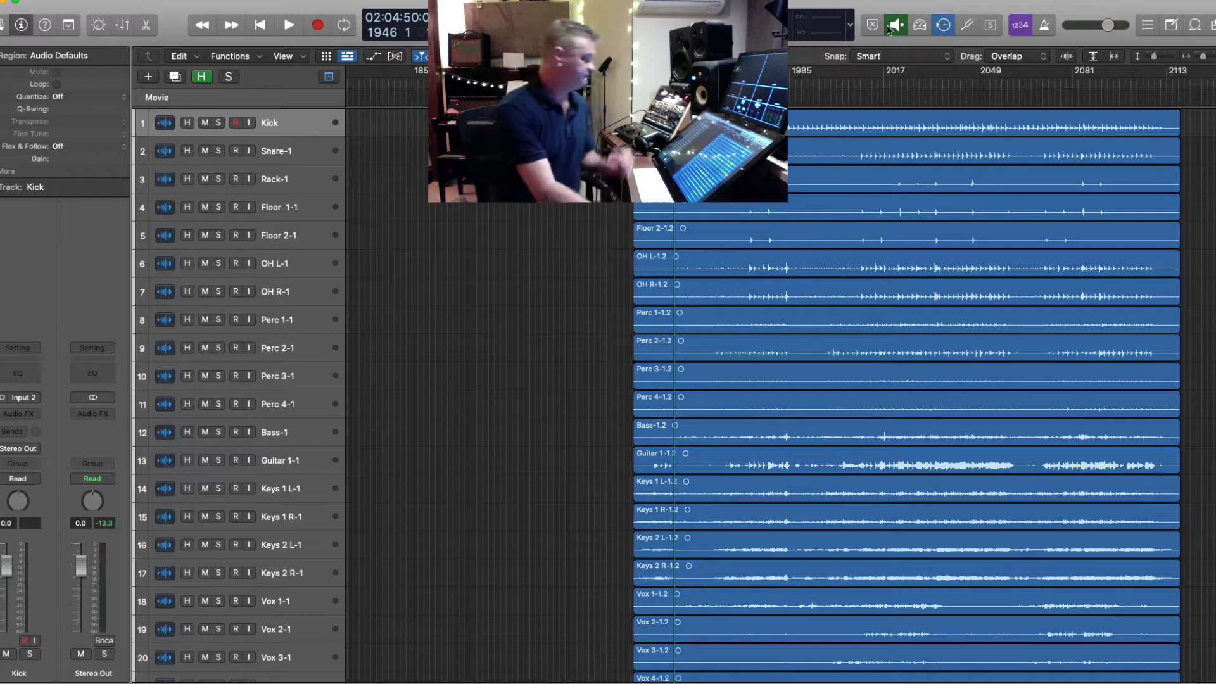
- Select the four vocal regions, Vox 1-1 through Vox 4-1, and clear the selection
scroll(565, 399, down, 2)
scroll(565, 399, down, 2)
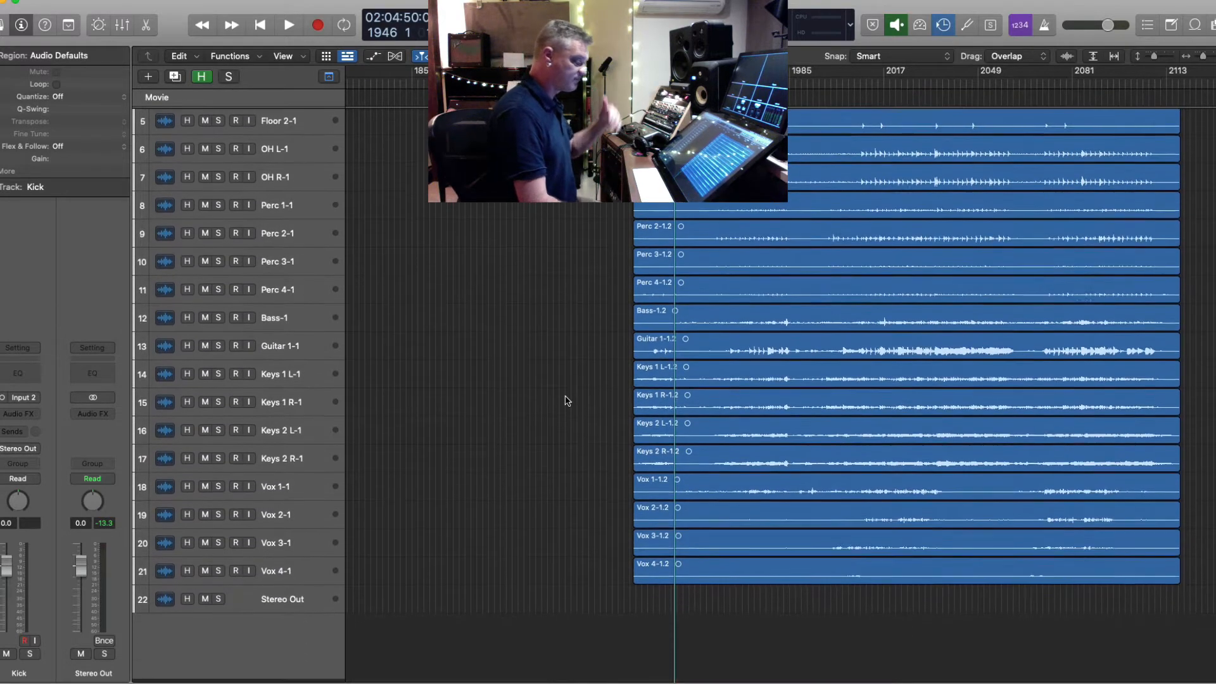
drag(611, 492, 855, 626)
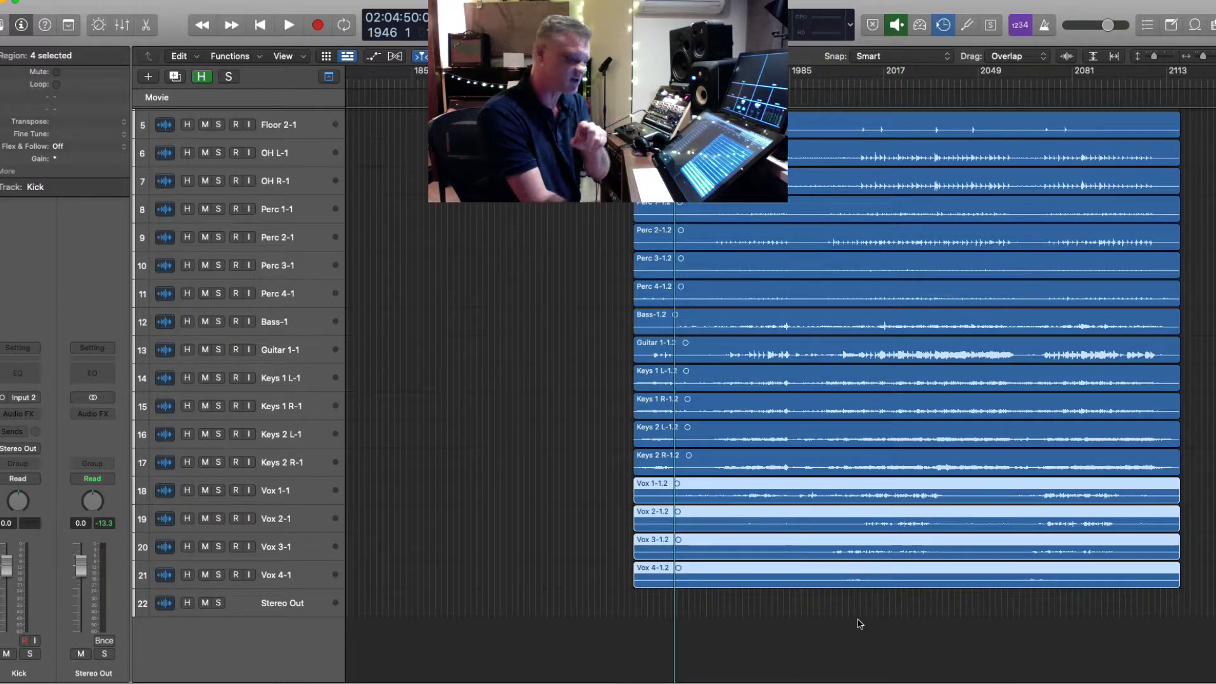
click(860, 624)
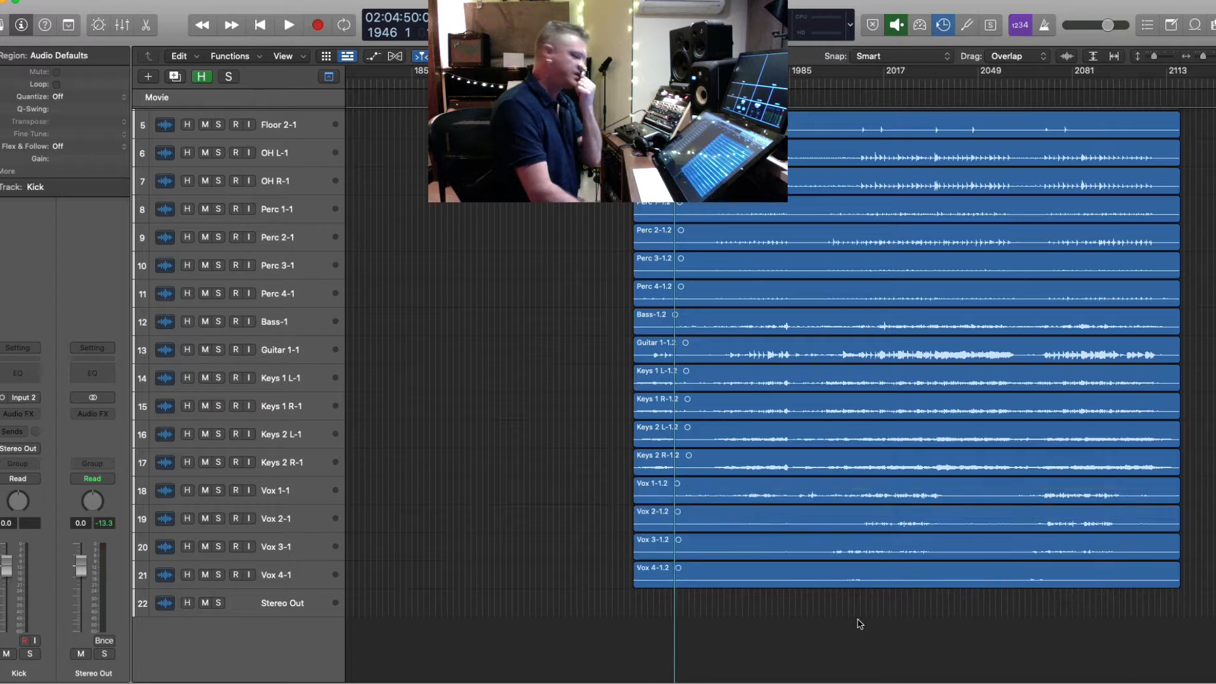
- Select the four Vox regions and examine the recorded tracks around them at several levels of timeline detail
drag(906, 613, 901, 497)
key(super+Down)
key(super+Down)
key(super+Left)
key(super+Left)
key(super+Up)
key(super+Up)
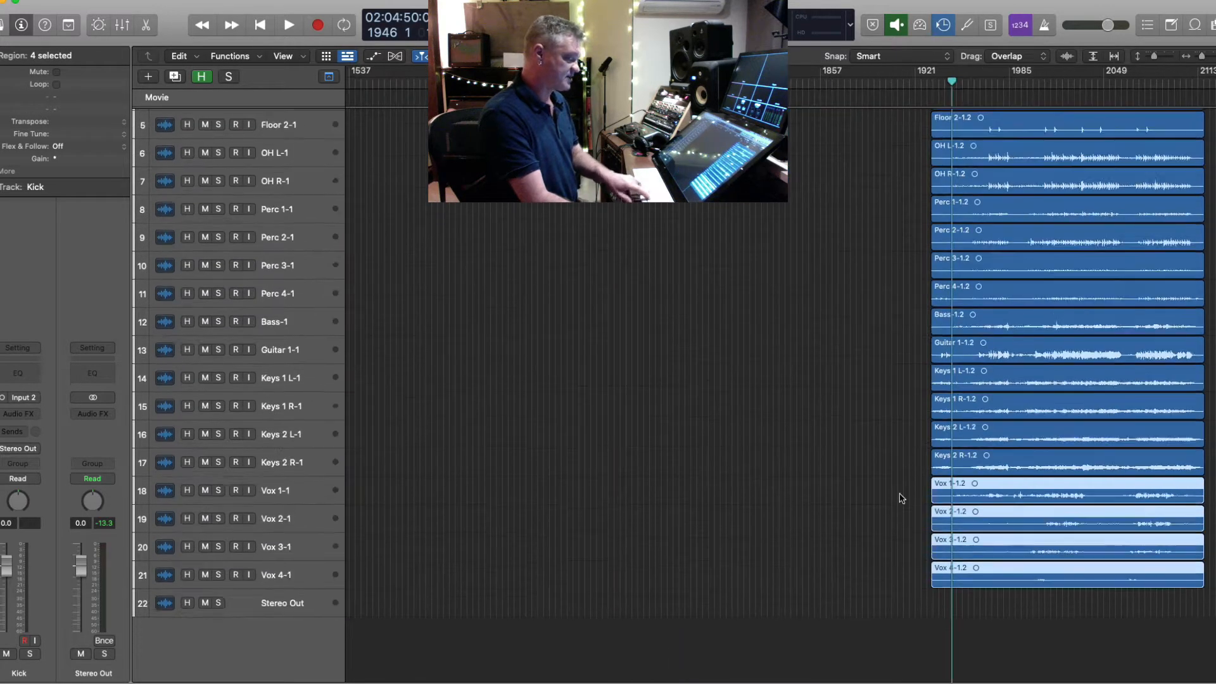
key(super+Right)
key(super+Right)
key(super+Right)
key(super+Down)
key(super+Down)
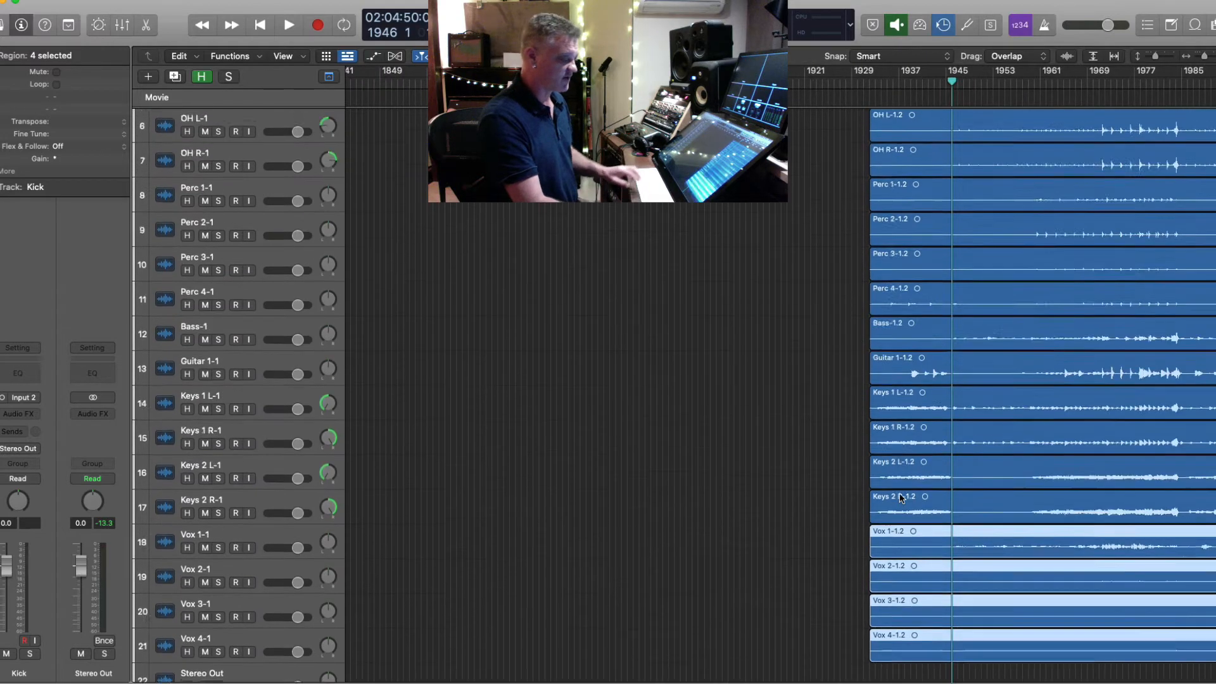
key(super+Left)
key(super+Left)
key(super+Left)
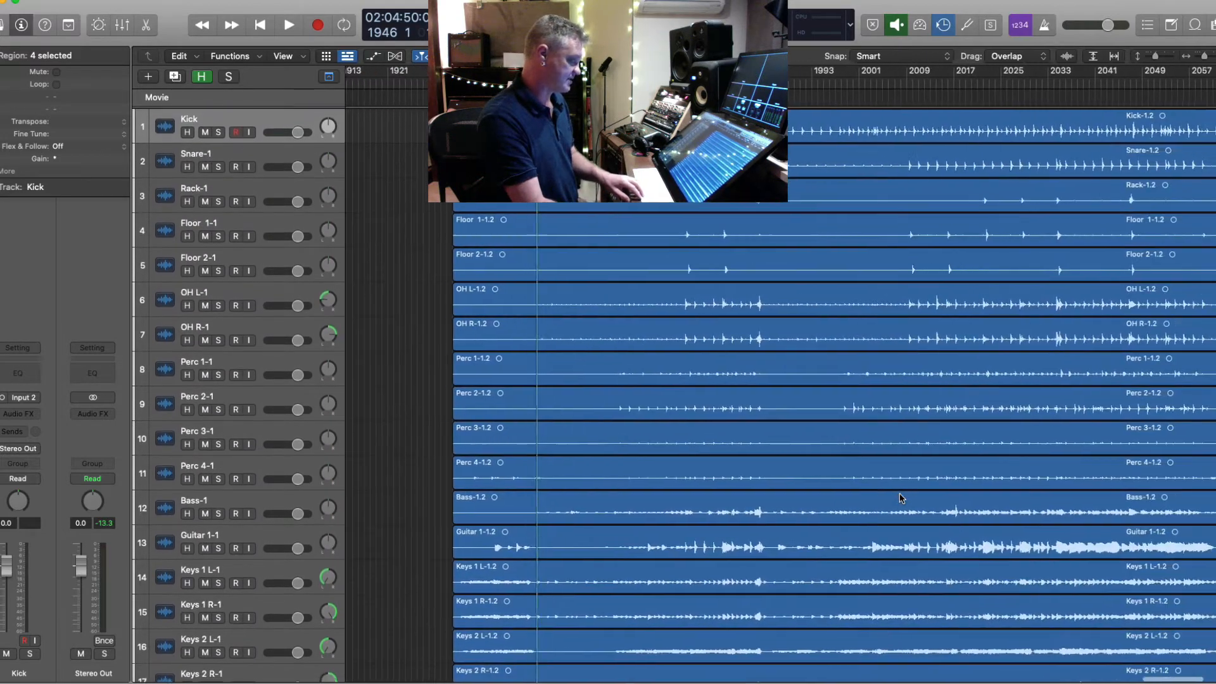
key(super+Left)
key(super+Up)
key(super+Up)
key(super+Up)
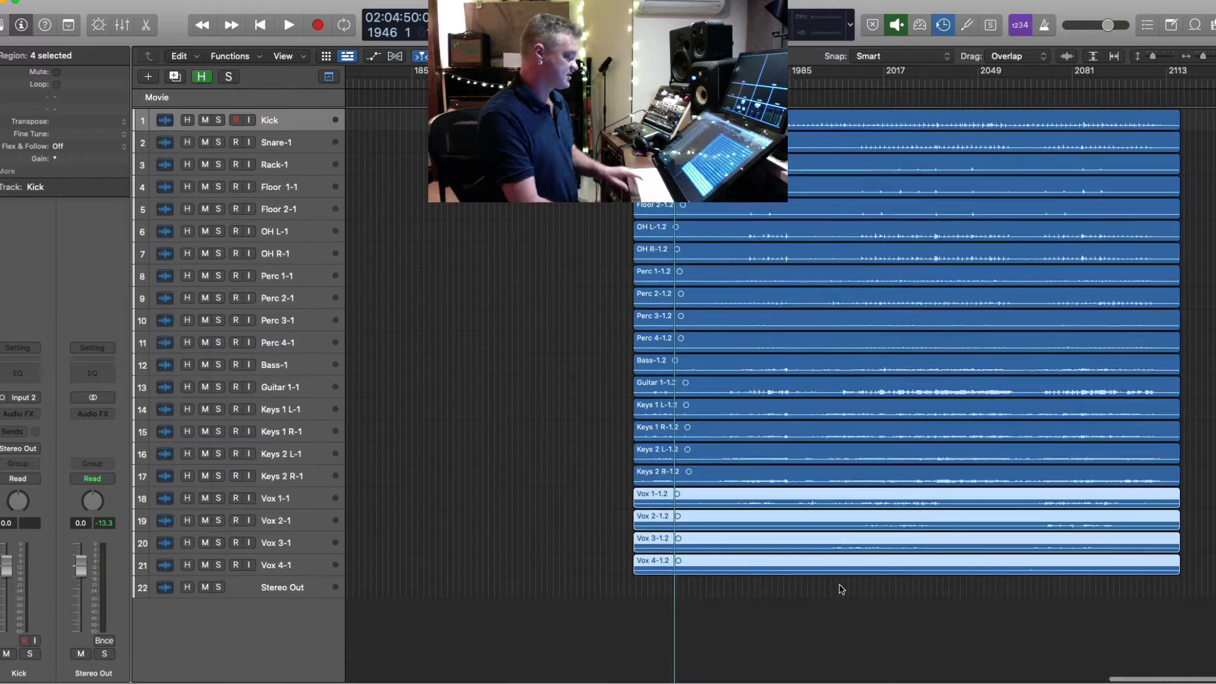
- Select all 21 recorded regions from Kick to Vox 4-1 and clear the selection
drag(893, 594, 871, 97)
key(super+Down)
key(super+Down)
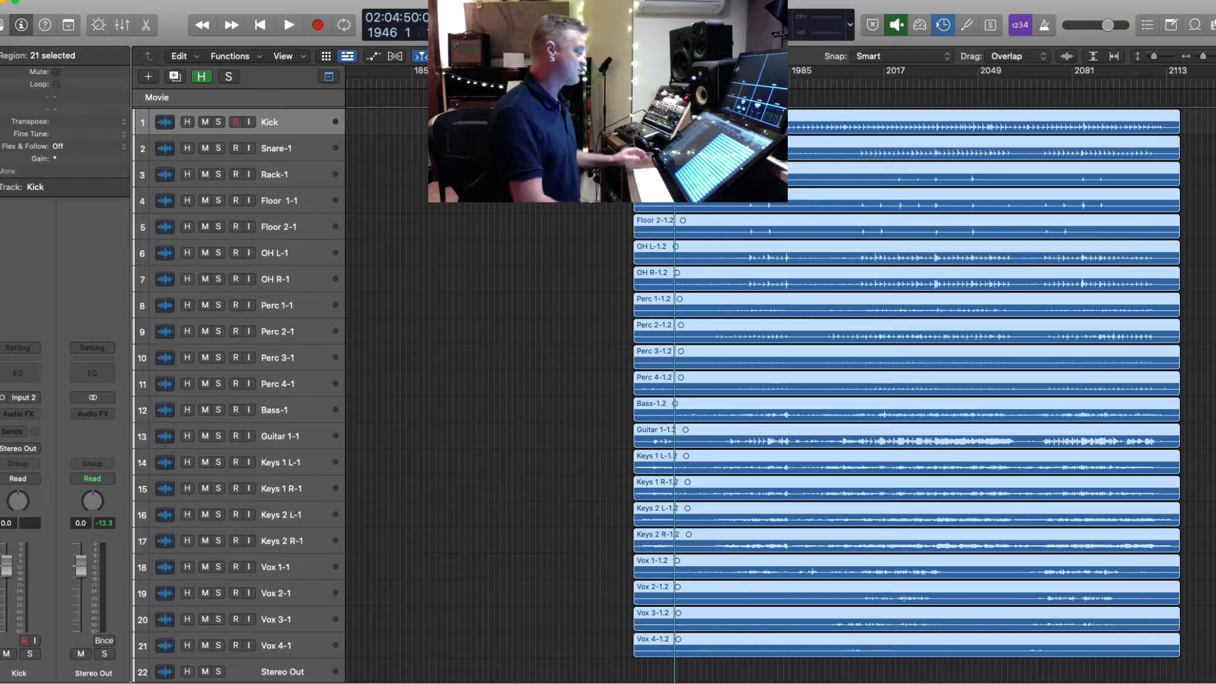
click(565, 203)
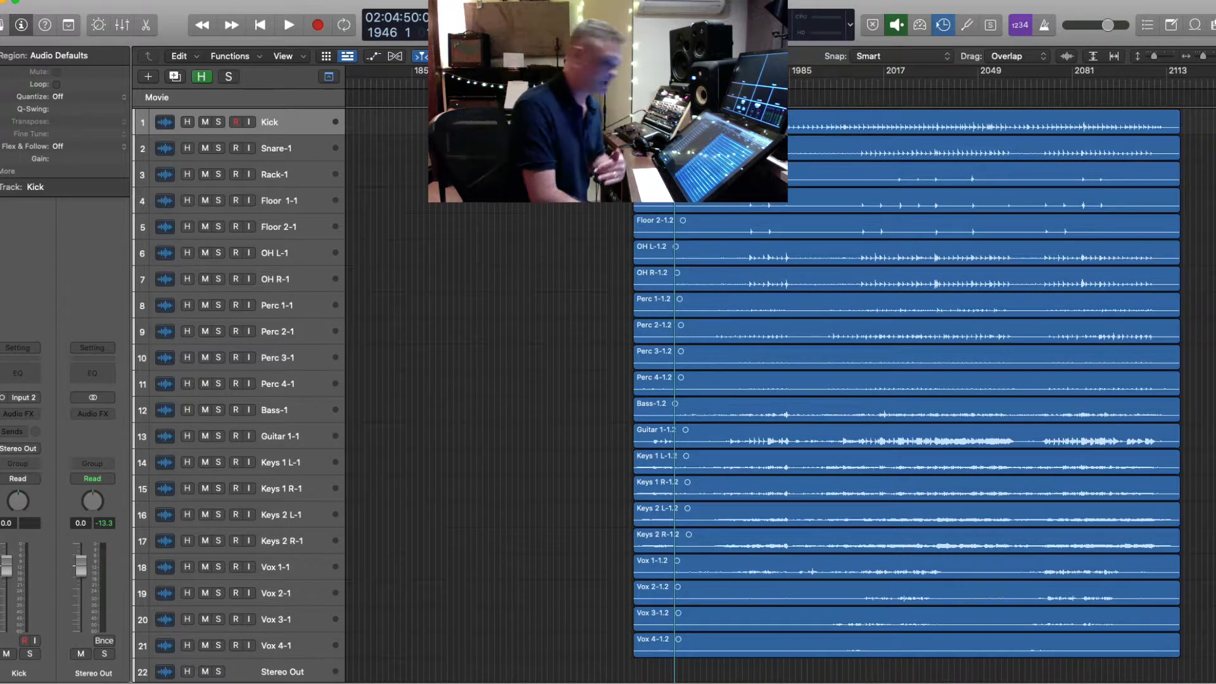
- Reselect every recorded region, examine the multitrack's place on a wider stretch of the timeline, and deselect it
drag(569, 108, 748, 641)
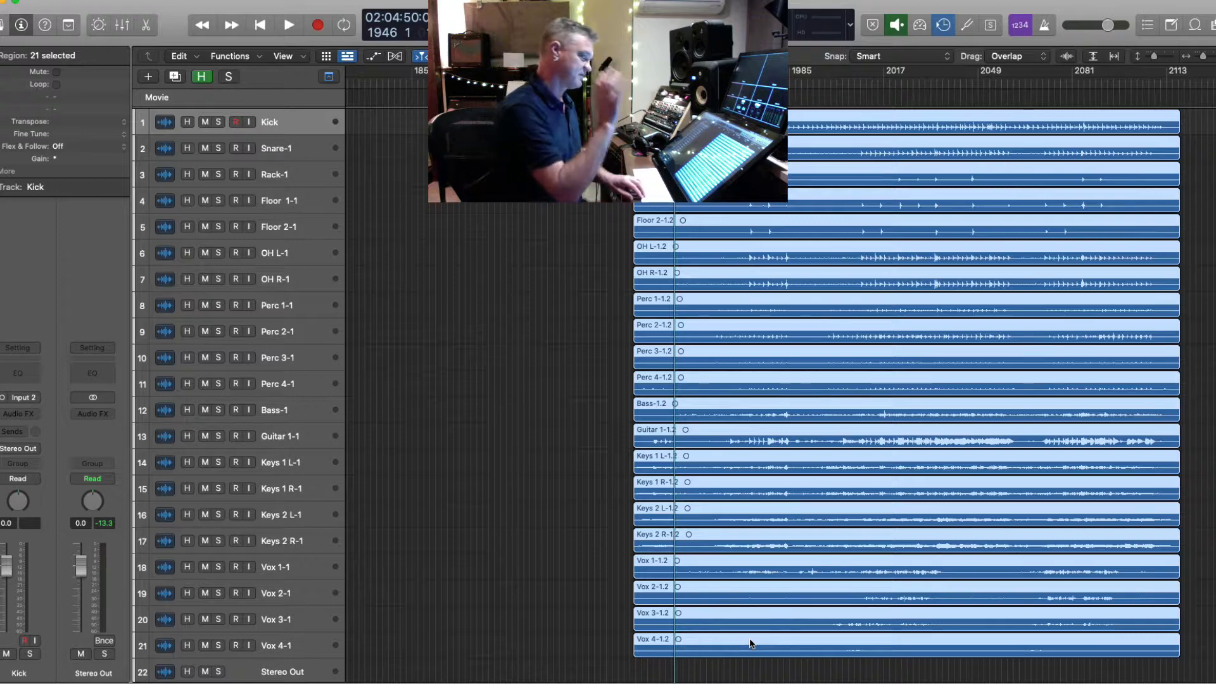
key(super+Left)
key(super+Up)
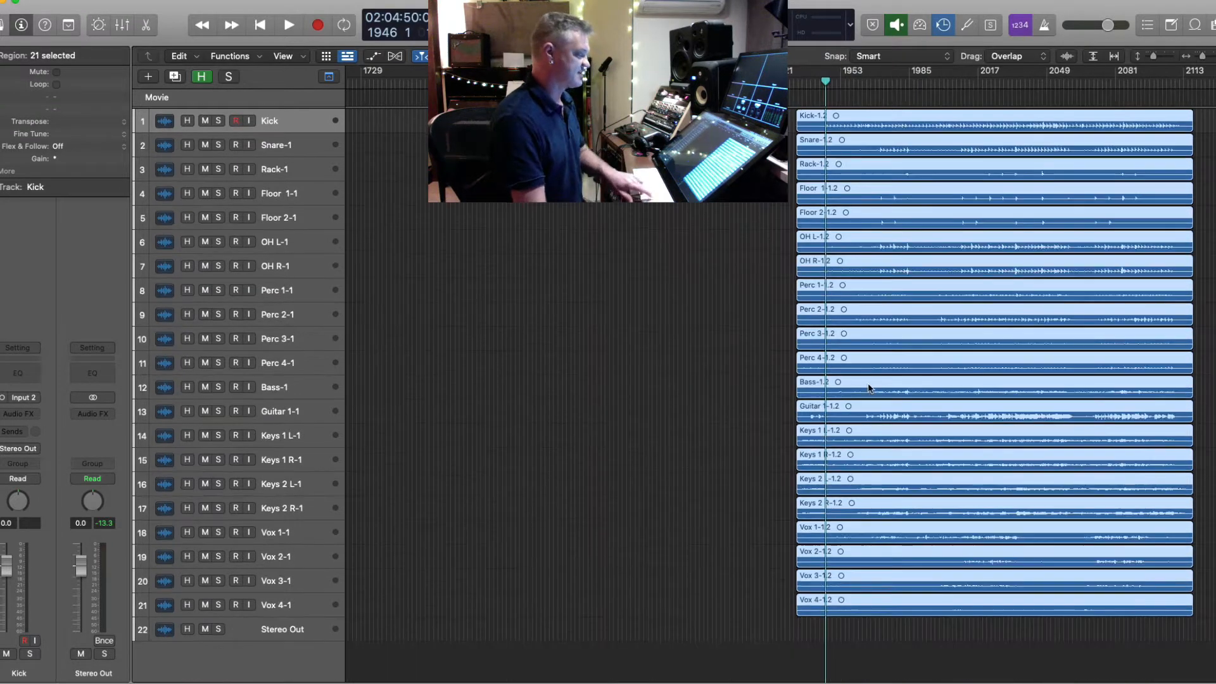
key(super+Up)
key(super+Down)
key(super+Down)
key(super+Left)
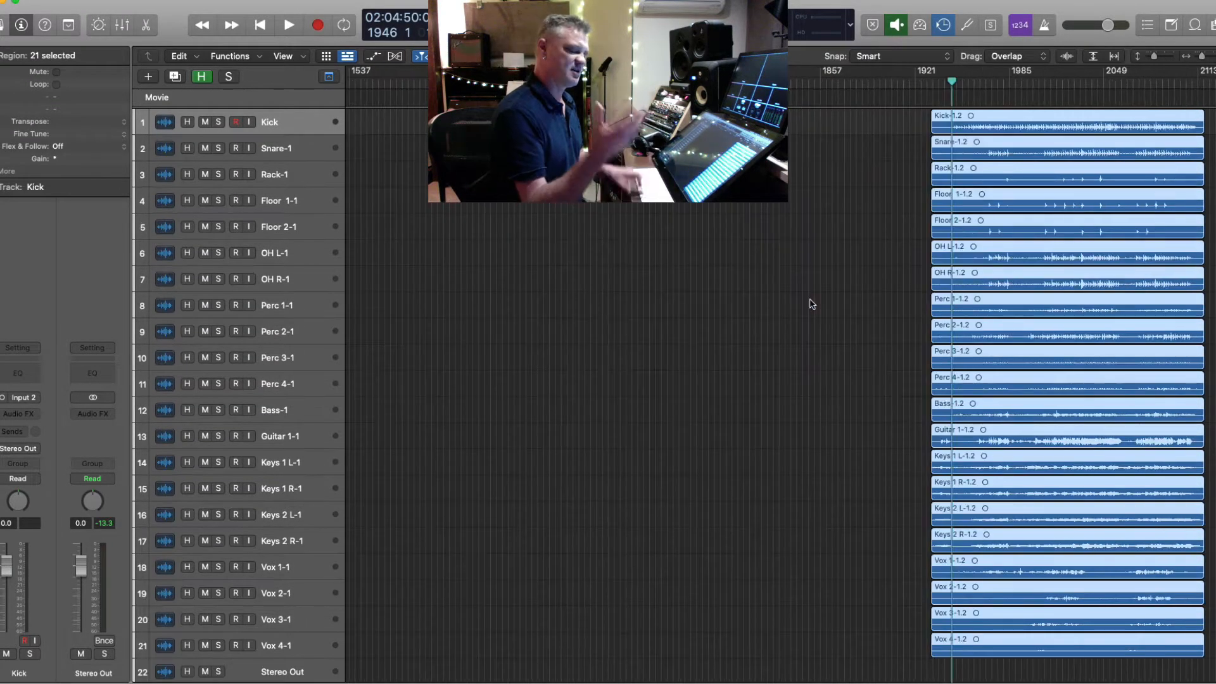
click(818, 304)
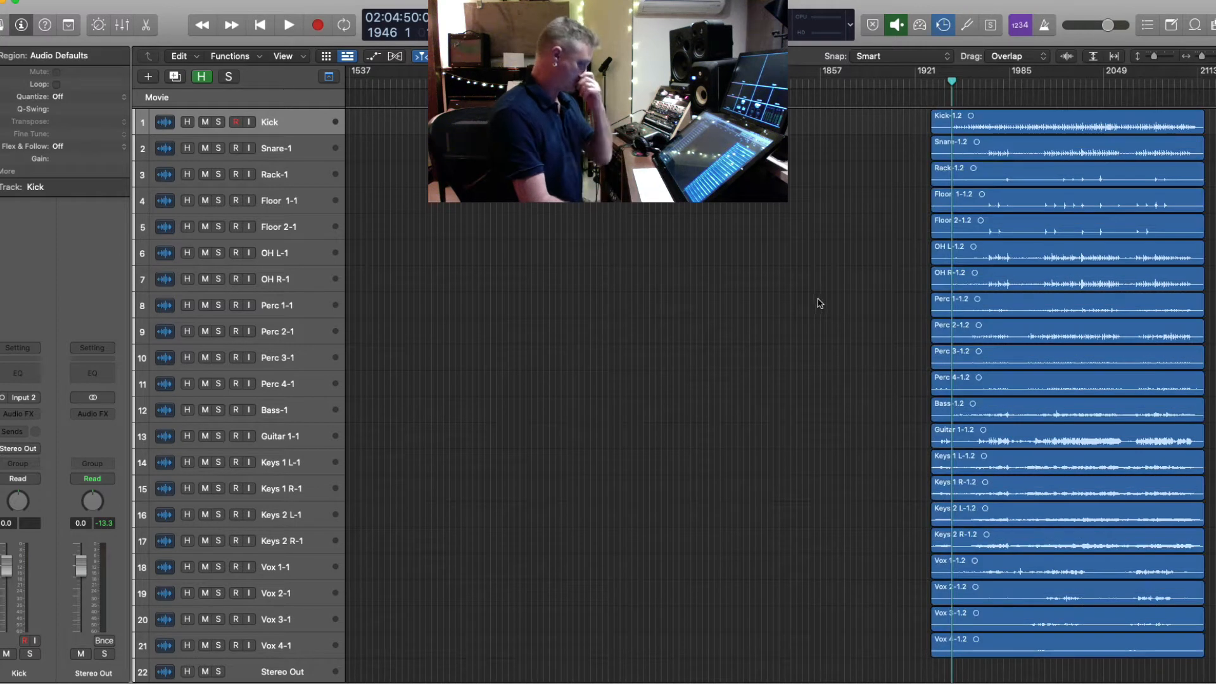
- Import the movie "If I Aint Got You - 09242020_115017.mov" at about bar 1921 with its audio track extracted, and move its window clear of the regions
drag(887, 120, 1059, 659)
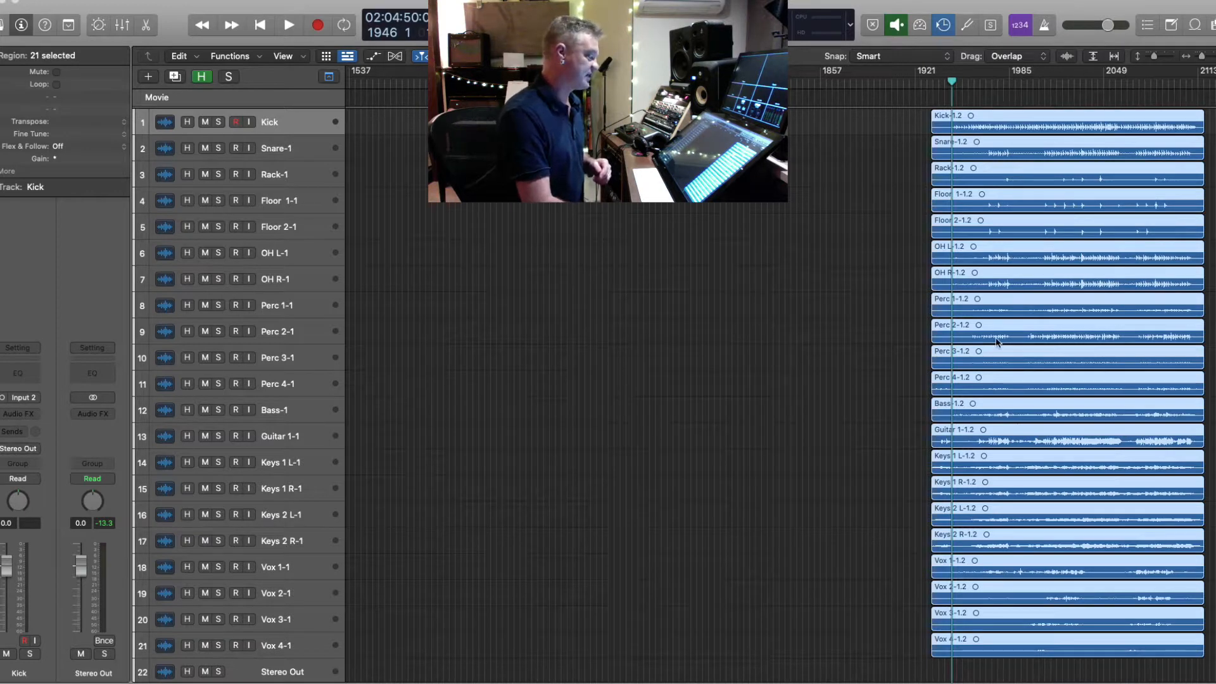
drag(996, 338, 917, 95)
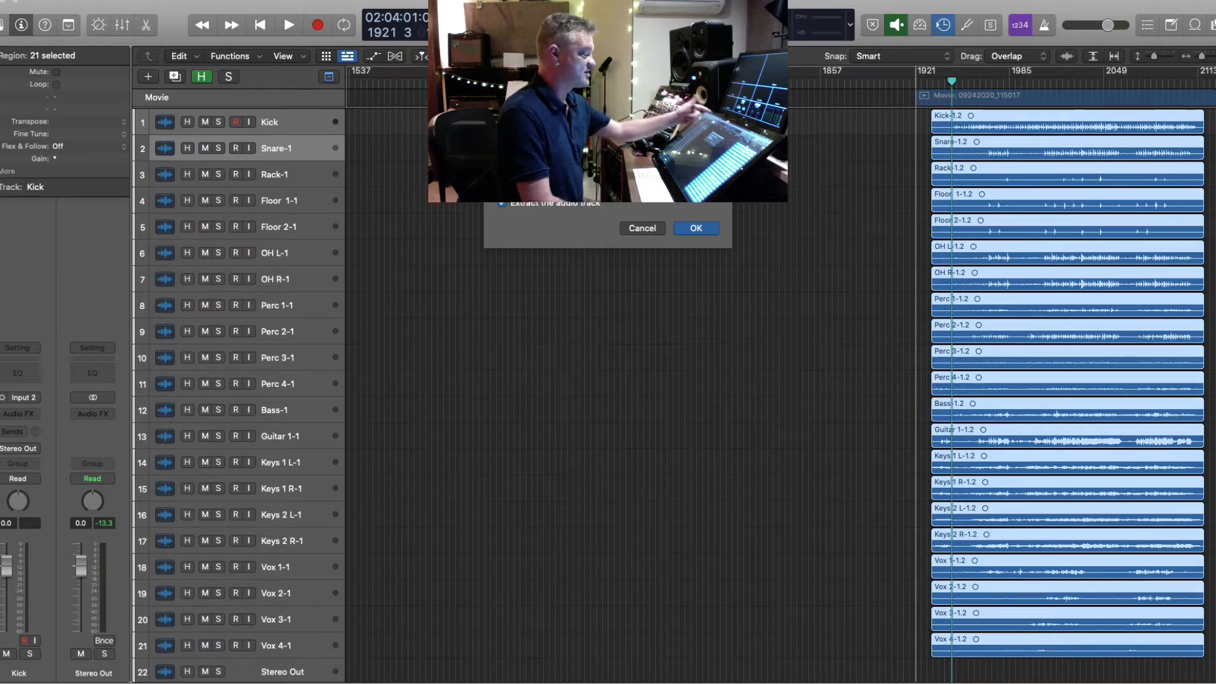
click(696, 229)
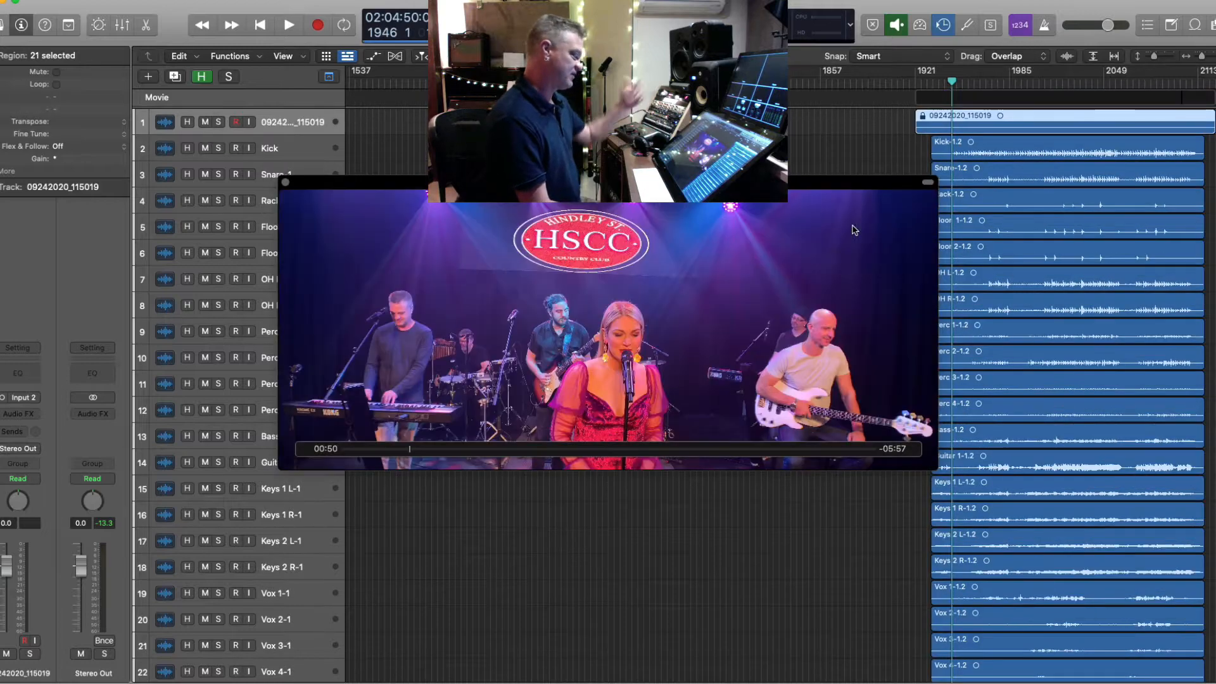
drag(523, 184, 247, 37)
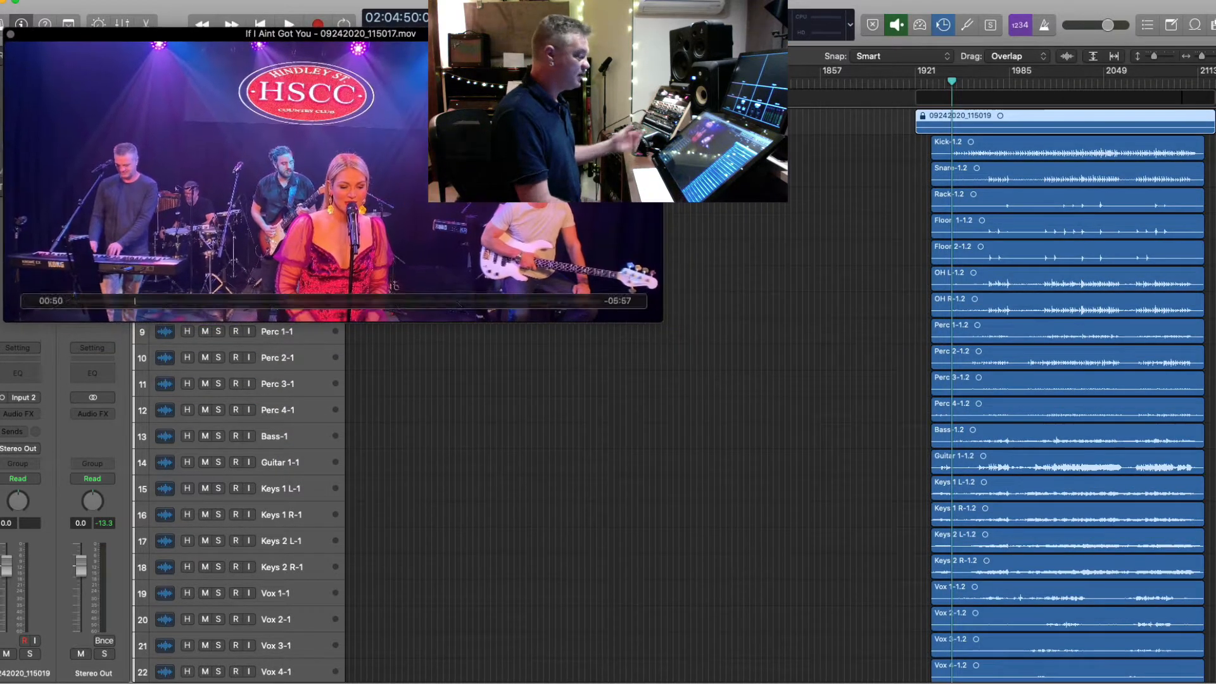
- Examine the extracted movie audio's waveform against the Kick and Snare-1 regions around bar 1945
key(super+Down)
key(super+Down)
key(super+Down)
key(super+Down)
key(super+Down)
key(super+Down)
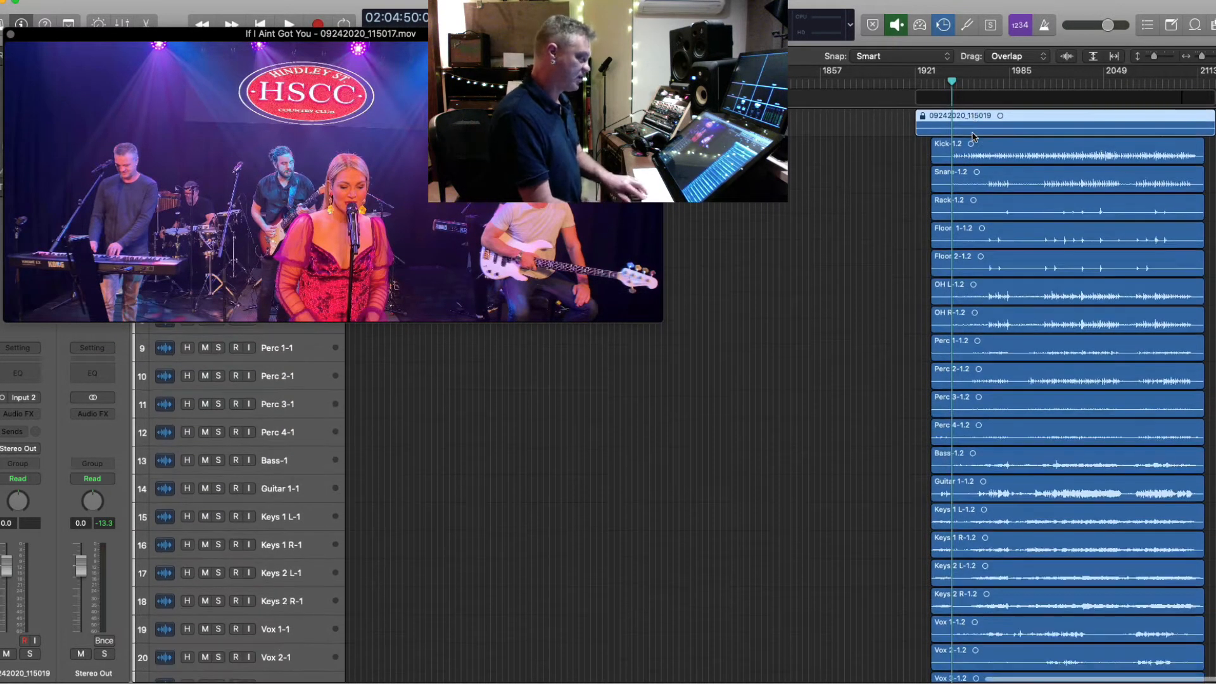
key(super+Down)
key(super+Down)
key(super+Down)
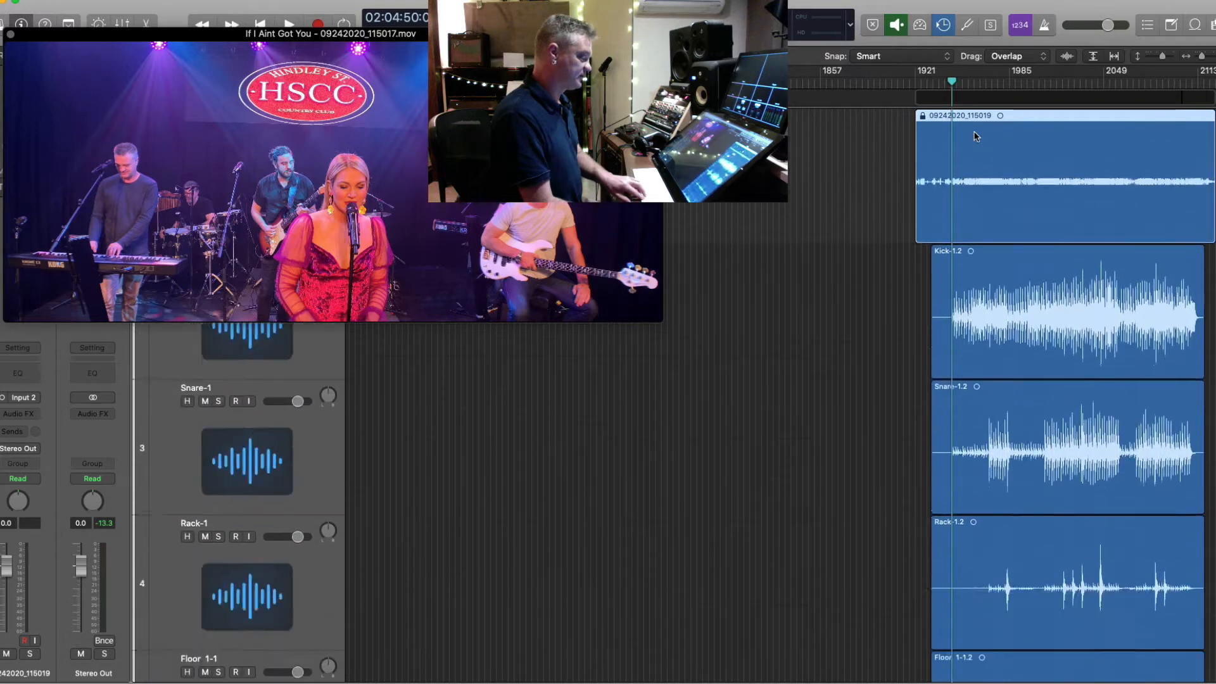
key(super+Right)
key(super+Right)
key(super+Right)
key(super+Right)
key(super+Right)
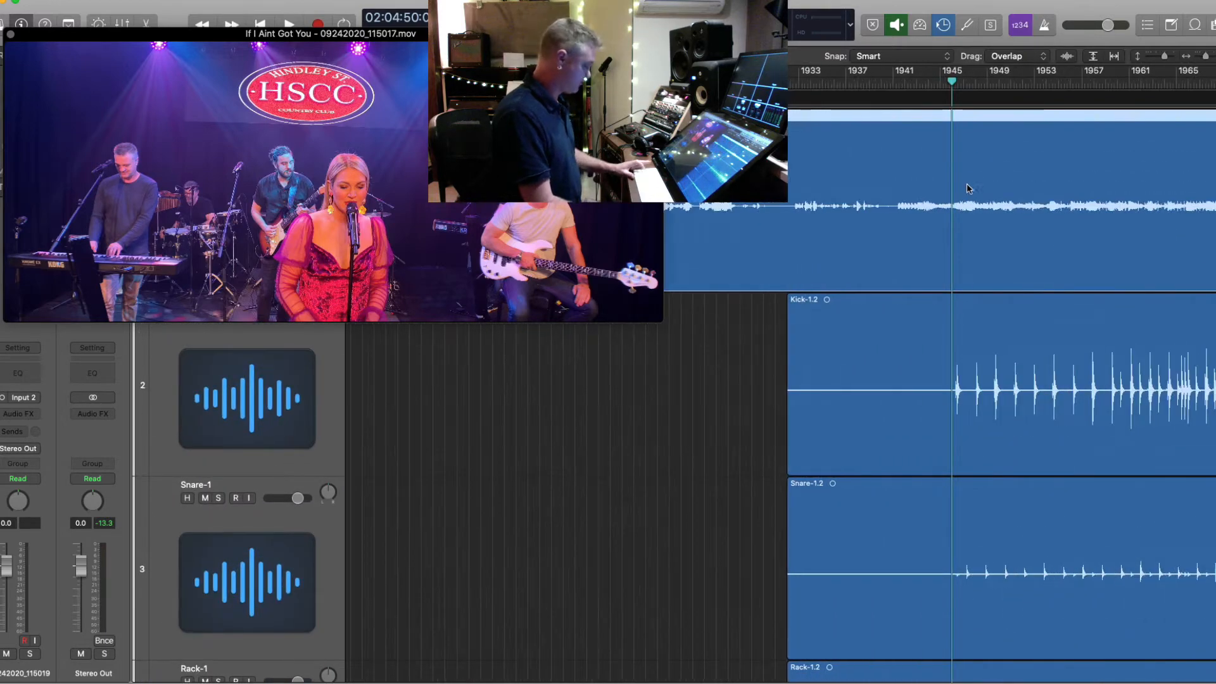
- Solo the extracted movie audio region and play it from bar 1941
key(ctrl+s)
key(comma)
key(comma)
key(comma)
key(comma)
key(comma)
key(space)
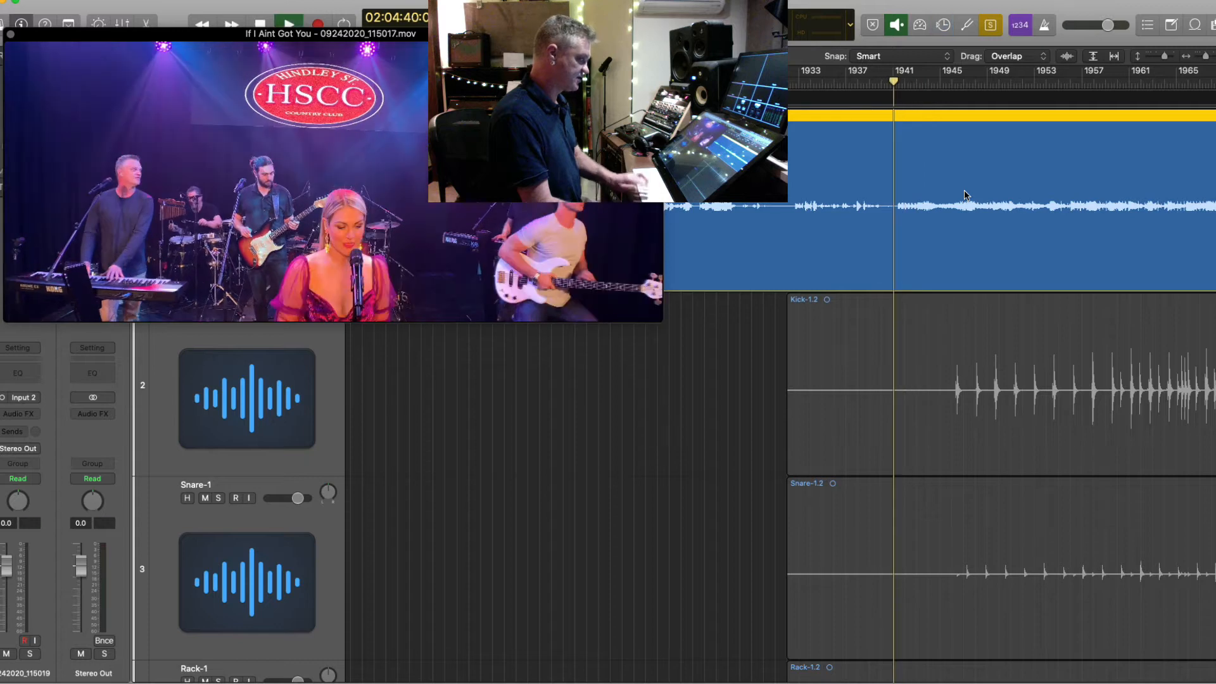
key(super+Right)
key(super+Right)
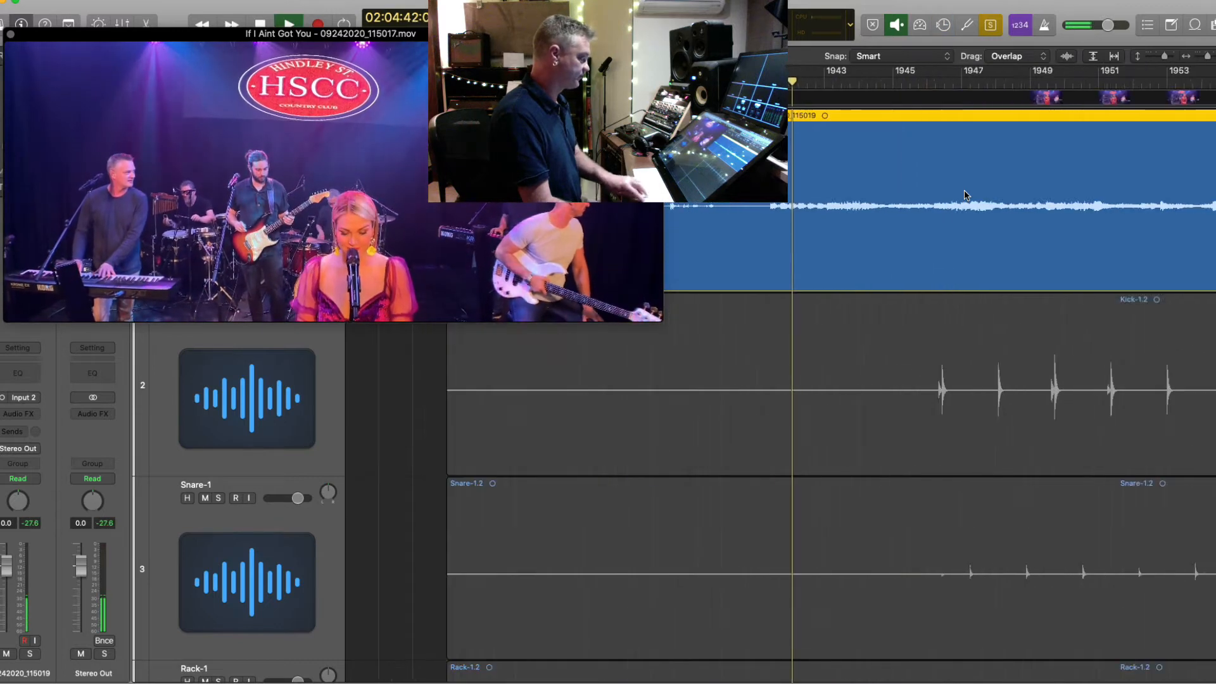
key(space)
- Close the floating movie window and move the movie to start at 02:04:38:00
key(super+Right)
key(super+Left)
key(super+Left)
key(super+Left)
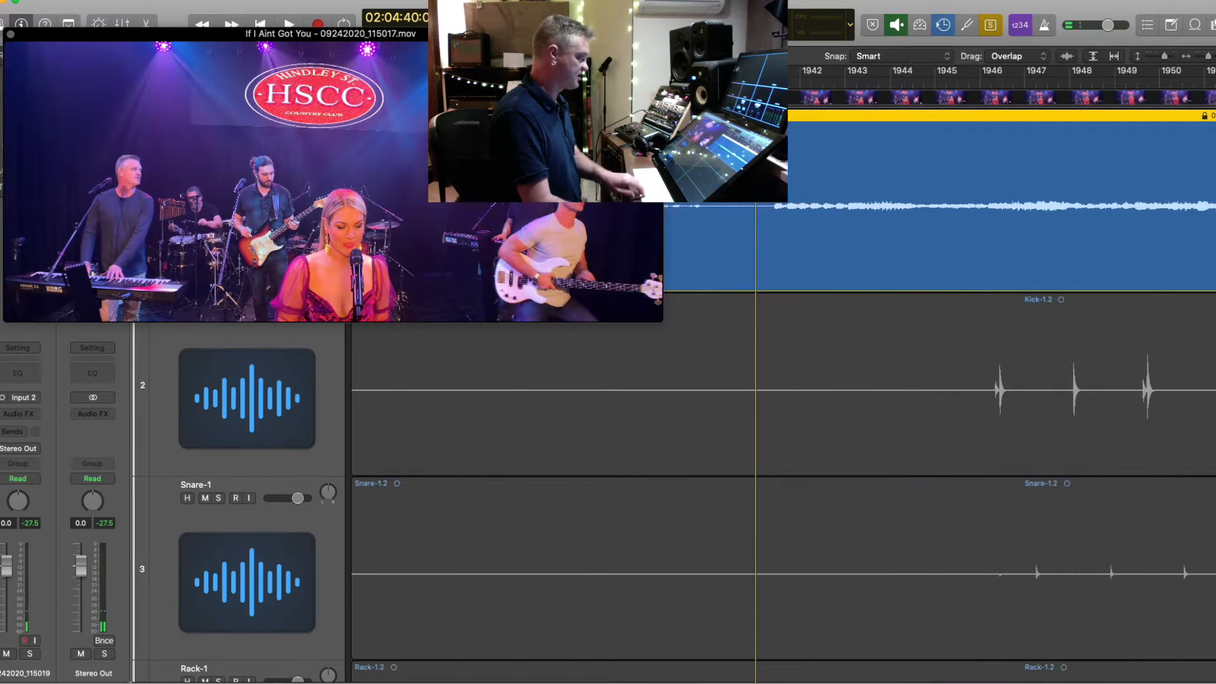
click(10, 36)
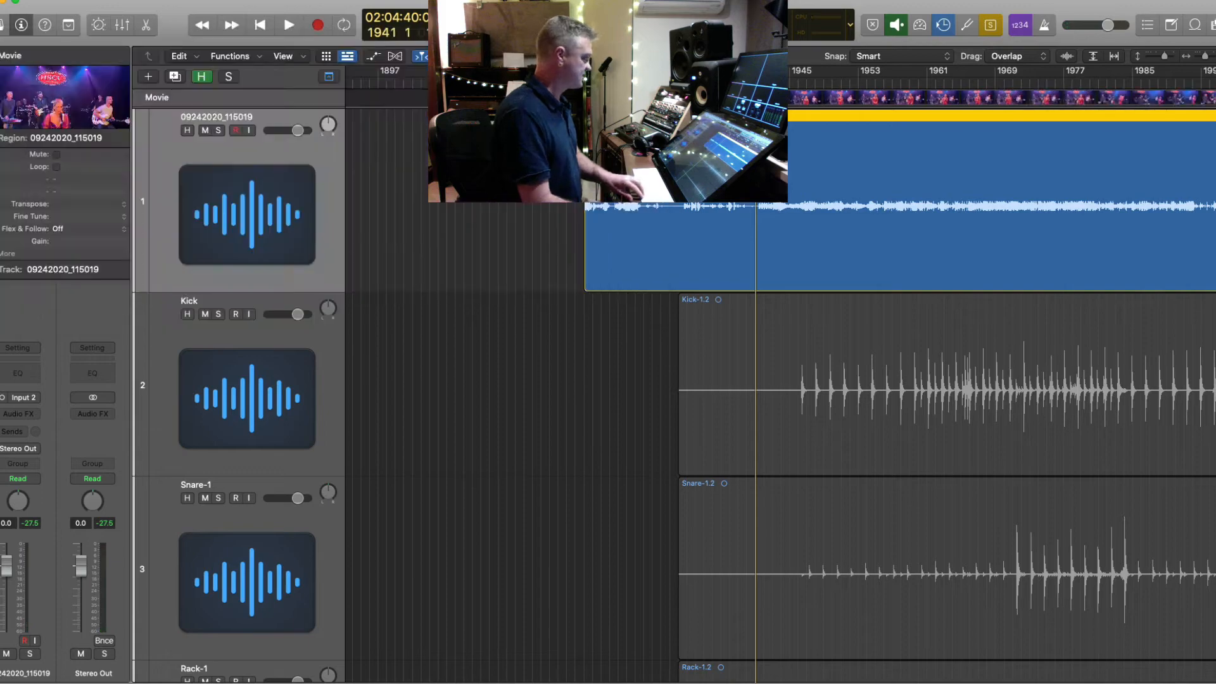
click(799, 94)
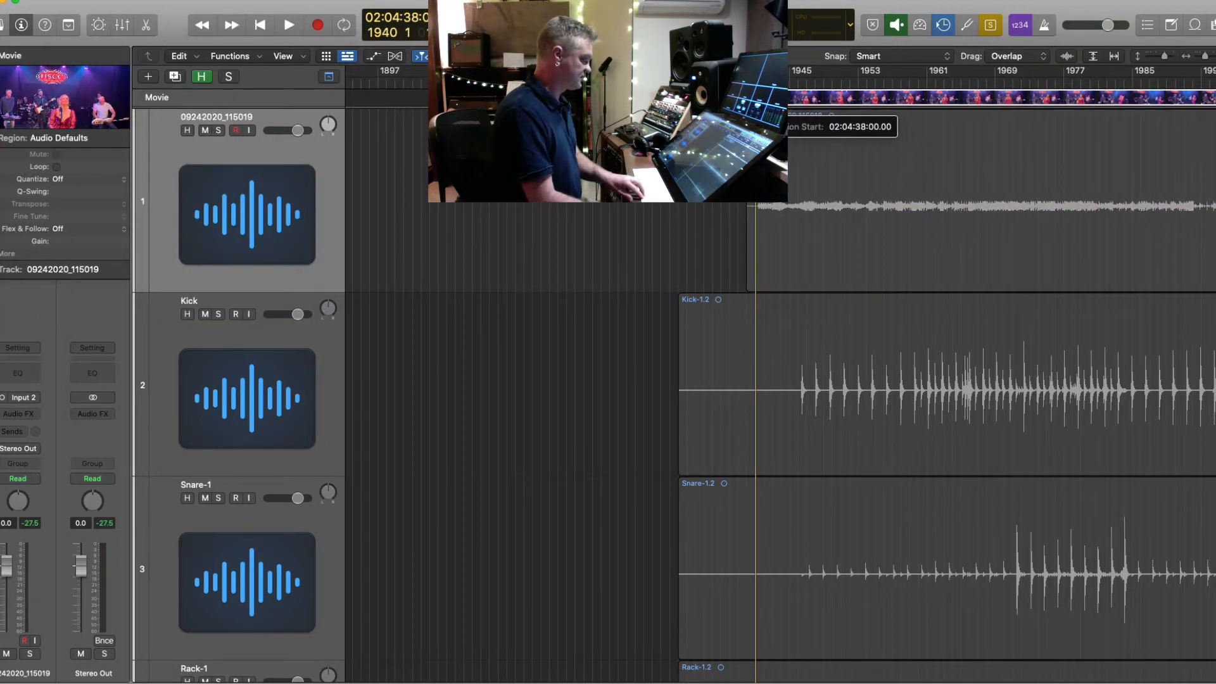
- Solo the Keys 1 L-1 and Keys 1 R-1 regions together
click(849, 430)
scroll(849, 431, down, 15)
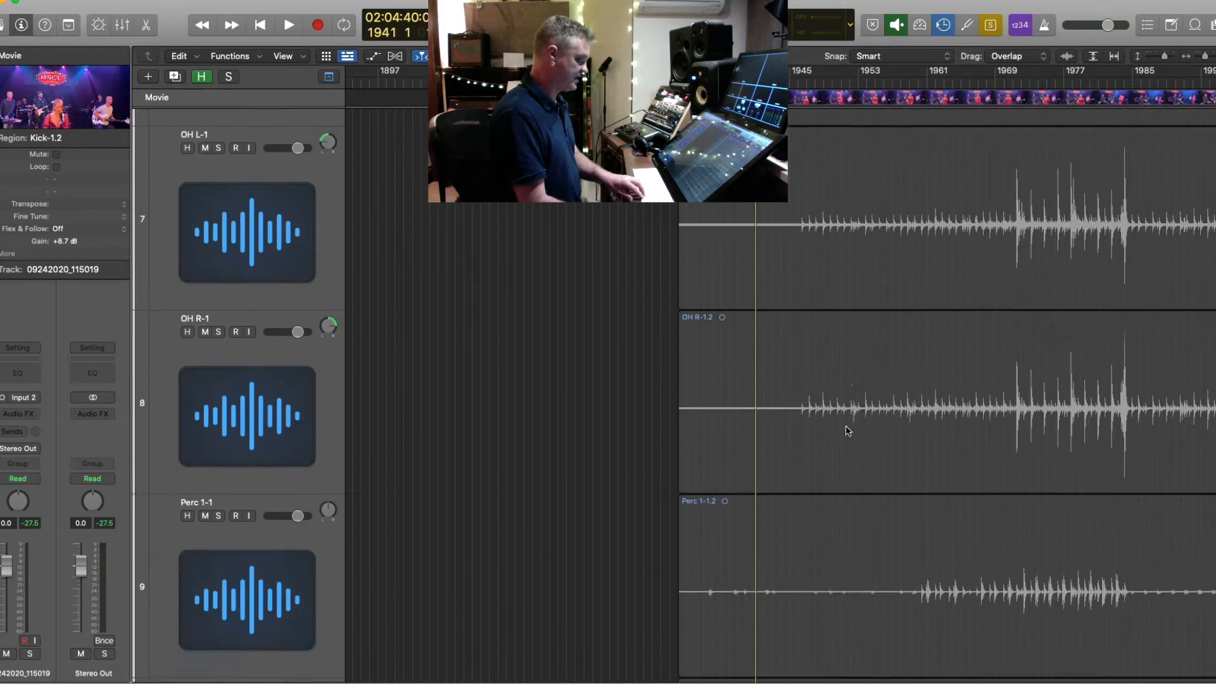
scroll(849, 431, down, 9)
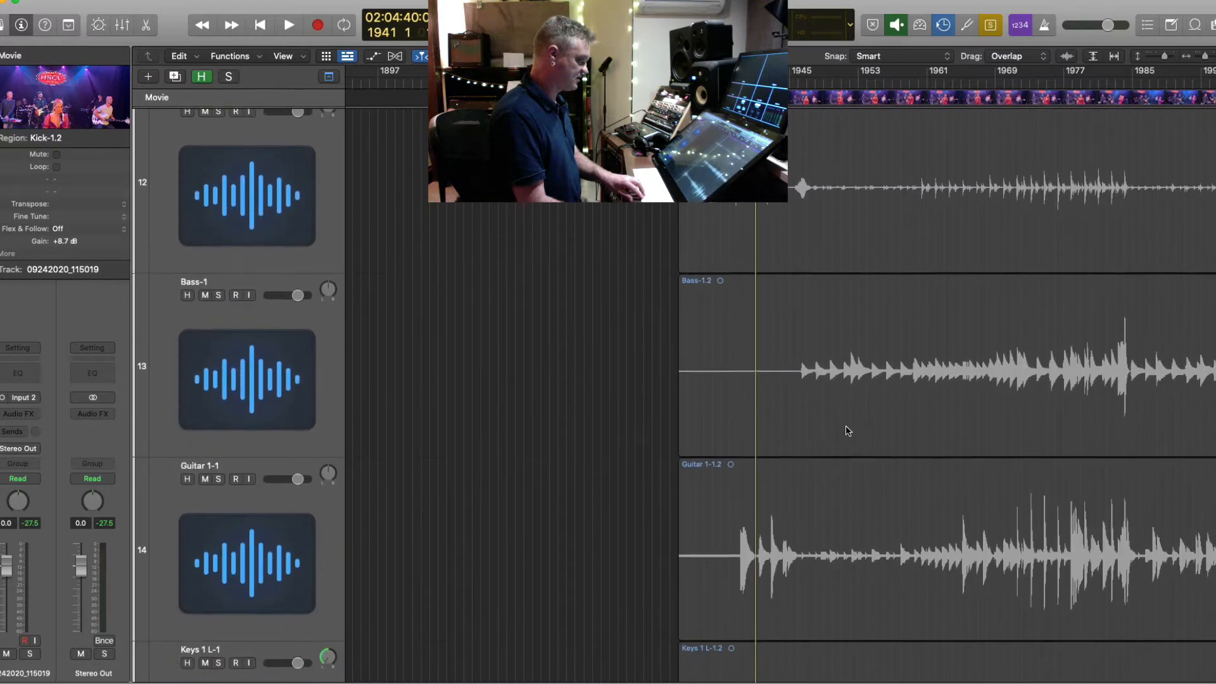
scroll(849, 431, down, 10)
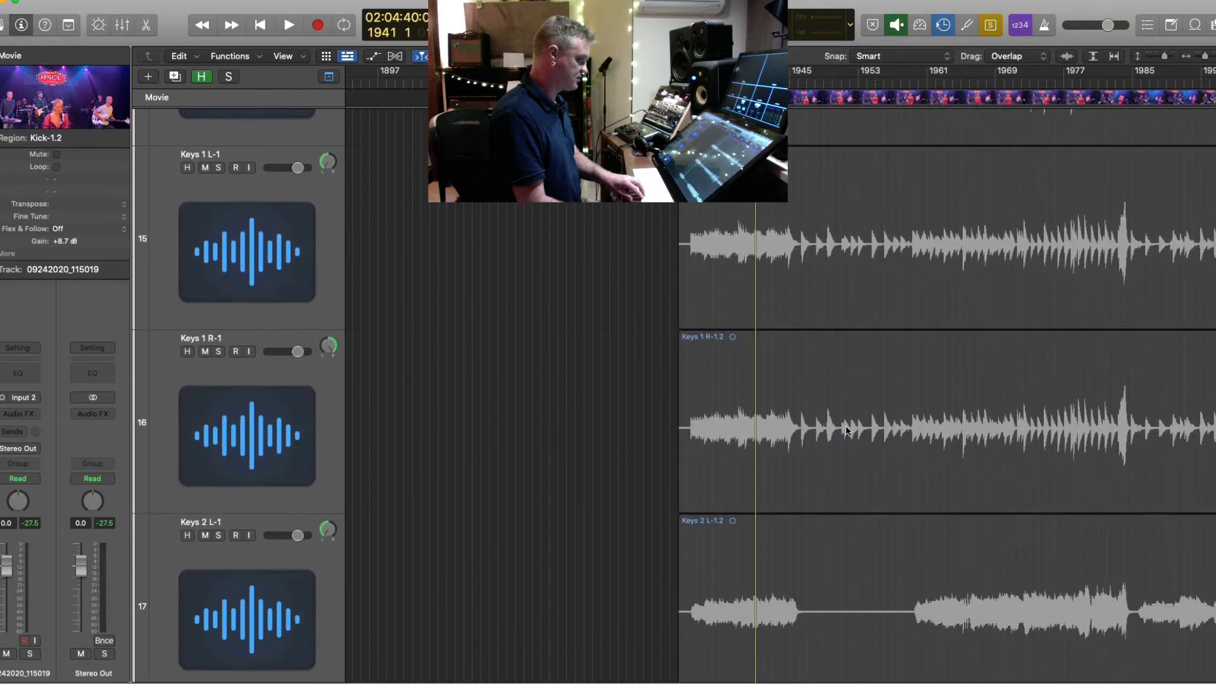
click(731, 294)
shift+click(751, 497)
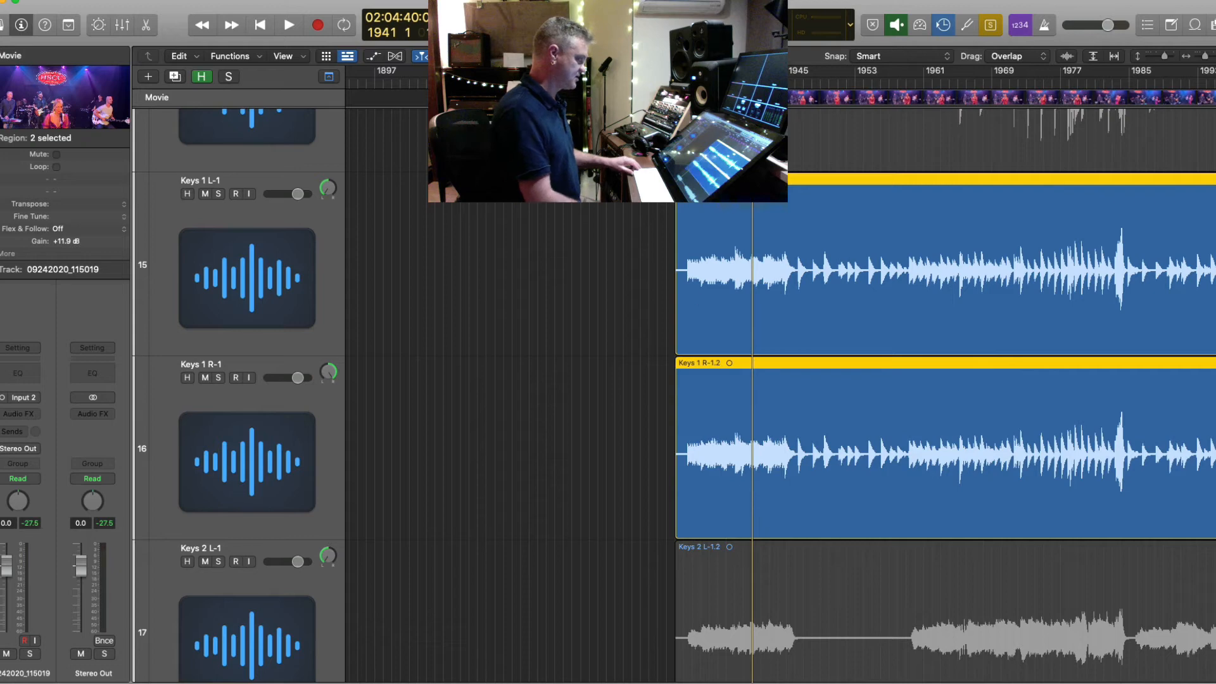
- Play the two soloed Keys 1 regions from bar 1933, just before their first note
click(684, 83)
key(super+Right)
key(super+Right)
key(super+Right)
key(super+Right)
key(super+Right)
key(super+Right)
key(super+Right)
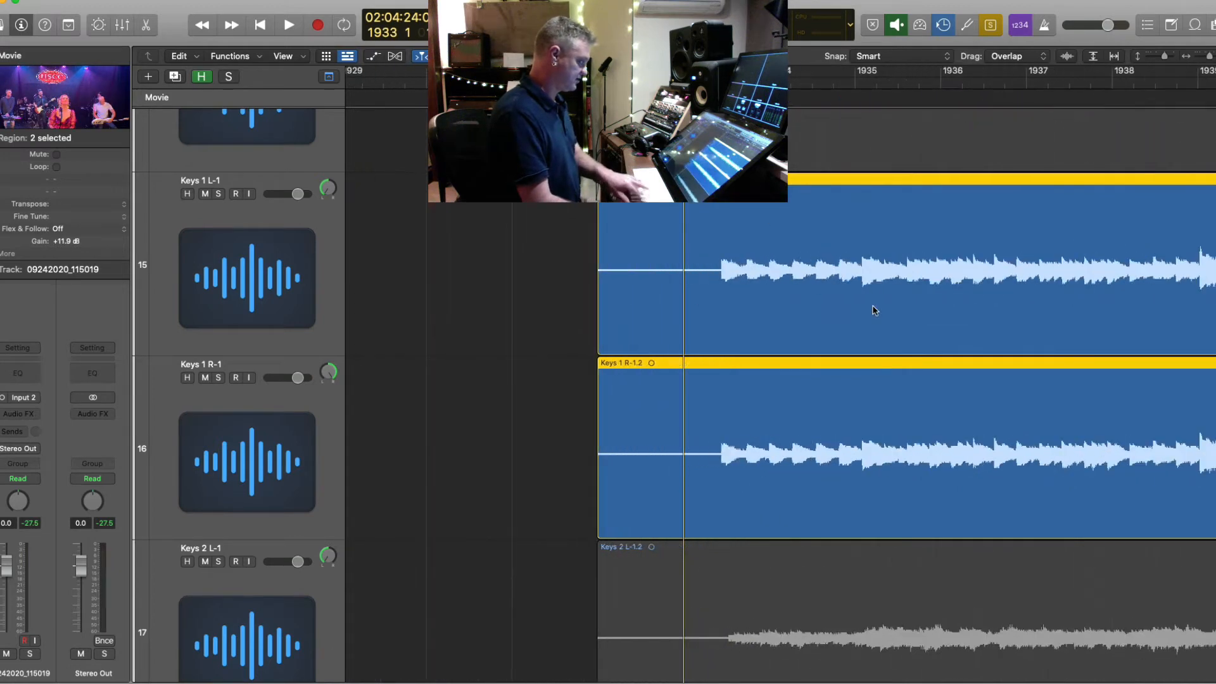
key(space)
- Place the playhead exactly at the first note of the Keys 1 regions, at bar 1933 beat 2
key(super+Right)
key(super+Right)
key(super+Right)
click(996, 85)
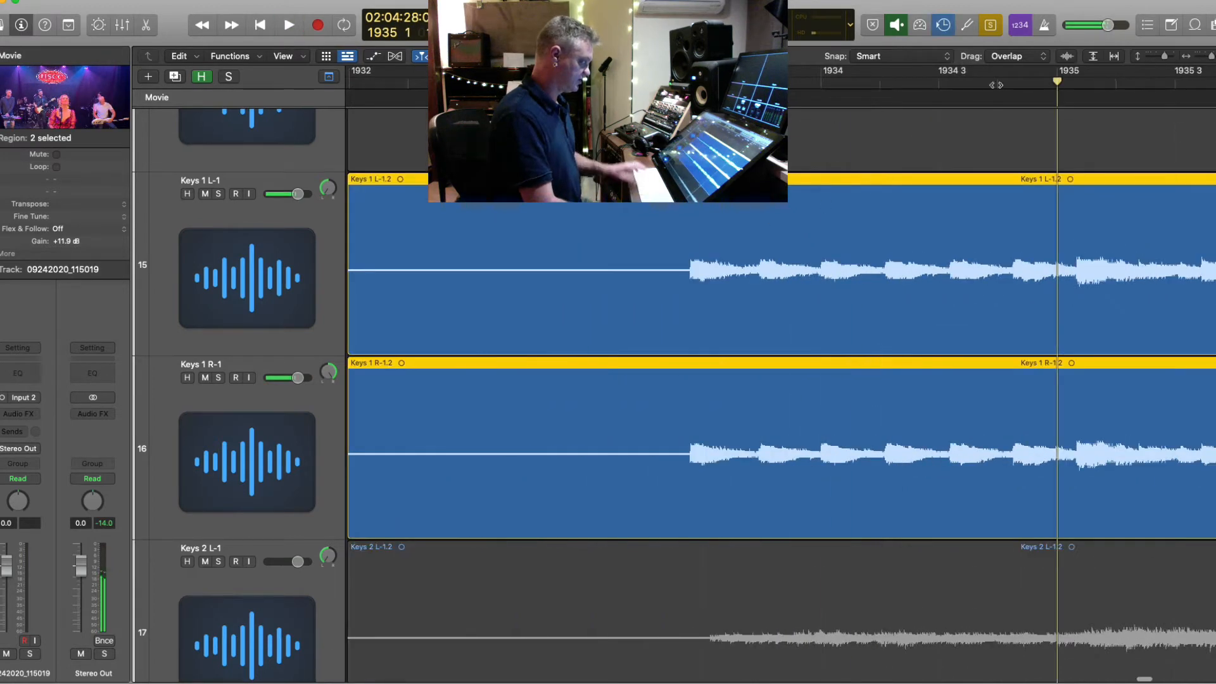
drag(1056, 80, 690, 80)
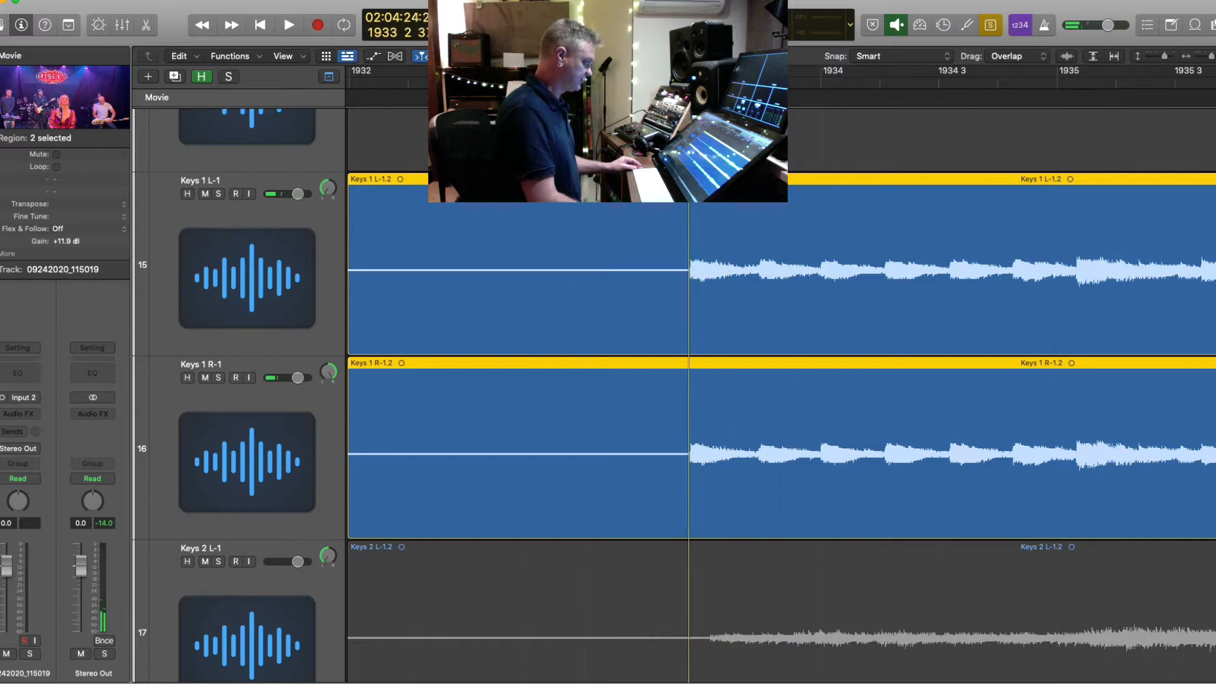
- Move the movie earlier until the first note of its extracted audio lines up with the playhead at bar 1933 beat 2
scroll(852, 398, up, 15)
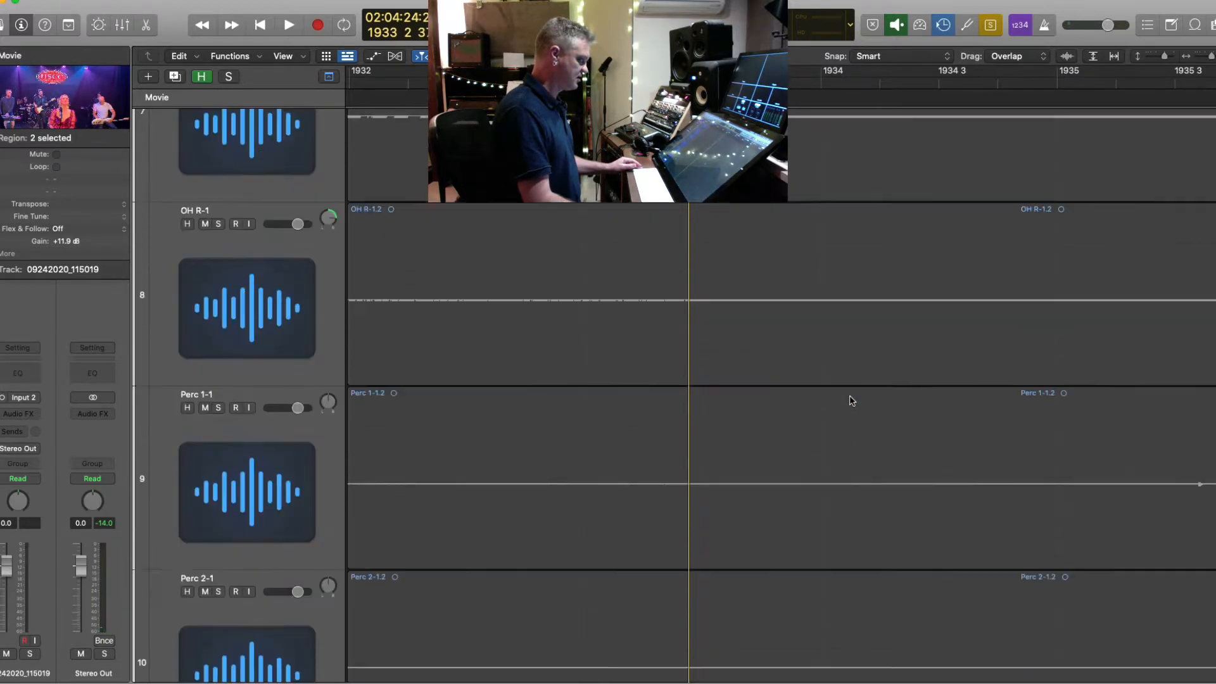
scroll(851, 401, up, 3)
key(super+Left)
key(super+Left)
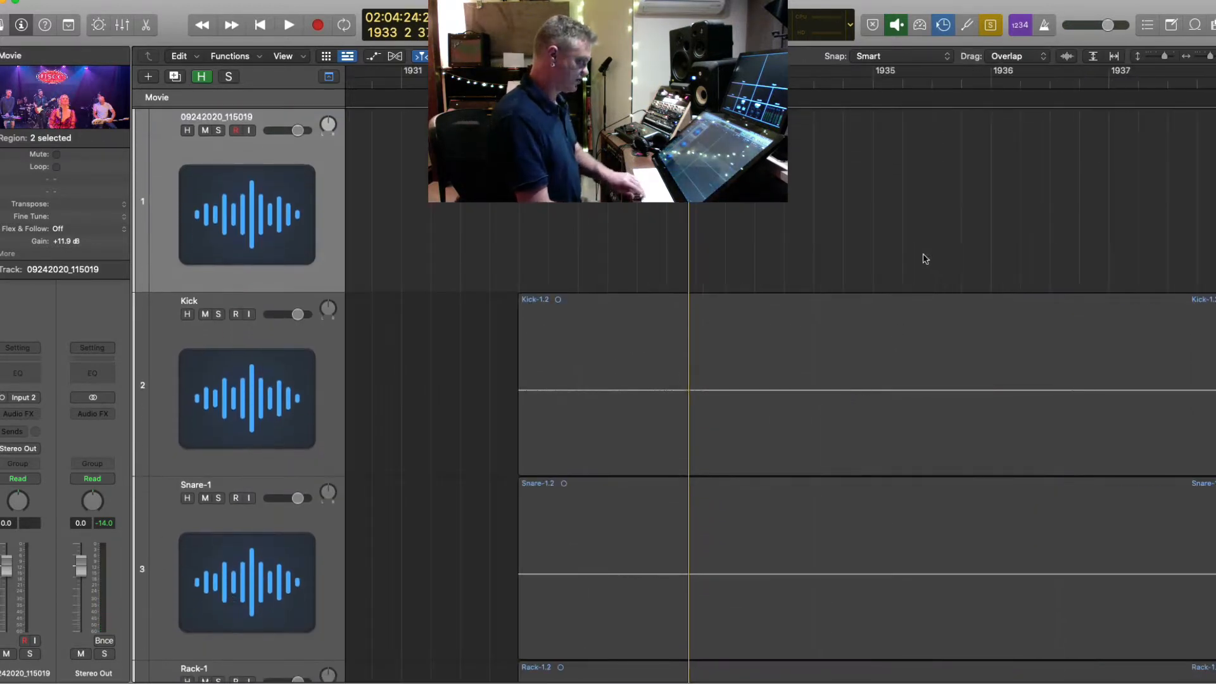
key(super+Left)
key(super+Left)
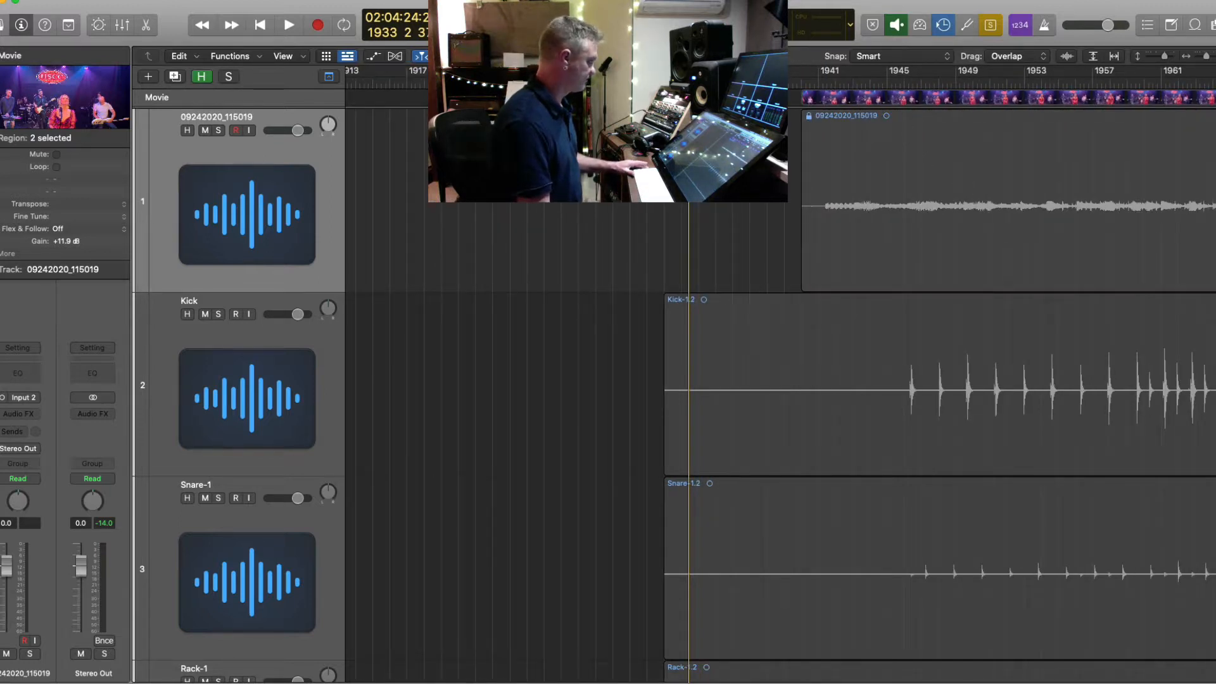
drag(861, 96, 770, 96)
key(super+Right)
key(super+Right)
key(super+Right)
key(super+Right)
key(super+Right)
key(super+Right)
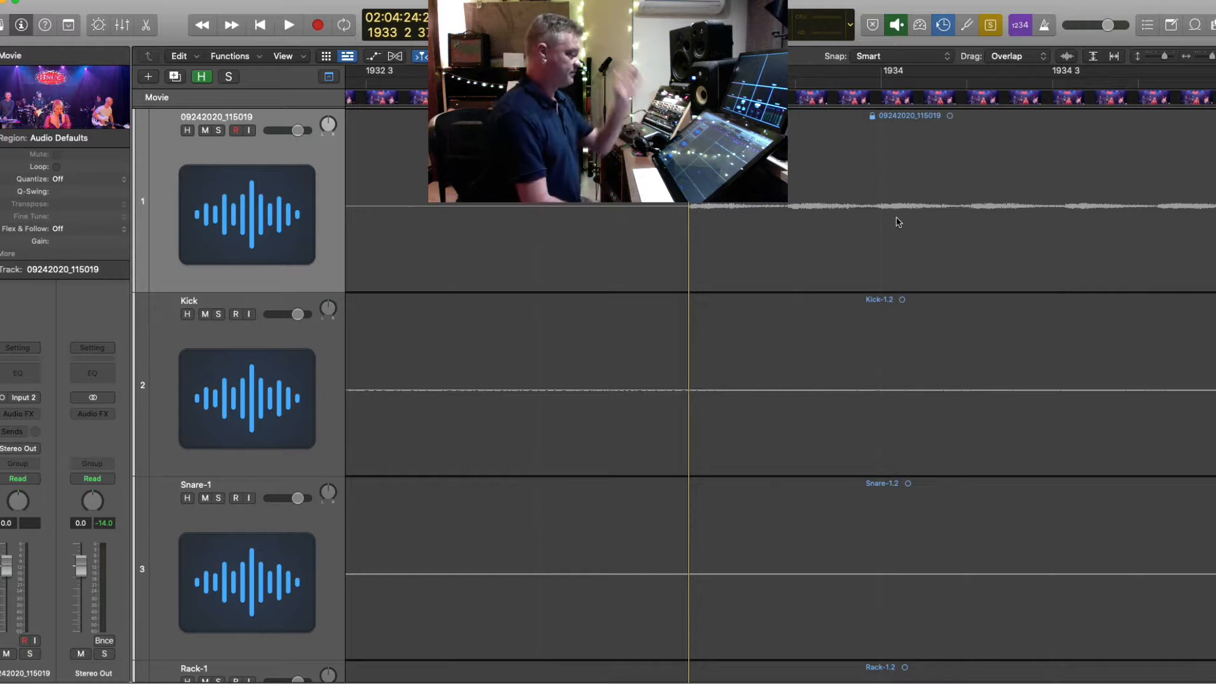
- Mute the 09242020_115019 audio track, turn off soloing and select all regions
click(704, 232)
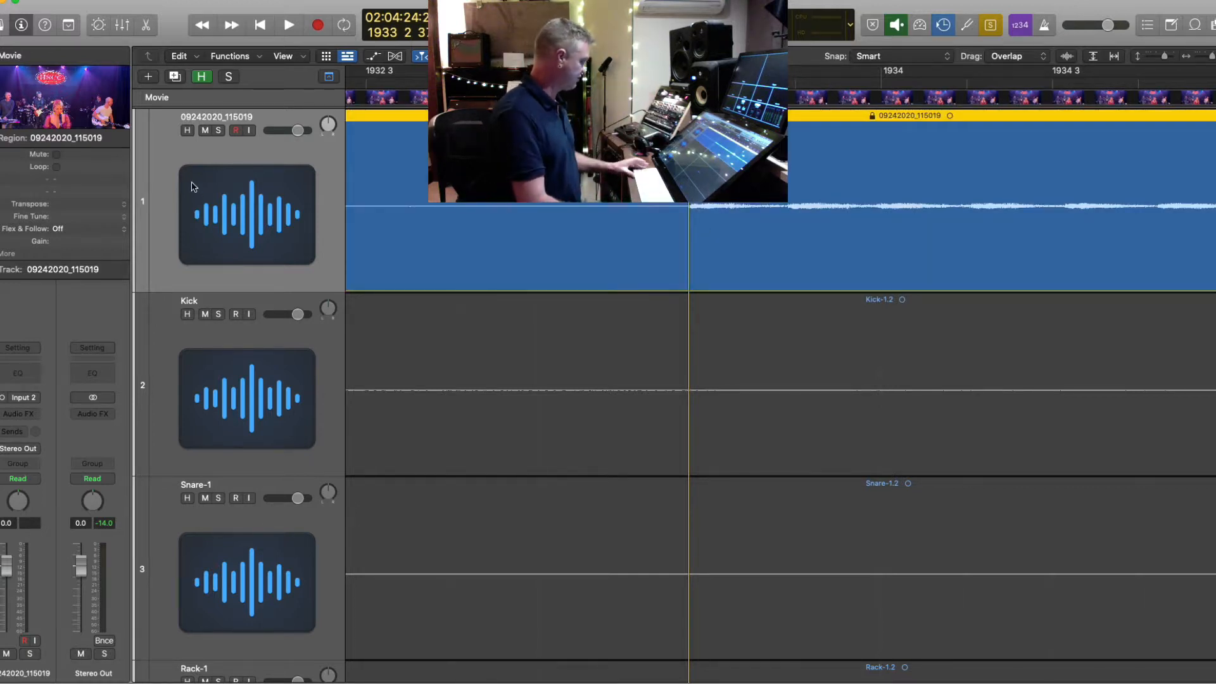
click(205, 131)
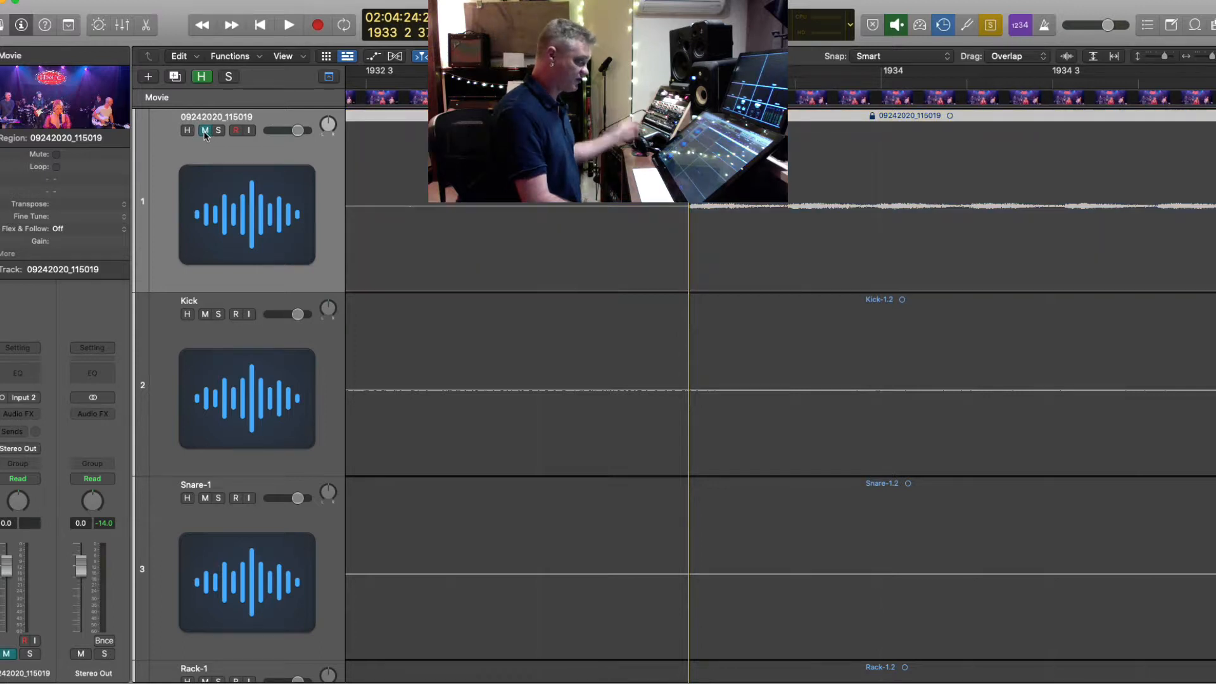
key(super+a)
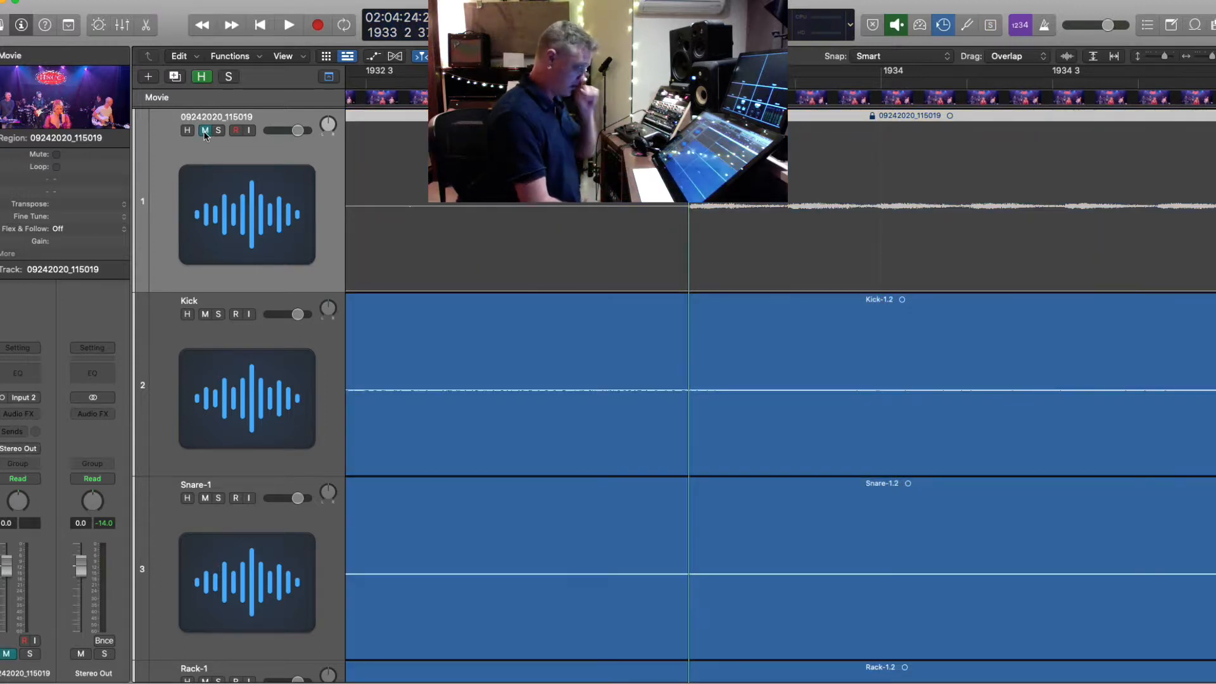
- Play the instrument tracks from bar 1933 beat 2 with the movie audio muted
key(space)
key(super+Left)
key(super+Left)
key(super+Left)
key(super+Left)
key(super+Left)
key(super+Left)
key(super+Left)
key(super+Left)
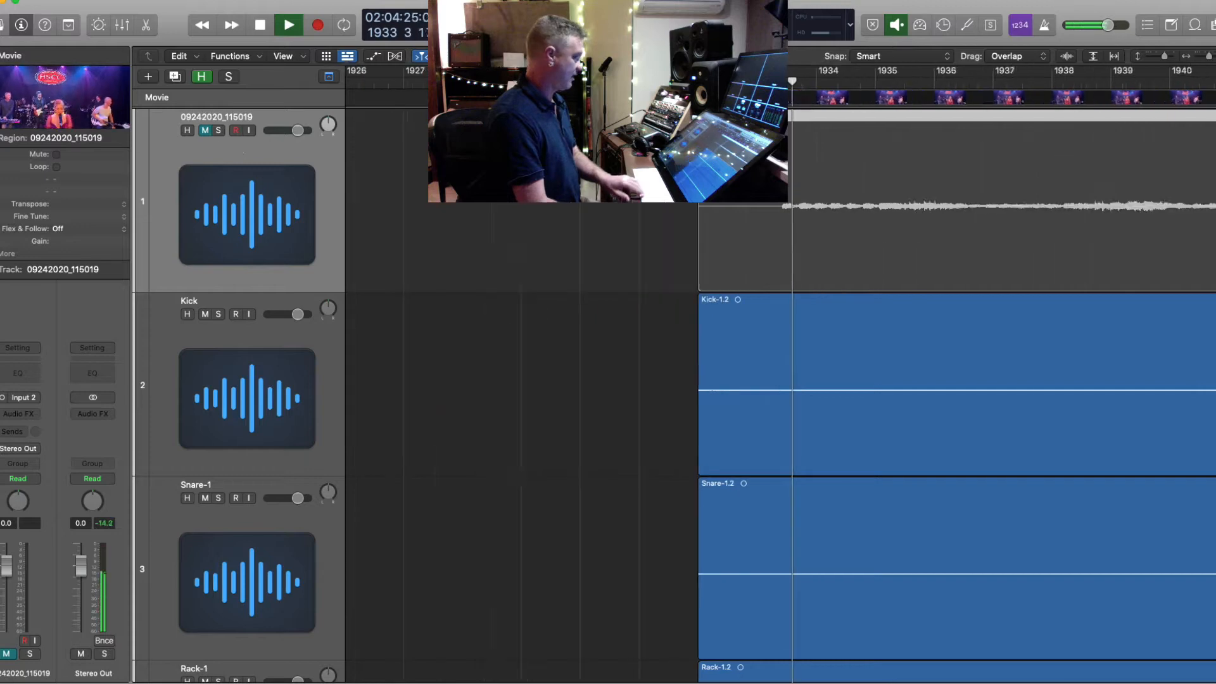
- Open the movie in a floating window during playback to compare the picture with the instrument tracks
click(60, 107)
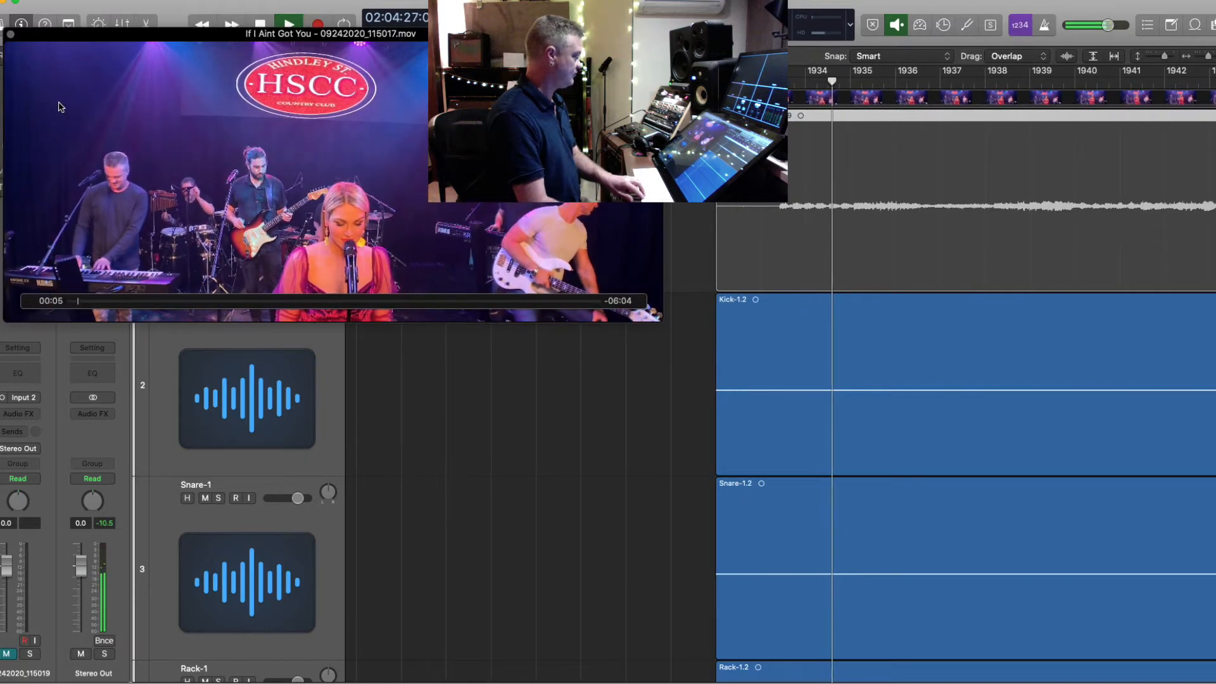
key(super+Up)
key(super+Up)
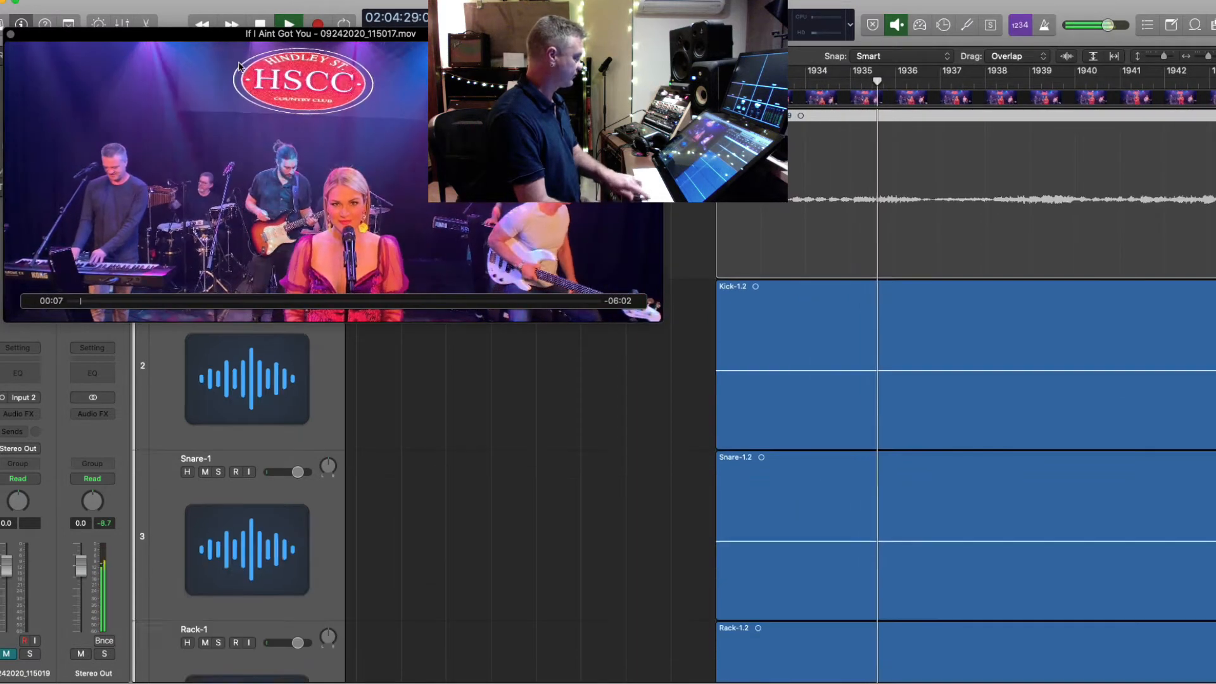
key(super+Up)
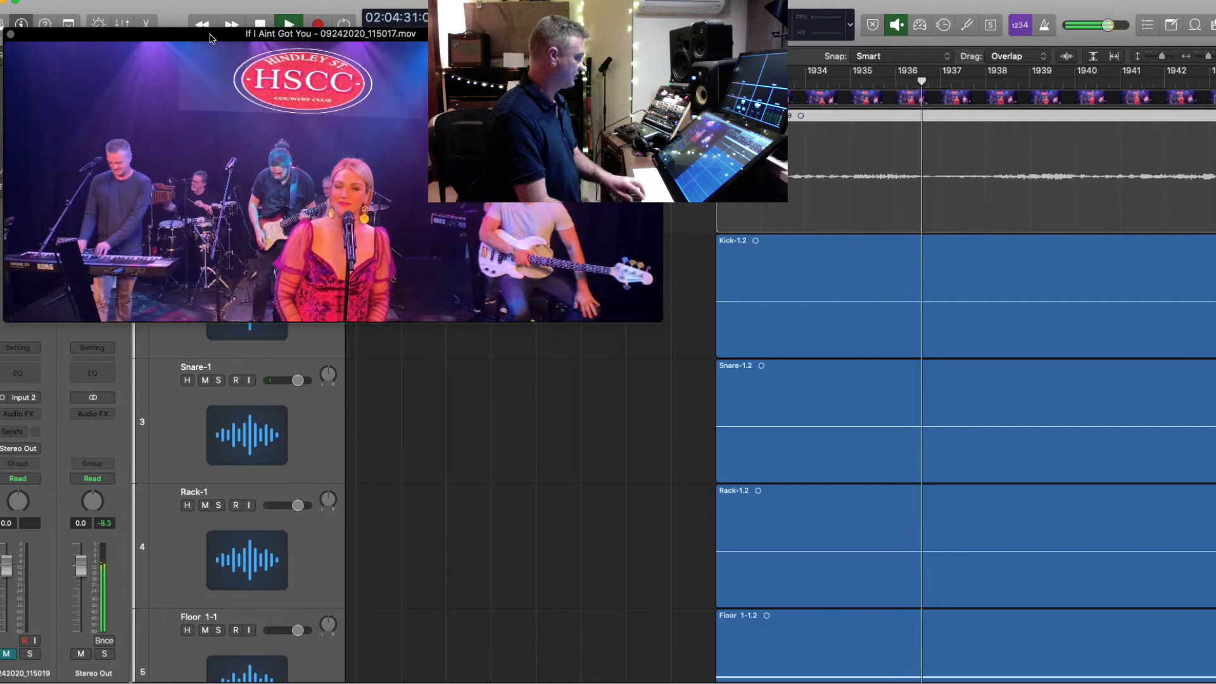
- Jump ahead to about bar 1941 and resume playback to check the movie's sync there
key(space)
key(period)
key(period)
key(period)
key(period)
key(period)
key(space)
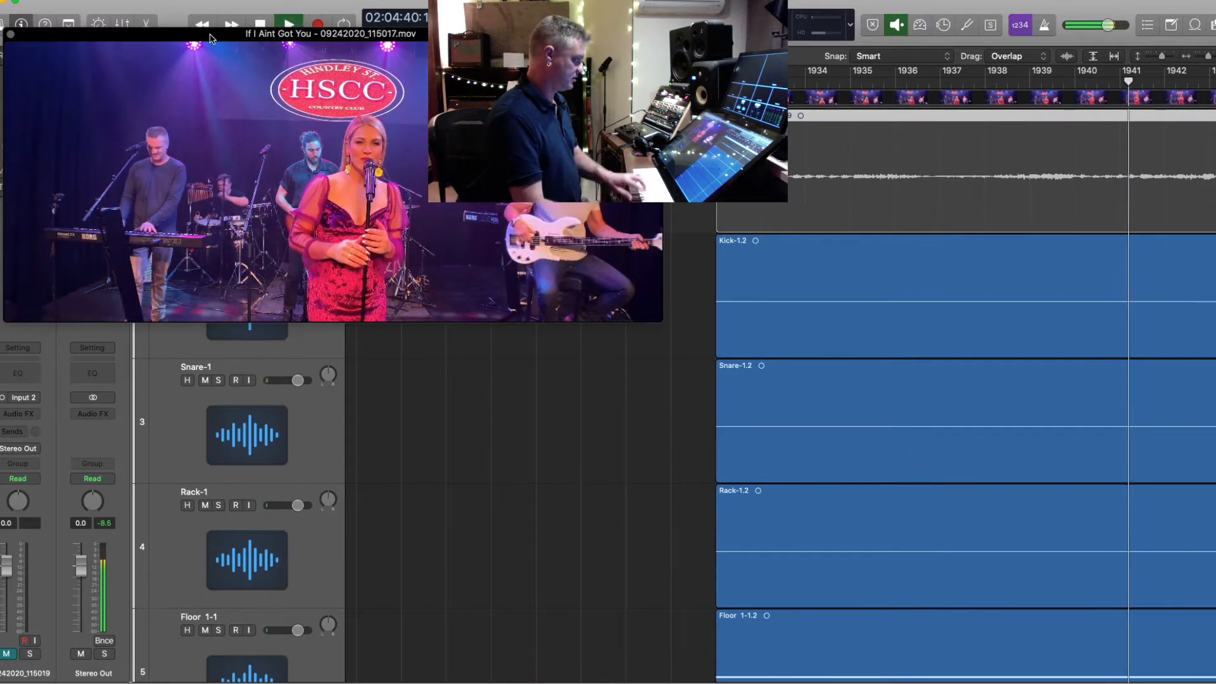
- Jump ahead another five bars and play the section where the kick enters, checking the drummer's hits against the picture
key(space)
key(super+Up)
key(super+Up)
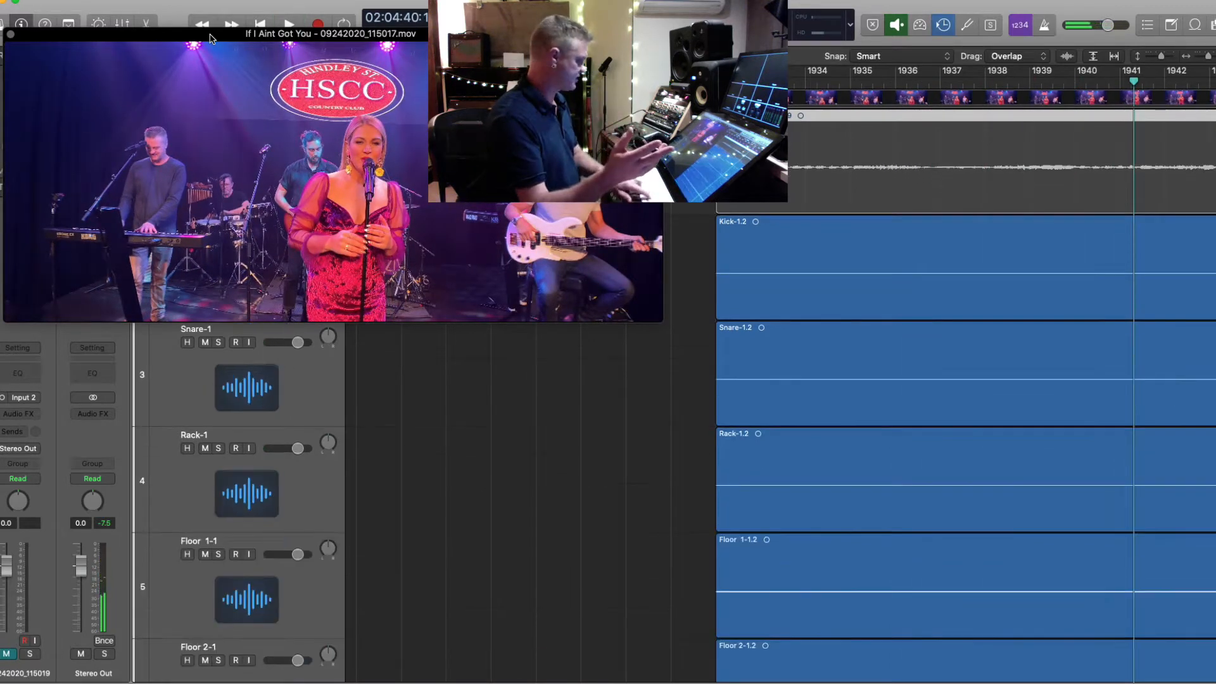
key(period)
key(period)
key(period)
key(period)
key(period)
key(space)
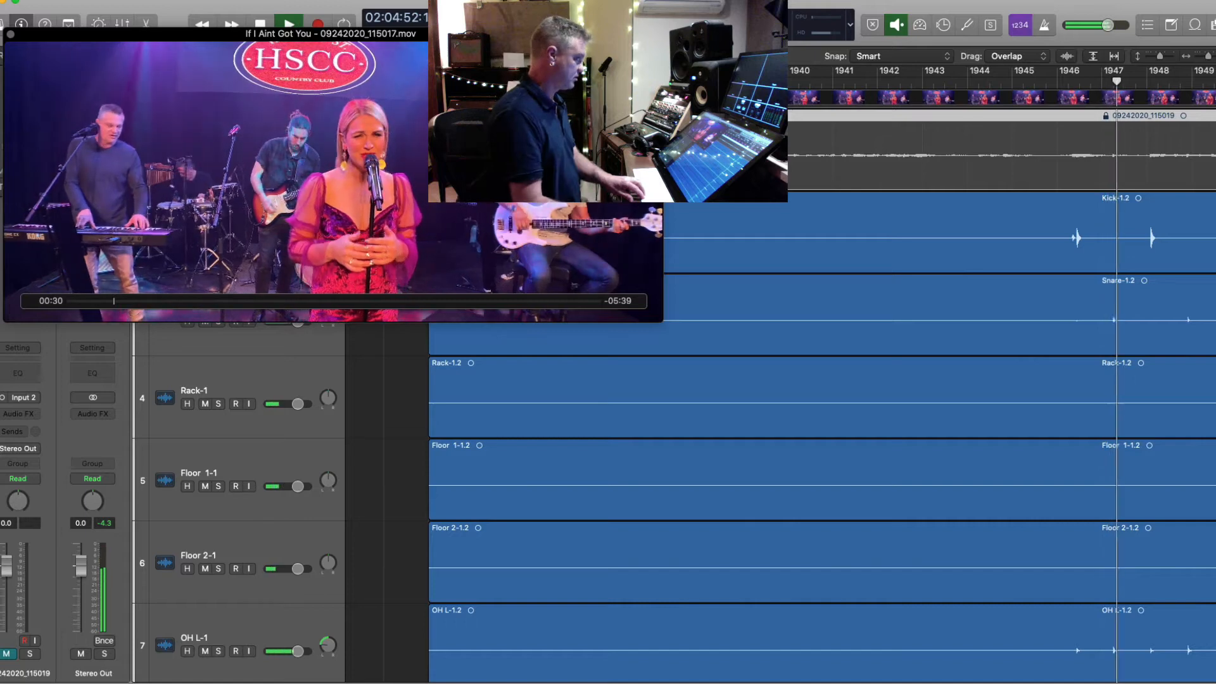
scroll(880, 127, right, 10)
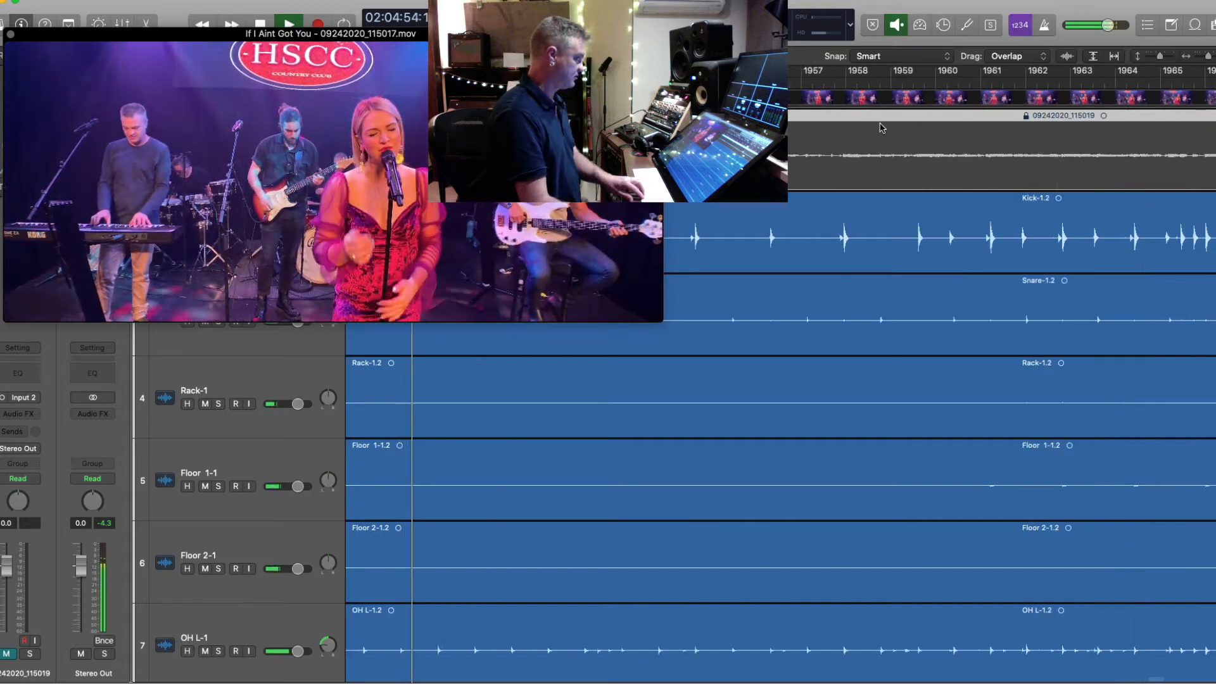
key(space)
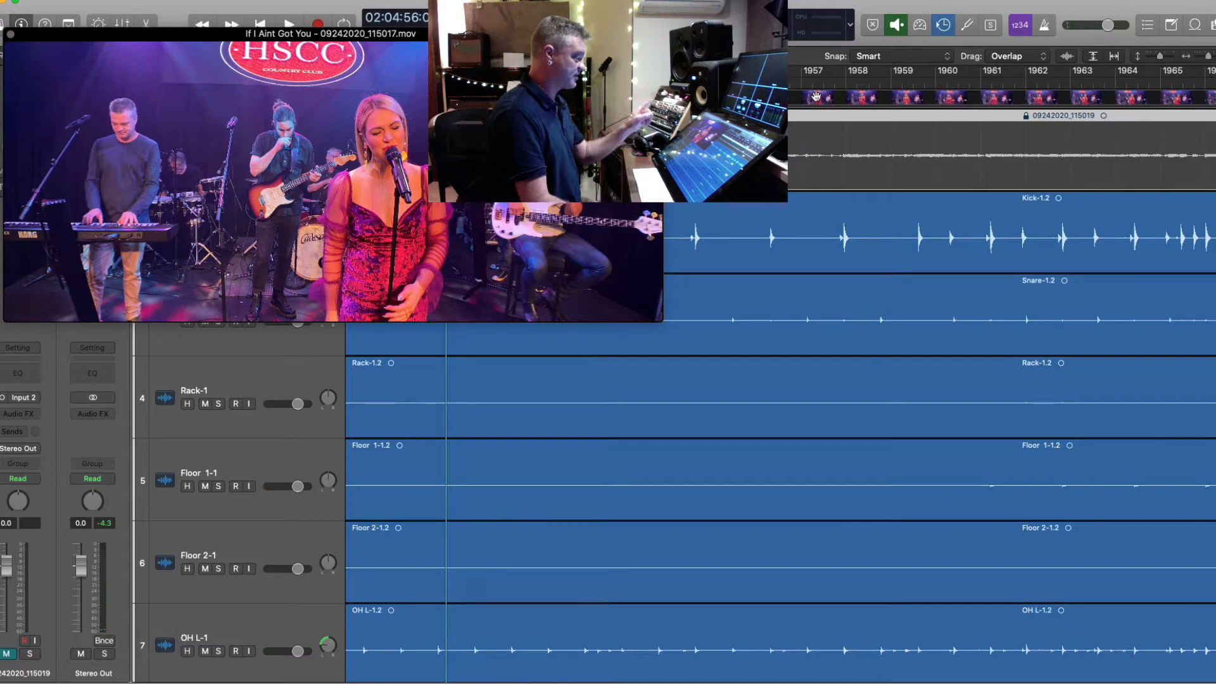
- Fine-adjust the movie's position on the timeline by a slight nudge and play the section to recheck the sync
click(817, 98)
key(super+Right)
key(super+Right)
key(super+Right)
key(super+Right)
key(super+Right)
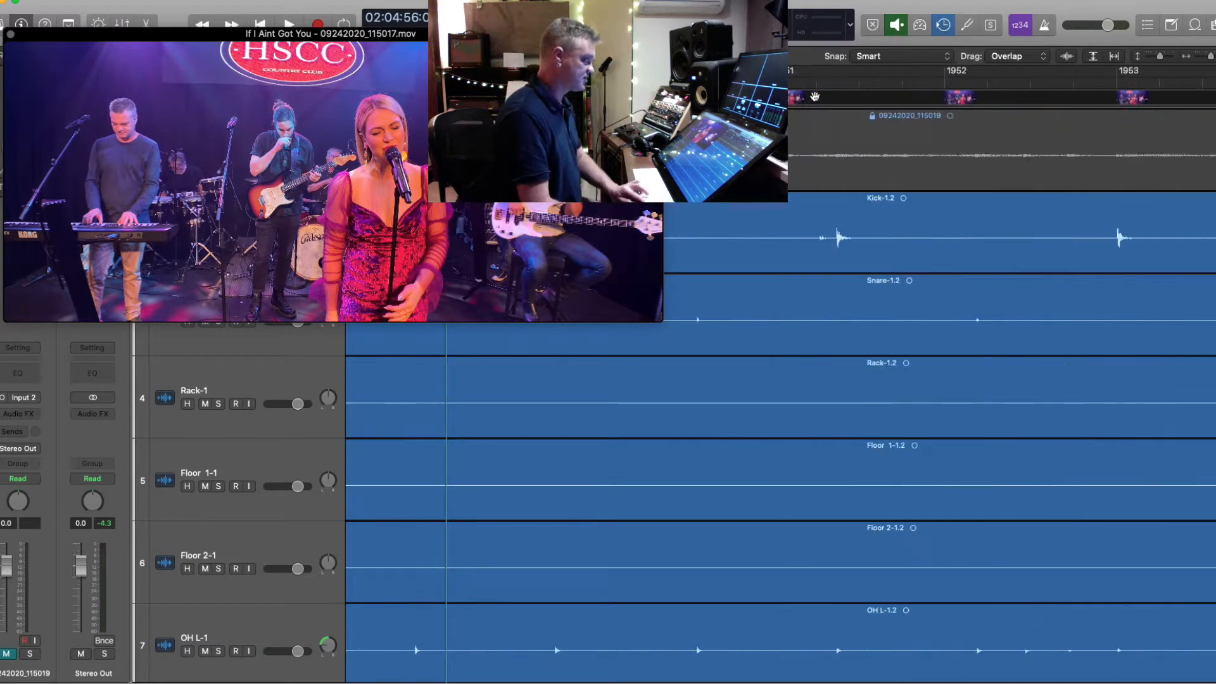
drag(816, 98, 818, 95)
key(space)
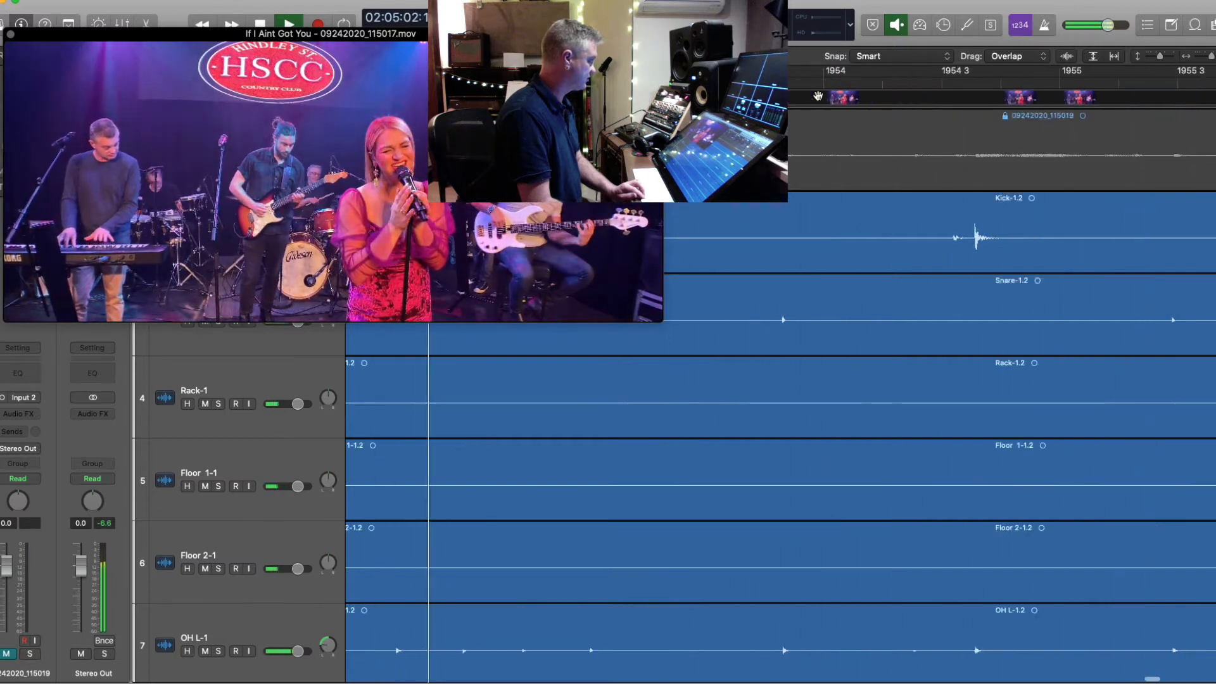
key(space)
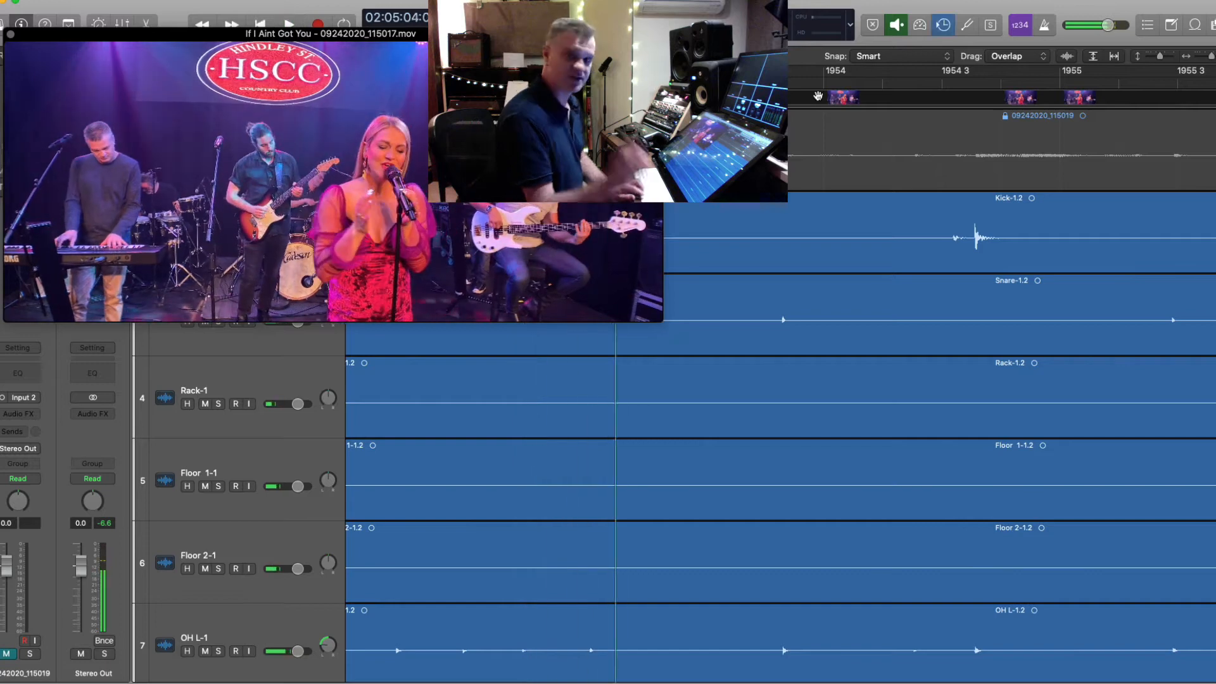
- Continue playback into bar 1956 to check the movie's sync against all the instrument tracks, then stop
key(space)
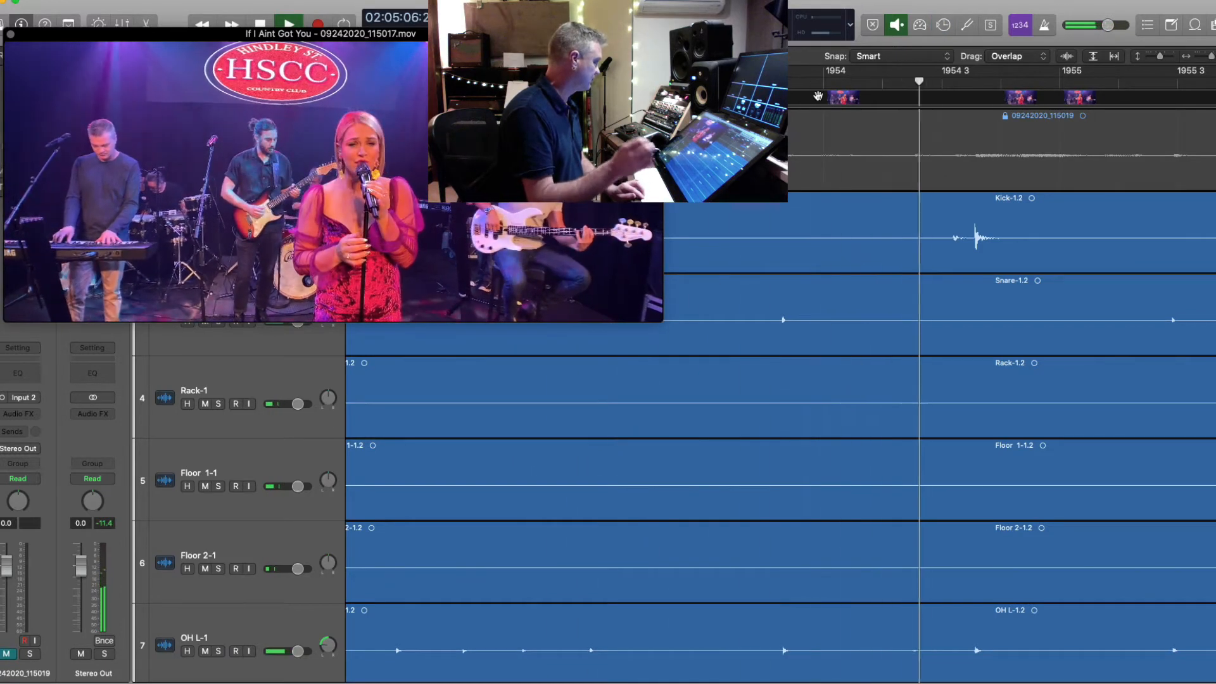
key(super+Left)
key(super+Left)
key(super+Left)
key(super+Left)
key(super+Left)
key(super+Left)
key(super+Left)
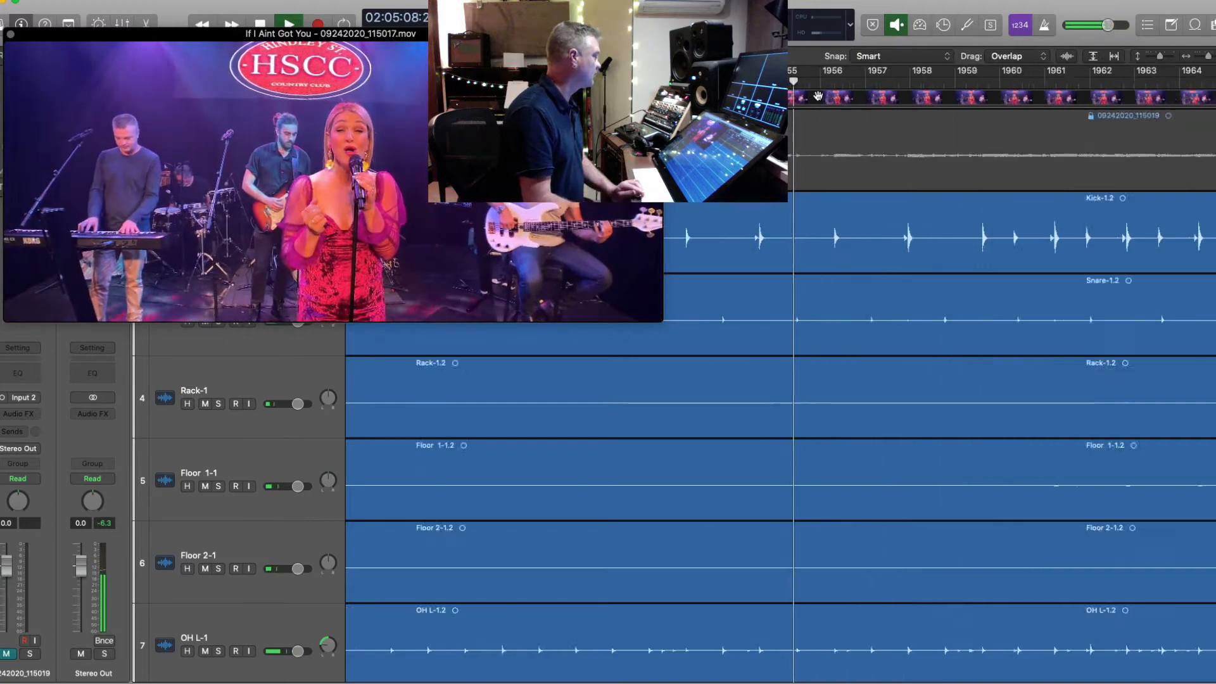
key(super+Up)
key(super+Up)
key(super+Up)
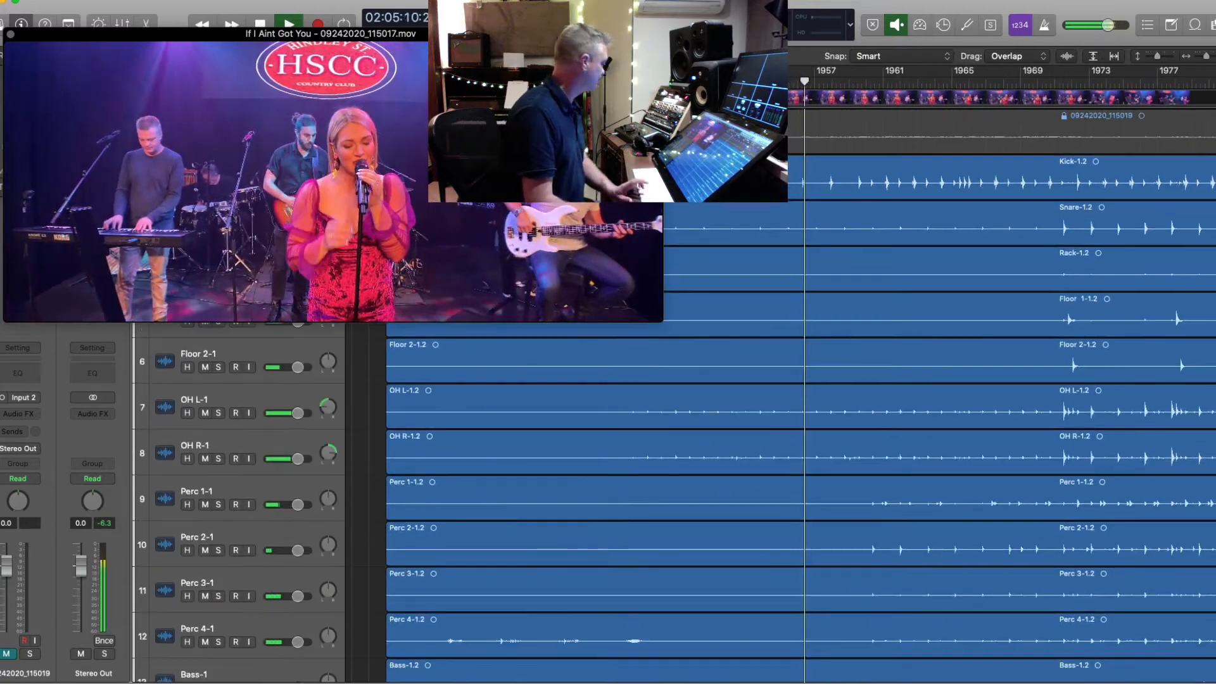
key(space)
- Close the floating movie window to reveal the full list of instrument tracks
key(super+Up)
key(super+Up)
key(super+Left)
key(super+Left)
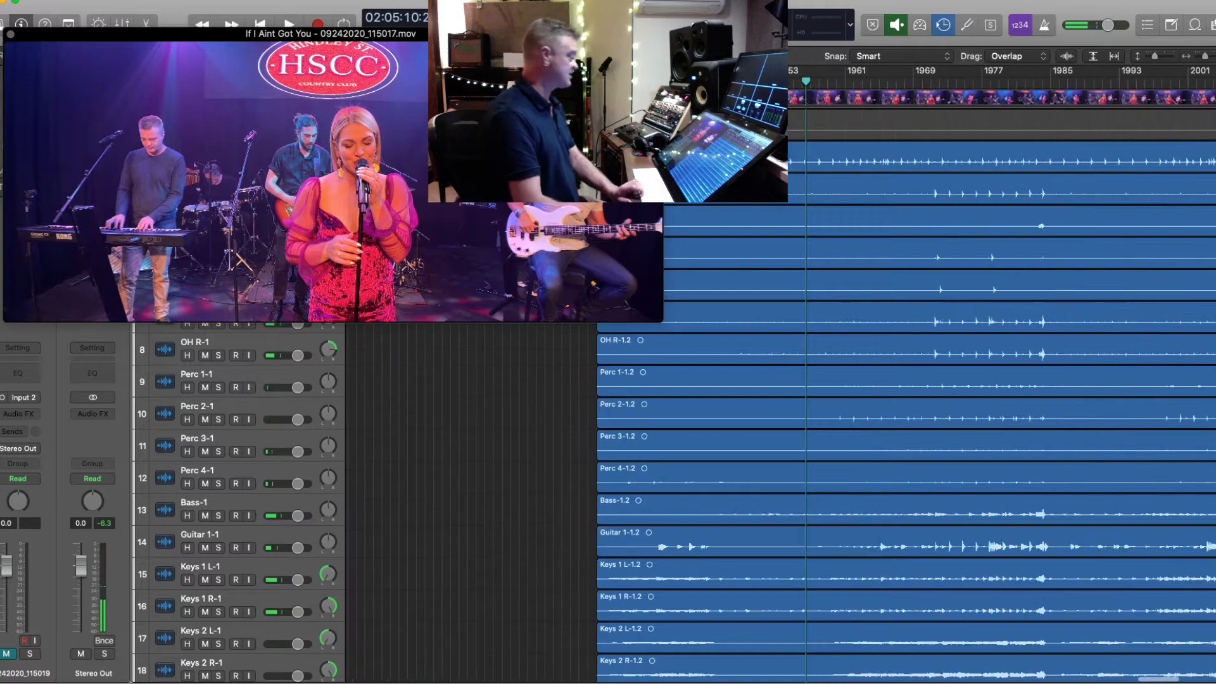
key(super+Up)
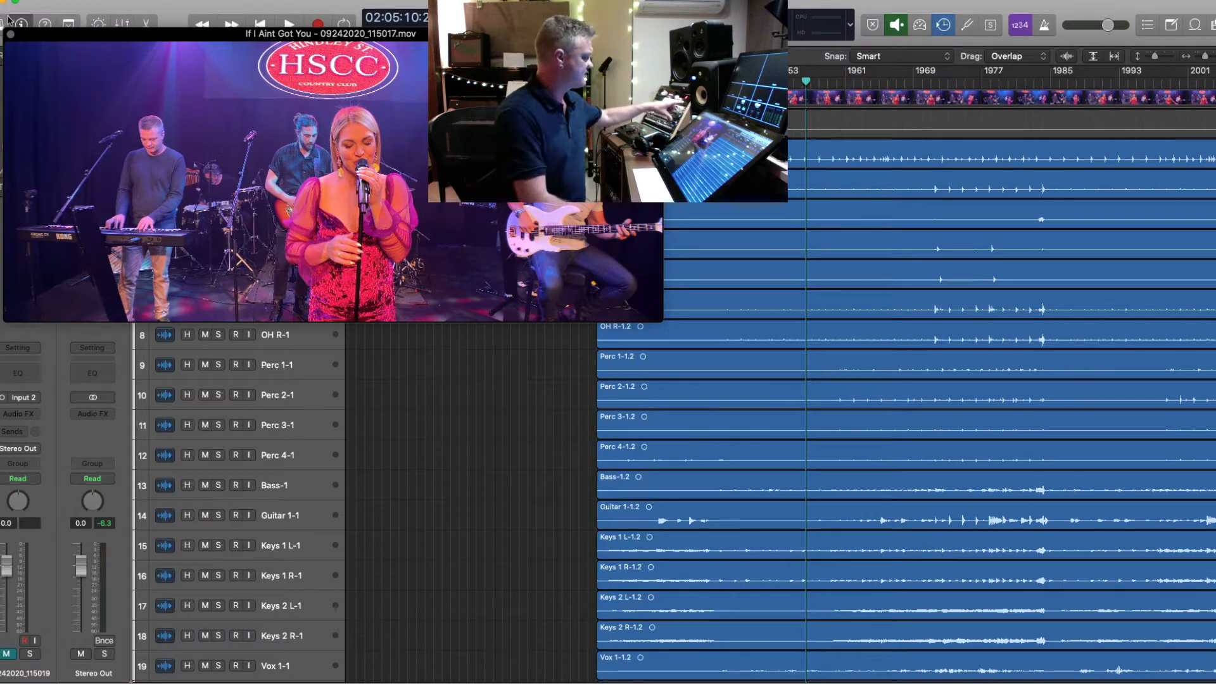
mouse_move(192, 80)
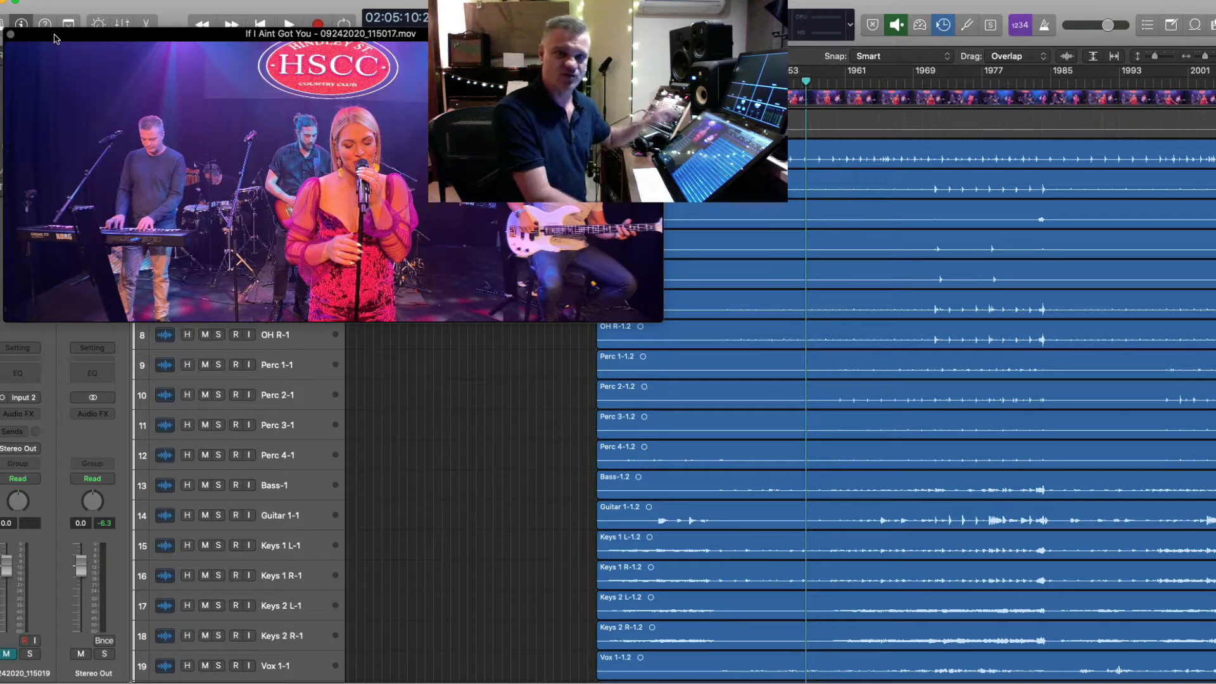
mouse_move(373, 109)
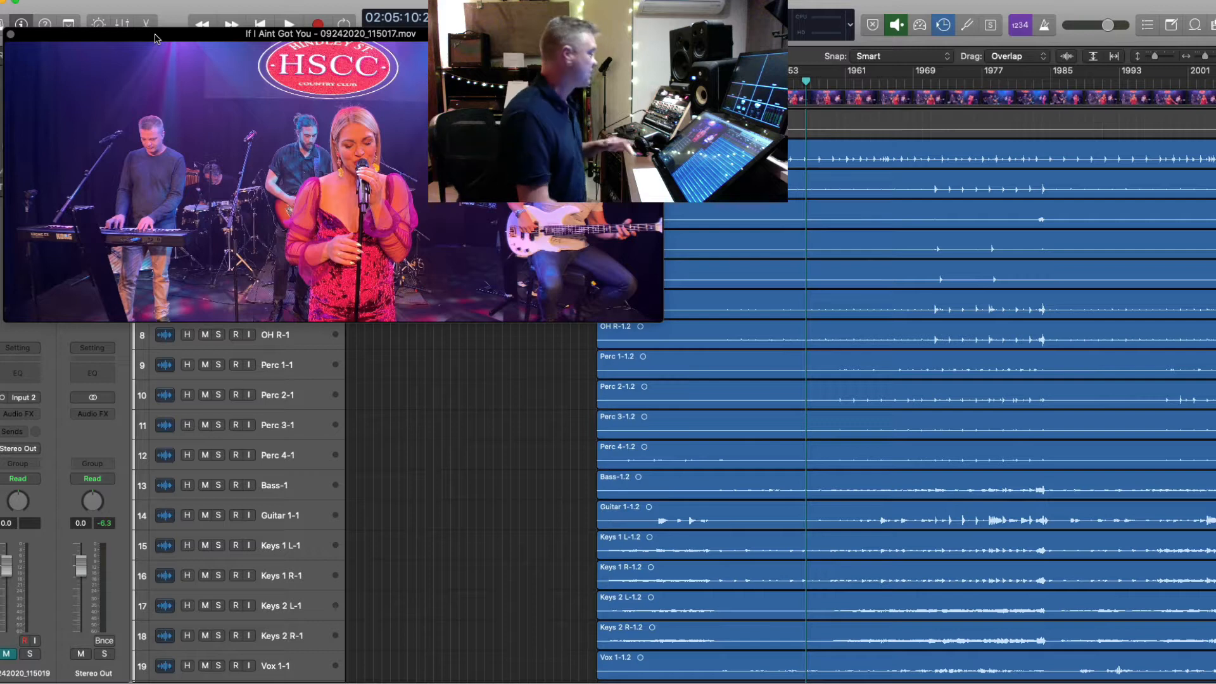
click(11, 34)
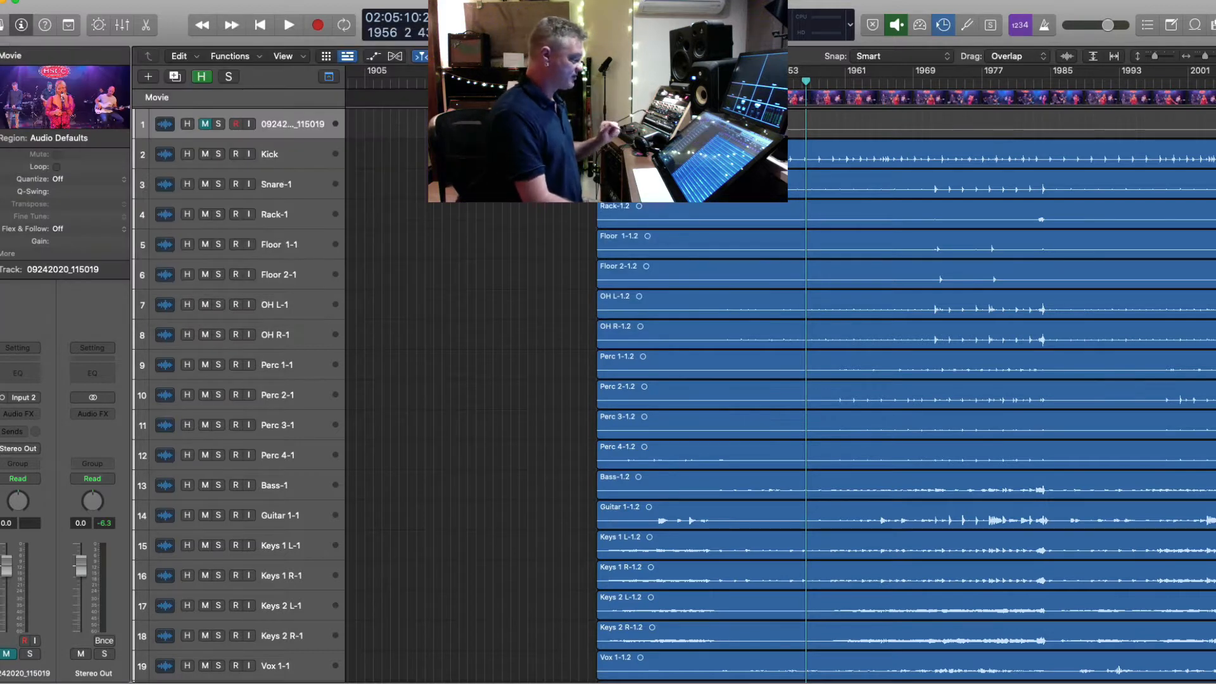
- Select the Kick-1.2 region and the Kick track, and place the playhead at bar 1946
click(694, 154)
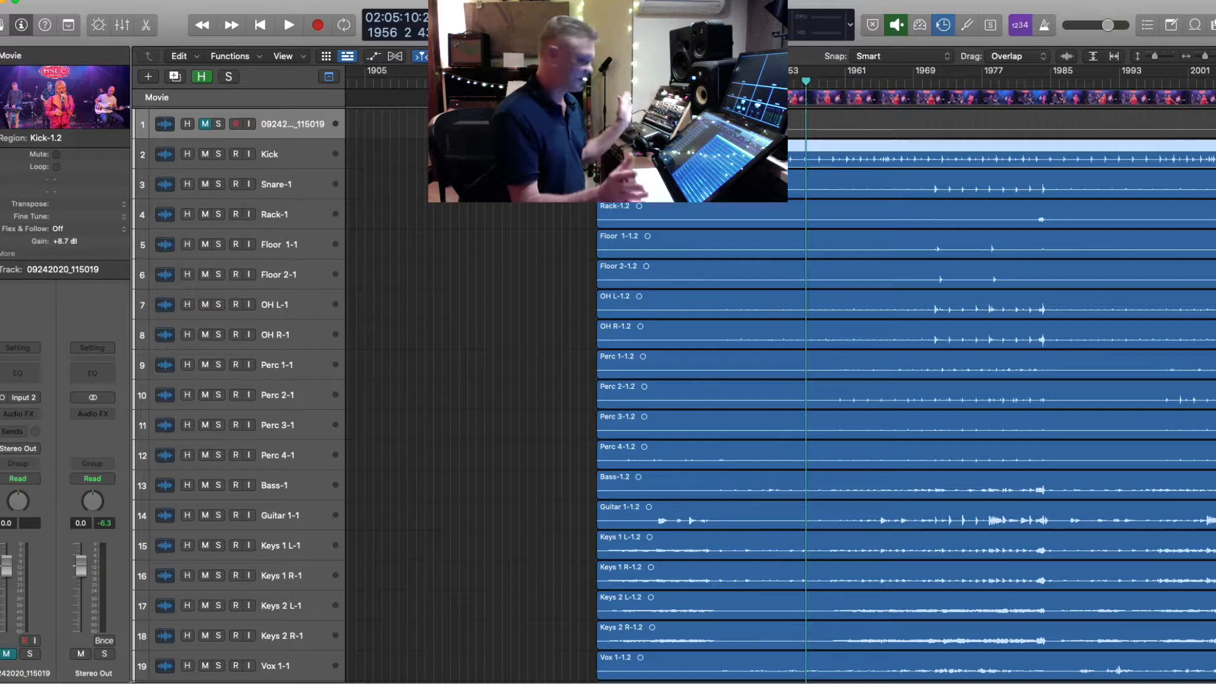
key(super+Down)
key(super+Down)
key(super+Down)
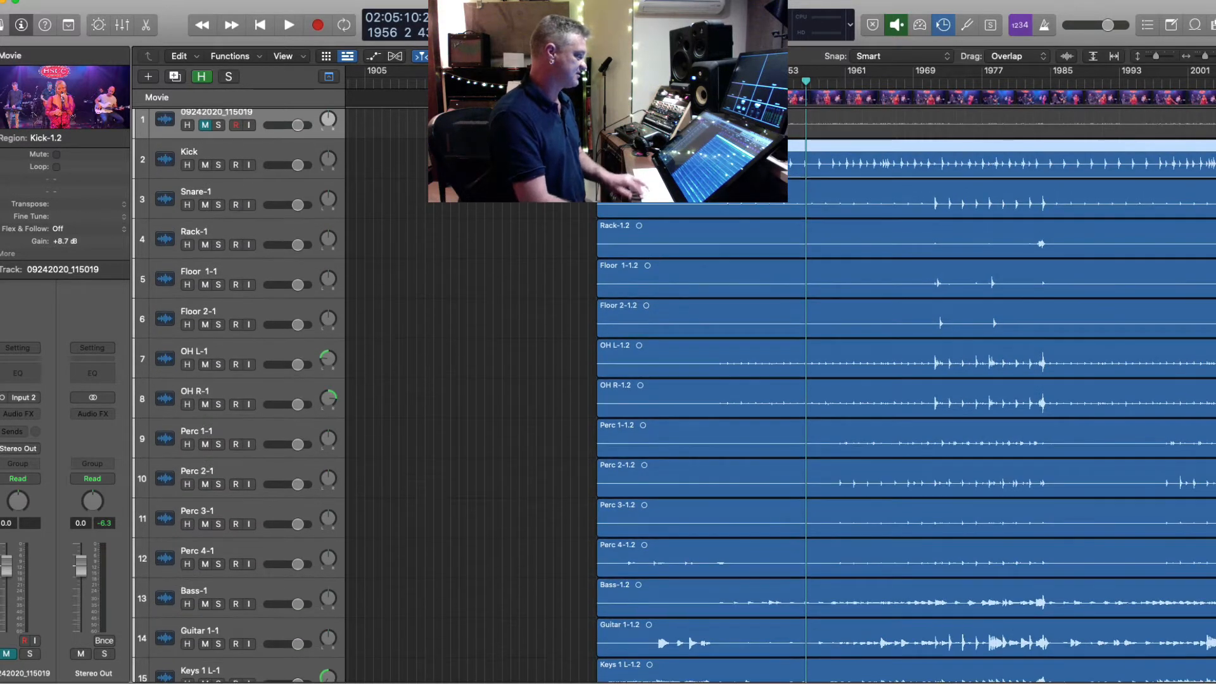
click(719, 83)
key(super+Left)
key(super+Left)
key(super+Left)
click(825, 82)
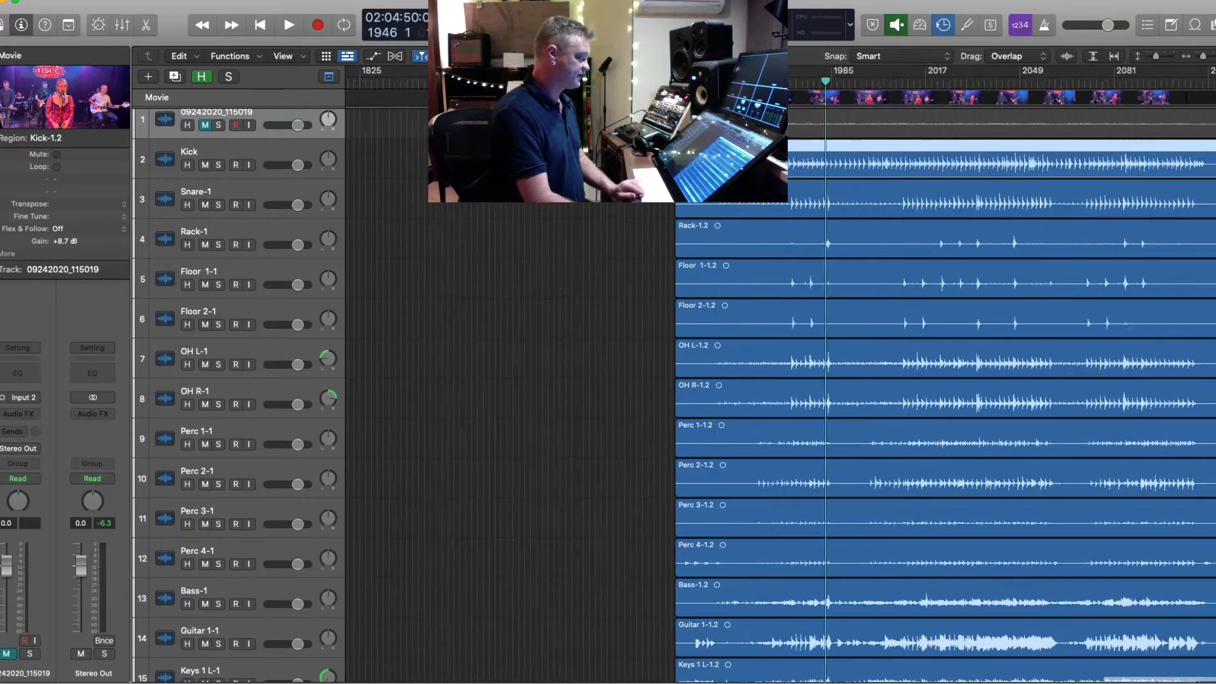
key(super+Left)
click(281, 156)
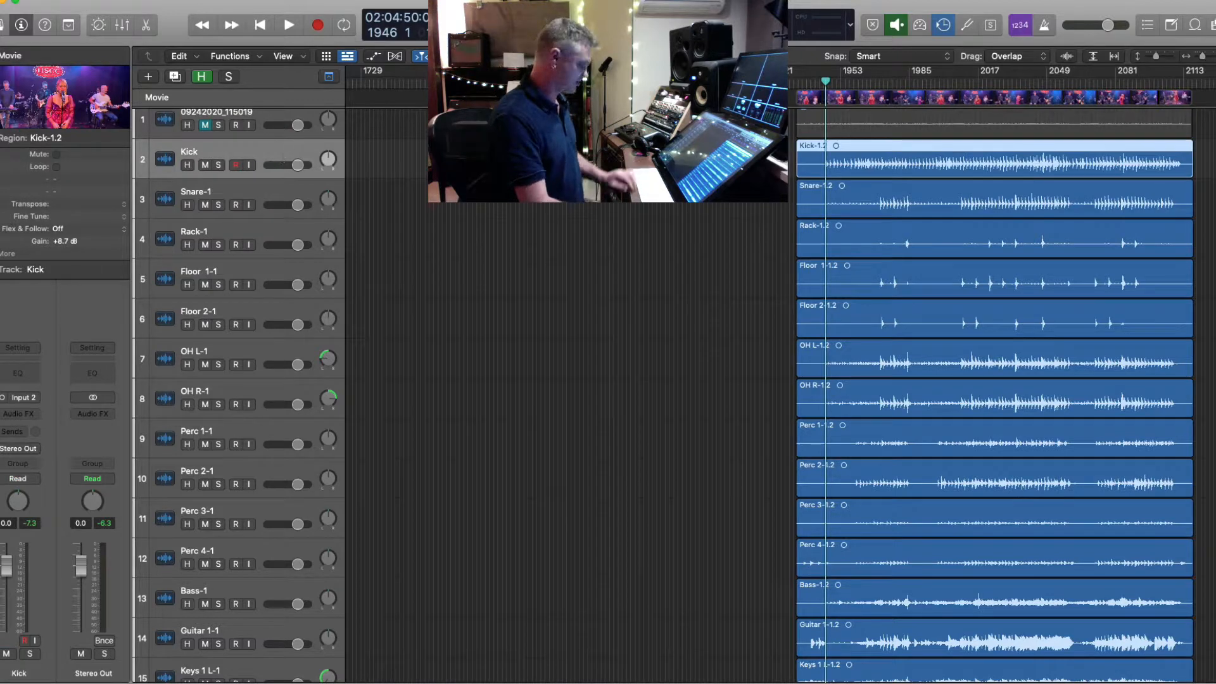
- Solo the Kick region and play it from bar 1946
key(ctrl+s)
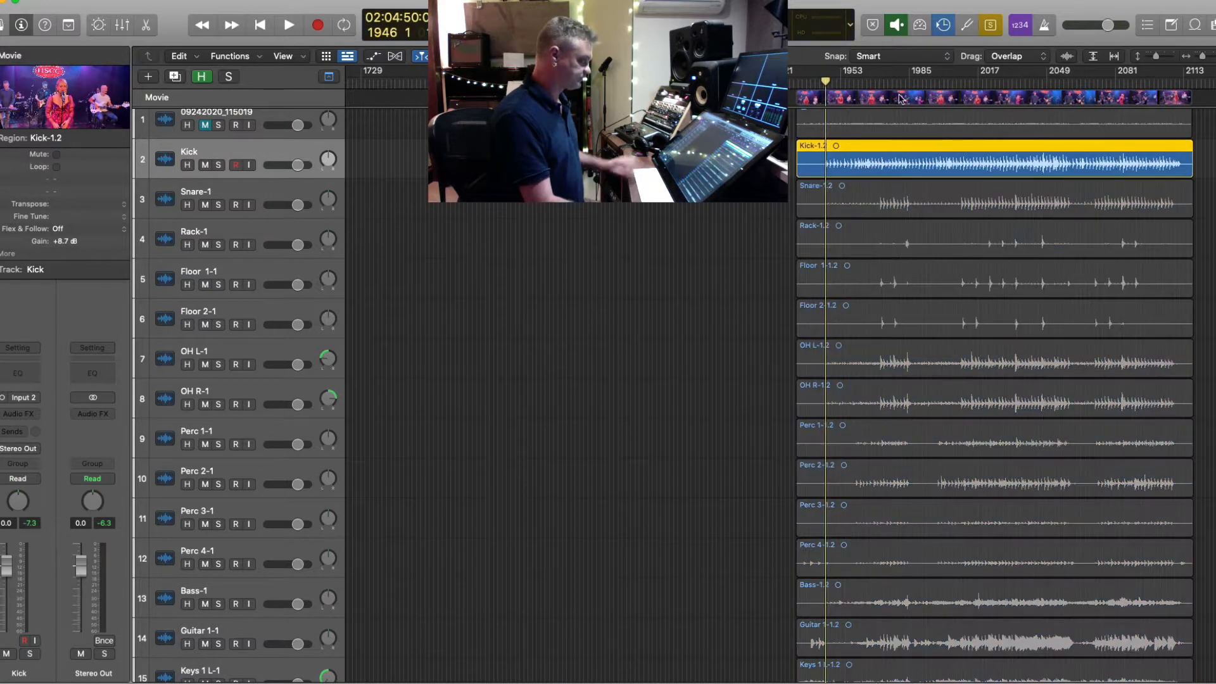
key(space)
key(super+Right)
key(super+Right)
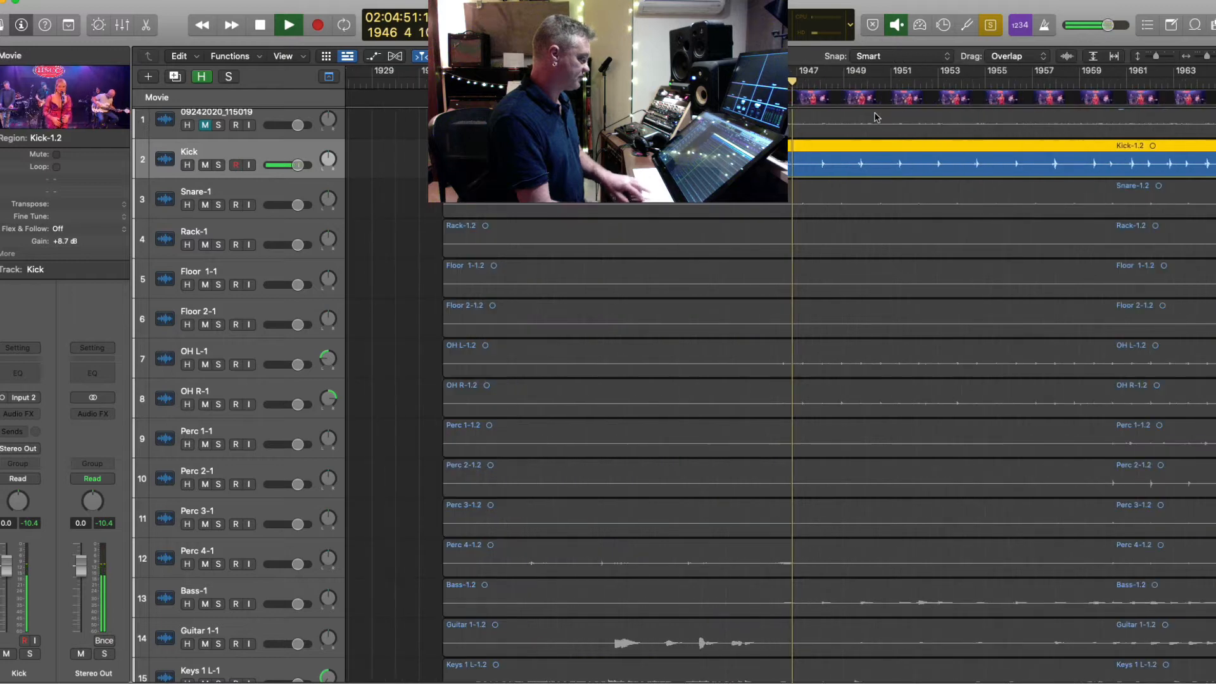
key(super+Down)
key(super+Down)
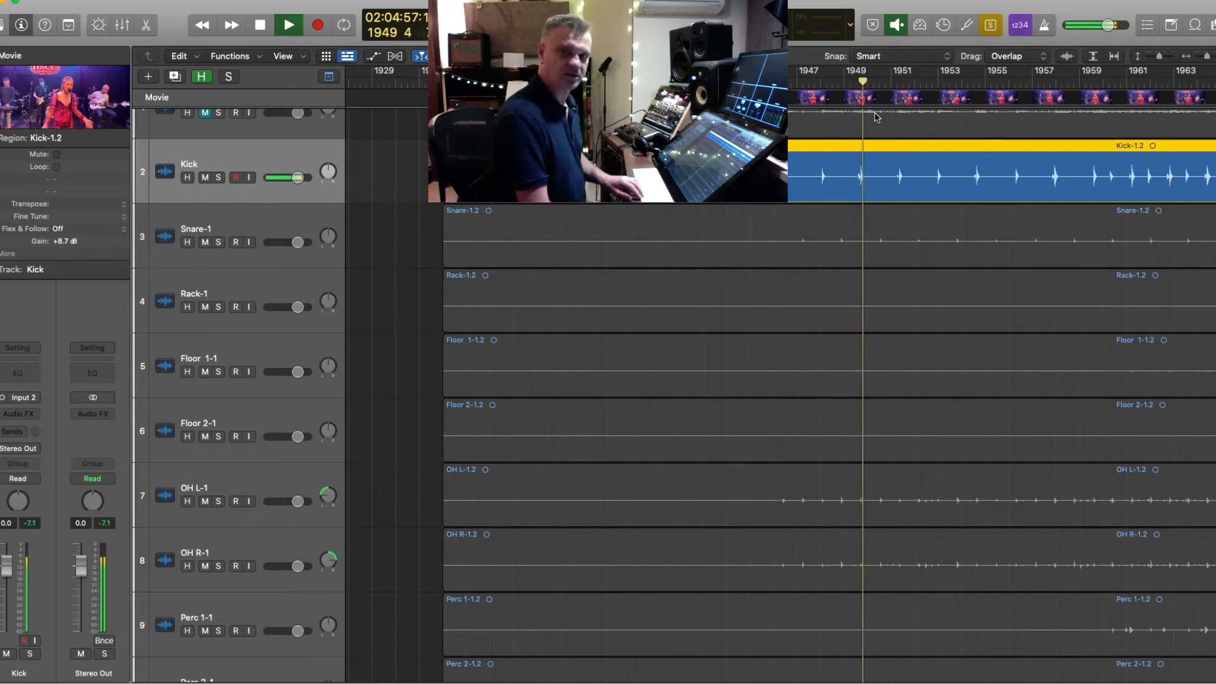
key(super+Left)
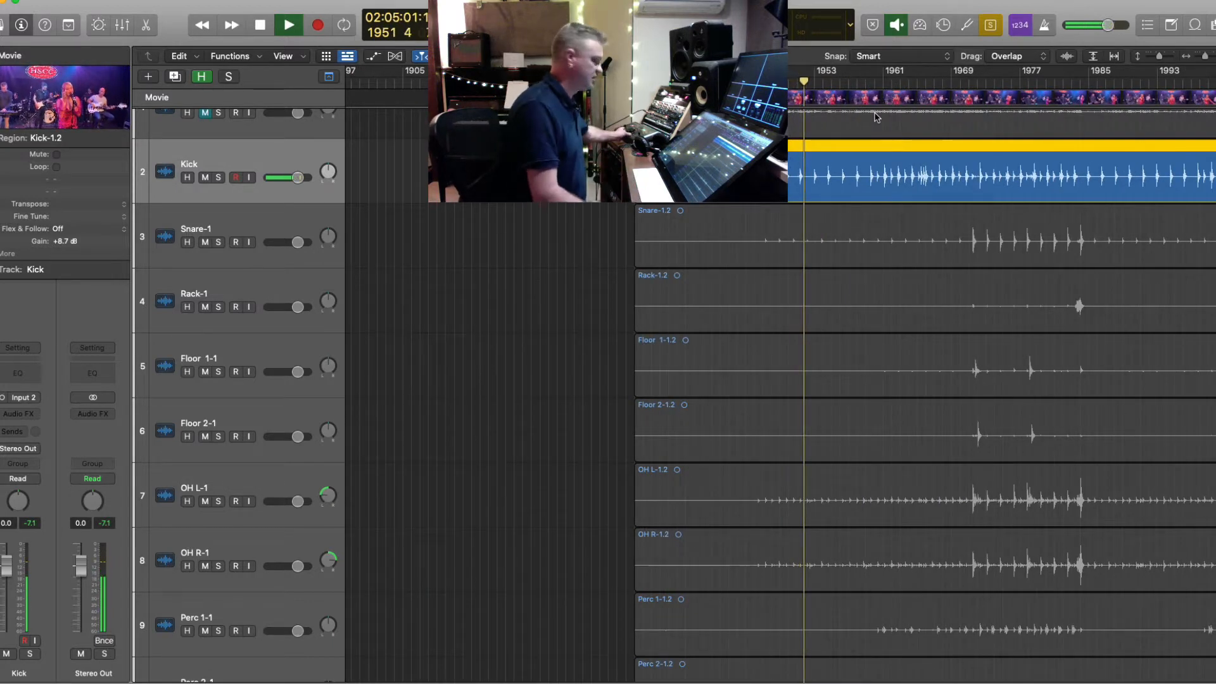
- Keep listening to the soloed Kick region while examining its waveform, and stop playback at bar 1955
key(super+Left)
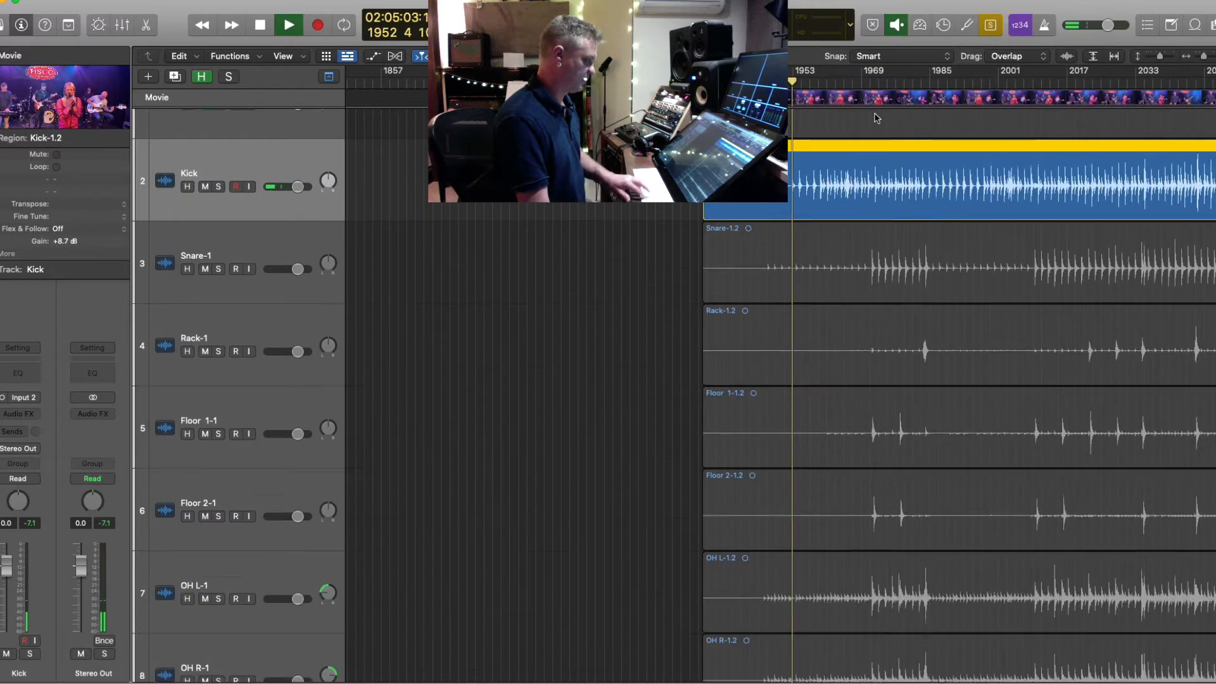
key(super+Down)
key(super+Right)
key(super+Right)
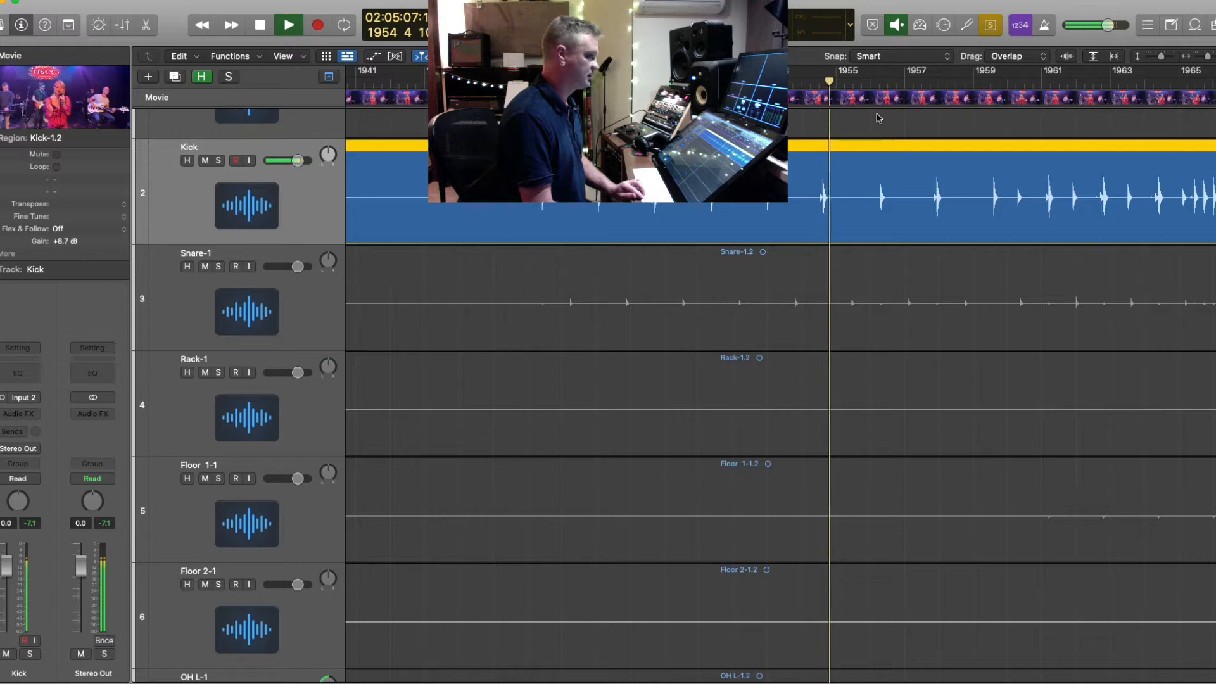
key(super+Left)
key(super+Left)
key(space)
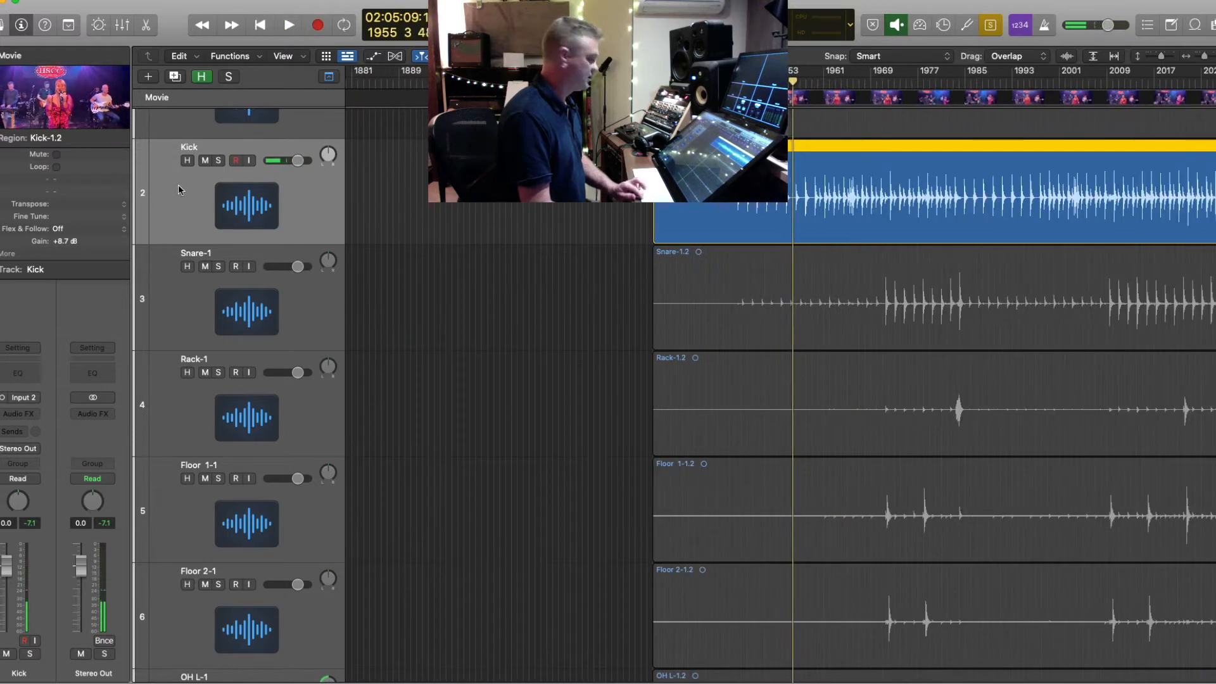
- Insert a mono Slate Digital Virtual Mix Rack on the Kick track and move its window clear of the view
key(super+Left)
key(super+Left)
key(super+Left)
key(super+Up)
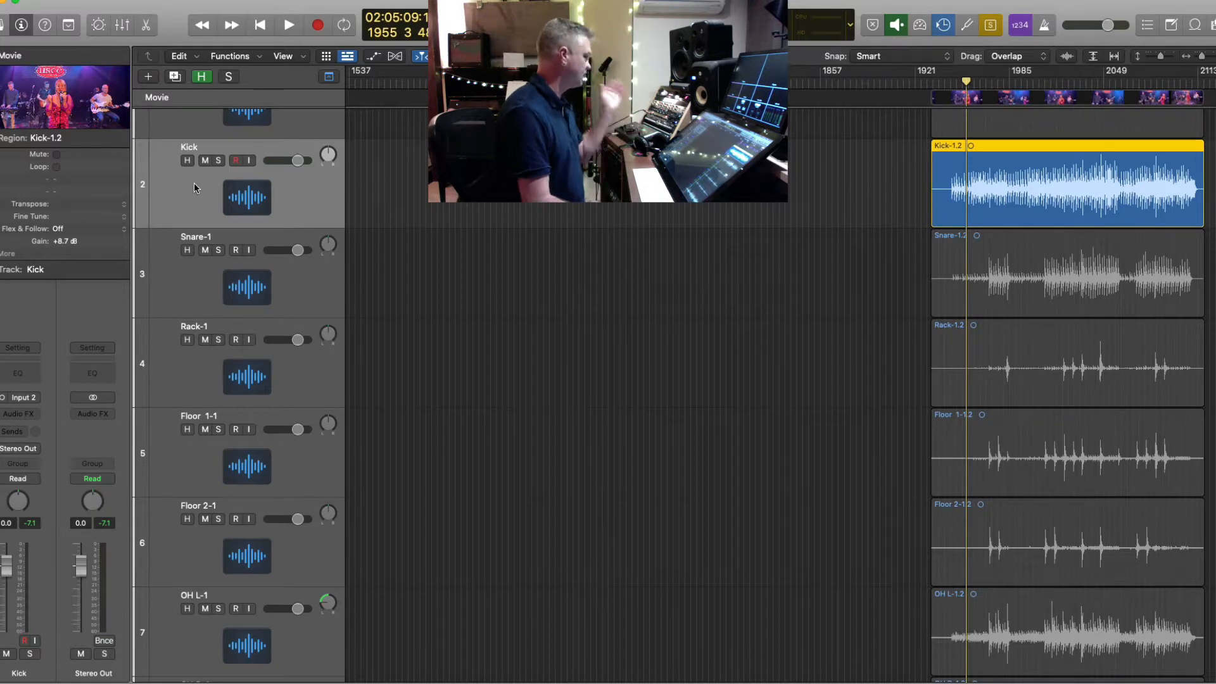
click(33, 415)
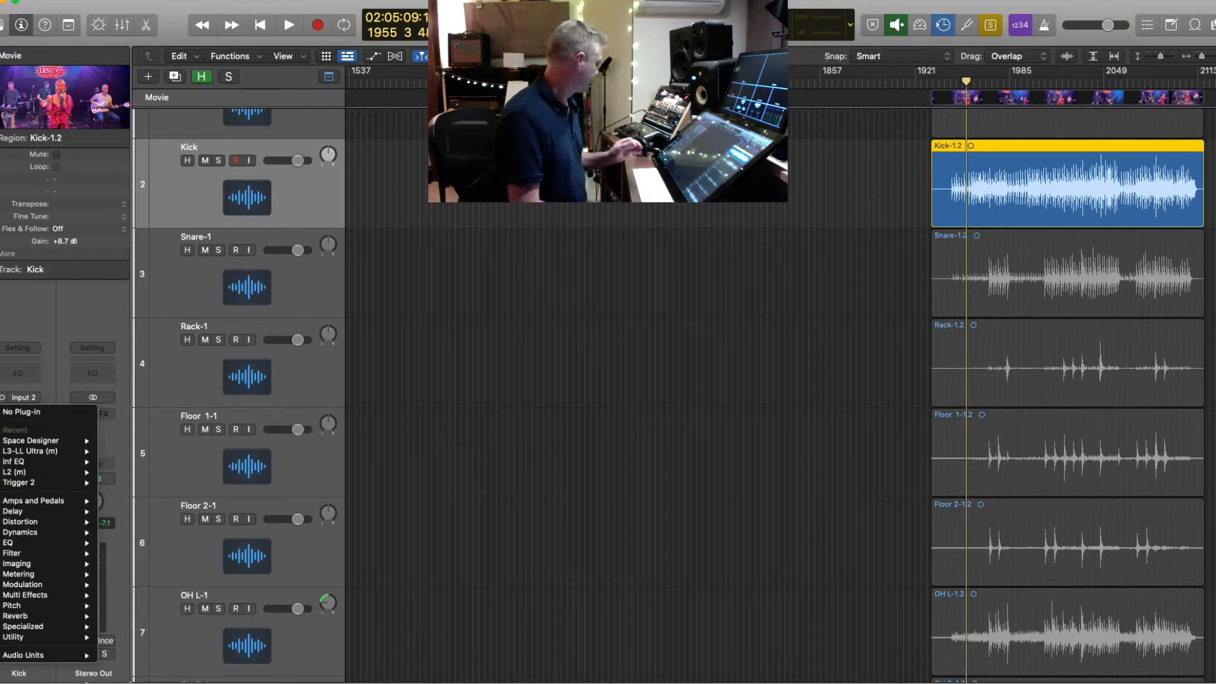
mouse_move(75, 656)
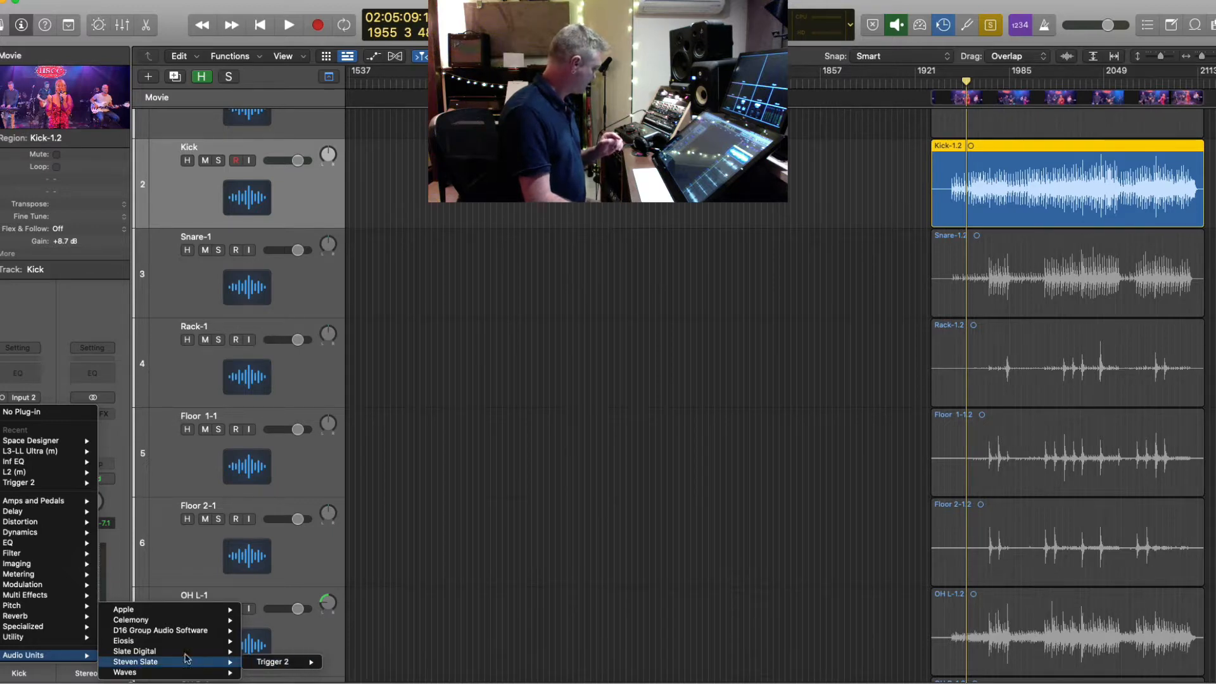
mouse_move(191, 656)
mouse_move(330, 663)
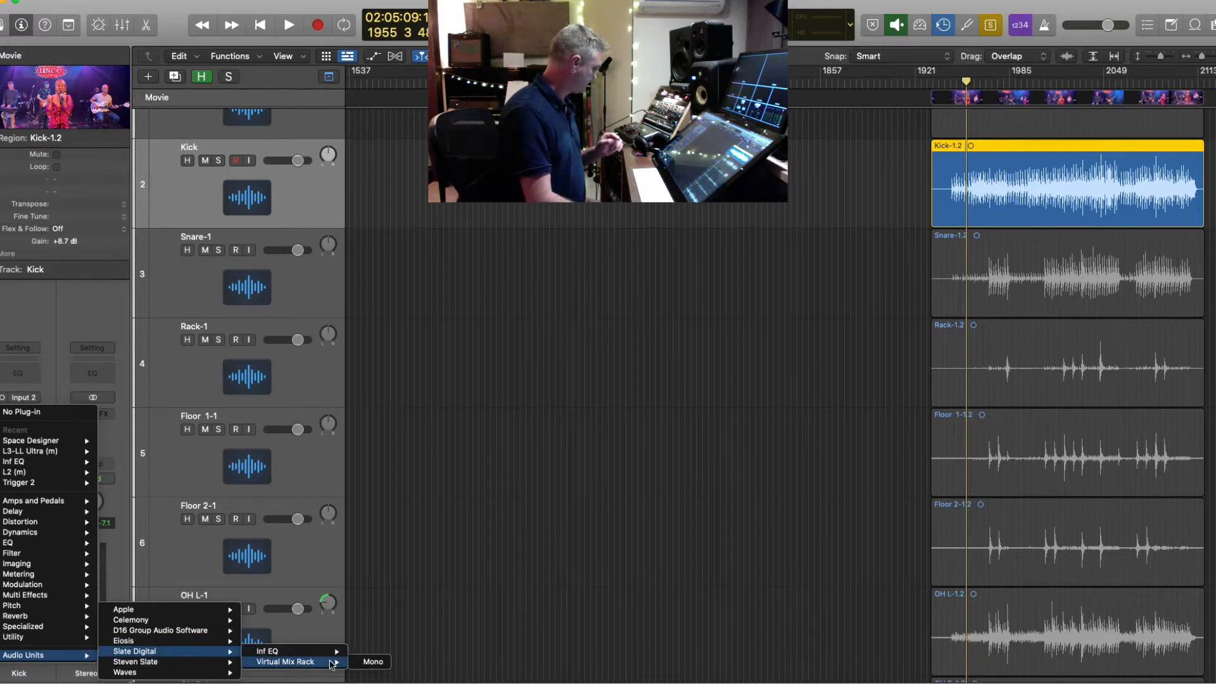
click(375, 665)
drag(677, 166, 375, 8)
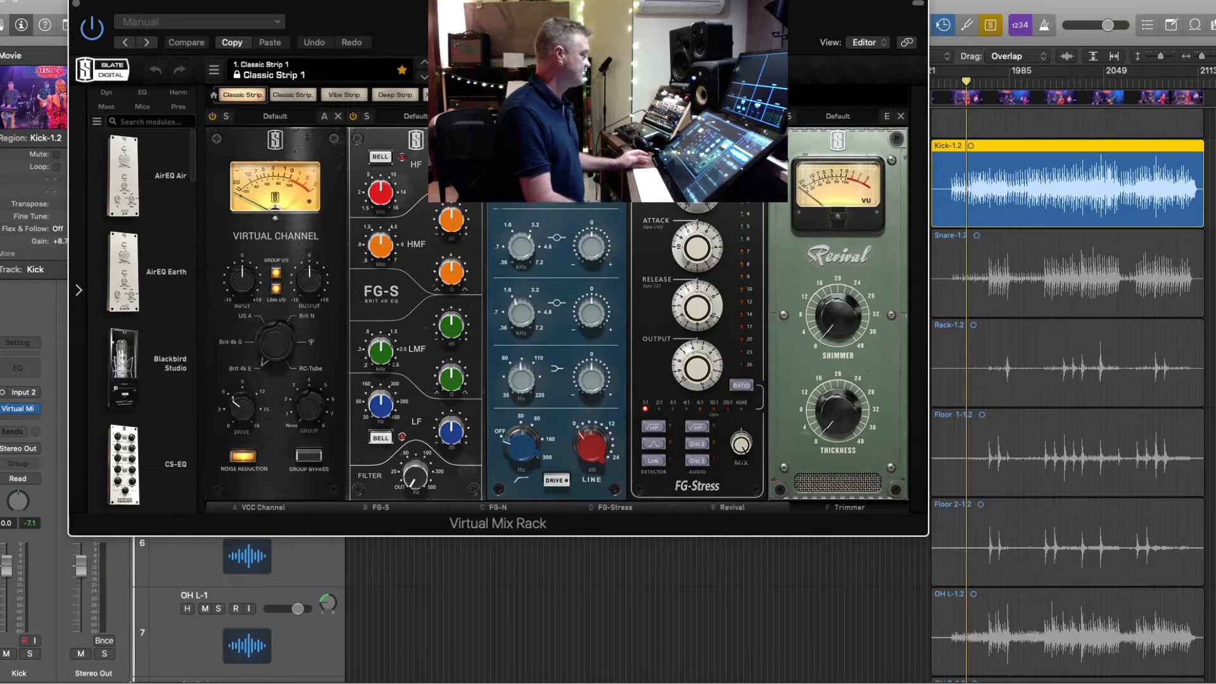
- Remove the FG-S, FG-Stress, Revival and FG-N modules from the rack, keeping only Virtual Channel and Trimmer
click(478, 117)
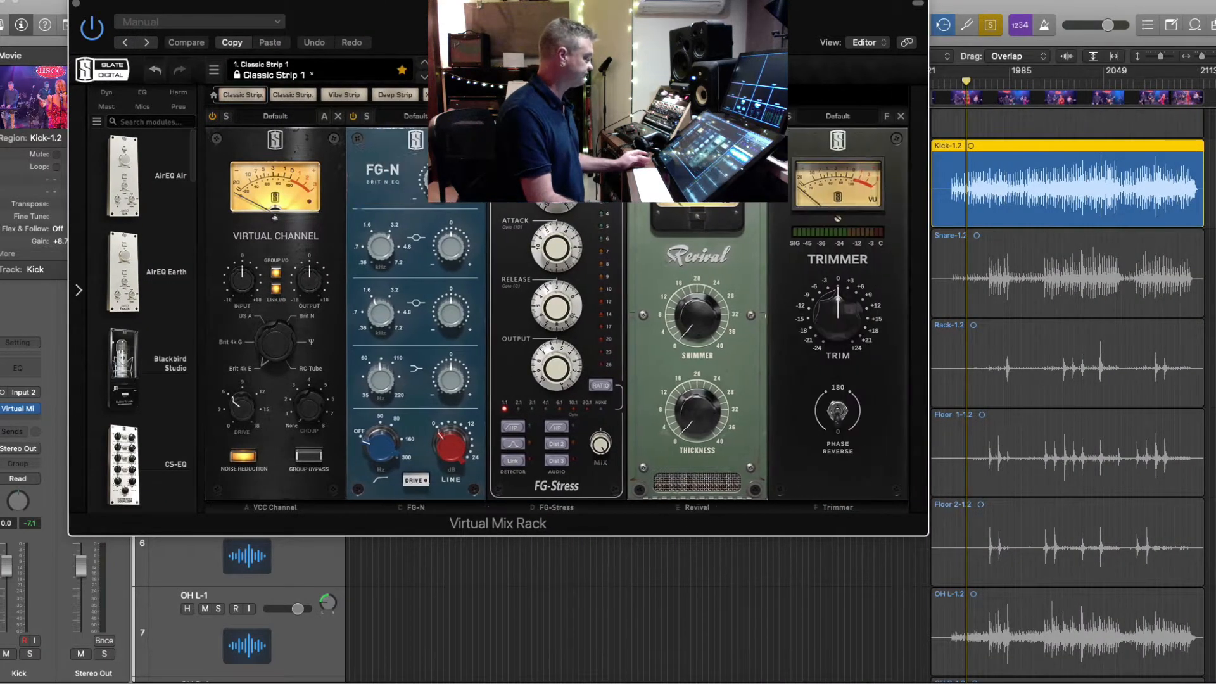
click(619, 117)
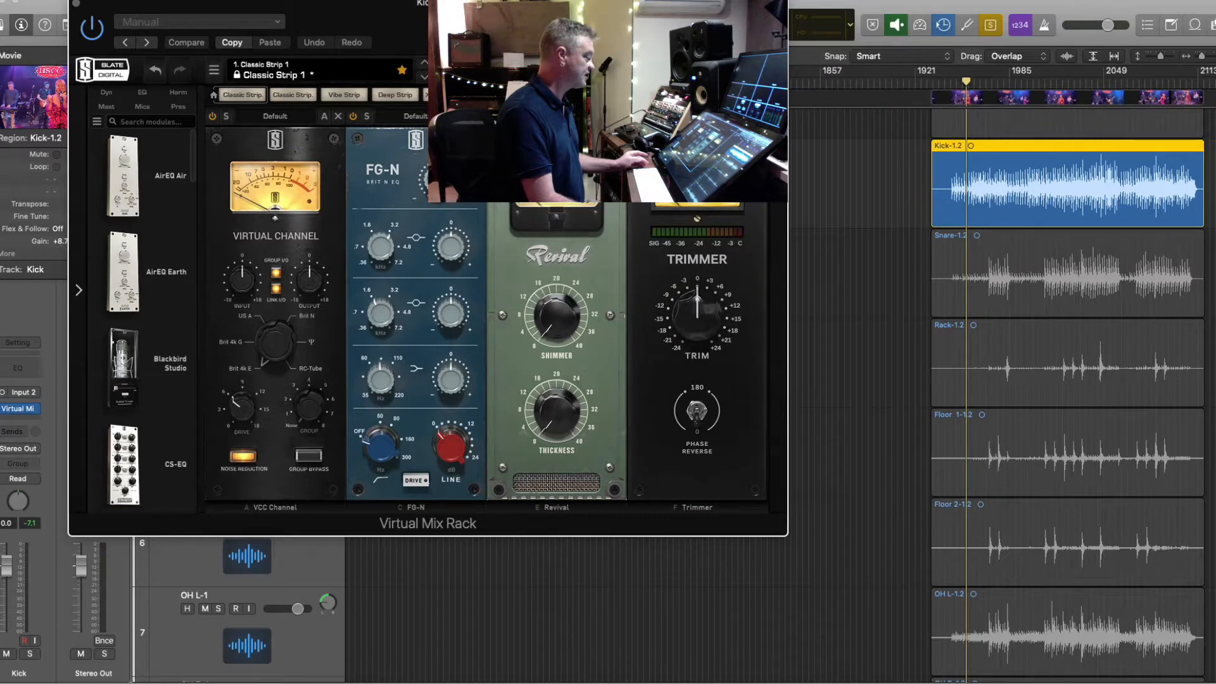
click(619, 117)
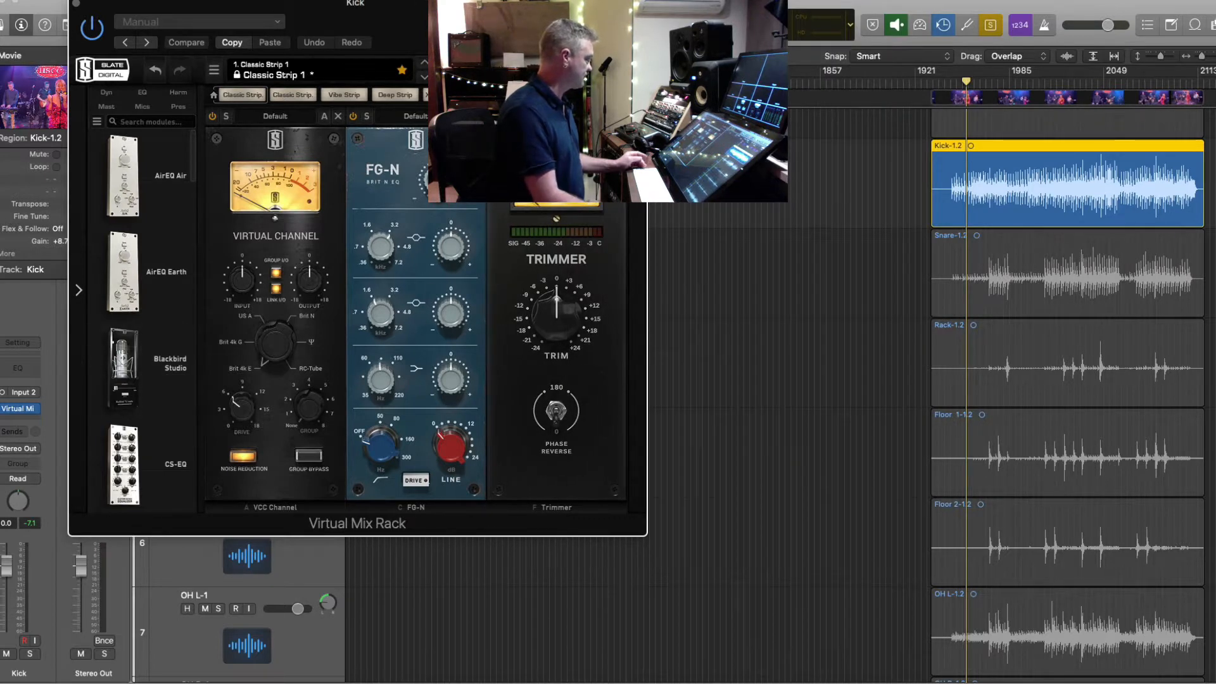
click(478, 117)
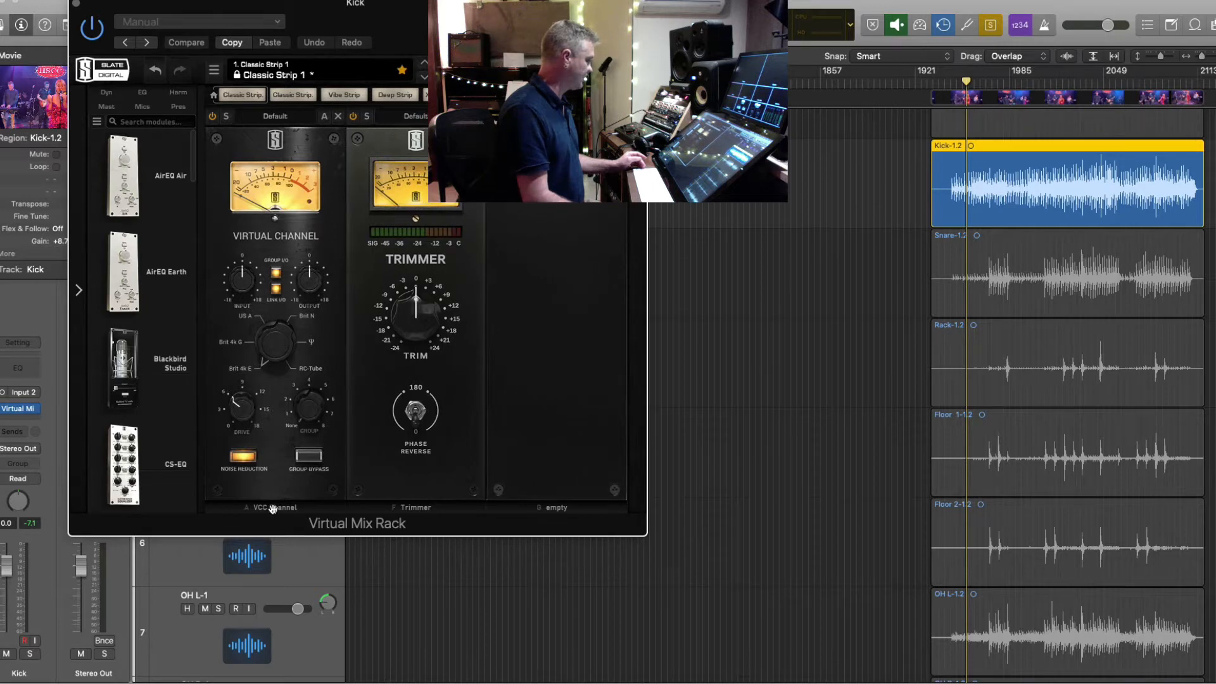
- Set the Virtual Channel console type to US A and insert the Gate:Drums module ahead of it
click(265, 311)
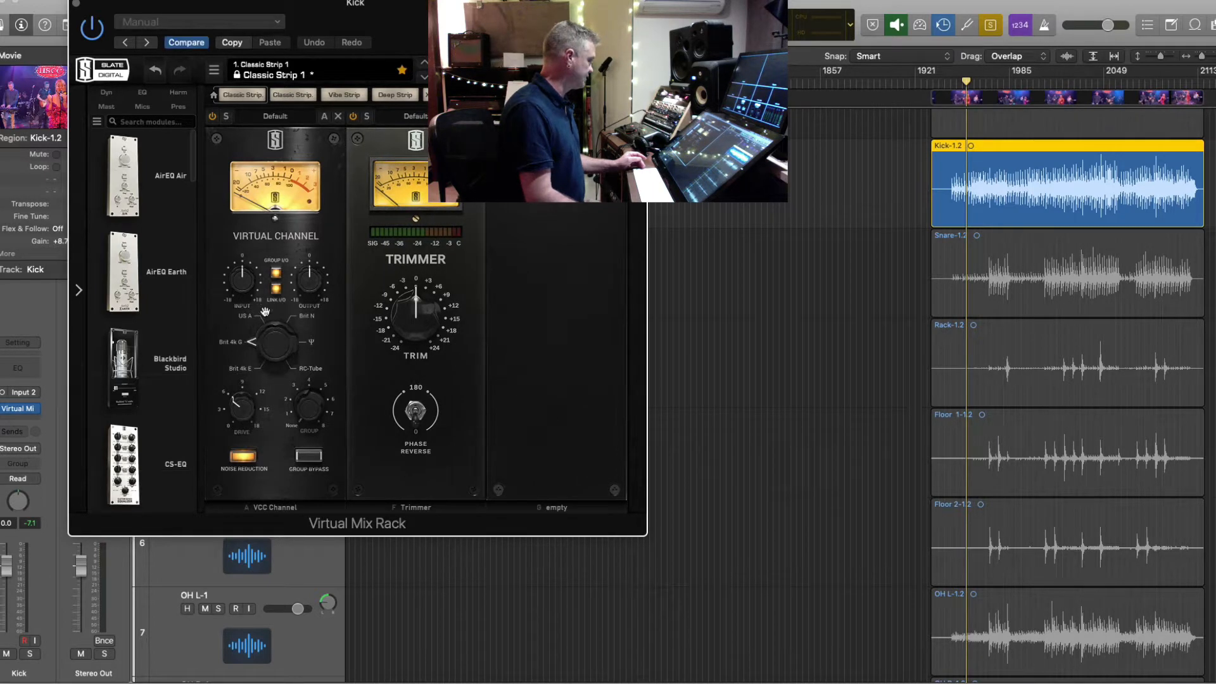
click(265, 311)
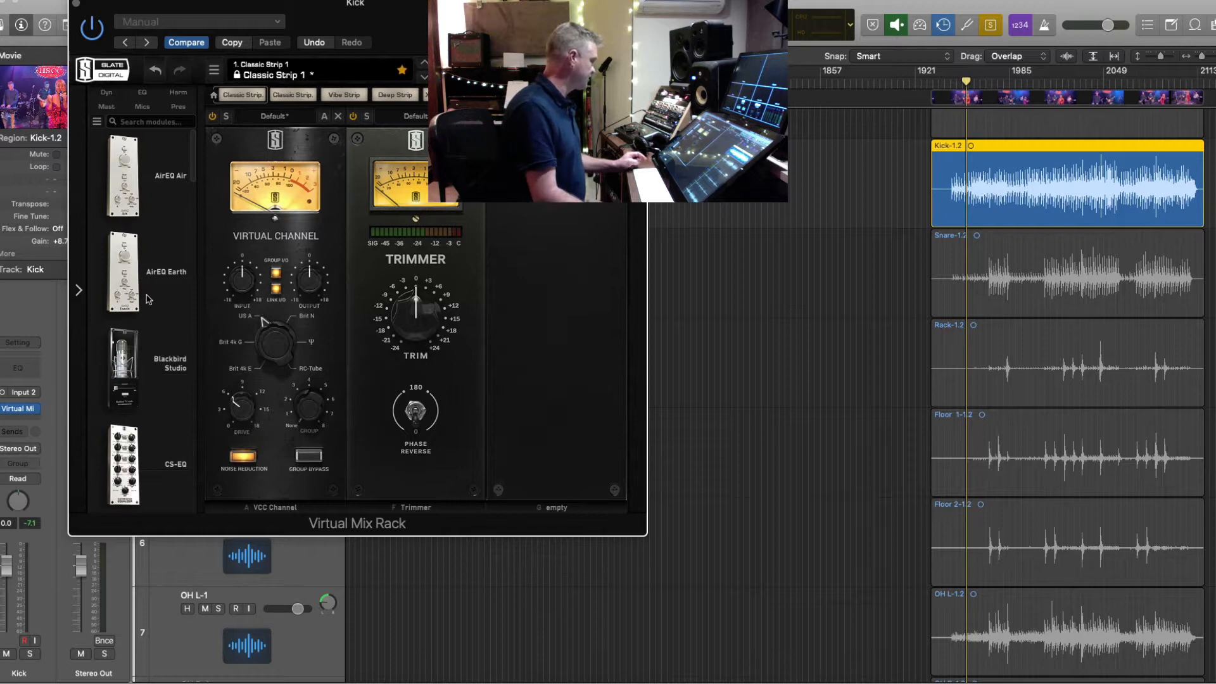
scroll(148, 299, down, 10)
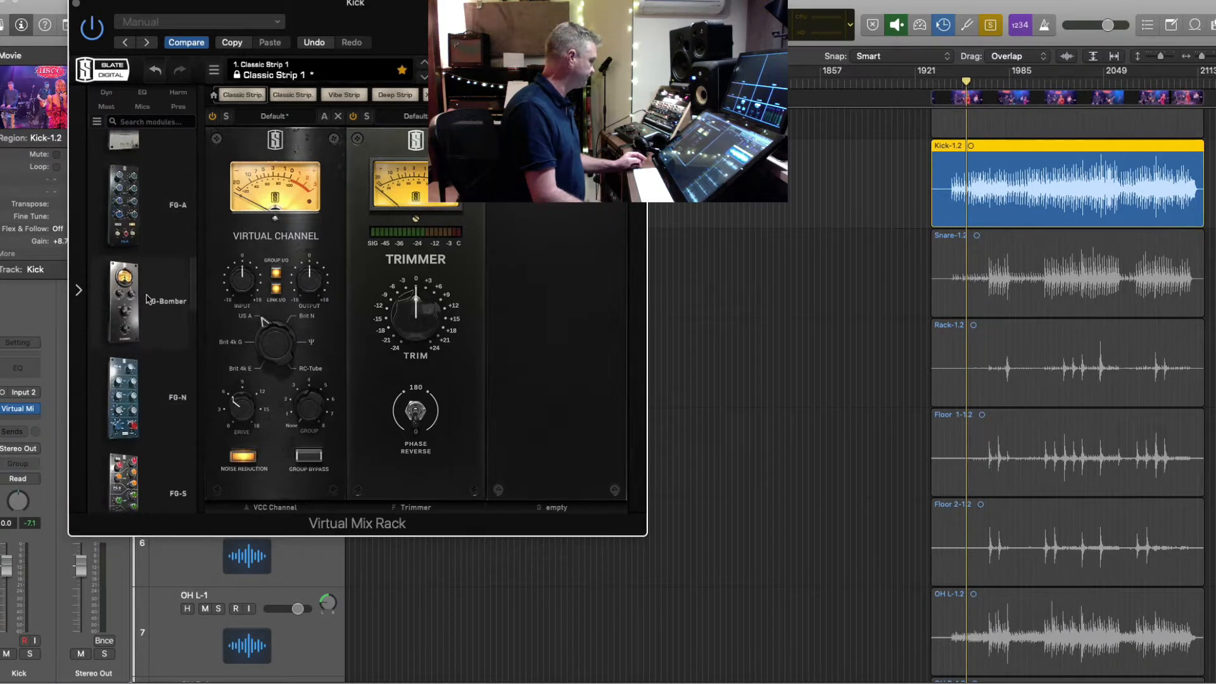
scroll(148, 299, down, 8)
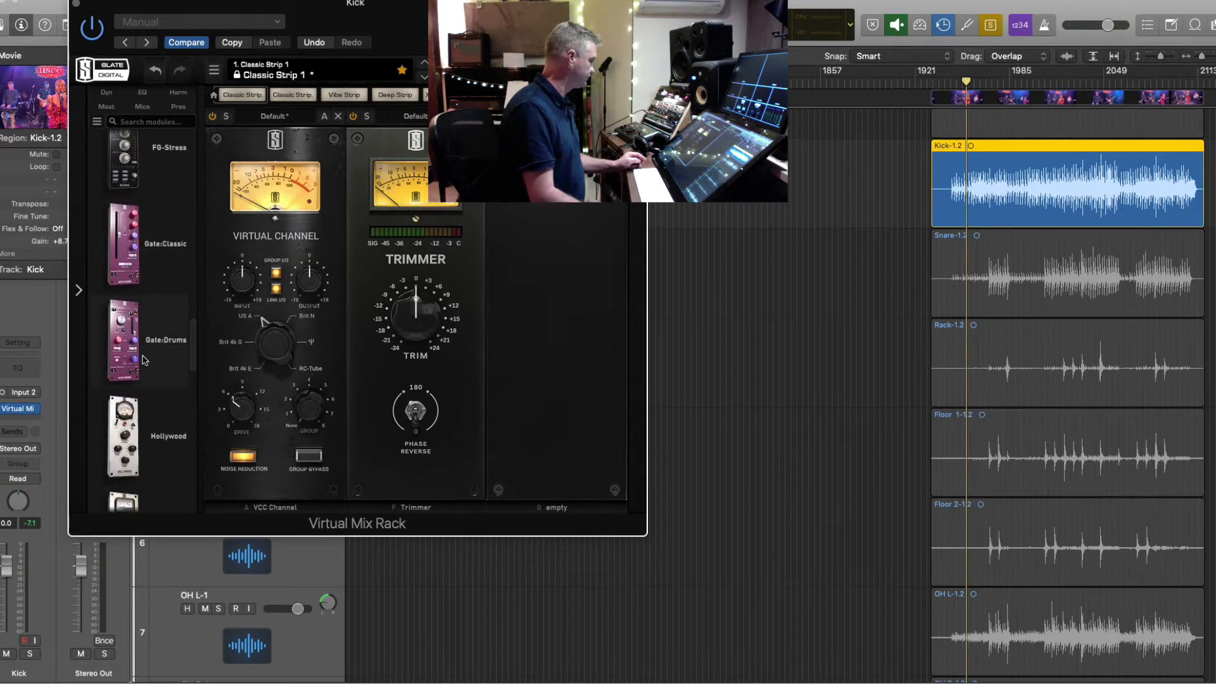
drag(145, 360, 254, 330)
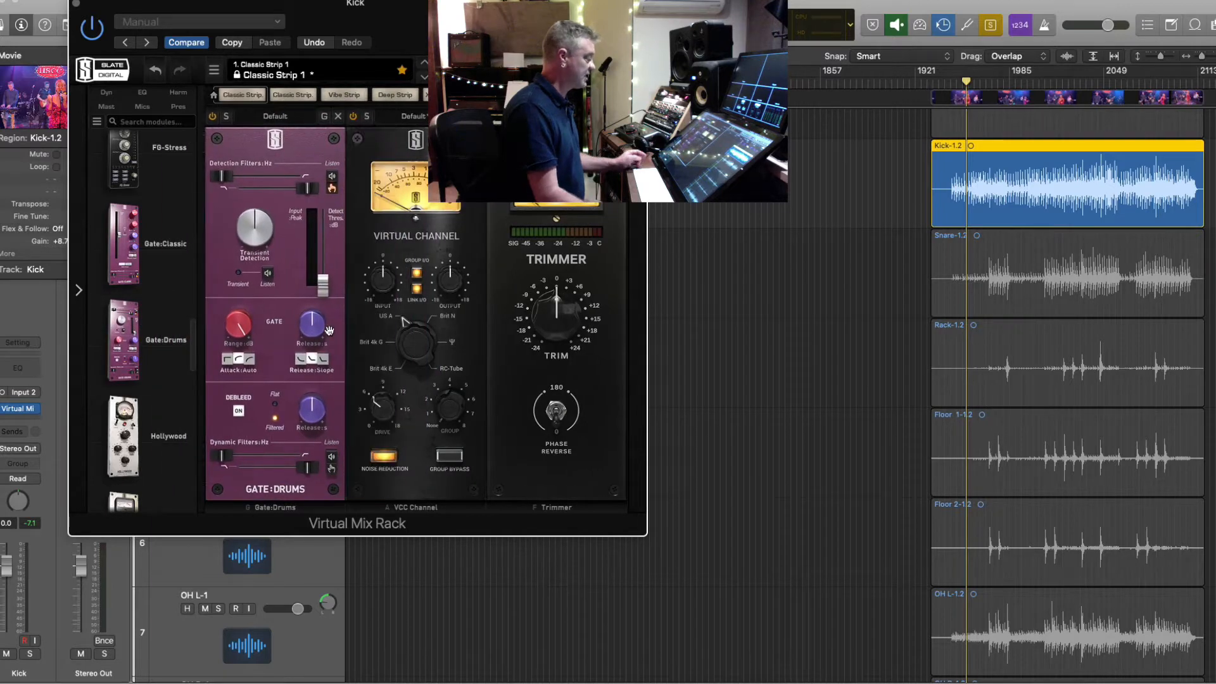
- Play the kick from near the start of its region and raise the Gate:Drums detection threshold about a third of the way up
click(957, 82)
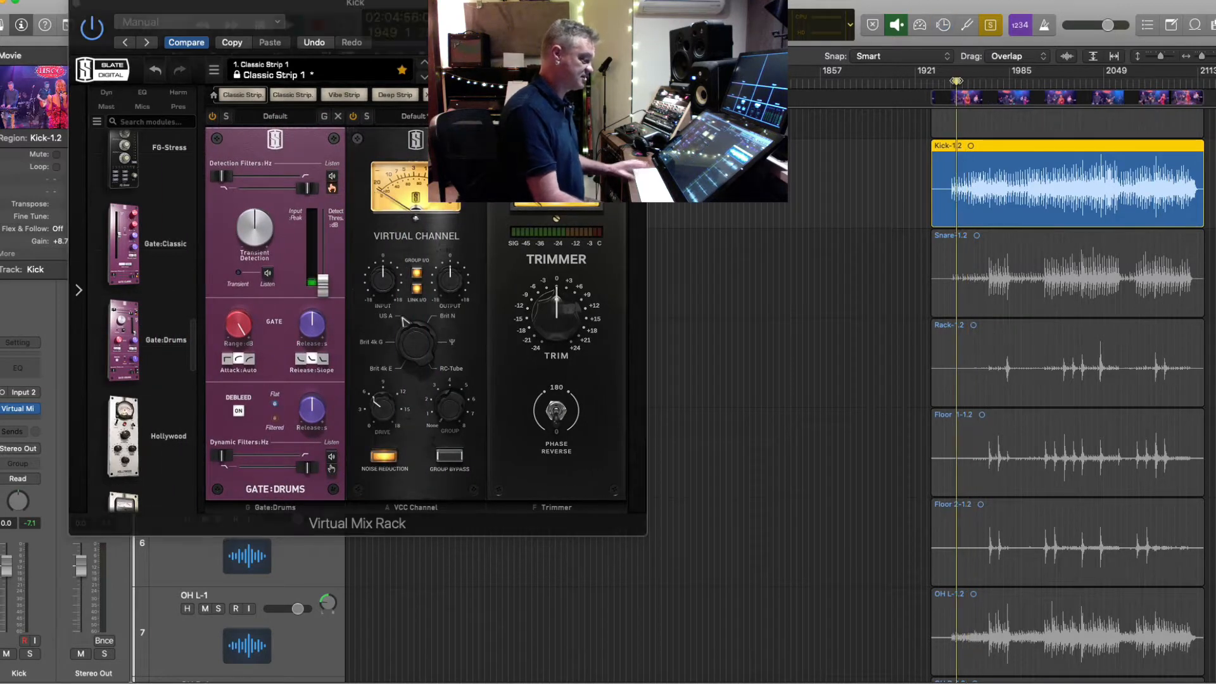
key(space)
key(super+Right)
key(super+Right)
key(super+Right)
key(super+Right)
key(super+Right)
key(super+Right)
key(super+Right)
key(super+Right)
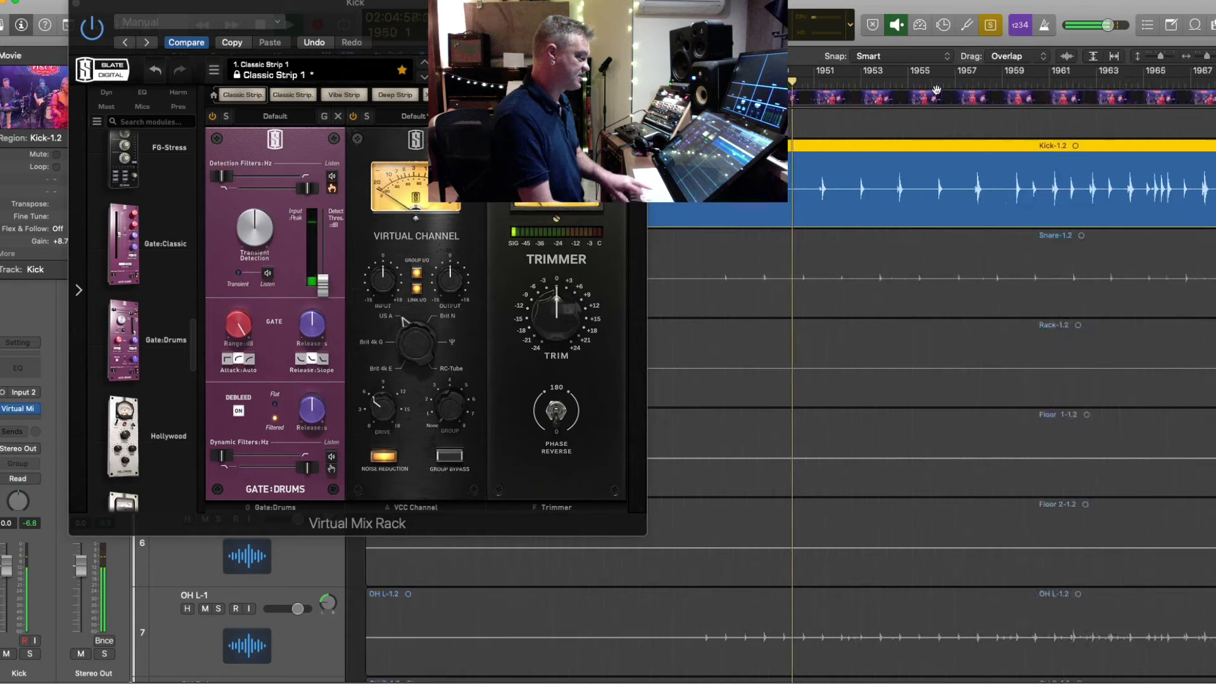
key(super+Right)
key(super+Right)
key(super+Right)
mouse_move(323, 285)
mouse_down()
mouse_move(325, 249)
mouse_move(323, 262)
mouse_up()
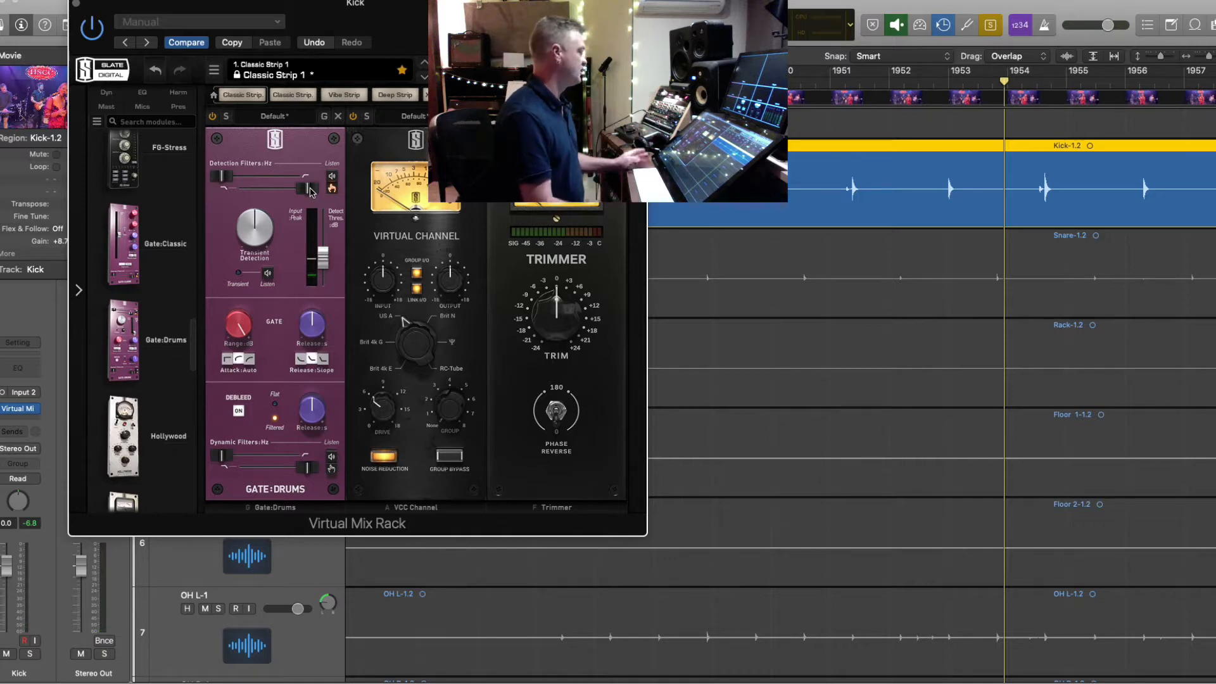
- Try lowering the upper Gate:Drums detection filter to 786 Hz and return it to its maximum
drag(311, 192, 269, 191)
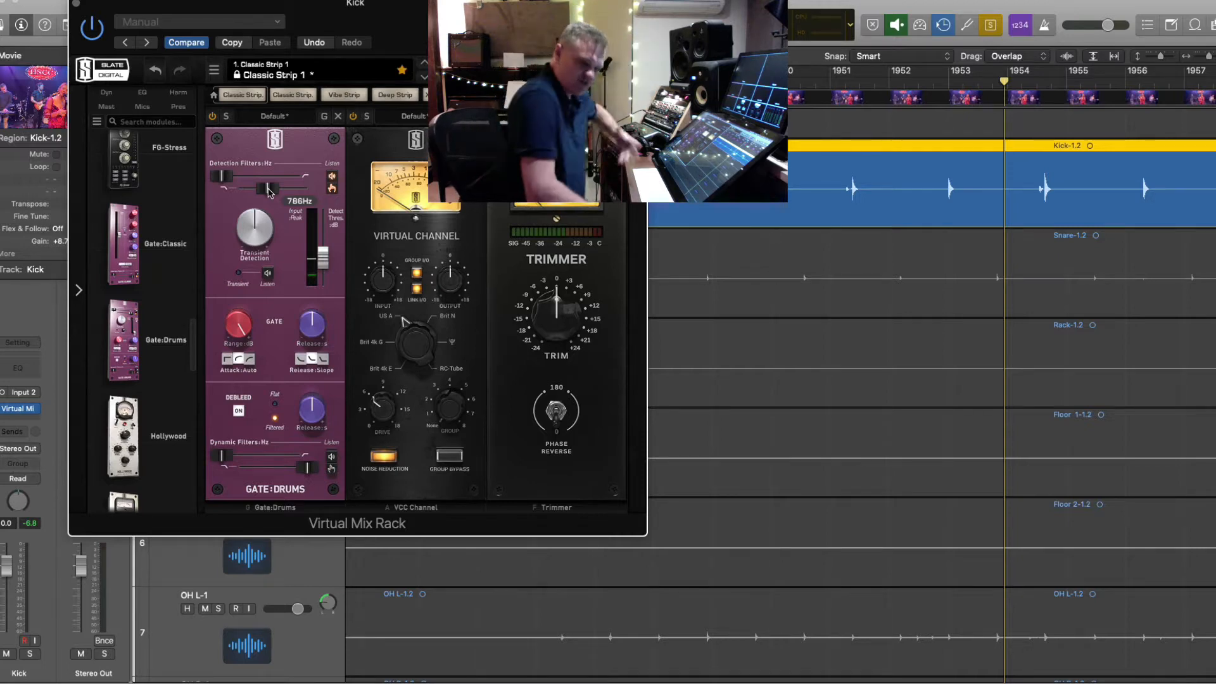
drag(269, 191, 320, 196)
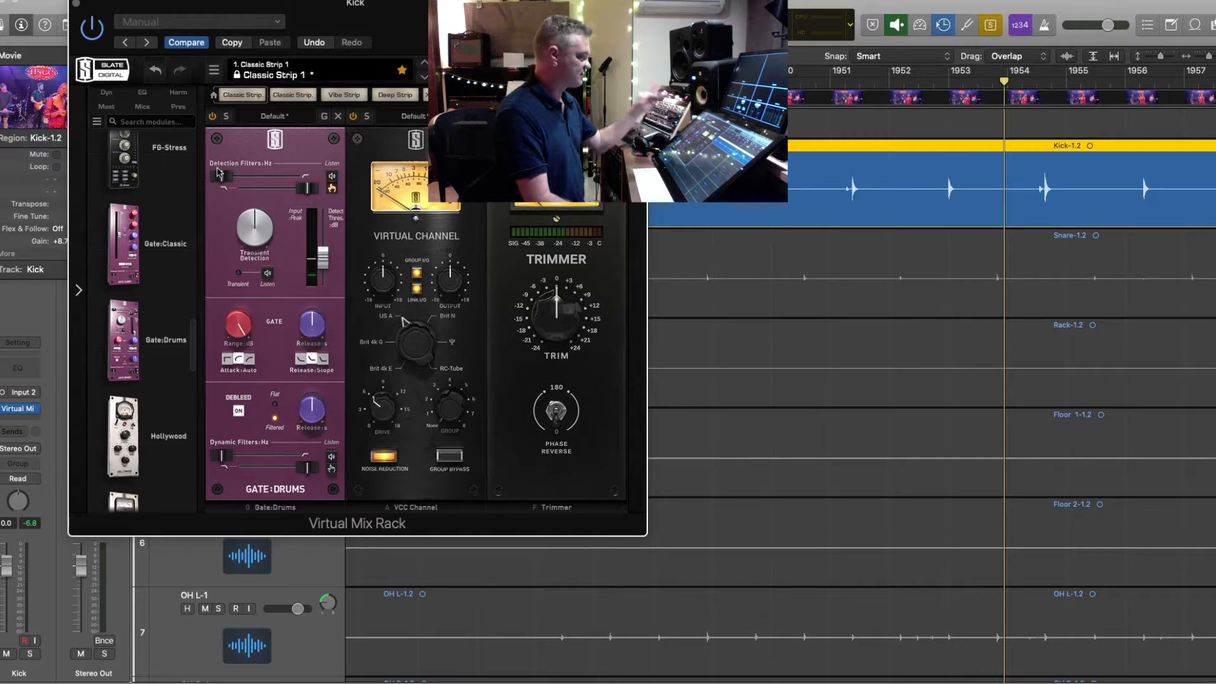
- Replay the kick from just before bar 1951, lower the gate's detection threshold slightly, and close the rack window
click(815, 90)
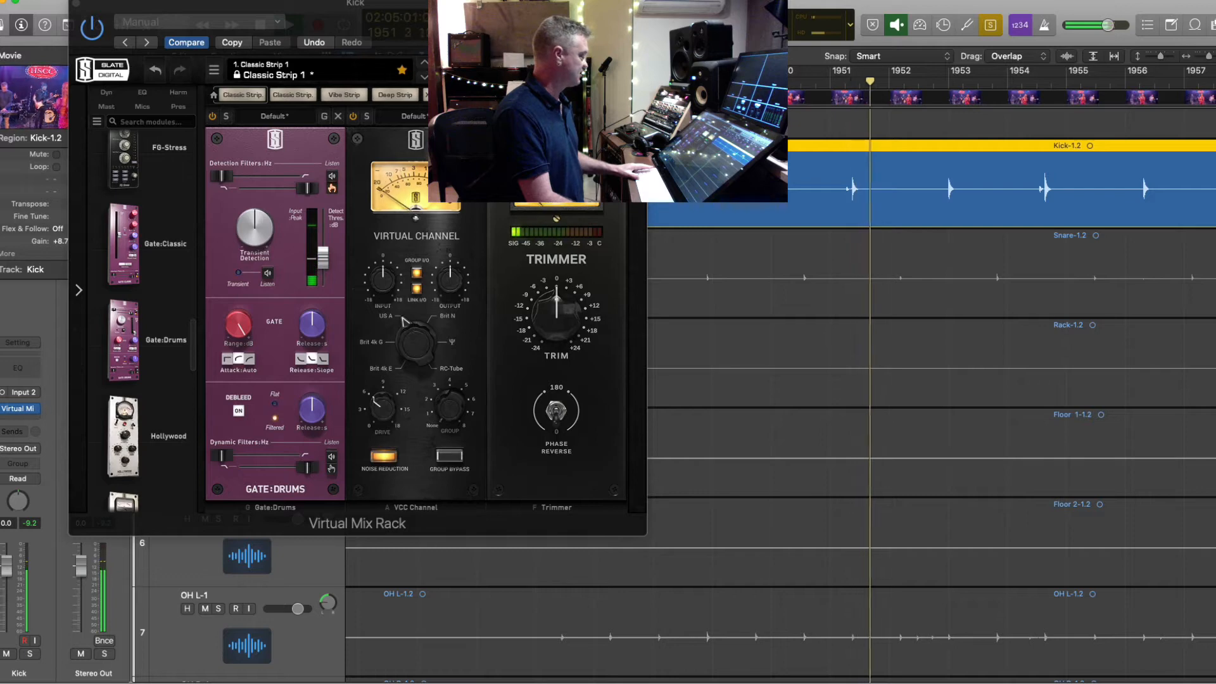
mouse_move(327, 246)
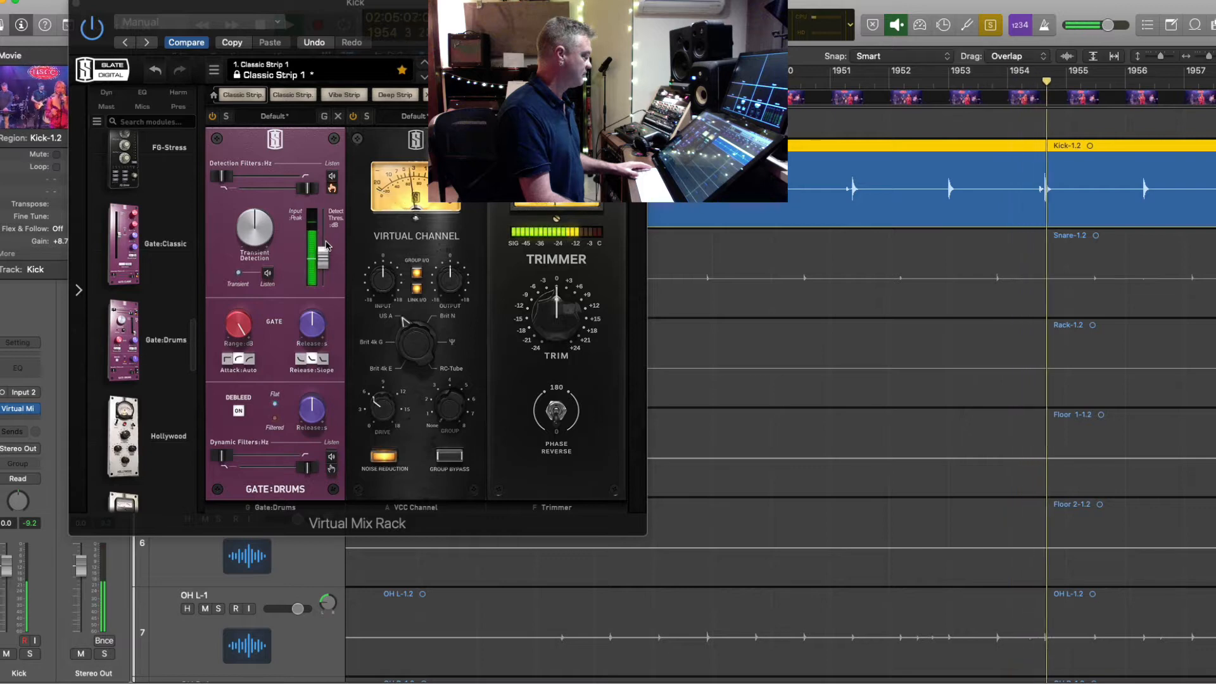
click(324, 260)
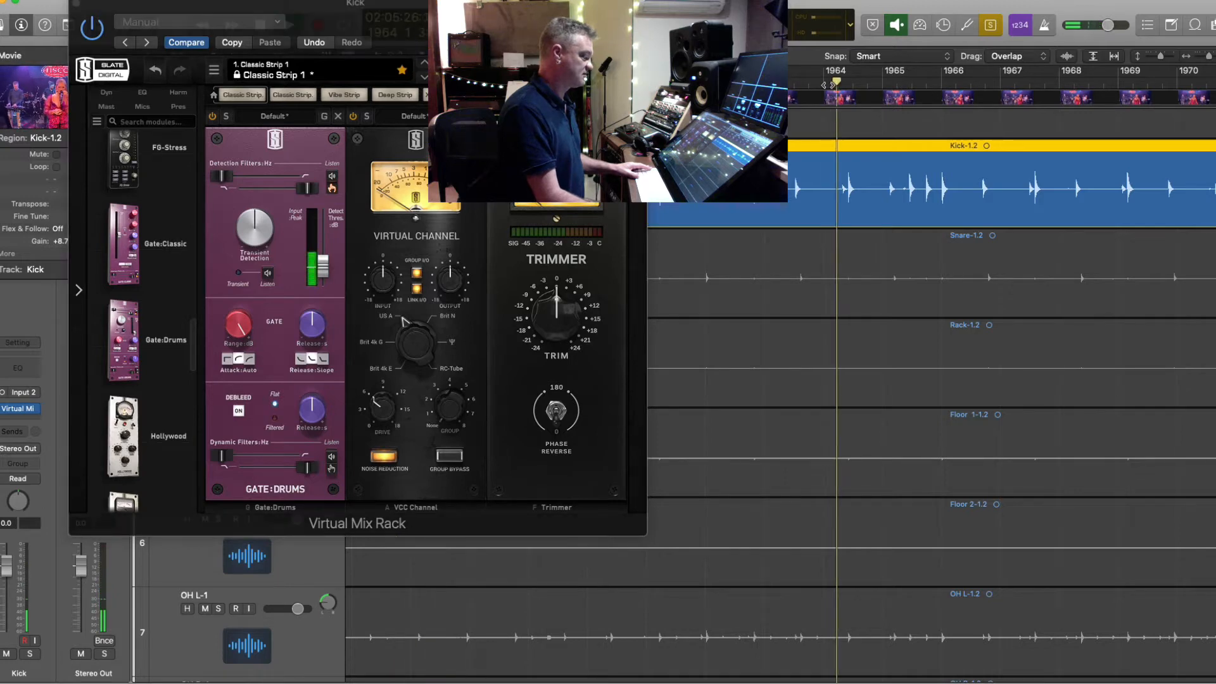
click(325, 270)
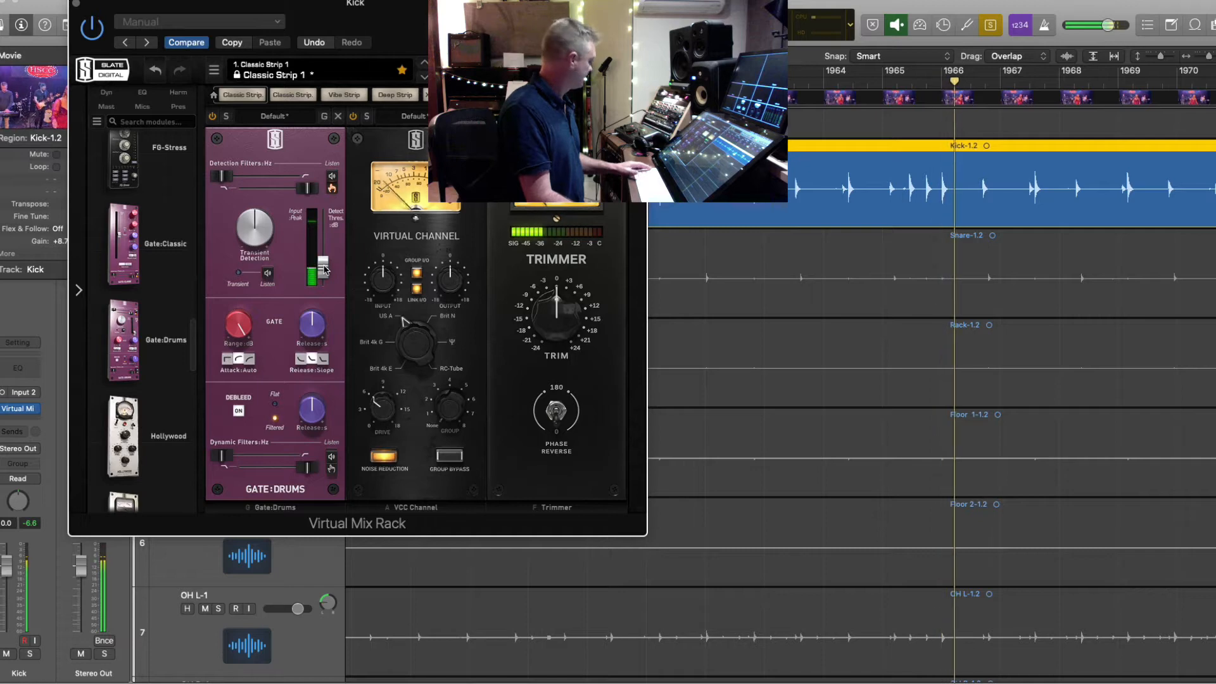
click(76, 6)
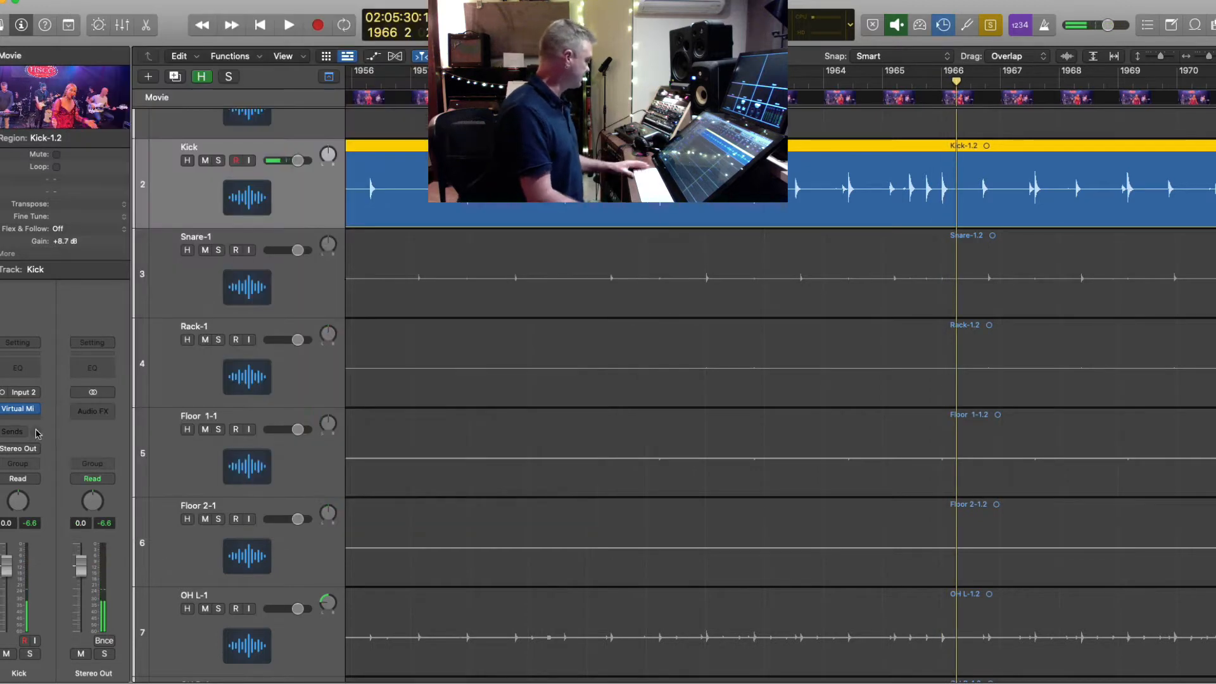
- Insert a mono Inf EQ on the Kick track, place it ahead of Virtual Mix Rack, and close the rack window
click(37, 421)
mouse_move(41, 476)
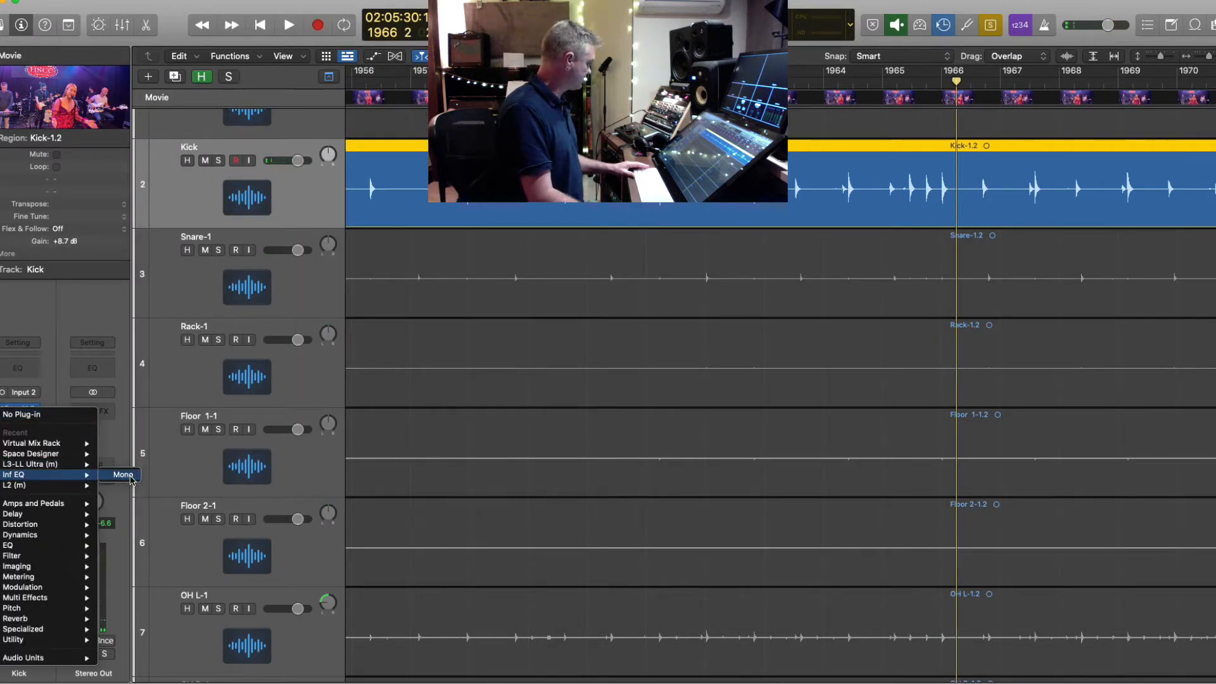
click(560, 326)
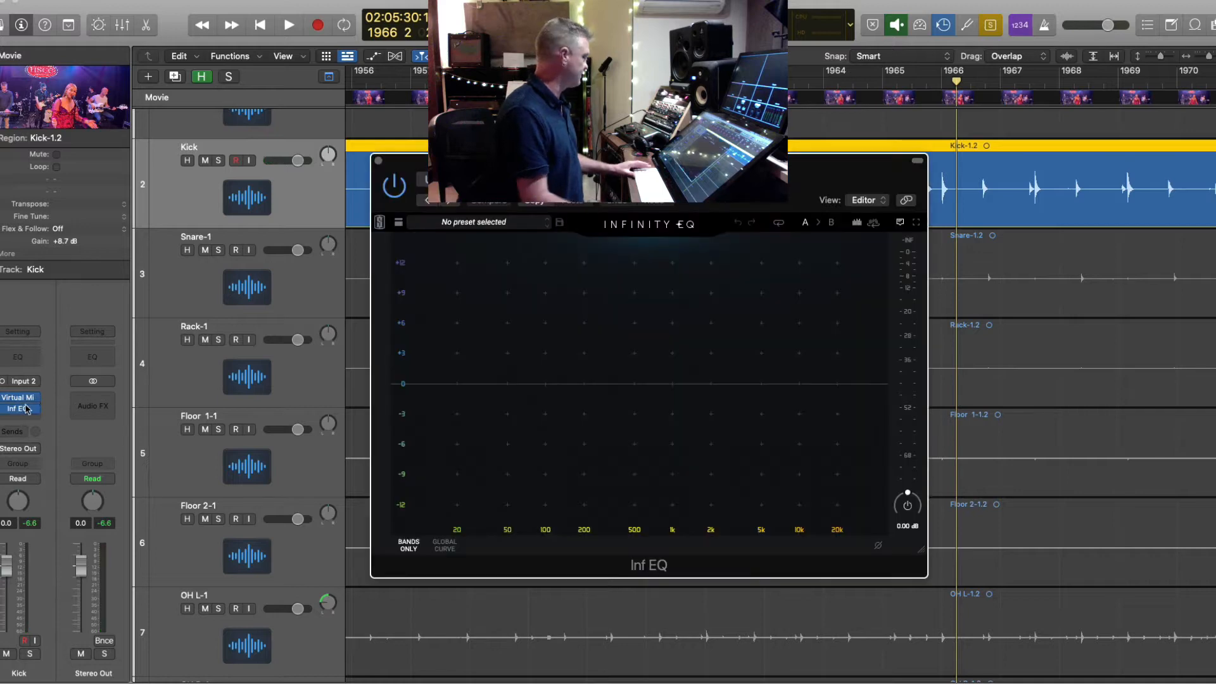
drag(19, 401, 21, 408)
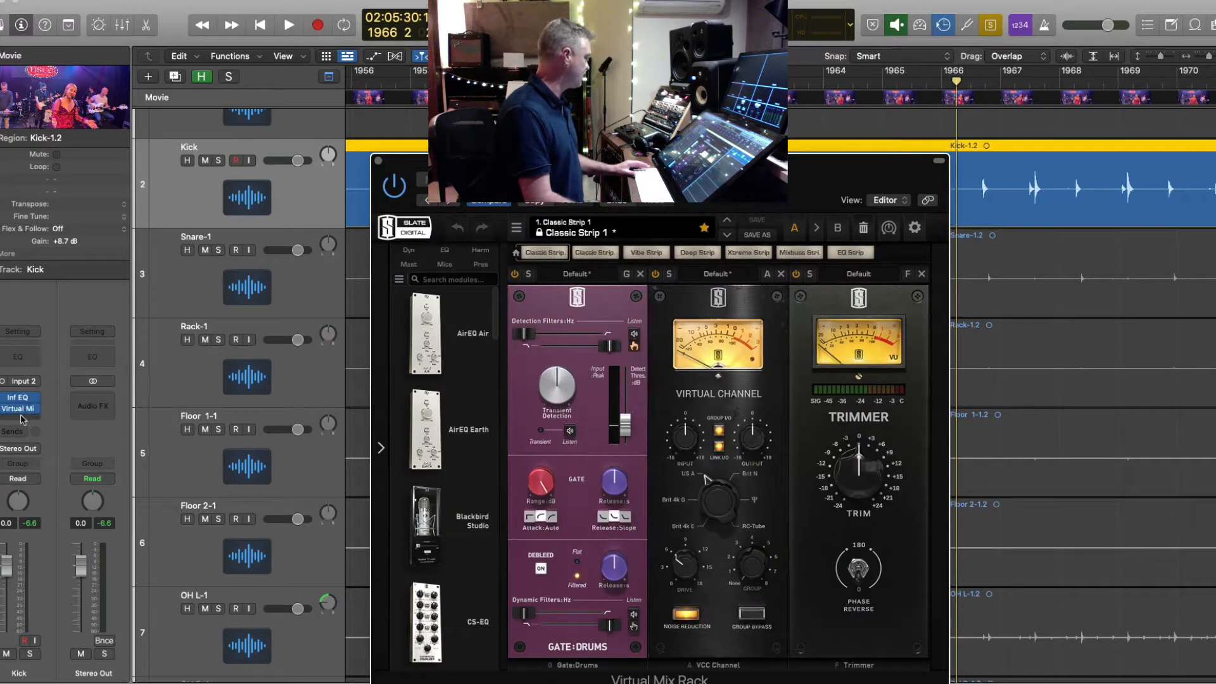
click(379, 162)
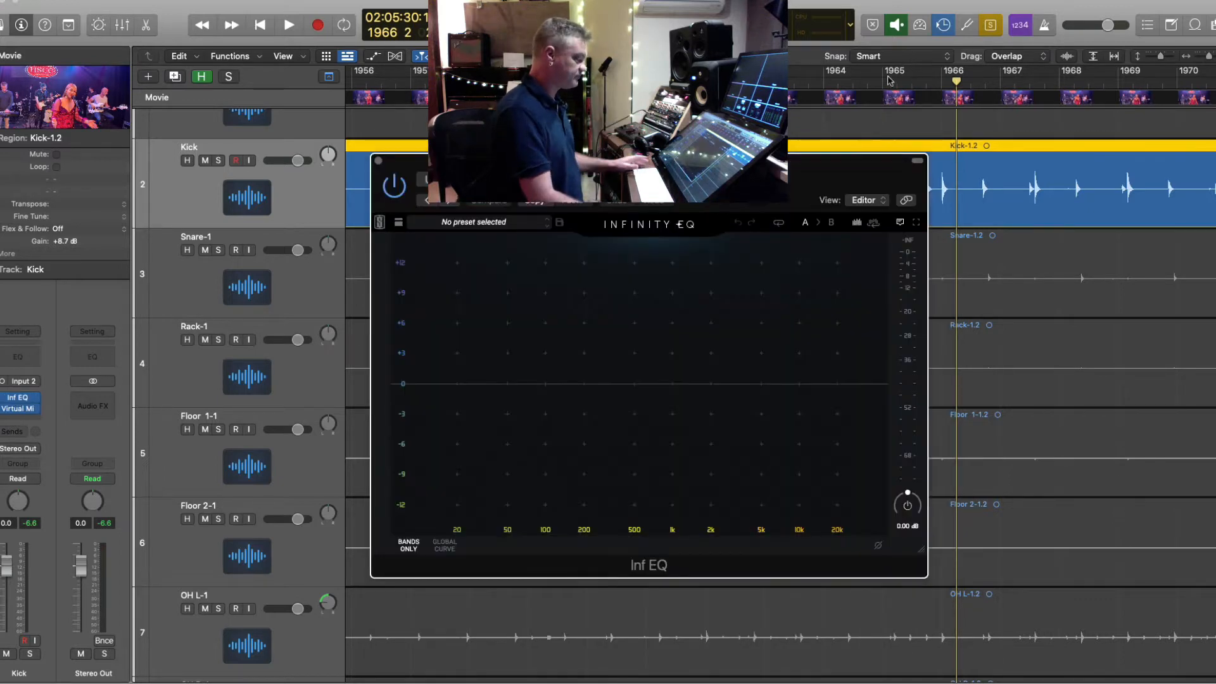
- Play the kick and add a narrowed Inf EQ bell band cutting about 2.43 dB at 129 Hz
key(space)
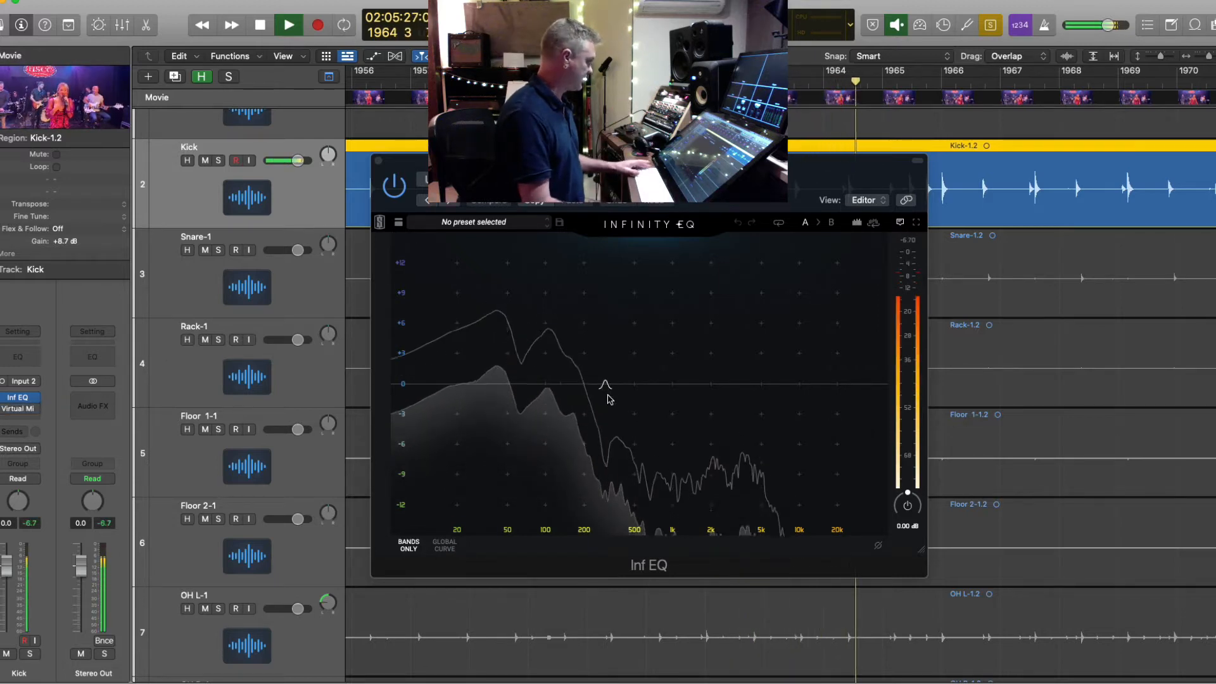
click(583, 387)
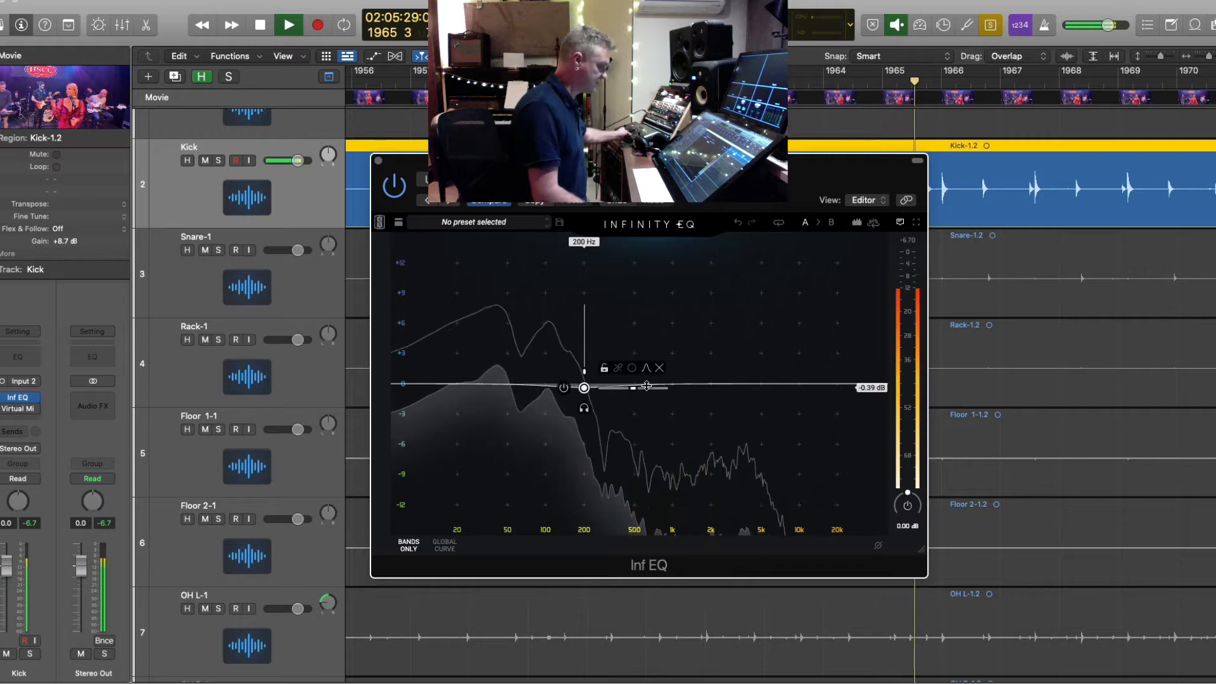
drag(636, 391, 570, 403)
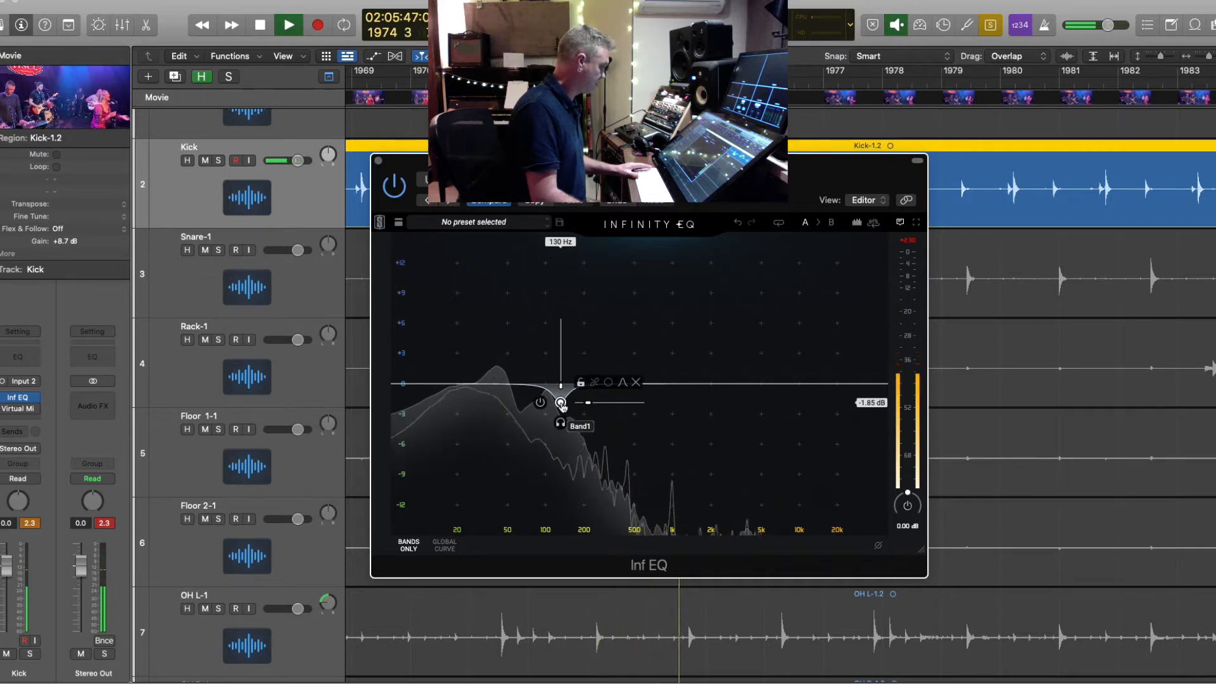
drag(562, 405, 562, 411)
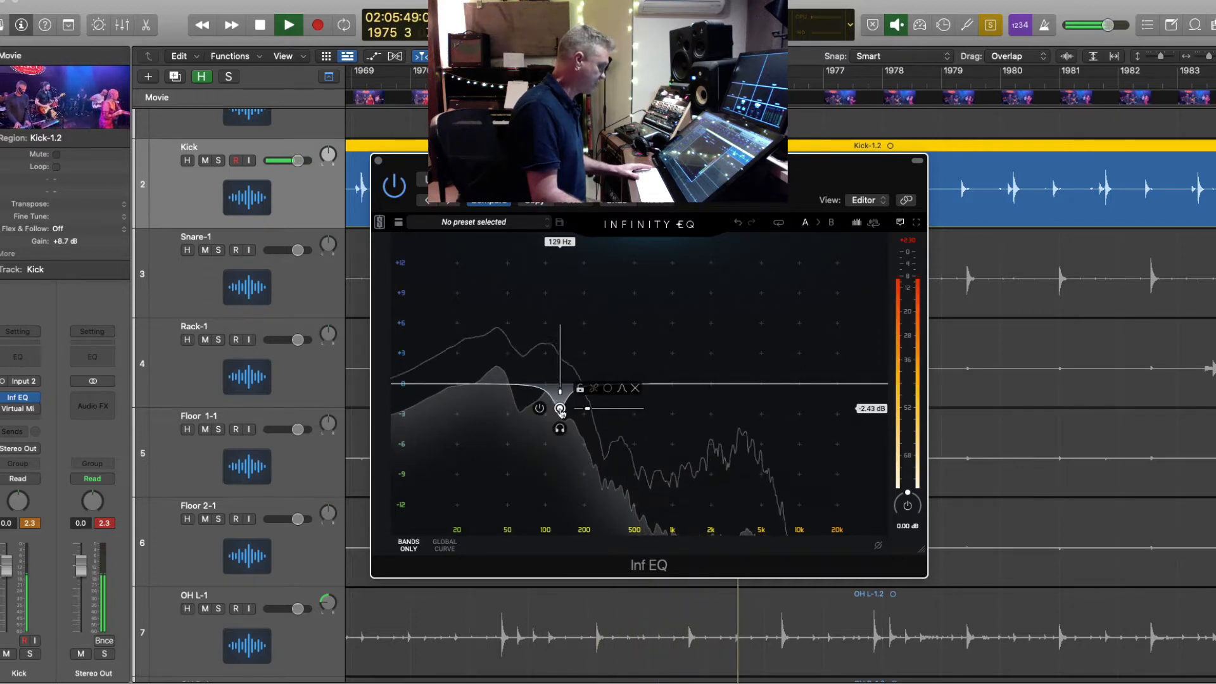
- Add an Inf EQ bell band boosting the kick about 2.46 dB at 63 Hz and play it back
key(space)
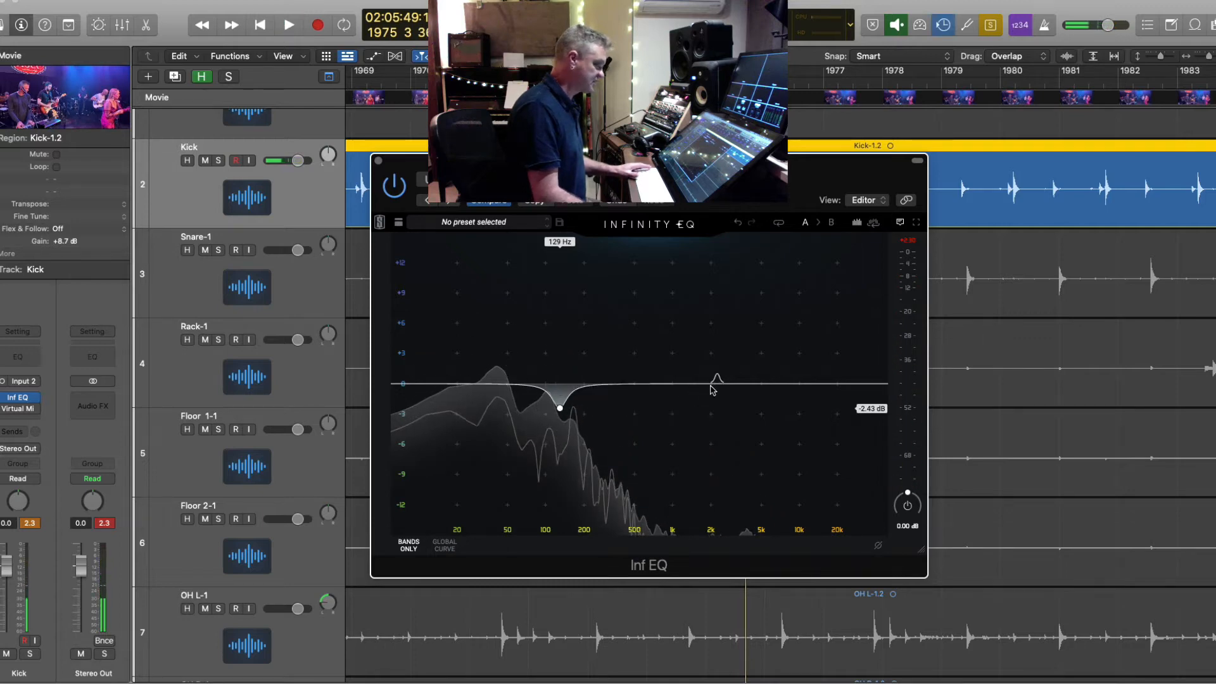
click(712, 387)
drag(765, 393, 476, 369)
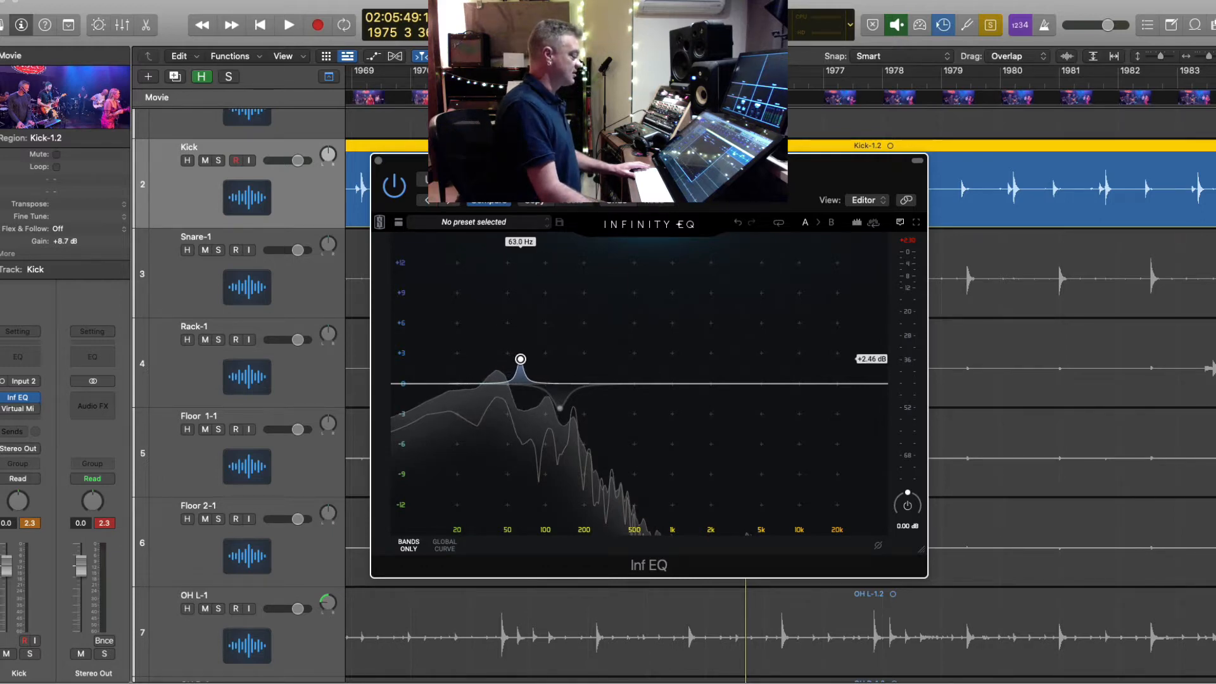
key(space)
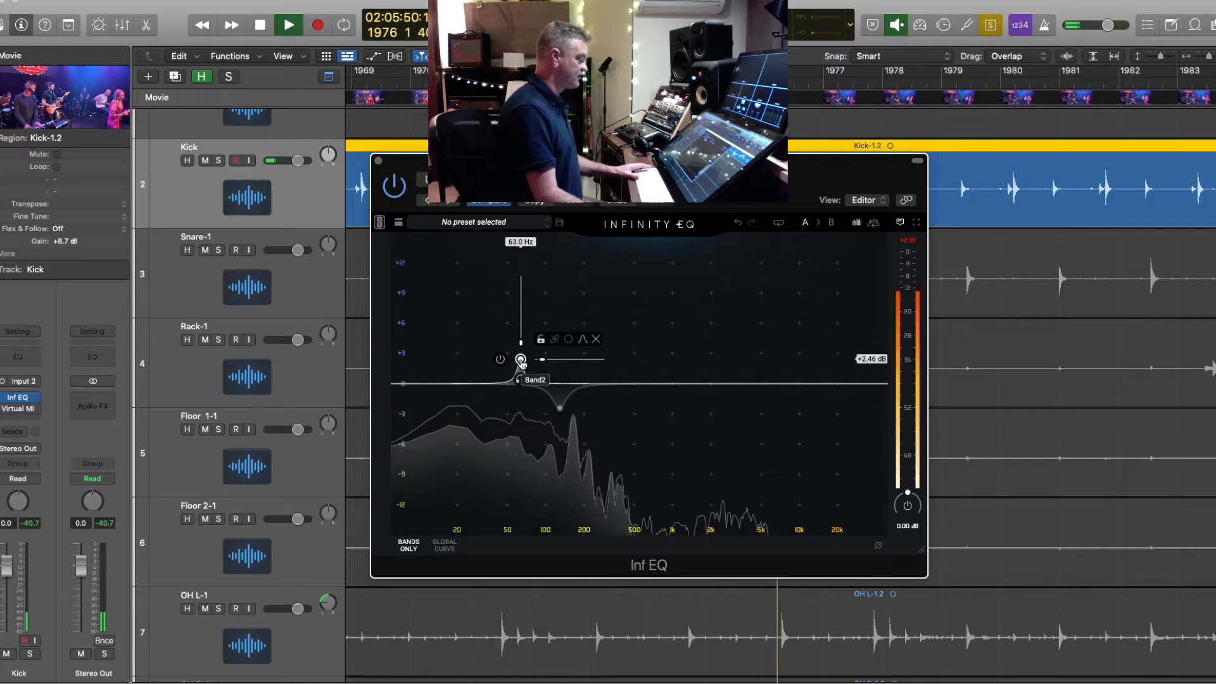
- Add a high-pass band to the kick's Inf EQ at about 33.6 Hz, fine-tuning it during playback
key(space)
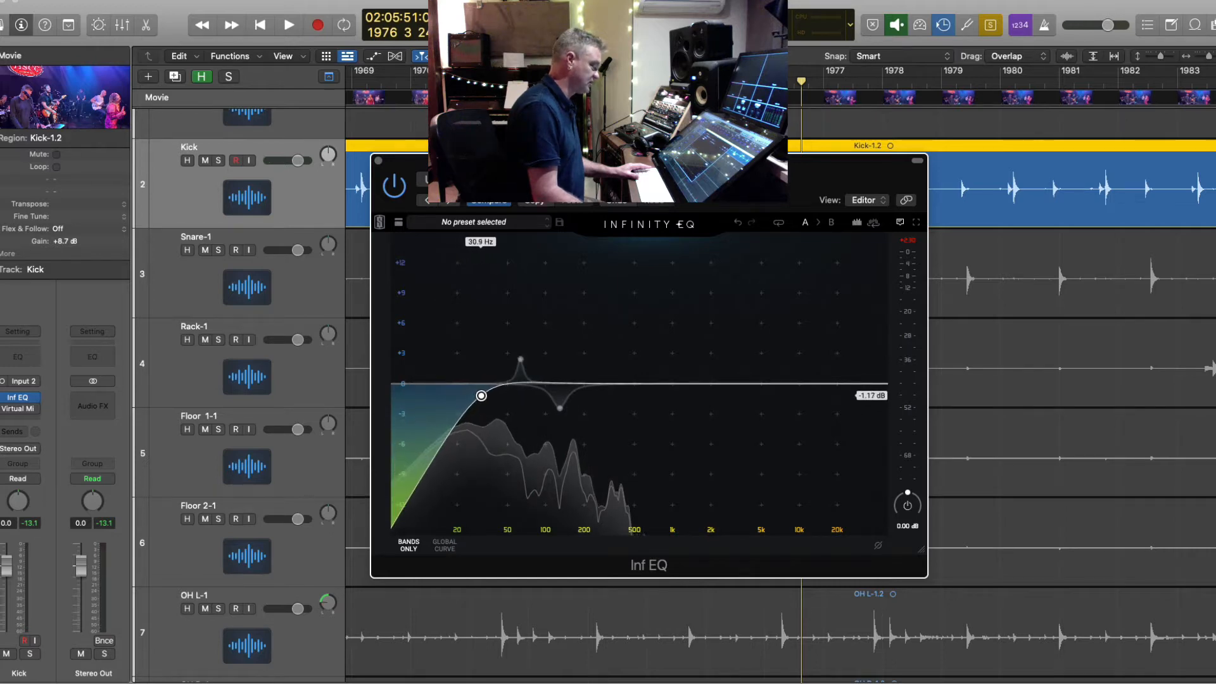
key(space)
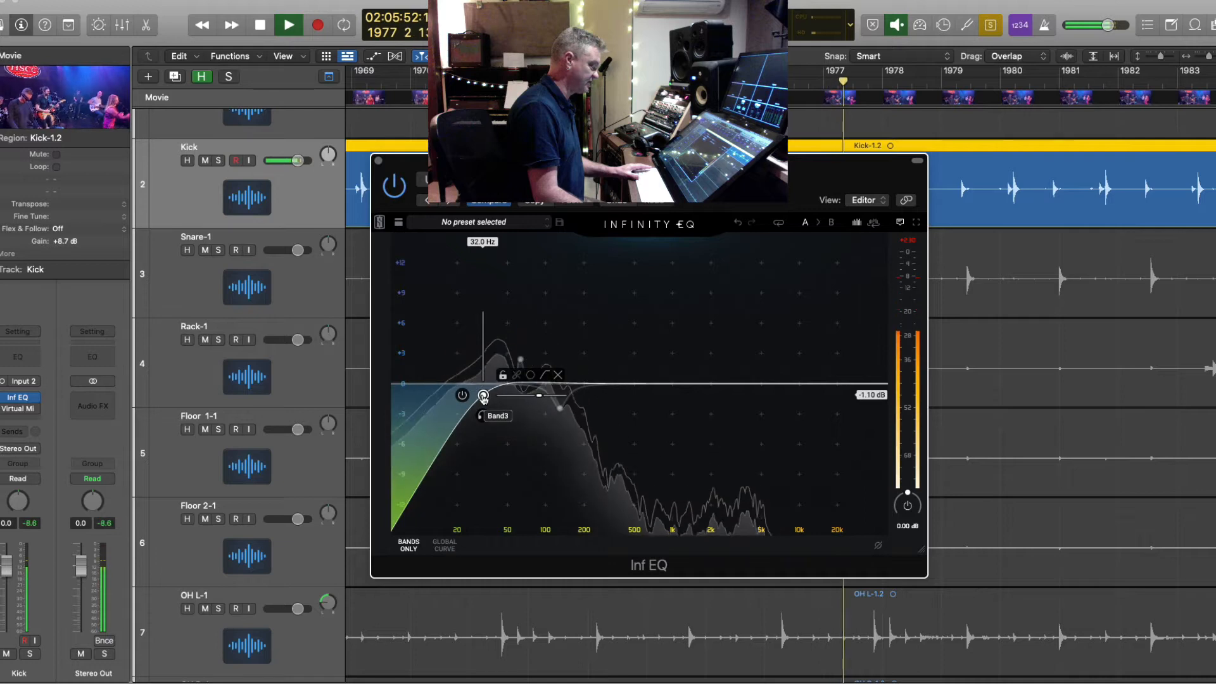
drag(483, 396, 486, 398)
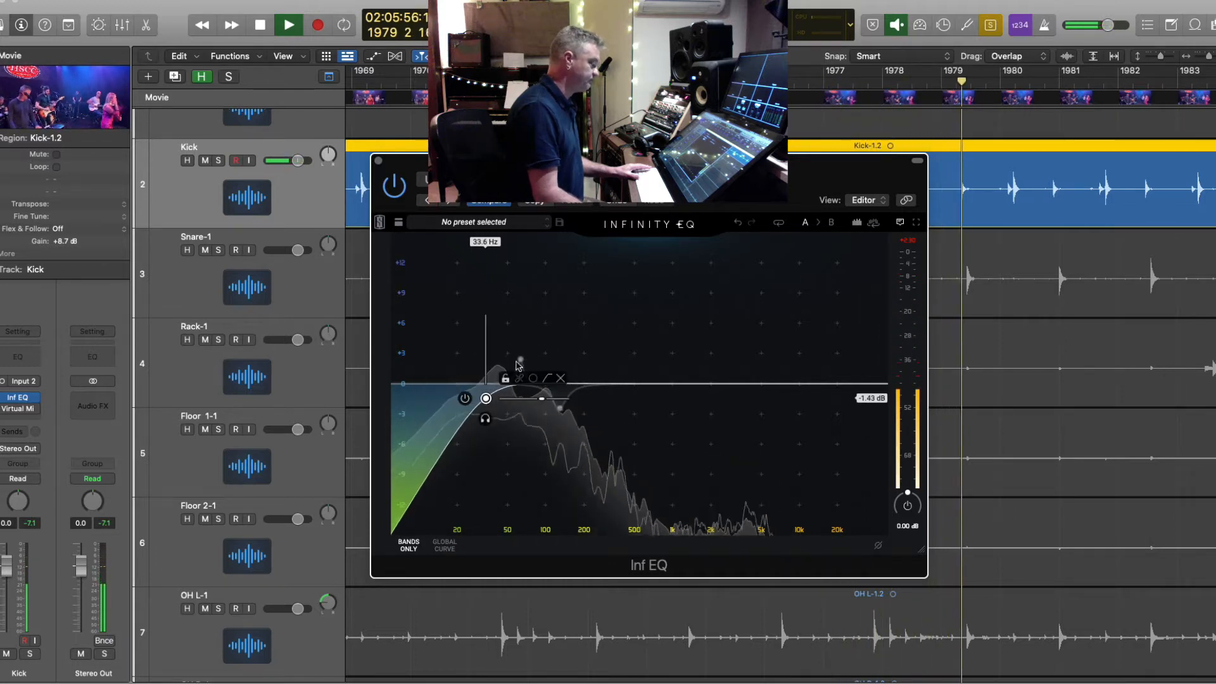
key(space)
- Widen the 63 Hz bell band and set it to about +5.19 dB at 62.3 Hz, auditioning the kick
click(521, 361)
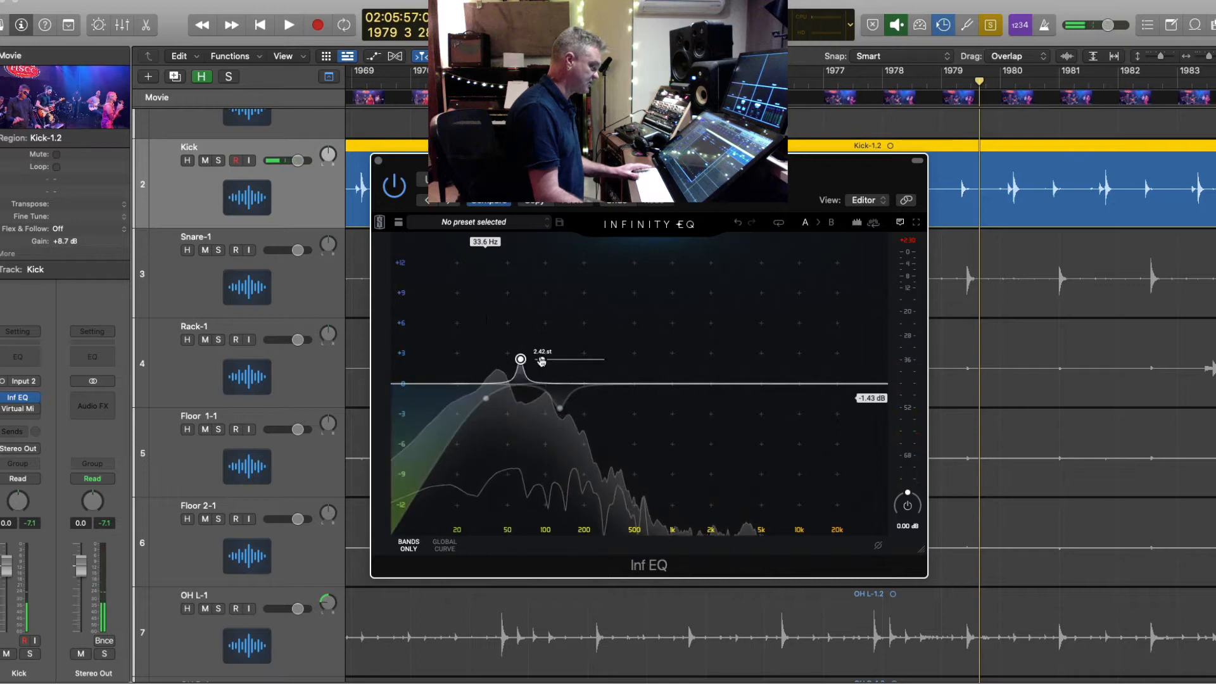
drag(541, 361, 549, 360)
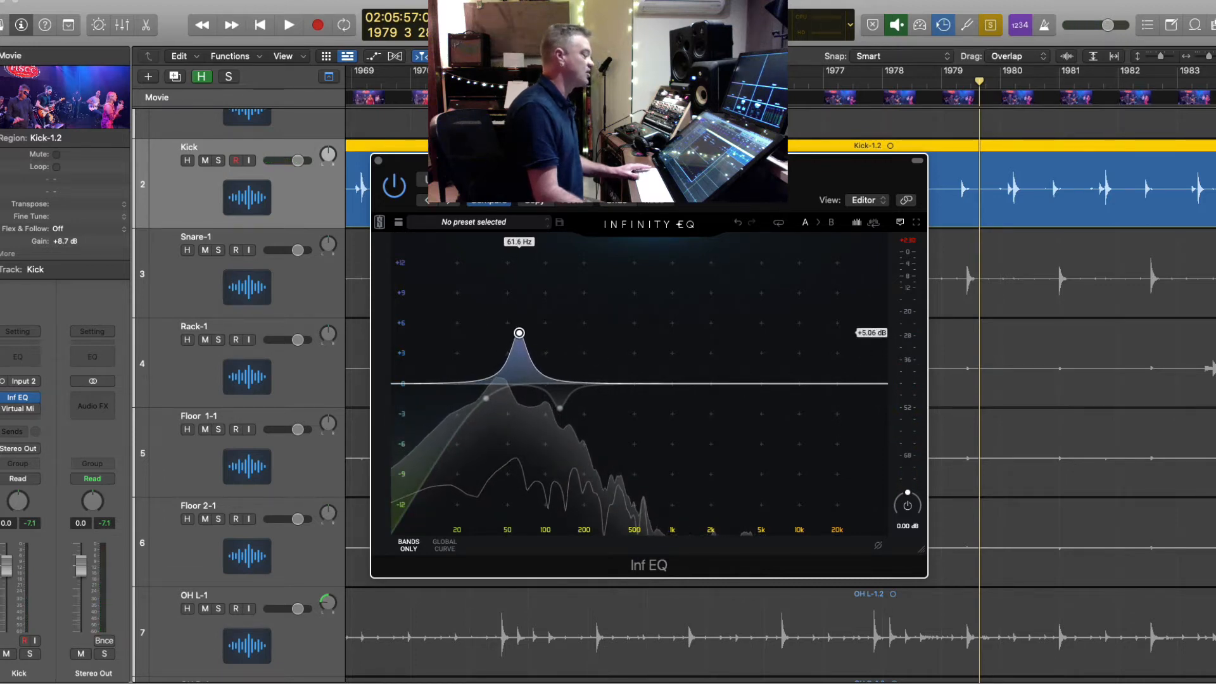
key(space)
mouse_move(520, 334)
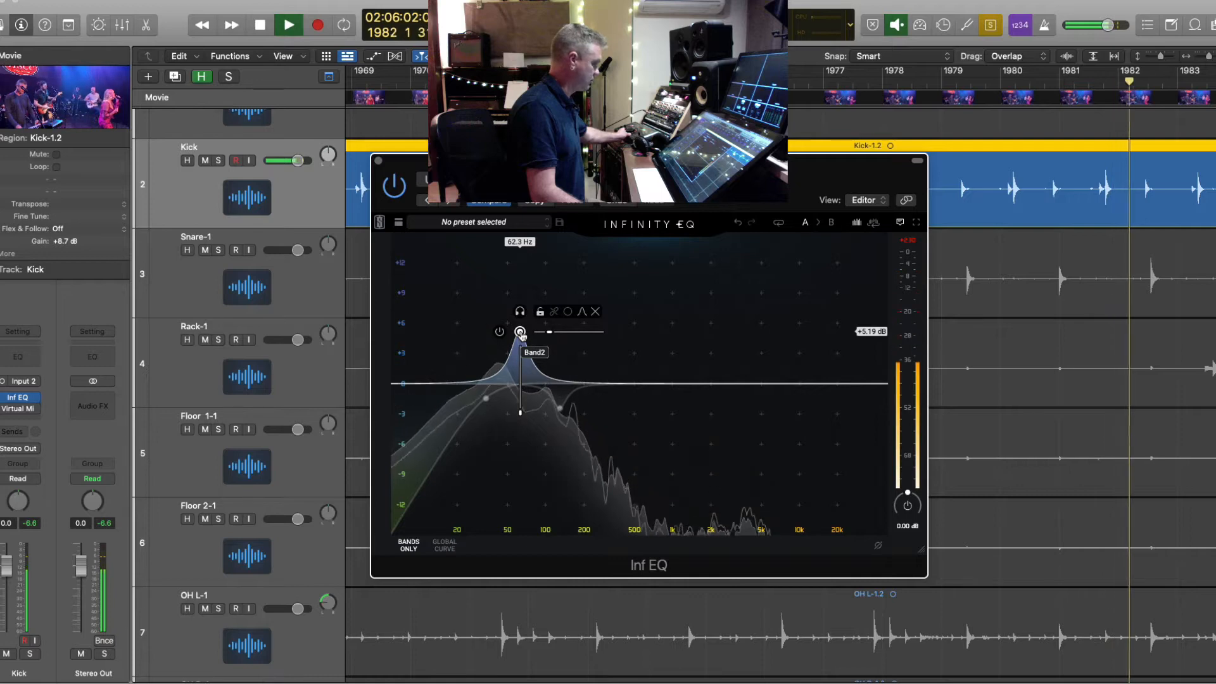
key(space)
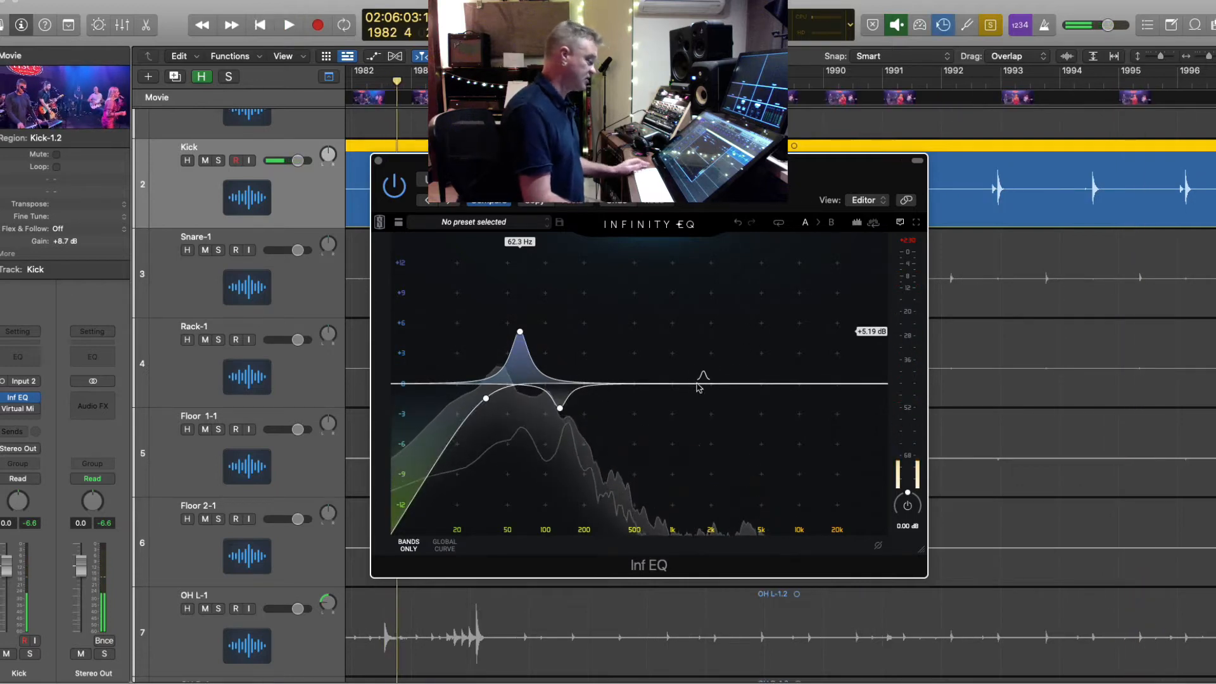
- Add an upper-mid bell band and boost it about 7.26 dB at 3.37 kHz while auditioning the kick
click(699, 384)
key(space)
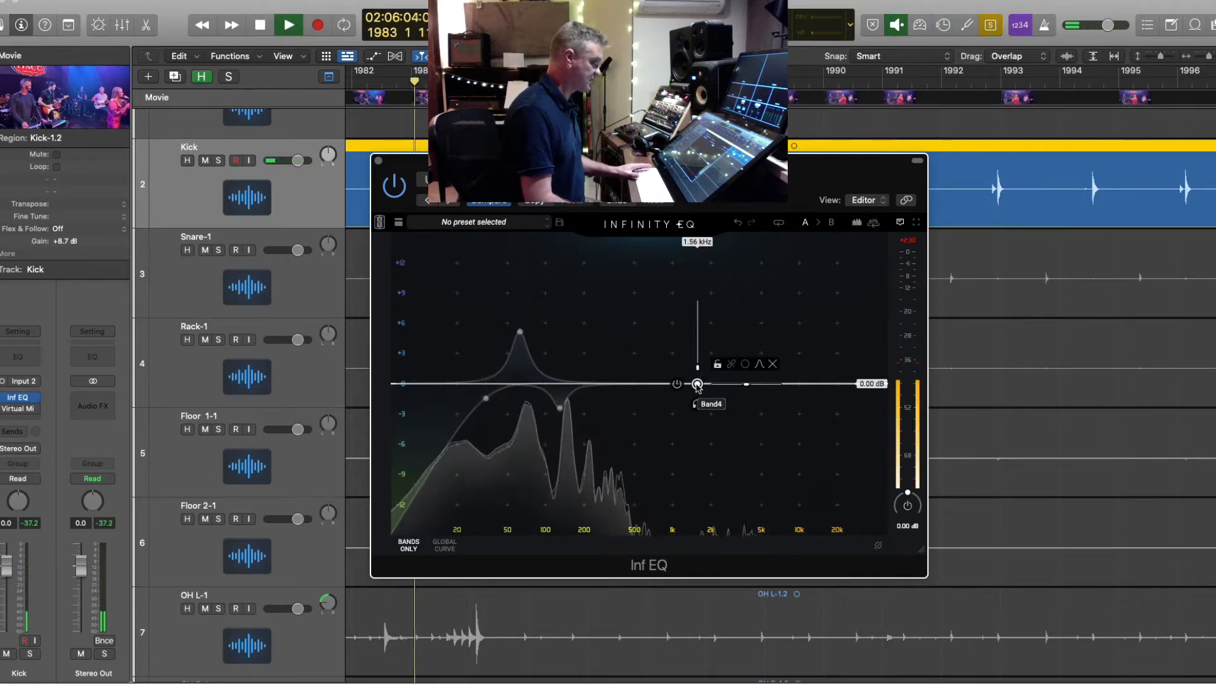
drag(699, 383, 740, 309)
mouse_move(741, 345)
key(space)
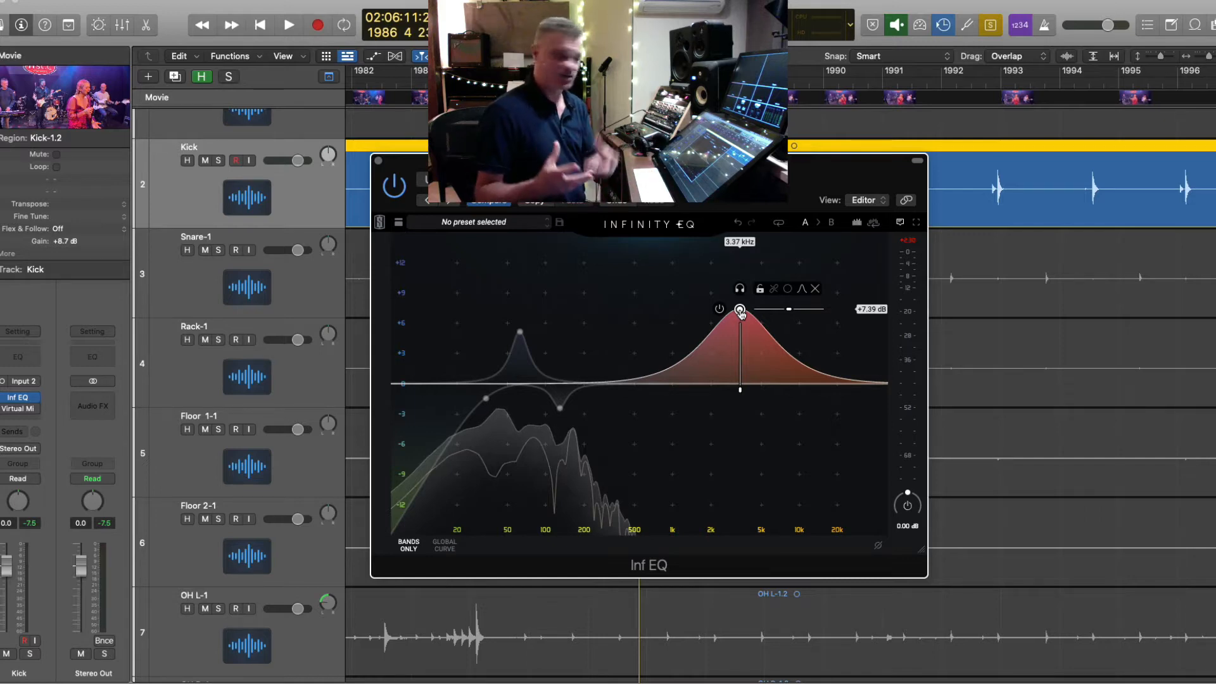
drag(741, 314, 739, 315)
key(space)
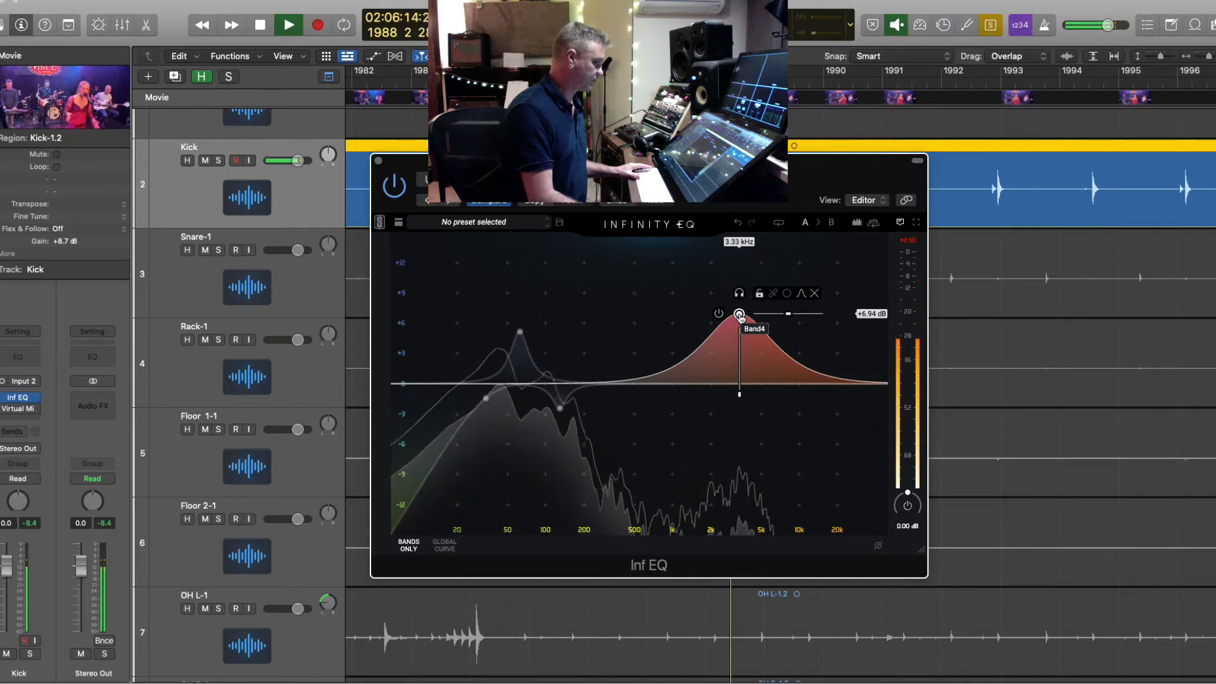
drag(739, 315, 740, 311)
key(space)
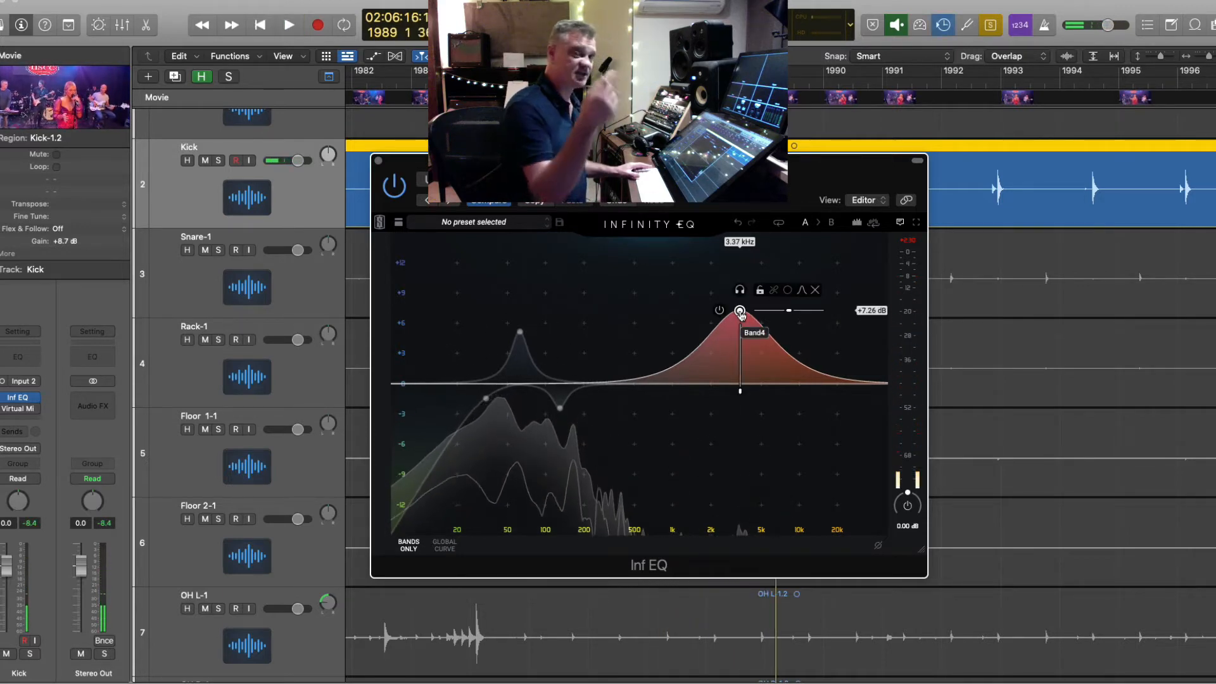
key(space)
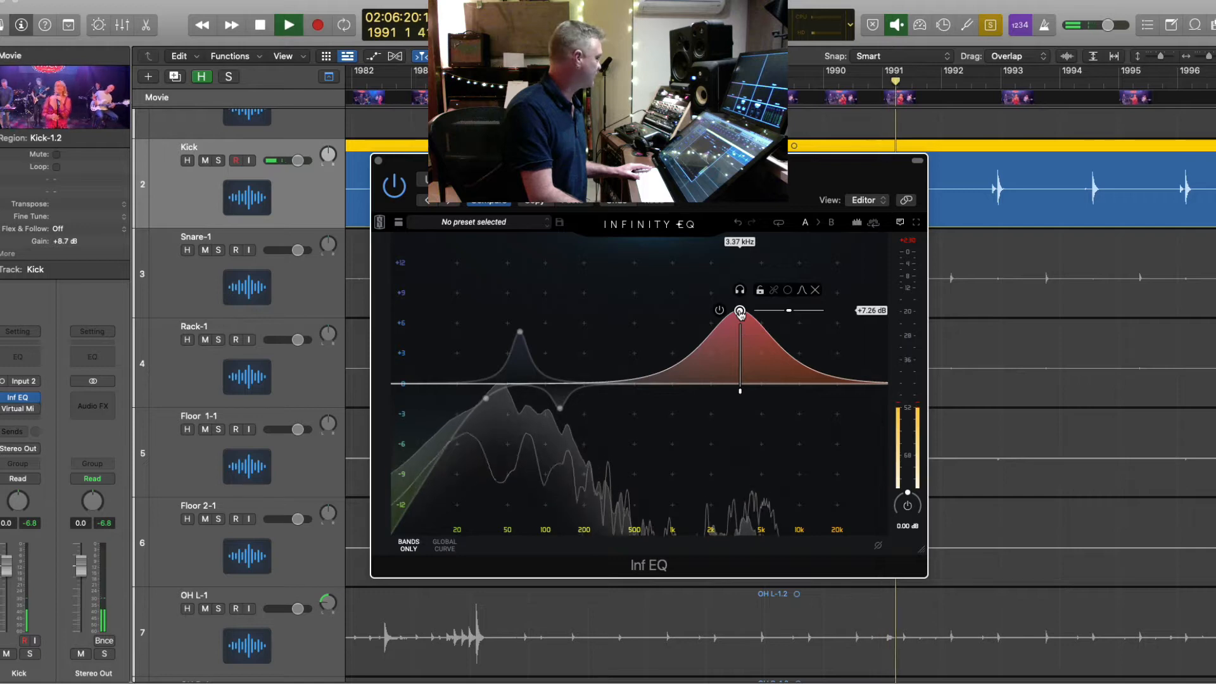
- Sweep the upper-mid bell up to about 7.30 kHz and back, narrow it, and set it to about +5.77 dB at 2.66 kHz
drag(740, 311, 784, 288)
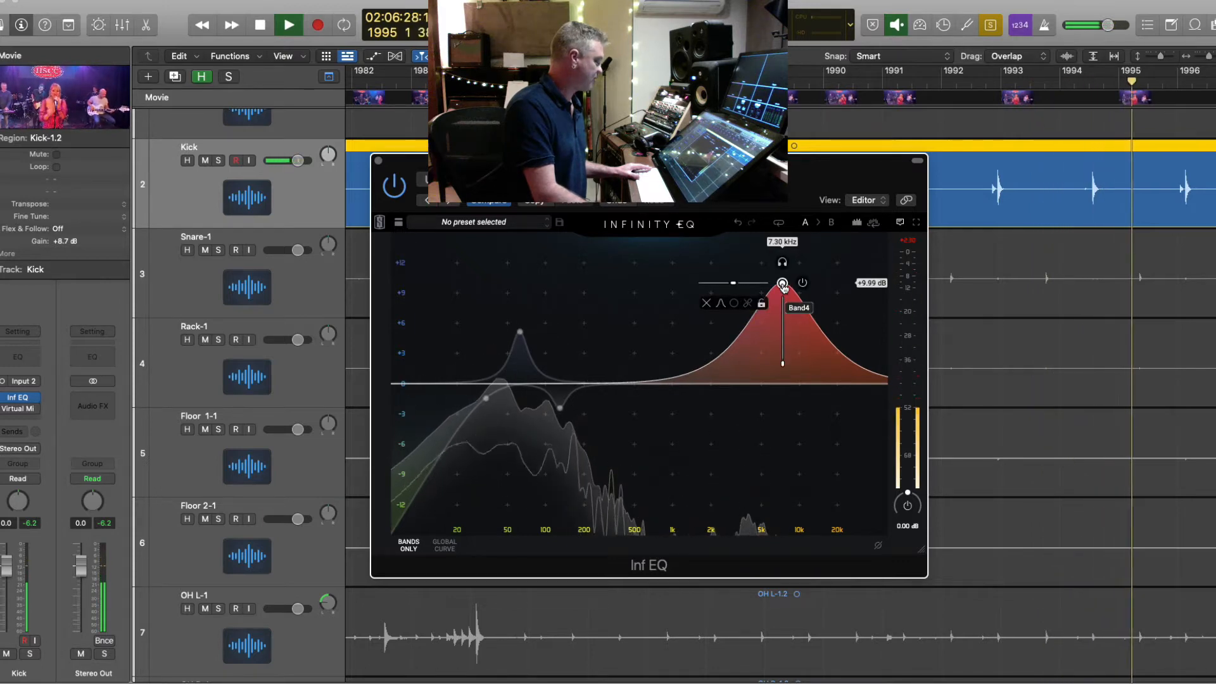
drag(783, 289, 729, 284)
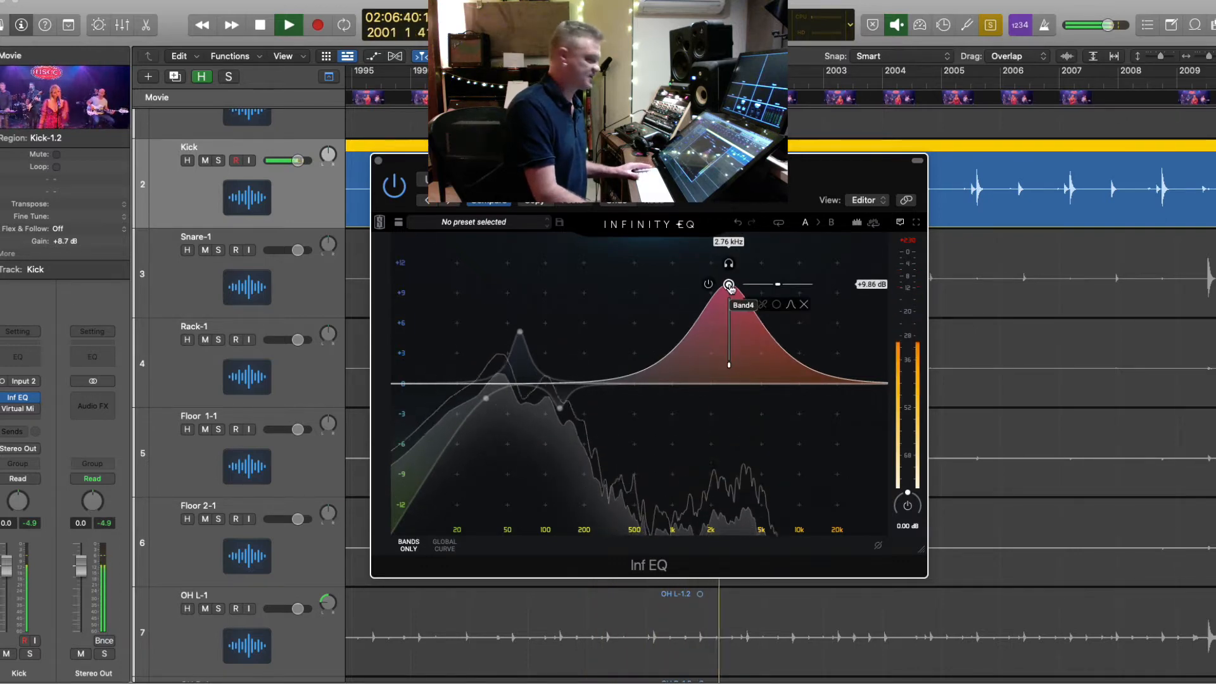
drag(778, 285, 732, 313)
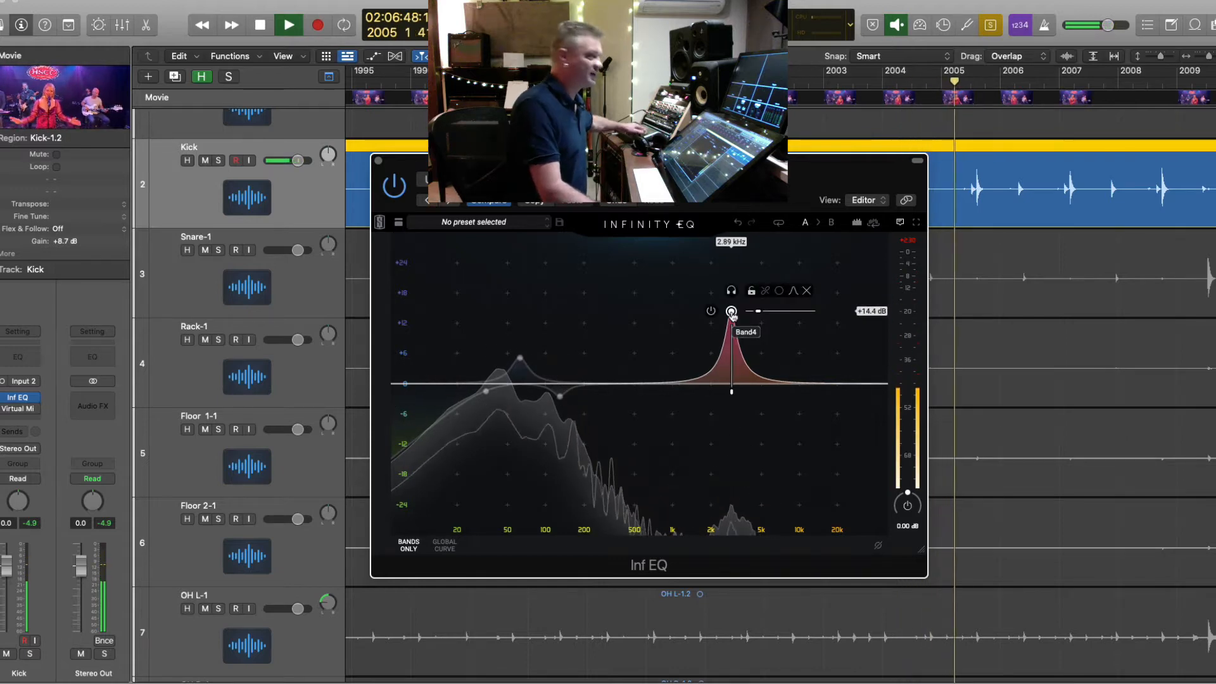
drag(731, 313, 726, 349)
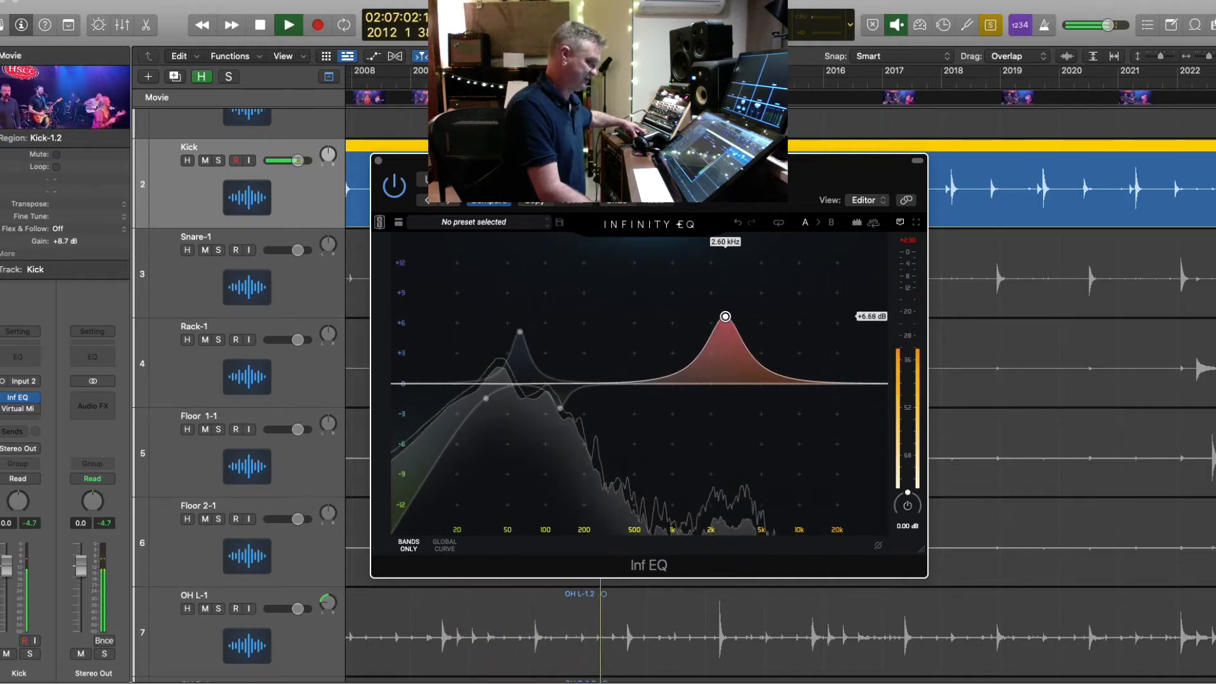
drag(725, 317, 727, 323)
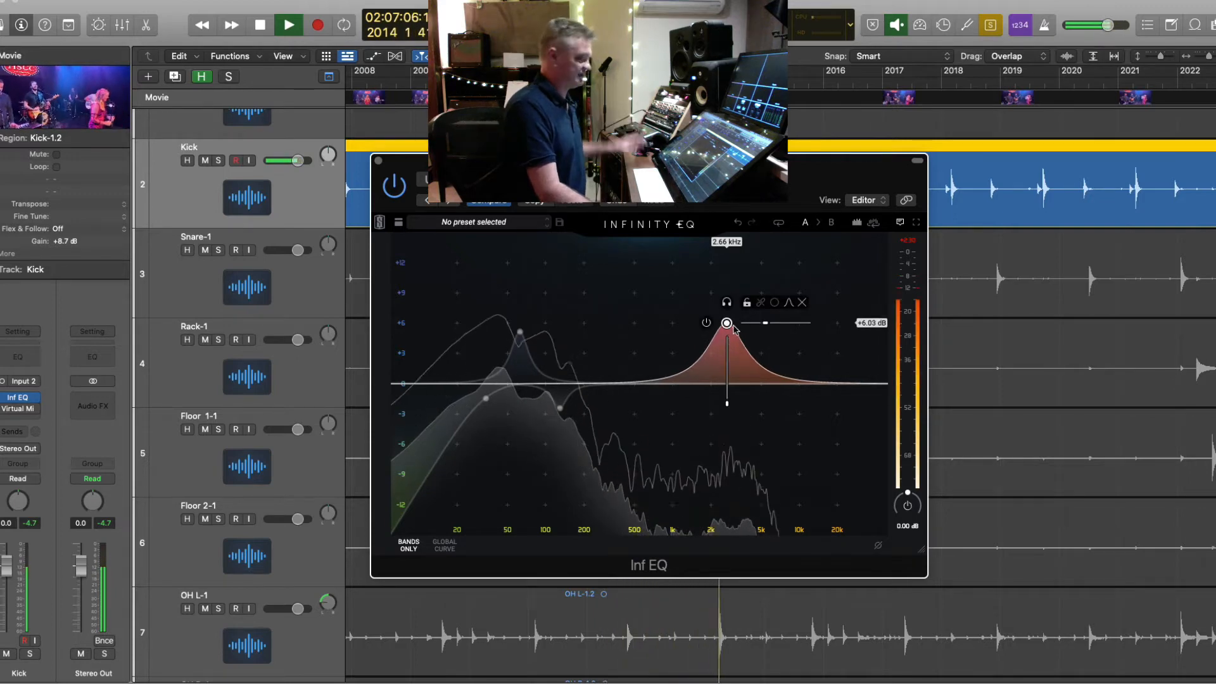
drag(727, 326, 728, 328)
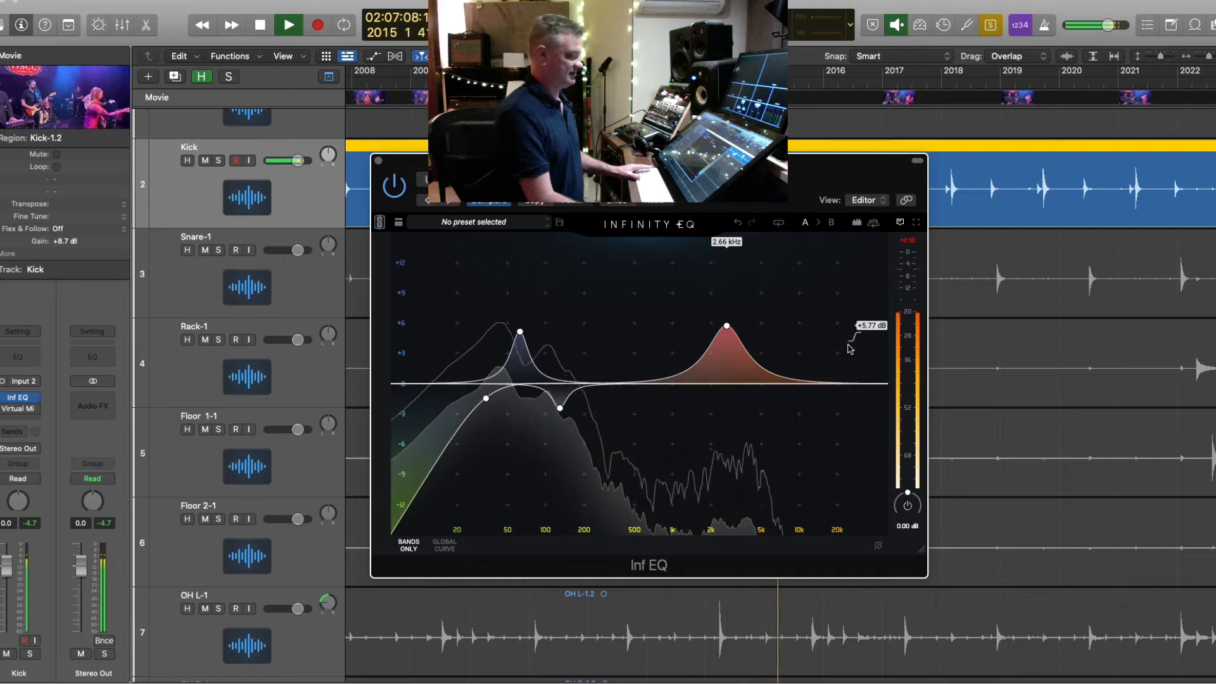
- Add a high shelf boosting about 7.39 dB at 9.26 kHz to the kick's Inf EQ and close its window
double_click(842, 349)
drag(841, 348, 801, 298)
key(space)
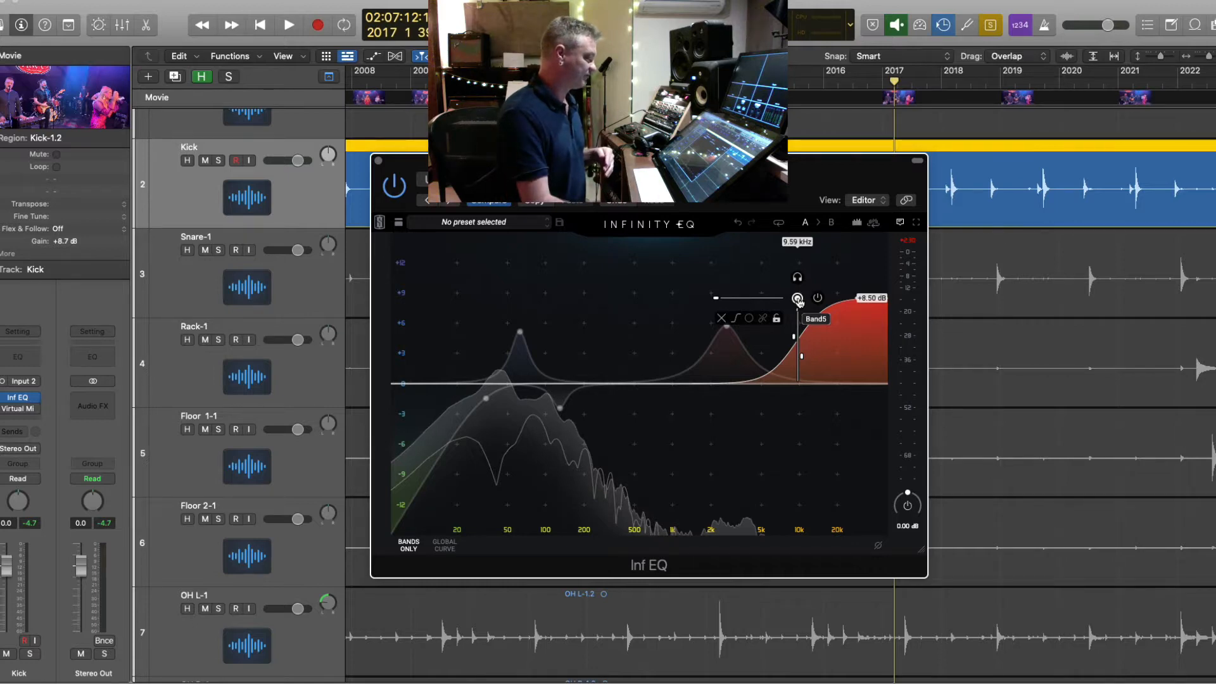
drag(799, 301, 793, 300)
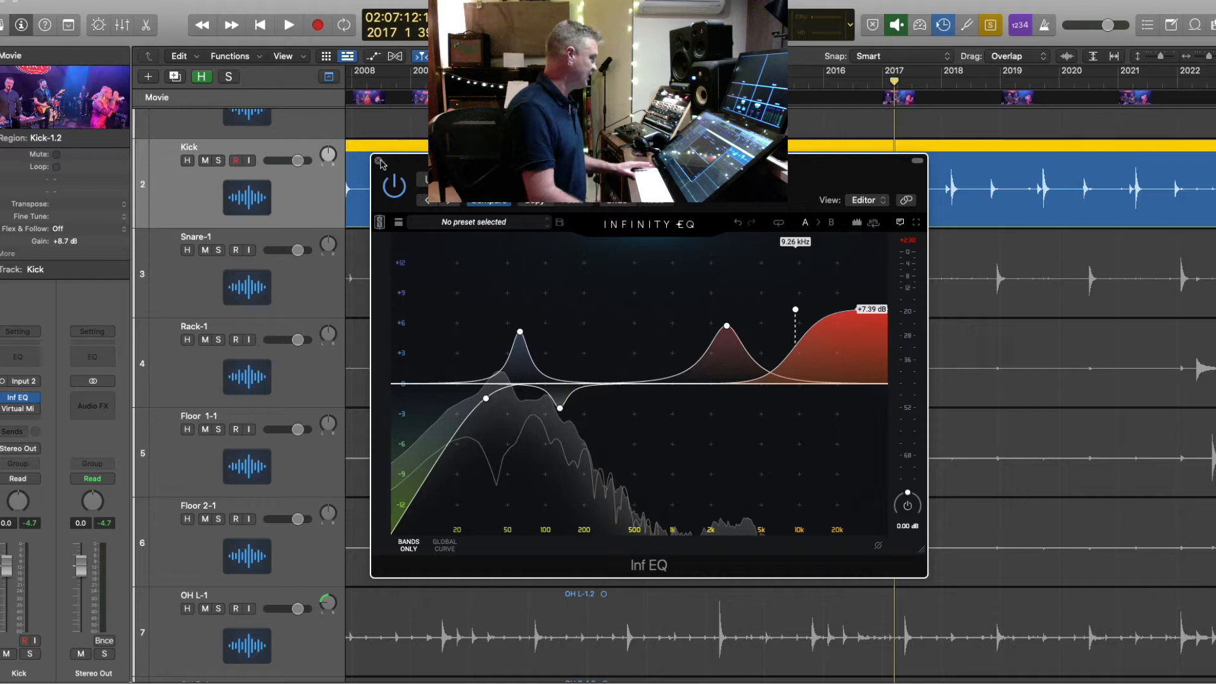
key(super+w)
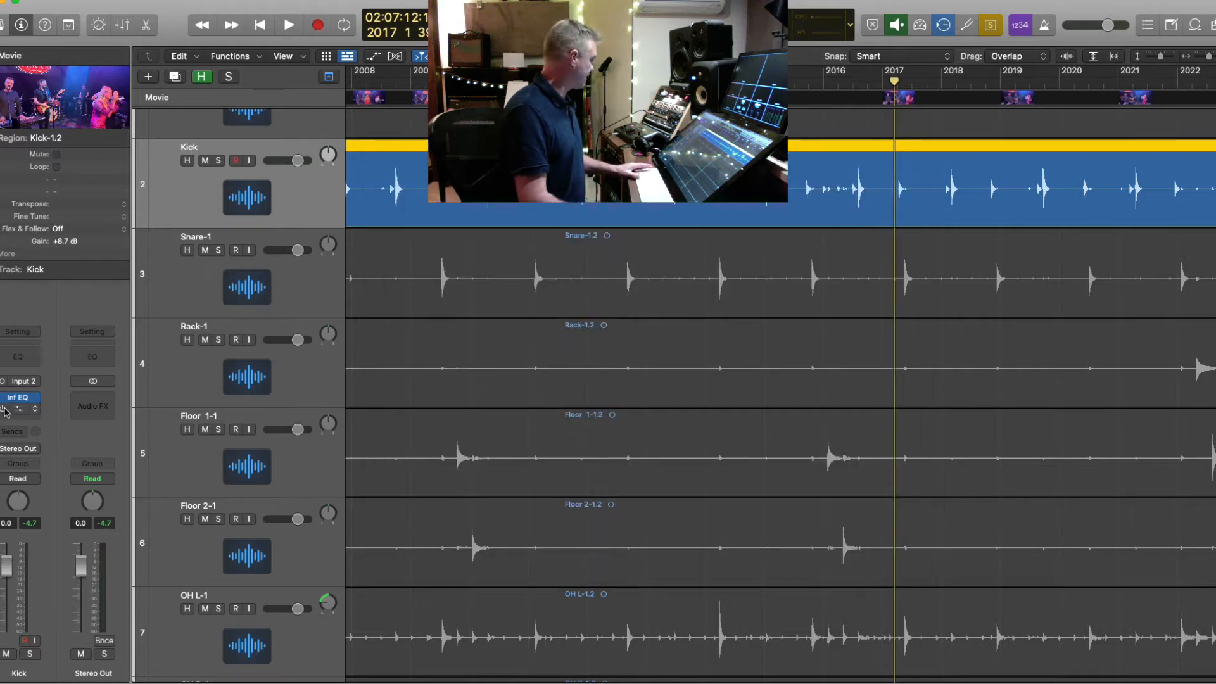
- Replay the kick with its Virtual Mix Rack open and shorten the Gate:Drums gate release
key(space)
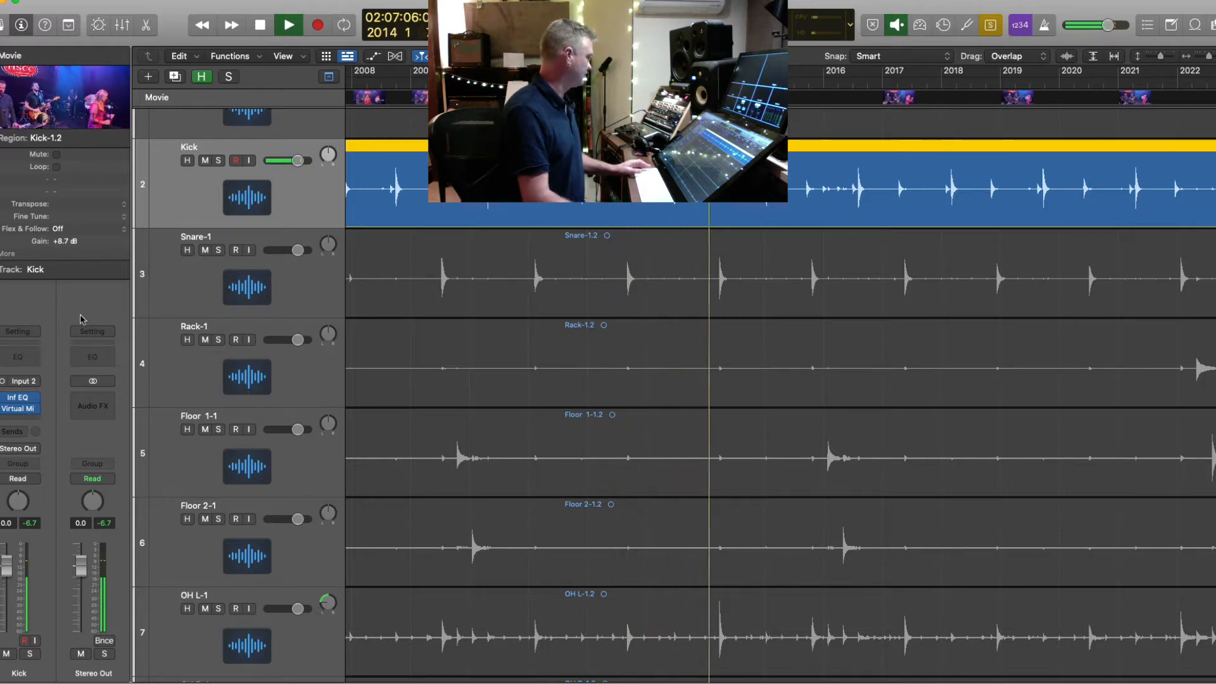
click(18, 410)
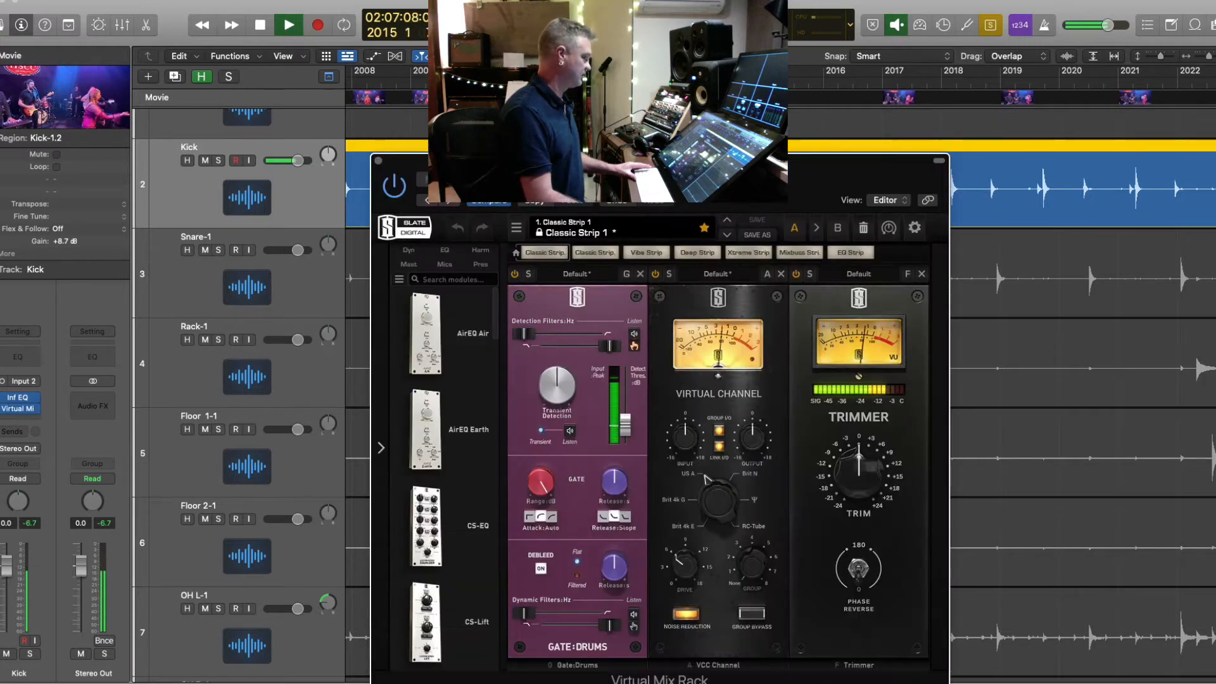
drag(824, 160, 667, 0)
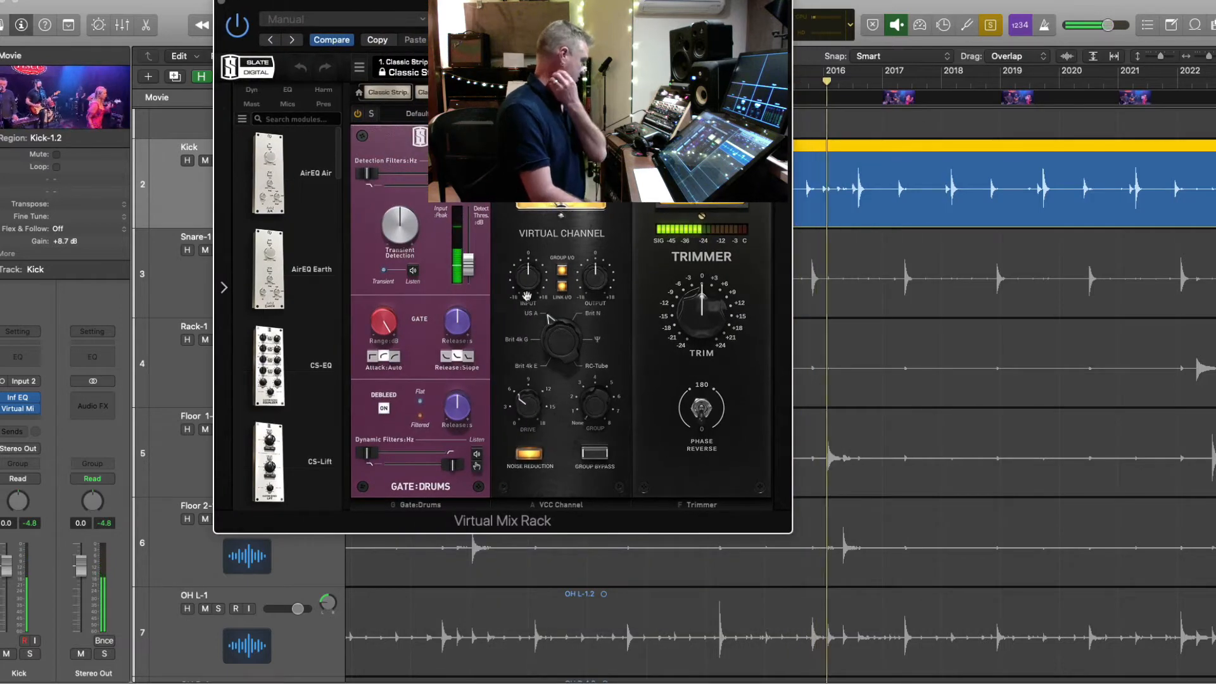
drag(461, 325, 459, 323)
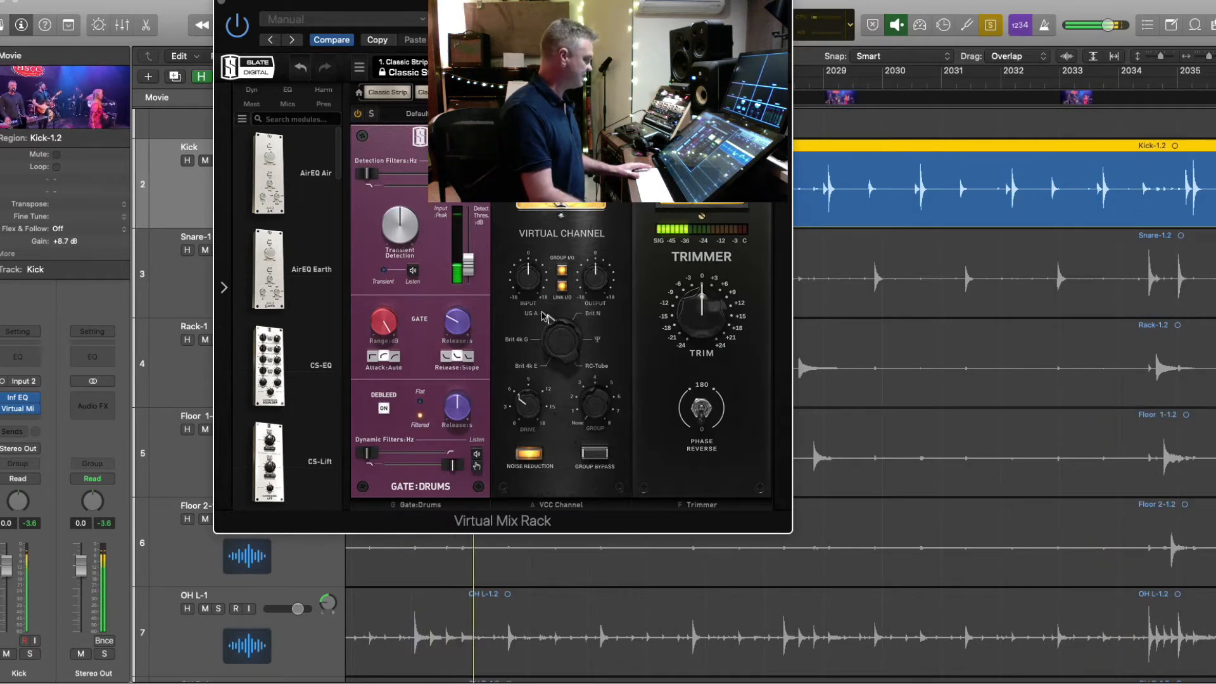
- Add the FG-Bomber module between VCC Channel and Trimmer and raise its output slightly
scroll(311, 416, down, 10)
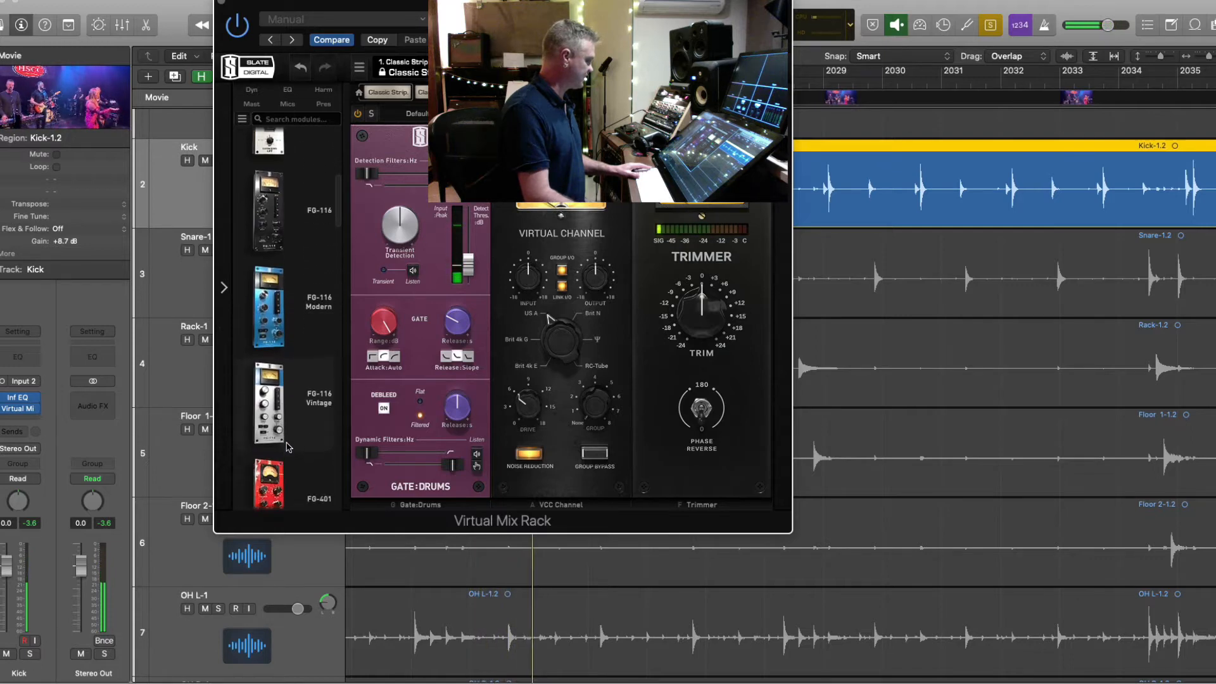
scroll(287, 448, down, 10)
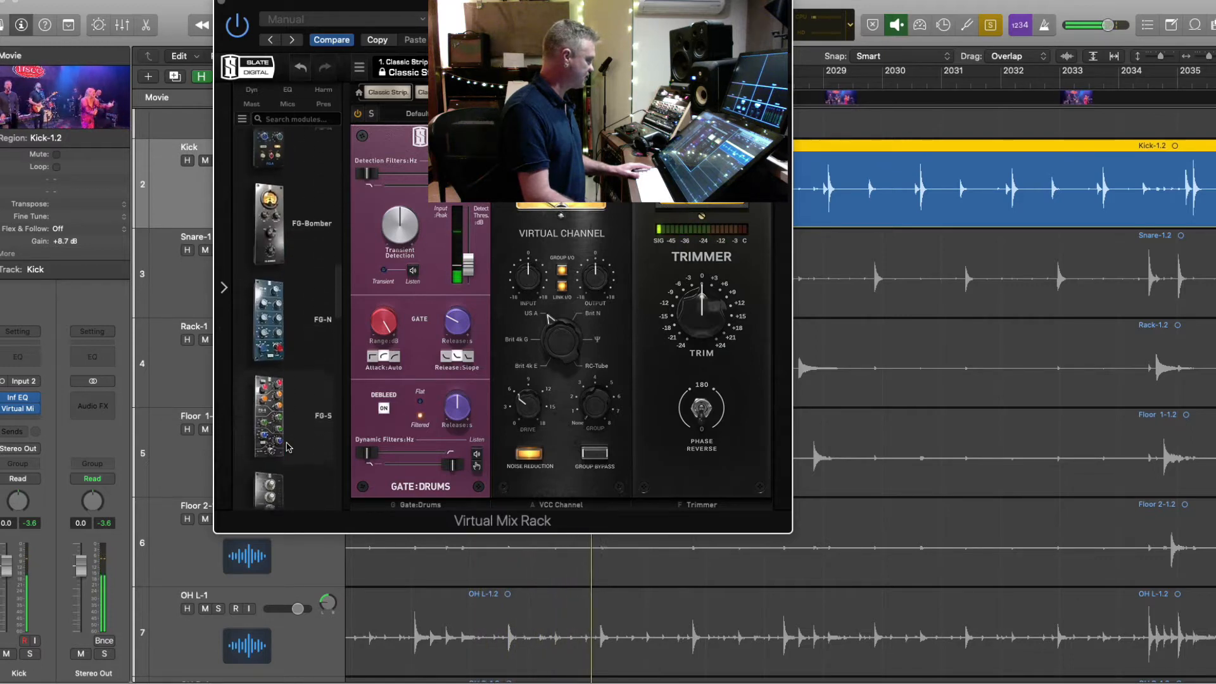
drag(310, 186, 702, 371)
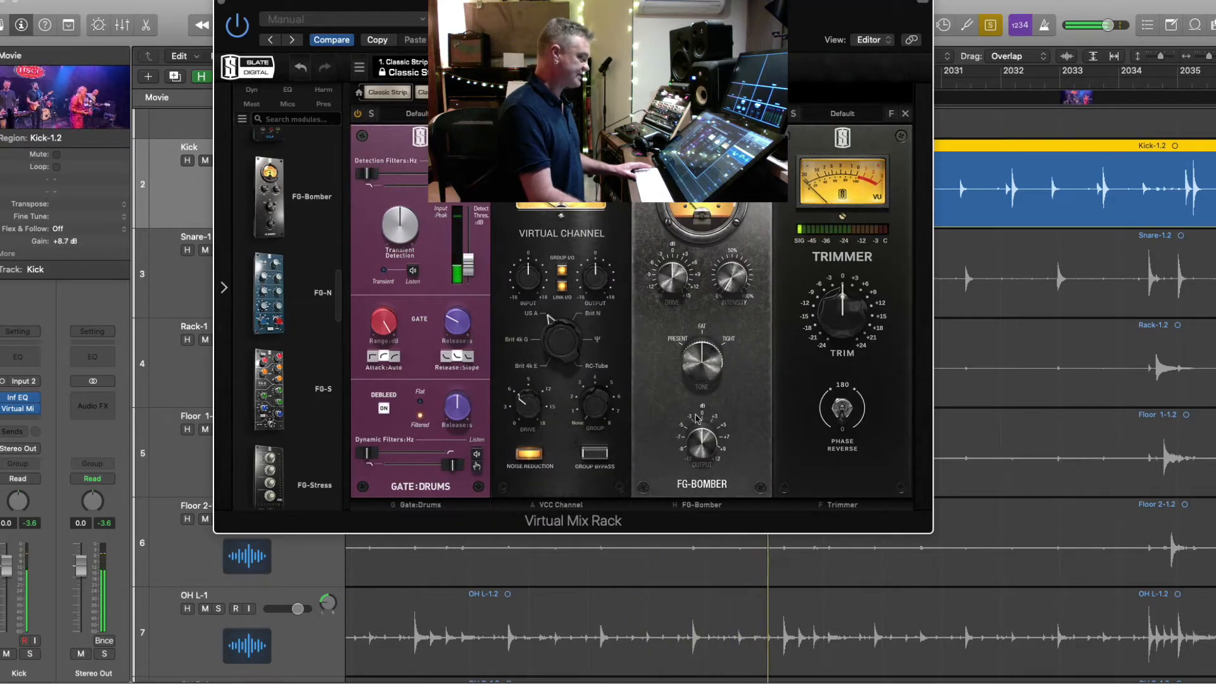
drag(697, 445, 698, 440)
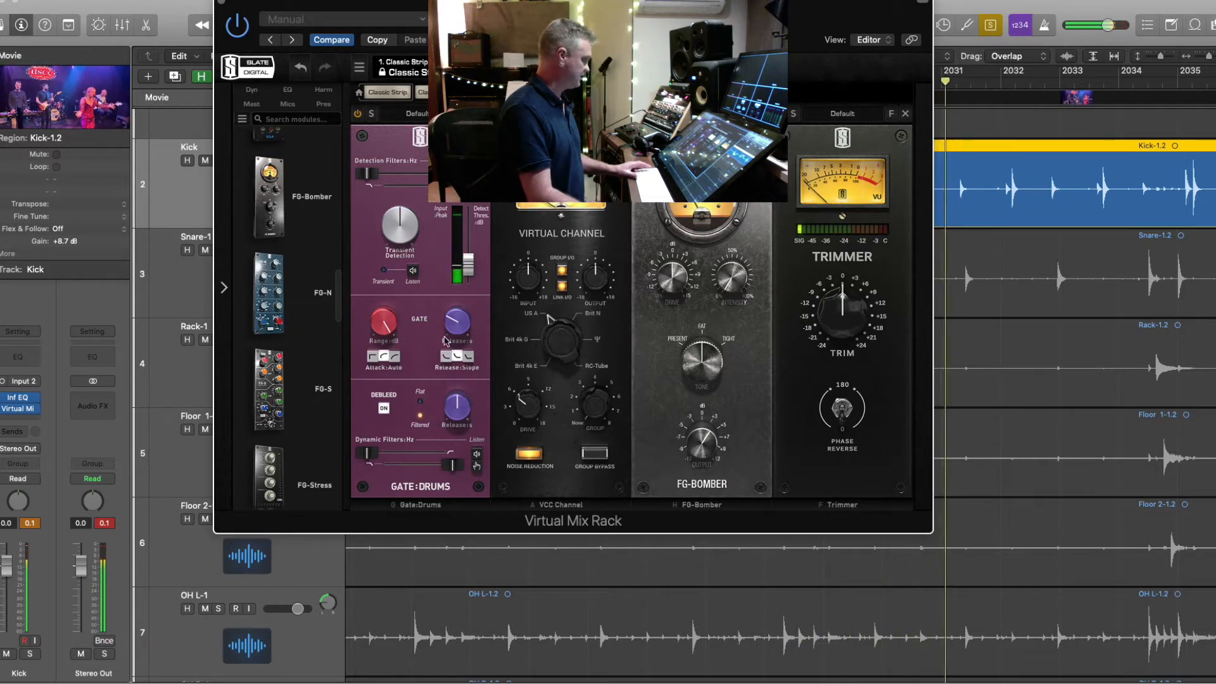
- Fine-tune the Gate:Drums release and try its Debleed switch while the kick plays
drag(456, 332, 456, 329)
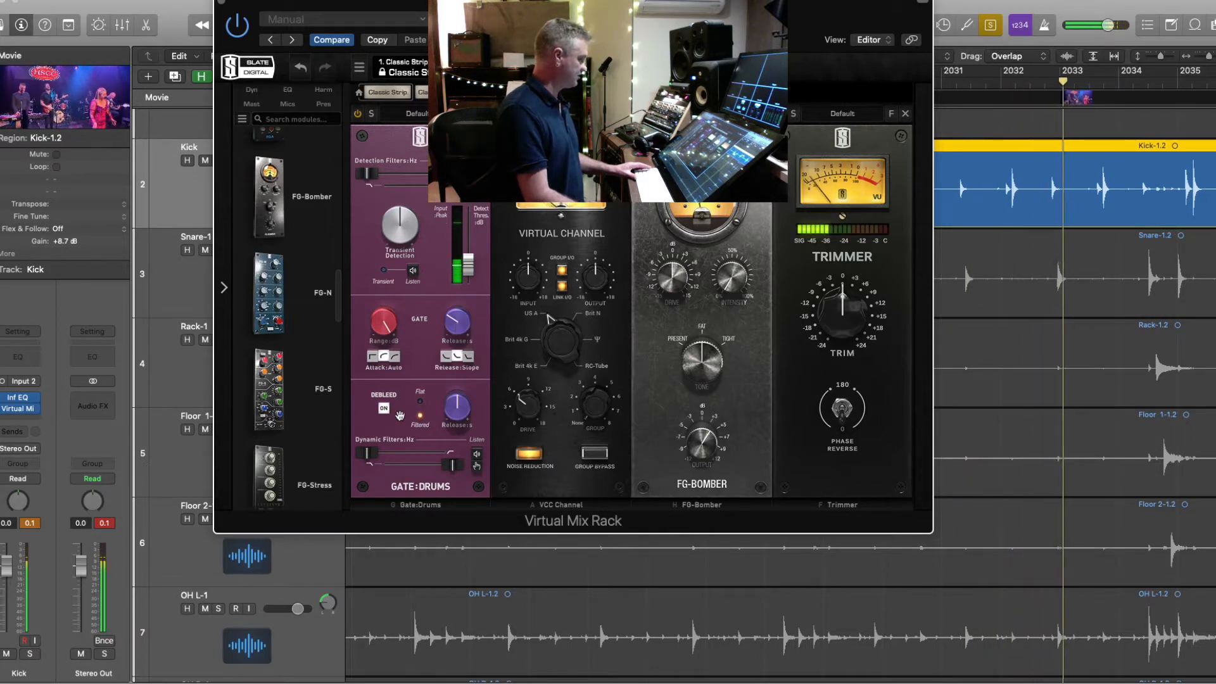
click(383, 410)
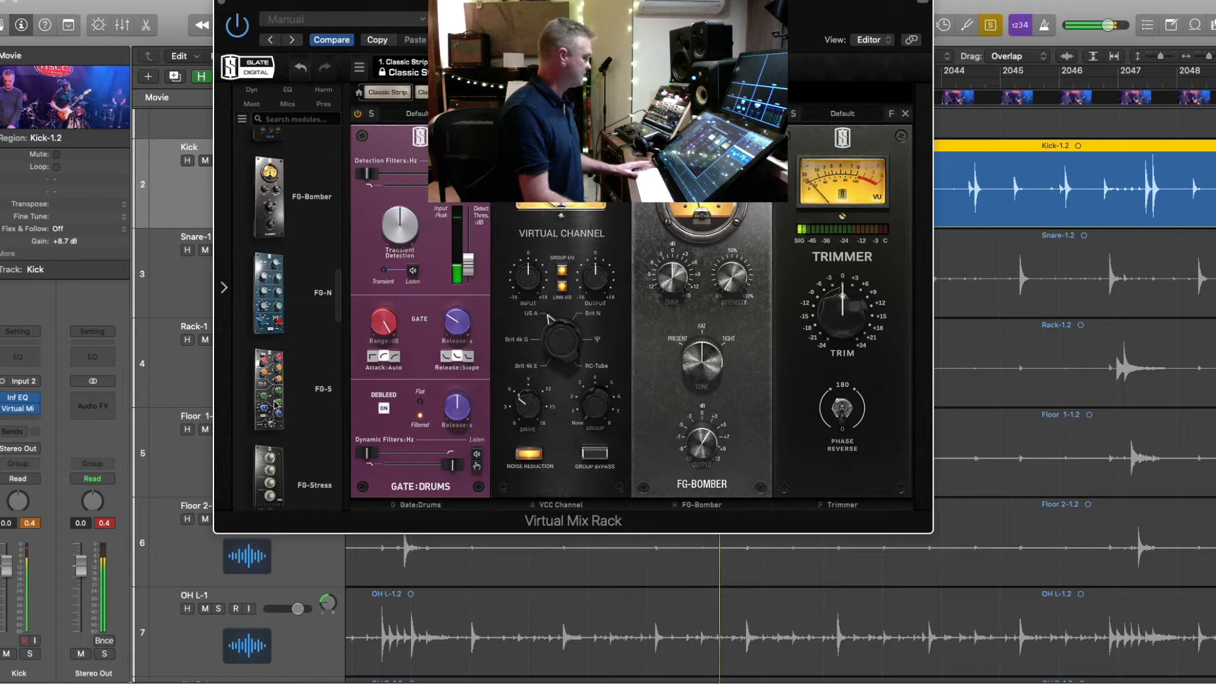
- Insert the FG-N equaliser module between VCC Channel and FG-Bomber
drag(274, 288, 634, 291)
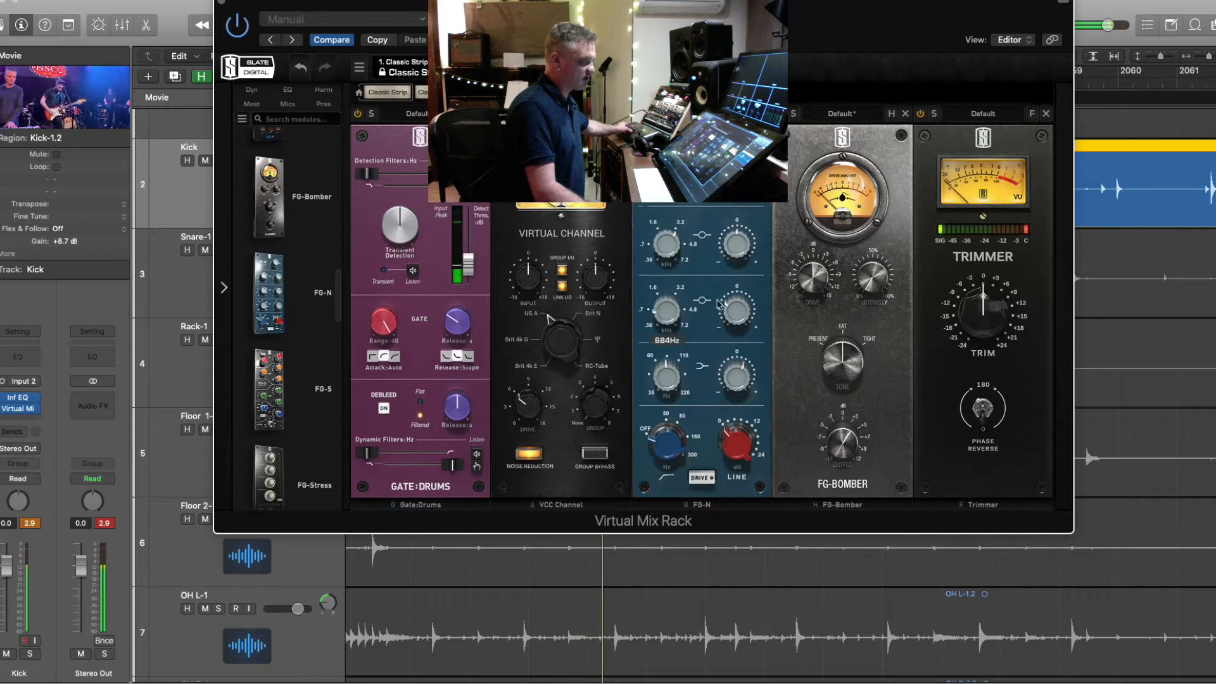
- Insert a mono L2 (m) limiter after the Virtual Mix Rack on Kick, lower its threshold slightly and close both plug-in windows
mouse_move(733, 307)
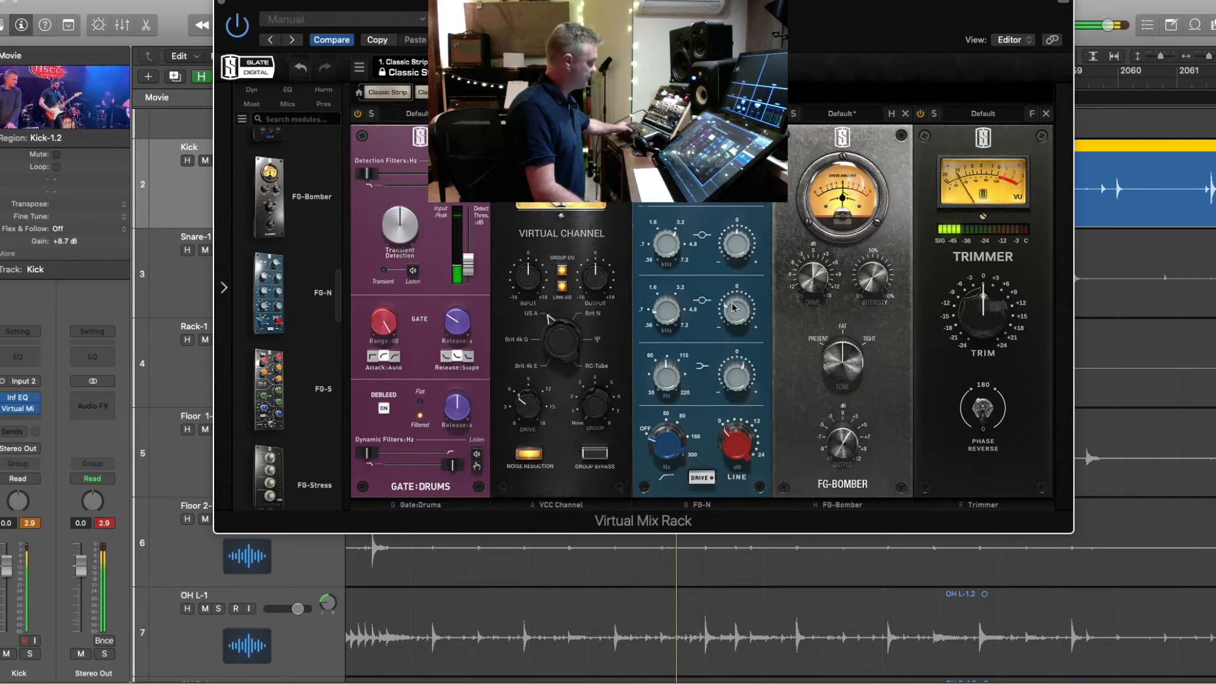
click(29, 409)
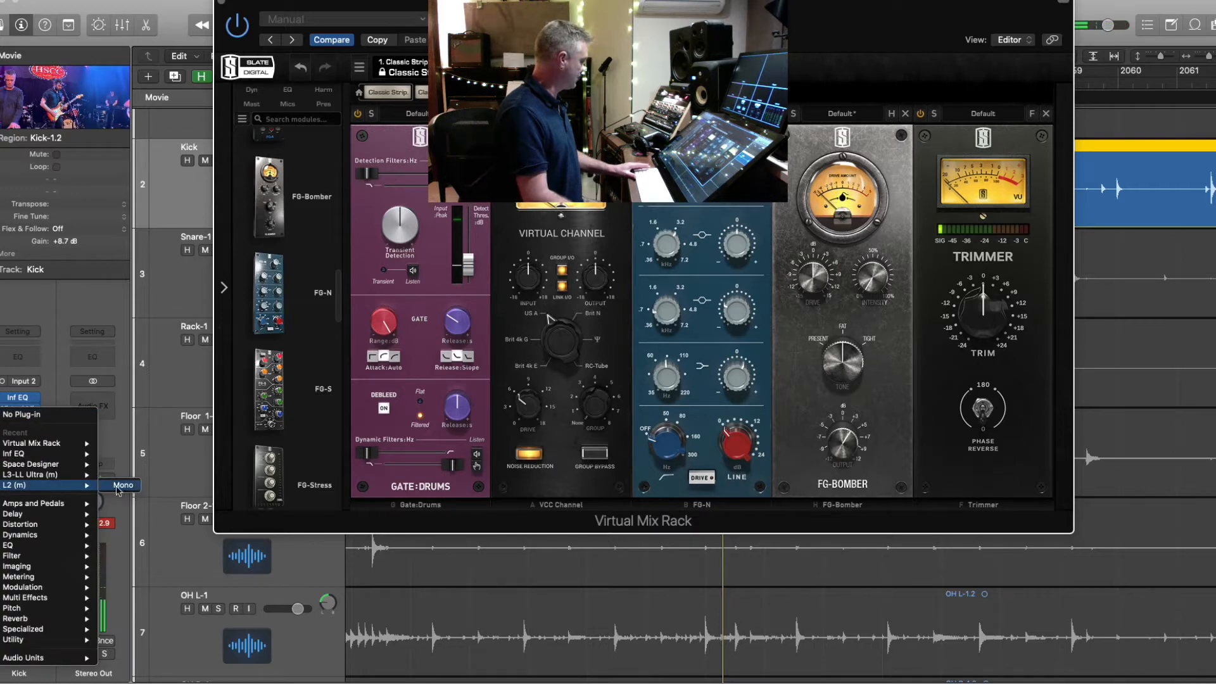
click(125, 486)
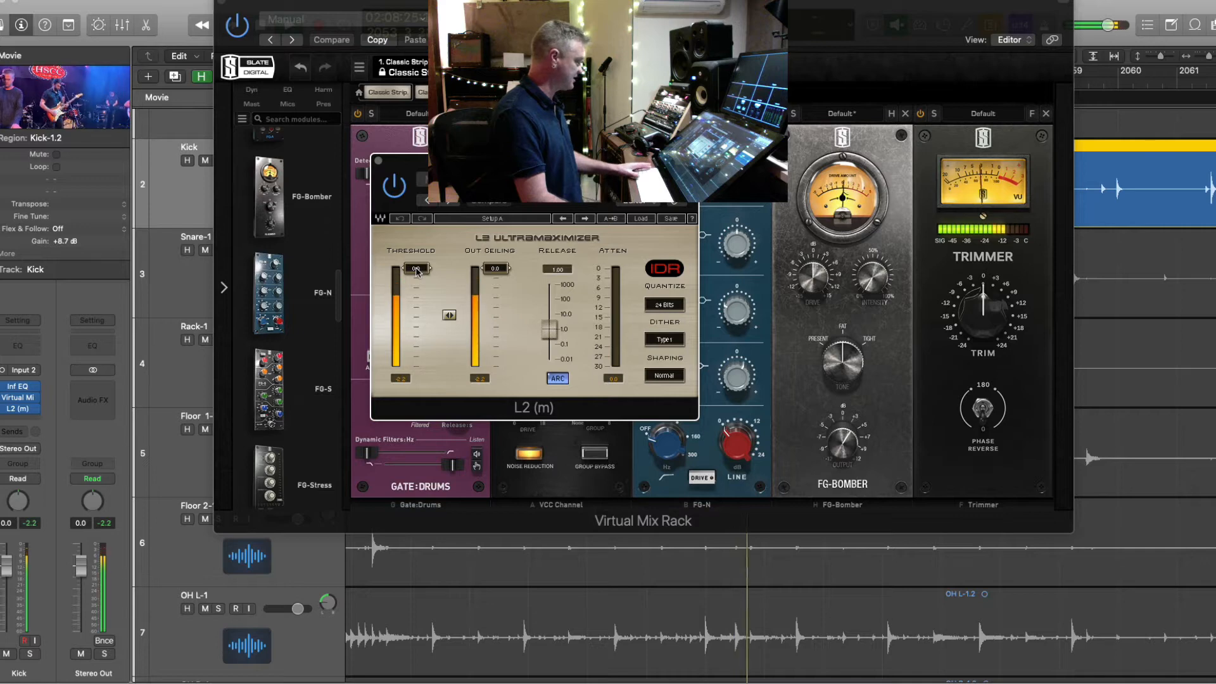
drag(416, 268, 417, 272)
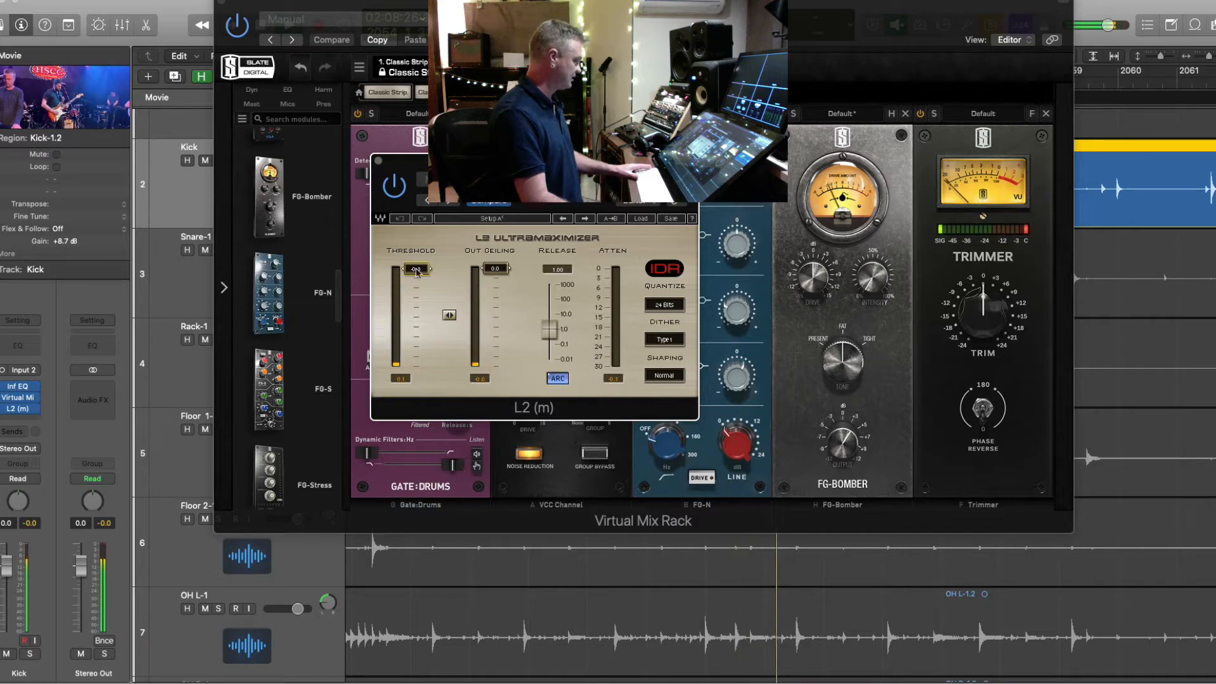
click(378, 161)
click(221, 5)
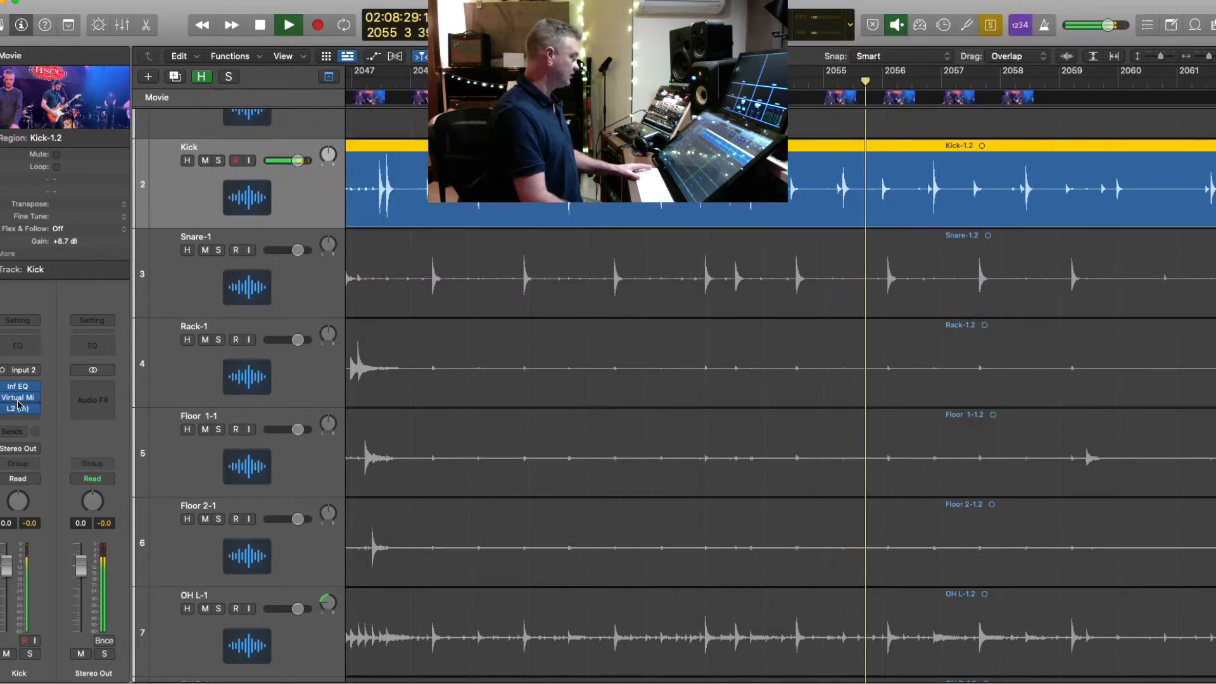
- Compare the kick's sound with its three inserts bypassed and active by playing the passage repeatedly
key(space)
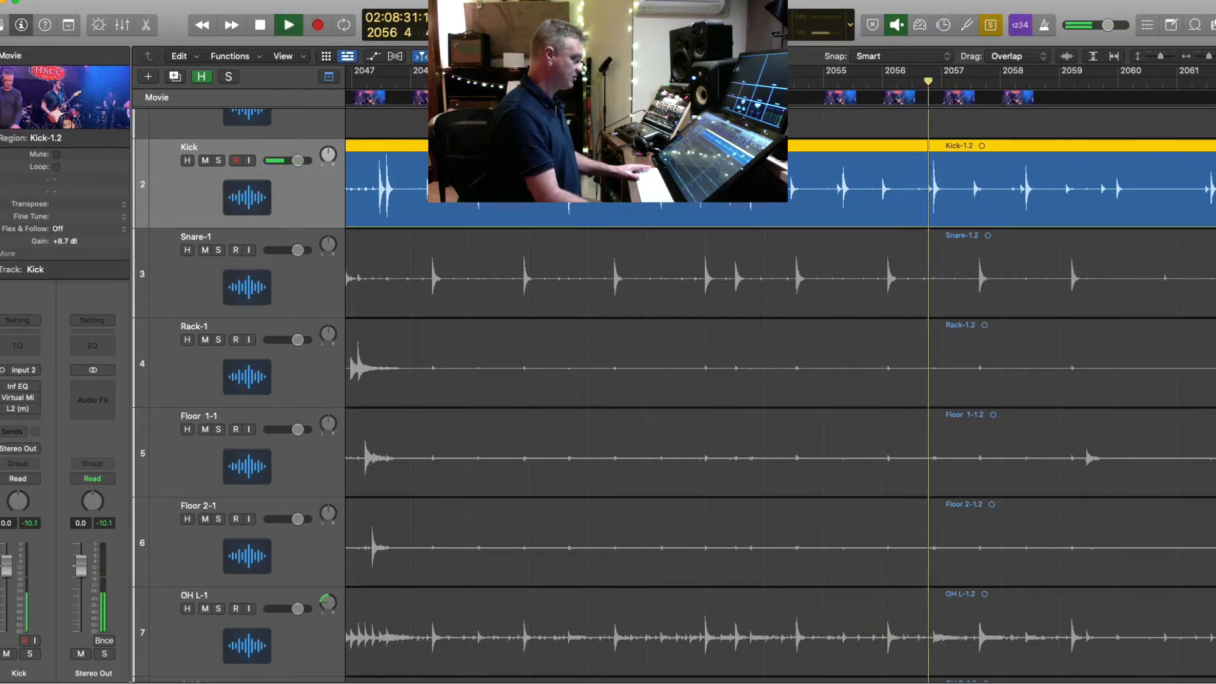
key(space)
key(space)
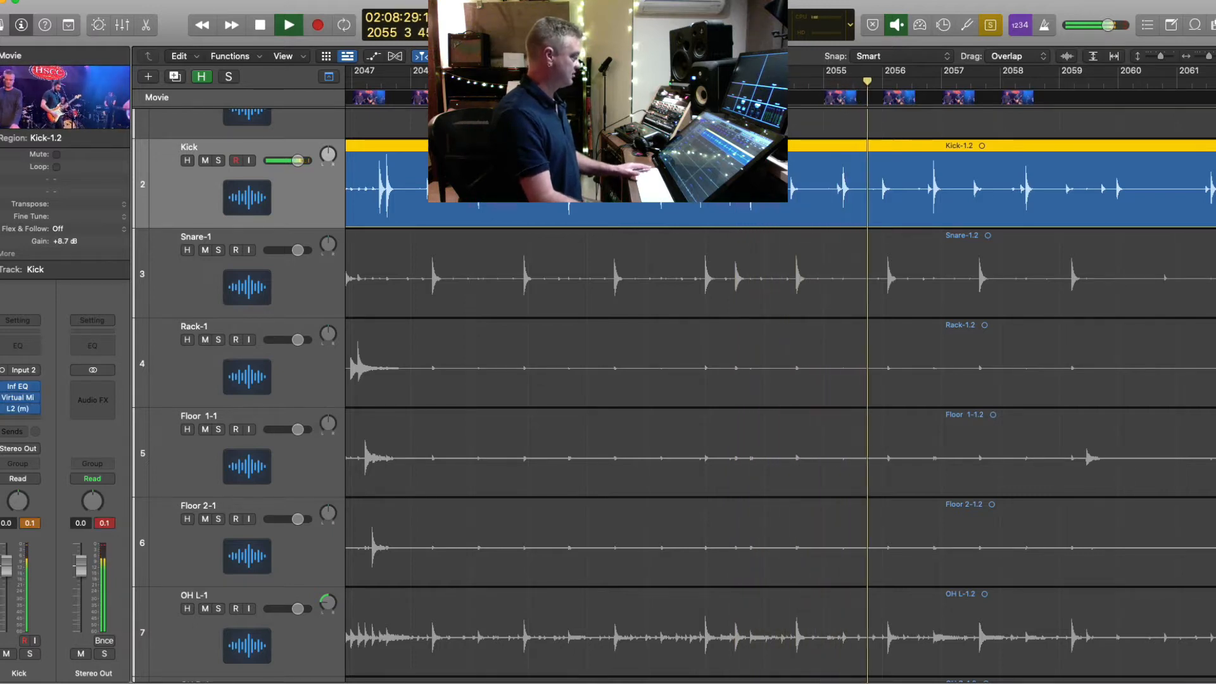
key(space)
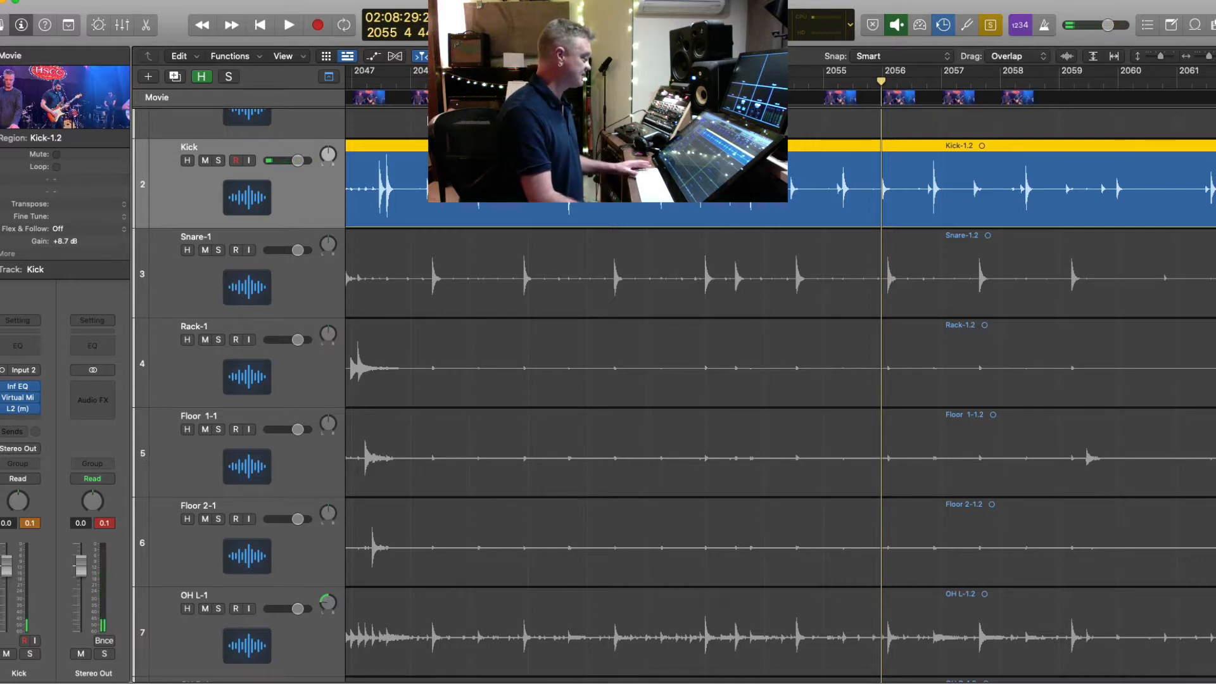
key(space)
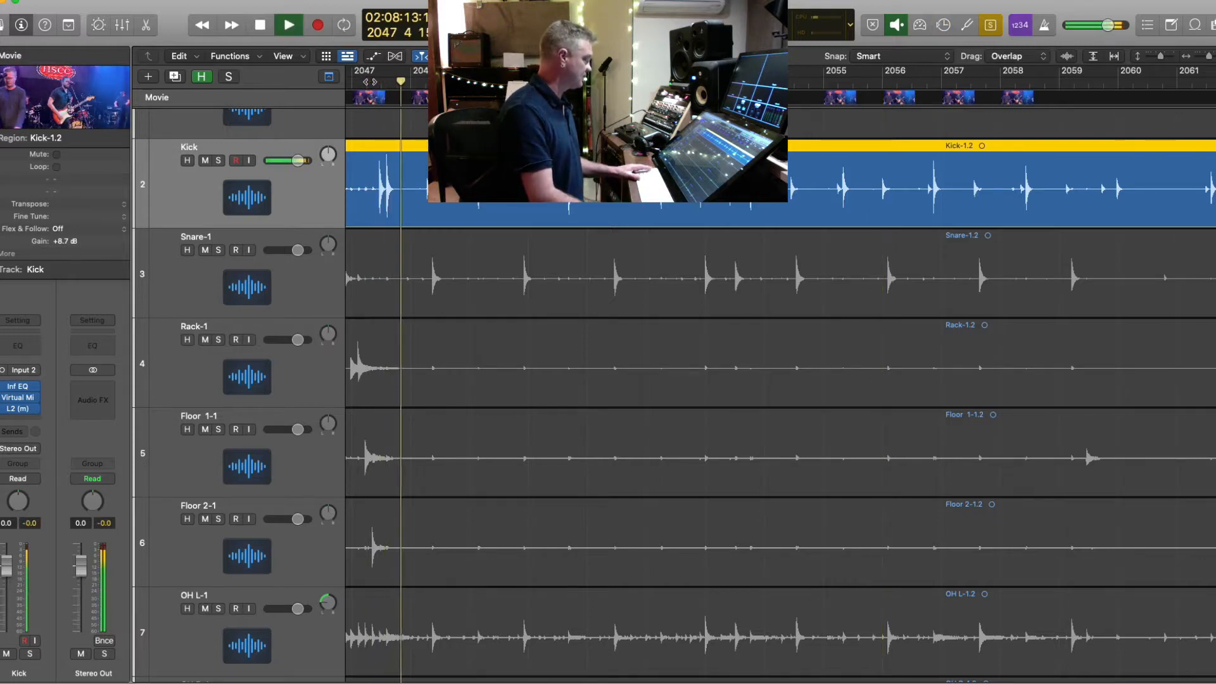
key(space)
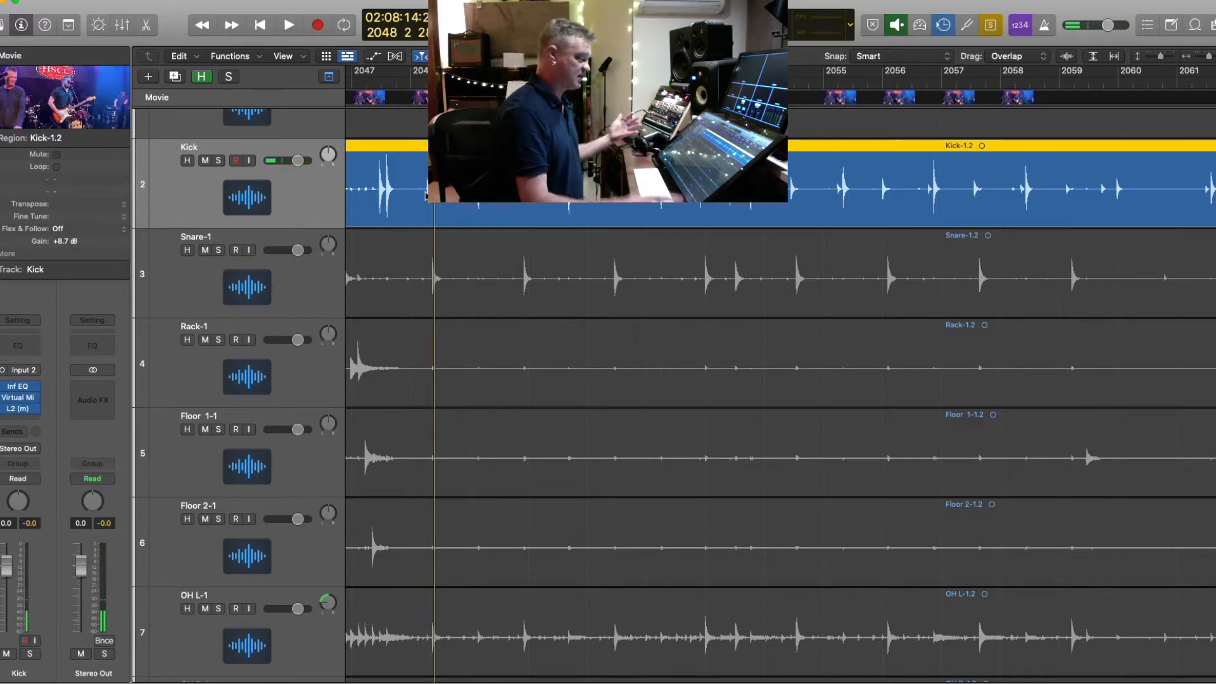
- Select the Snare-1 track and listen to it on its own for a few hits
click(301, 281)
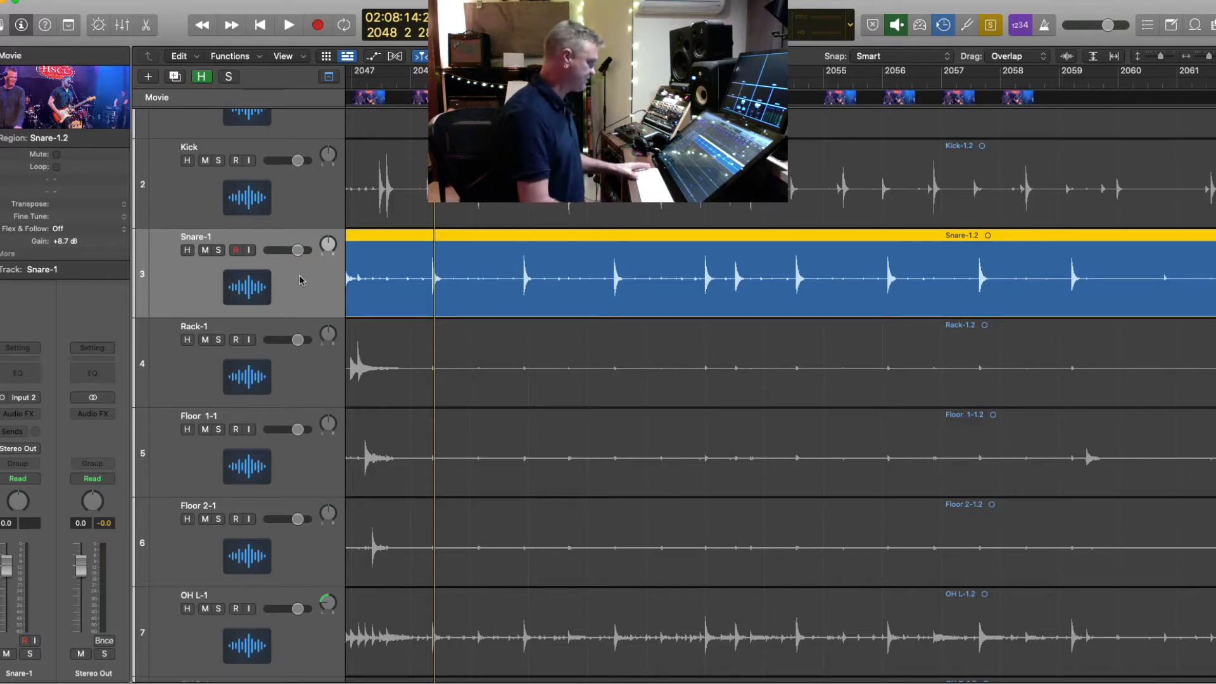
key(space)
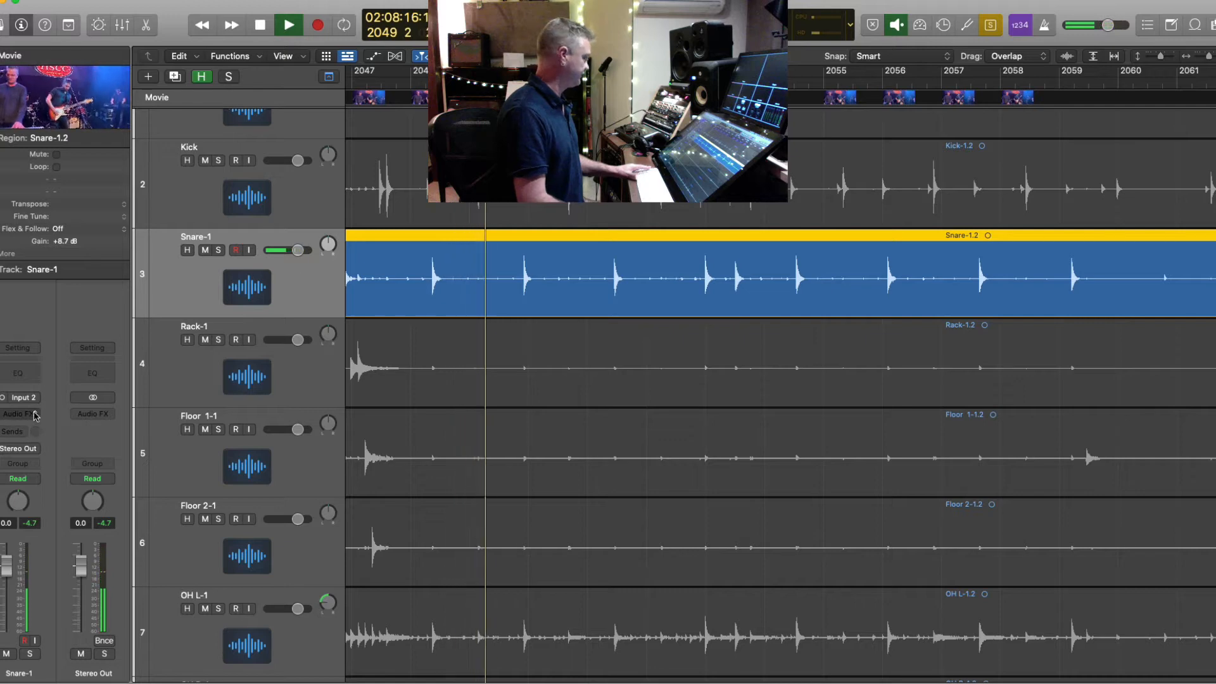
key(space)
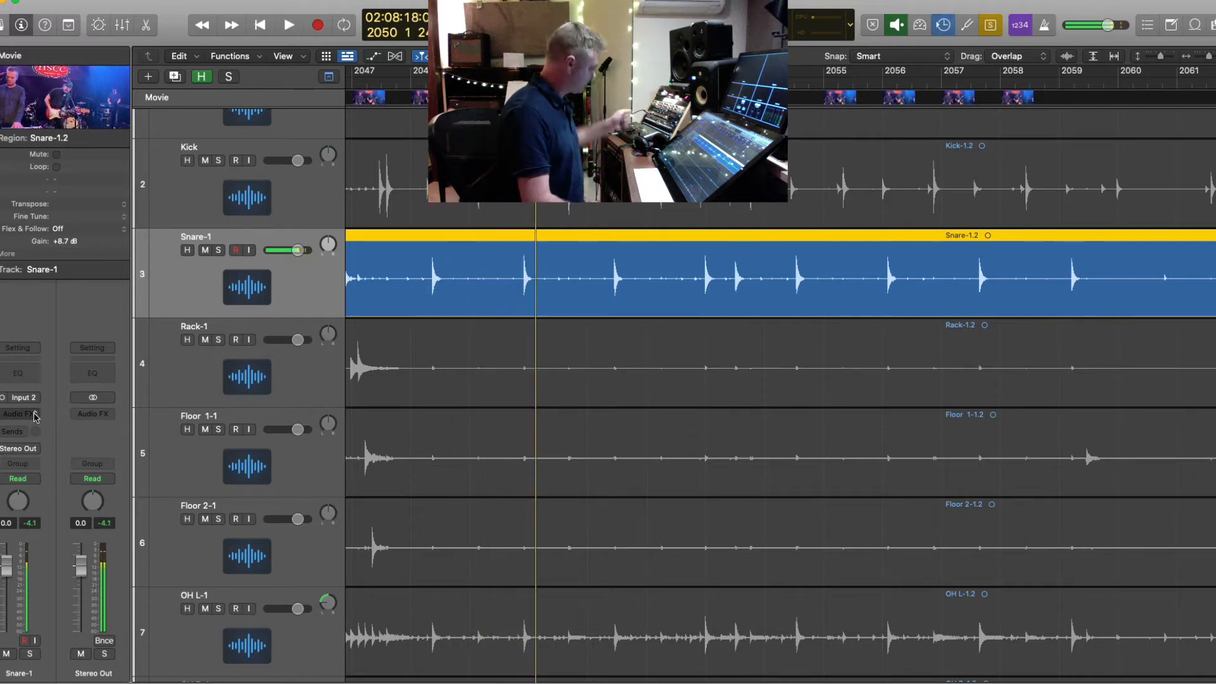
- Insert Inf EQ on Snare-1 and add a high-shelf boost of about 2.6 dB at 4.28 kHz and a flat band at 100 Hz
click(35, 416)
mouse_move(45, 468)
click(118, 466)
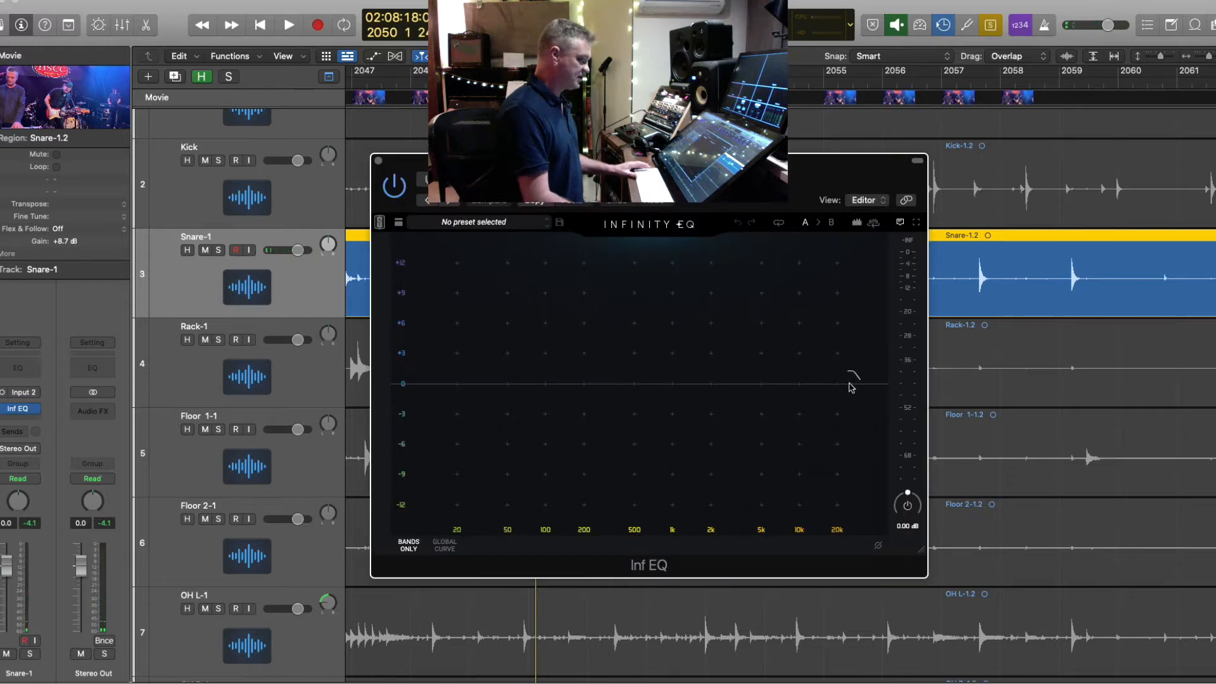
drag(852, 384, 747, 348)
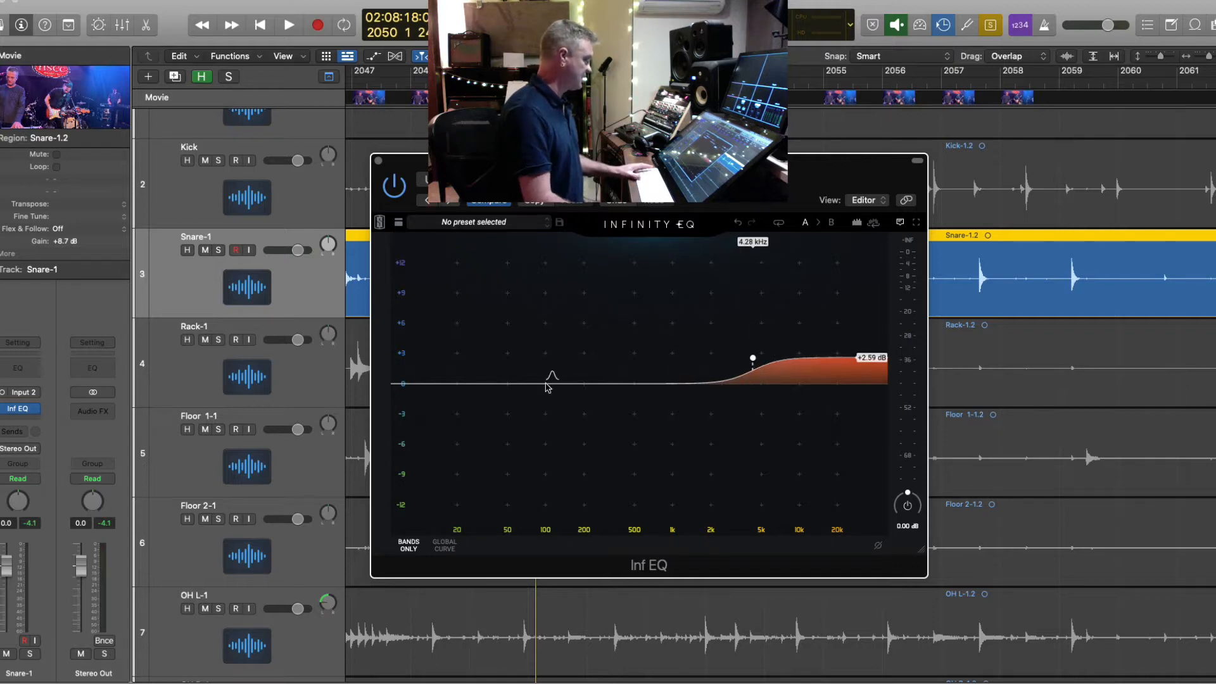
click(546, 383)
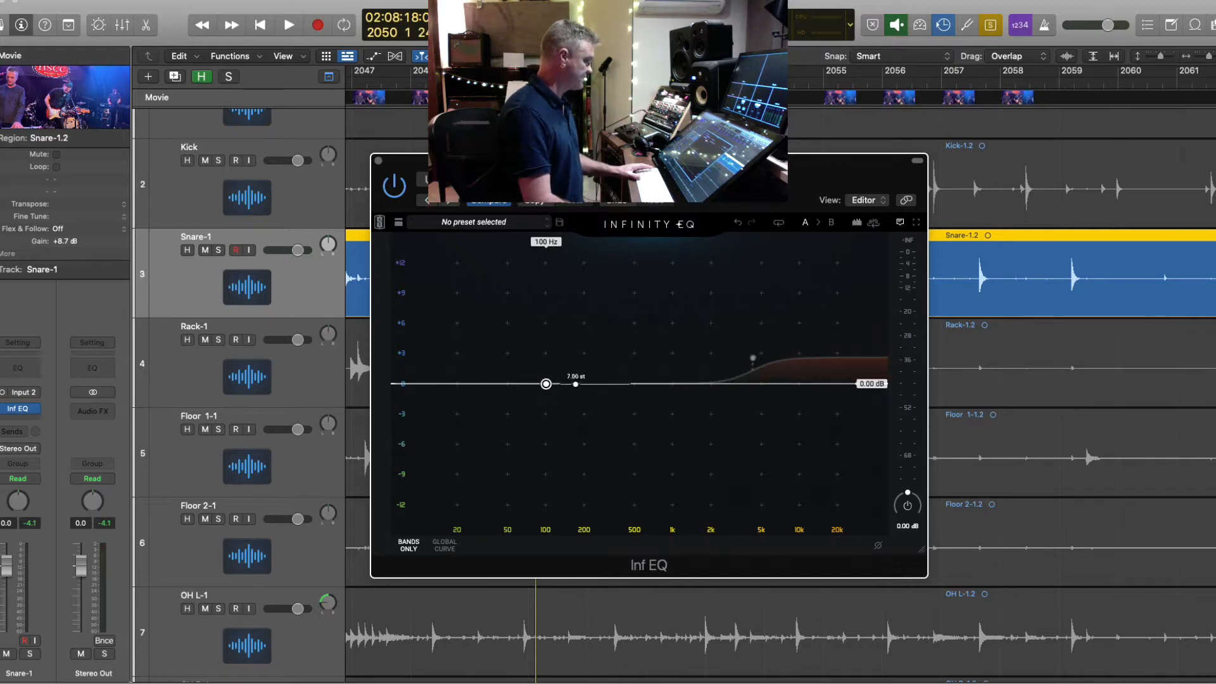
- Place the playhead at bar 2009, where the denser snare passage begins
drag(514, 162, 726, 400)
click(660, 286)
key(super+Left)
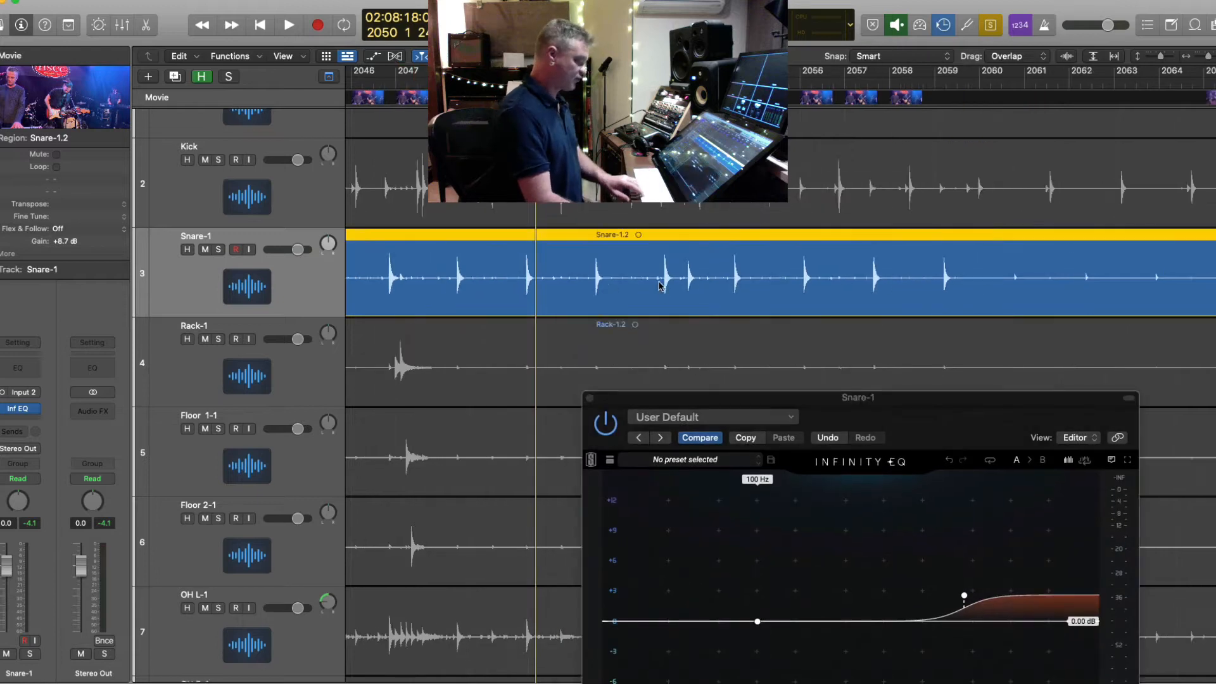
key(super+Left)
key(super+Left)
key(super+Left)
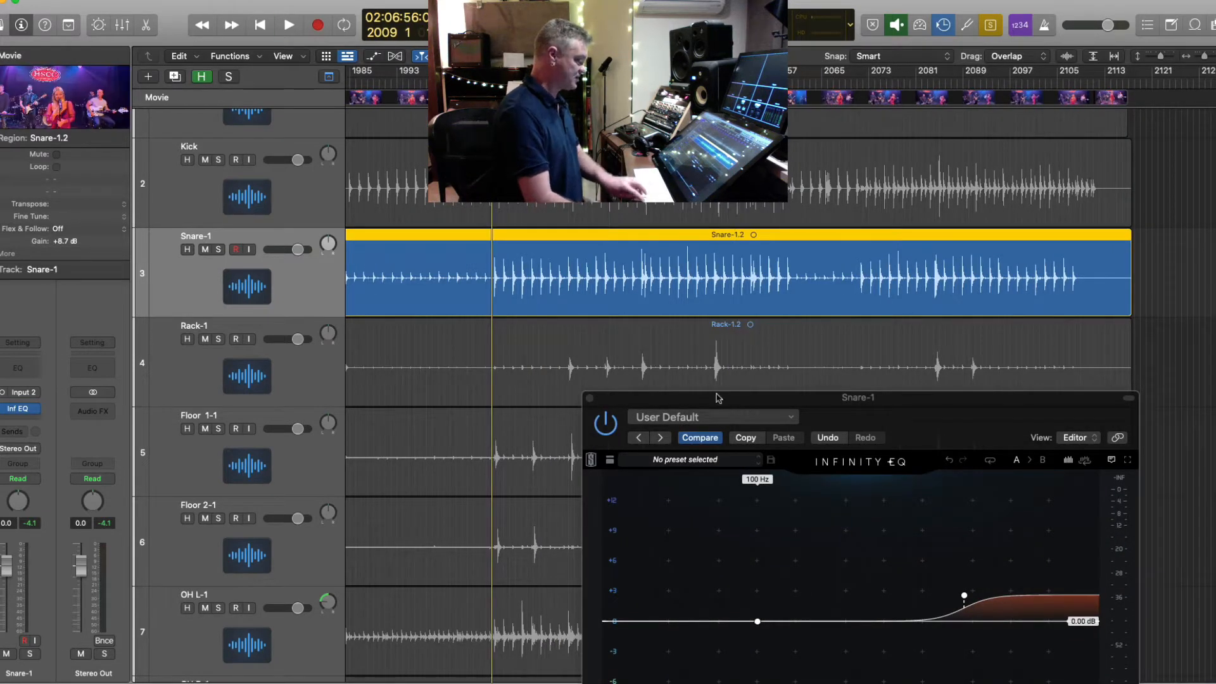
- Play the snare from bar 2009 with the Inf EQ window in view and examine its frequency spectrum
key(super+Right)
key(super+Right)
key(super+Right)
key(space)
drag(766, 402, 478, 134)
key(super+Right)
key(super+Right)
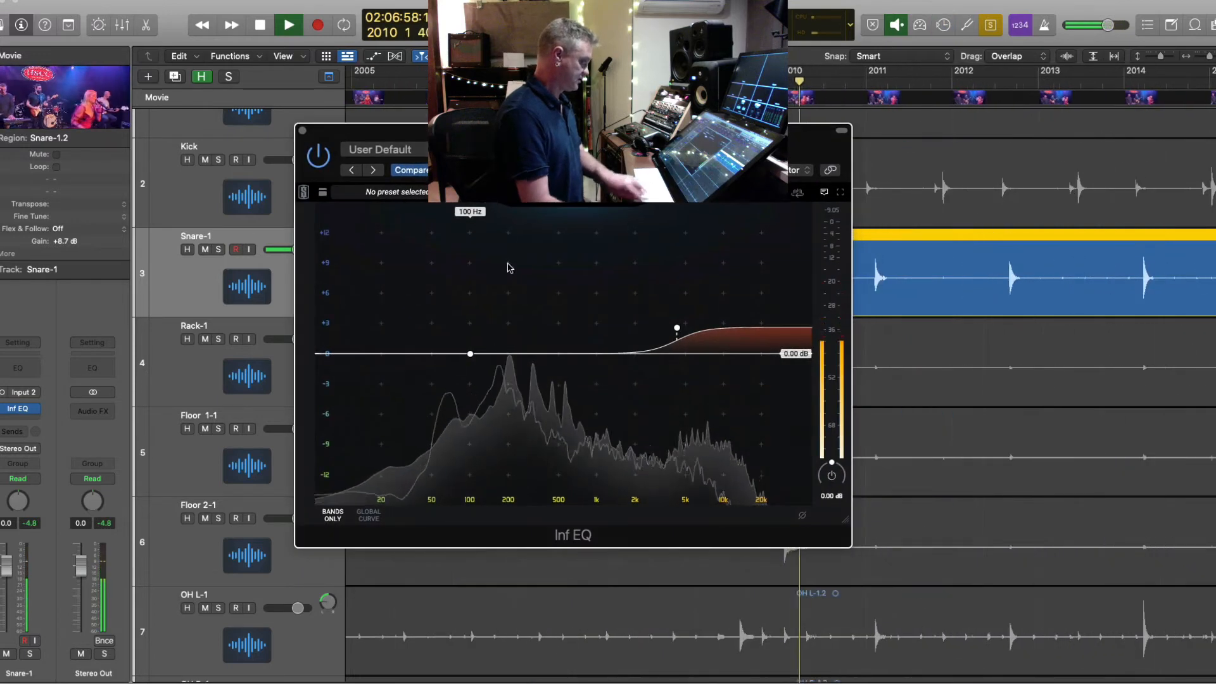
key(space)
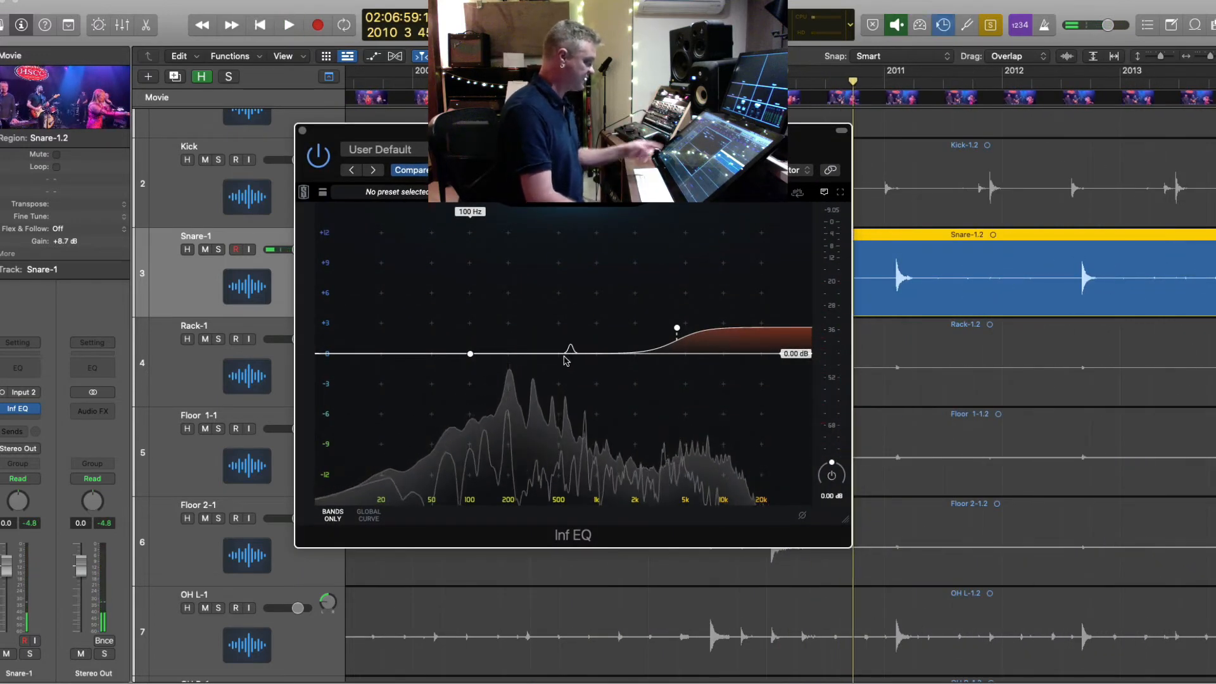
- Cut the snare about 3.2 dB at 574 Hz and sweep another band to 313 Hz, cutting it about 9.1 dB
click(567, 363)
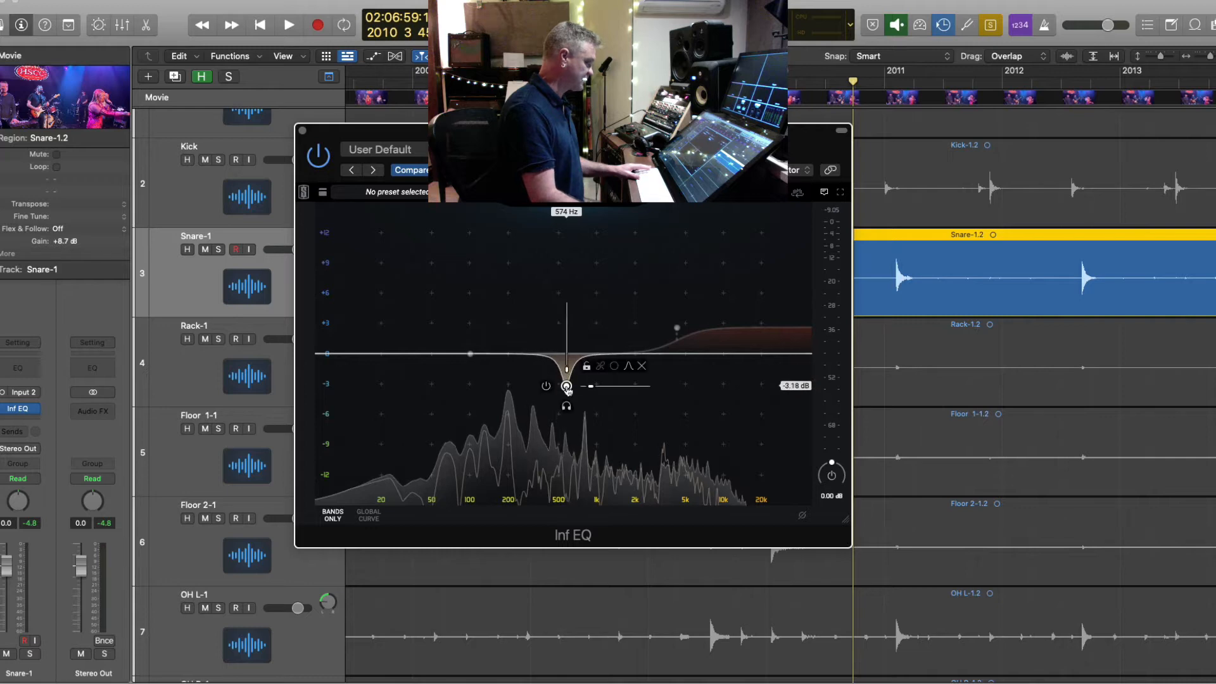
click(515, 348)
key(space)
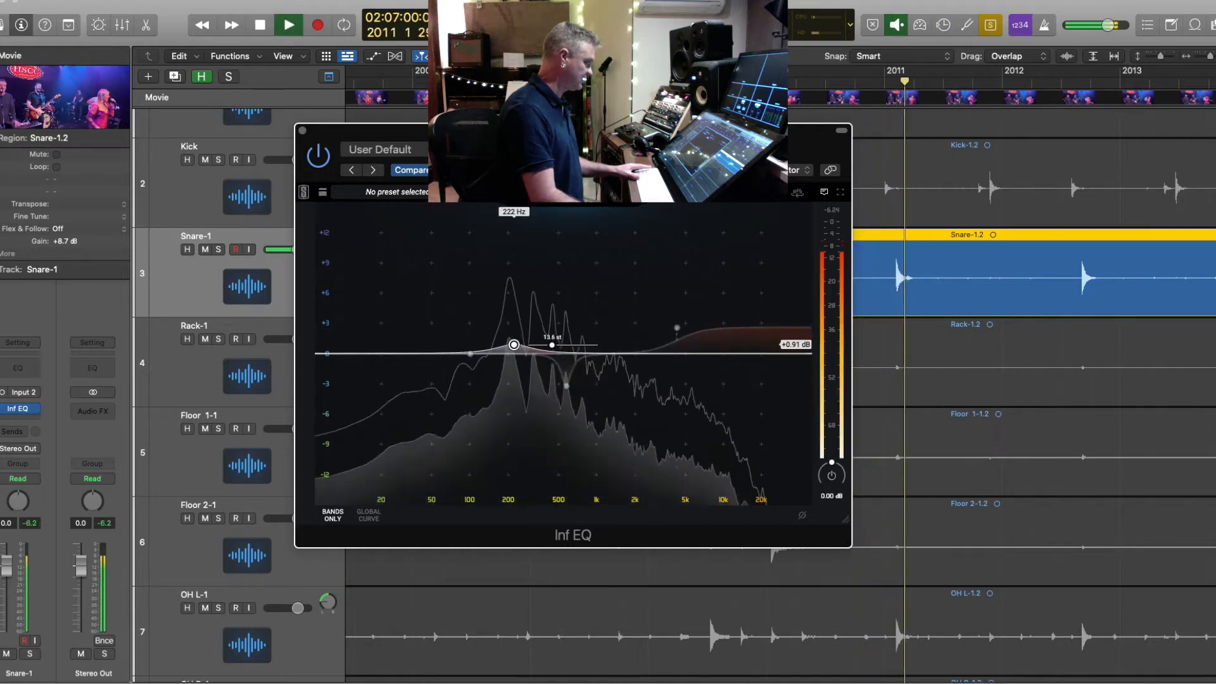
drag(515, 344, 533, 225)
drag(534, 285, 533, 399)
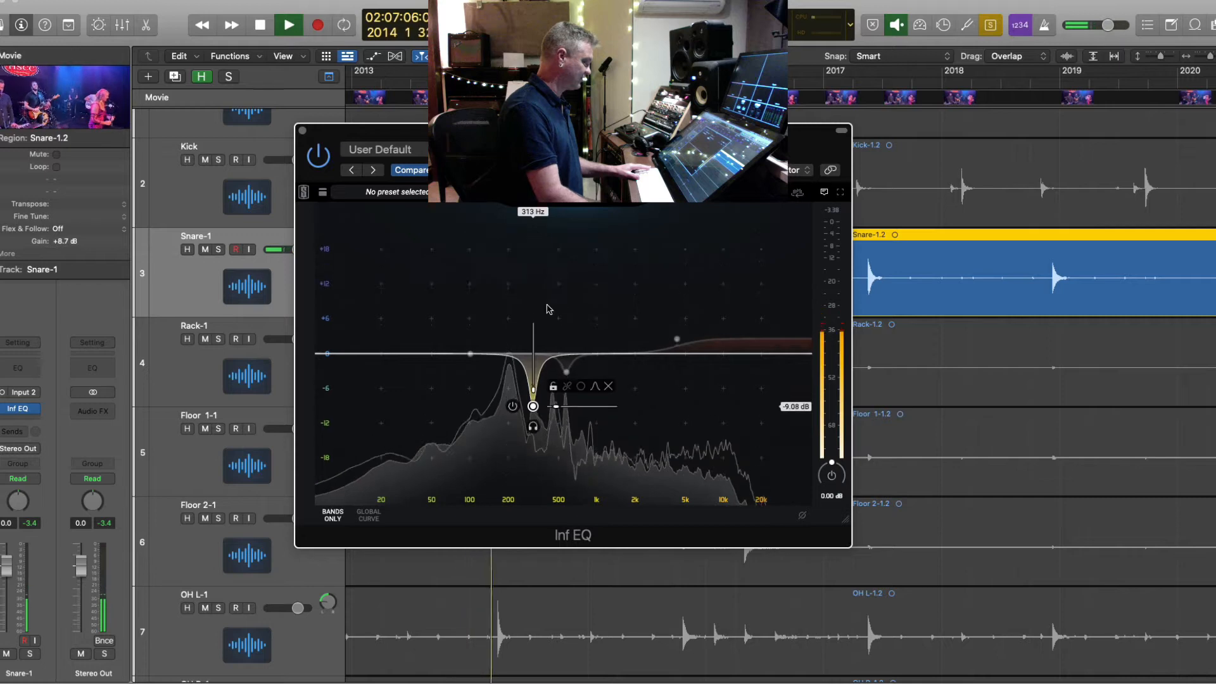
key(space)
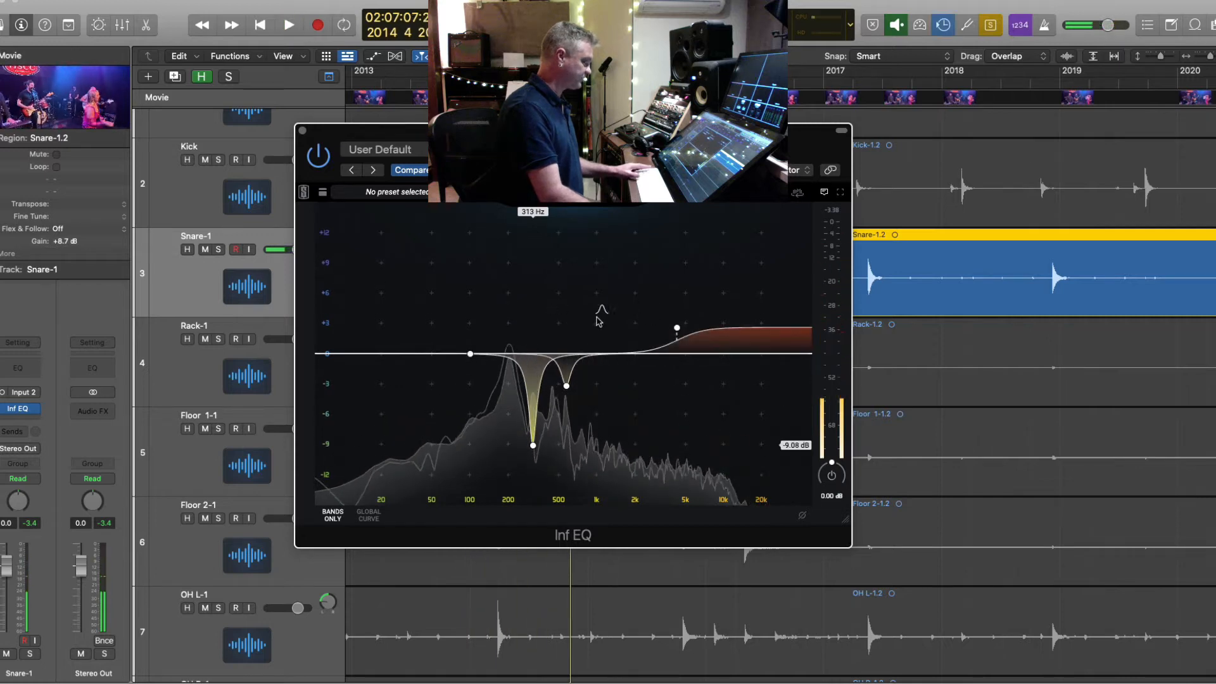
- Add a narrow EQ band at 1.26 kHz, sweep it down to about 453 Hz and turn it into a cut
click(611, 321)
scroll(610, 320, down, 5)
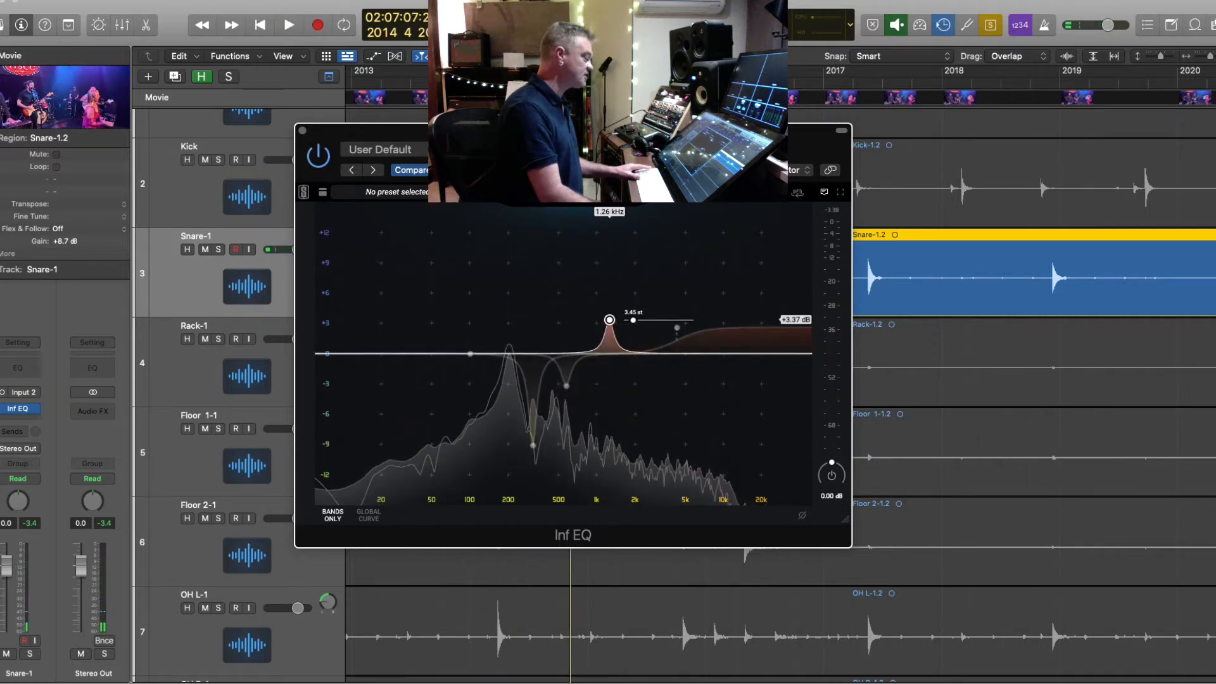
key(space)
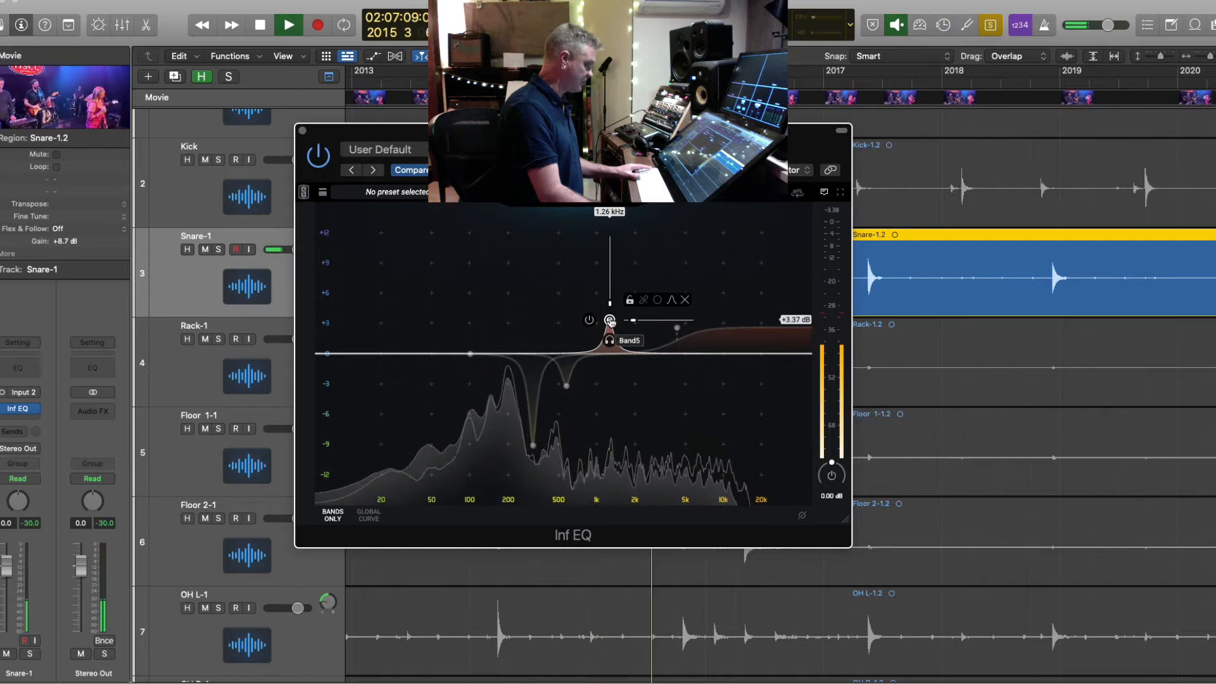
key(space)
drag(611, 321, 551, 294)
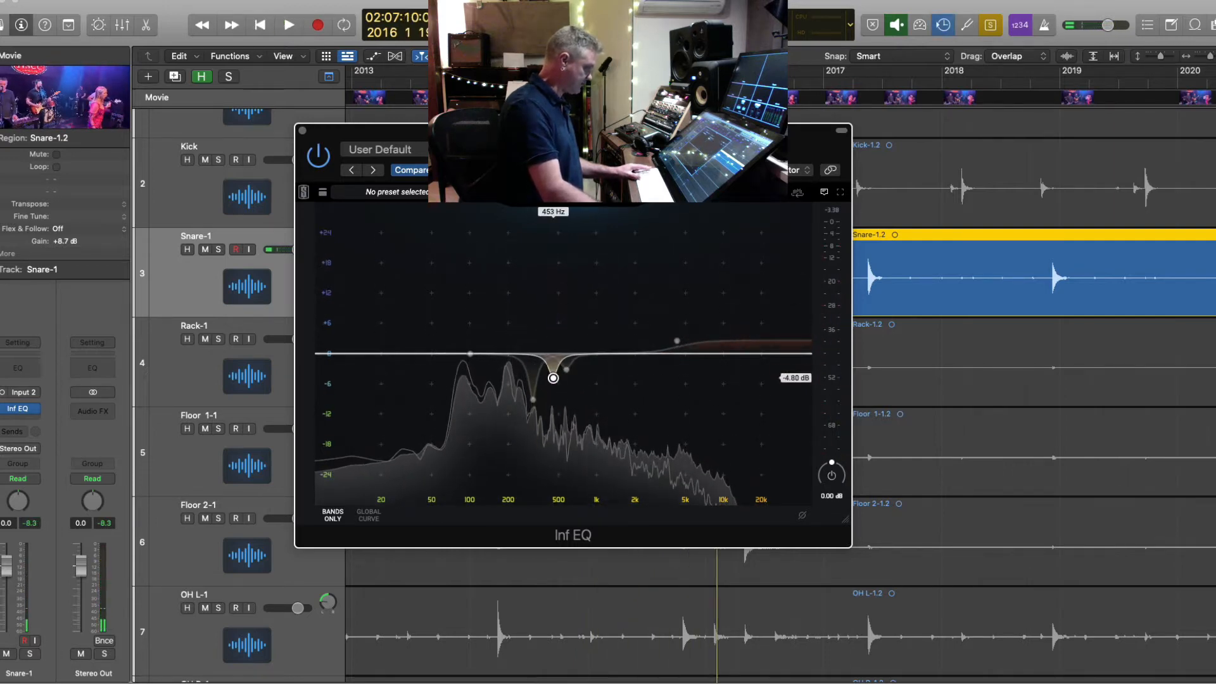
- Add a narrow 2.59 dB boost at 1.10 kHz and deepen the snare cuts at 574 Hz and 448 Hz, the latter to -7.59 dB
double_click(602, 328)
drag(657, 327, 636, 328)
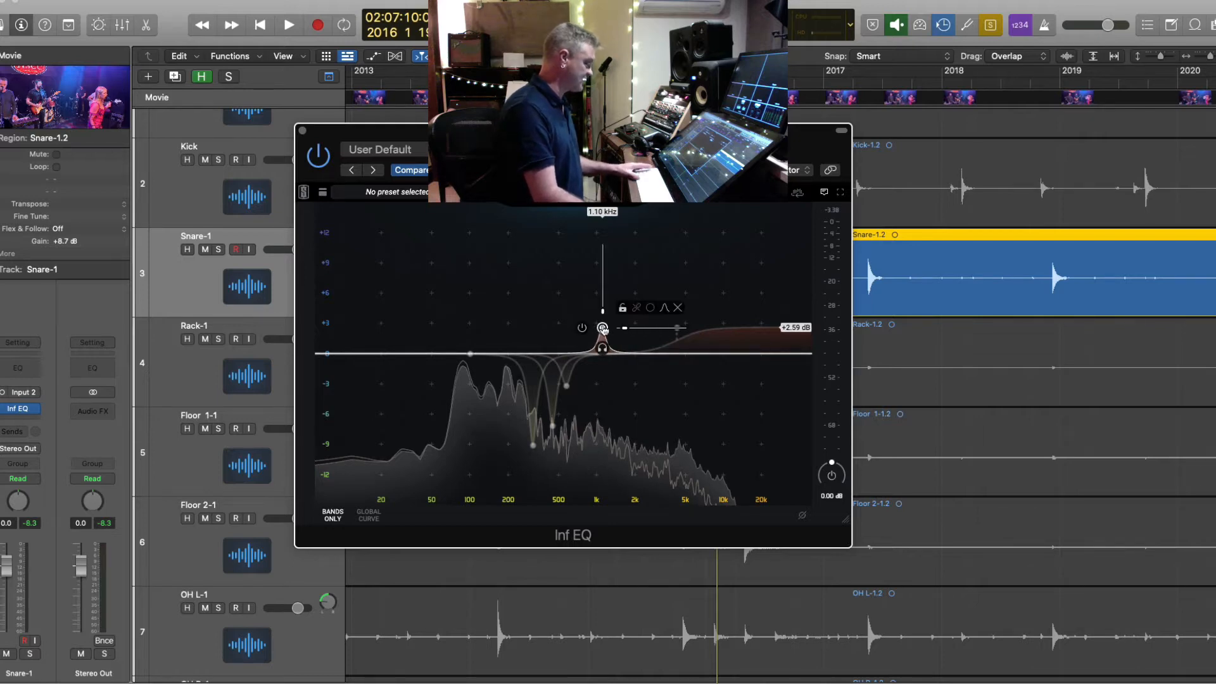
key(space)
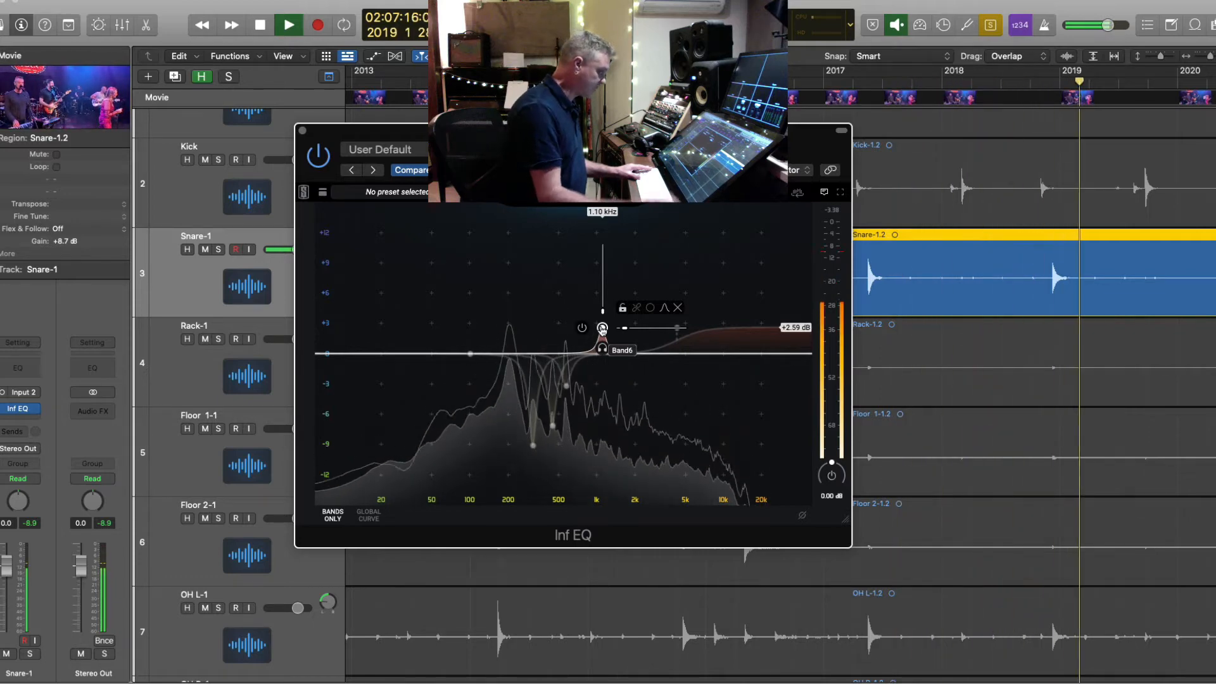
key(space)
drag(602, 329, 567, 400)
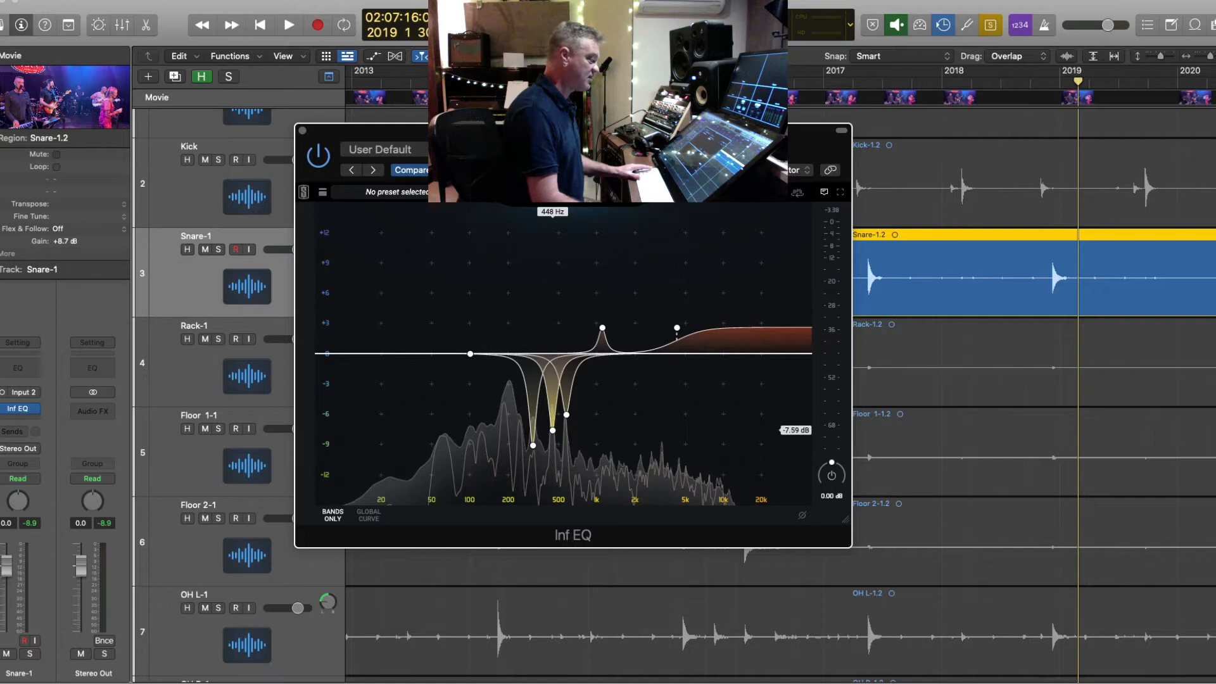
- Add an EQ band at 207 Hz while the snare plays, narrow it and cut it about 1.7 dB
key(space)
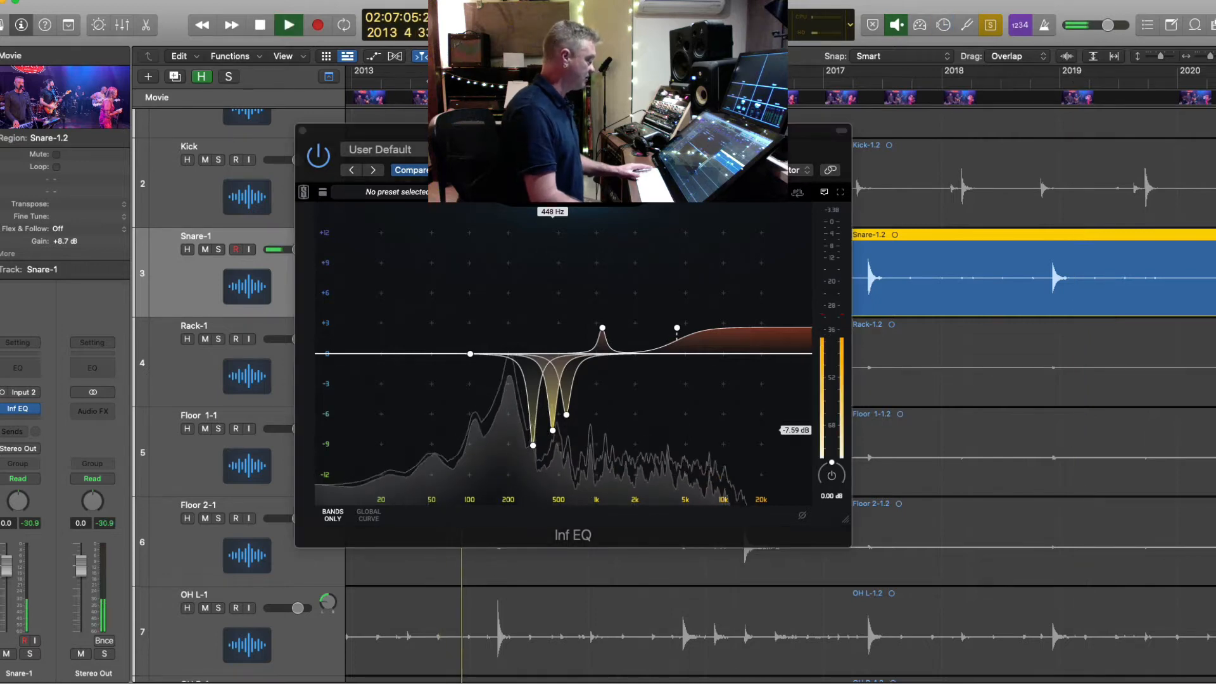
click(501, 352)
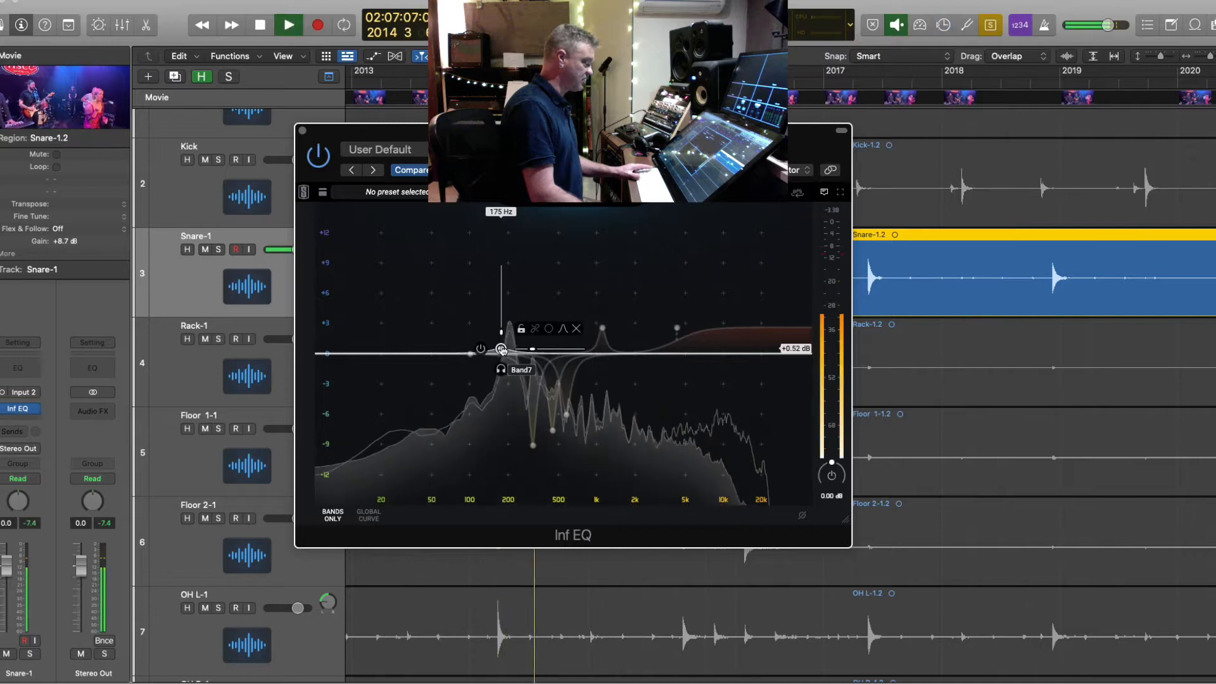
mouse_move(501, 349)
mouse_down()
mouse_move(507, 287)
mouse_move(510, 349)
mouse_up()
key(space)
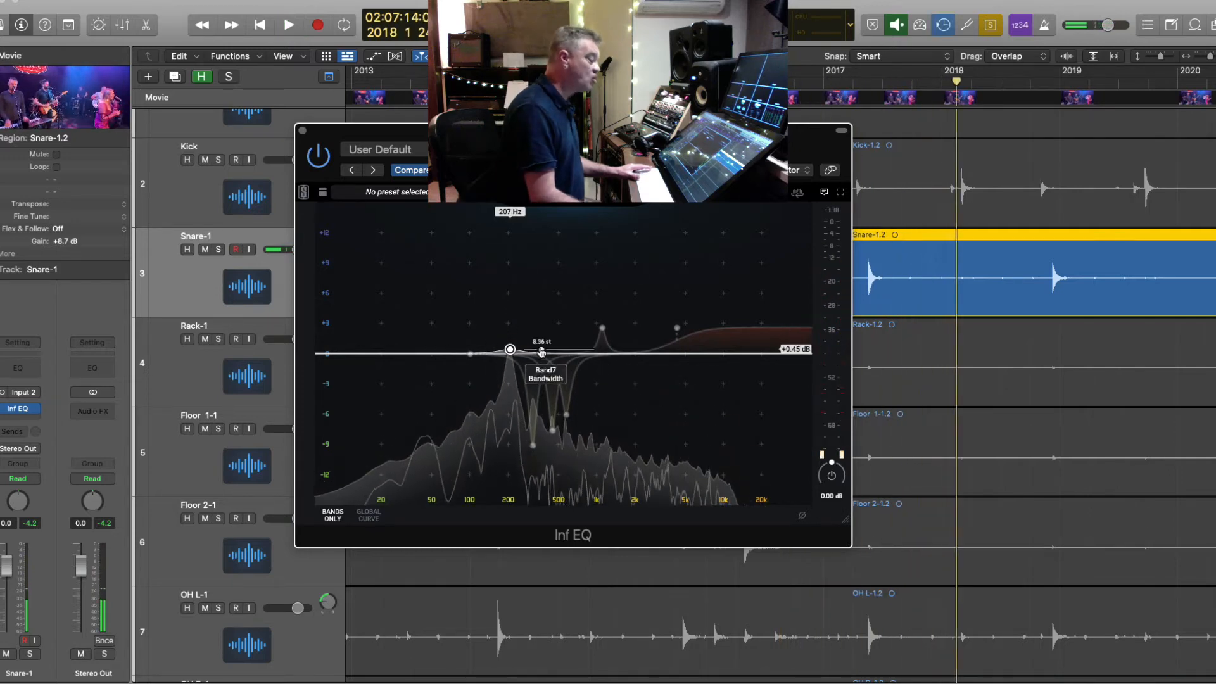
drag(510, 350, 510, 363)
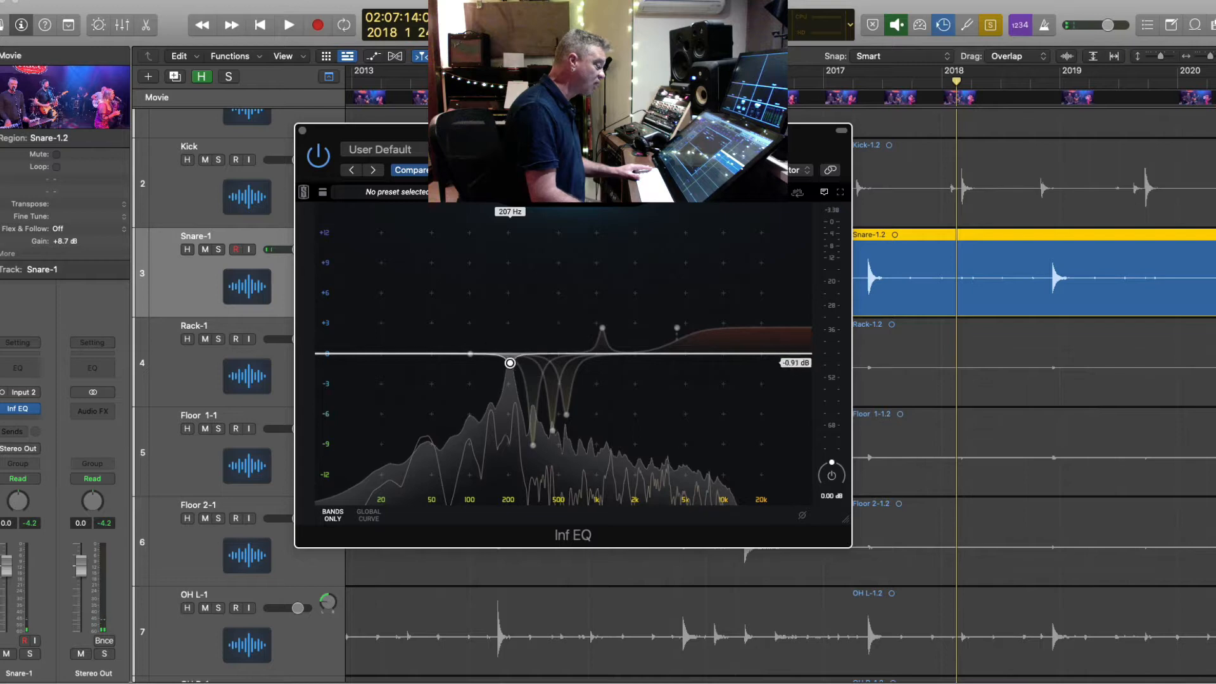
key(space)
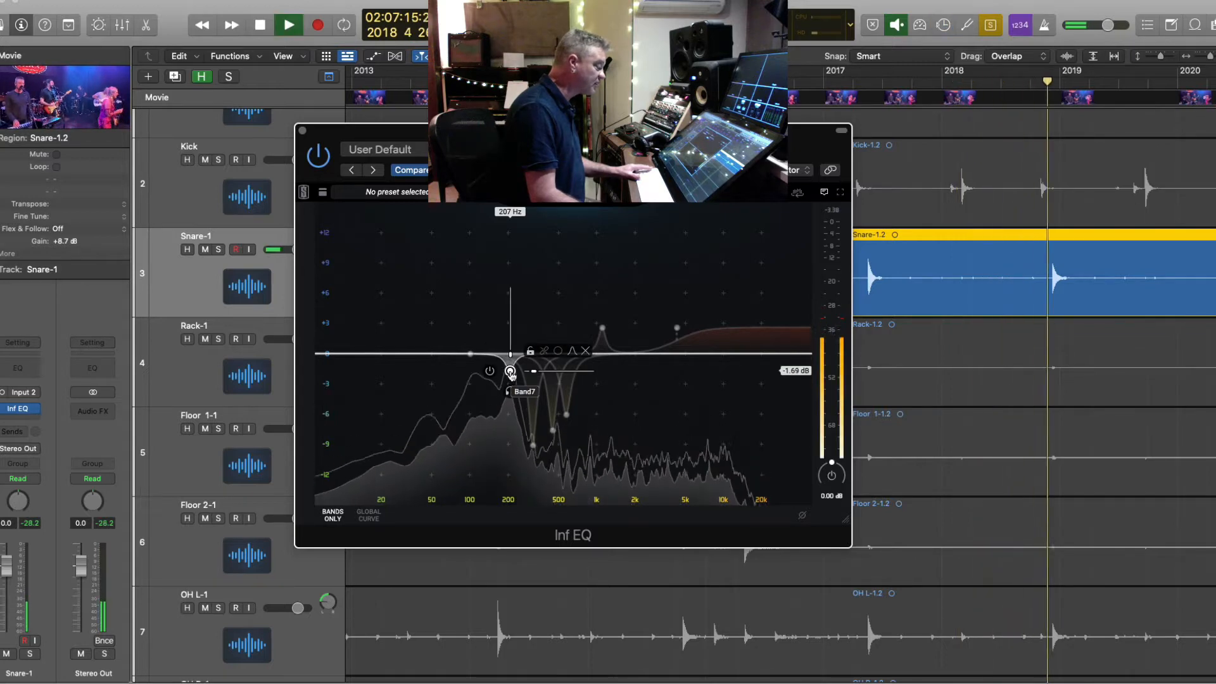
- Remove the snare EQ's 101 Hz band and add a low shelf at 105 Hz boosting 4.99 dB
drag(511, 372, 470, 329)
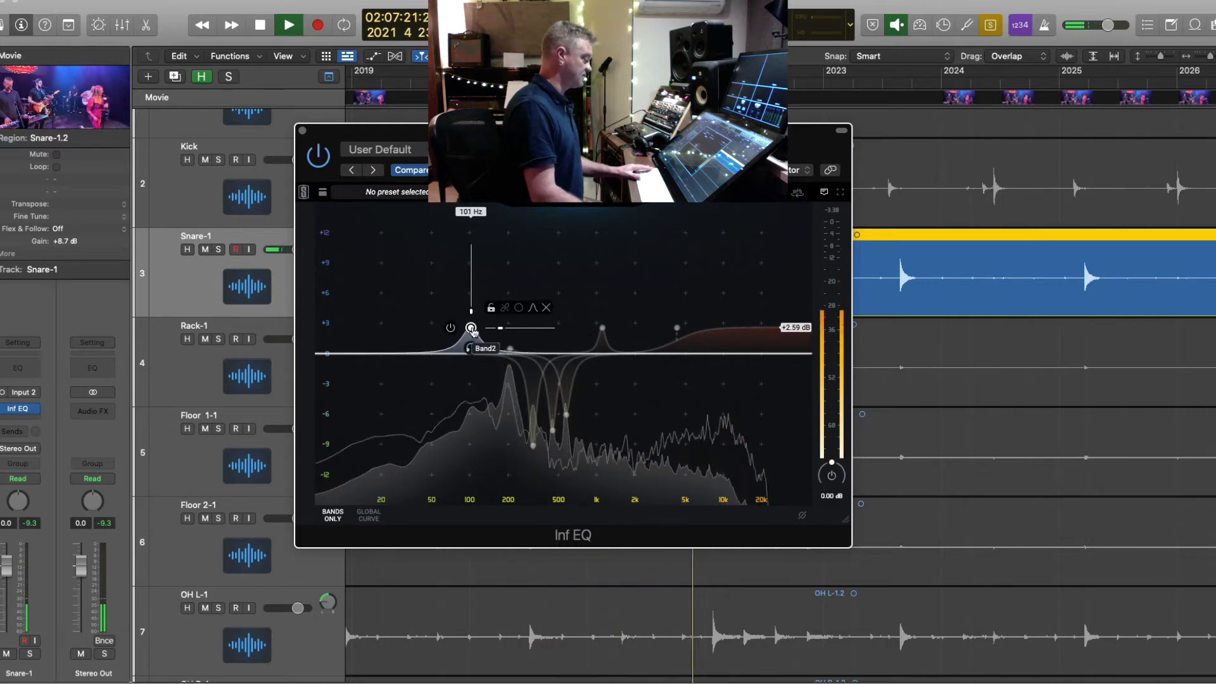
click(546, 308)
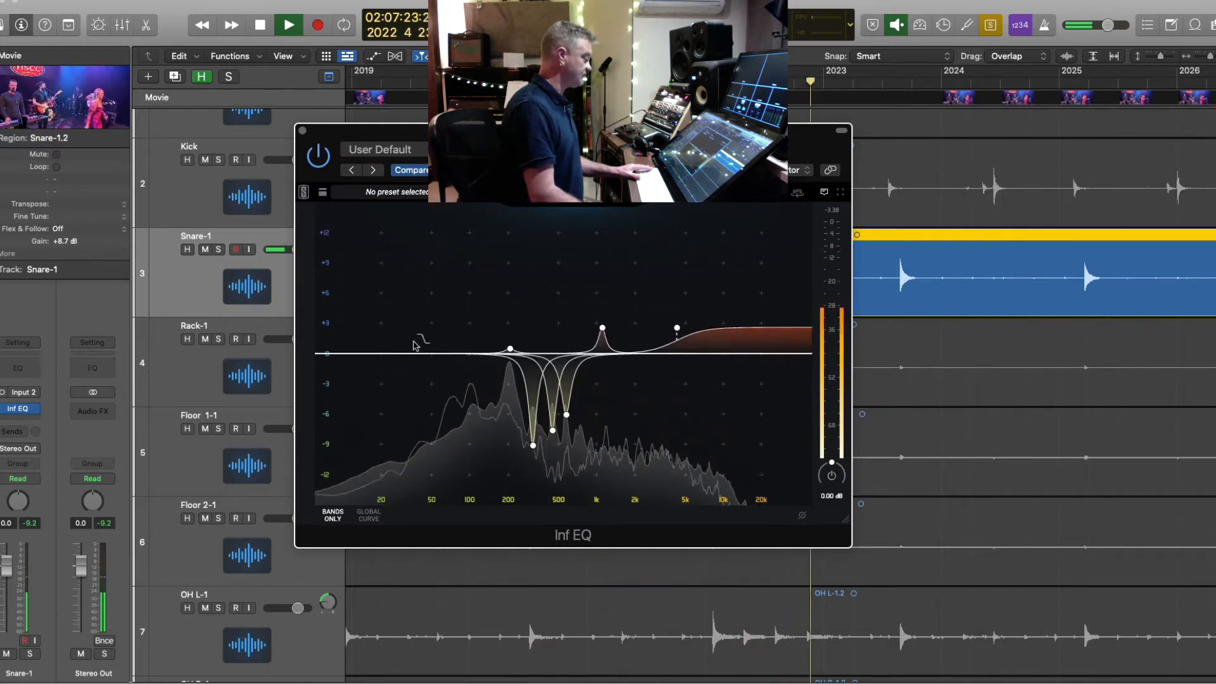
click(394, 344)
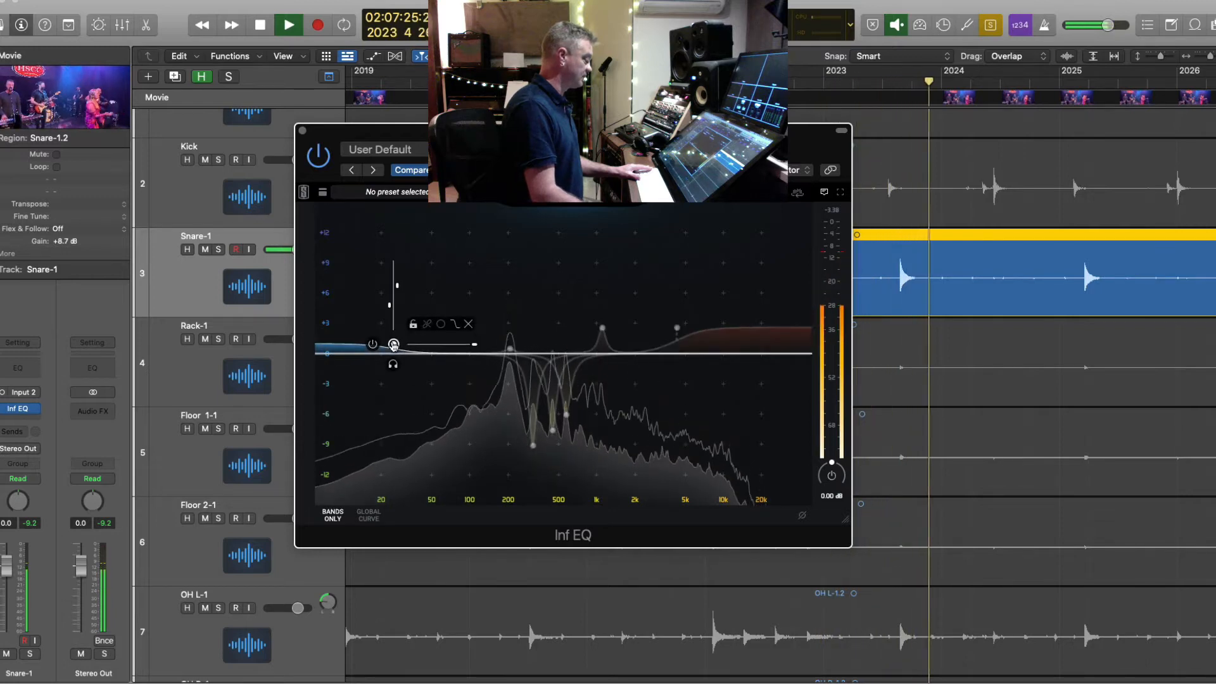
drag(393, 344, 472, 303)
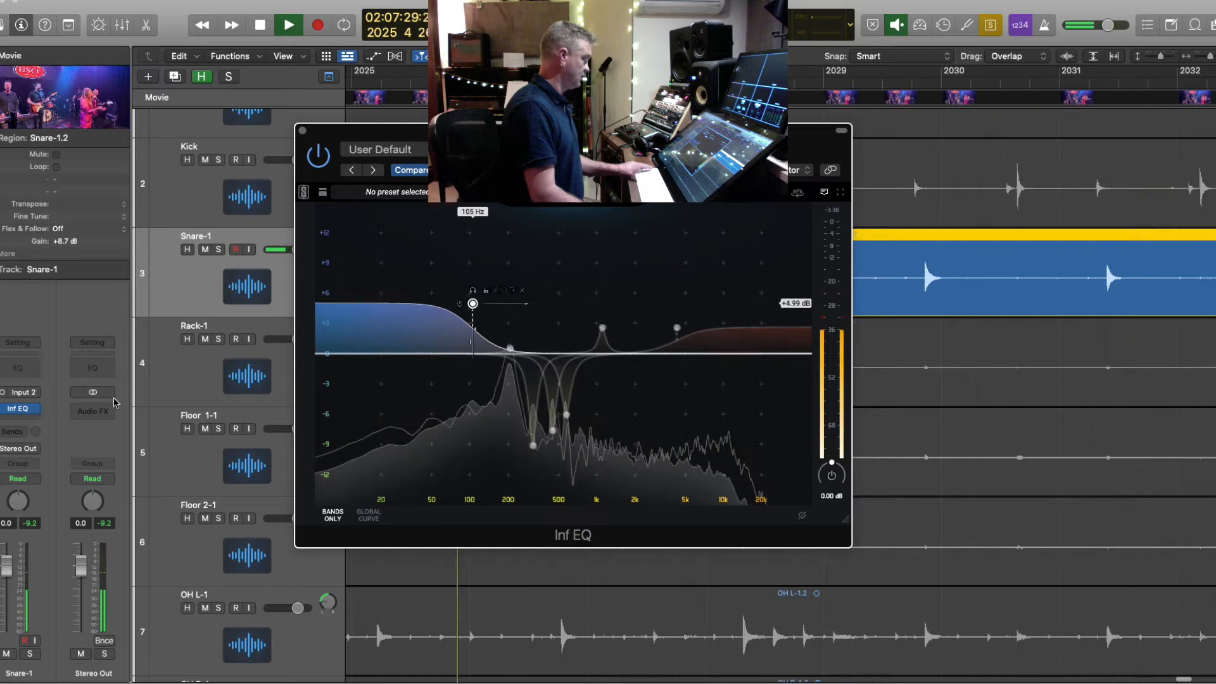
key(space)
- Insert a mono L3-LL Ultra limiter after the snare's EQ and lower its threshold slightly while the snare plays
click(35, 408)
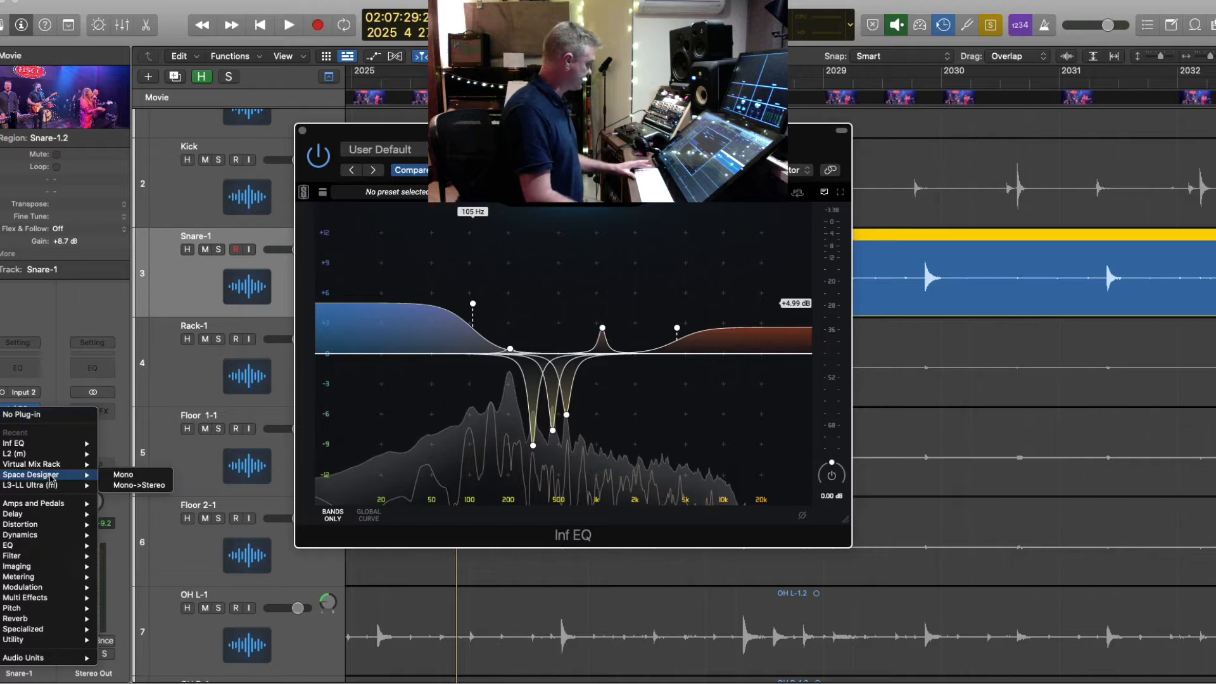
mouse_move(62, 577)
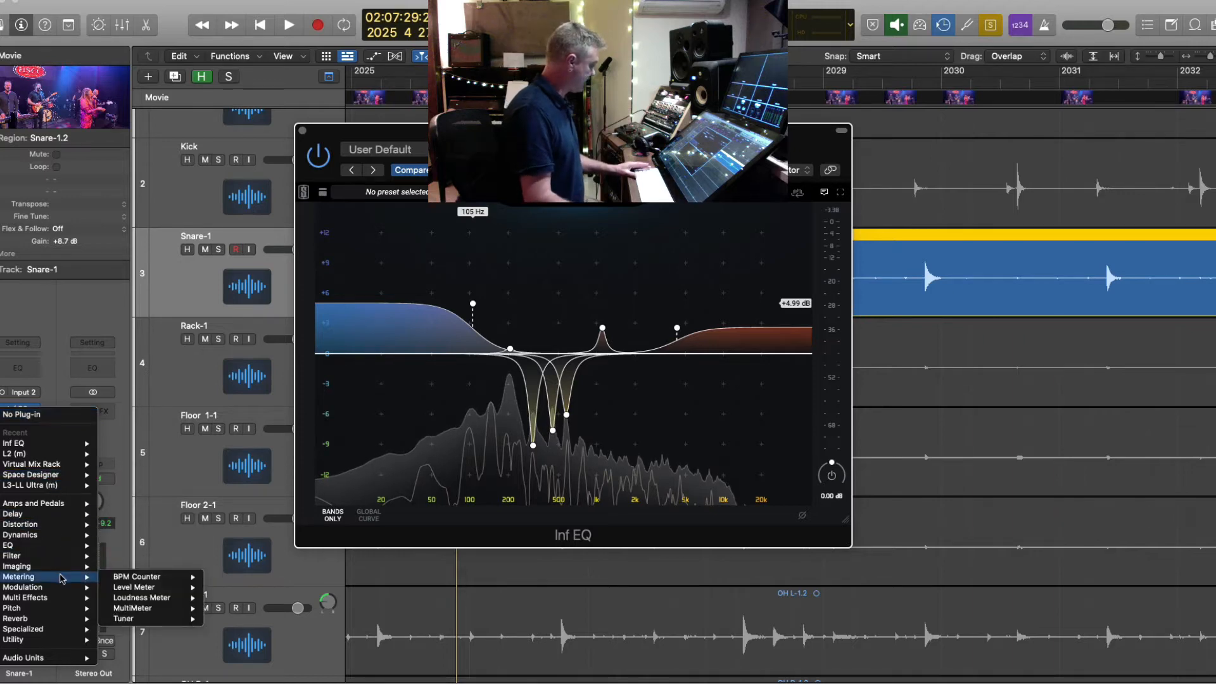
mouse_move(60, 488)
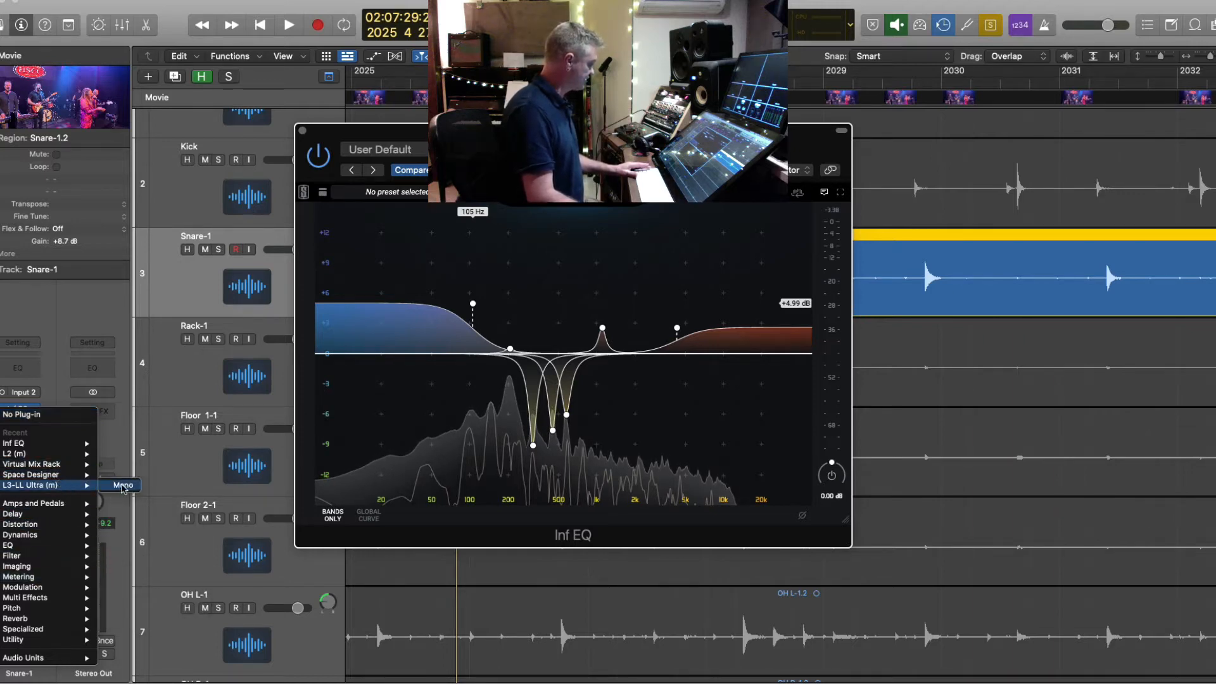
click(123, 486)
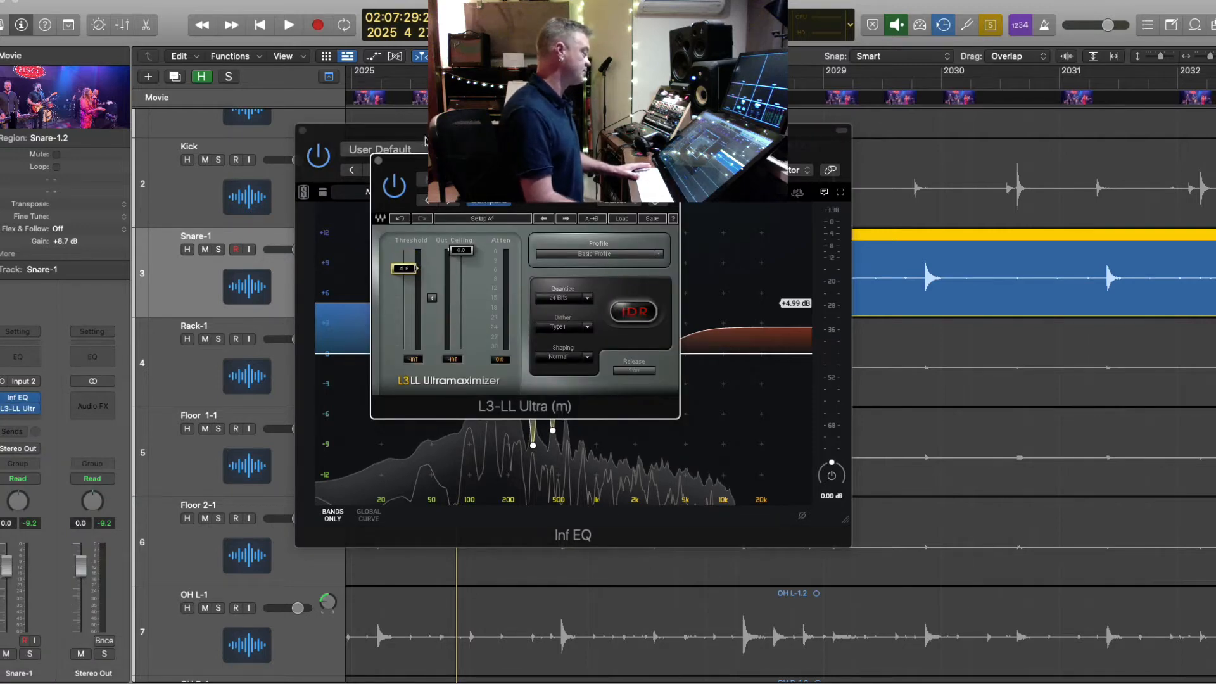
double_click(871, 85)
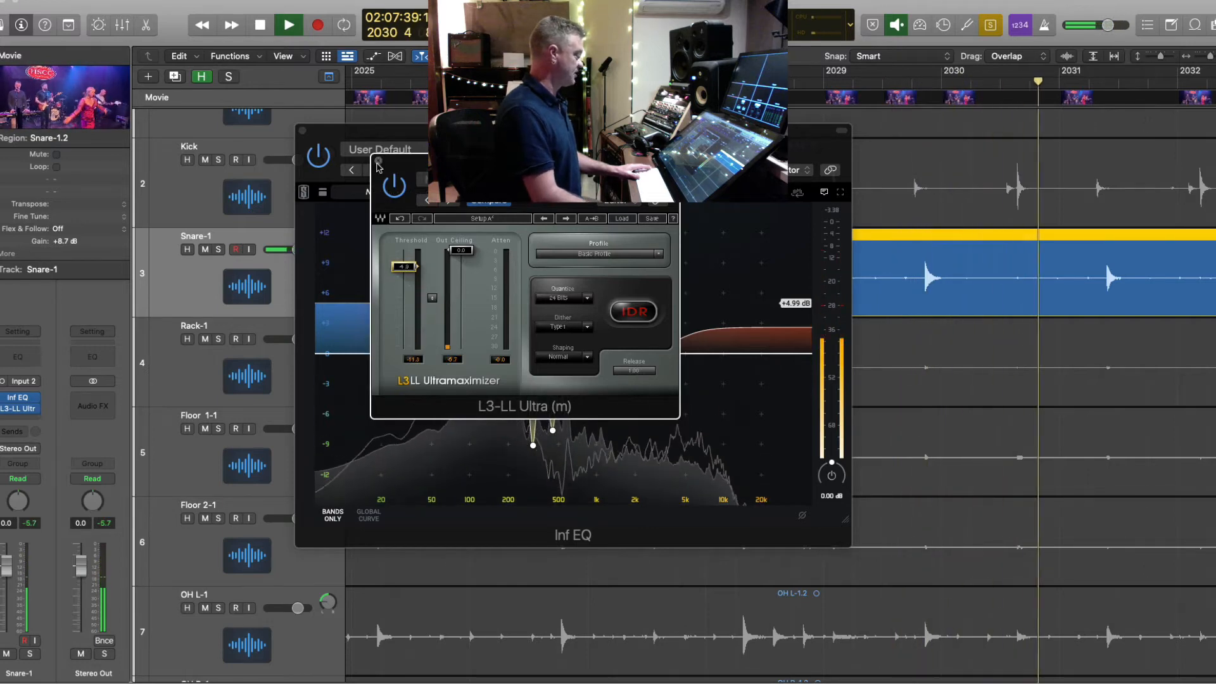
click(378, 160)
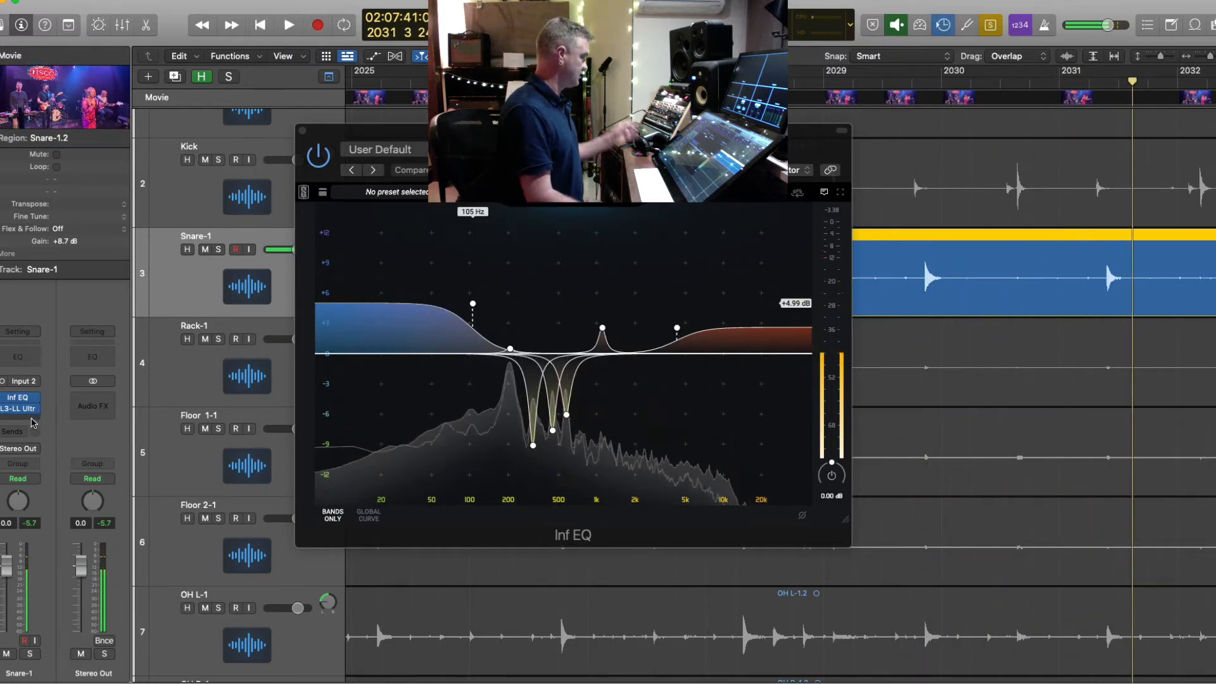
key(space)
- Insert a second mono Inf EQ after the snare's limiter and close the first EQ's window
click(32, 409)
mouse_move(34, 456)
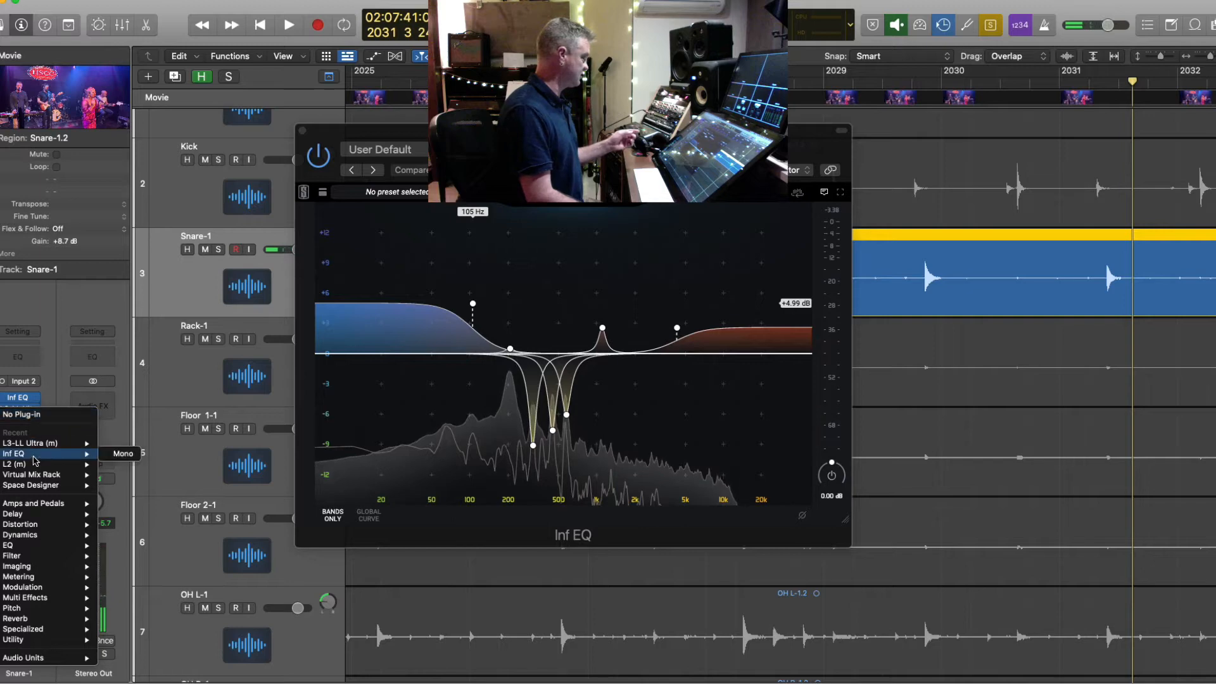
click(482, 304)
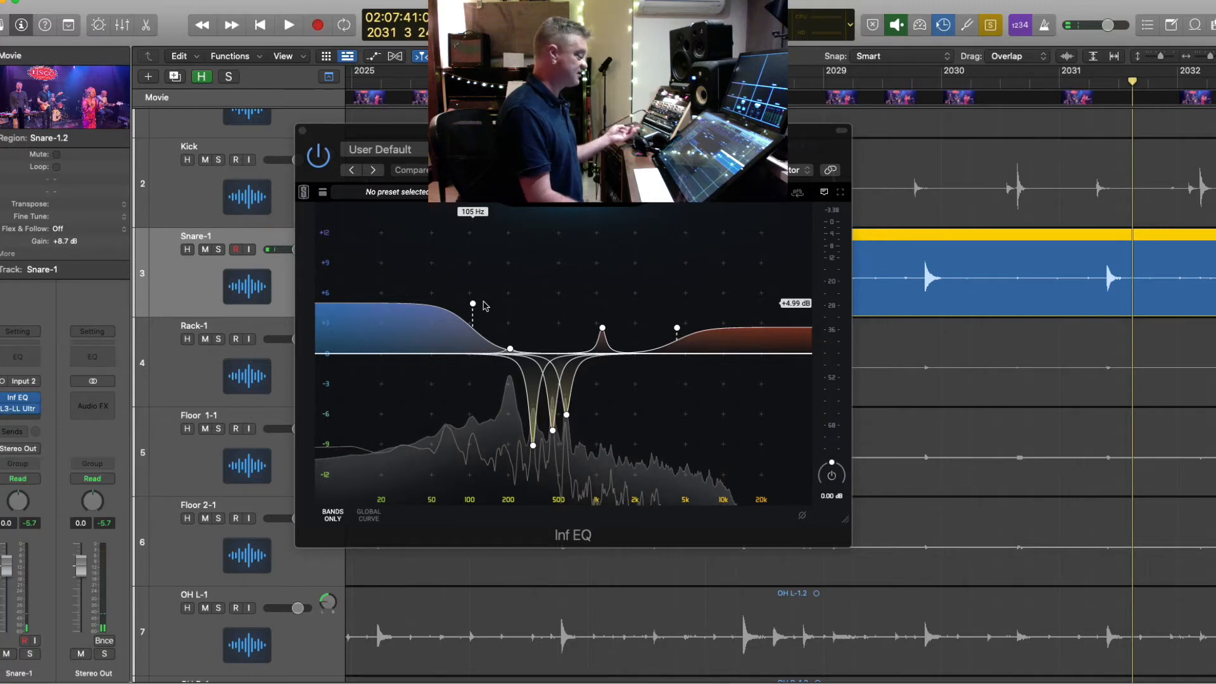
click(302, 133)
click(302, 133)
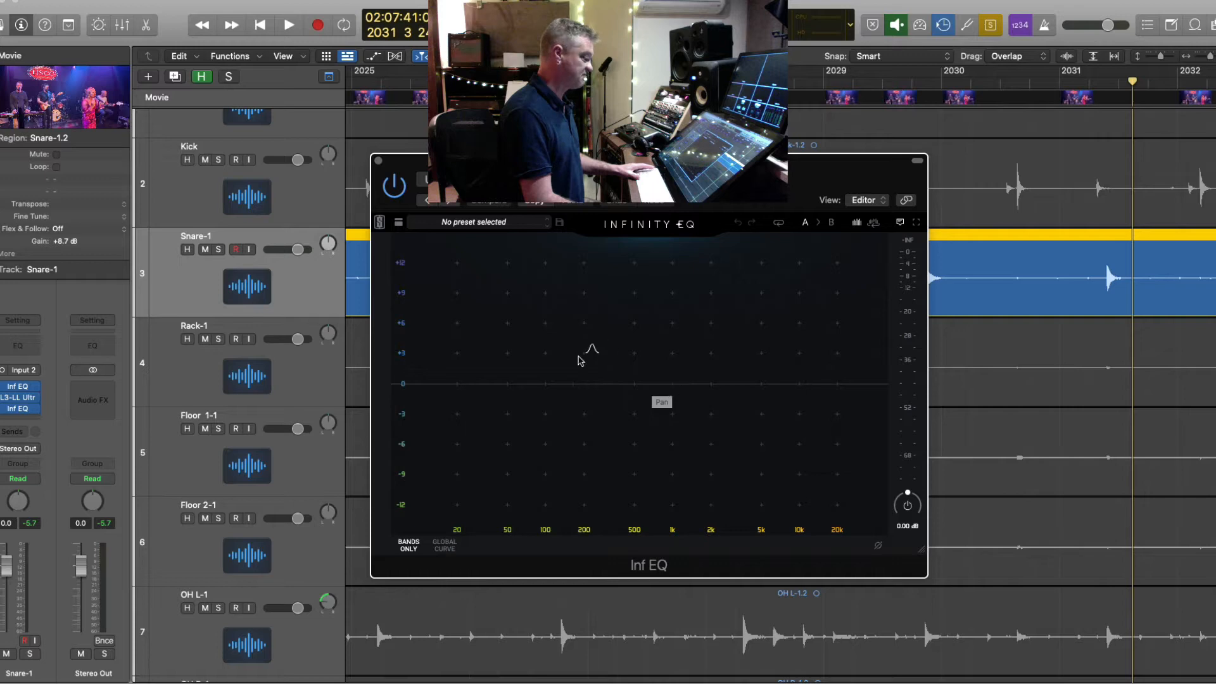
- In the snare's second EQ, cut 2.92 dB at 475 Hz and add a 2.14 dB high shelf at 1.37 kHz while the snare plays
click(400, 76)
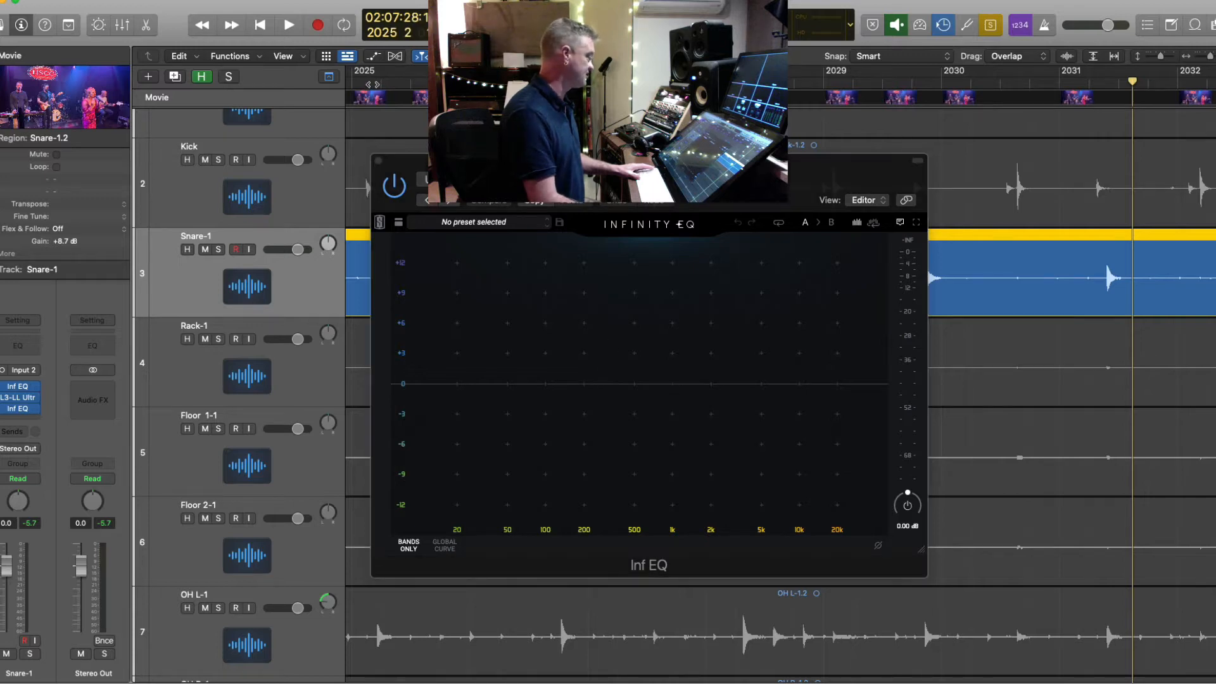
key(space)
drag(627, 382, 631, 413)
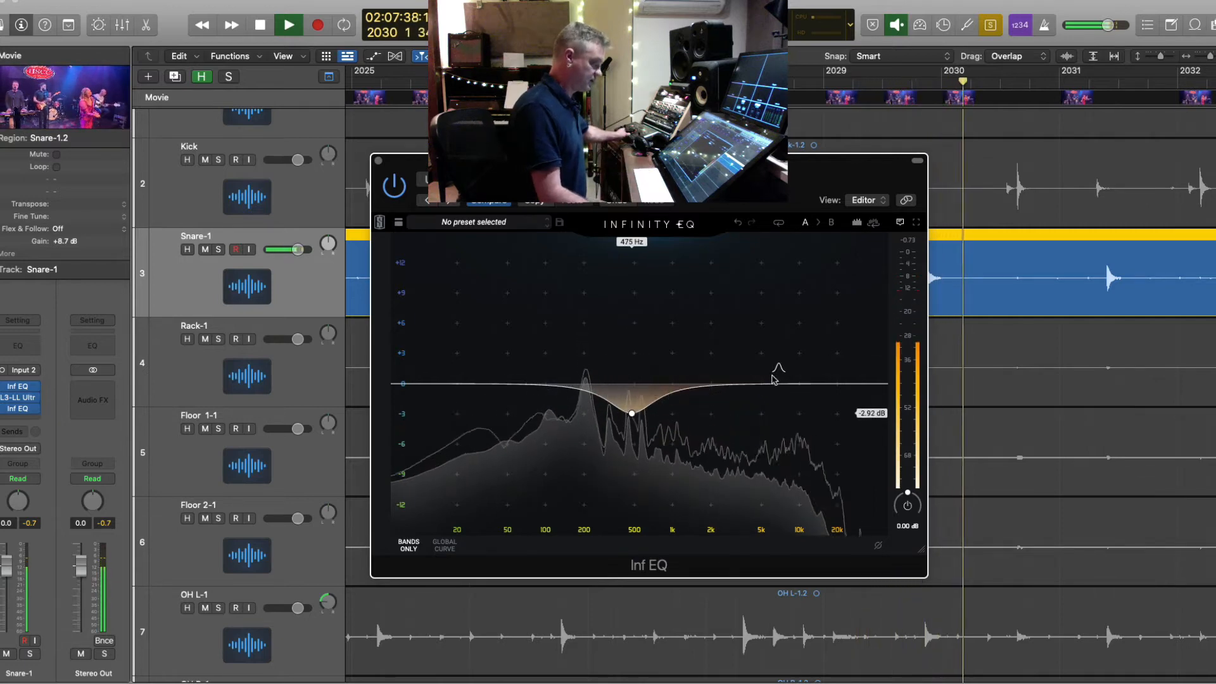
click(808, 367)
drag(808, 366, 691, 363)
key(space)
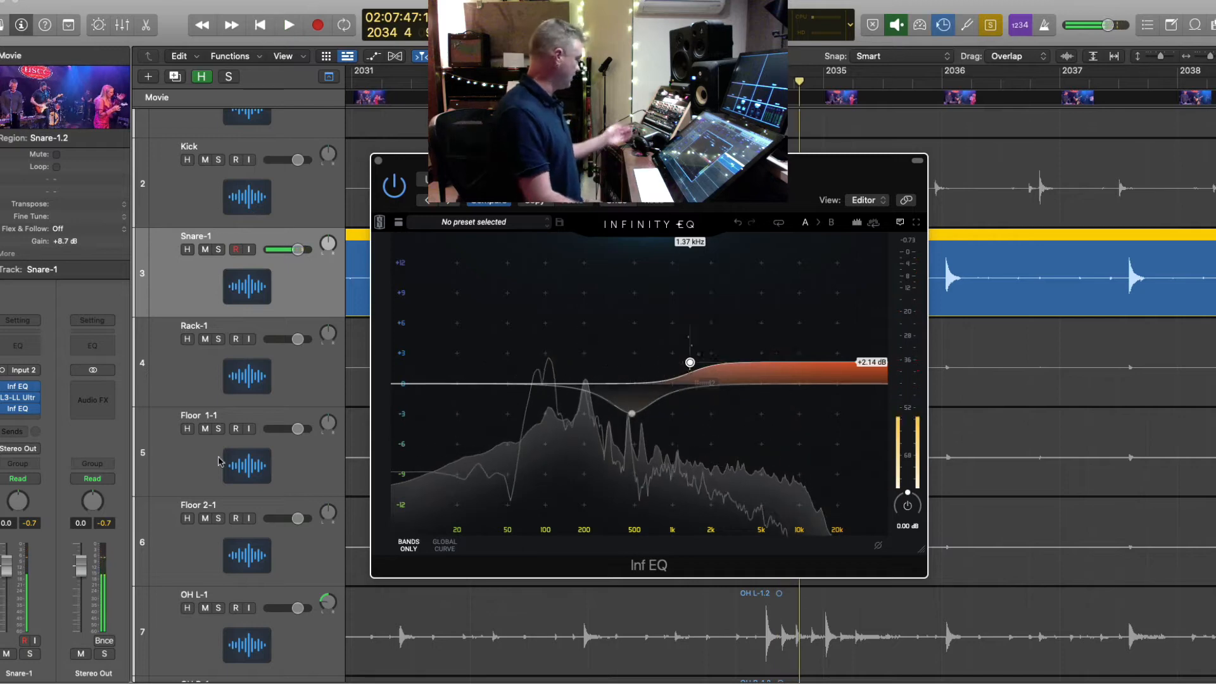
click(379, 163)
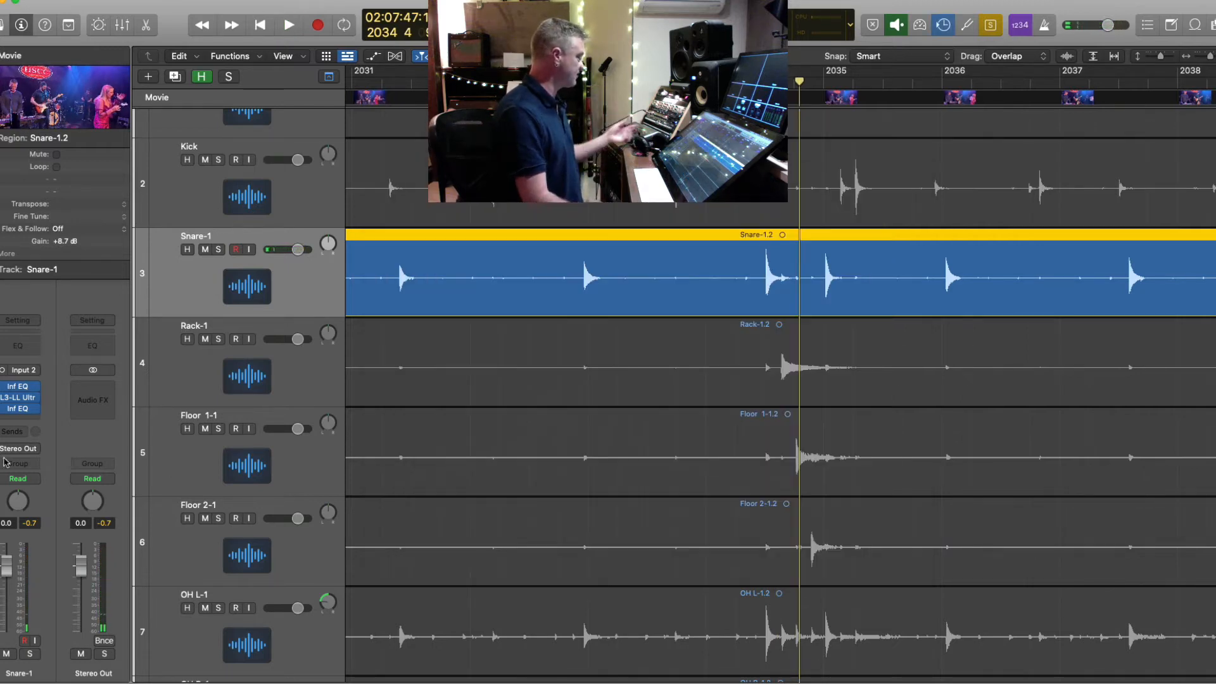
- Add a send to Bus 1 on the snare channel
click(34, 423)
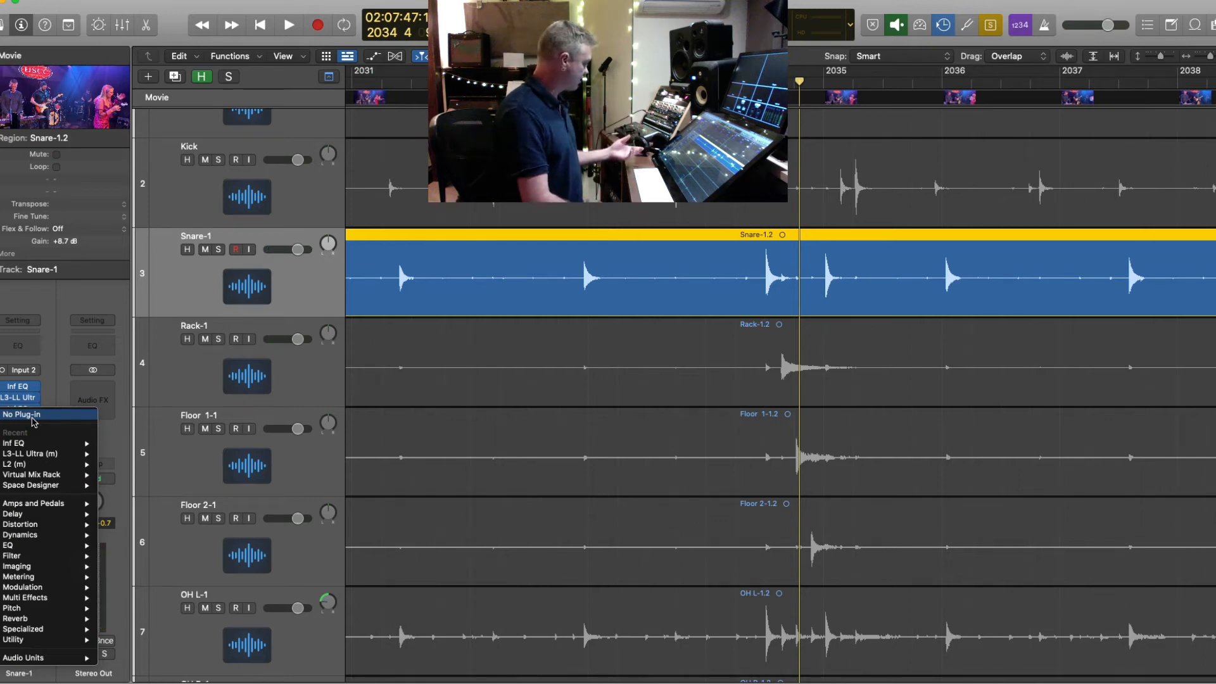
click(19, 443)
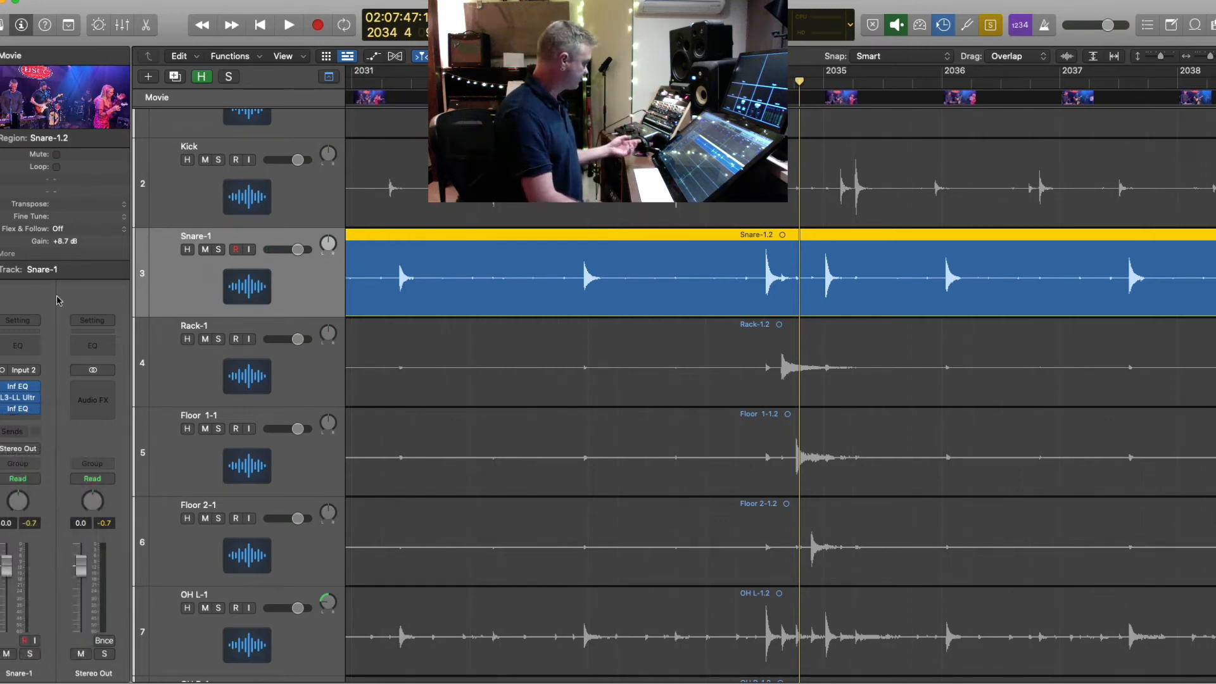
click(19, 435)
mouse_move(38, 448)
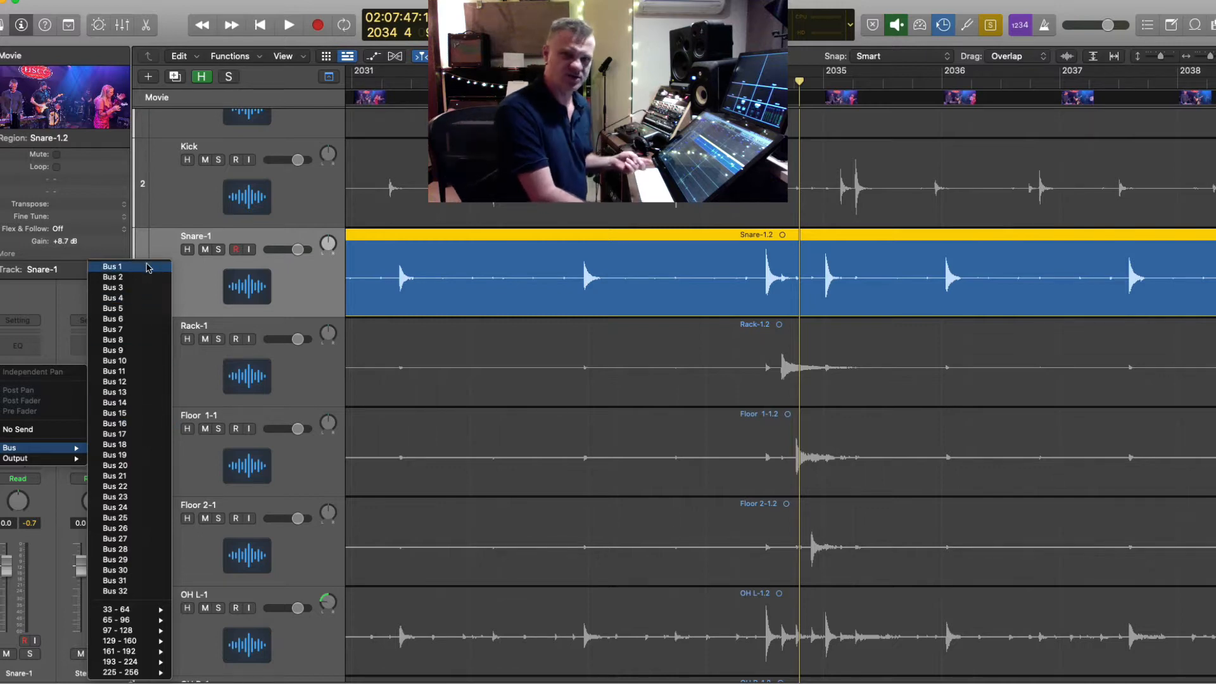
click(148, 267)
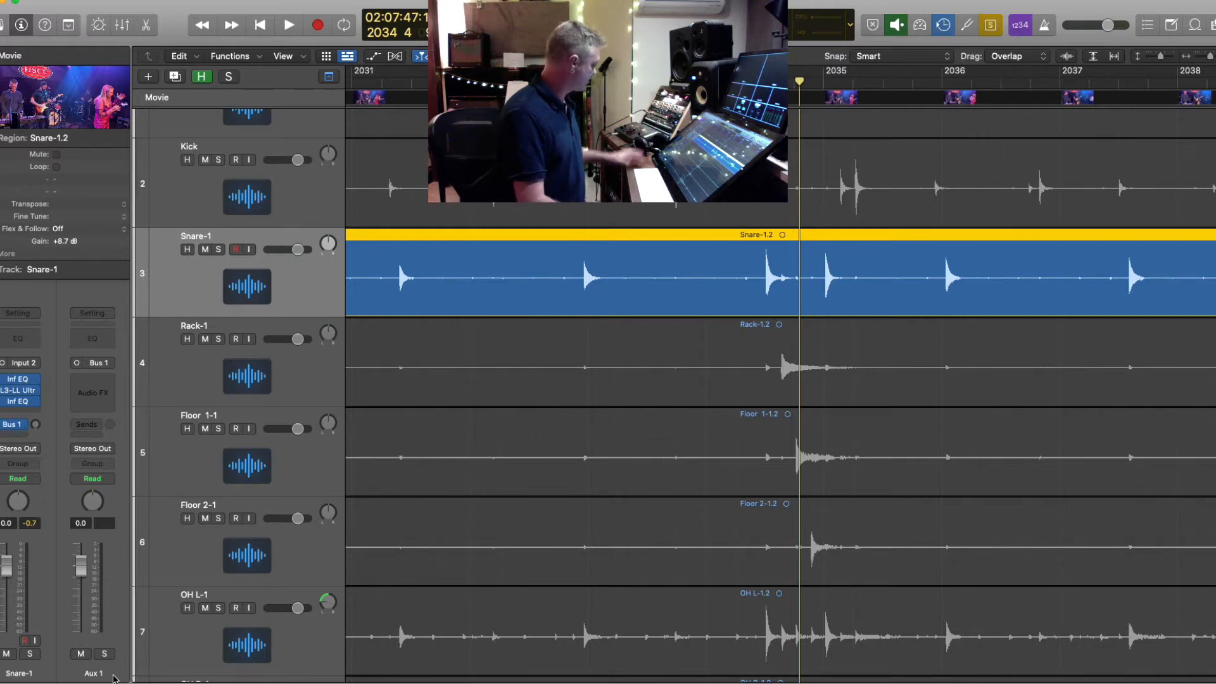
- Rename the Bus 1 aux channel as Snare Verb and set the snare's send level to about -16.2 dB
double_click(95, 673)
text(S)
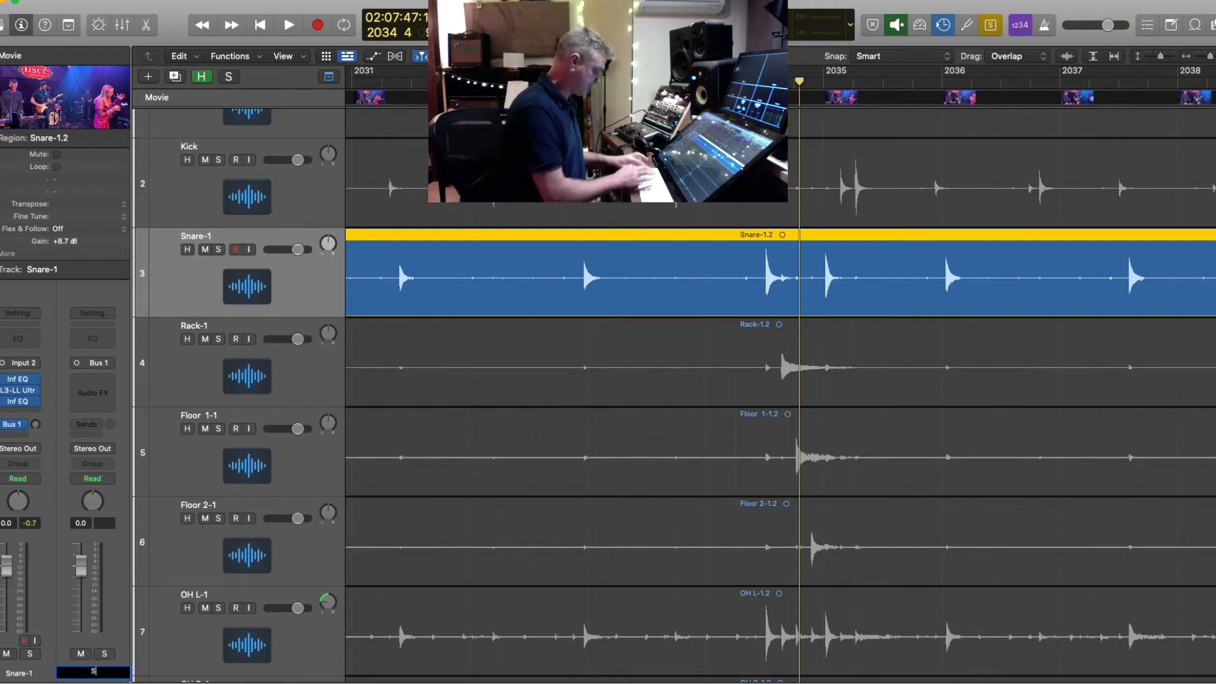
text(nare Ver)
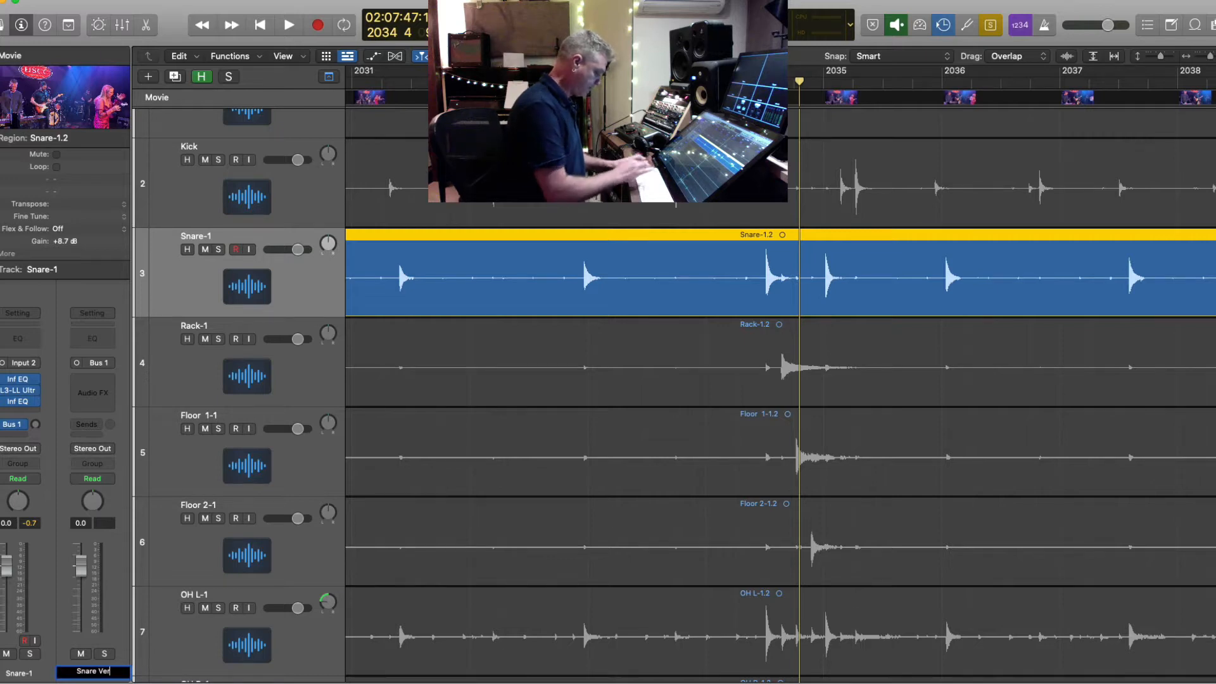
text(b)
key(Return)
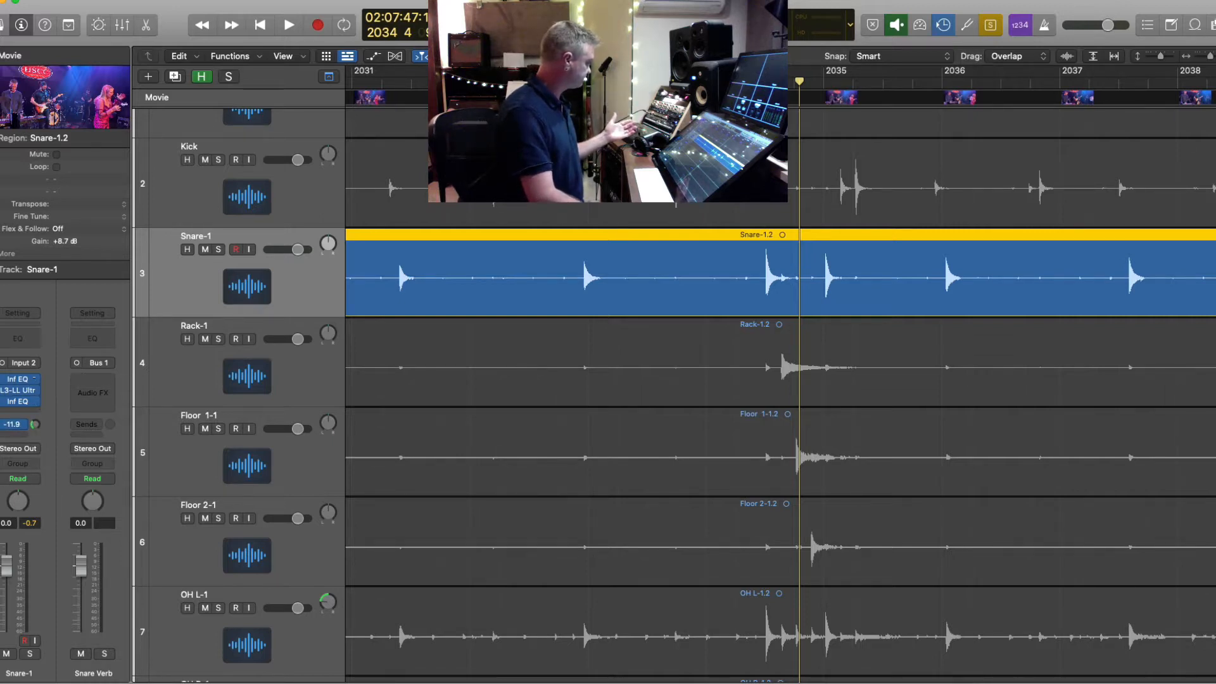
drag(34, 380, 32, 390)
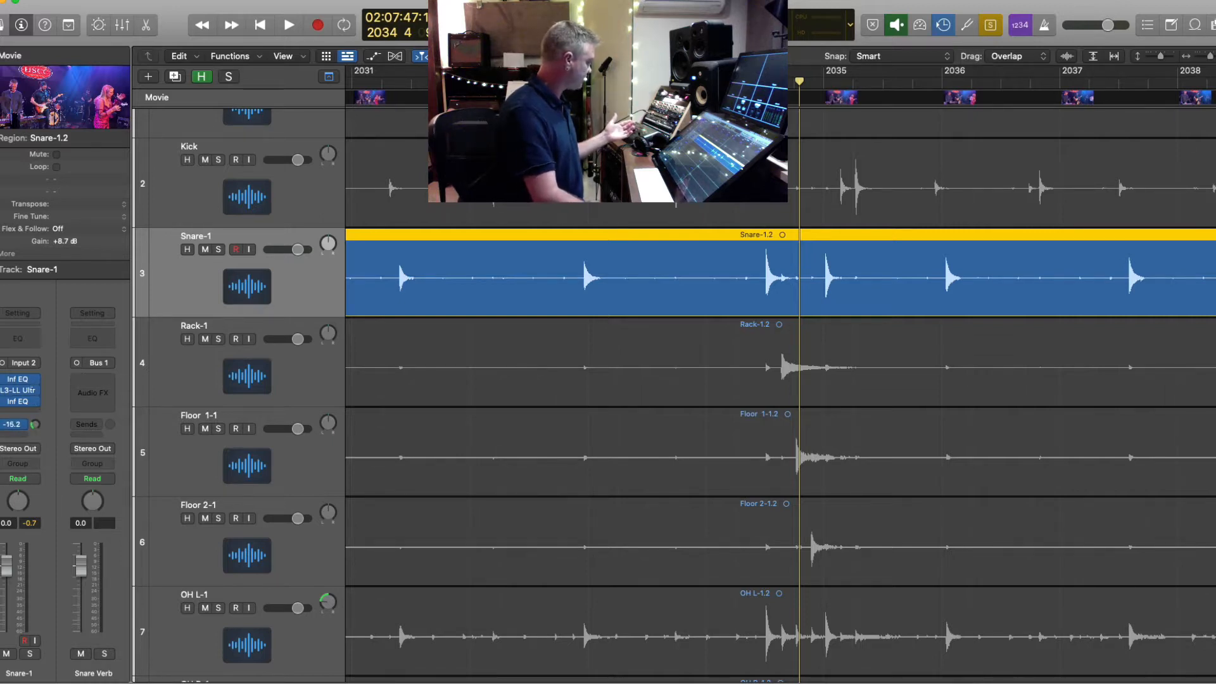
click(110, 384)
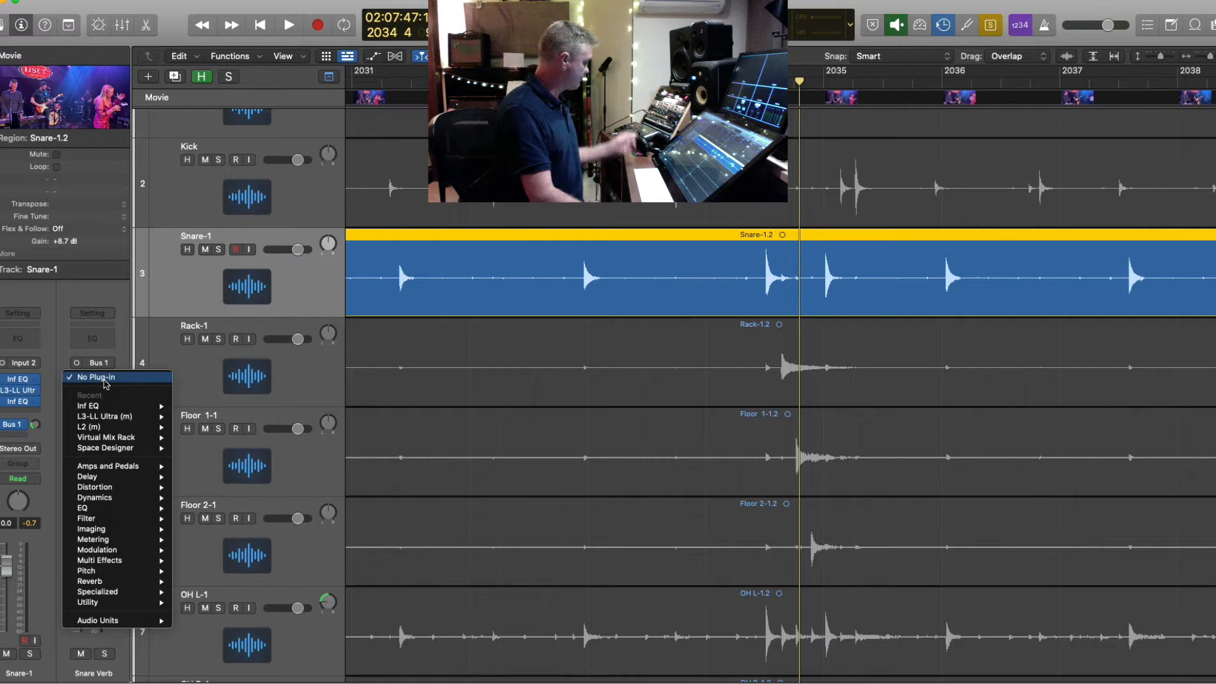
mouse_move(138, 451)
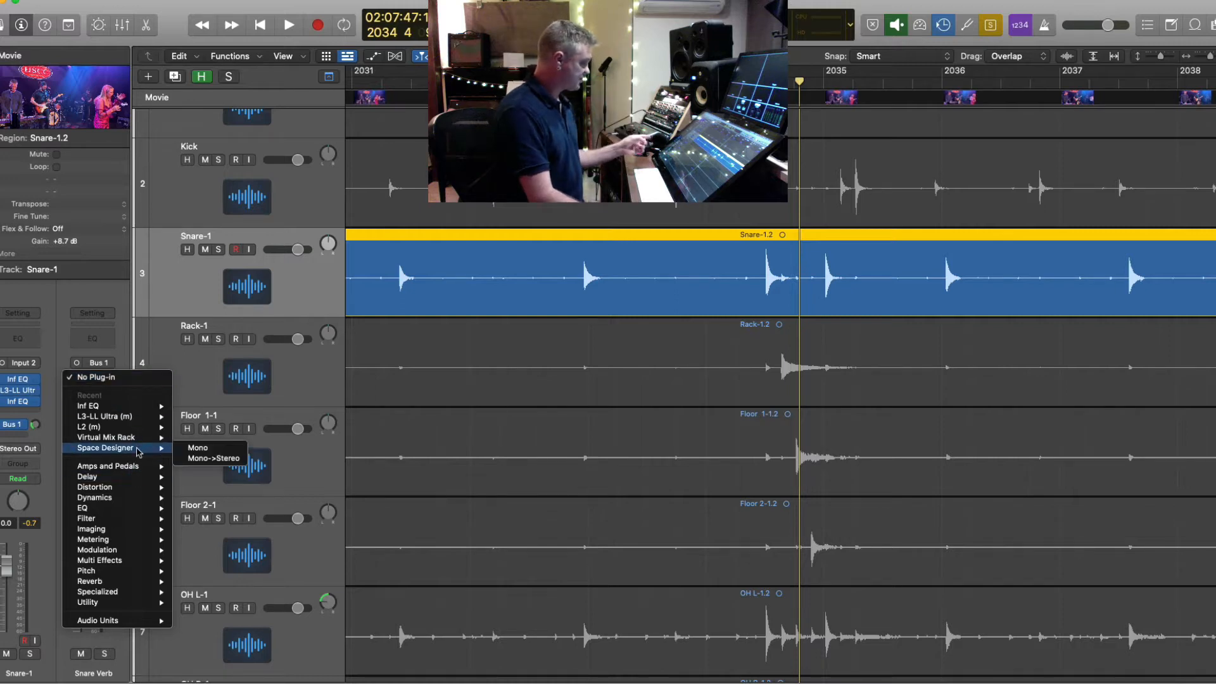
mouse_move(149, 621)
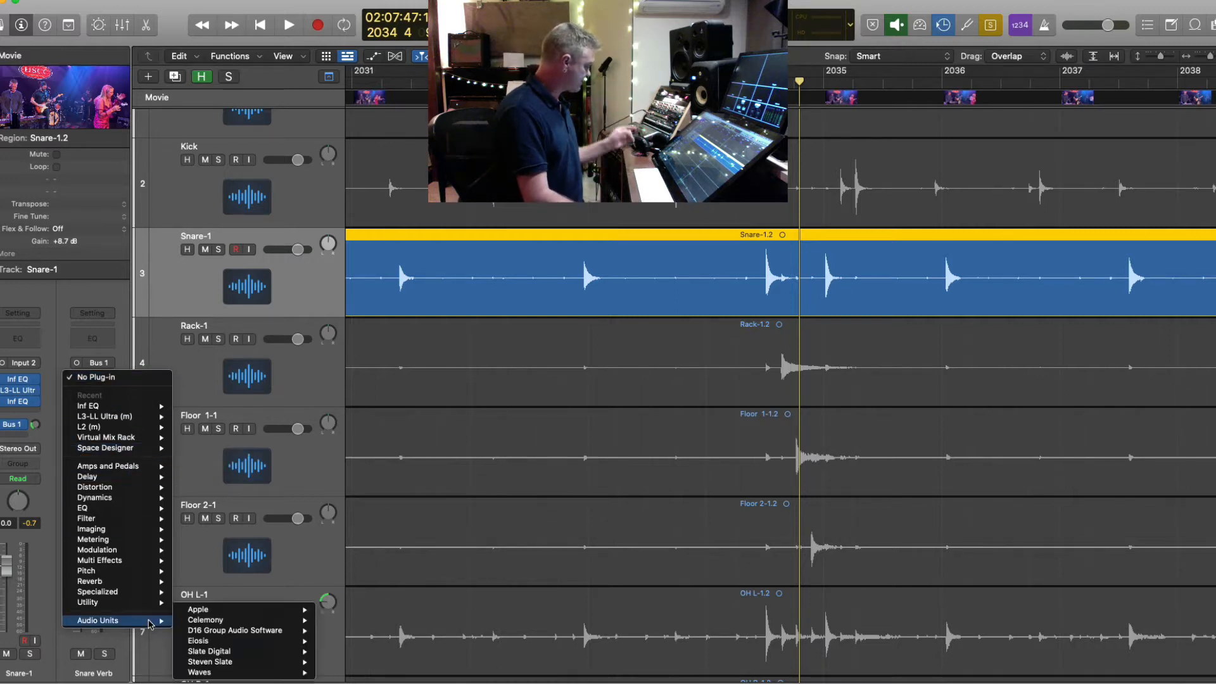
mouse_move(260, 665)
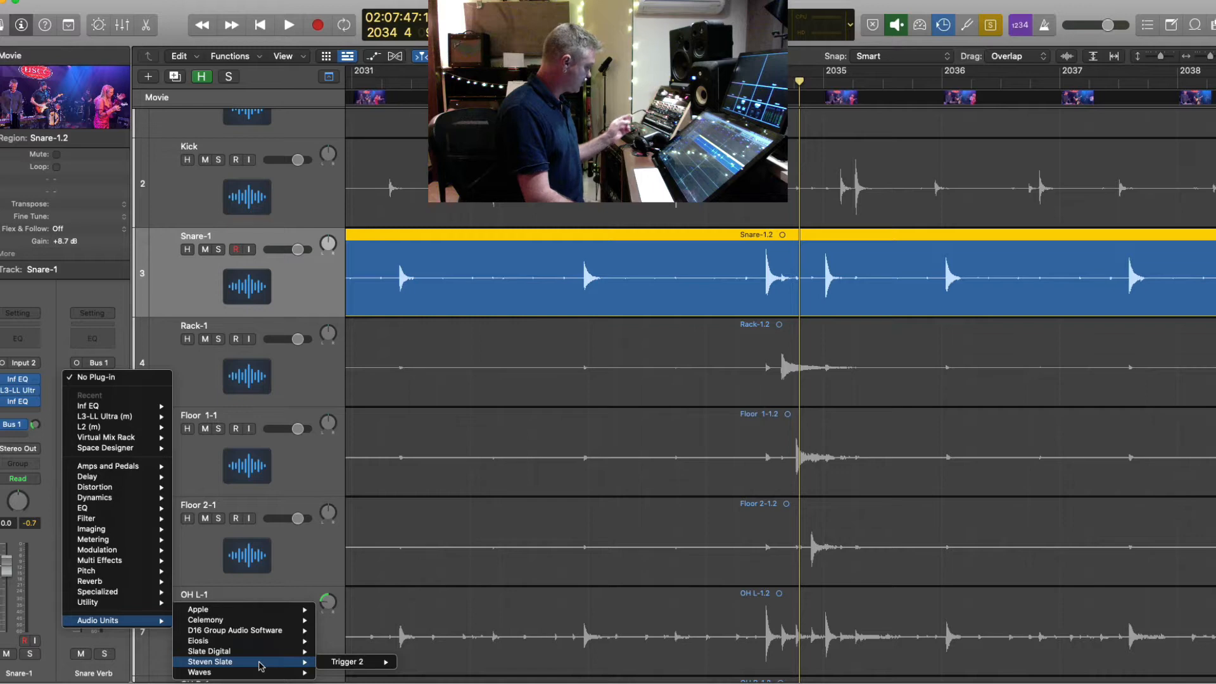
click(126, 292)
- Insert Slate Digital's VerbSuite Classics reverb on the stereo Snare Verb channel
click(110, 384)
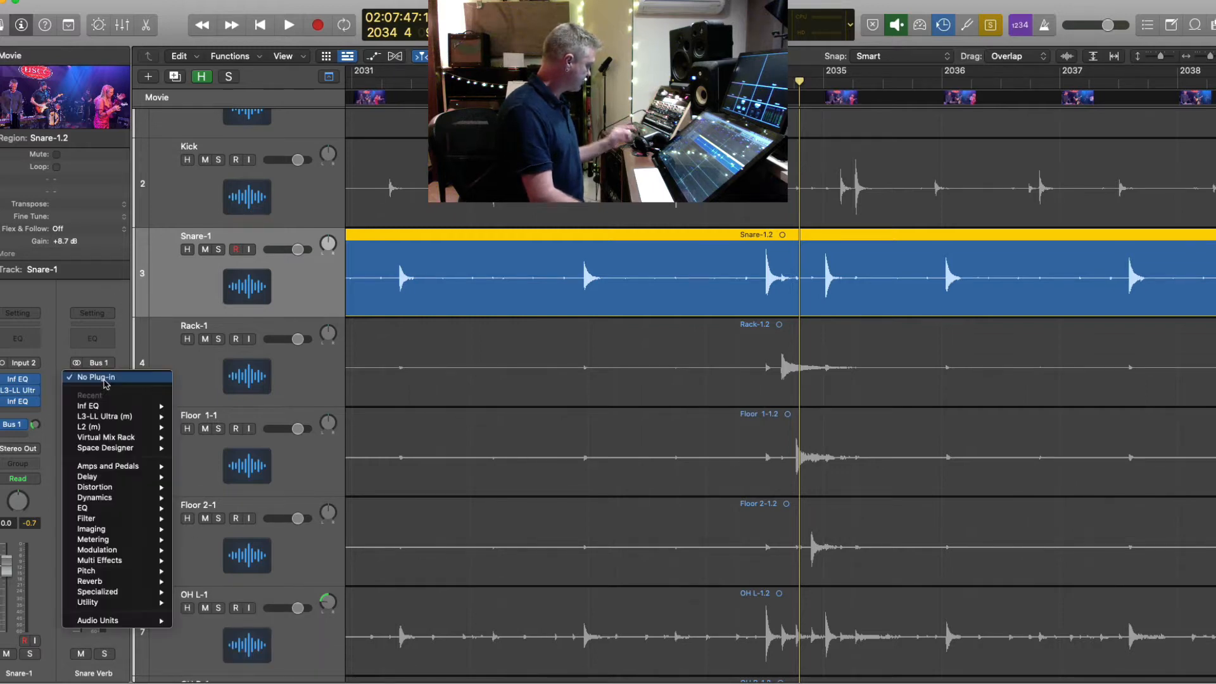
mouse_move(149, 621)
mouse_move(253, 653)
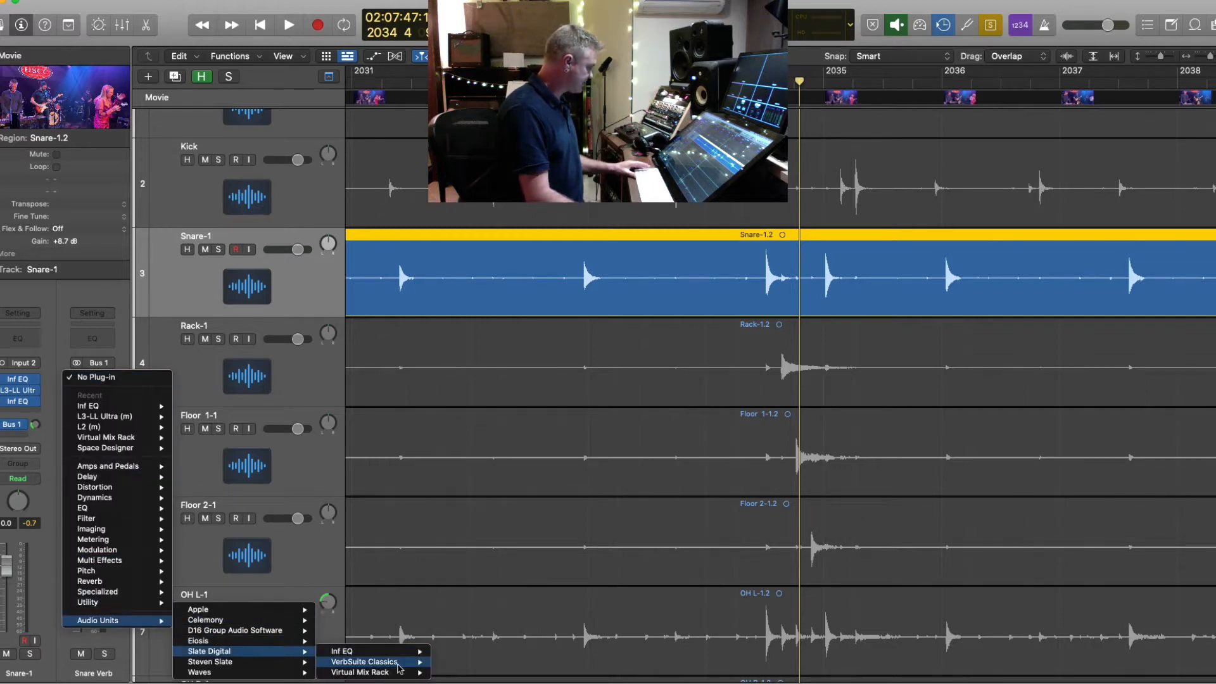
click(459, 662)
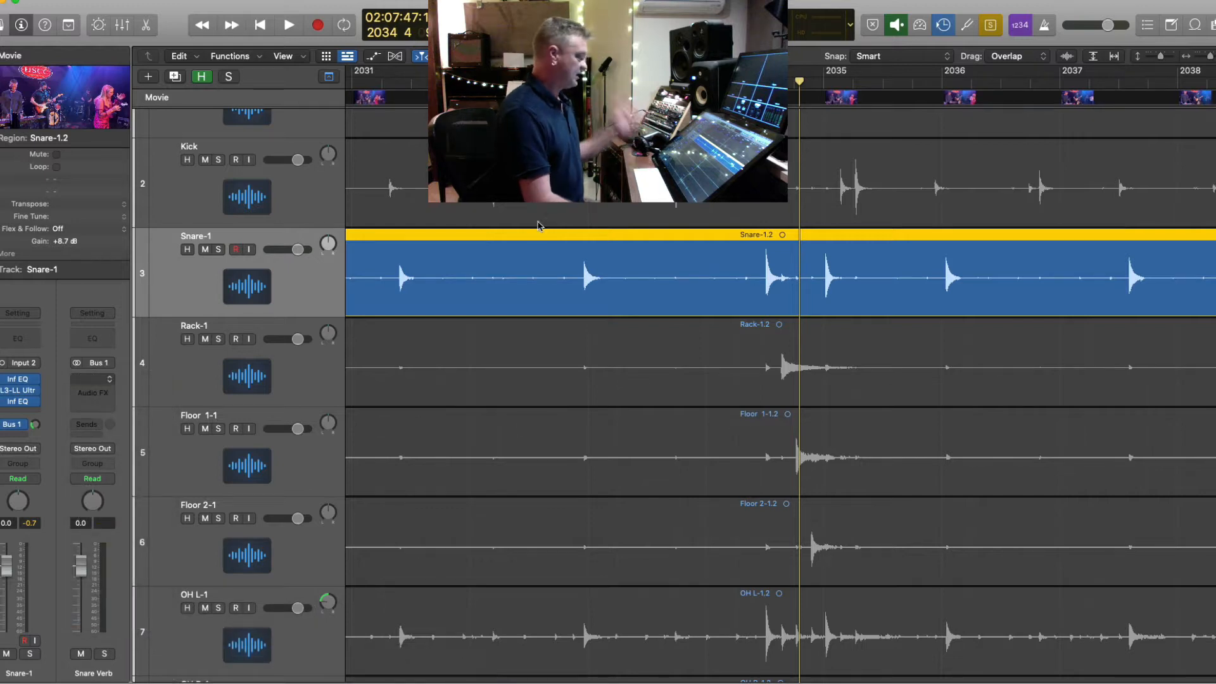
- Move the reverb's window clear of the snare track and select the Snare-1.2 region
click(608, 123)
key(super+Left)
key(super+Left)
key(super+Left)
key(super+Left)
key(super+Left)
key(super+Left)
key(super+Left)
key(super+Left)
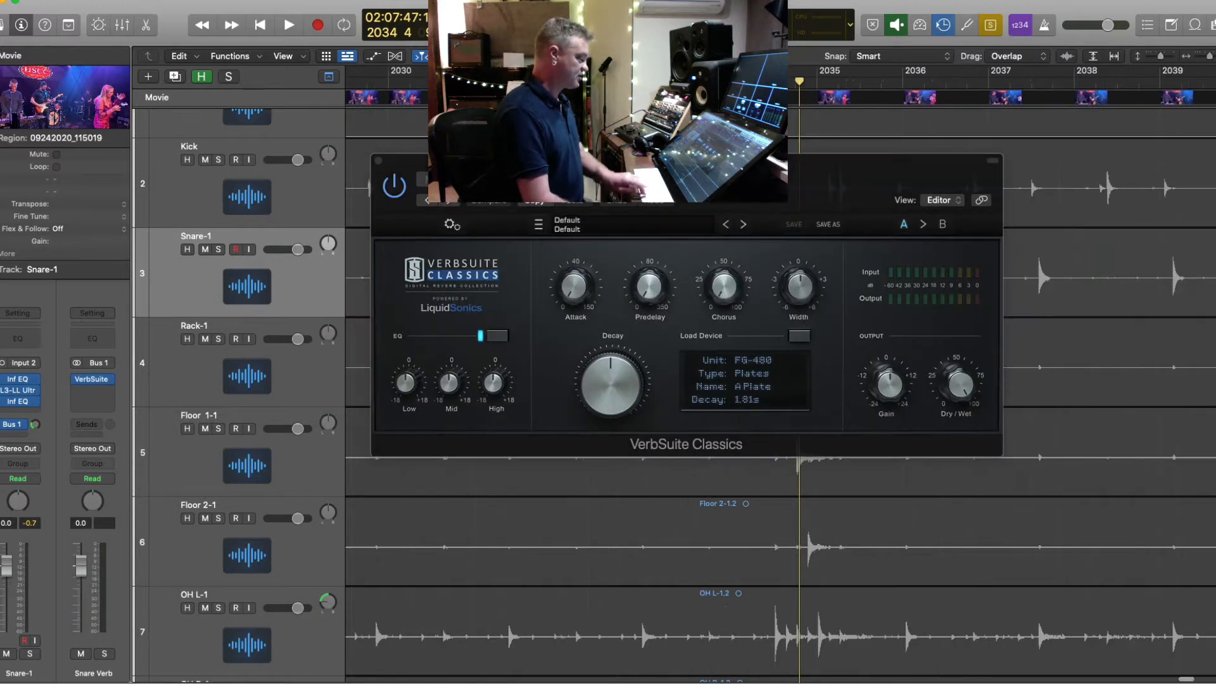
drag(611, 163, 600, 467)
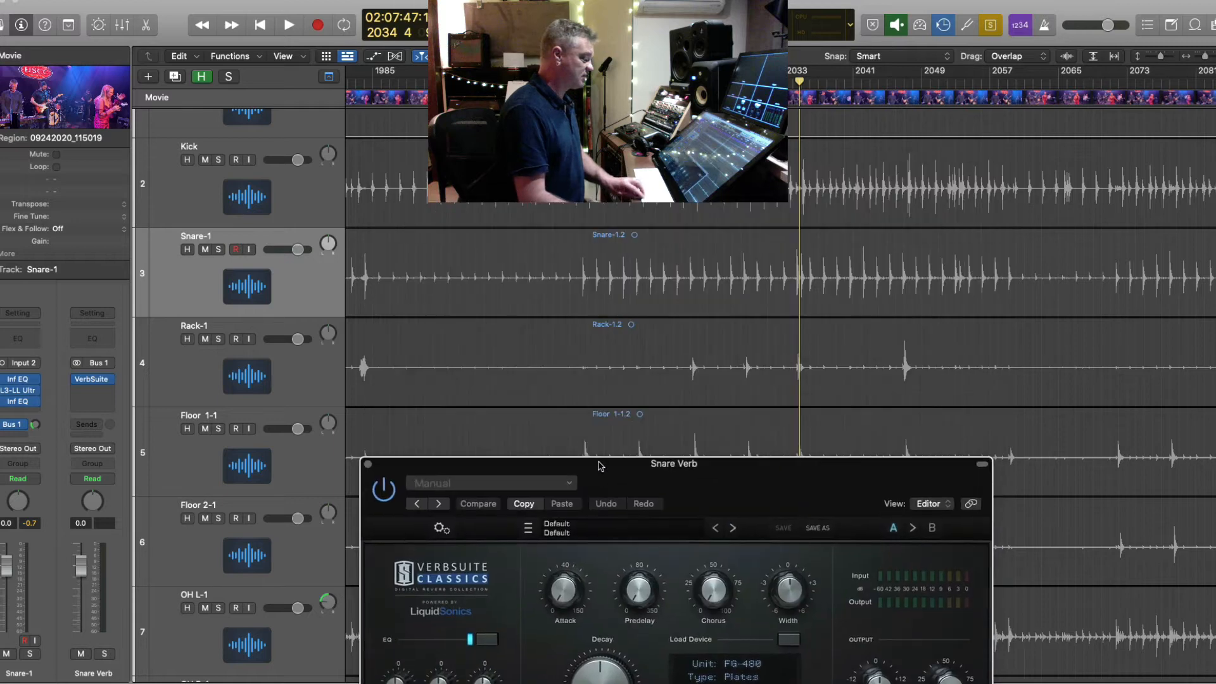
click(755, 275)
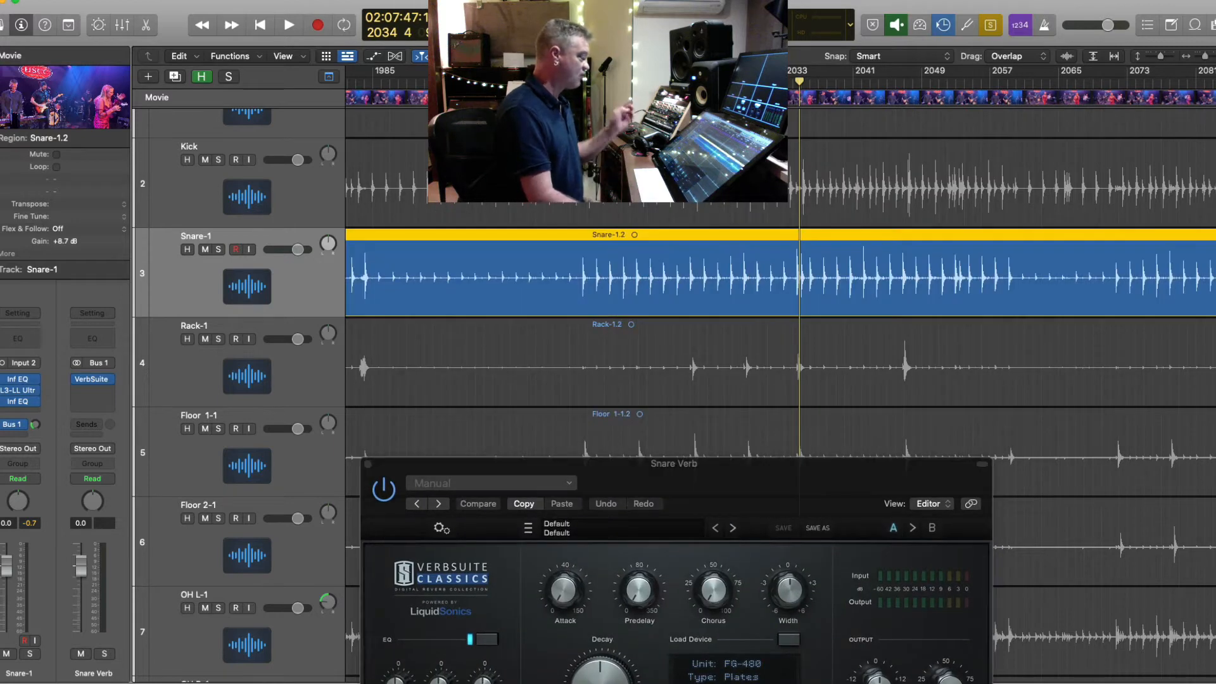
- Play the snare from about bar 2009, reposition the Snare Verb reverb window and open its device browser
click(580, 280)
key(space)
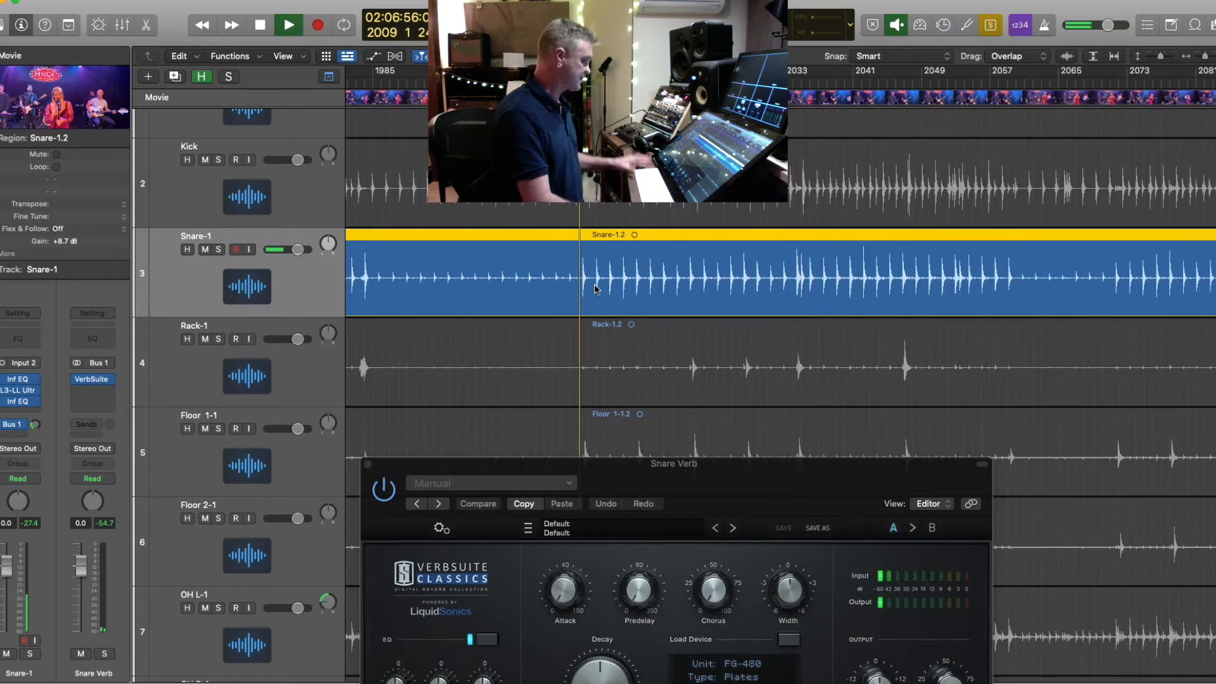
drag(652, 464, 611, 56)
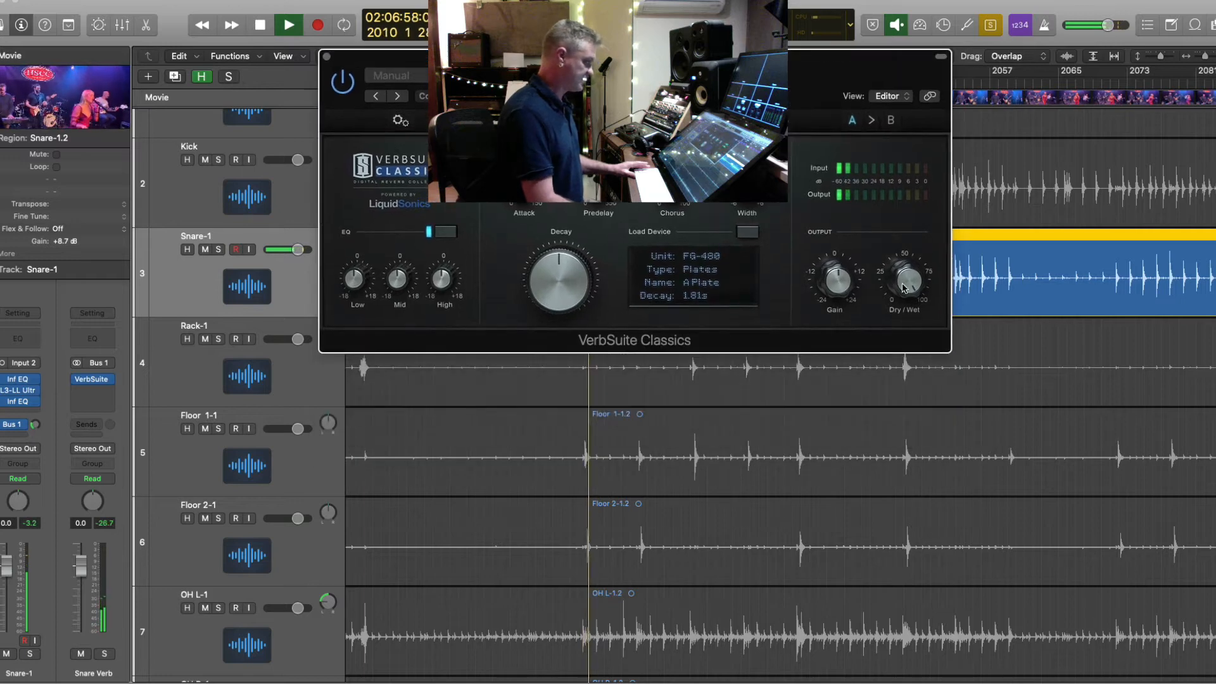
click(664, 271)
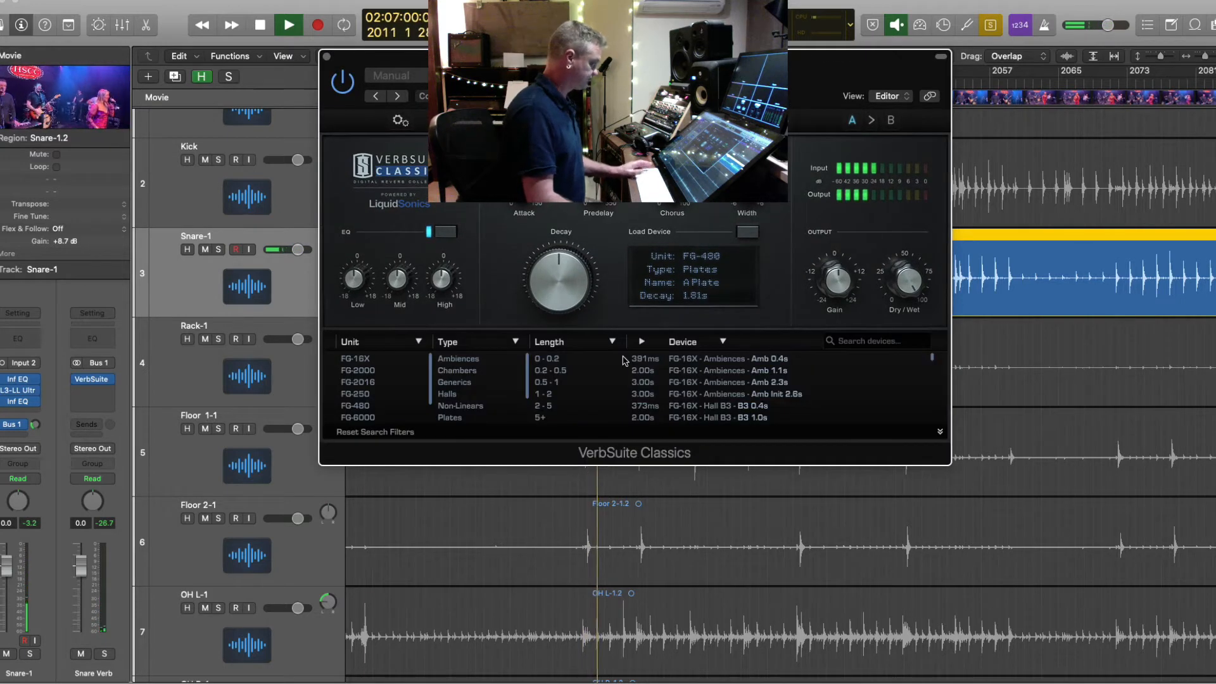
key(space)
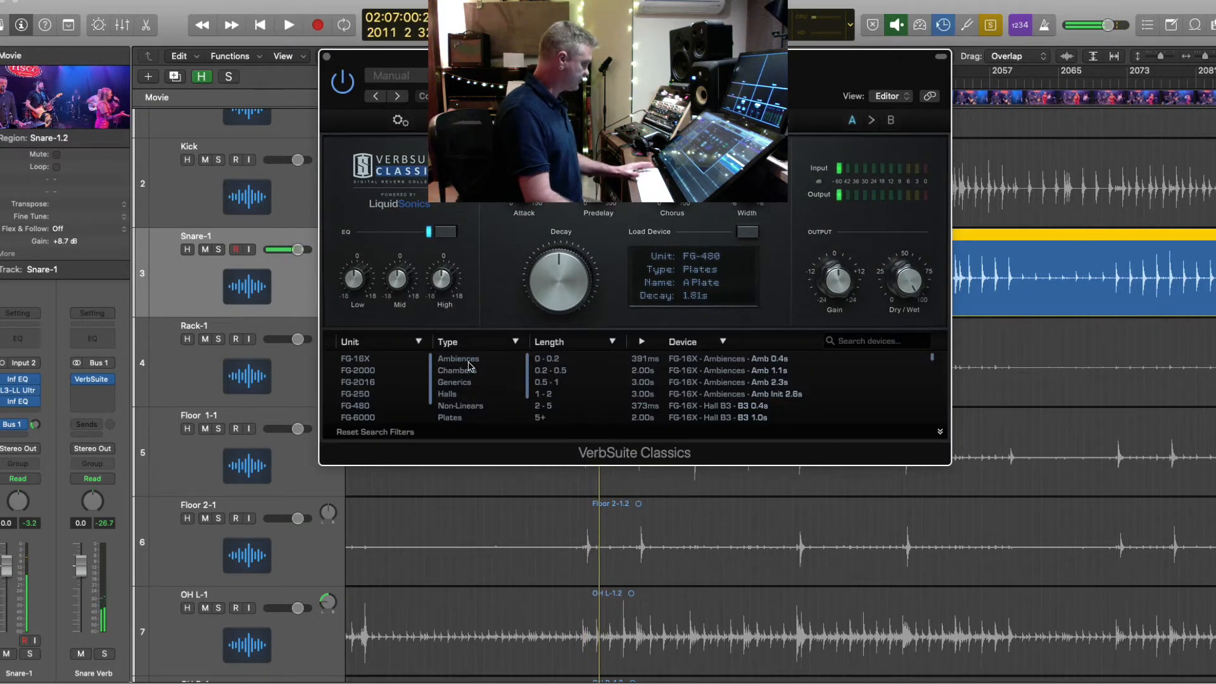
- Audition the FG-2016 devices Plate 0.5s and Warm Room on the snare, filtering the list to lengths of 0.2 - 0.5
click(358, 382)
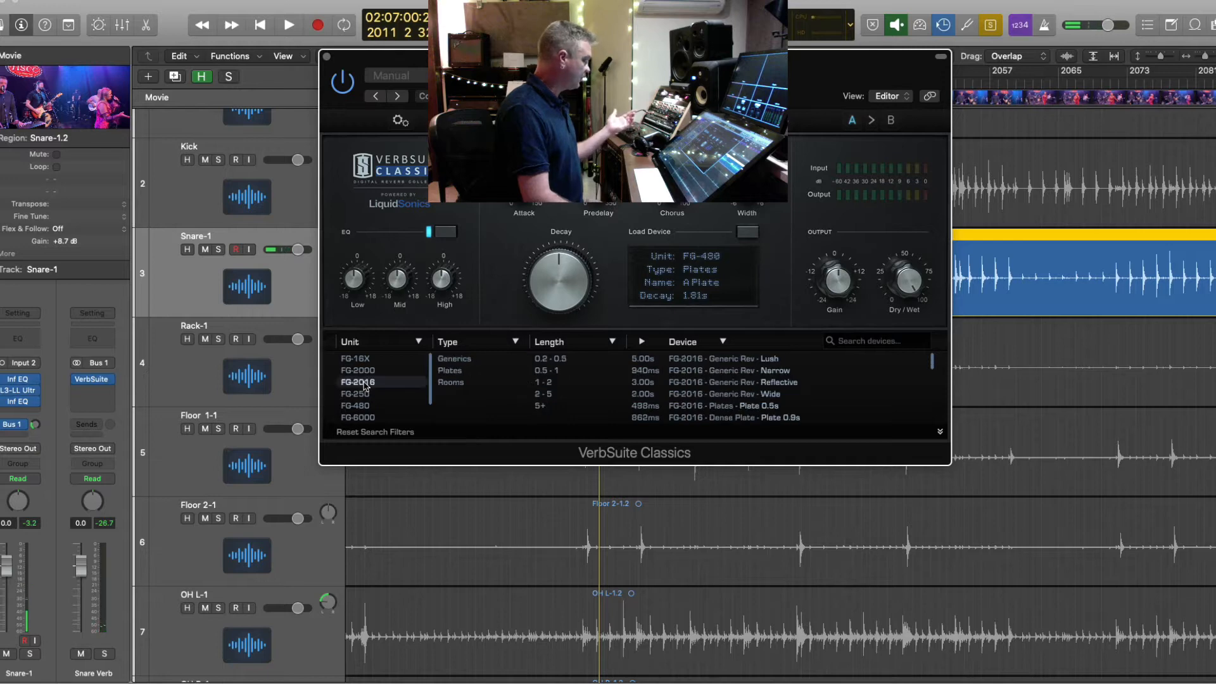
click(555, 360)
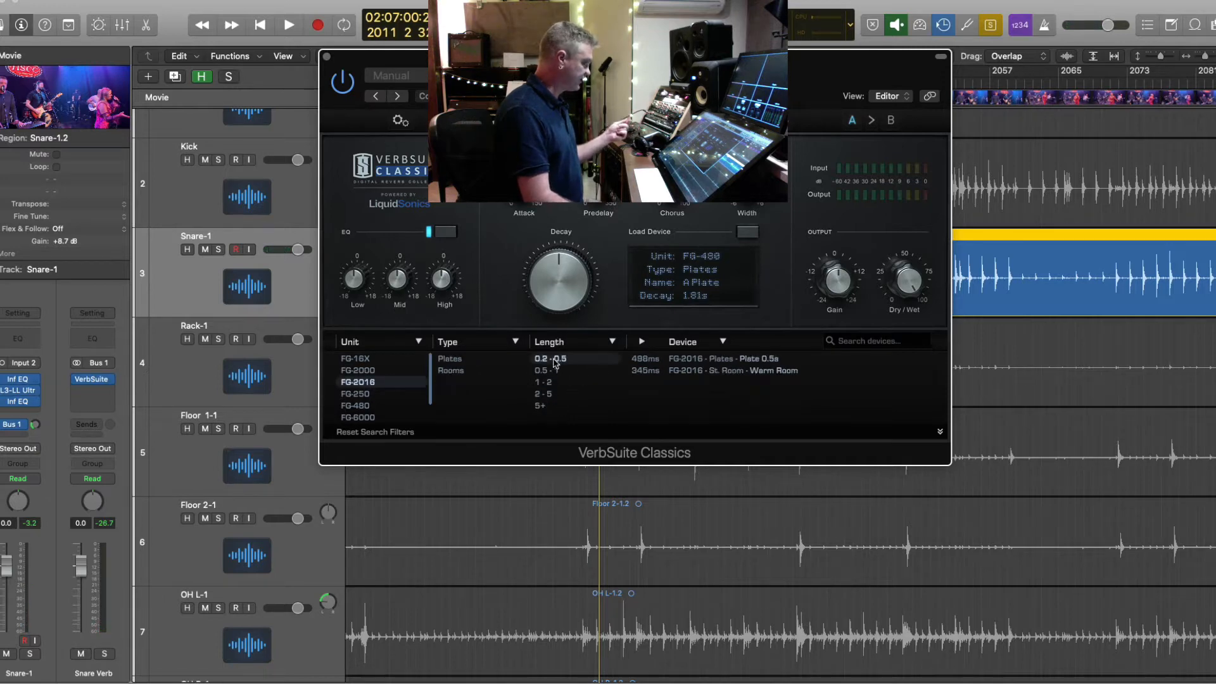
click(753, 359)
key(space)
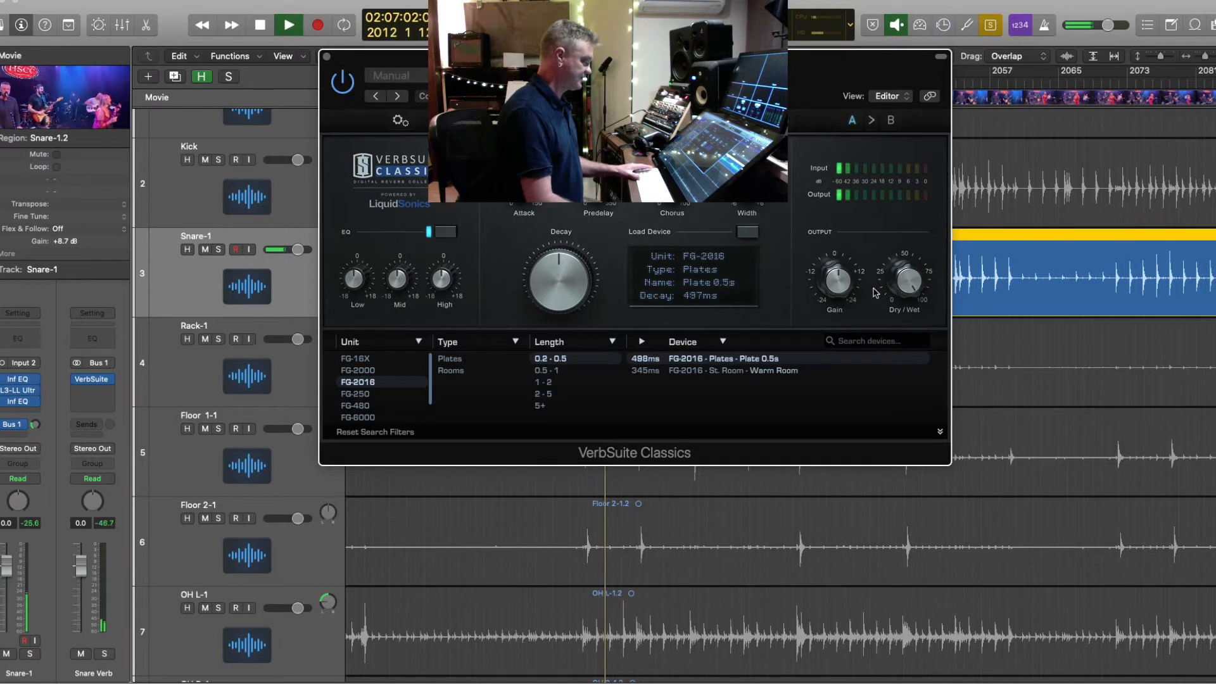
click(702, 373)
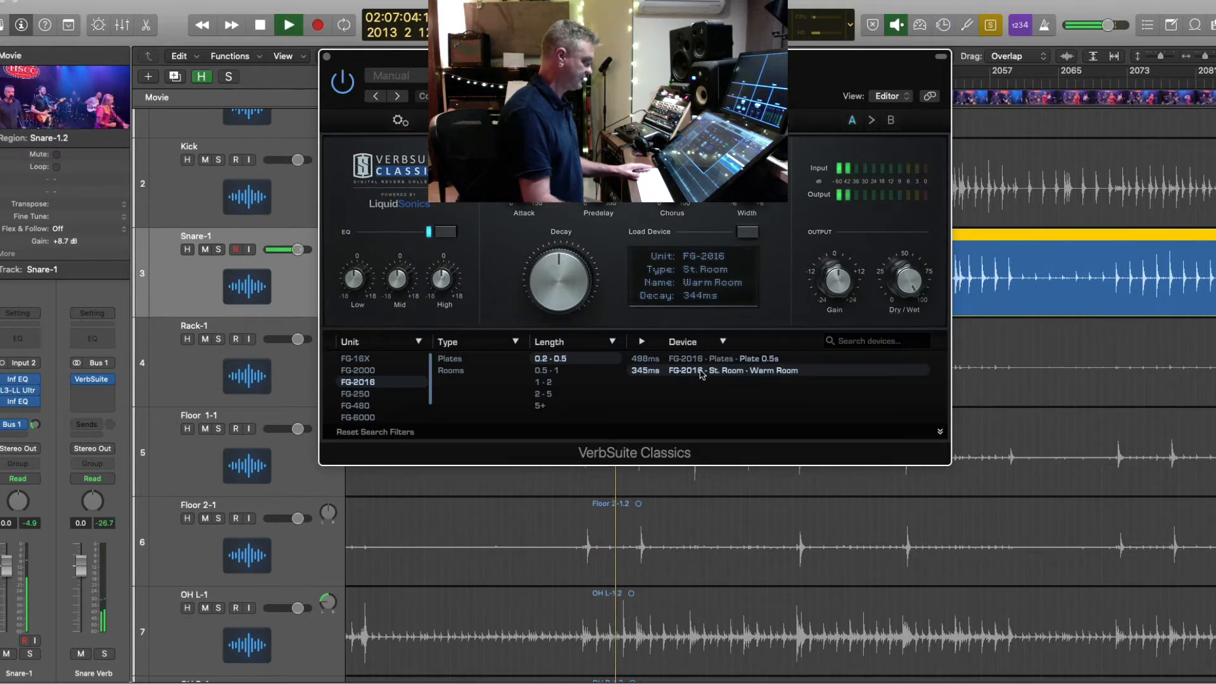
- Audition the FG-250 digital plates Dark 0.5s, Narrow 0.4s and Round 0.4s on the snare, raising the reverb's Width
click(369, 397)
click(754, 360)
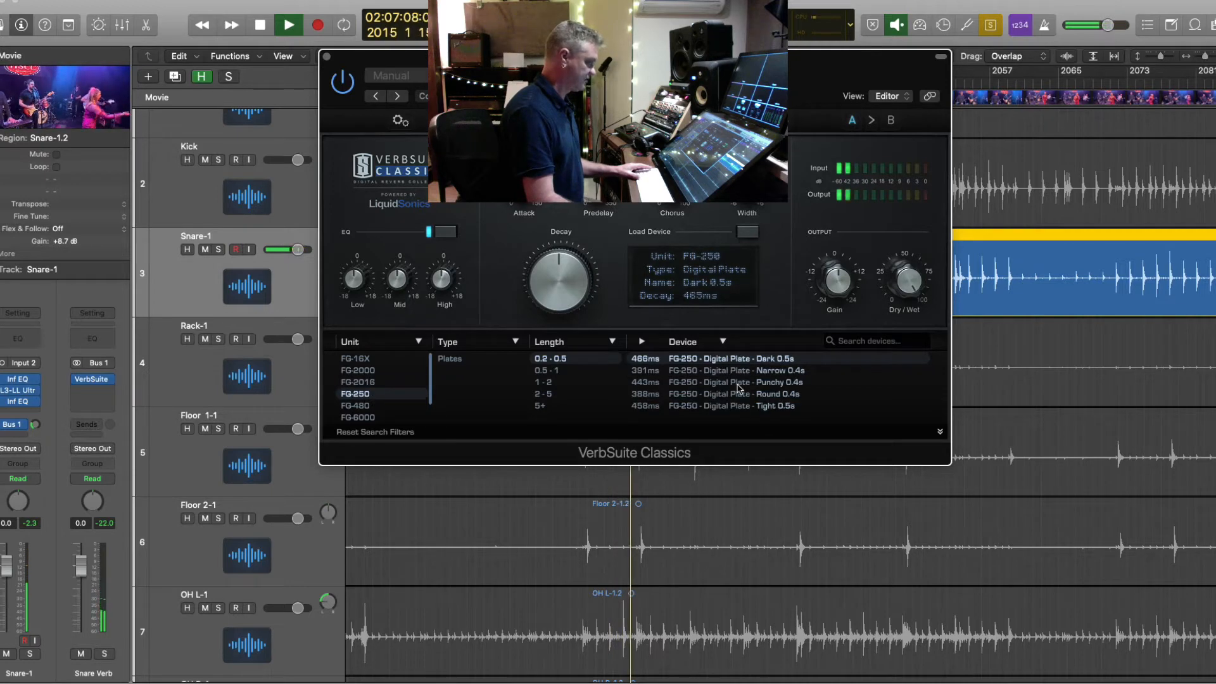
drag(747, 188, 746, 162)
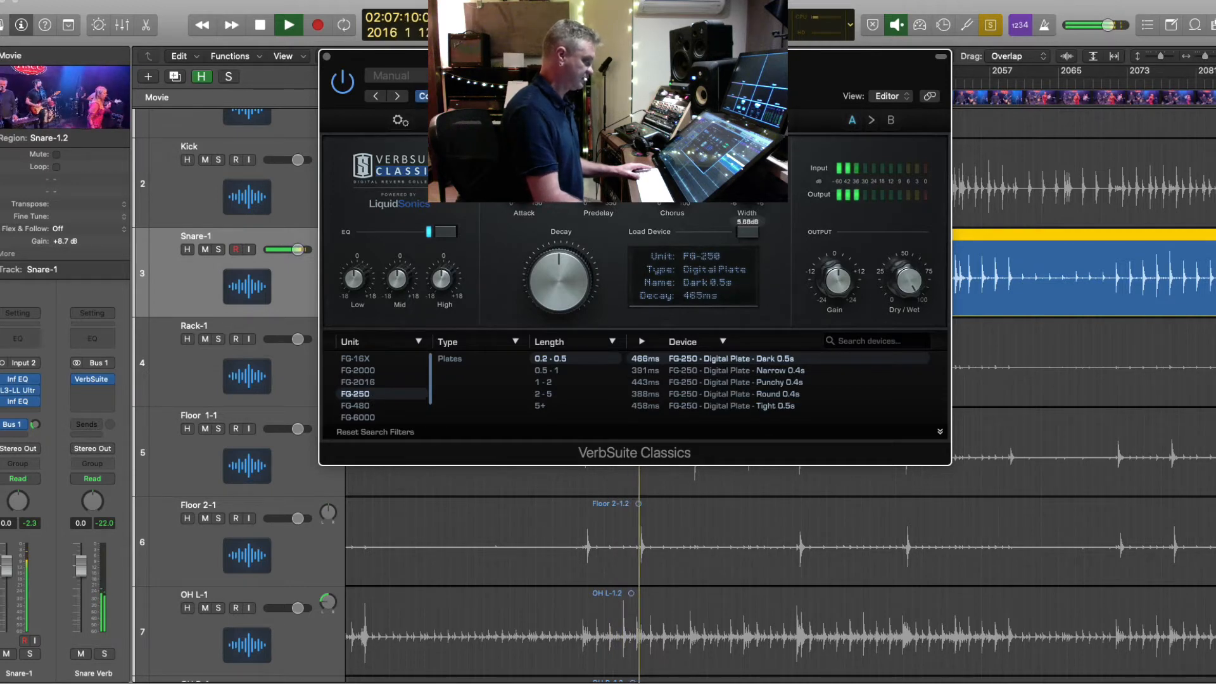
click(723, 371)
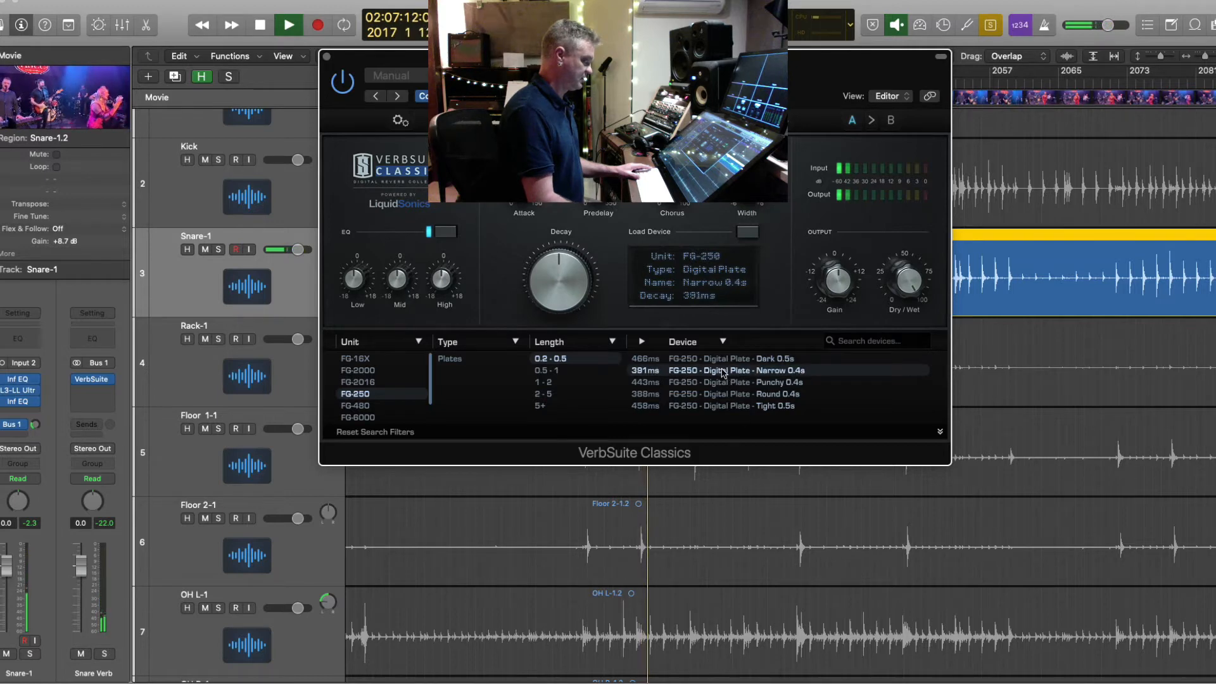
click(722, 383)
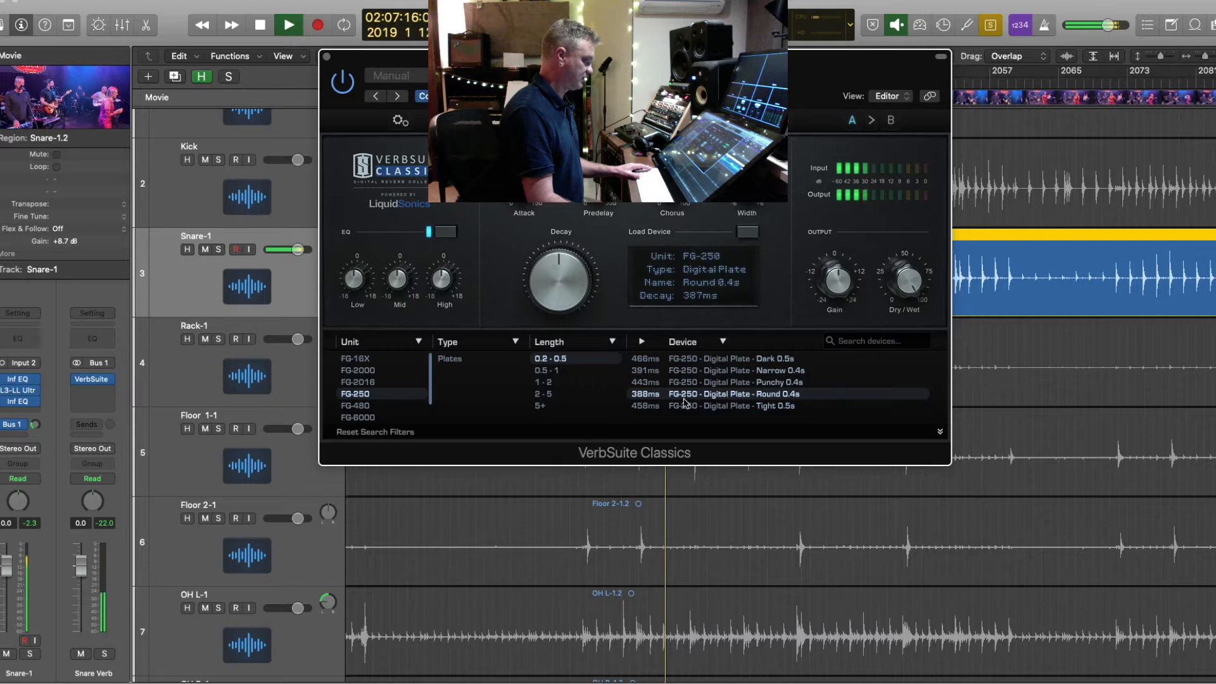
- Filter the devices to lengths of 0.5 - 1, compare a few and load the FG-480 room CLA Room AL1
click(546, 370)
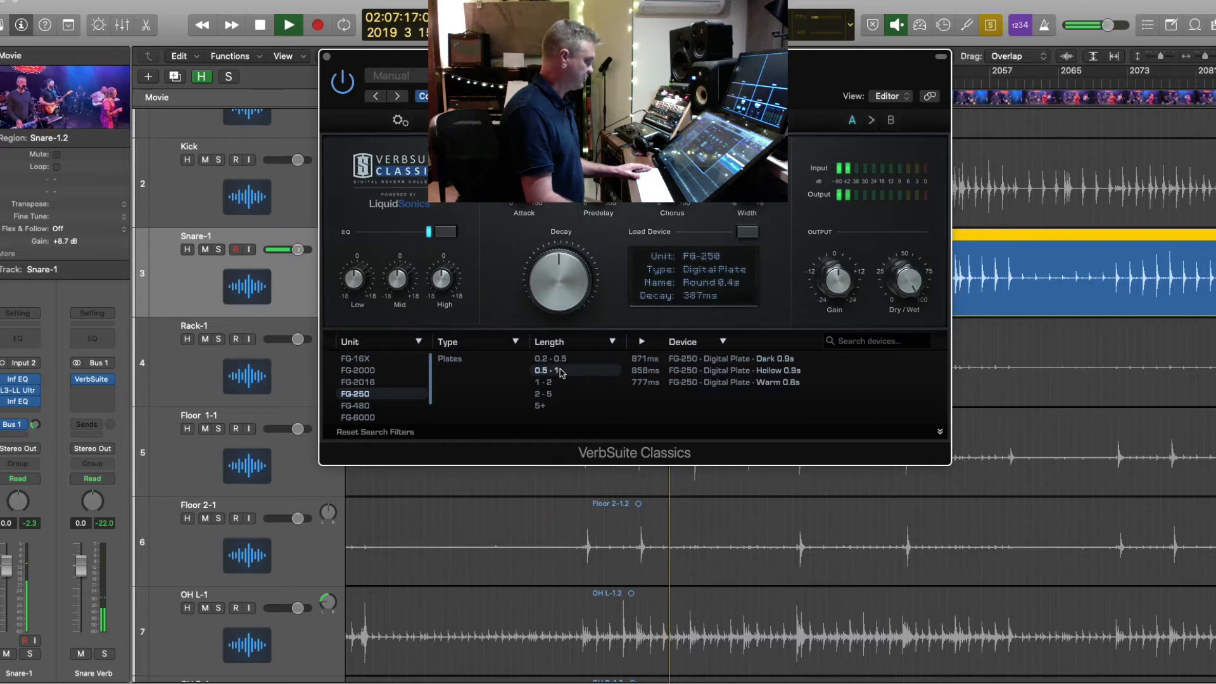
click(724, 372)
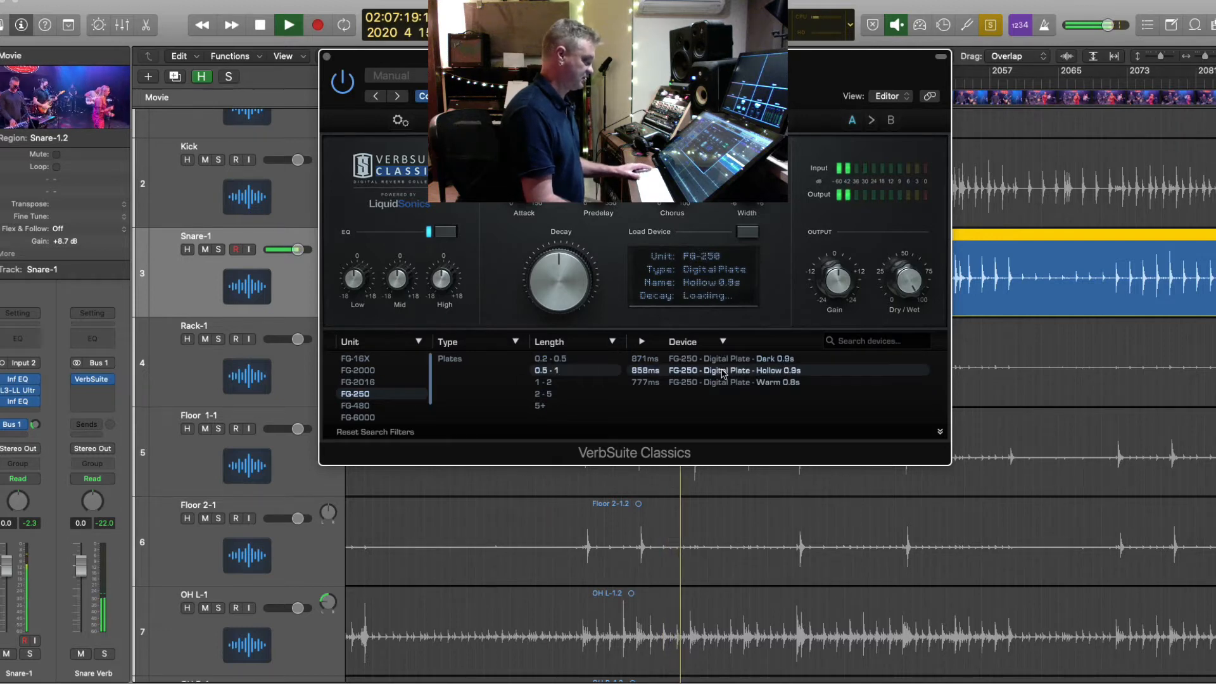
click(366, 406)
click(742, 361)
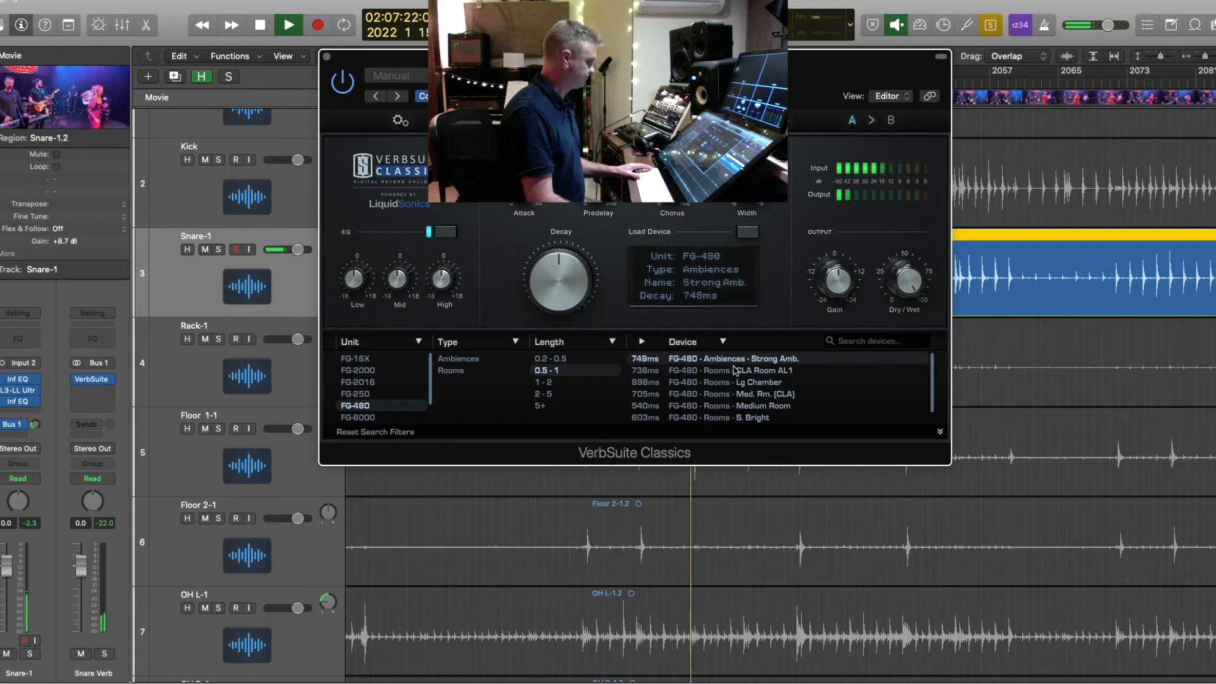
click(726, 371)
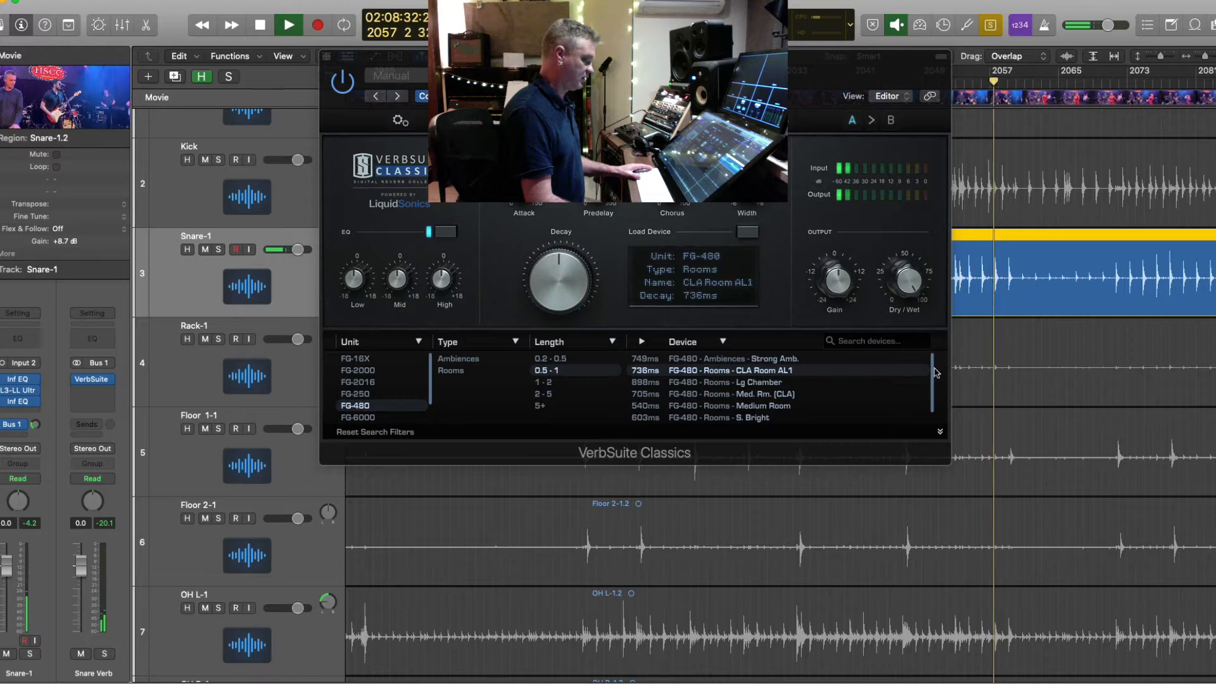
- Set the snare reverb's Width to about 1.5 dB and resume playback
key(space)
click(748, 186)
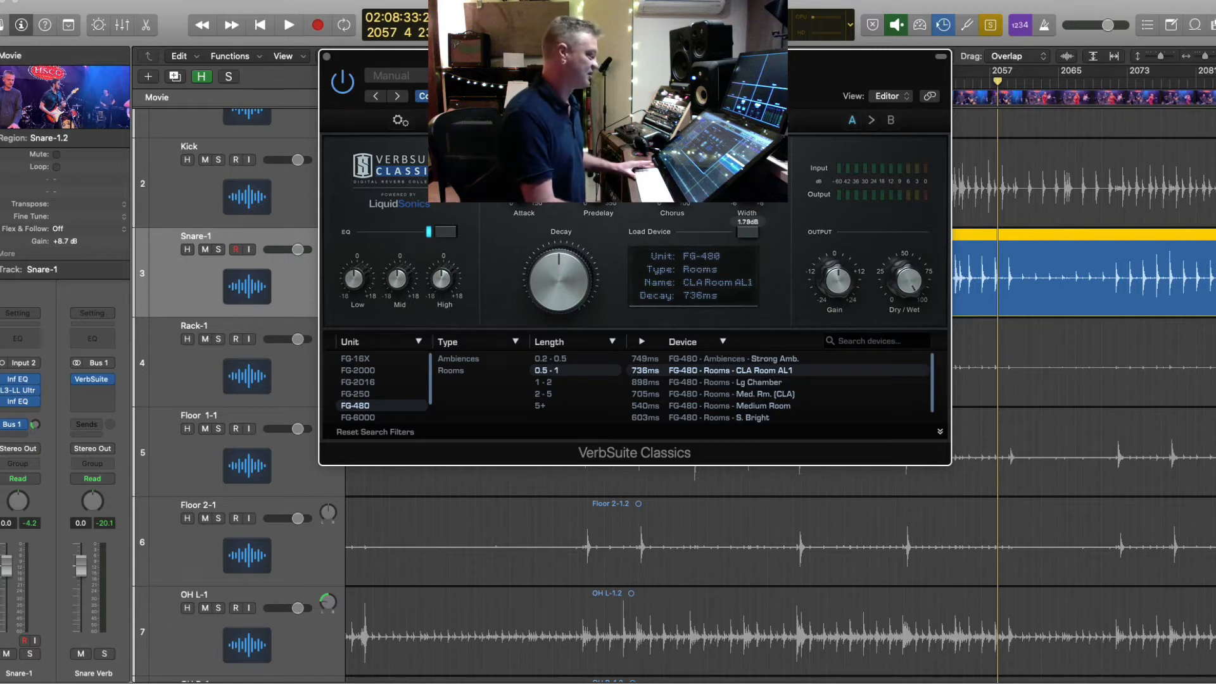
key(space)
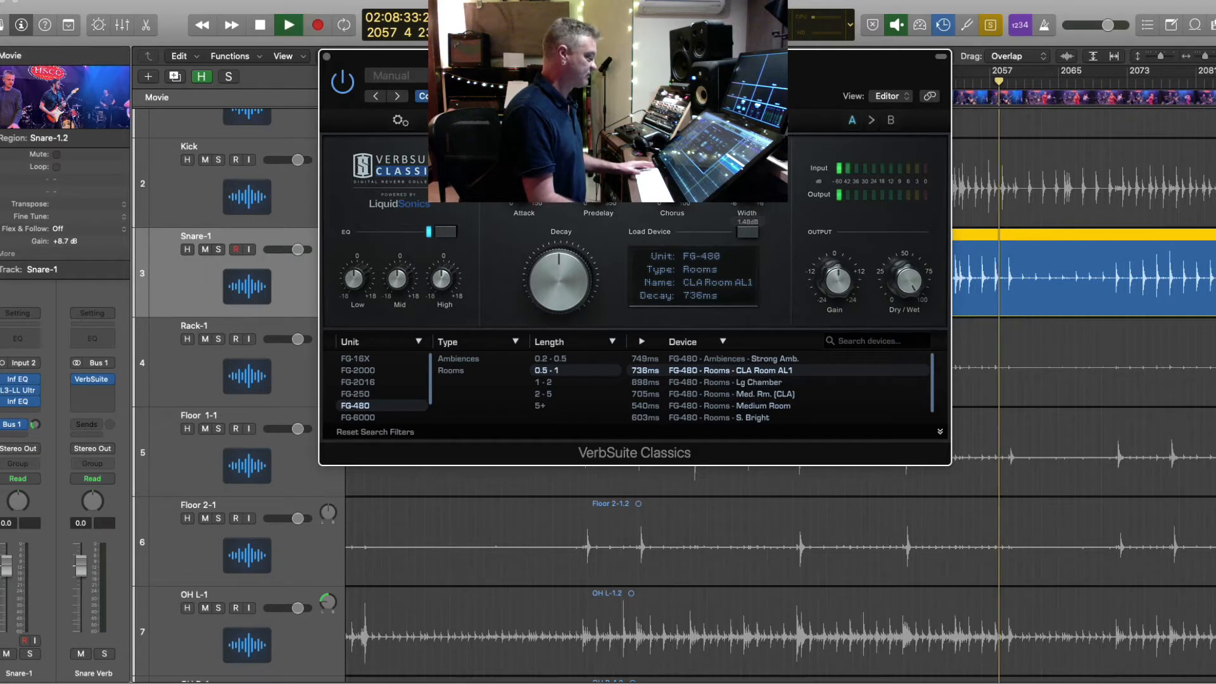
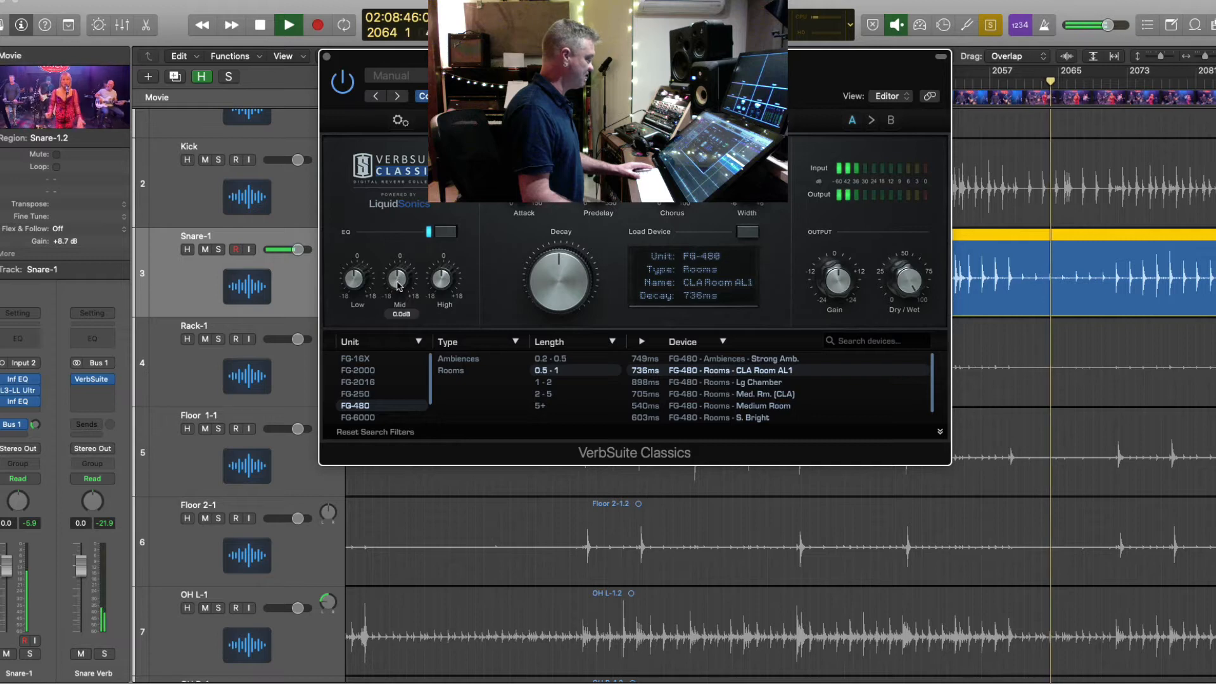
- Close the Snare Verb reverb window and slightly lower the snare's Bus 1 send level
click(326, 56)
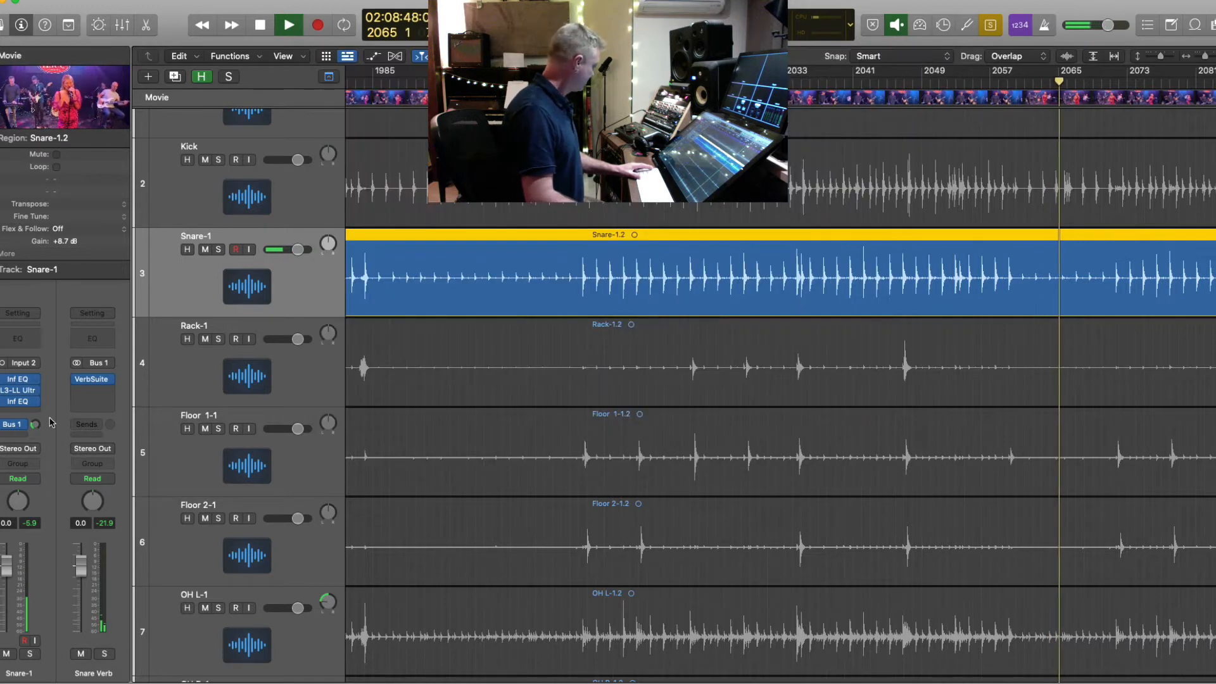
drag(35, 425, 33, 431)
key(space)
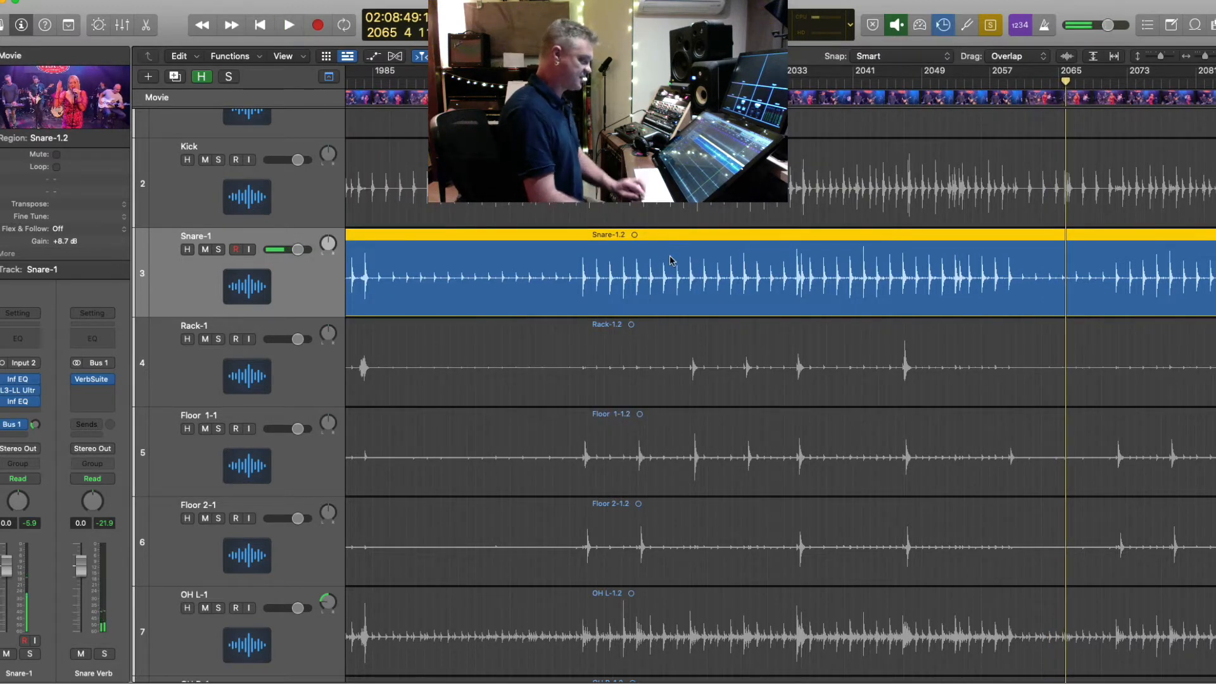
- Play the snare with its reverb from bar 2009 to check the sound
click(578, 82)
key(space)
key(super+Right)
key(super+Right)
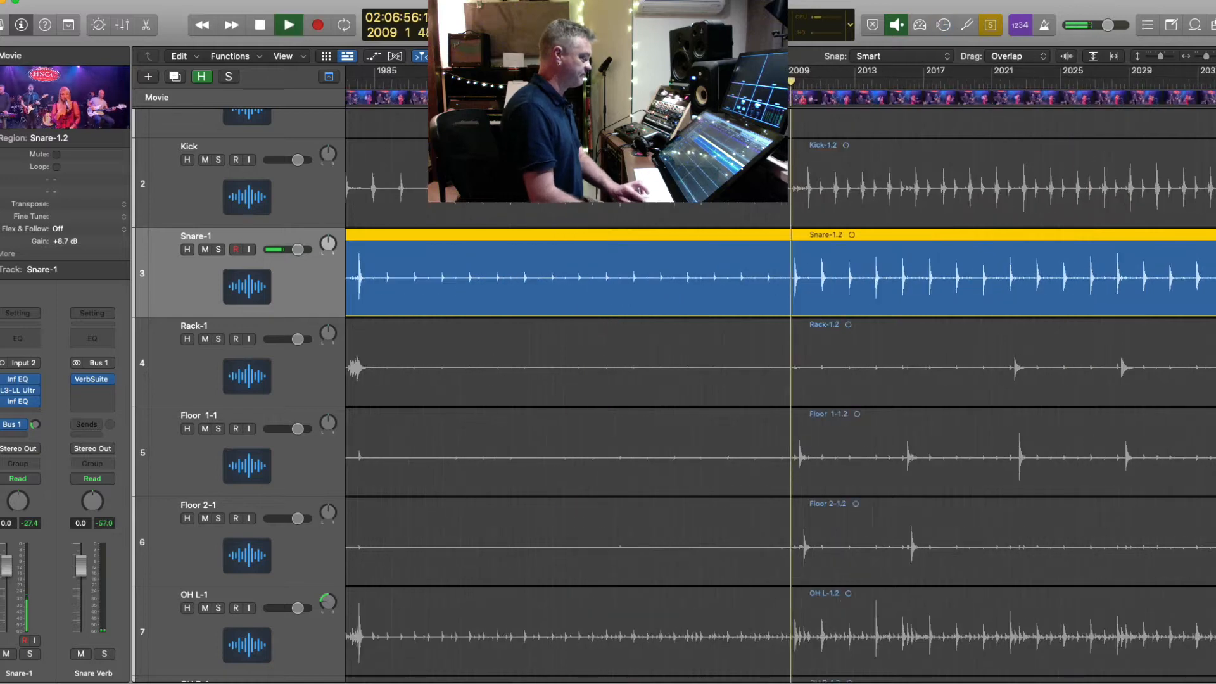
key(super+Up)
key(super+Up)
key(super+Up)
key(space)
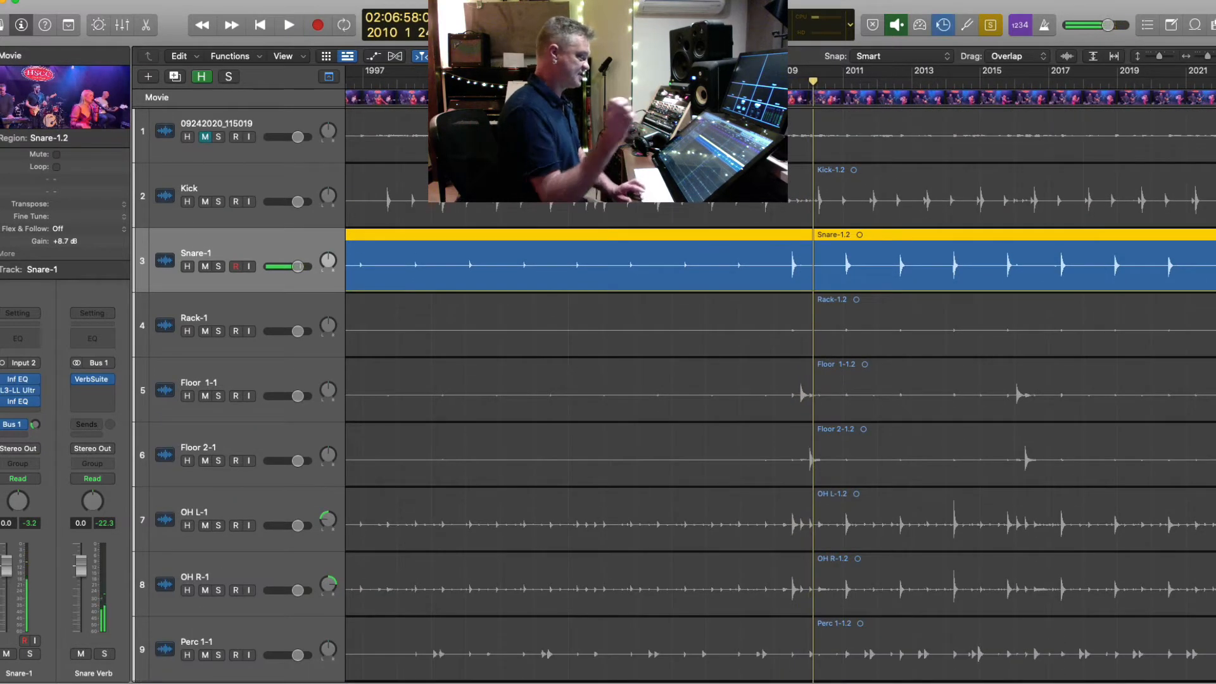
key(super+Left)
key(super+Left)
key(super+Up)
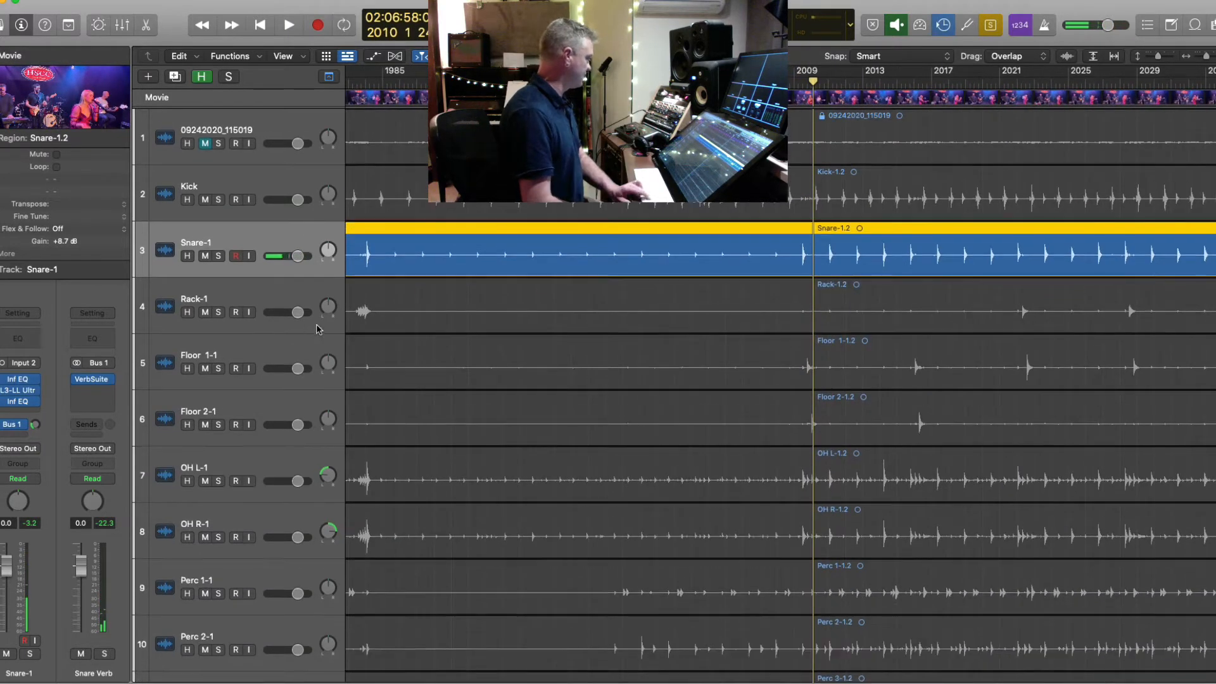
- Add a send to Bus 2 on the snare channel and rename its aux channel as Main Verb
click(19, 436)
mouse_move(23, 451)
click(132, 276)
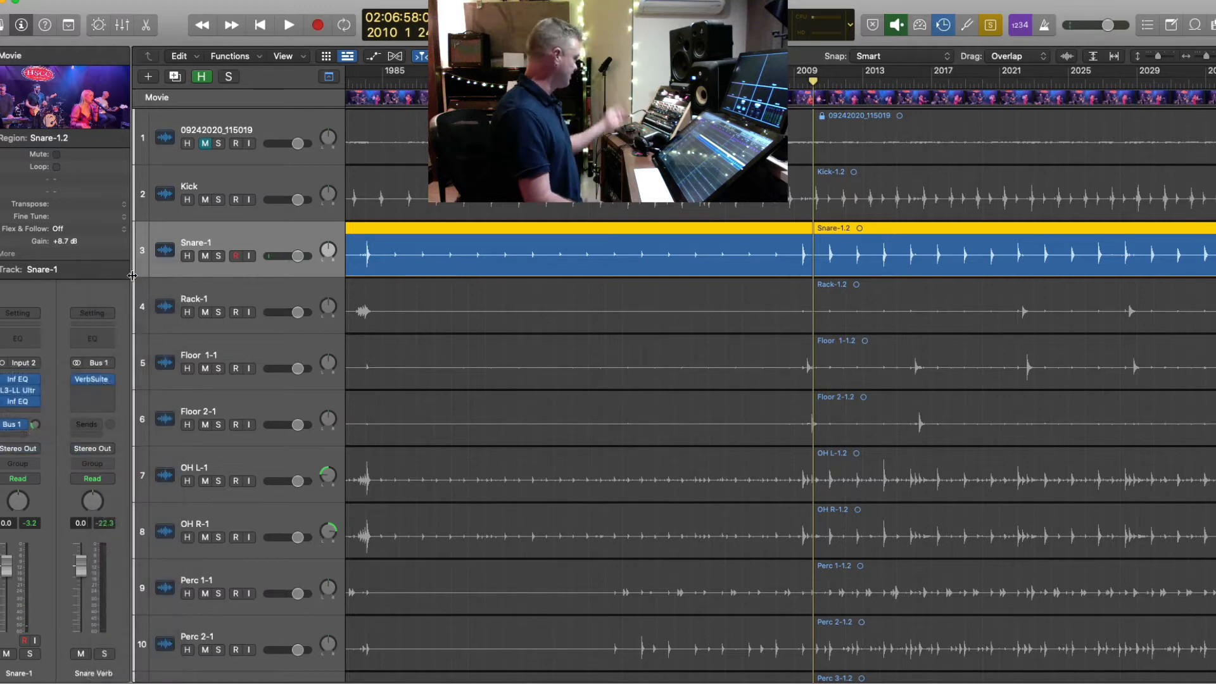
click(107, 366)
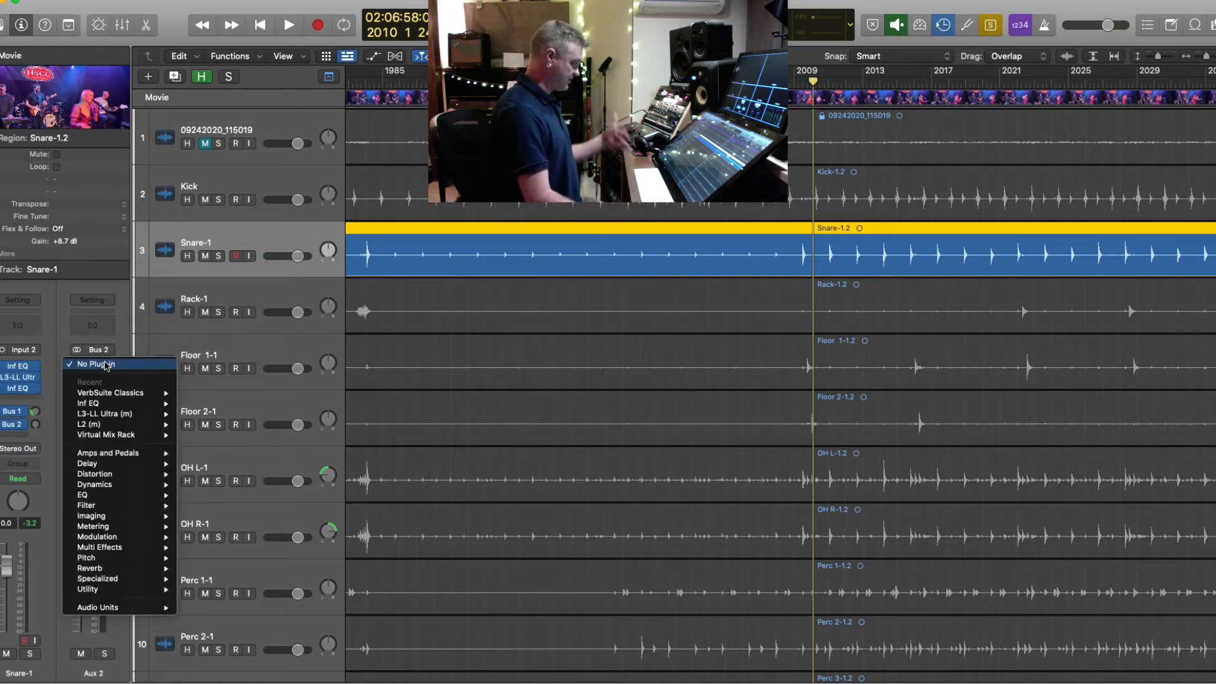
click(87, 366)
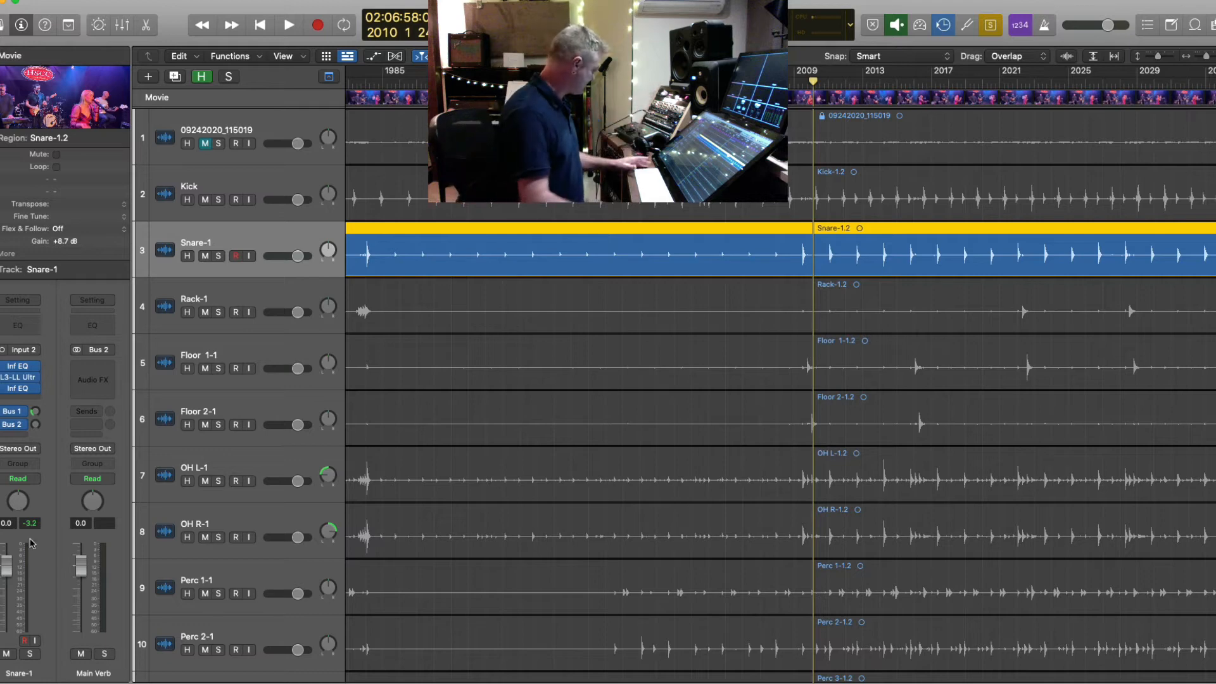
- Insert Slate Digital's VerbSuite Classics on the Main Verb channel and open its device browser
click(113, 367)
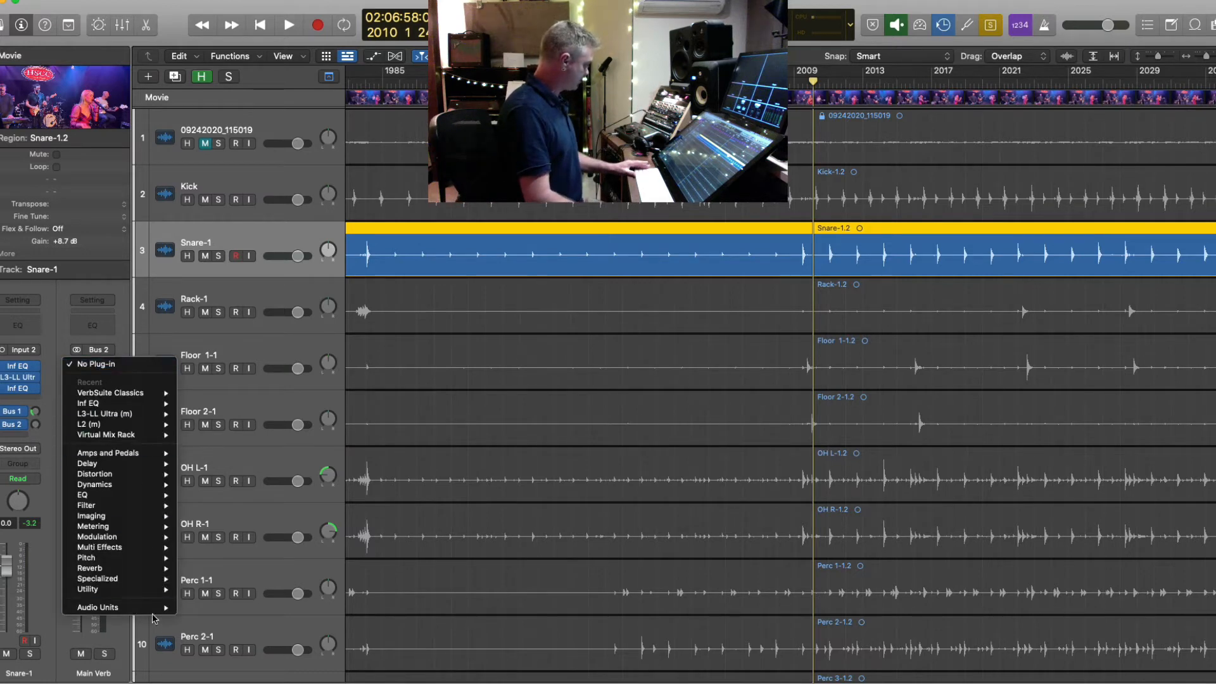
mouse_move(157, 608)
mouse_move(272, 650)
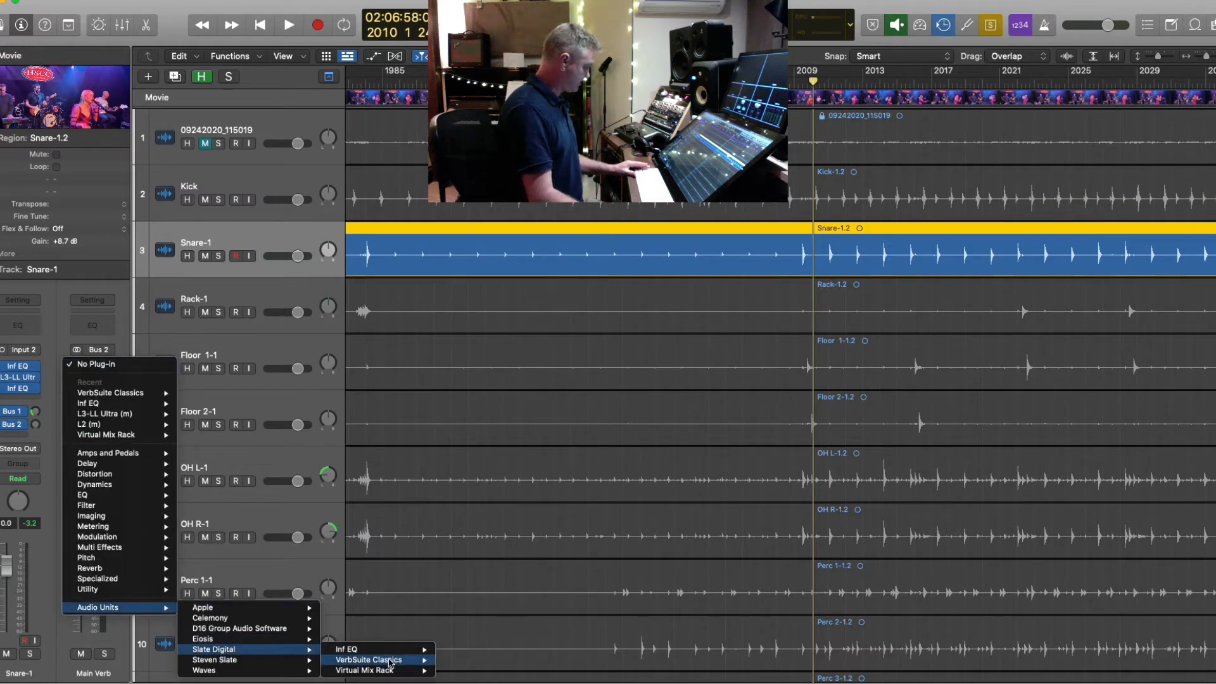
click(459, 661)
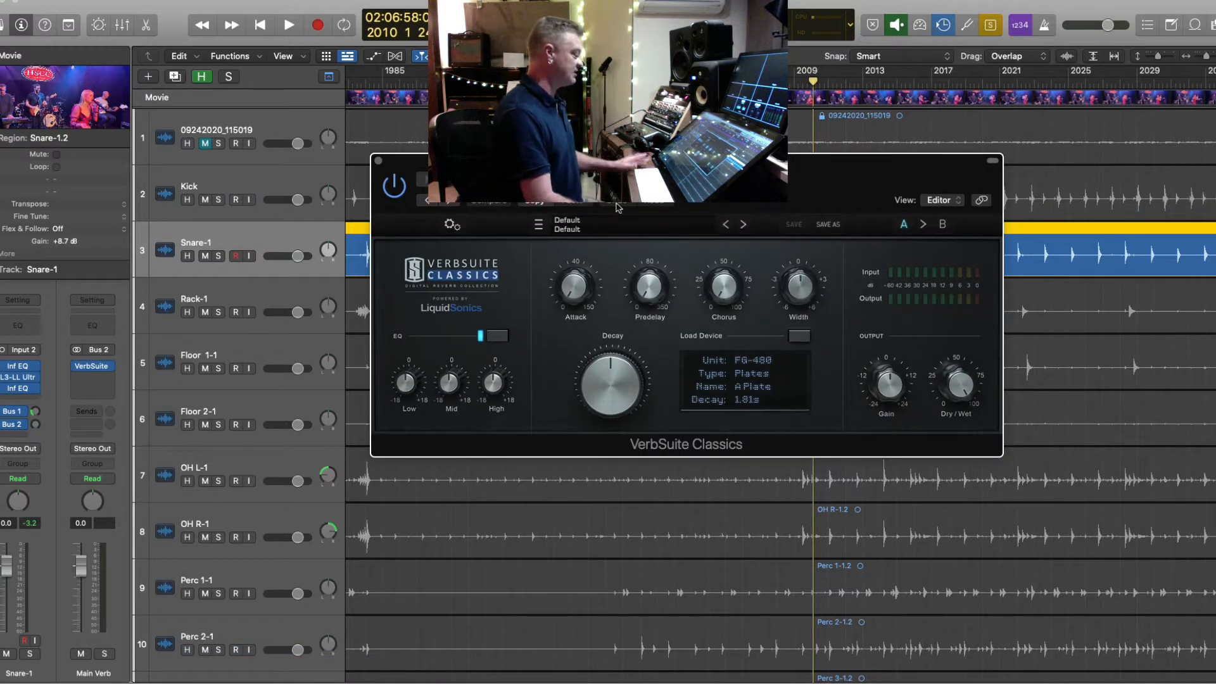
click(742, 388)
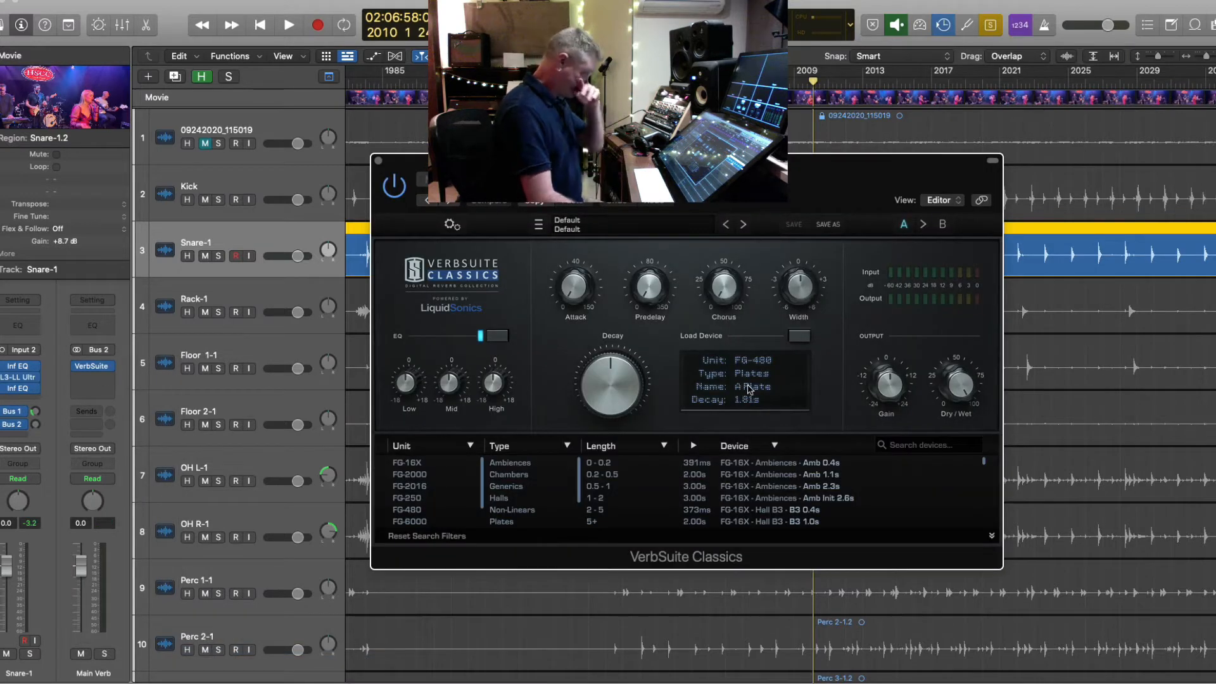
- Set the snare's Bus 2 send level to about -17.3 dB during playback
key(space)
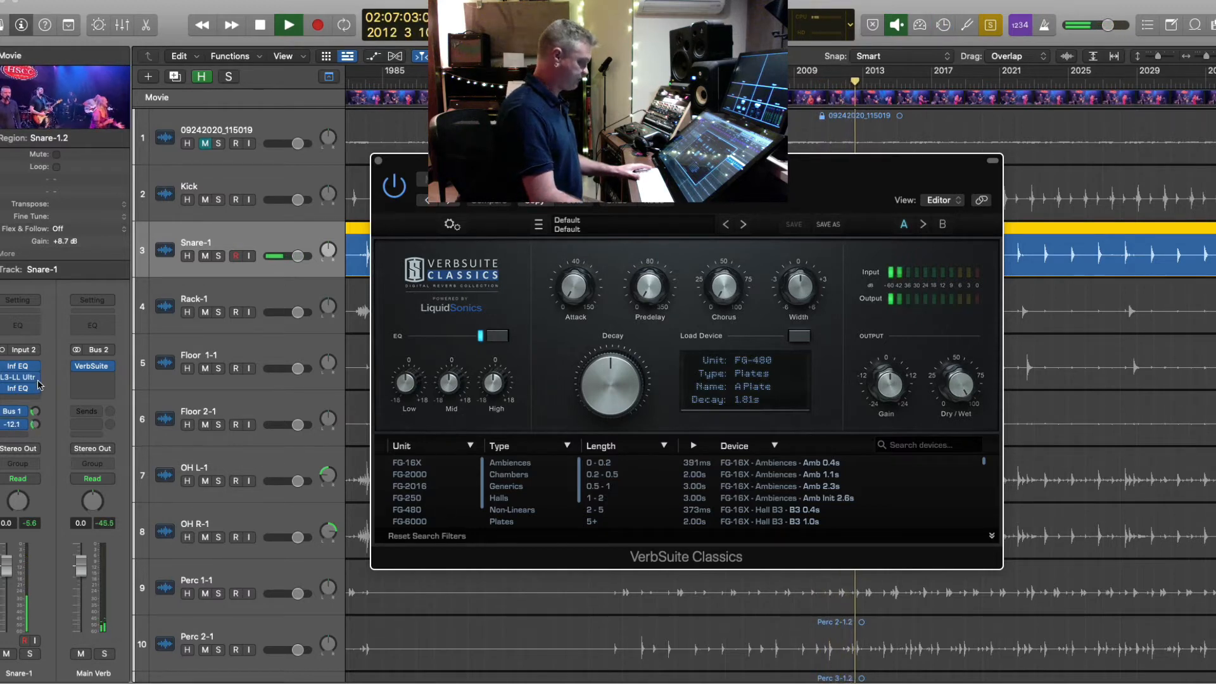
mouse_move(38, 383)
drag(35, 392, 34, 397)
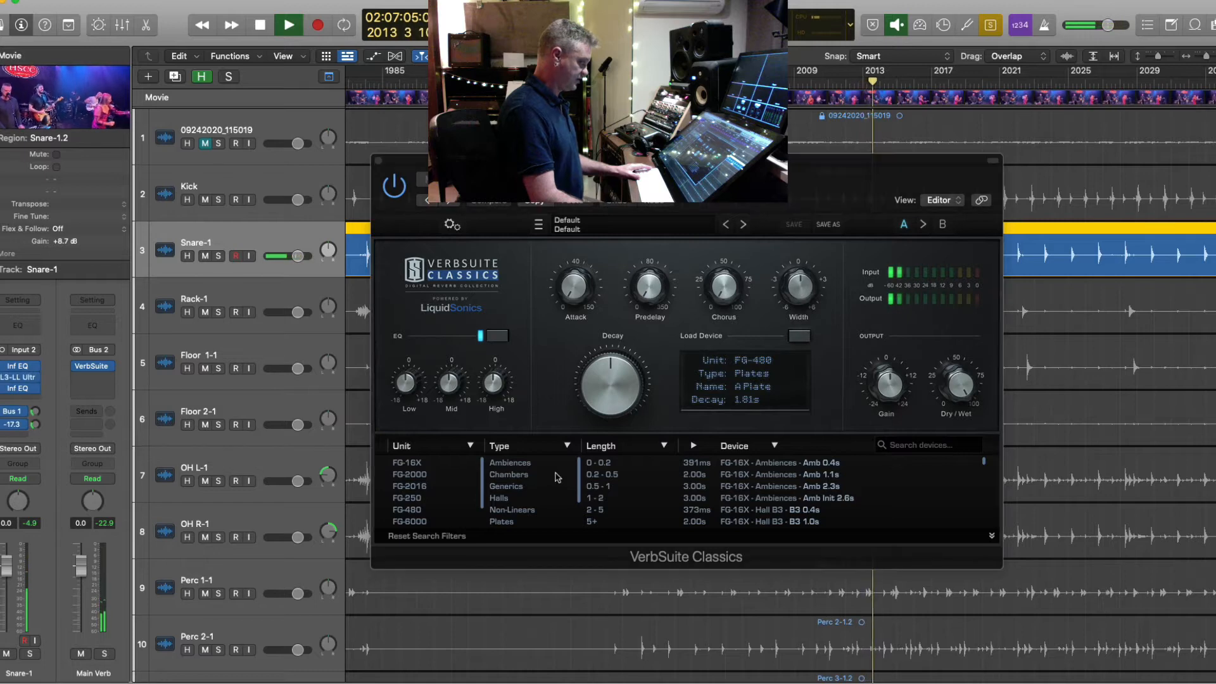
- Filter the Main Verb devices to Halls and load the FG-16X Hall C1 device C1 1.0s
click(534, 501)
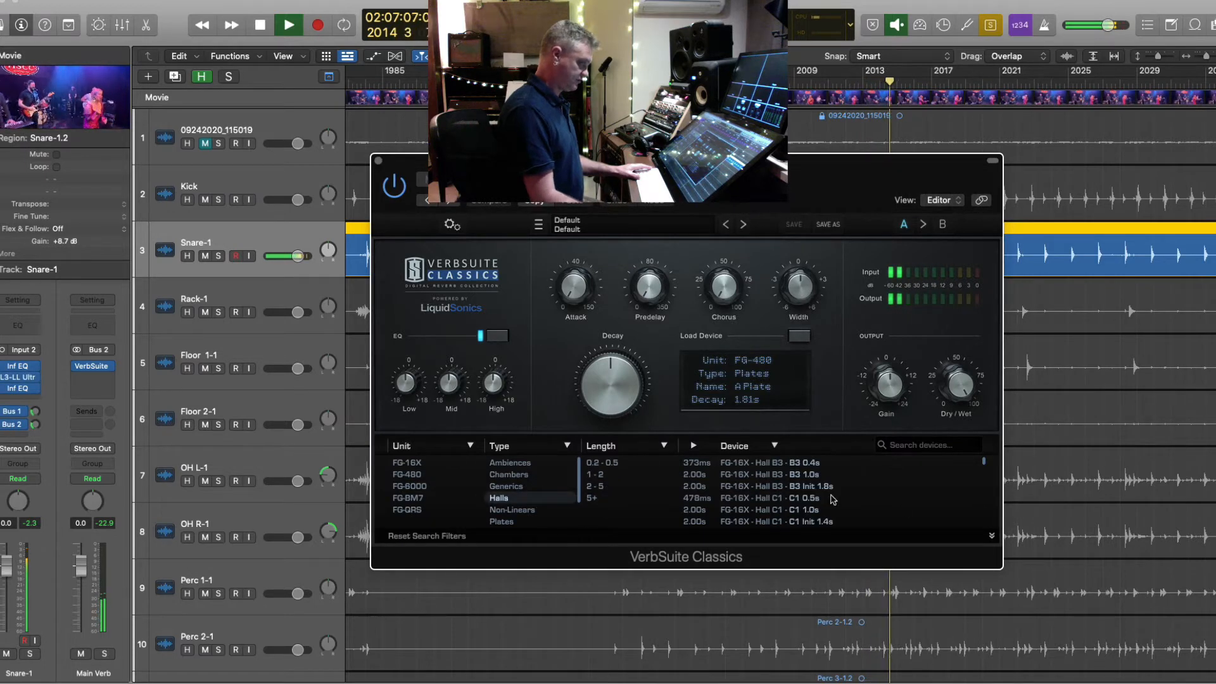
click(844, 500)
click(702, 510)
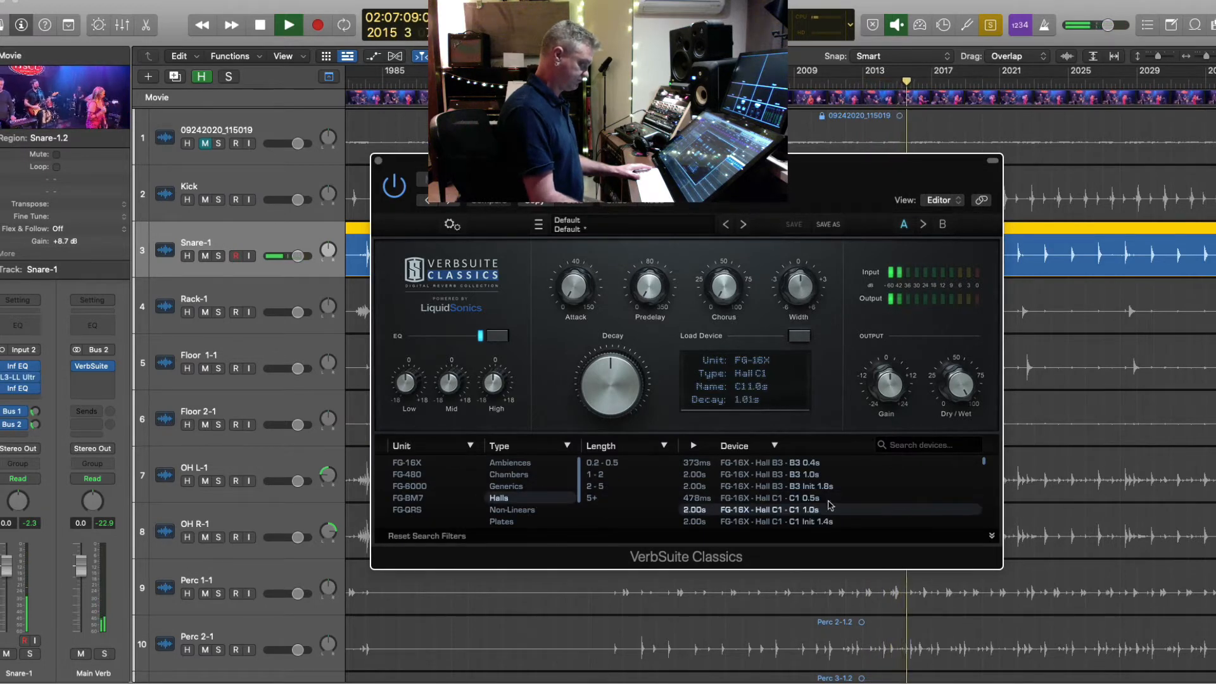
- Narrow the Main Verb hall devices to the 1 - 2 length range, compare several, and load FG-16X Hall C1 device C1 Init 1.4s
click(826, 464)
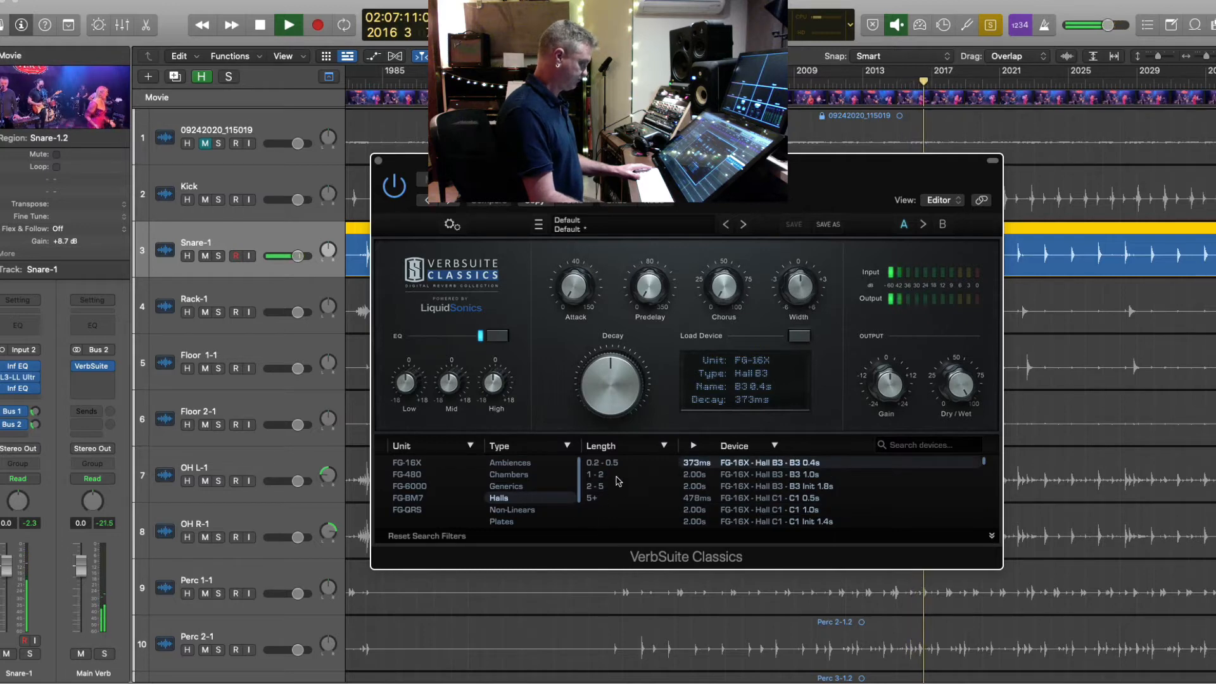
click(616, 476)
click(820, 500)
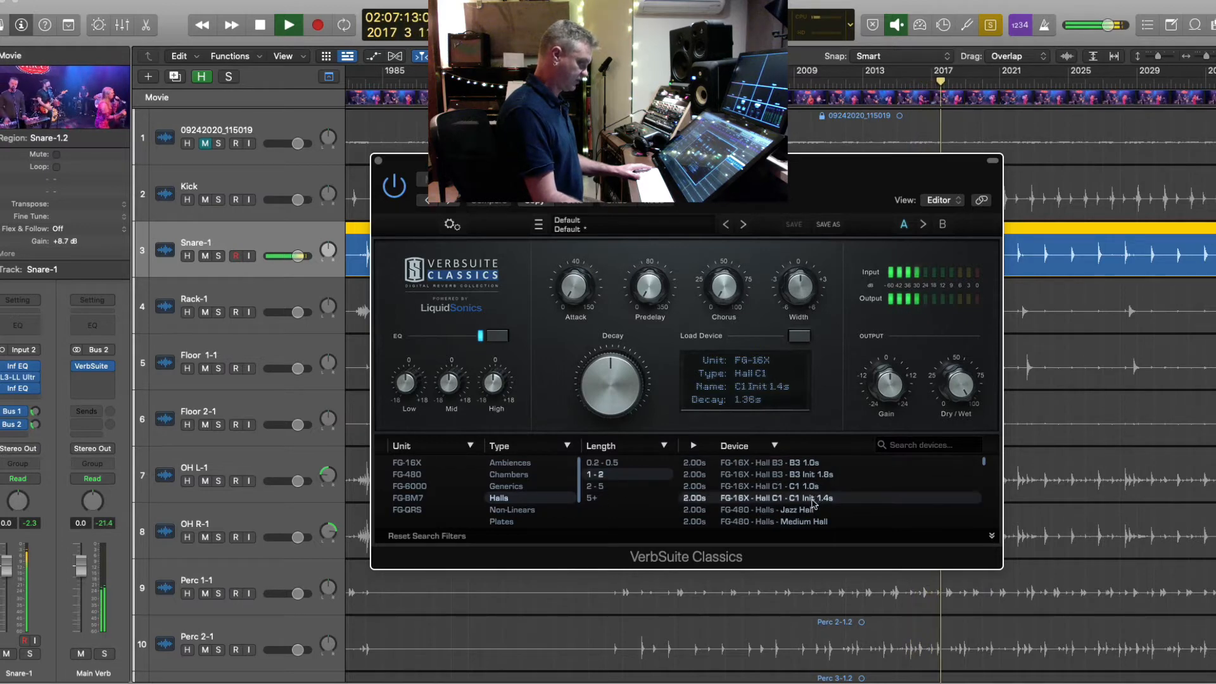
mouse_move(957, 359)
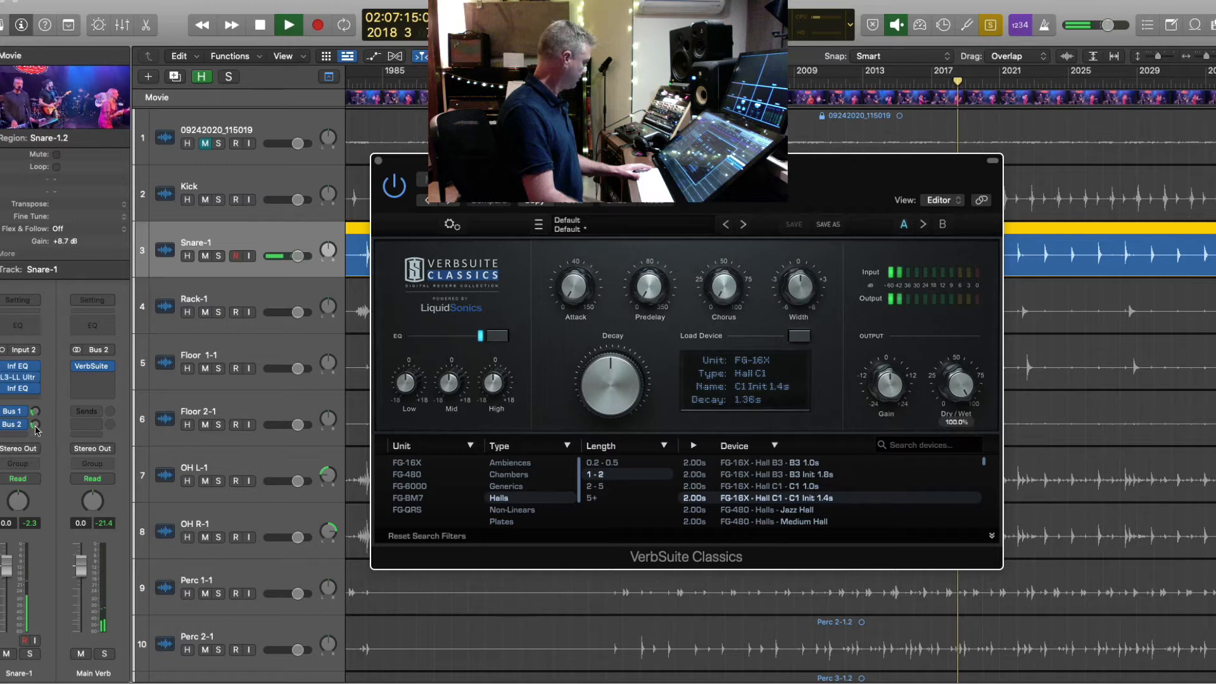
click(814, 510)
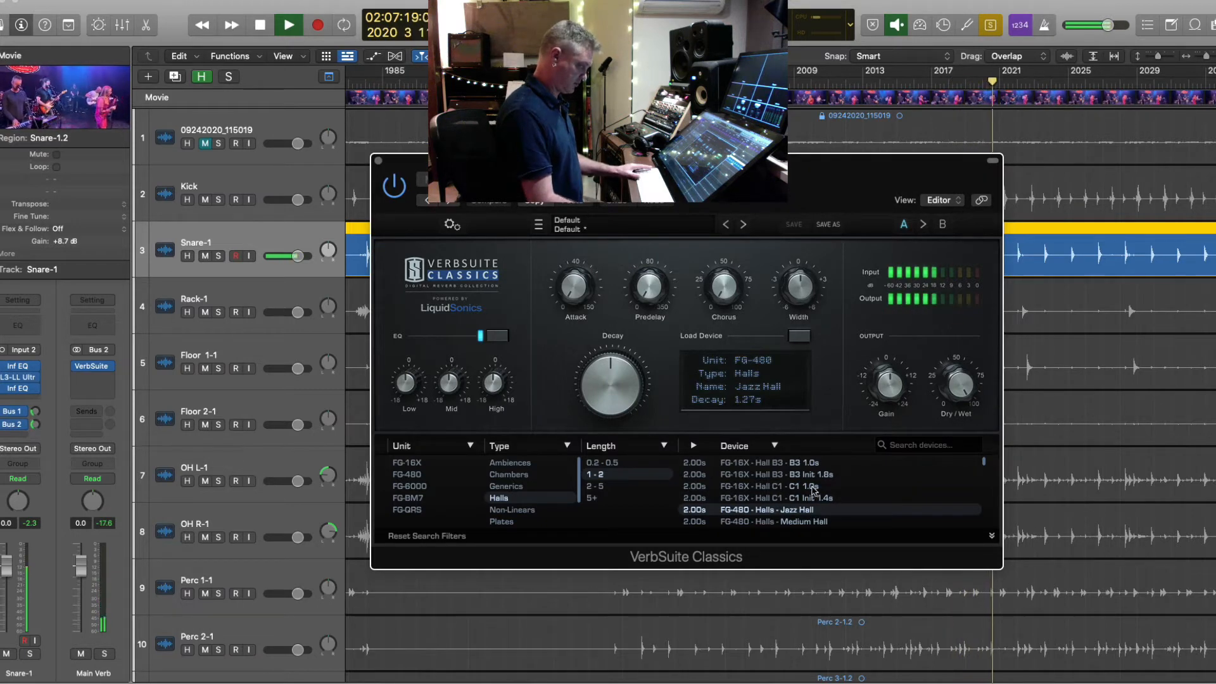
key(Down)
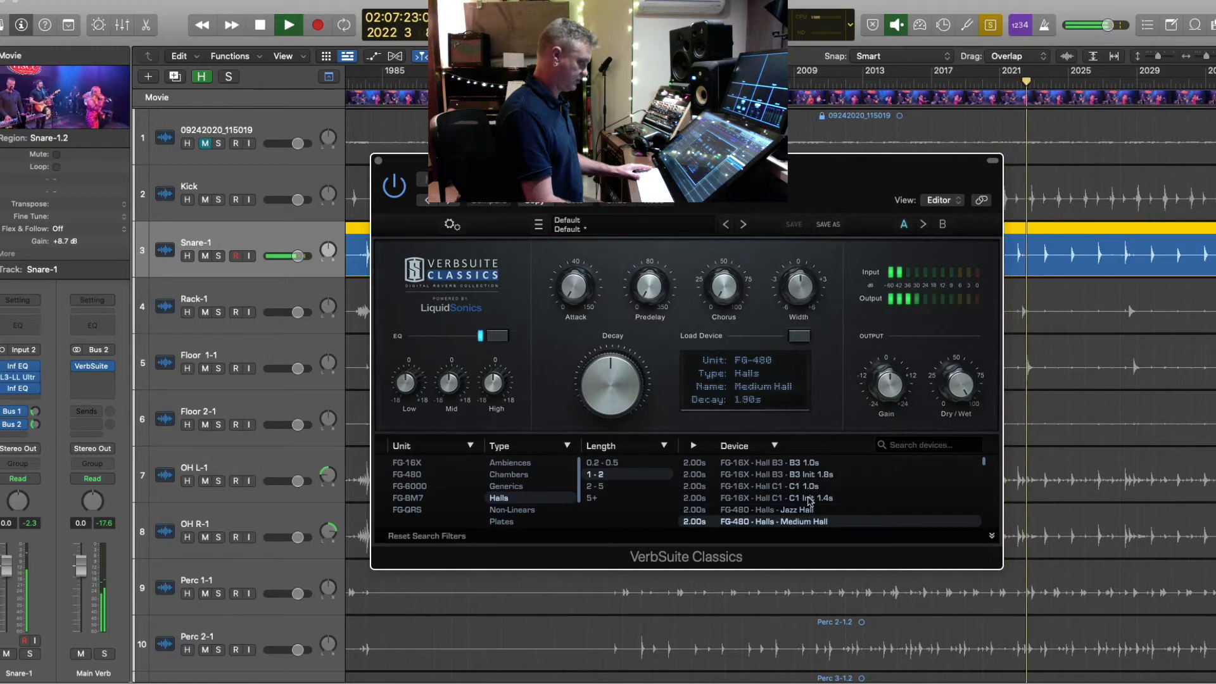
click(809, 500)
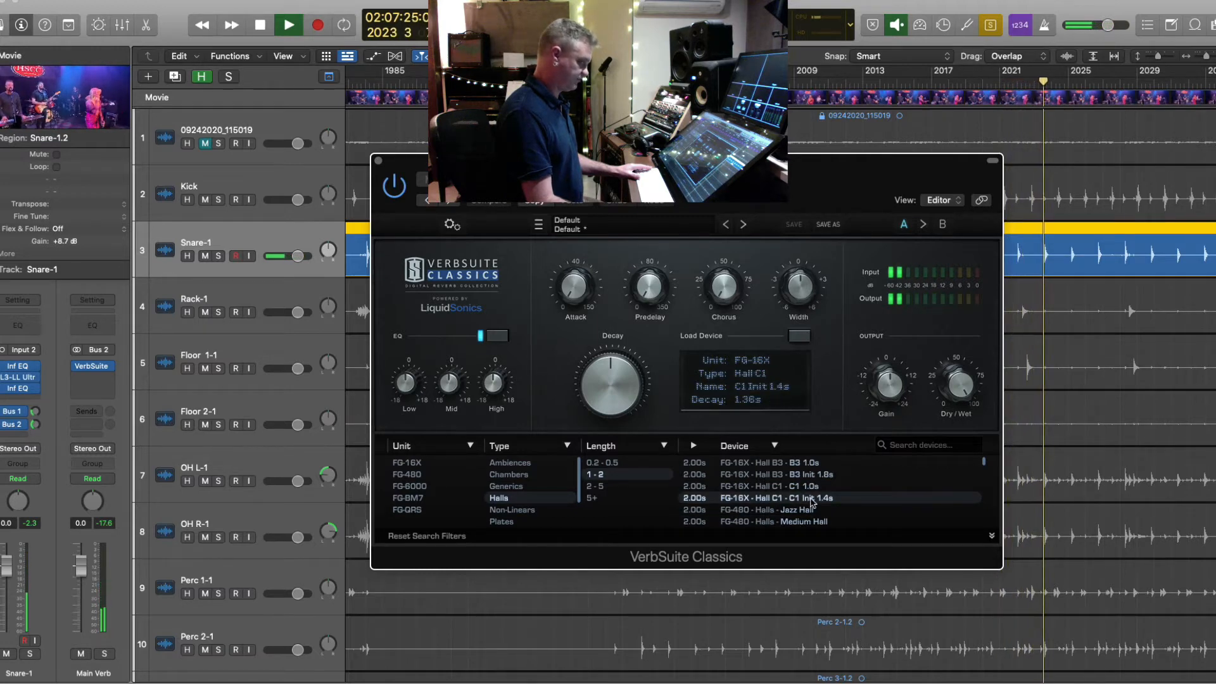
- Cut the Main Verb reverb's Mid EQ to about -1.8 dB and close the plug-in window
drag(450, 384, 449, 391)
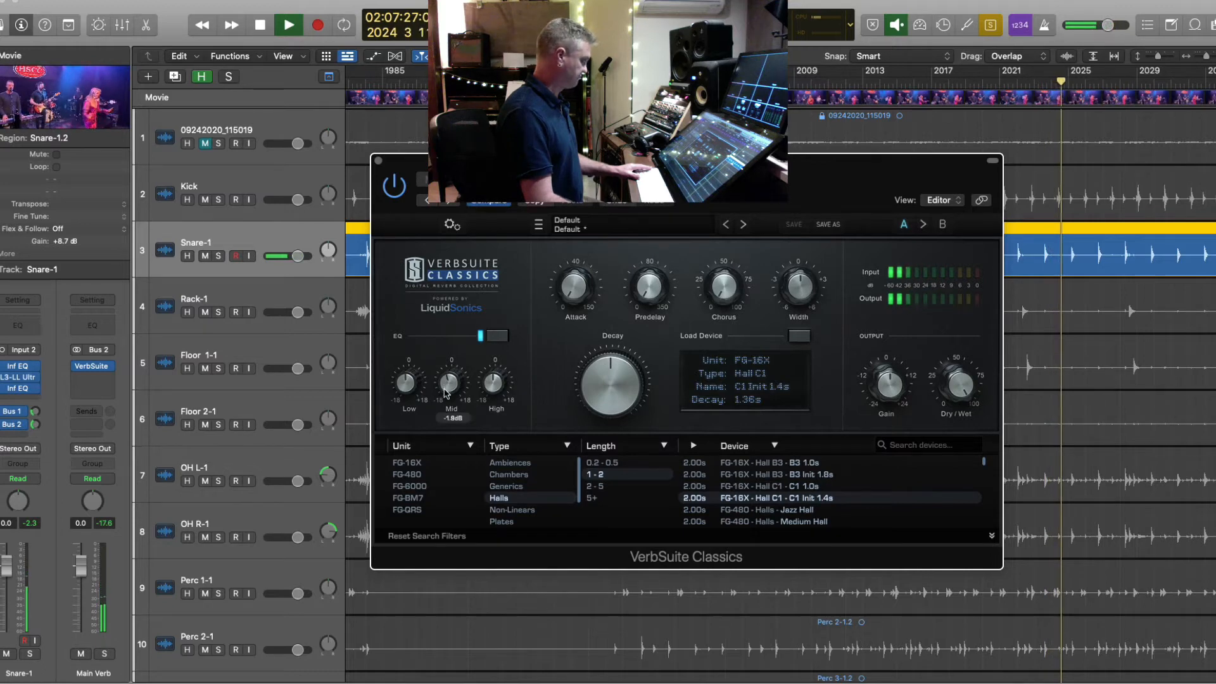
click(378, 161)
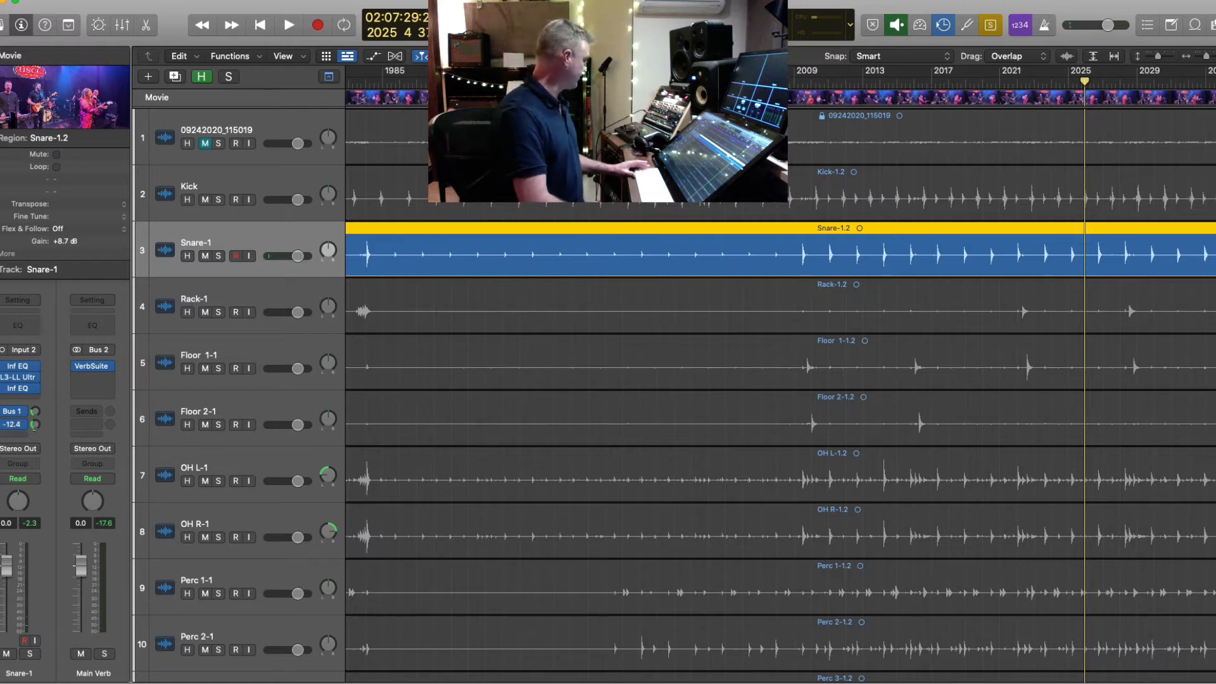
- Play back the Rack-1 region from around bar 2009 and examine its first tom hit near bar 2022 with the waveforms enlarged
click(791, 196)
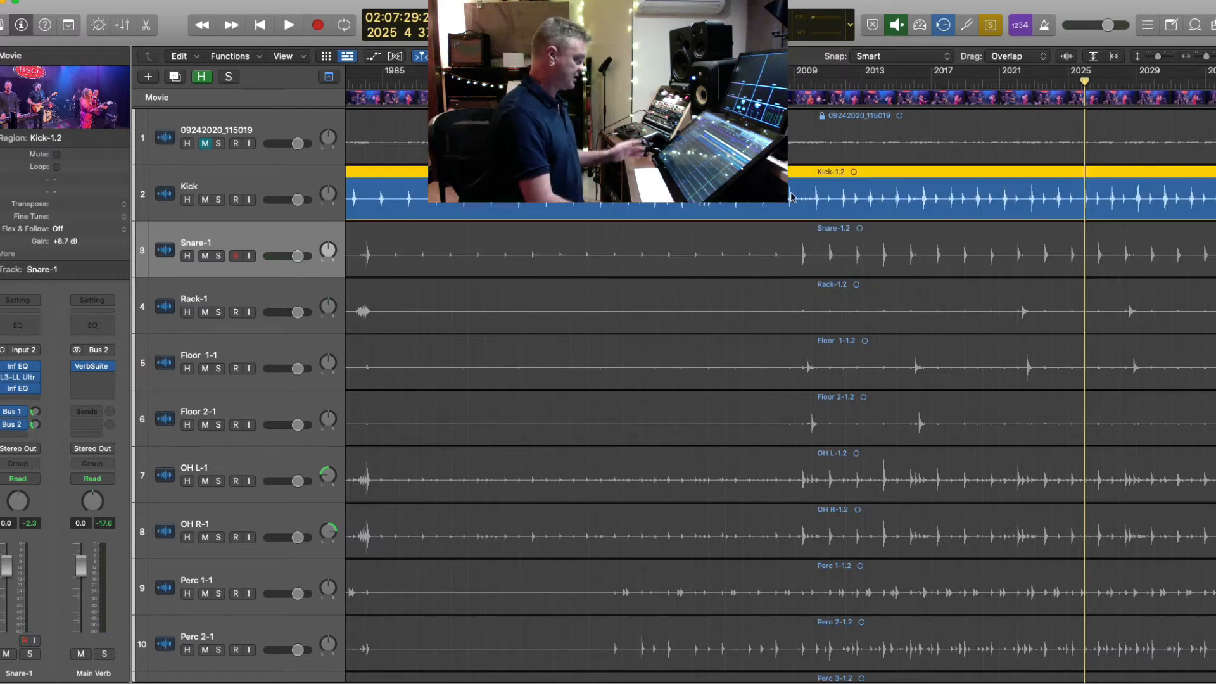
click(818, 256)
click(827, 296)
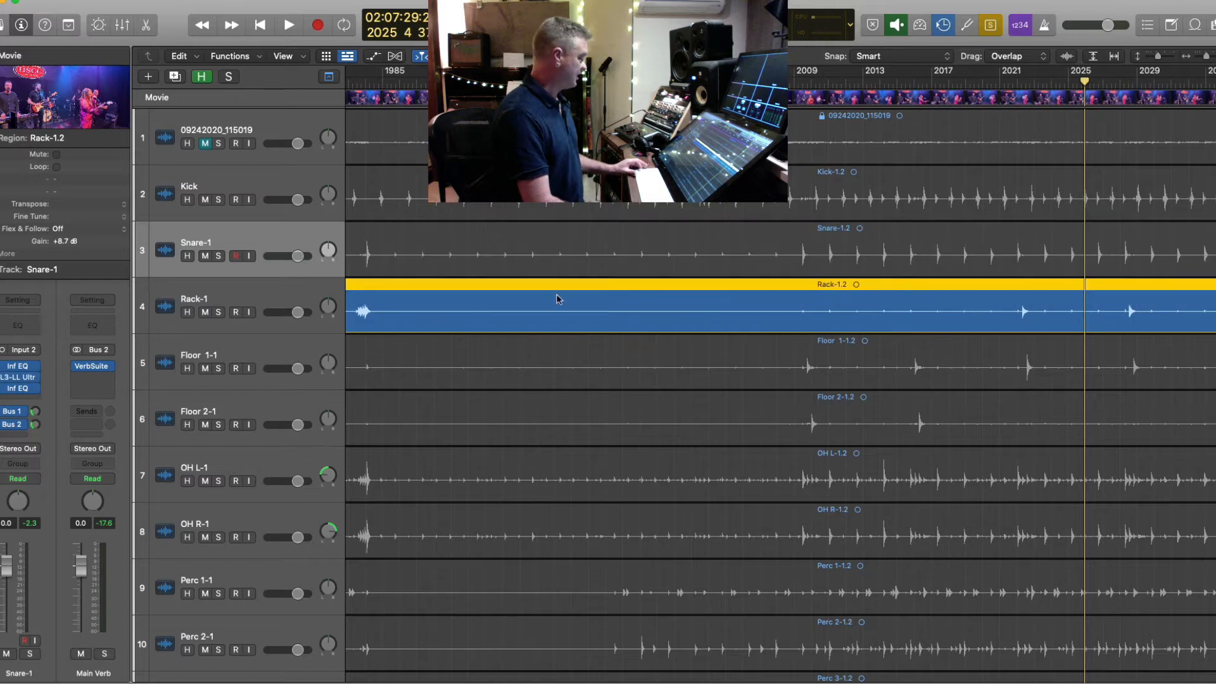
key(super+Left)
key(super+Left)
key(space)
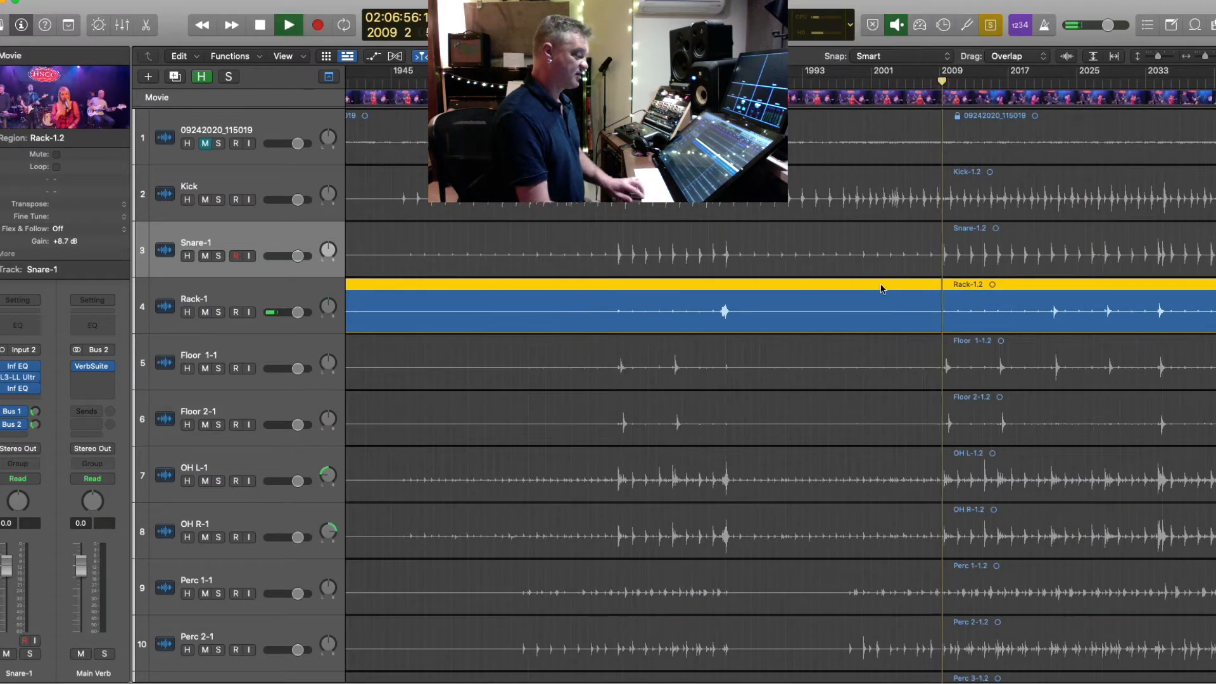
key(super+Down)
key(super+Down)
key(super+Down)
key(super+Right)
key(super+Right)
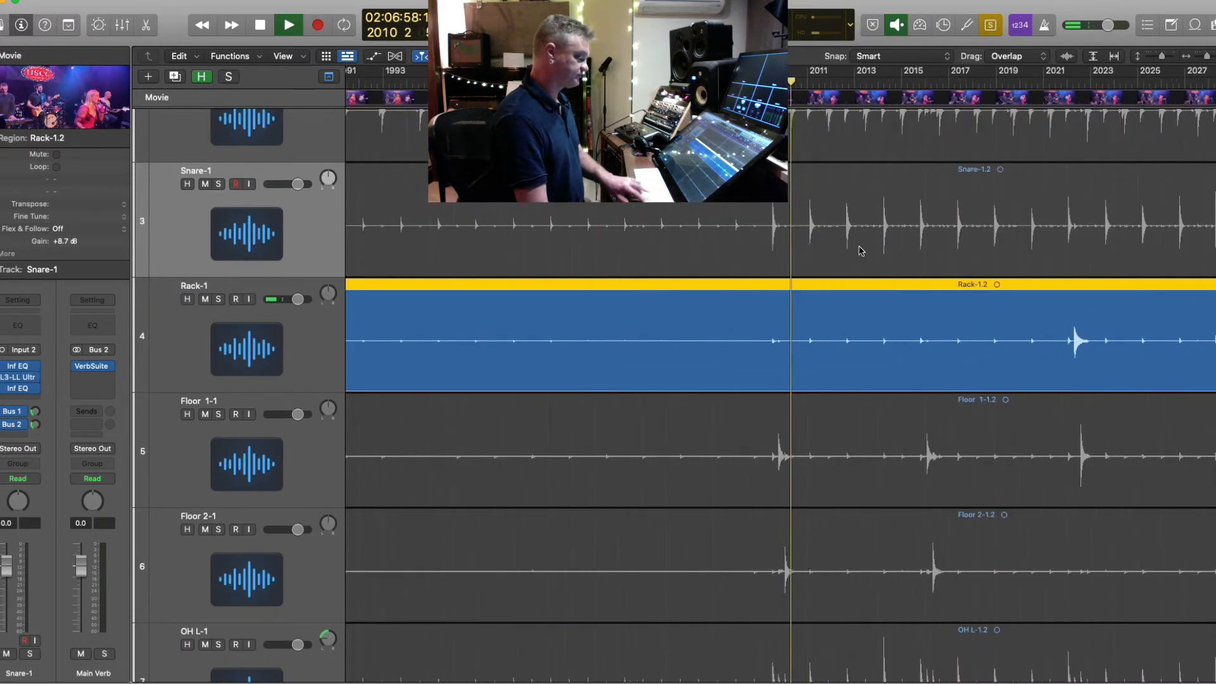
key(super+Down)
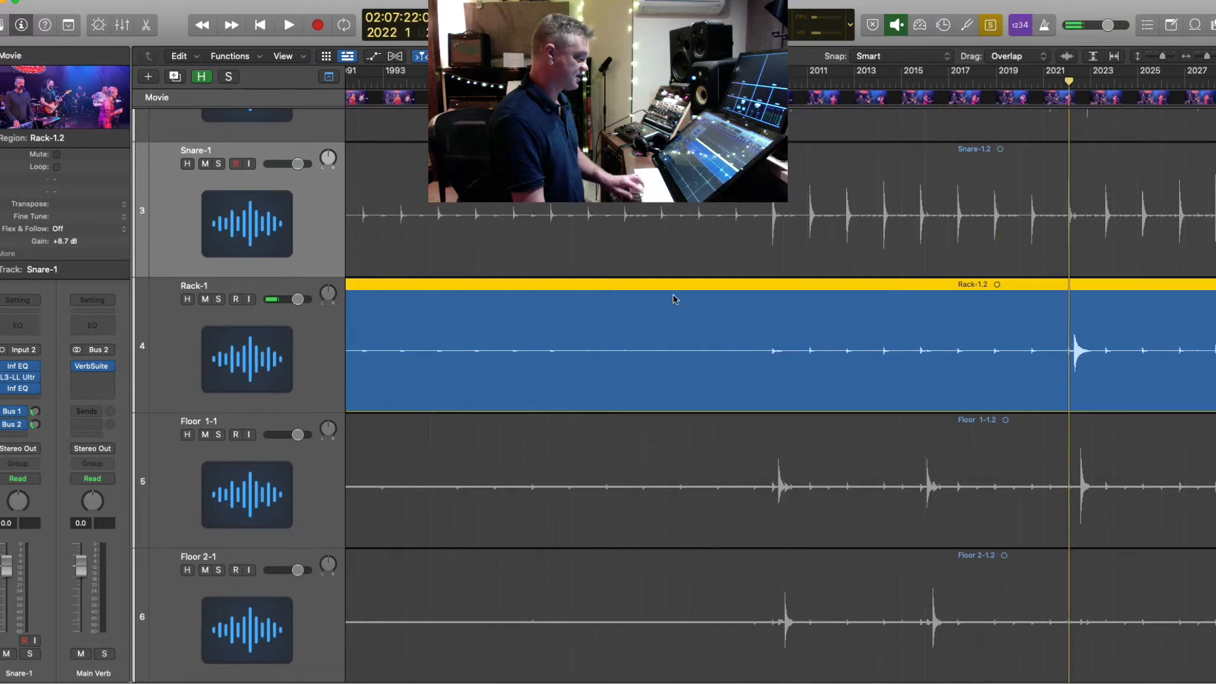
key(super+Right)
key(super+Right)
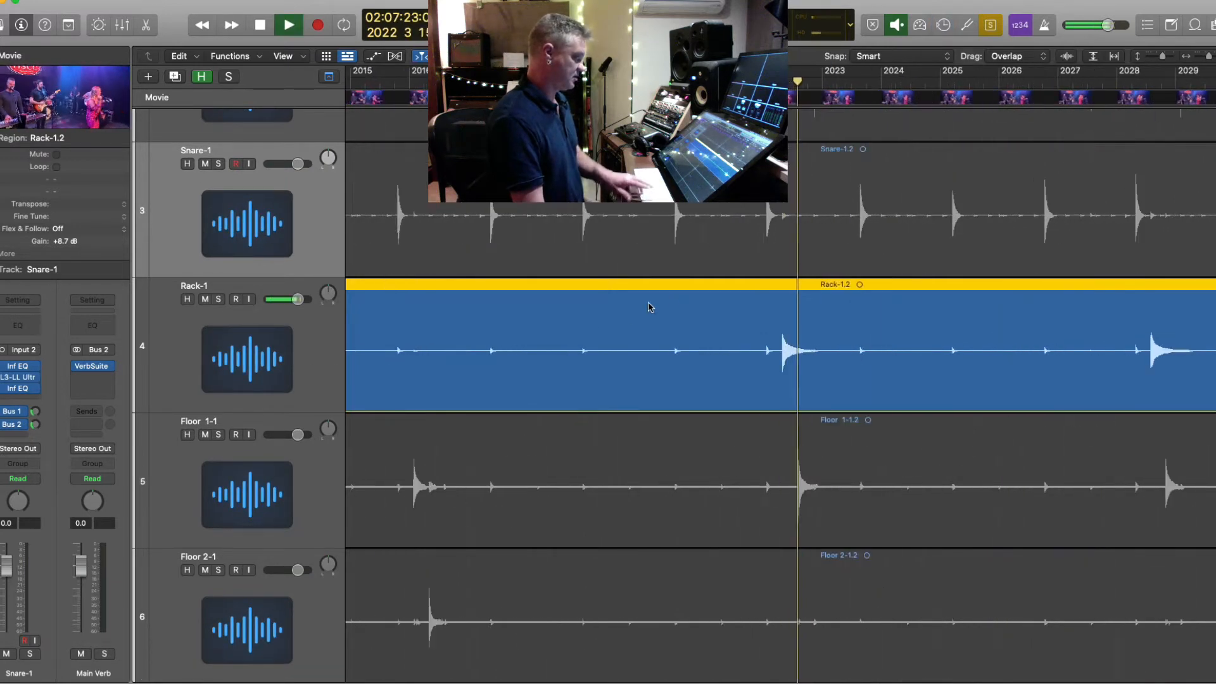
- Insert the mono Virtual Mix Rack on the Rack-1 channel and load its Drums factory preset Rack Tom
click(317, 335)
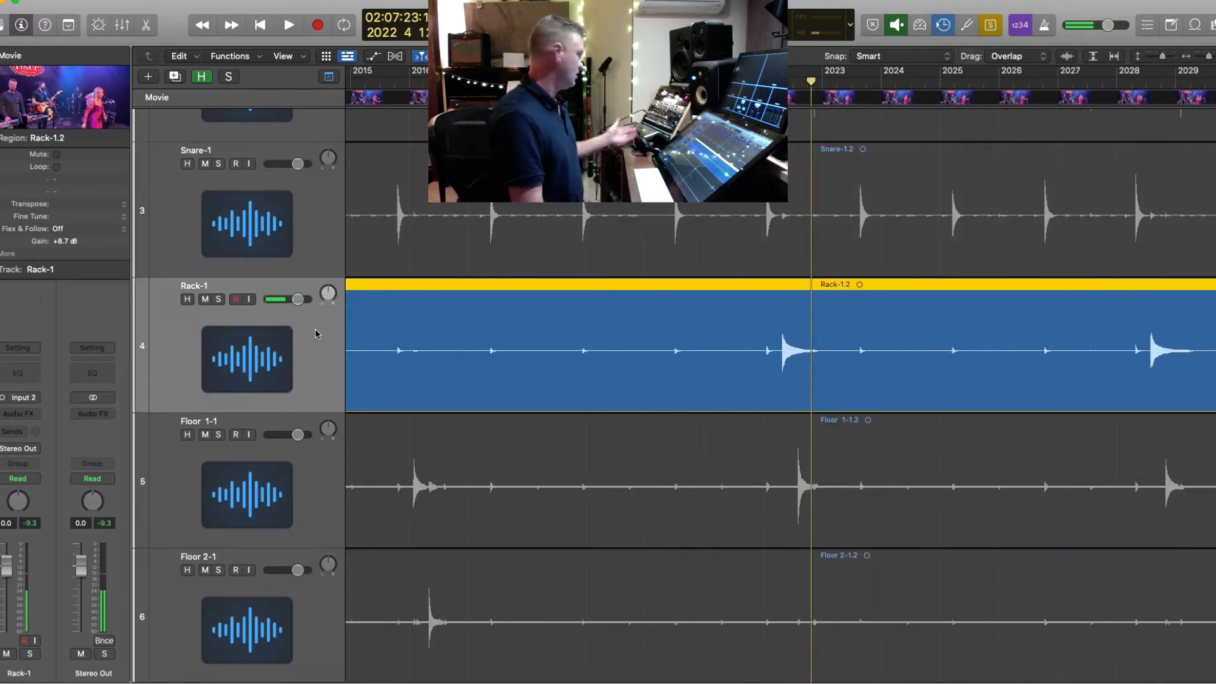
click(31, 415)
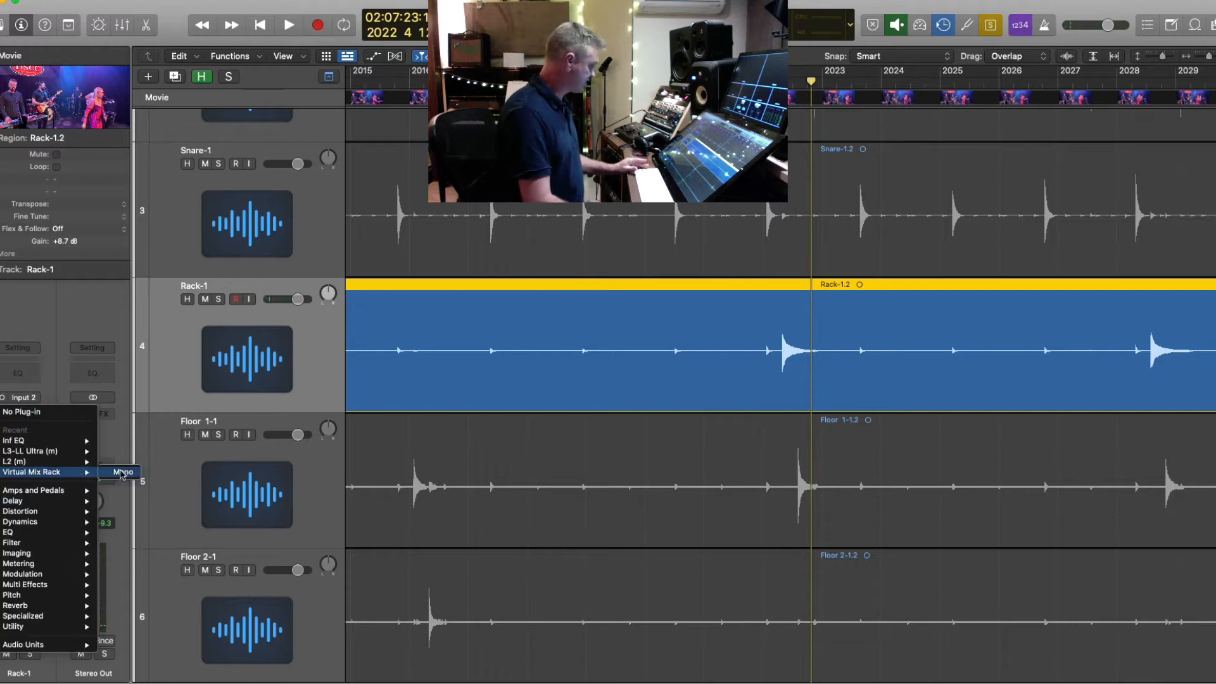
click(123, 473)
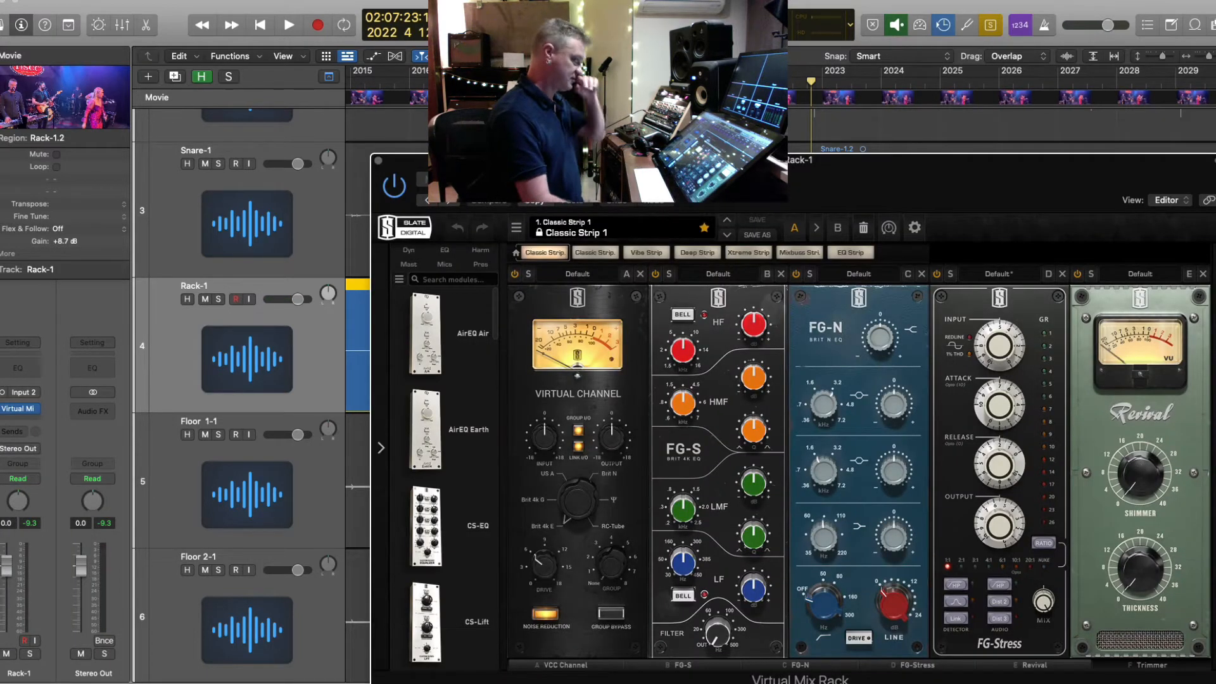
drag(528, 194, 293, 53)
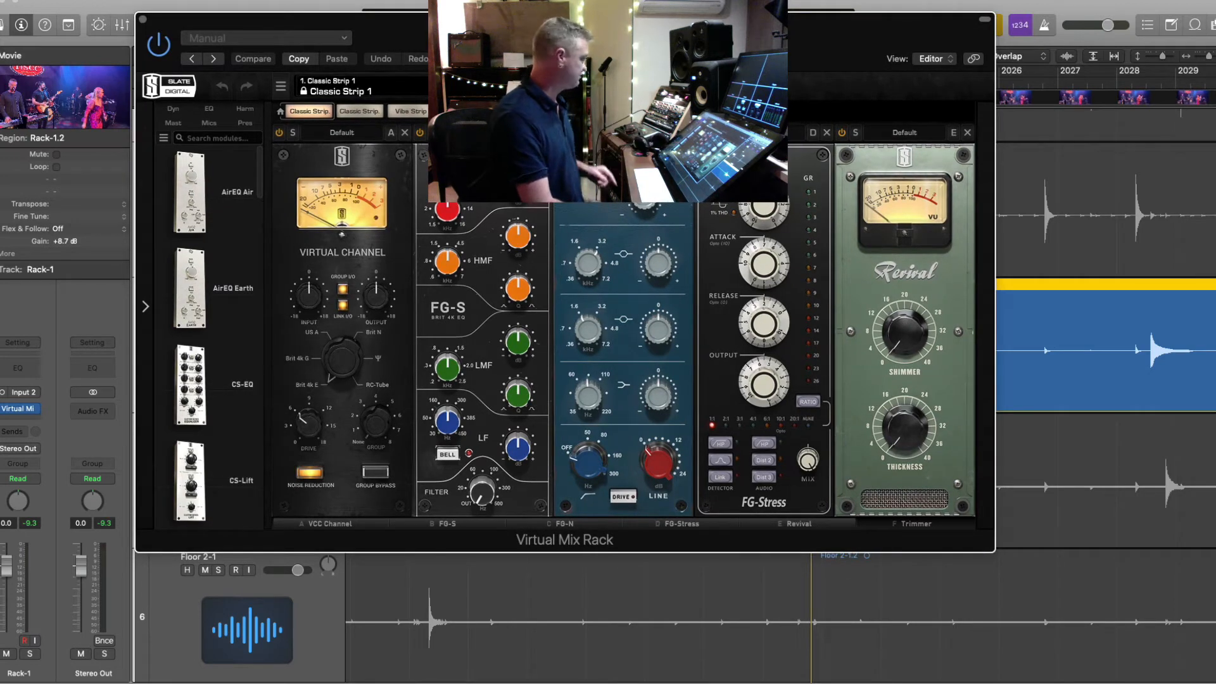
click(342, 87)
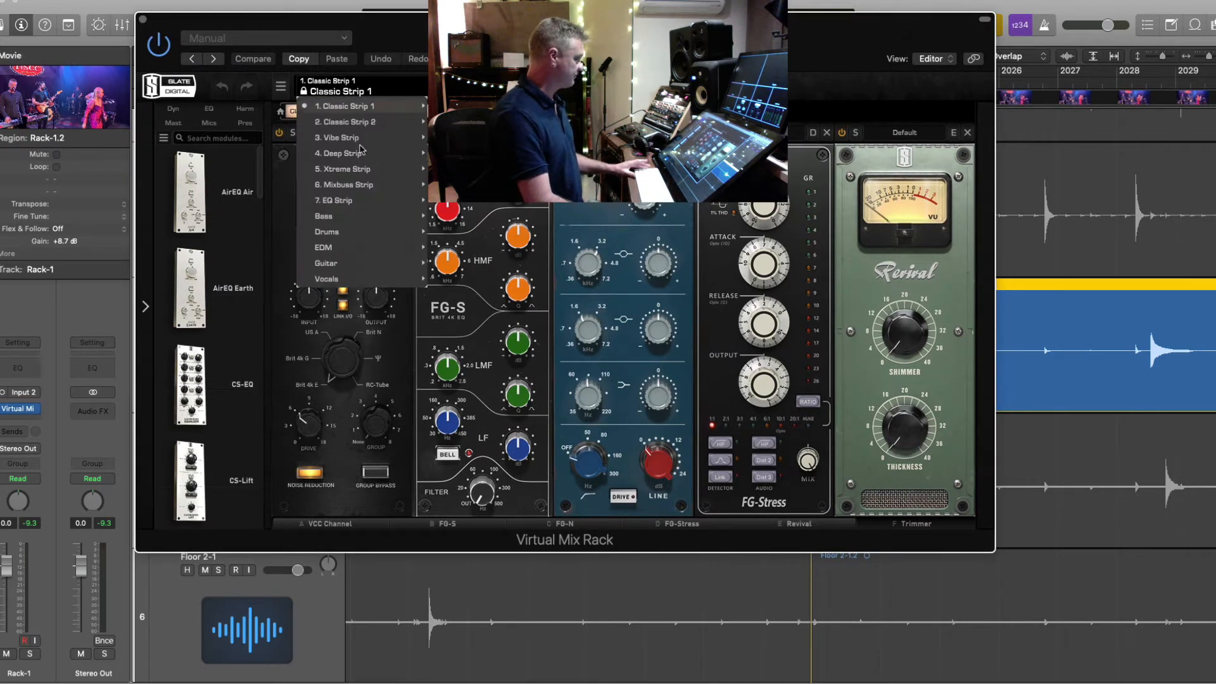
mouse_move(371, 233)
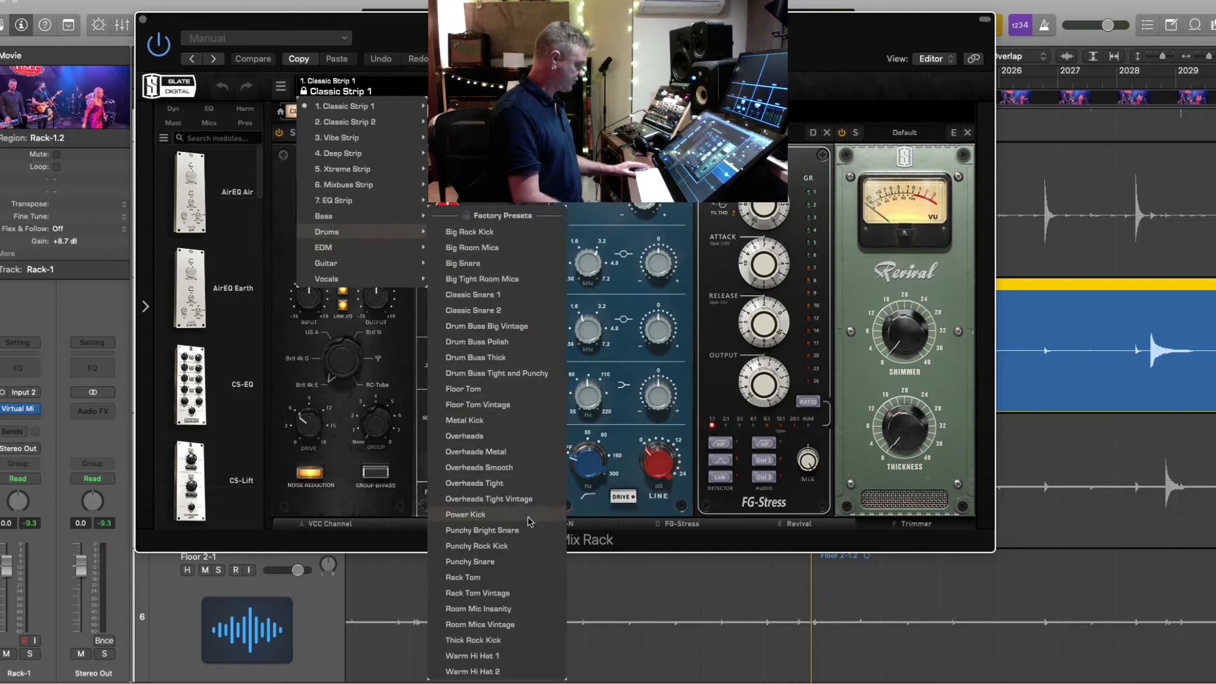
click(514, 577)
- Add the Gate:Drums module to the rack as the first processor, ahead of FG-S
scroll(236, 386, down, 10)
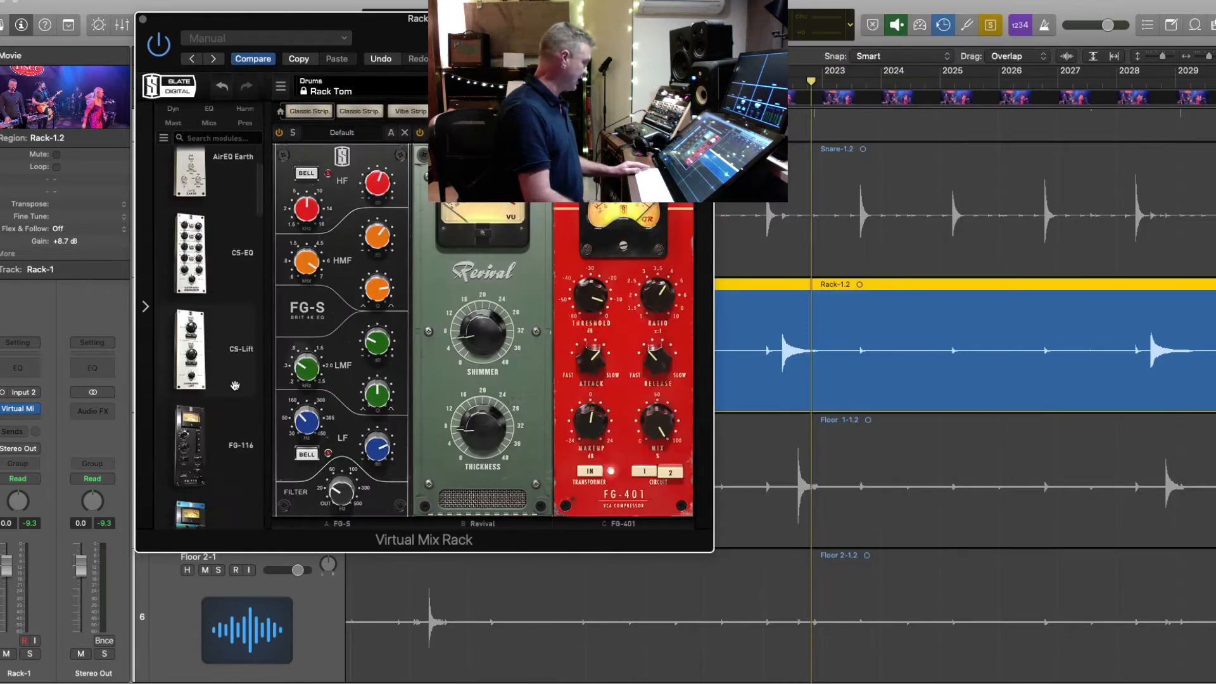
scroll(236, 386, down, 2)
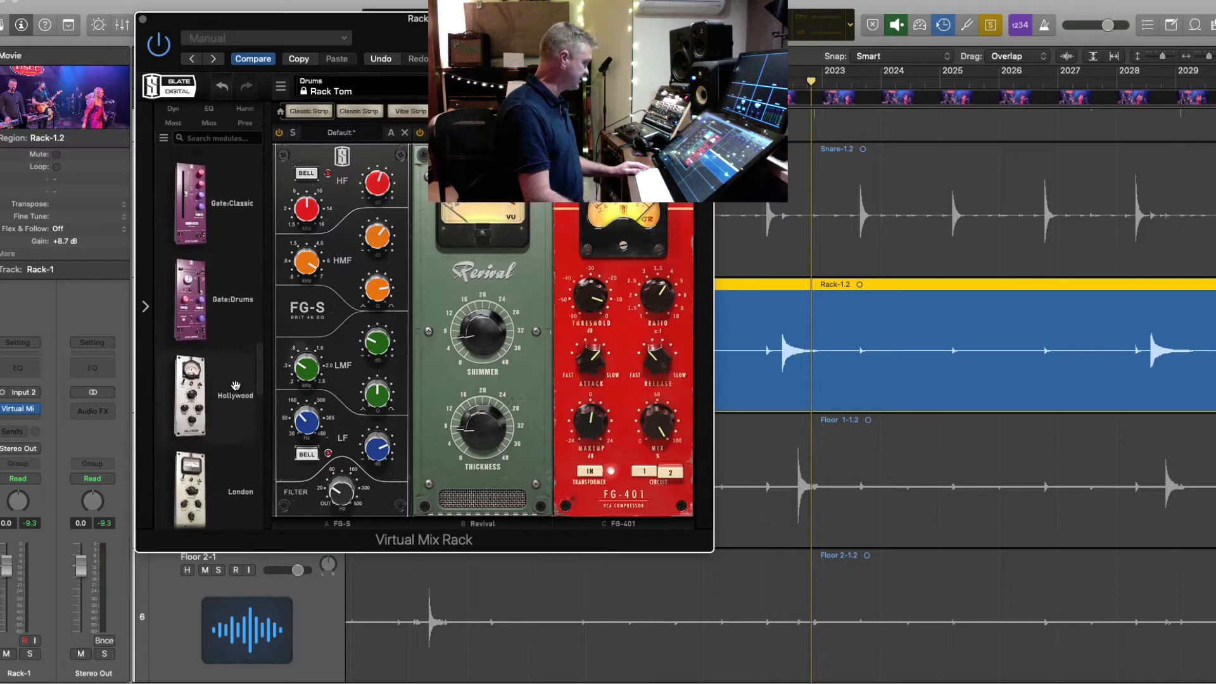
drag(191, 304, 384, 298)
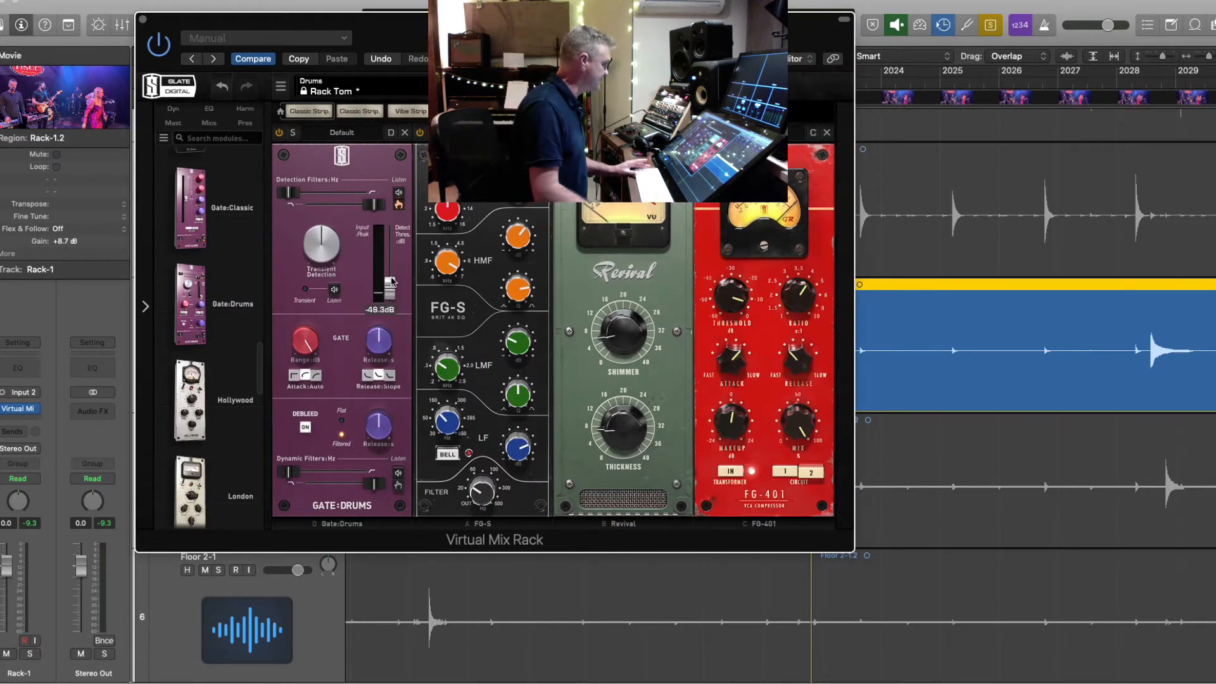
- Uncover the Rack-1 waveform and play its tom hits through the gate from about bar 2021
key(super+Left)
key(super+Left)
key(super+Left)
key(super+Left)
key(super+Left)
key(super+Left)
key(super+Left)
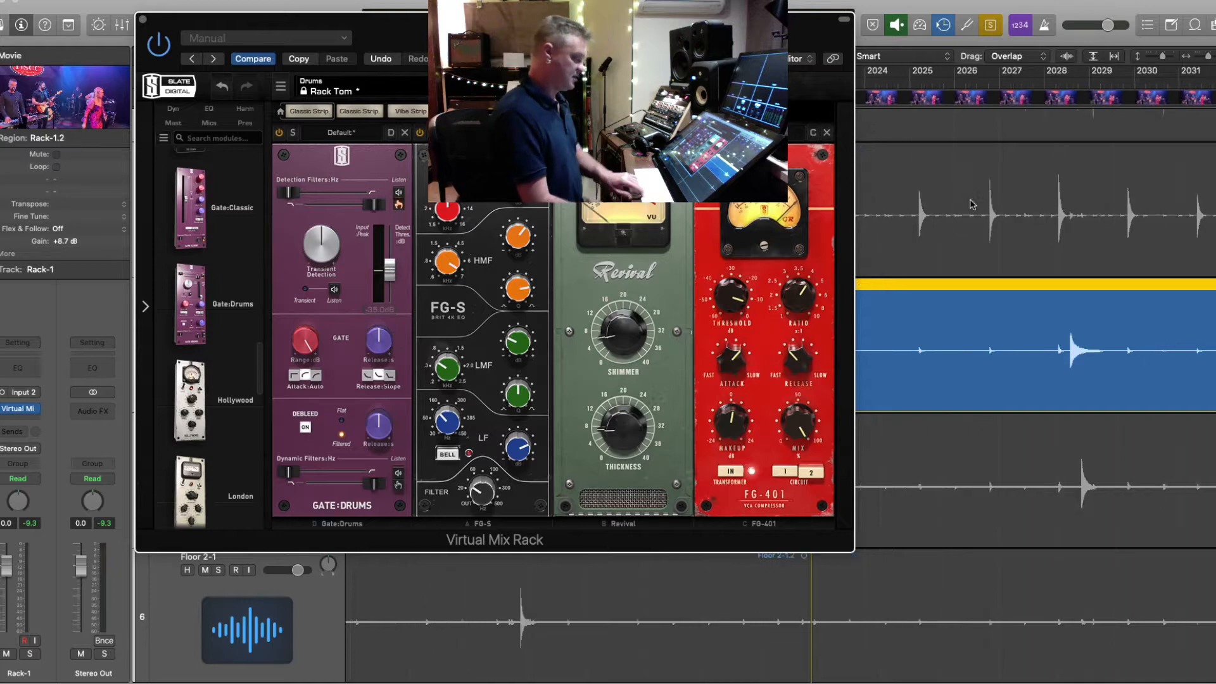
drag(399, 34, 368, 440)
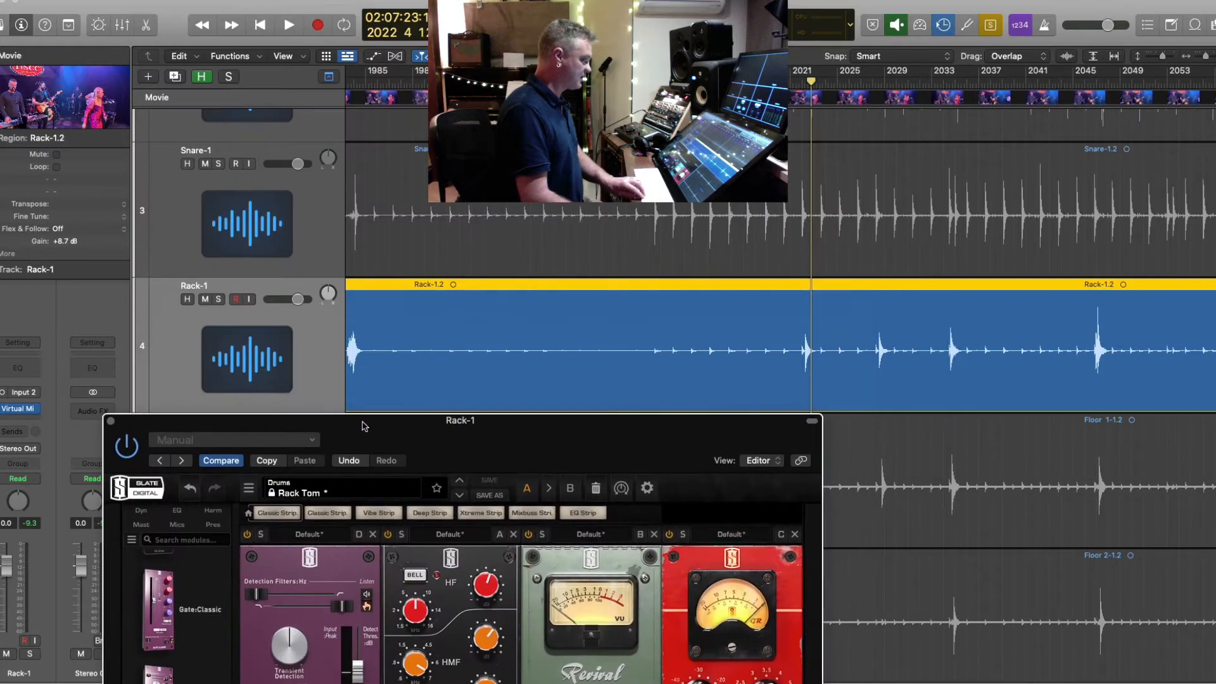
click(795, 85)
key(space)
key(super+Right)
key(super+Right)
key(super+Right)
key(super+Right)
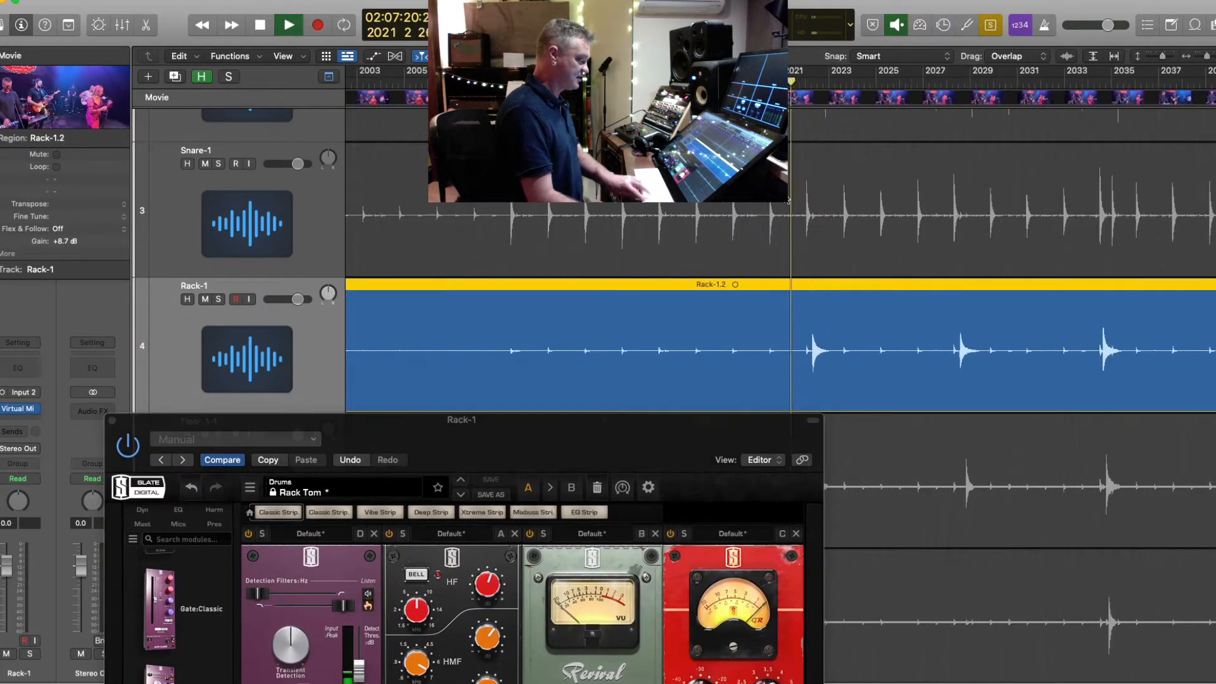
- Lower the gate's upper detection filter and set its detection threshold to about -31.4 dB while replaying the tom hits near bar 2022
key(super+Up)
key(super+Up)
drag(638, 445, 597, 25)
drag(302, 185, 292, 188)
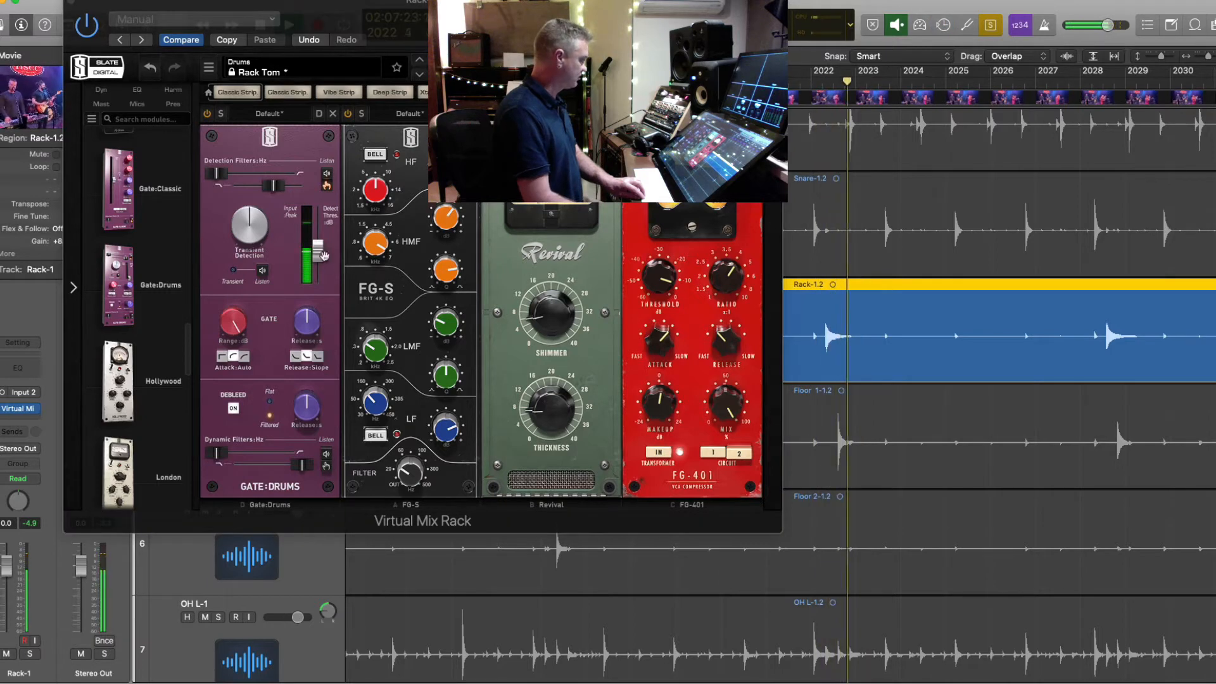
drag(323, 255, 323, 238)
click(797, 81)
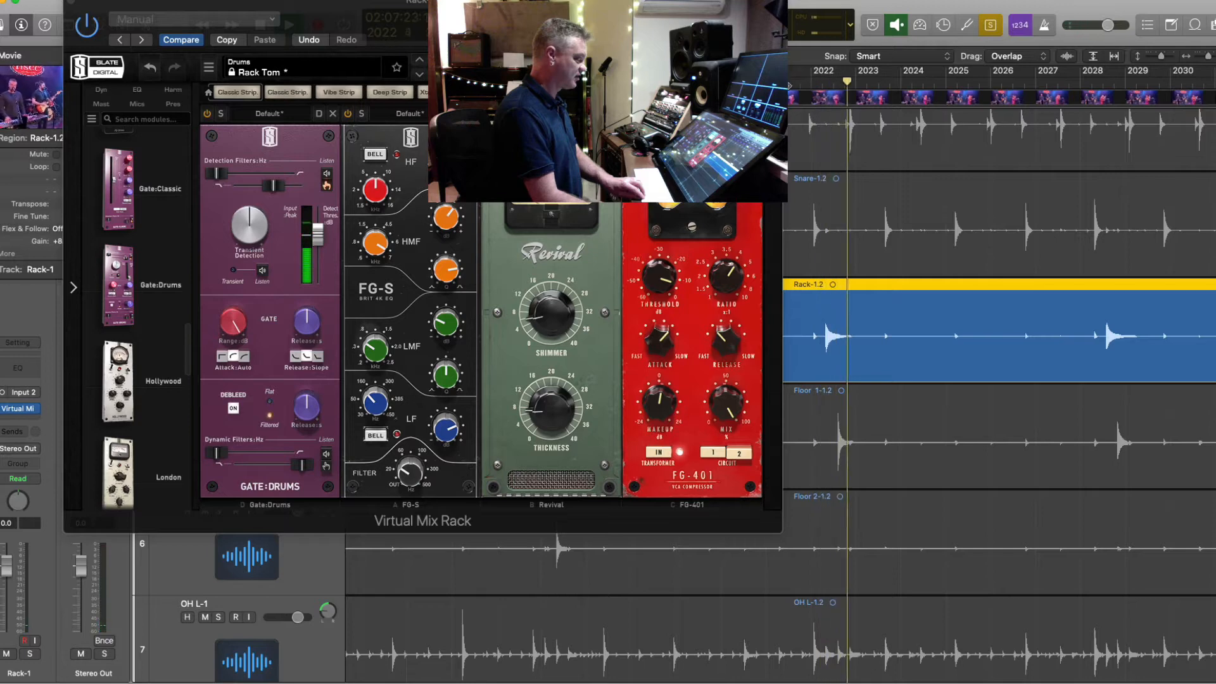
drag(318, 235, 318, 247)
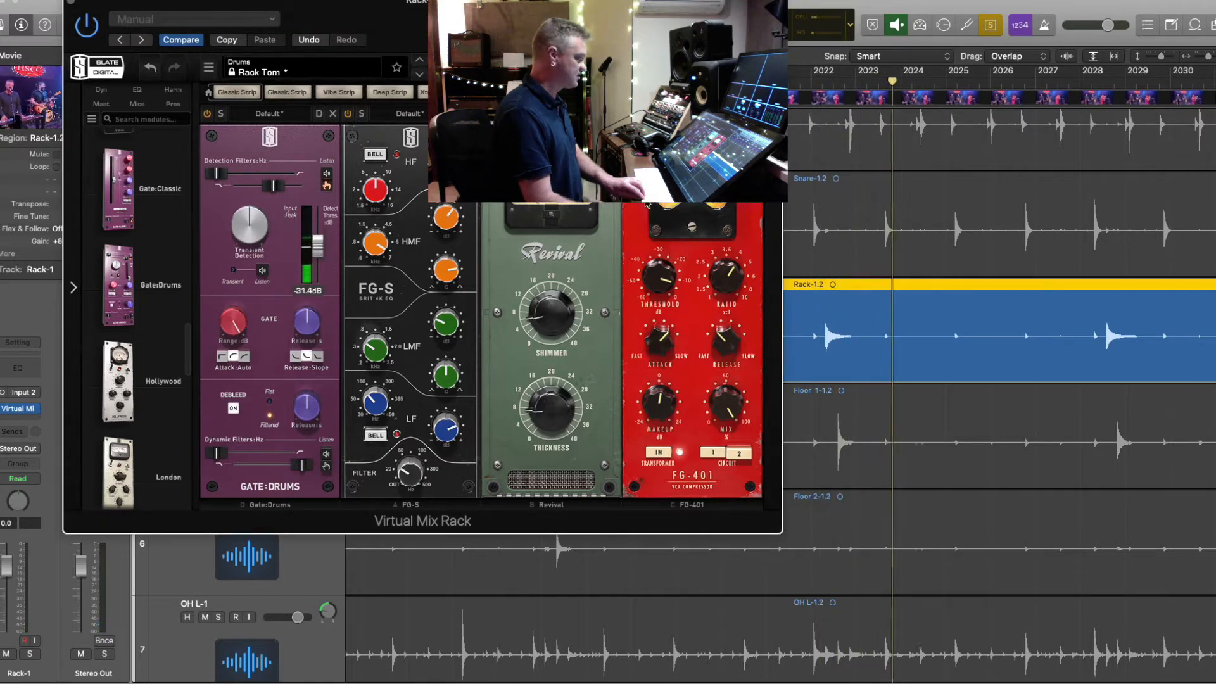
click(811, 81)
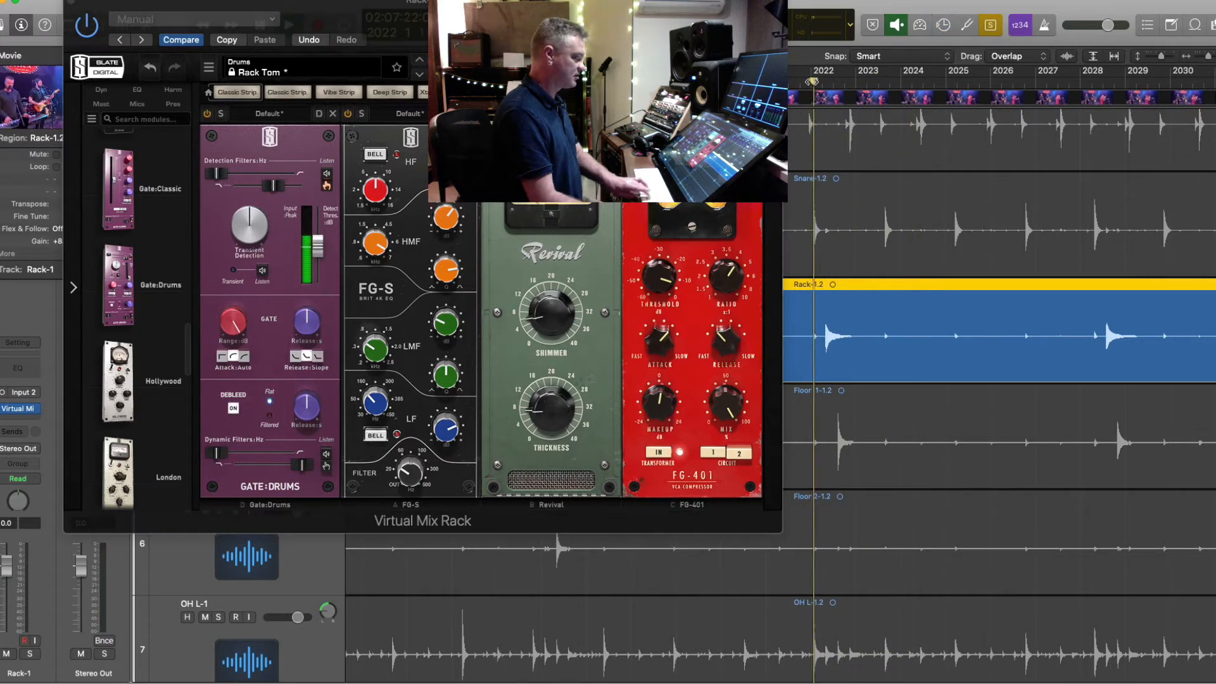
key(z)
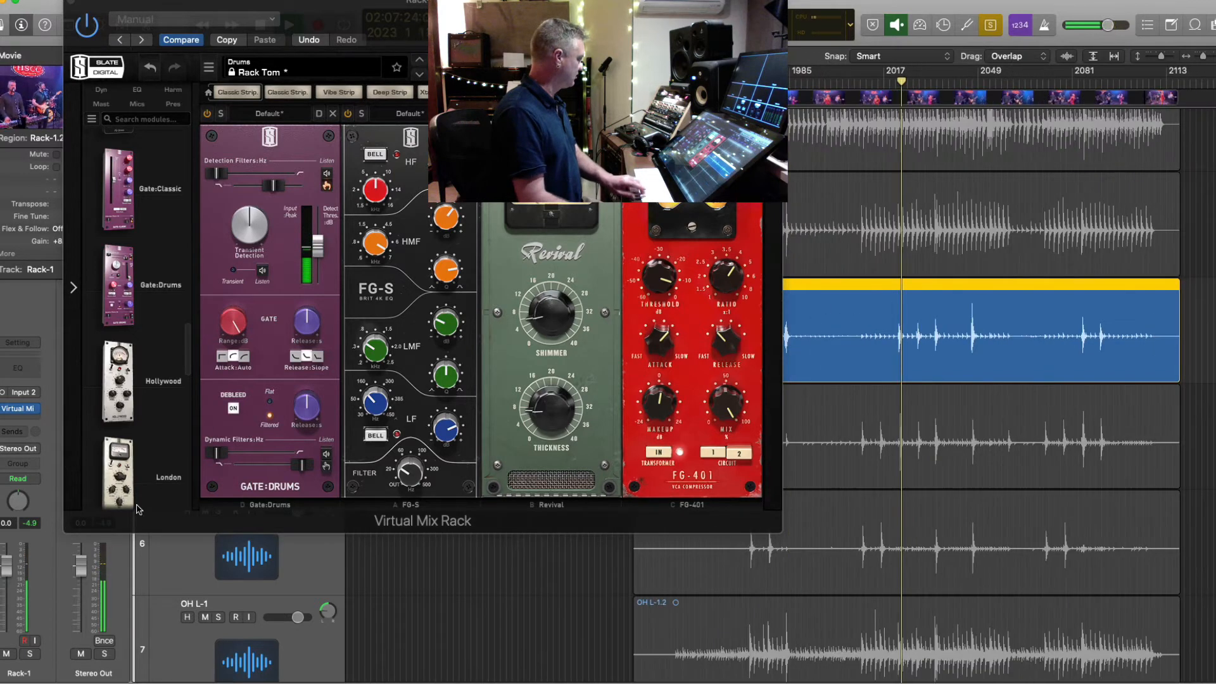
key(space)
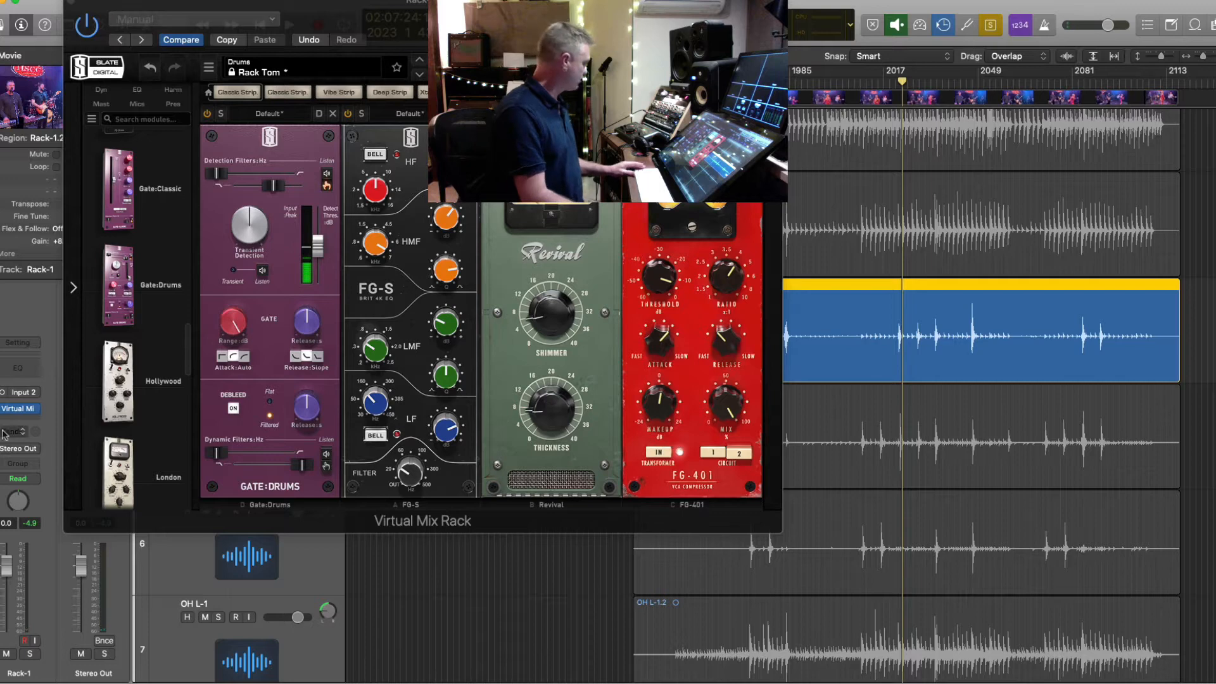
- Insert the L2 (m) limiter ahead of Virtual Mix Rack on the Rack-1 channel, lower its threshold slightly, and close its window
click(20, 414)
click(36, 397)
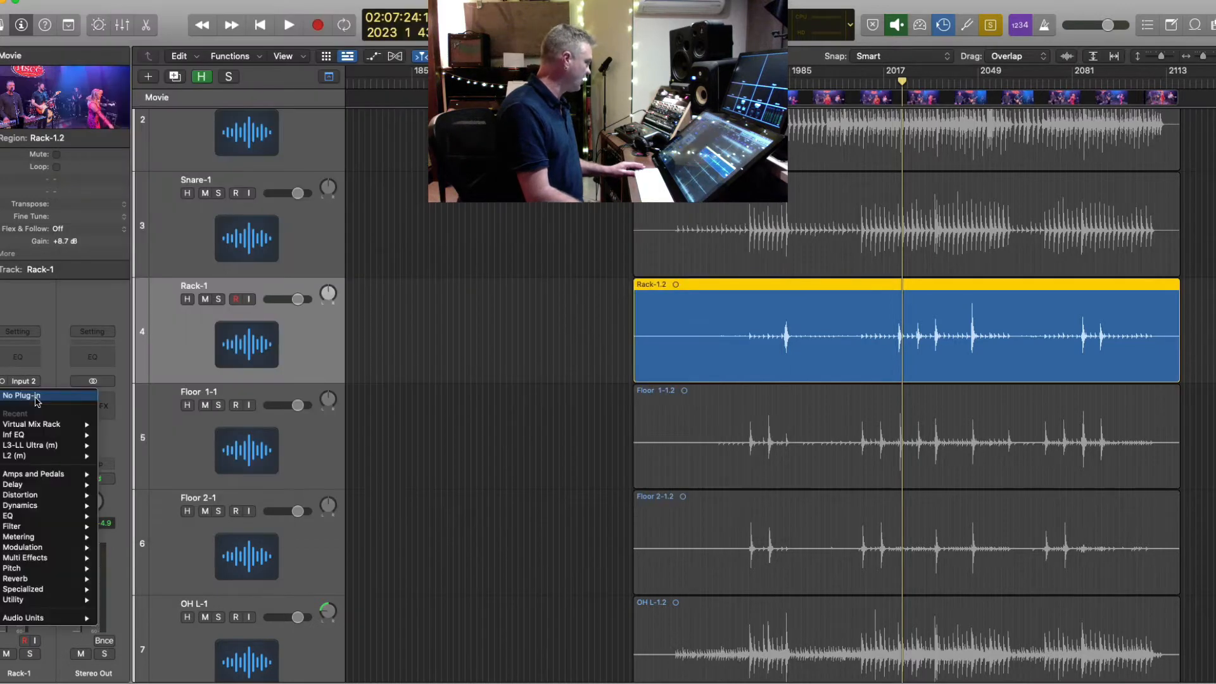
click(122, 457)
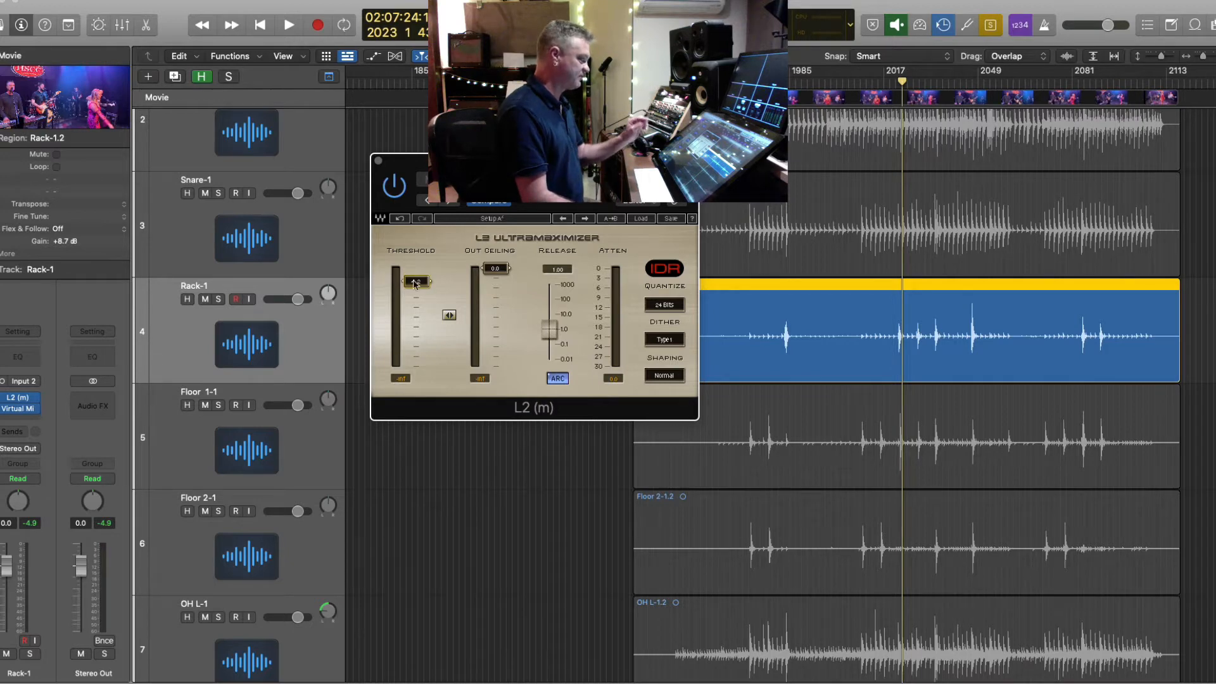
click(379, 162)
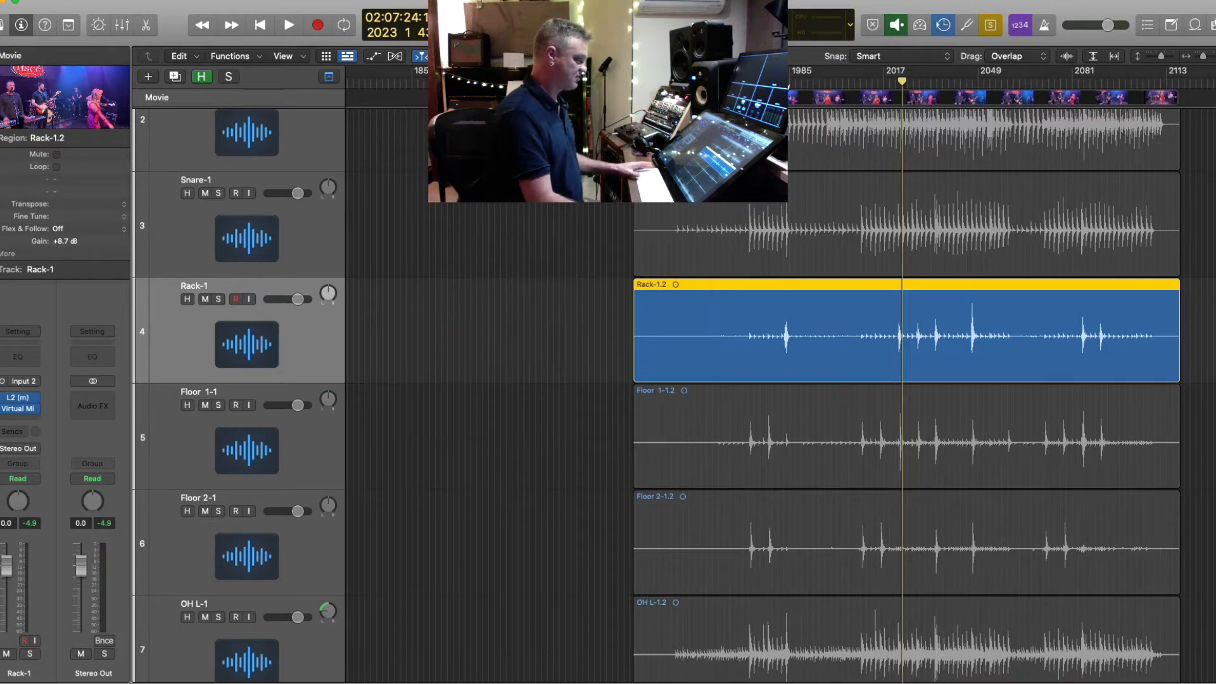
- Adjust Revival's Shimmer amount and the FG-S low-frequency gain on Rack-1 while playing its tom hits near bar 1983
click(782, 82)
key(space)
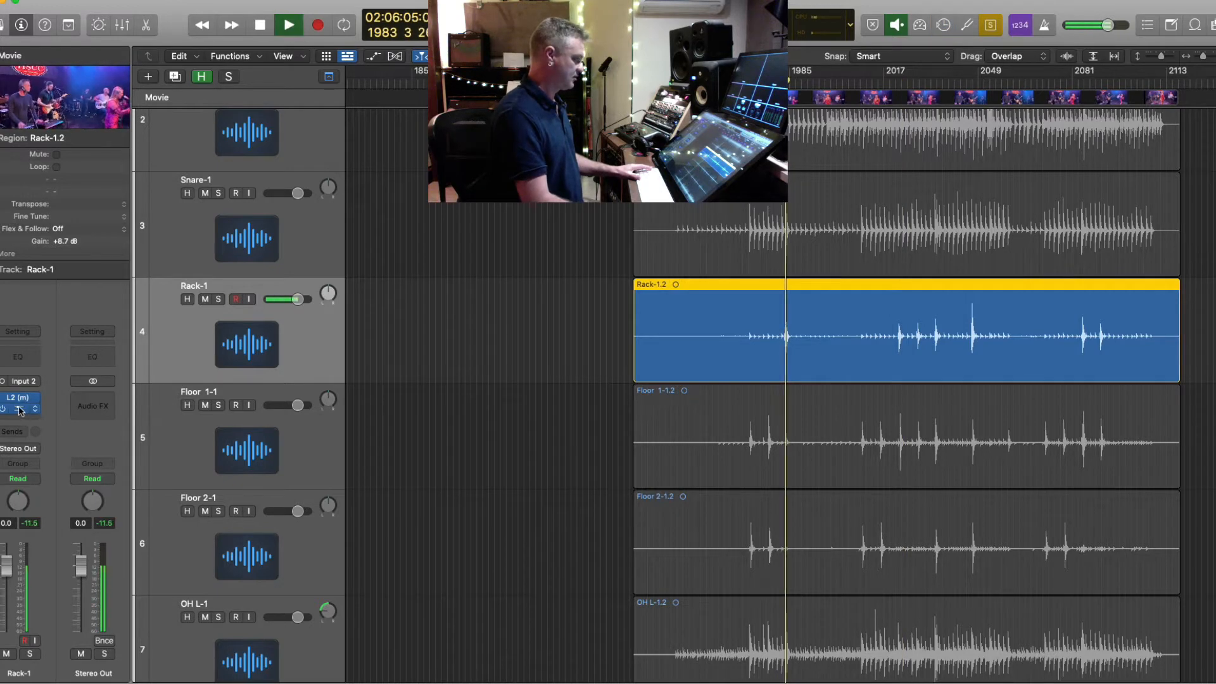
click(19, 408)
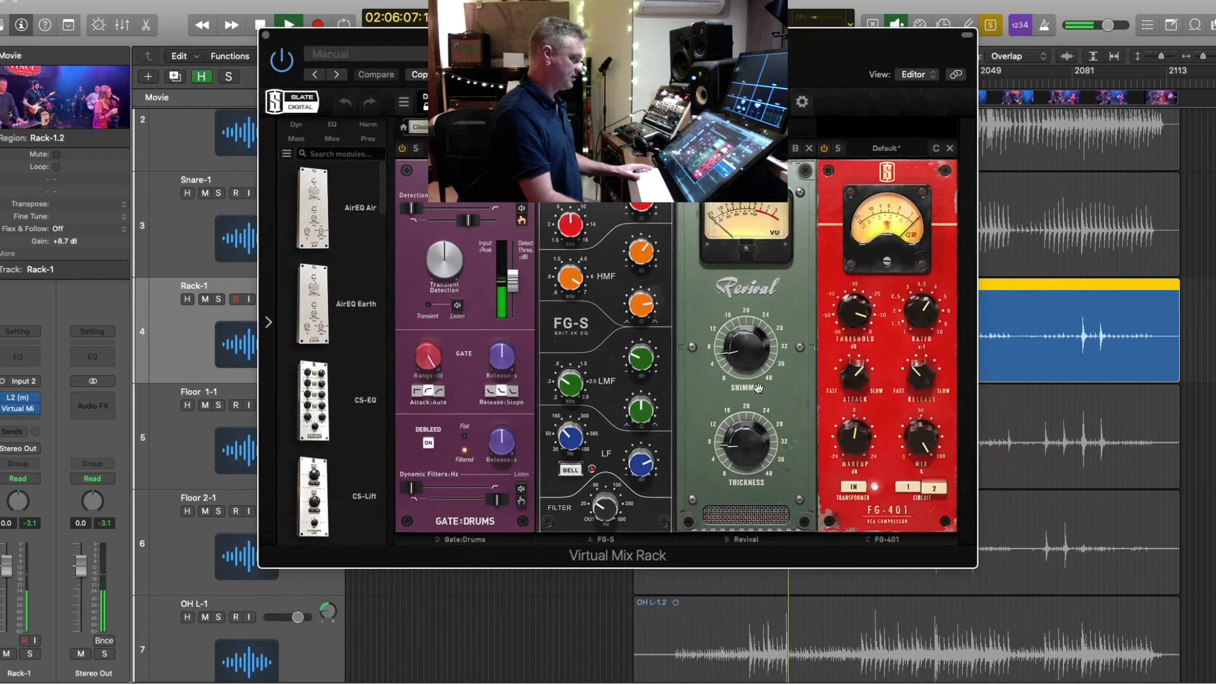
drag(750, 360, 750, 337)
drag(638, 465, 638, 470)
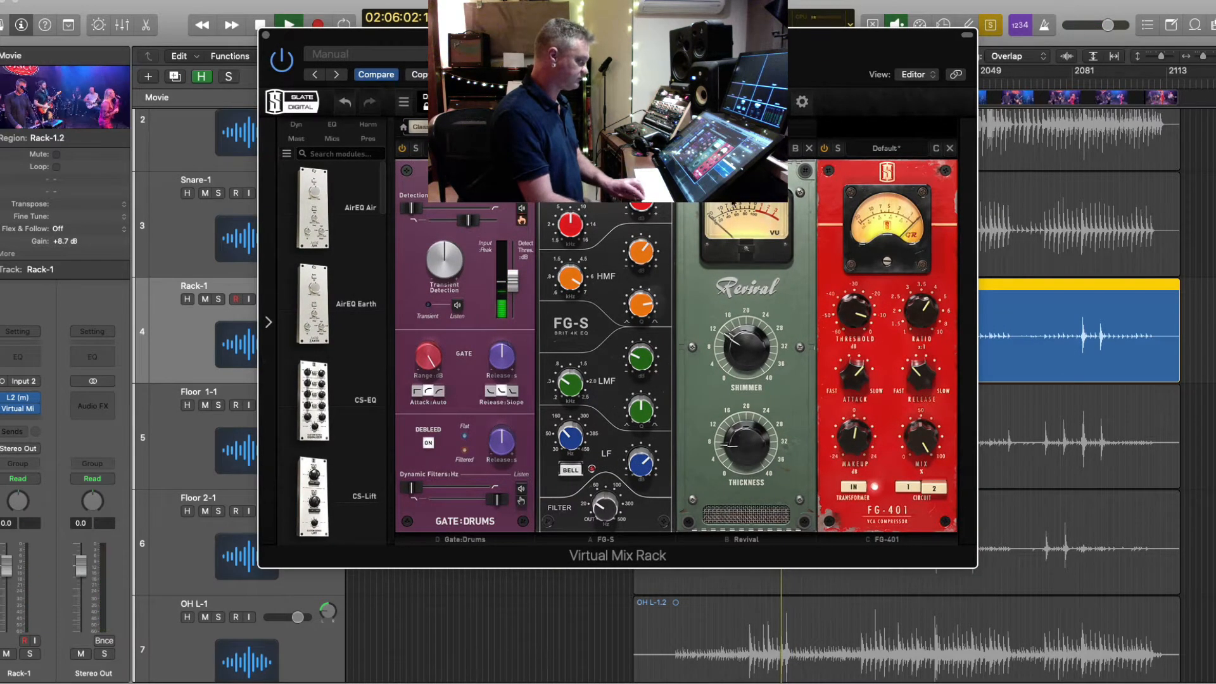
drag(710, 36, 438, 1)
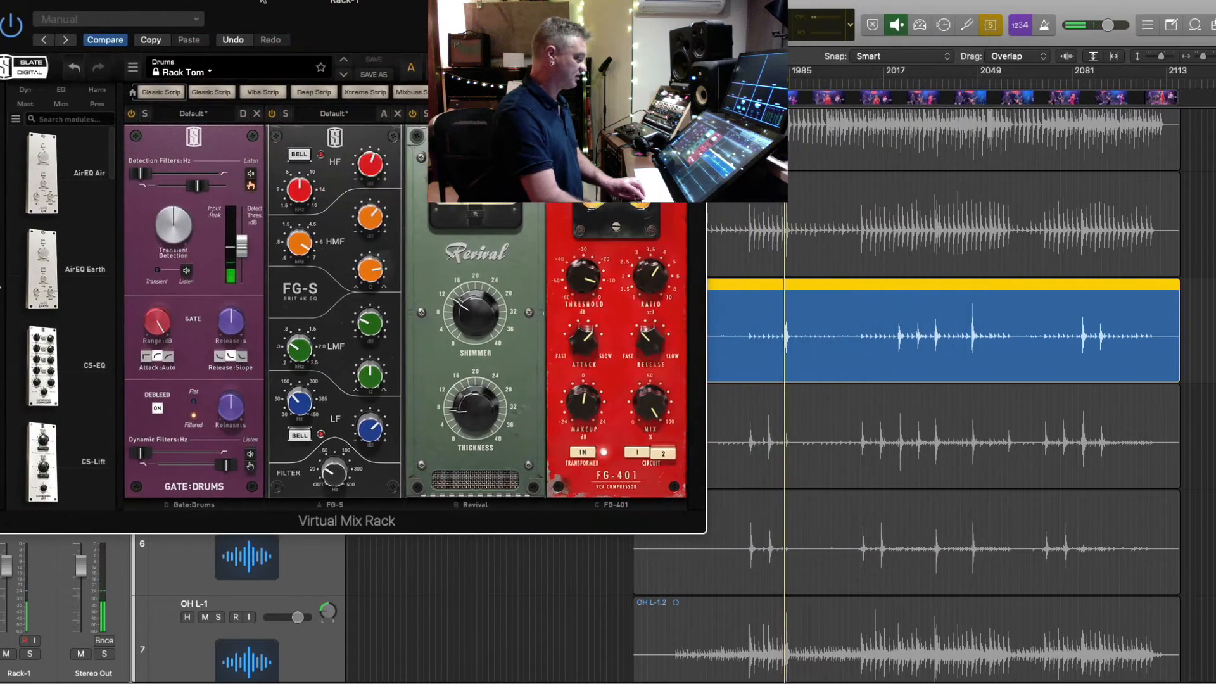
- Replace the FG-S equaliser with the FG-N module between Gate:Drums and Revival in the Rack-1 processing rack
key(super+Right)
key(super+Right)
key(super+Right)
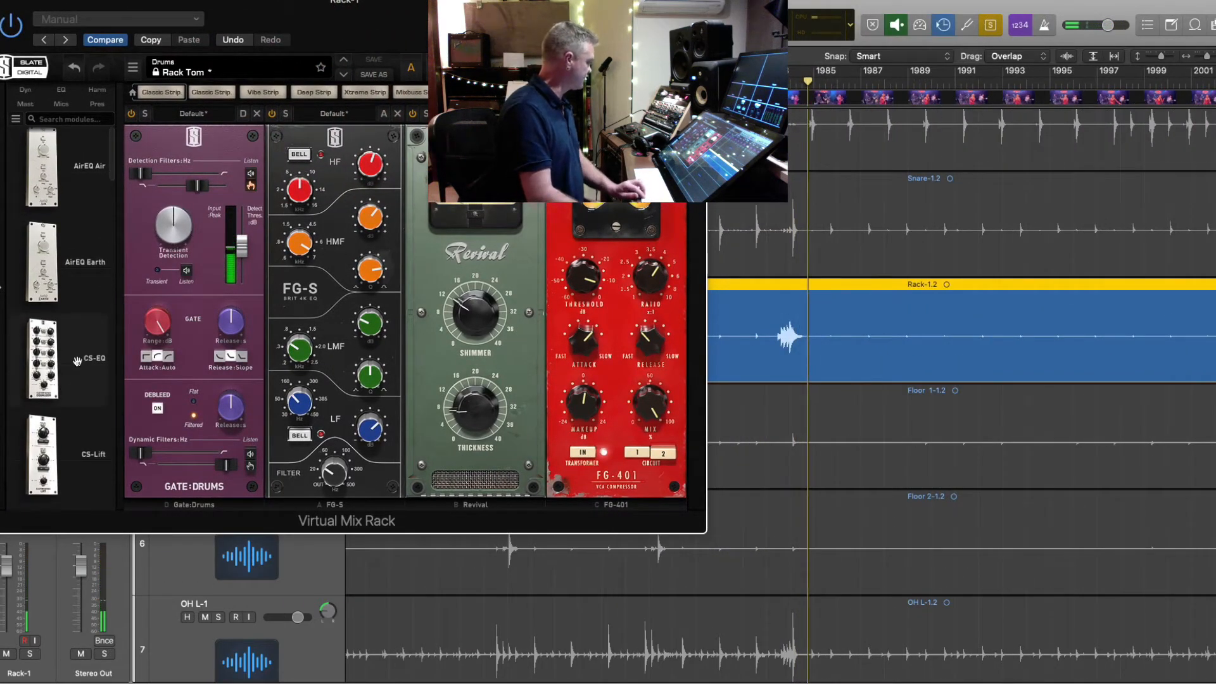
scroll(77, 364, down, 15)
scroll(78, 362, down, 10)
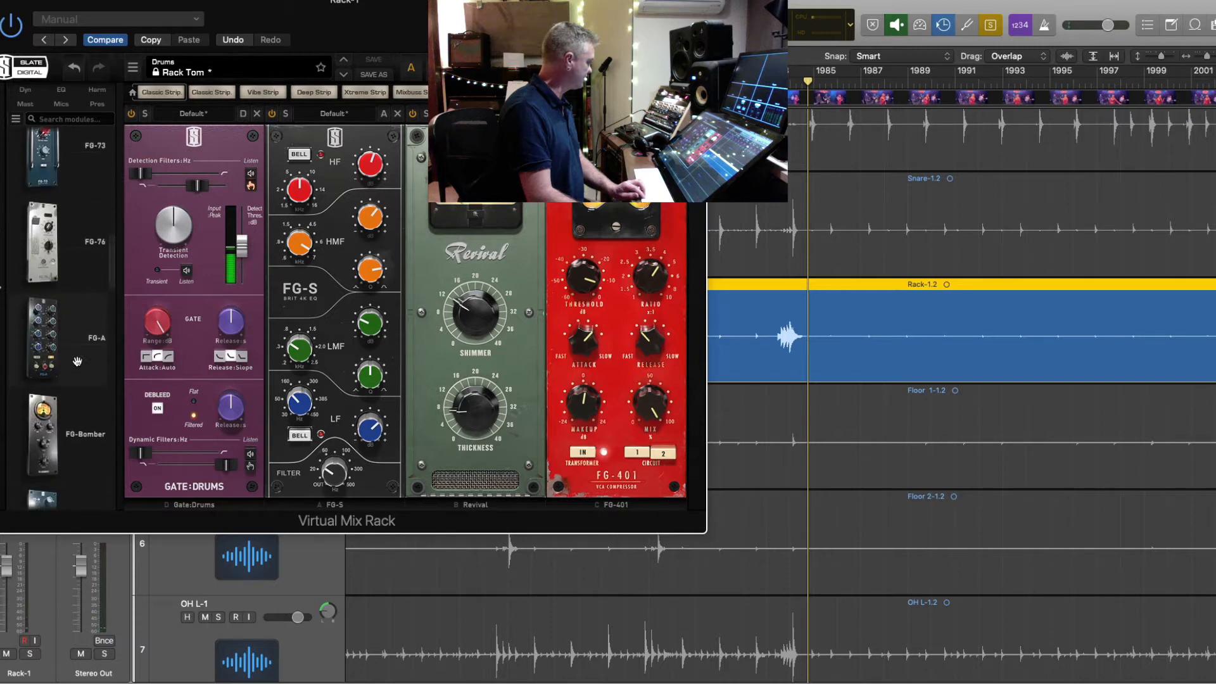
drag(44, 347, 441, 204)
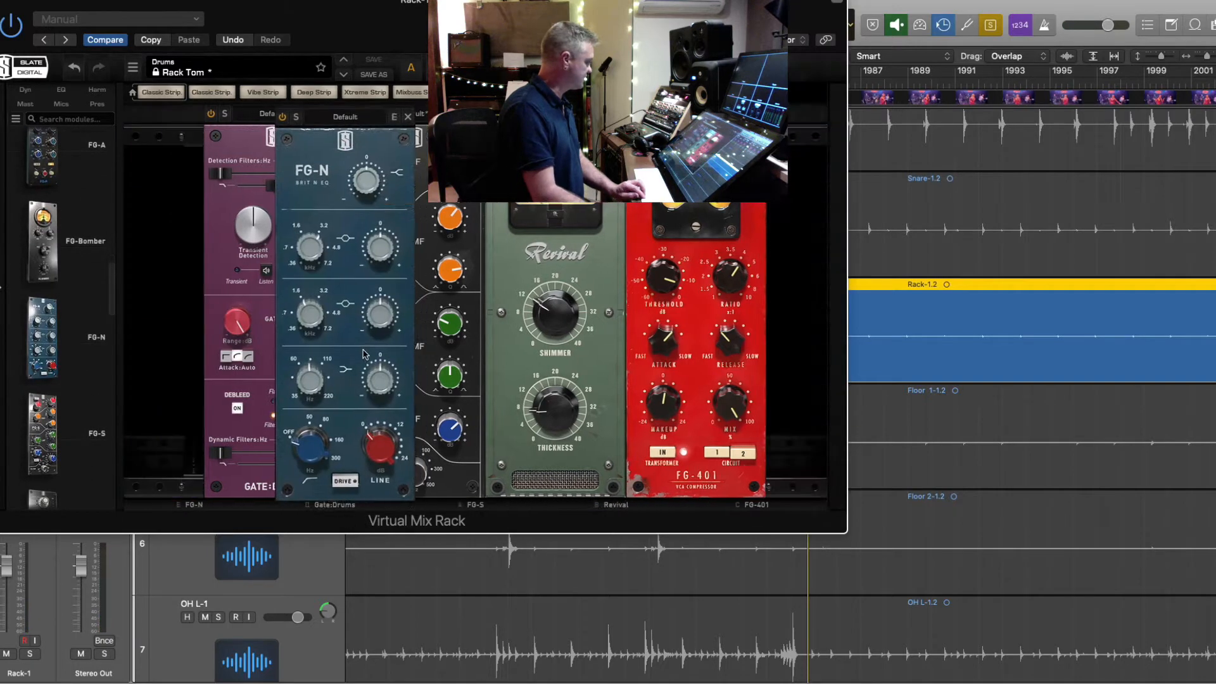
click(398, 115)
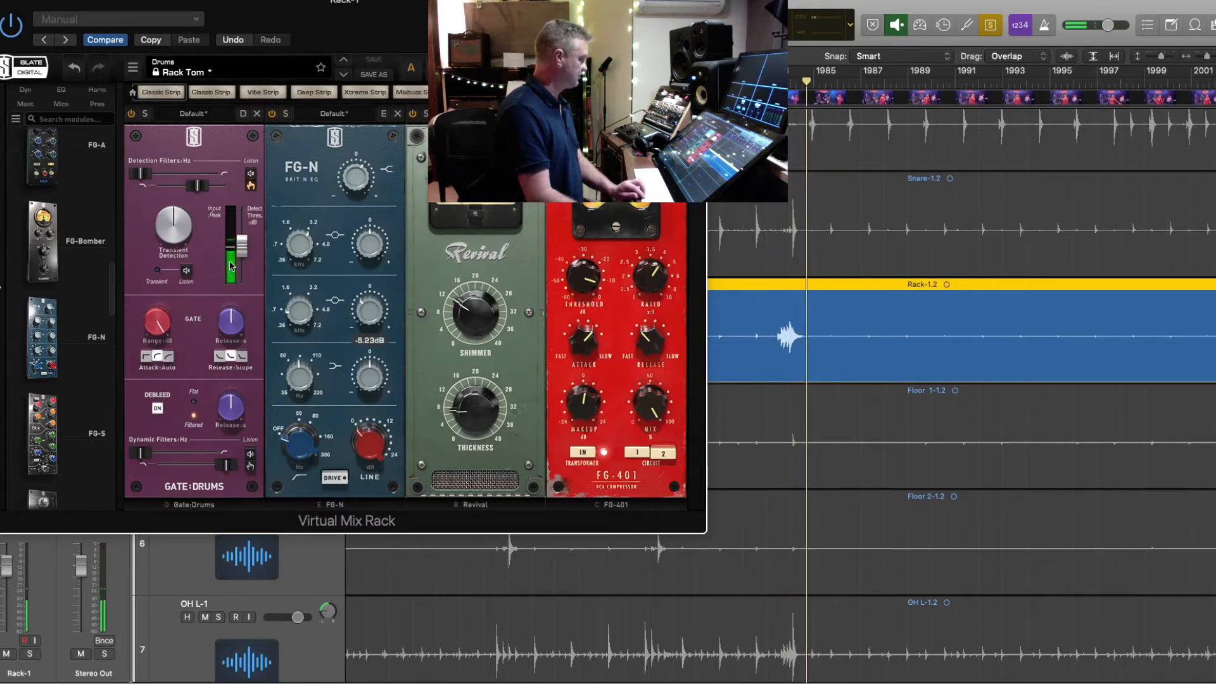
- Set the Rack-1 gate's detection threshold to about -40.4 dB while replaying the tom fill near bar 1984, and close the rack window
drag(242, 246, 242, 253)
key(comma)
key(comma)
key(super+Right)
key(super+Right)
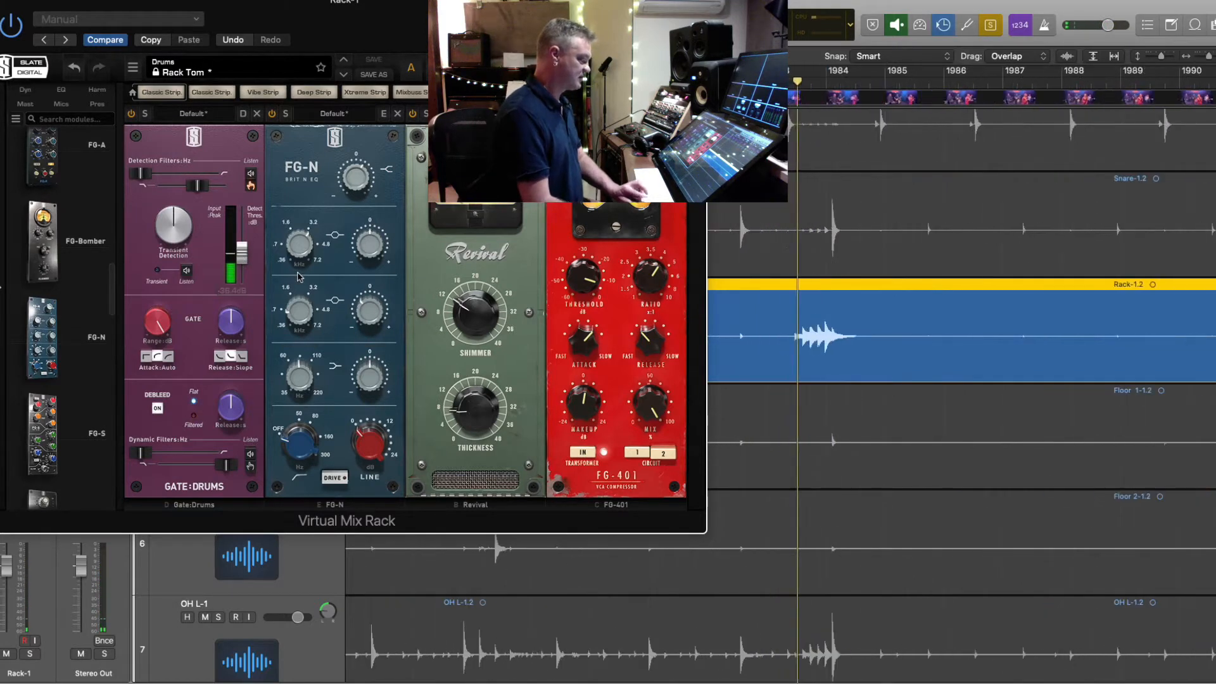
key(super+Right)
key(super+Right)
key(comma)
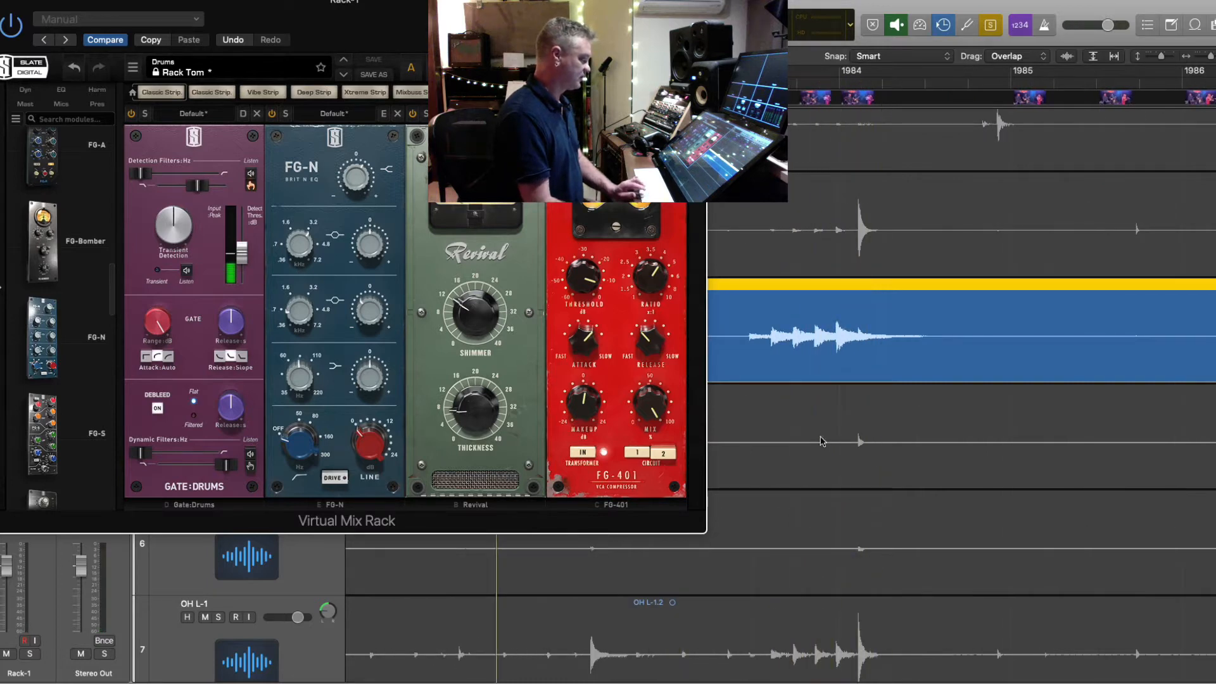
drag(247, 257, 242, 244)
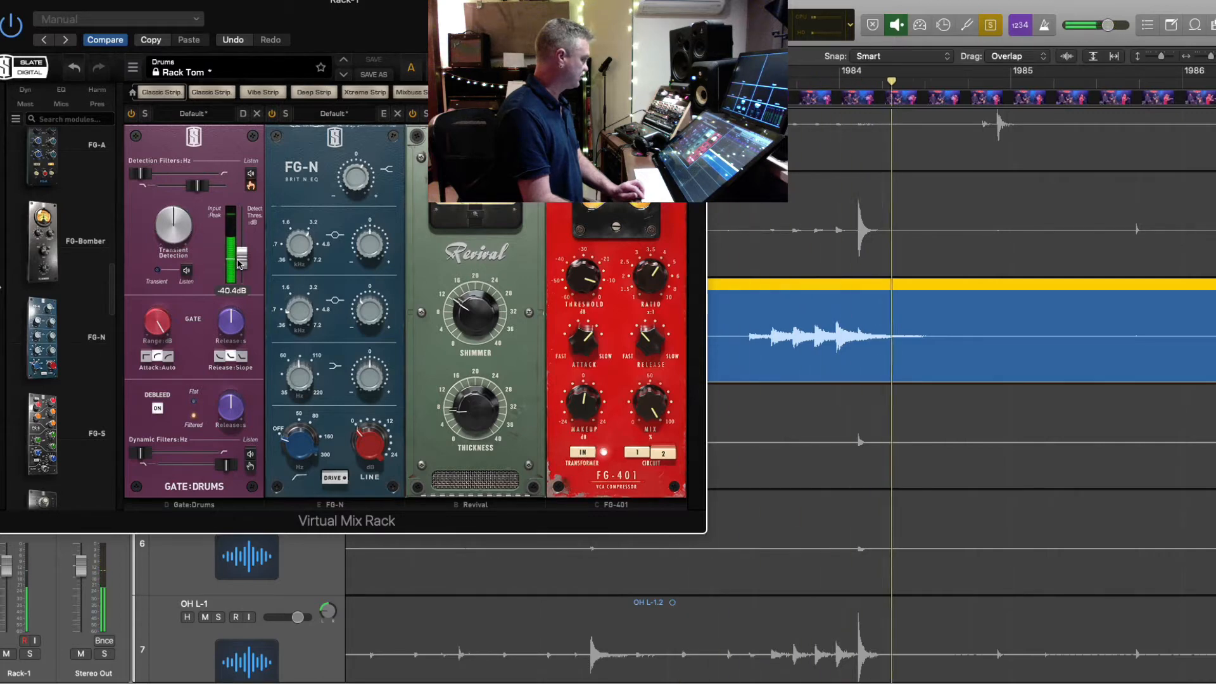
key(space)
key(super+Left)
key(super+Left)
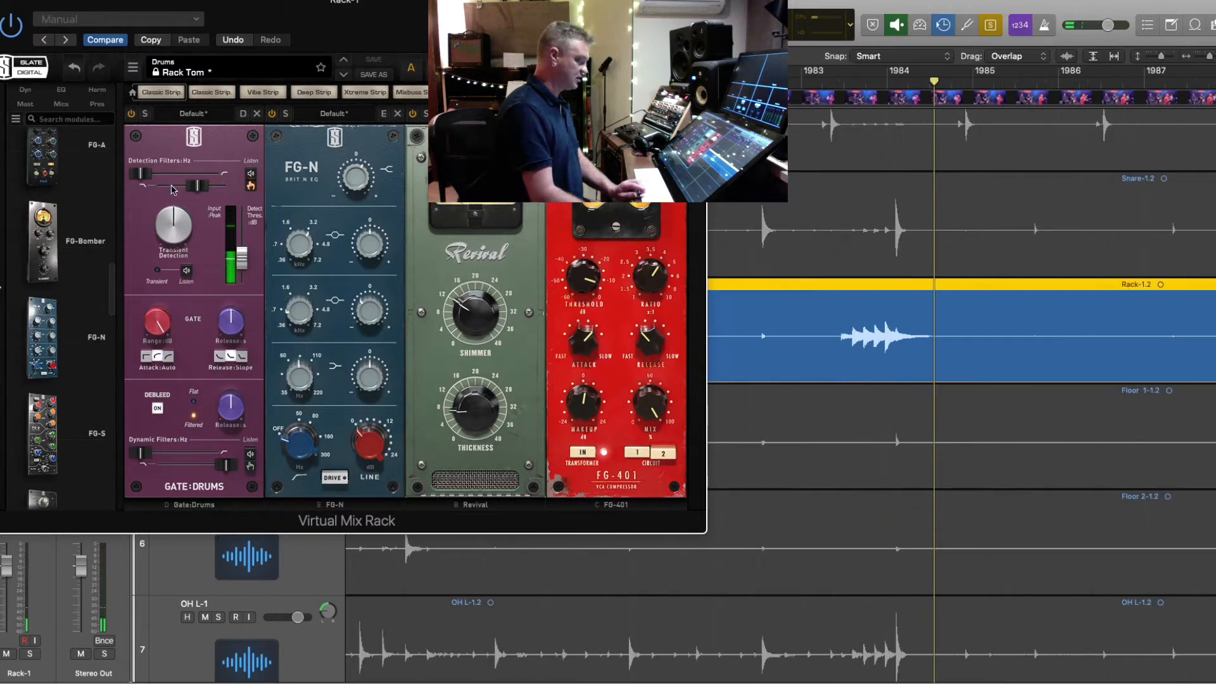
click(2, 2)
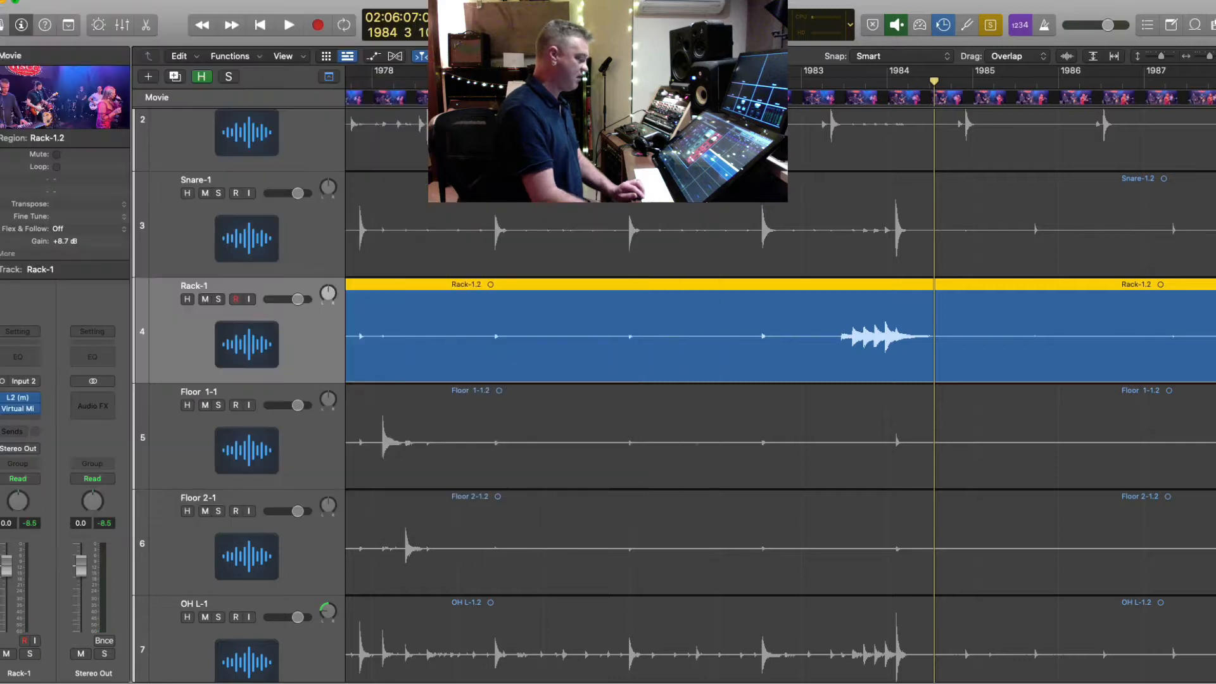
- Copy the Rack-1 channel strip setting and paste it onto the Floor 1-1 channel
key(super+Up)
key(super+Up)
key(super+Up)
key(super+Up)
key(super+Up)
key(super+Up)
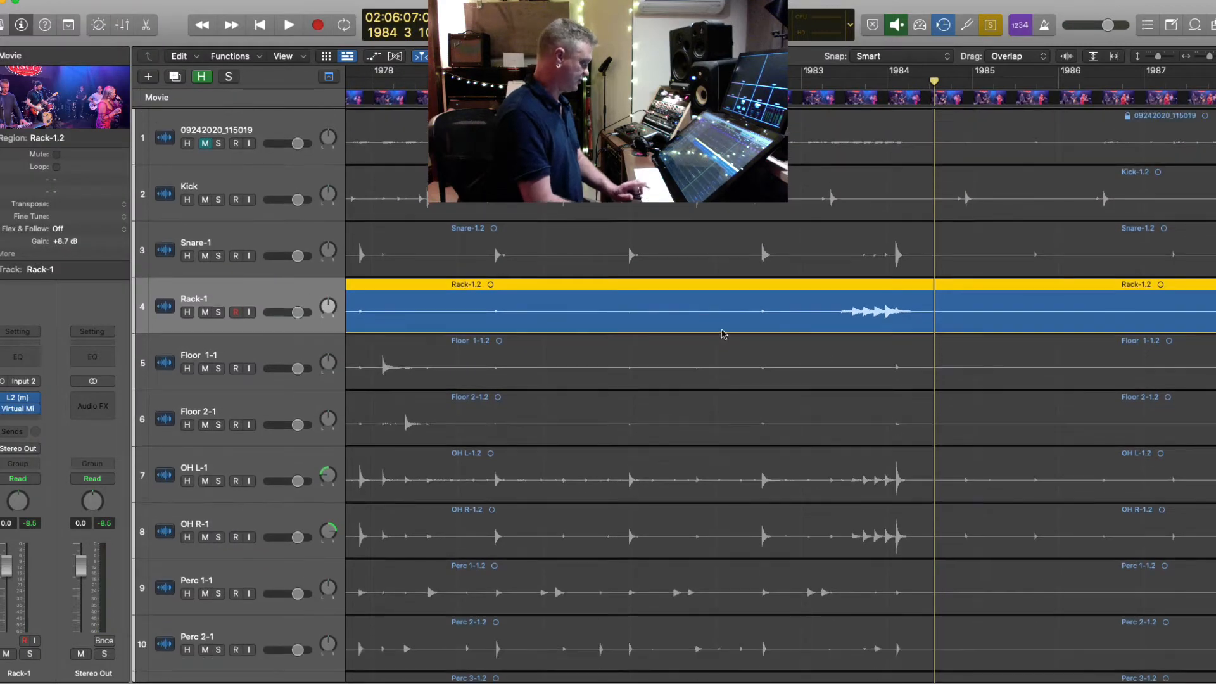
click(887, 360)
key(super+Left)
key(super+Left)
click(724, 308)
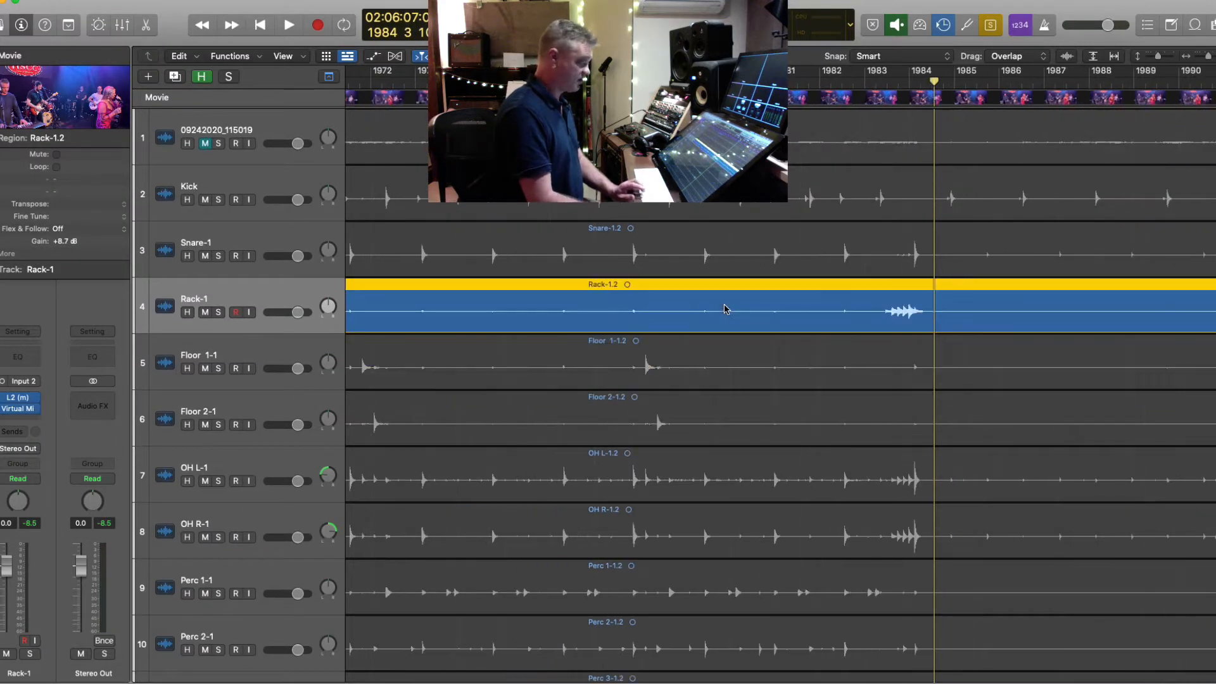
key(super+Left)
key(super+Left)
key(super+Left)
key(super+Left)
key(super+Left)
key(super+Left)
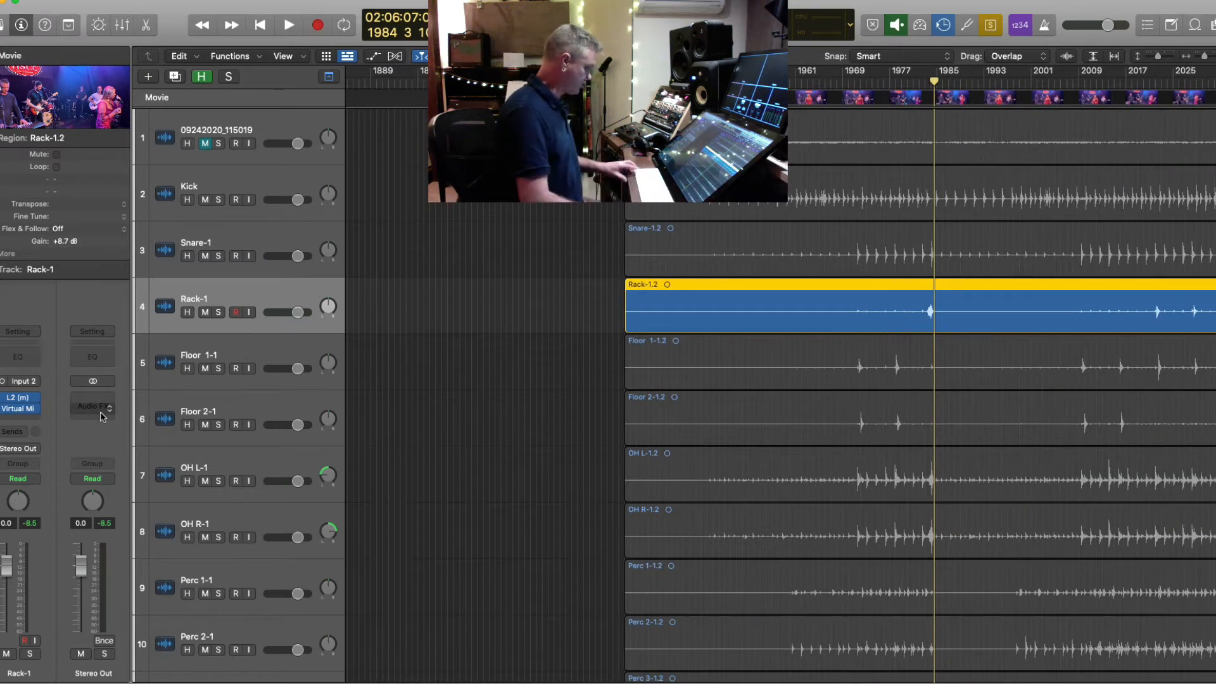
click(24, 332)
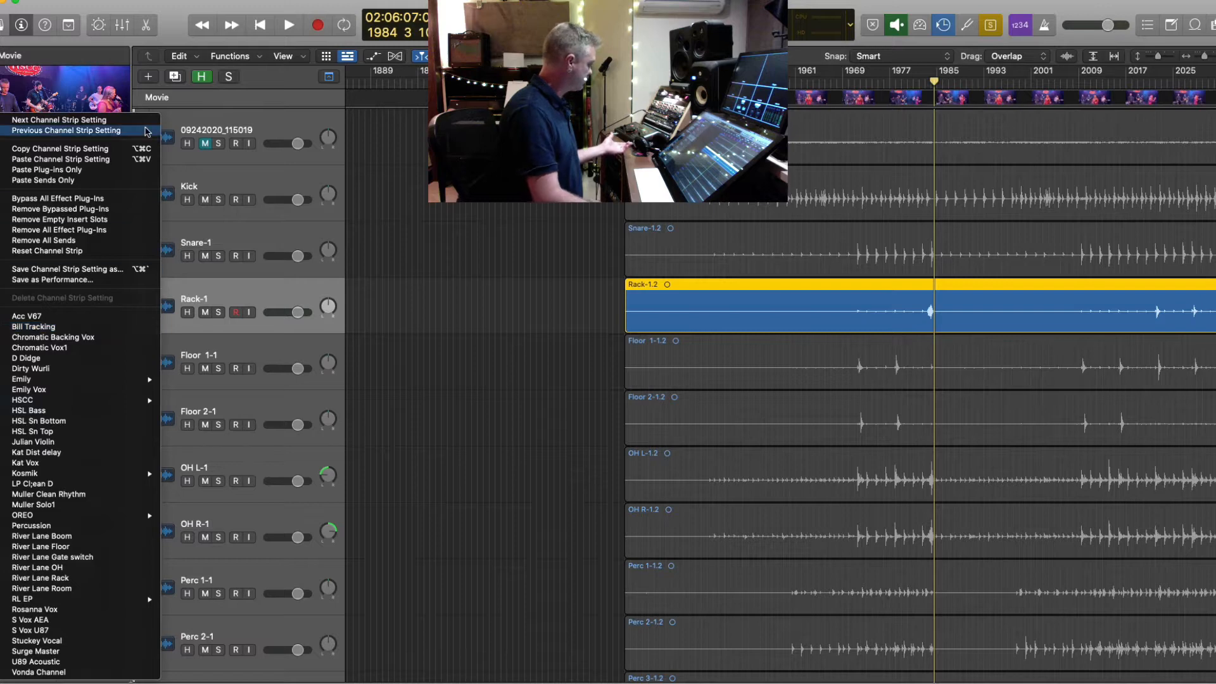
click(269, 106)
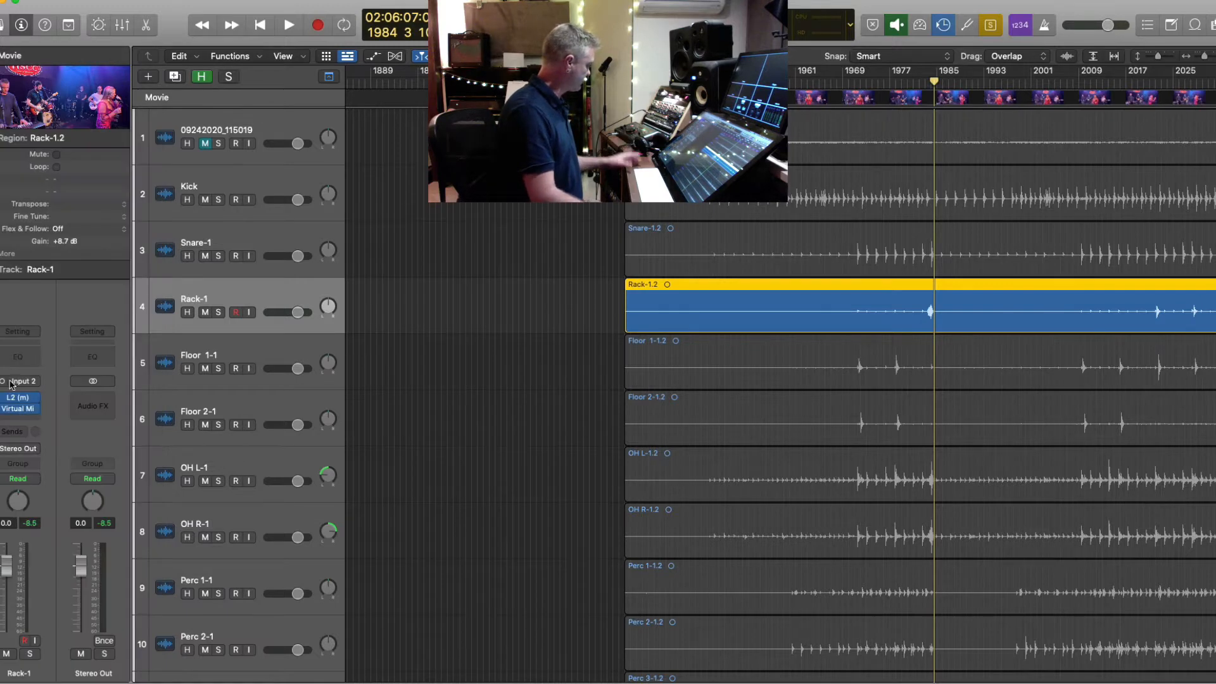
click(17, 332)
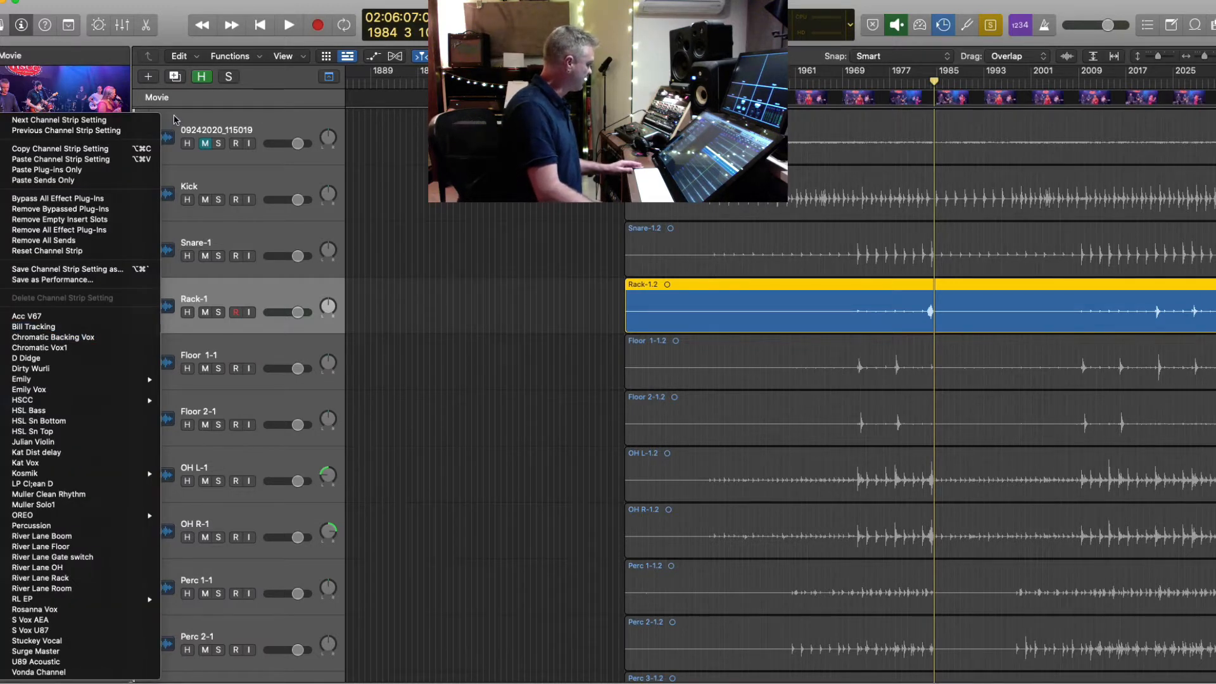
click(80, 149)
click(252, 349)
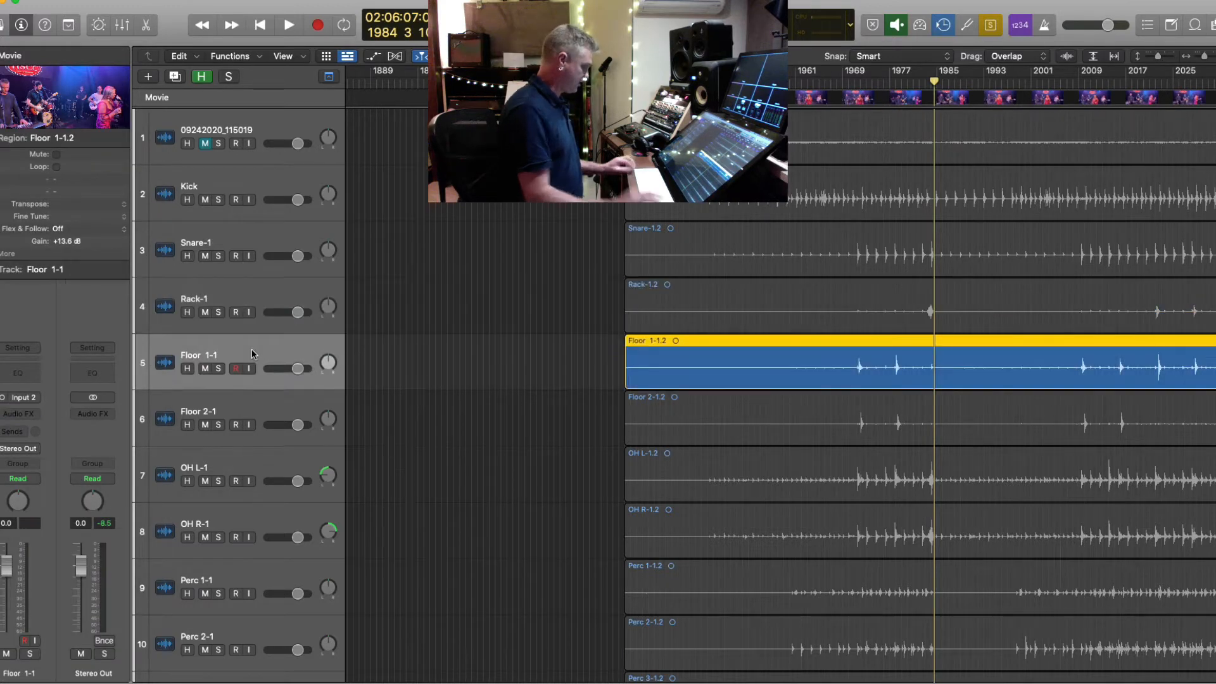
- Open Virtual Mix Rack on Floor 1-1, move its window clear of the waveforms, and play from bar 1971
key(comma)
key(comma)
key(comma)
key(comma)
key(comma)
key(comma)
key(comma)
key(comma)
key(comma)
key(comma)
key(comma)
key(comma)
key(comma)
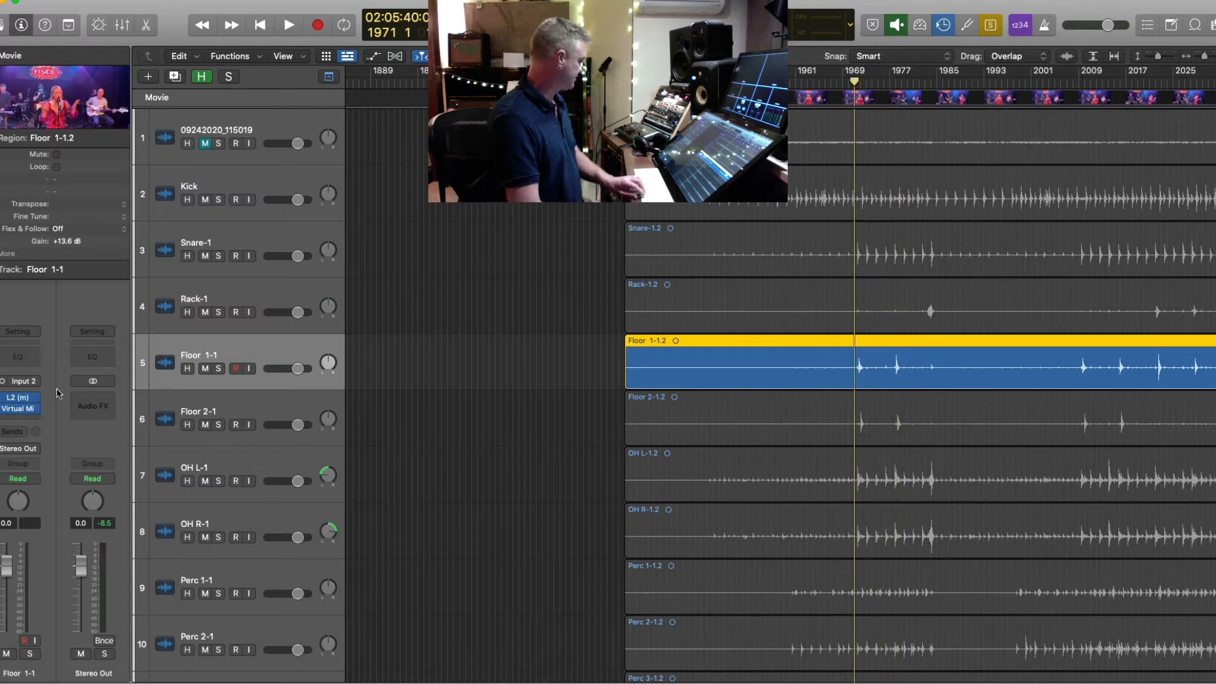
click(22, 416)
click(8, 410)
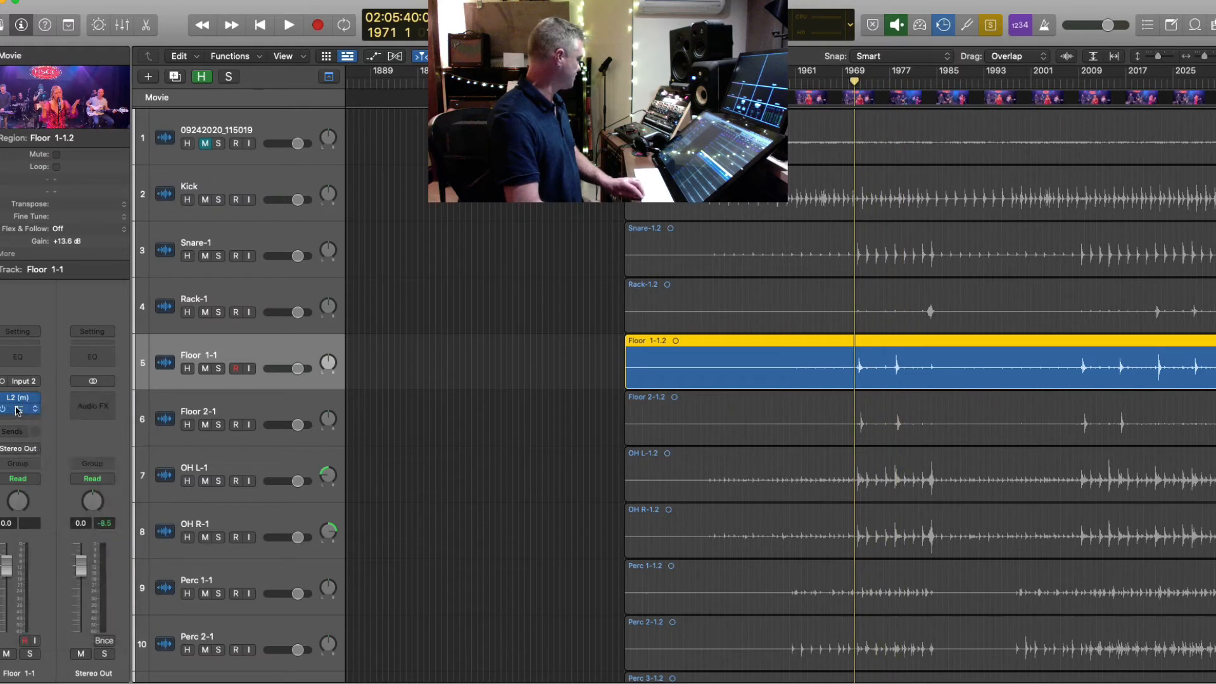
click(19, 411)
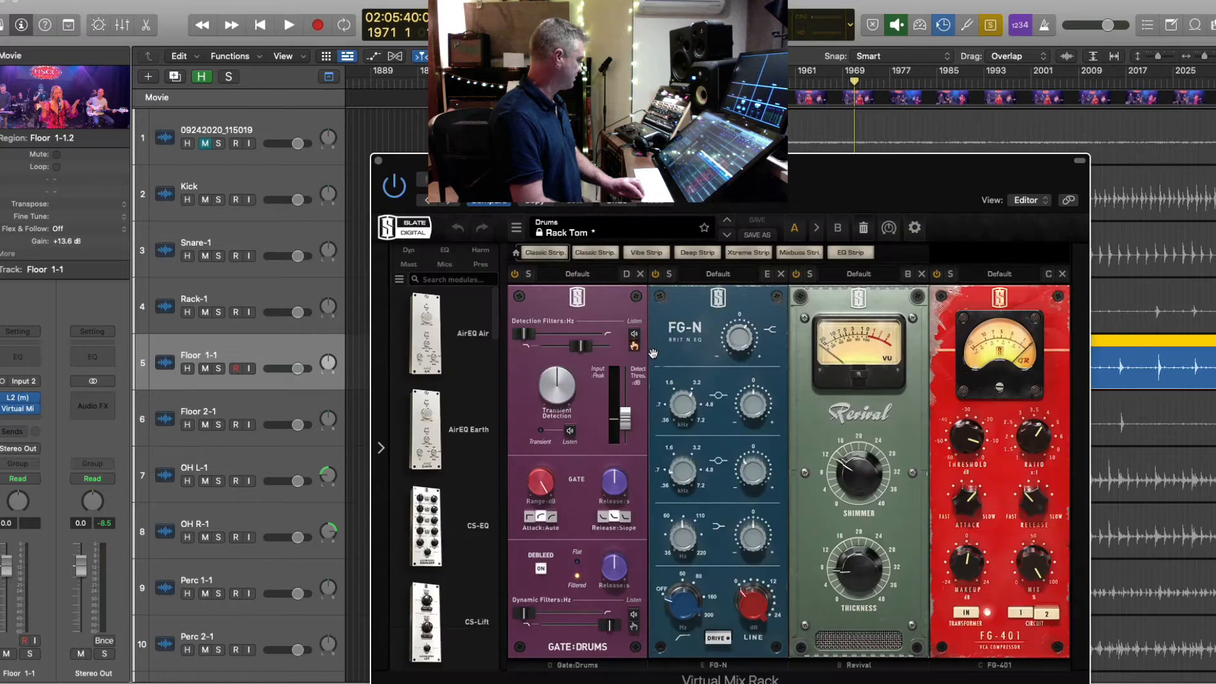
drag(647, 168, 340, 28)
key(space)
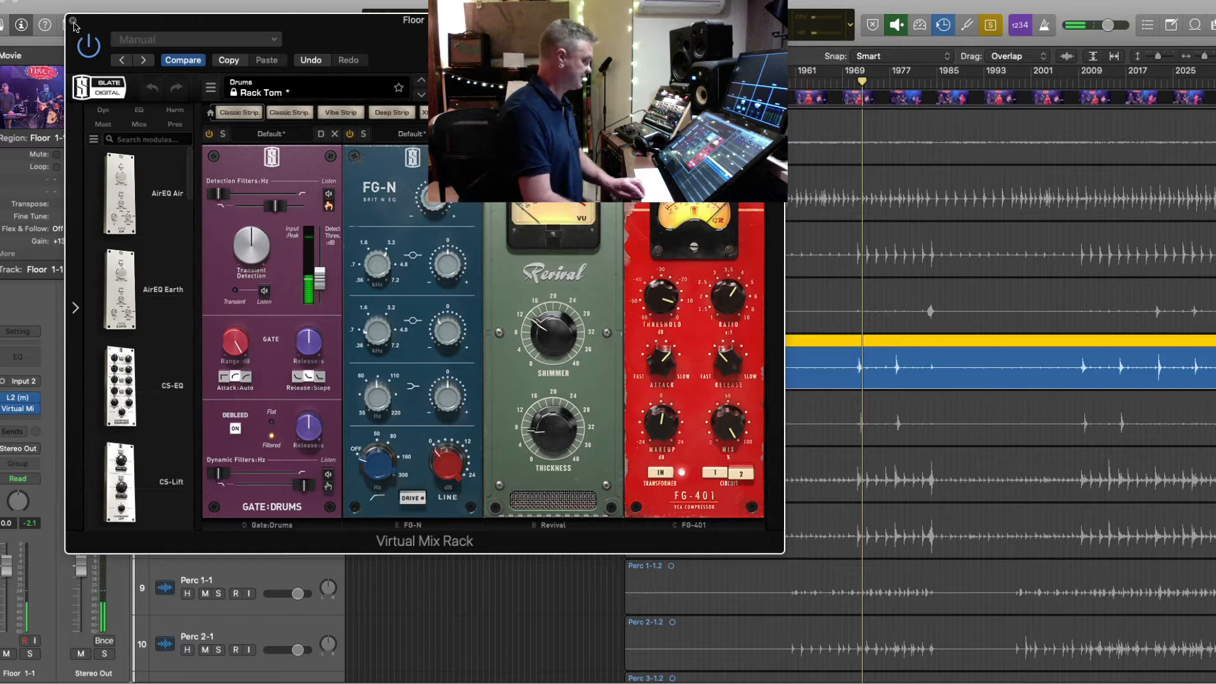
- Set the Floor 1-1 gate's detection threshold to about -33.8 dB, replay the tom hit near bar 1971, and close the rack window
key(super+Right)
key(super+Right)
key(super+Right)
key(super+Right)
key(super+Right)
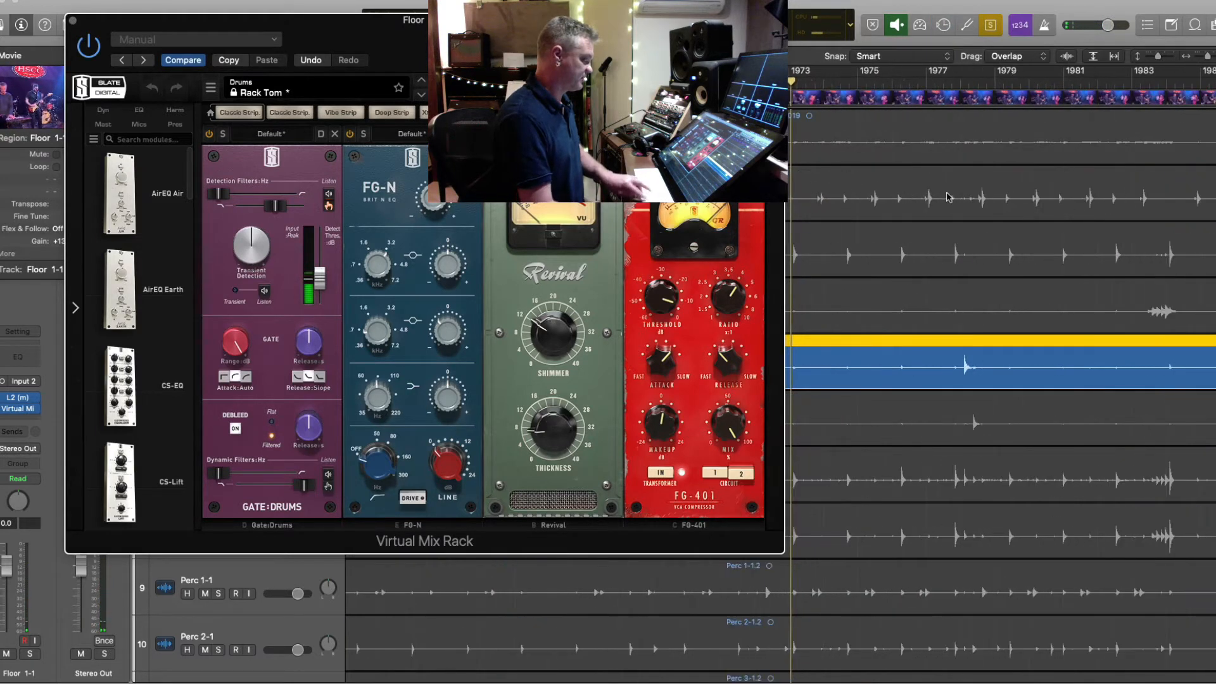
key(super+Right)
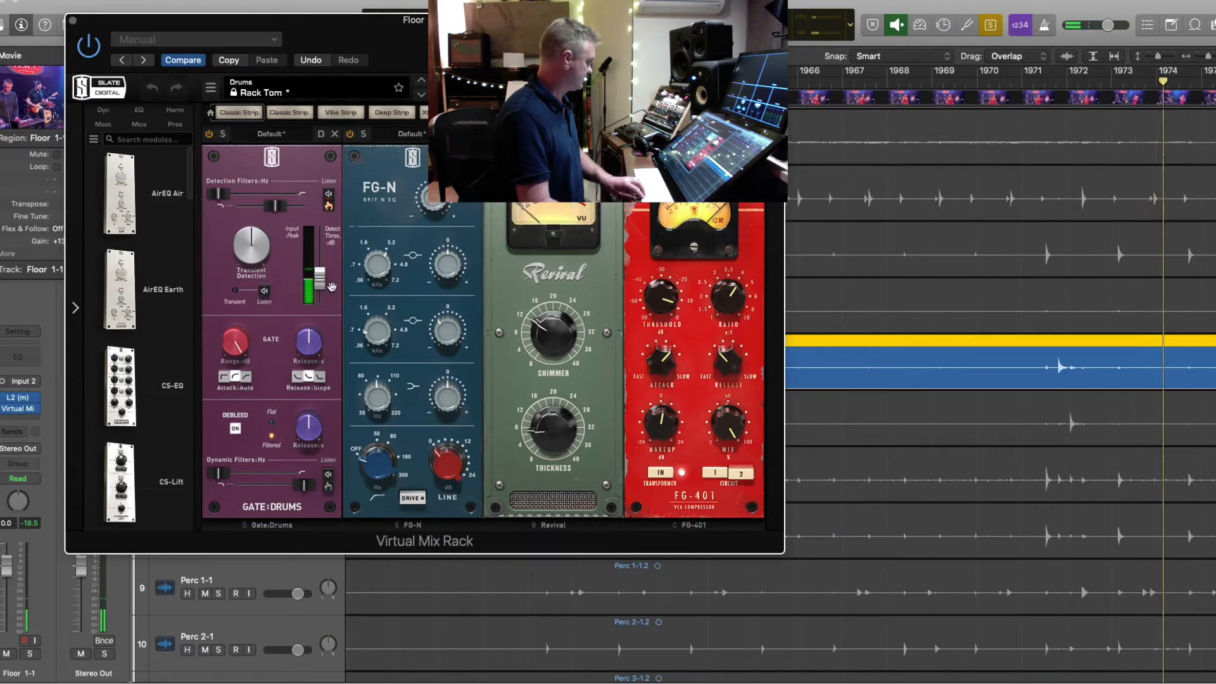
drag(322, 280, 322, 272)
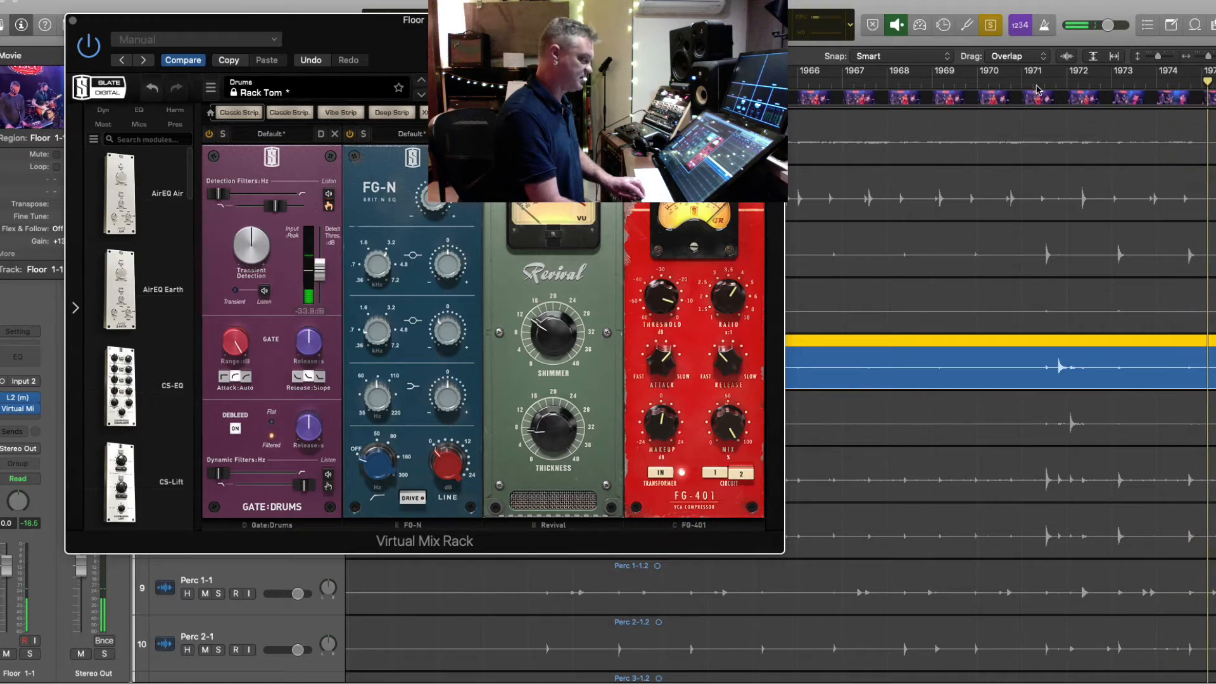
click(1037, 88)
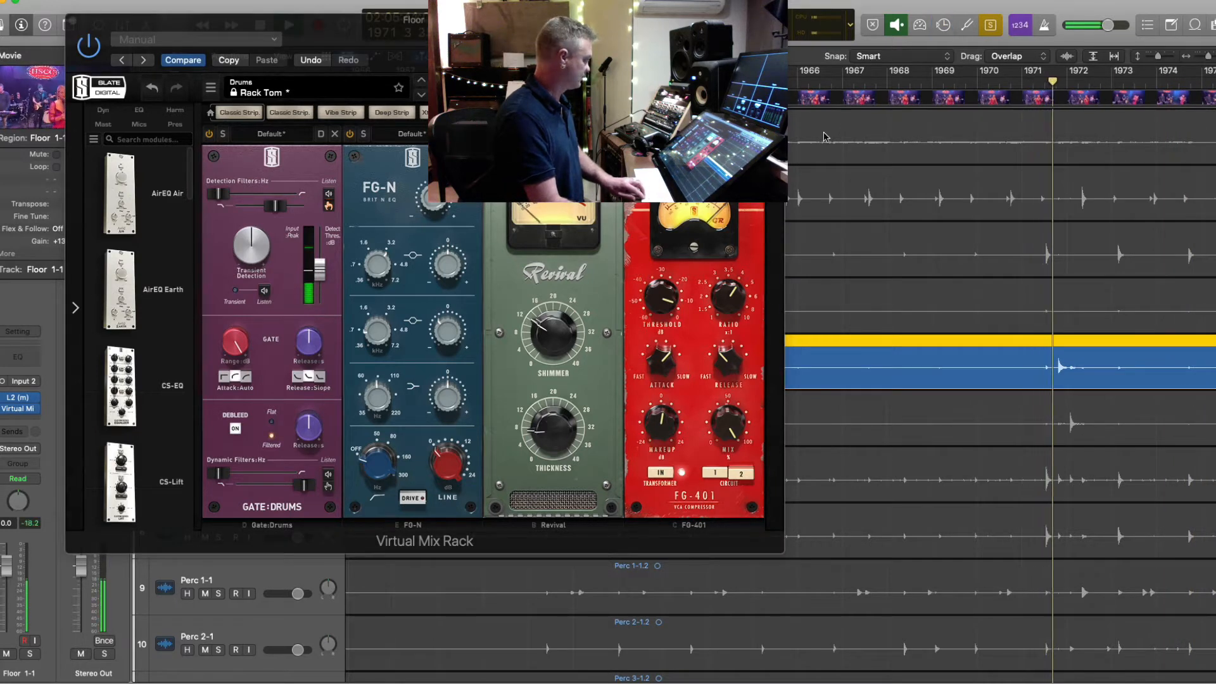
key(super+Left)
key(super+Left)
key(super+Left)
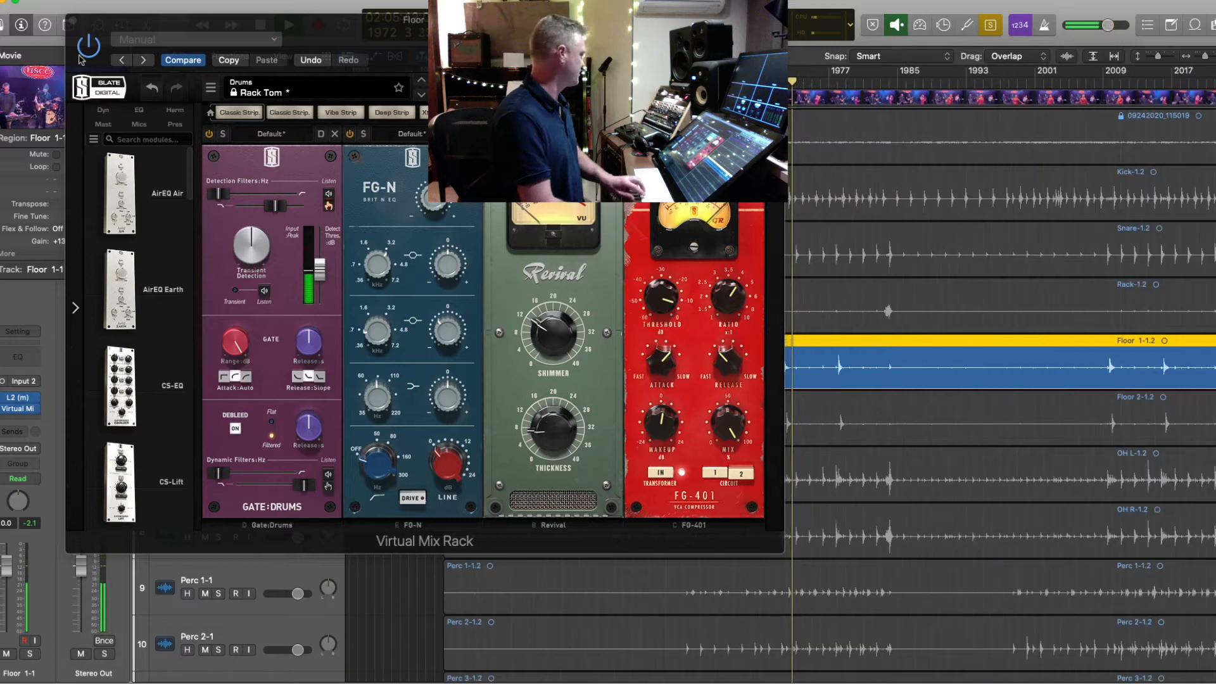
click(74, 24)
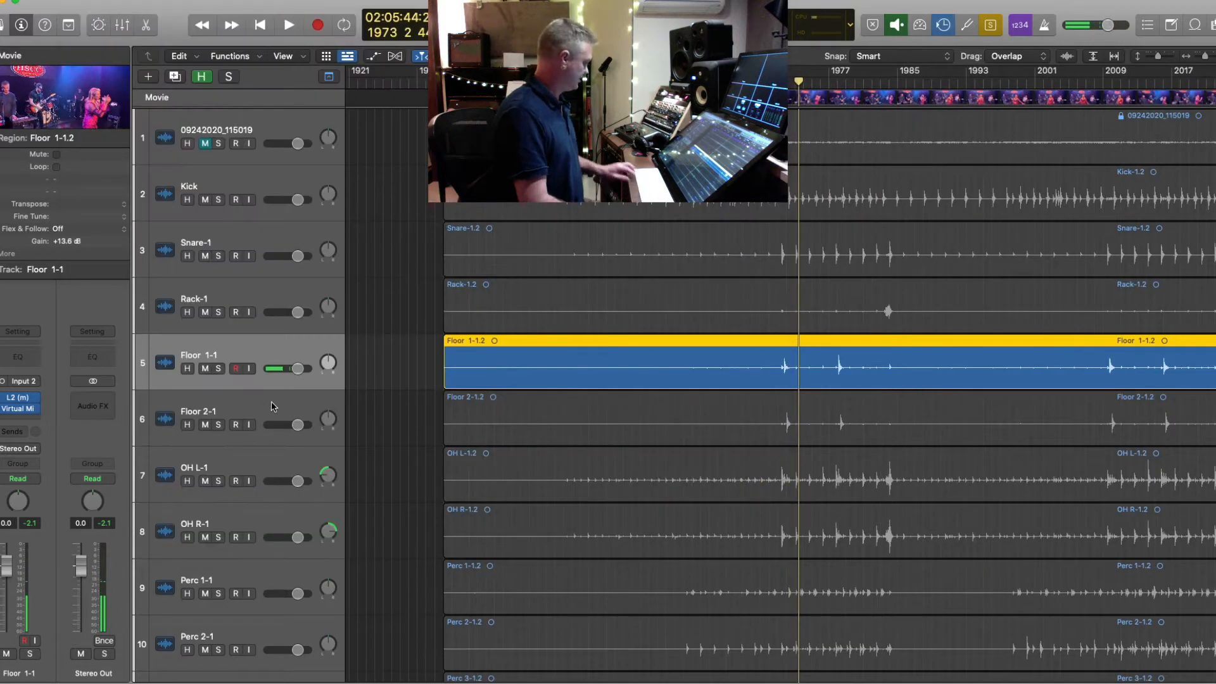
- Paste the copied channel strip setting onto Floor 2-1 and play its tom hit from bar 1971
click(270, 406)
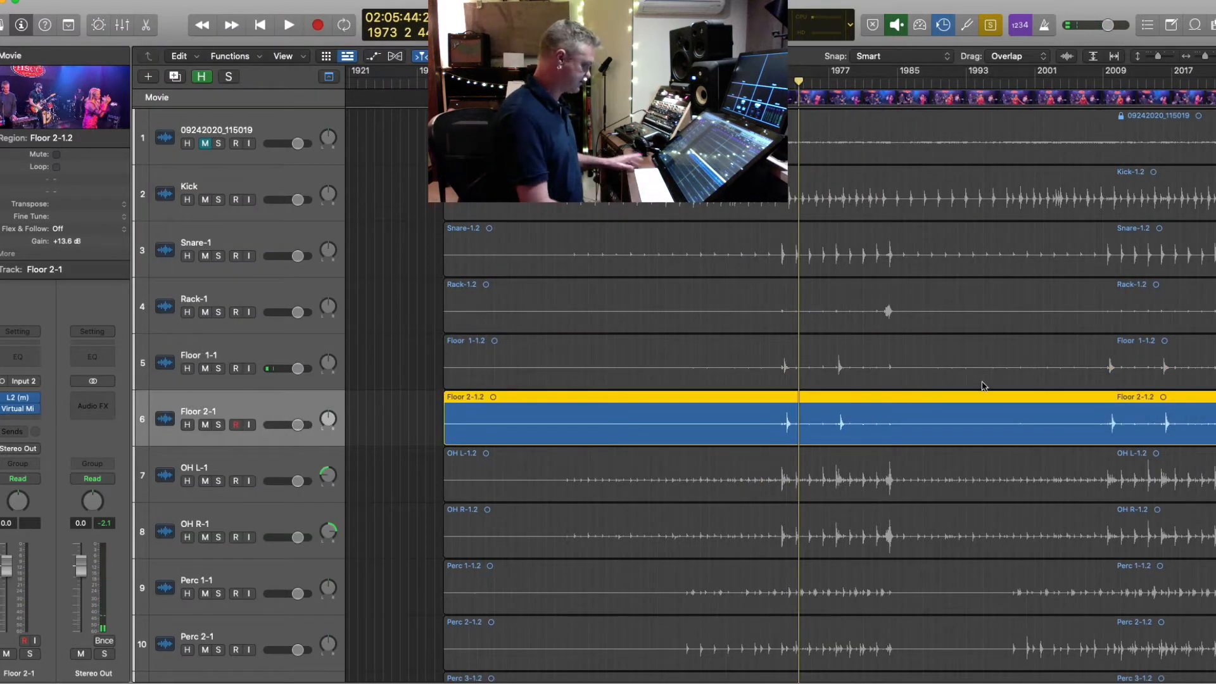
click(778, 82)
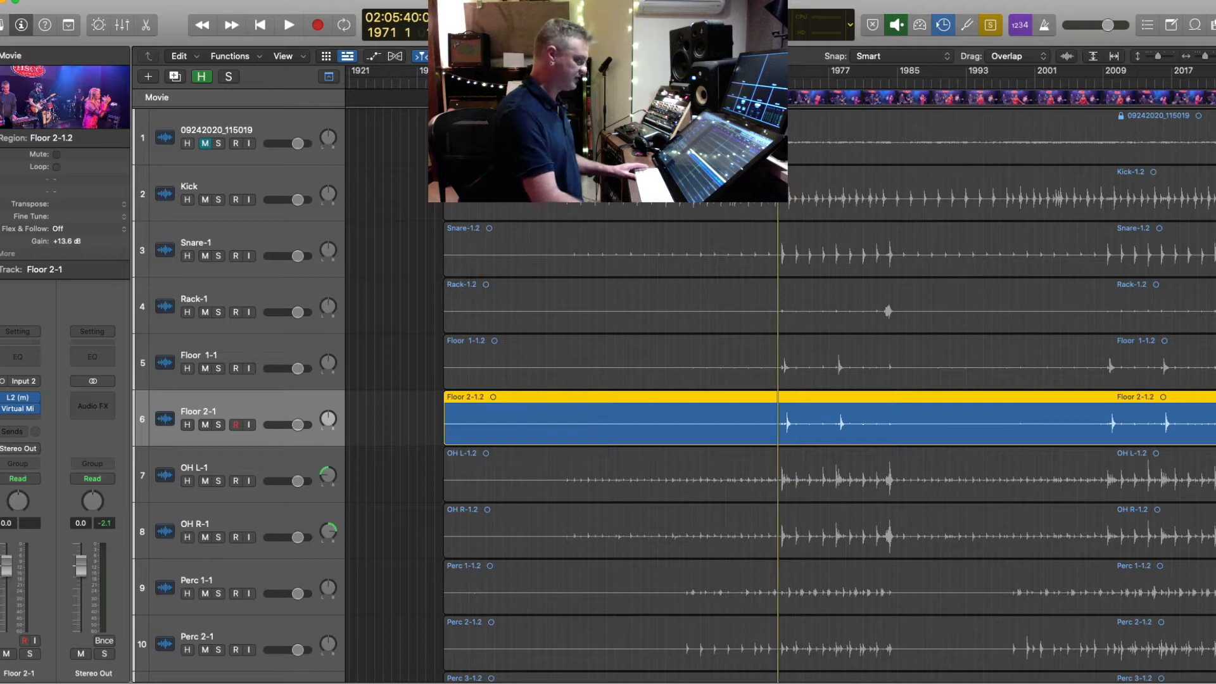
key(space)
key(super+Right)
key(super+Right)
key(super+Right)
key(super+Right)
key(super+Right)
key(super+Right)
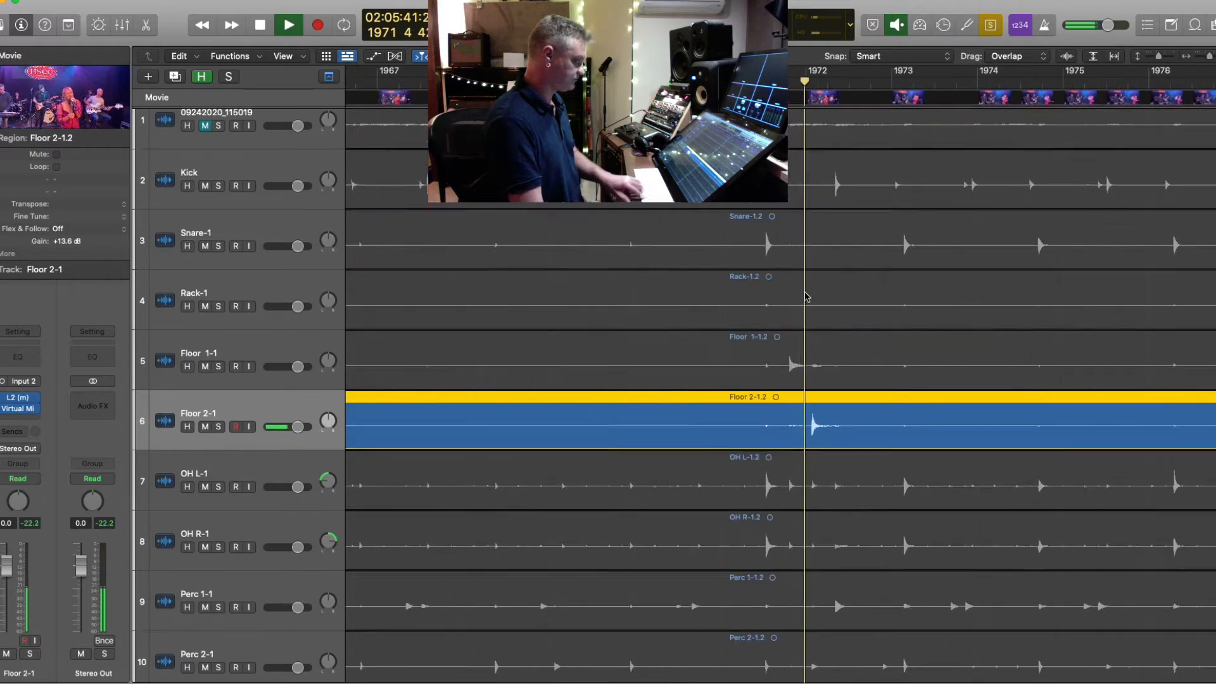
key(super+Down)
- In Floor 2-1's Virtual Mix Rack, set the FG-N low-band gain to about +1.88 dB and the gate's detection threshold to about -37.4 dB
click(19, 413)
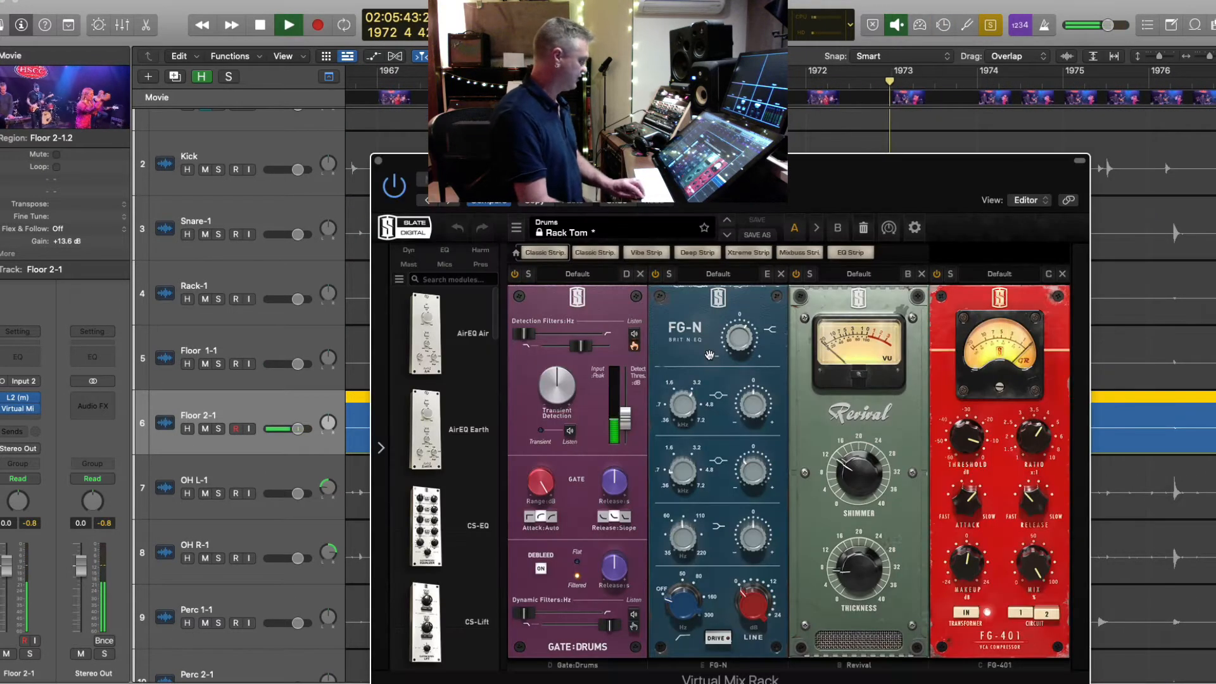
key(space)
drag(753, 404, 754, 534)
drag(887, 159, 526, 17)
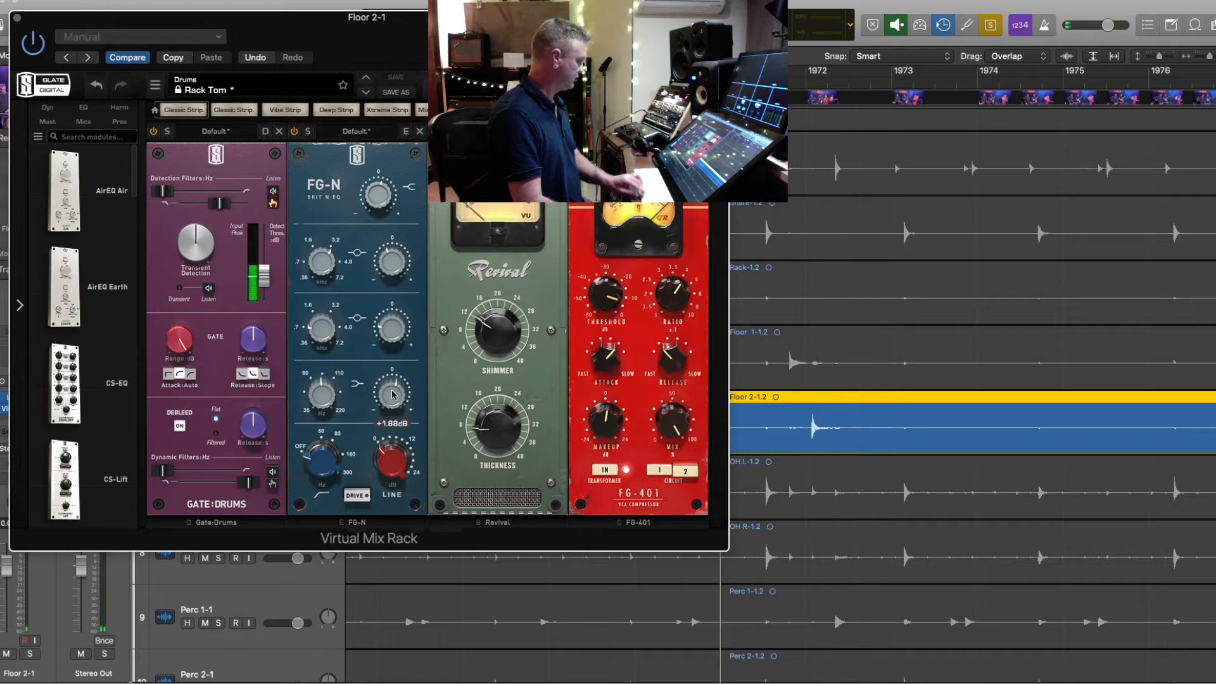
drag(266, 285, 266, 282)
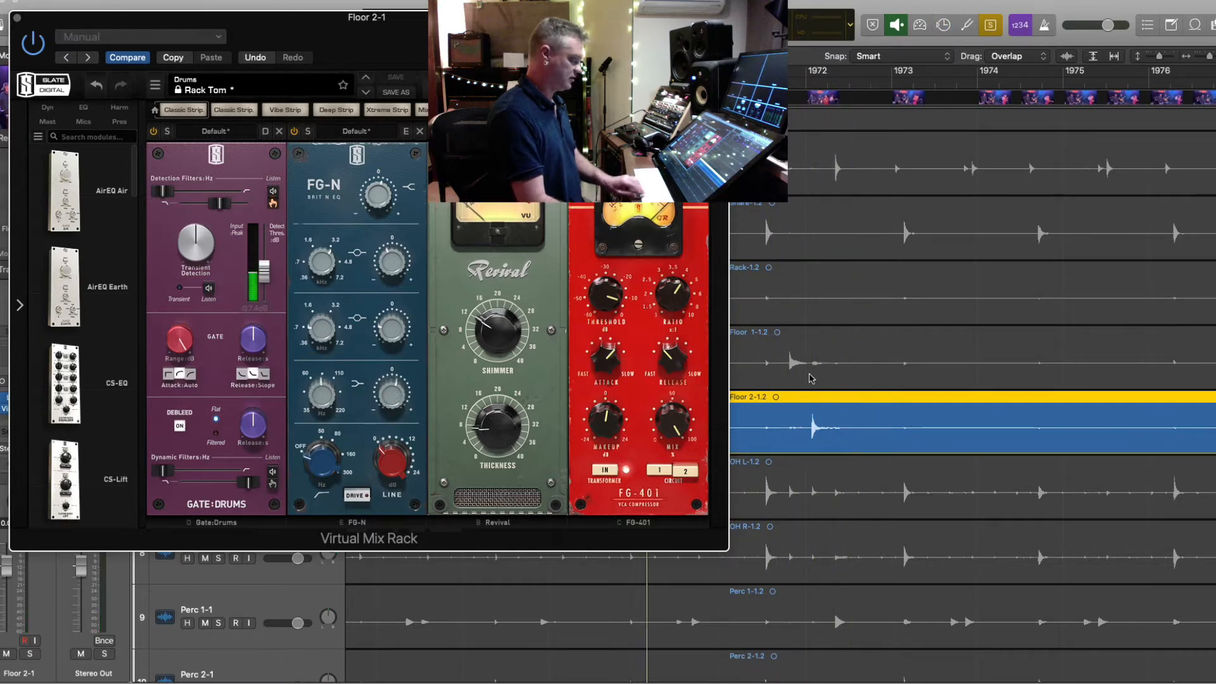
- Play the second Floor 2-1 tom hit, from about bar 1977, to check the gate
key(super+Left)
key(super+Left)
key(super+Left)
click(986, 433)
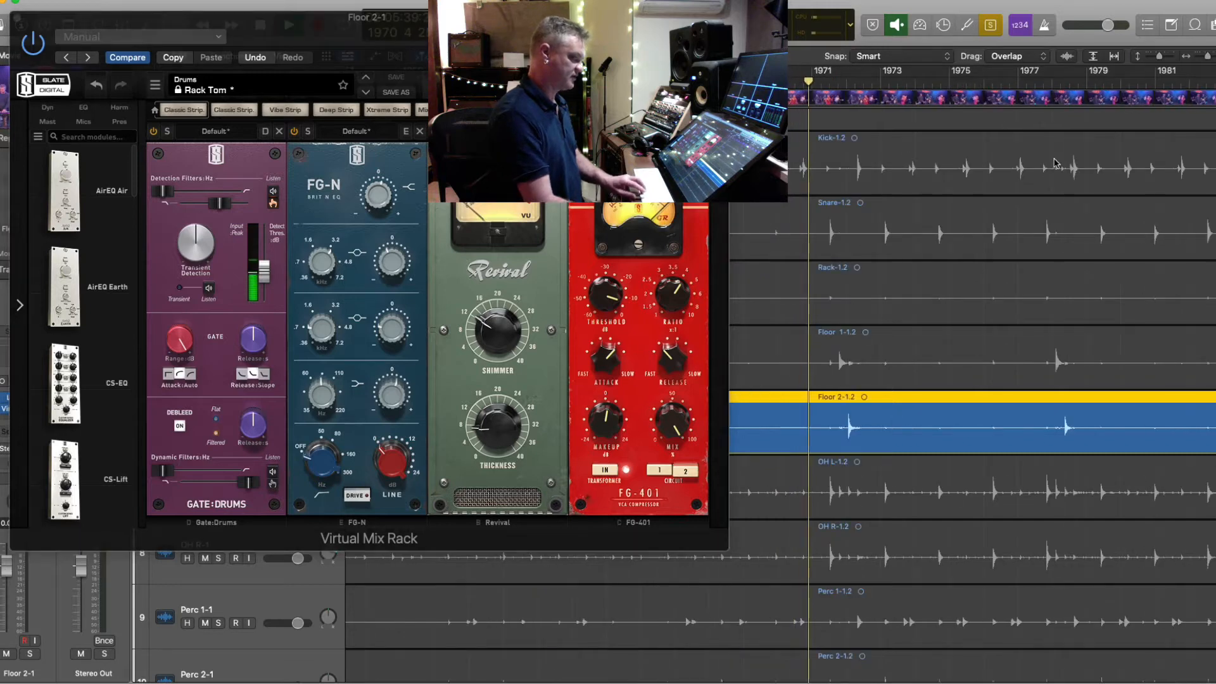
click(1048, 81)
key(space)
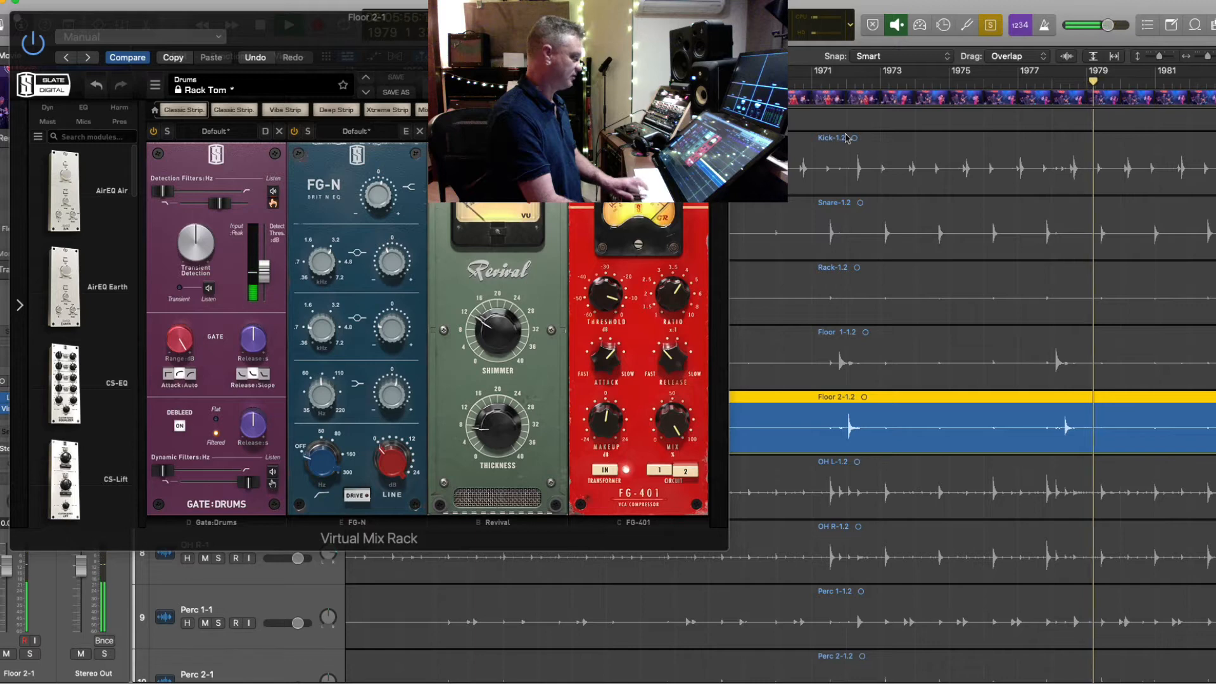
- Close the Virtual Mix Rack plug-in and pan Rack-1 to +21, Floor 1-1 to -26 and Floor 2-1 to -47
click(16, 19)
key(super+Left)
key(super+Left)
key(super+Left)
key(super+Left)
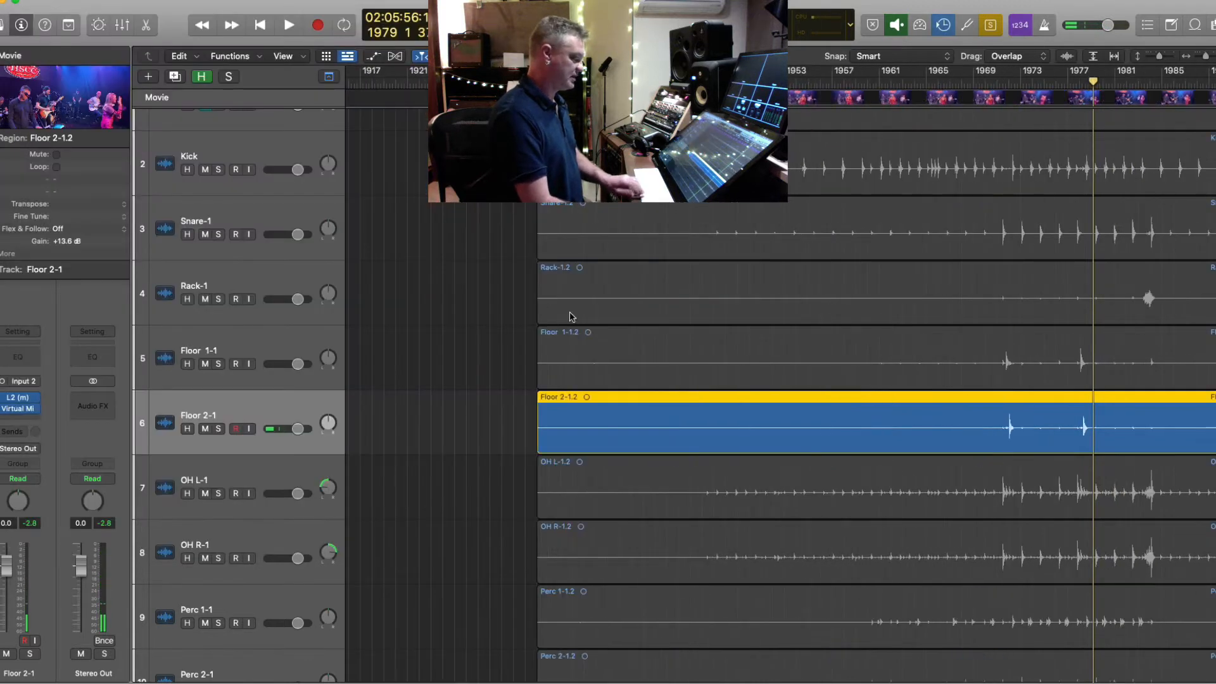
key(super+Up)
click(324, 325)
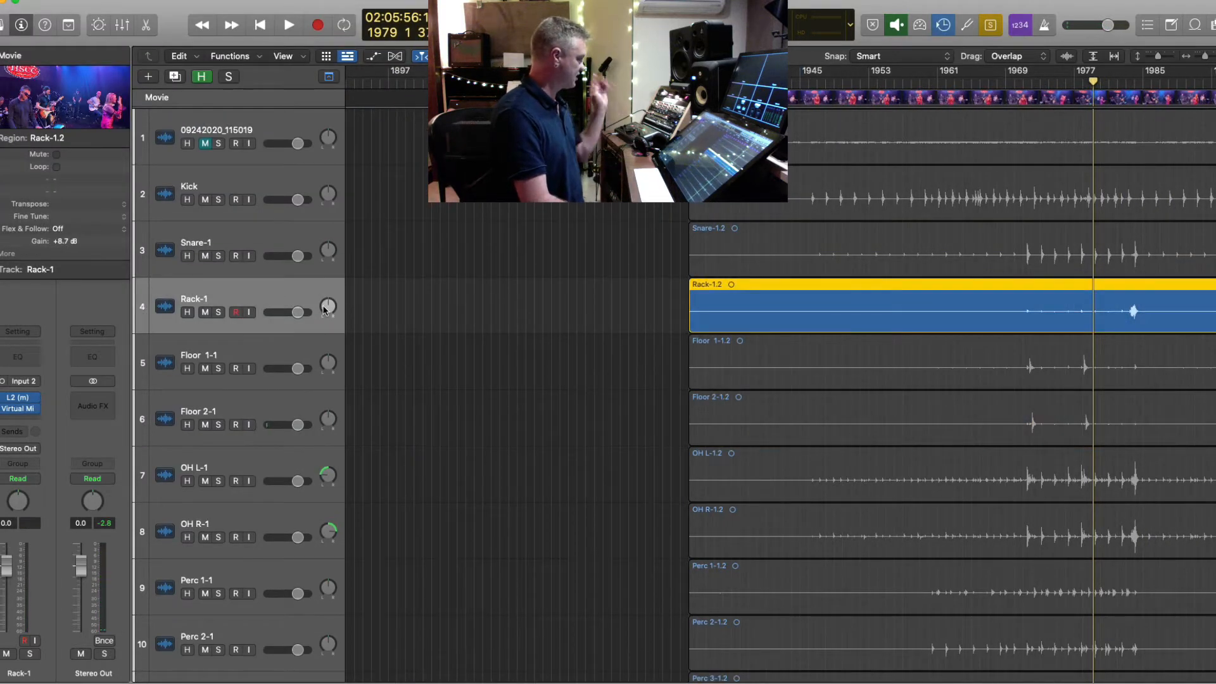
drag(329, 311, 329, 310)
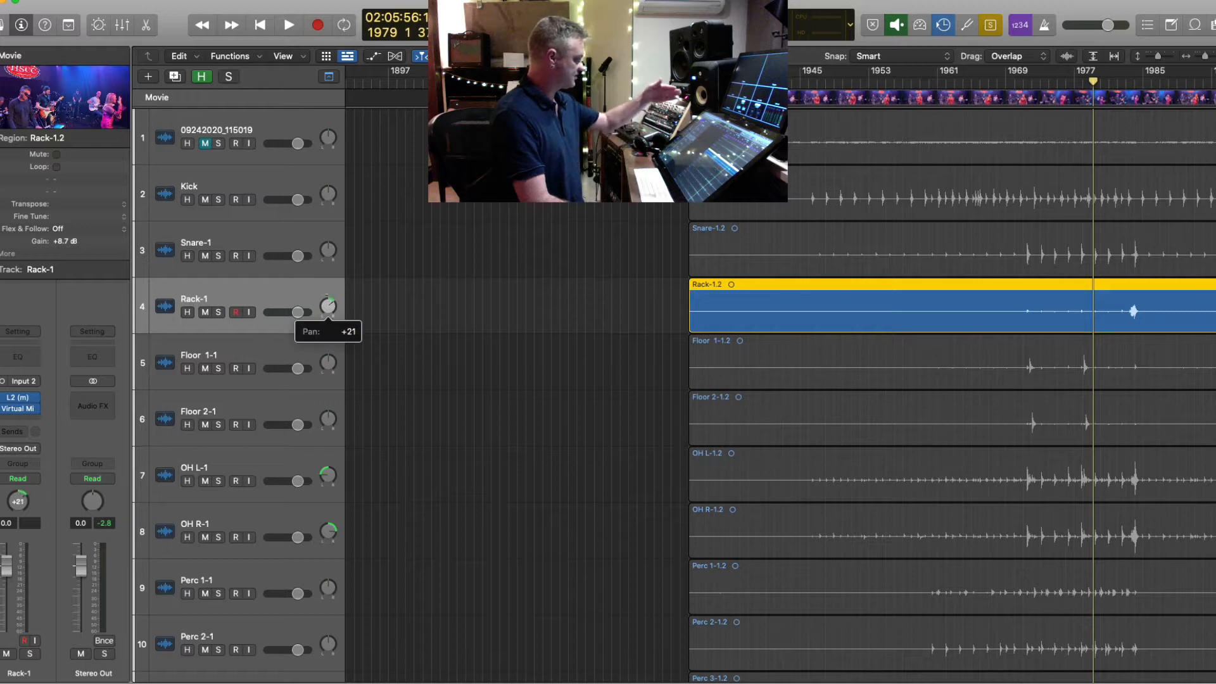
drag(329, 364, 328, 447)
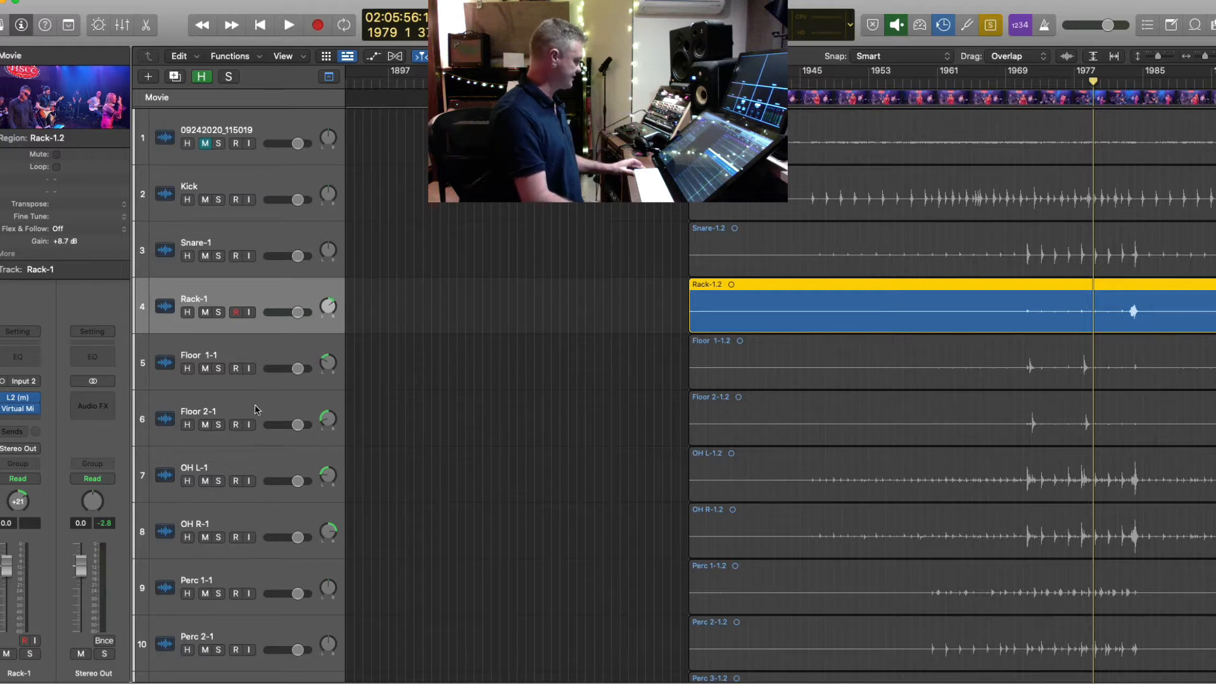
- Select the OH L-1 and OH R-1 tracks together
click(259, 464)
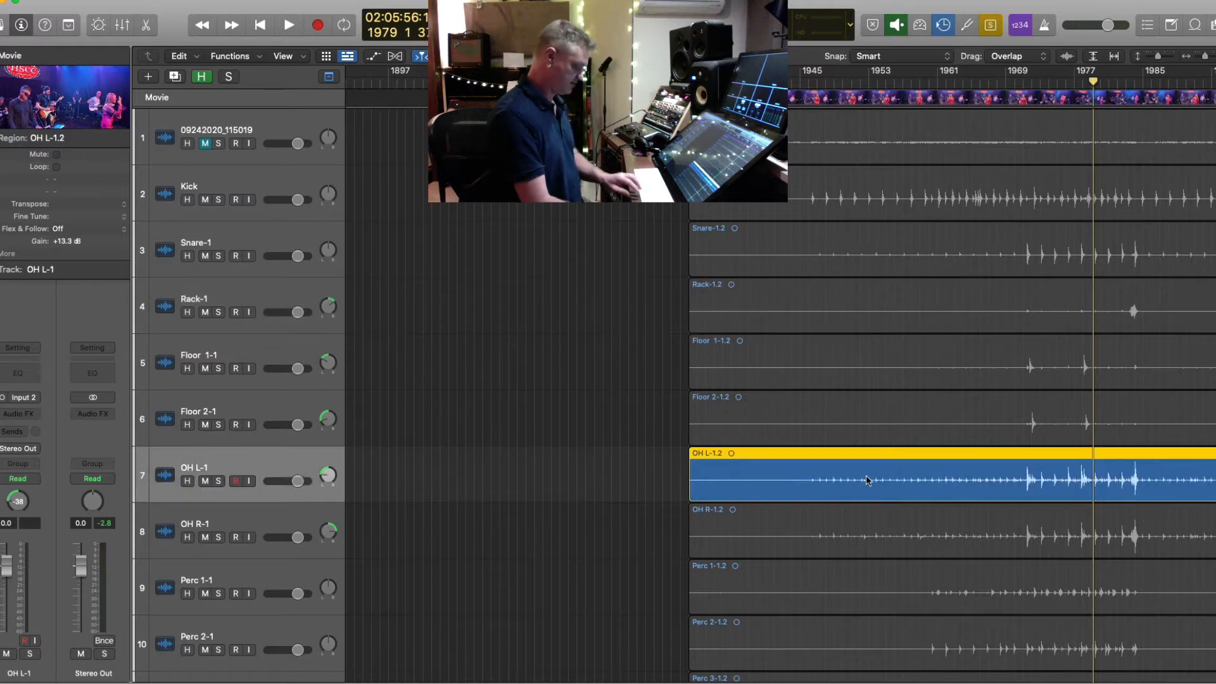
key(super+Left)
click(328, 521)
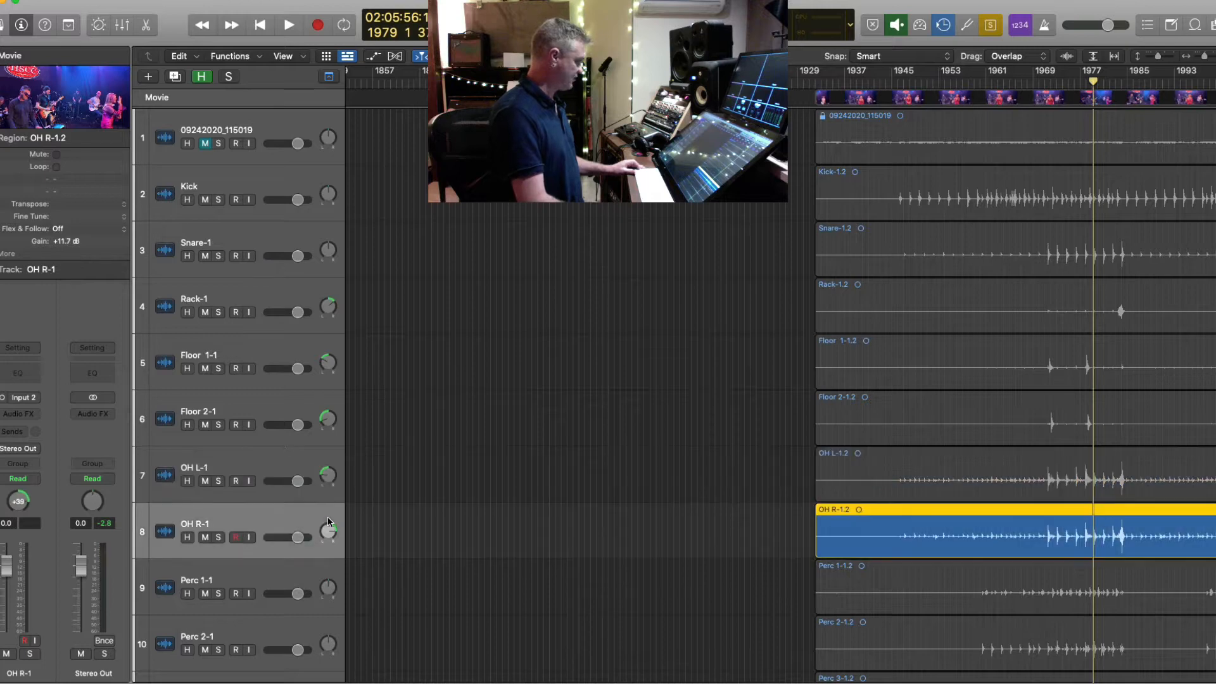
shift+click(305, 471)
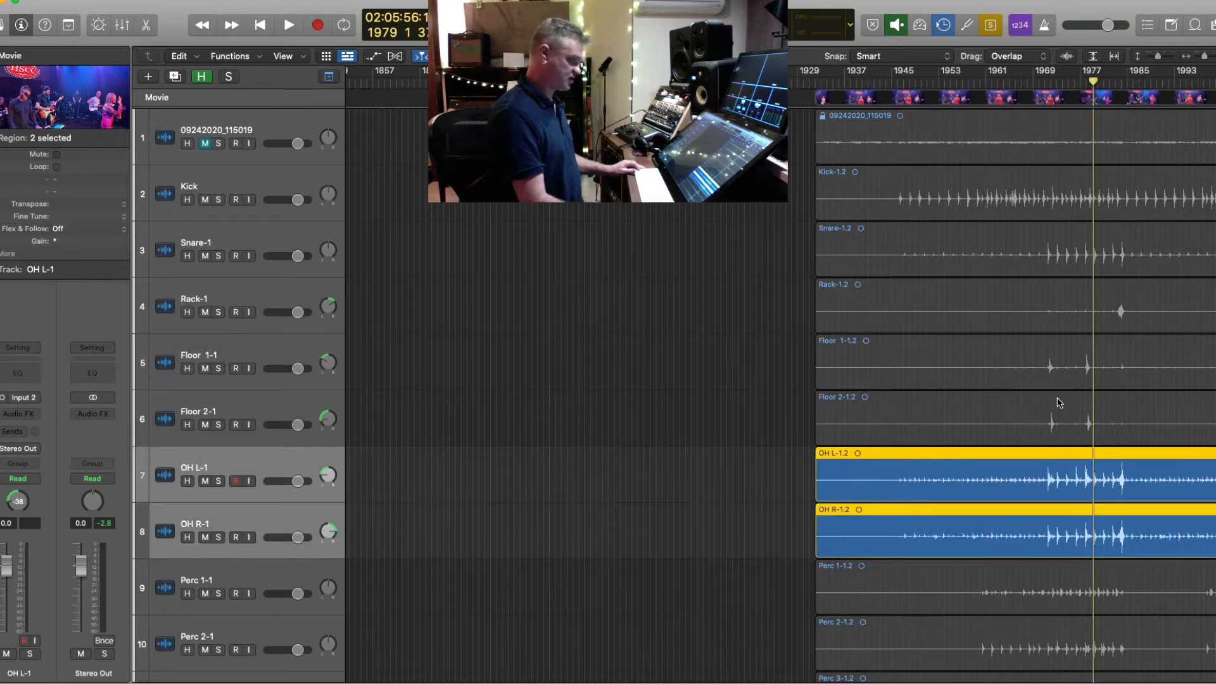
- Play the two selected overhead tracks through the snare and floor tom hits around bars 1970 to 1972, and stop playback
click(1057, 83)
key(space)
key(comma)
key(comma)
key(comma)
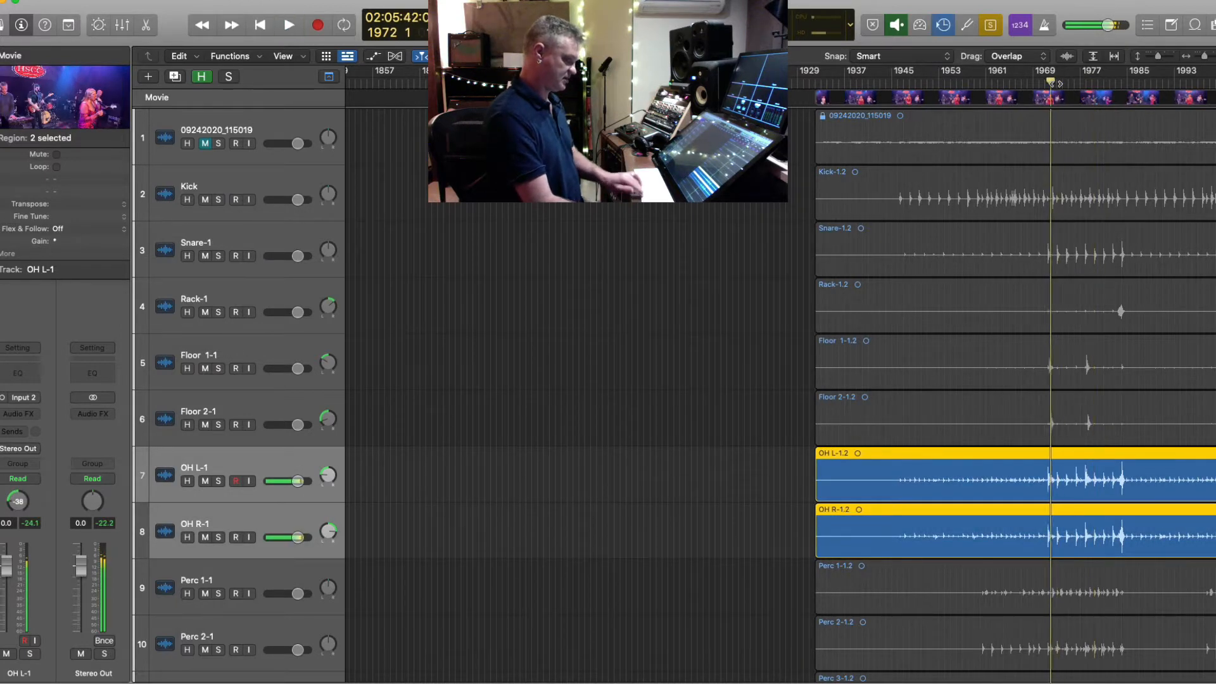
key(super+Right)
key(super+Right)
key(super+Right)
key(super+Right)
key(super+Right)
key(super+Right)
key(super+Right)
key(super+Right)
key(super+Right)
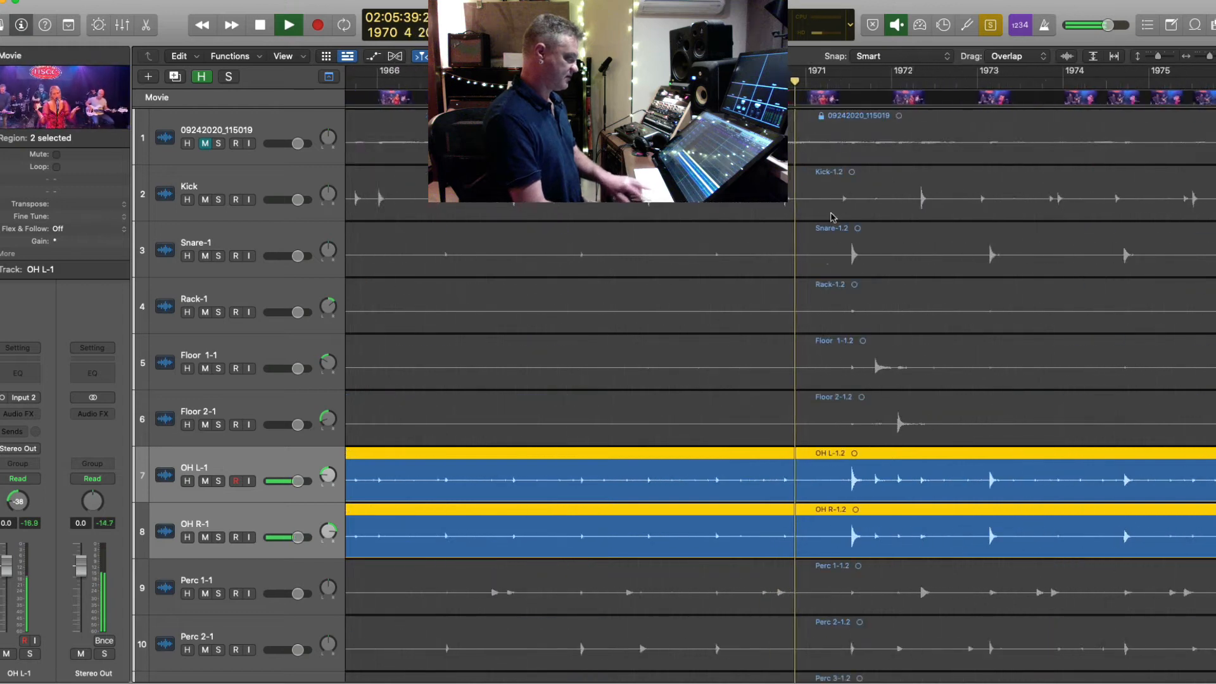
key(super+Down)
key(super+Down)
key(super+Down)
key(super+Right)
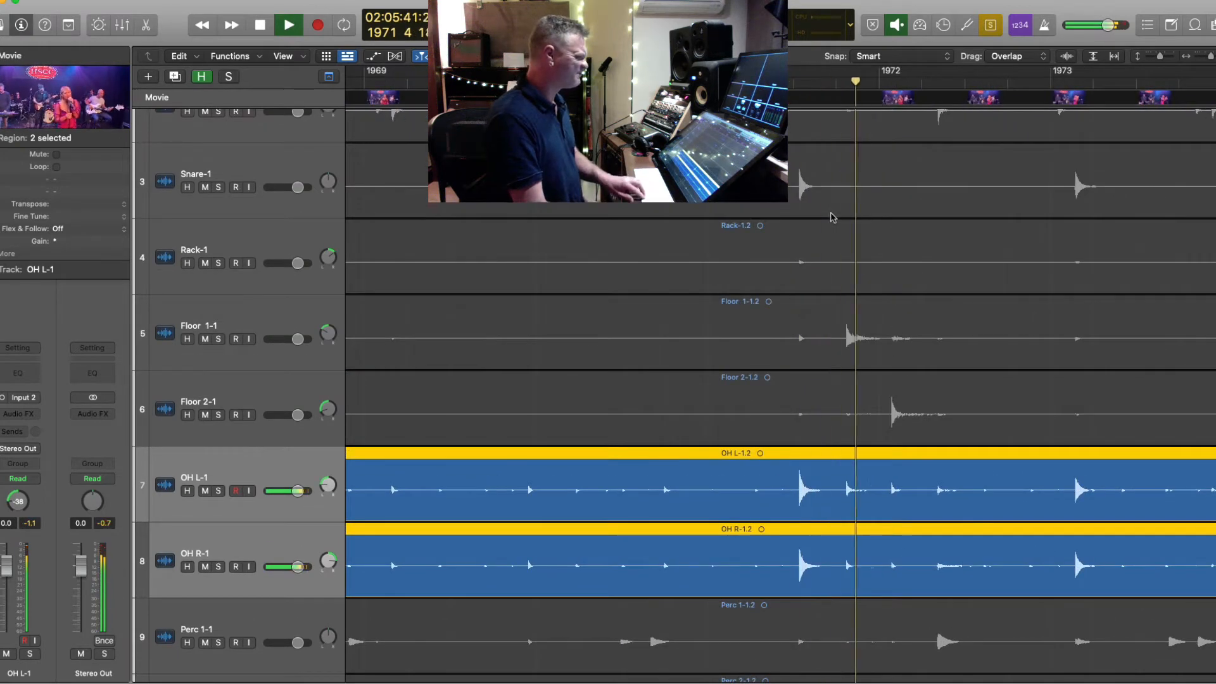
key(space)
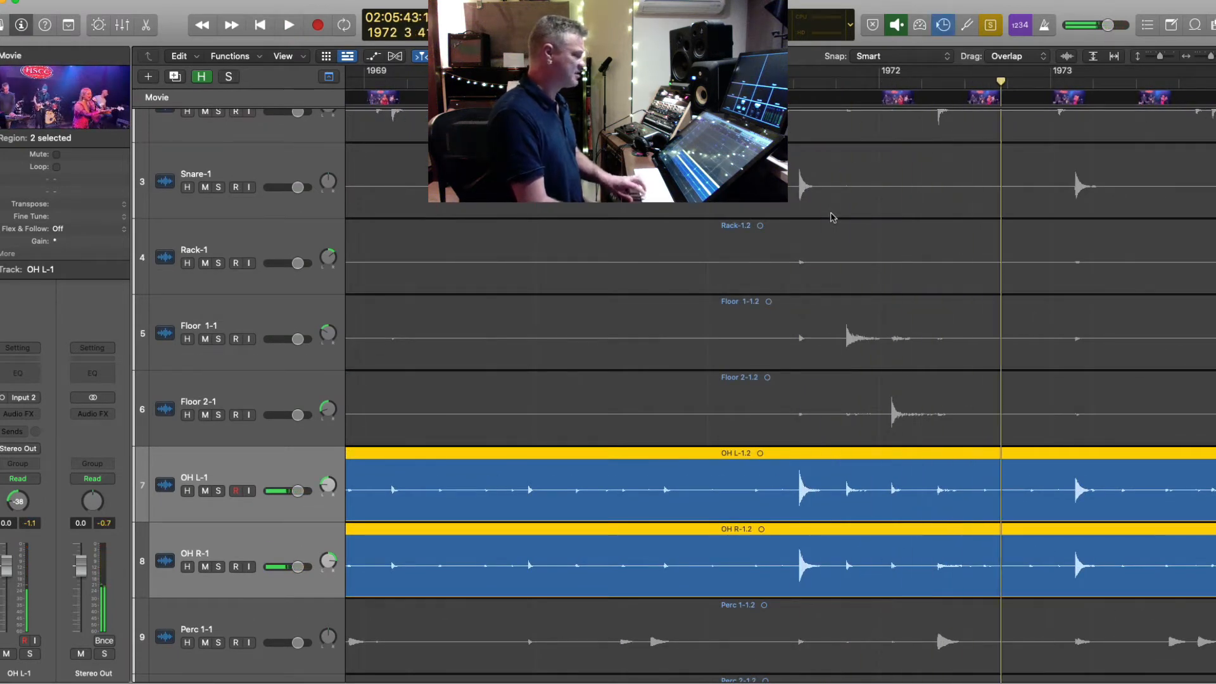
key(space)
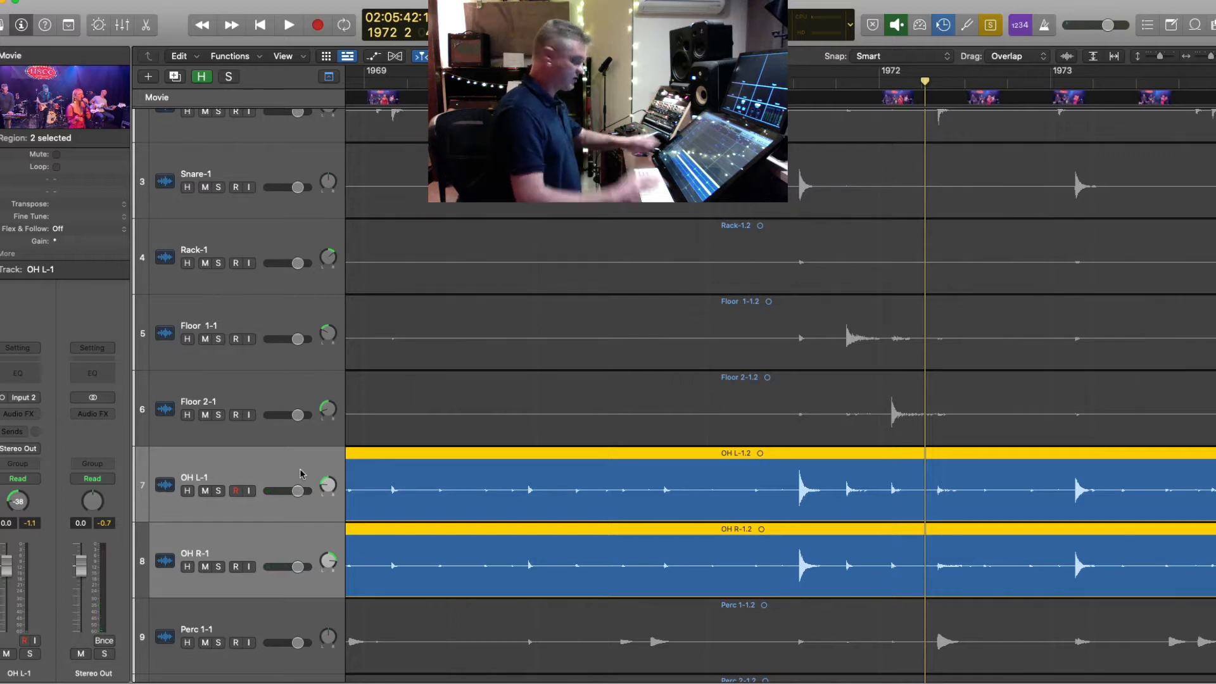
- Place the playhead exactly at the start of the Snare-1 hit around 1971 3 as the alignment reference
scroll(301, 474, right, 5)
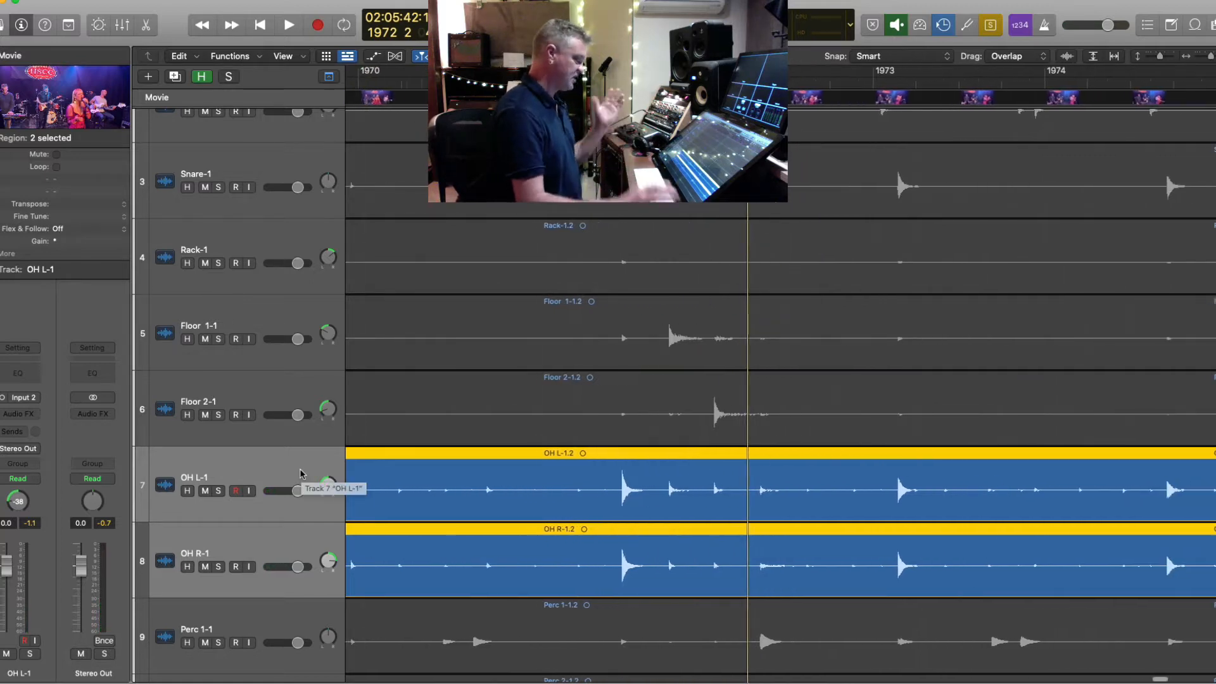
key(super+Left)
key(super+Left)
key(super+Right)
key(super+Right)
key(super+Right)
key(super+Right)
key(super+Right)
key(super+Right)
key(super+Right)
key(super+Right)
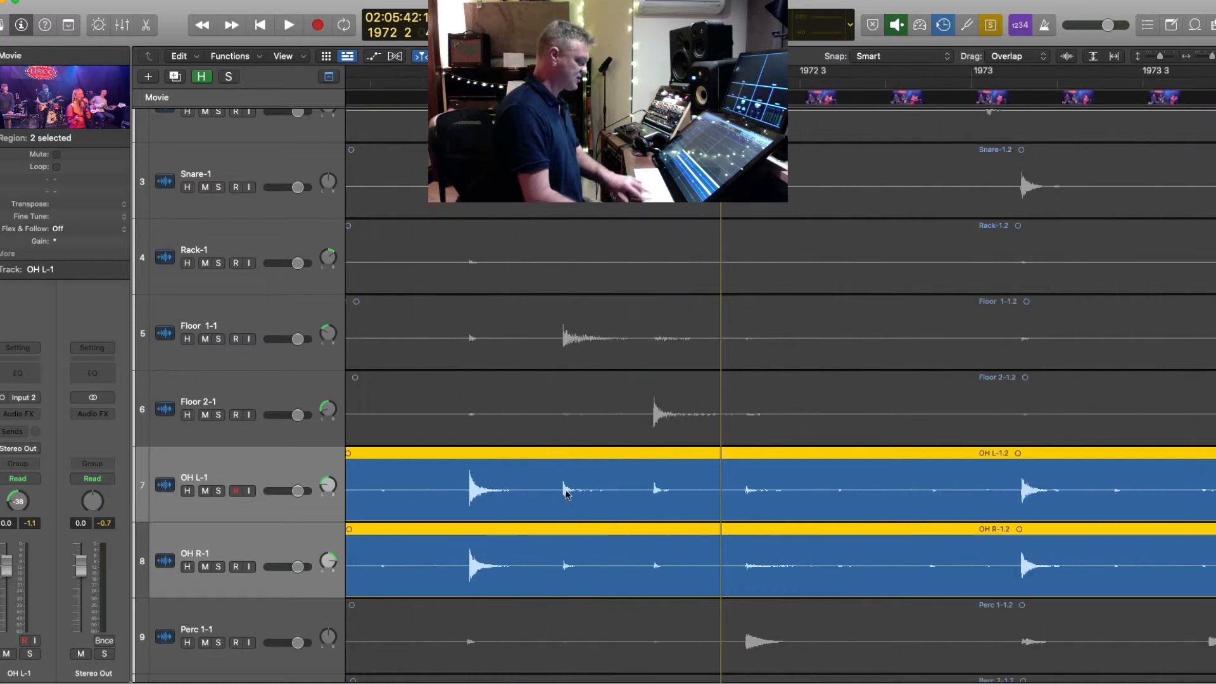
scroll(736, 519, left, 15)
scroll(735, 519, left, 7)
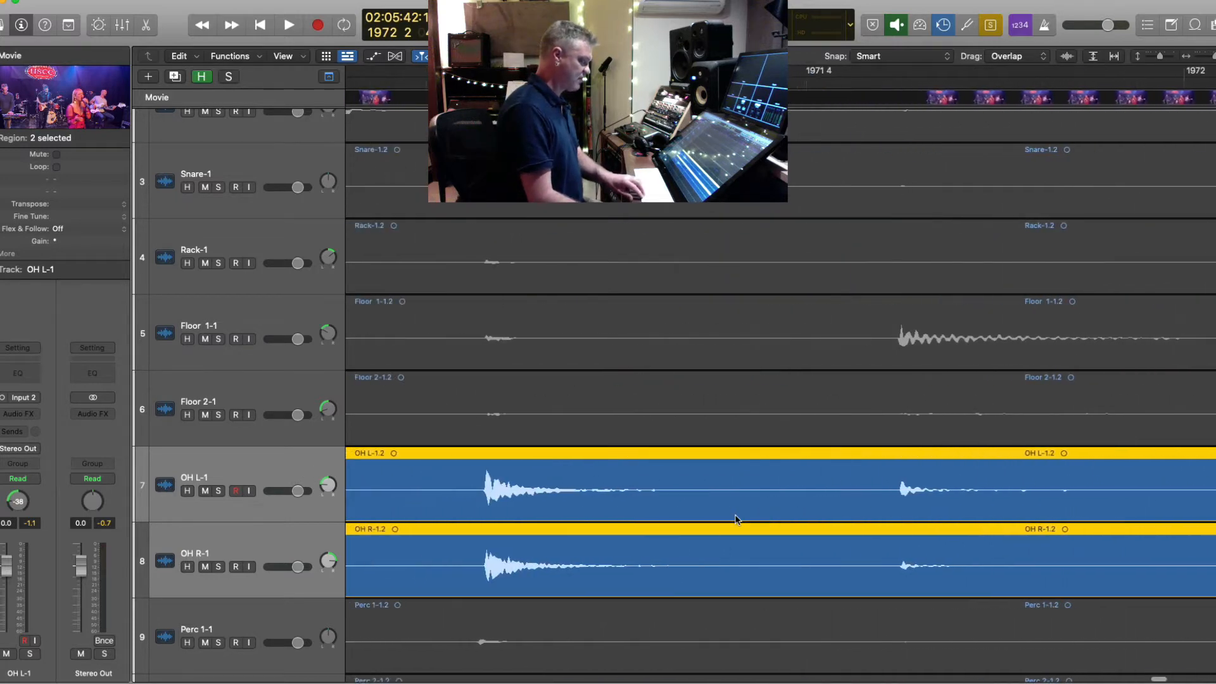
click(684, 83)
key(super+Right)
key(super+Right)
key(super+Right)
key(super+Right)
key(super+Right)
key(super+Right)
key(super+Right)
key(super+Right)
key(super+Right)
key(super+Right)
key(super+Right)
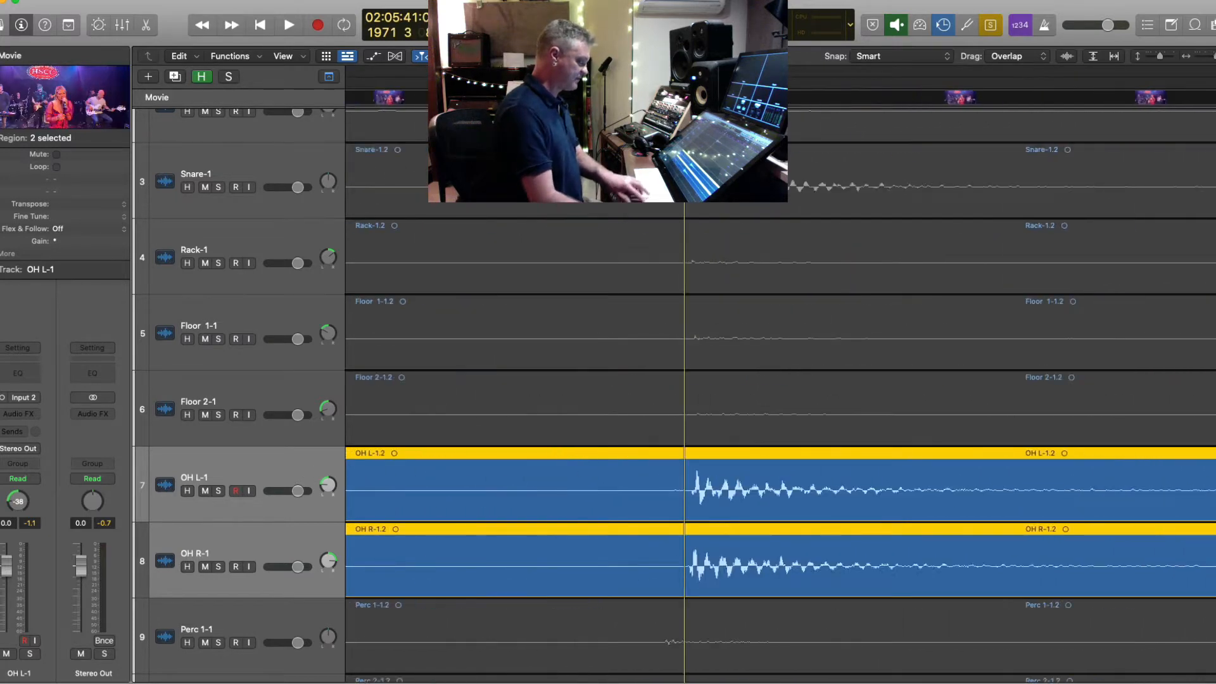
key(super+Down)
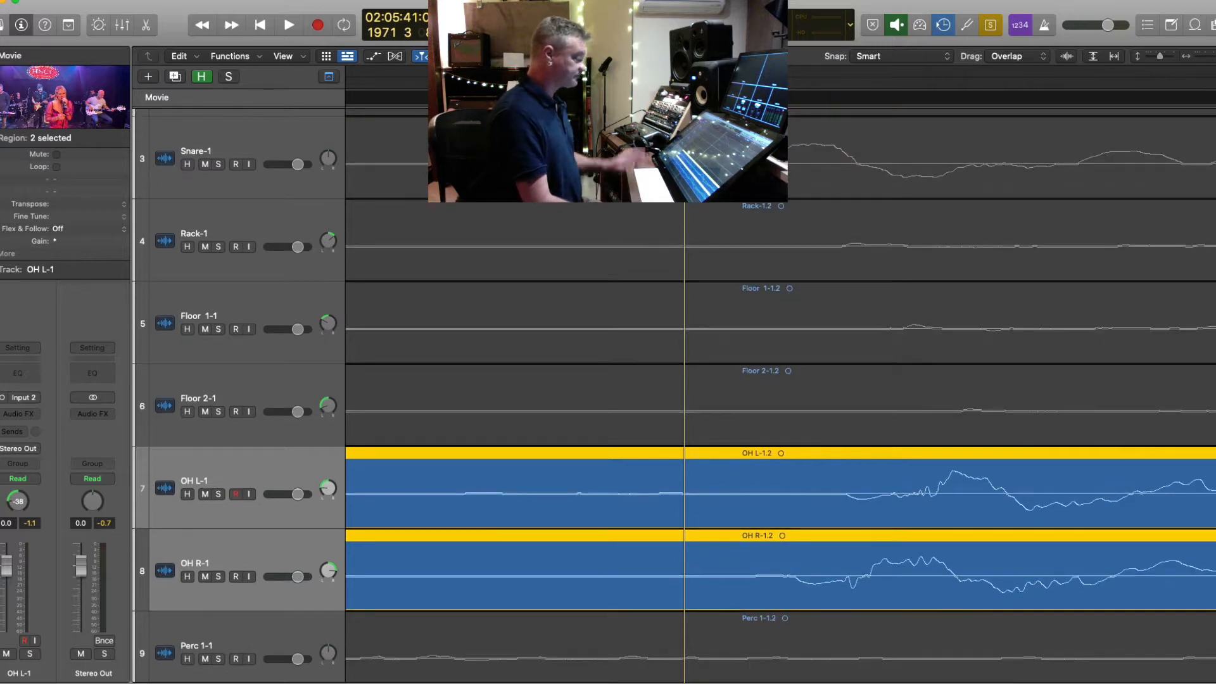
scroll(780, 399, up, 2)
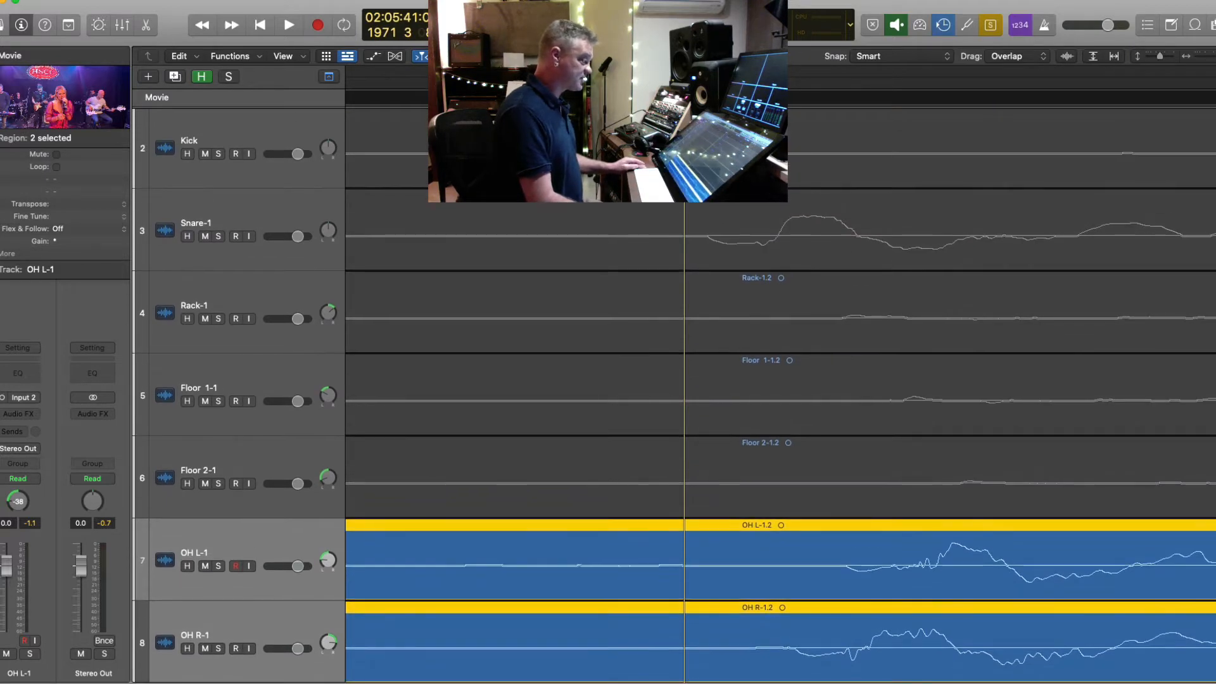
drag(684, 83, 706, 82)
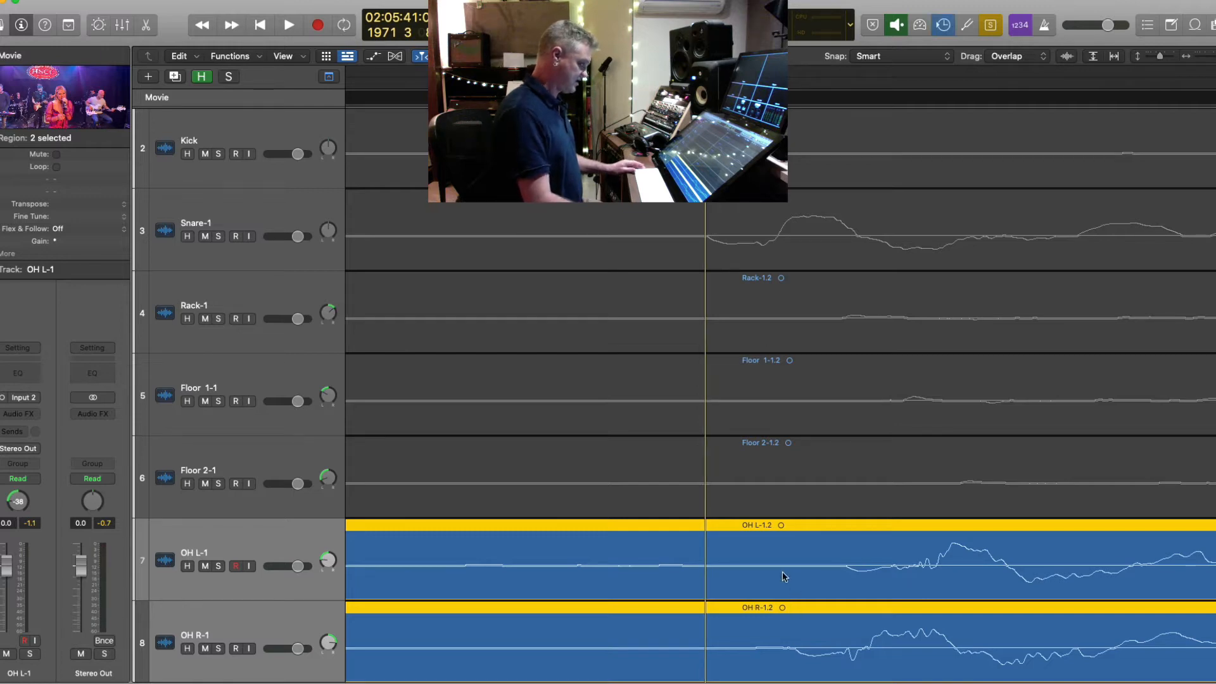
- Move only the OH L-1.2 region earlier so its snare transient starts at the playhead
click(815, 463)
click(814, 572)
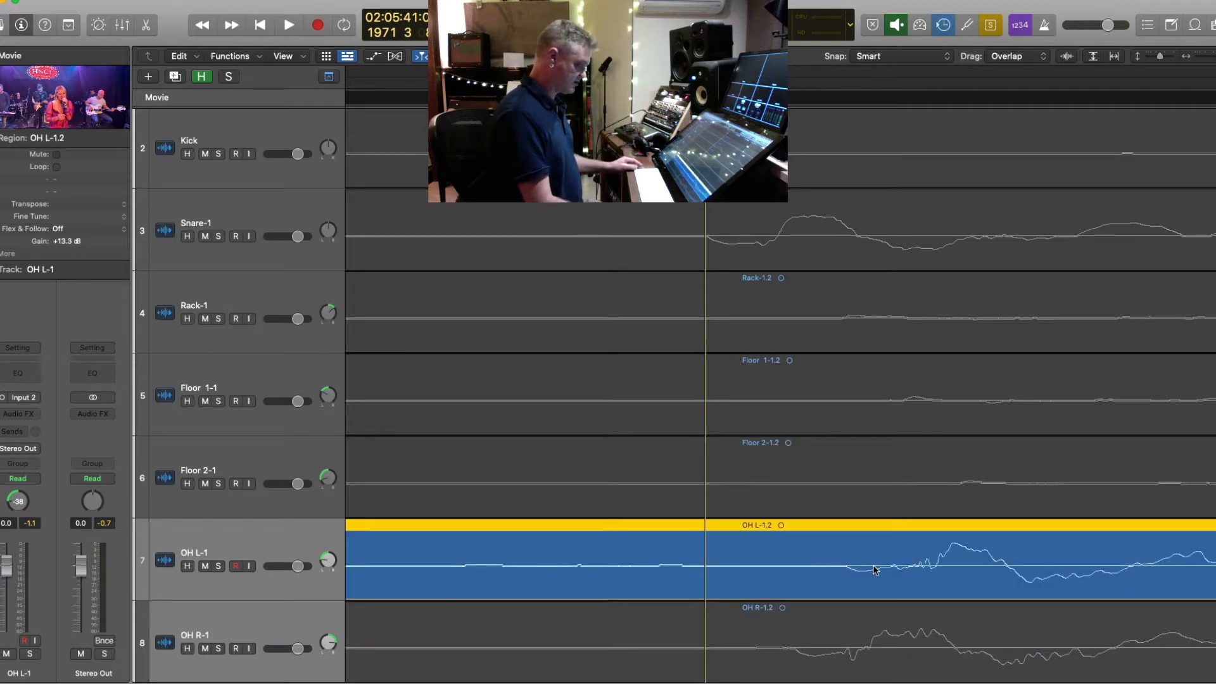
drag(875, 570, 736, 572)
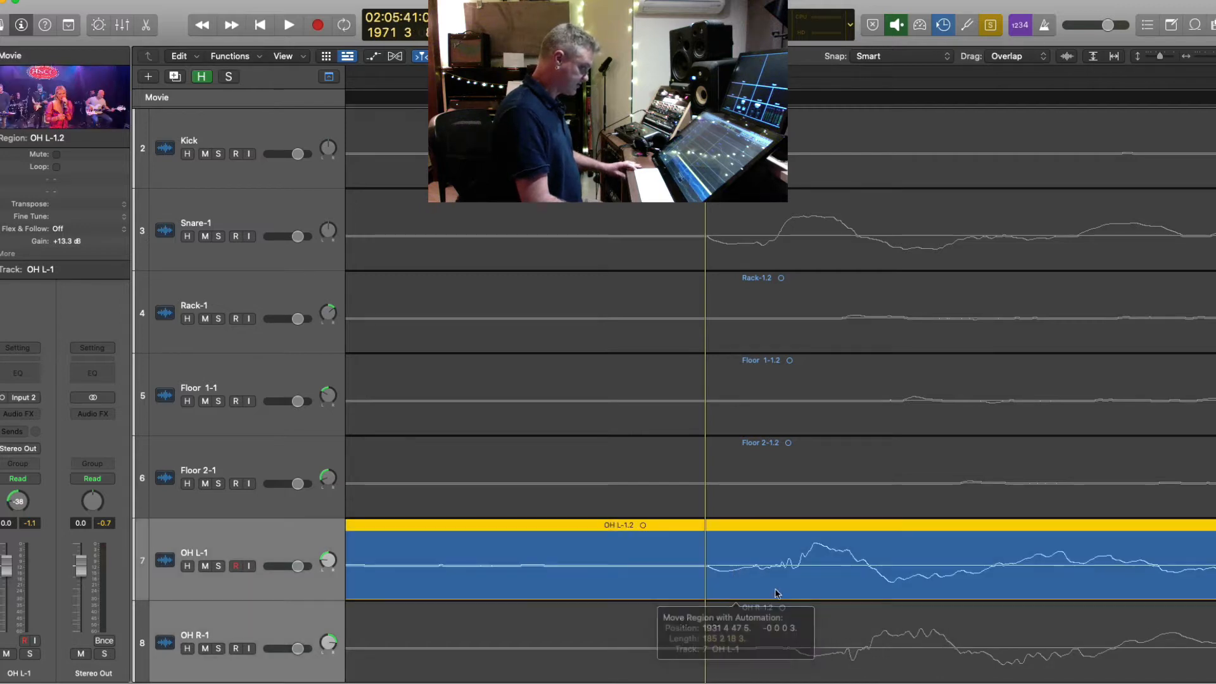
- Move the OH R-1.2 region earlier to match the snare onset, fine-tuning it against the OH L-1 waveform at its next zero crossing
mouse_move(956, 646)
mouse_down()
mouse_move(922, 648)
mouse_move(964, 649)
mouse_move(942, 648)
mouse_up()
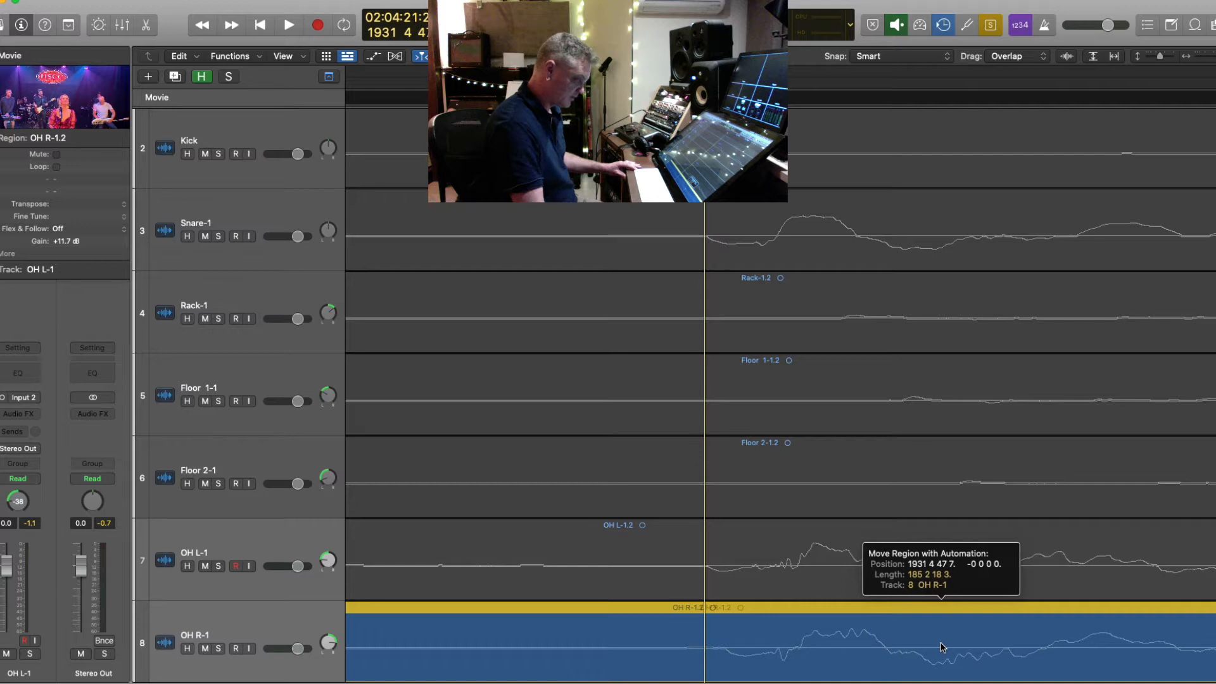
drag(942, 647, 943, 647)
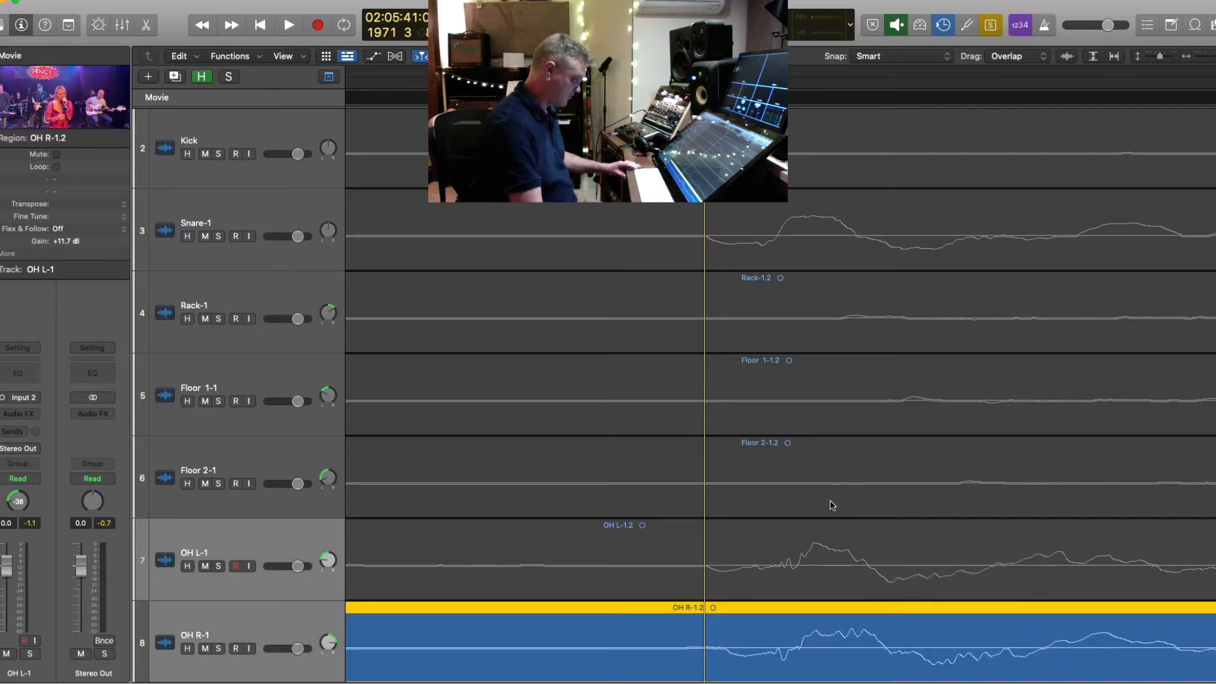
drag(706, 81, 867, 81)
drag(981, 629, 965, 628)
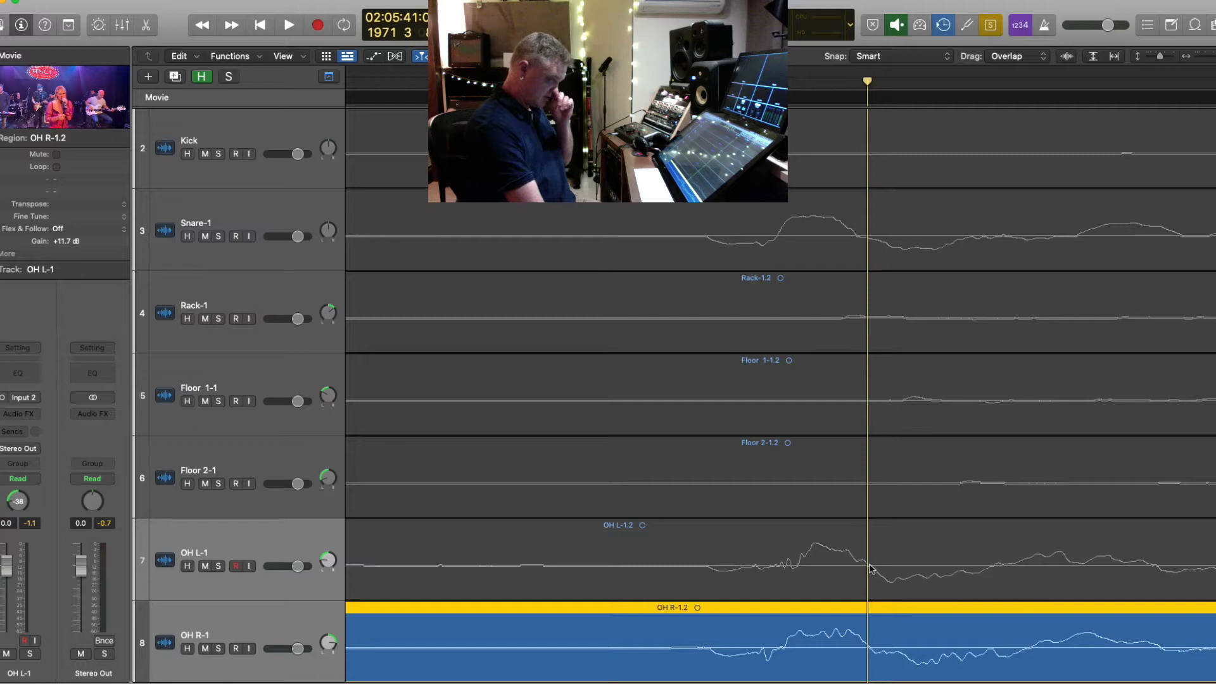
drag(937, 635, 939, 635)
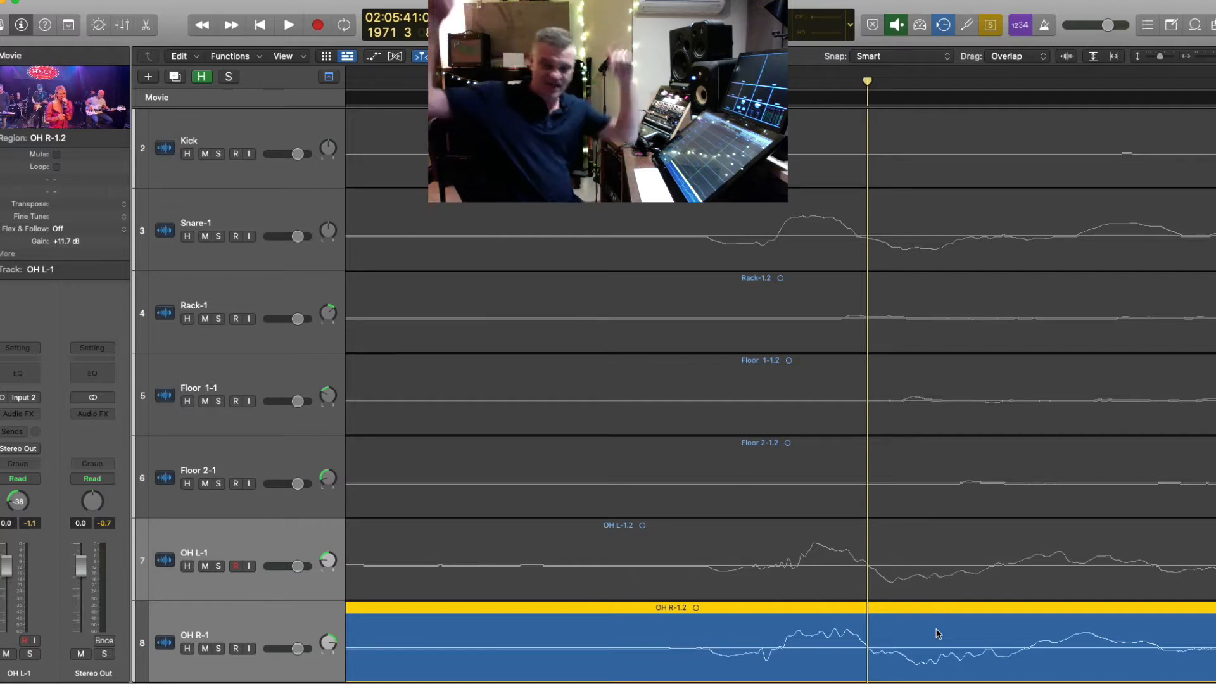
- Select the Snare-1 region and compare its hit at 1971 3 with the shifted overhead waveforms
click(778, 252)
key(super+Left)
key(super+Left)
key(super+Left)
key(super+Left)
key(super+Left)
key(super+Left)
key(super+Left)
key(super+Left)
key(super+Up)
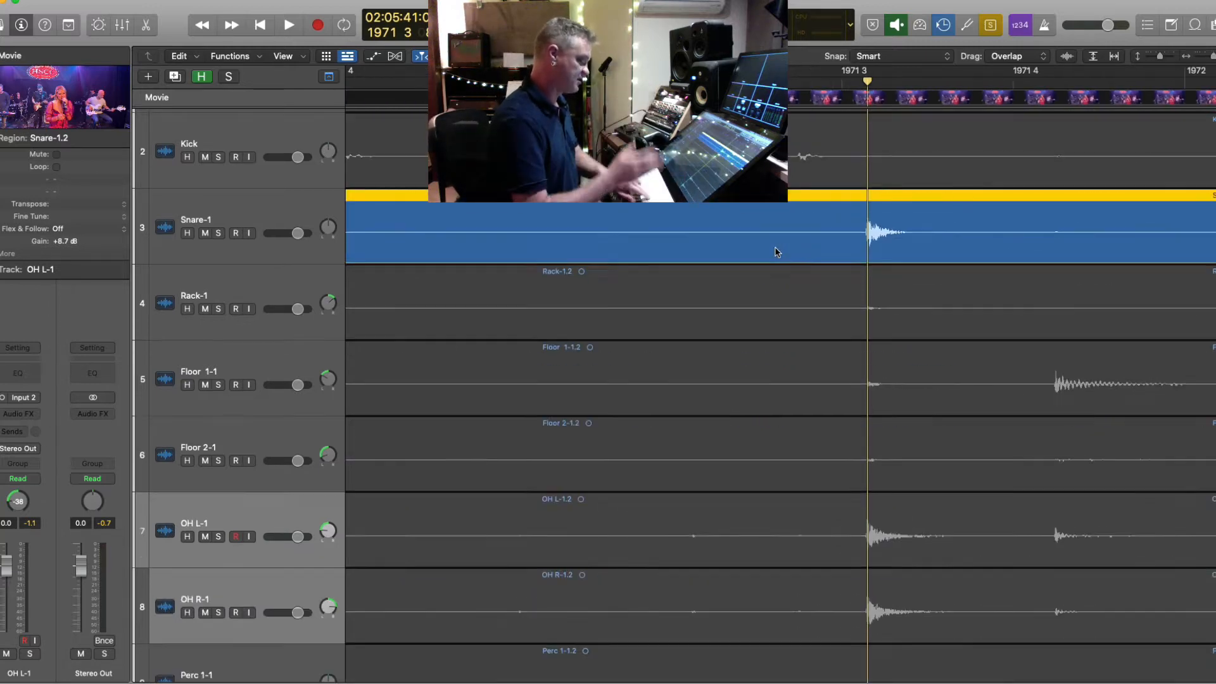
key(super+Up)
key(super+Up)
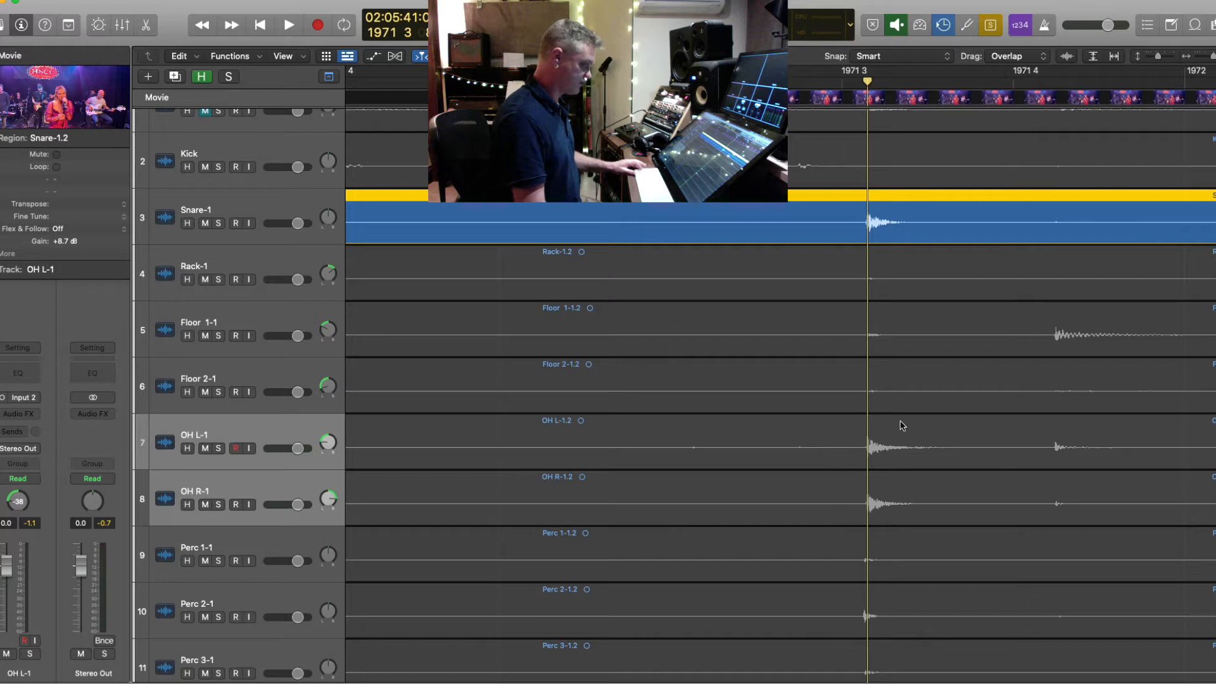
- Select both overhead regions and play them from bar 1971 to check how the realigned pair sounds
click(902, 425)
shift+click(903, 501)
key(space)
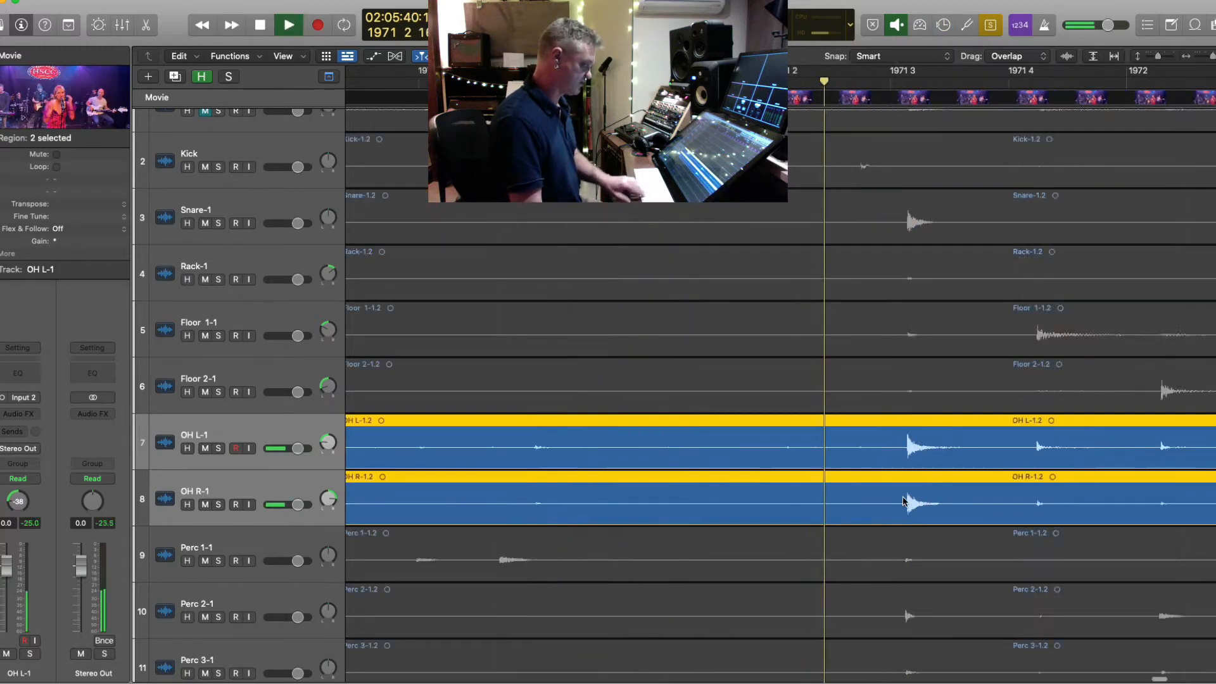
key(super+Left)
key(super+Right)
key(super+Right)
key(super+Right)
key(super+Down)
key(super+Down)
key(super+Left)
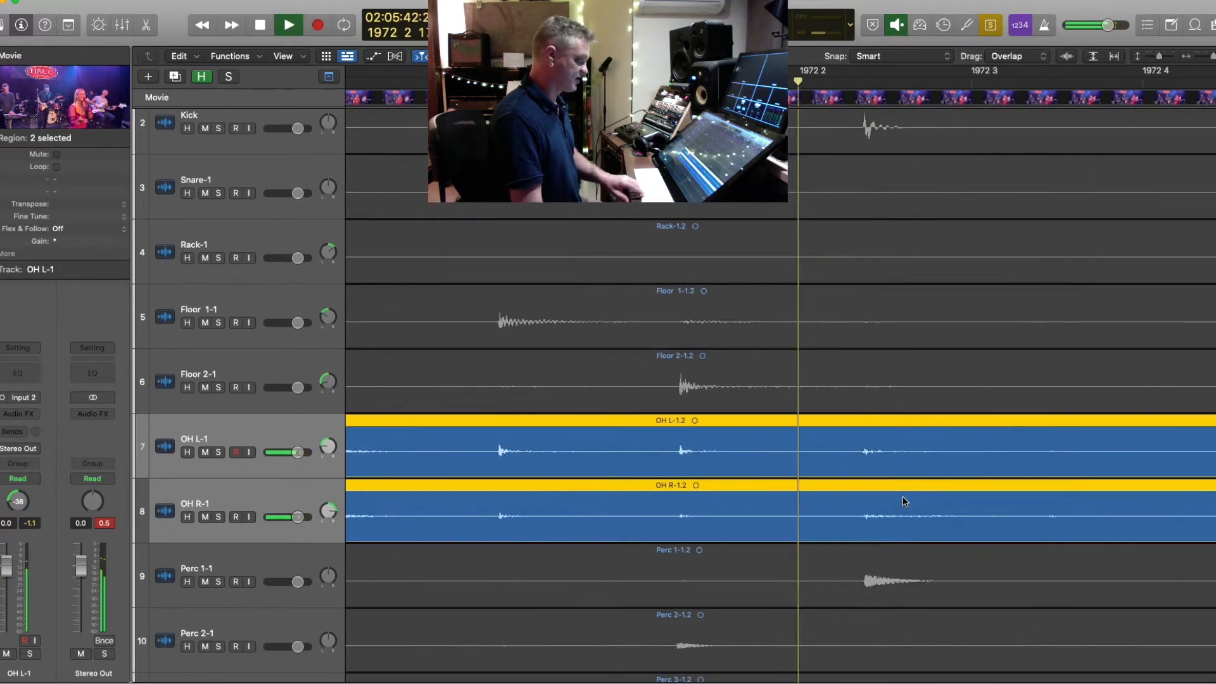
key(super+Left)
key(super+Left)
key(super+Left)
key(super+Left)
key(super+Left)
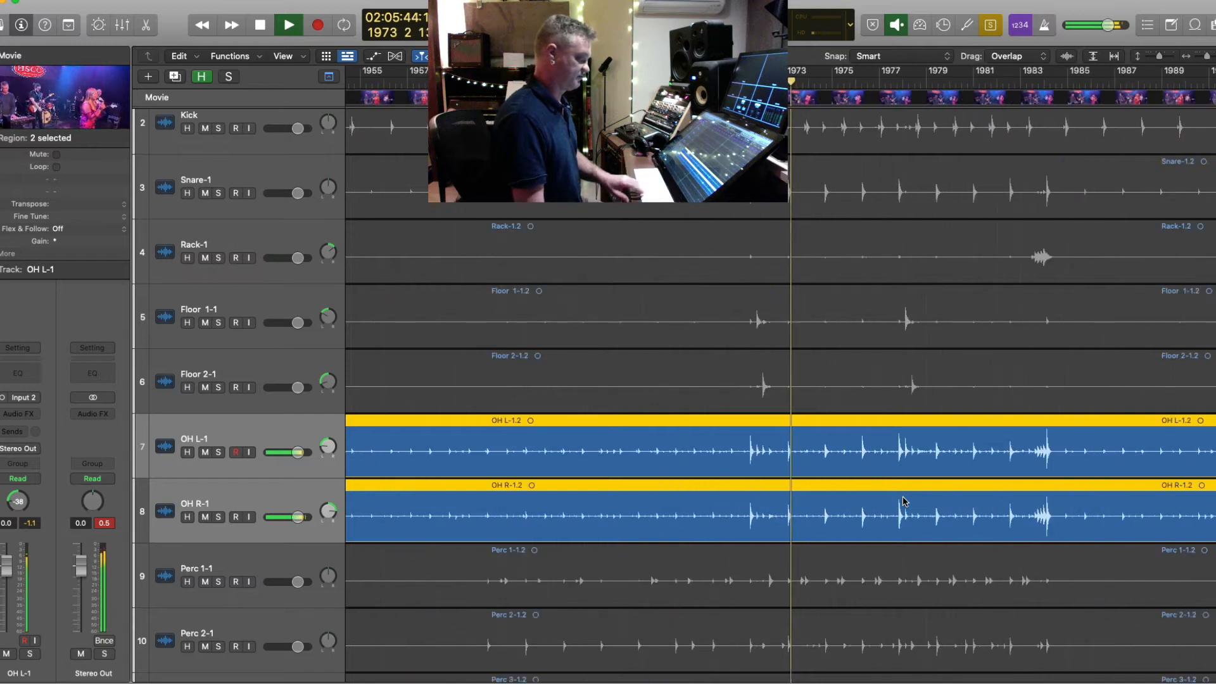
key(super+Left)
key(super+Up)
key(super+Up)
key(super+Up)
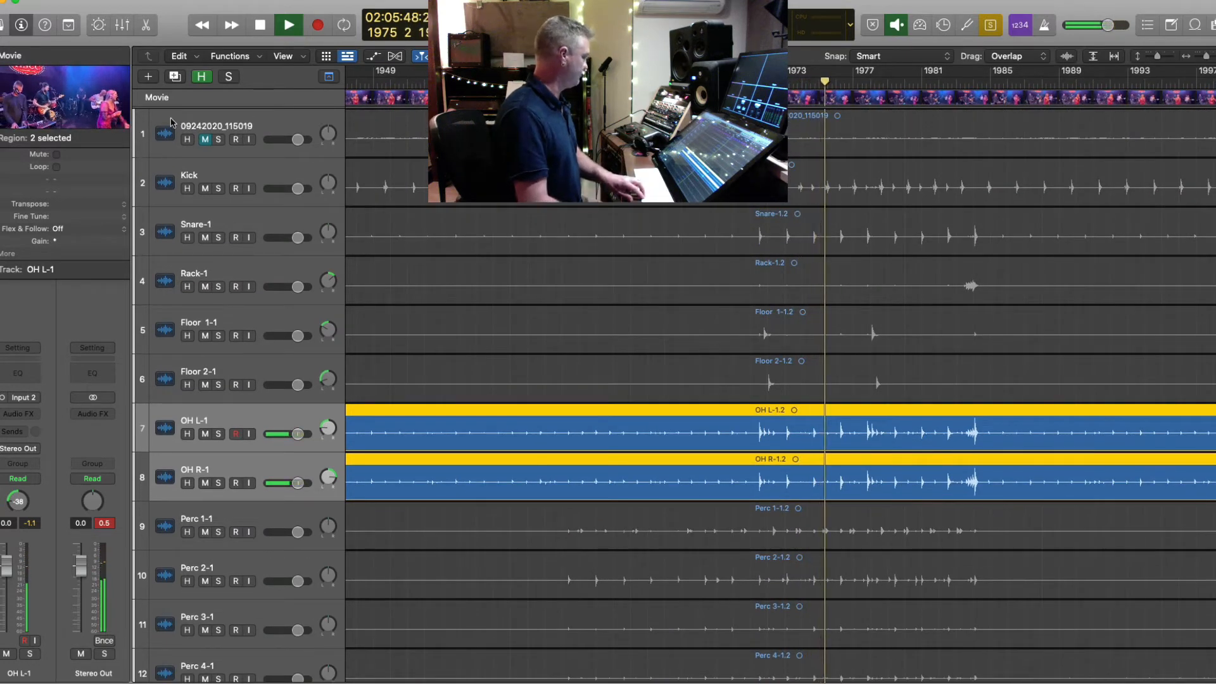
- Show the mixer, replay the selected overhead pair and stop playback
key(x)
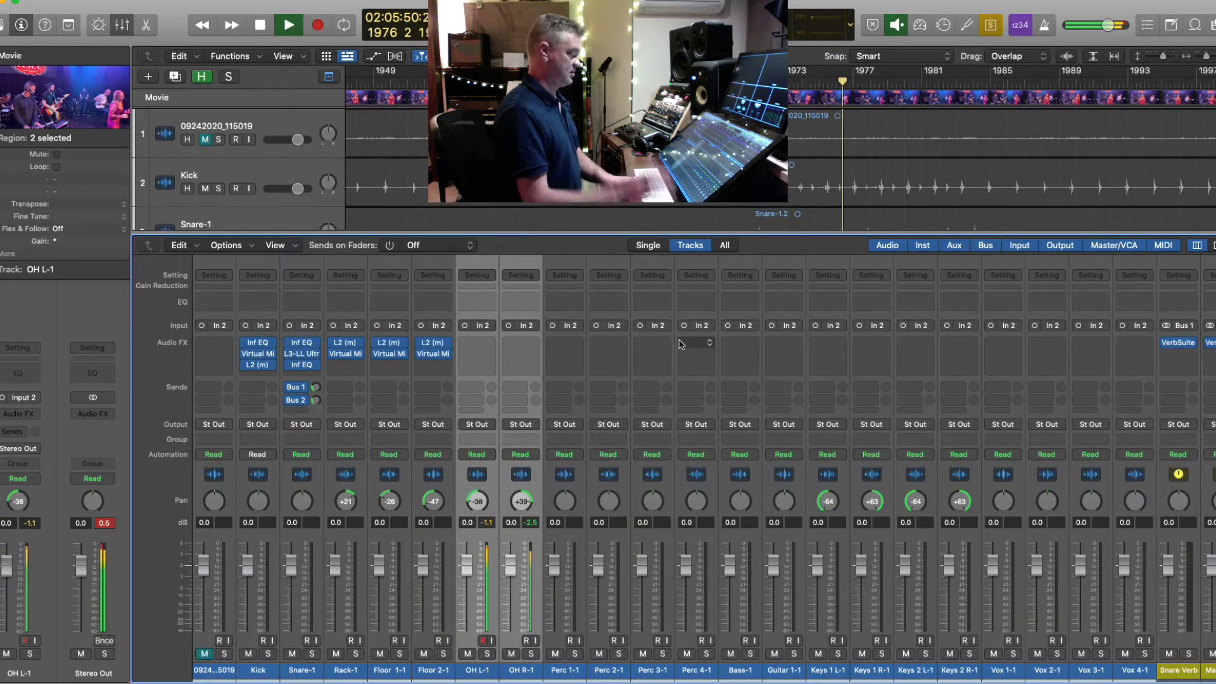
key(space)
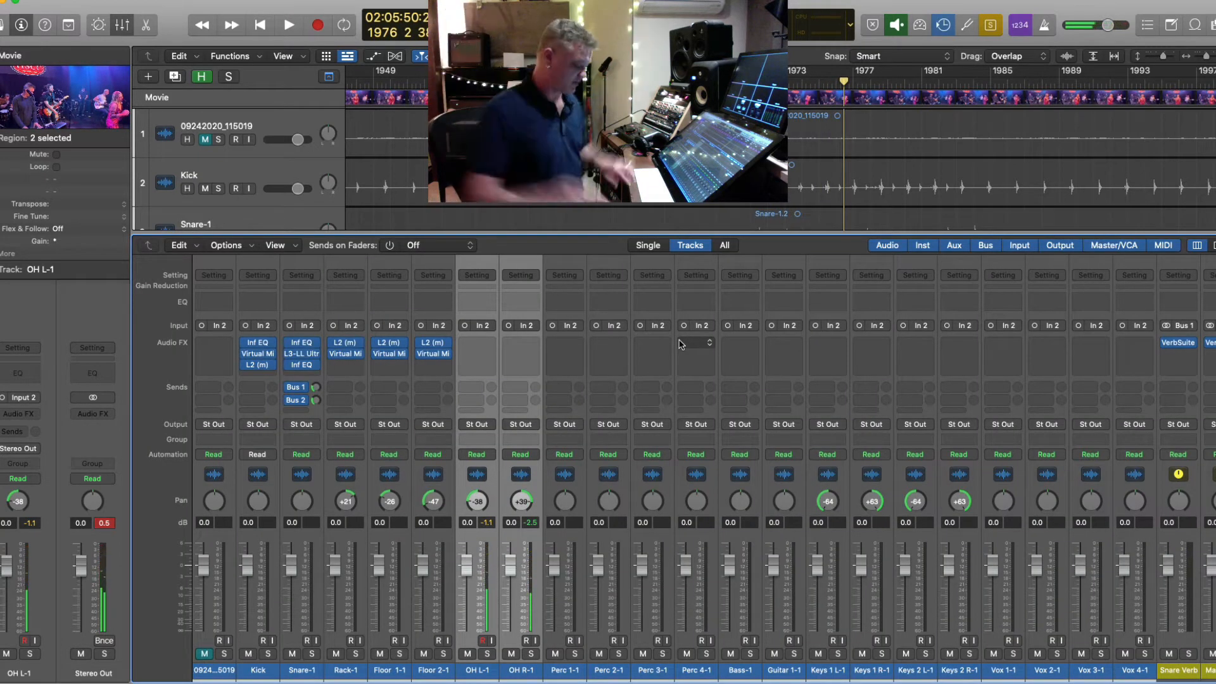
key(space)
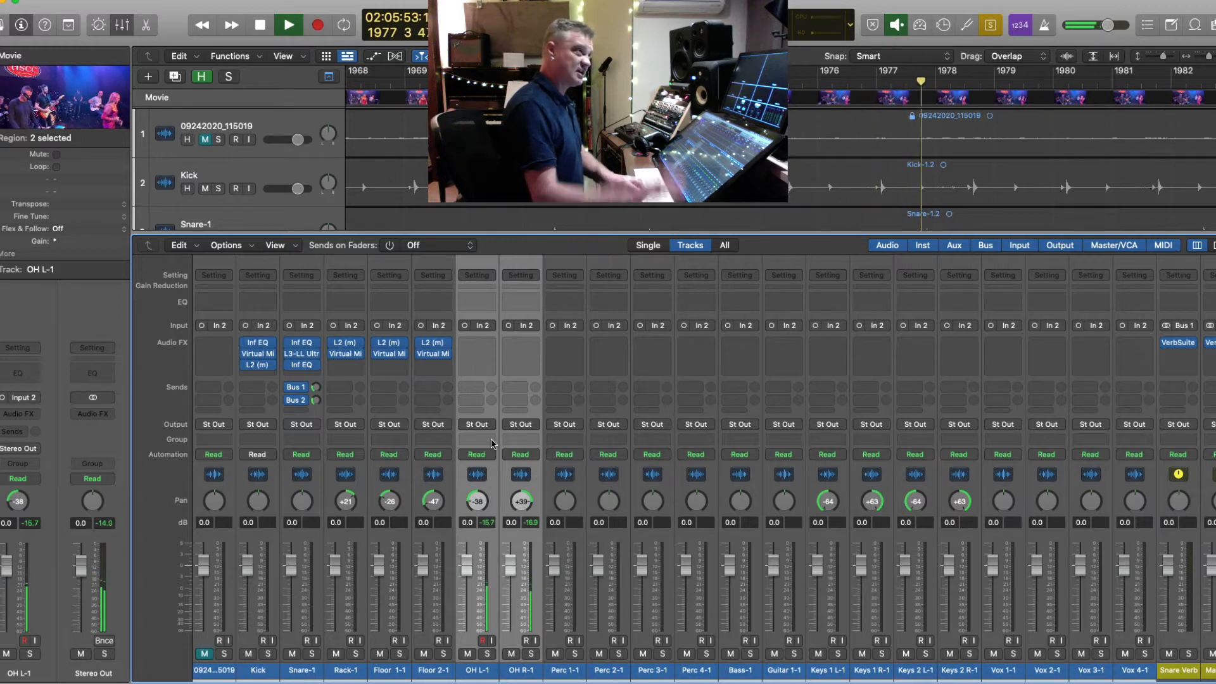
key(space)
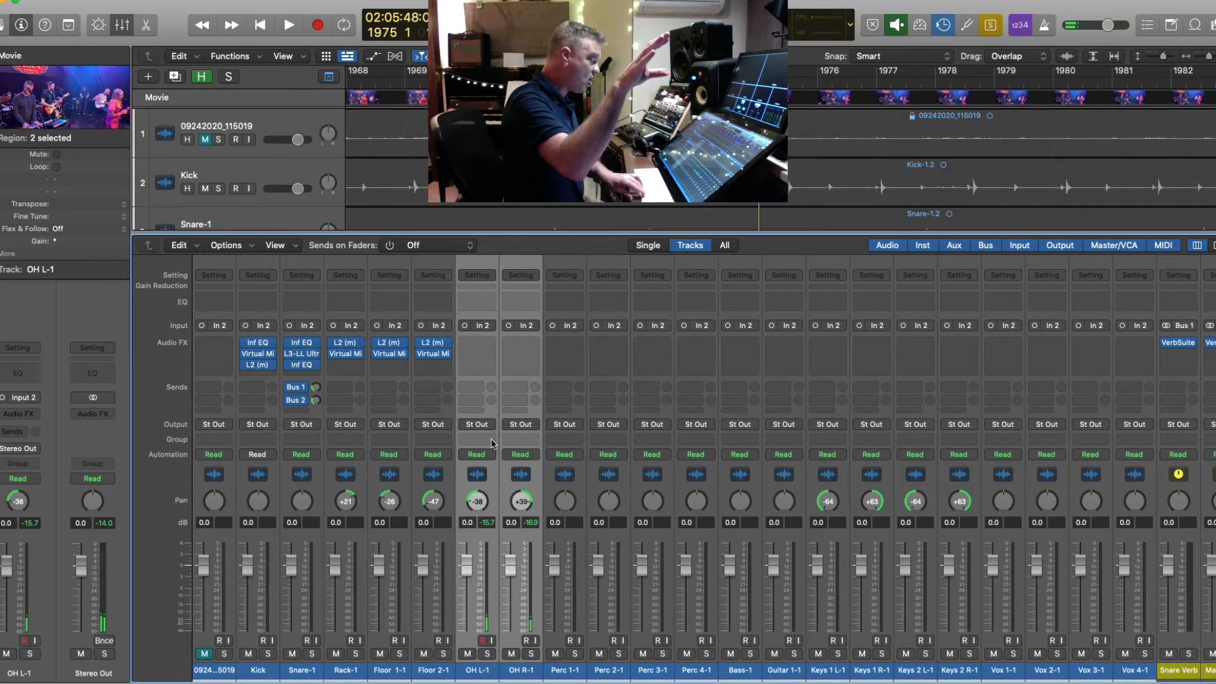
- Replay the selected overhead pair and inspect both overhead regions across a wider stretch of the timeline
key(space)
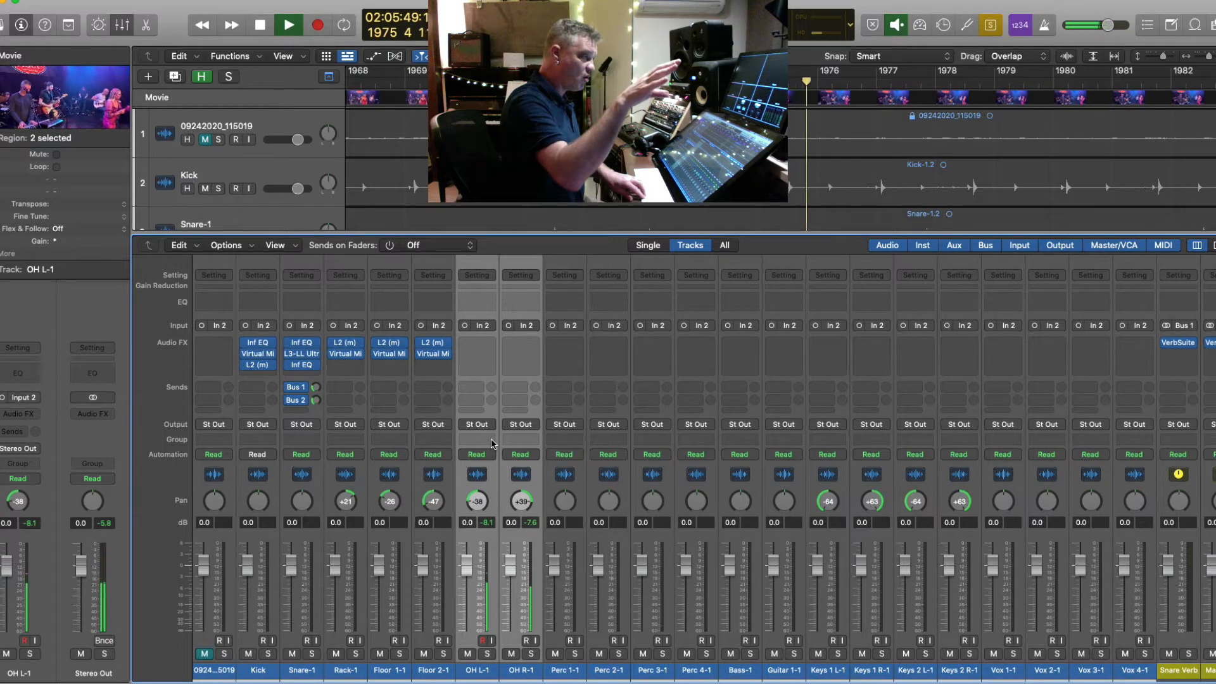
key(space)
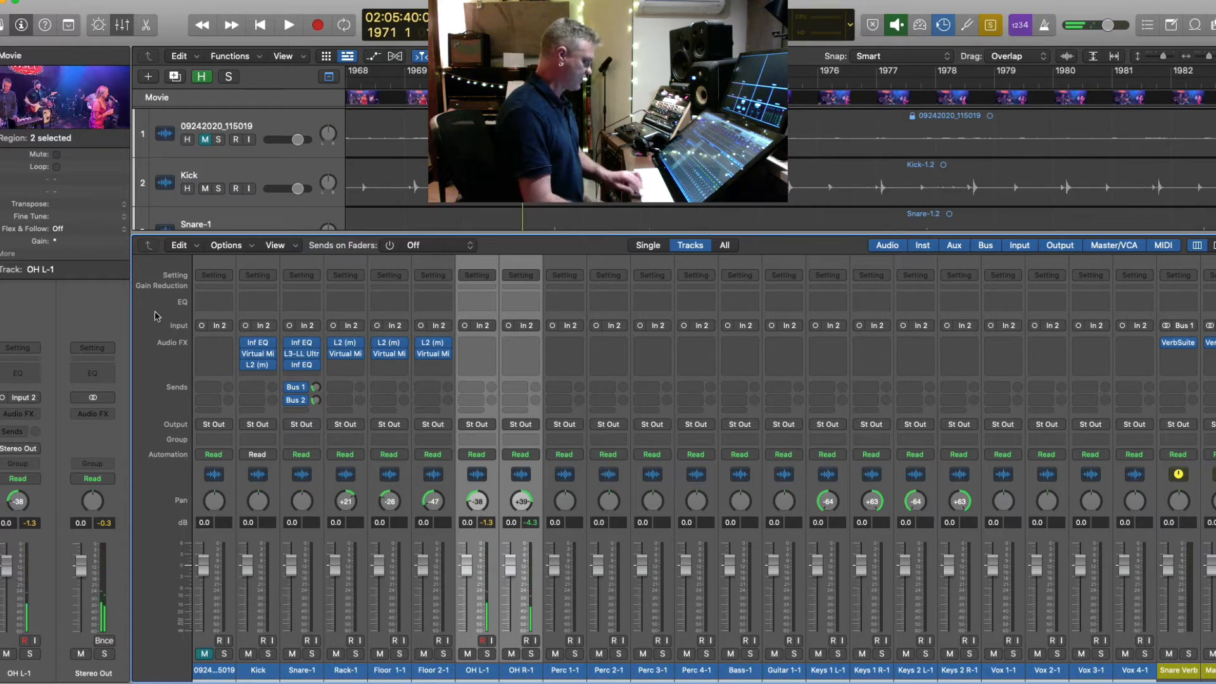
scroll(570, 165, down, 10)
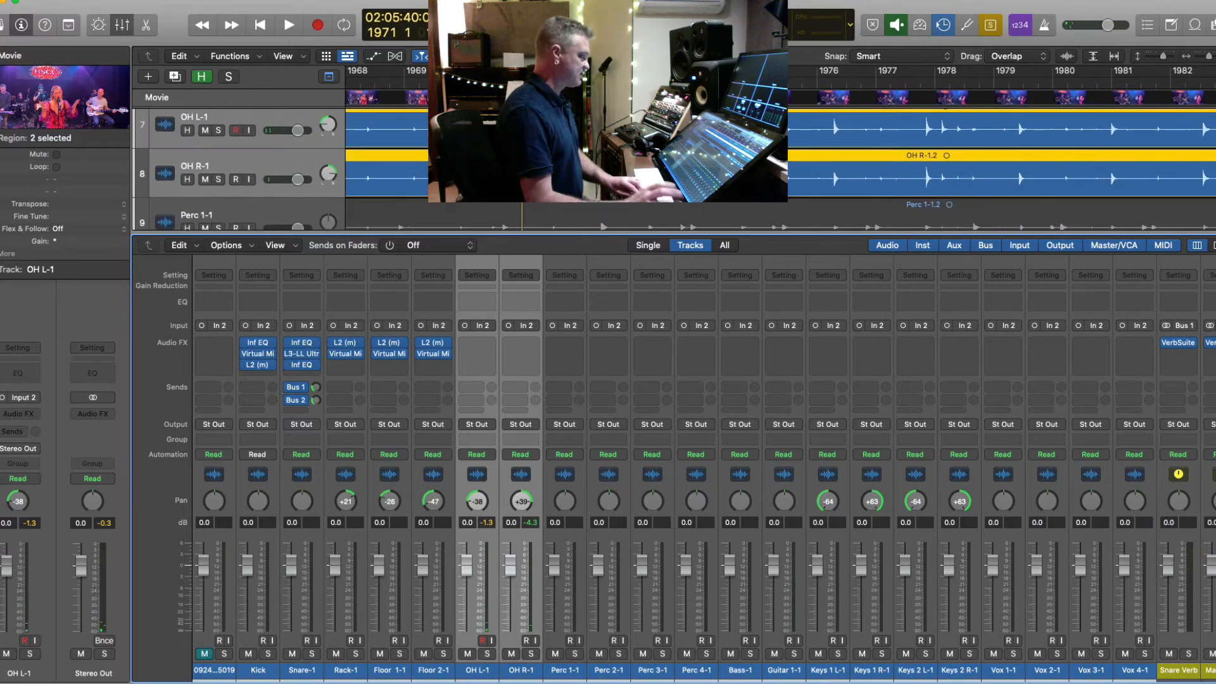
key(super+Left)
key(super+Left)
key(super+Up)
key(super+Up)
key(super+Up)
key(super+Up)
key(super+Up)
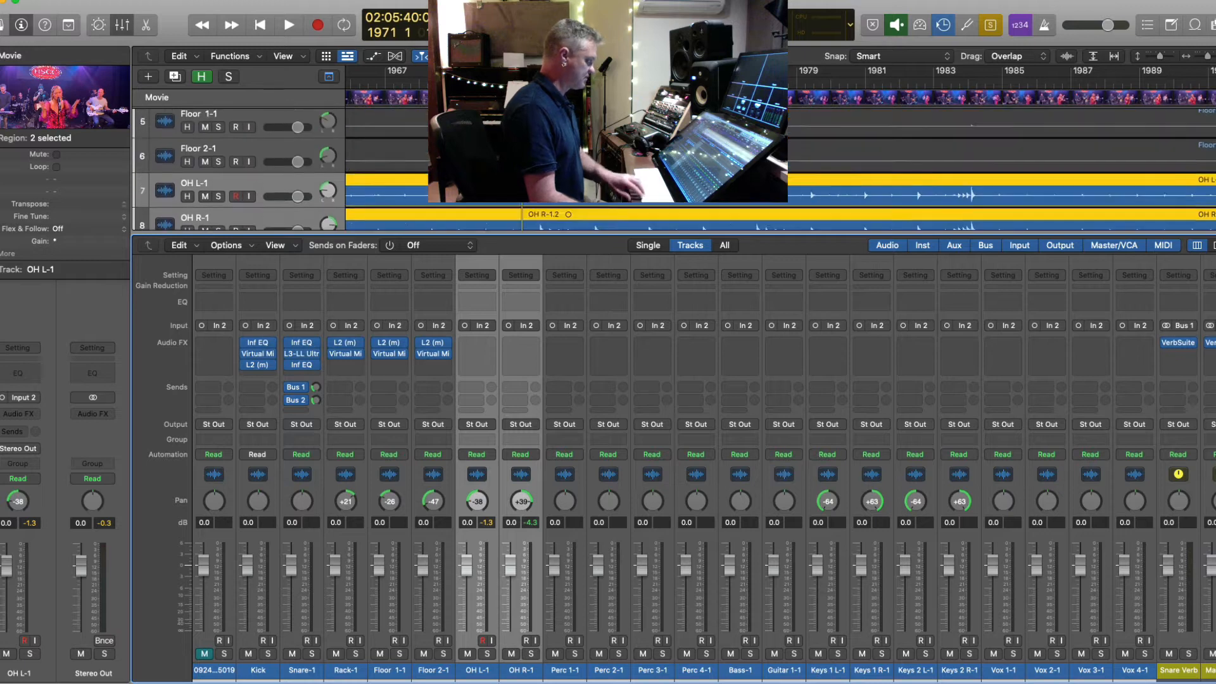
scroll(609, 168, down, 3)
key(super+Left)
key(super+Left)
key(super+Left)
scroll(609, 168, left, 10)
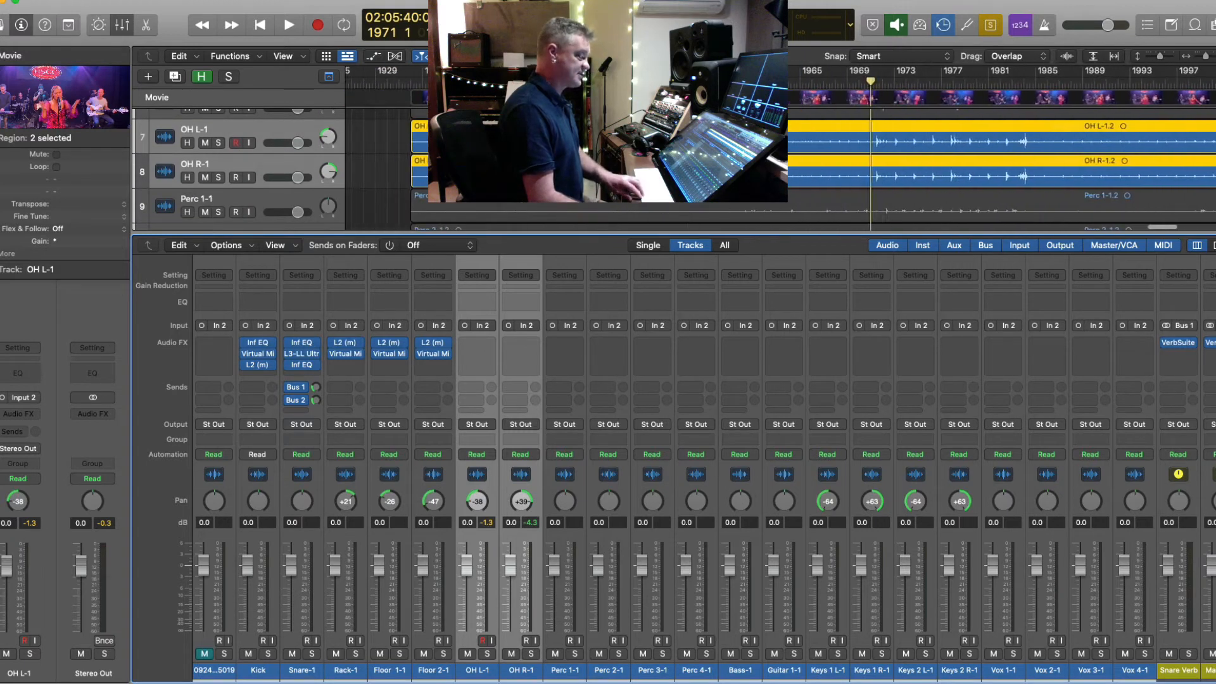
- Audition the realigned overhead pair around bars 1972 and 1973, stopping playback at bar 1974
scroll(780, 168, right, 3)
scroll(779, 168, up, 7)
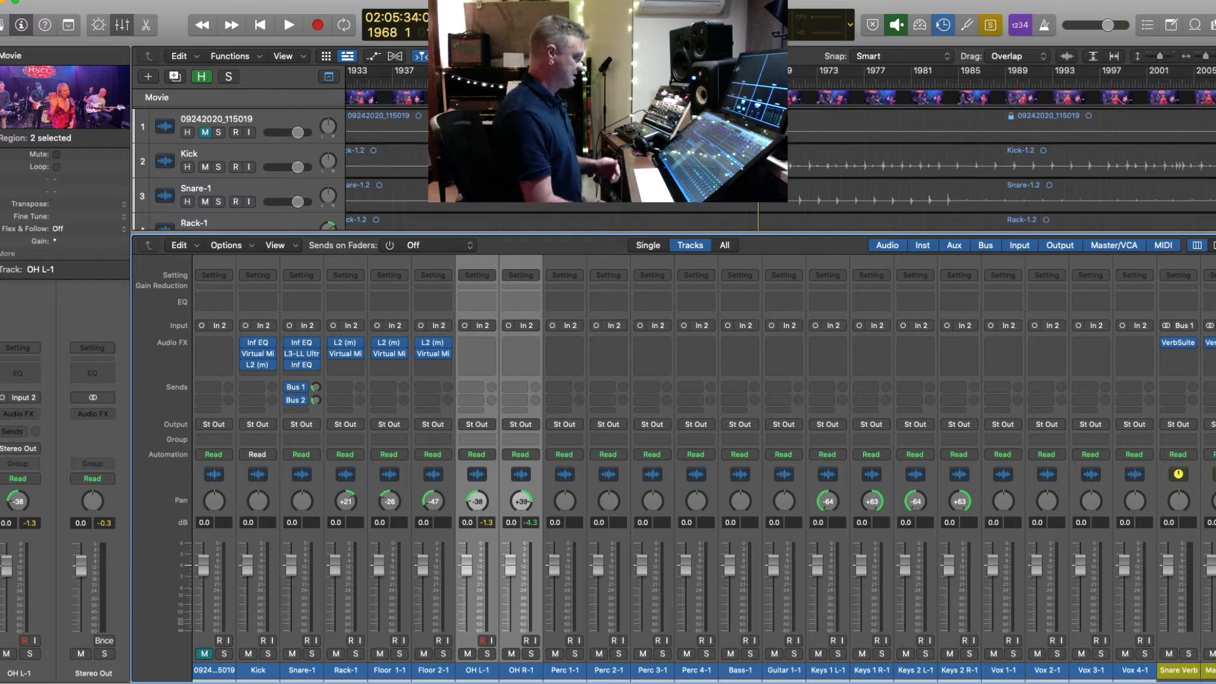
click(676, 82)
key(space)
drag(676, 83, 735, 83)
key(space)
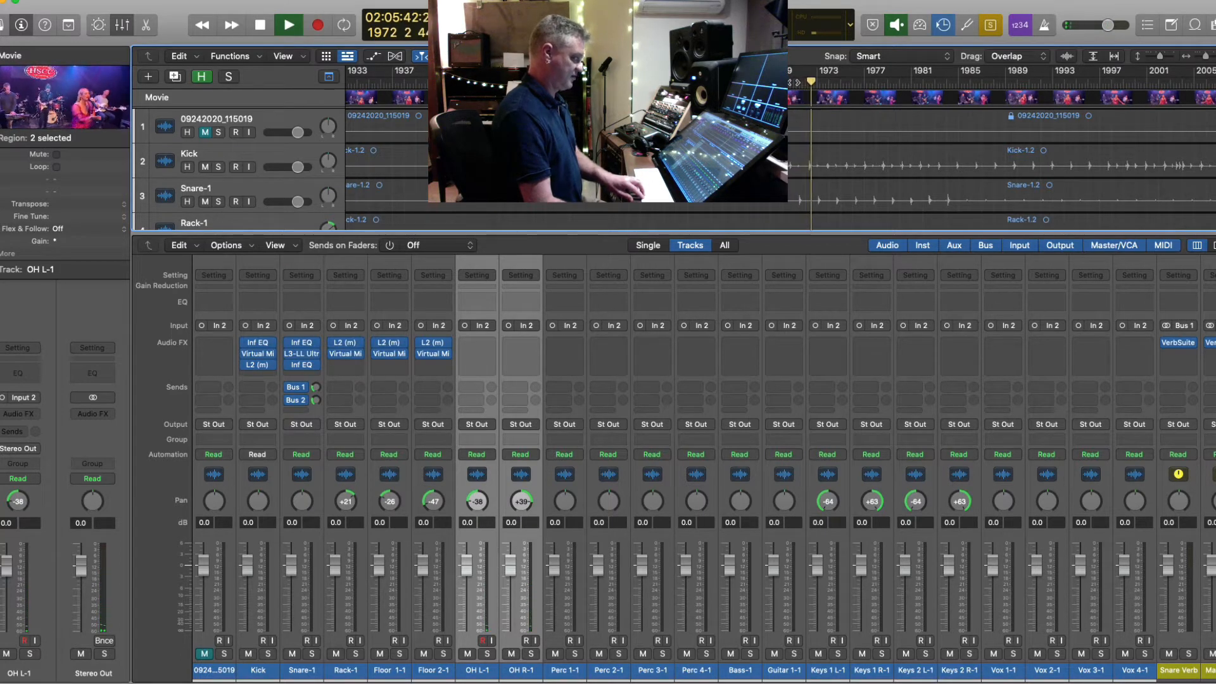
key(space)
key(space)
key(super+Right)
key(super+Right)
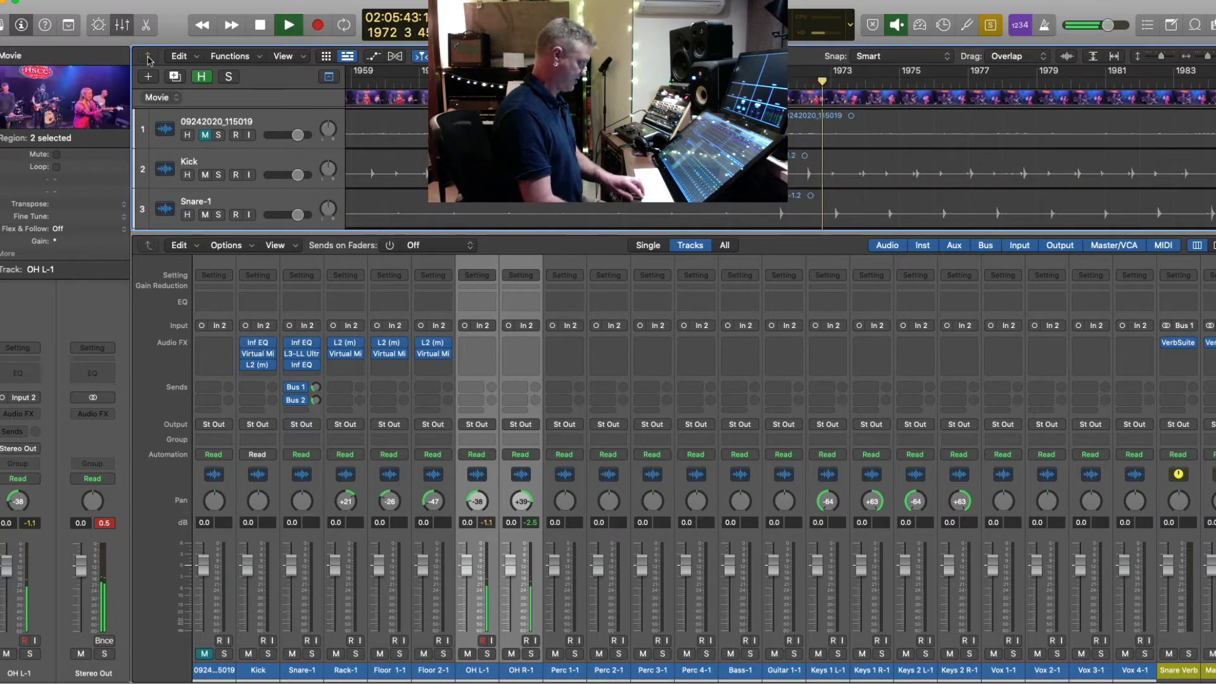
click(122, 25)
click(123, 25)
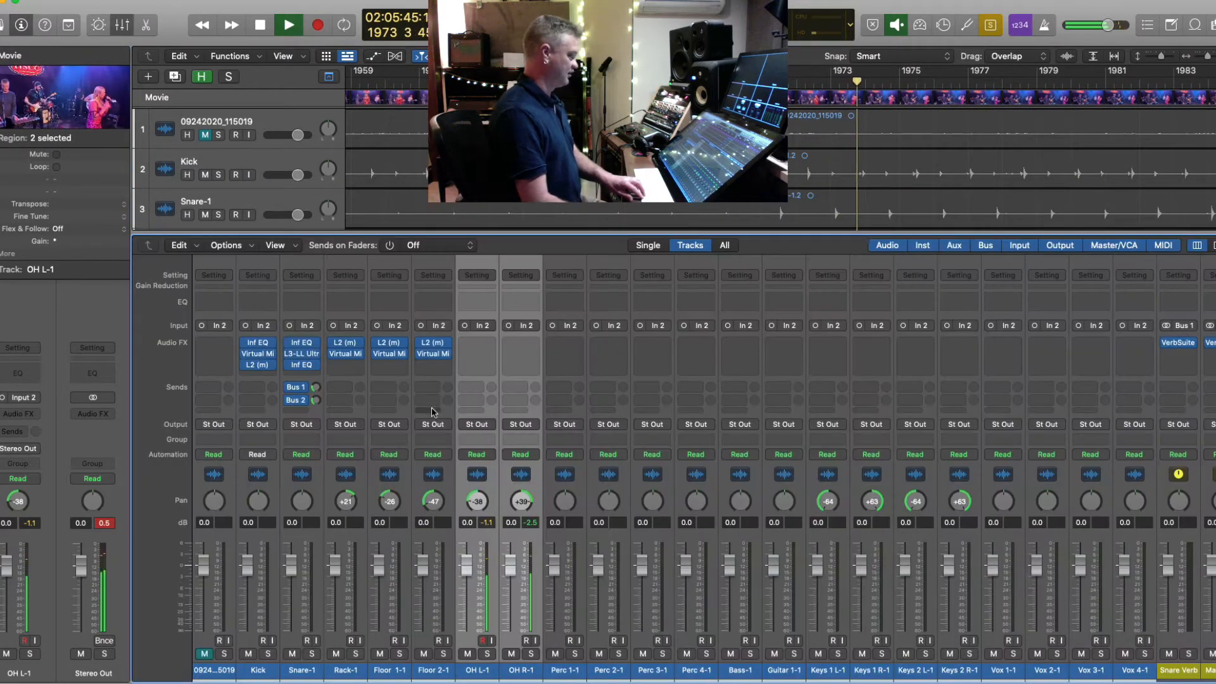
key(space)
- Route the outputs of both overhead tracks to Bus 3 and name its aux channel Overs
click(482, 425)
mouse_move(491, 471)
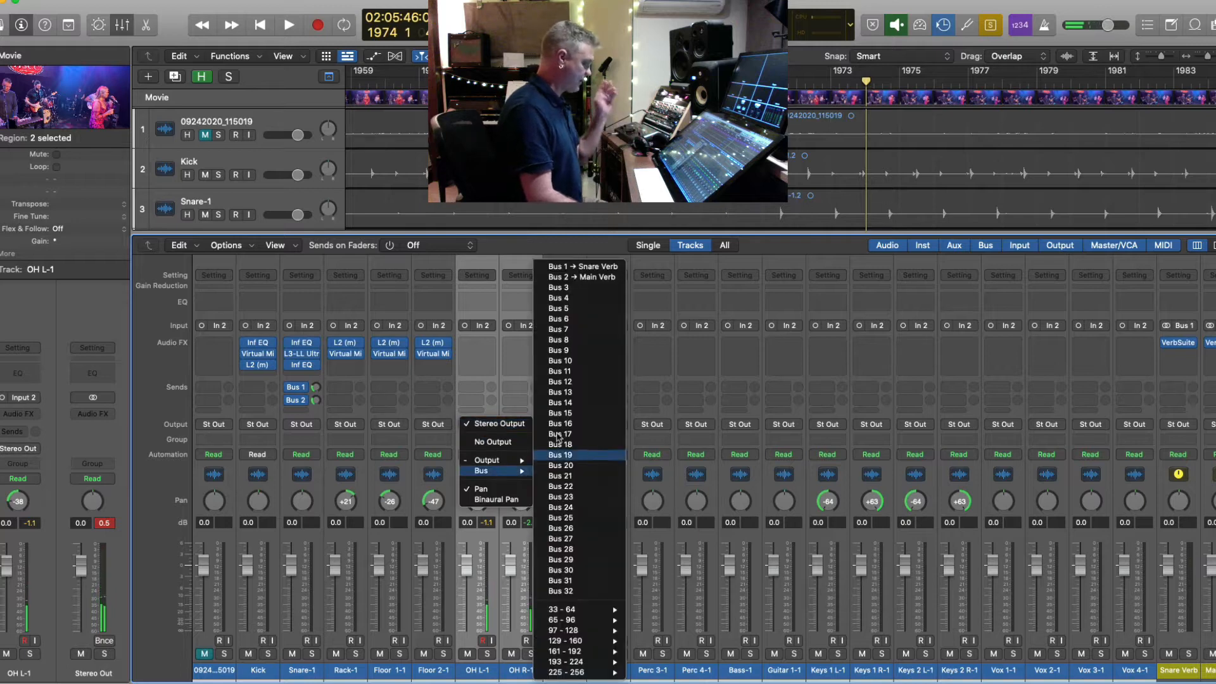
click(570, 293)
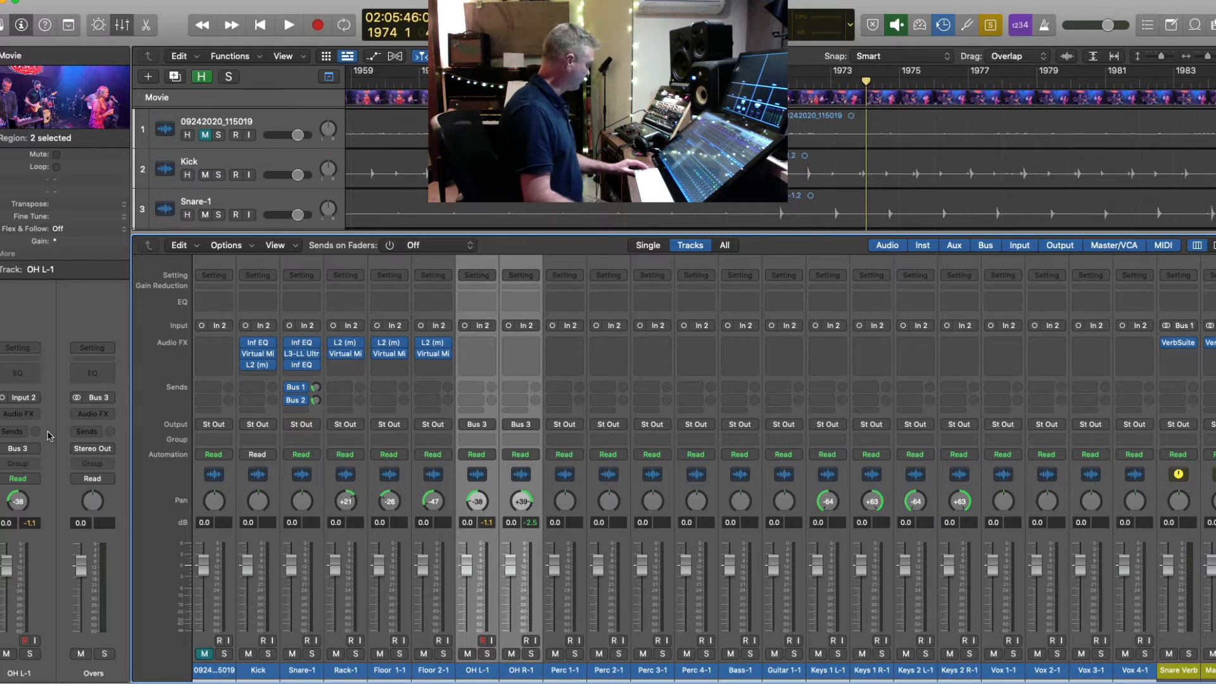
- Assign OH L-1 and OH R-1 to a new group named Overs
click(500, 444)
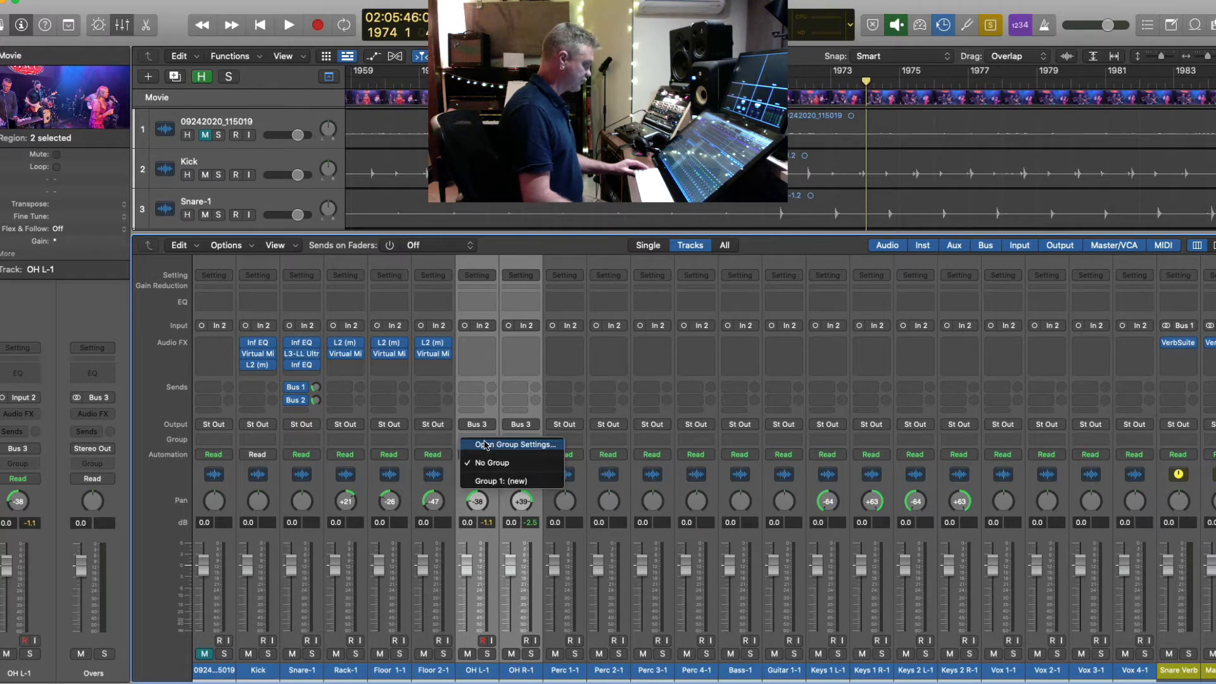
click(493, 480)
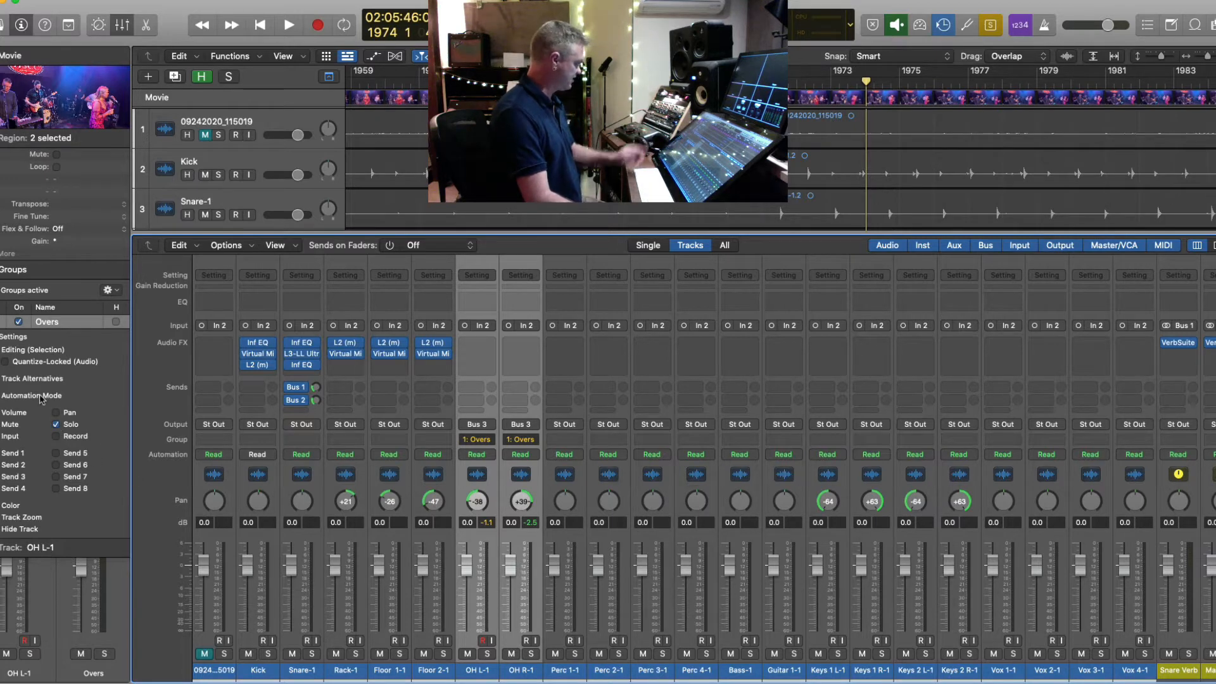
- Test the Overs group's linking with the OH R-1 fader and by selecting overhead and Perc 1-1 regions in turn
click(571, 678)
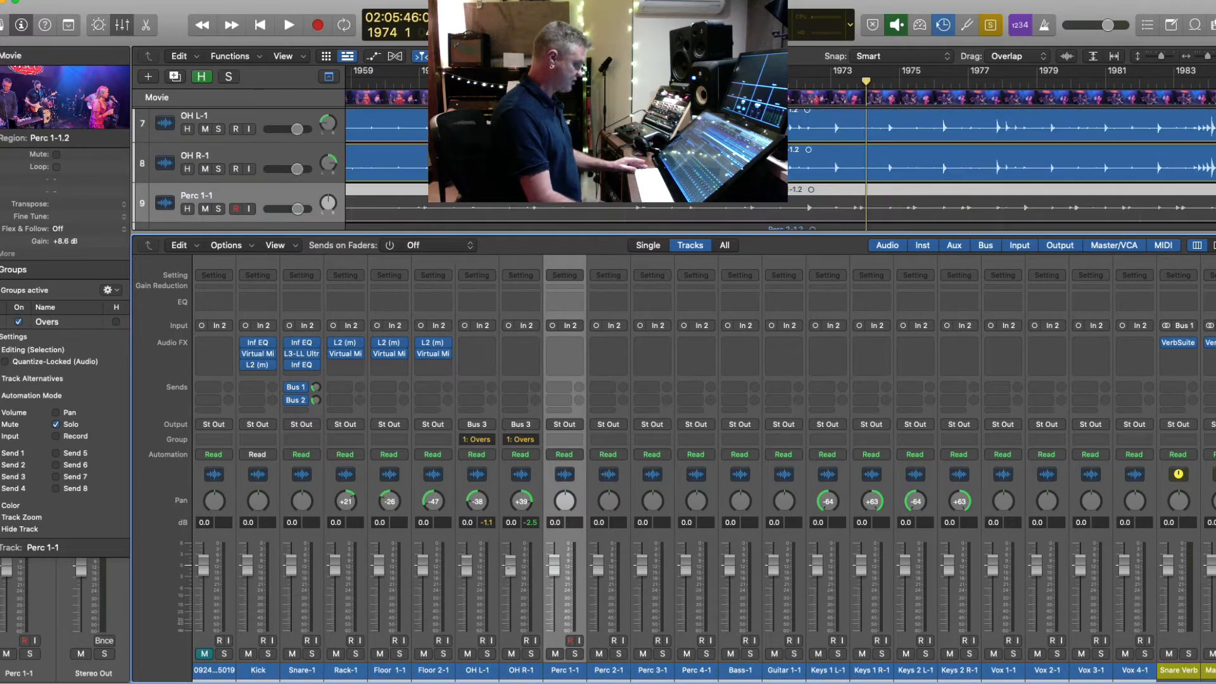
drag(511, 567, 511, 580)
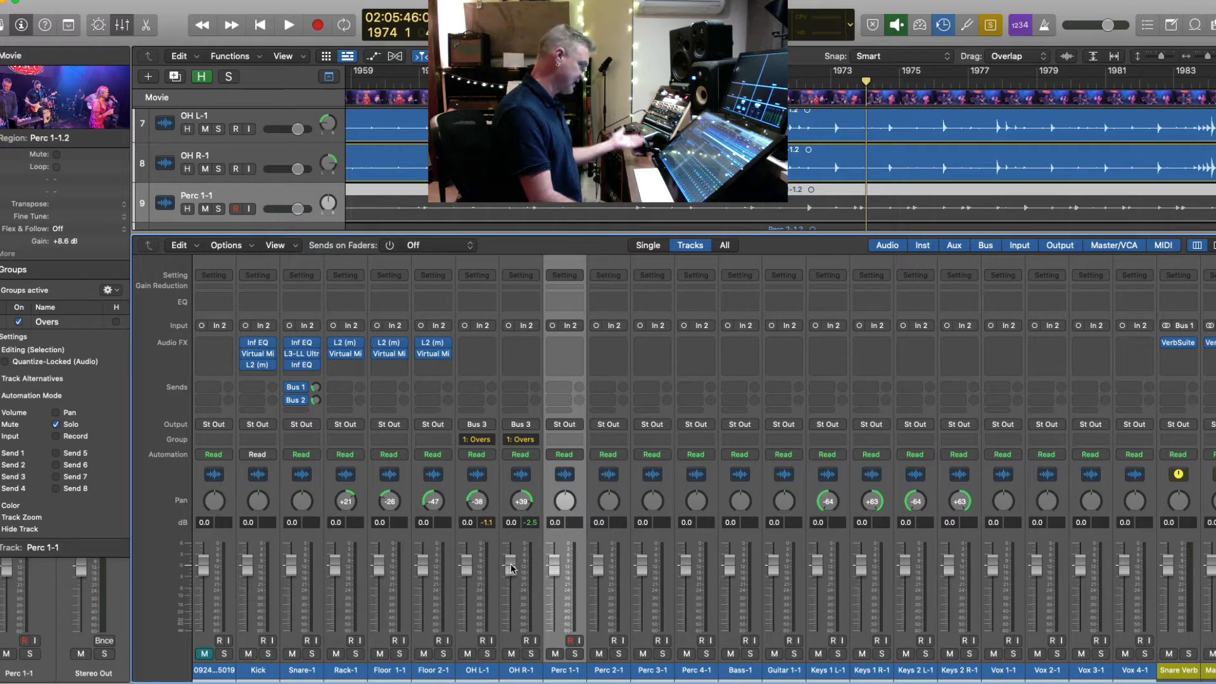
click(515, 677)
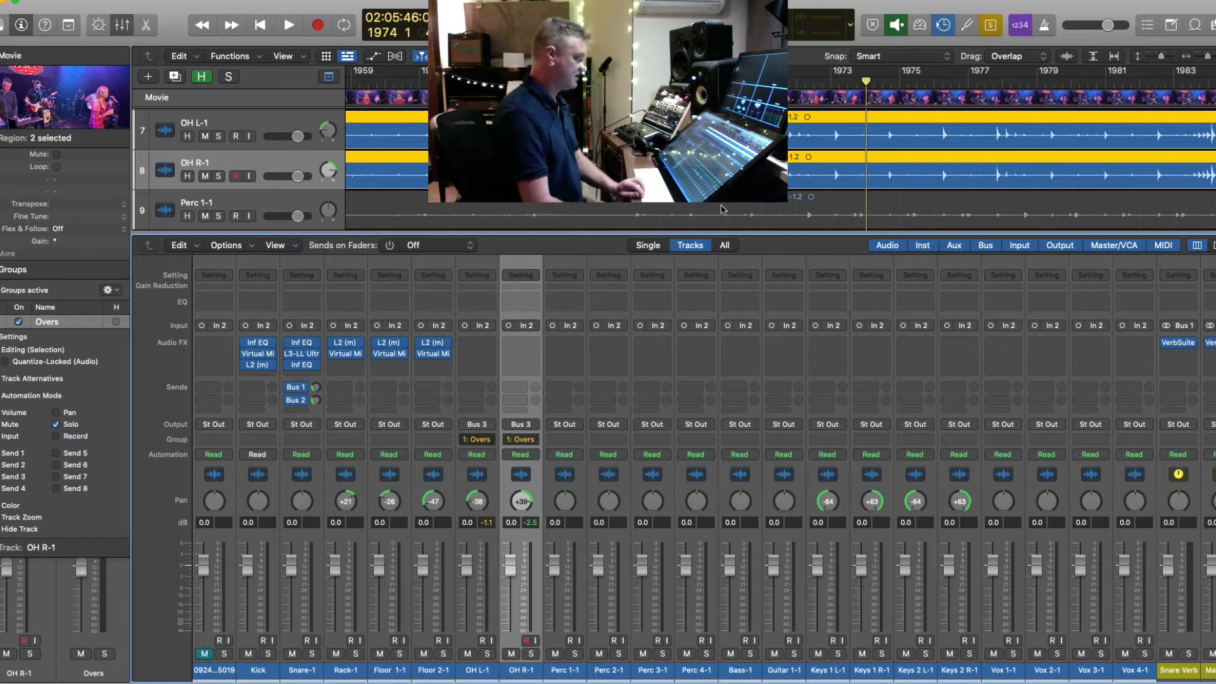
click(608, 198)
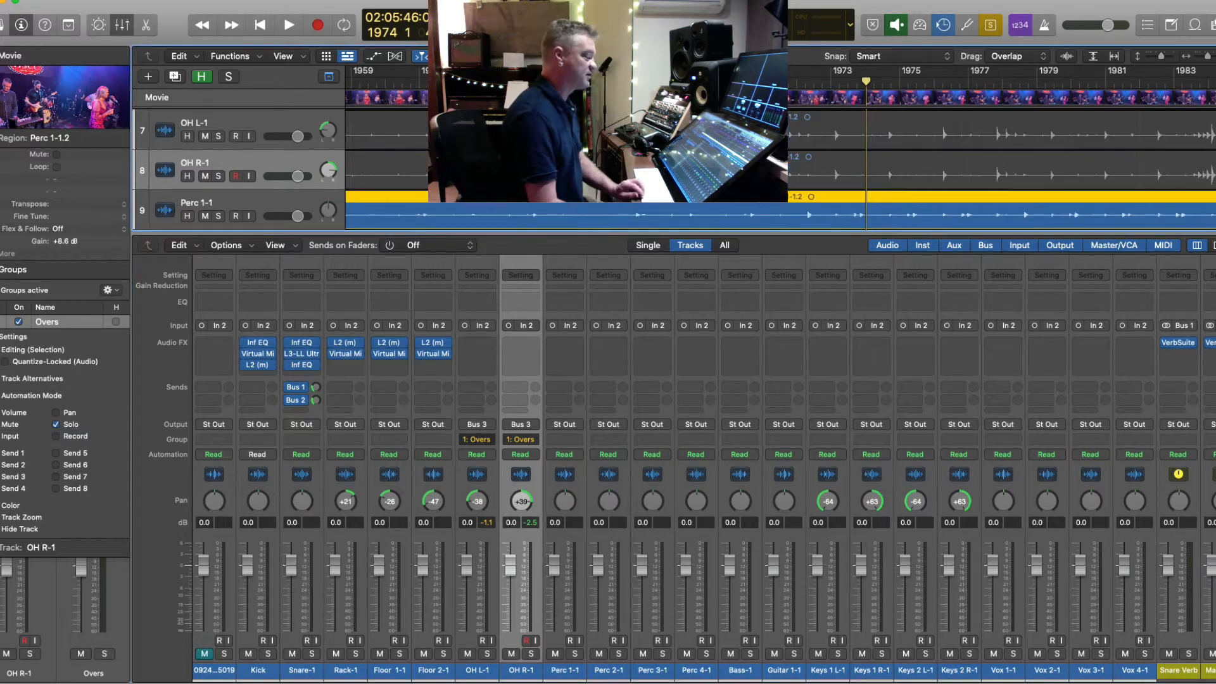
click(608, 170)
- Play the grouped overheads from bar 1971 with both waveforms enlarged in the timeline, and stop playback
key(super+Down)
key(super+Down)
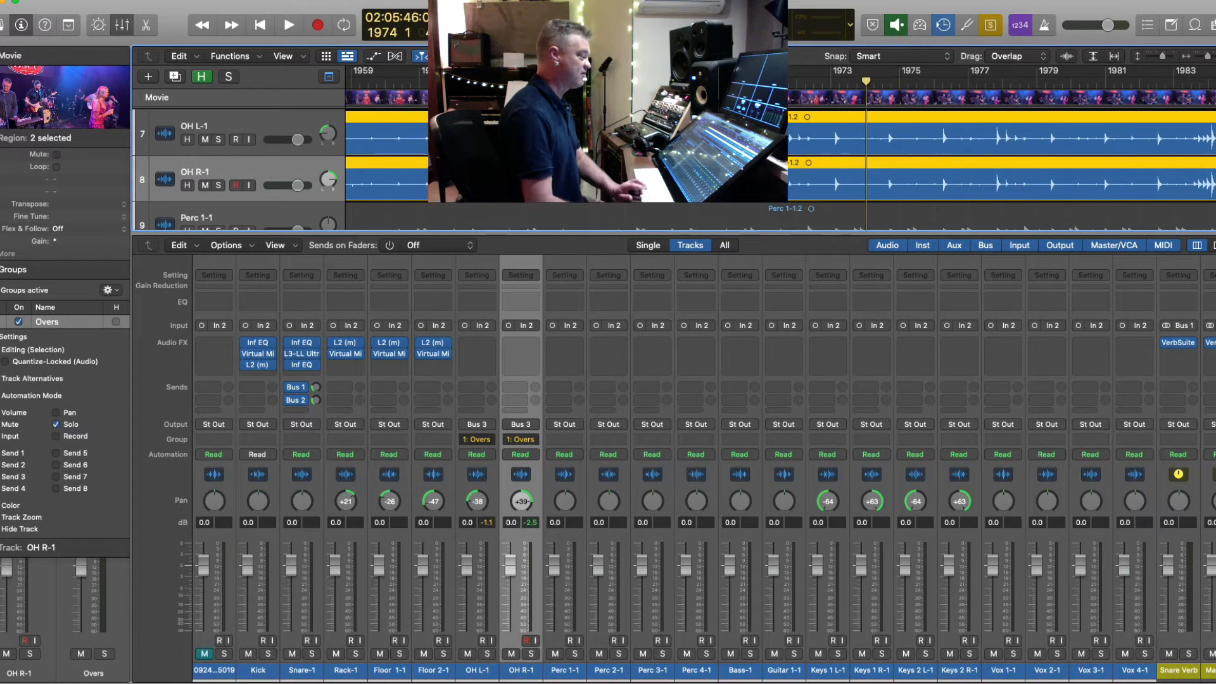
key(comma)
key(comma)
key(comma)
key(super+Right)
key(super+Right)
key(super+Right)
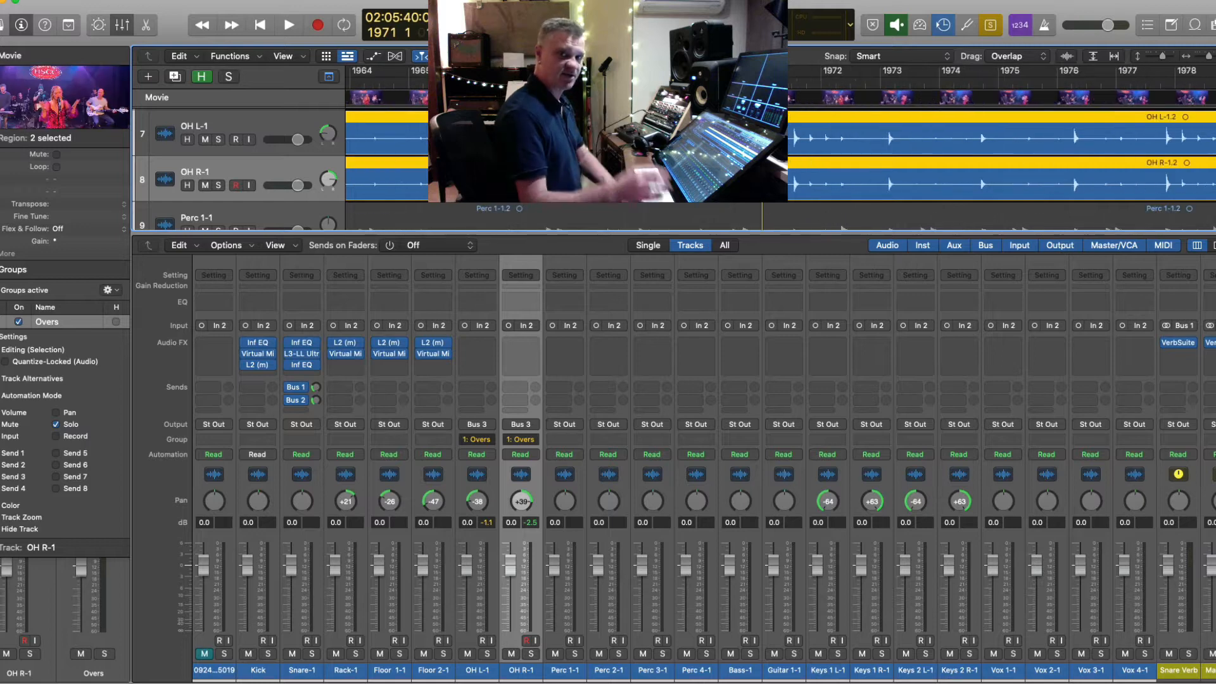
key(super+Down)
key(space)
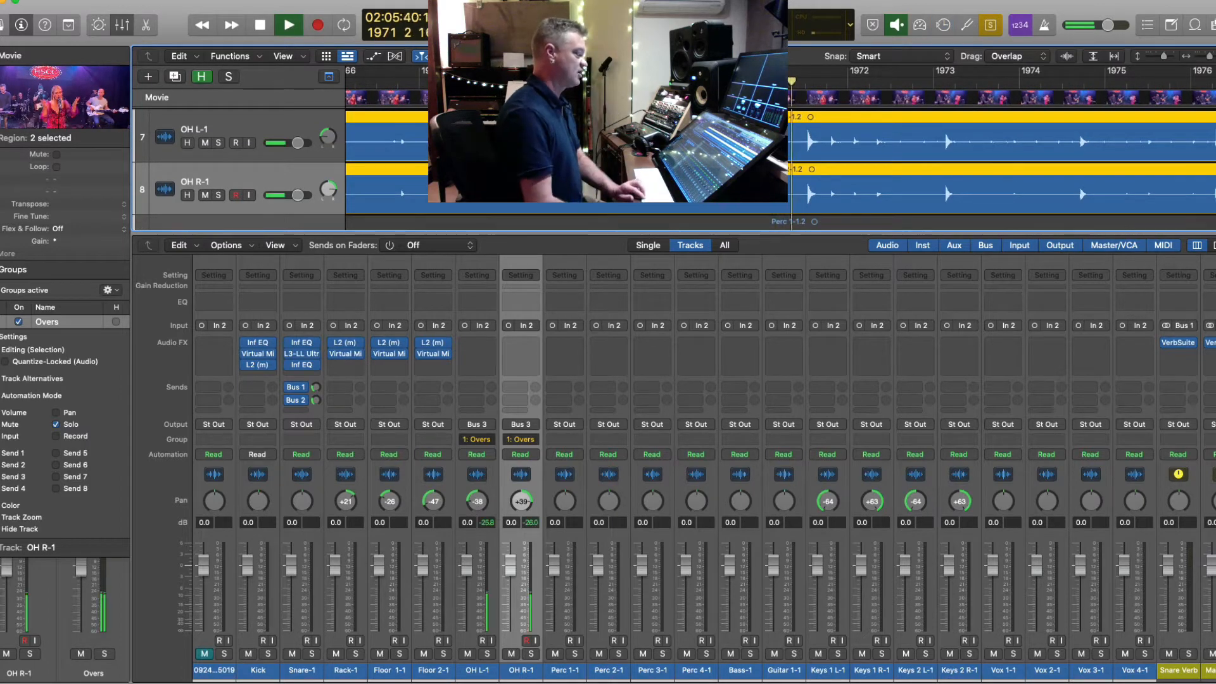
key(space)
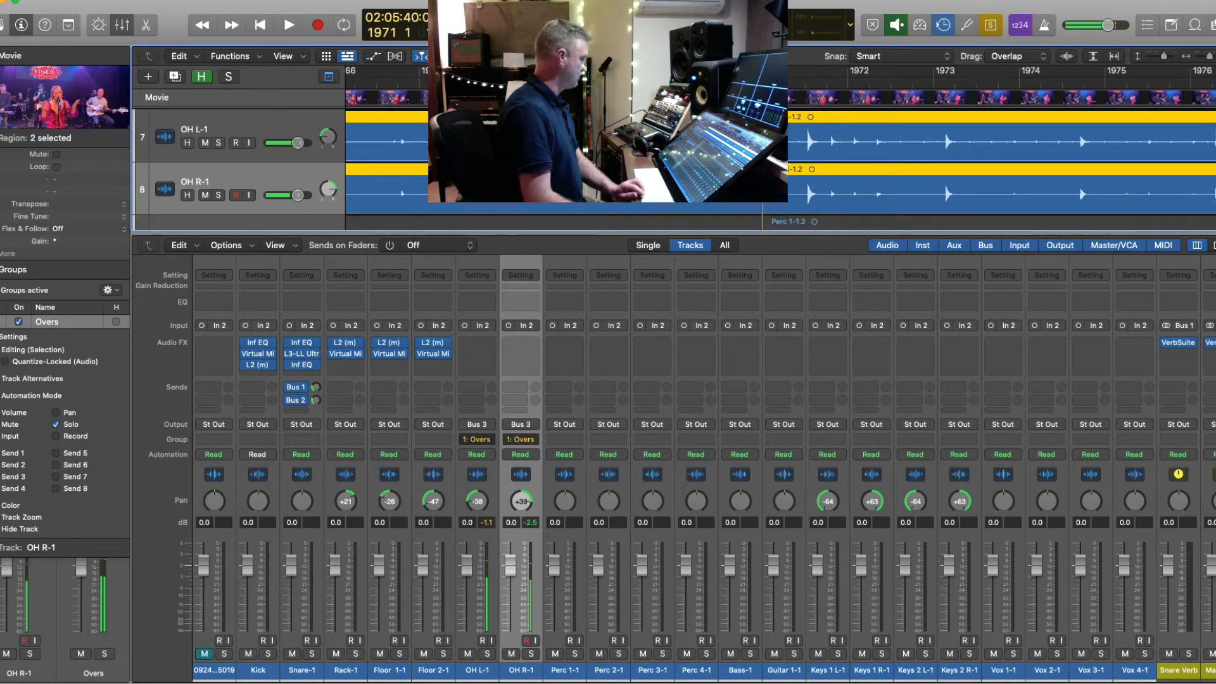
- Collapse the group settings, return to bar 1970 and insert a stereo Inf EQ on the Overs bus
click(14, 269)
key(comma)
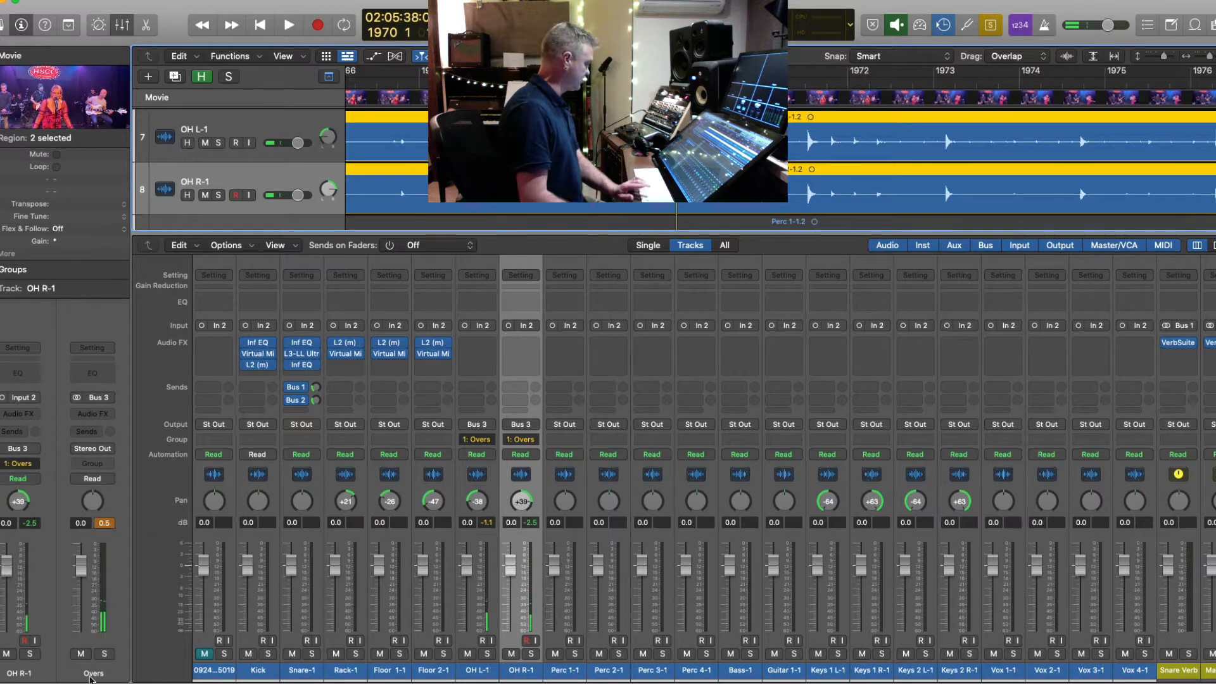
click(111, 415)
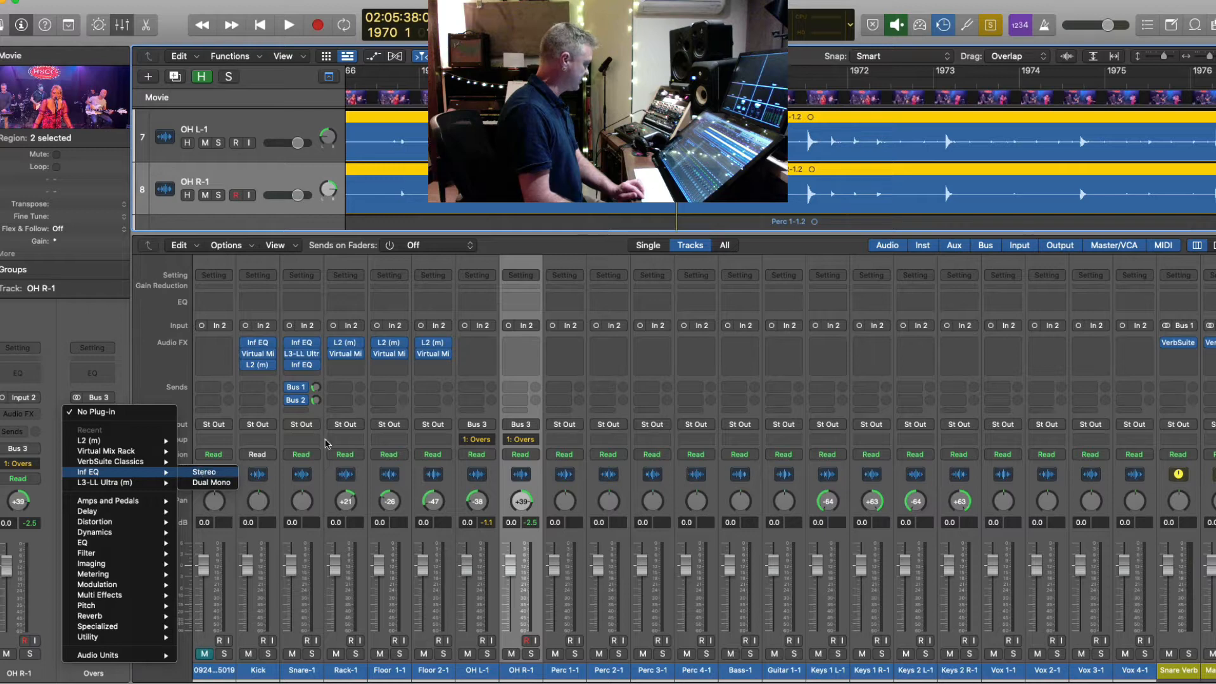
click(204, 472)
- Play the overheads from bar 1970 and examine their frequency spectrum in Inf EQ
key(space)
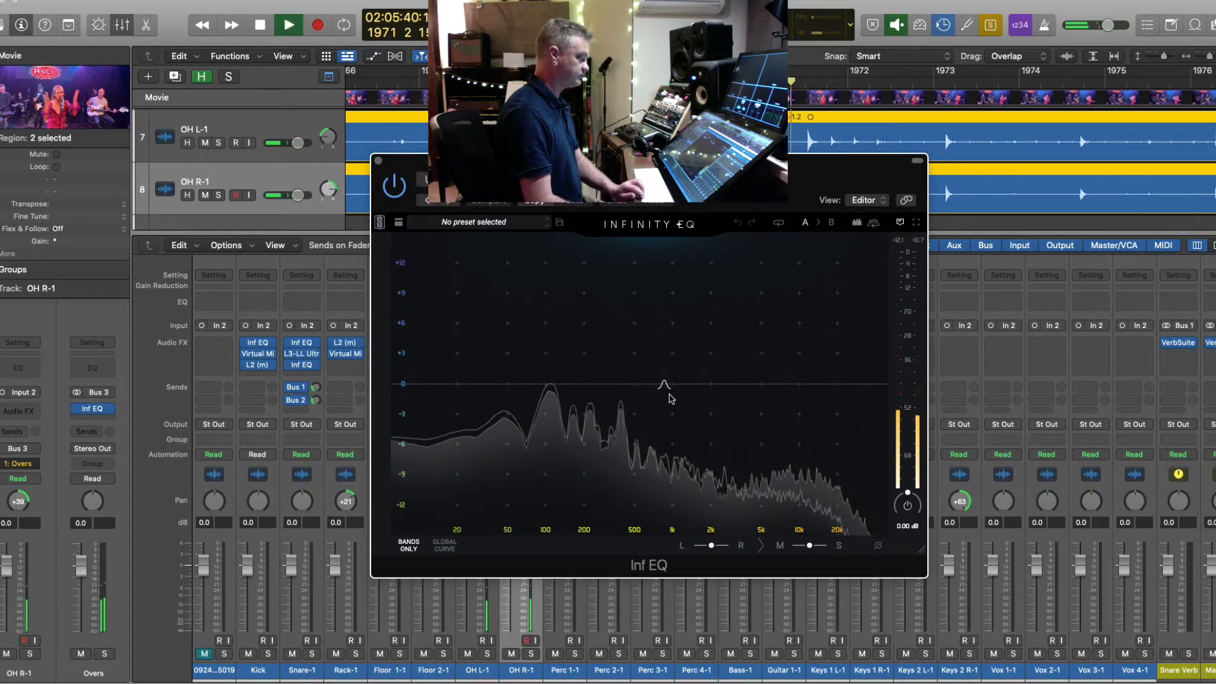
key(space)
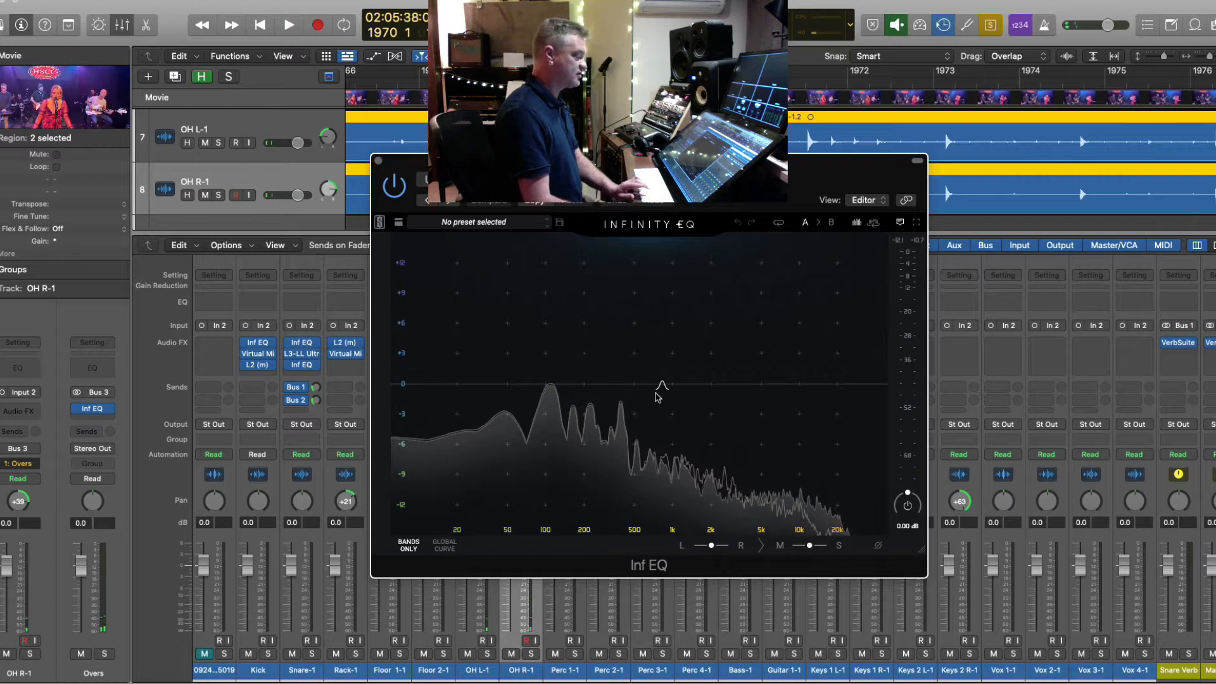
key(space)
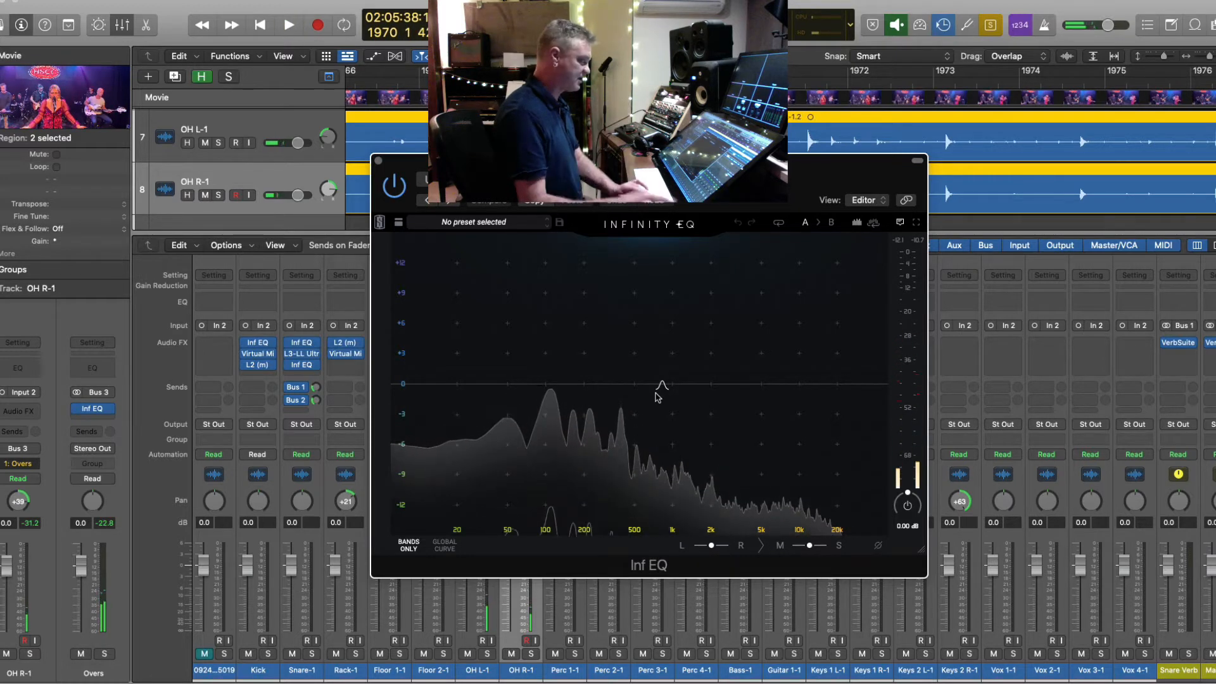
key(super+Left)
key(super+Left)
key(super+Left)
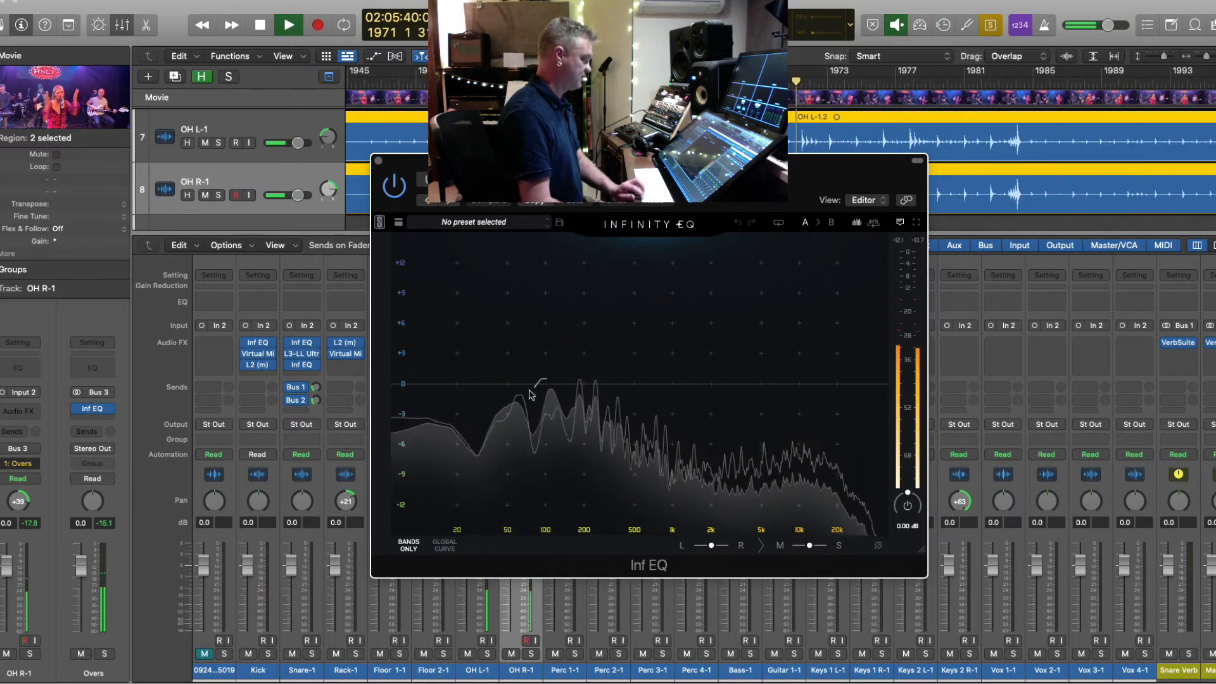
key(space)
- Add a low-cut band to the Overs EQ and set its cutoff to about 72.7 Hz by ear during playback
click(517, 390)
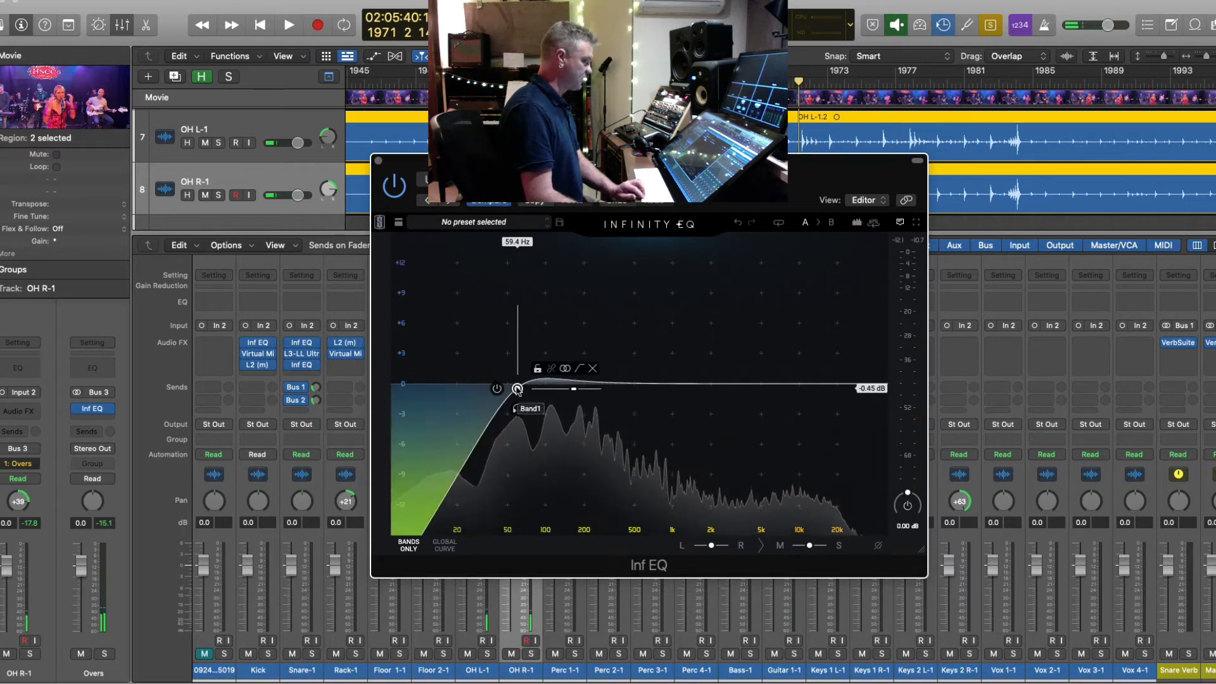
drag(565, 385, 513, 386)
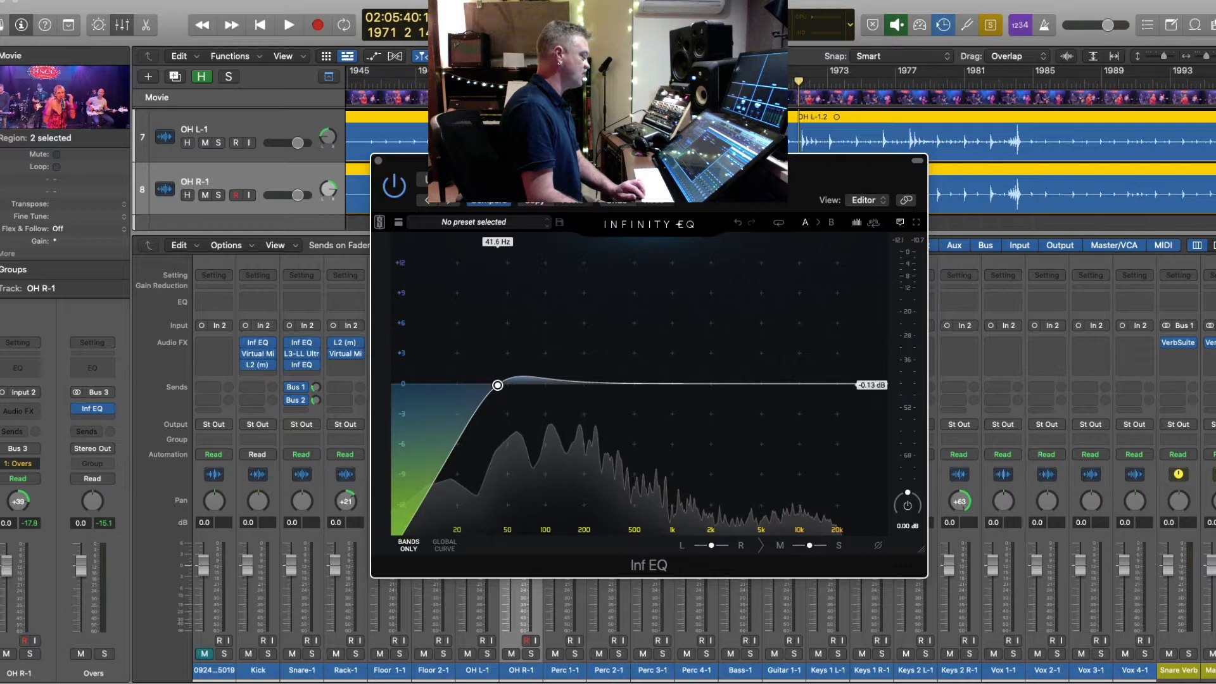
key(space)
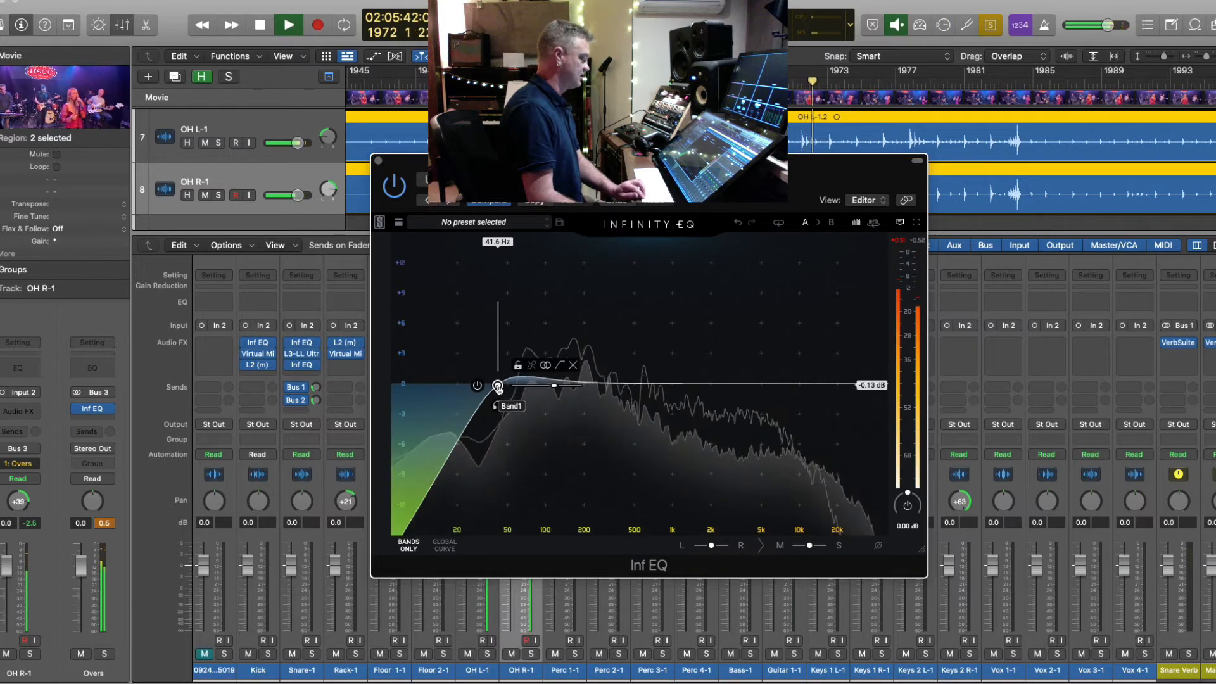
drag(498, 386, 517, 392)
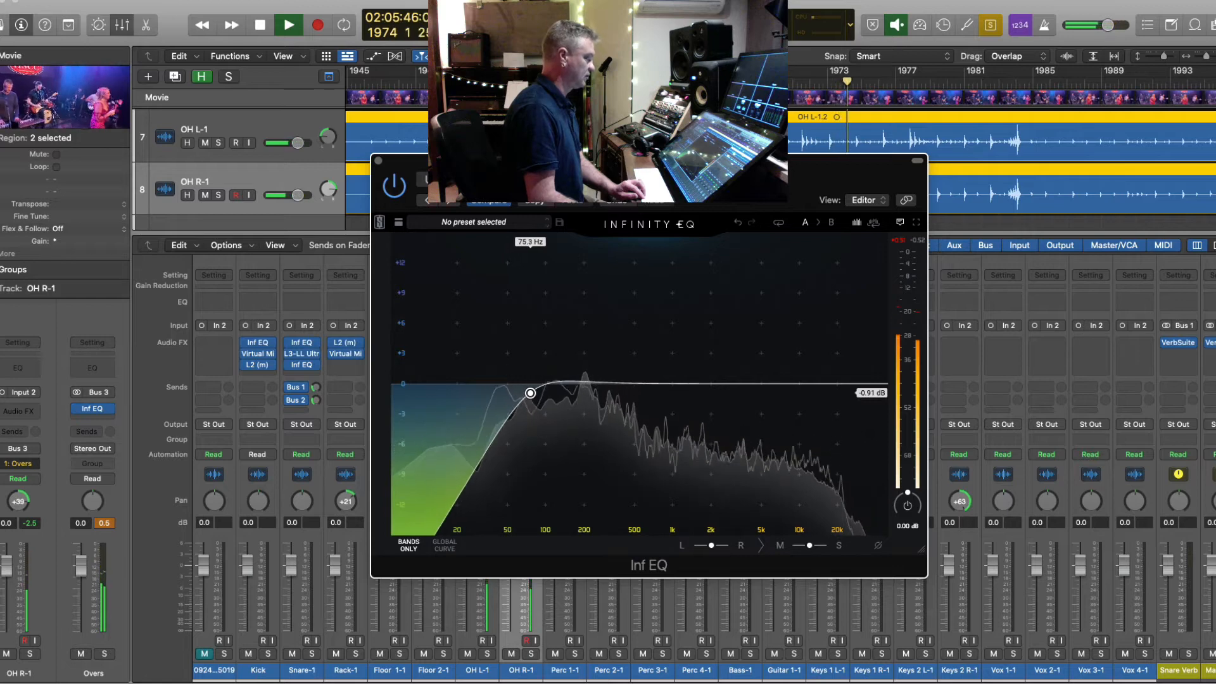
drag(521, 393, 527, 393)
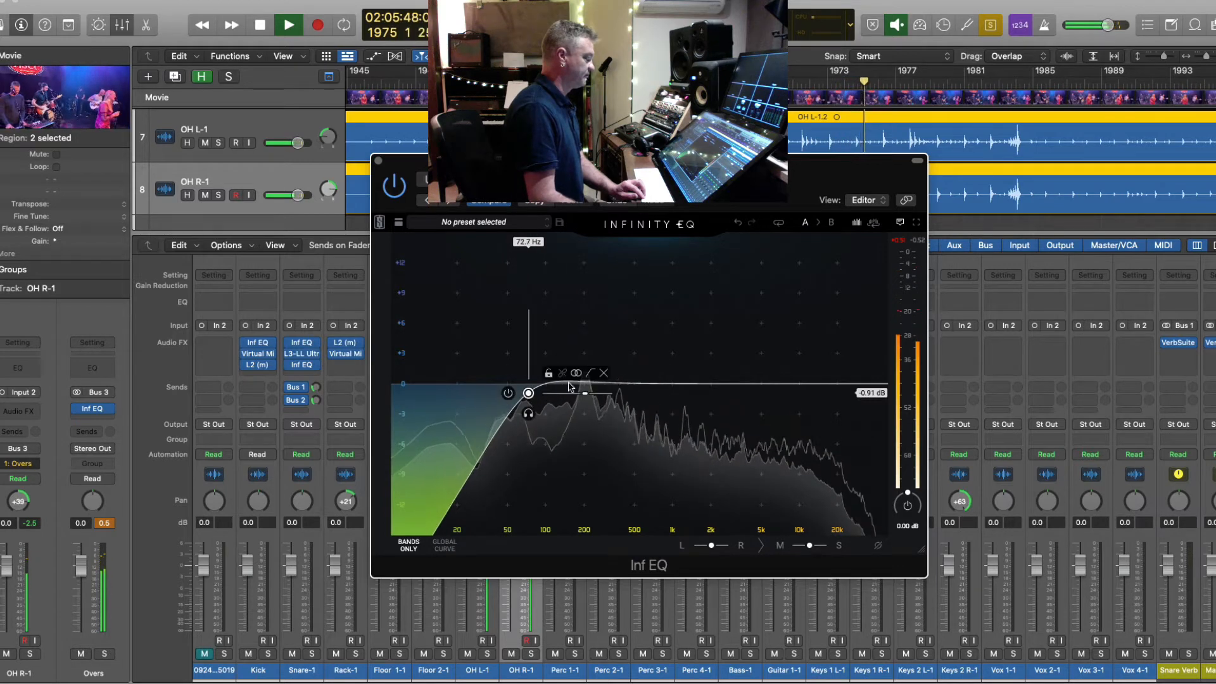
- Add a bell band at about 957 Hz, narrow it, then sweep it to about 302 Hz at a 10.3 dB boost during playback
click(671, 377)
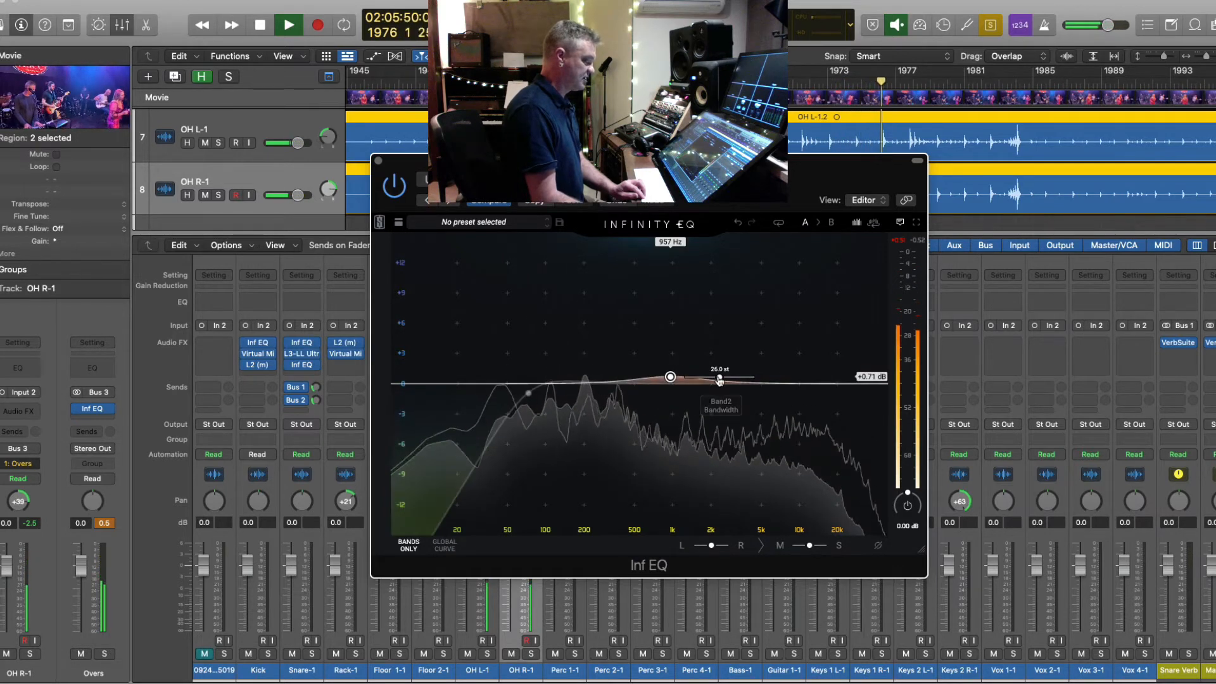
key(space)
key(comma)
key(comma)
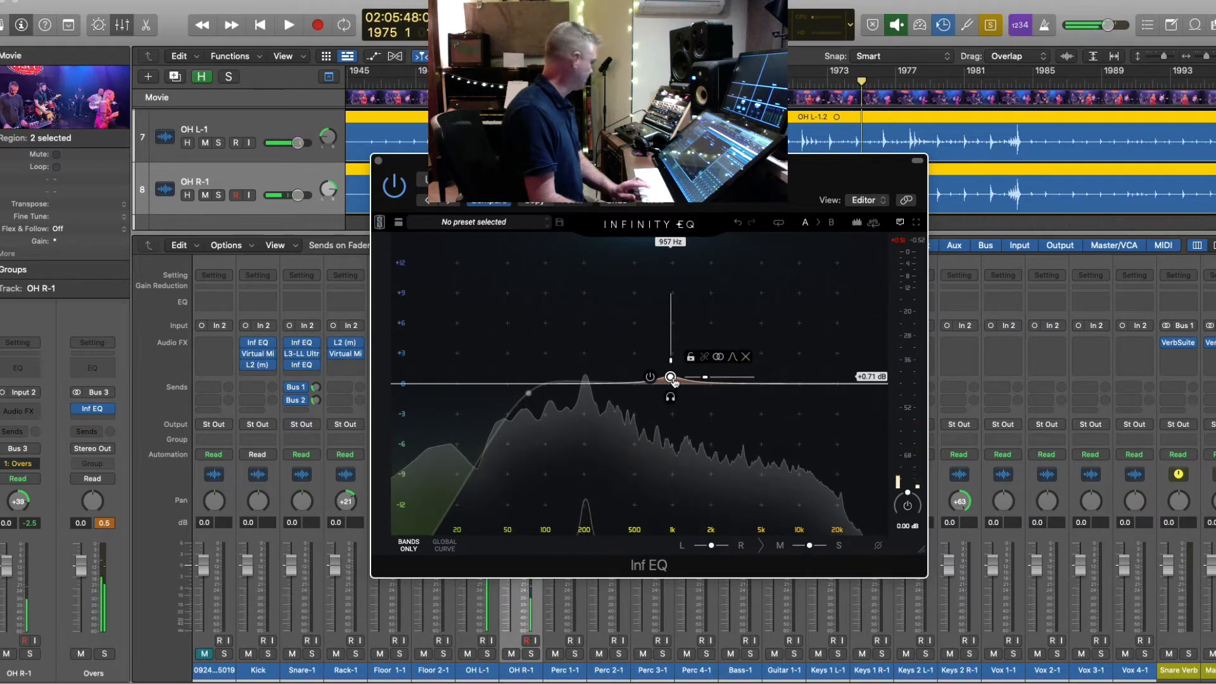
key(space)
drag(673, 380, 637, 280)
key(space)
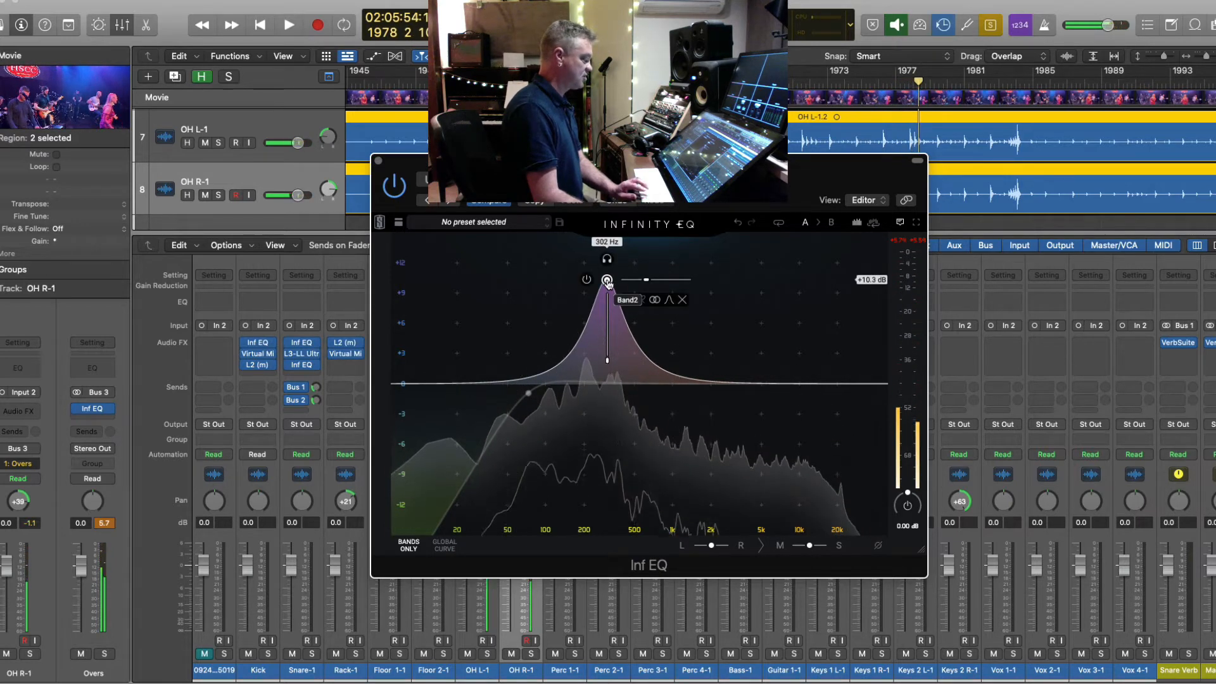
- During playback, turn the boosted bell into a cut of about 6 dB at 313 Hz and add a second bell cutting 5.38 dB at 504 Hz
key(space)
drag(607, 281, 609, 337)
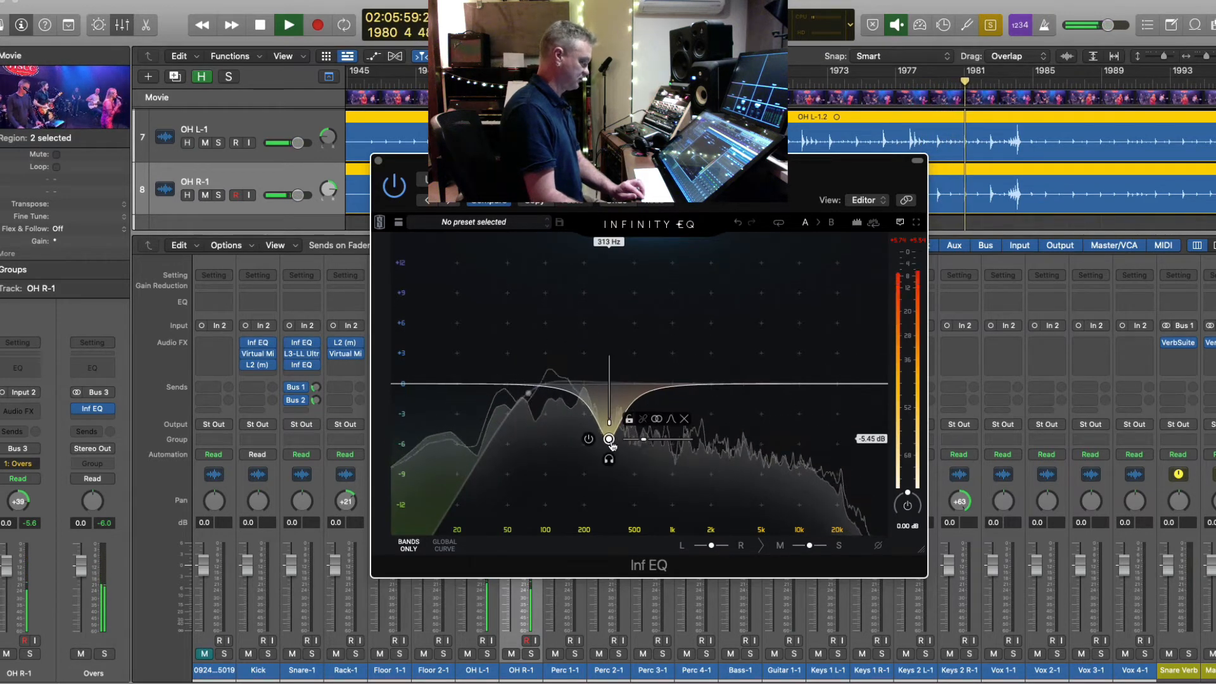
click(657, 386)
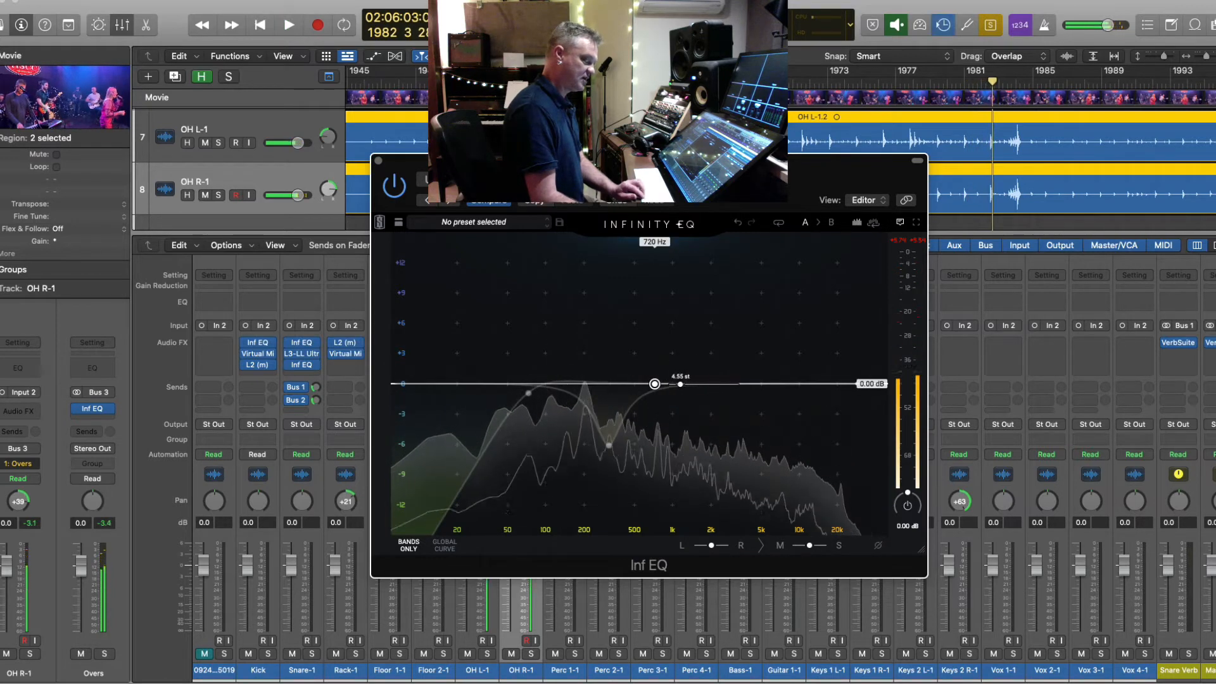
drag(655, 383, 636, 420)
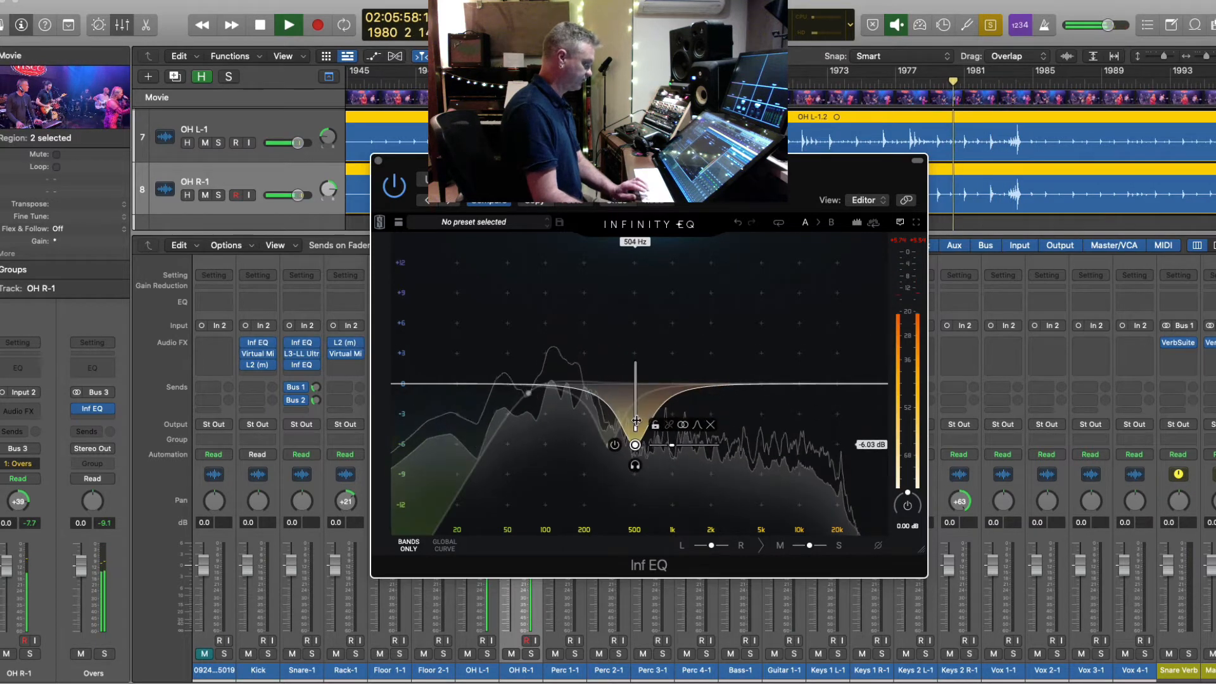
click(799, 84)
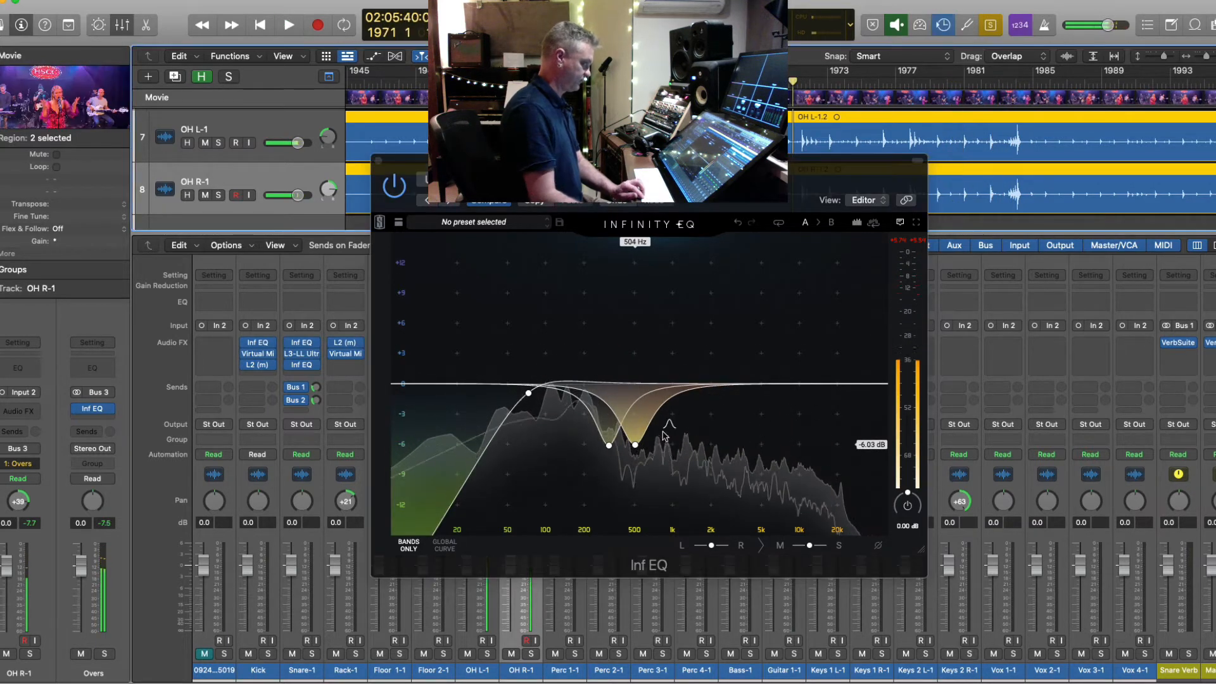
key(space)
click(636, 445)
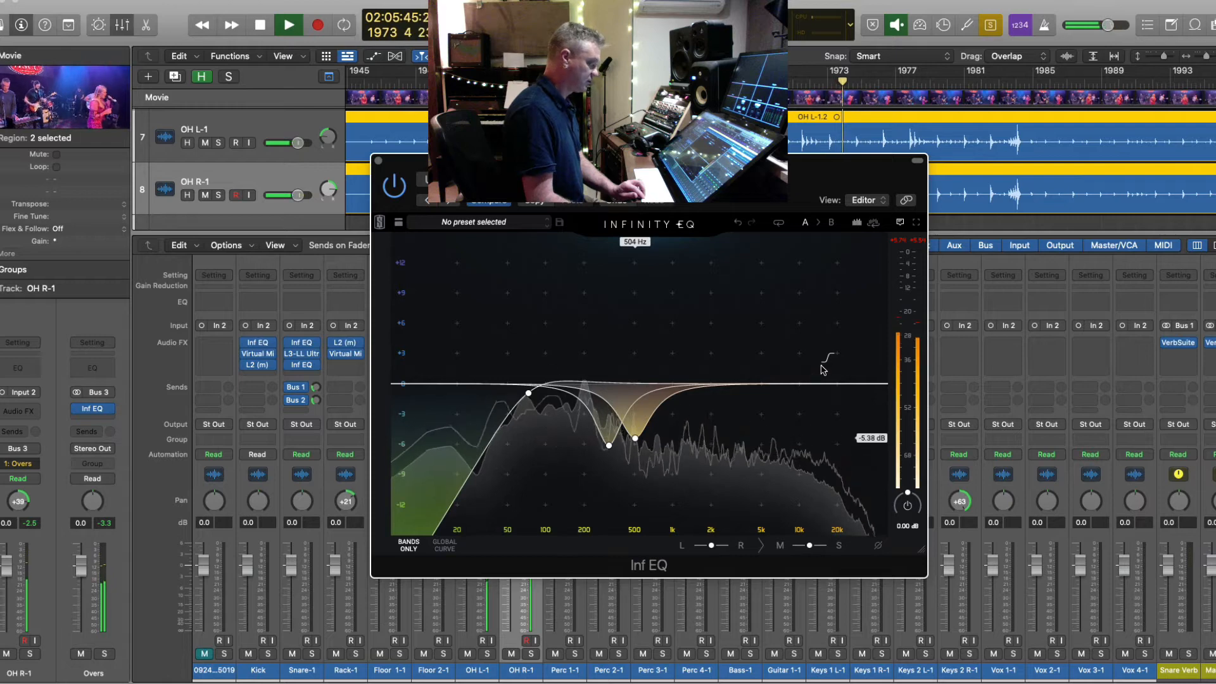
- Add a high shelf at about 3.14 kHz boosted 1.43 dB, compare the Overs EQ bypassed and active, then close it and stop playback
drag(823, 369, 736, 369)
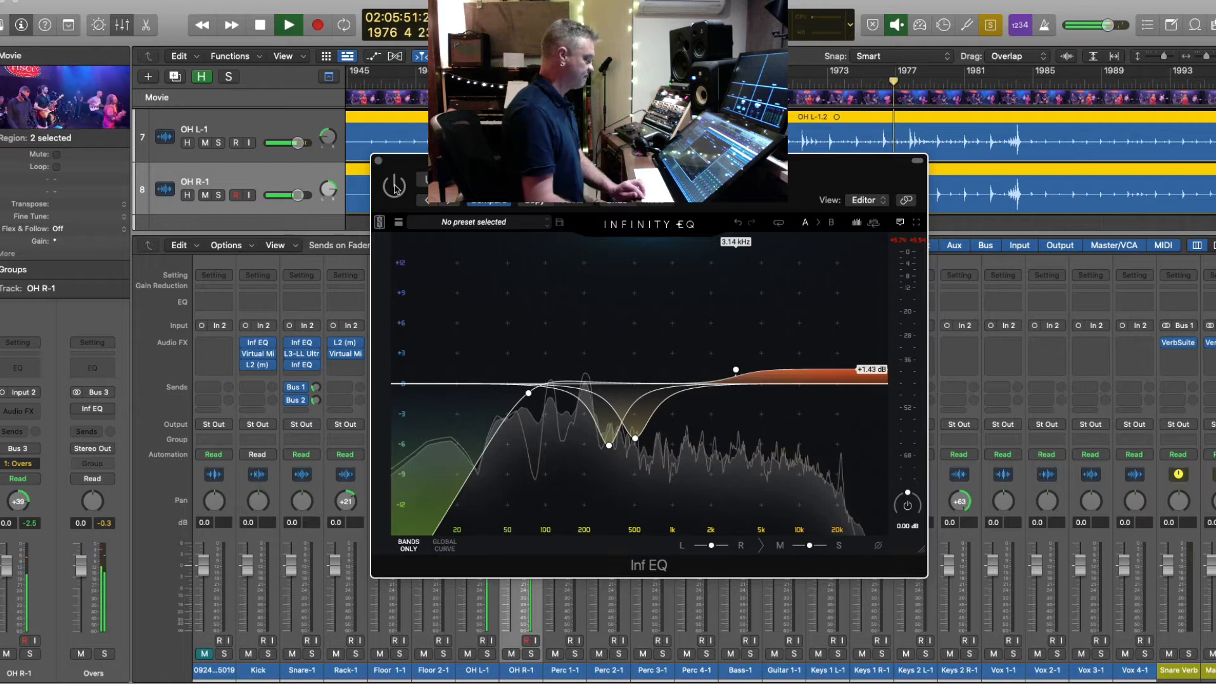
click(395, 186)
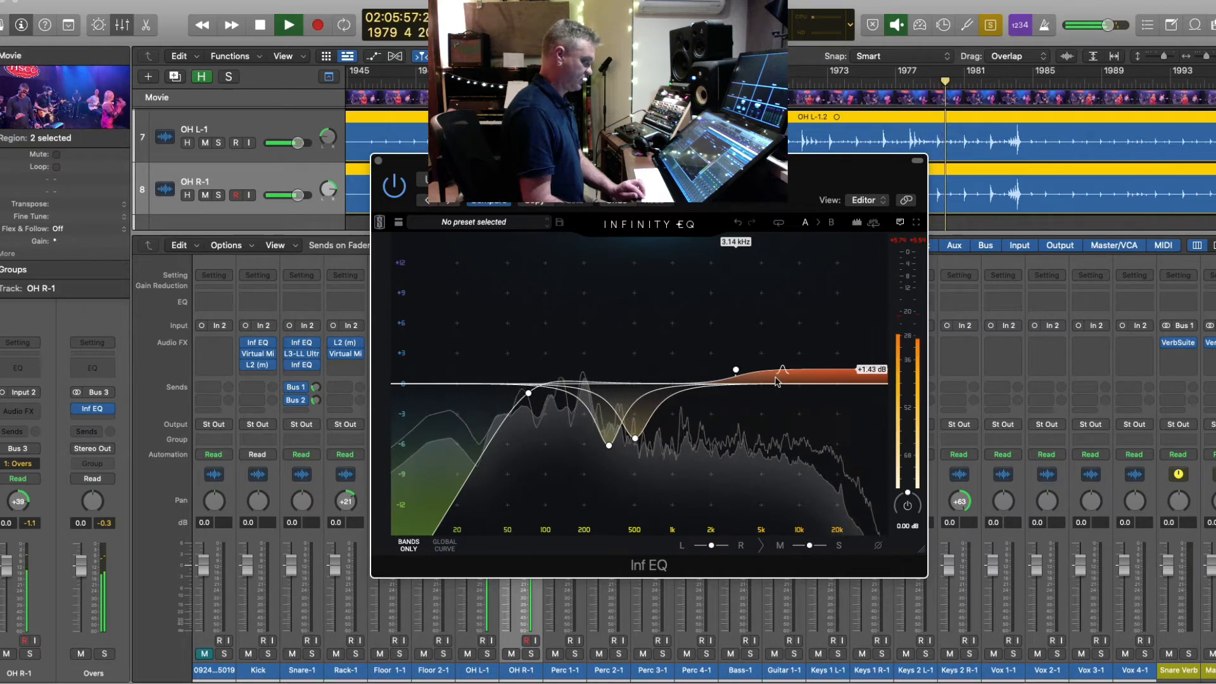
click(380, 165)
key(space)
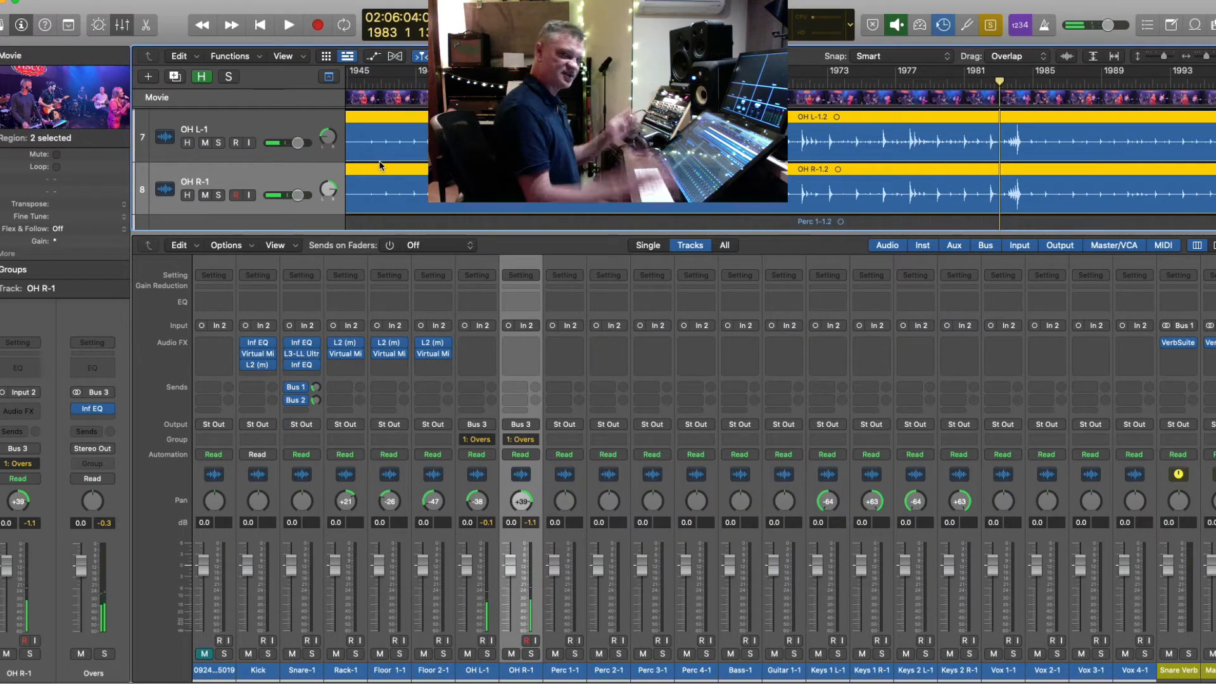
- Select all drum tracks from Kick through OH R-1 and solo them together
click(261, 669)
shift+click(516, 670)
click(532, 655)
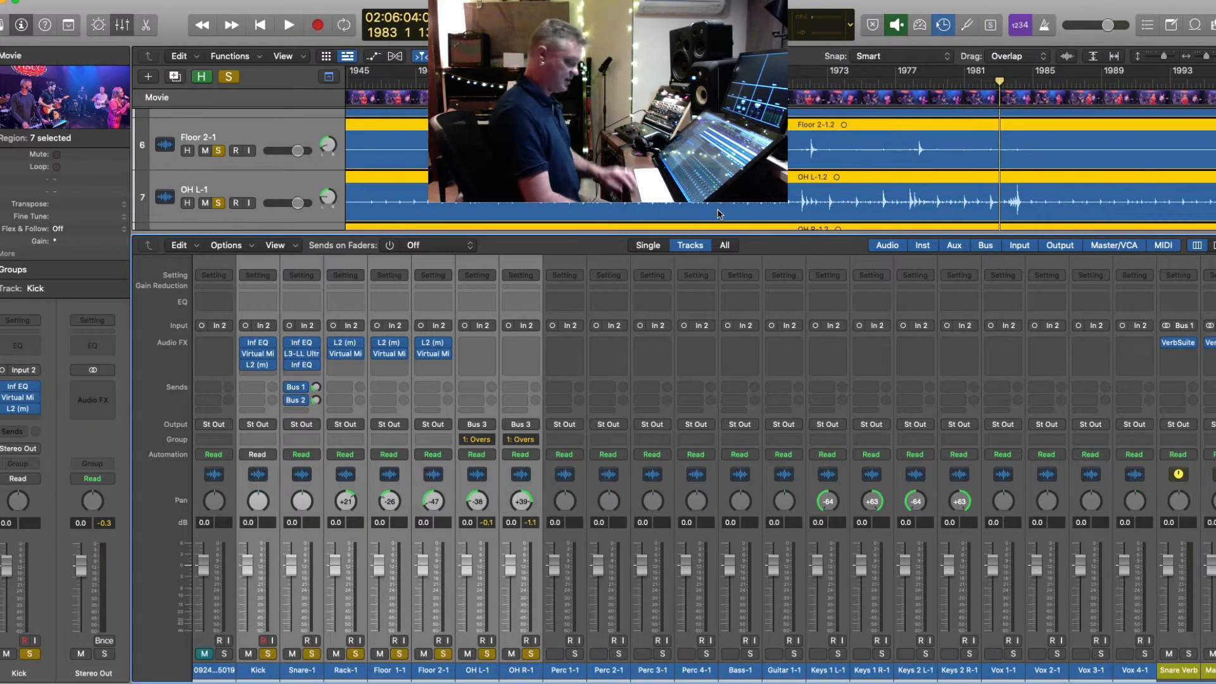
- Hide the mixer and play the soloed drums from the start of the regions at bar 1934, skipping ahead to about bar 1941
key(super+Left)
key(super+Left)
key(super+Left)
key(super+Left)
key(super+Left)
key(super+Up)
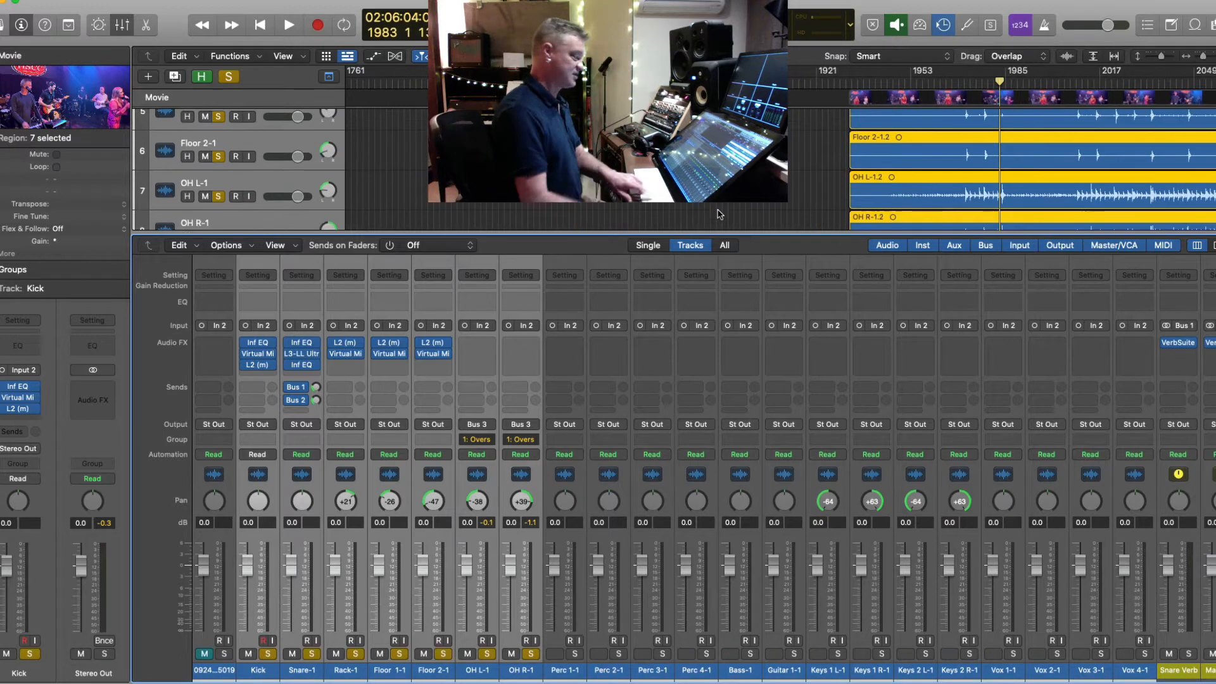
key(super+Left)
click(122, 26)
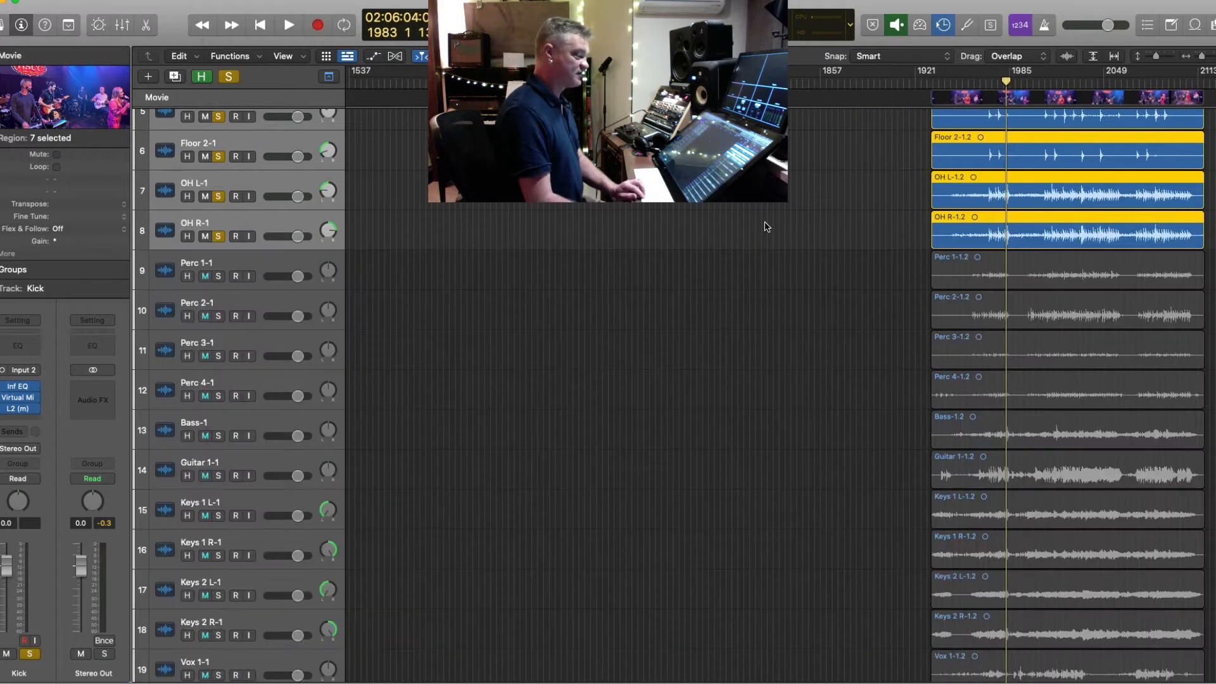
scroll(766, 228, up, 5)
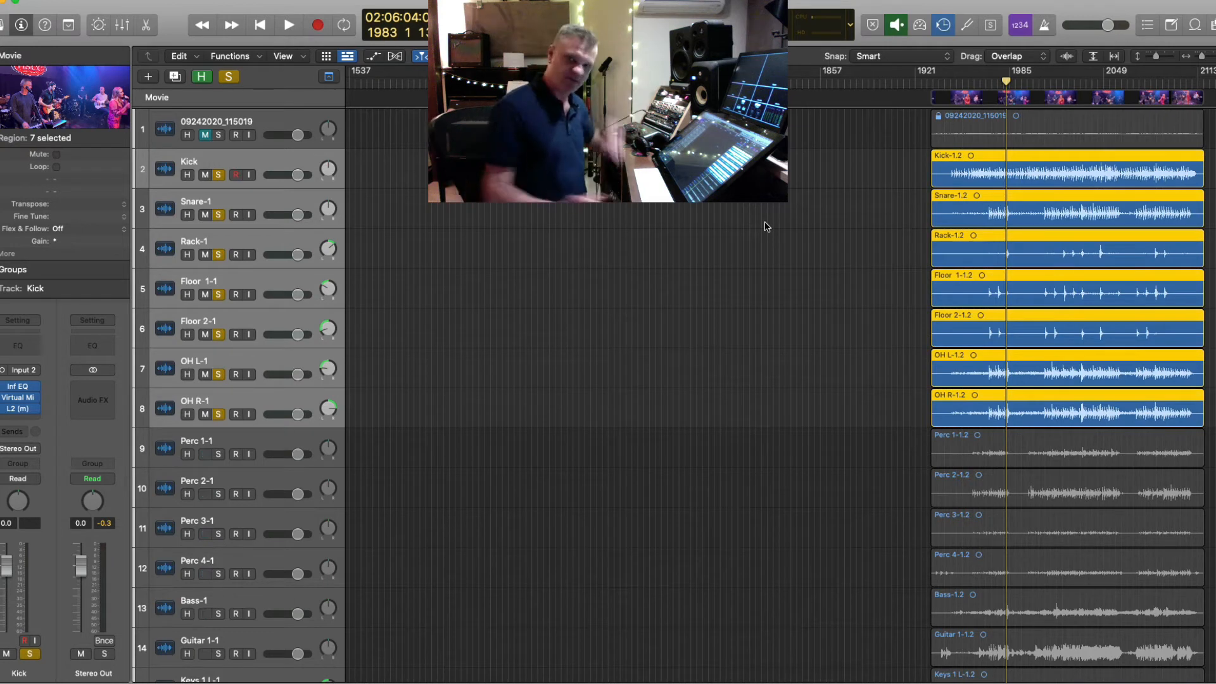
click(936, 85)
key(space)
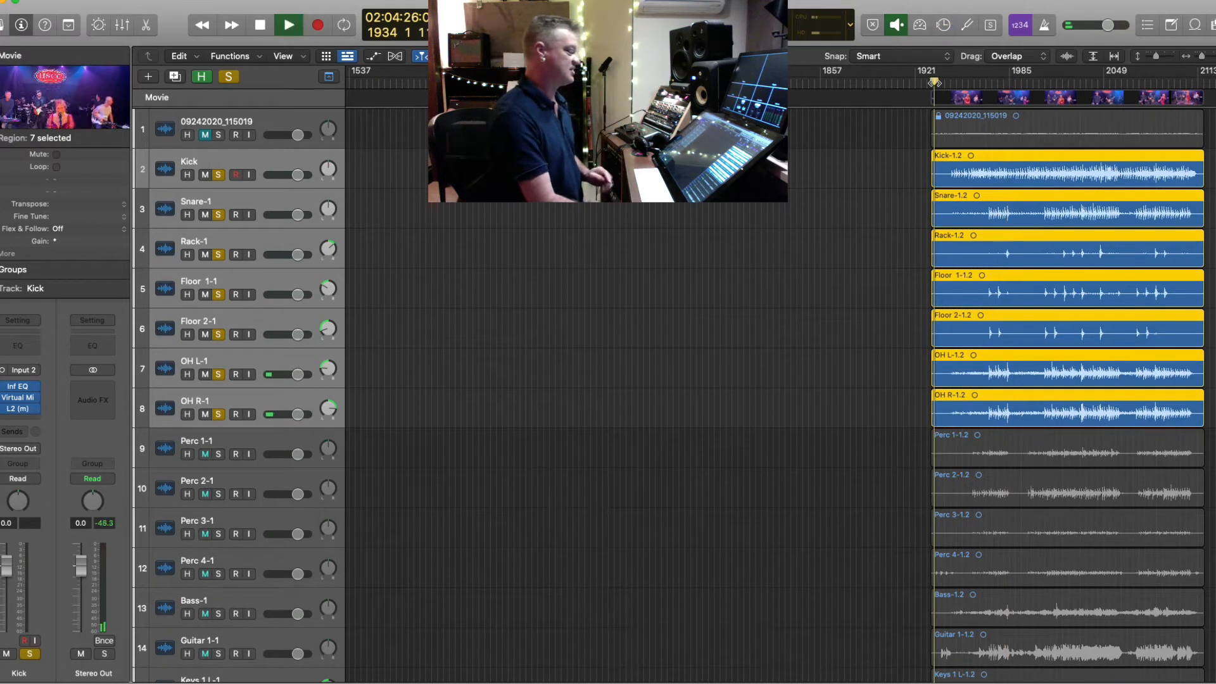
key(period)
key(period)
key(period)
key(period)
key(period)
key(period)
key(period)
key(period)
key(period)
key(period)
key(period)
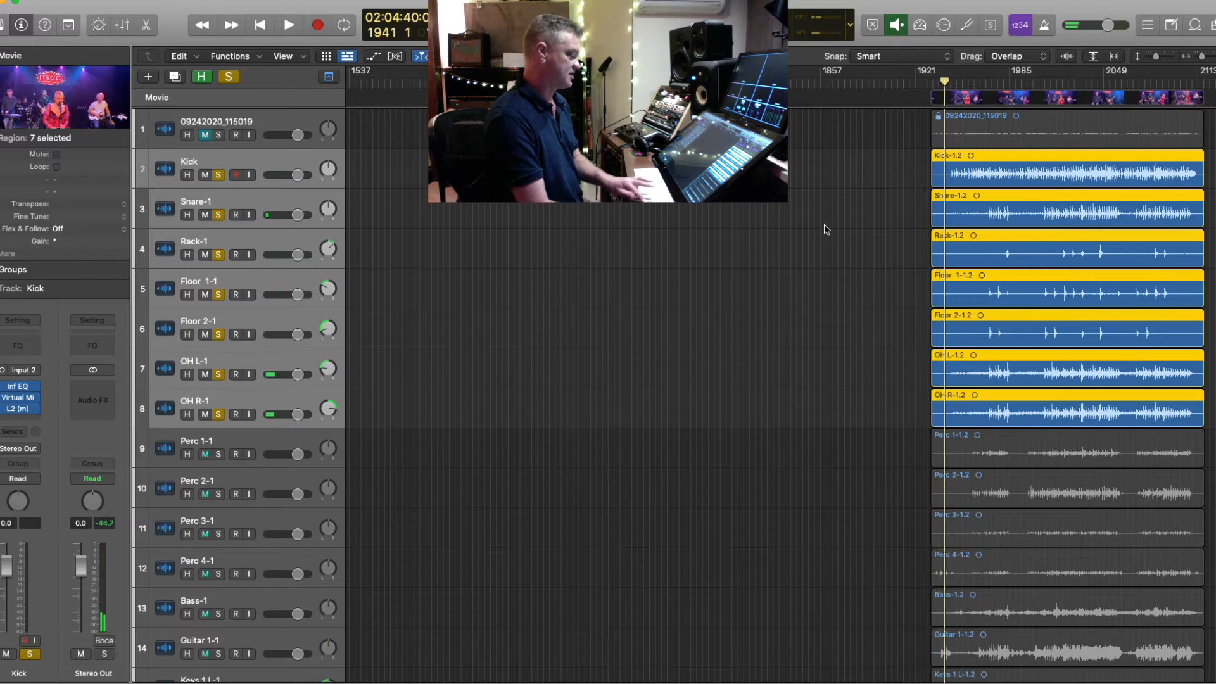
- Listen to the soloed drums around the tom fill, playing from about bar 1972 and again from about bar 1969
key(super+Right)
key(super+Right)
key(super+Right)
key(super+Right)
key(super+Right)
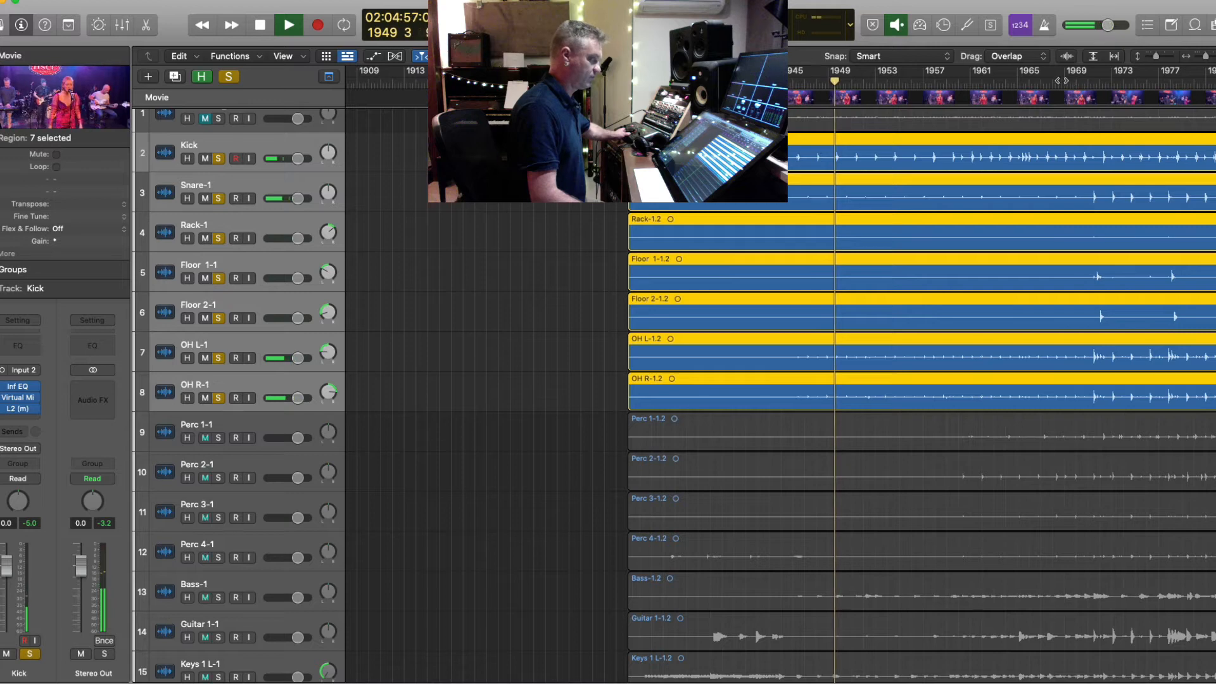
click(1093, 83)
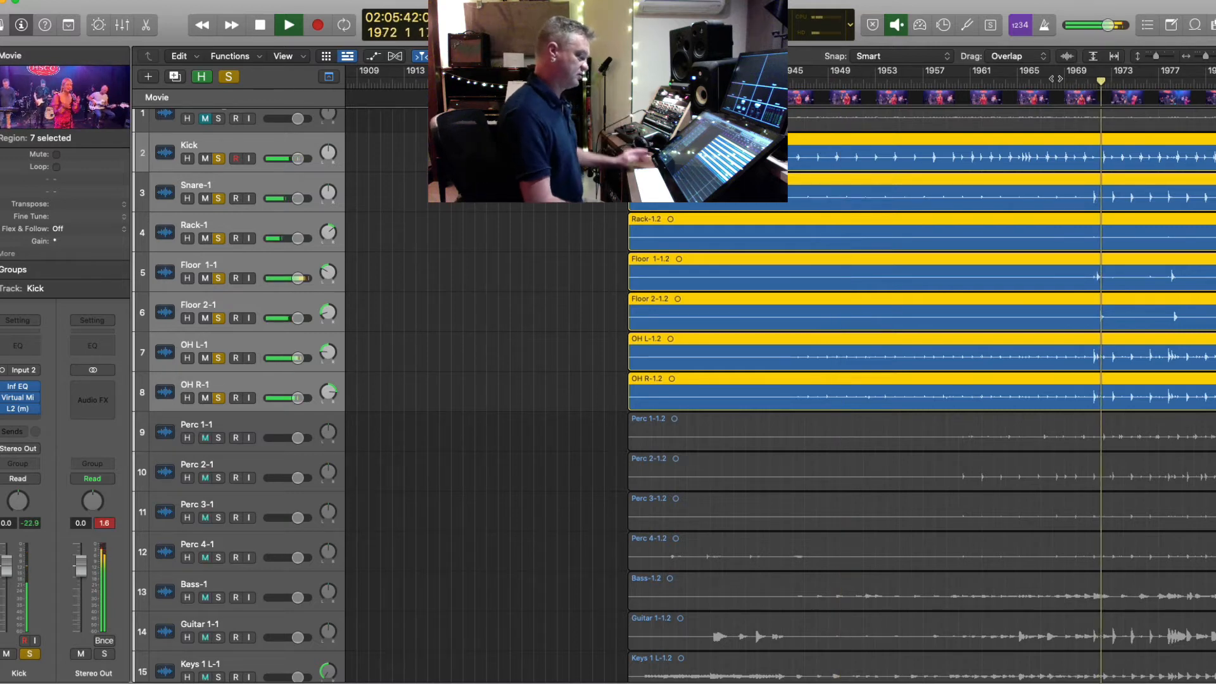
click(1062, 83)
key(super+Right)
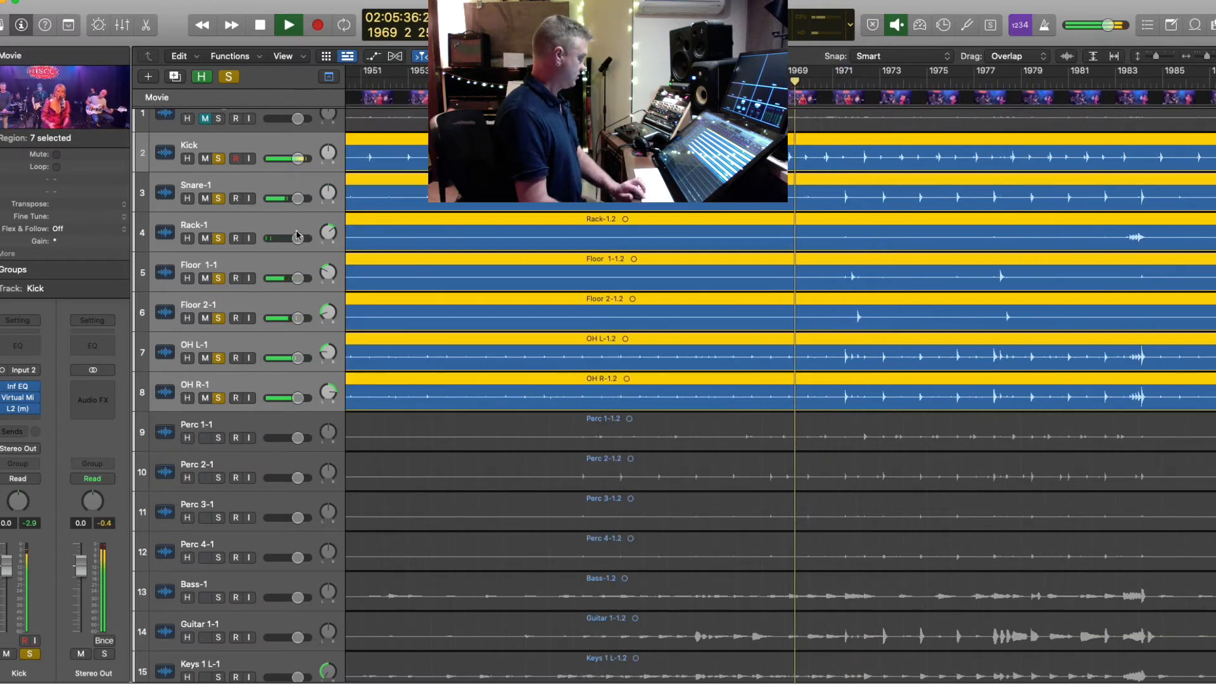
- Stop playback, select the Rack-1, Floor 1-1 and Floor 2-1 tracks, and route their outputs to Bus 4, named Toms
click(295, 227)
key(space)
shift+click(260, 308)
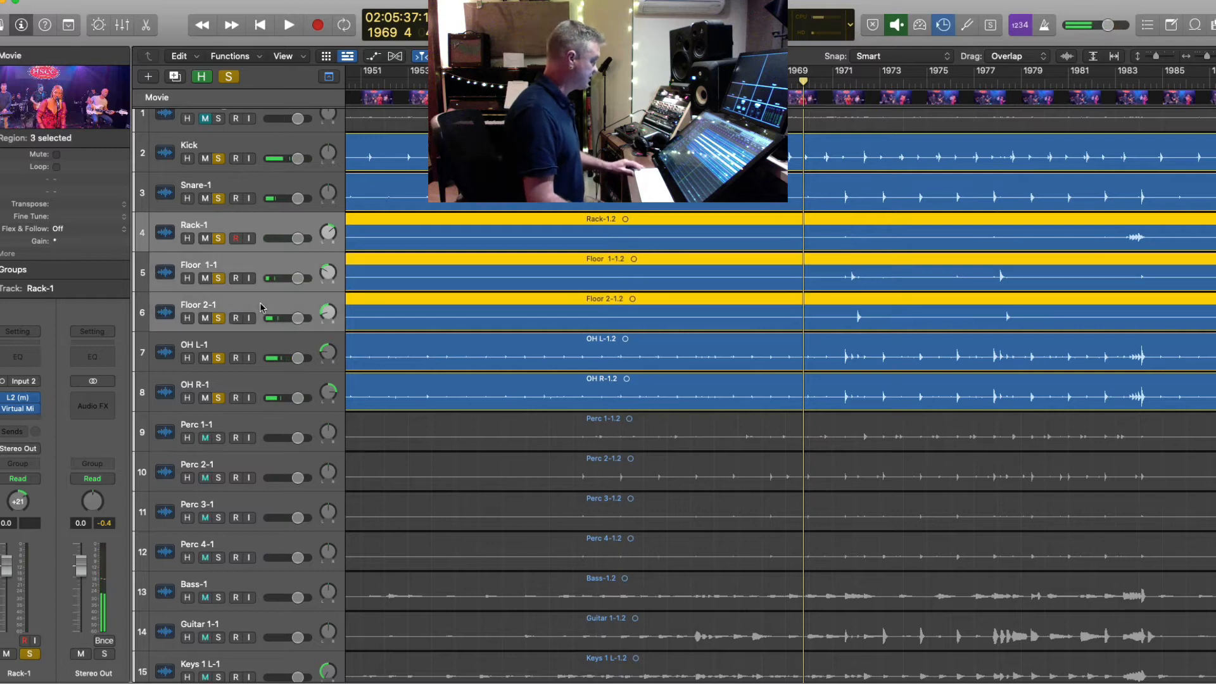
click(123, 26)
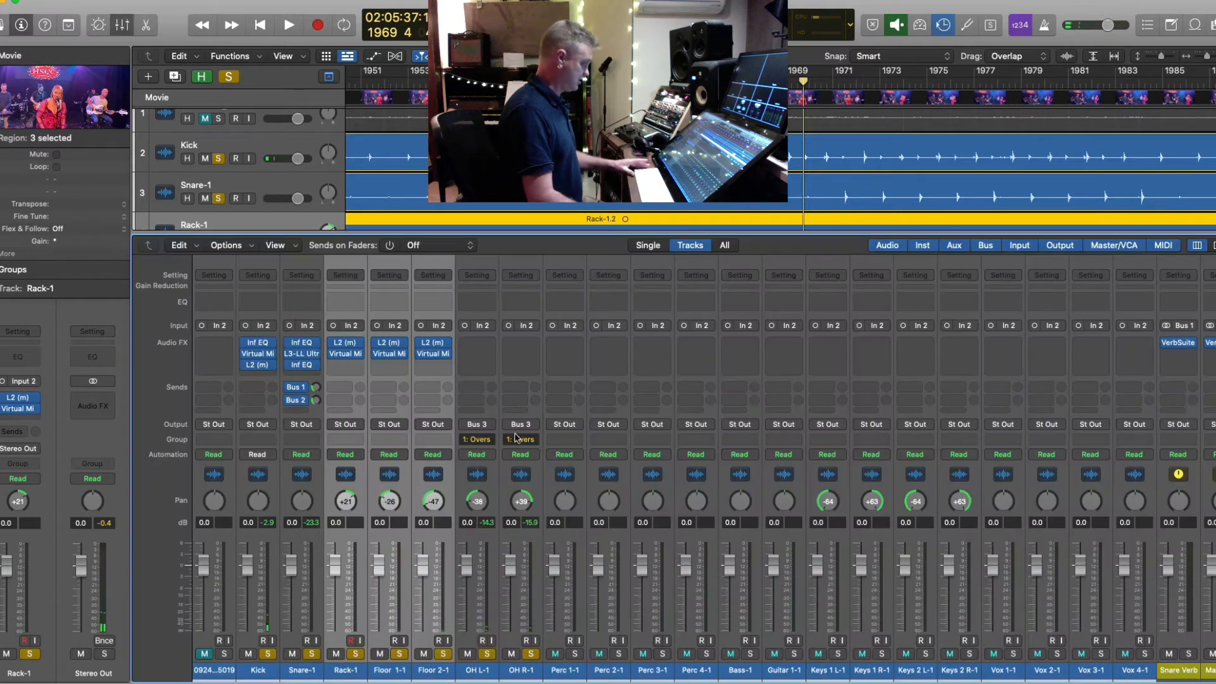
click(434, 439)
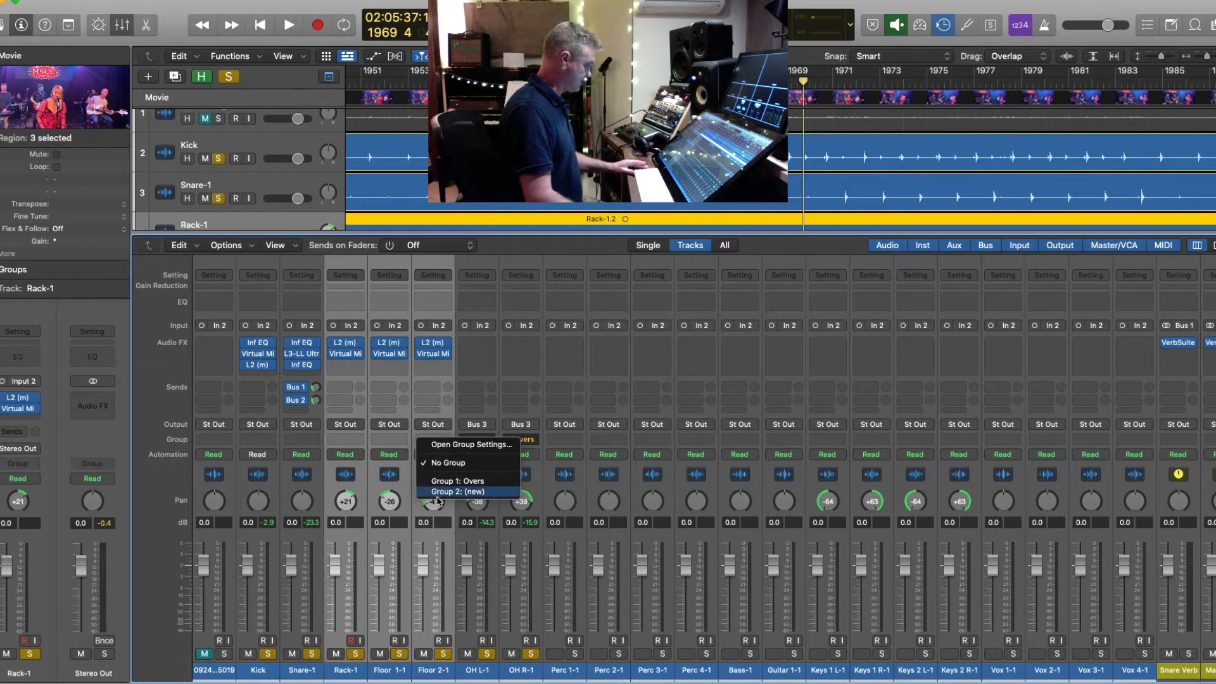
click(355, 425)
mouse_move(368, 471)
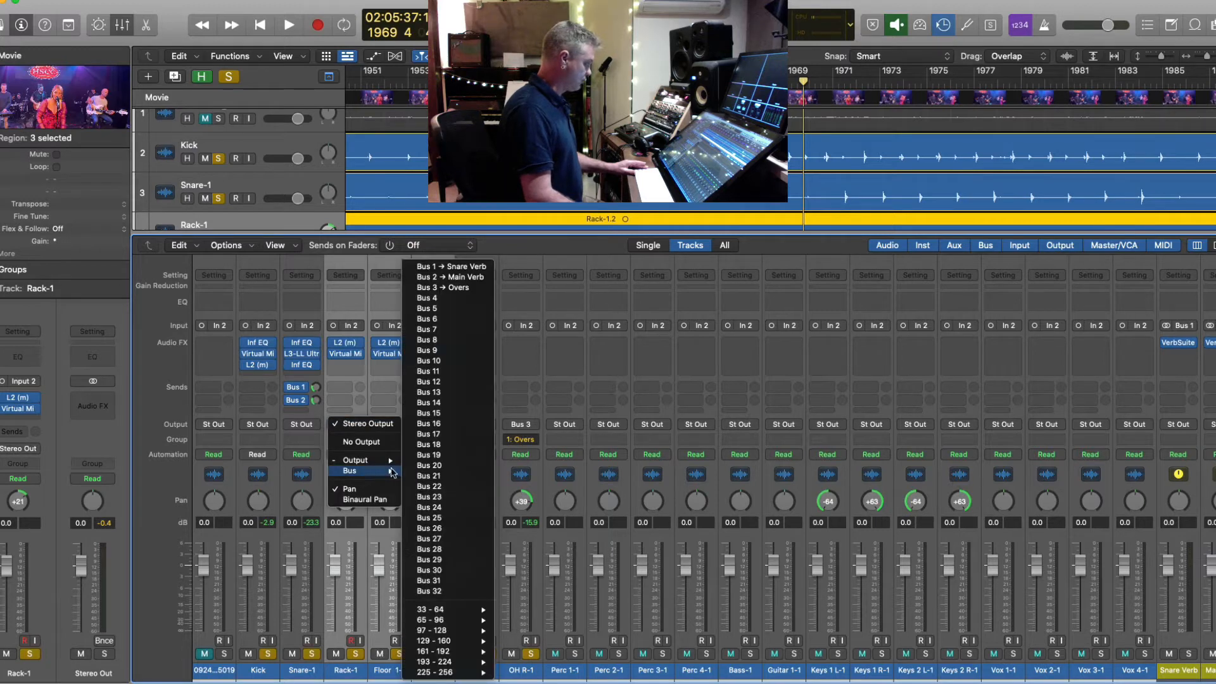
click(470, 298)
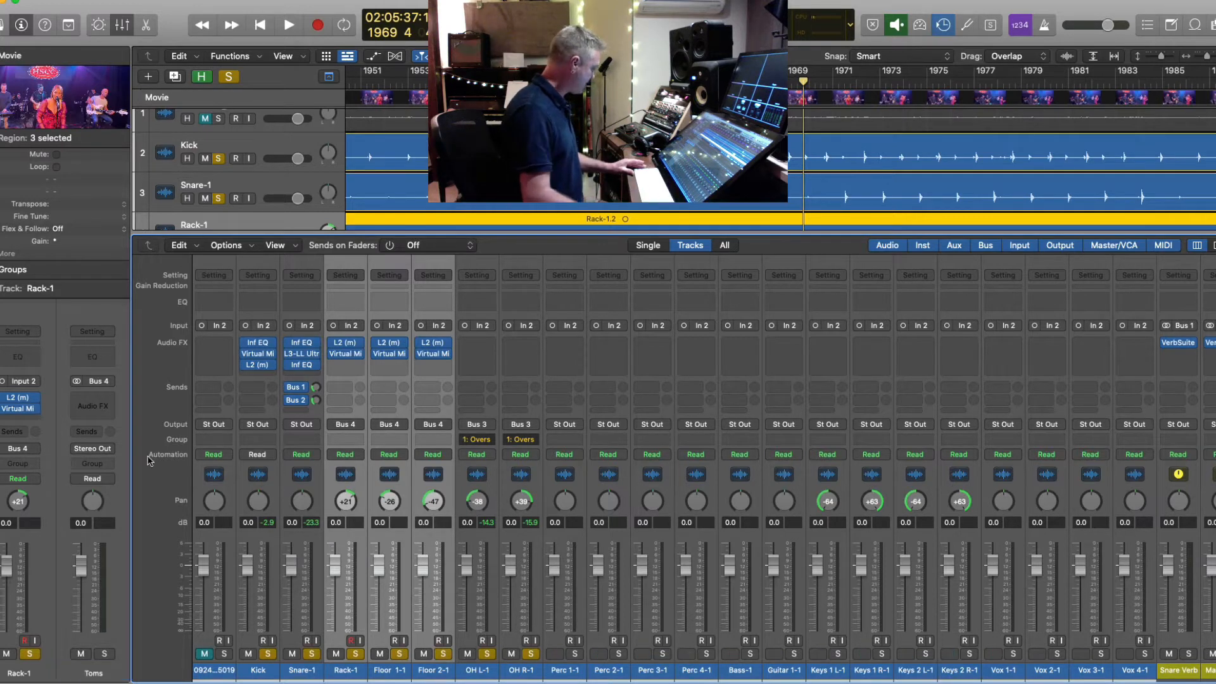
- Insert a stereo Inf EQ on the Toms bus
click(110, 404)
mouse_move(114, 424)
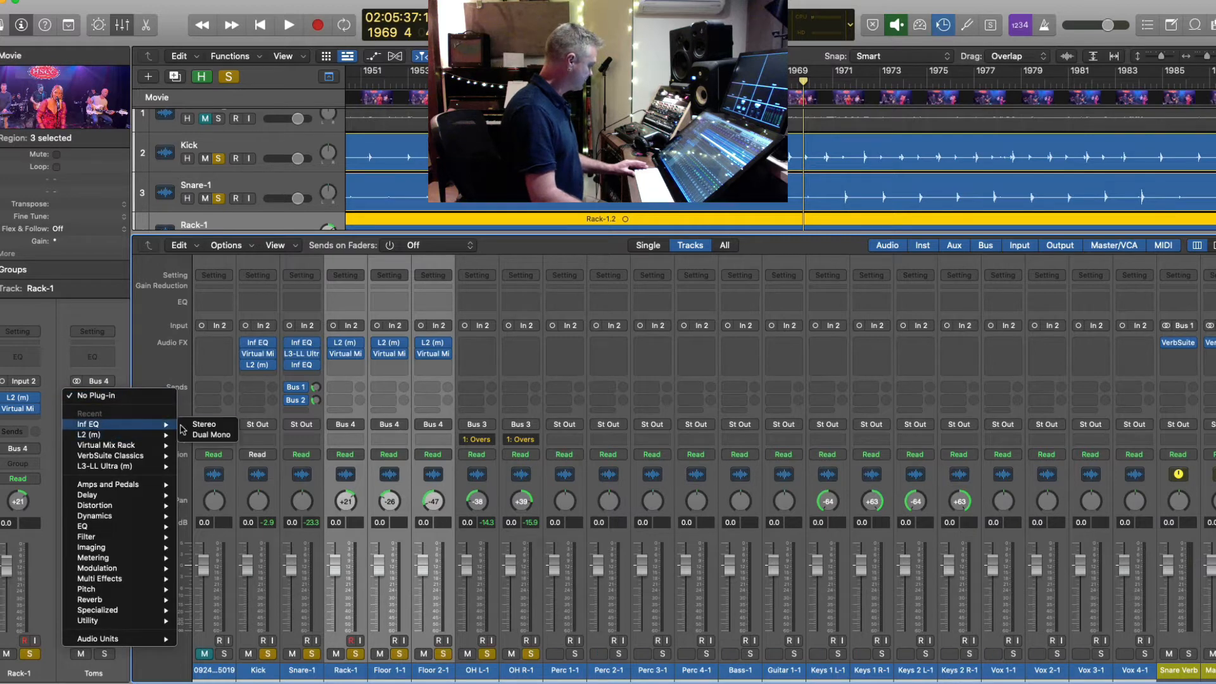
click(204, 424)
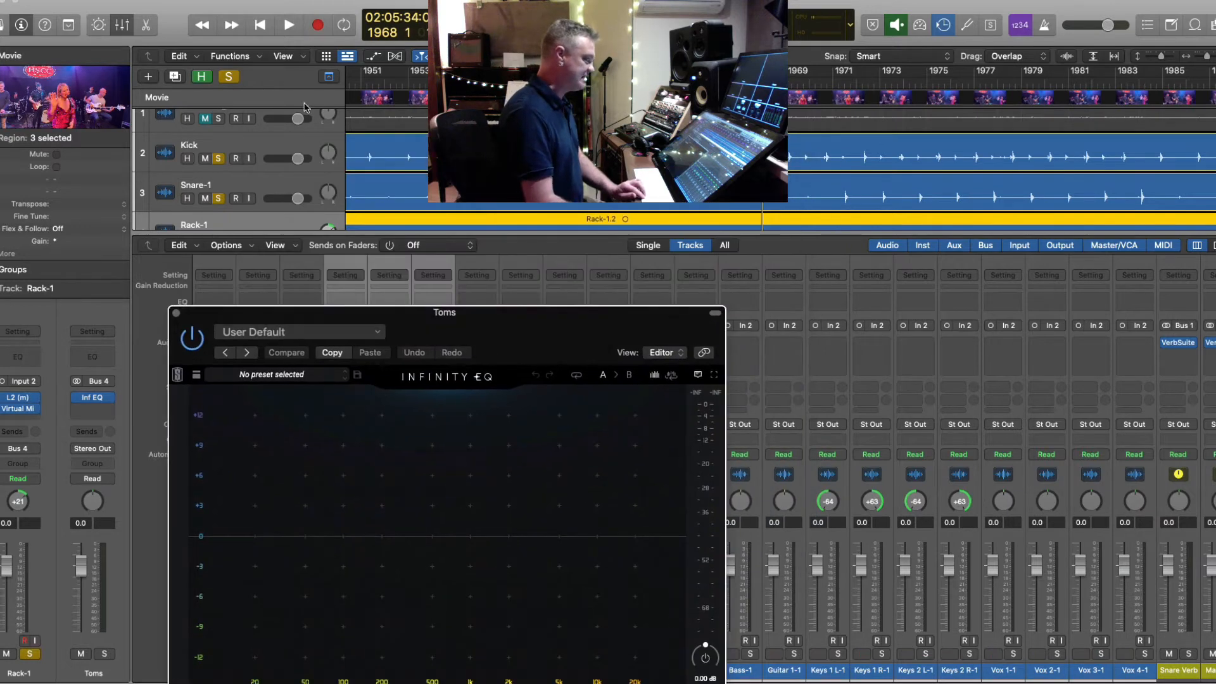
- Play the tom fill around bar 1971 with the mixer hidden and add a Toms EQ bell cutting about 2.27 dB at 329 Hz
click(124, 26)
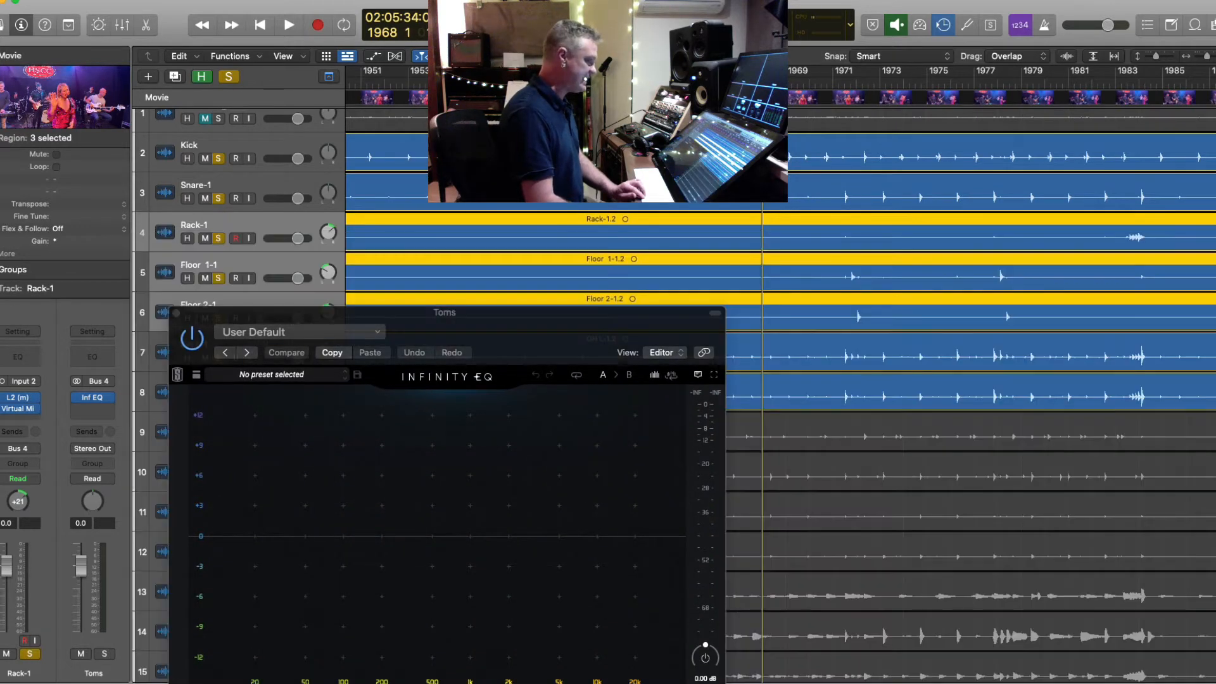
click(833, 82)
key(space)
key(super+Right)
key(super+Right)
key(super+Right)
key(super+Right)
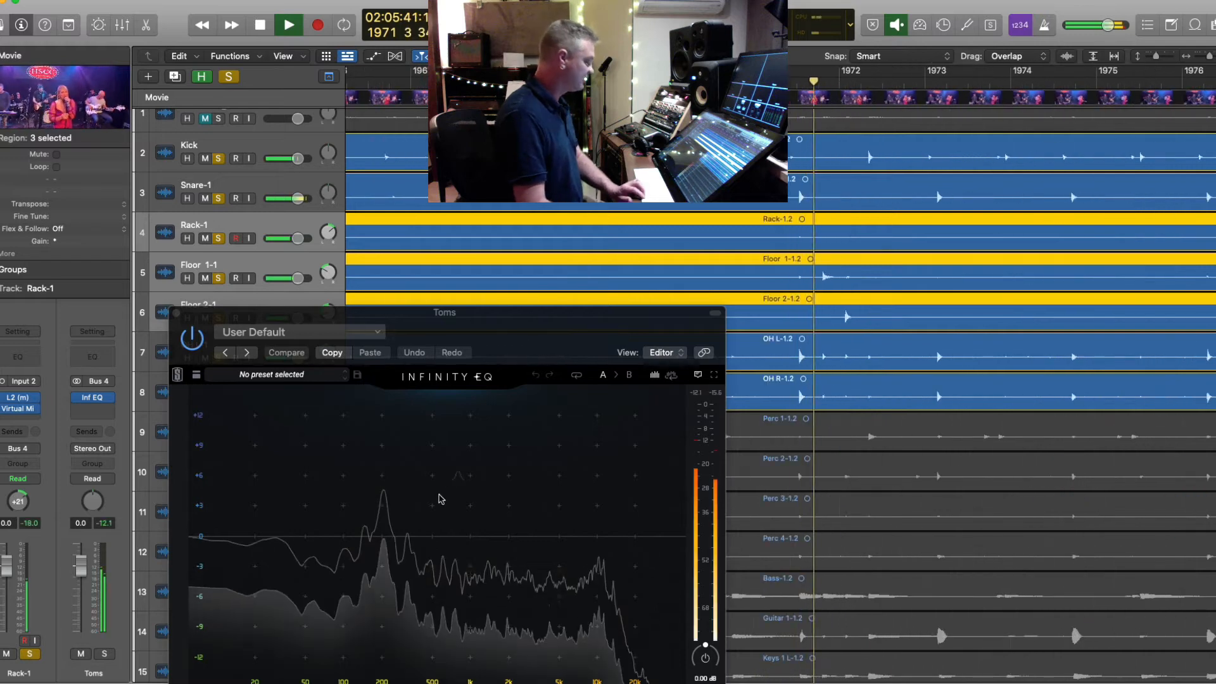
drag(416, 315, 415, 125)
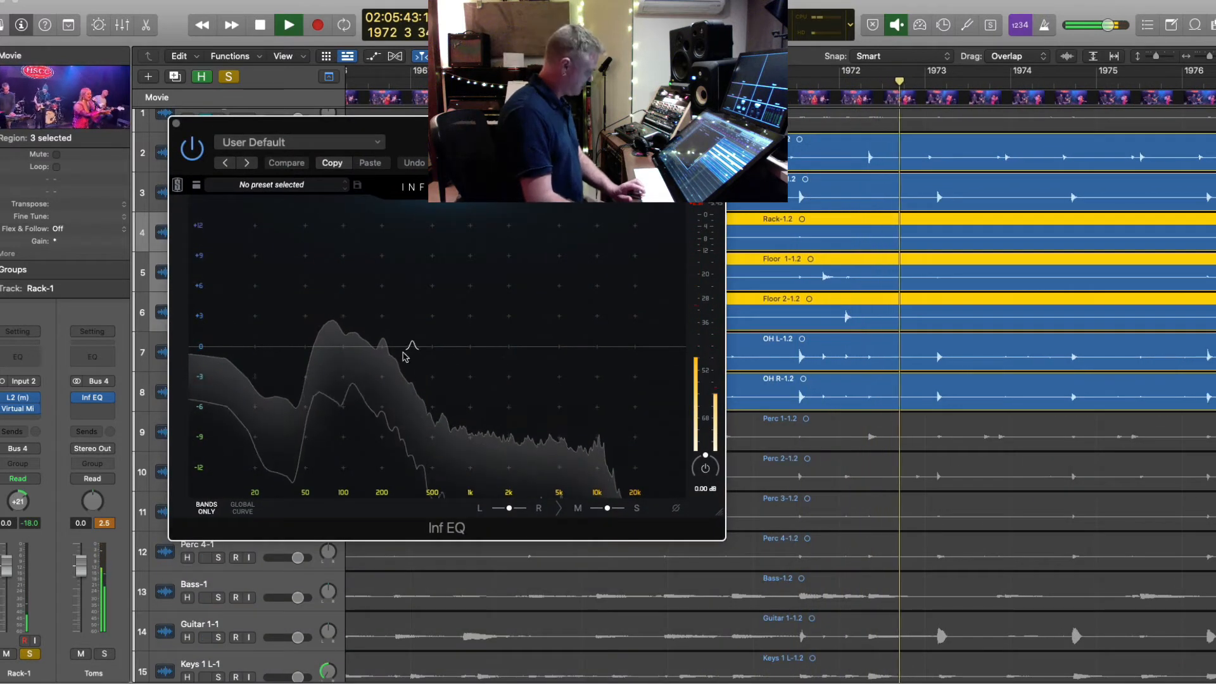
click(393, 345)
drag(389, 346, 417, 373)
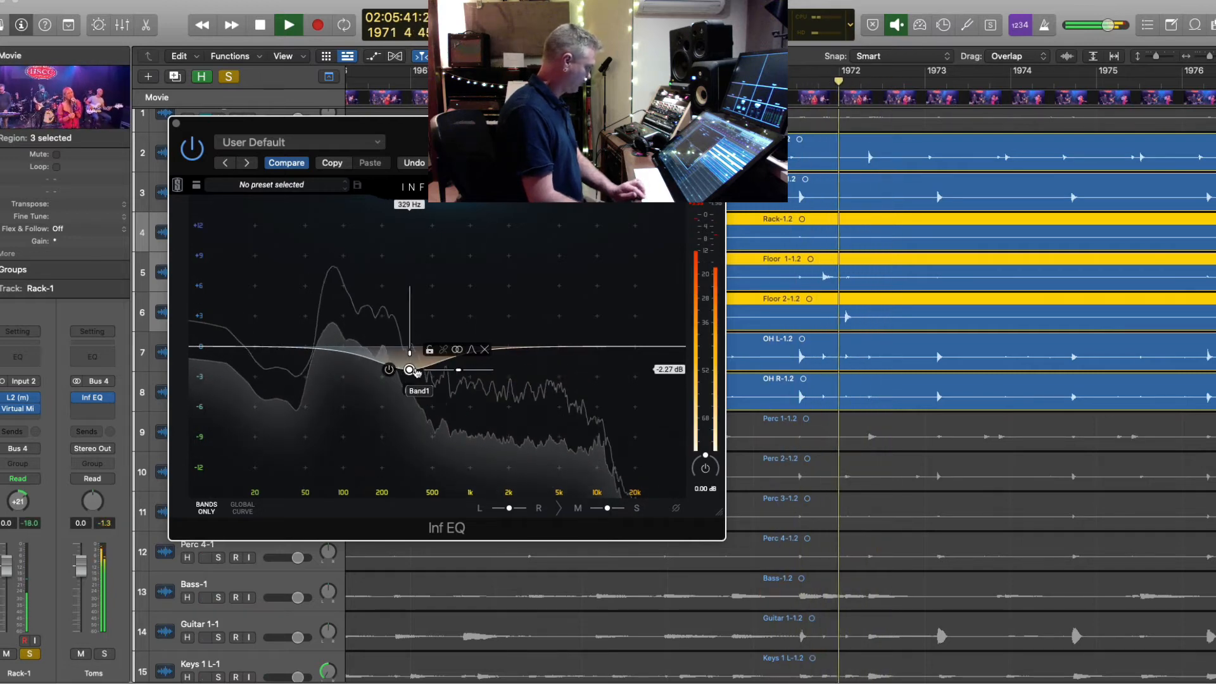
- Add a low cut at about 22.7 Hz and a bell boosting 1.95 dB at 8.42 kHz to the Toms EQ, then close it
click(263, 349)
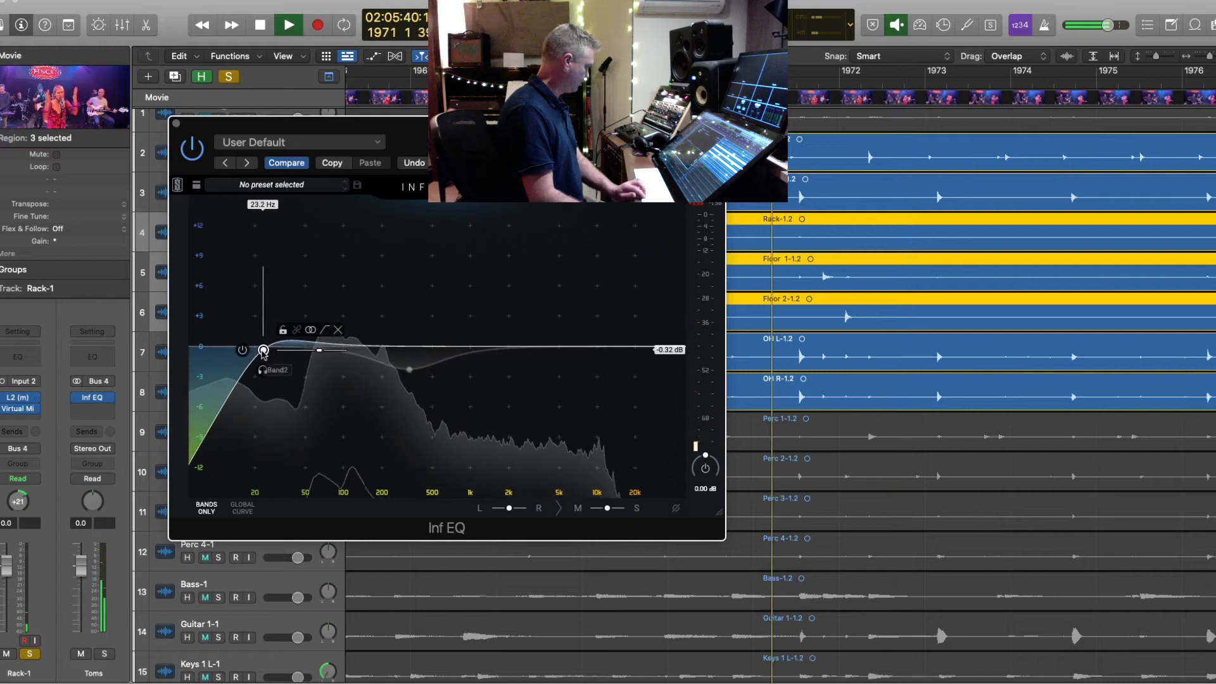
drag(264, 349, 262, 357)
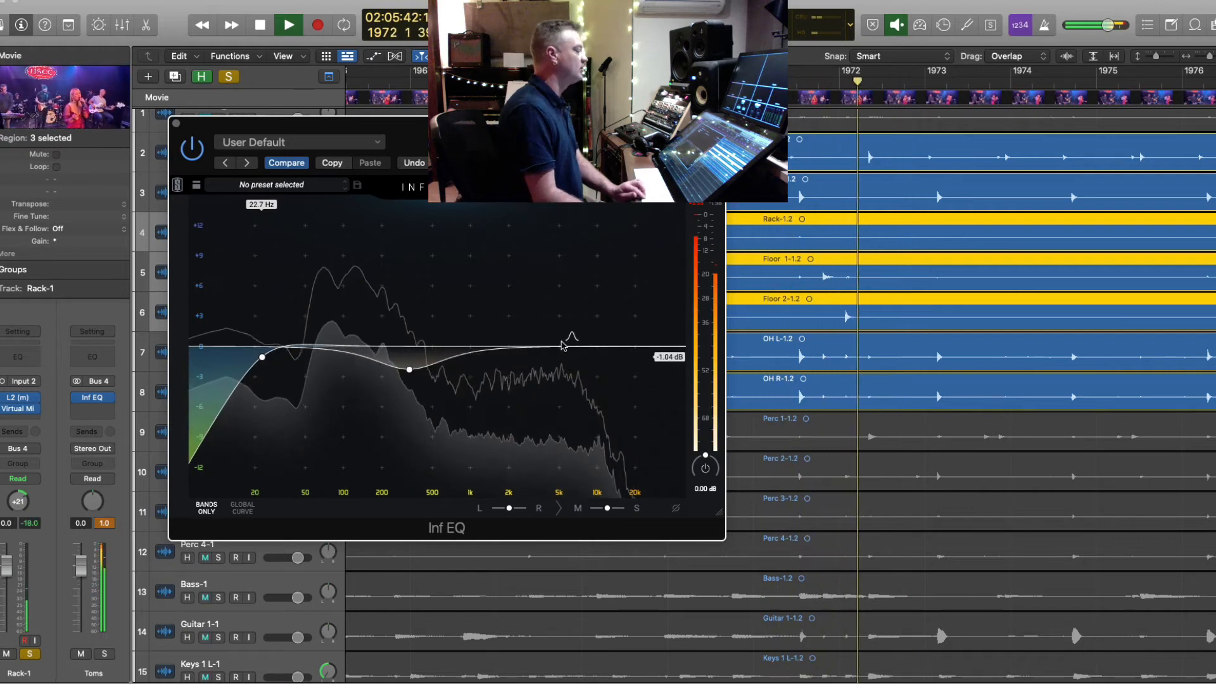
click(593, 321)
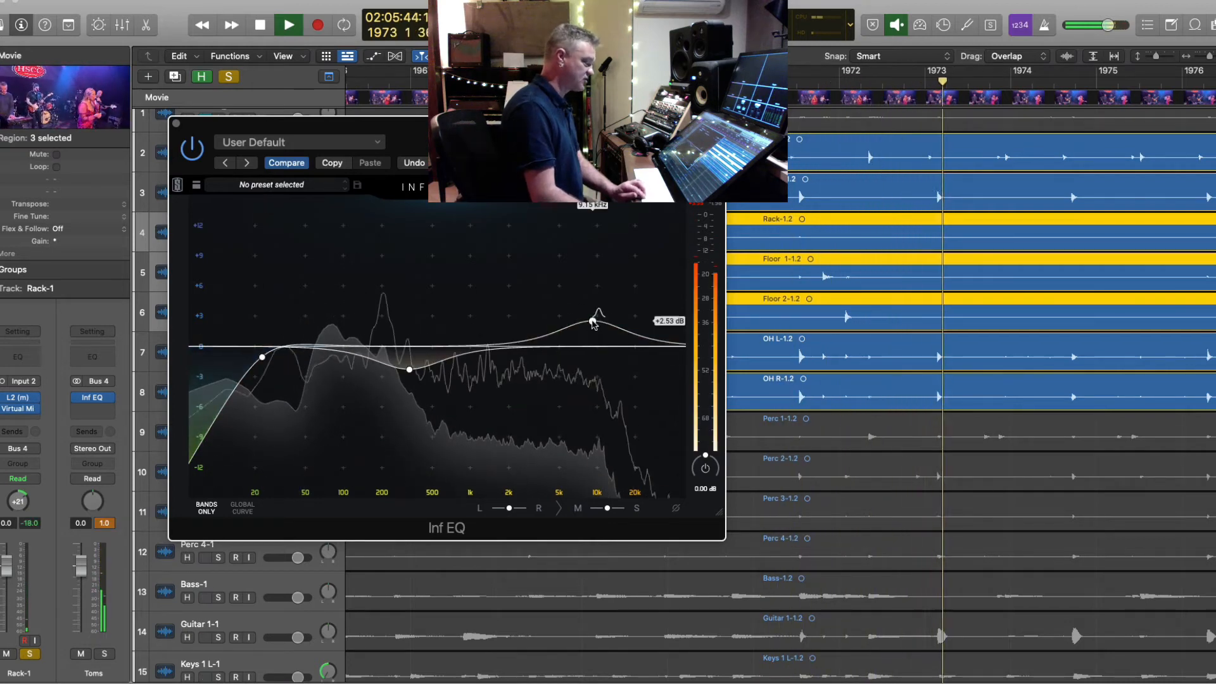
drag(593, 322, 588, 327)
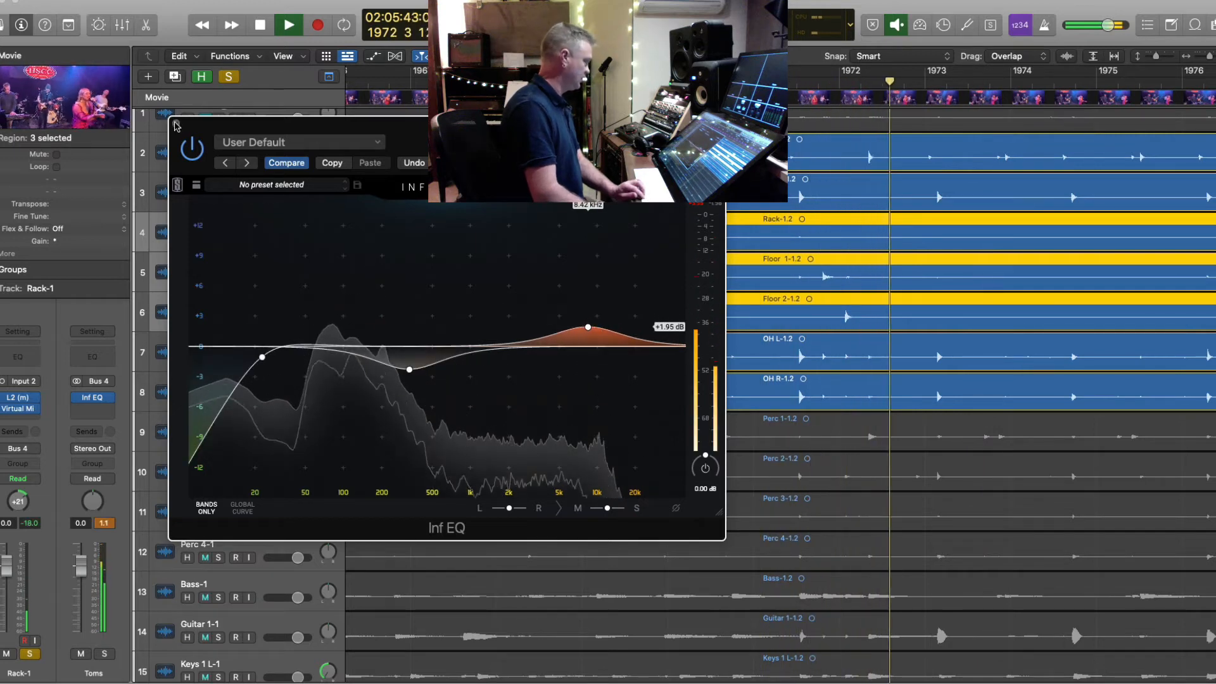
click(176, 123)
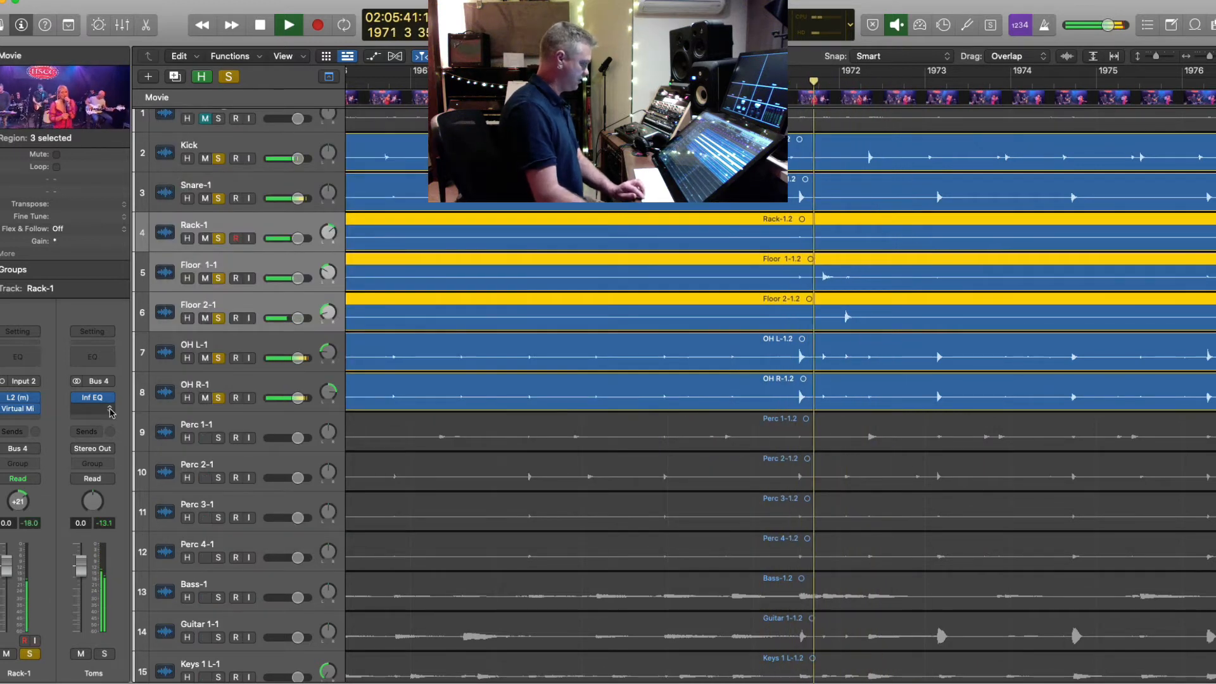
- Stop playback and add a send from the Toms bus to Bus 2, Main Verb
key(space)
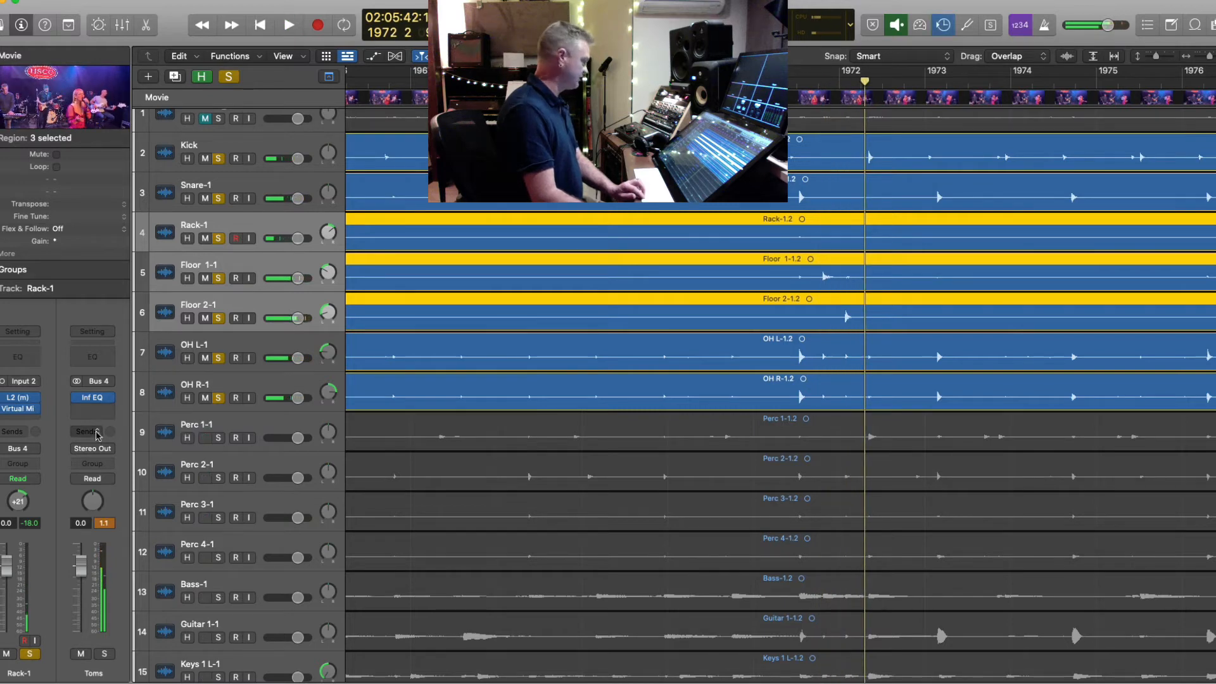
click(96, 435)
mouse_move(126, 448)
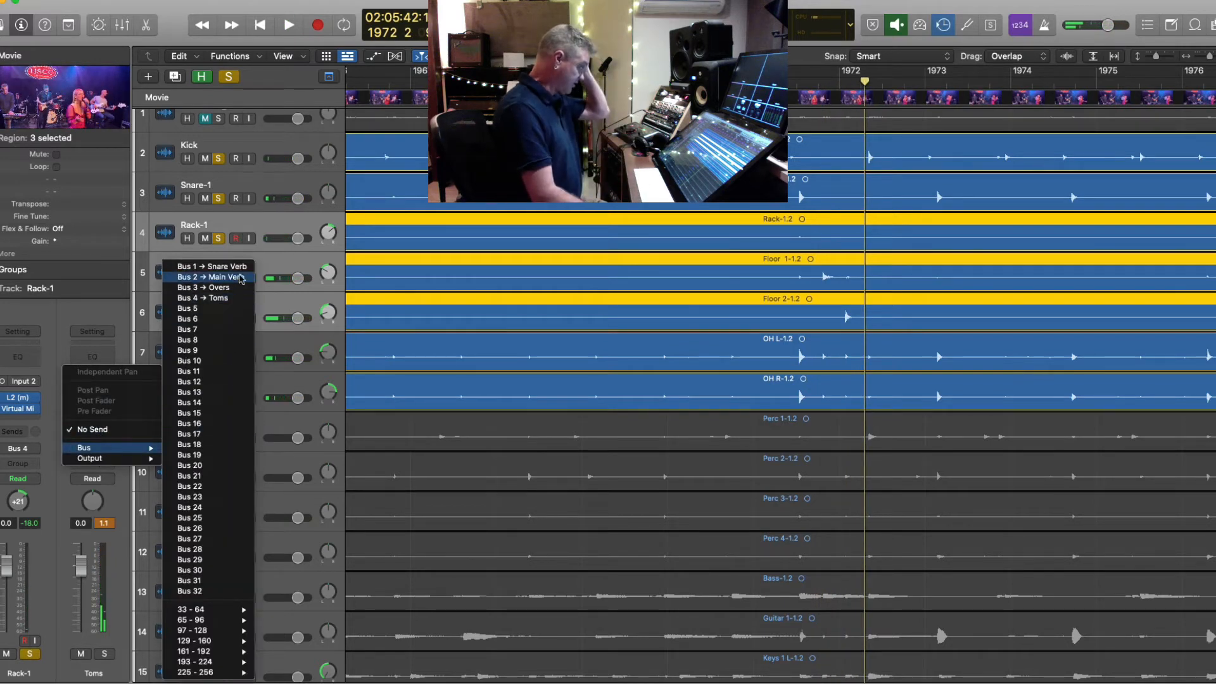
click(239, 277)
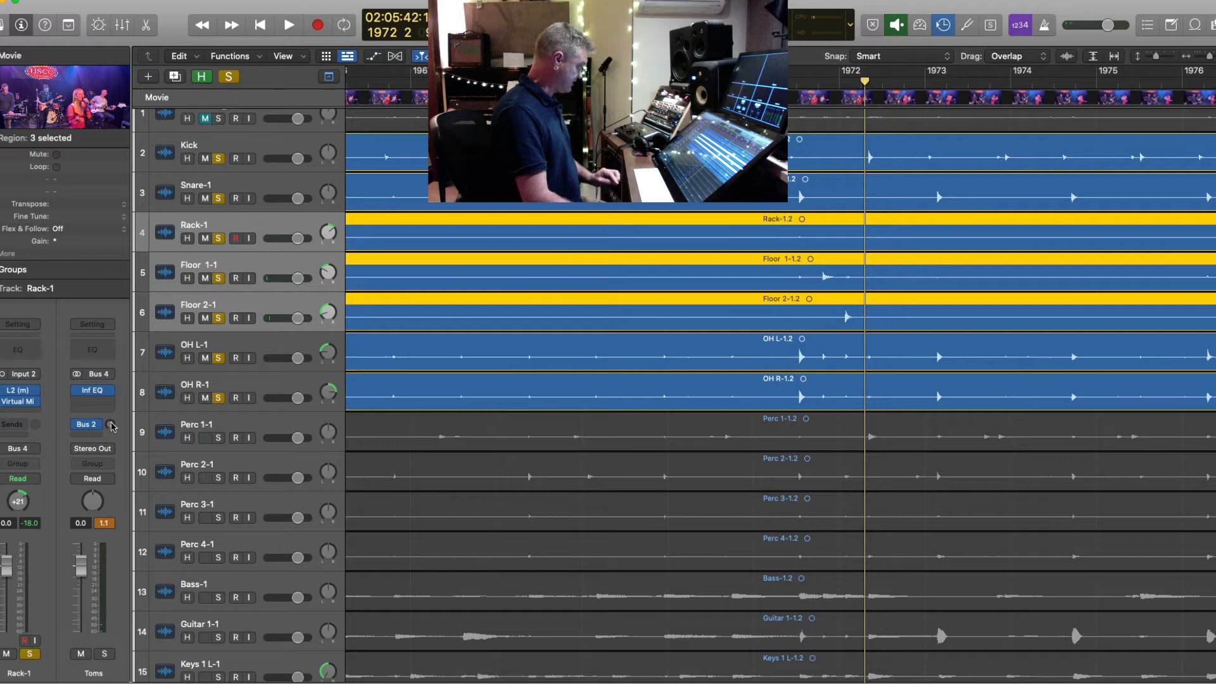
- Replay the tom fill around bar 1971 while raising the Toms bus's Bus 2 send level, and stop playback
key(comma)
key(comma)
key(space)
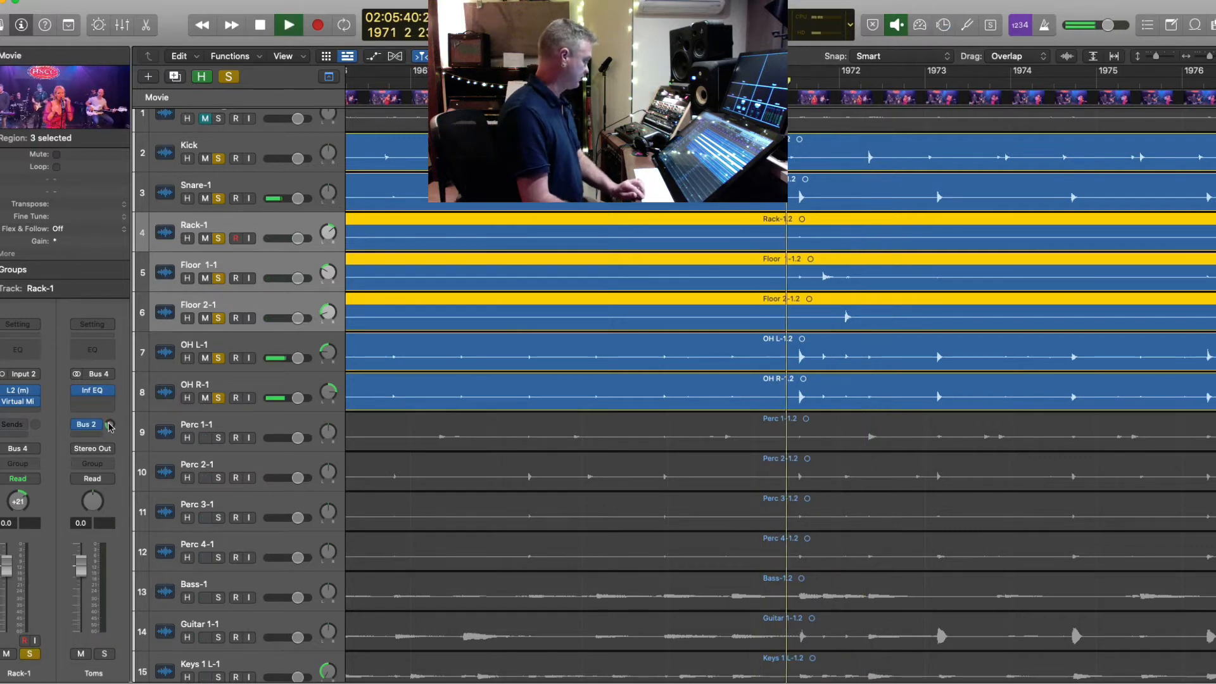
drag(109, 424, 109, 422)
key(comma)
key(comma)
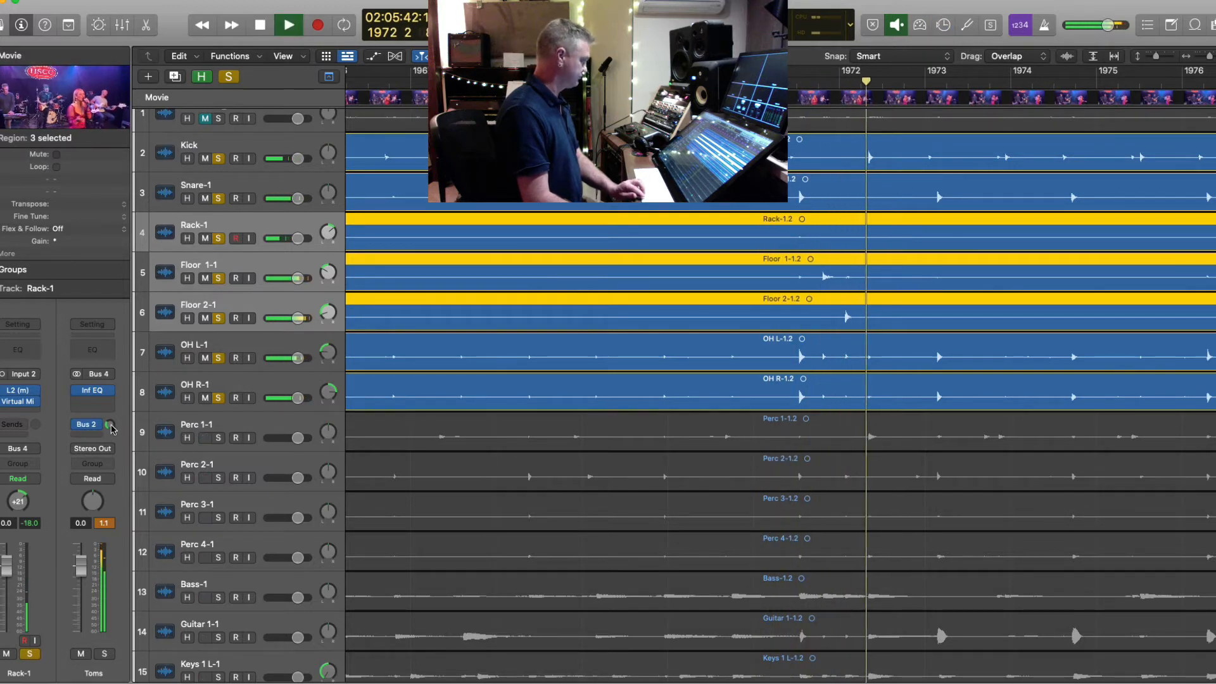
key(space)
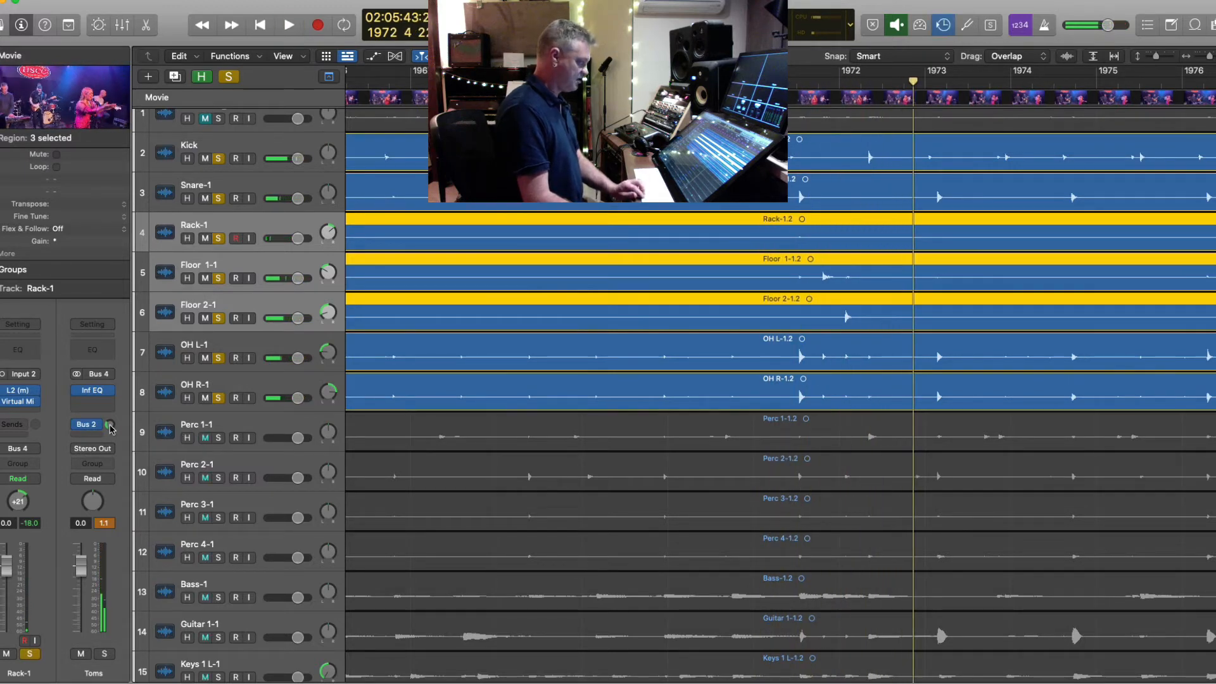
- Show the mixer, open VerbSuite on the Main Verb bus and load the FG-480 Jazz Hall after trying Medium Hall
click(122, 27)
scroll(1042, 503, right, 5)
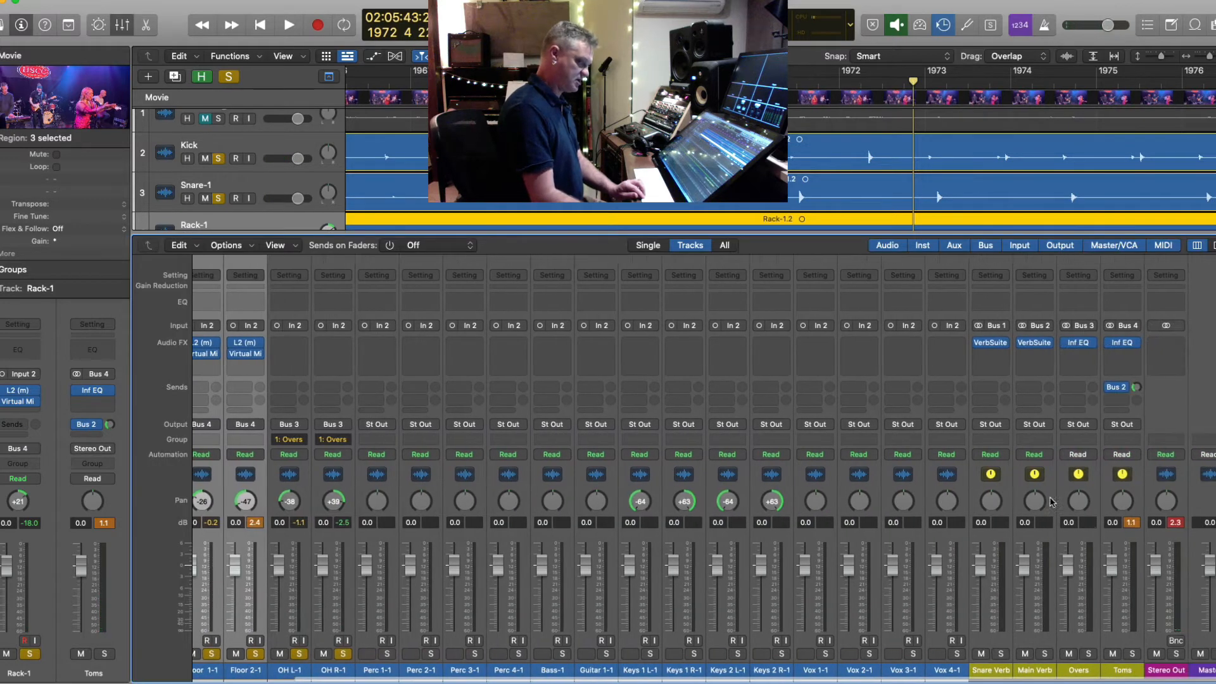
click(1037, 345)
click(532, 179)
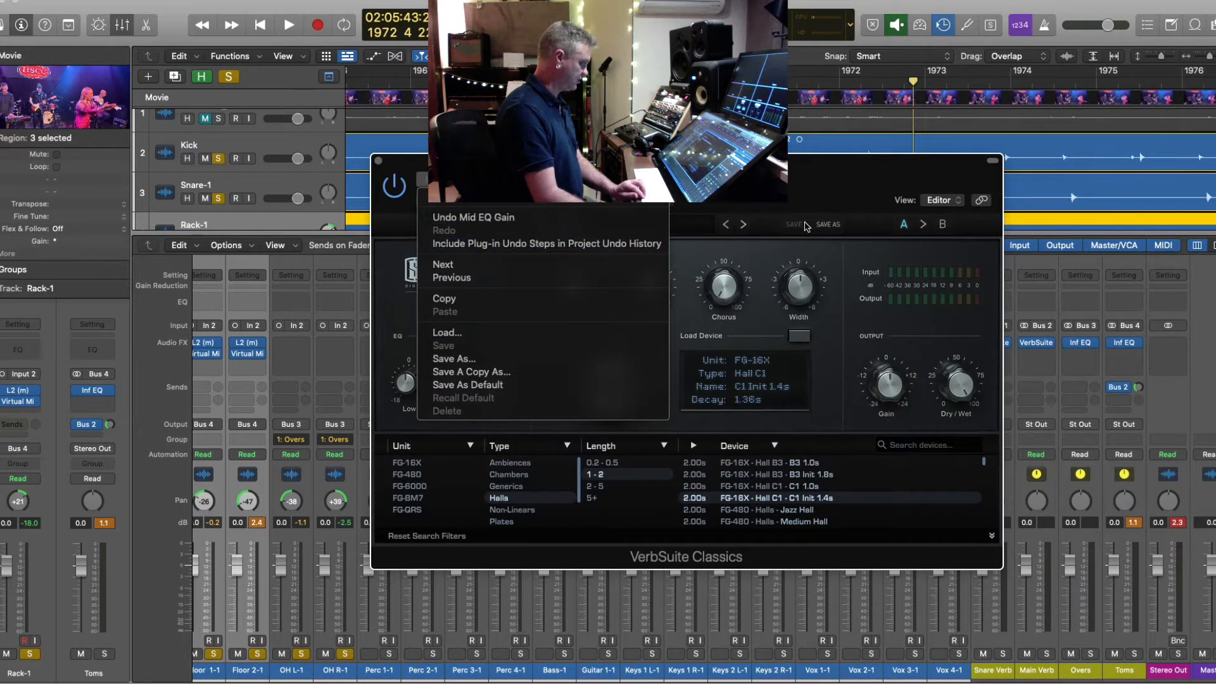
click(808, 223)
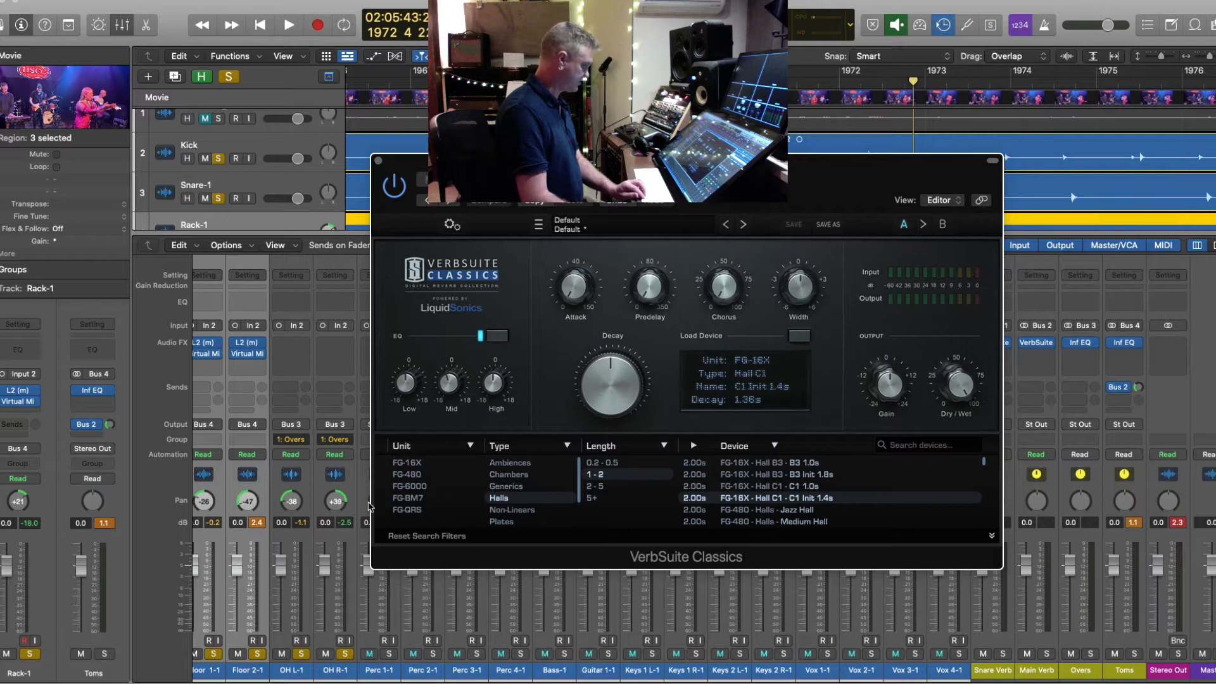
click(415, 476)
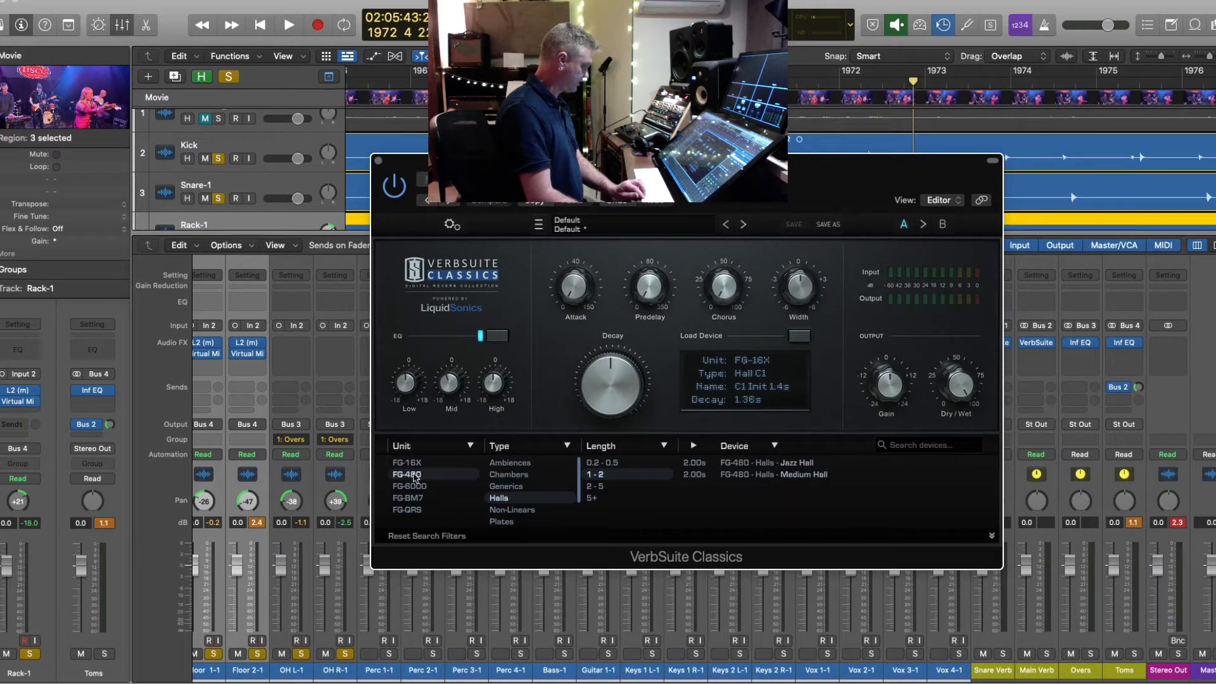
click(791, 465)
click(800, 478)
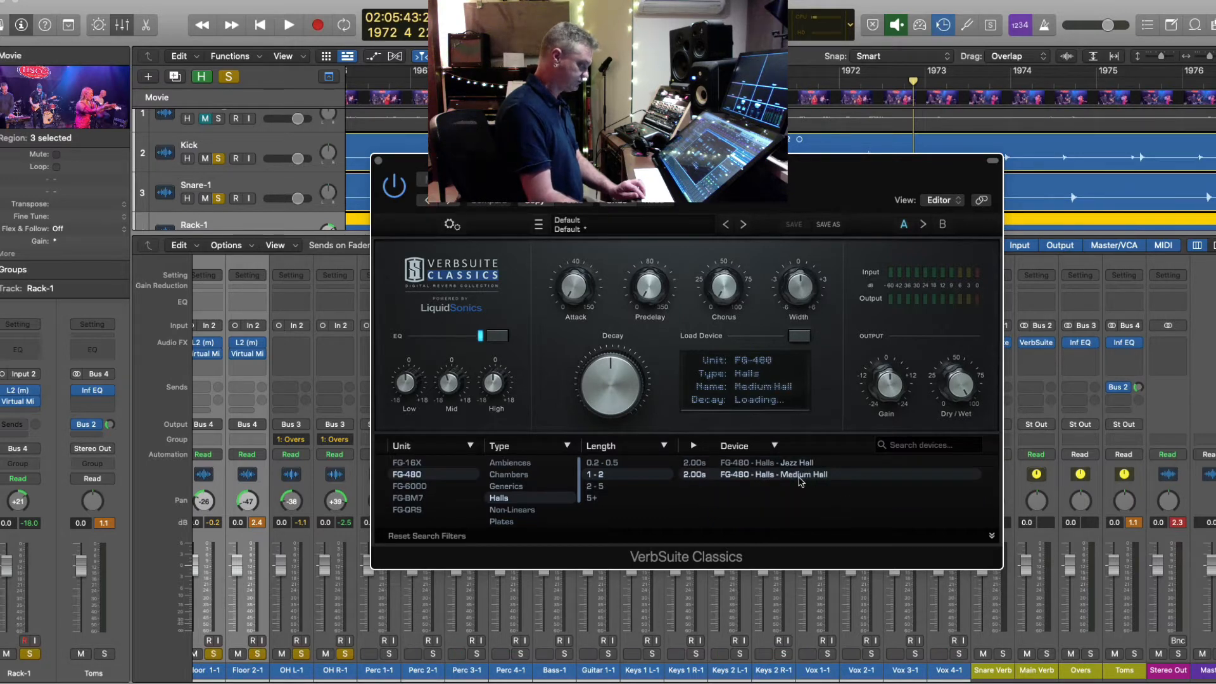
key(comma)
key(comma)
click(747, 468)
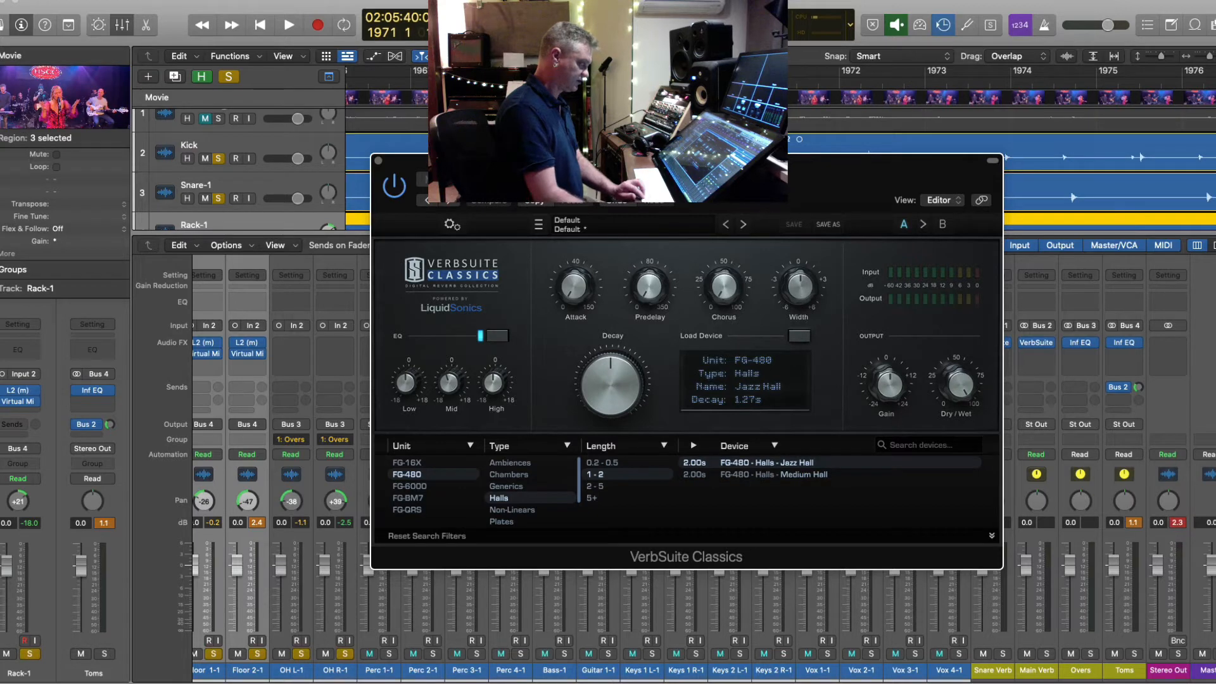
- Play the tom fill through the Jazz Hall reverb, close the VerbSuite window and stop playback
key(space)
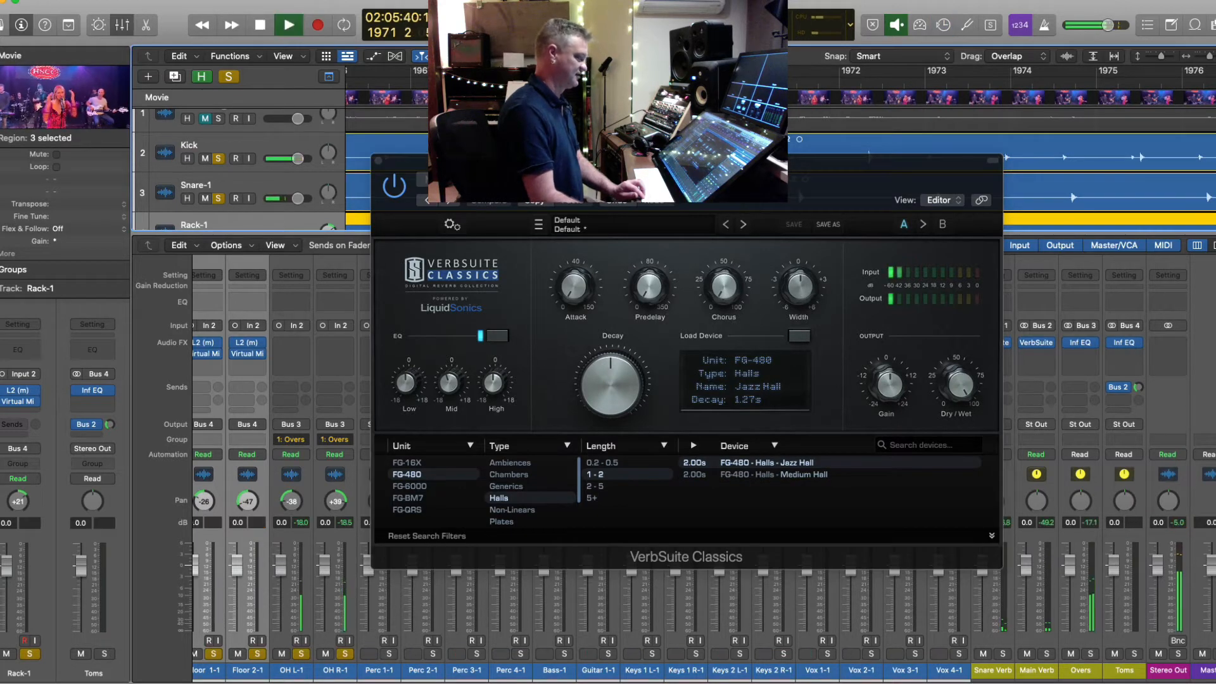
drag(747, 161, 493, 58)
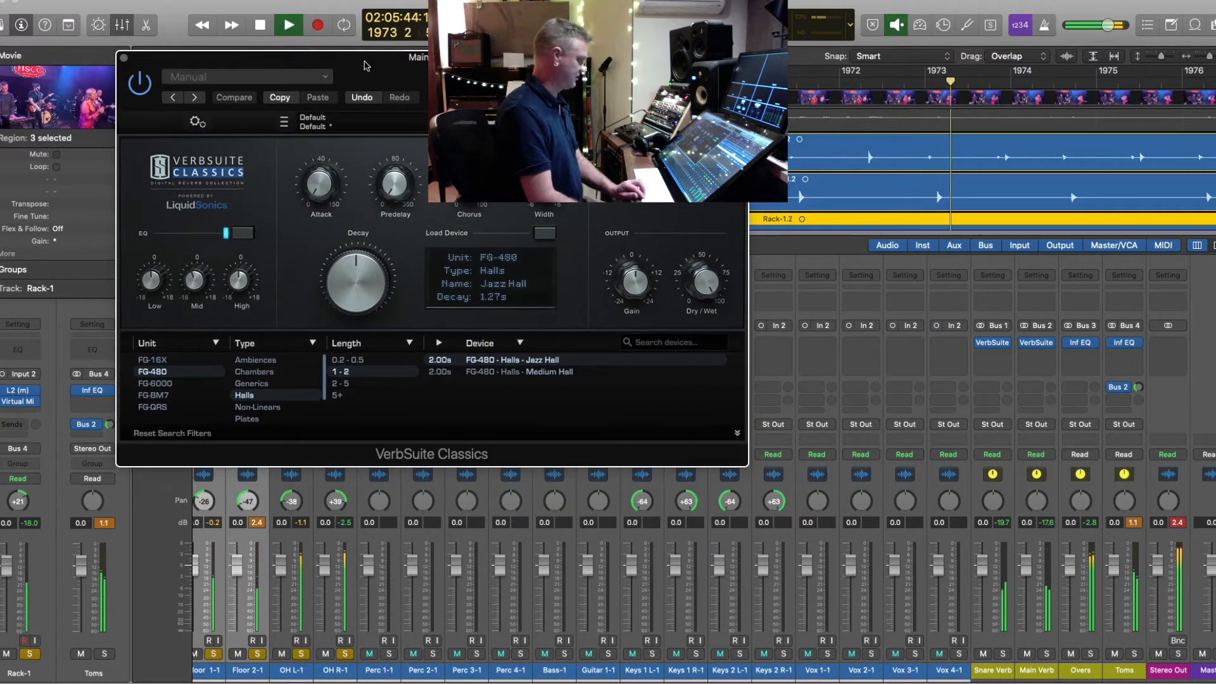
click(124, 60)
key(space)
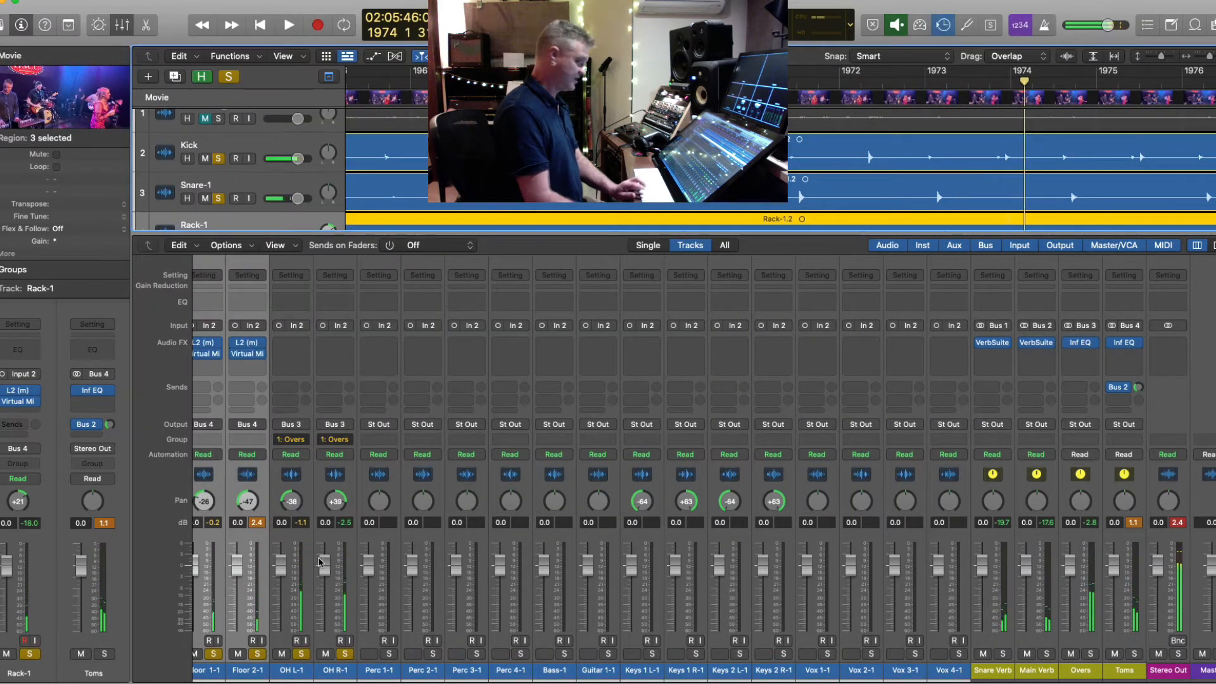
- Select the OH L-1 and OH R-1 tracks and insert a stereo Virtual Mix Rack after the Inf EQ on the Overs bus
scroll(347, 662, left, 5)
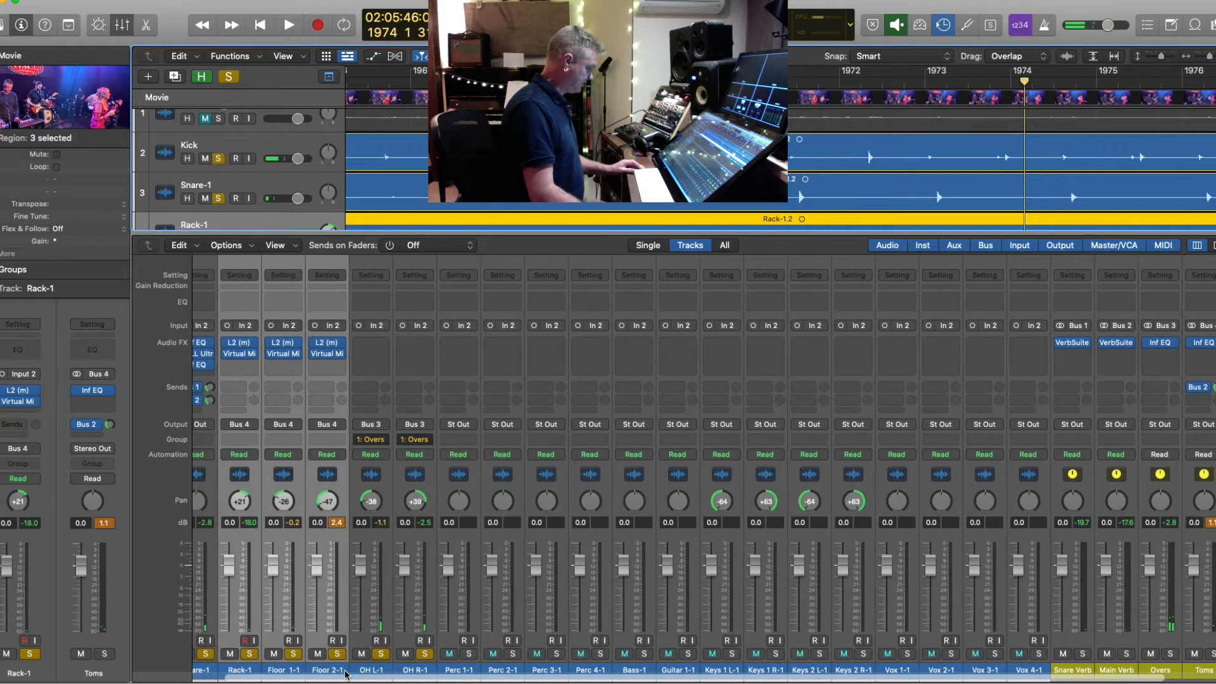
click(525, 672)
shift+click(471, 671)
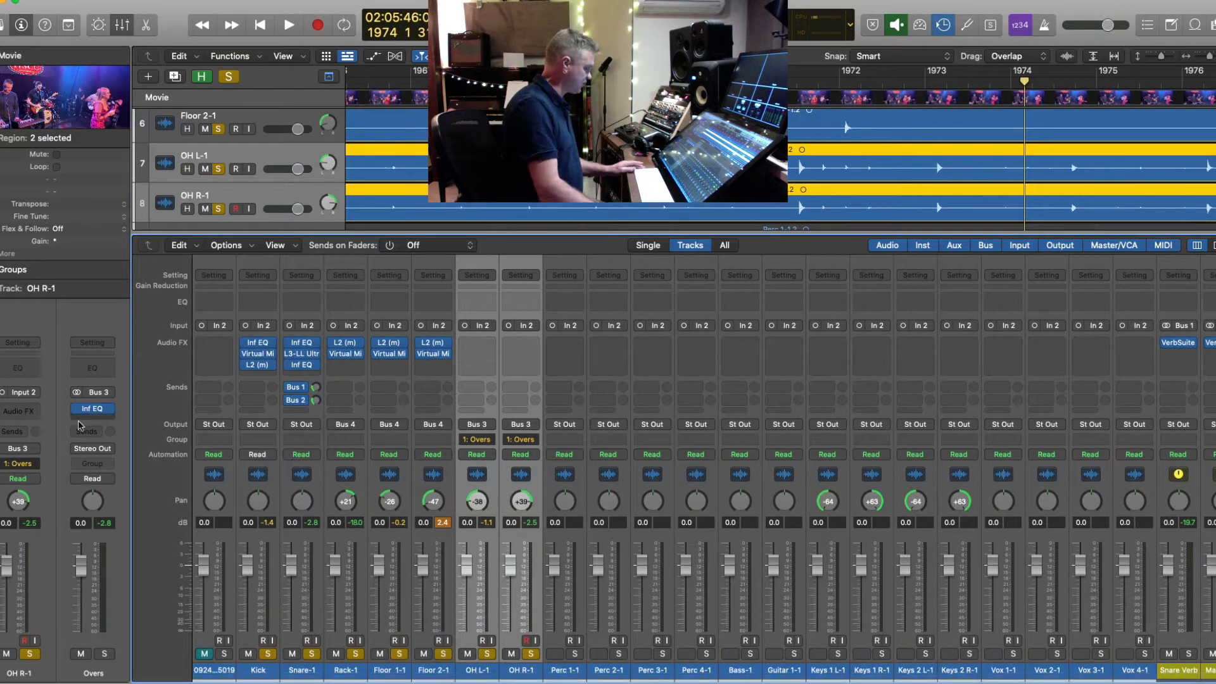
click(110, 420)
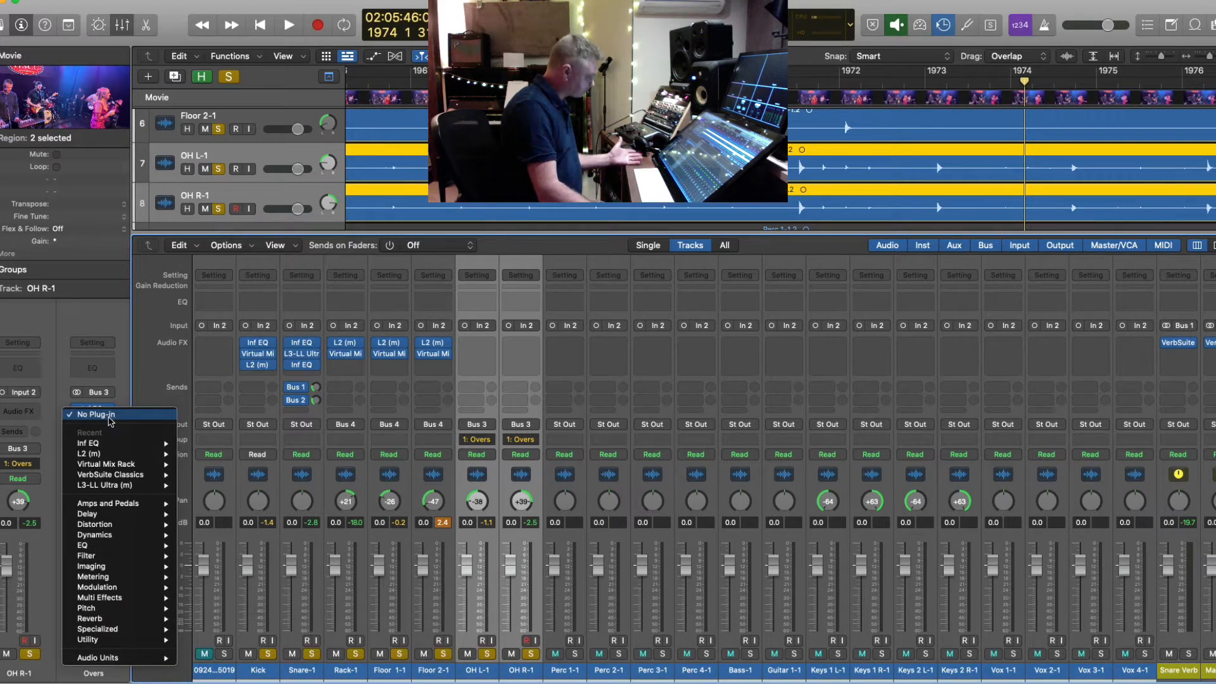
mouse_move(138, 466)
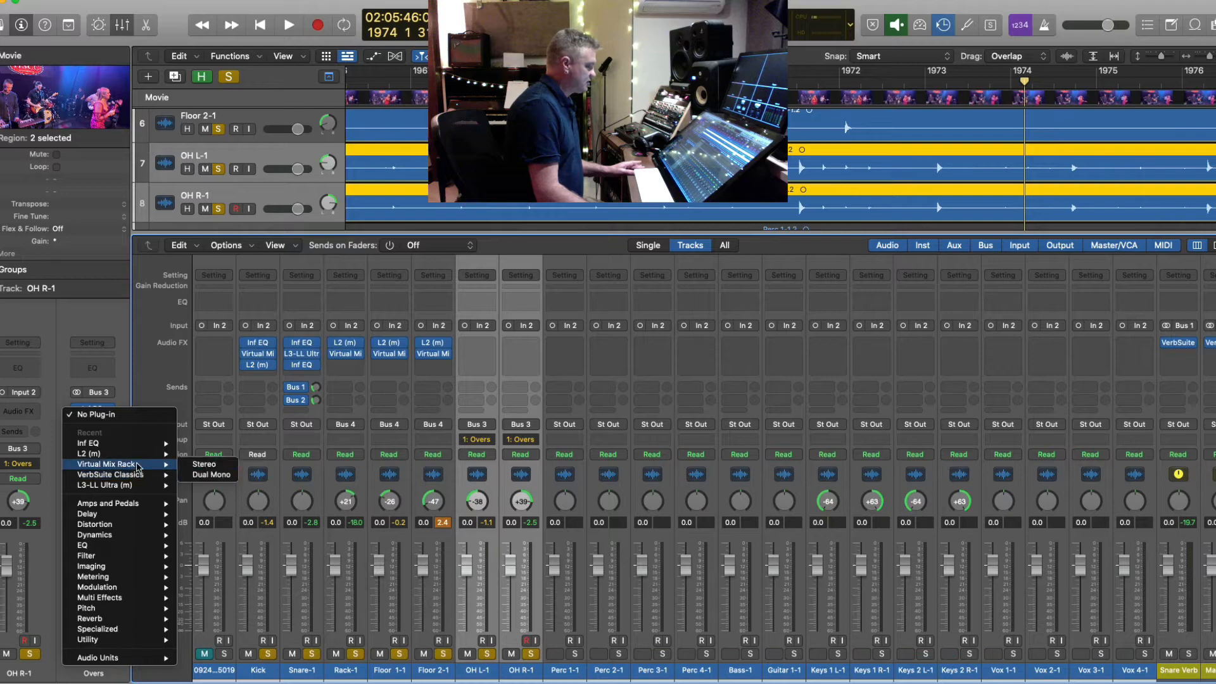
click(204, 465)
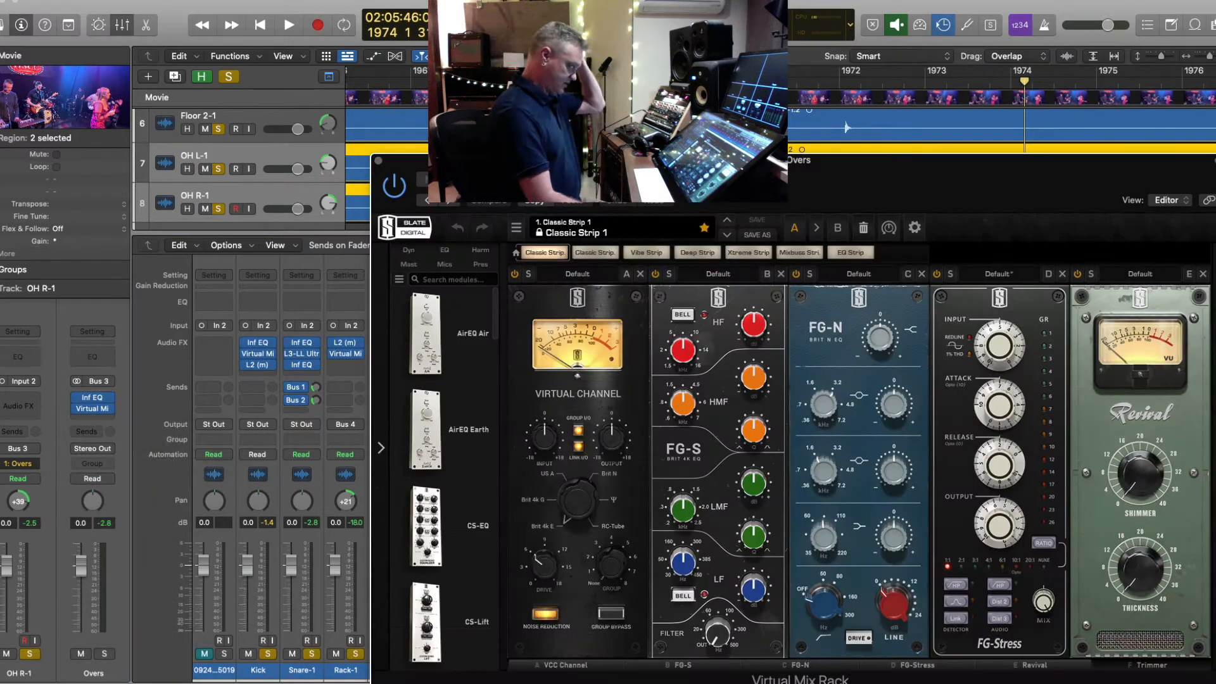
- Replace the Revival module in the Overs bus's Virtual Mix Rack with The Monster from the module library
drag(625, 162, 331, 2)
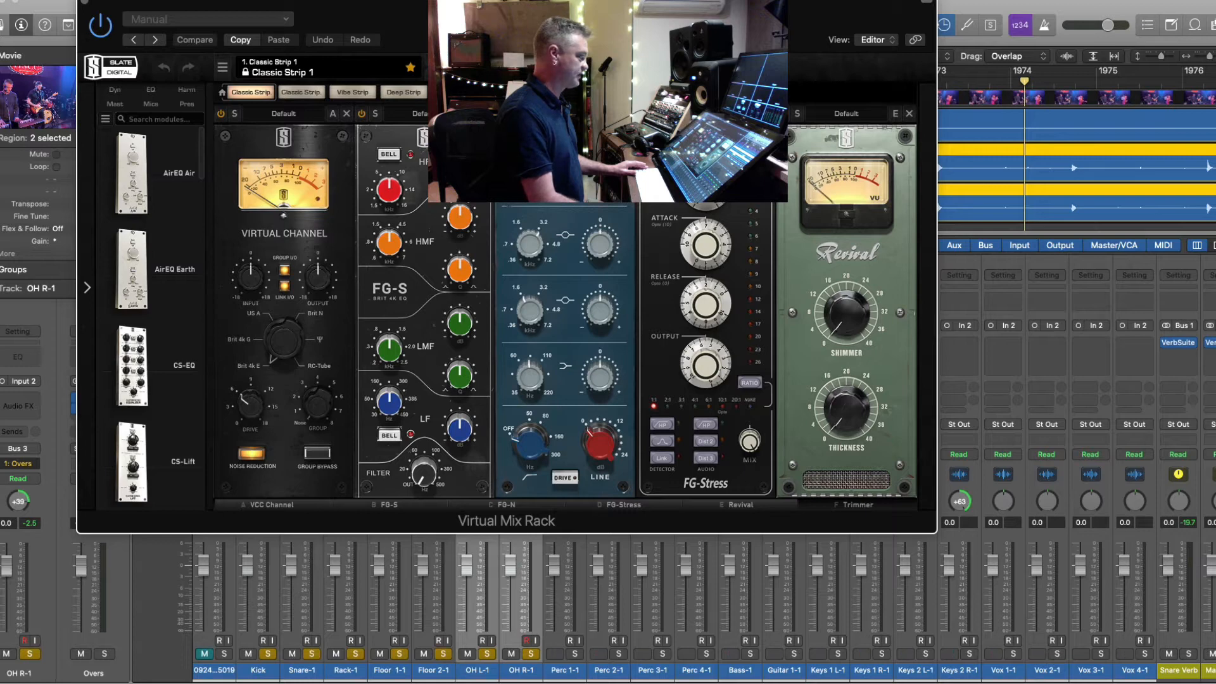
click(909, 113)
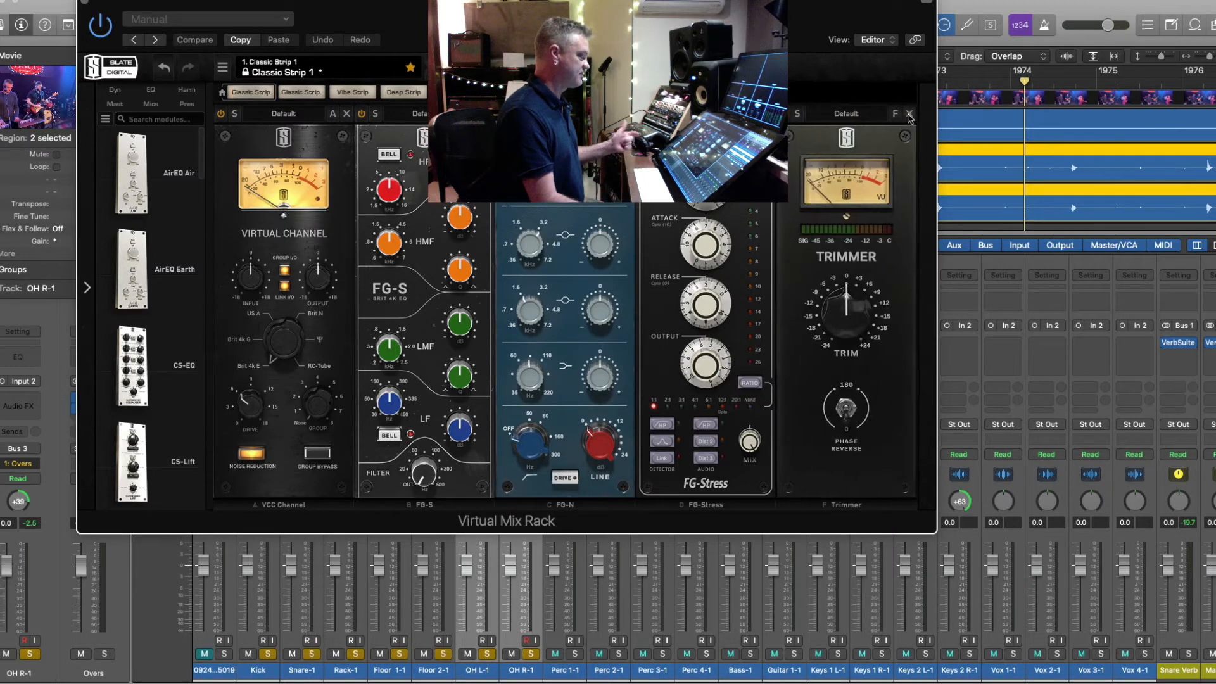
scroll(105, 405, down, 10)
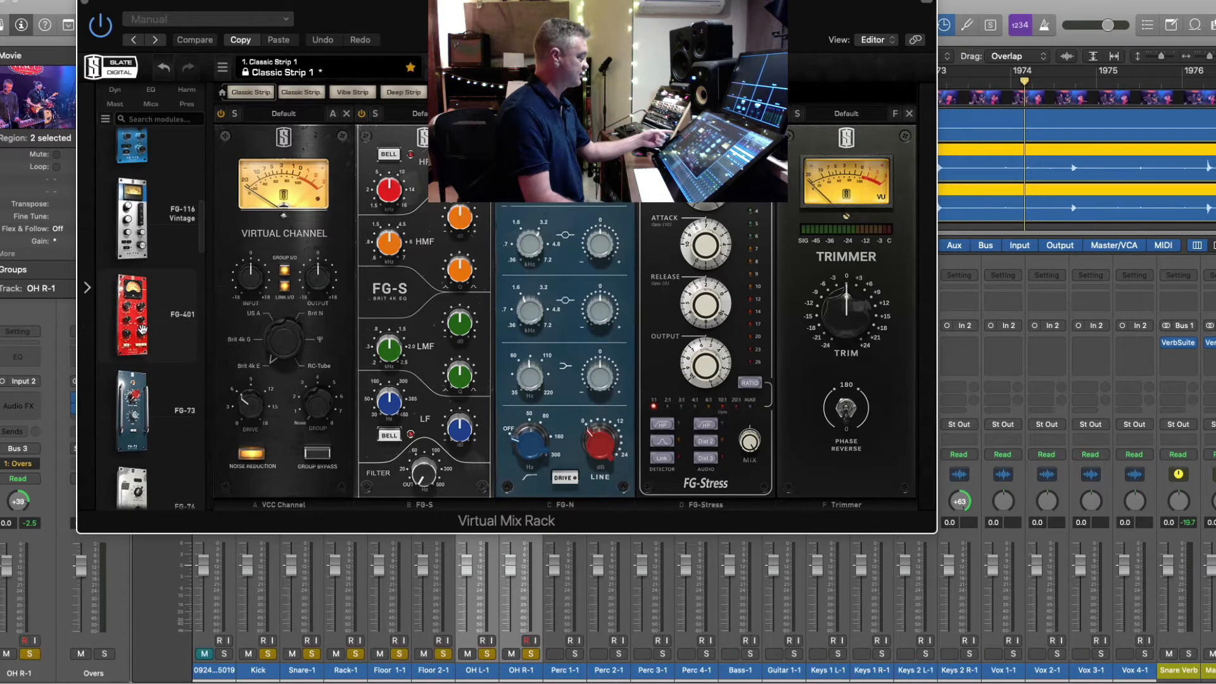
mouse_move(146, 329)
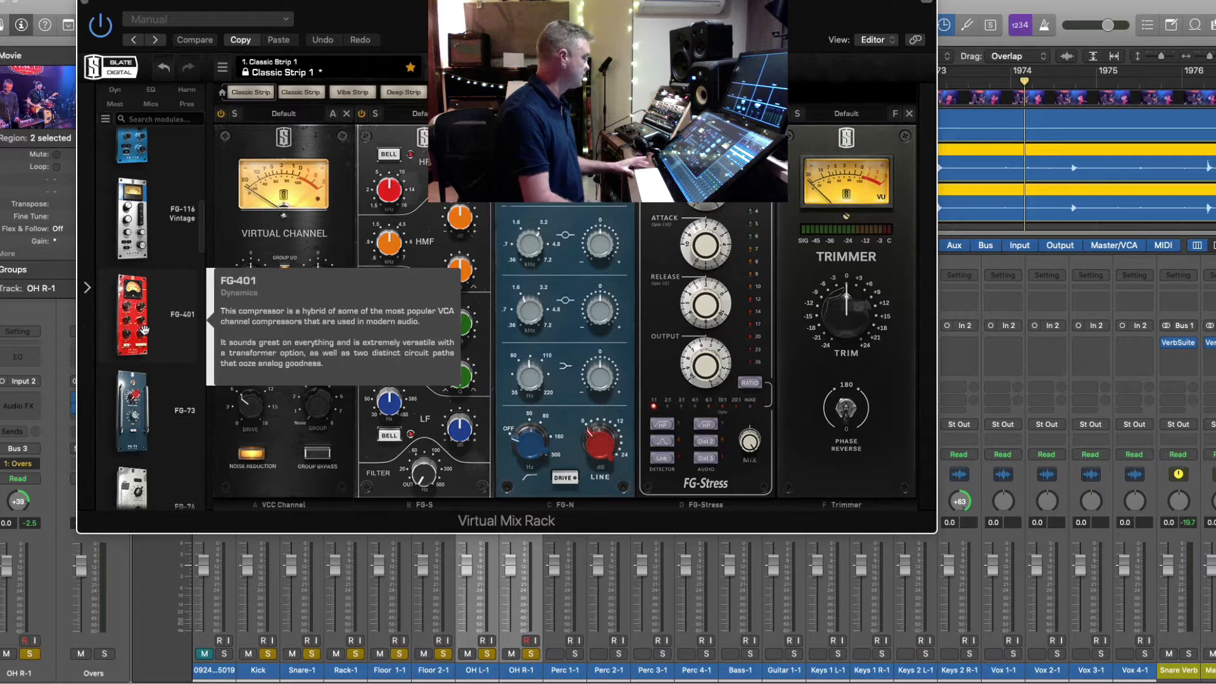
scroll(144, 329, up, 3)
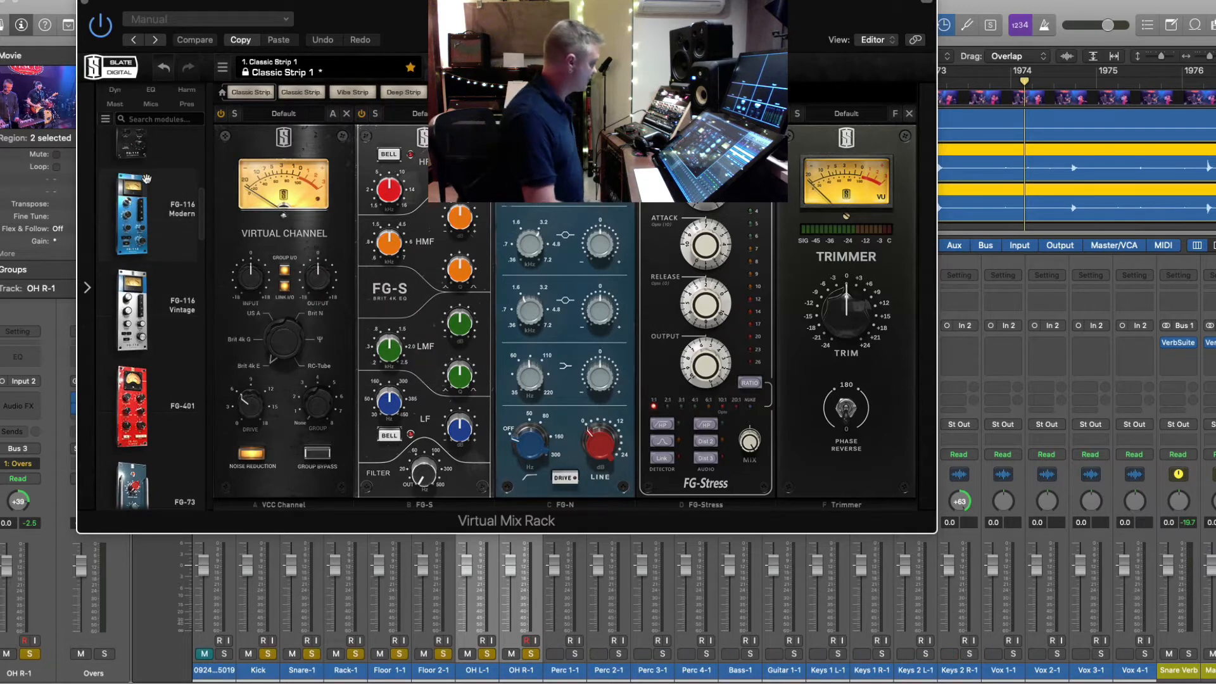
mouse_move(139, 310)
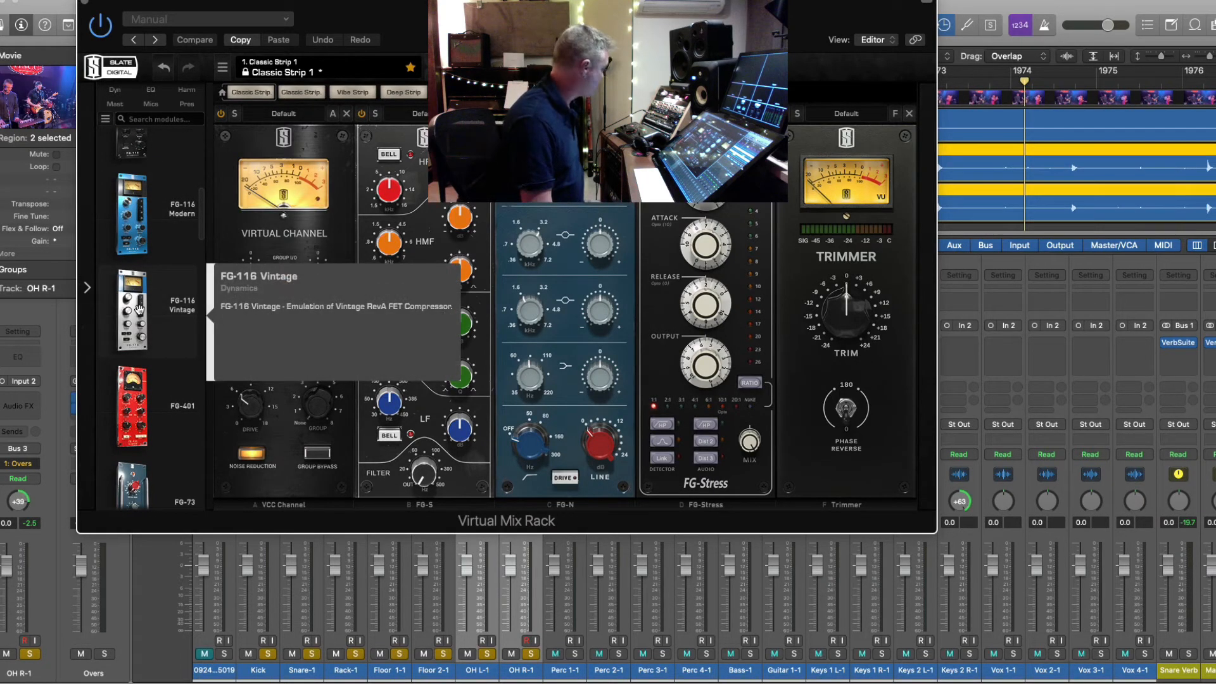
scroll(138, 309, down, 6)
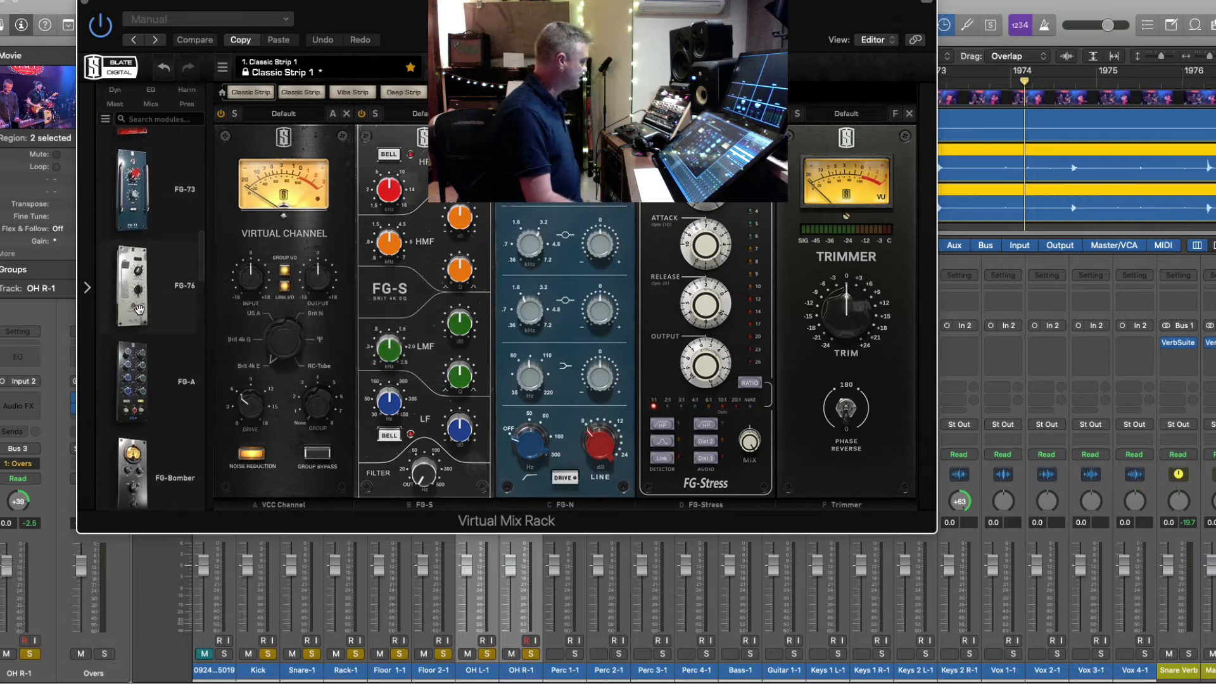
scroll(138, 310, down, 8)
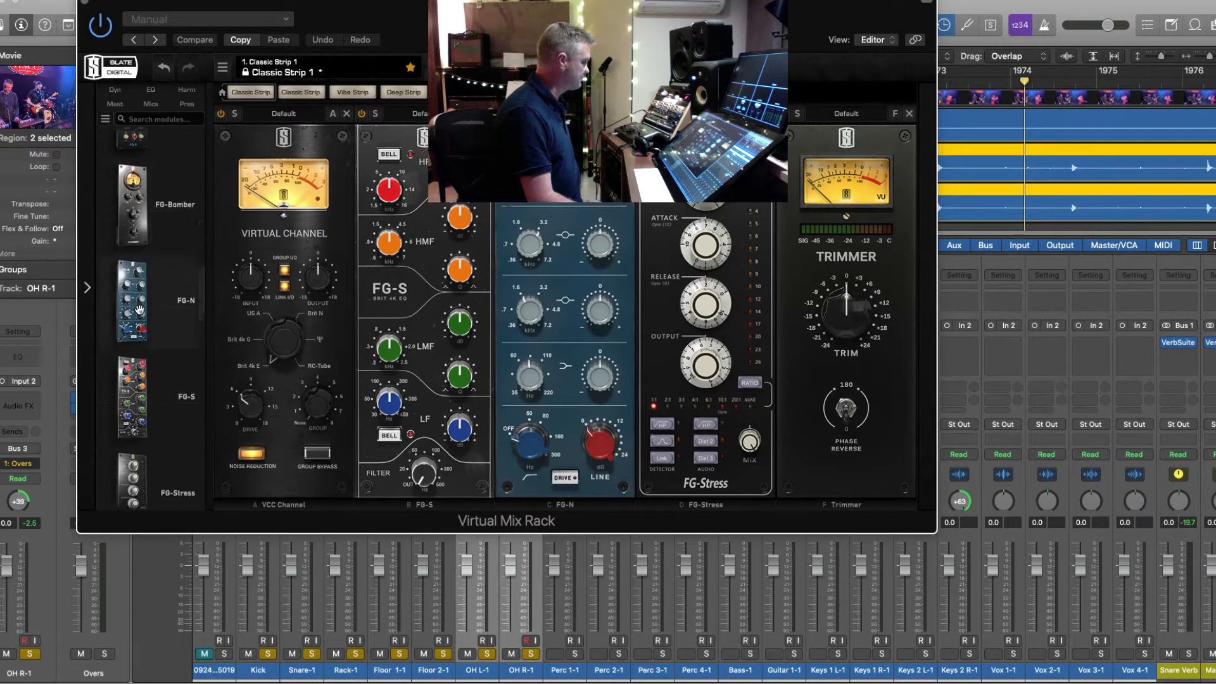
scroll(139, 310, down, 5)
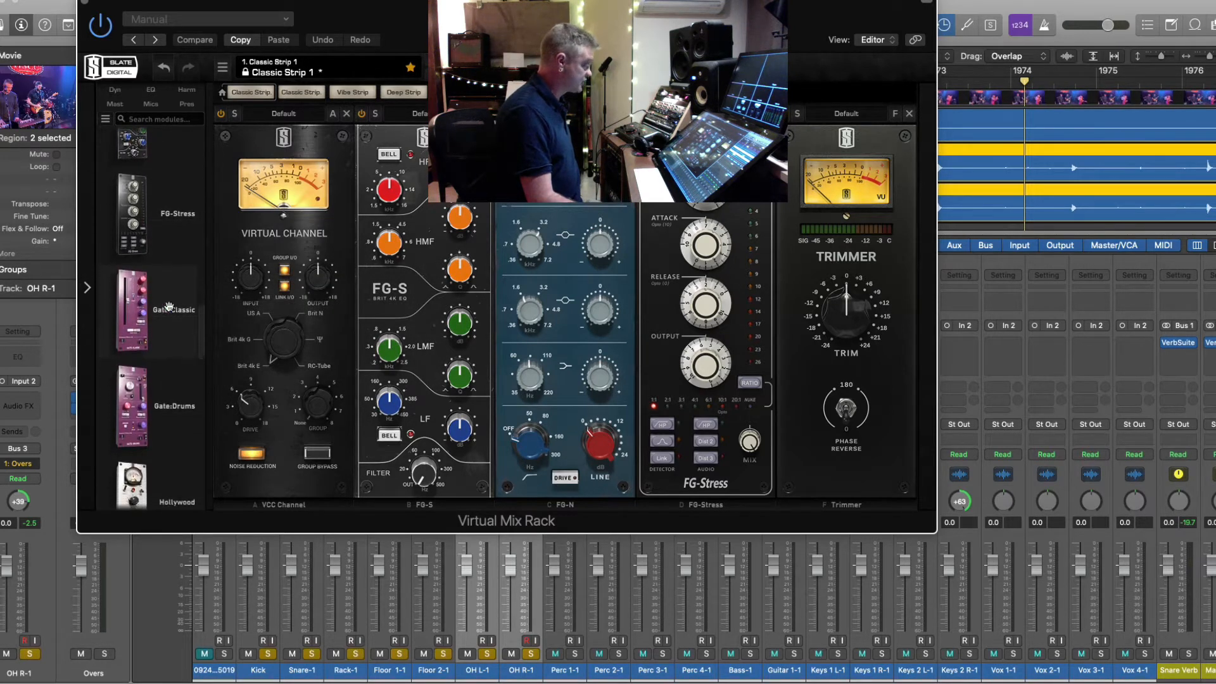
scroll(119, 317, down, 6)
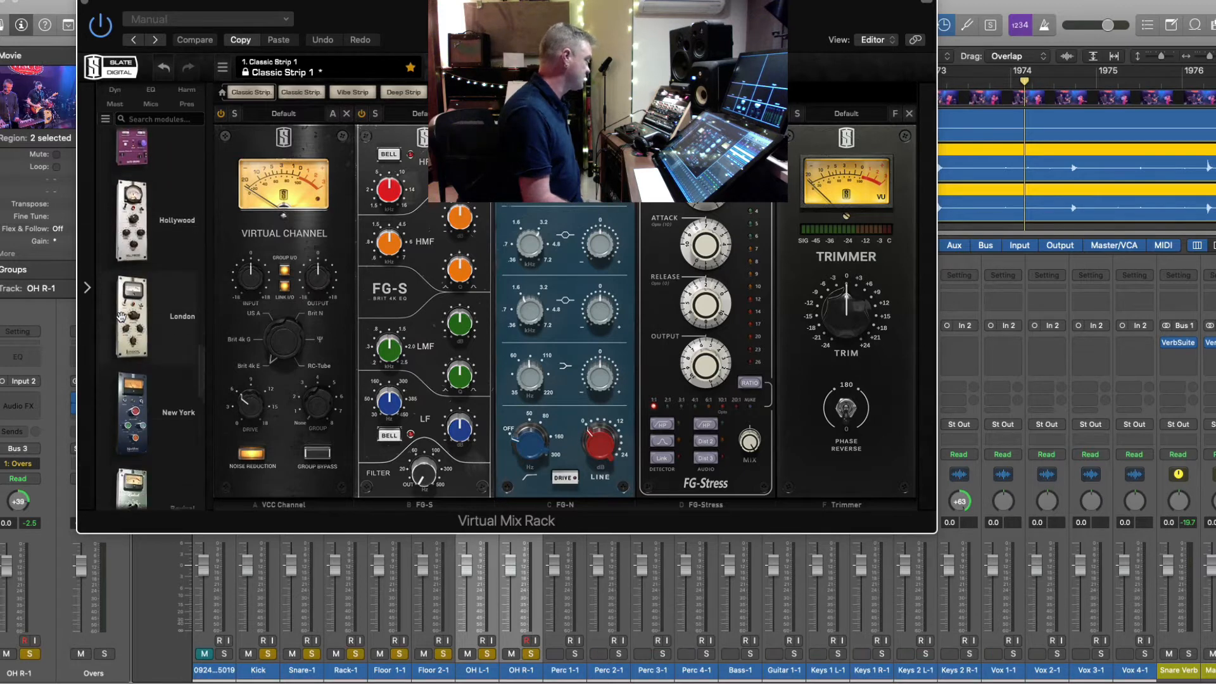
drag(133, 321, 840, 309)
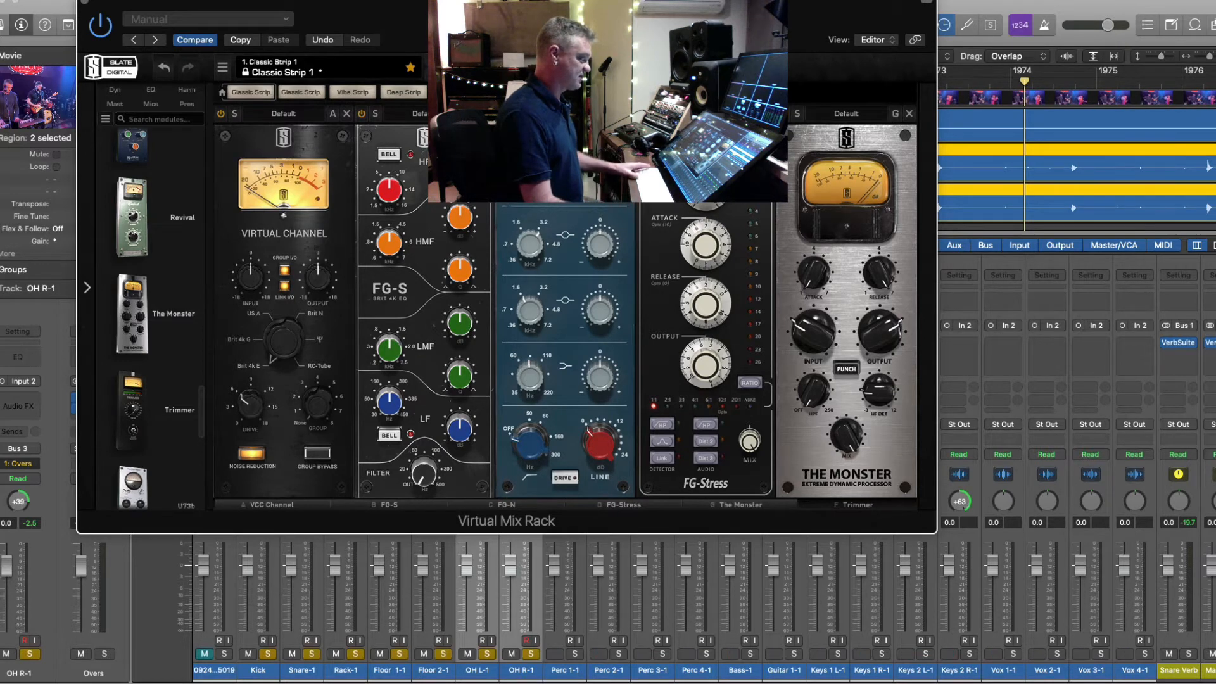
- Play the drums and compare The Monster's effect by lowering its mix to about 0.17% and turning it back up
key(space)
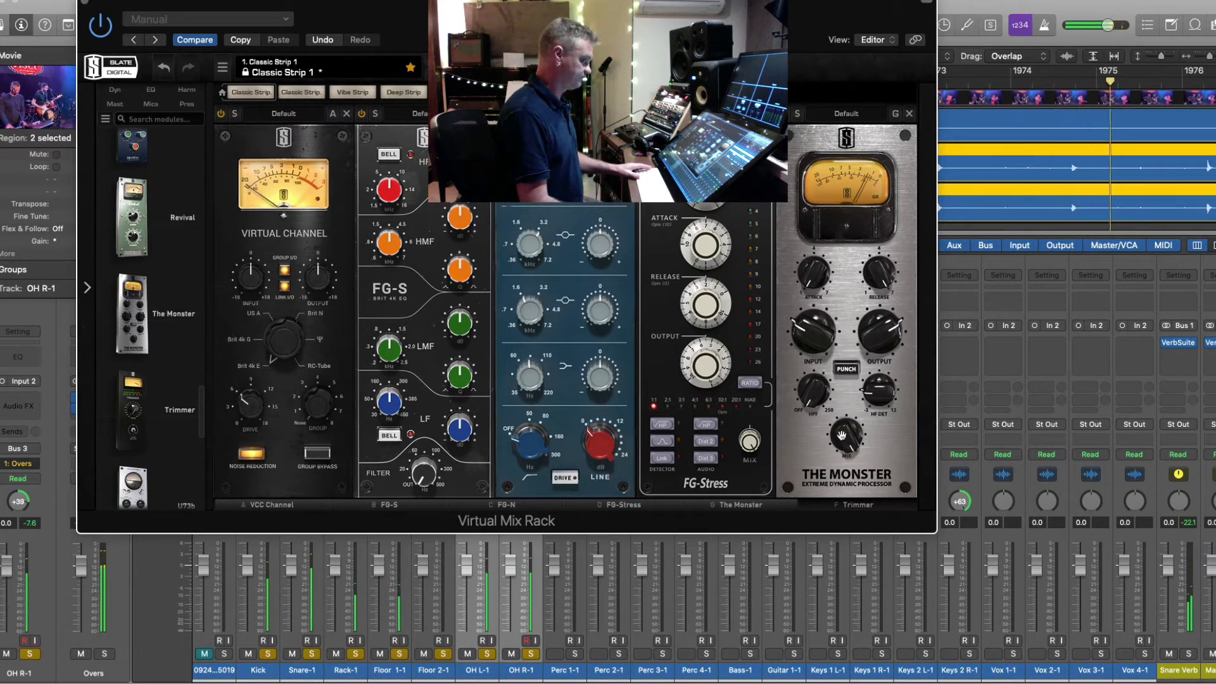
drag(842, 435, 844, 511)
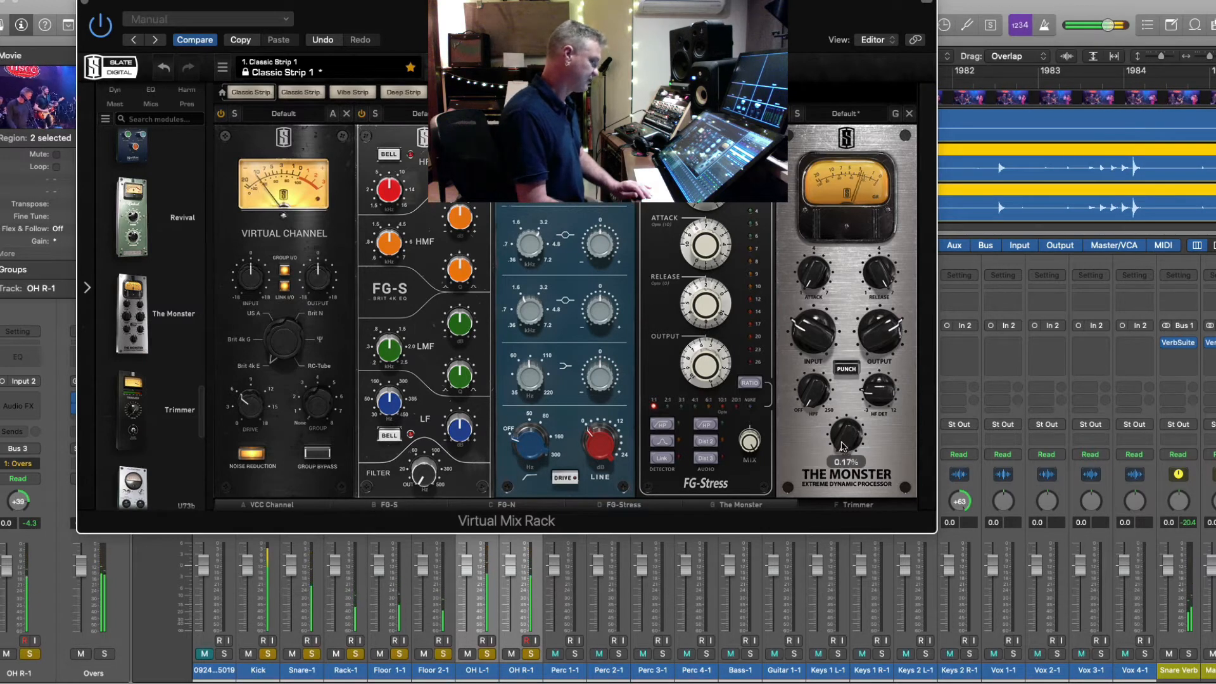
drag(842, 447, 842, 199)
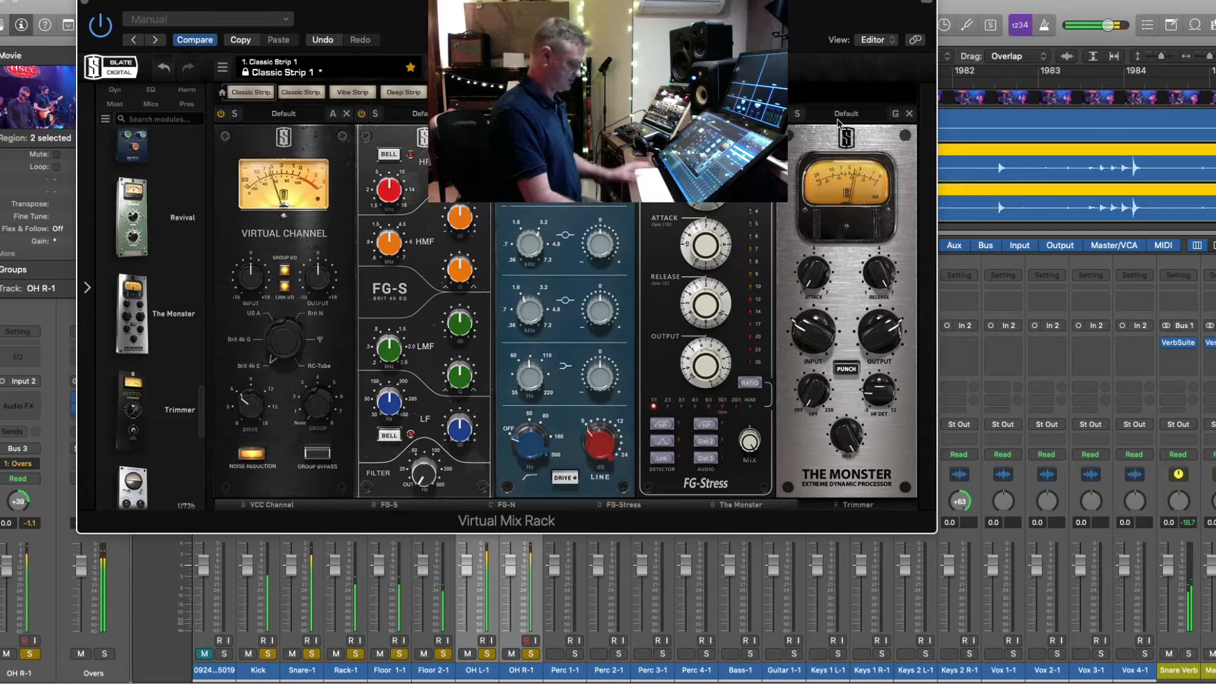
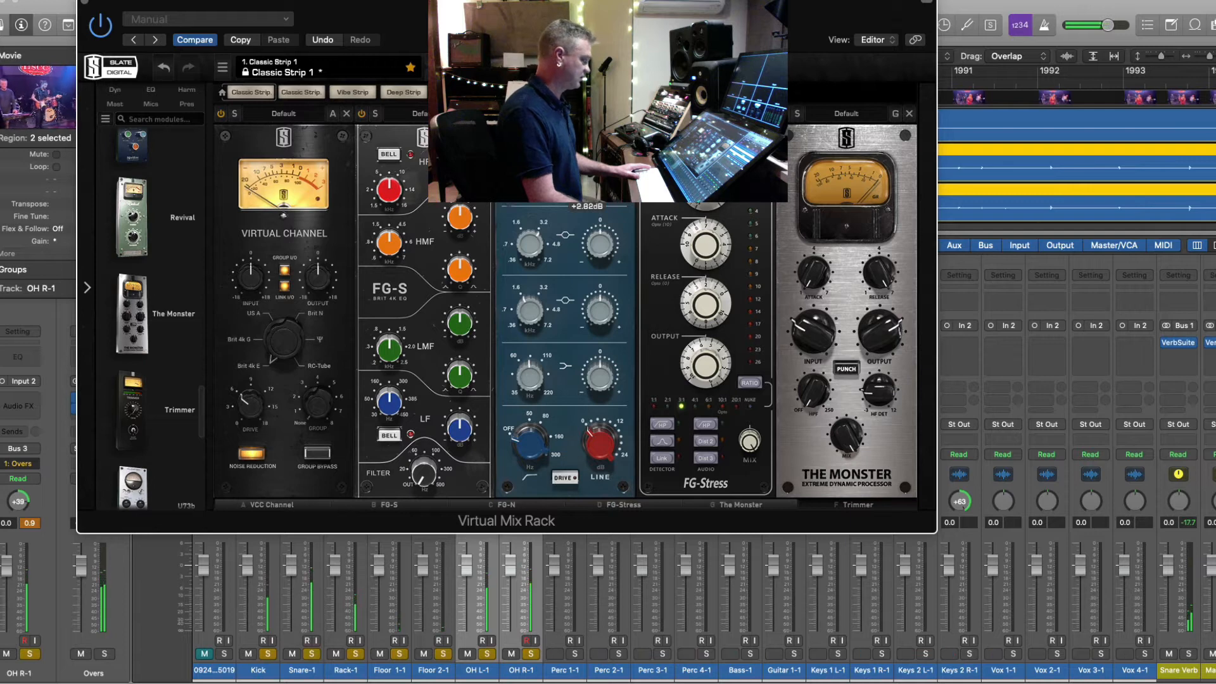
- Remove the FG-S equalizer module from the Overs bus's Virtual Mix Rack and close the plug-in window
click(869, 508)
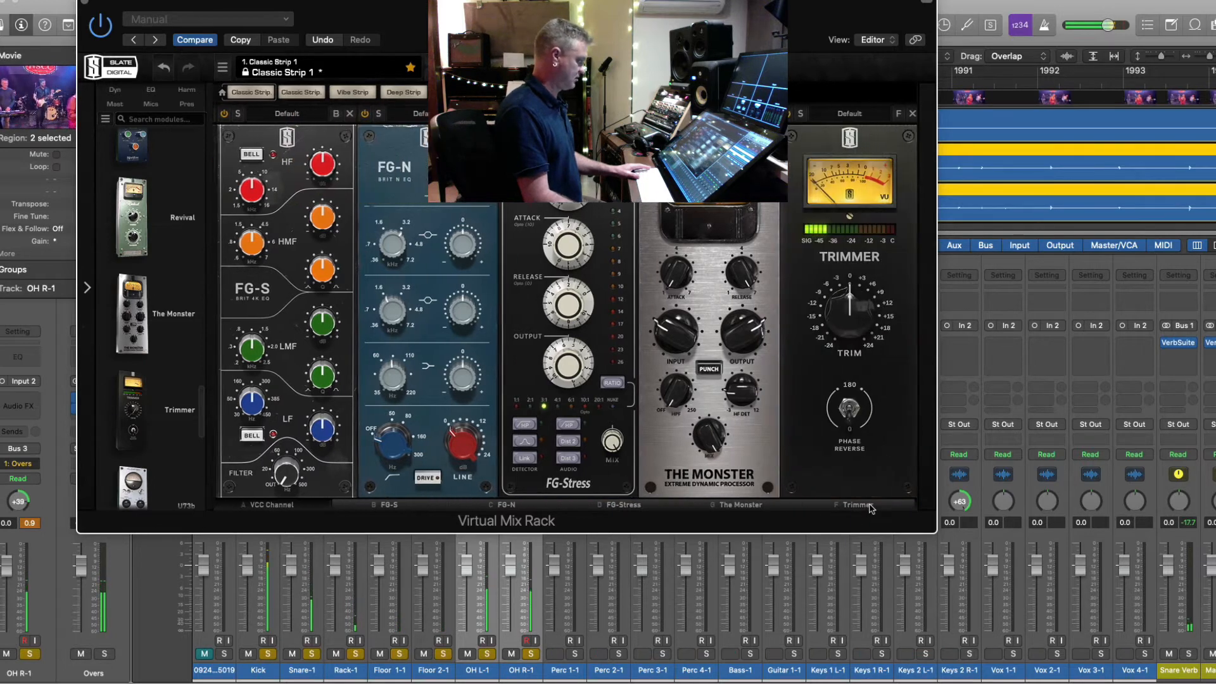
click(347, 114)
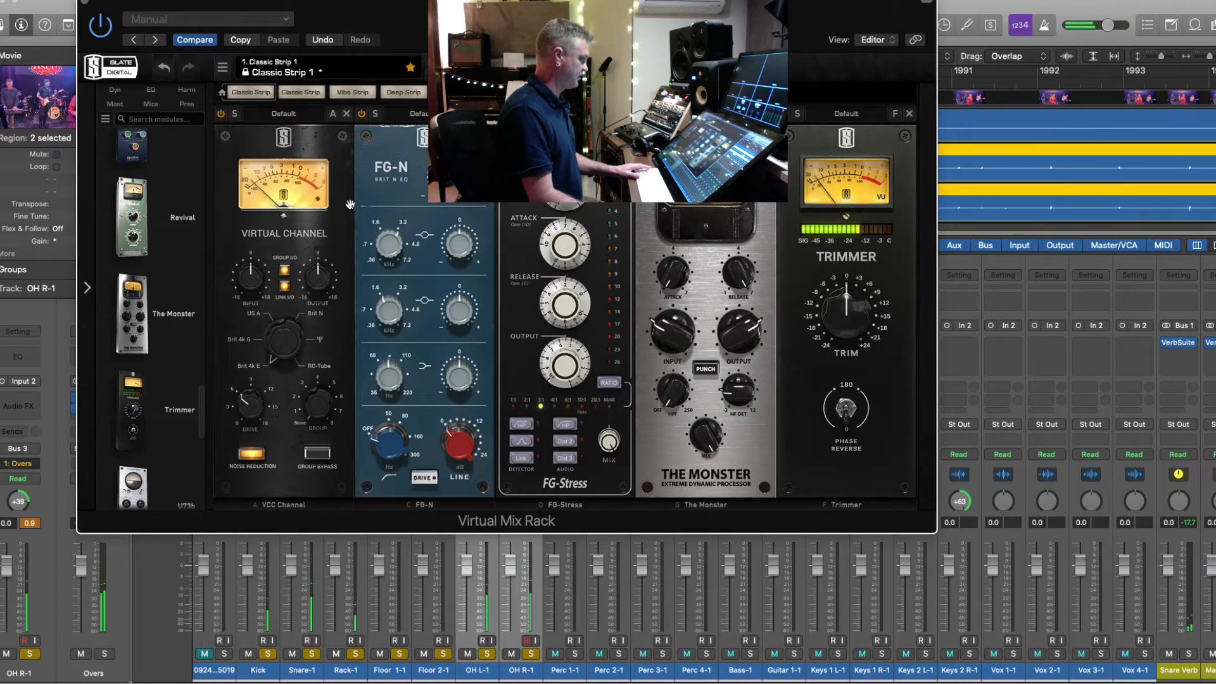
click(86, 4)
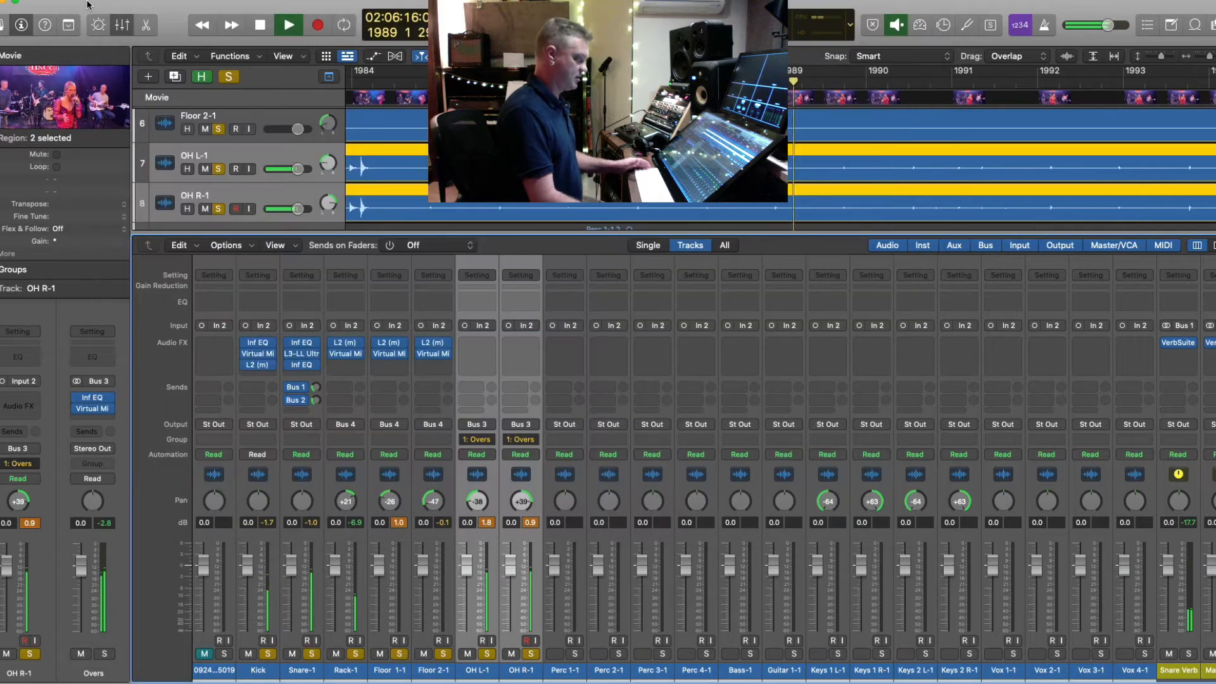
- Add a Bus 2 (Main Verb) send at about -13.6 dB to the Overs bus and play the drums through it
click(99, 433)
mouse_move(95, 447)
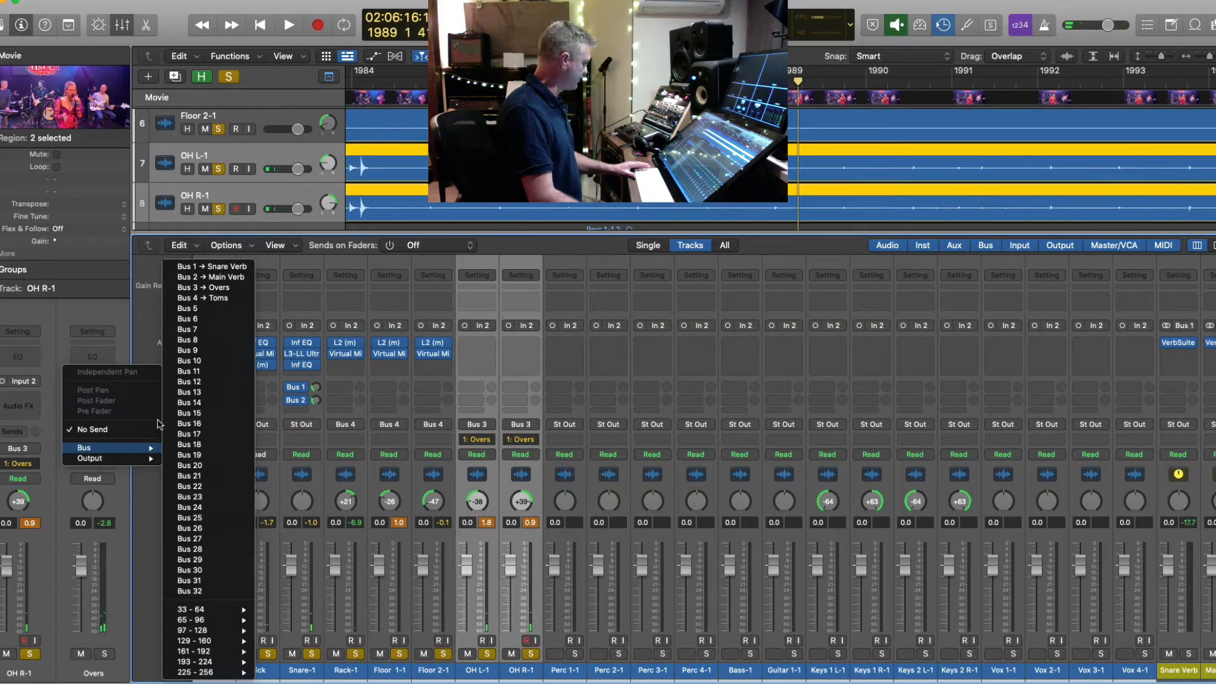
click(233, 278)
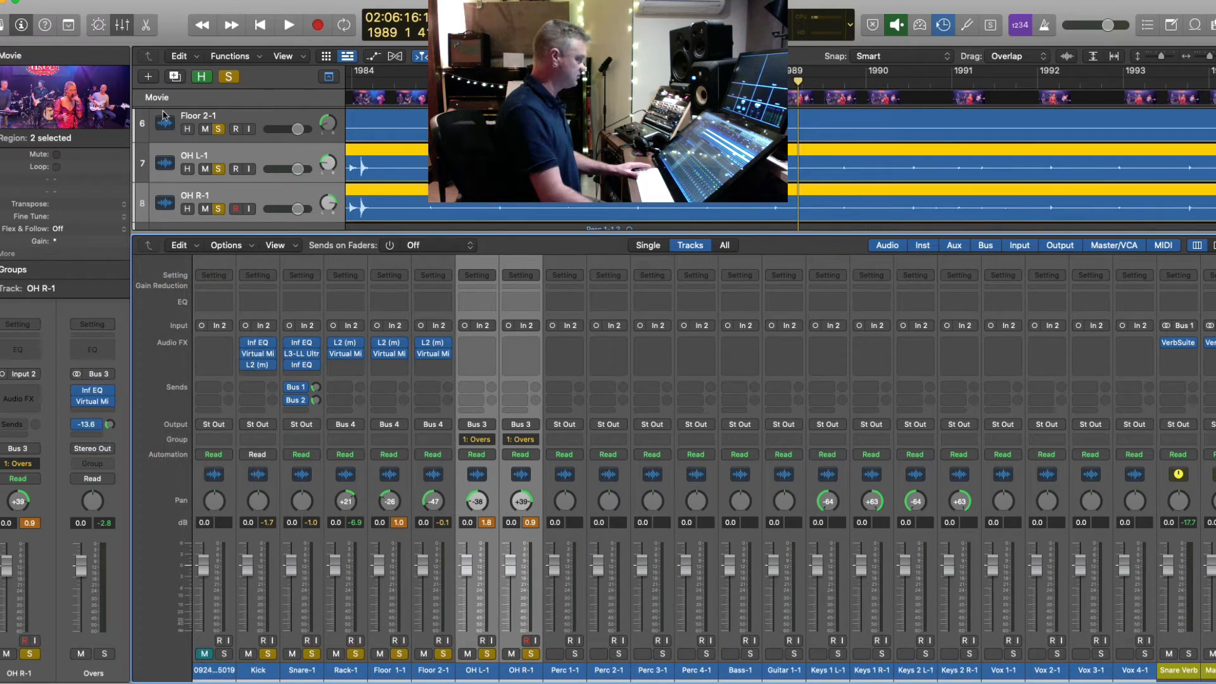
key(space)
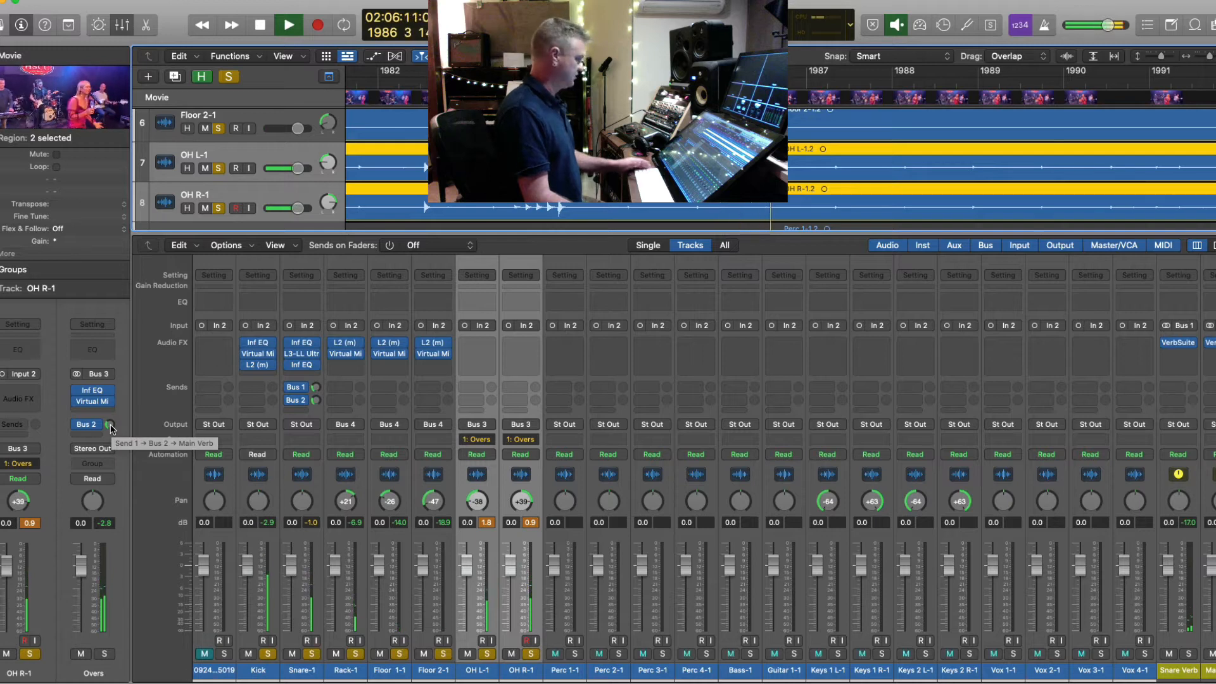
key(space)
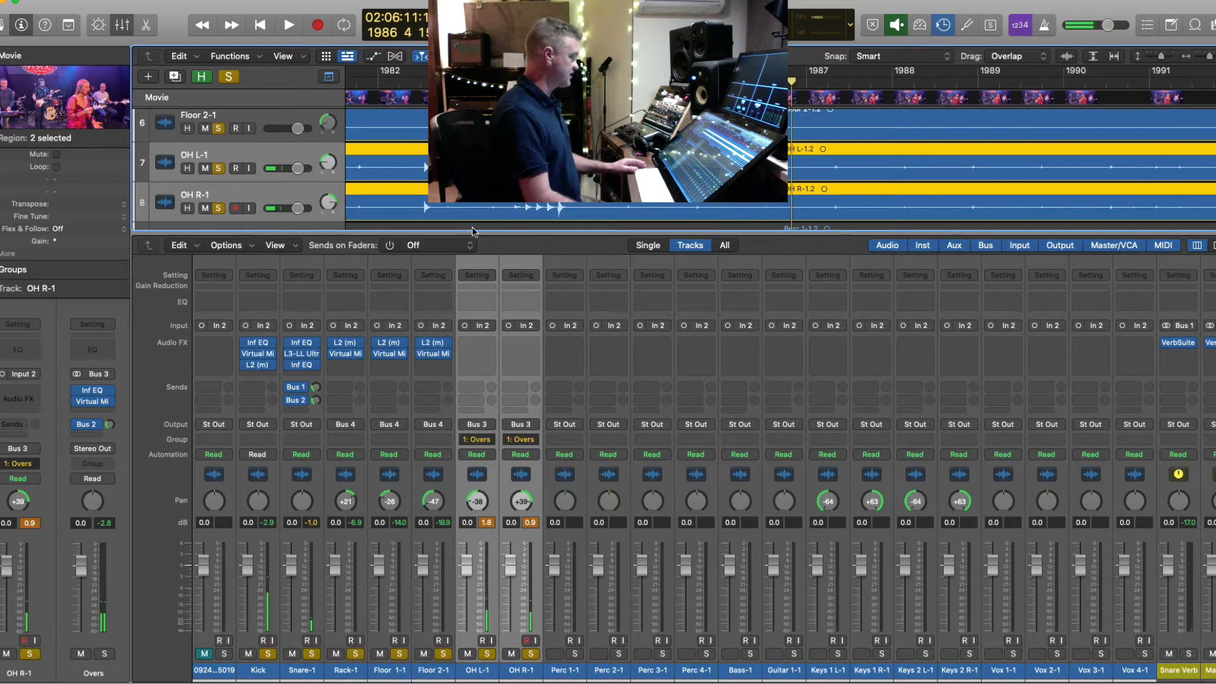
- Select the drum tracks from Kick through OH R-1 and turn off their solo
click(258, 670)
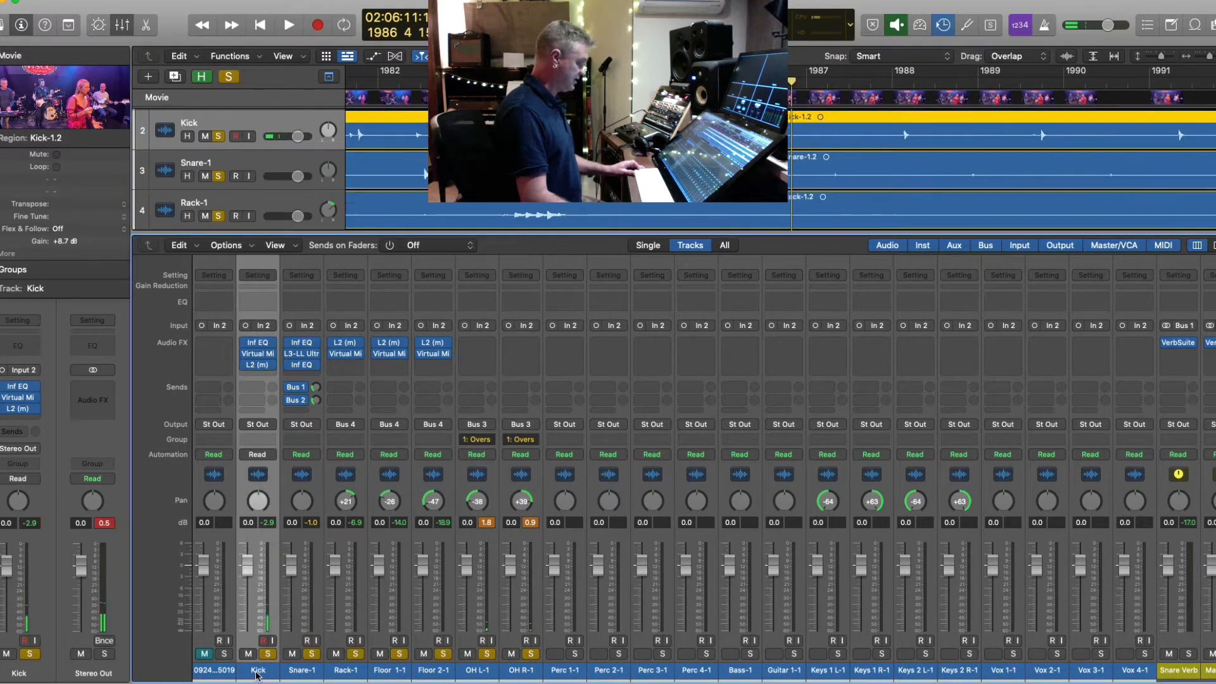
click(528, 672)
click(575, 673)
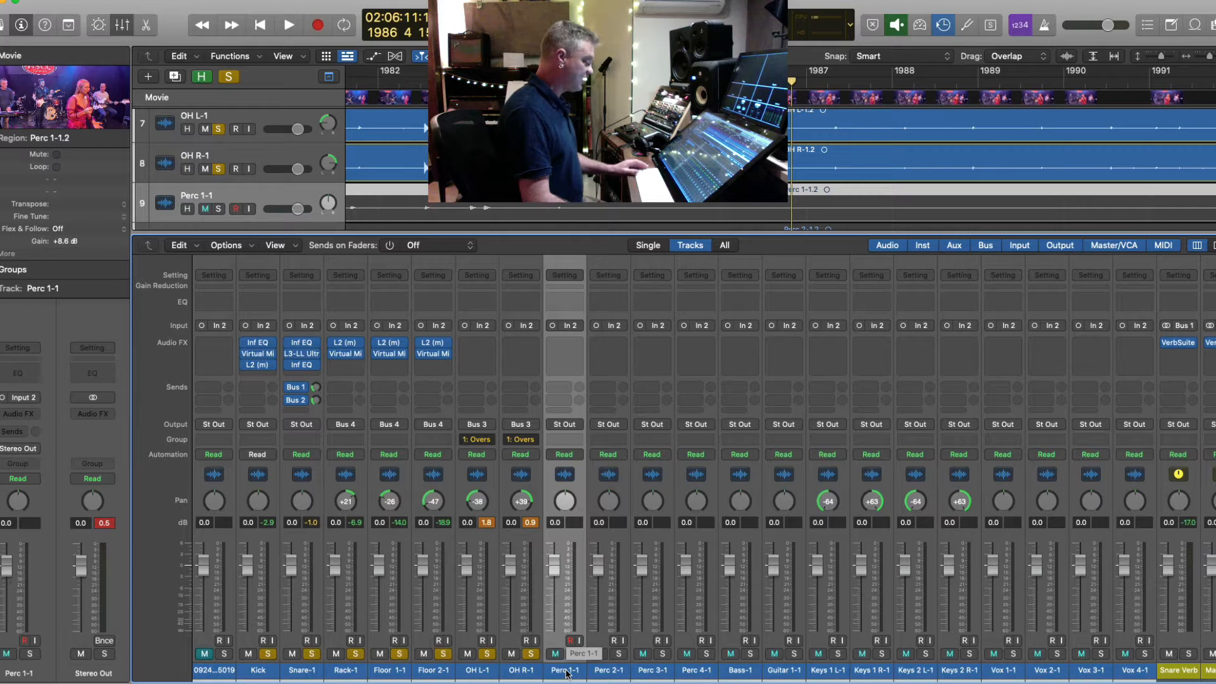
click(528, 670)
click(268, 654)
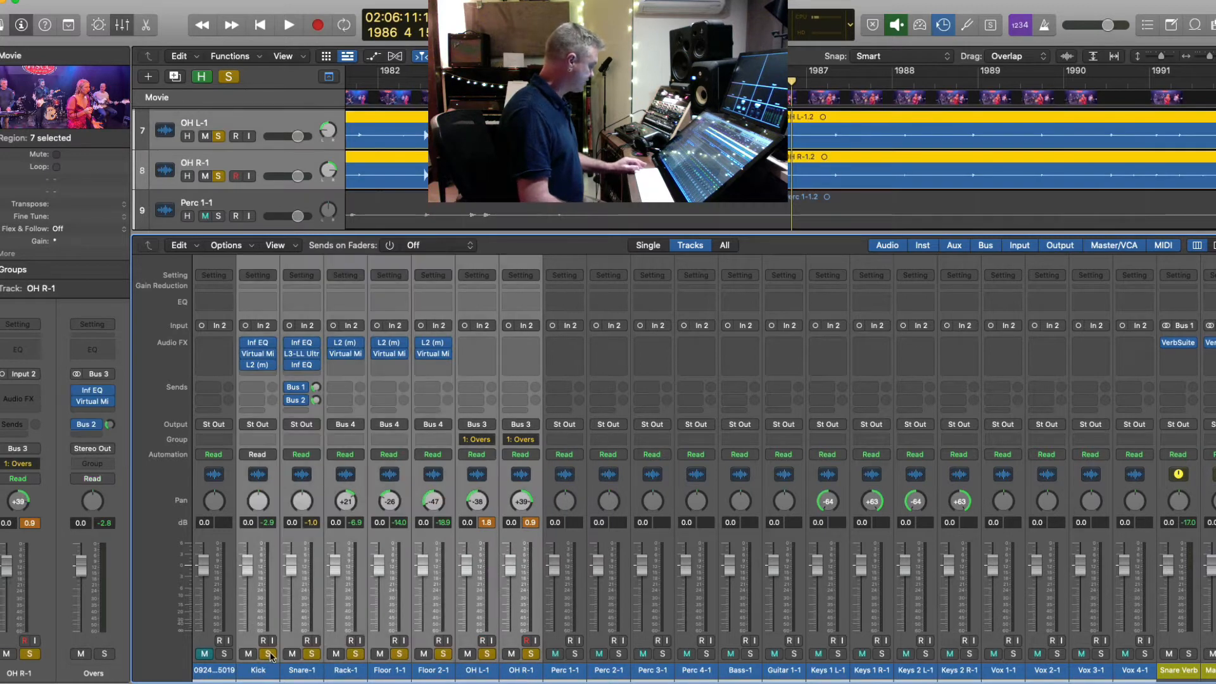
- Select the Perc 1-1 track, play its region in solo and hide the mixer to enlarge the arrangement
click(563, 672)
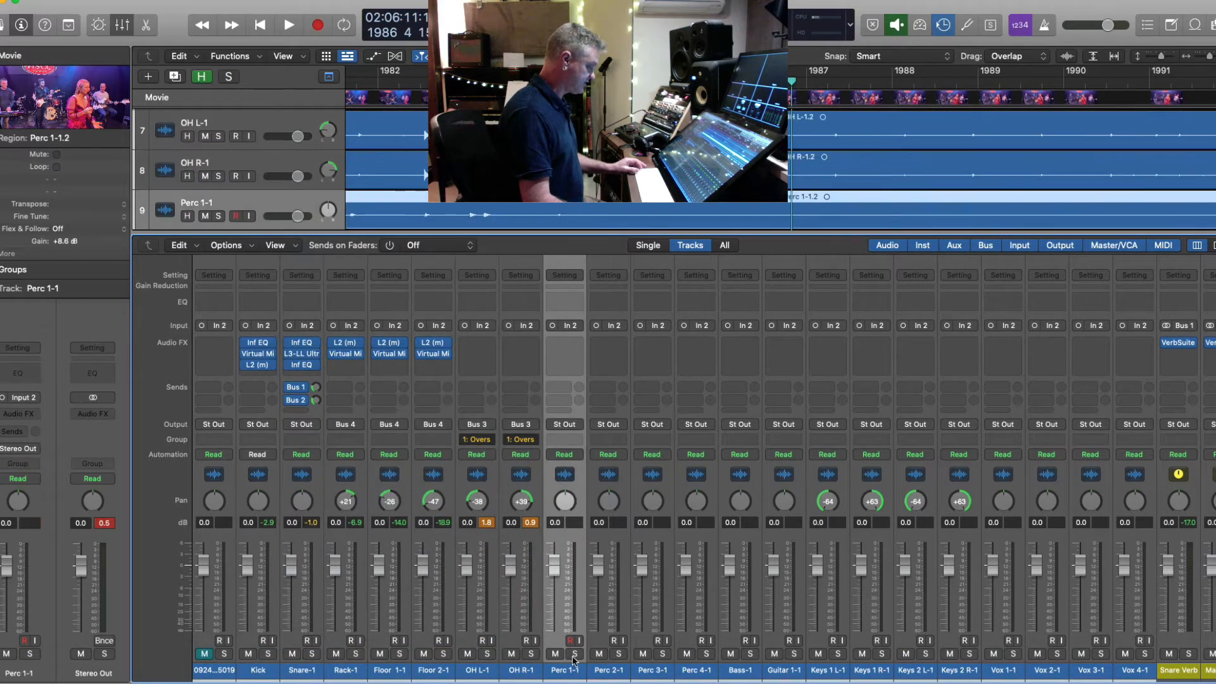
click(575, 654)
key(space)
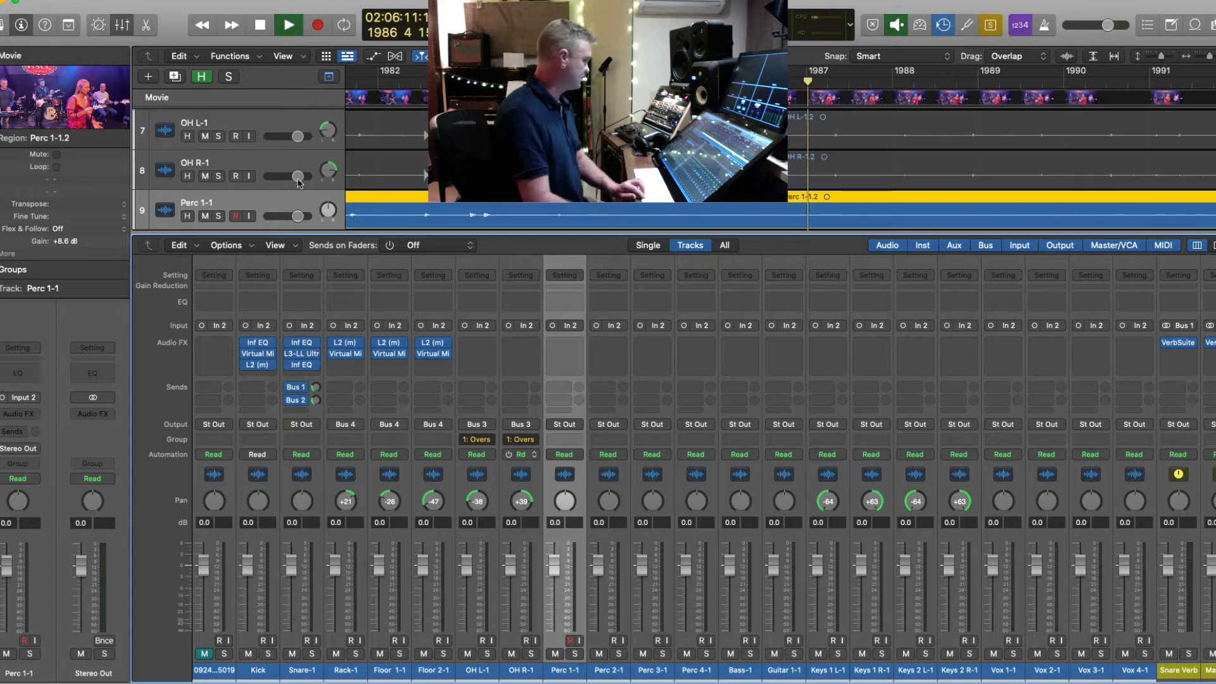
click(123, 25)
- Move playback to about bar 1960, where the percussion hits are, and examine the enlarged Perc 1-1 waveform while listening
key(super+Down)
key(super+Down)
key(super+Down)
key(super+Down)
key(super+Down)
key(super+Down)
key(super+Down)
key(super+Down)
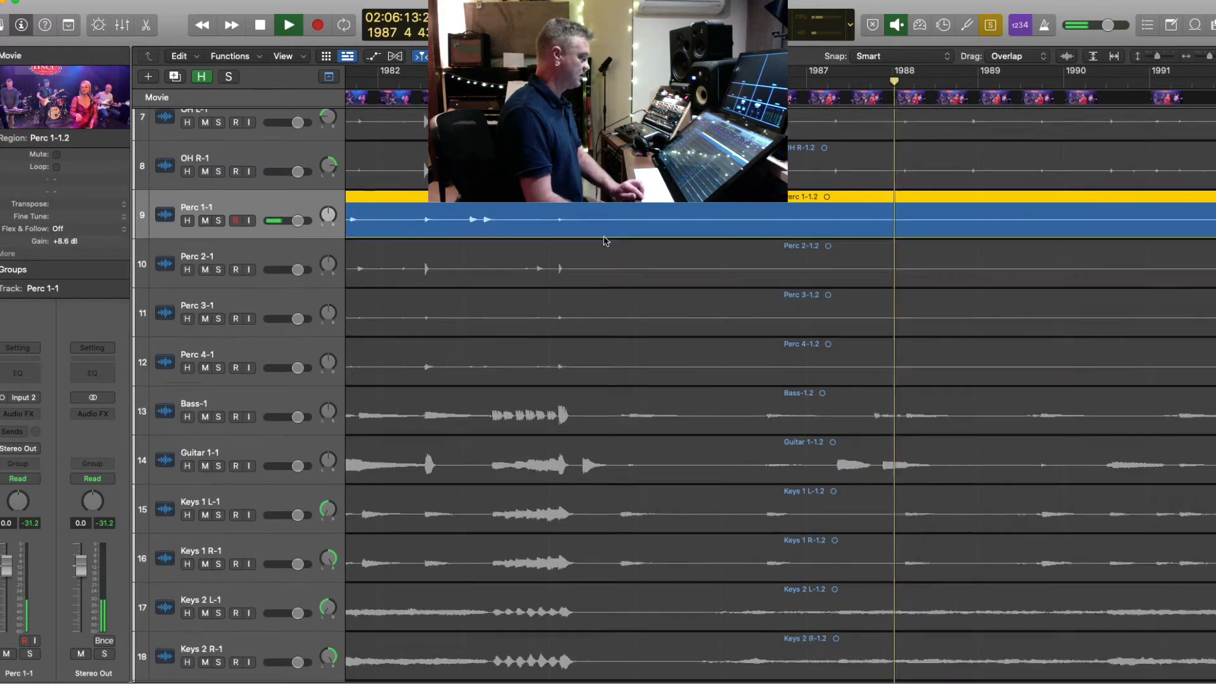
key(super+Left)
key(super+Left)
key(super+Left)
key(super+Left)
key(super+Left)
key(super+Left)
key(super+Left)
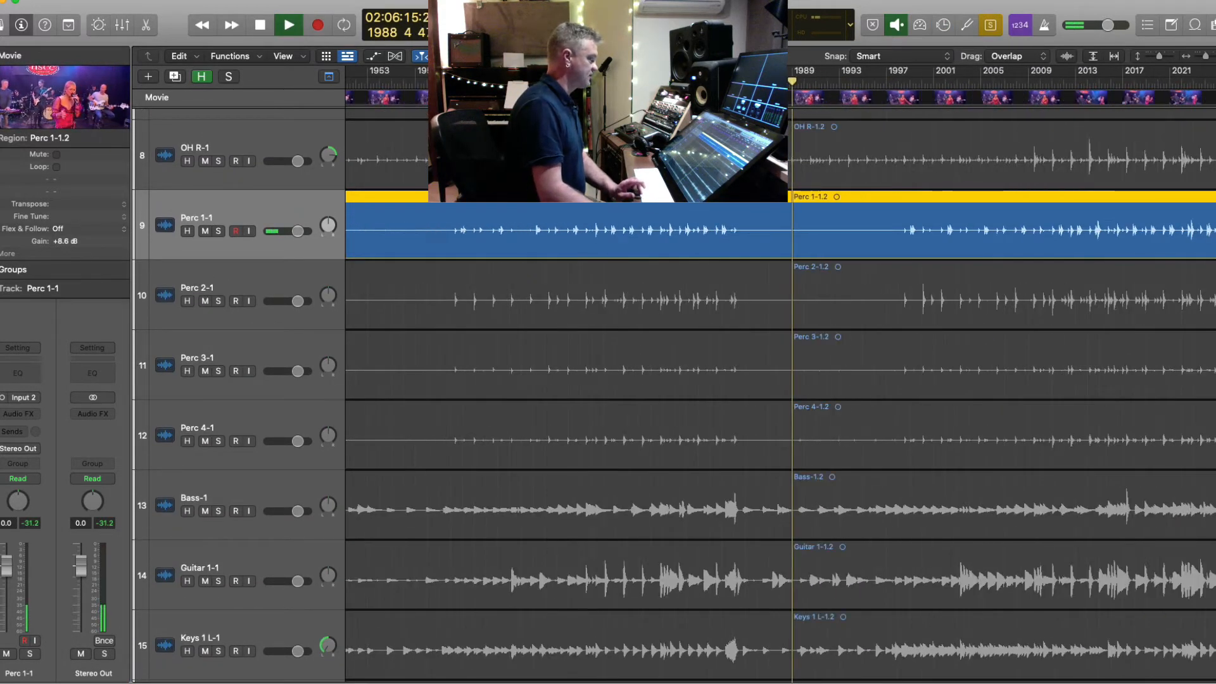
click(451, 83)
key(super+Right)
key(super+Right)
key(super+Right)
key(super+Right)
key(super+Right)
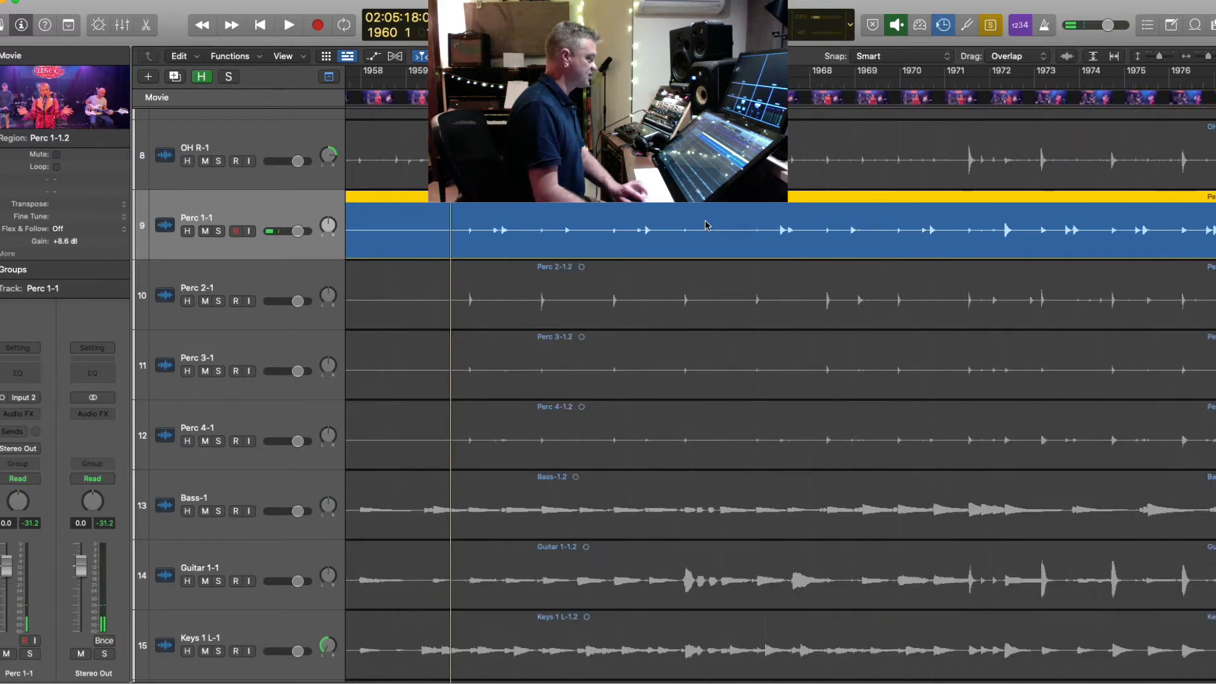
key(super+Down)
key(super+Down)
key(super+Down)
key(super+Down)
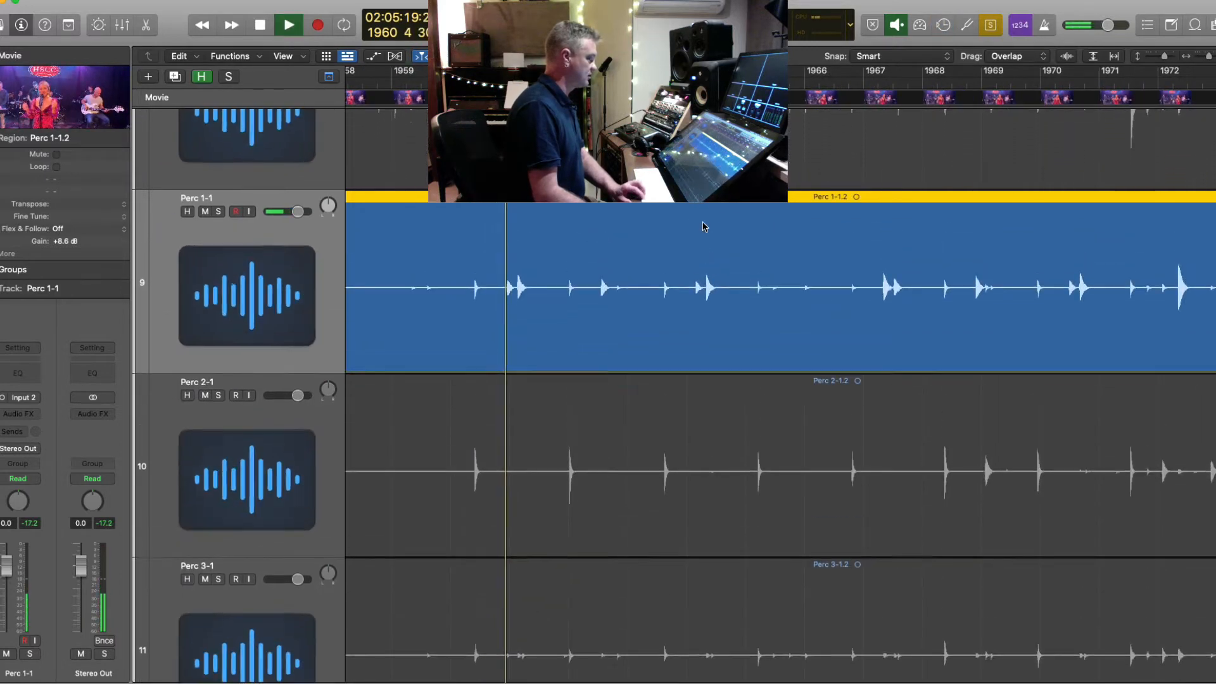
key(super+Right)
key(super+Right)
key(super+Up)
key(super+Up)
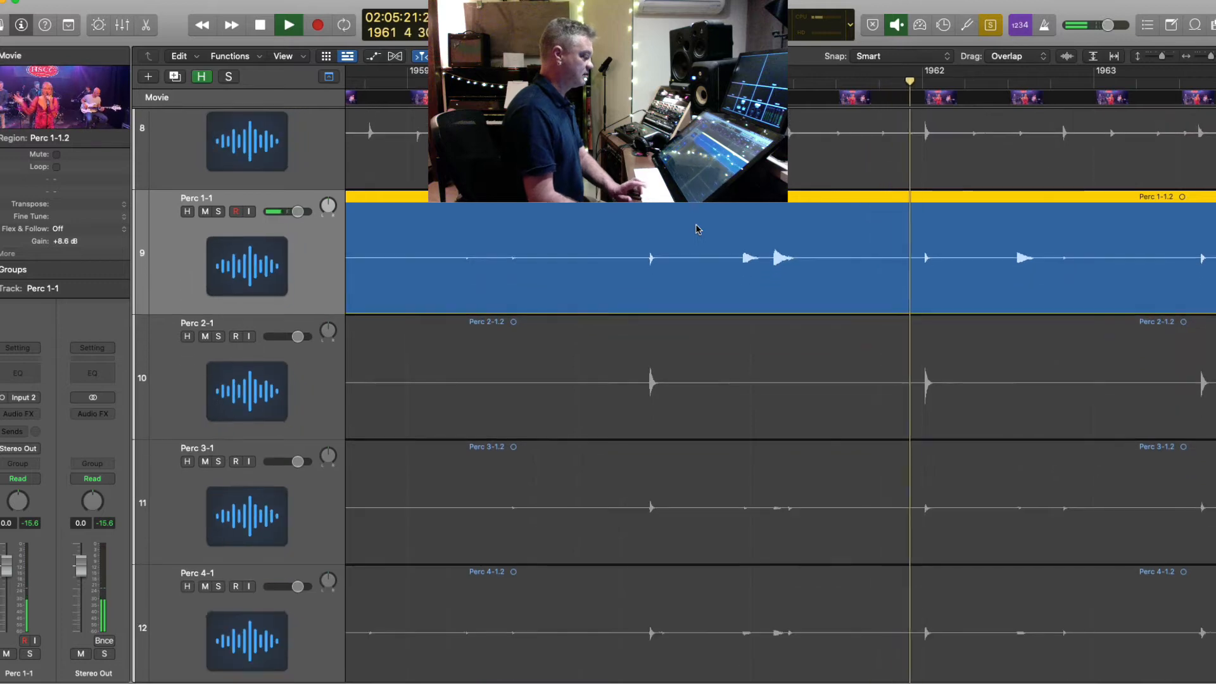
key(super+Left)
- Switch the solo to the Perc 2-1 region, play it and select the Perc 2-1 track
click(759, 379)
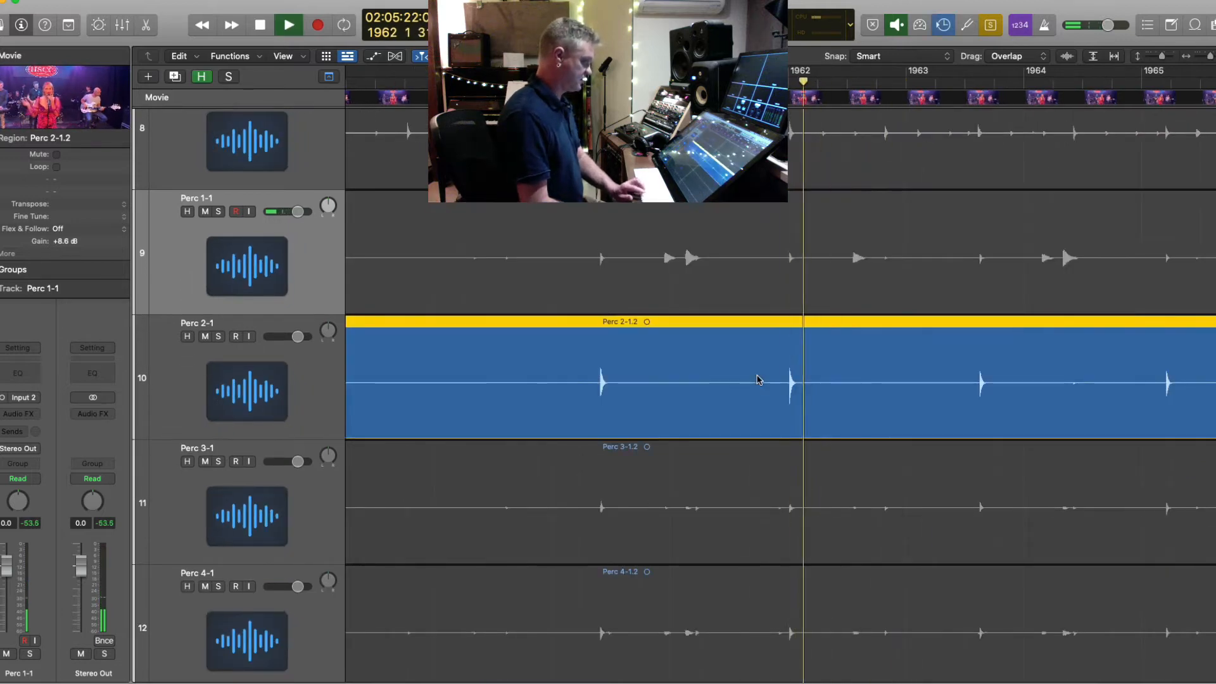
key(space)
key(space)
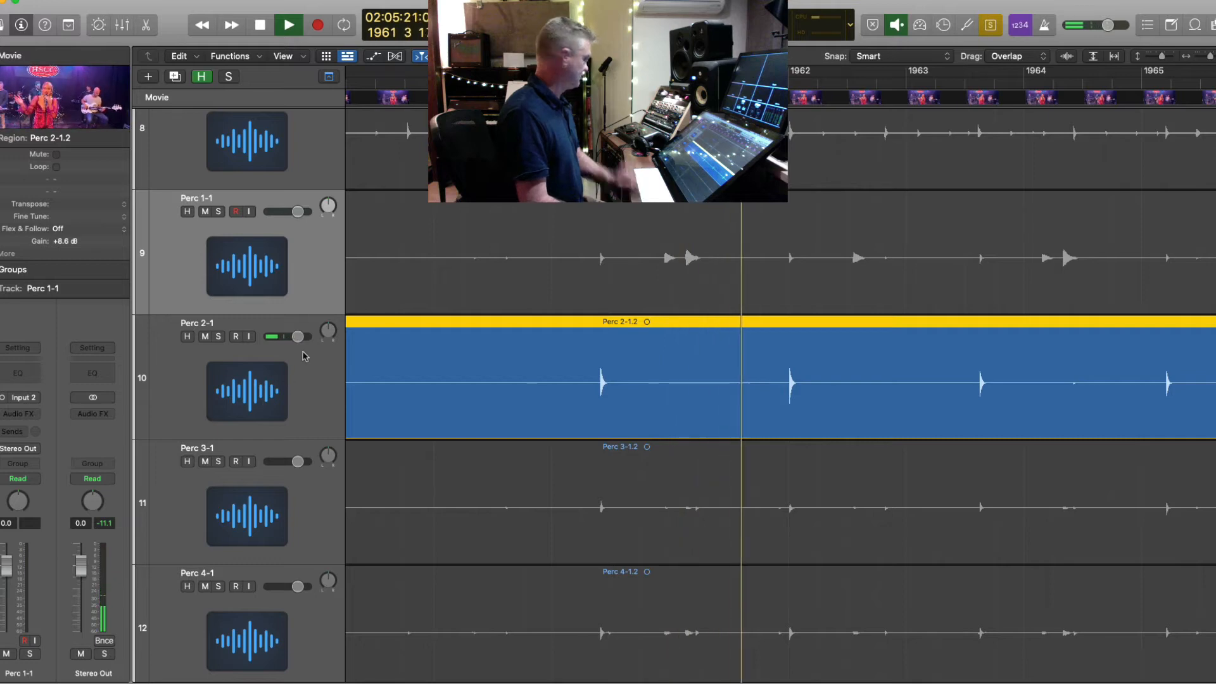
click(305, 356)
key(super+Left)
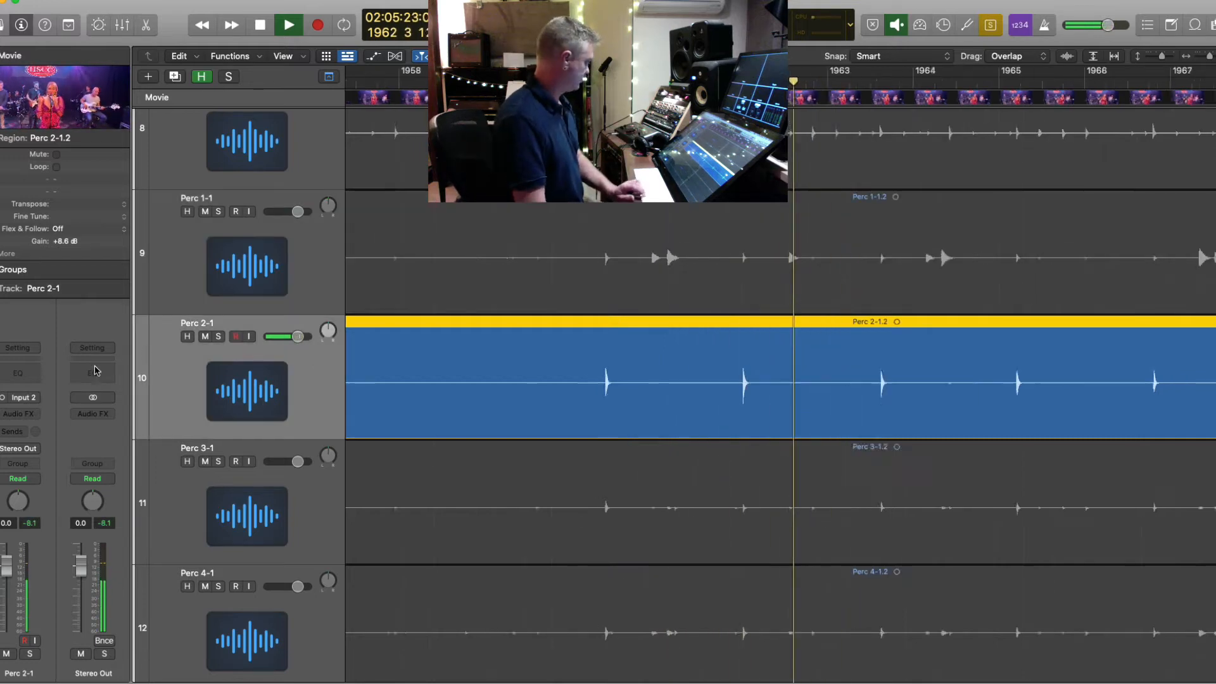
- Rewind to bar 1959, insert a mono Inf EQ on the Perc 2-1 track and play the percussion through it
key(space)
key(comma)
key(comma)
key(comma)
key(comma)
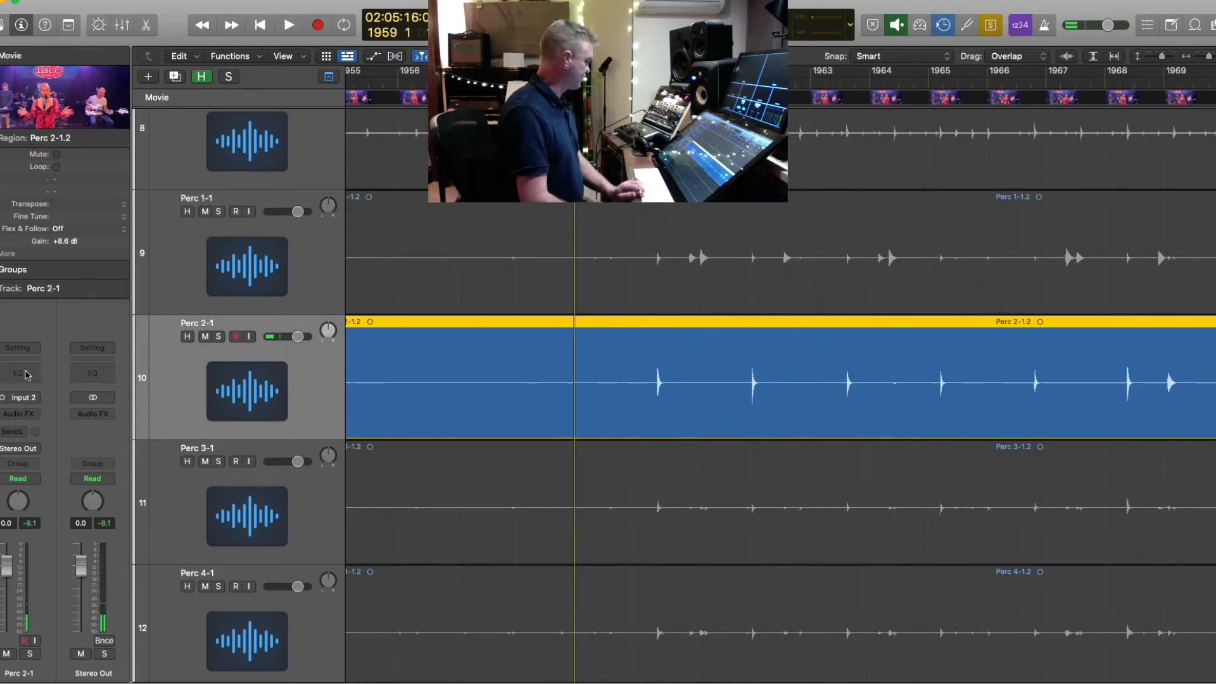
click(33, 419)
mouse_move(76, 451)
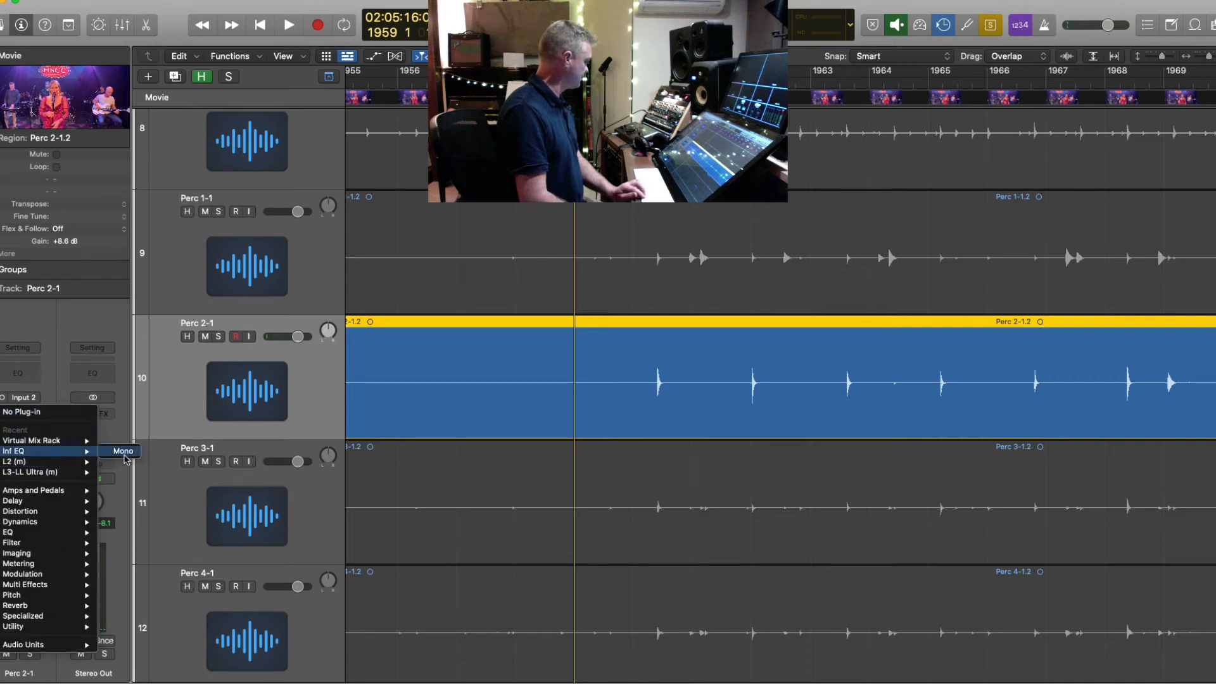
key(Return)
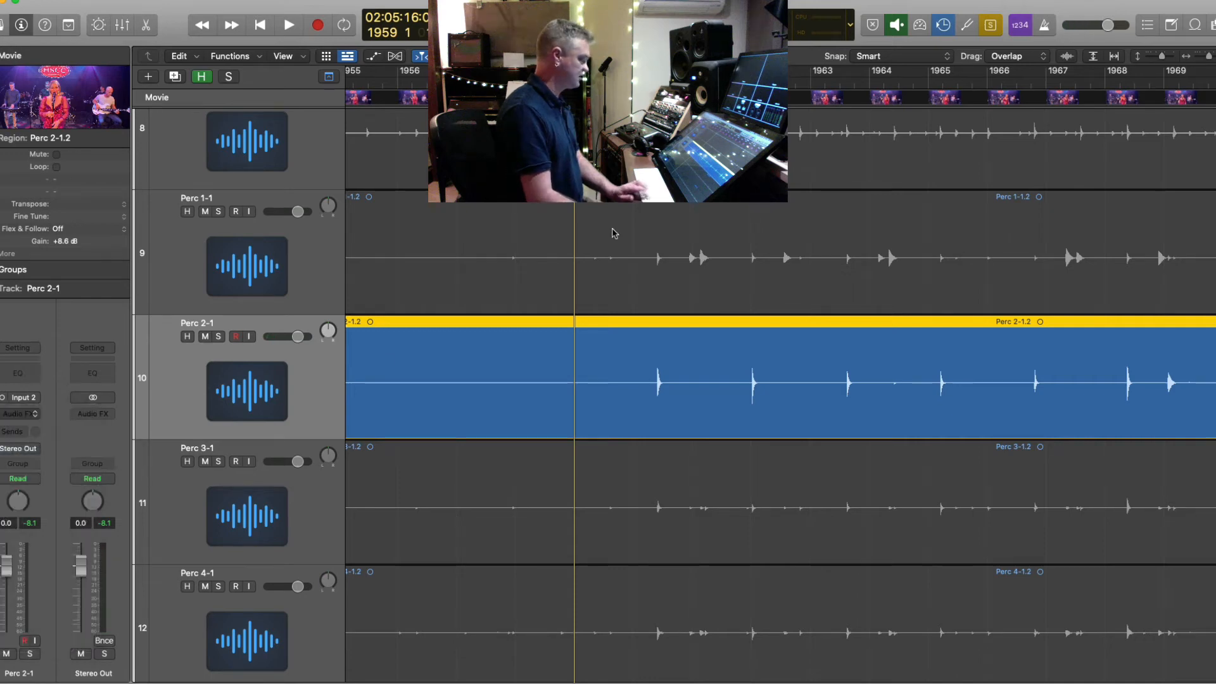
key(space)
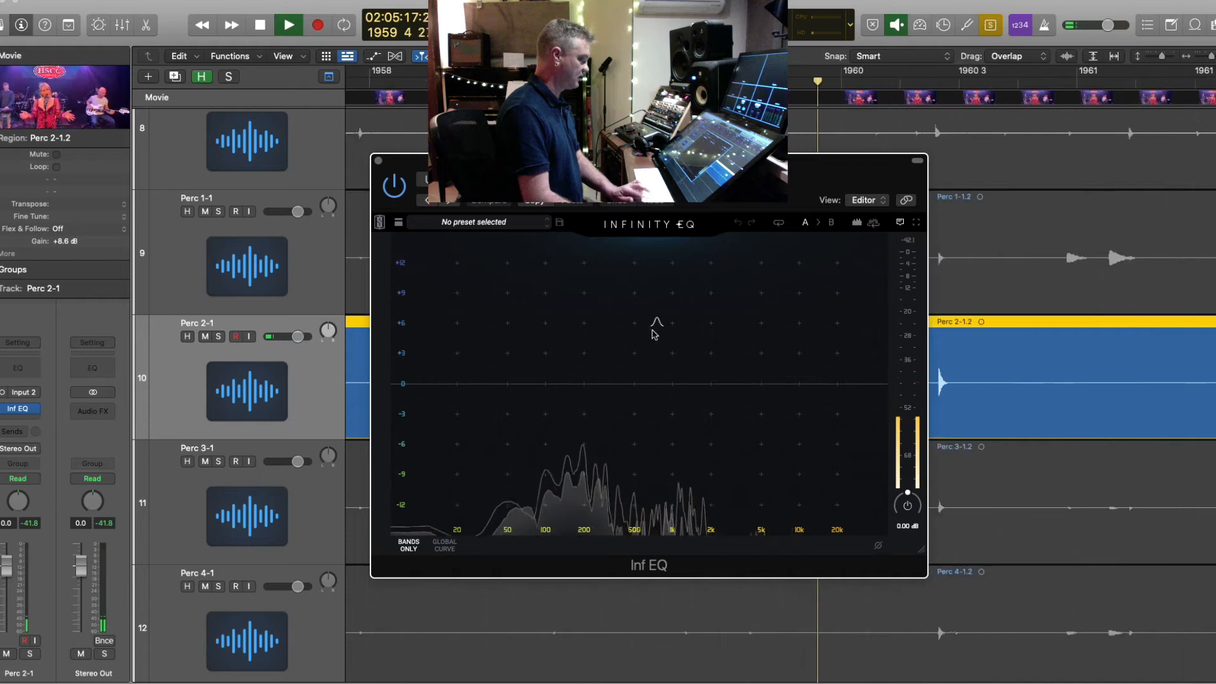
key(space)
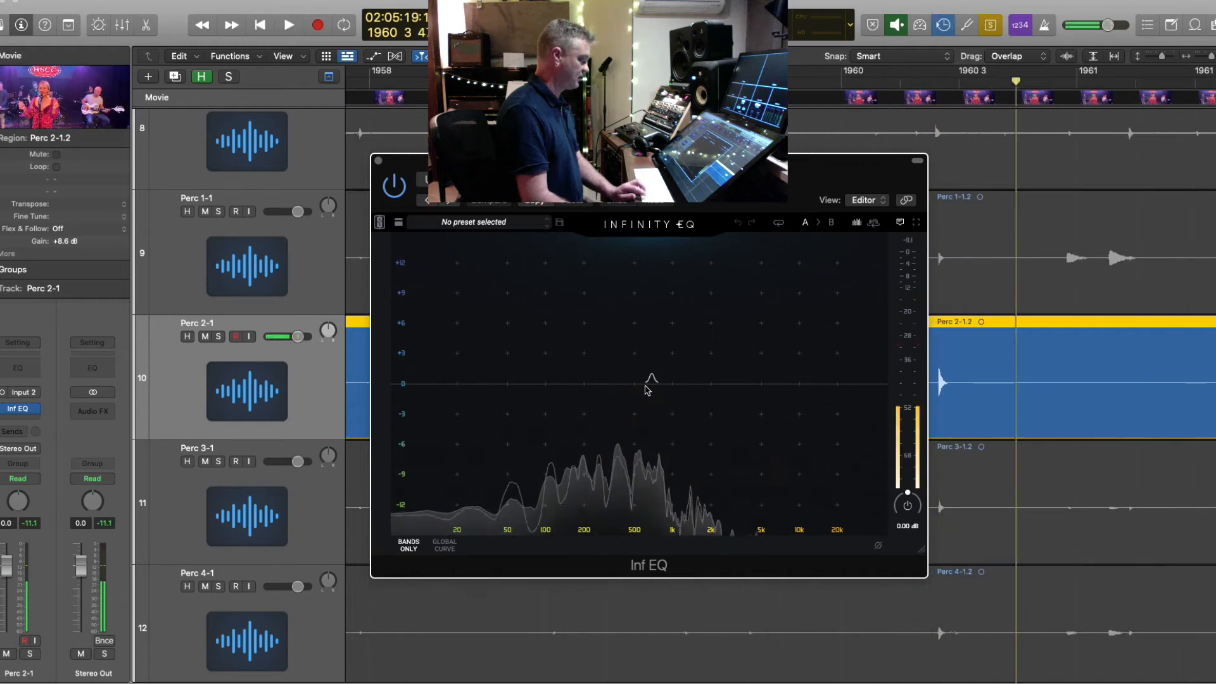
- Add a bell band in the Inf EQ, sweep it boosted during playback, and cut about 7 dB at 792 Hz
click(645, 386)
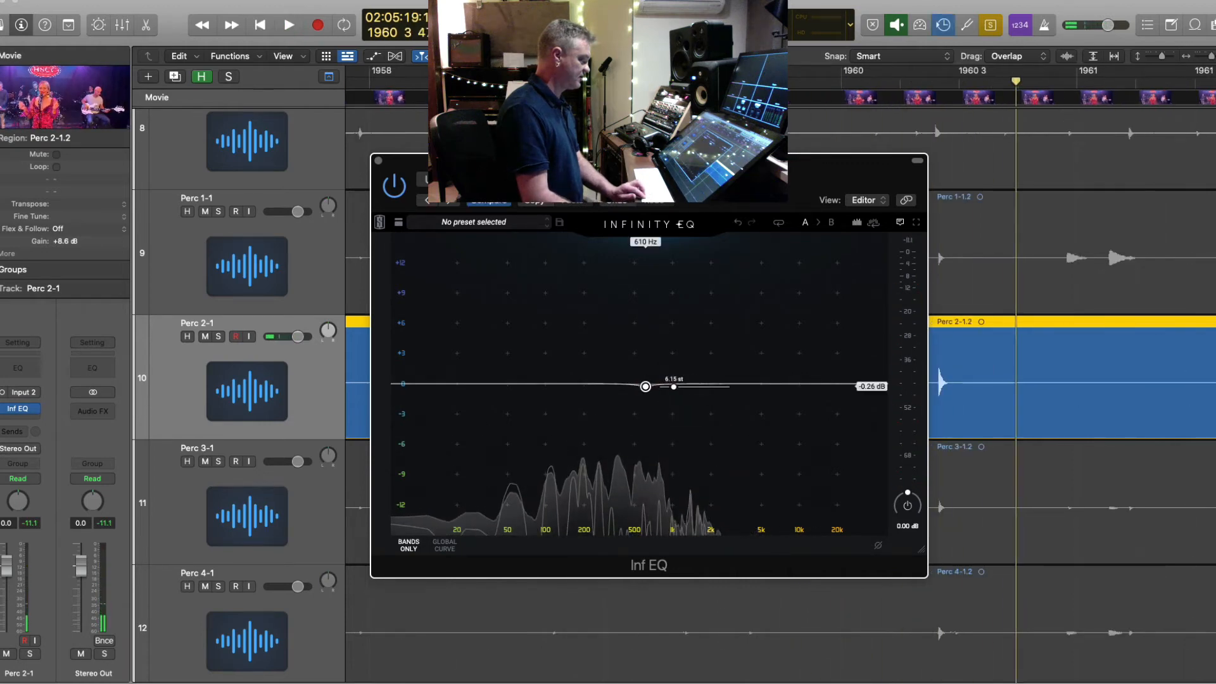
drag(646, 387, 644, 284)
mouse_move(644, 274)
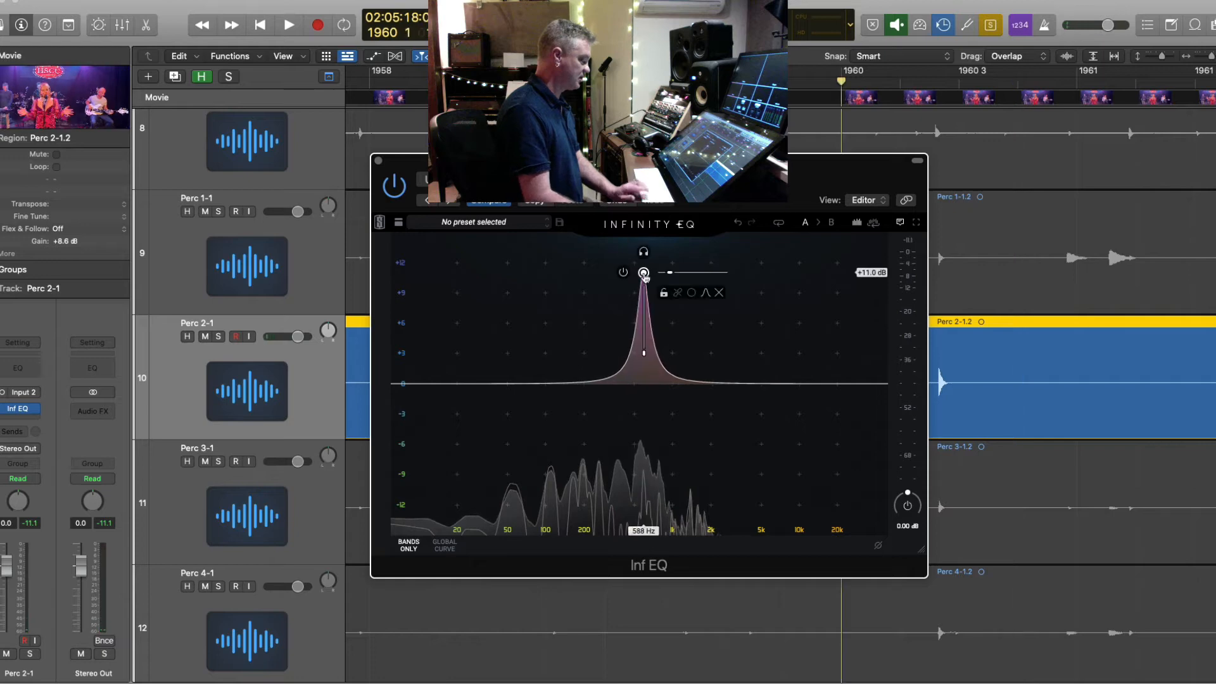
key(space)
drag(645, 274, 660, 416)
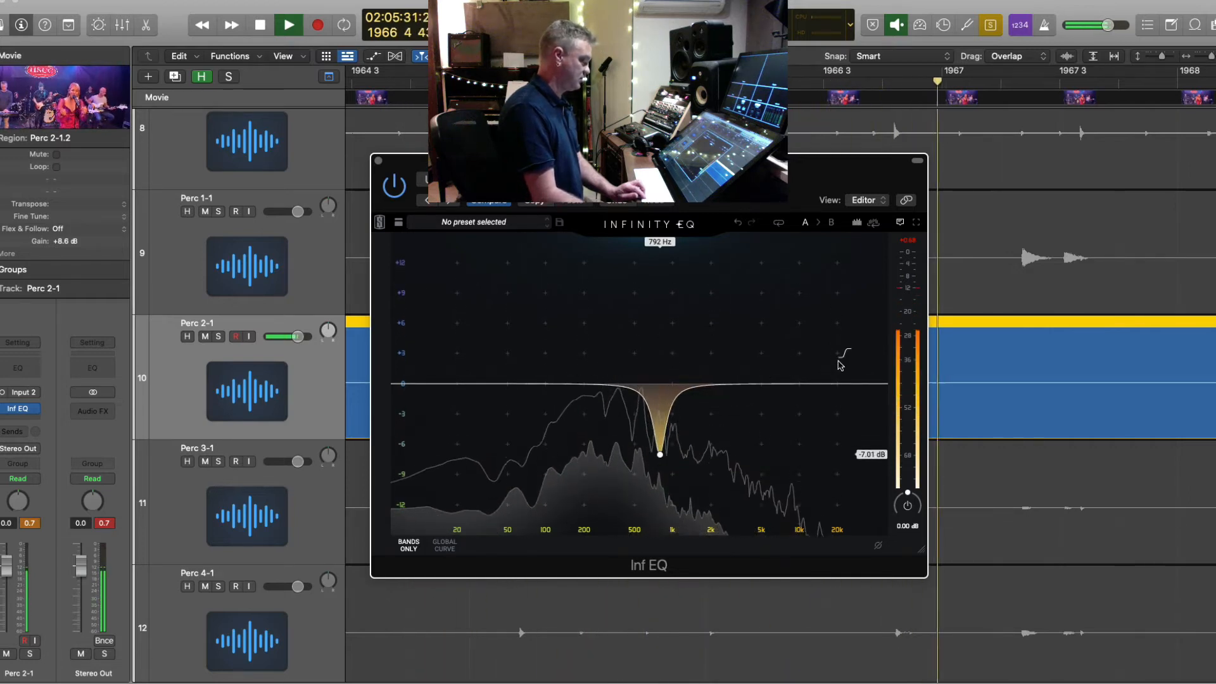
- Add a high shelf of about +2.1 dB at 4.13 kHz and a high-pass filter at 61.6 Hz, and close the equalizer
drag(840, 360, 751, 363)
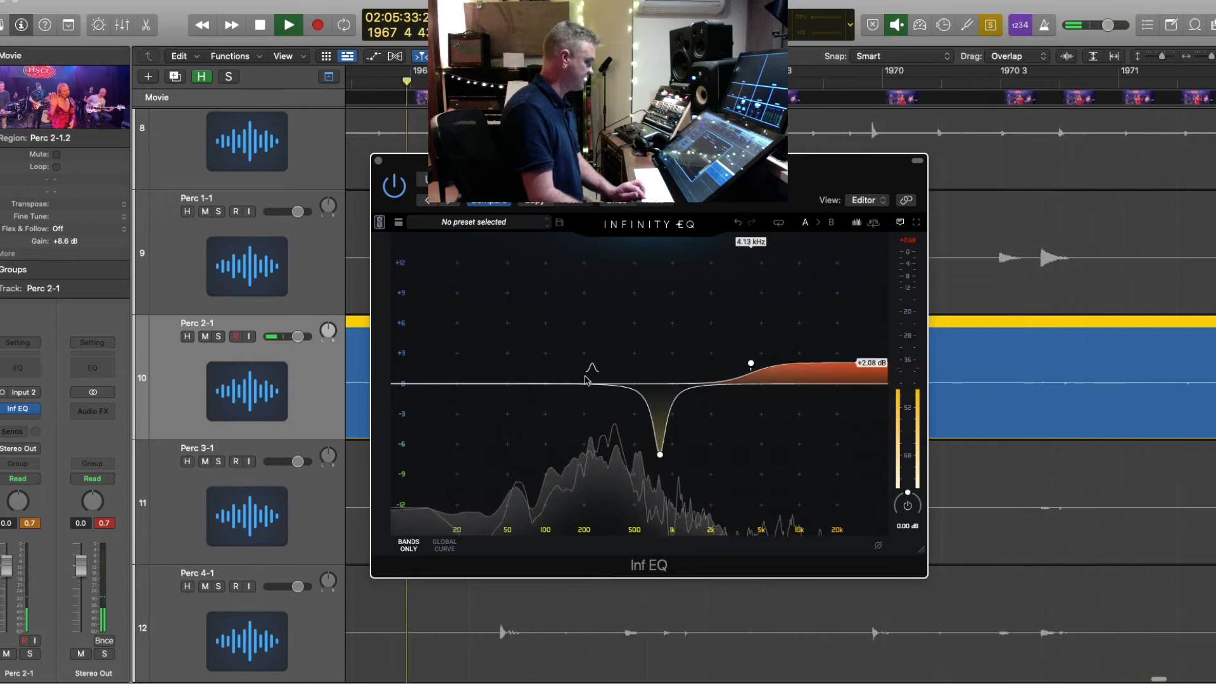
click(515, 389)
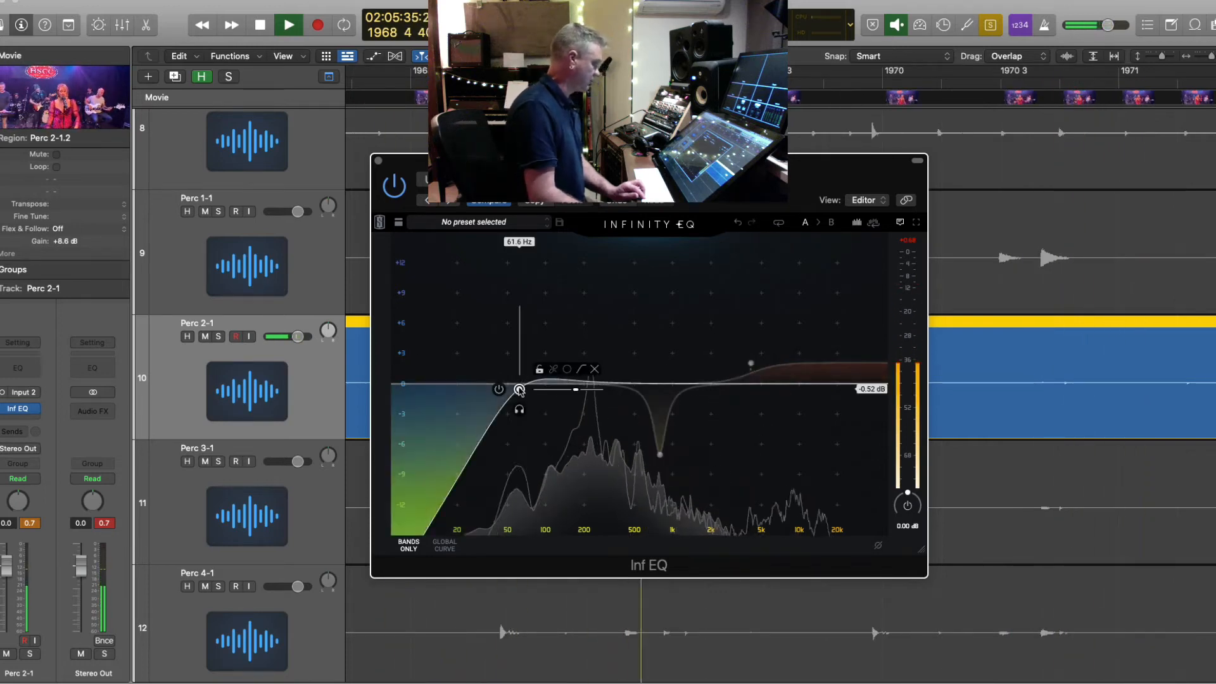
click(378, 162)
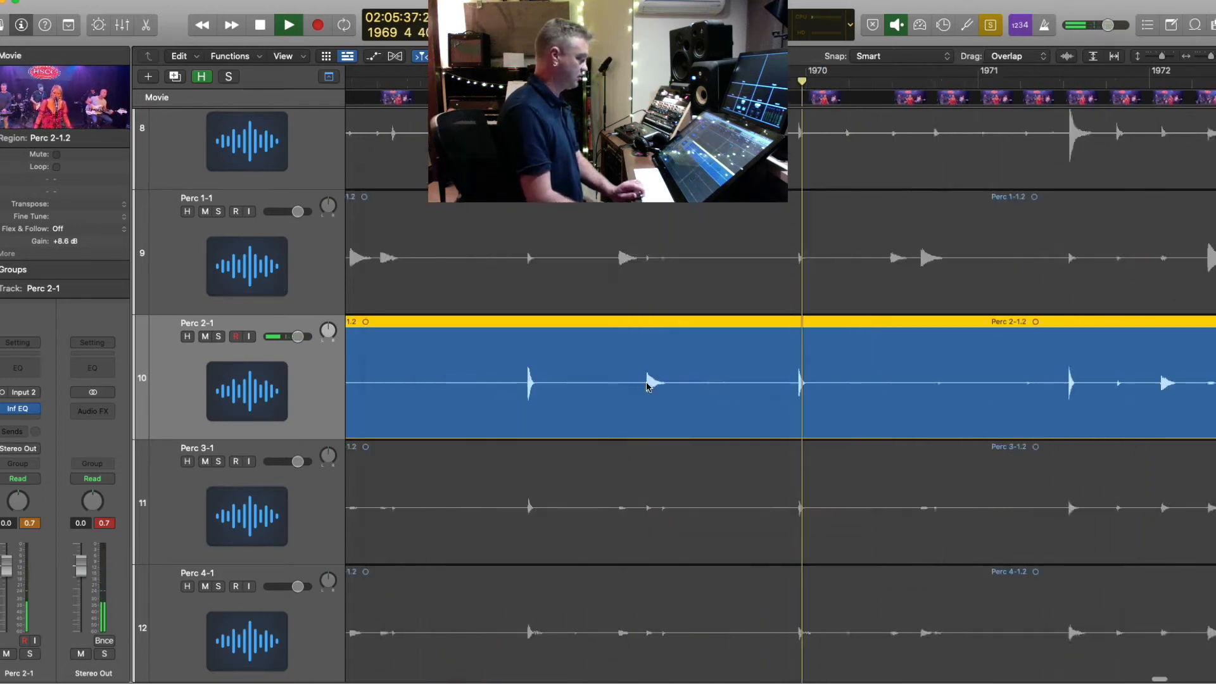
- Widen the timeline view around Perc 2-1 and listen to its equalized hits near bar 1971
key(super+Left)
key(super+Left)
key(super+Left)
key(super+Up)
key(super+Up)
key(super+Up)
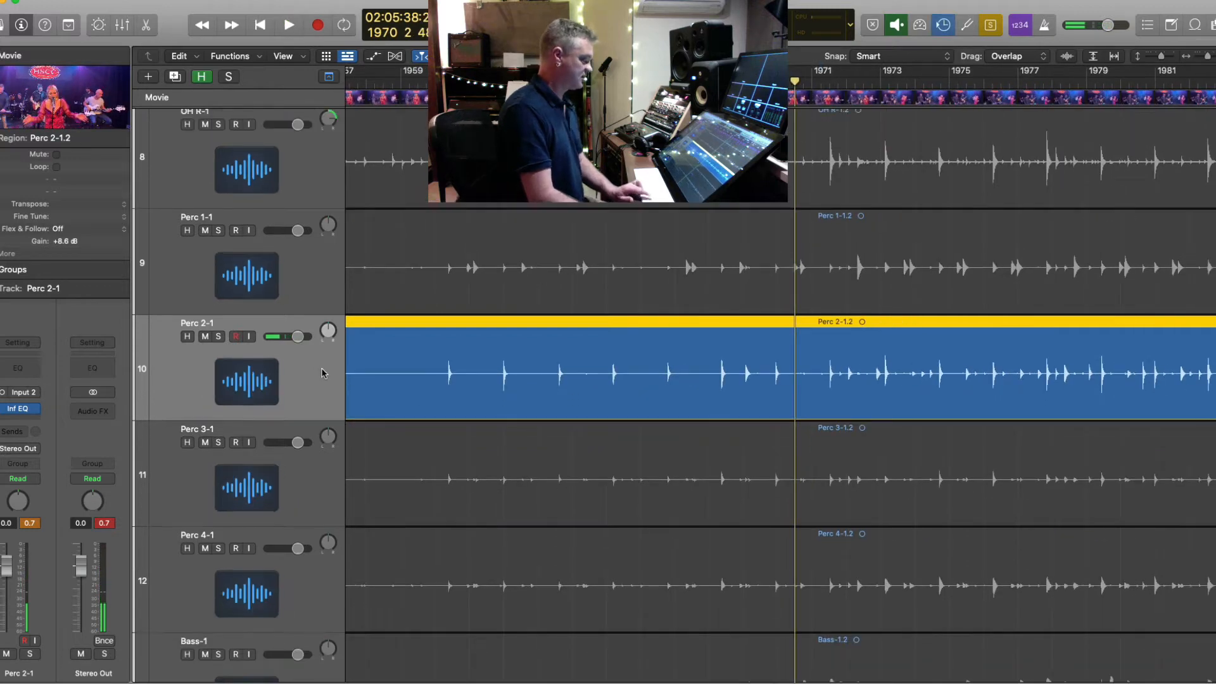
key(super+Left)
key(super+Left)
key(super+Right)
key(super+Right)
key(super+Right)
key(space)
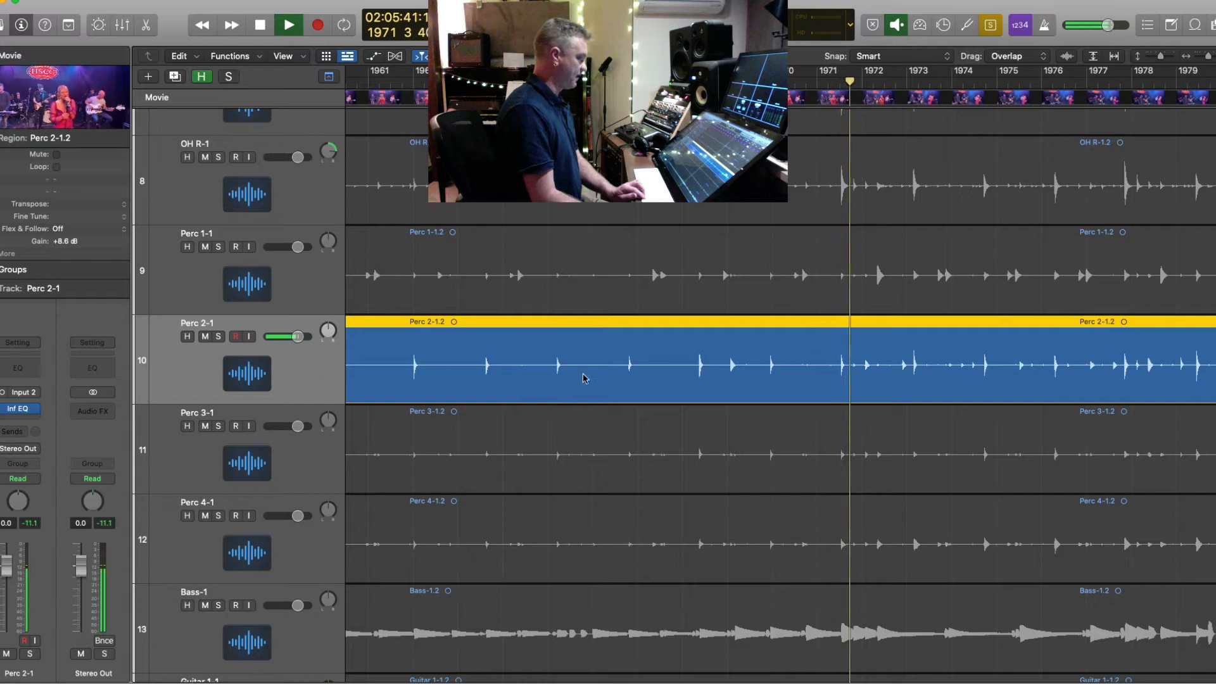
- Stop playback, open the movie in its own floating window and play it along with the Perc 2-1 region
key(space)
double_click(24, 106)
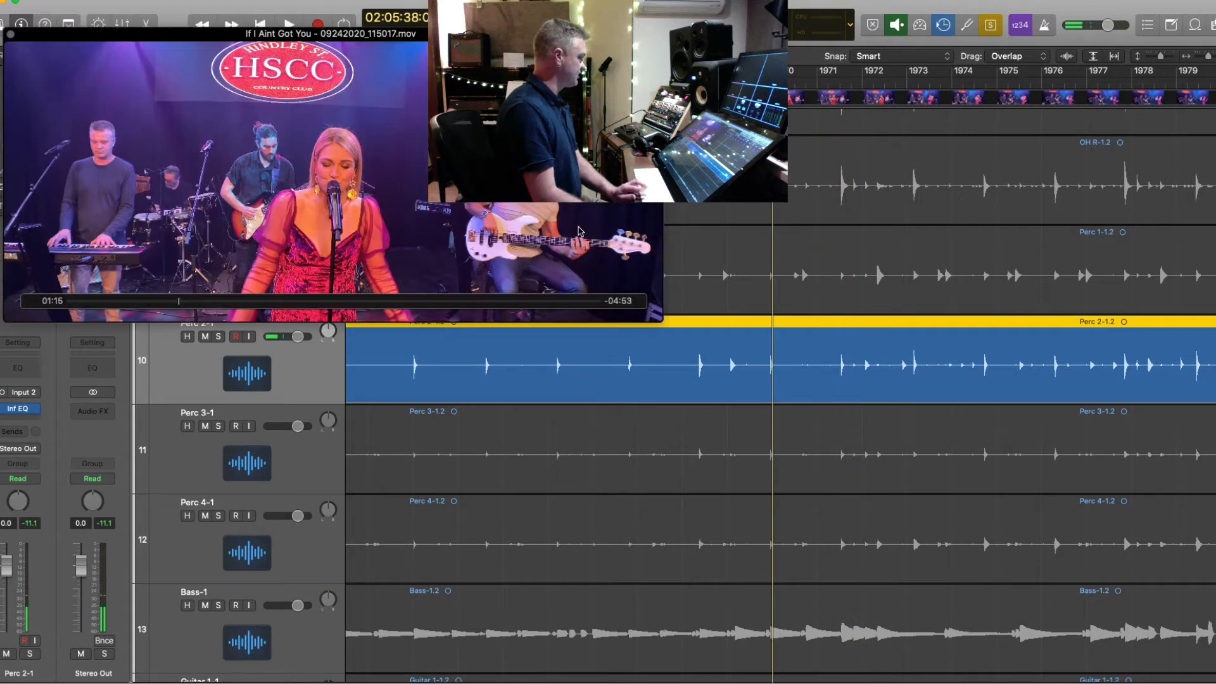
key(space)
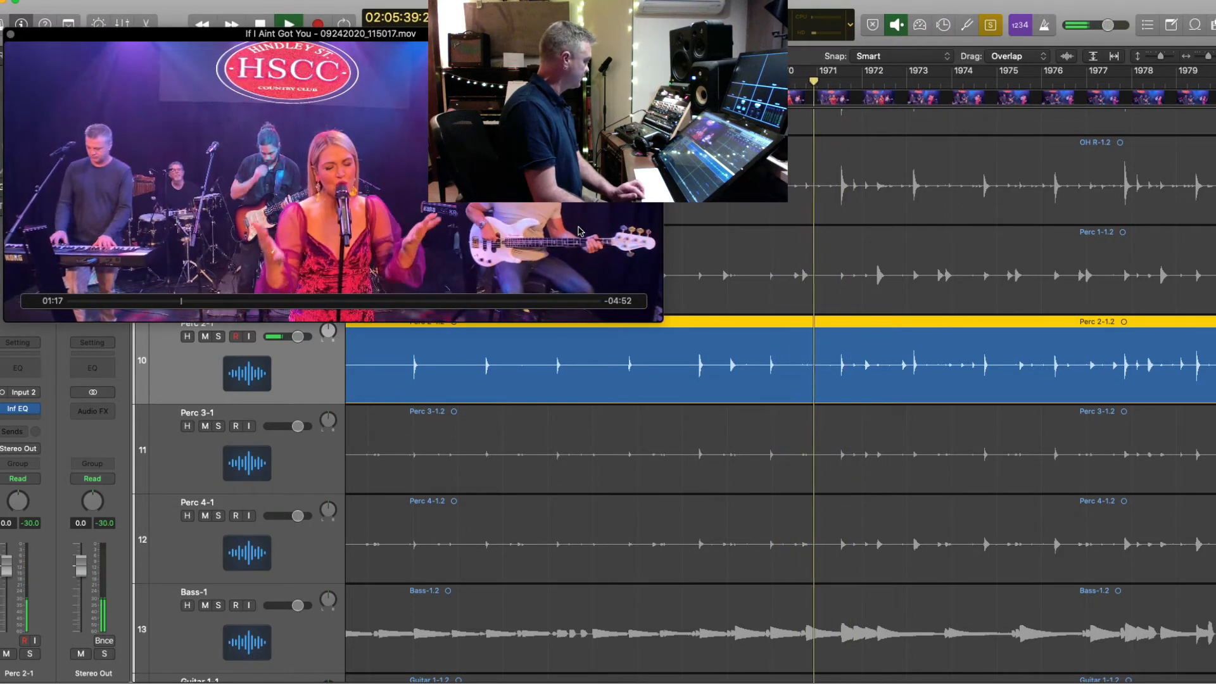
- Pan Perc 2-1 to +18, check the Perc 1-1 region against the movie, and pan Perc 1-1 to -19
key(space)
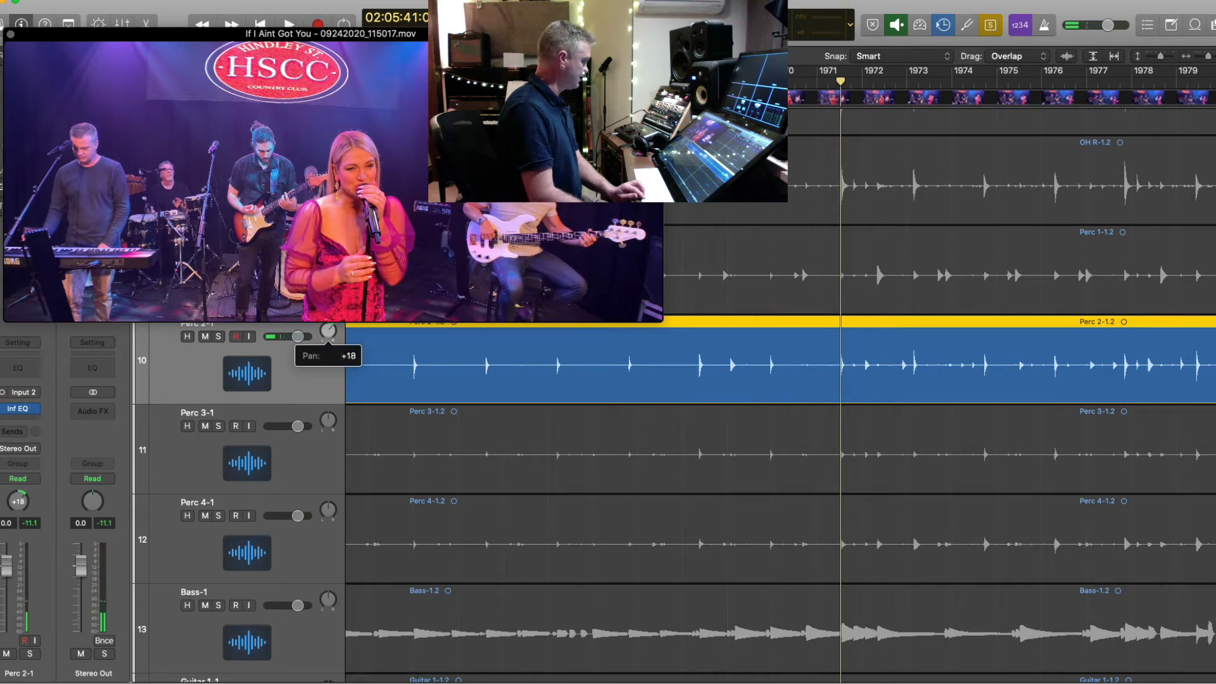
click(774, 258)
key(space)
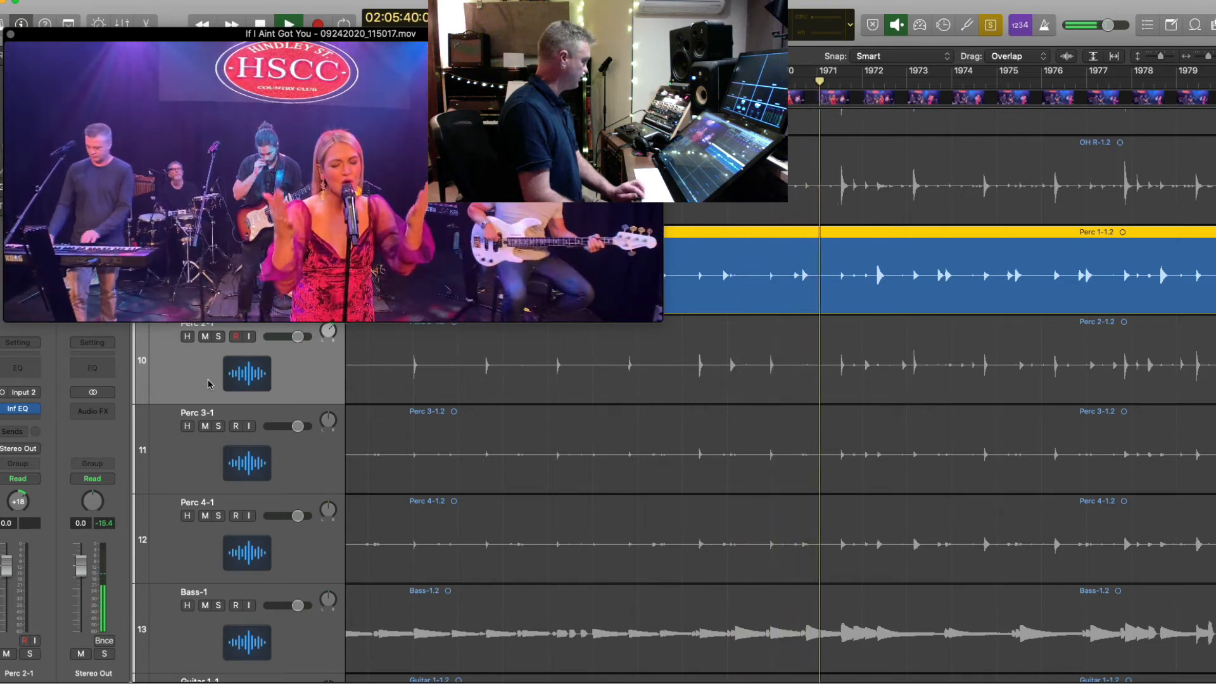
click(9, 33)
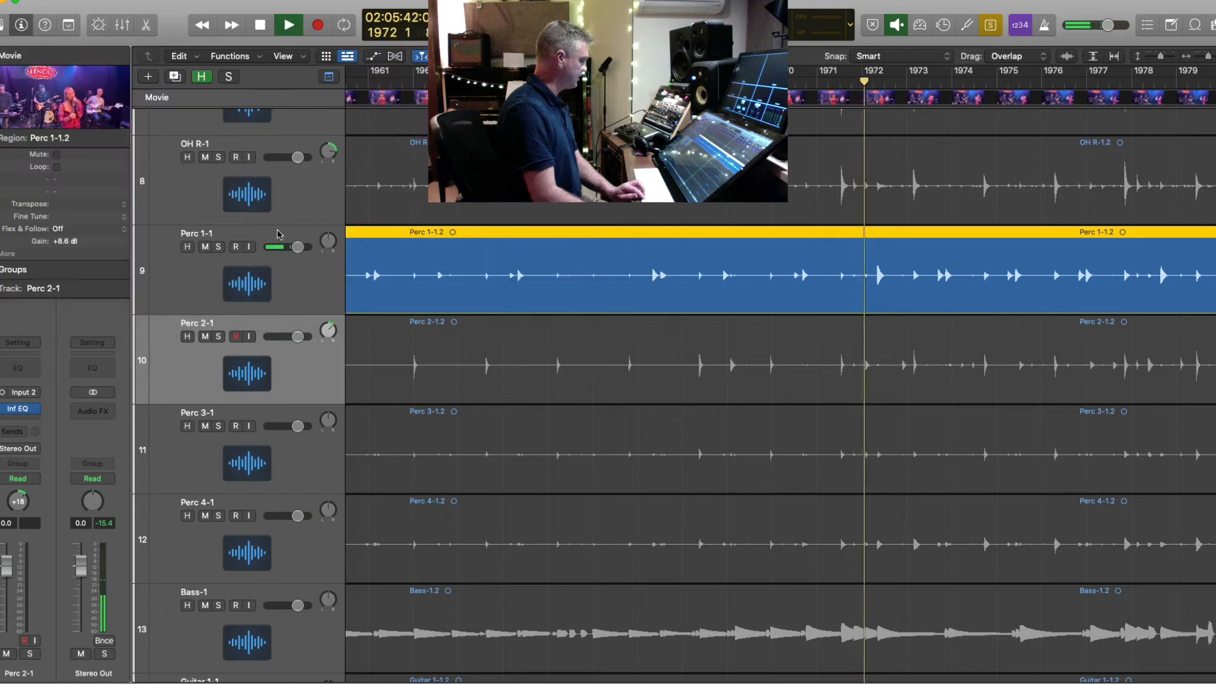
click(328, 242)
drag(328, 241, 330, 253)
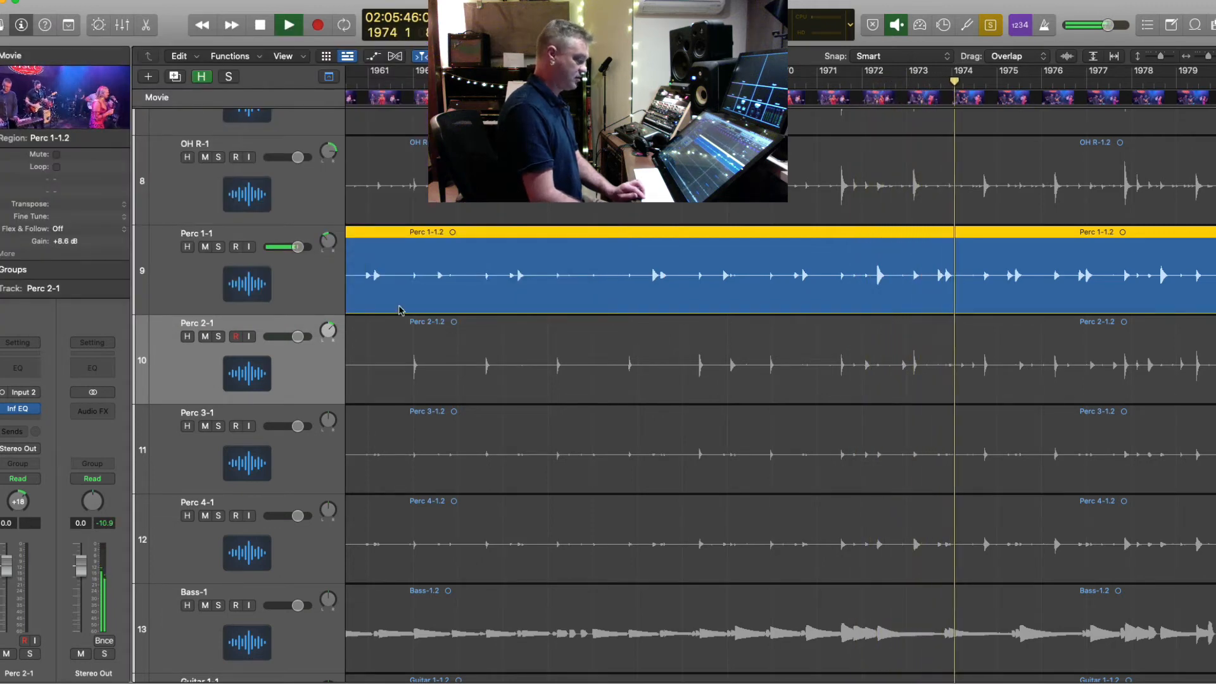
- Select the Perc 3-1 region and listen to it from around bar 1968
click(701, 438)
key(space)
key(comma)
key(comma)
key(comma)
key(comma)
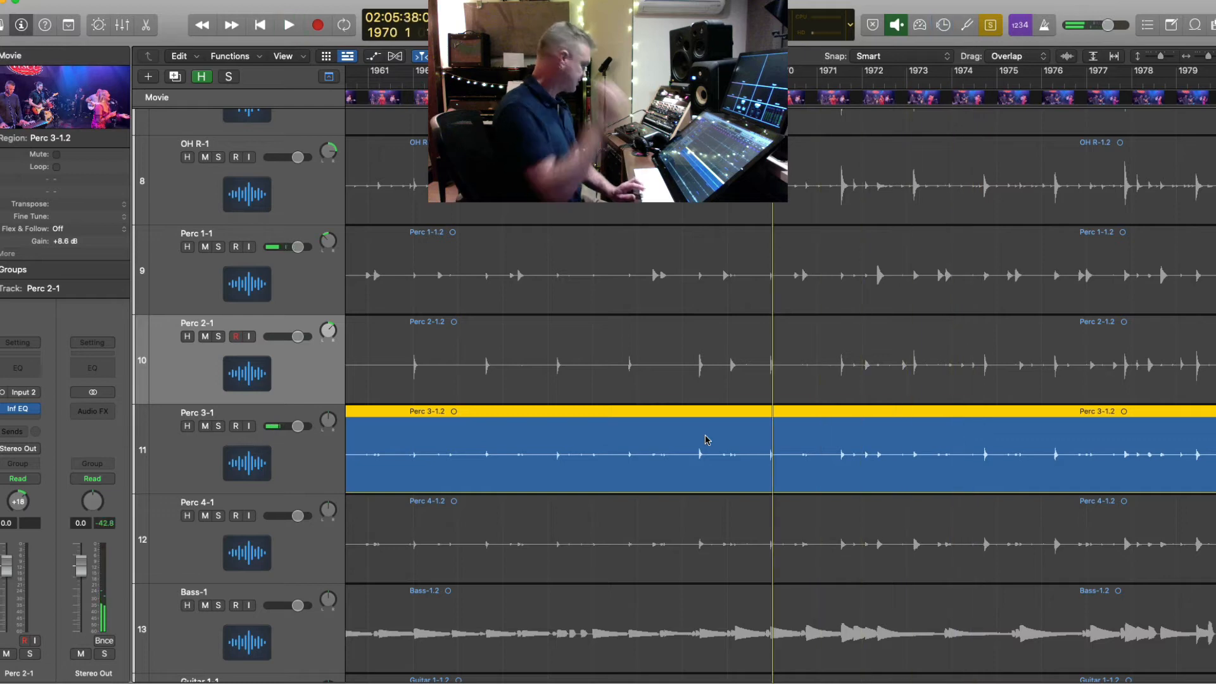
key(space)
key(space)
key(comma)
key(comma)
key(space)
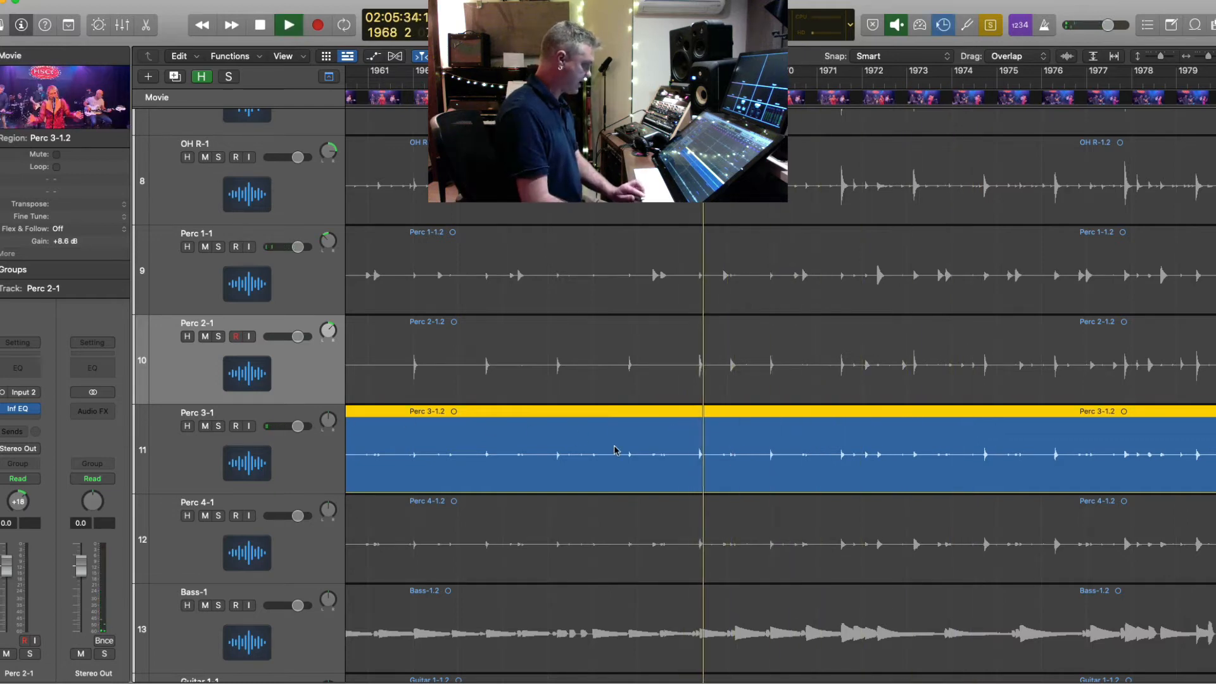
- Compare the Perc 3-1 and Perc 4-1 hits by ear around bar 1968 in a closer timeline view
key(super+Right)
key(super+Right)
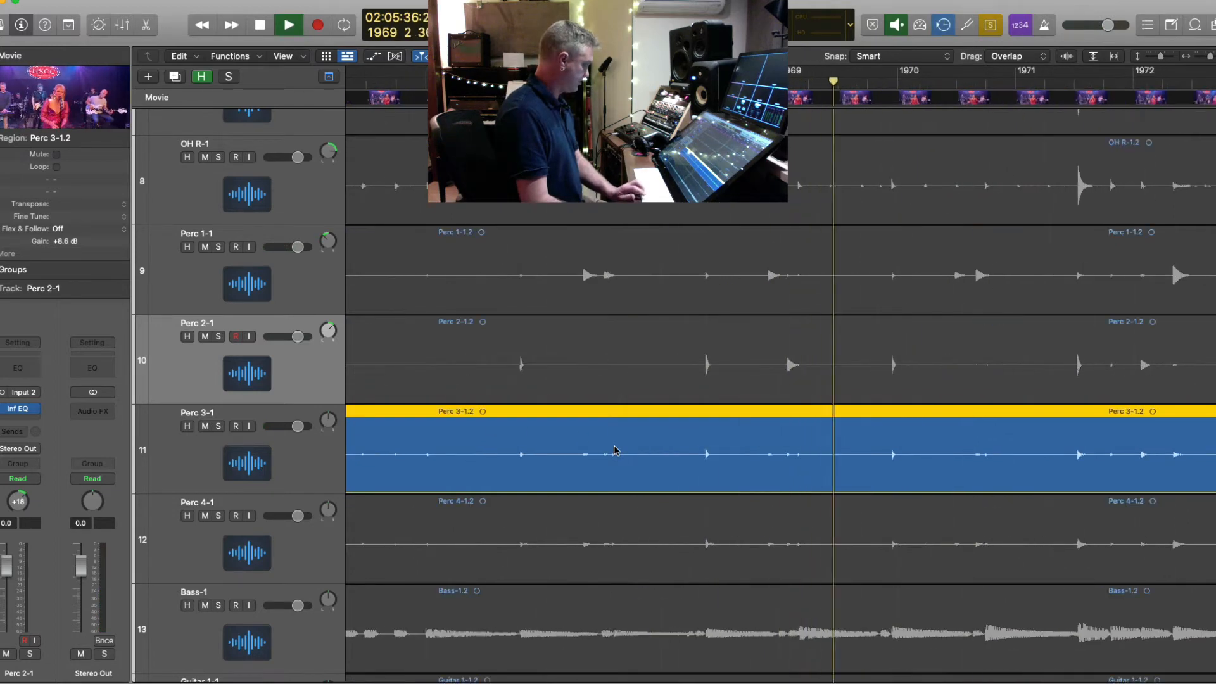
key(comma)
key(comma)
key(comma)
click(707, 544)
click(697, 463)
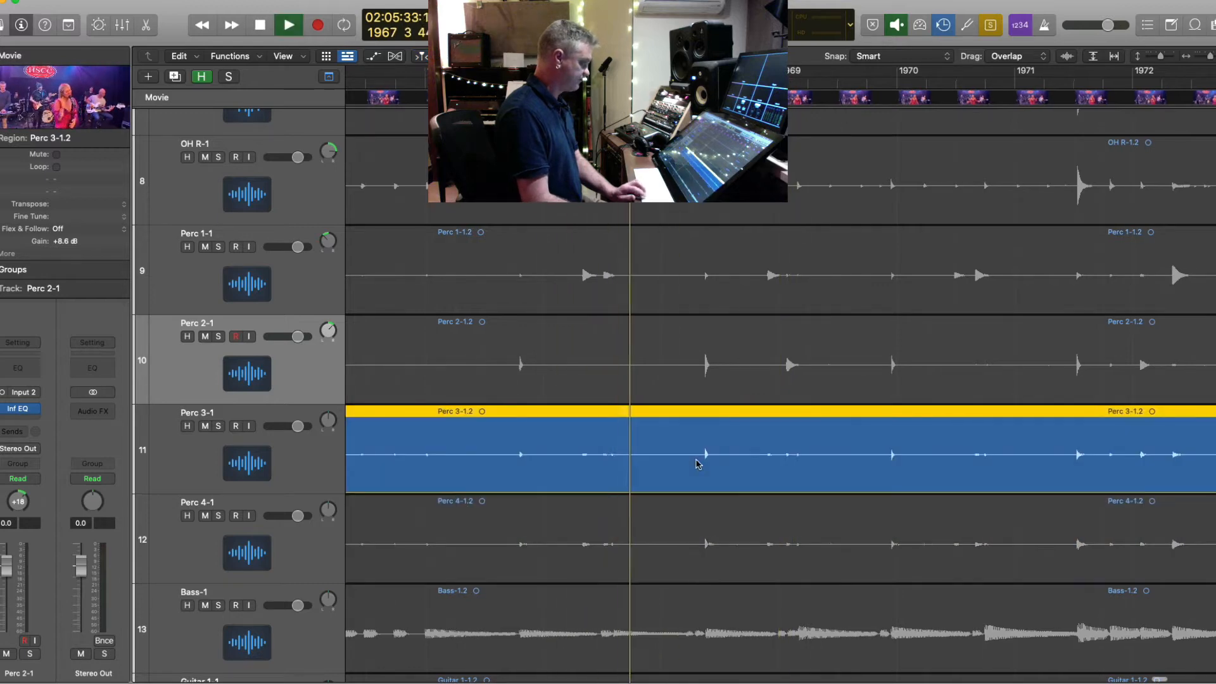
key(comma)
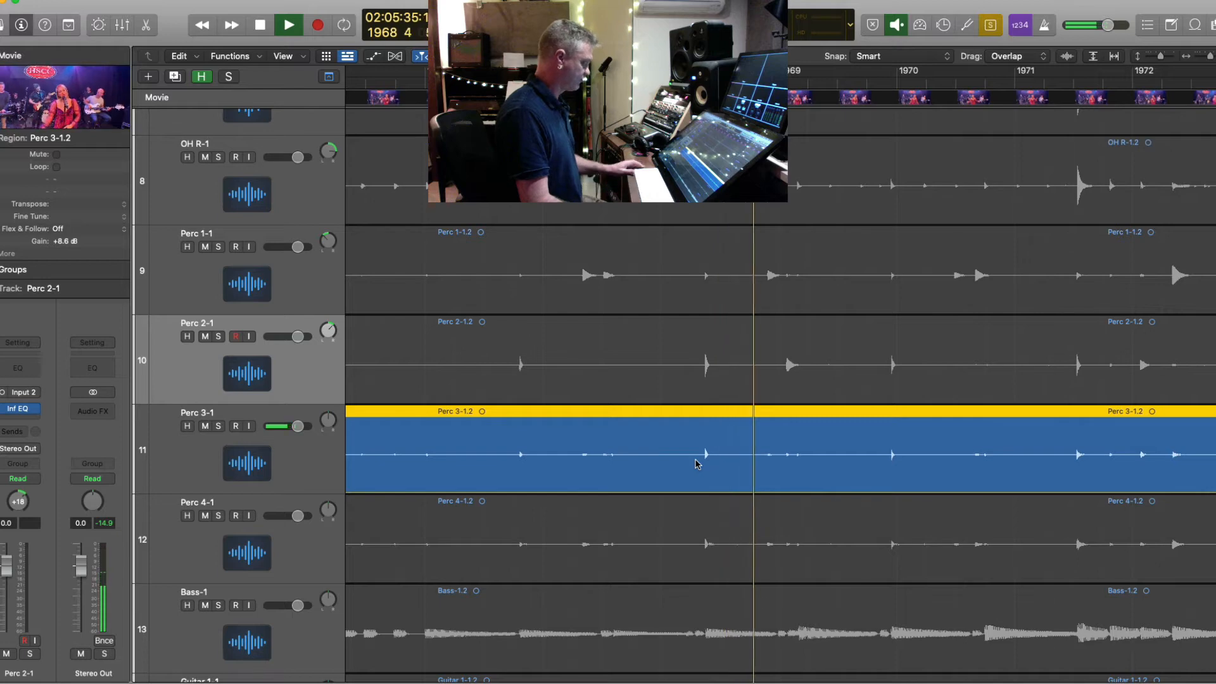
click(715, 529)
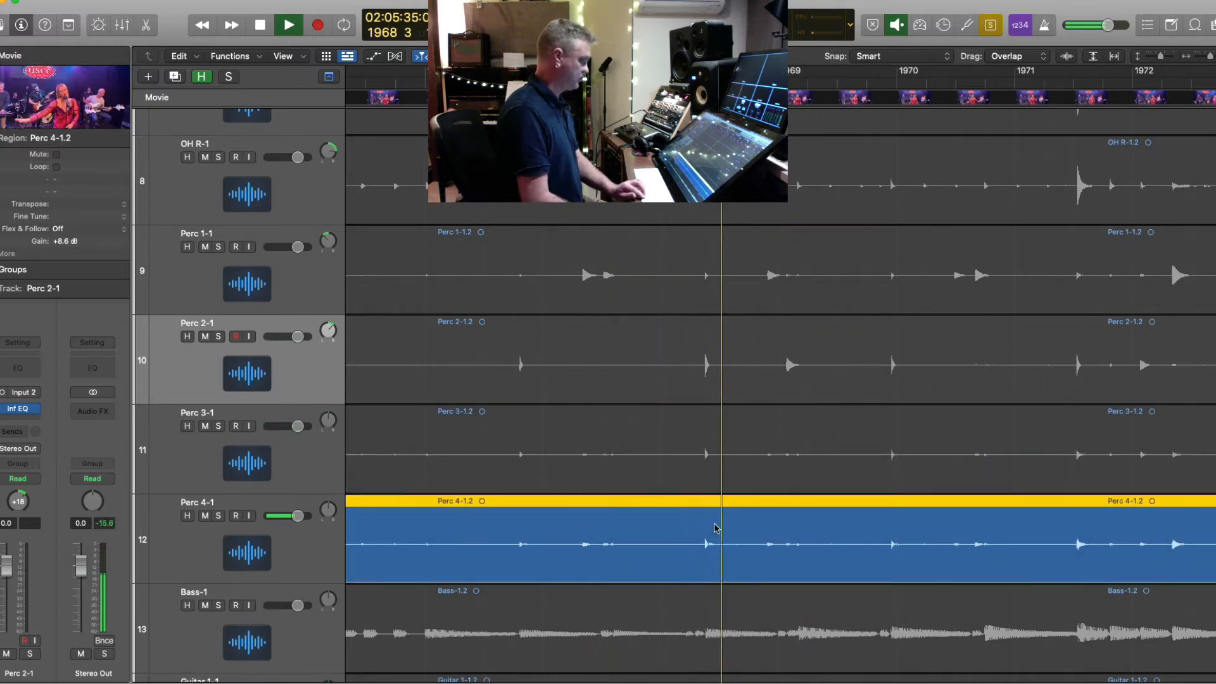
- Widen the timeline view and listen to the Perc 4-1 region from bar 1971
key(super+Left)
key(super+Left)
key(super+Left)
key(space)
key(period)
key(period)
key(period)
key(period)
key(period)
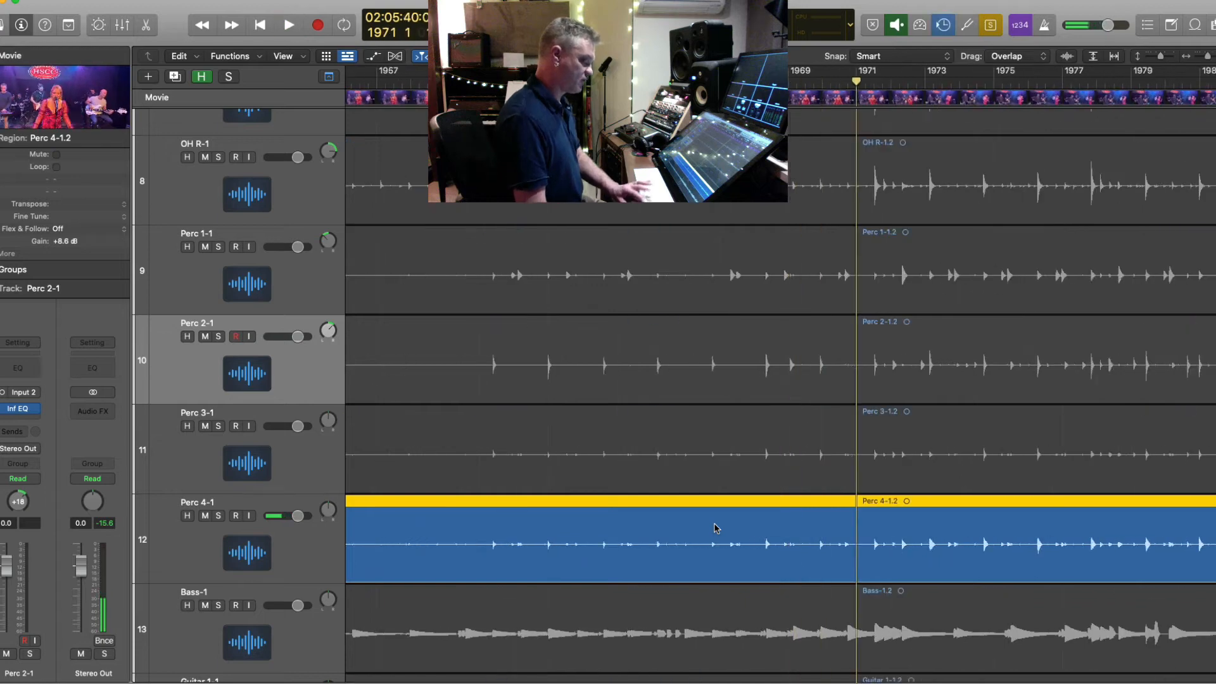
key(space)
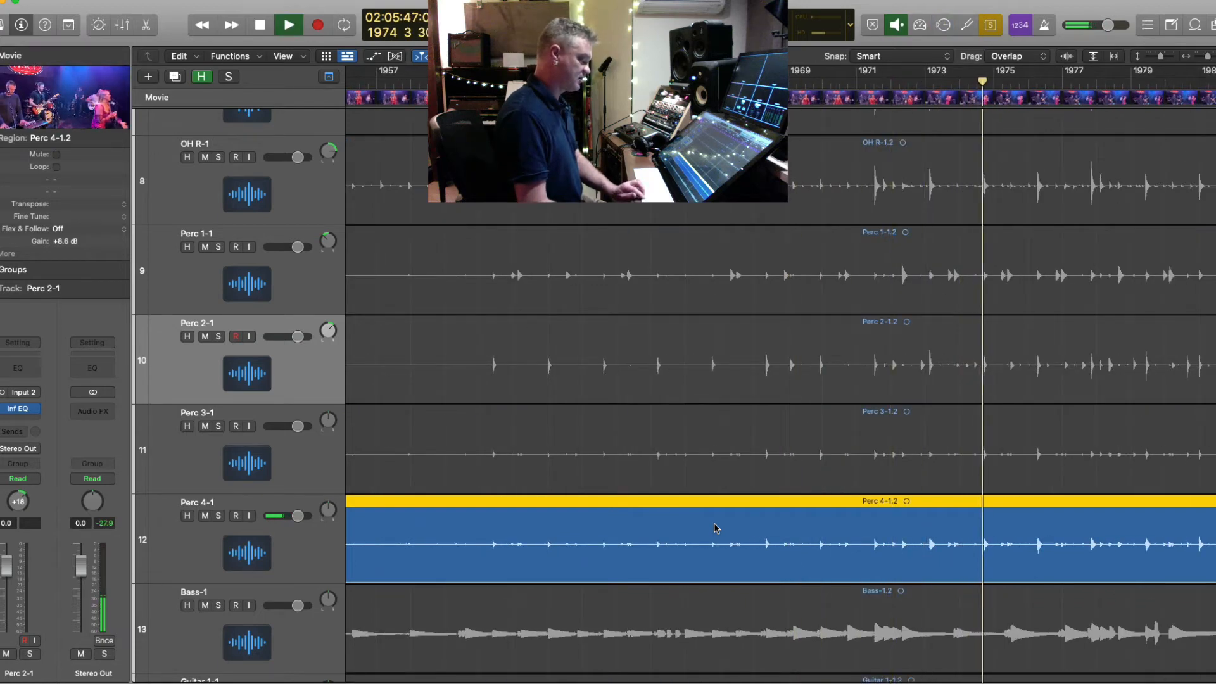
- Select the Perc 3-1 region and listen to its hits around bar 1974
click(1000, 459)
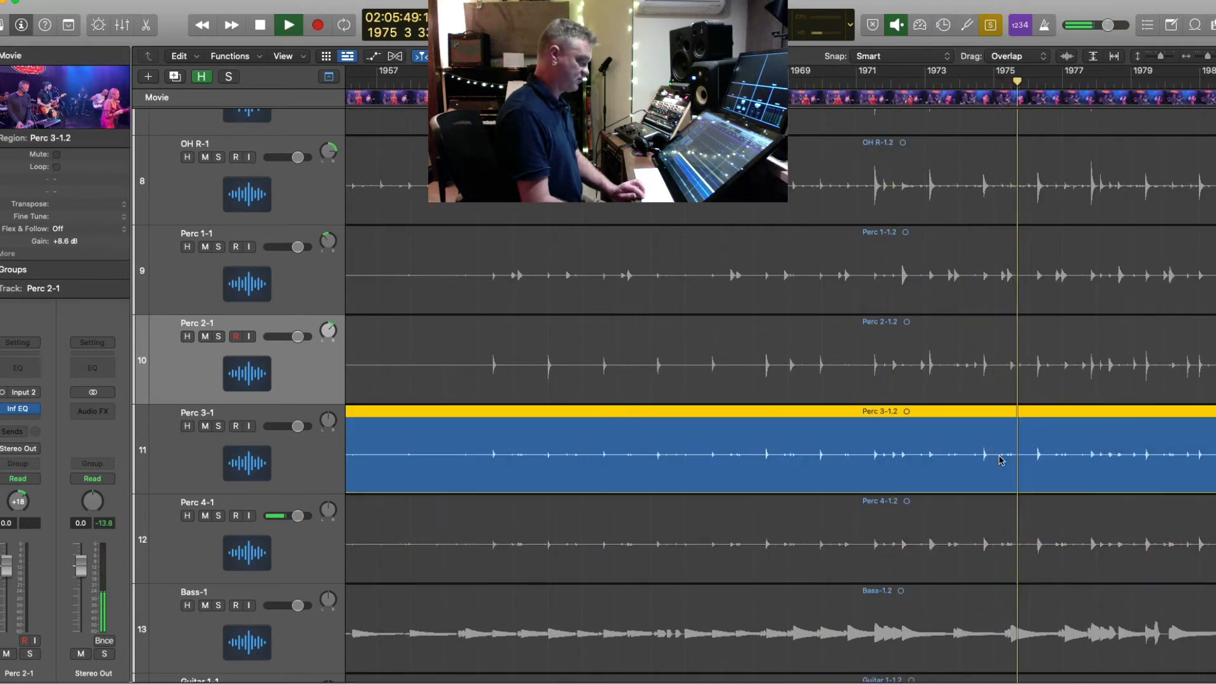
key(space)
key(space)
key(space)
key(space)
key(space)
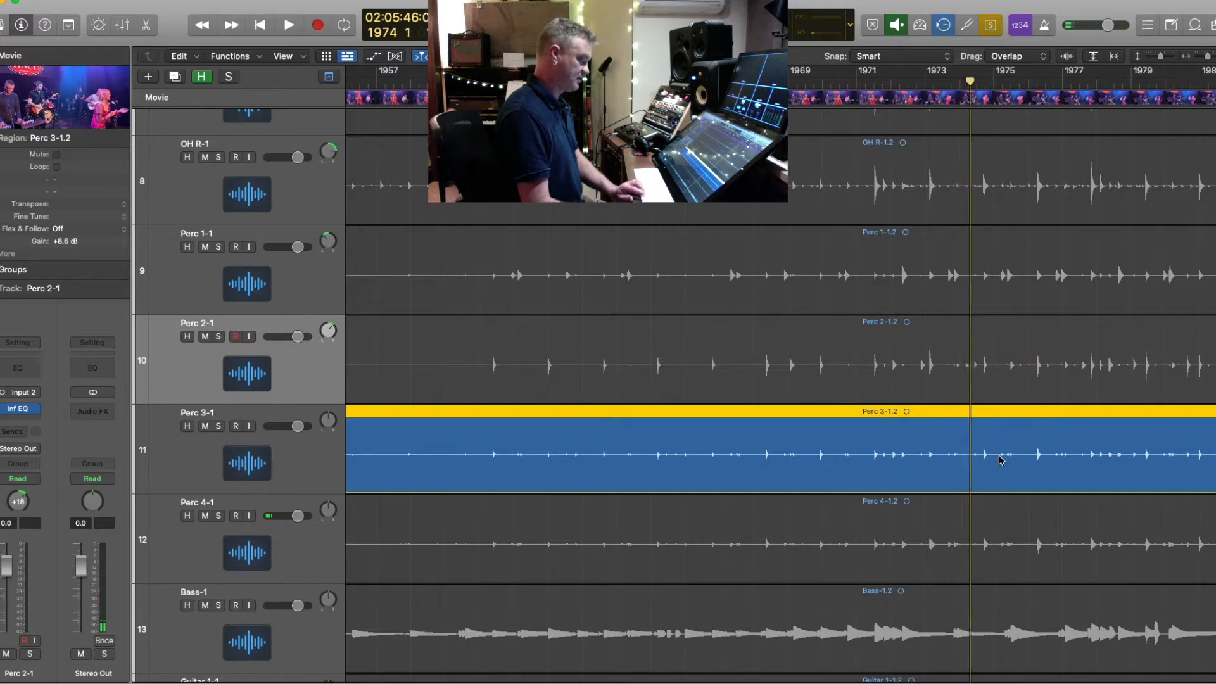
key(comma)
key(space)
key(super+Right)
key(super+Right)
key(super+Right)
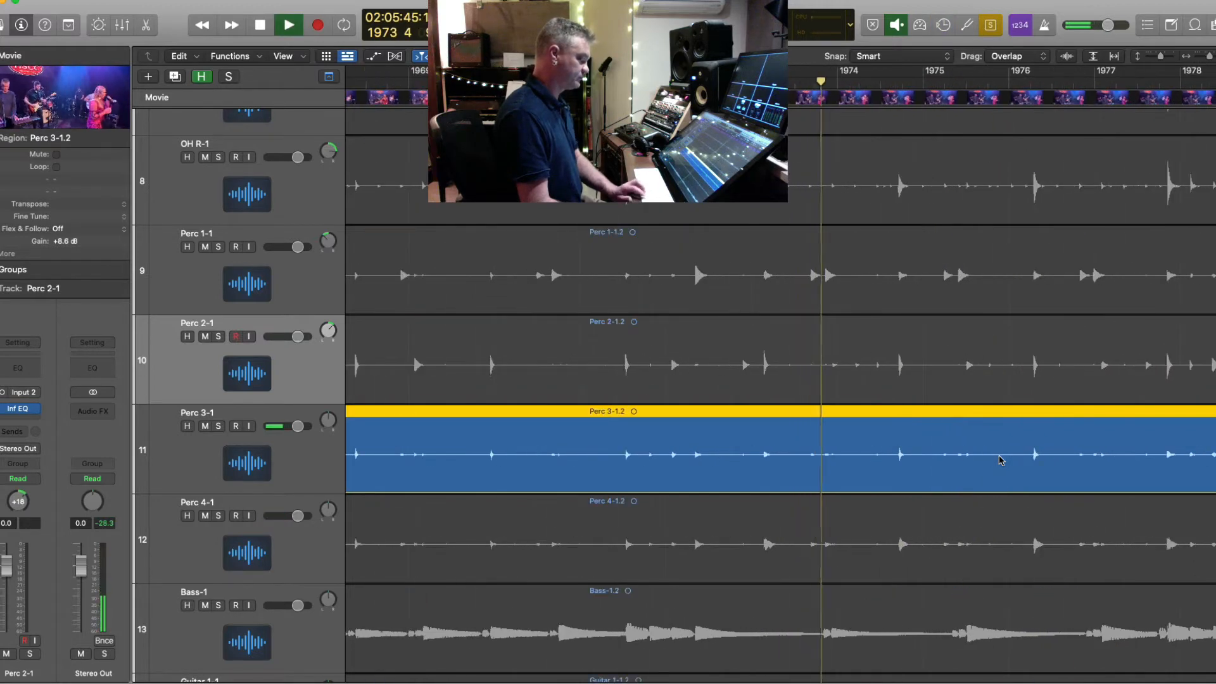
key(space)
- Select the Perc 4-1 region and play it from bar 1974 alongside the movie in its floating window
click(880, 545)
key(period)
key(comma)
double_click(65, 96)
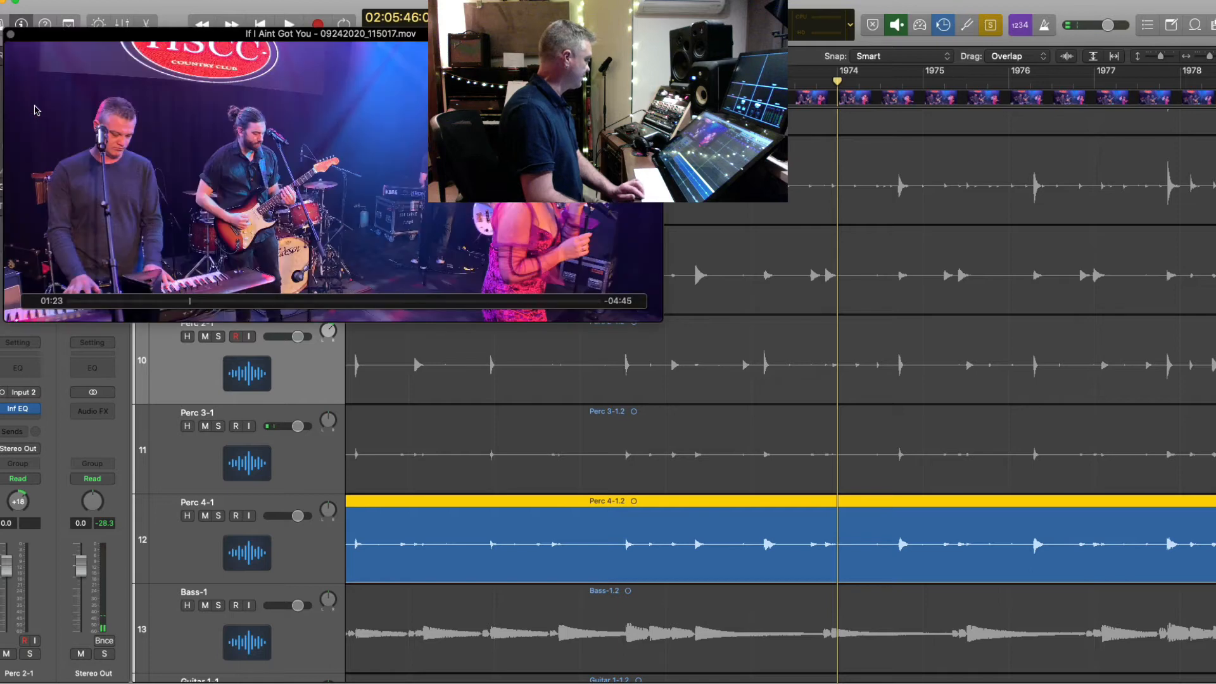
key(space)
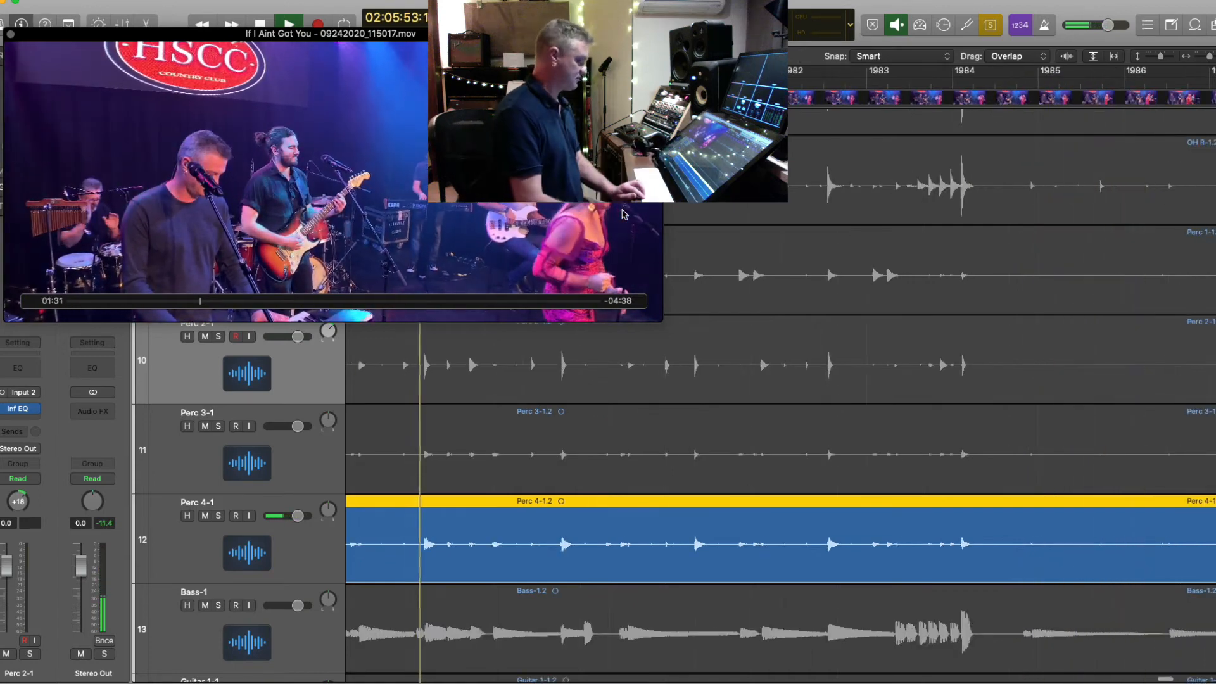
- Pan Perc 3-1 to +40 and Perc 4-1 to -23, select both tracks' regions, and close the floating movie
key(space)
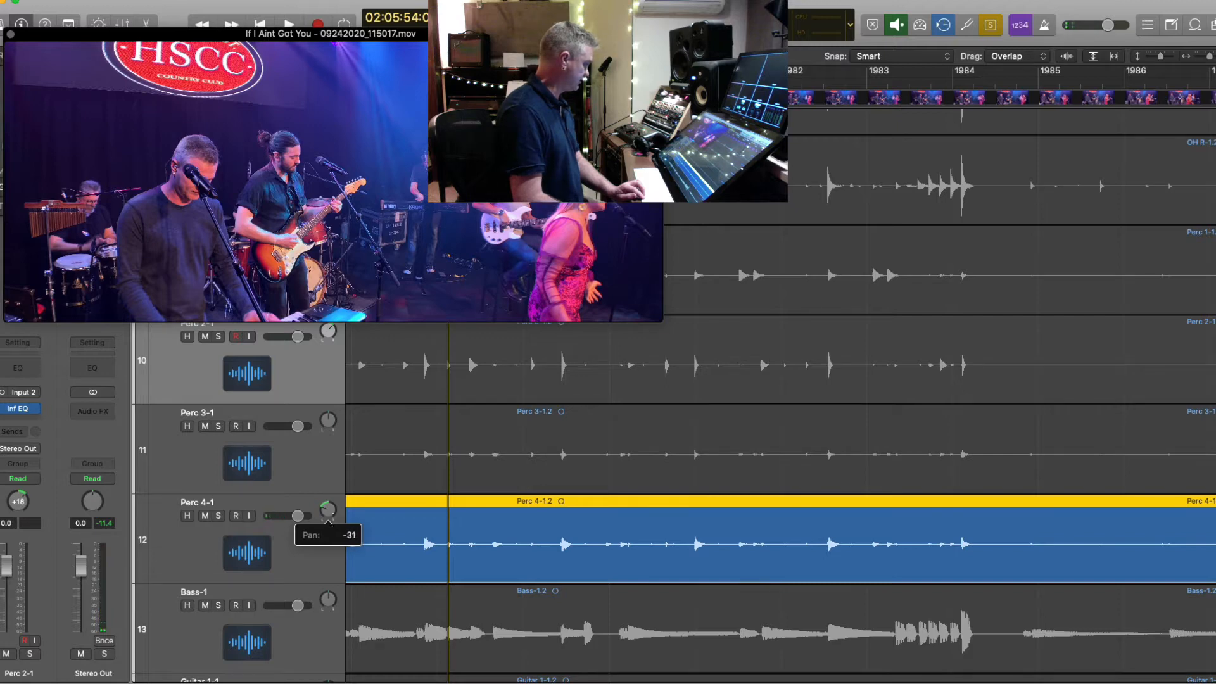
shift+click(606, 451)
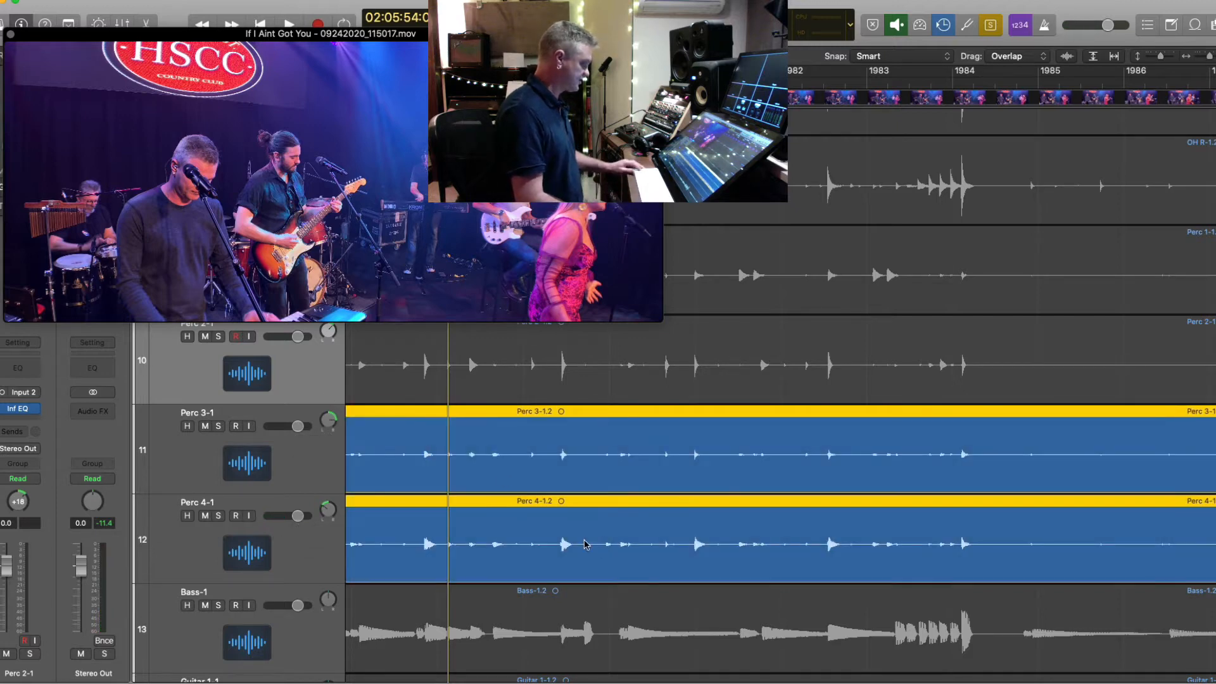
click(11, 35)
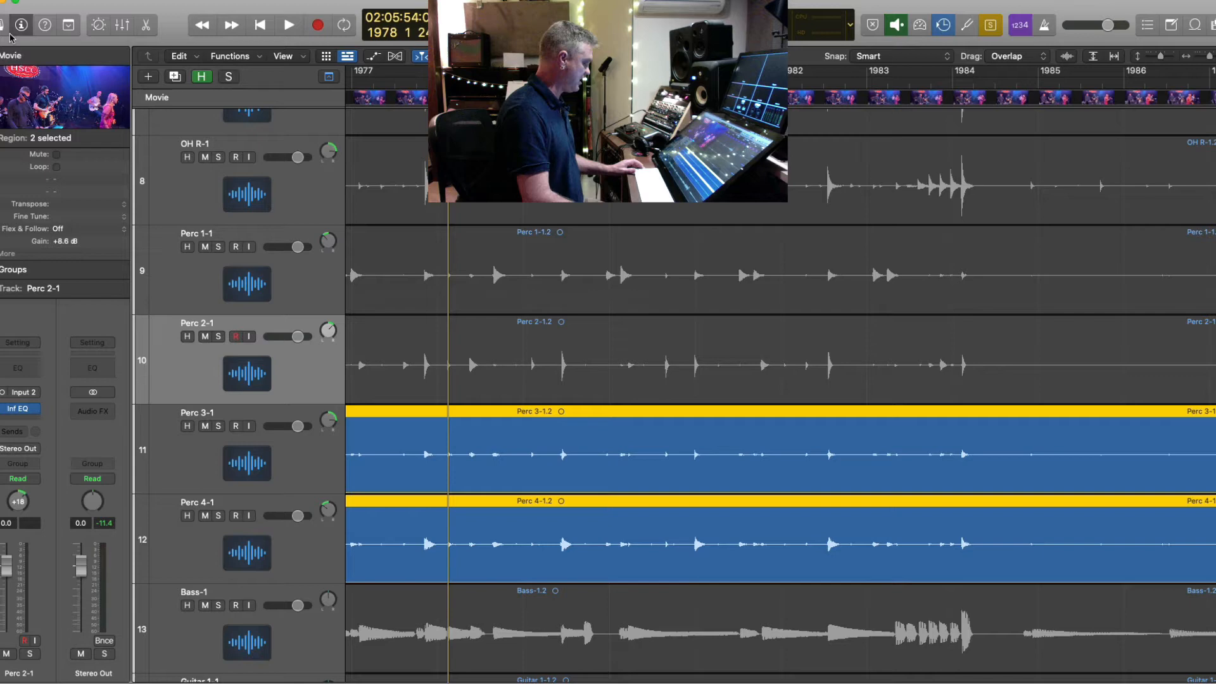
- Assign the Perc 3-1 and Perc 4-1 channels to group 2 in the mixer and name it Perc Pair
click(315, 475)
click(123, 27)
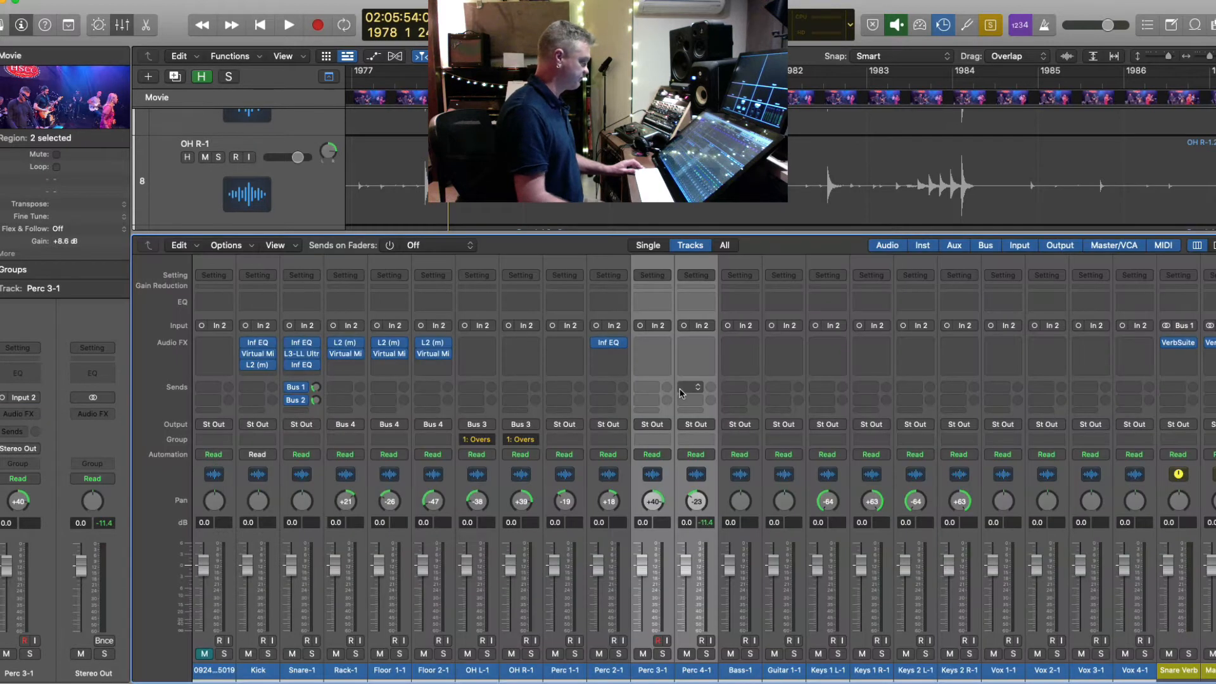
click(659, 442)
click(670, 495)
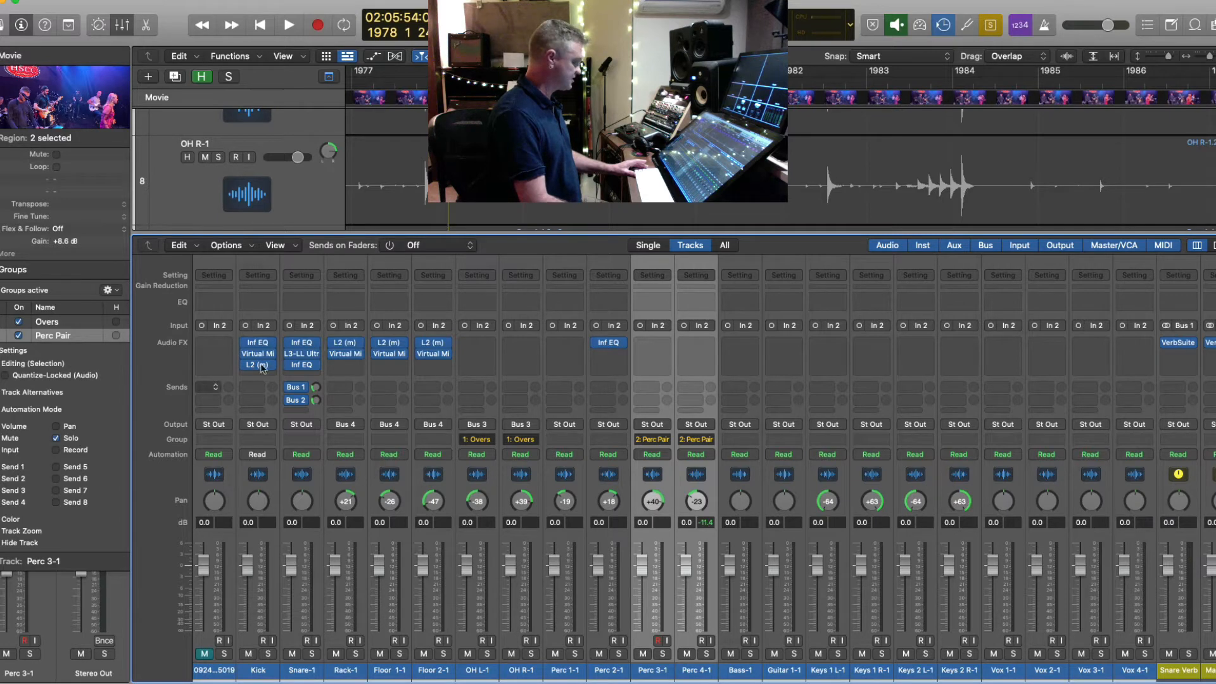
click(2, 270)
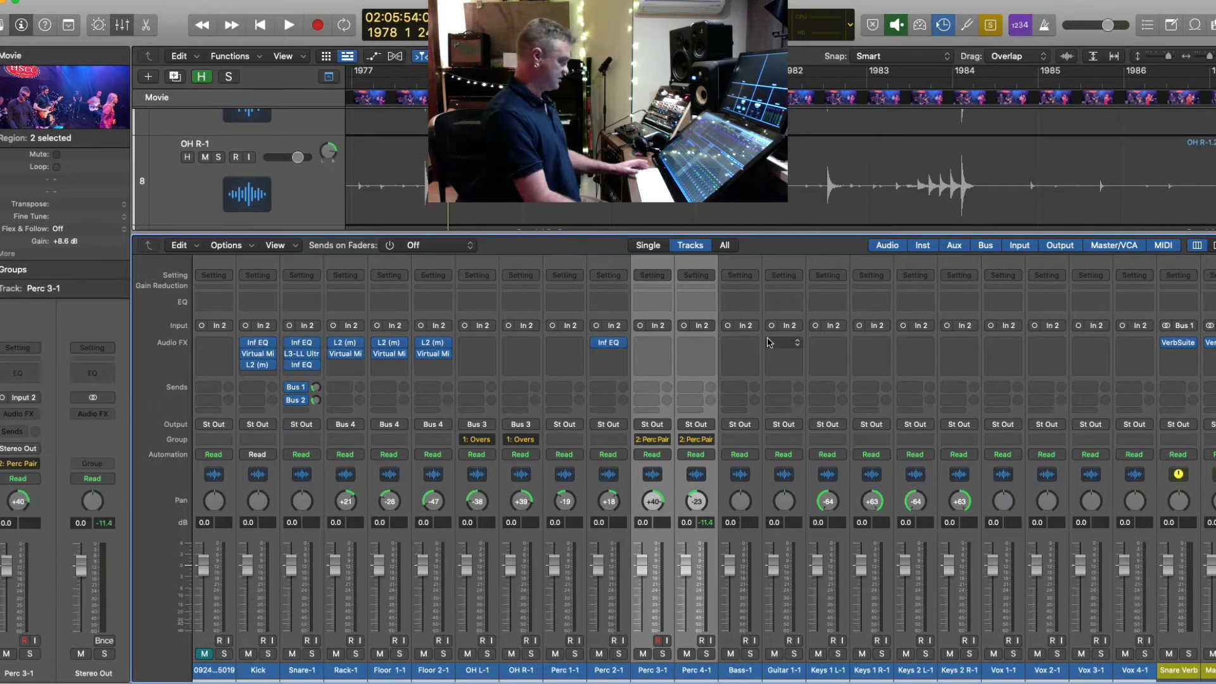
- Solo the four channels Perc 1-1 through Perc 4-1 in the mixer and play them from bar 1978
key(space)
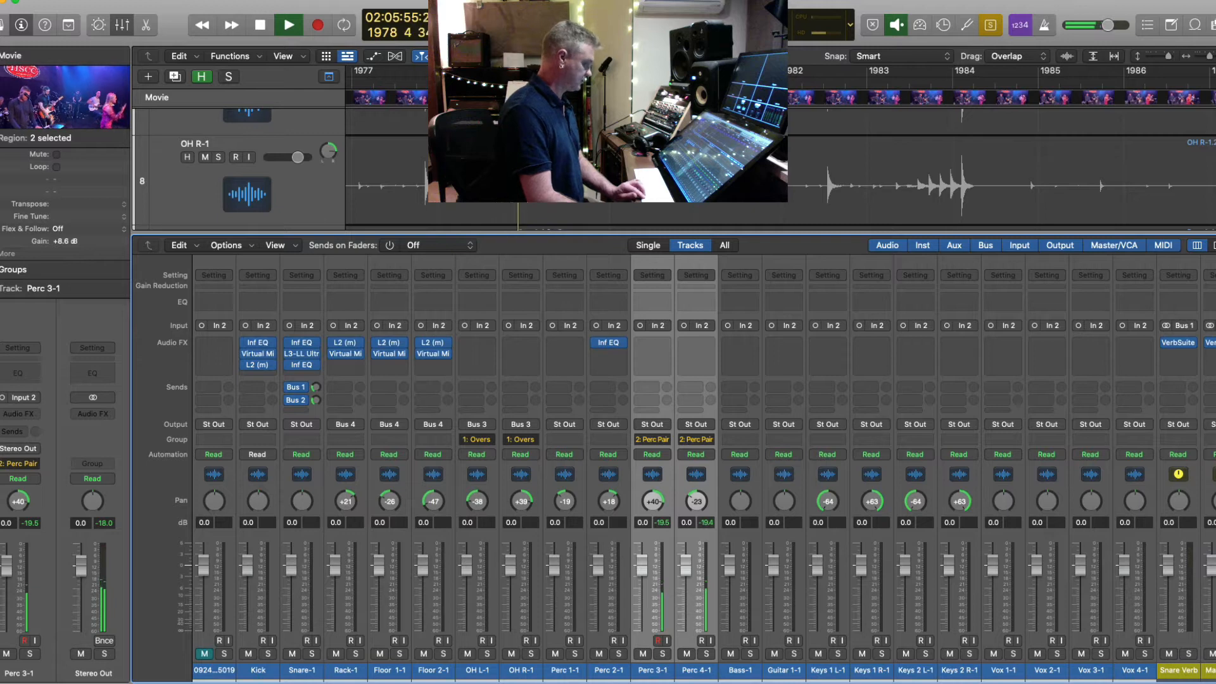
key(space)
click(565, 671)
shift+click(703, 672)
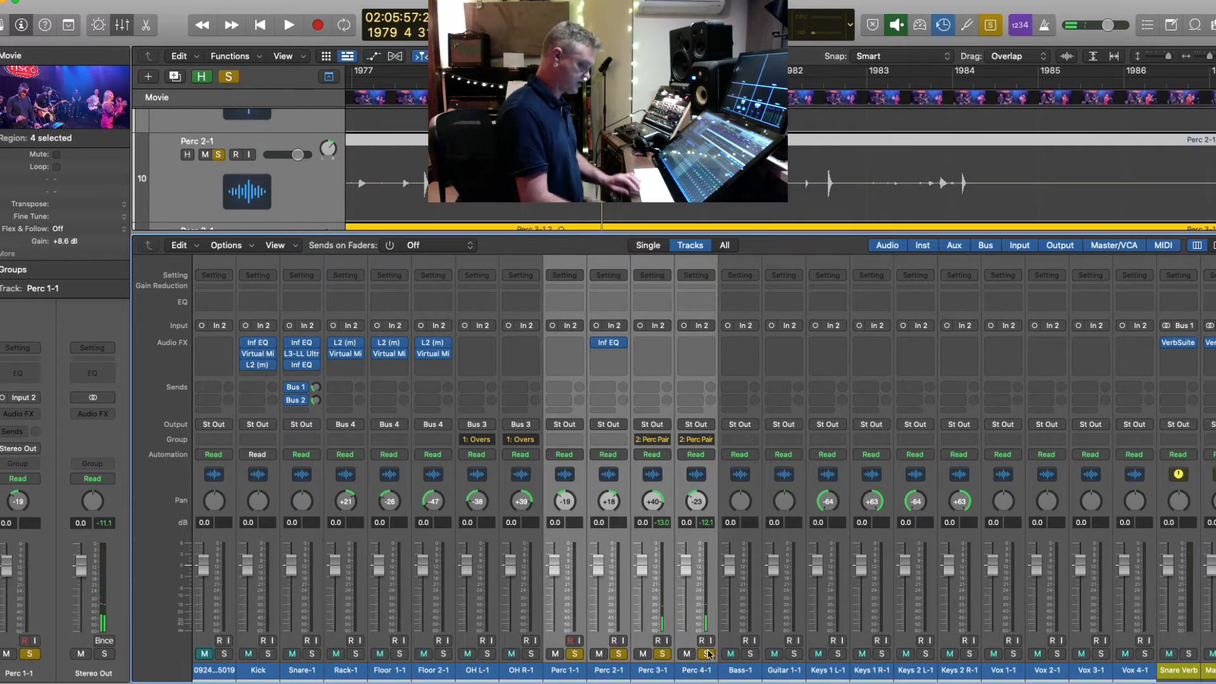
click(707, 655)
key(space)
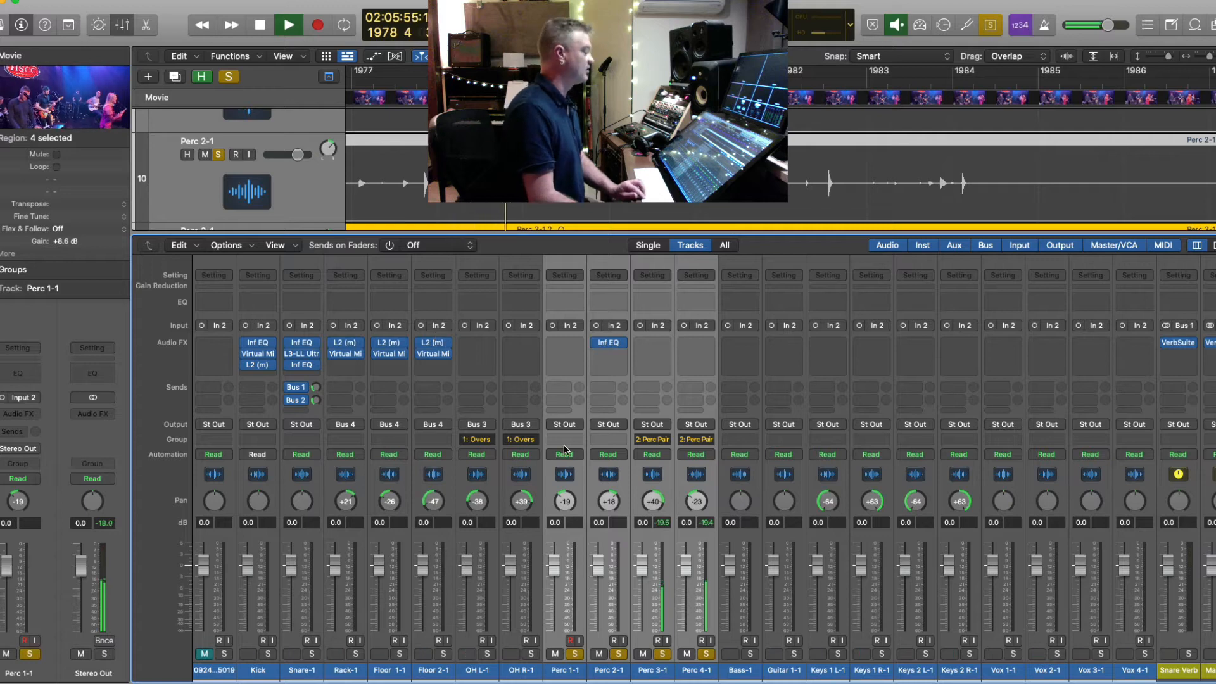
- Turn off the region Solo mode and play all four percussion tracks together in a wider, more compact arrangement view
key(super+Left)
key(super+Left)
key(super+Left)
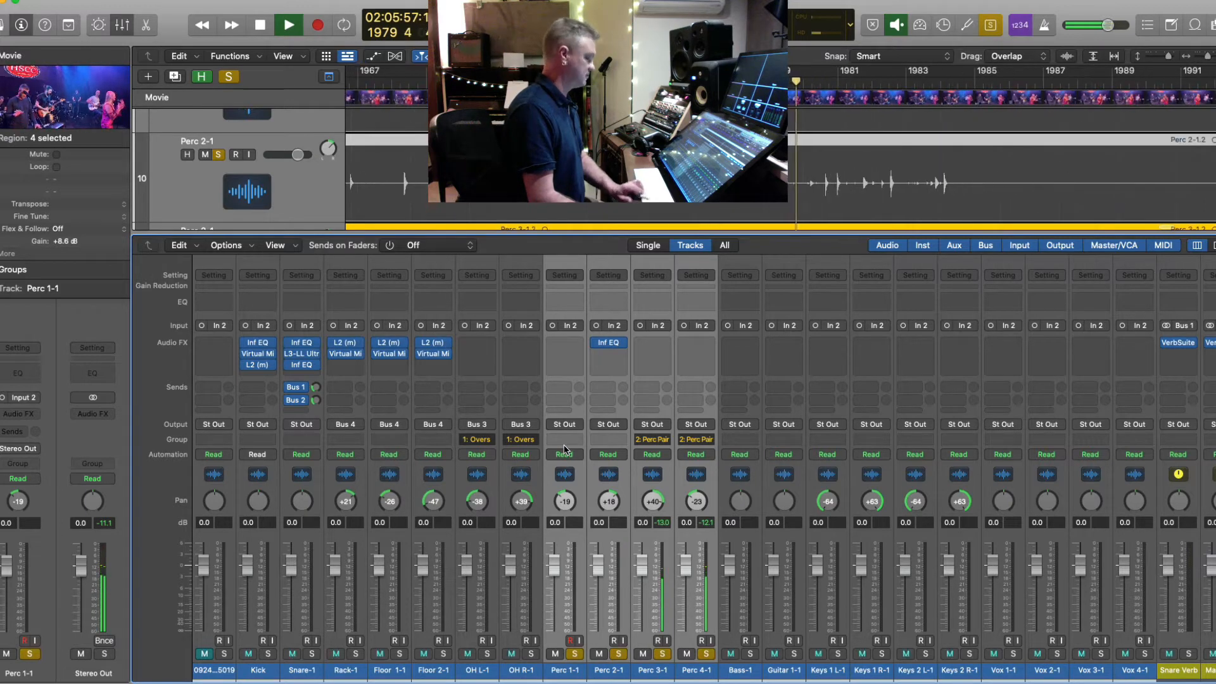
key(super+Up)
key(super+Up)
key(super+Up)
key(super+Up)
key(super+Up)
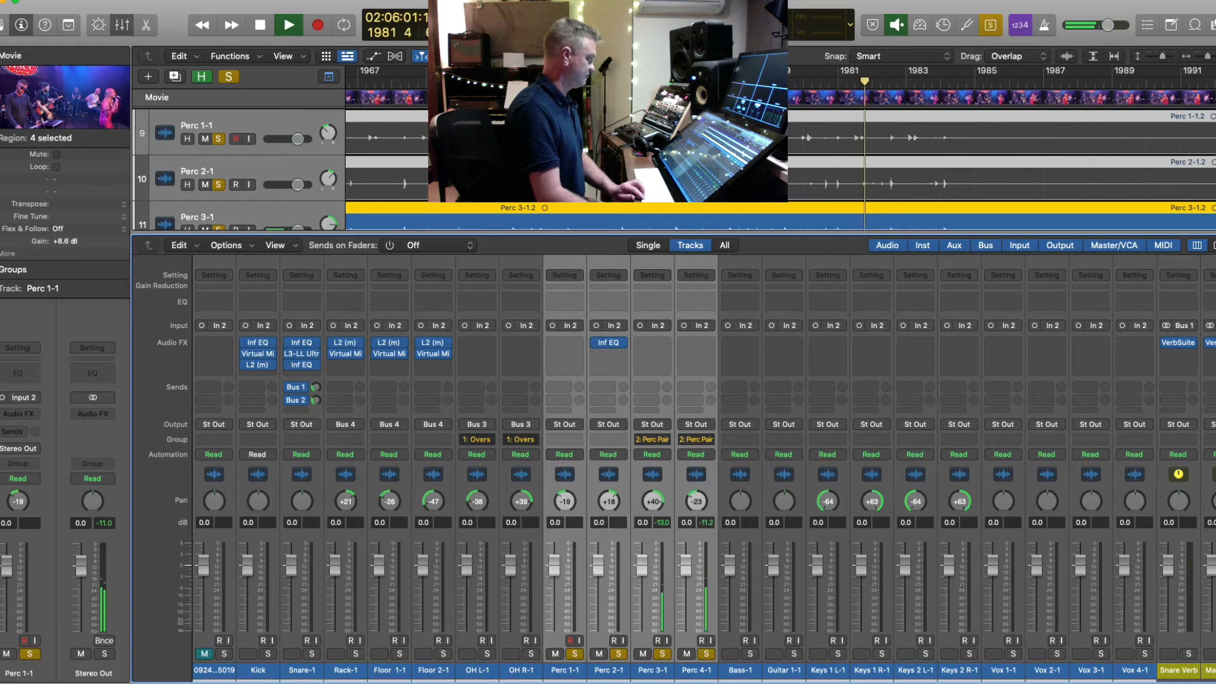
scroll(284, 175, up, 1)
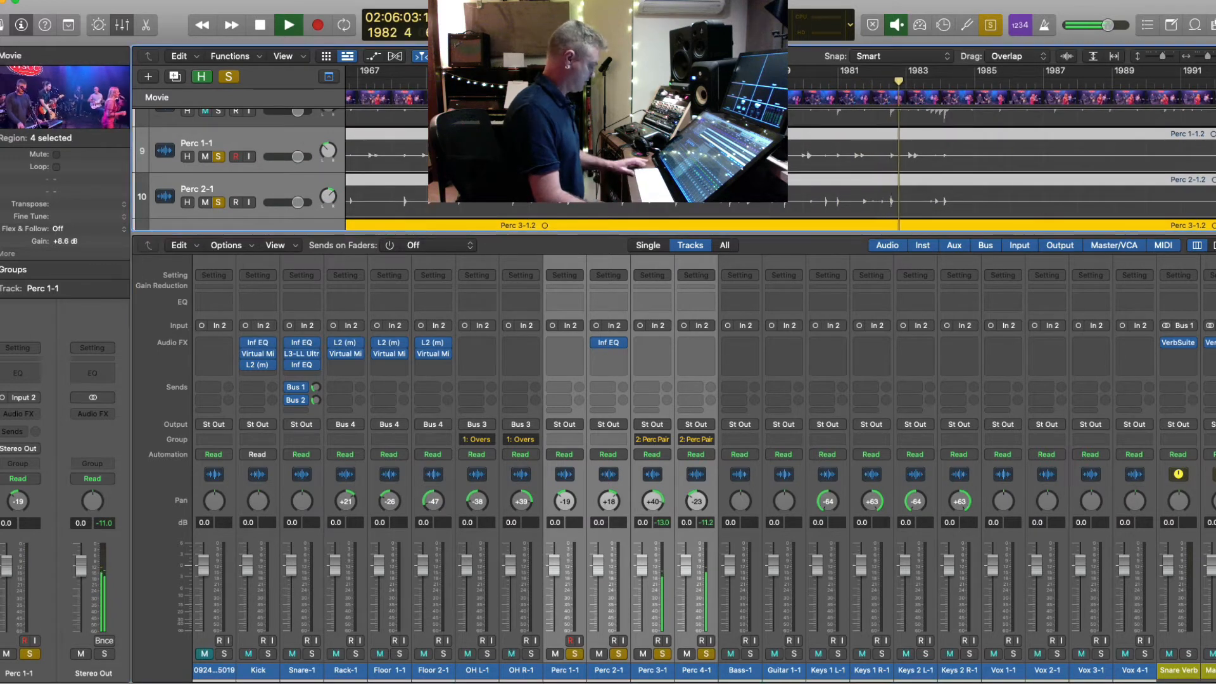
key(ctrl+s)
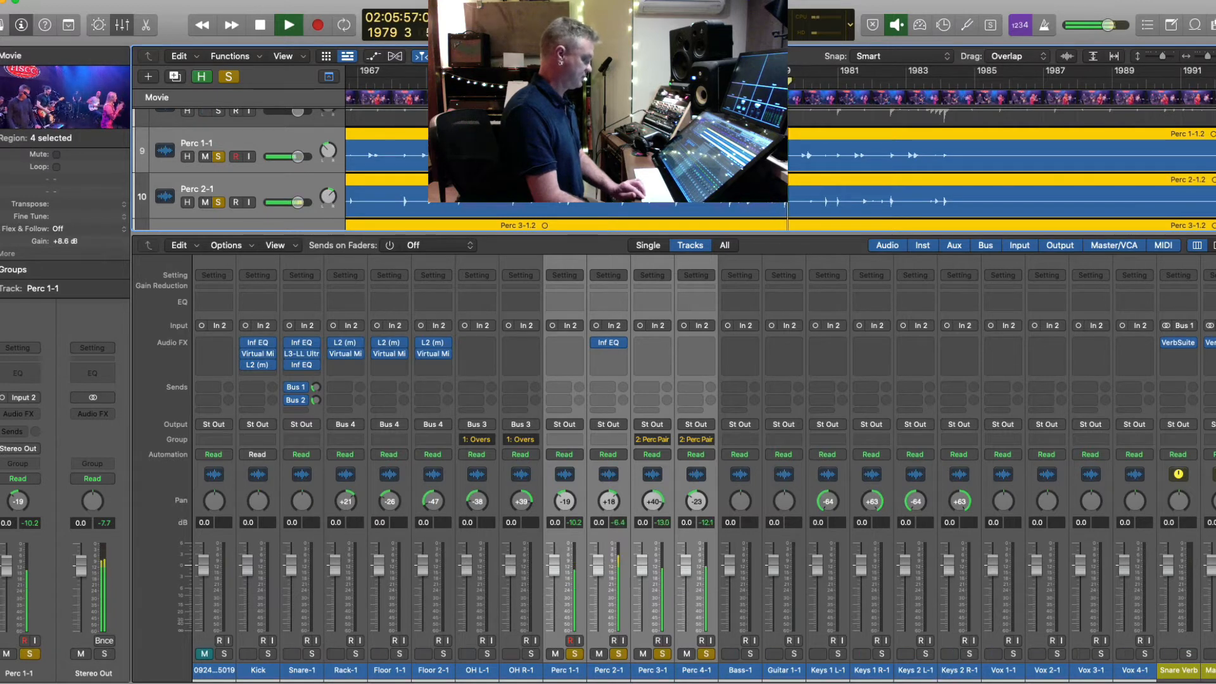
key(super+Up)
key(super+Up)
key(super+Up)
key(super+Up)
key(super+Up)
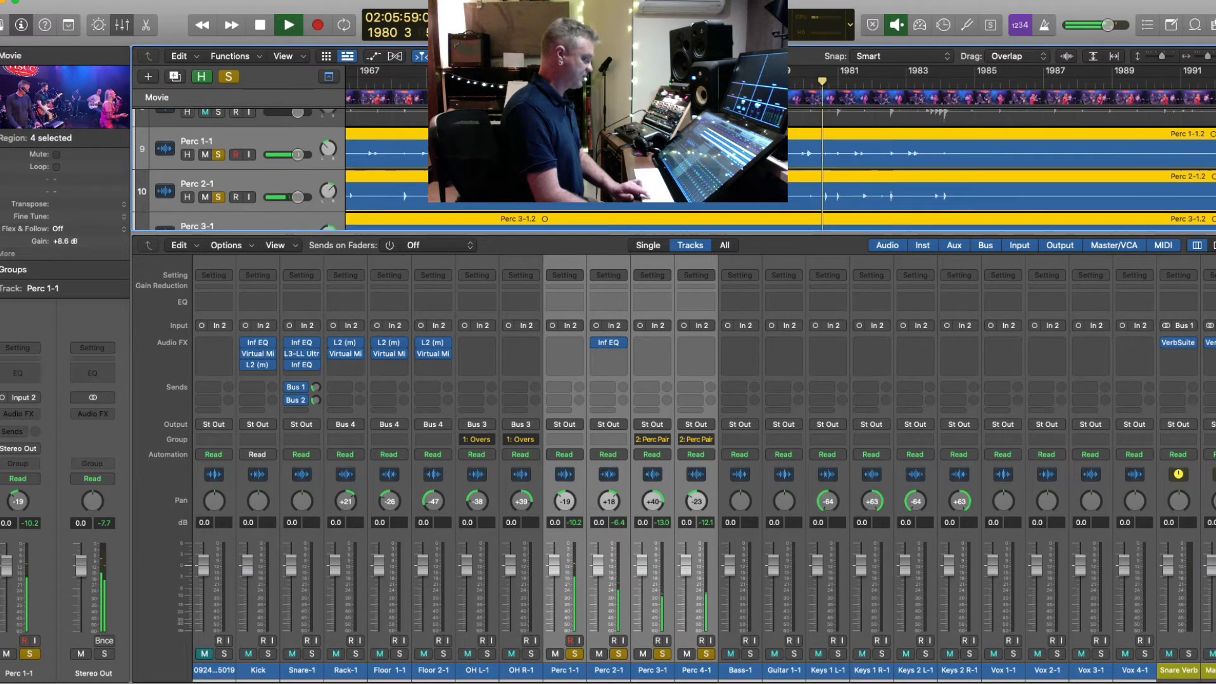
- Stop playback and route the outputs of the four selected percussion channels, Perc 1-1 through Perc 4-1, to Bus 5
key(space)
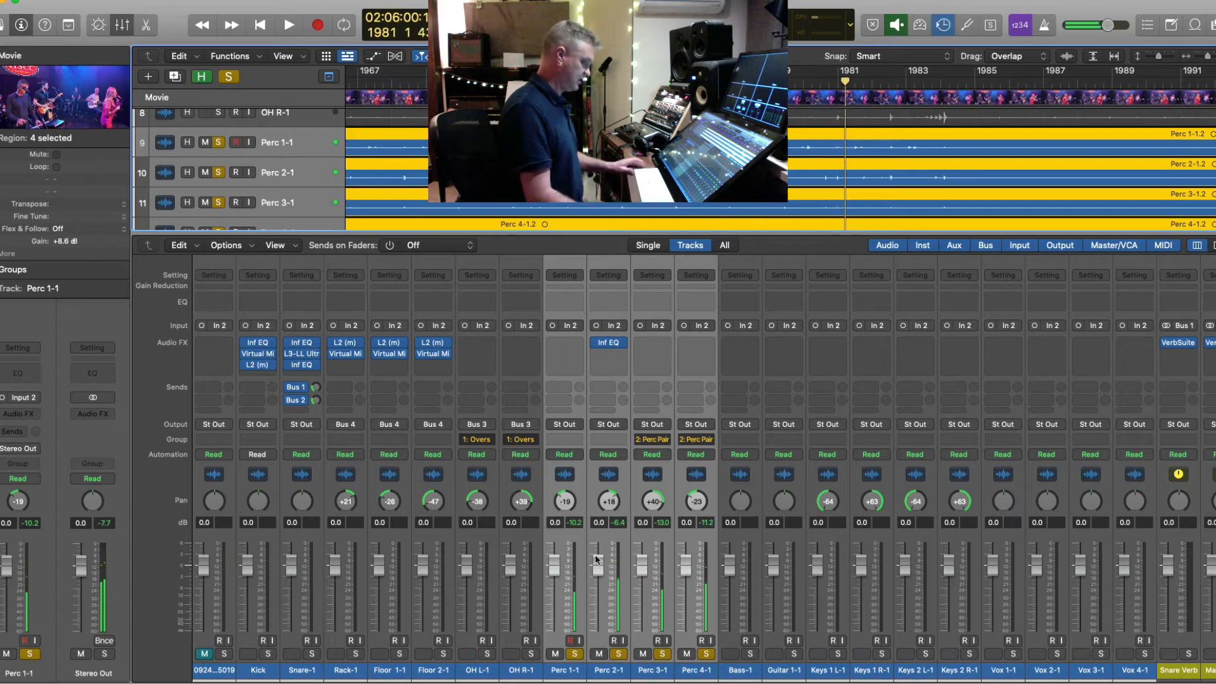
click(565, 425)
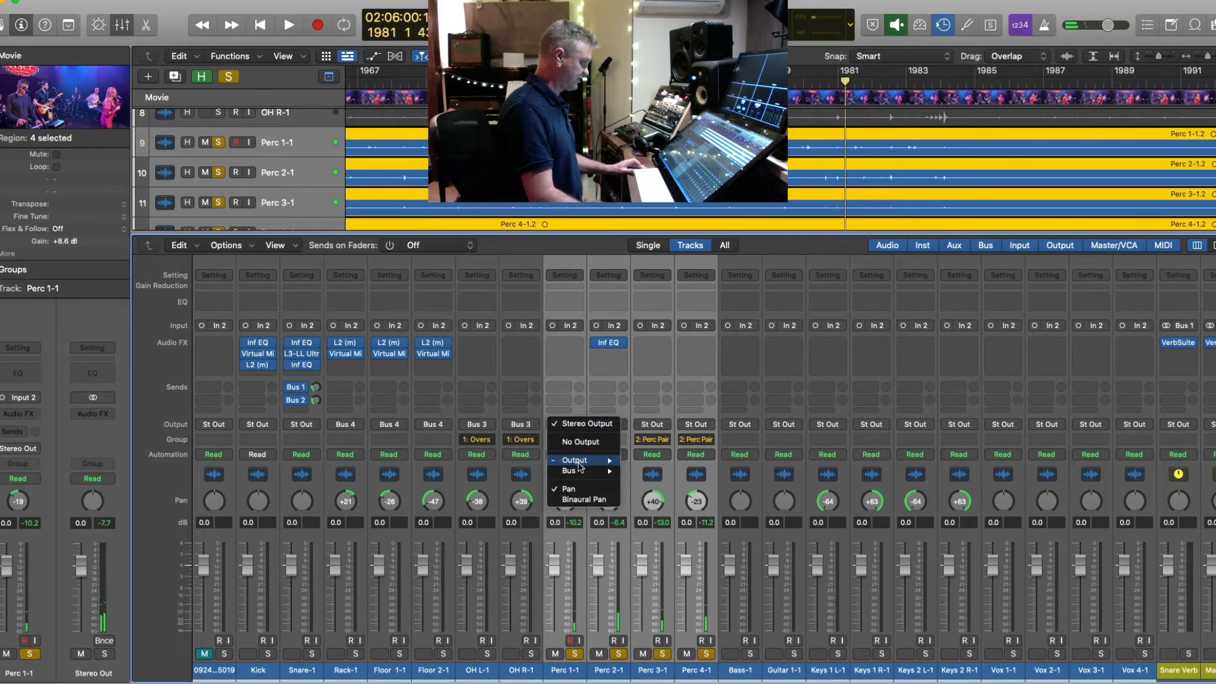
mouse_move(577, 471)
click(681, 310)
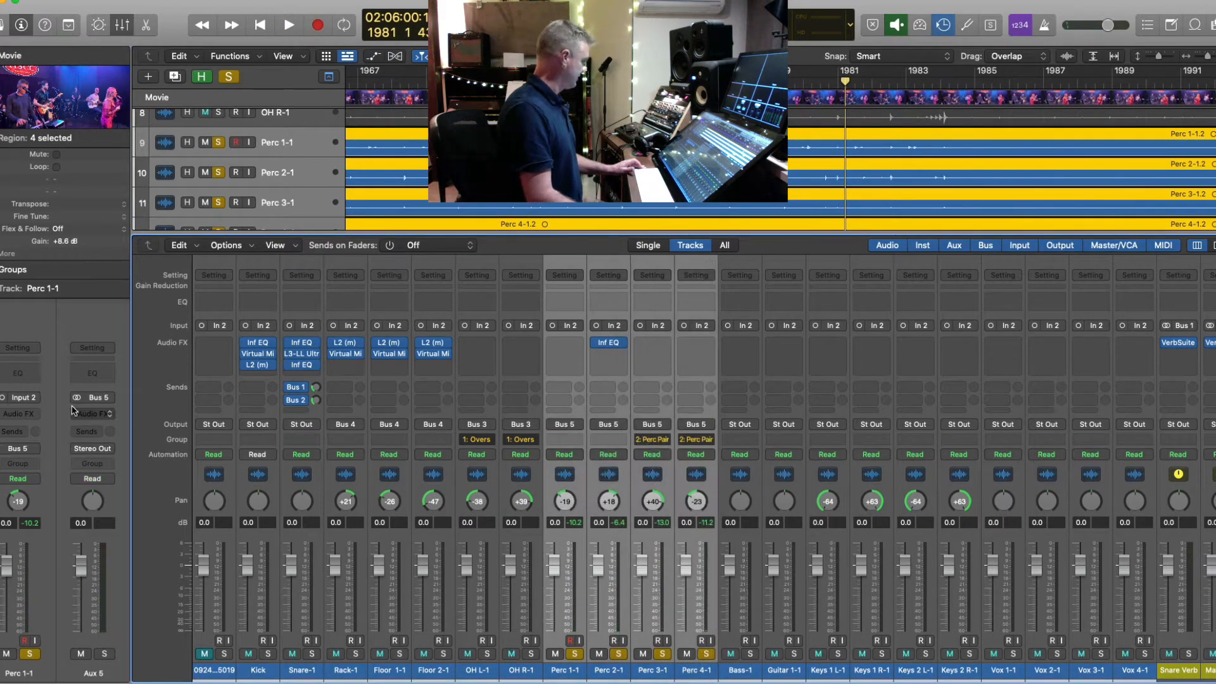
- Load the user channel strip setting Perc Bus from the HSCC AJS collection onto the Bus 5 aux channel
click(104, 352)
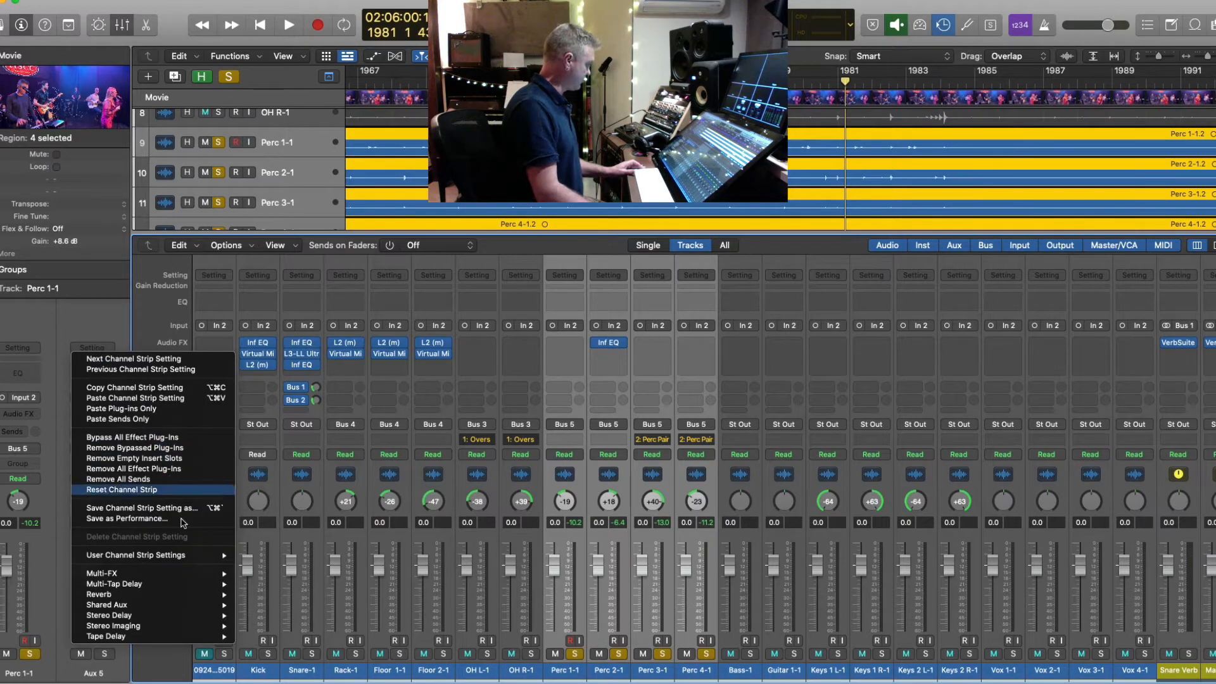
mouse_move(188, 557)
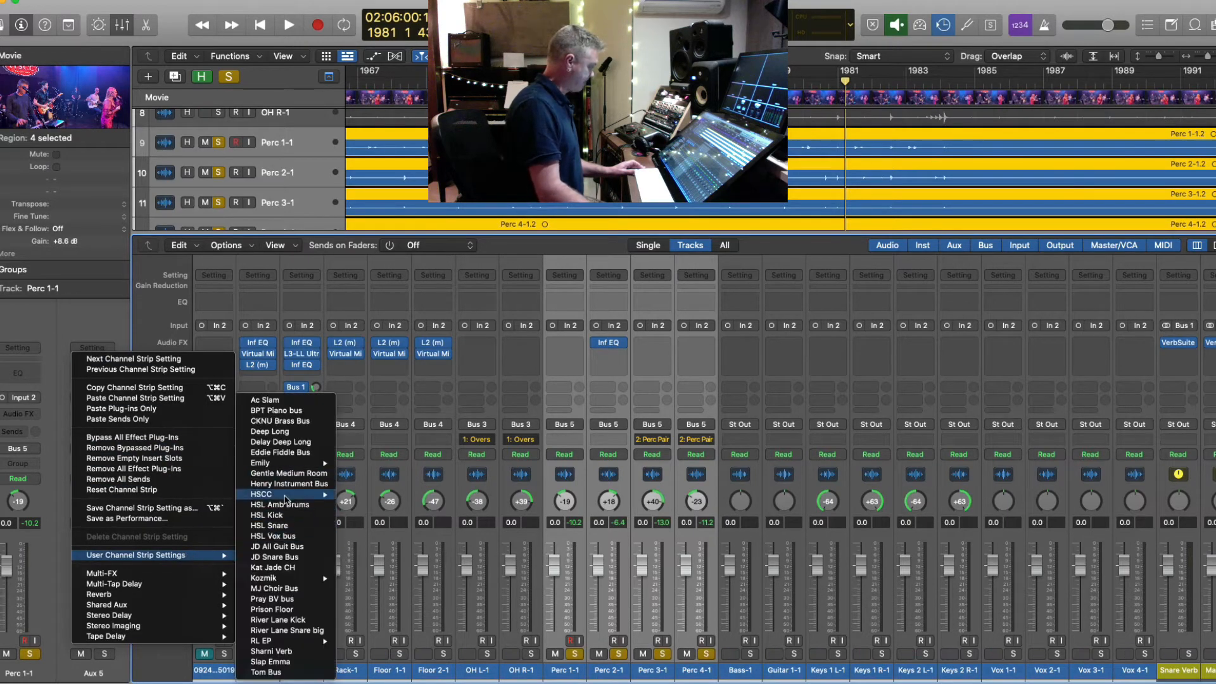
mouse_move(289, 497)
mouse_move(409, 497)
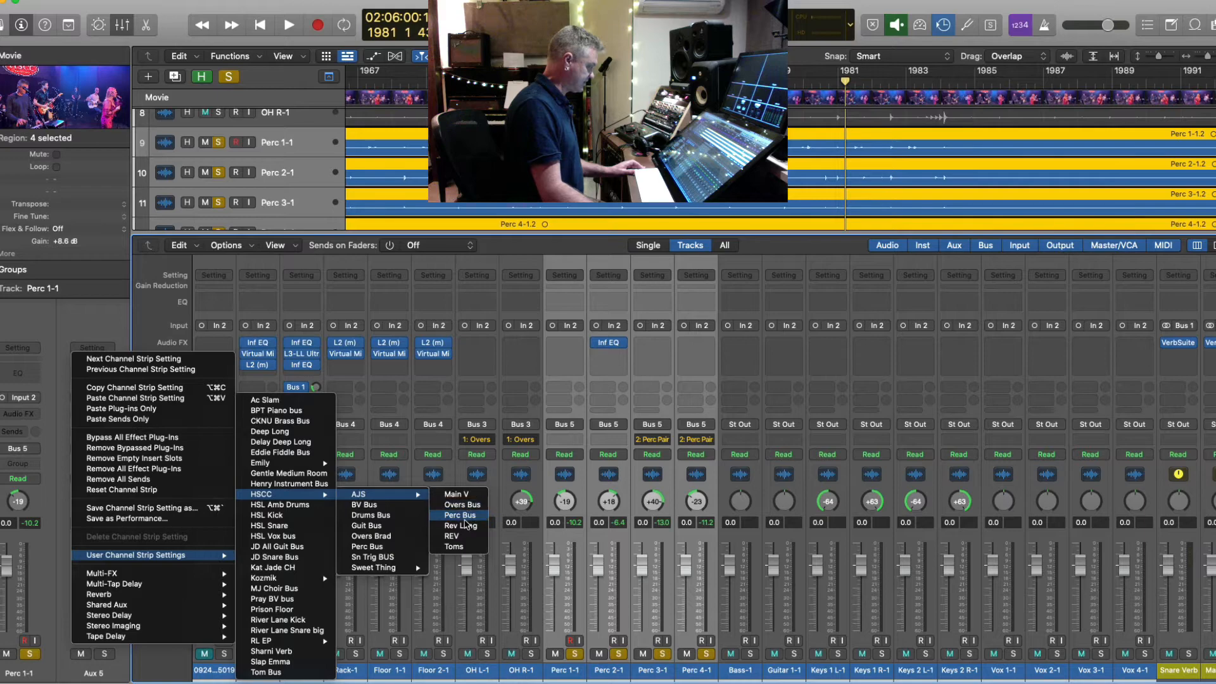
click(462, 515)
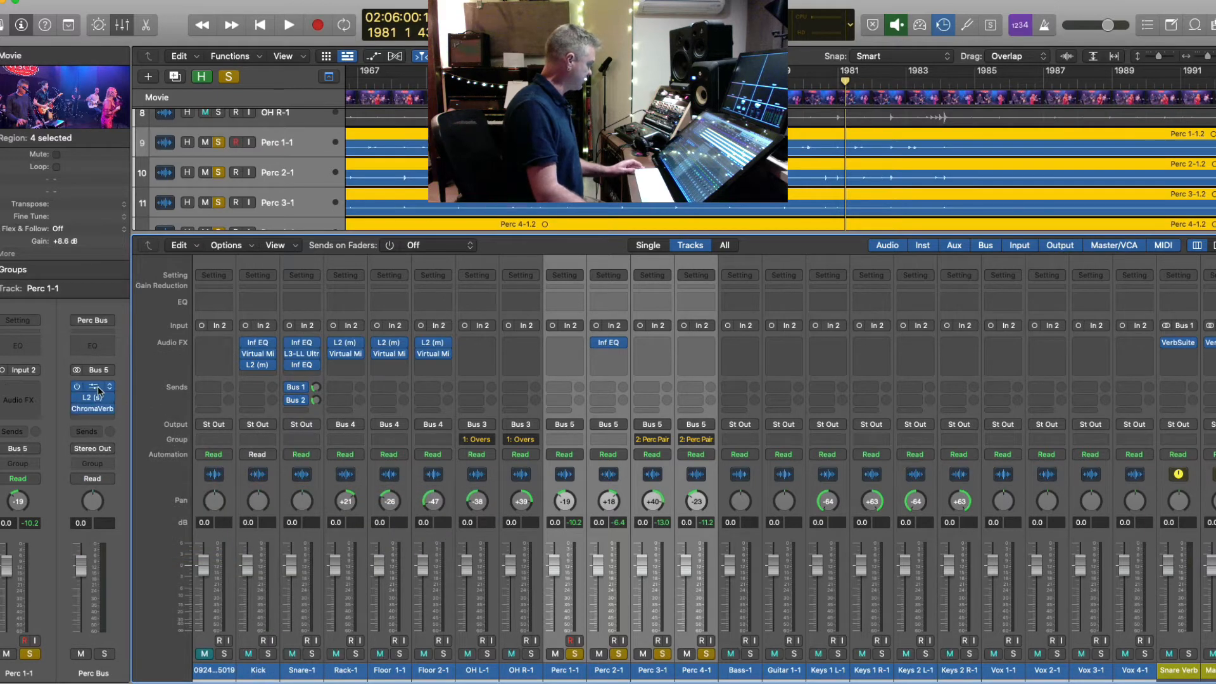
- Remove the FG-N equalizer module from the Perc Bus's Virtual Mix Rack while auditioning the percussion, and close the plug-in
click(98, 389)
drag(655, 159, 366, 5)
key(space)
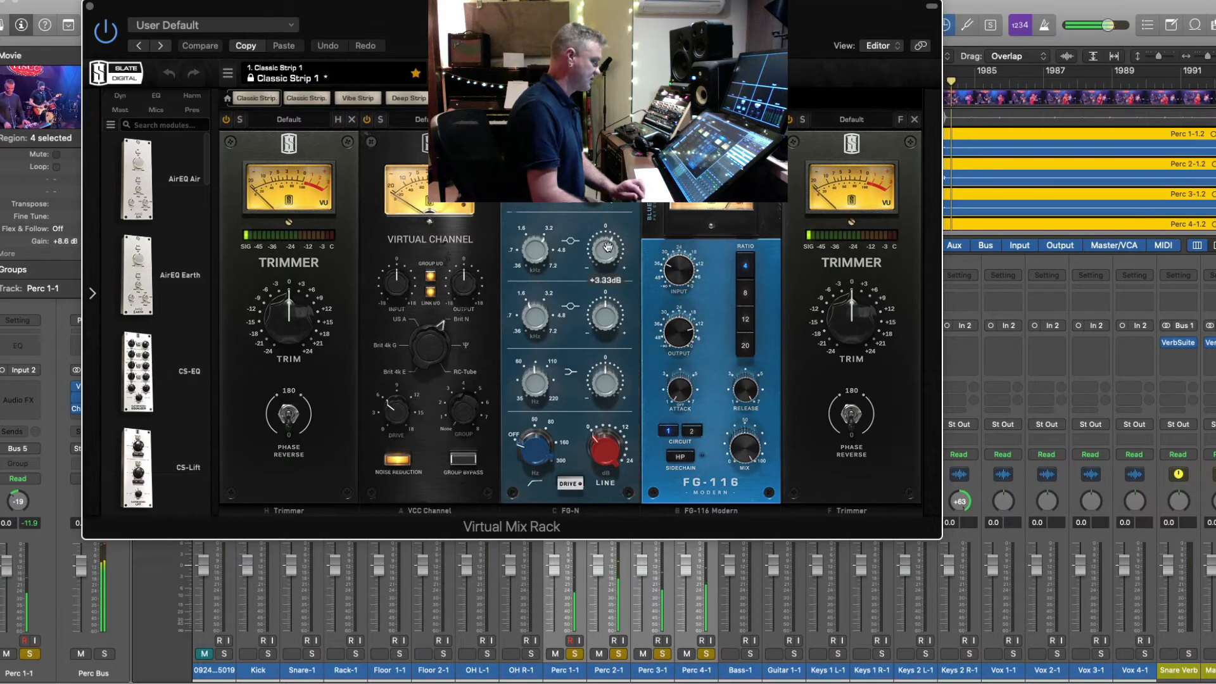
drag(605, 253, 605, 263)
drag(592, 187, 592, 210)
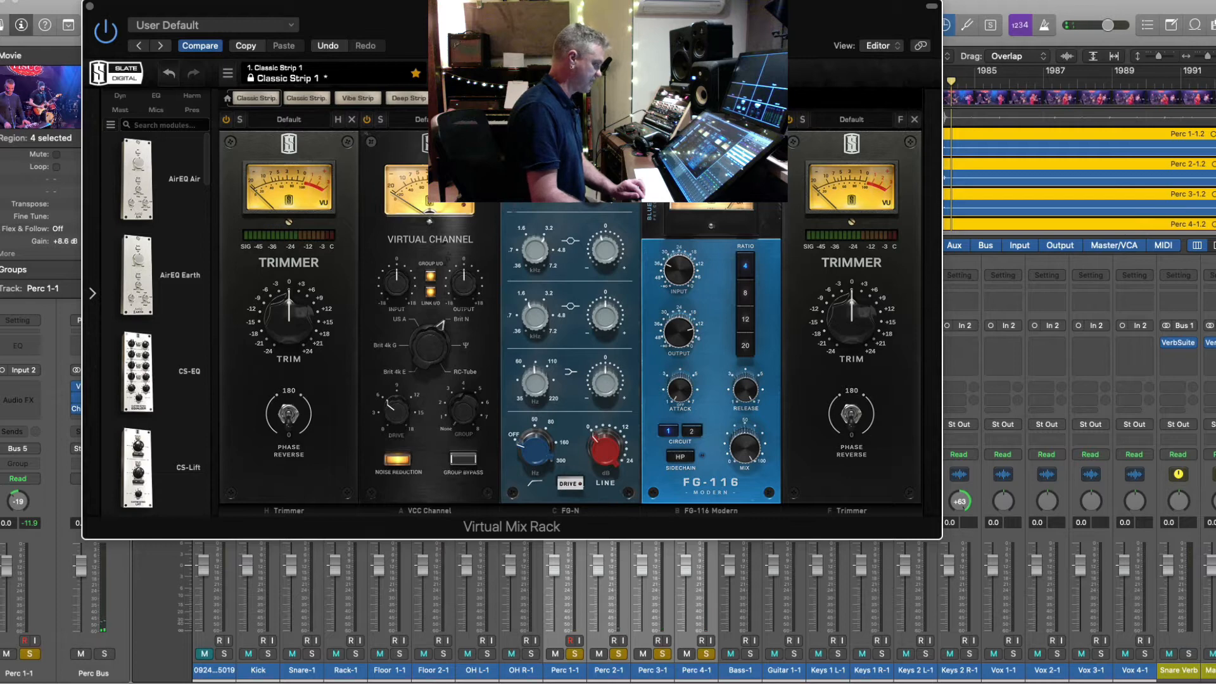
click(632, 119)
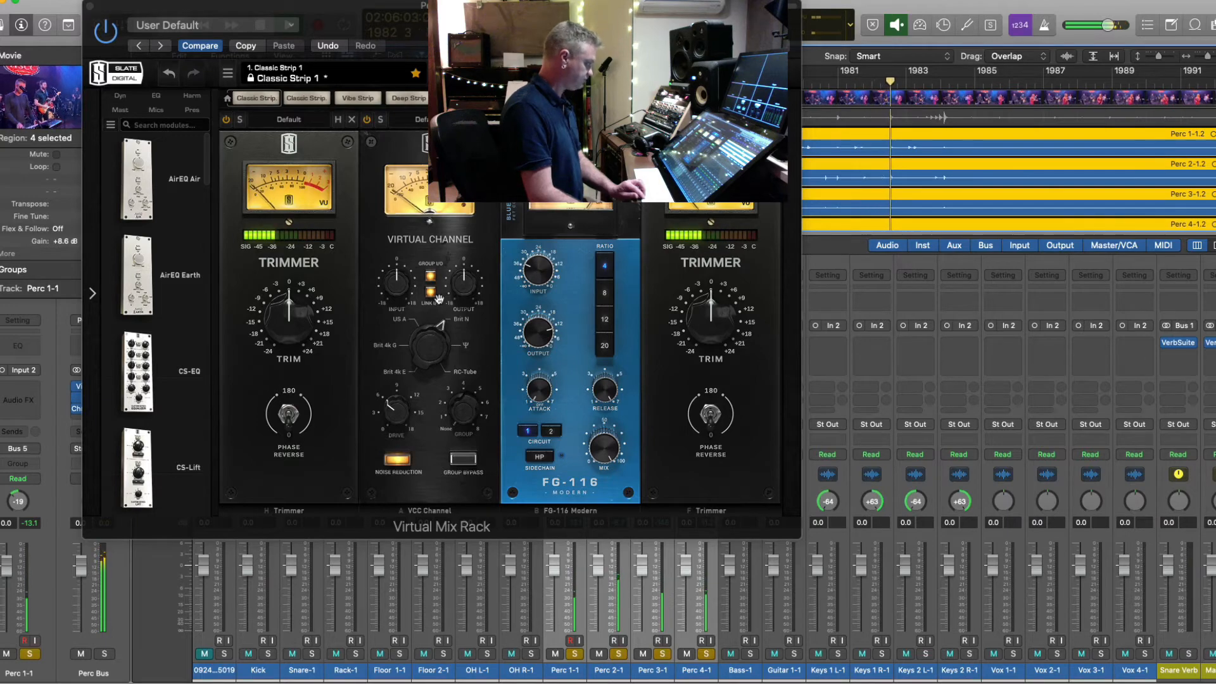
click(90, 7)
key(space)
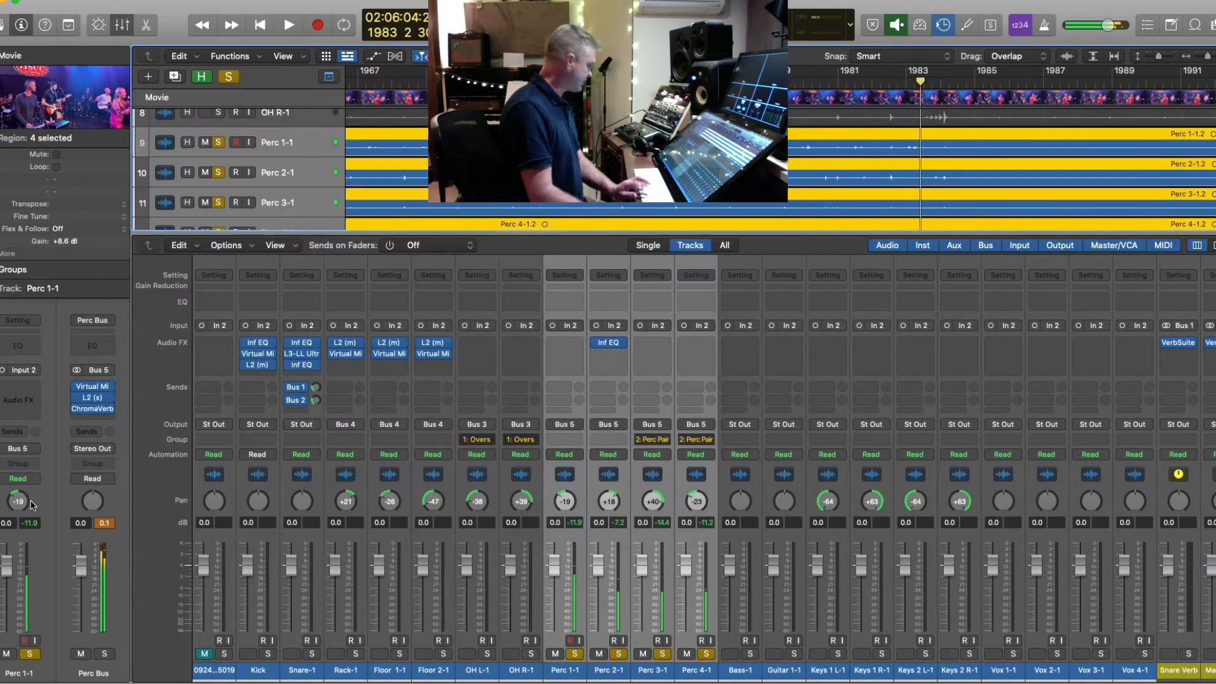
- Check the Perc Bus's L2 limiter and ChromaVerb settings, listening to the percussion through the reverb, and close both plug-ins
click(92, 397)
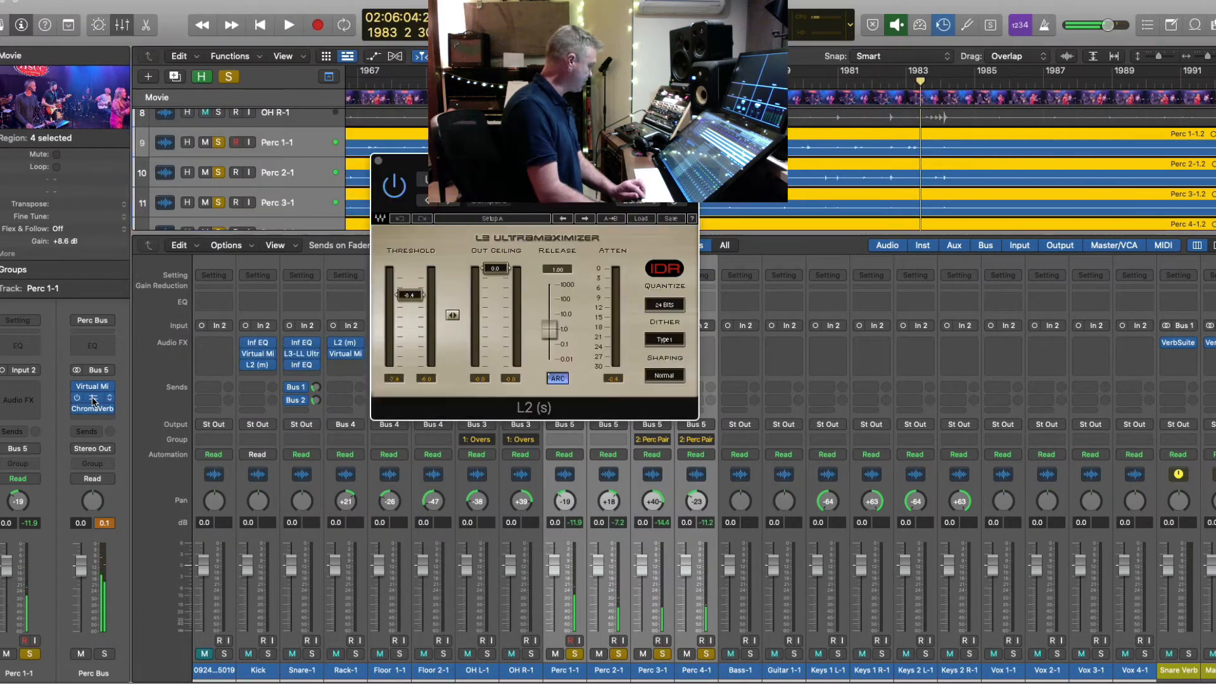
click(378, 161)
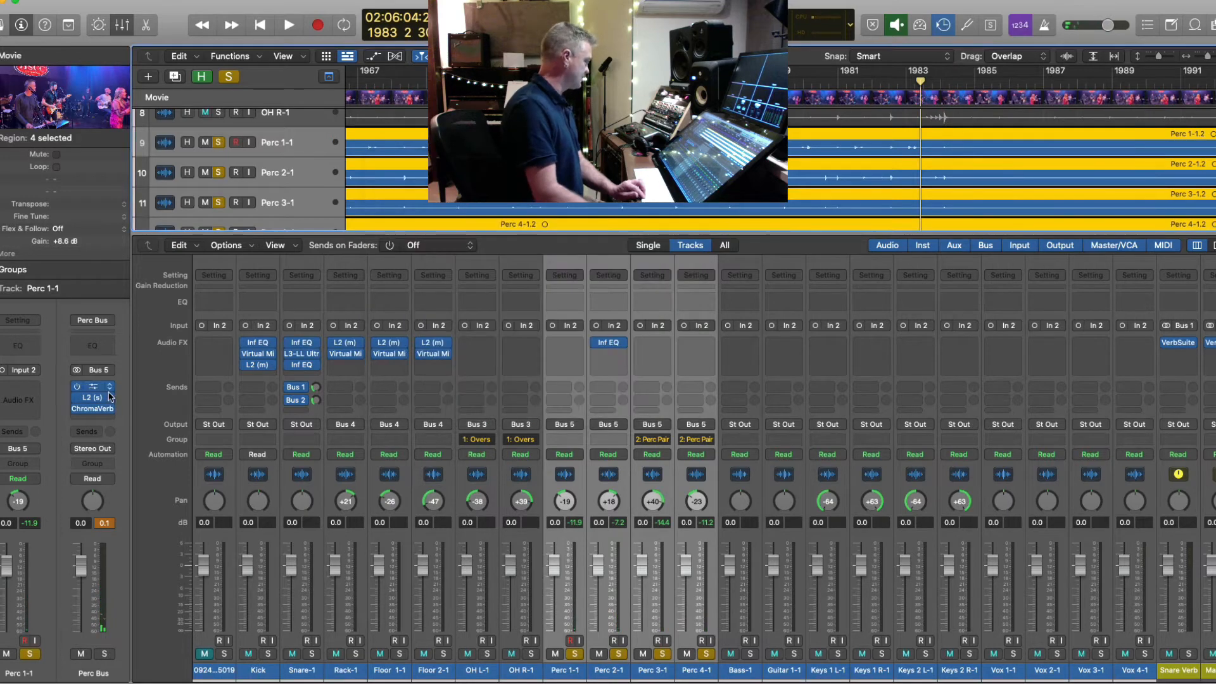
click(94, 411)
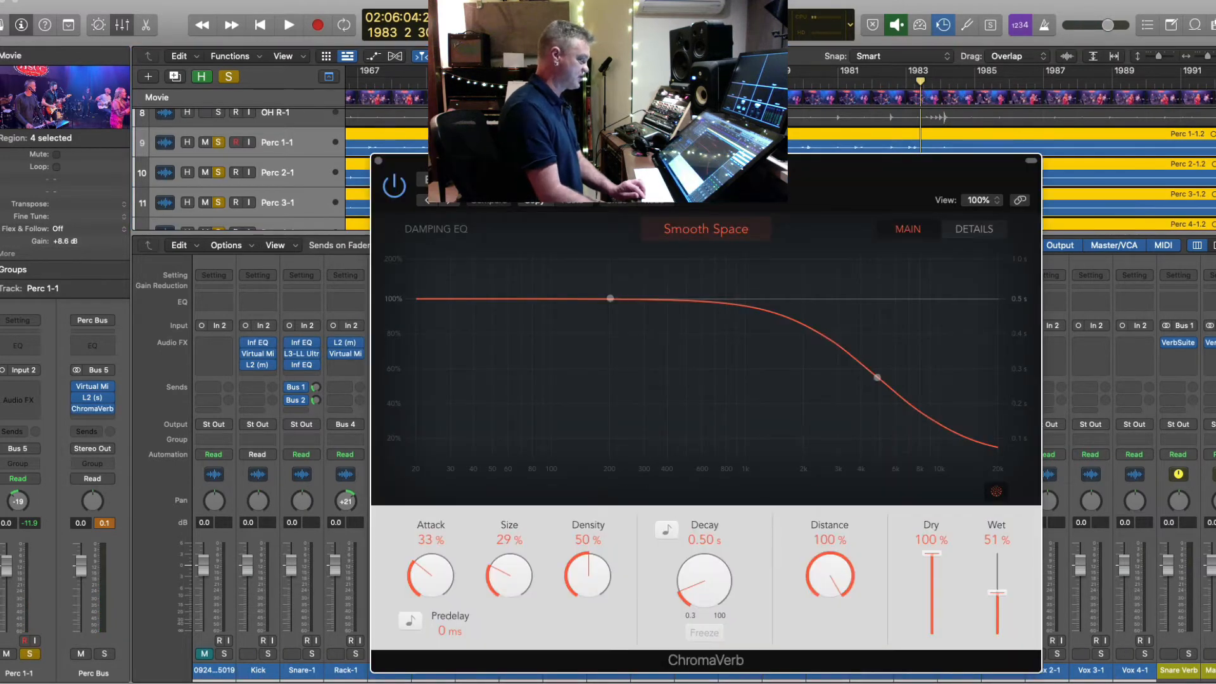
drag(641, 167, 336, 25)
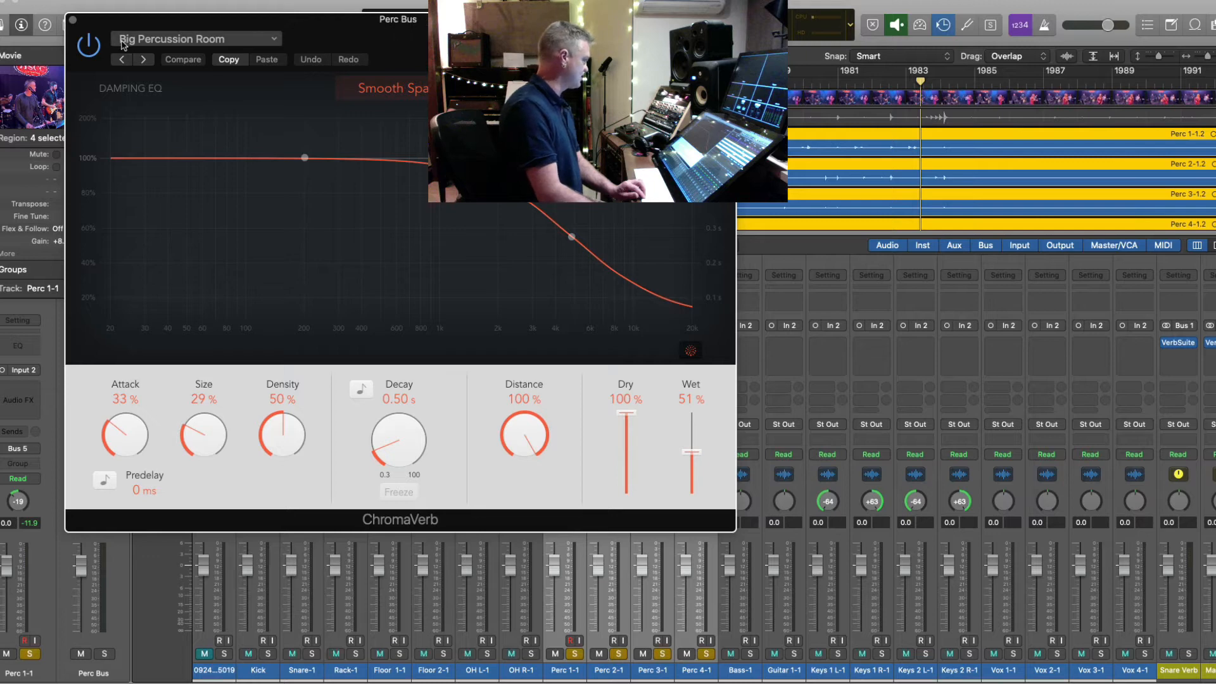
key(space)
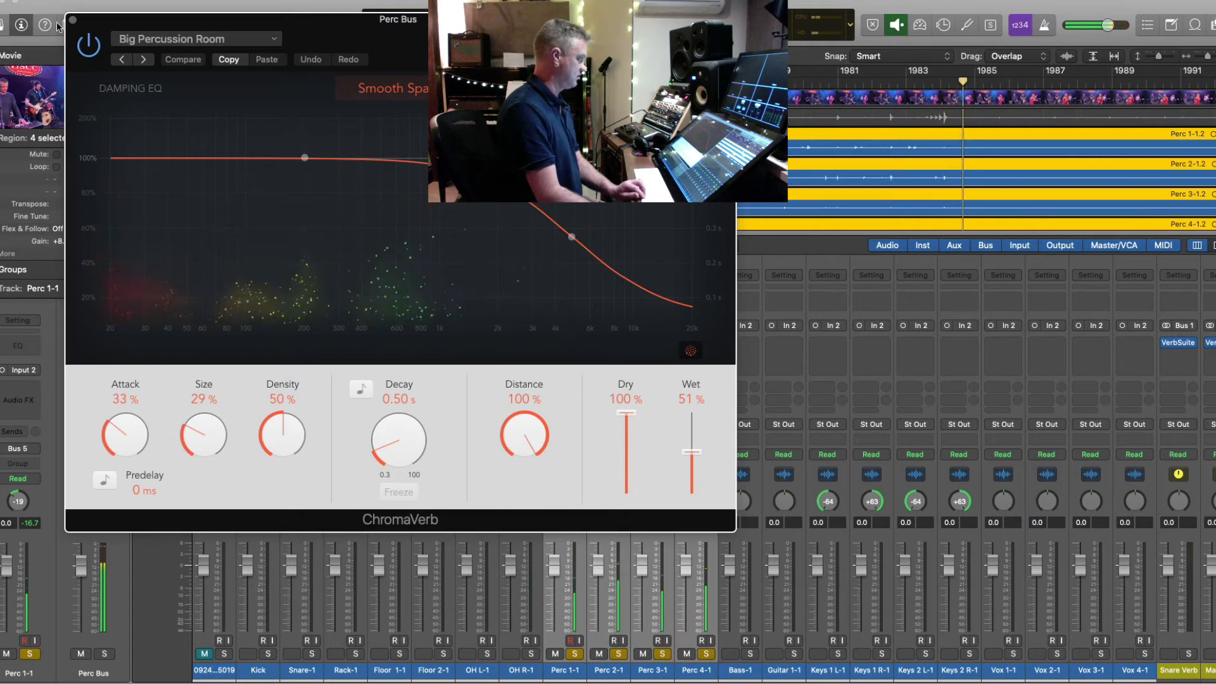
key(super+w)
key(space)
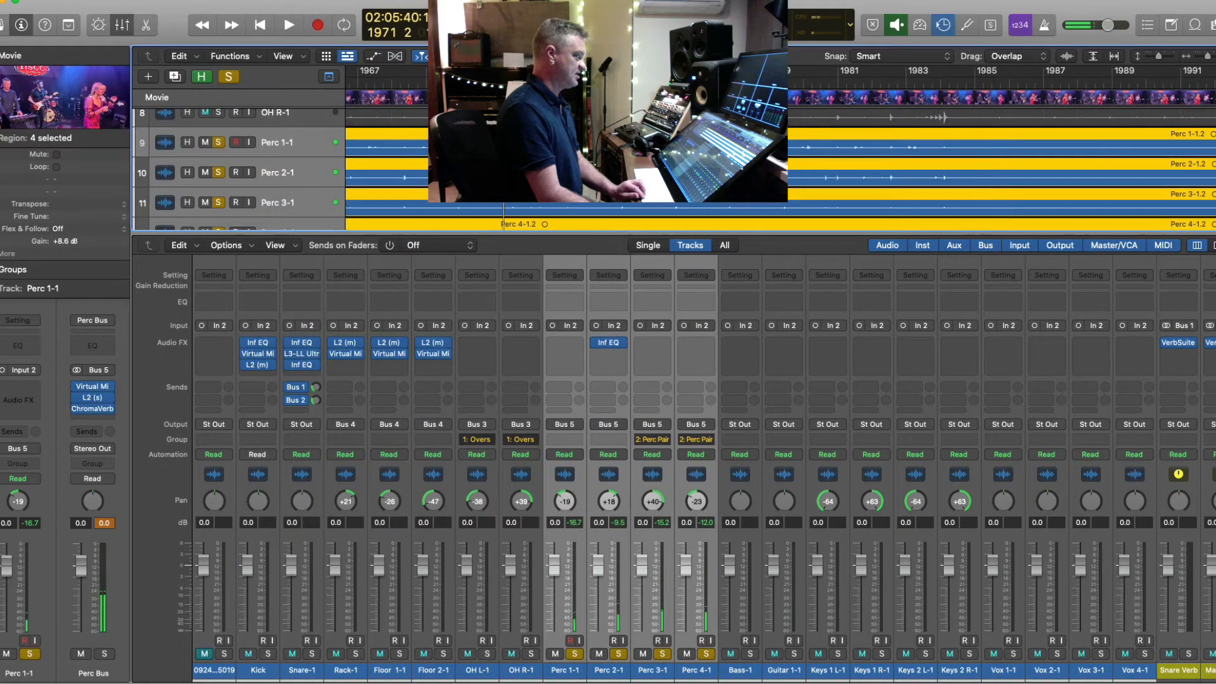
- Add a Bus 2 send to the Perc Bus and raise its level to about -14 dB during playback
key(space)
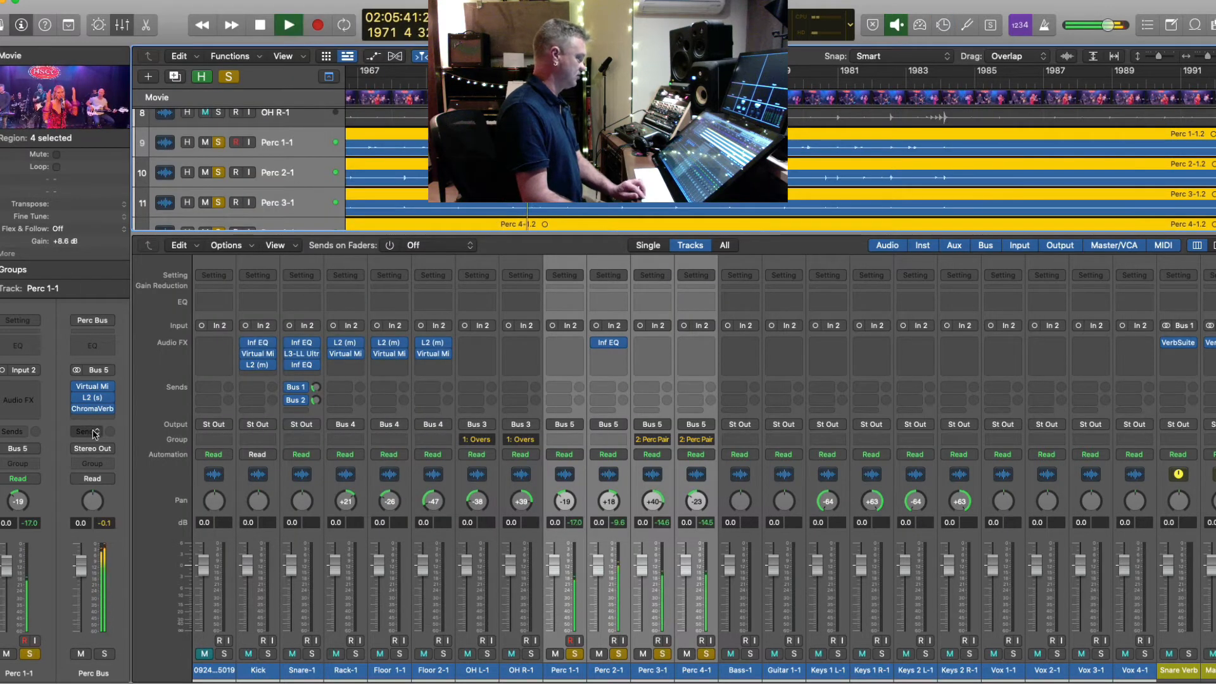
click(94, 432)
mouse_move(114, 448)
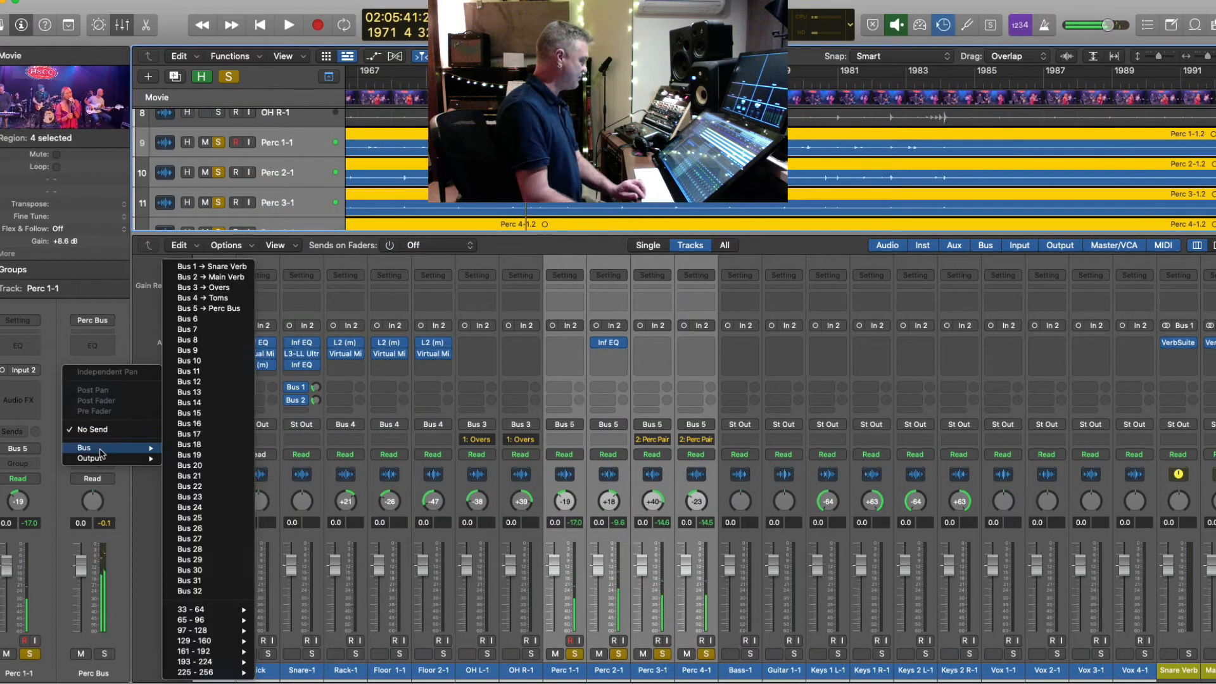
click(241, 287)
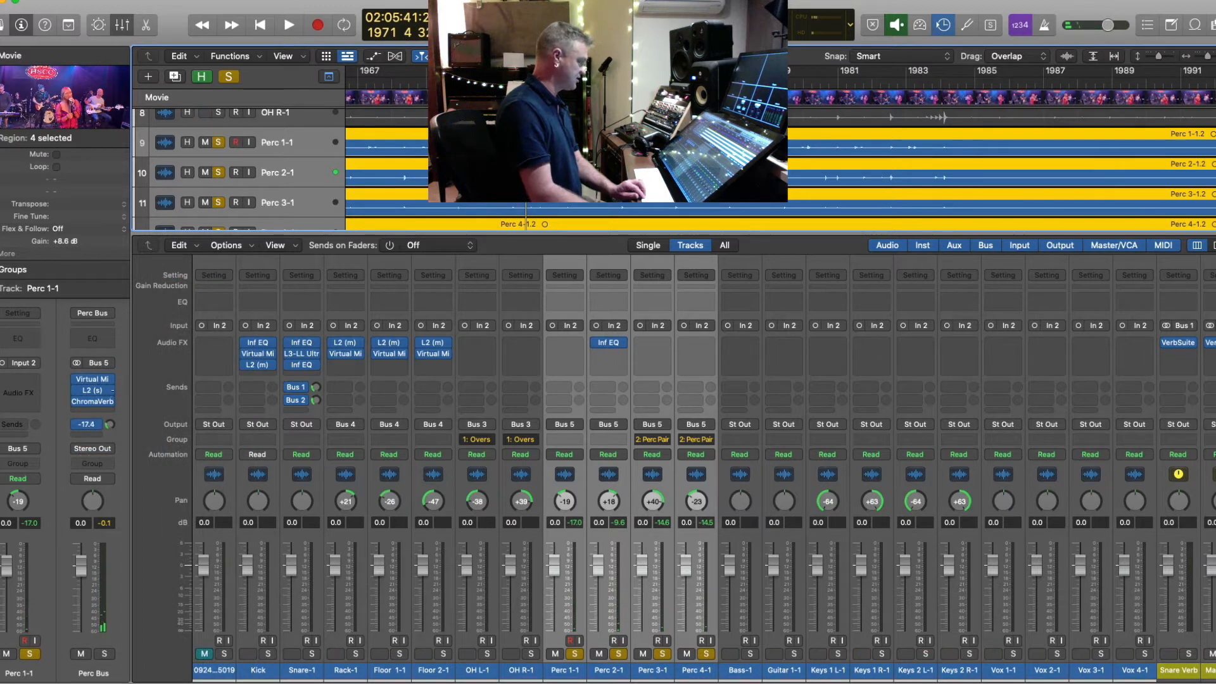
key(space)
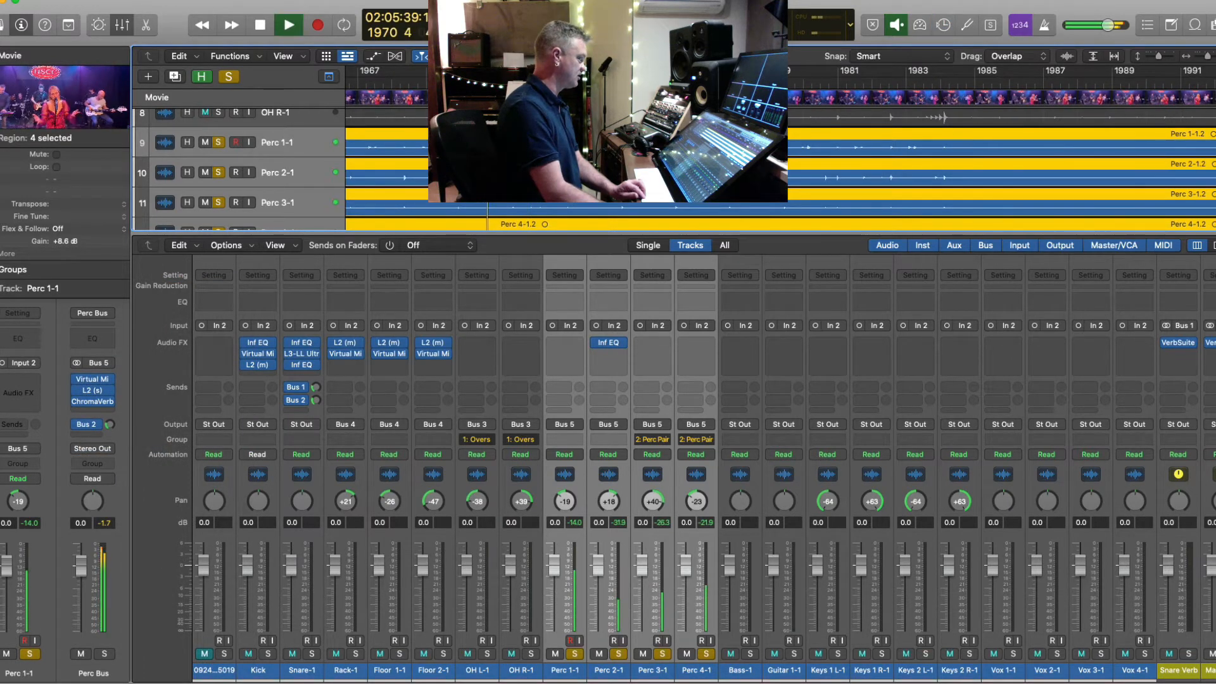
drag(110, 424, 109, 426)
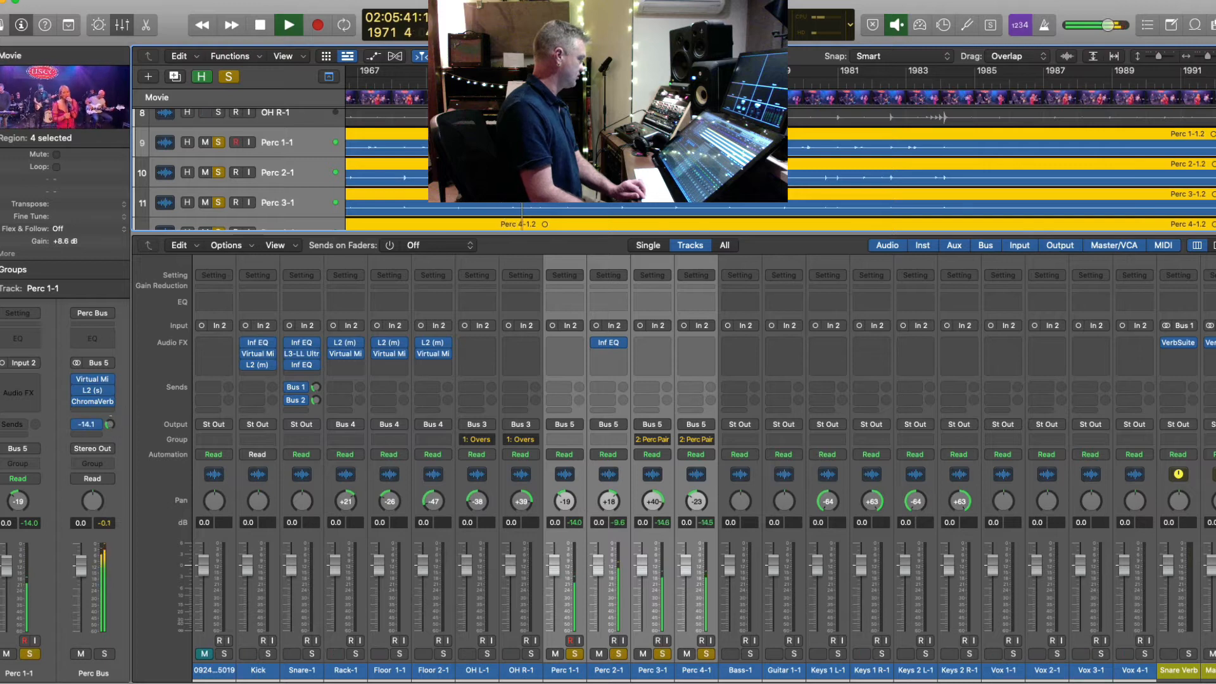
- Stop playback and insert an Infinity EQ on the Perc Bus between the L2 limiter and ChromaVerb
scroll(920, 120, down, 5)
scroll(821, 103, down, 2)
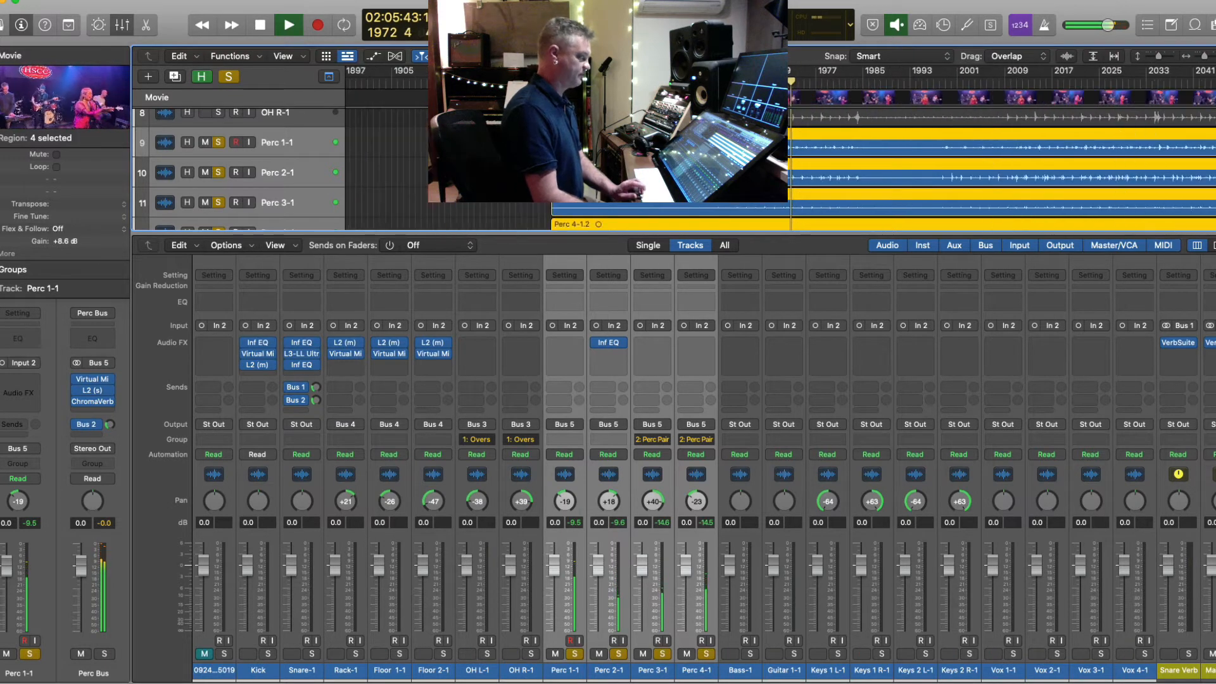
key(space)
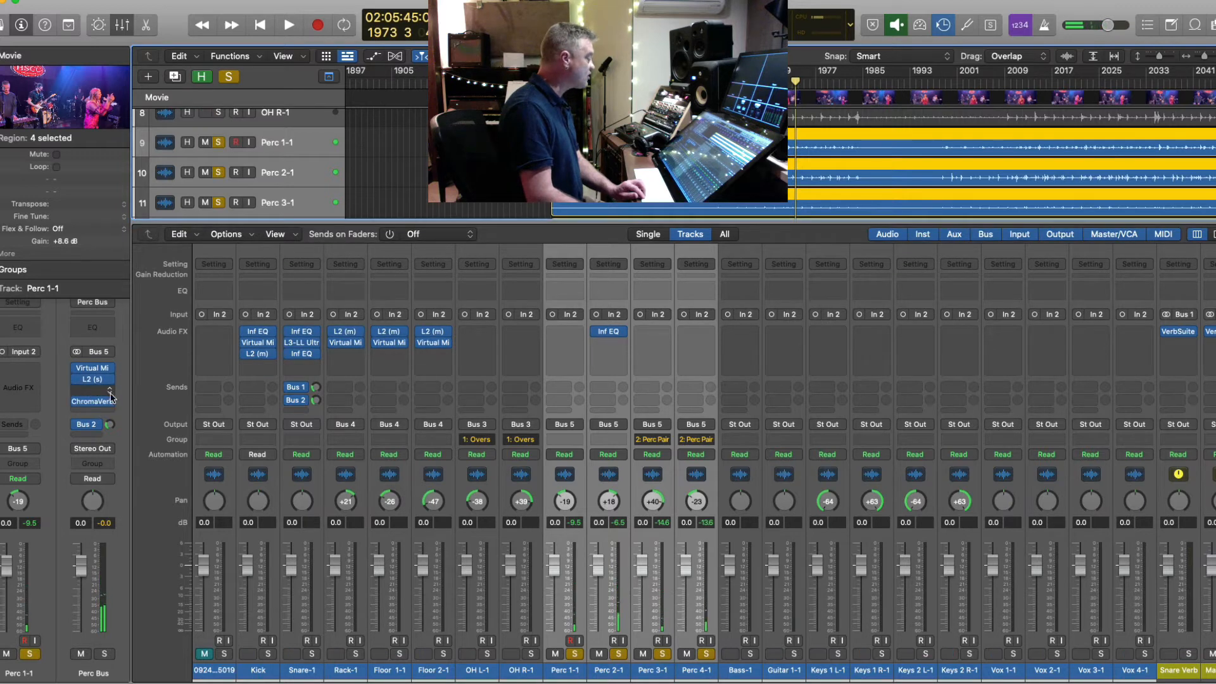
click(95, 390)
mouse_move(120, 418)
click(212, 431)
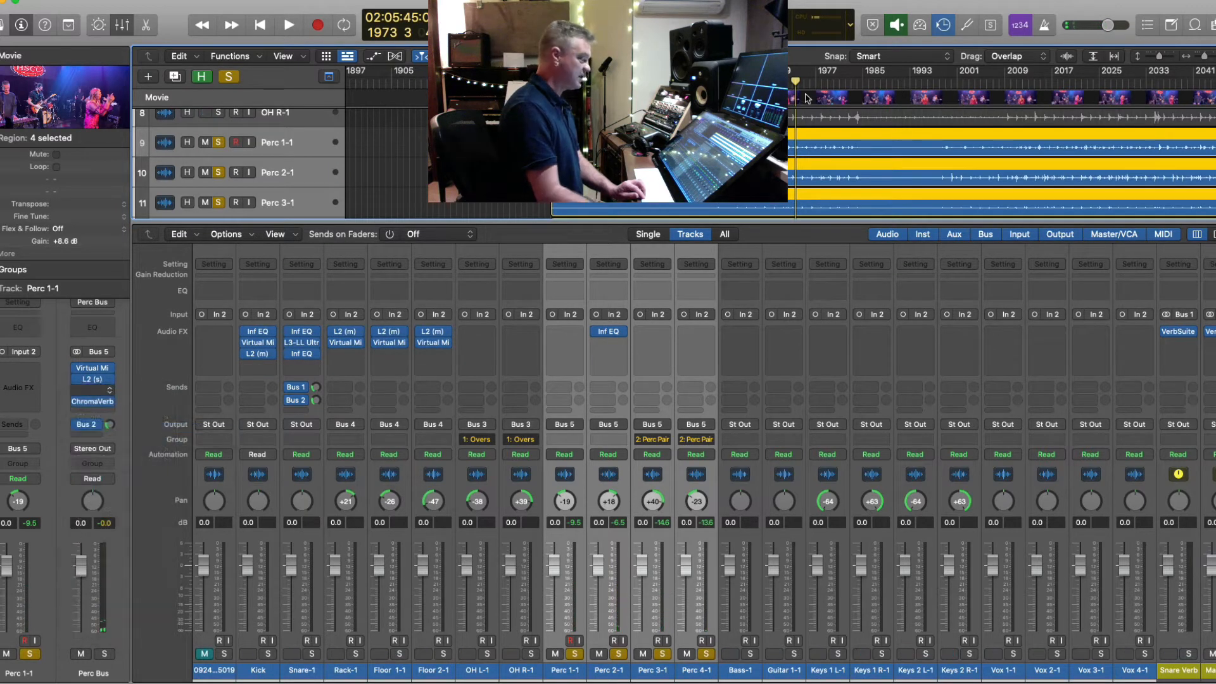
- Add a narrow Infinity EQ band that cuts the Perc Bus by about 3.7 dB at about 222 Hz
key(space)
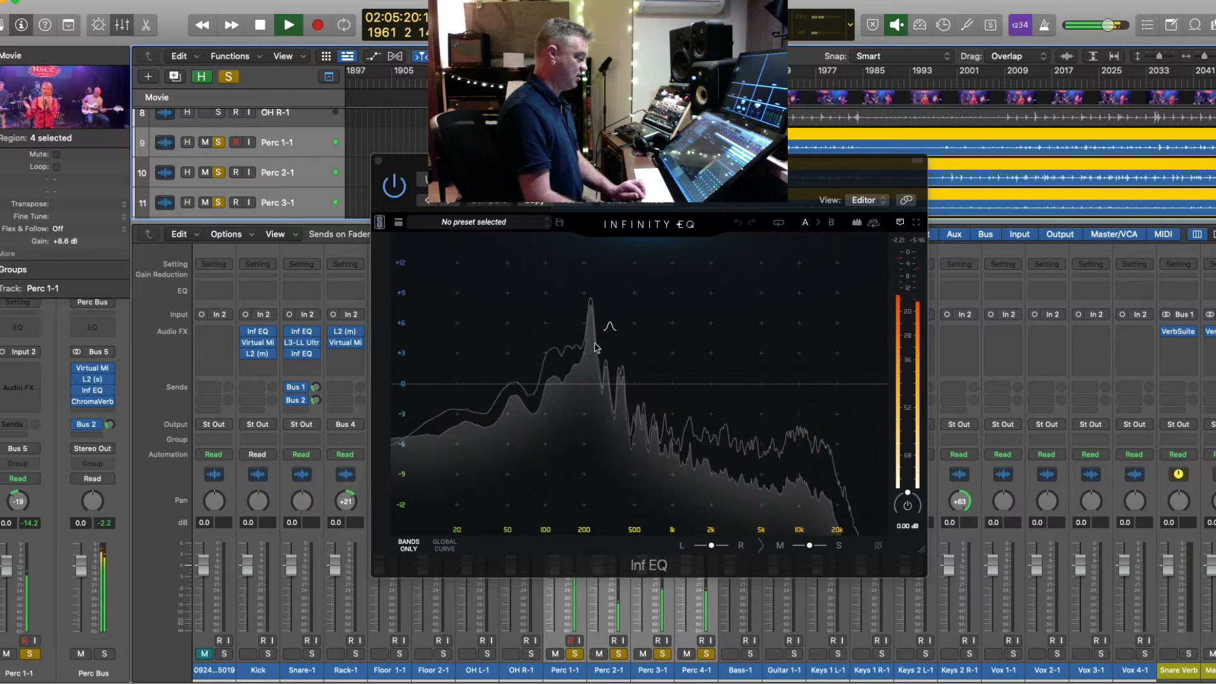
double_click(583, 387)
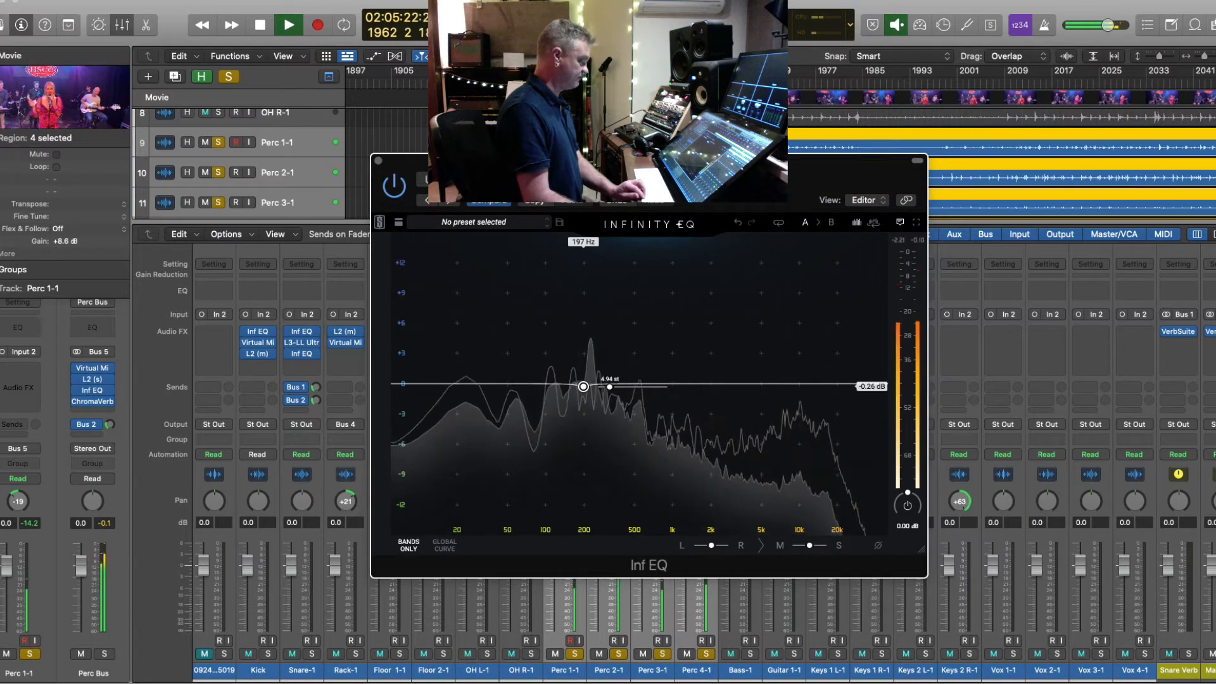
key(space)
drag(584, 386, 591, 325)
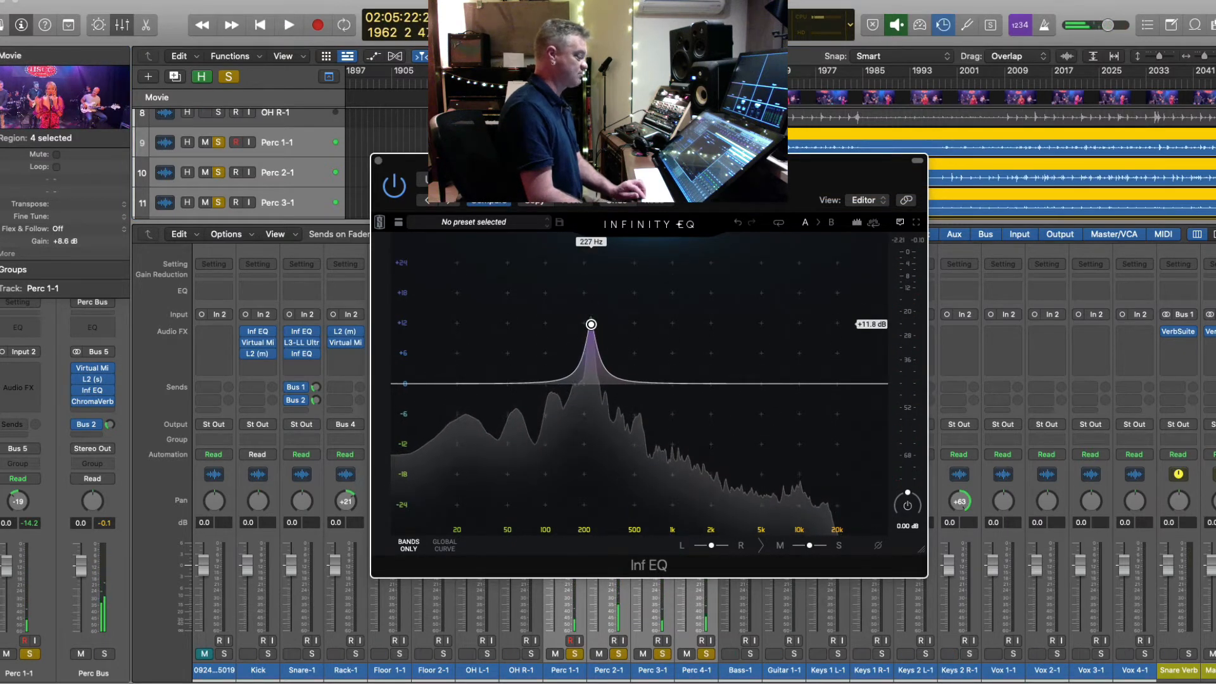
drag(592, 419, 590, 437)
key(space)
drag(590, 482, 589, 422)
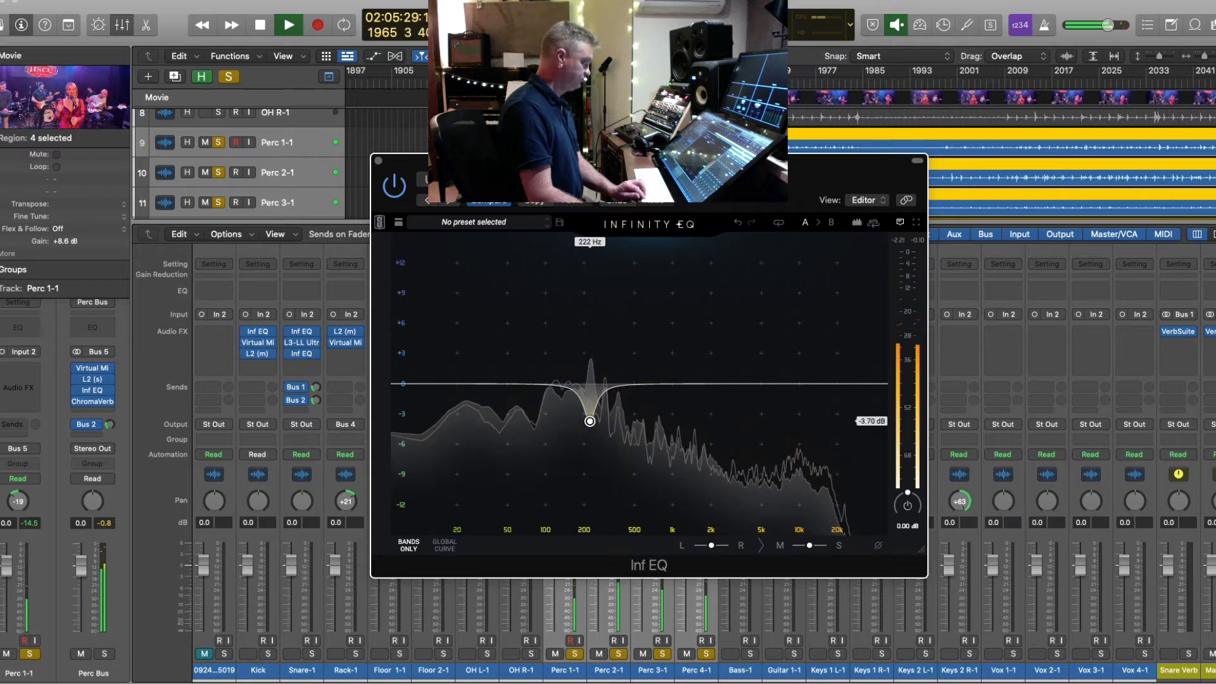
- Add a second Infinity EQ band that cuts the Perc Bus by about 4.1 dB at about 554 Hz
click(654, 375)
drag(704, 378, 643, 419)
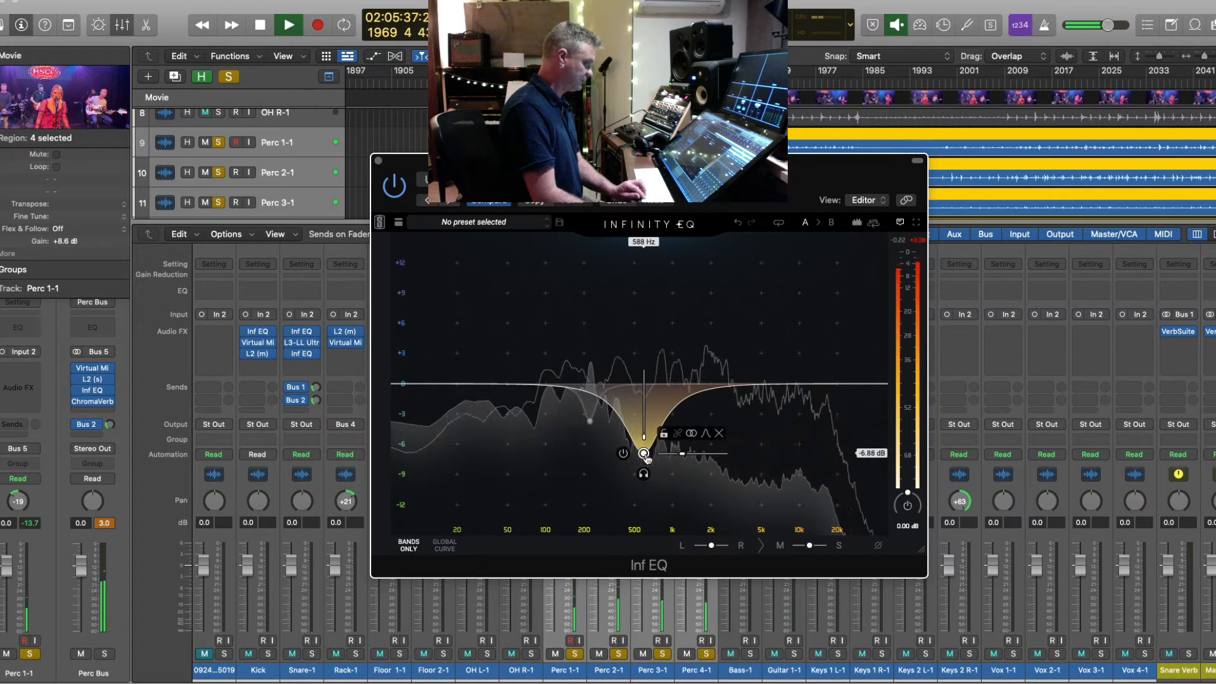
drag(646, 457, 642, 440)
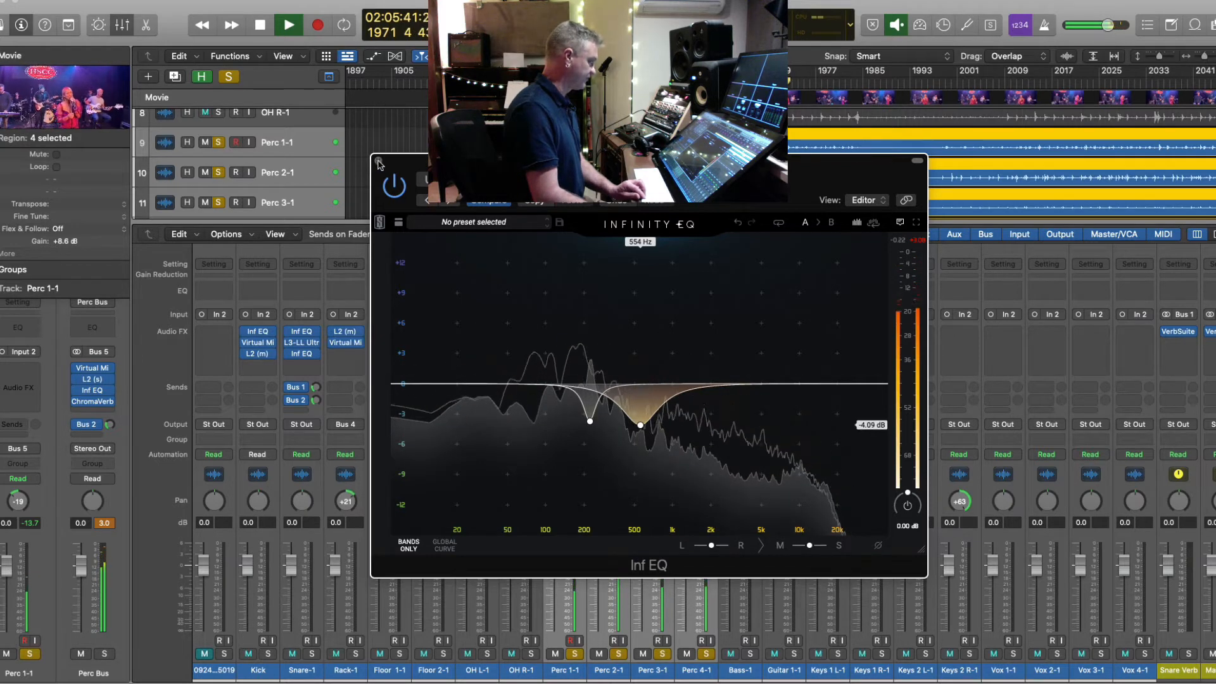
- Add a low-cut band at about 57 Hz to the Perc Bus equalizer, close the plug-in and stop playback
click(514, 393)
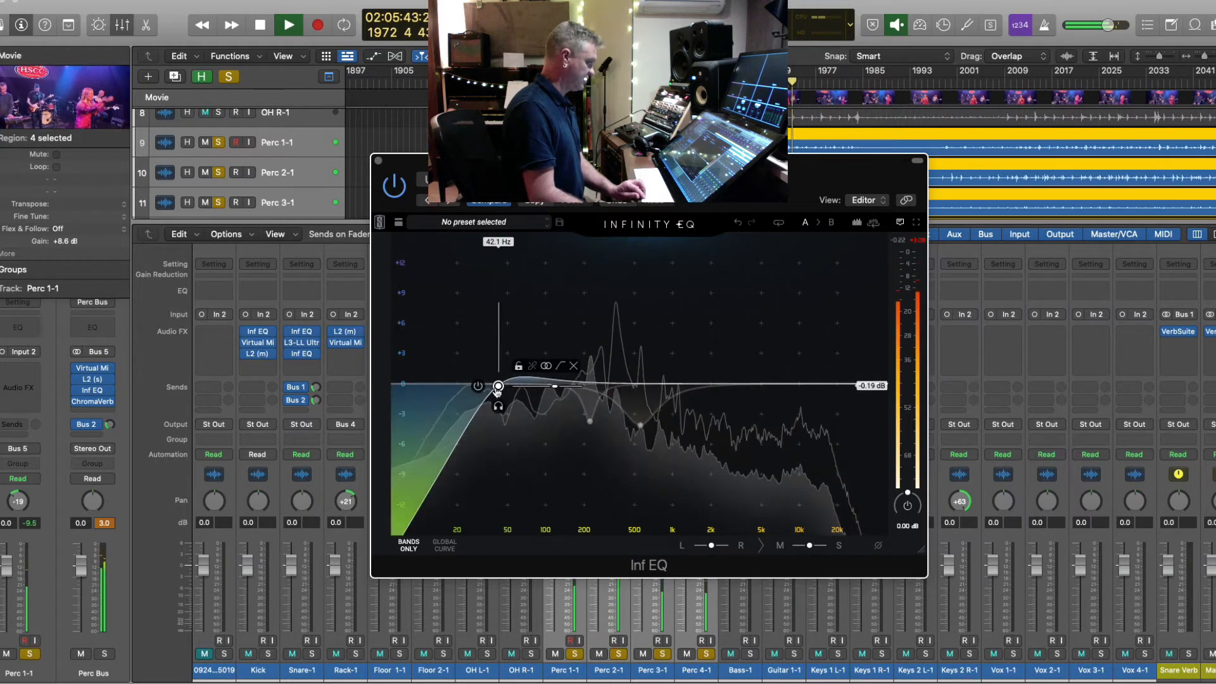
drag(514, 395, 515, 403)
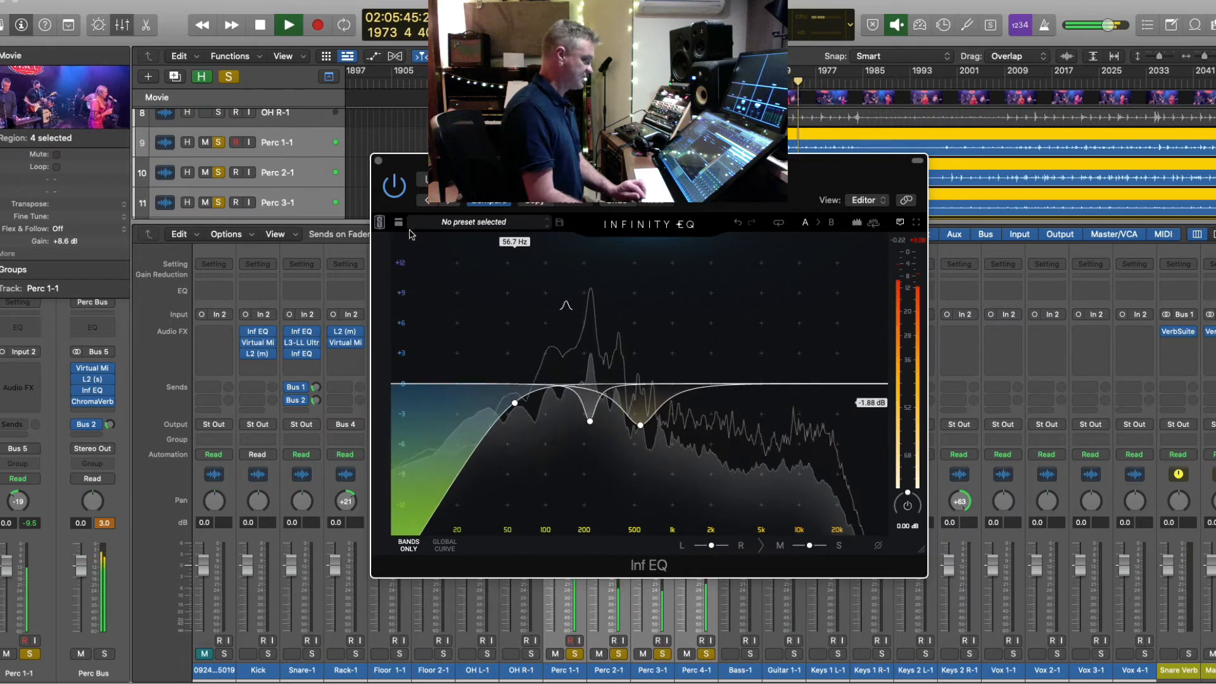
click(379, 161)
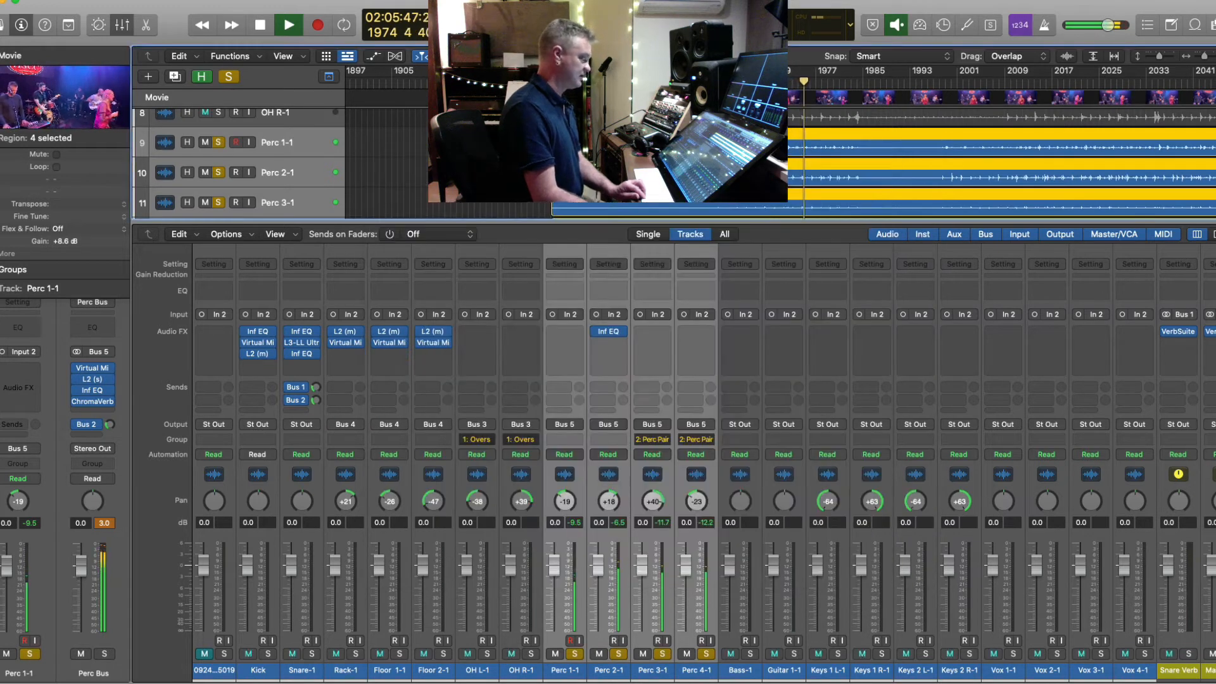
key(space)
scroll(674, 163, down, 3)
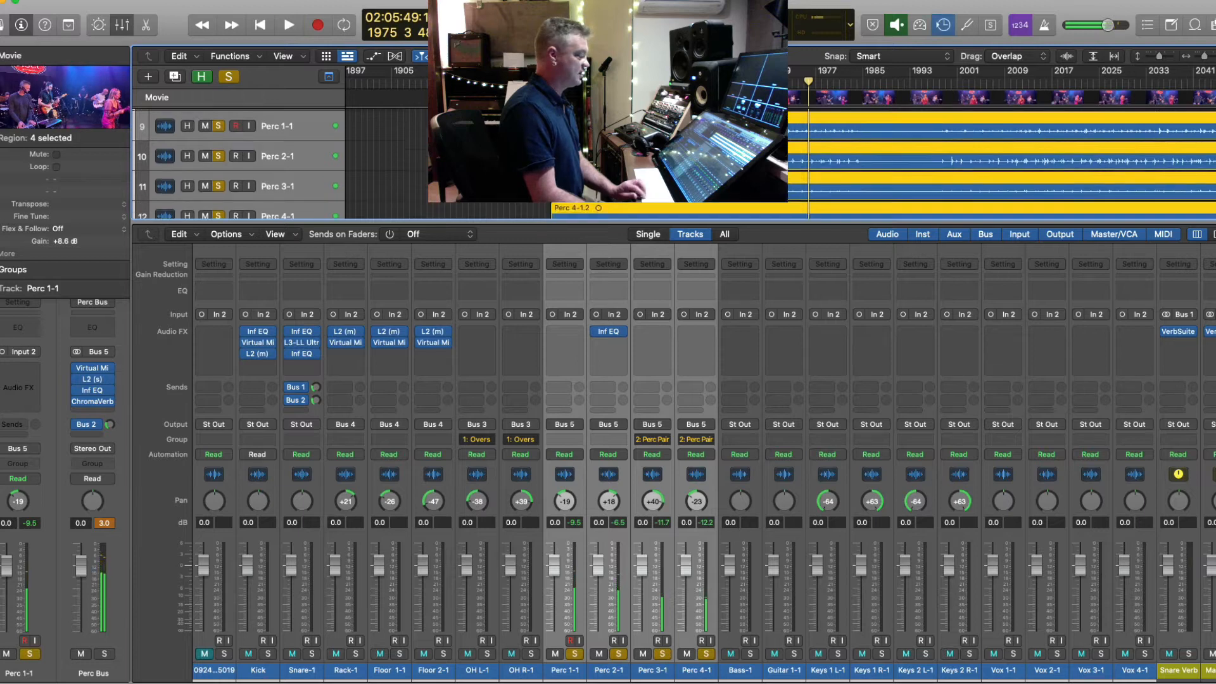
- Select the Perc 3-1 and Perc 4-1 tracks and route their output to Bus 6
click(265, 142)
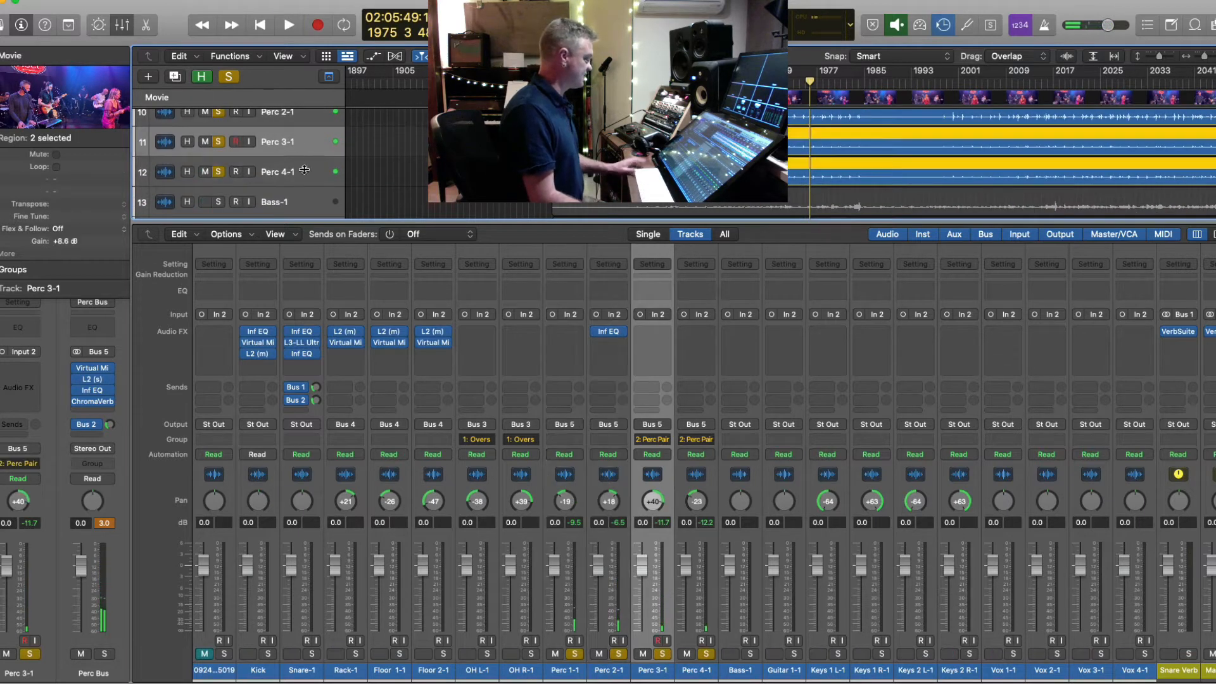
shift+click(283, 169)
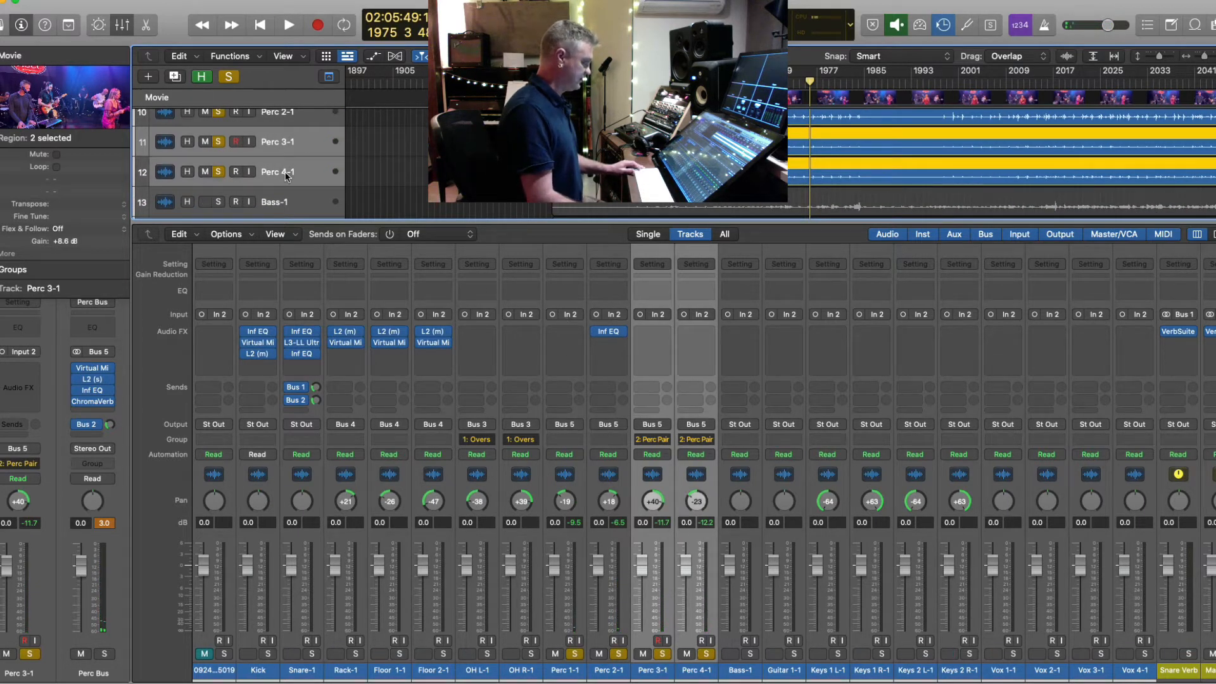
click(659, 429)
mouse_move(692, 471)
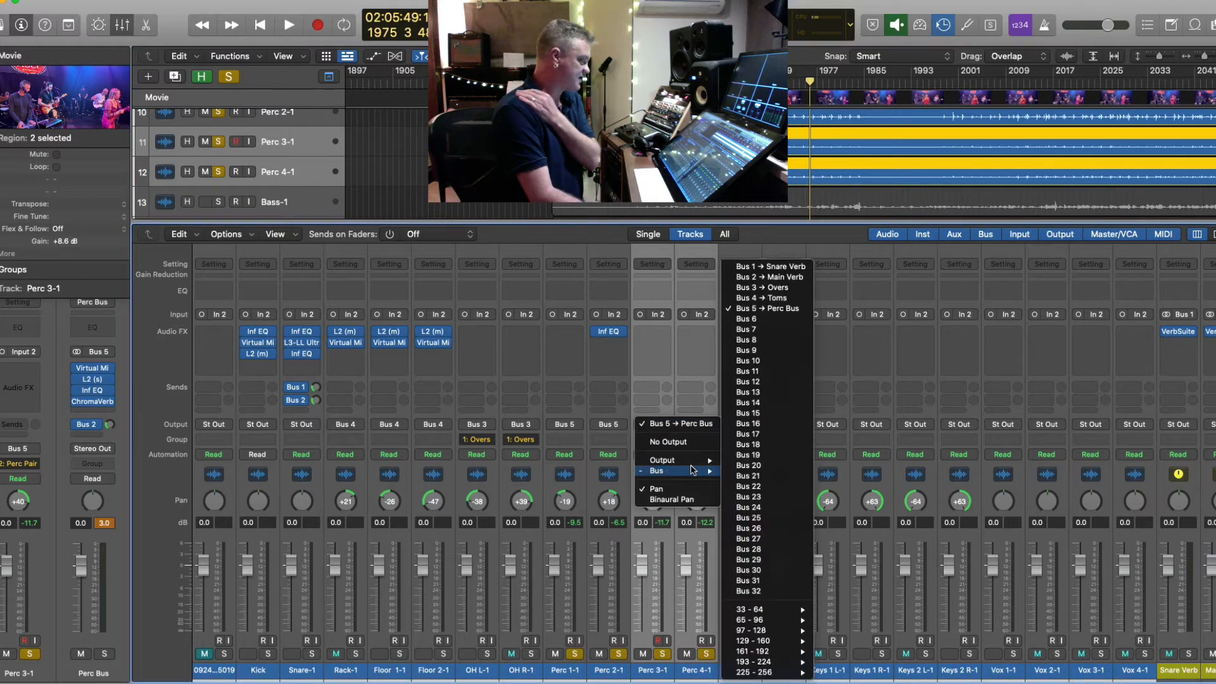
click(788, 322)
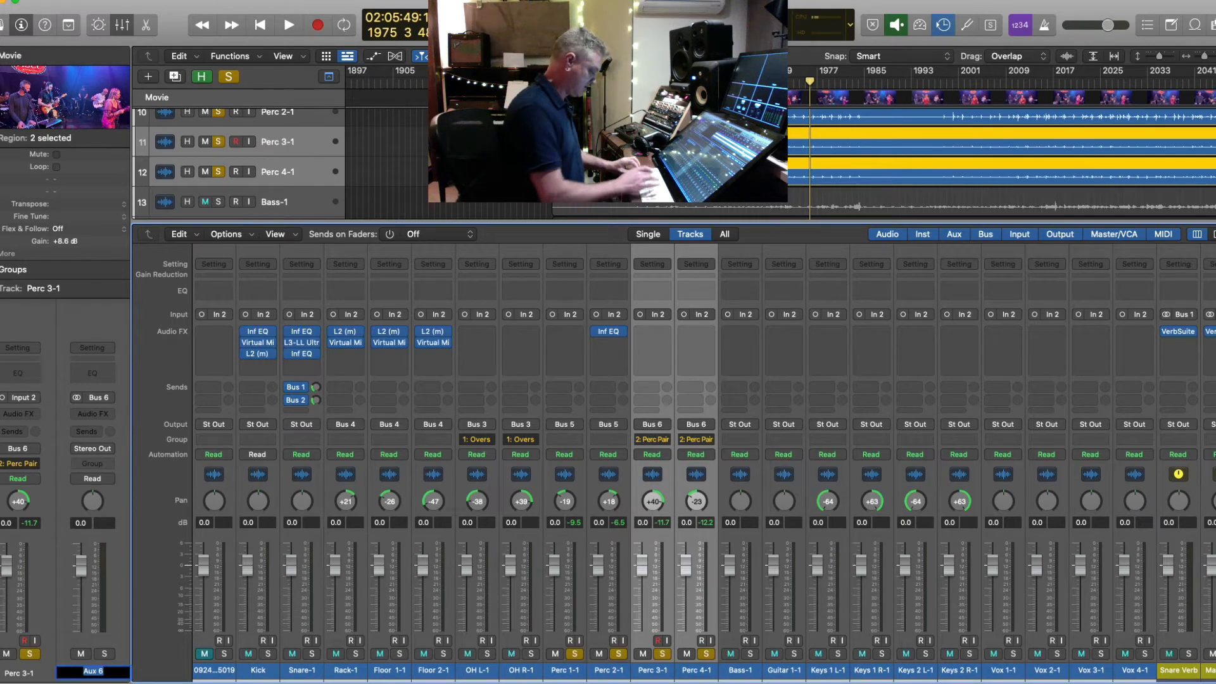
- Name the new Bus 6 aux channel "Pair" and route its output to Bus 5, the Perc Bus
text(Pair)
key(Return)
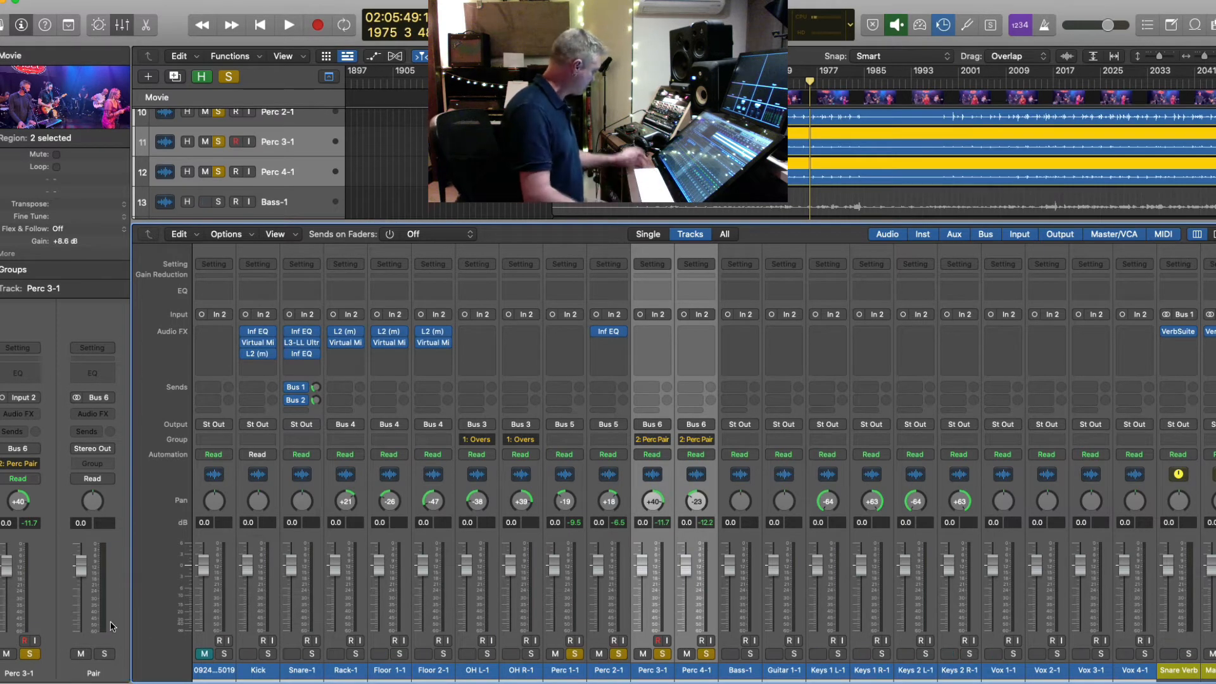
click(102, 451)
mouse_move(95, 495)
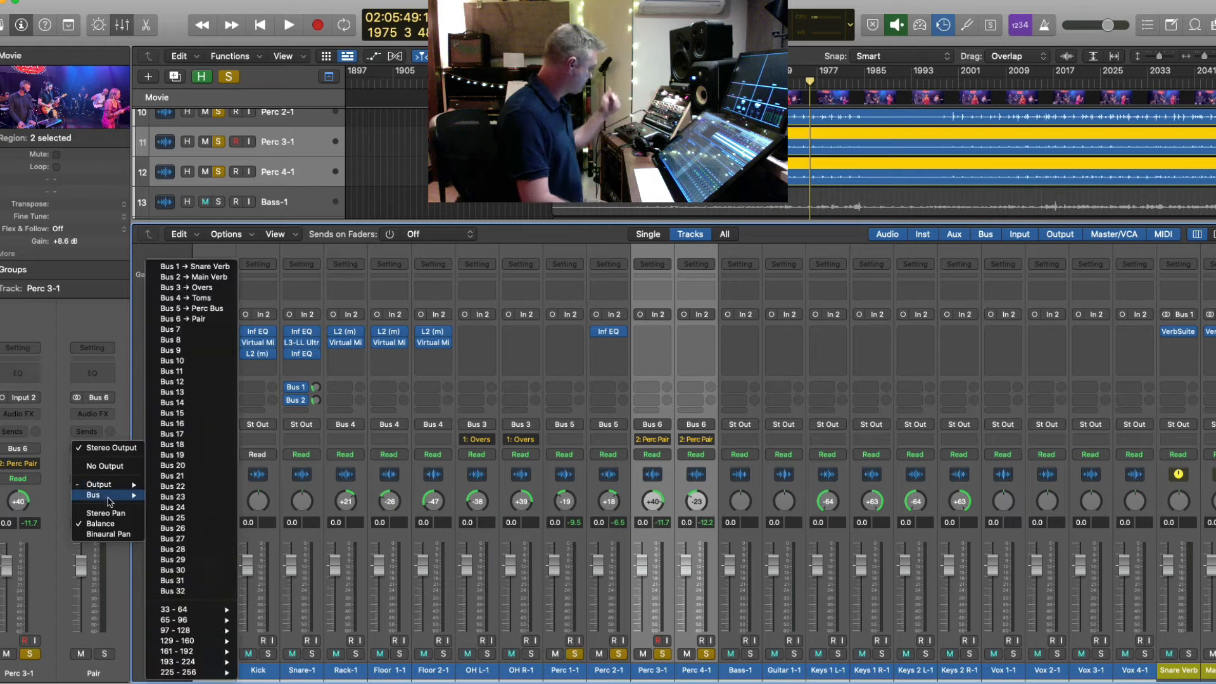
click(215, 308)
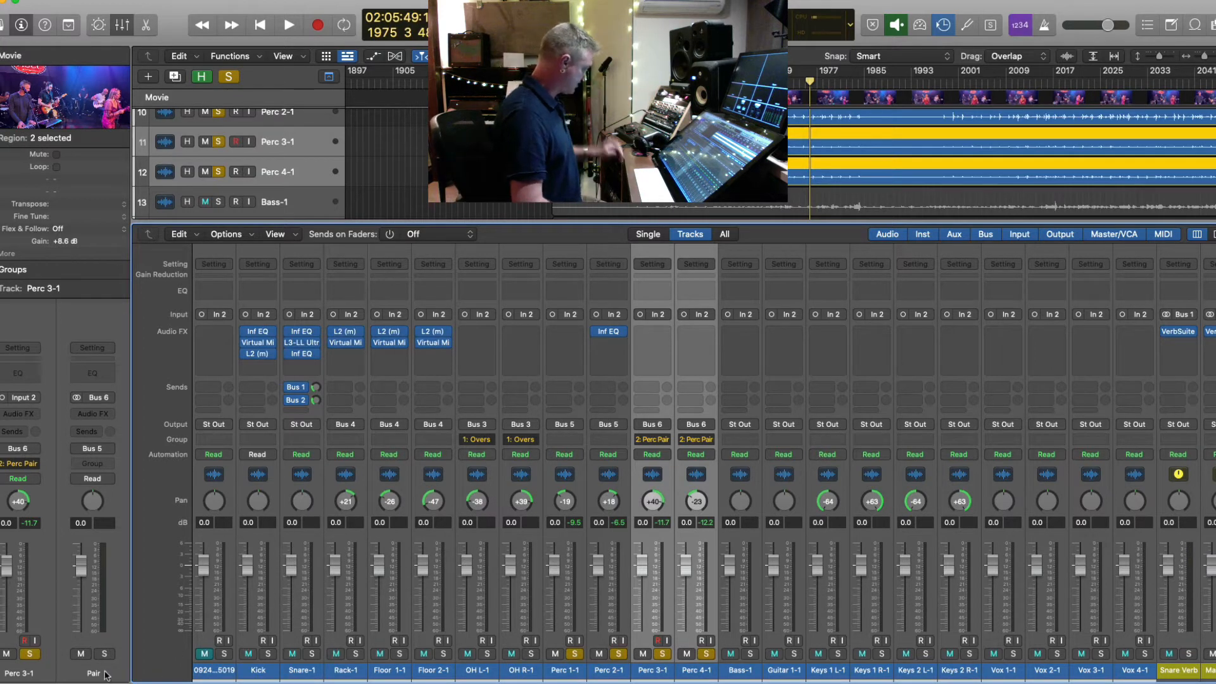
- Insert Slate Digital's VerbSuite Classics reverb on the Pair aux channel
click(101, 415)
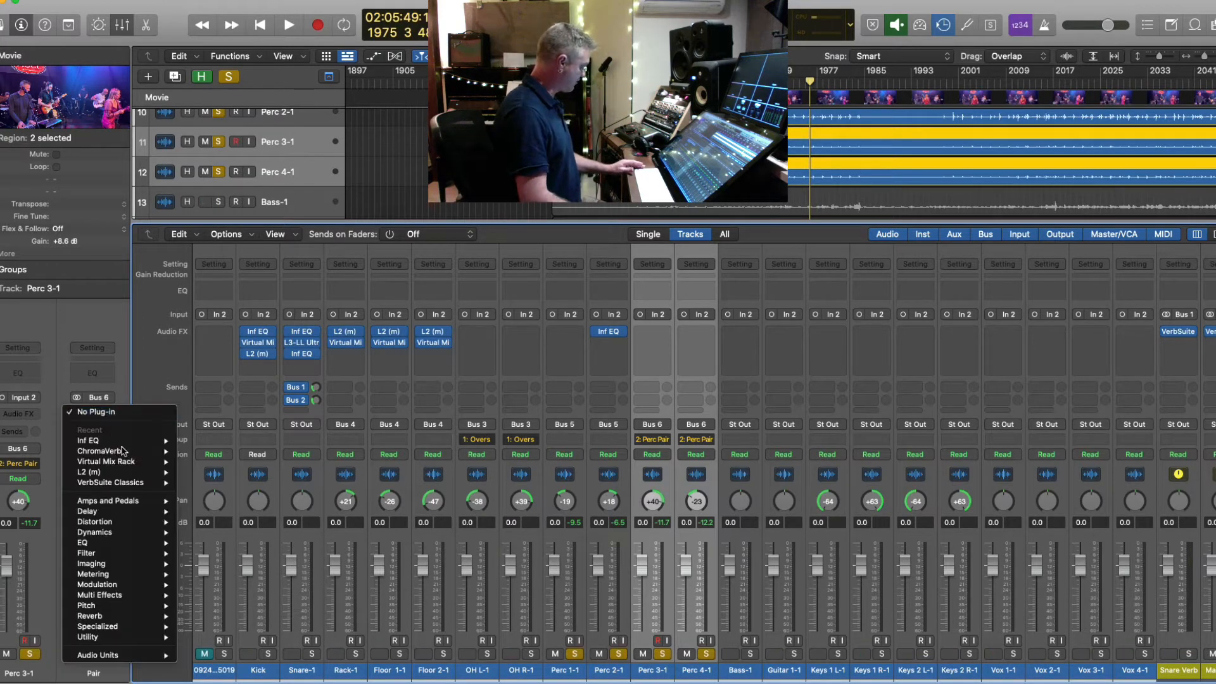
mouse_move(130, 485)
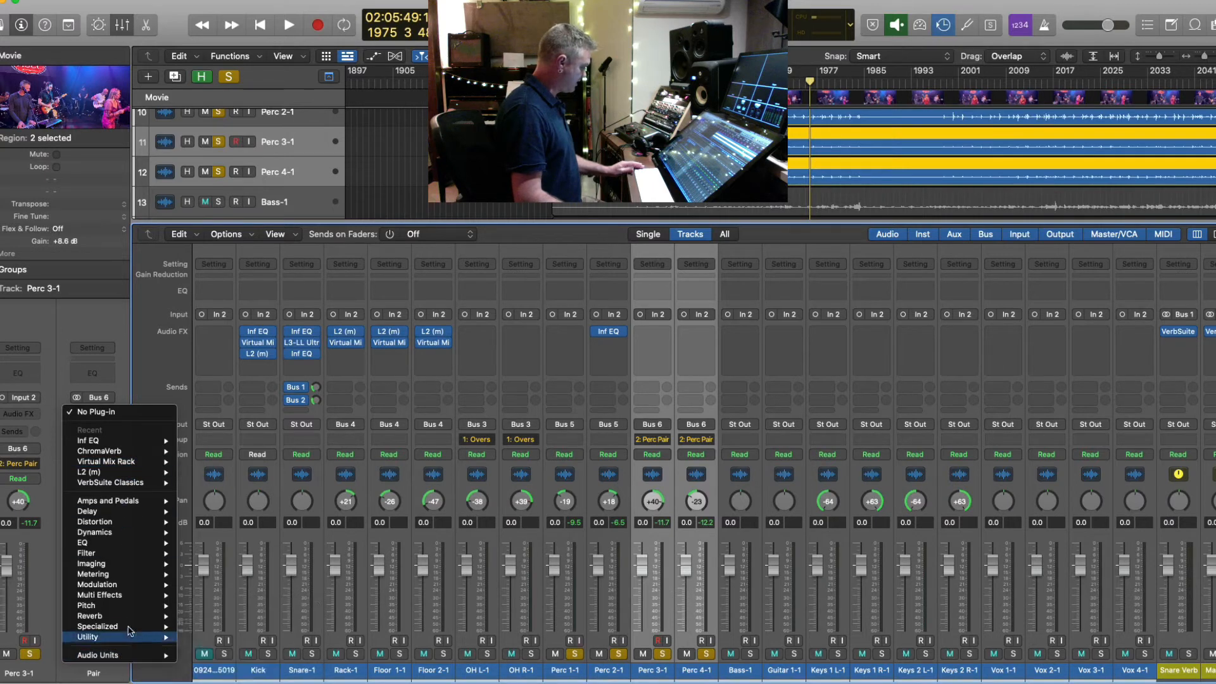
mouse_move(133, 655)
mouse_move(297, 653)
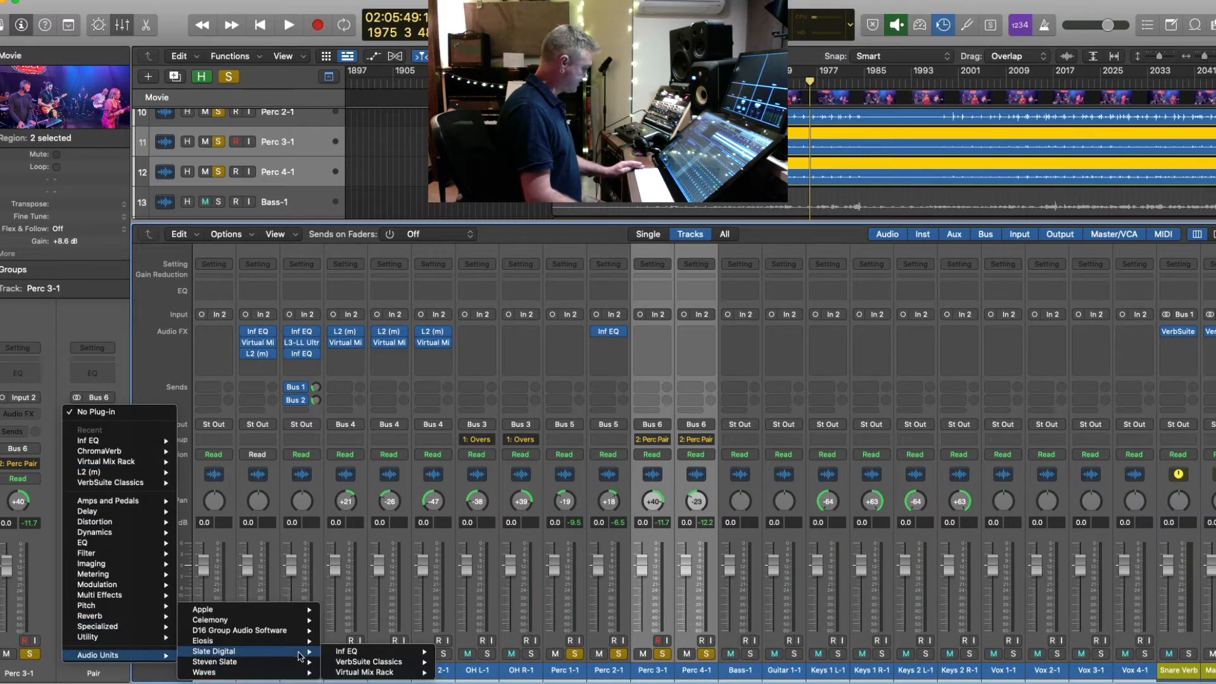
mouse_move(380, 662)
click(462, 662)
- During playback, set VerbSuite Classics to about 48% Dry/Wet, 107% Decay and -5.7 dB Mid, then close the plug-in
key(space)
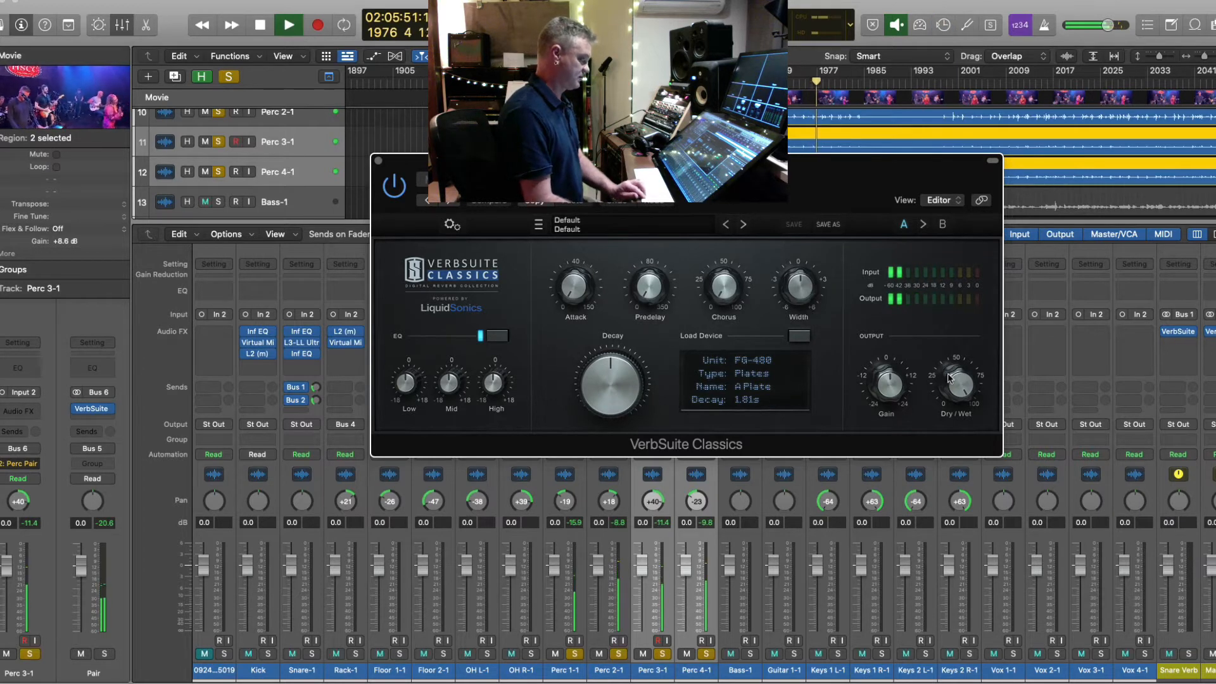
mouse_move(958, 382)
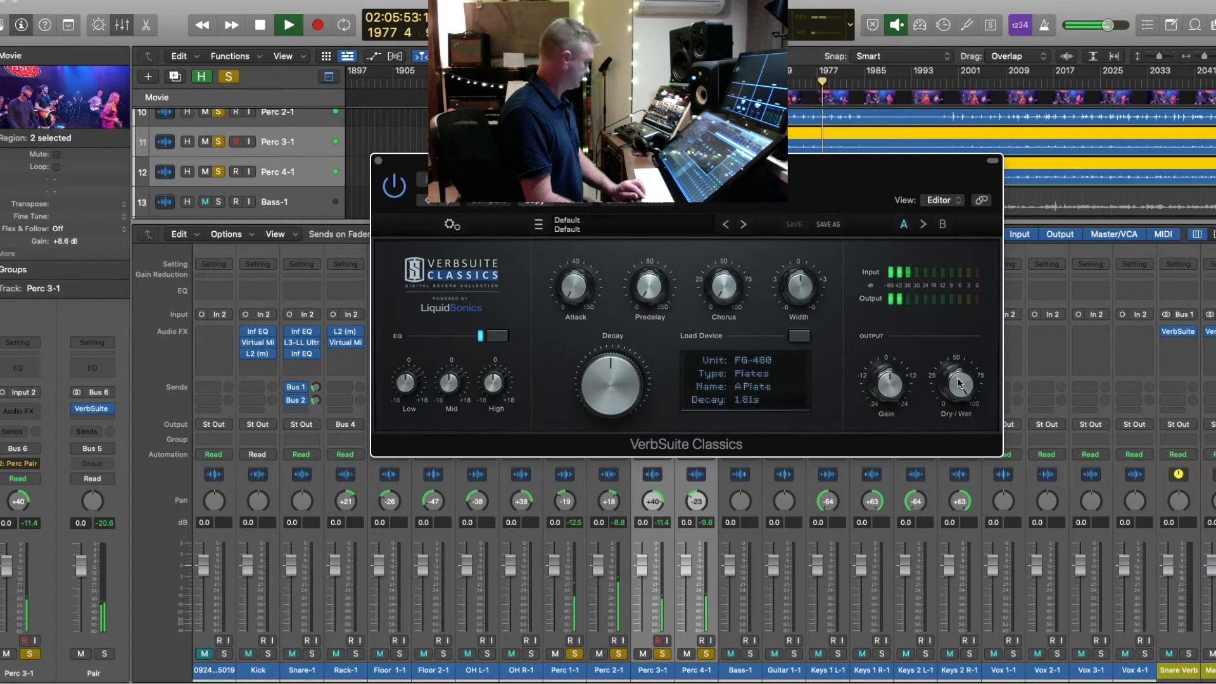
drag(955, 482, 956, 546)
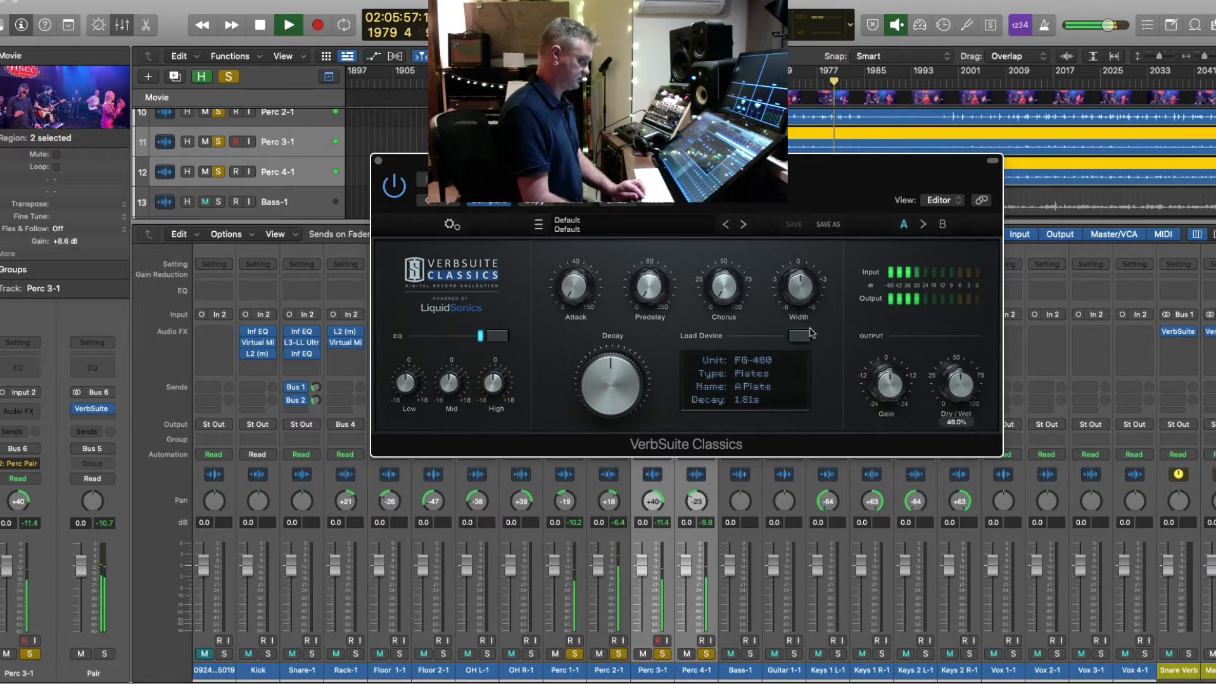
drag(603, 393, 609, 375)
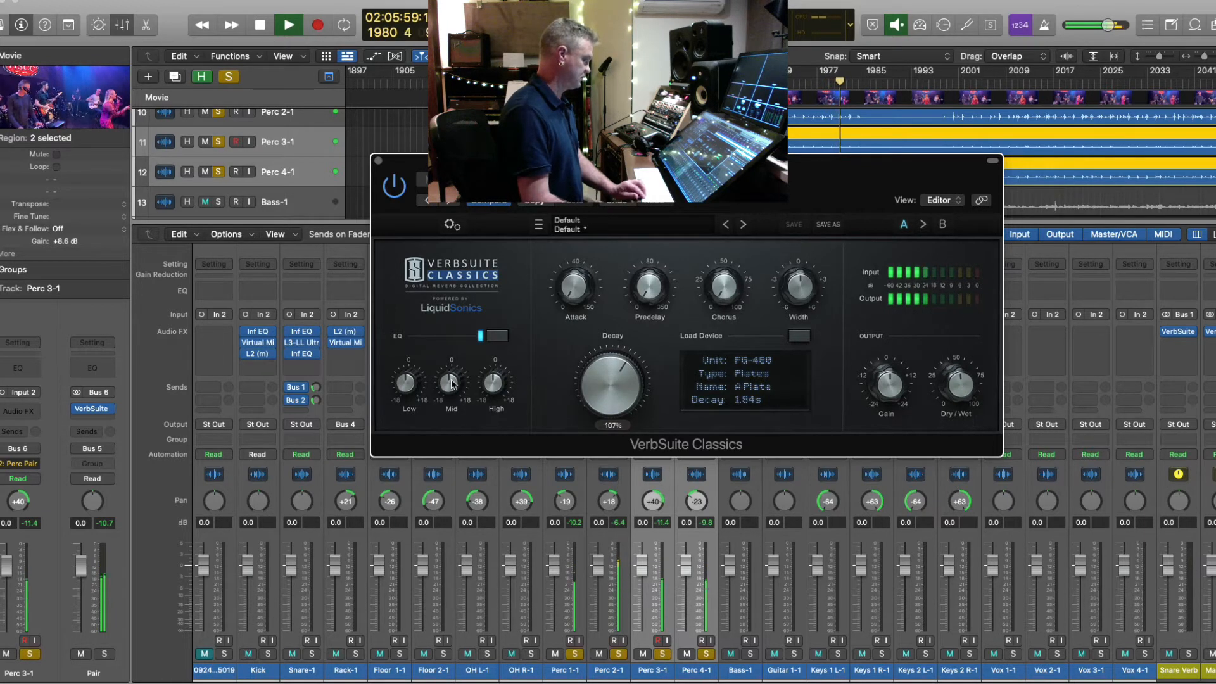
drag(452, 383, 452, 402)
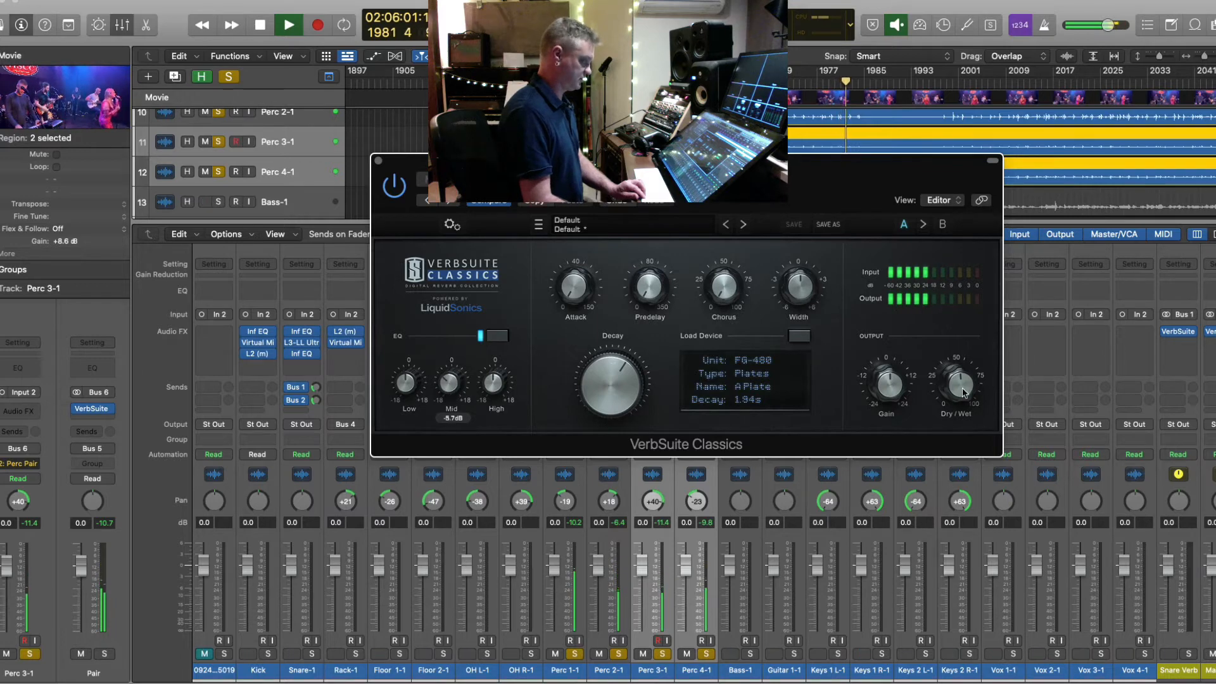
mouse_move(956, 388)
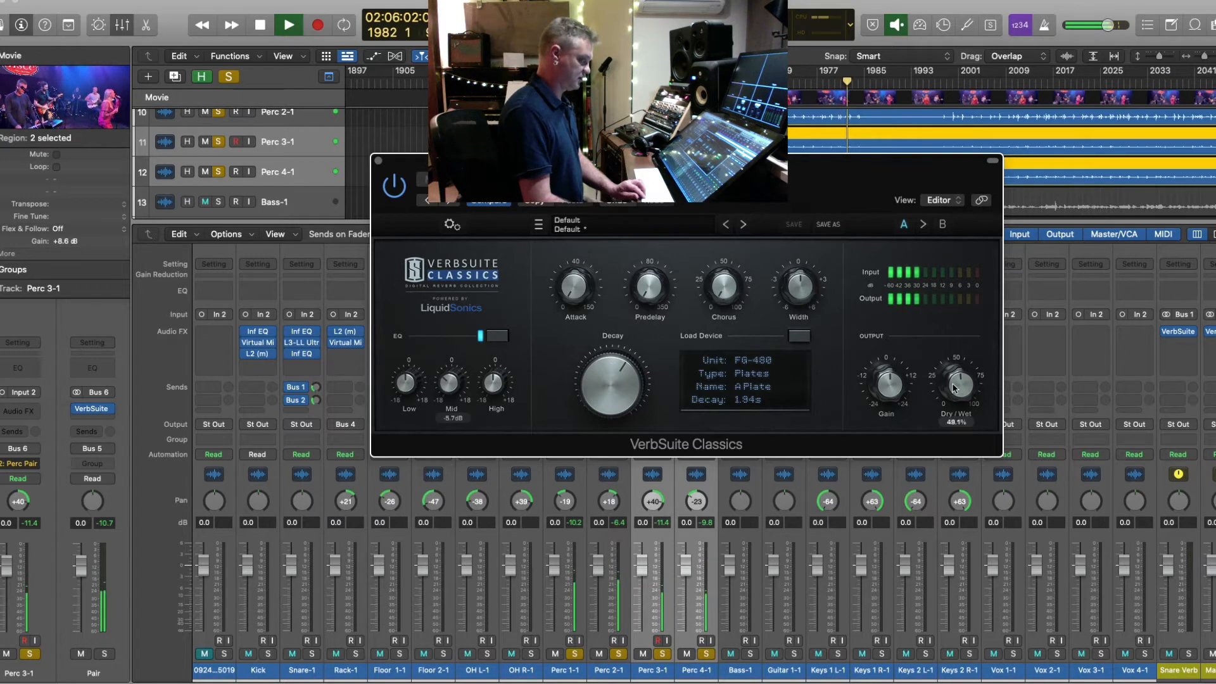
click(379, 161)
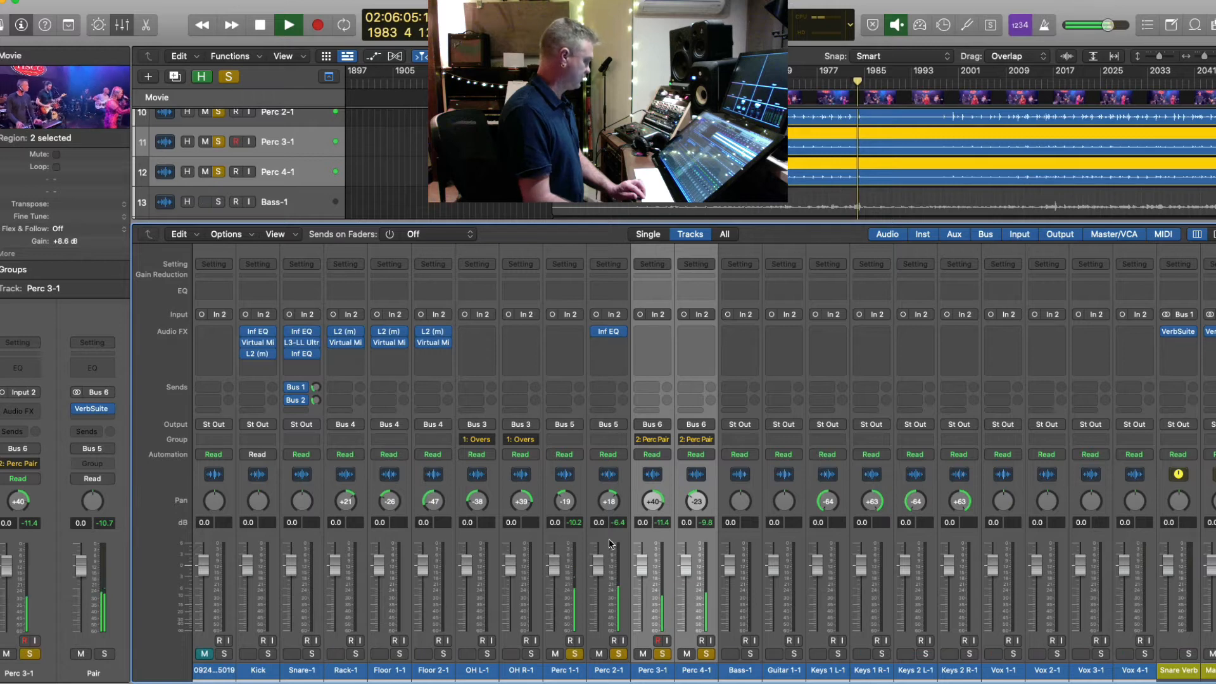
- Stop playback and move the playhead back to about bar 1960
scroll(610, 544, right, 5)
key(space)
key(comma)
key(comma)
key(comma)
key(comma)
key(comma)
key(comma)
key(comma)
key(comma)
key(comma)
key(comma)
key(comma)
key(comma)
key(comma)
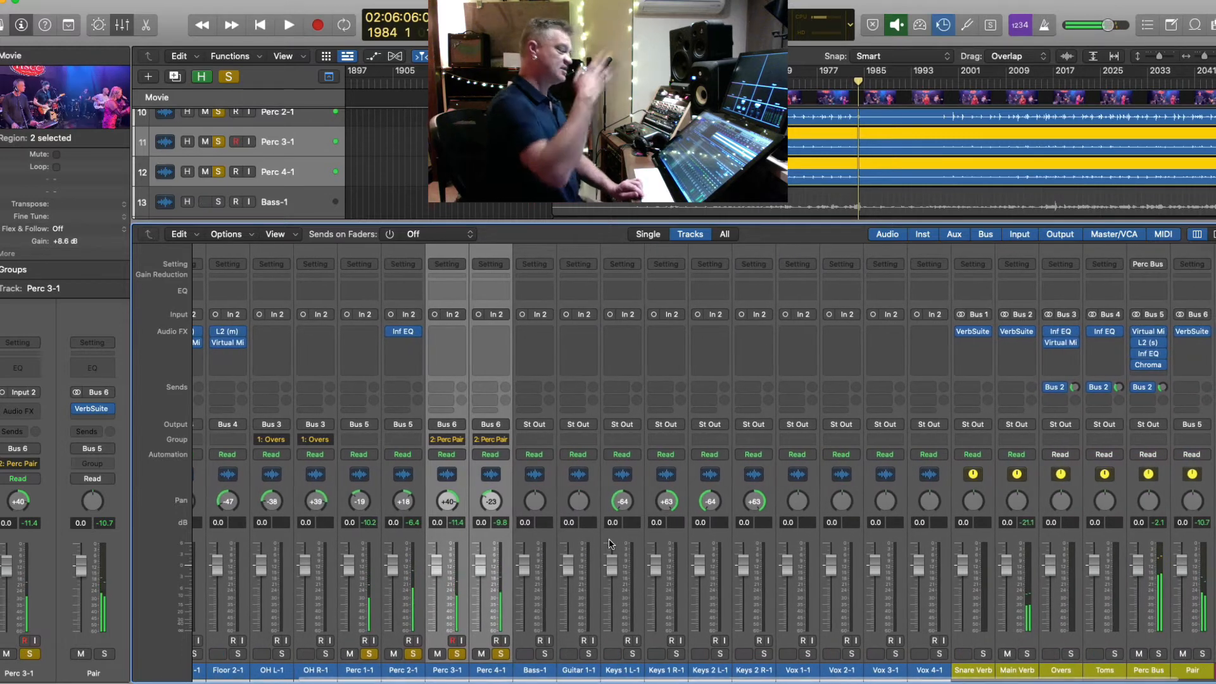
key(comma)
key(comma)
key(comma)
key(comma)
key(comma)
key(comma)
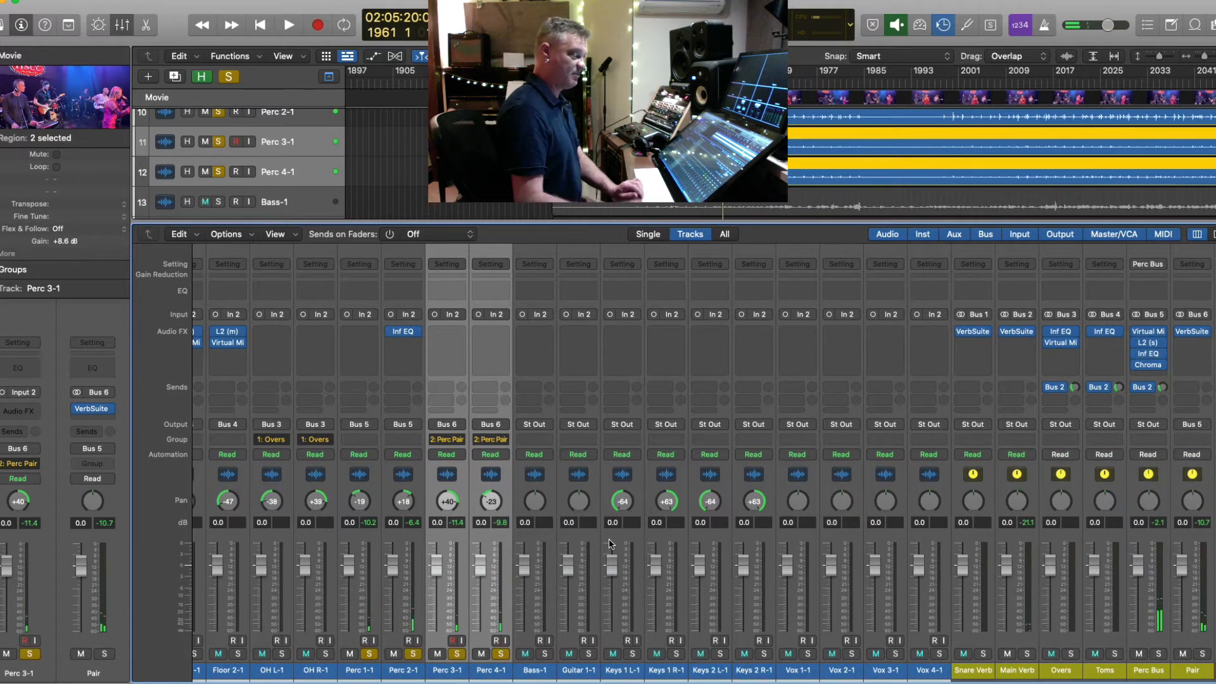
- With Perc 3-1 and Perc 4-1 selected, insert a Single Band EQ before VerbSuite on the Pair channel
click(462, 672)
shift+click(489, 673)
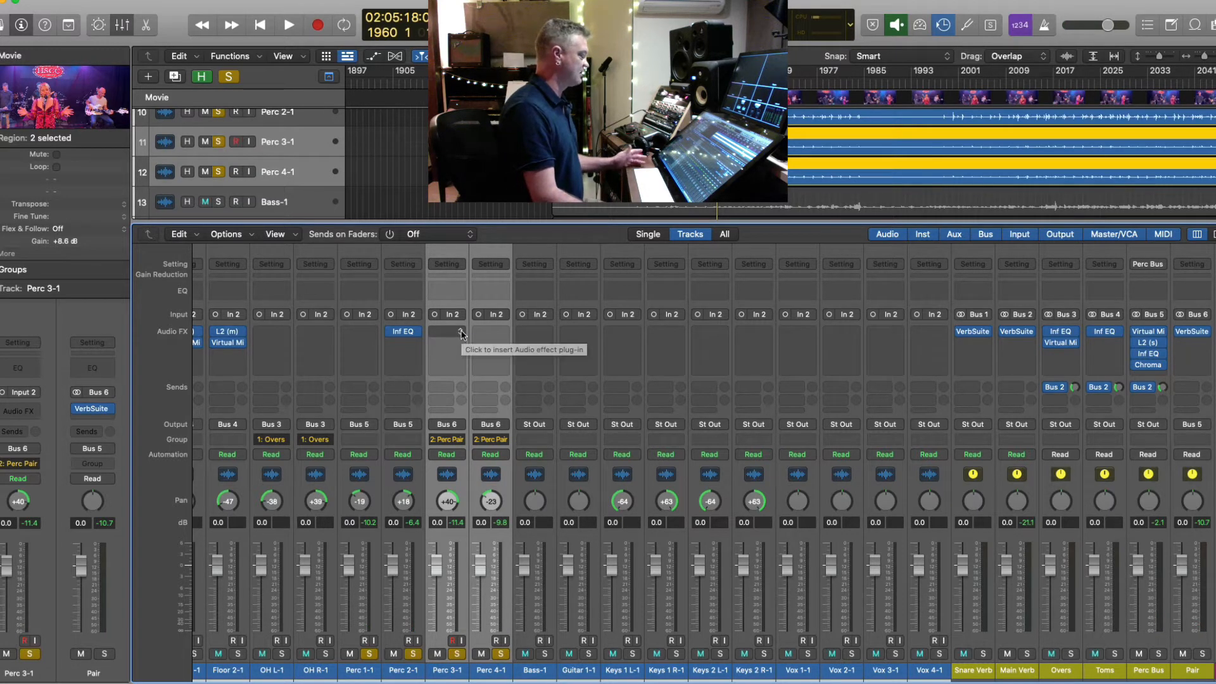
click(92, 418)
mouse_move(152, 434)
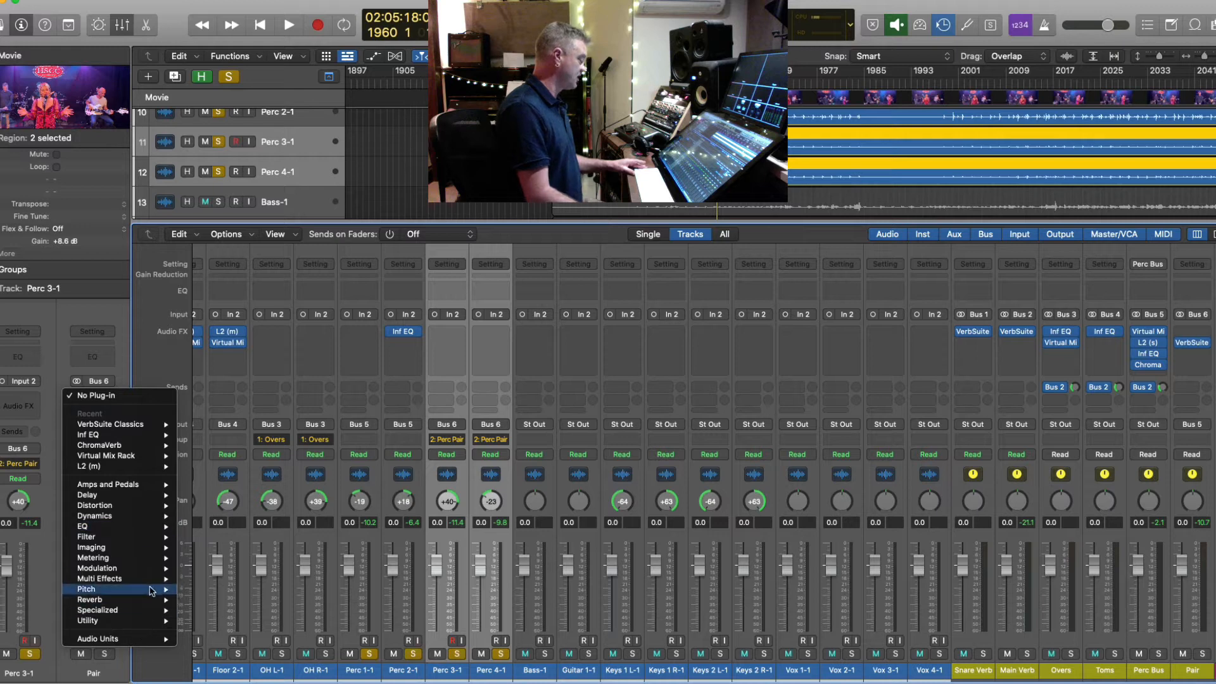
key(Escape)
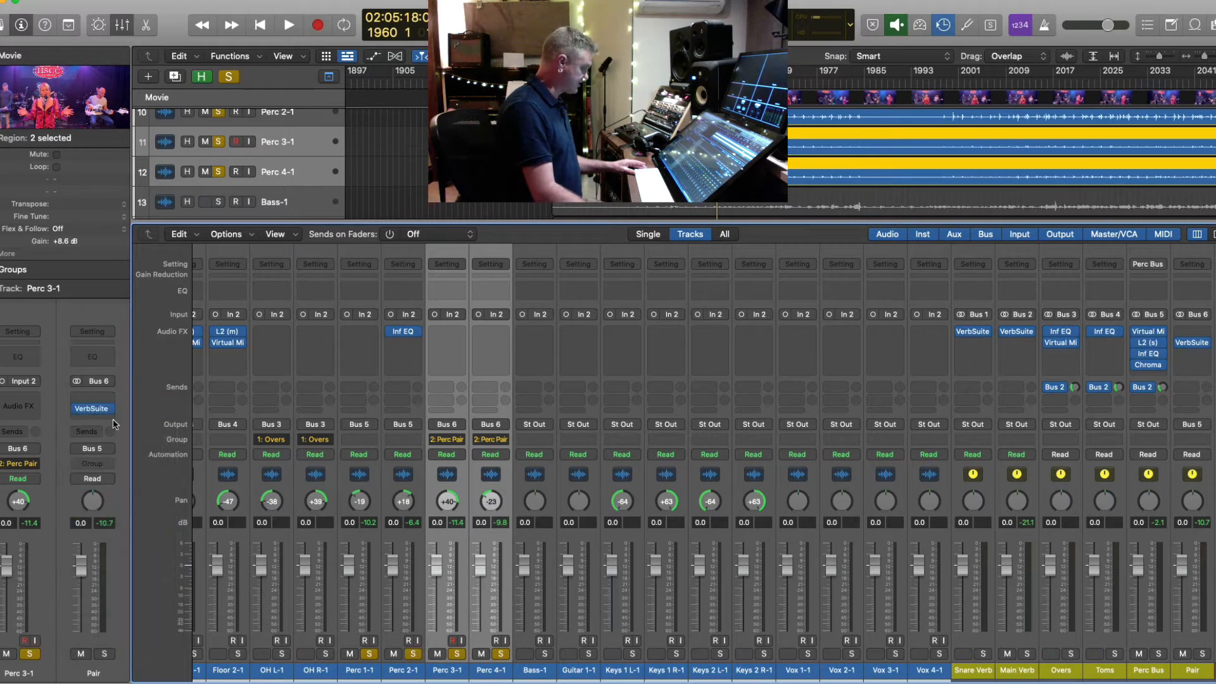
click(109, 395)
mouse_move(142, 526)
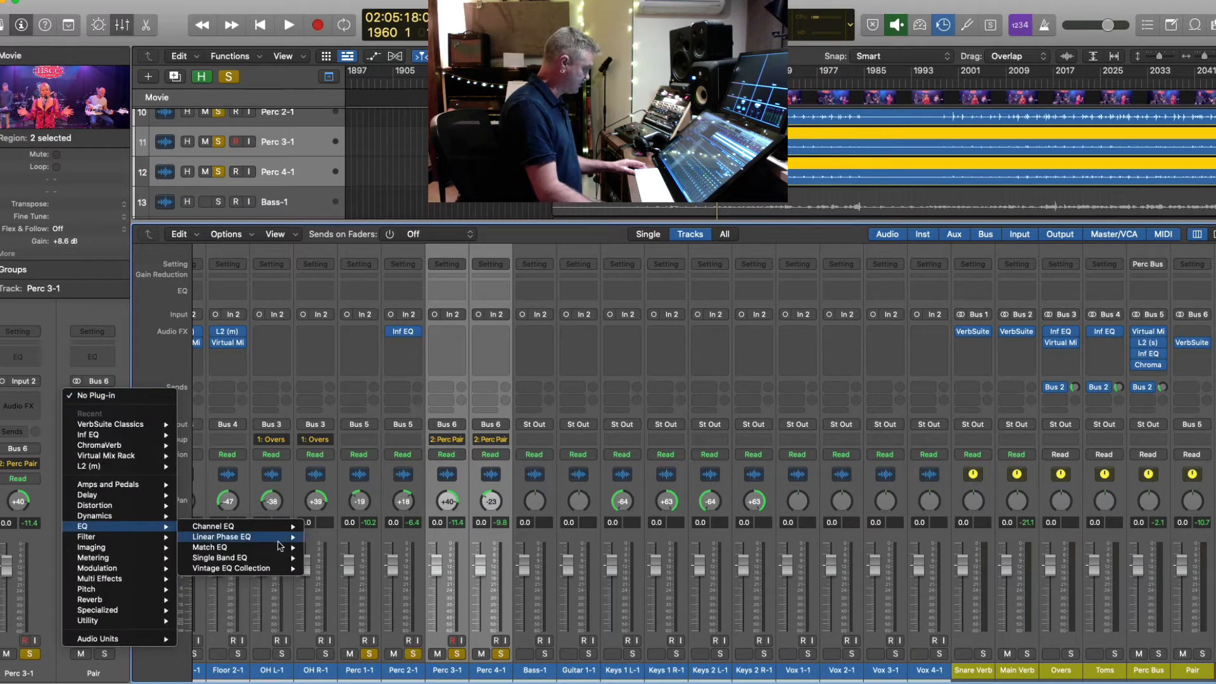
mouse_move(285, 559)
click(329, 558)
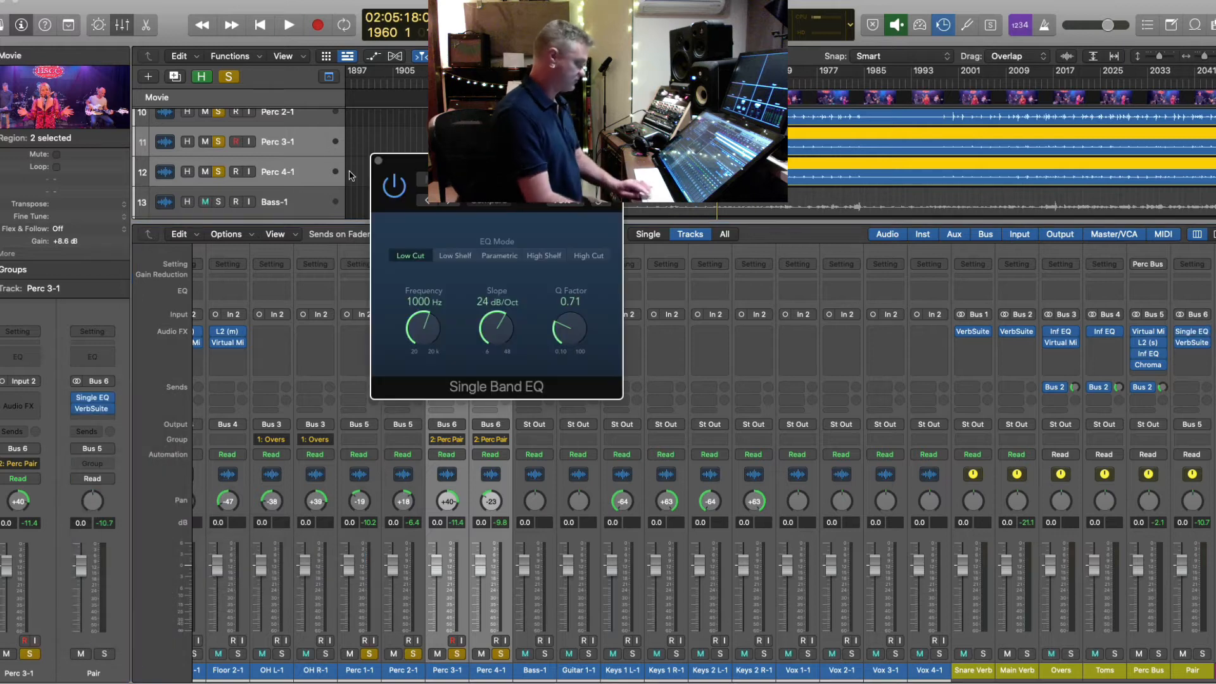
- Play from about bar 1975, solo the Pair channel, set the Single Band EQ's low-cut frequency to 530 Hz and close the plug-in
key(space)
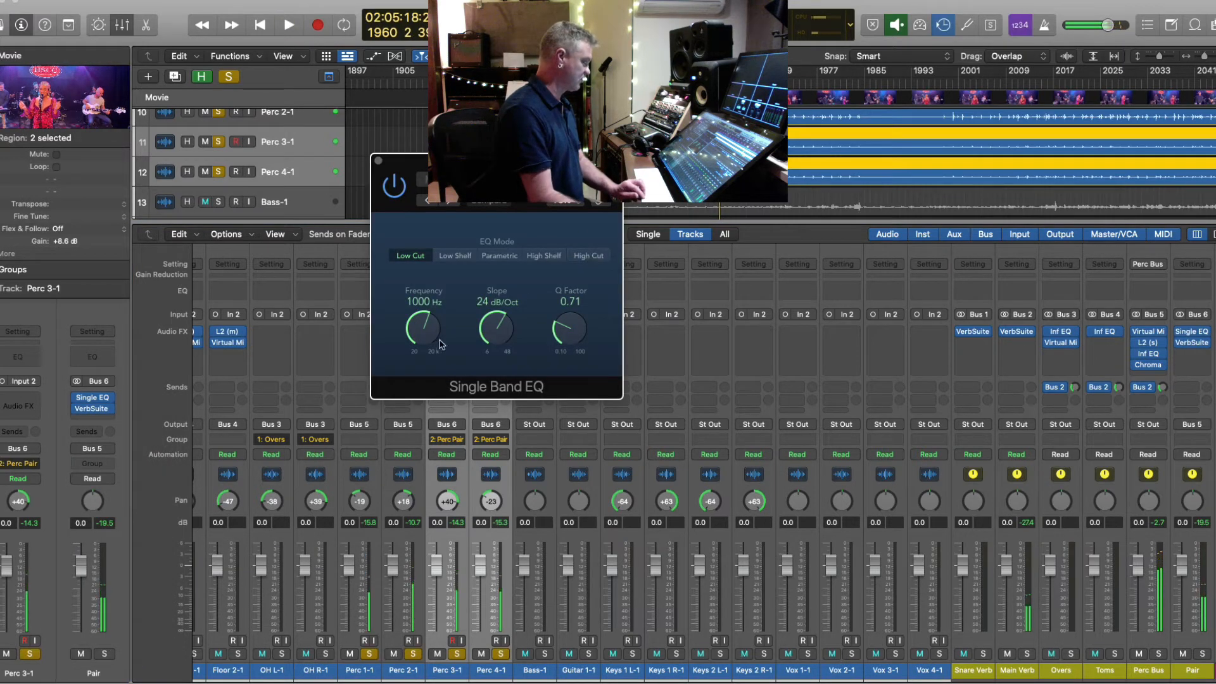
drag(420, 334, 421, 355)
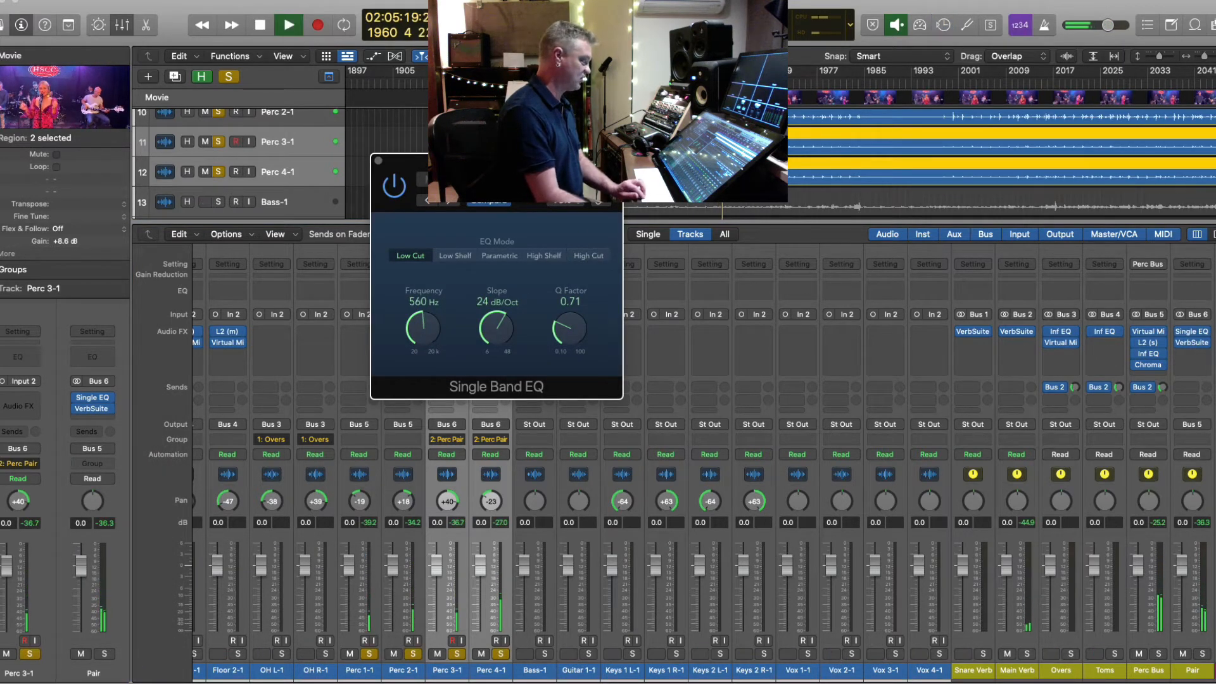
click(812, 84)
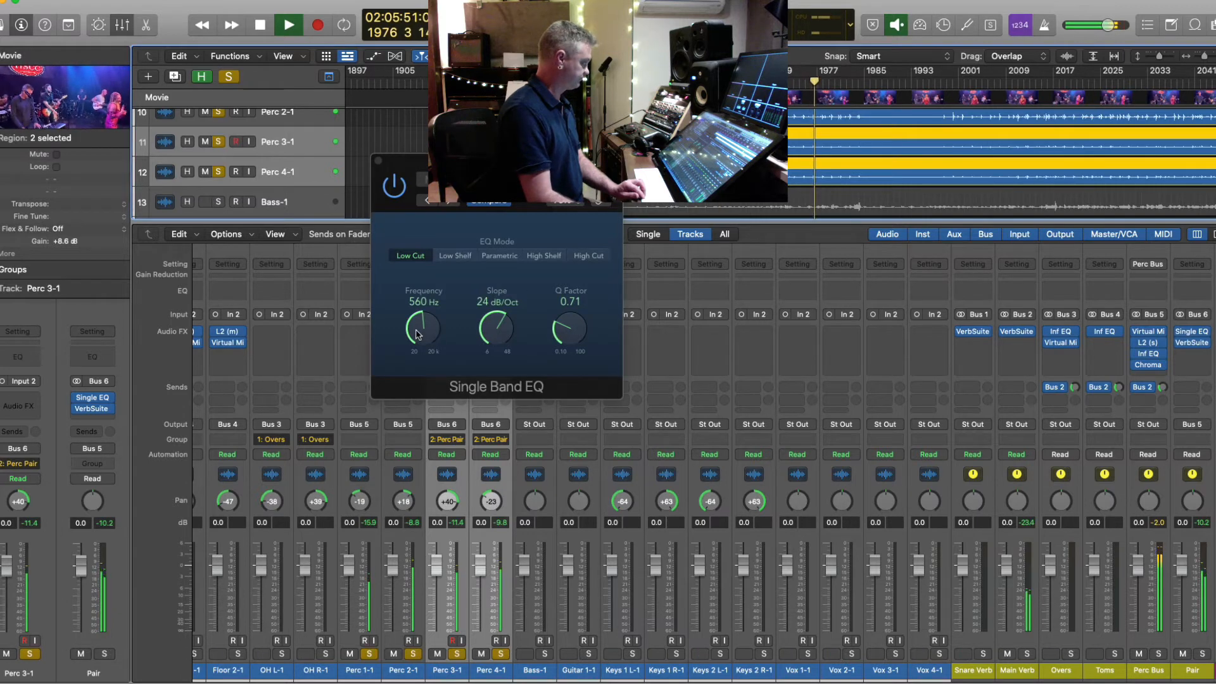
mouse_move(419, 336)
mouse_down()
mouse_move(419, 321)
mouse_move(419, 335)
mouse_up()
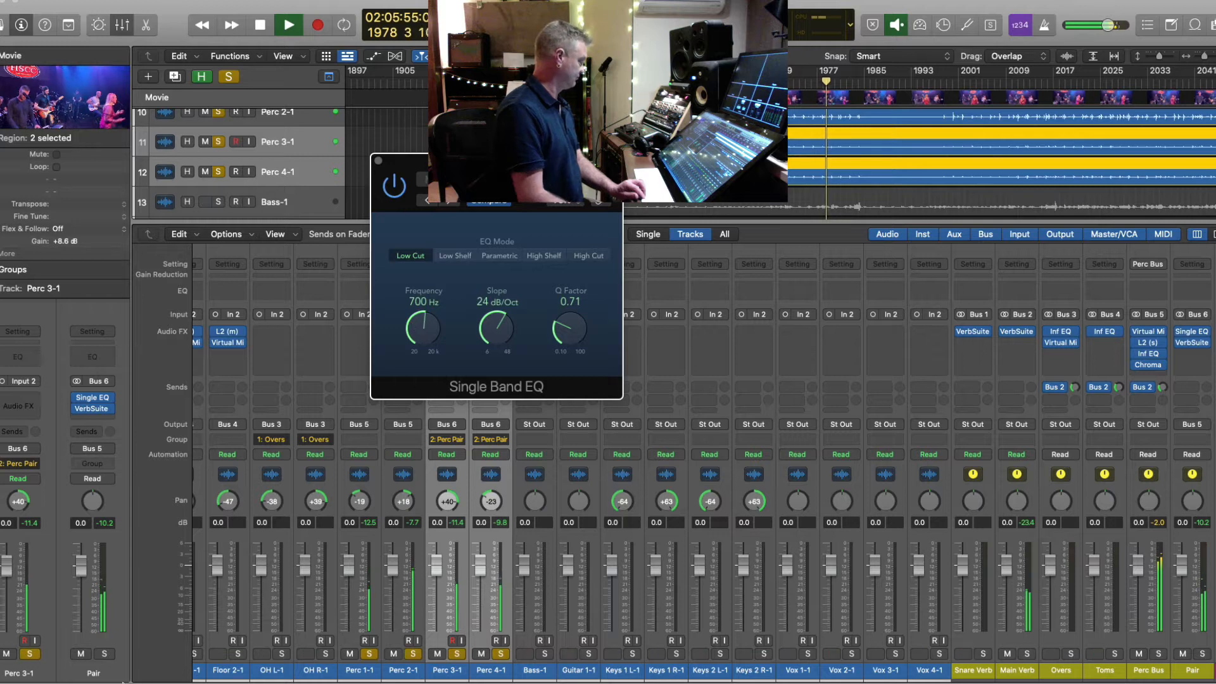
click(105, 654)
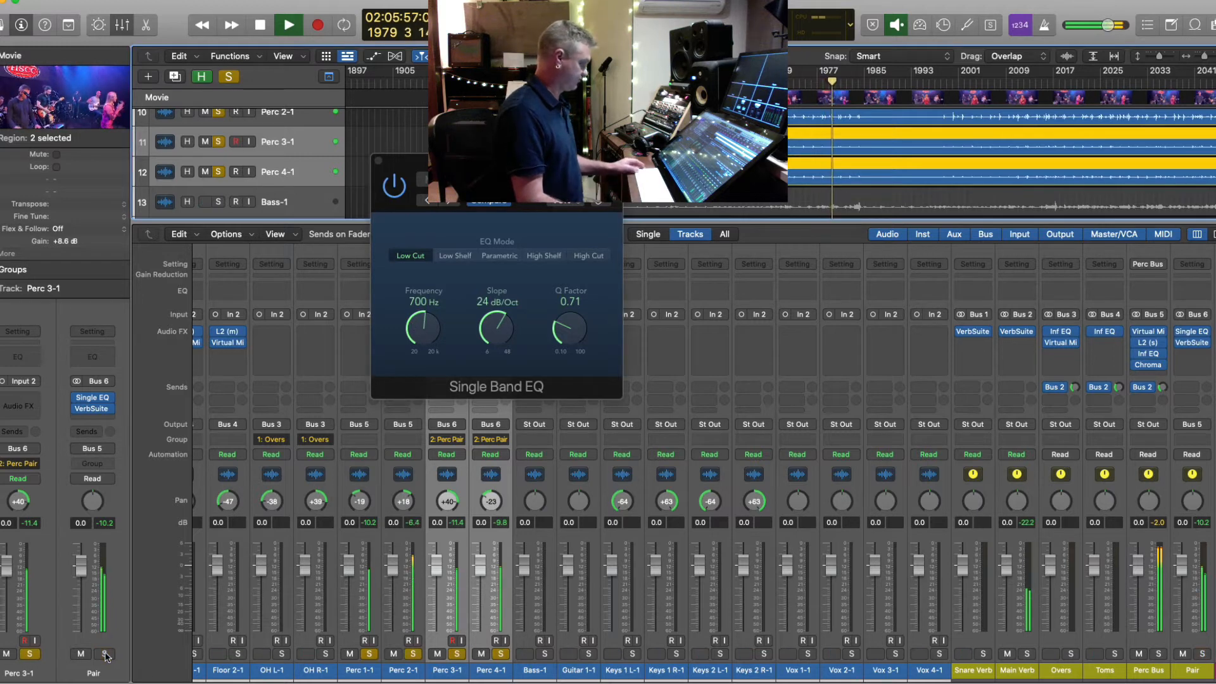
click(105, 654)
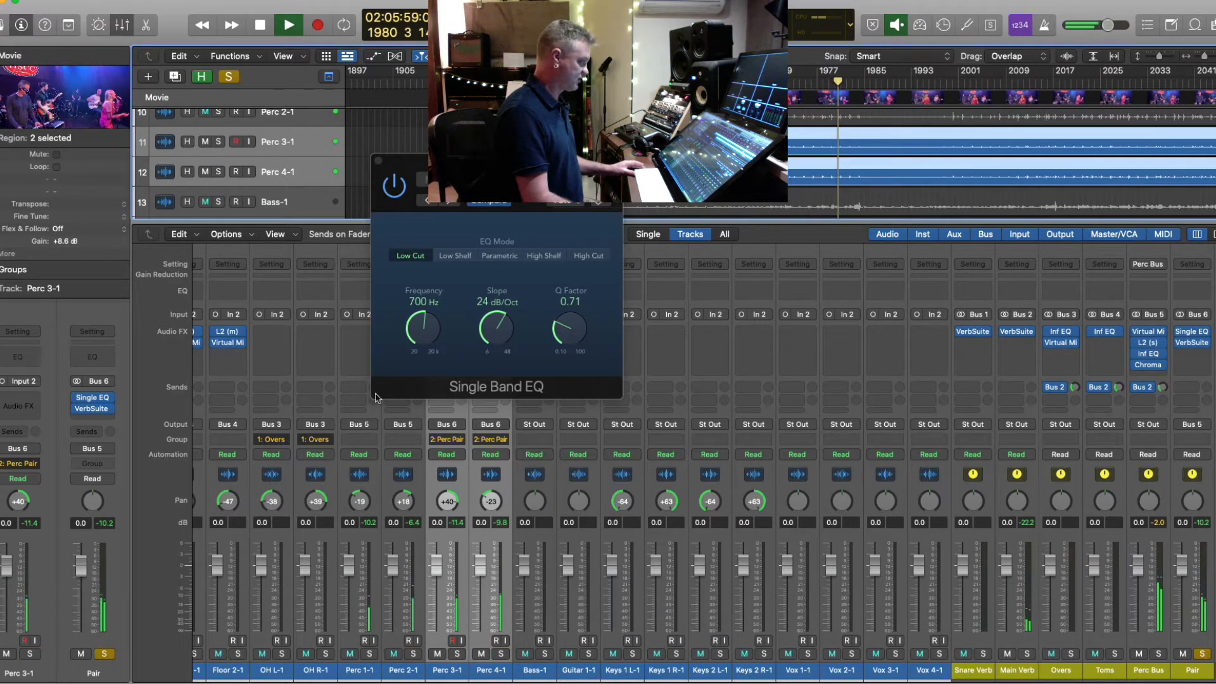
drag(422, 323, 423, 334)
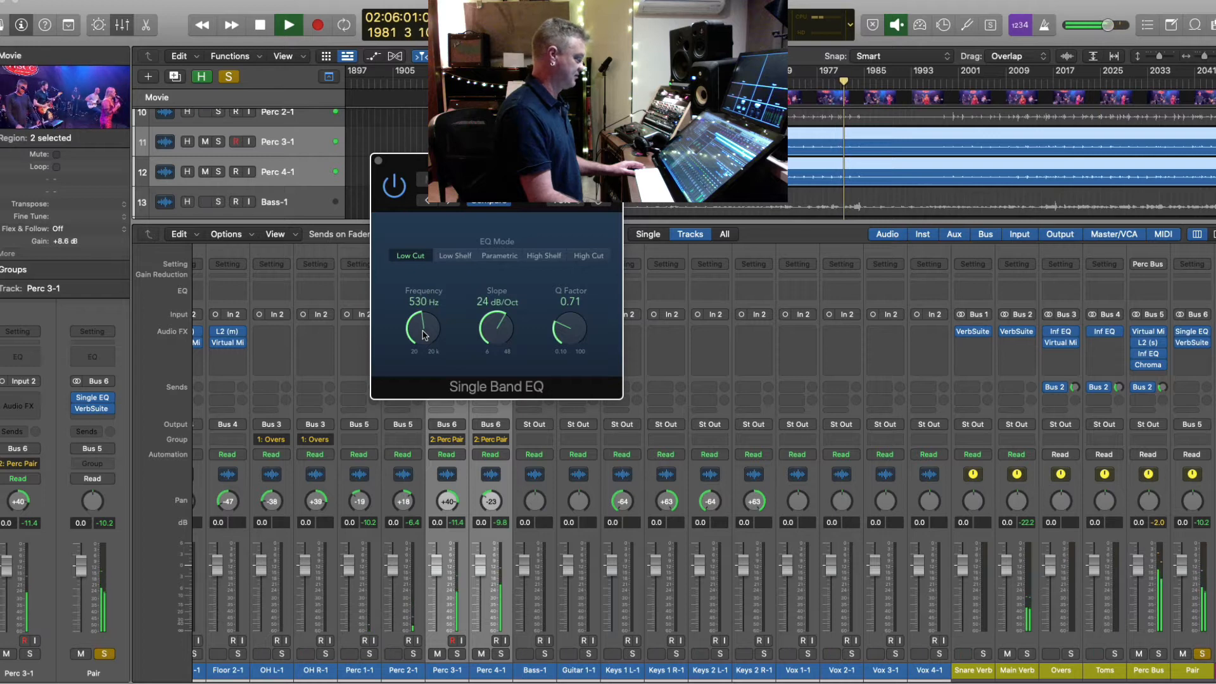
click(378, 161)
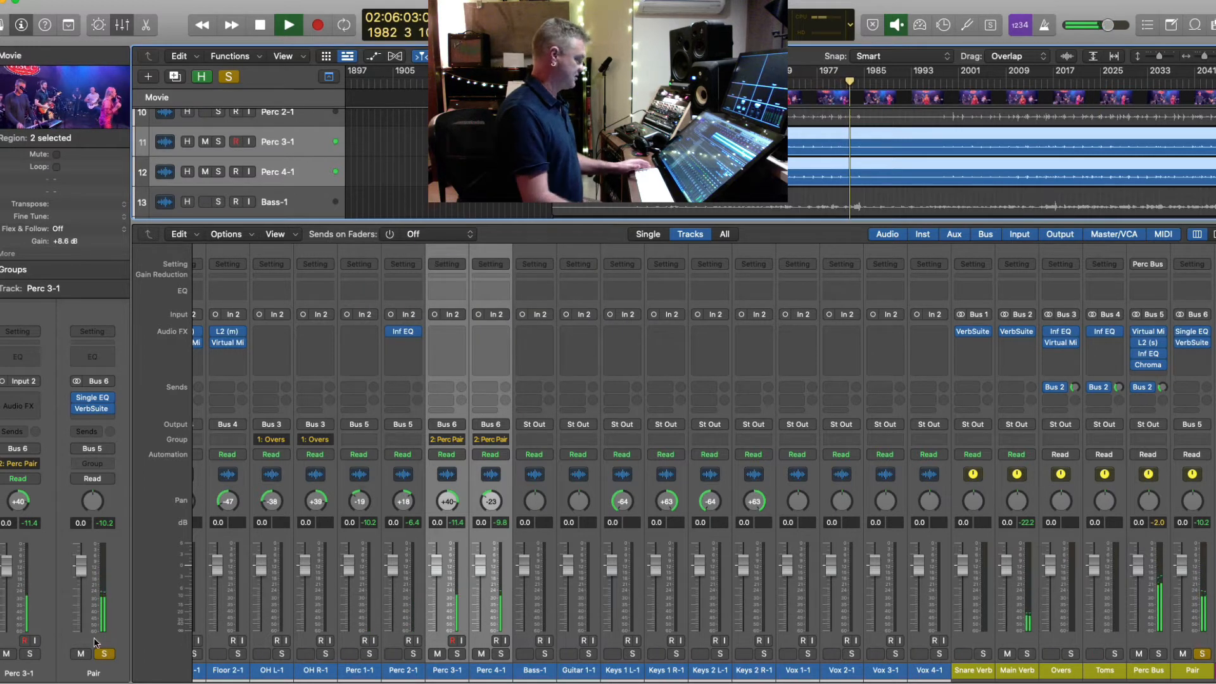
- Stop playback, turn off the Pair channel's solo and play the full mix
key(space)
click(105, 654)
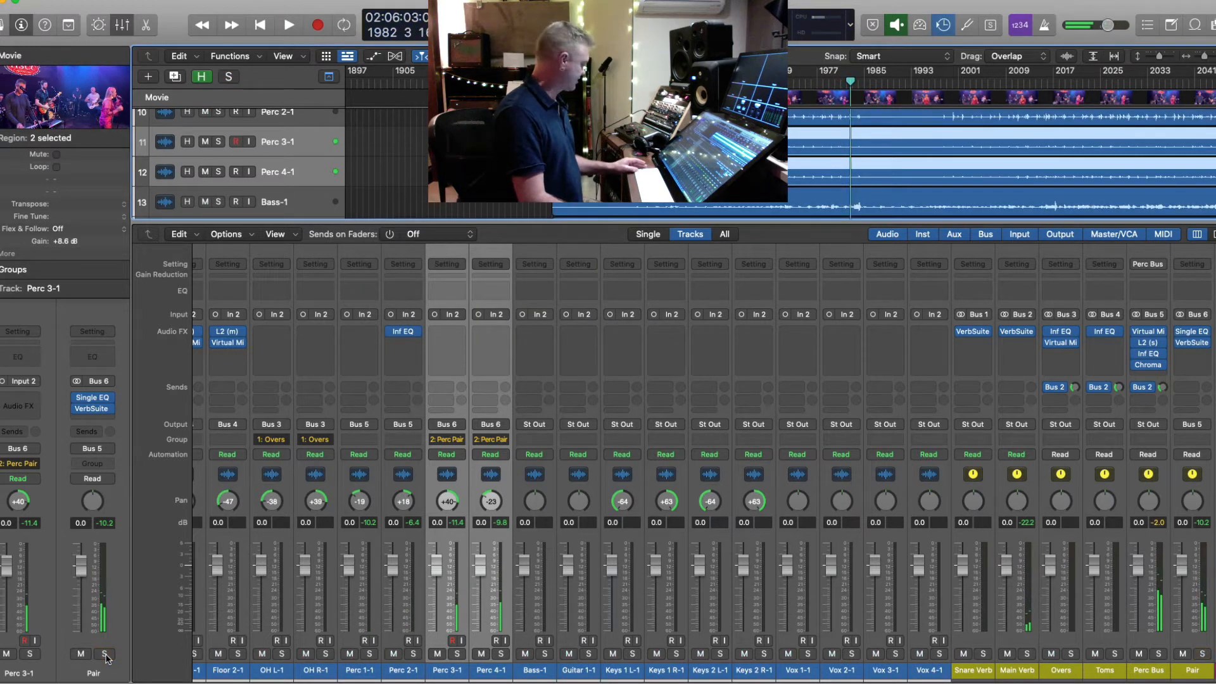
key(space)
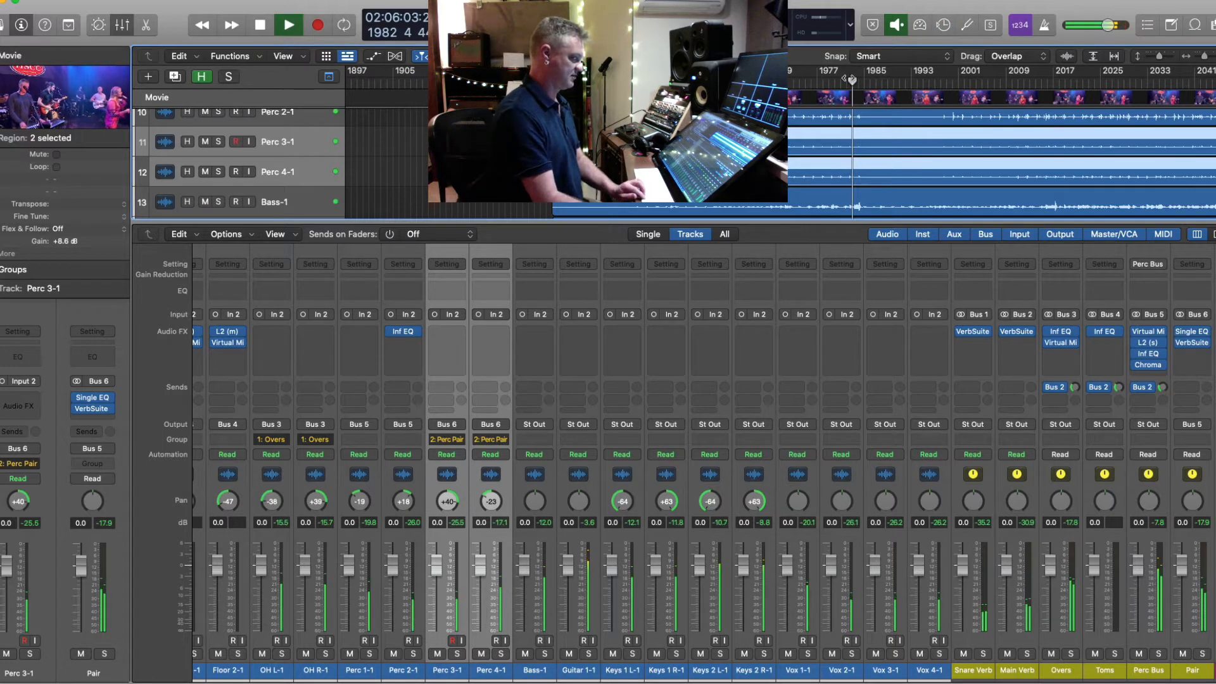
key(super+Left)
key(super+Left)
key(super+Up)
key(super+Up)
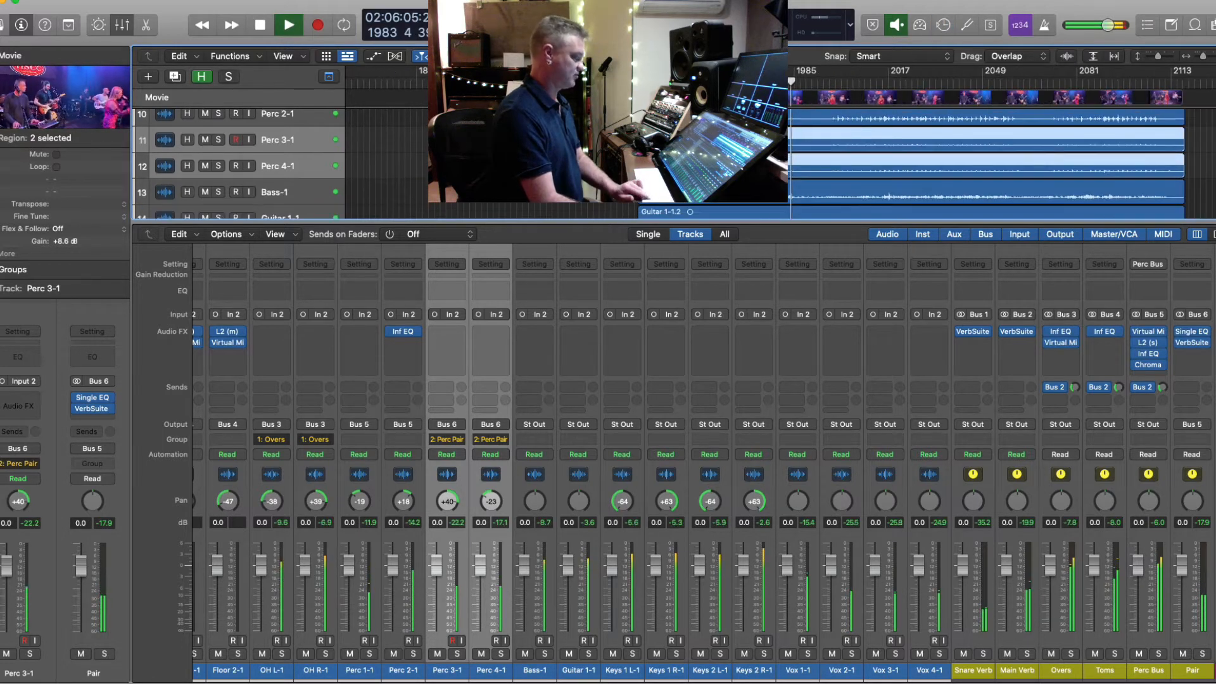
- Stop playback, solo all drum and percussion tracks from Kick through Perc 4-1 together, and play them
key(space)
click(501, 673)
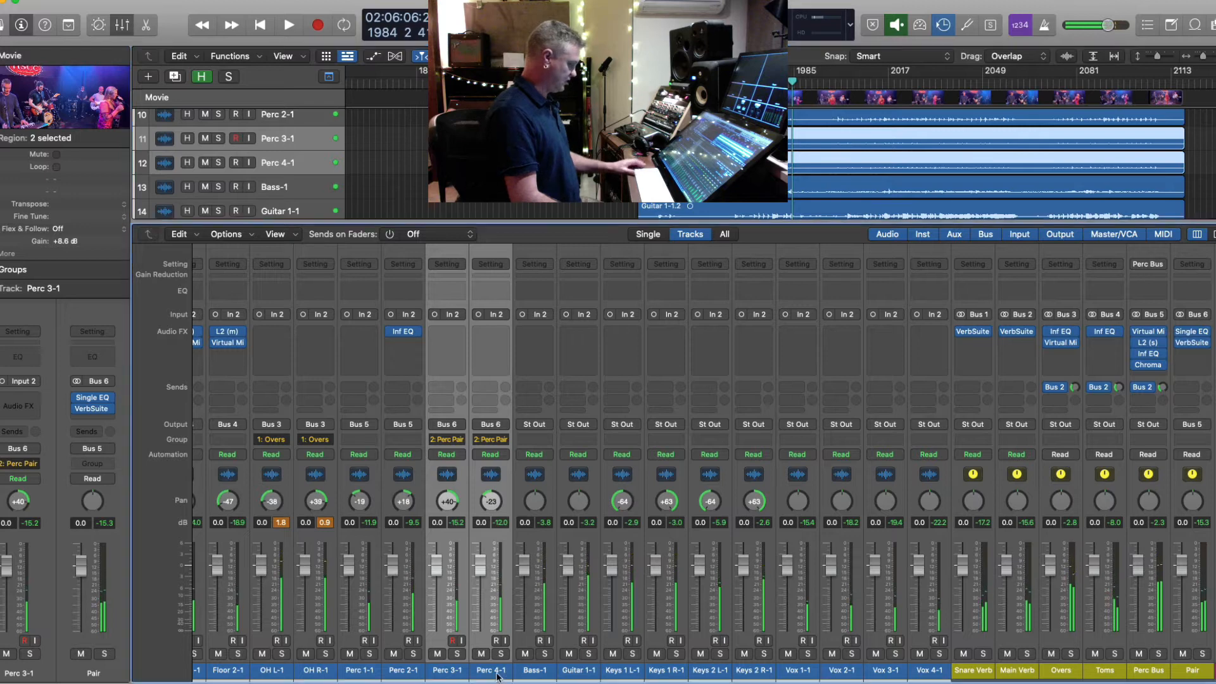
scroll(285, 671, left, 6)
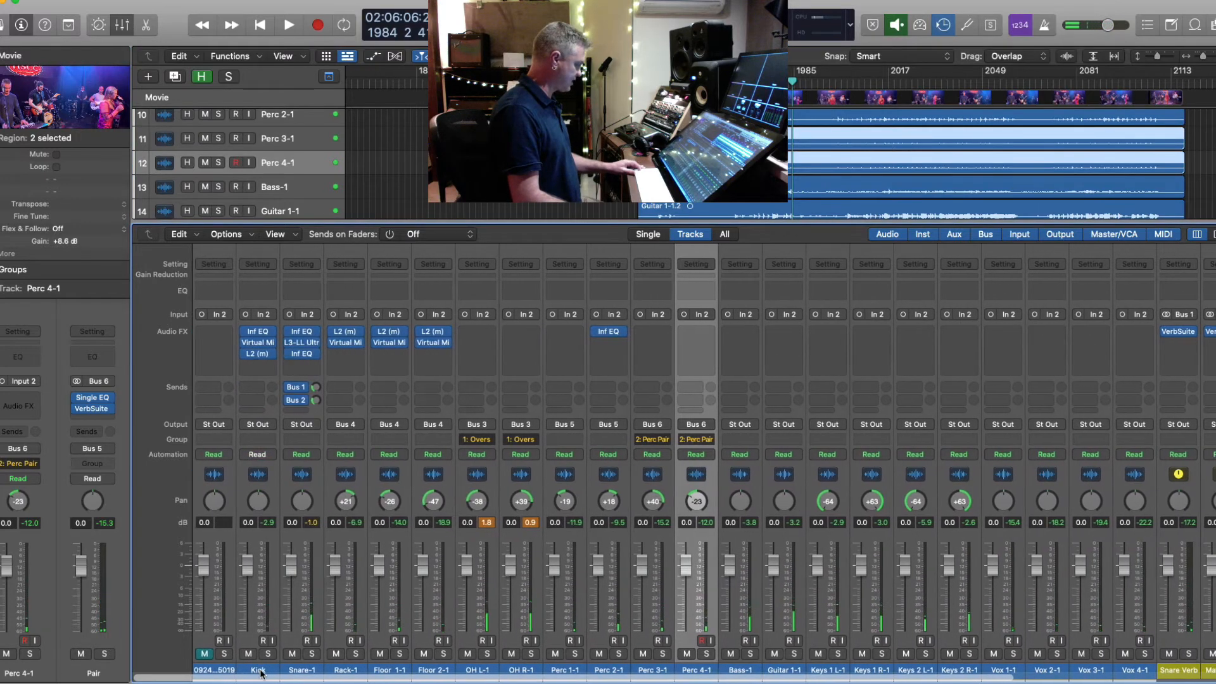
shift+click(261, 674)
click(268, 654)
key(space)
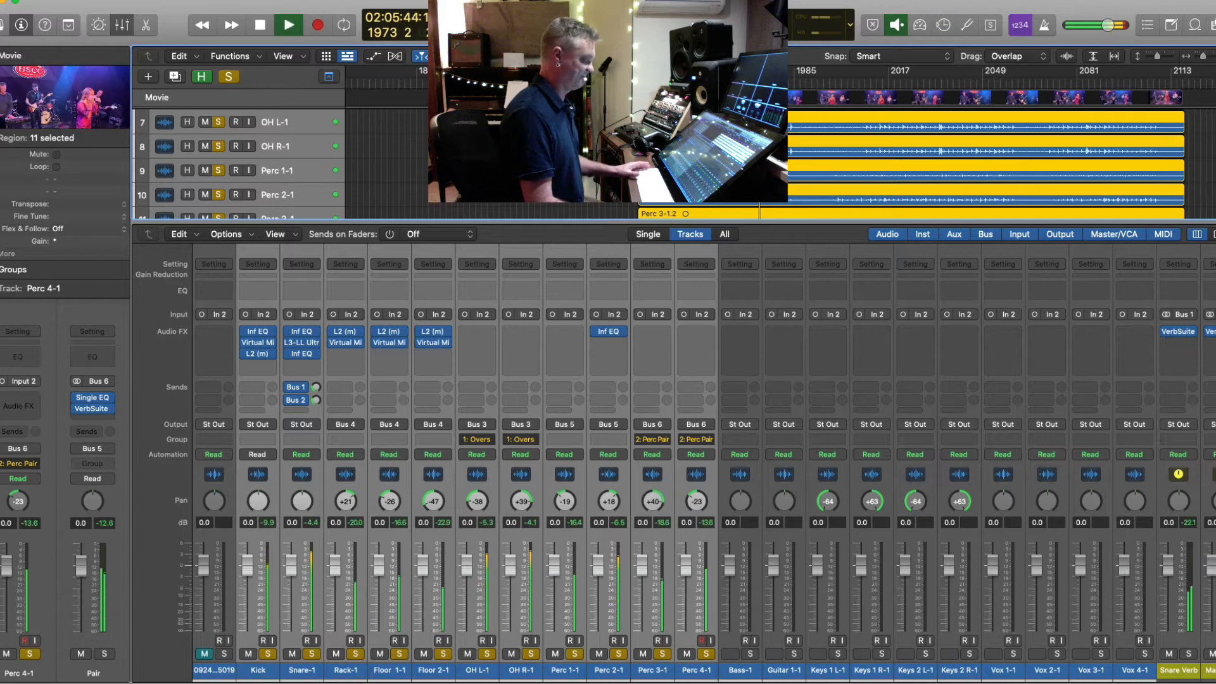
- Hide the mixer and zoom the Tracks area out to fit every track and the full length of the recording
key(x)
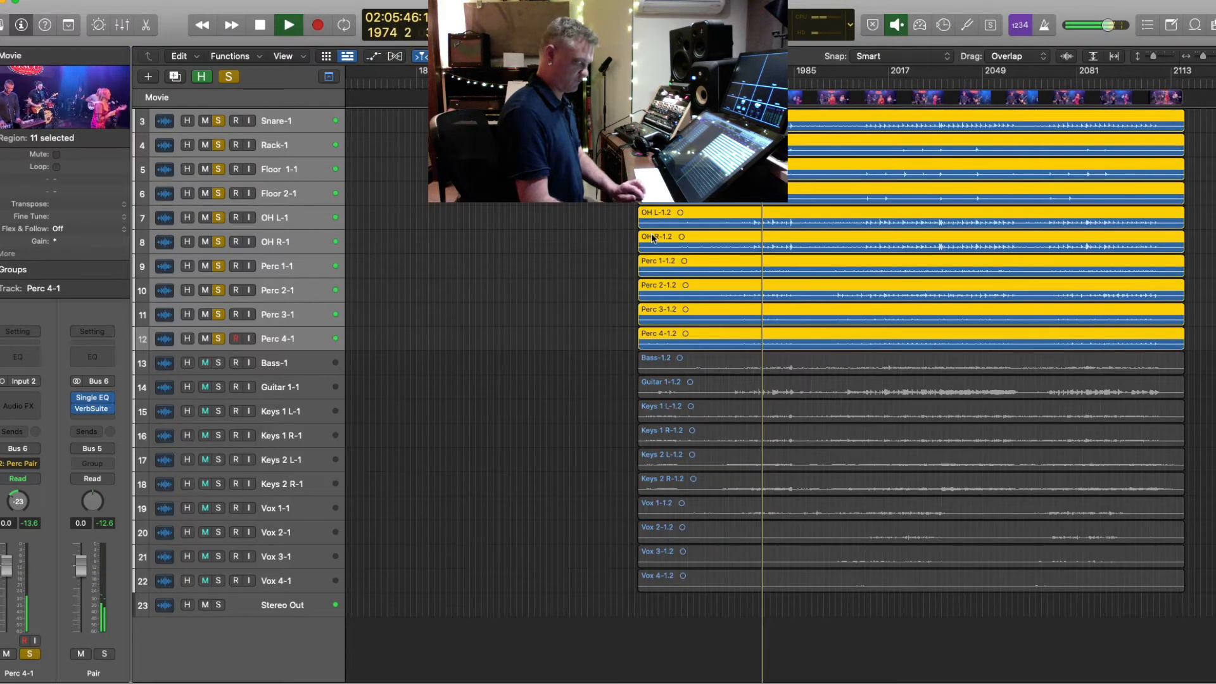
key(super+Right)
key(super+Right)
key(super+Right)
key(super+Up)
key(super+Up)
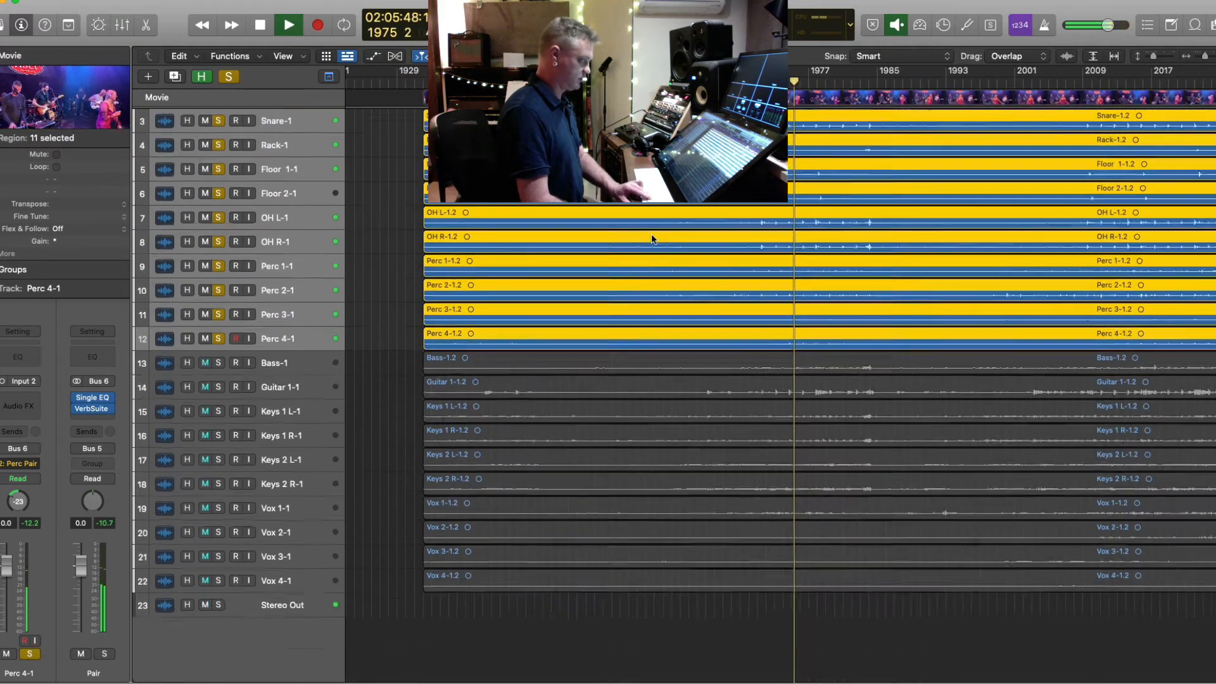
key(super+Left)
key(super+Left)
key(super+Left)
key(super+Up)
key(super+Down)
key(super+Down)
key(super+Down)
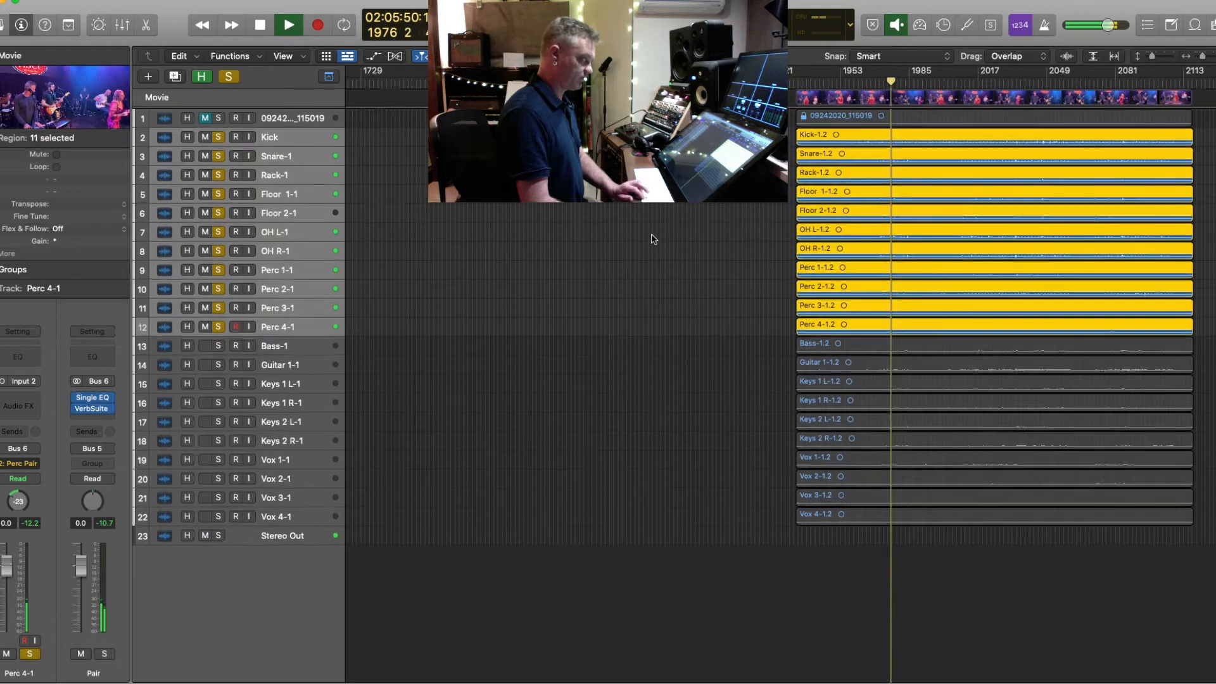
- Stop playback, solo the Bass-1 track along with the drums and percussion, play from about bar 1978 and enlarge the tracks
click(278, 316)
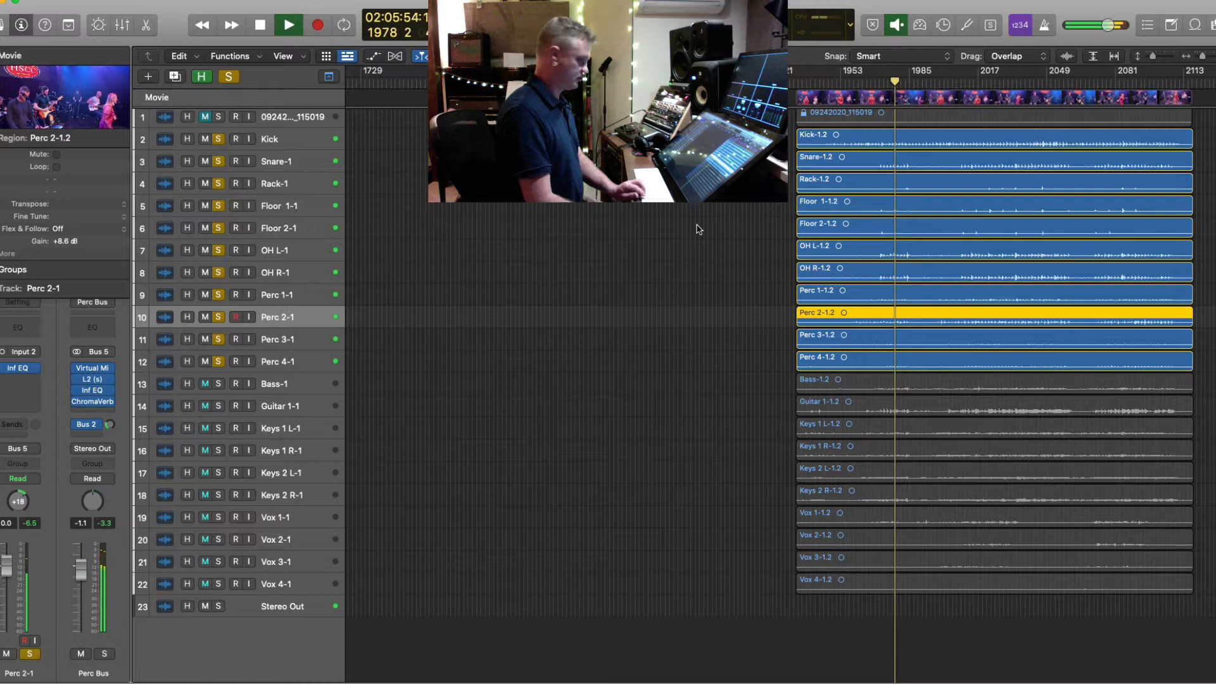
key(space)
key(super+Down)
click(287, 401)
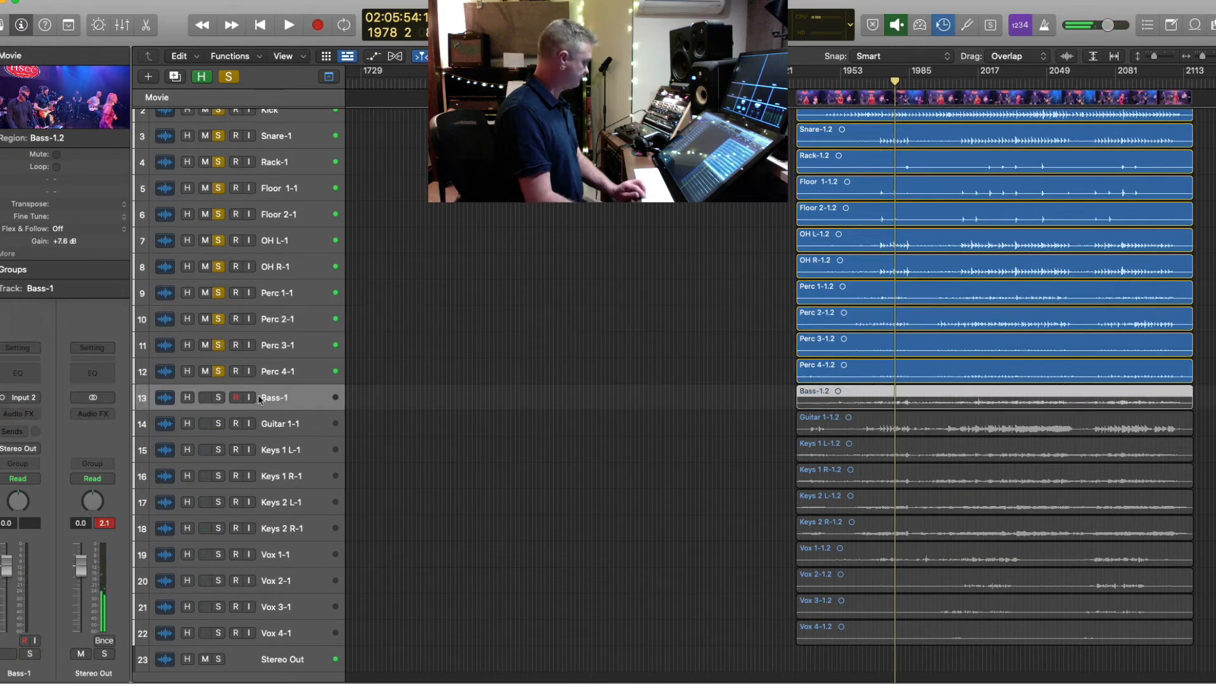
click(219, 398)
key(super+Down)
key(space)
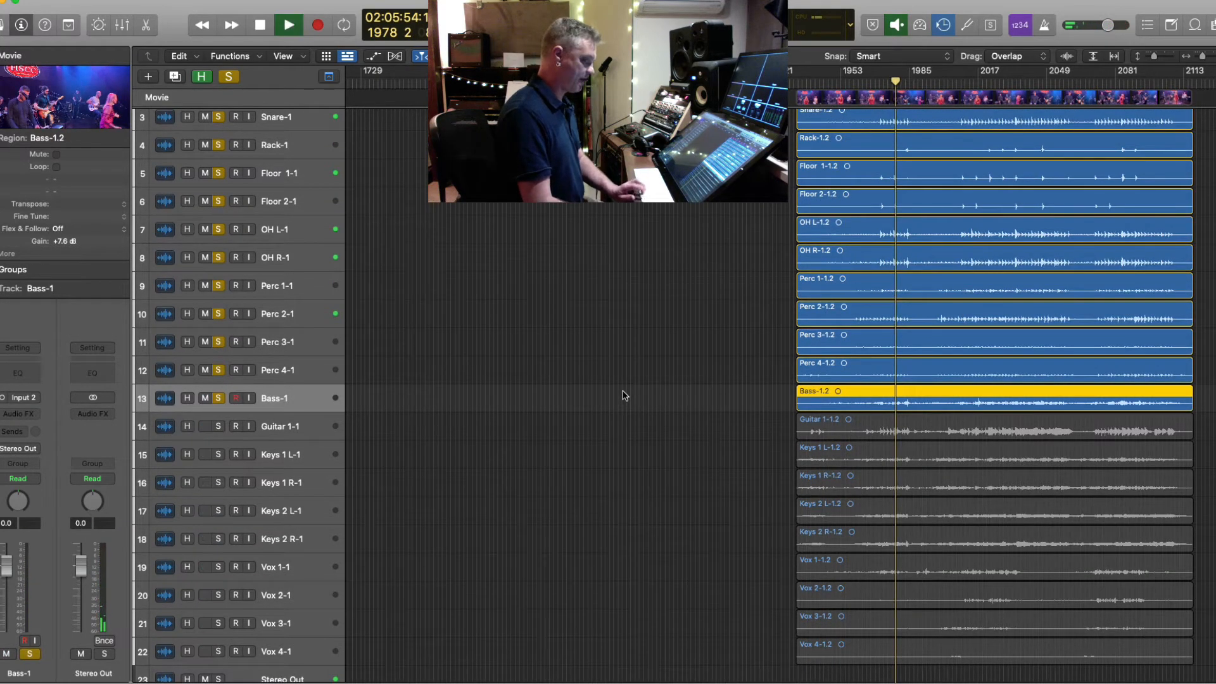
key(super+Down)
key(super+Down)
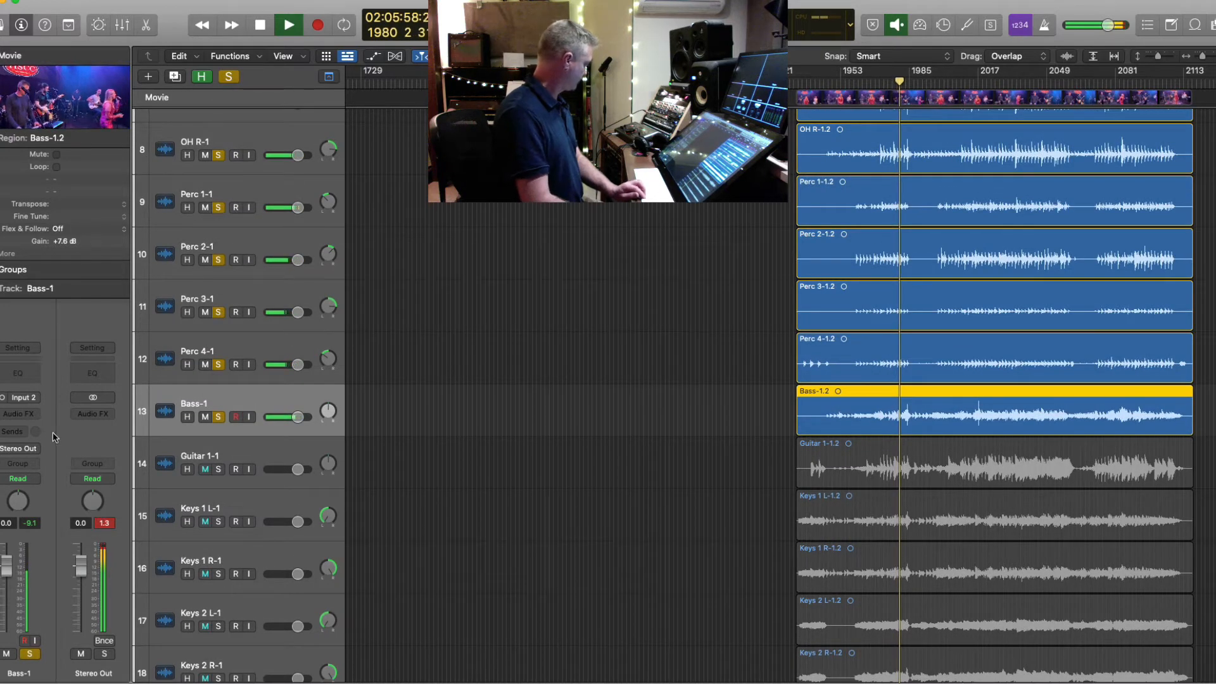
- Stop playback and insert a mono Compressor on the Bass-1 track
click(32, 414)
click(35, 412)
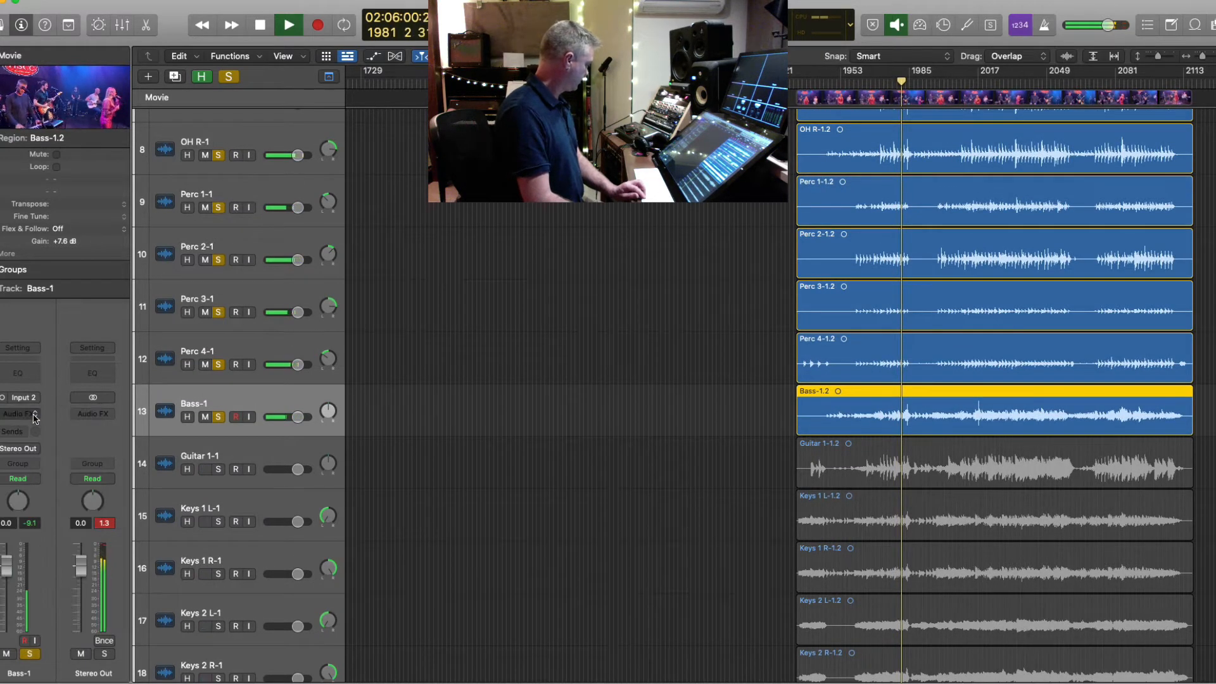
key(space)
click(35, 416)
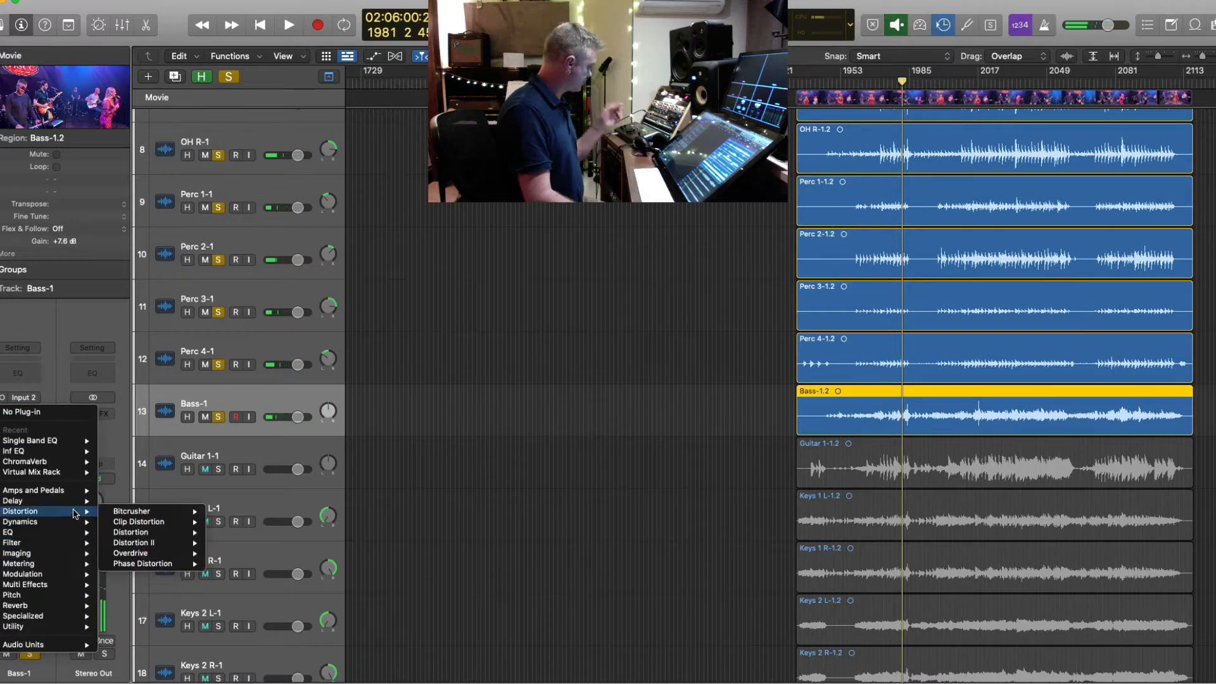
mouse_move(72, 521)
mouse_move(182, 535)
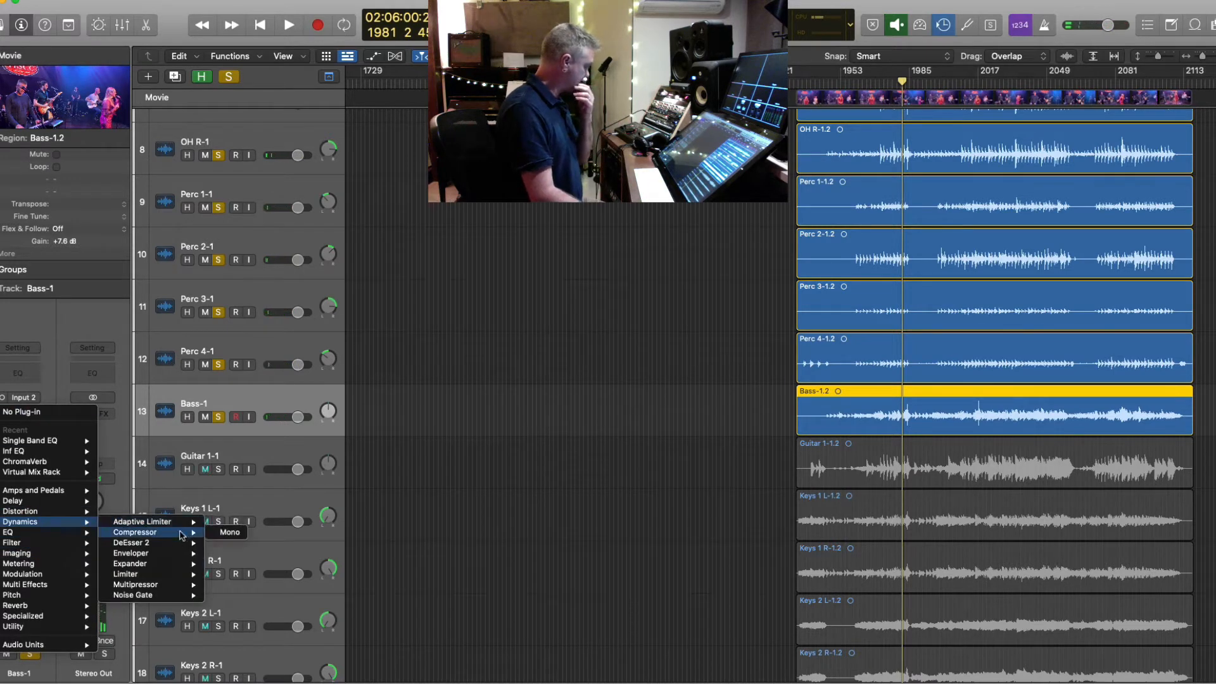
click(246, 536)
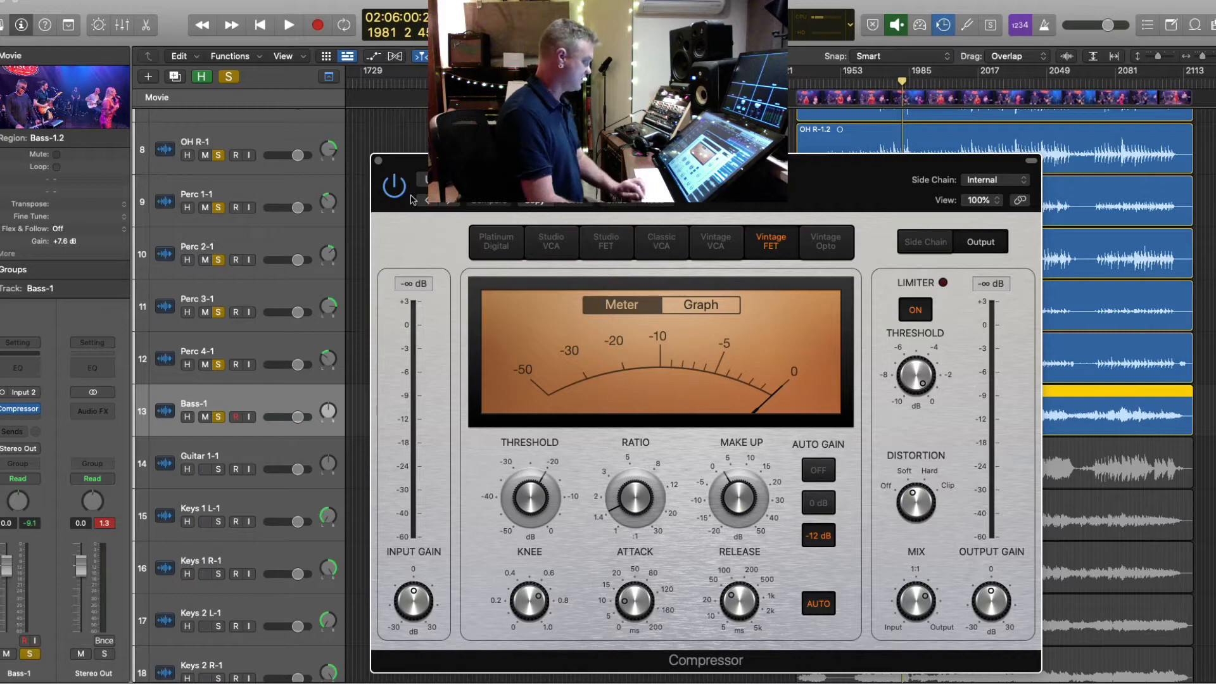
- Load the E Bass guitar preset in the Compressor, play the mix and switch to the preceding preset, Direct Bass
click(427, 179)
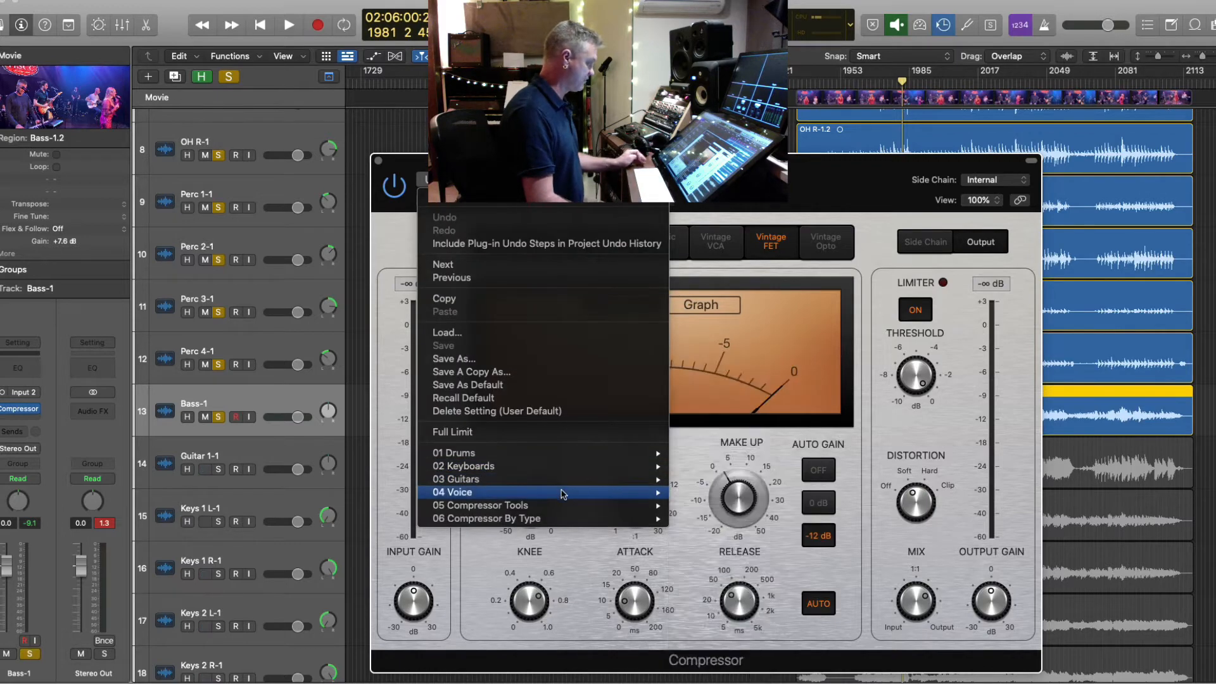
mouse_move(562, 485)
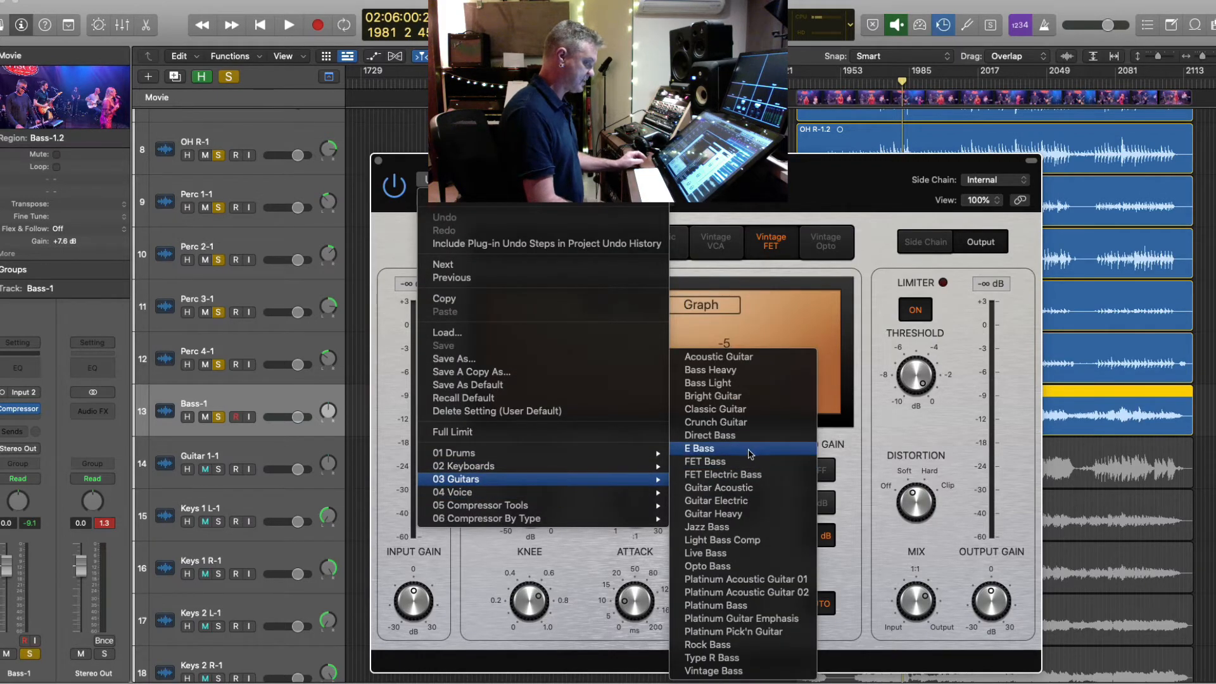
click(743, 447)
key(space)
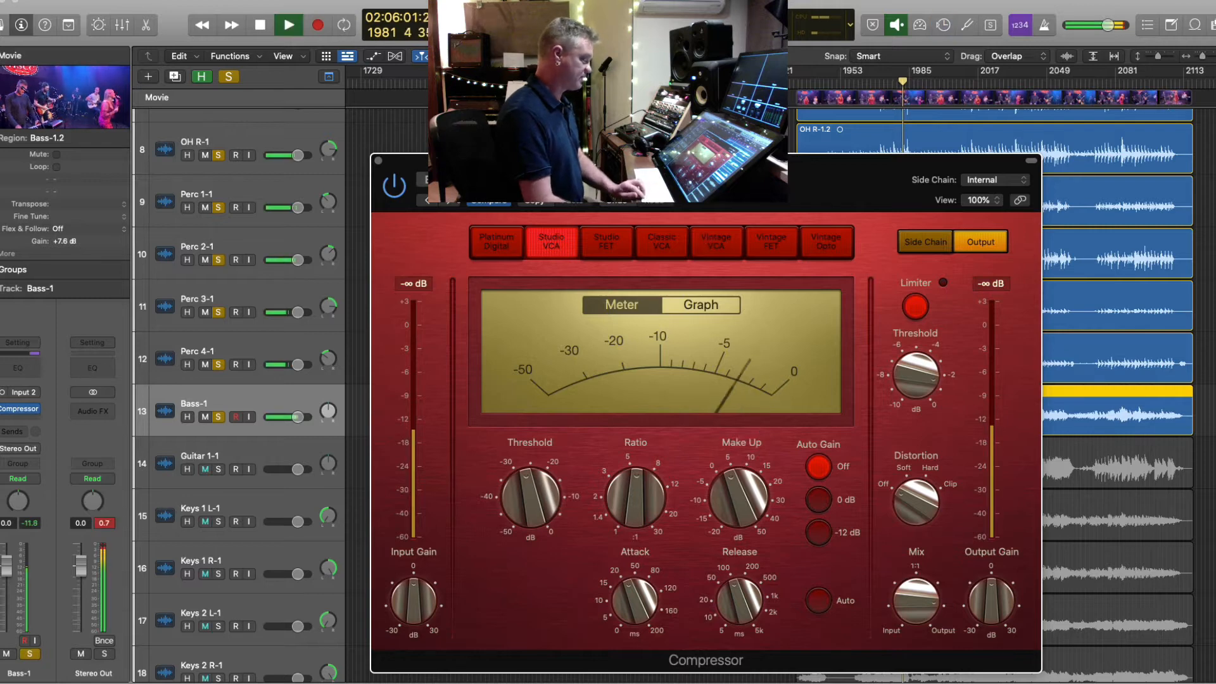
click(428, 203)
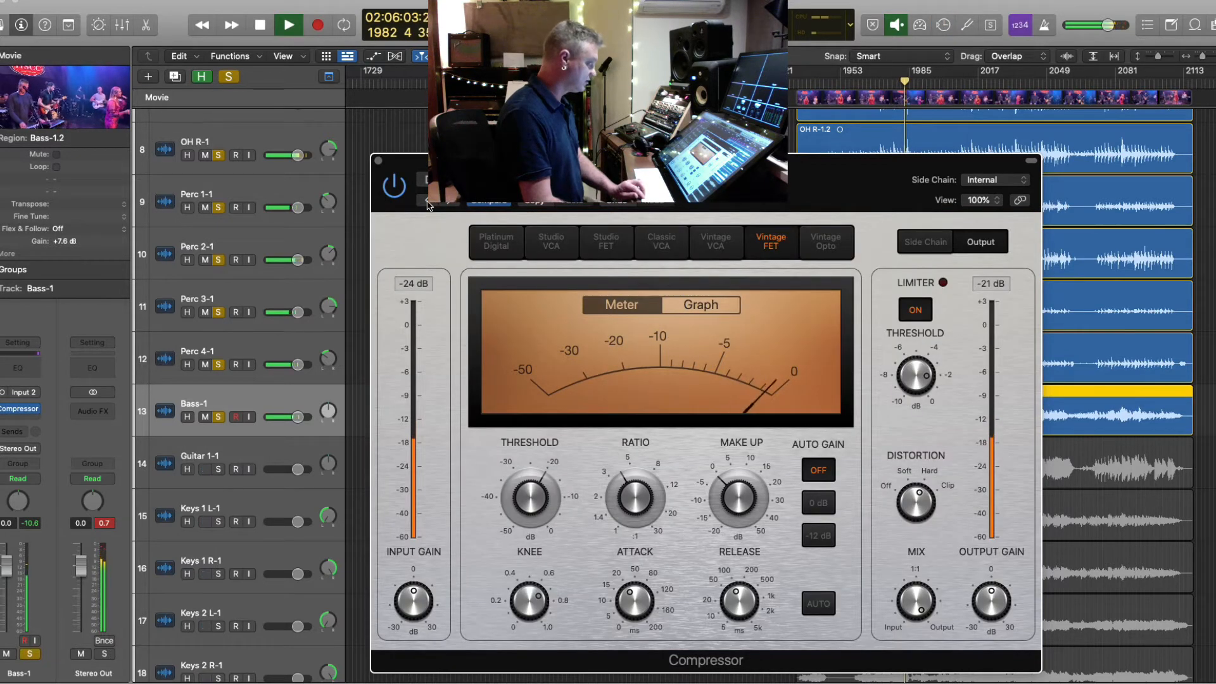
- Move the Compressor window aside, lengthen the attack, set the make-up gain to 2.5 dB and close the plug-in
drag(760, 160, 448, 0)
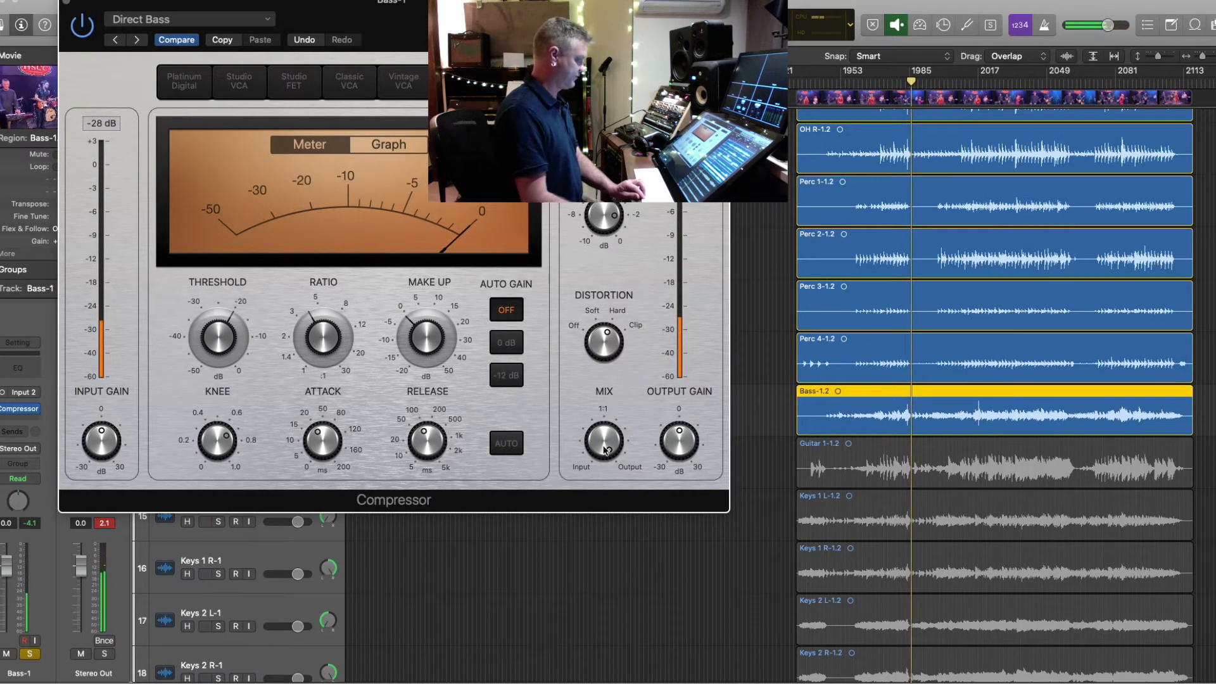
mouse_move(673, 435)
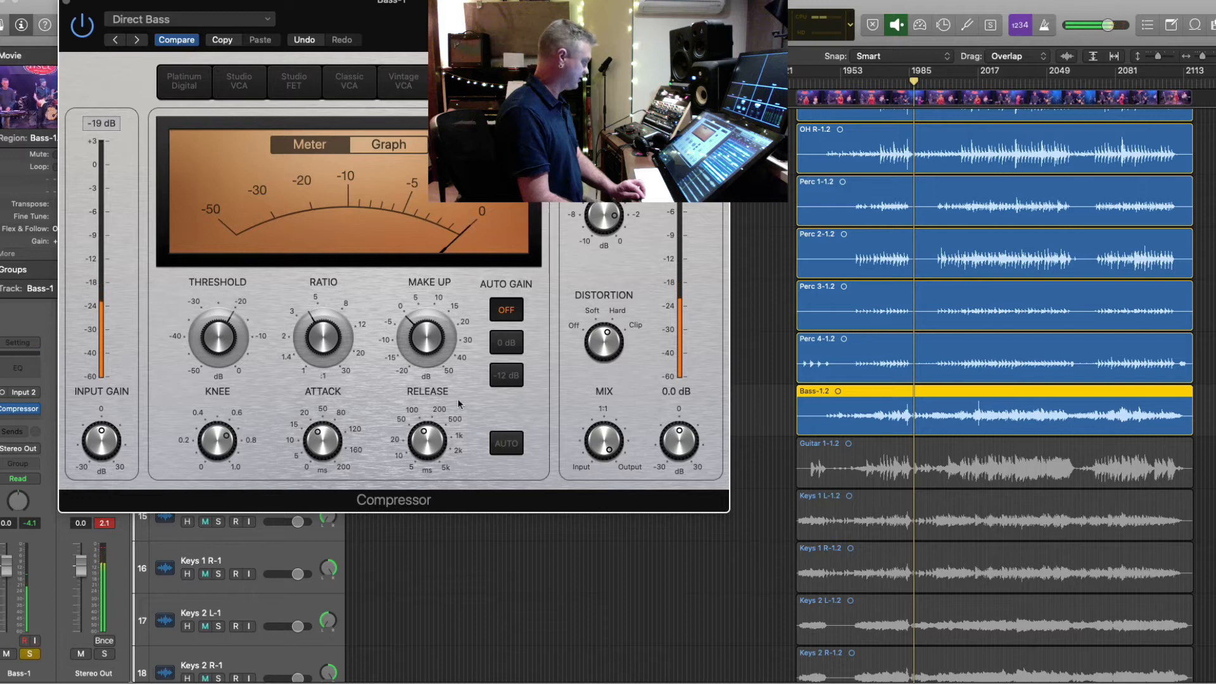
mouse_move(323, 451)
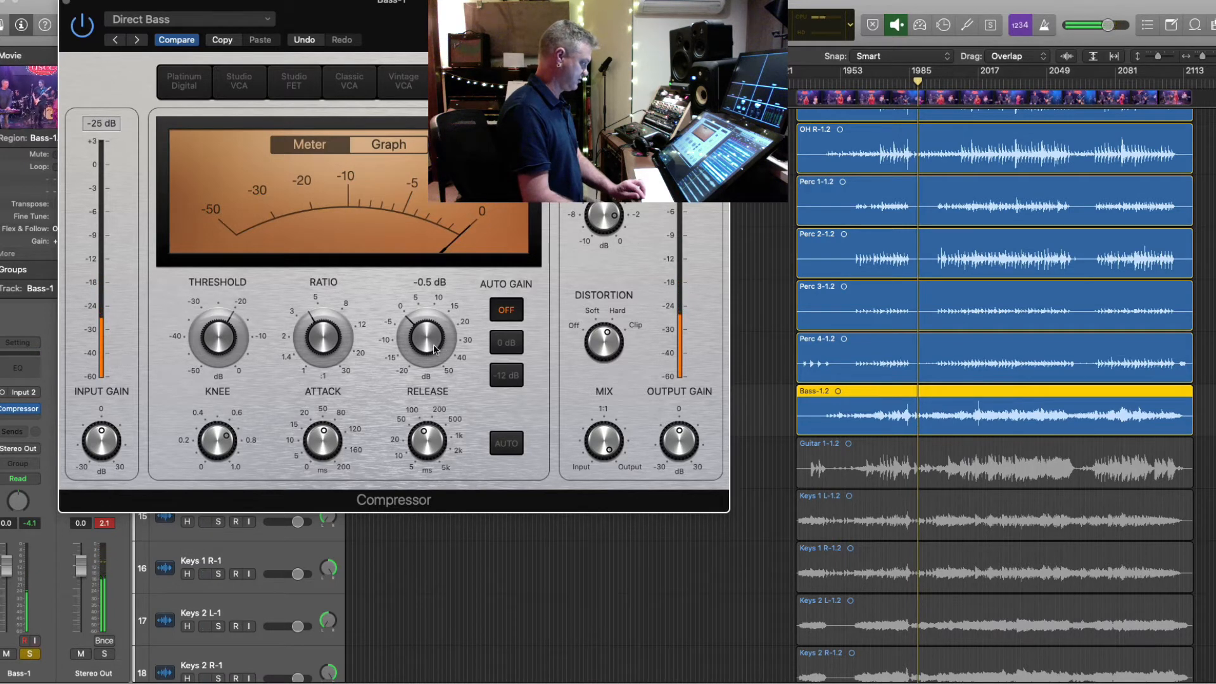
mouse_move(315, 345)
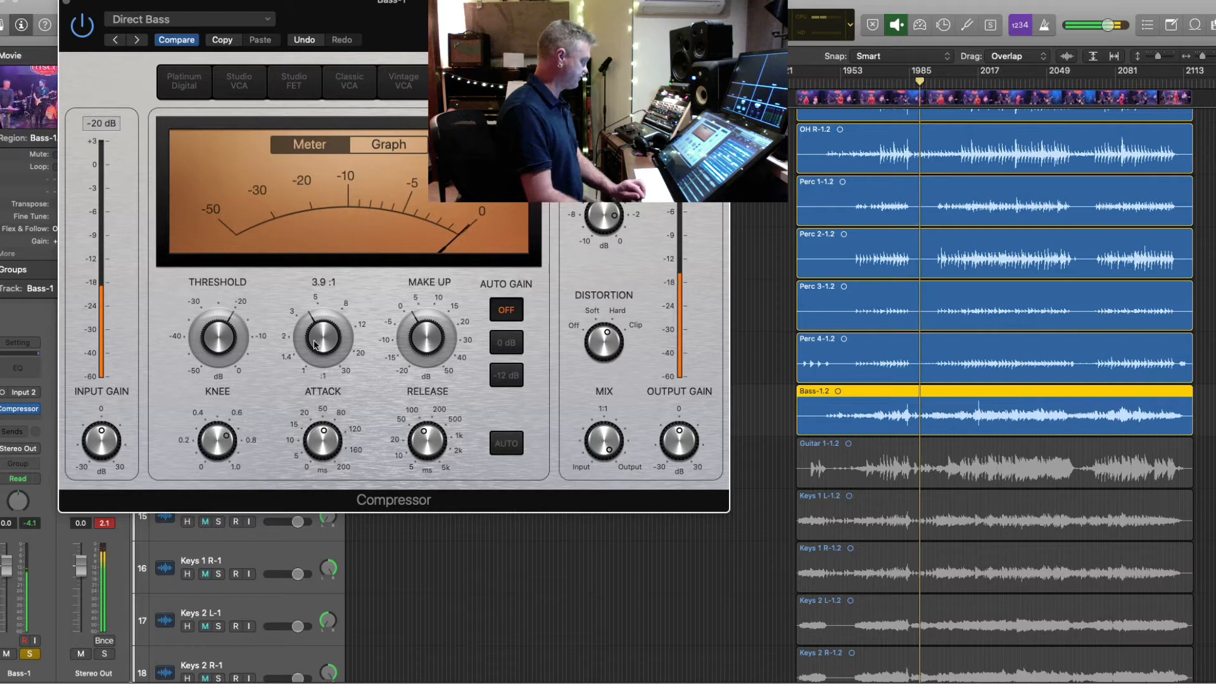
mouse_move(426, 347)
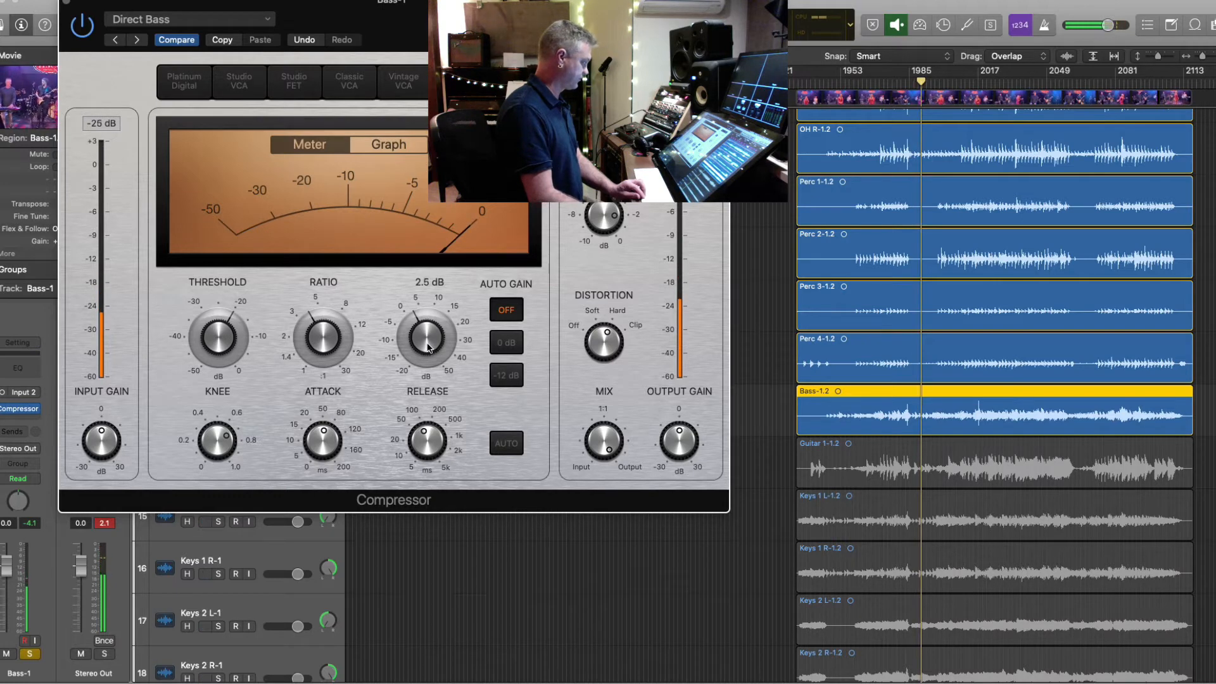
click(67, 5)
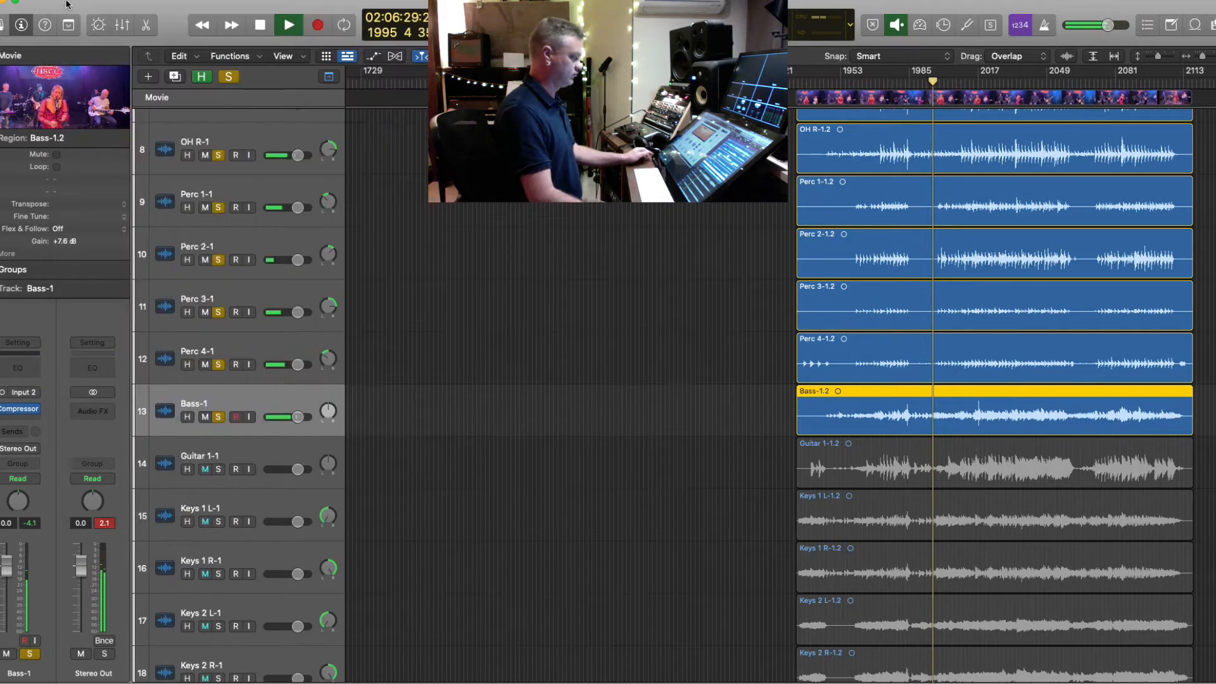
- Listen to the soloed drums, percussion and bass in short bursts from about bar 1996 to bar 2000, then stop playback
key(space)
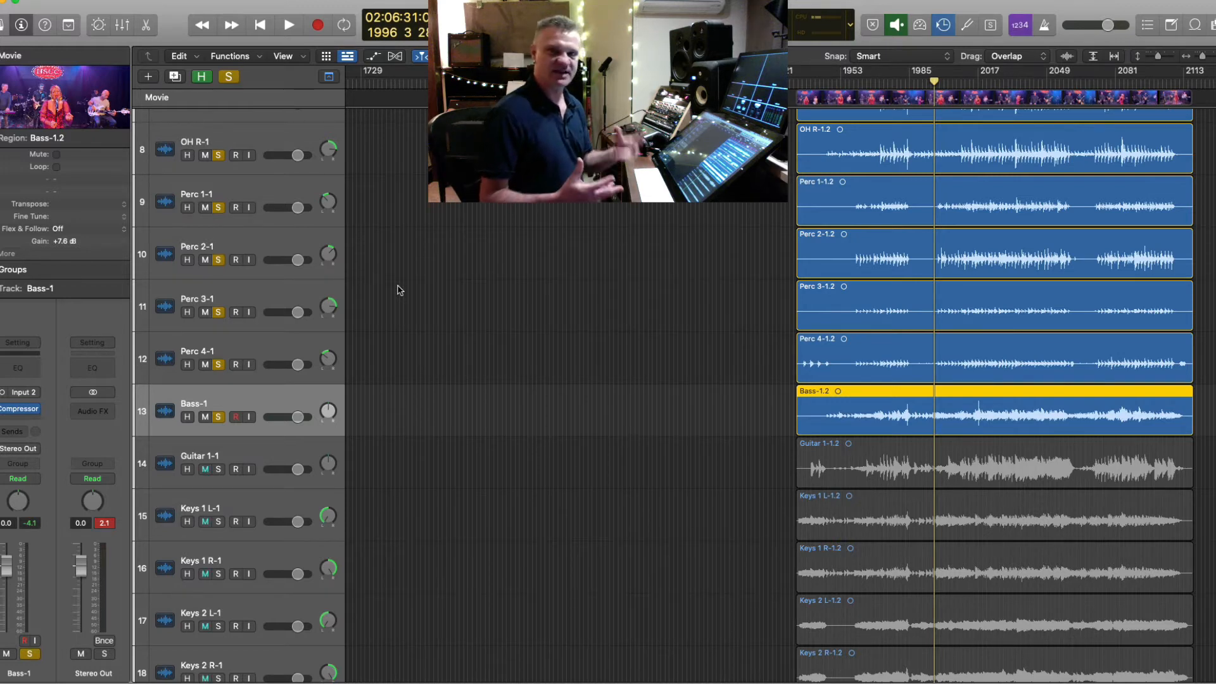
key(space)
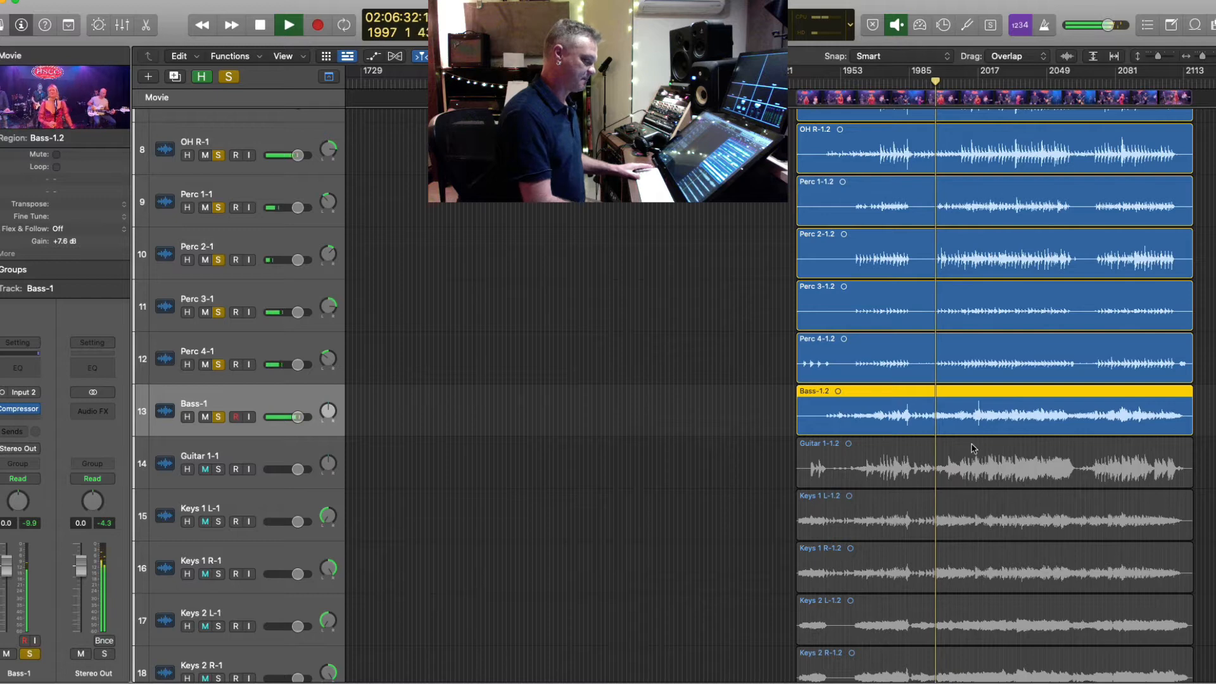
key(space)
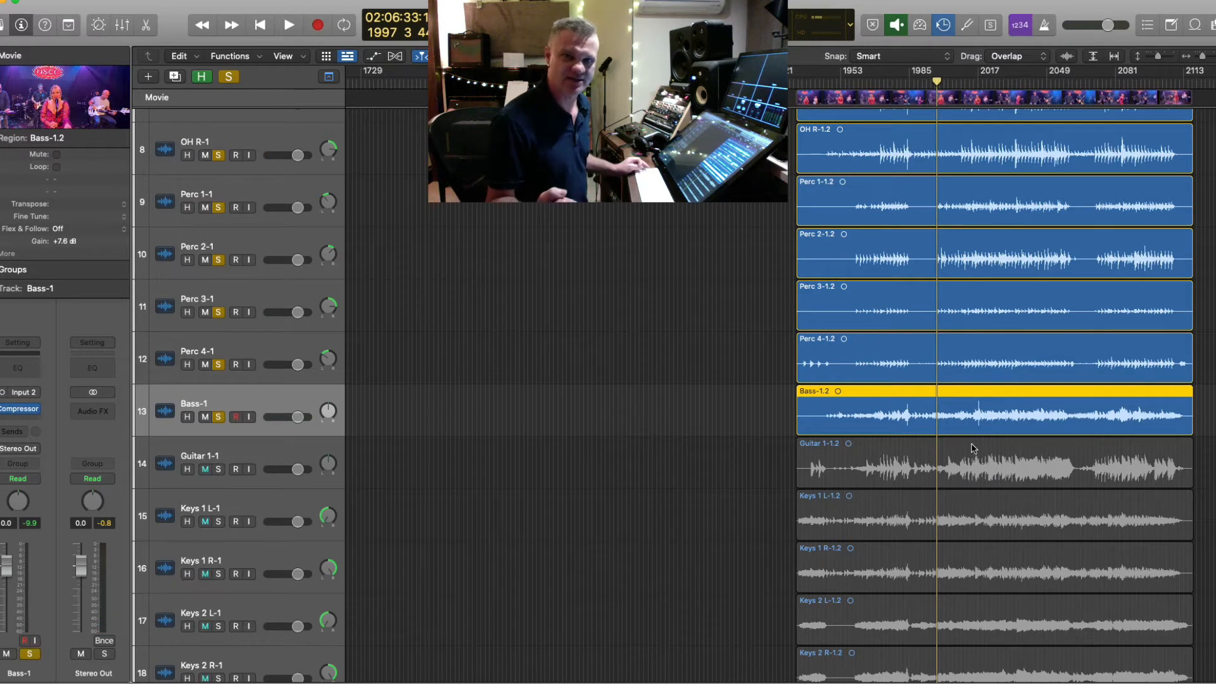
key(space)
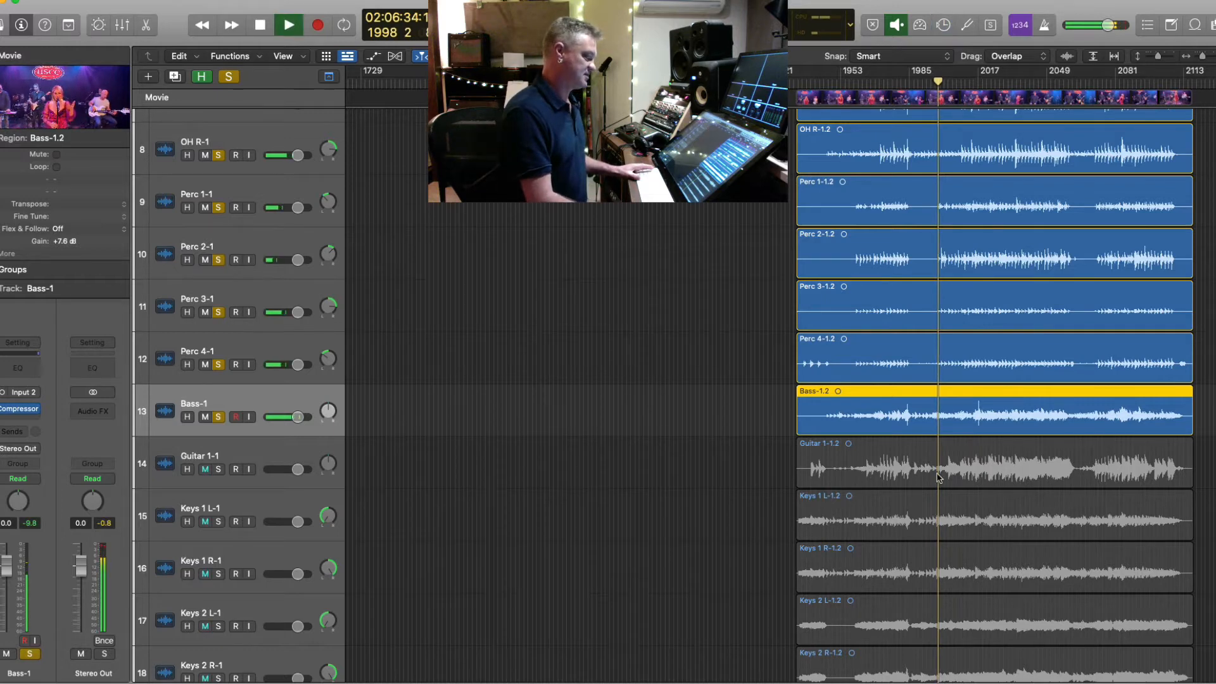
key(space)
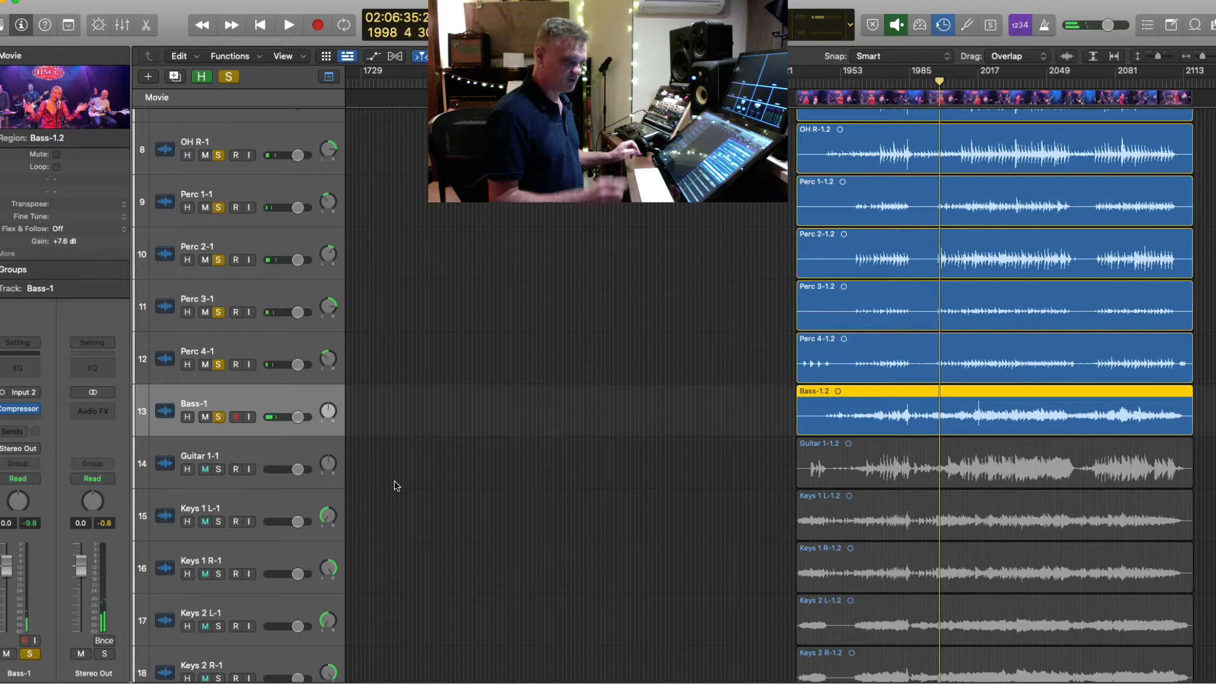
key(space)
key(space)
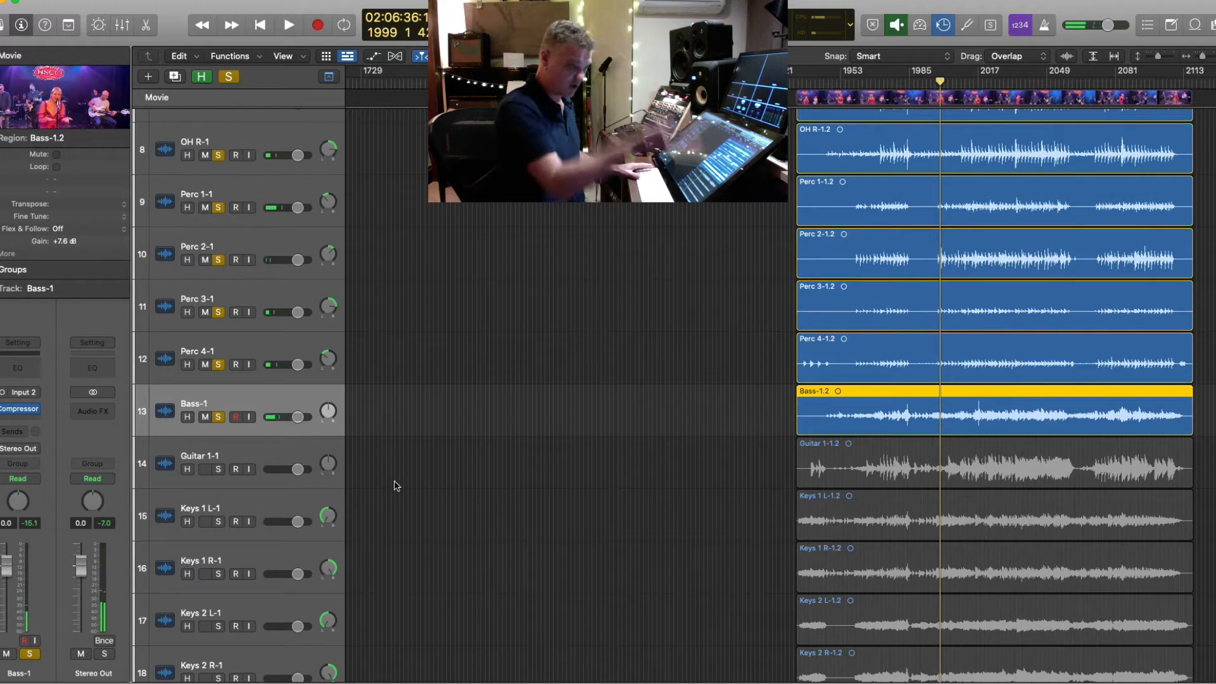
key(space)
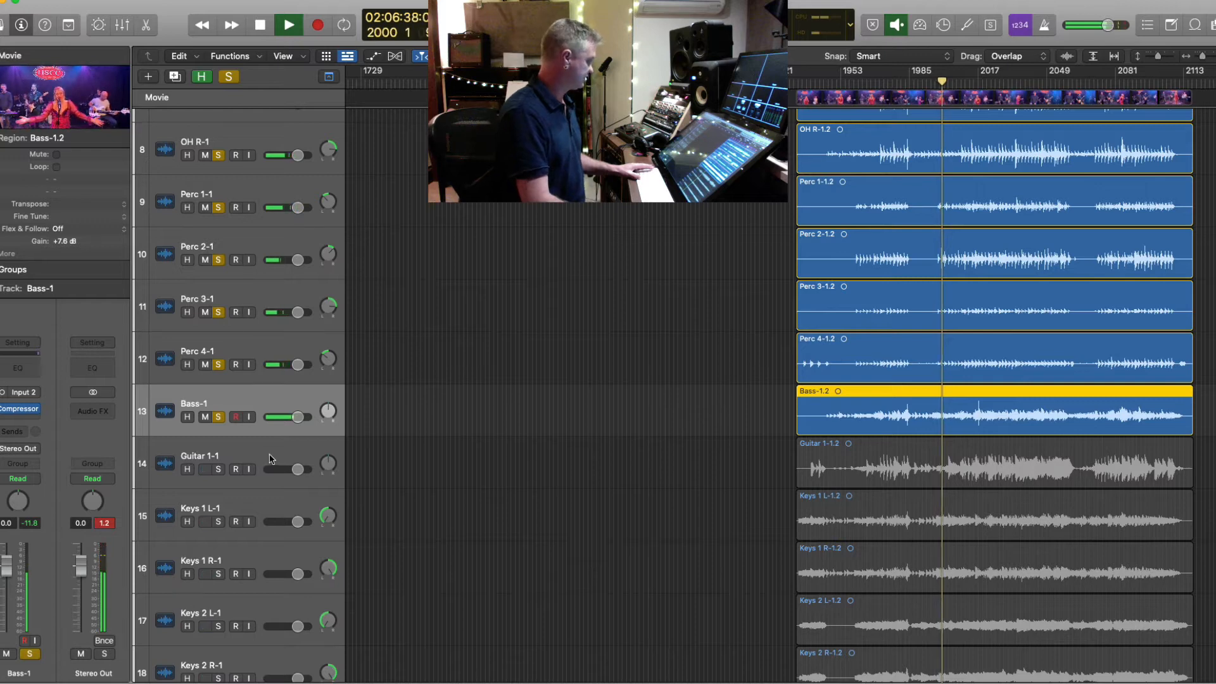
key(space)
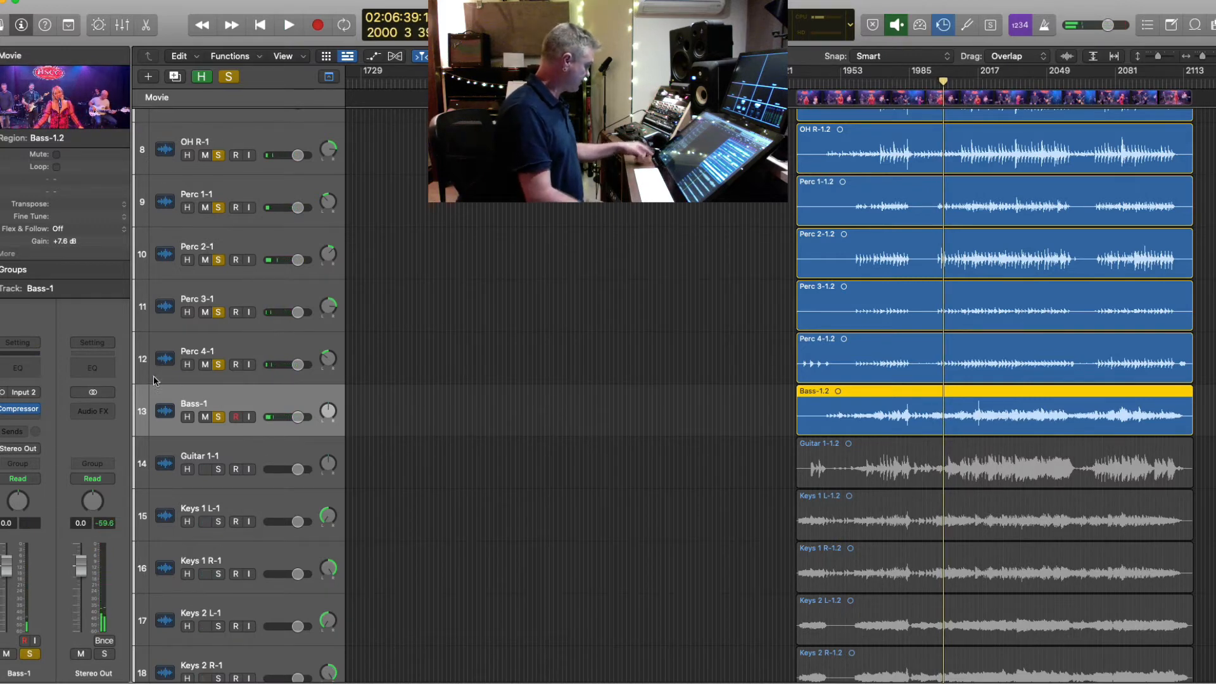
- Insert the Waves L3-LL Ultra (s) limiter on the Stereo Out channel
click(106, 412)
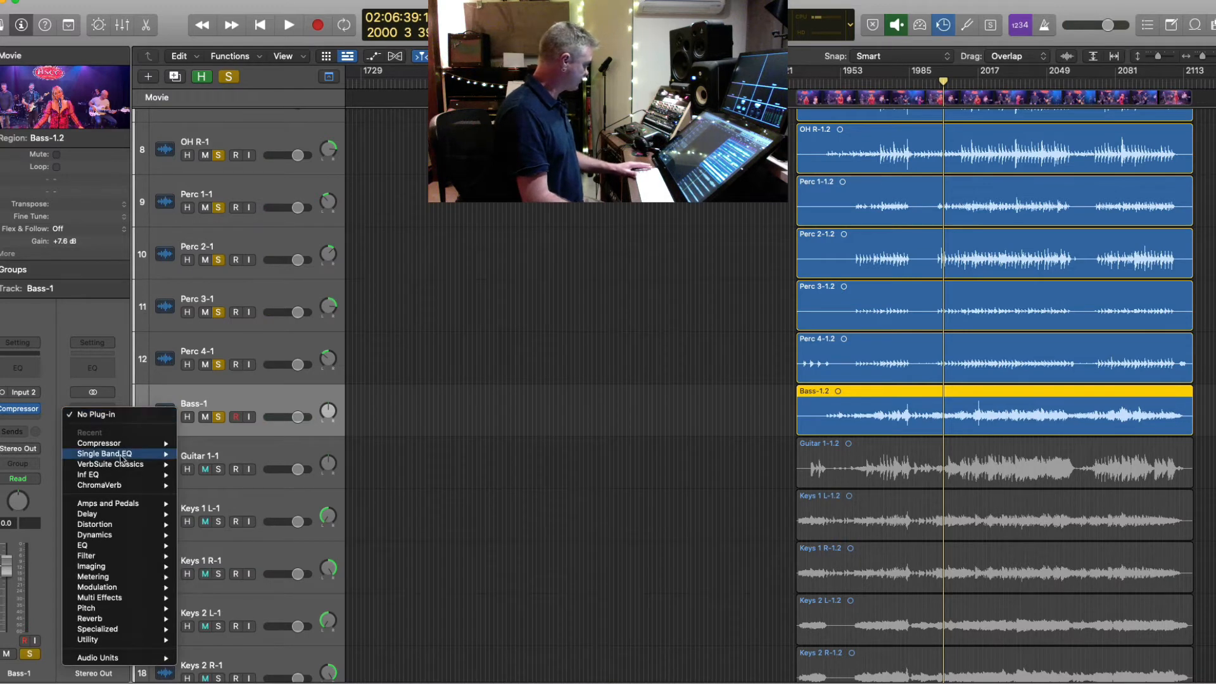
mouse_move(130, 665)
mouse_move(203, 672)
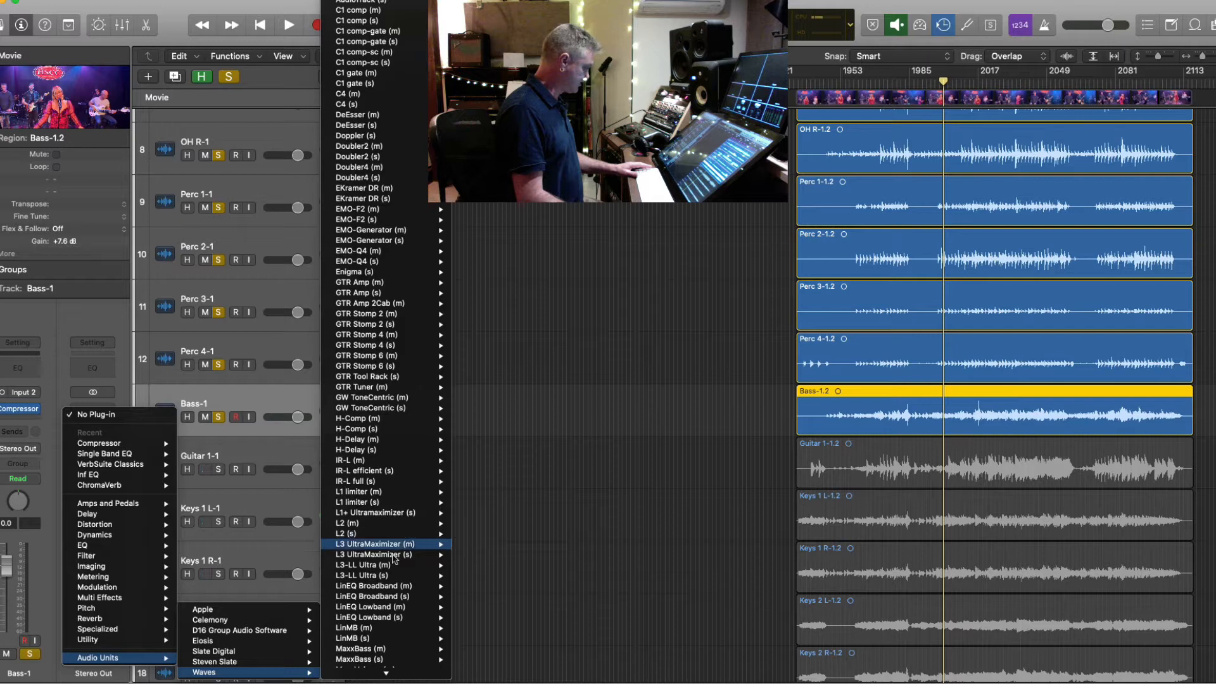
mouse_move(394, 575)
click(478, 575)
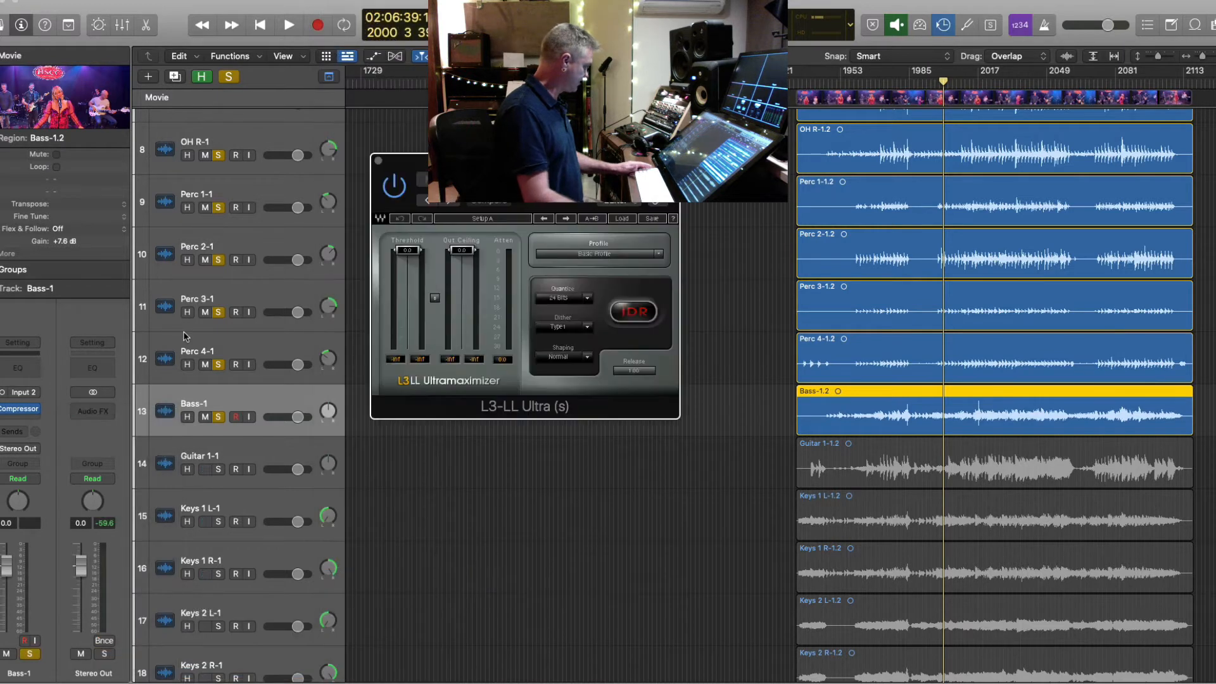
- Insert the Slate Digital Virtual Mix Rack on the Stereo Out channel, ahead of the L3-LL Ultra limiter
click(95, 395)
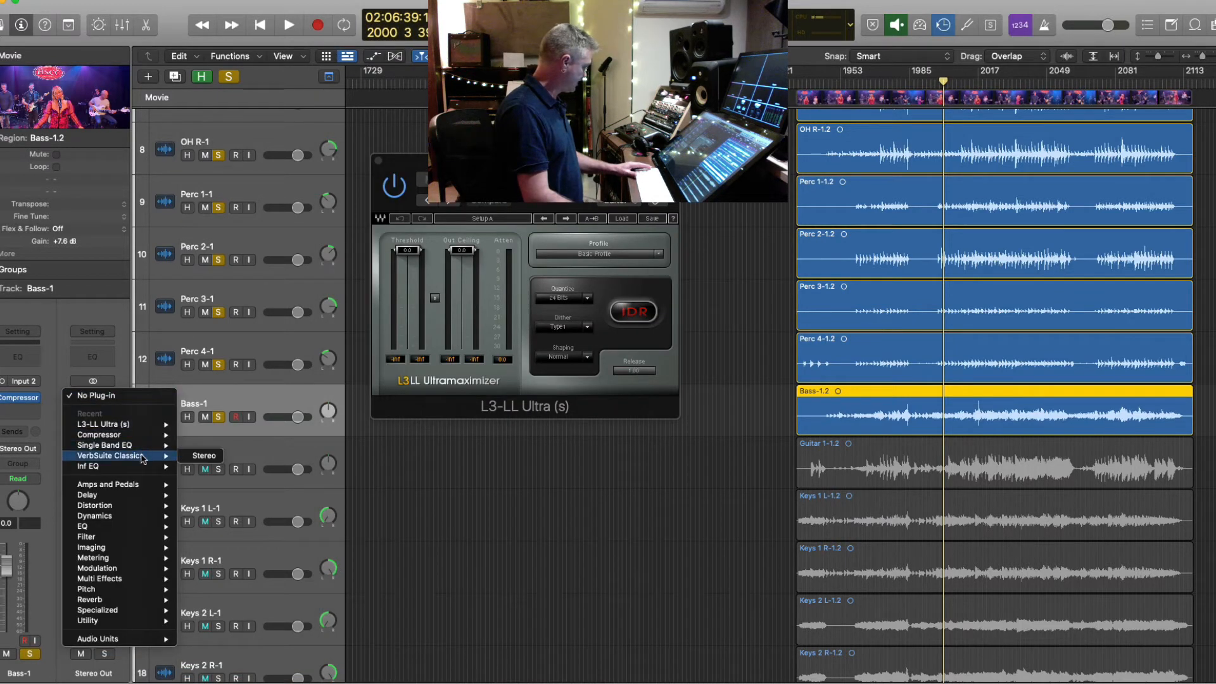
mouse_move(151, 641)
mouse_move(264, 643)
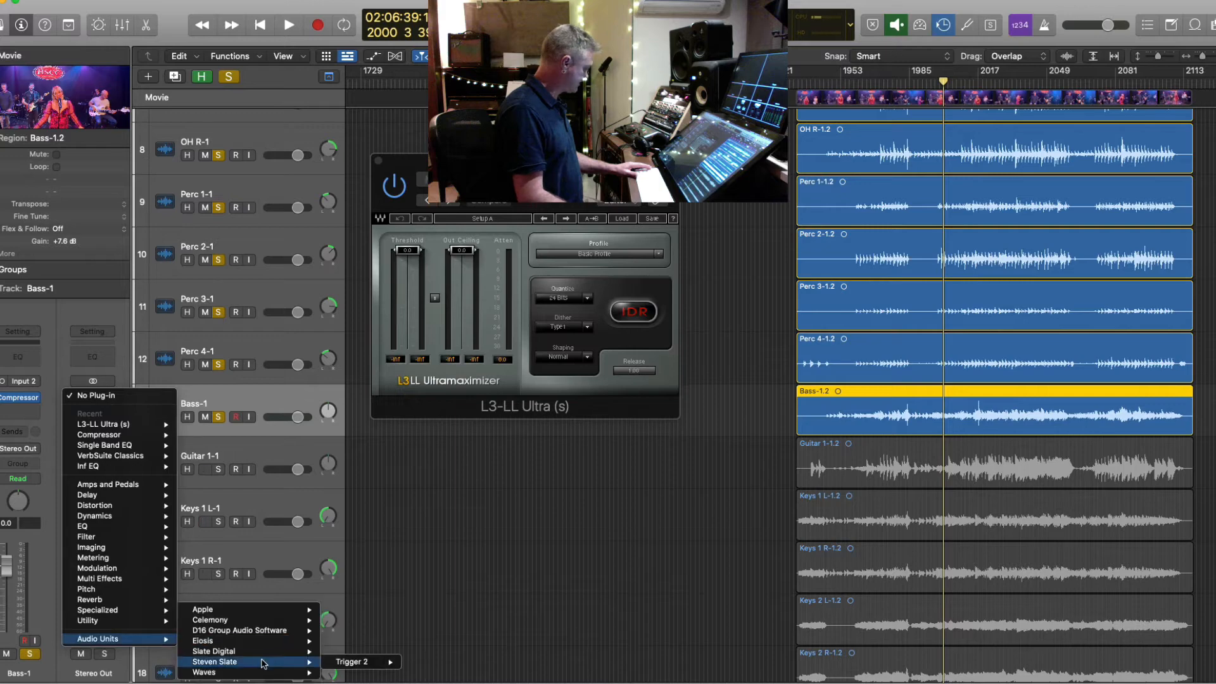
mouse_move(423, 674)
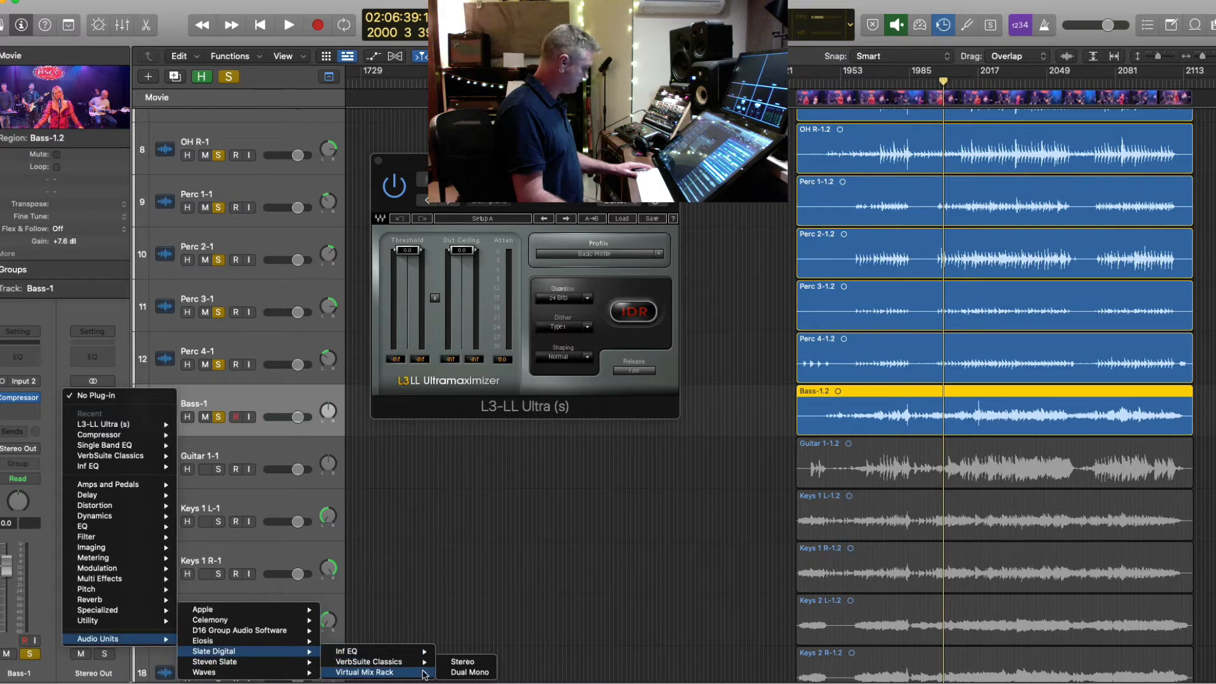
click(466, 673)
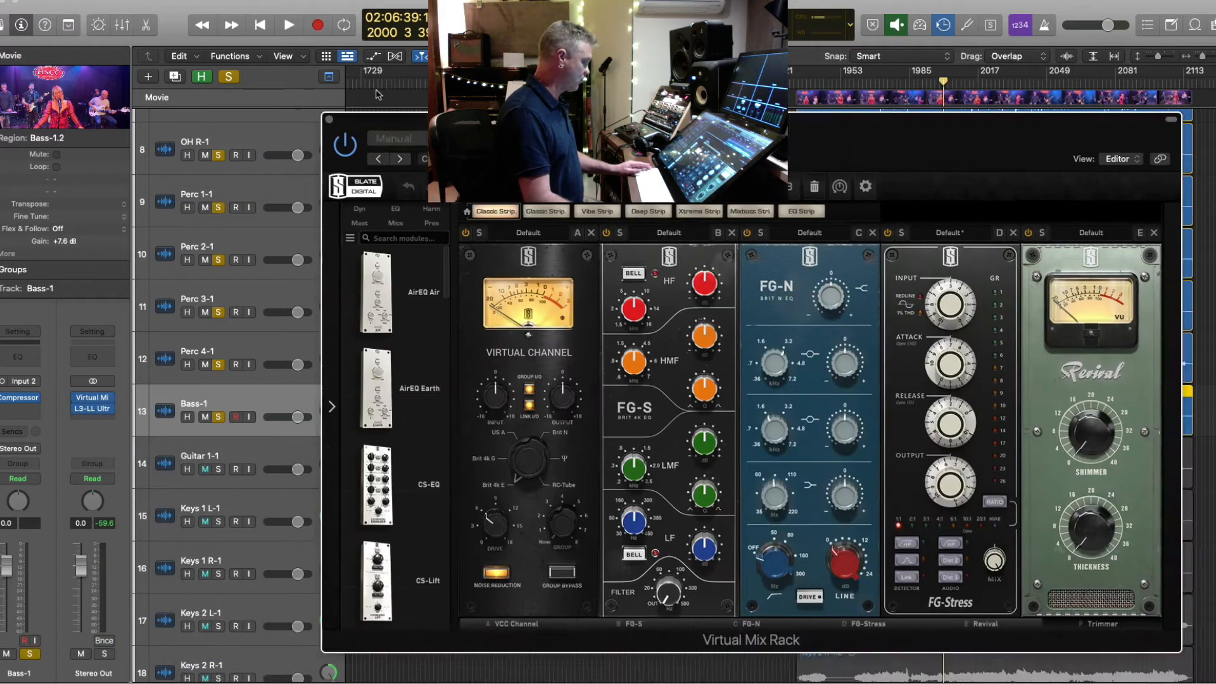
- Move the Virtual Mix Rack window clear of the lower tracks and open its list of plug-in settings
drag(412, 122, 251, 12)
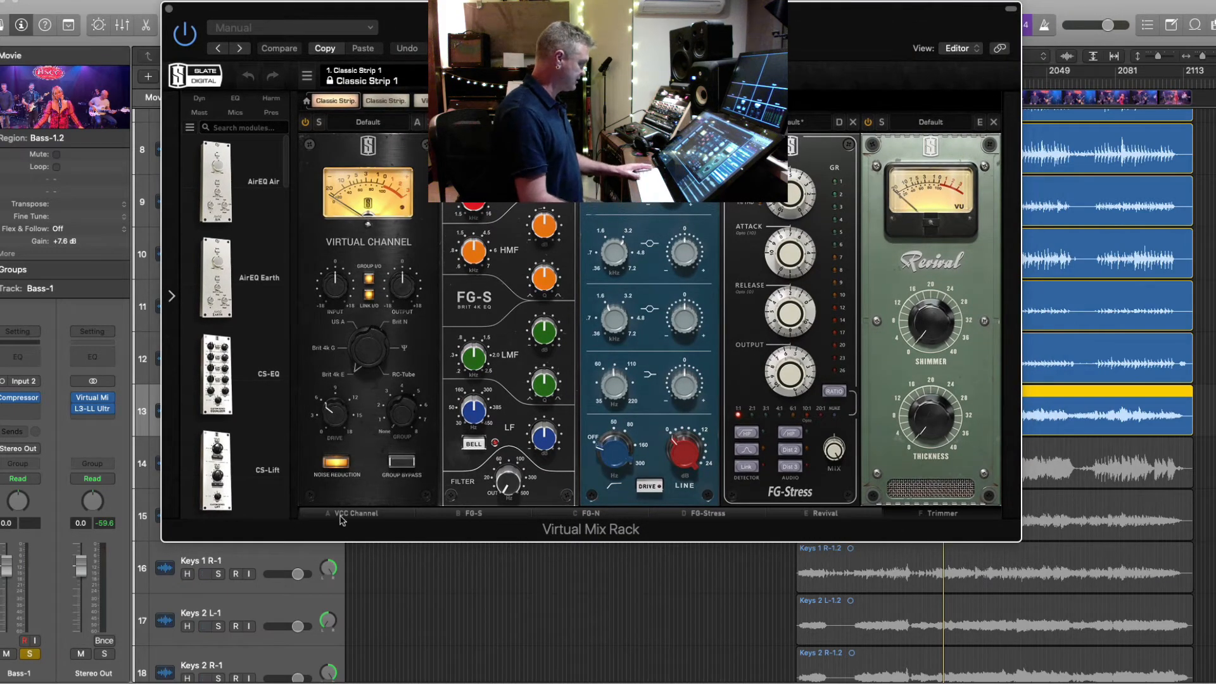
click(303, 32)
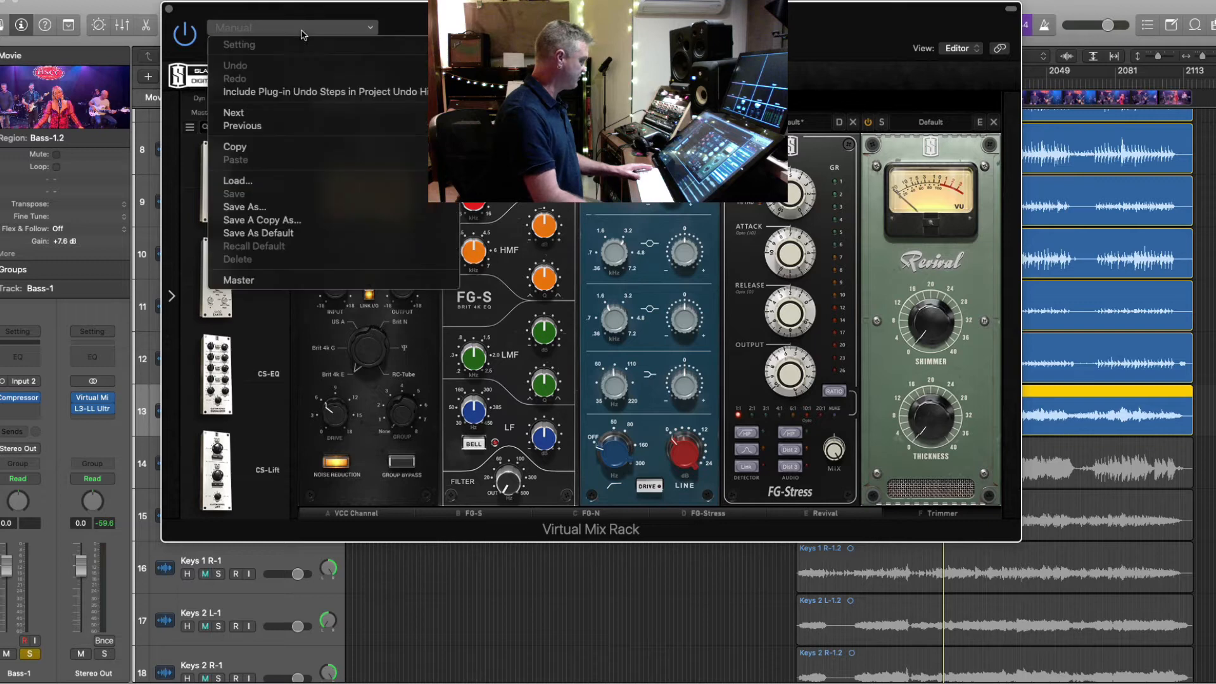
- Load the Master preset in the Virtual Mix Rack and set the first Trimmer's trim to about -5.4 dB
click(327, 280)
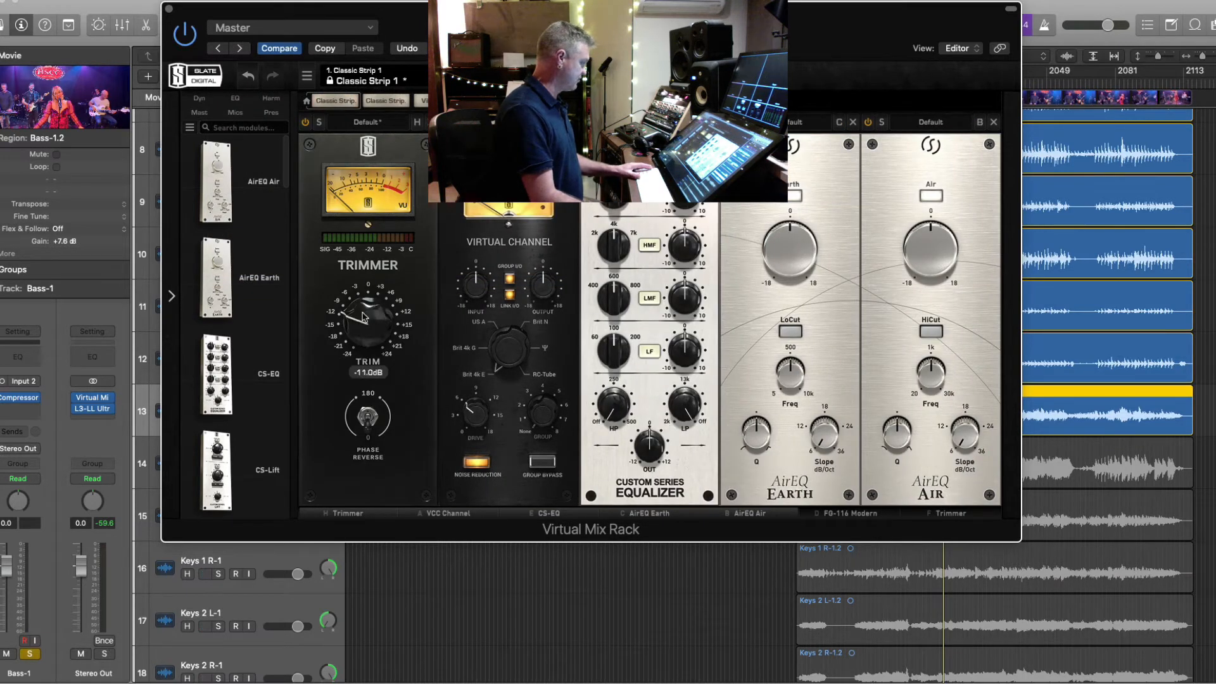
drag(364, 317, 368, 310)
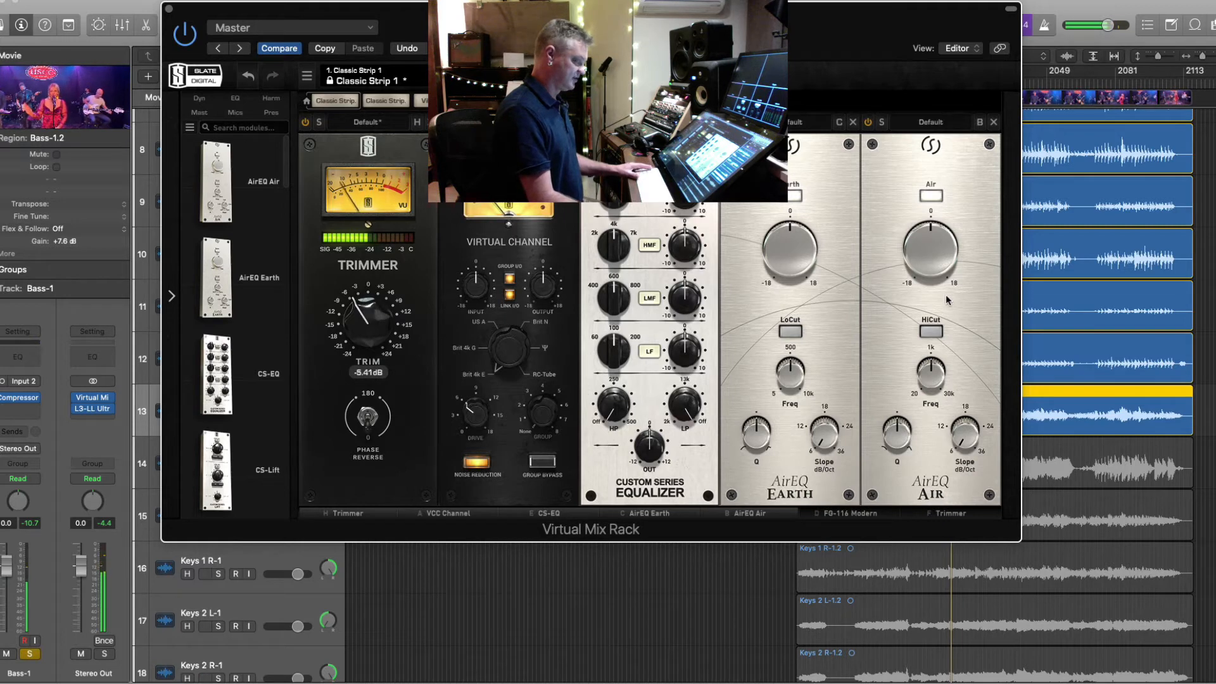
- Remove the Virtual Channel module from the rack and close both open plug-in windows
click(957, 514)
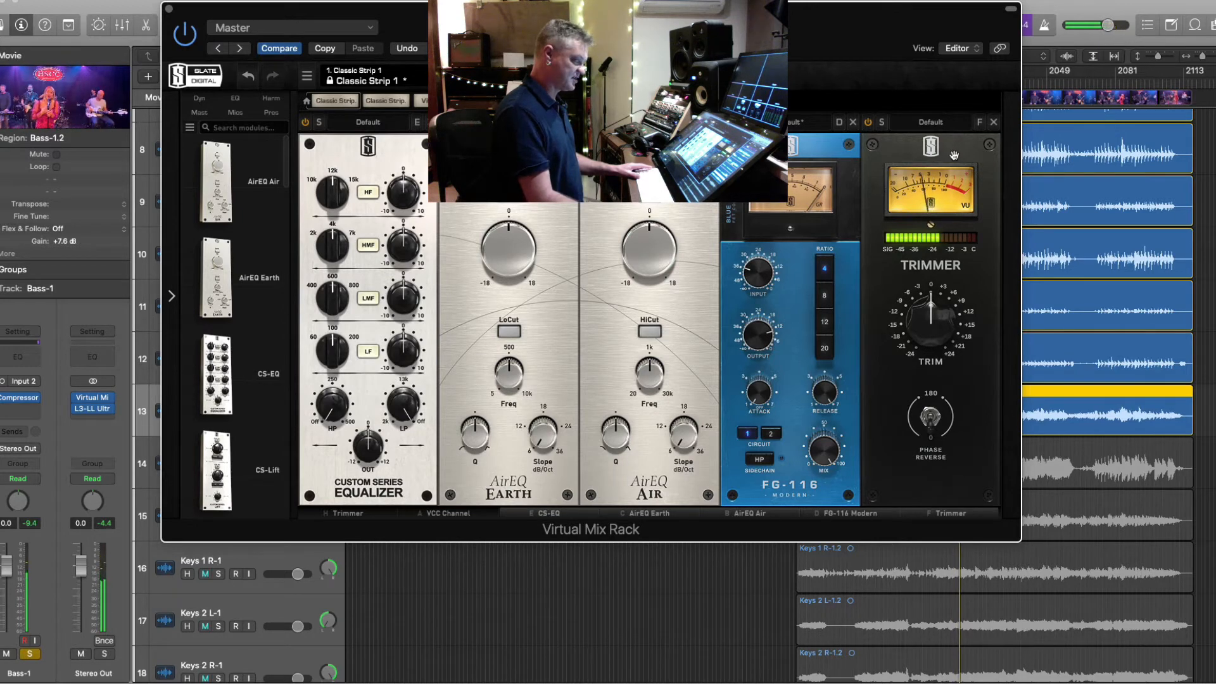
click(377, 515)
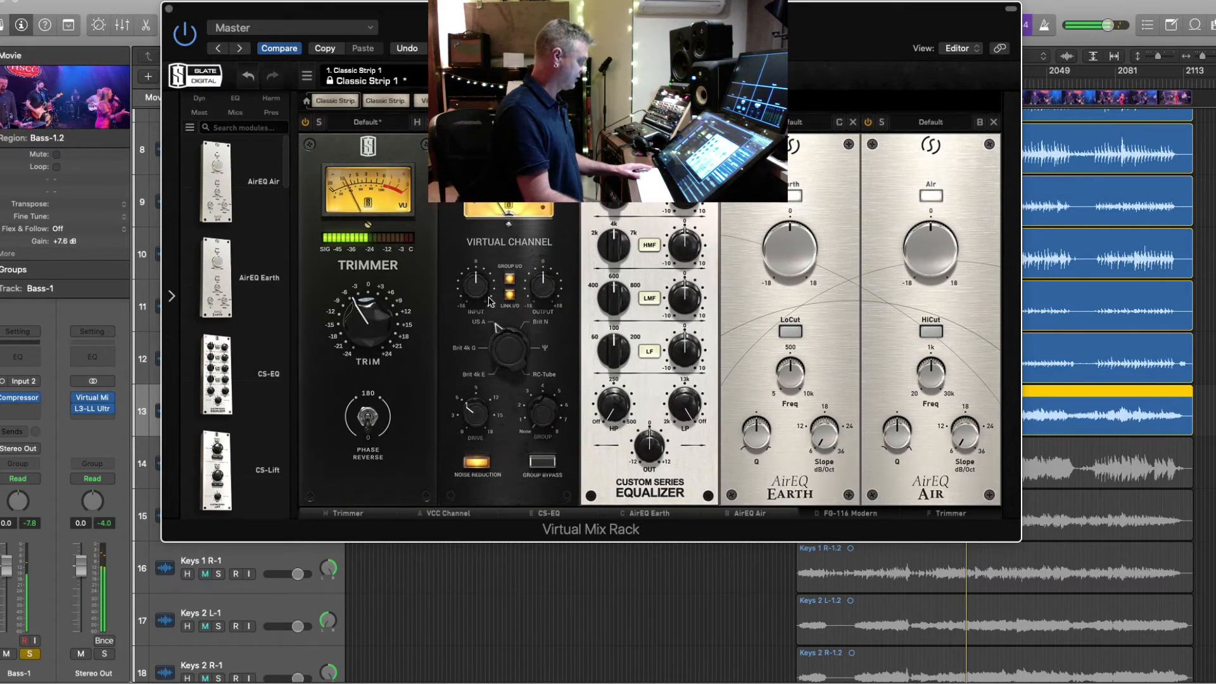
click(573, 122)
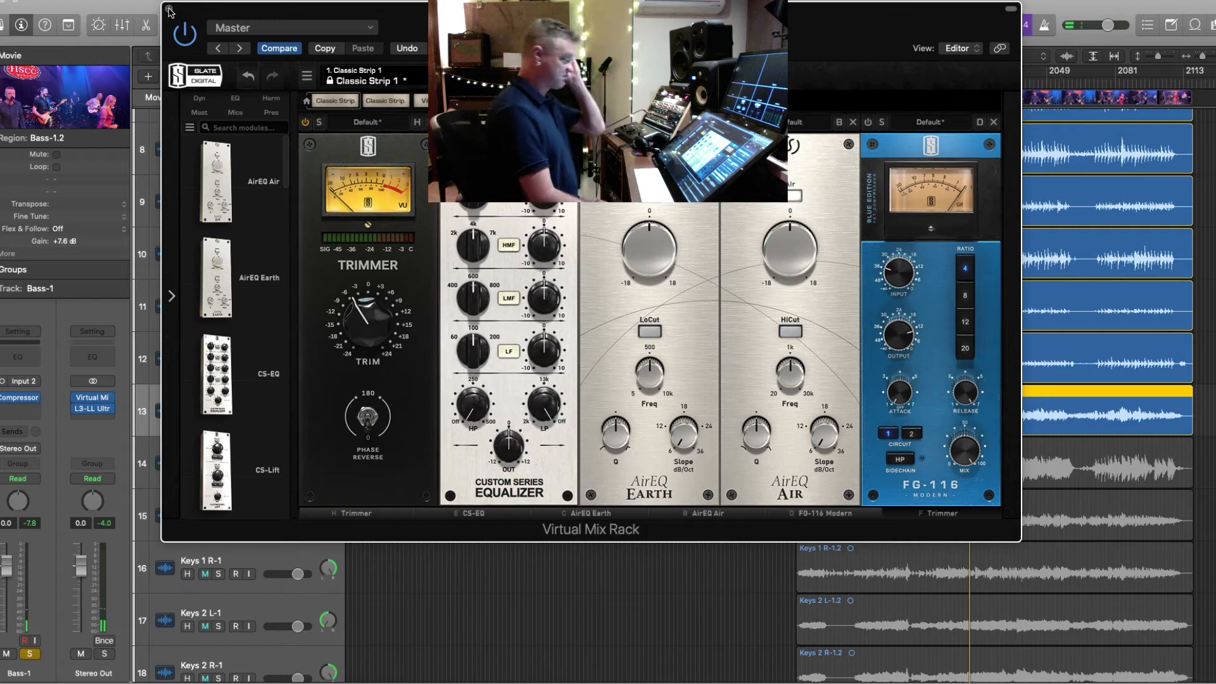
click(169, 11)
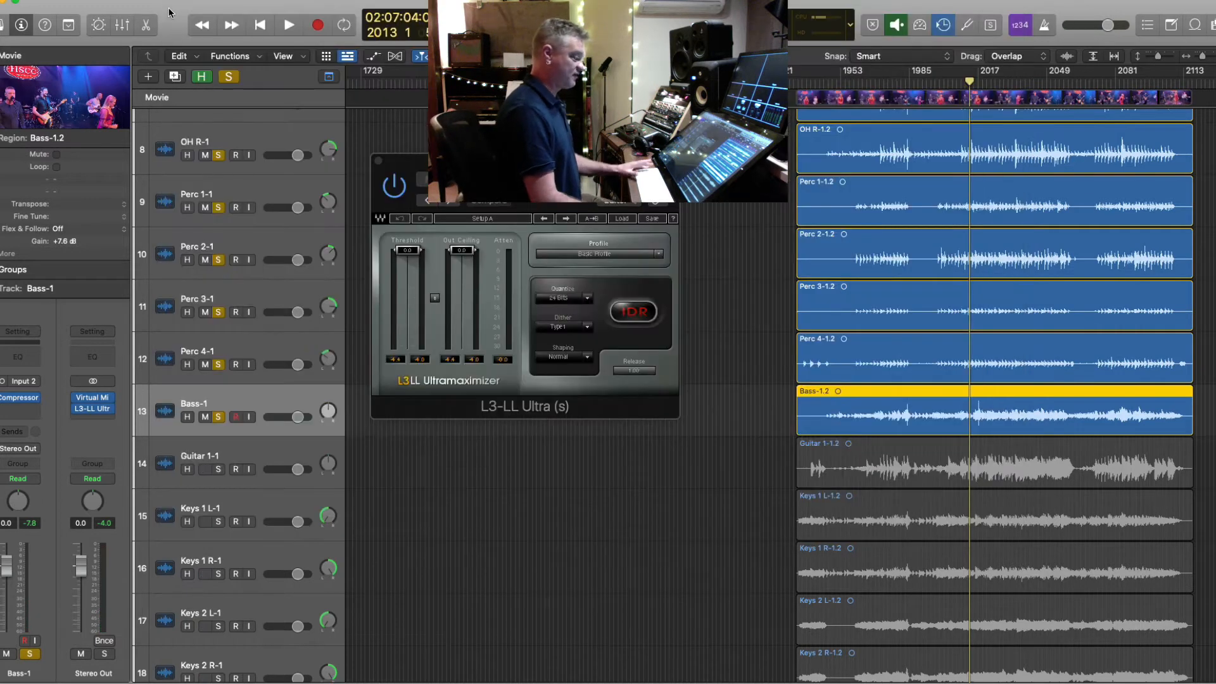
click(378, 160)
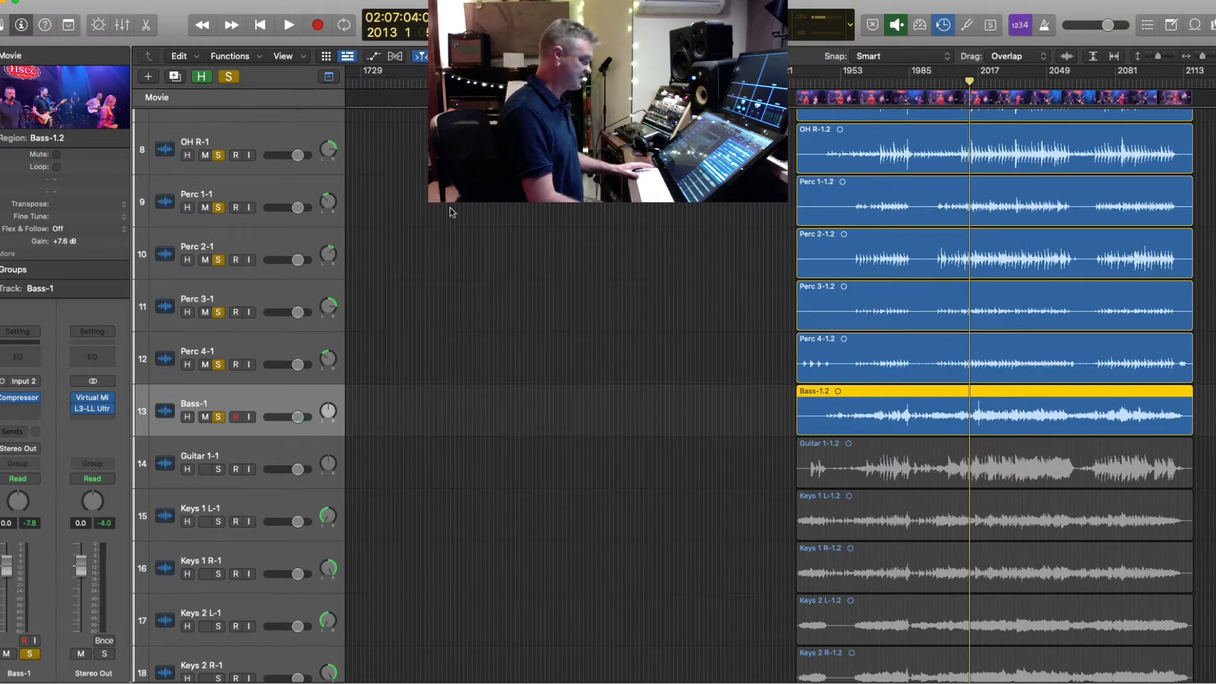
- Solo the Guitar 1-1 track together with its region and move the playhead back to bar 1942
click(832, 457)
click(214, 469)
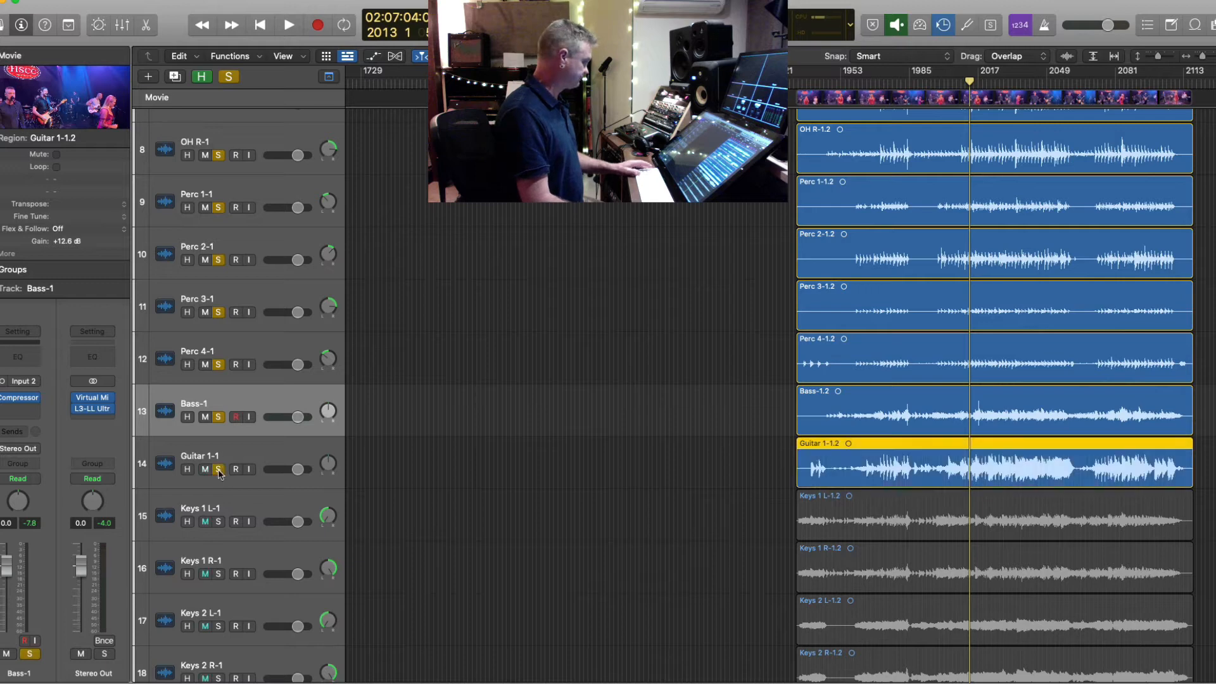
key(comma)
key(comma)
key(comma)
key(comma)
key(comma)
key(comma)
key(comma)
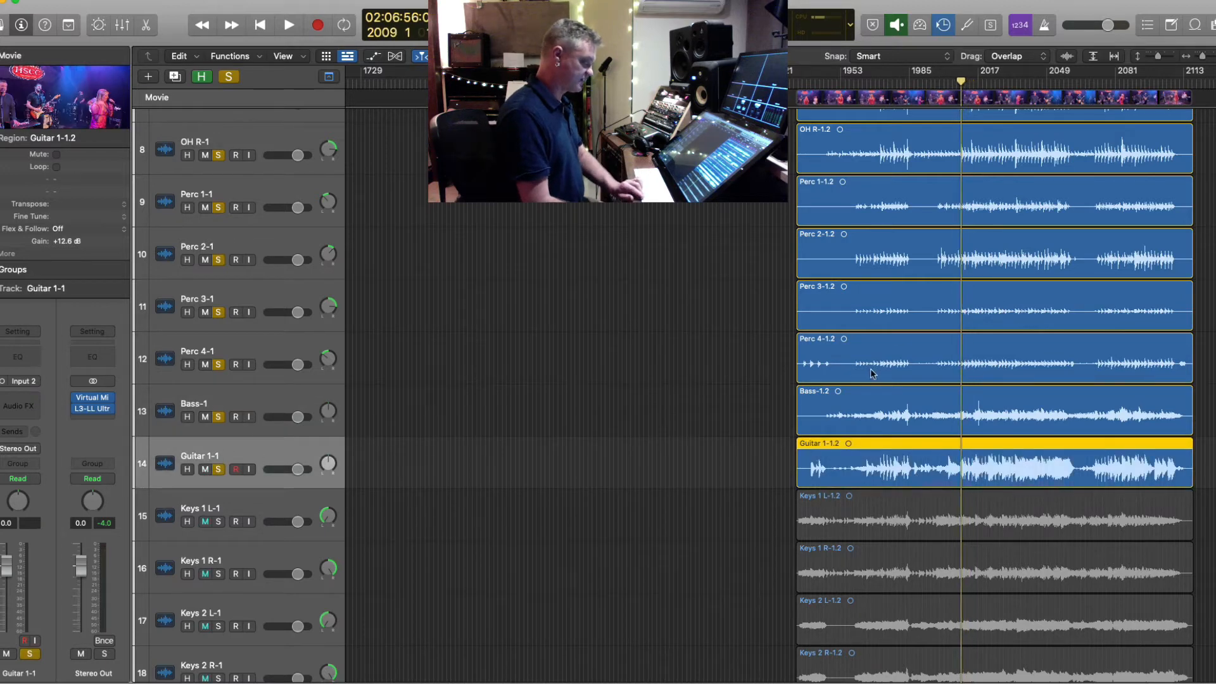
click(817, 83)
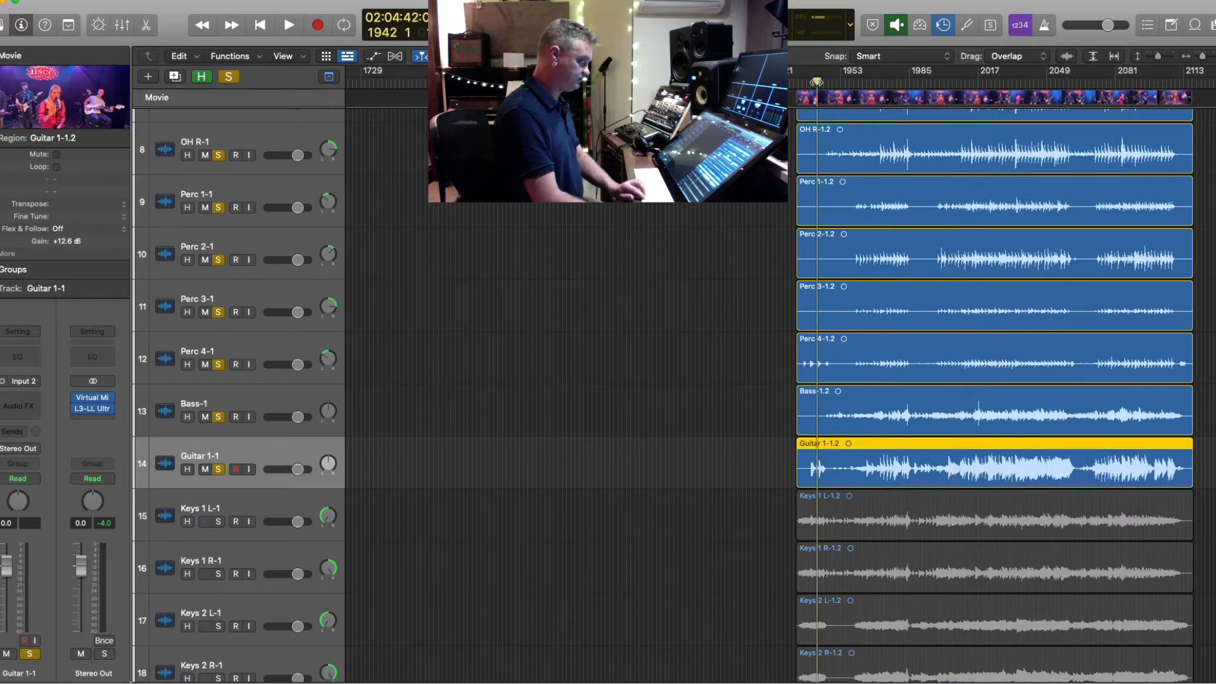
- Play the guitar's opening phrase around bar 1940 with the tracks enlarged to examine its waveform
key(space)
key(super+Right)
key(super+Right)
key(super+Right)
key(space)
key(comma)
key(comma)
key(comma)
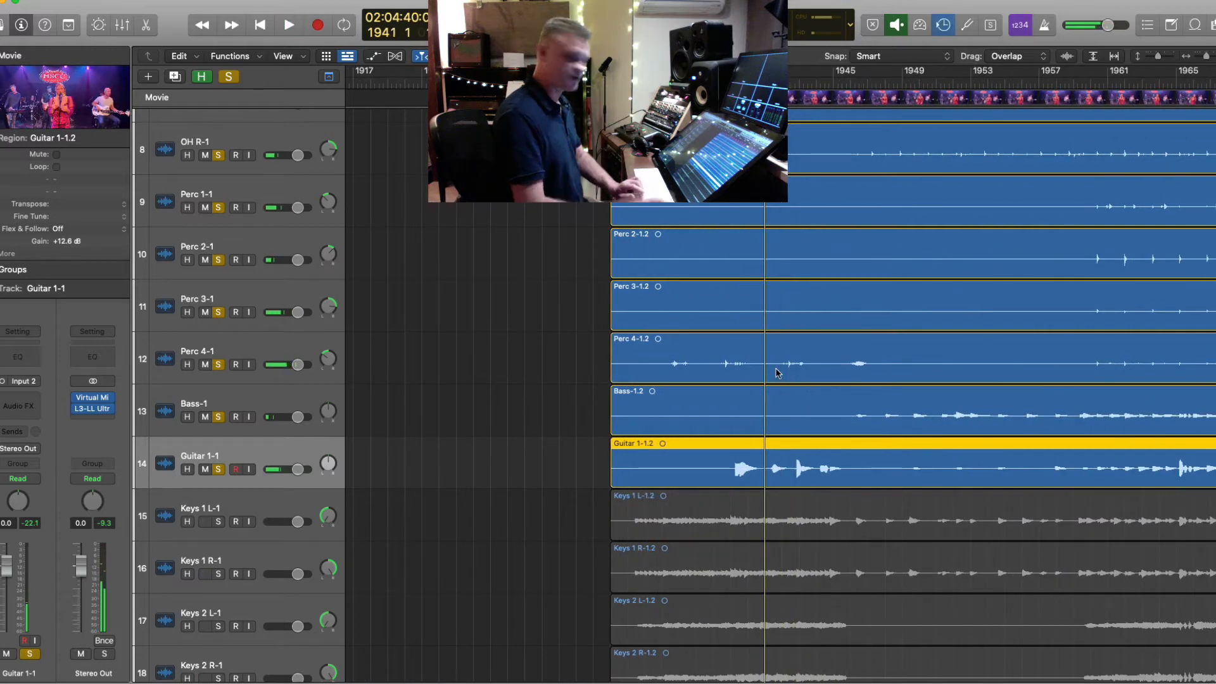
key(space)
key(super+Down)
key(super+Down)
key(super+Down)
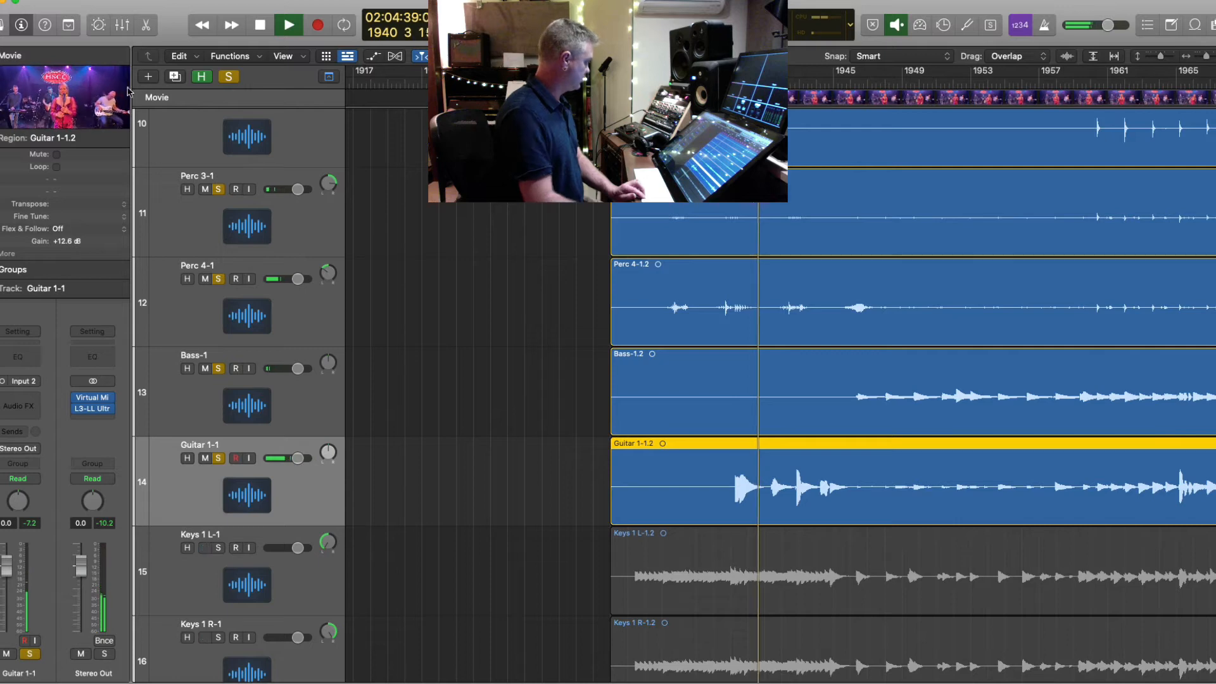
key(space)
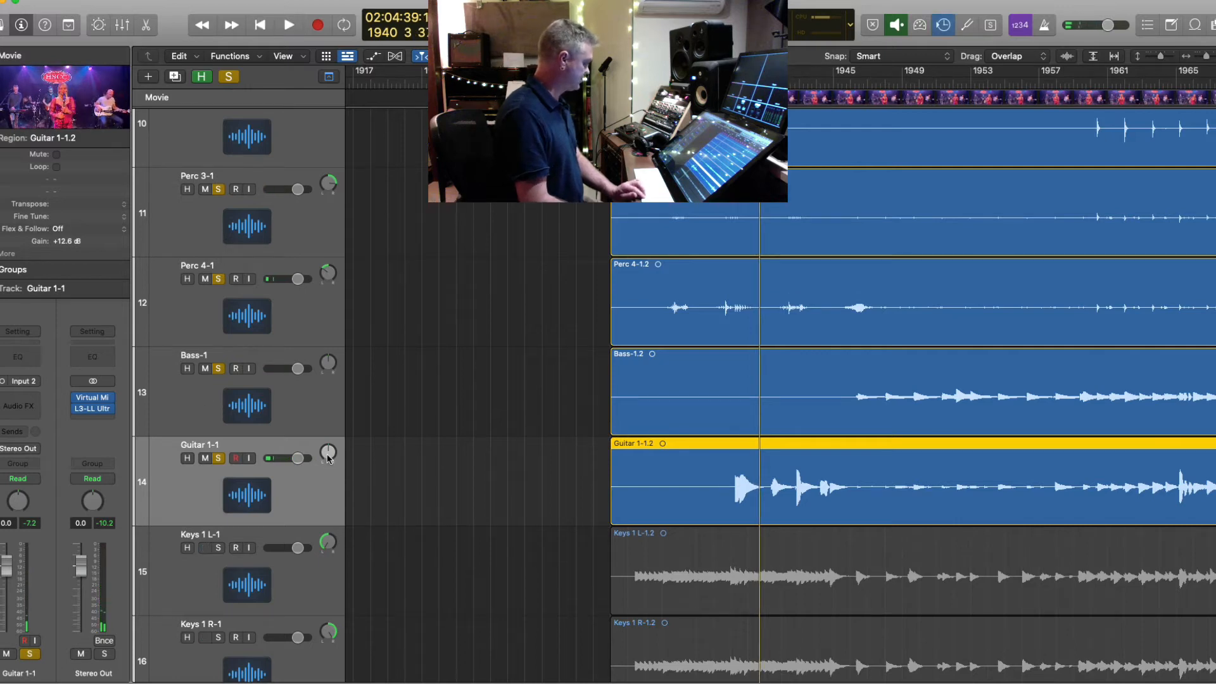
- Pan the Guitar 1-1 track to -30 and restart playback
drag(329, 458, 329, 460)
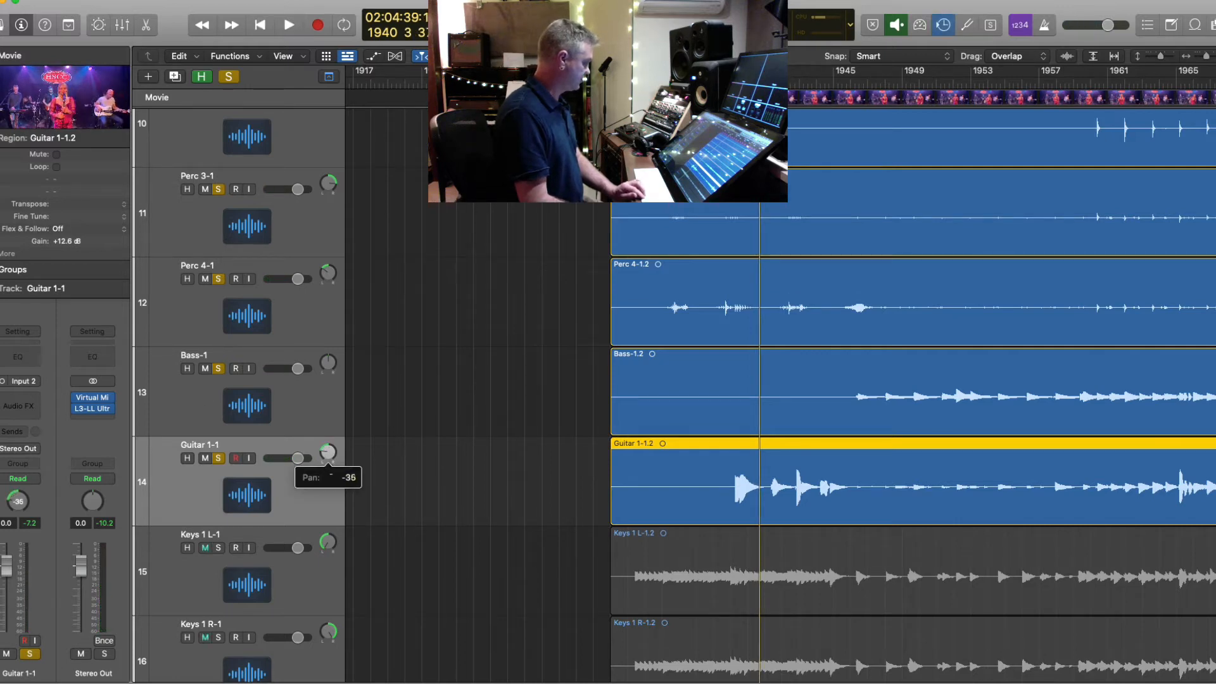
drag(329, 460, 329, 461)
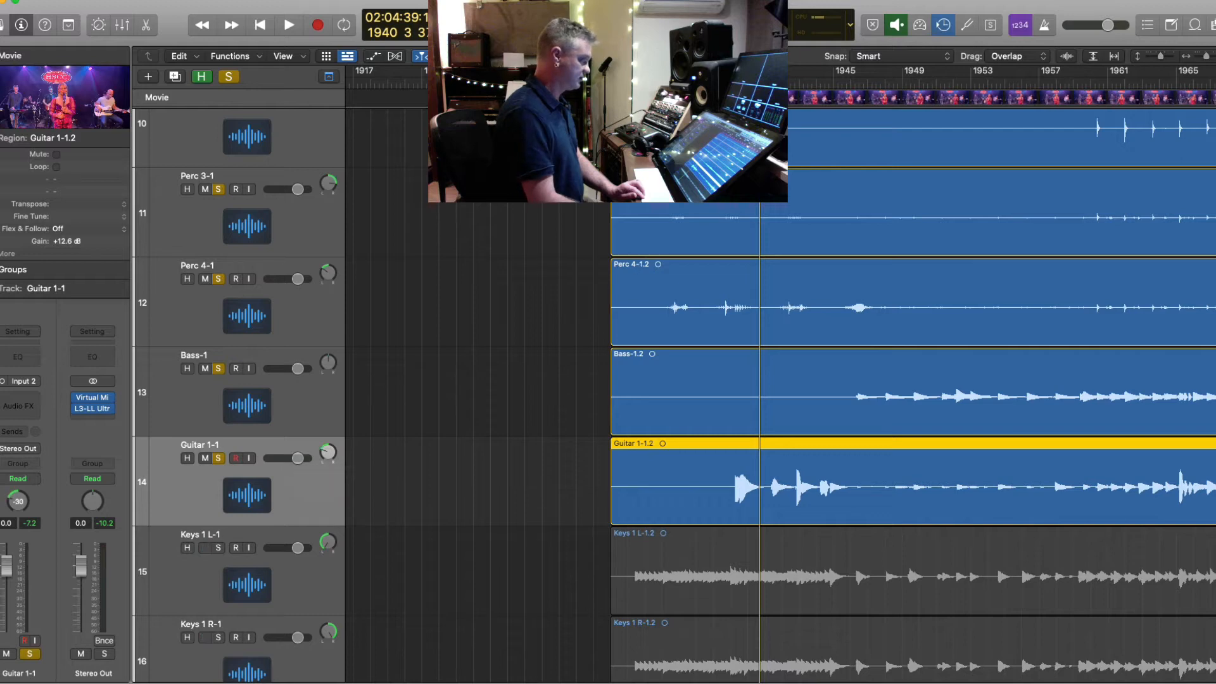
key(space)
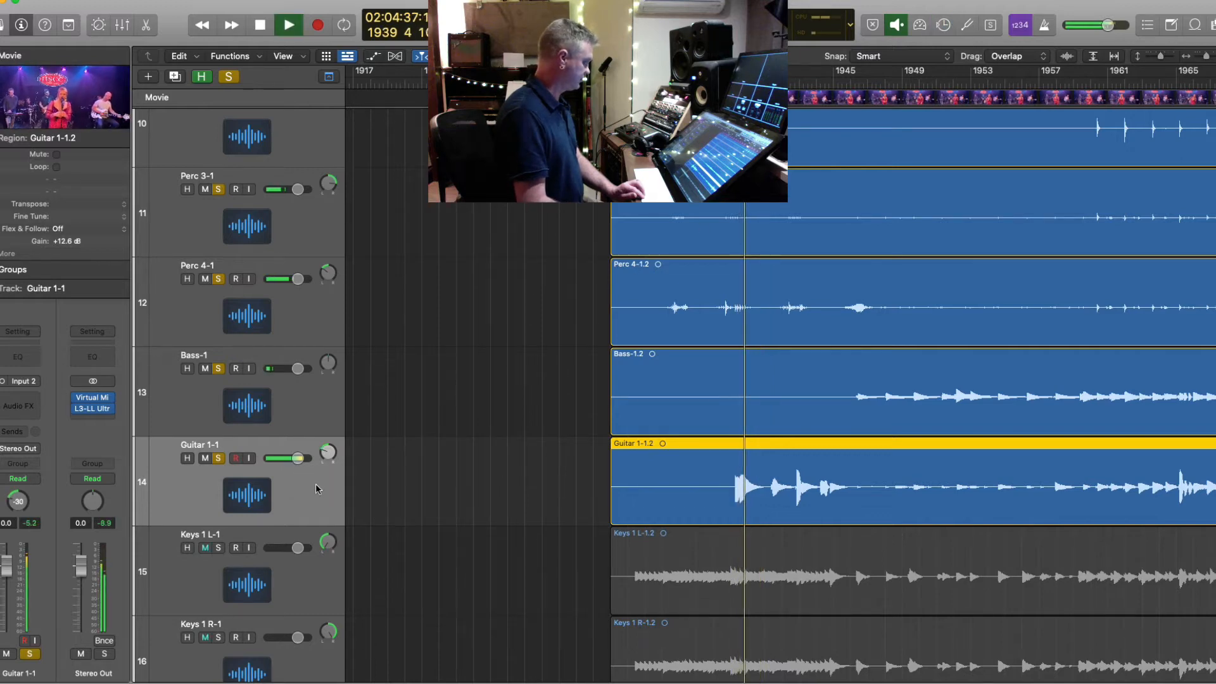
- Solo only the selected Guitar 1-1.2 region and replay its opening from about bar 1938
key(ctrl+s)
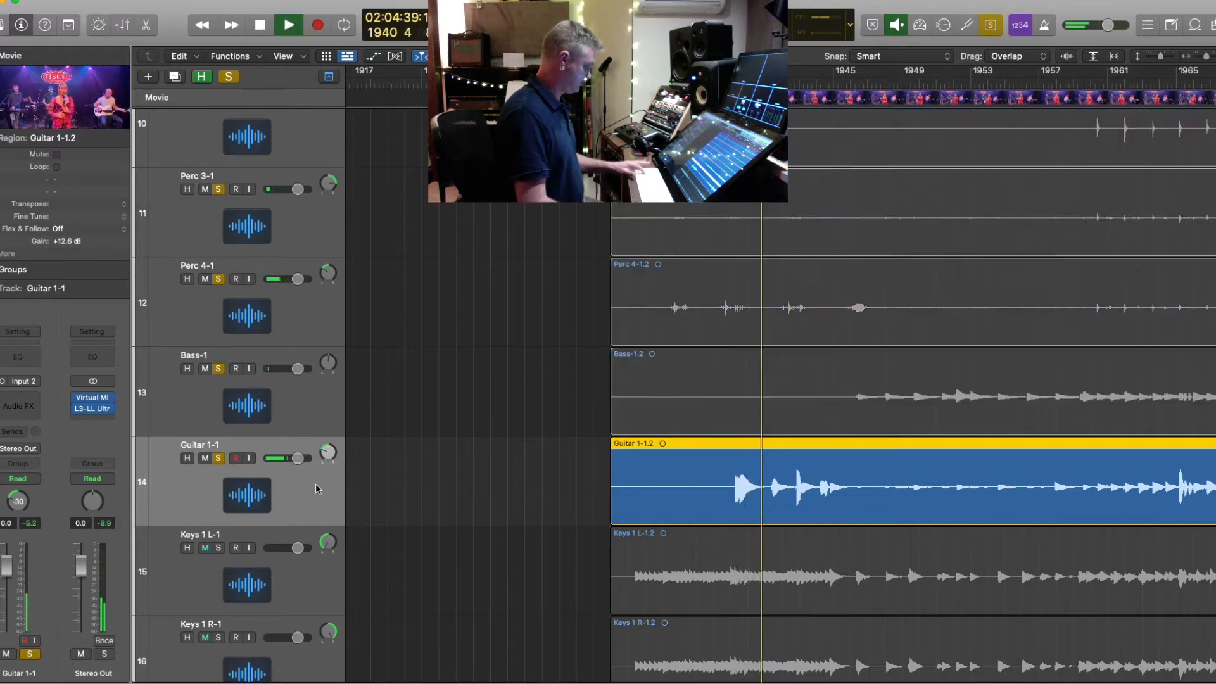
key(comma)
key(comma)
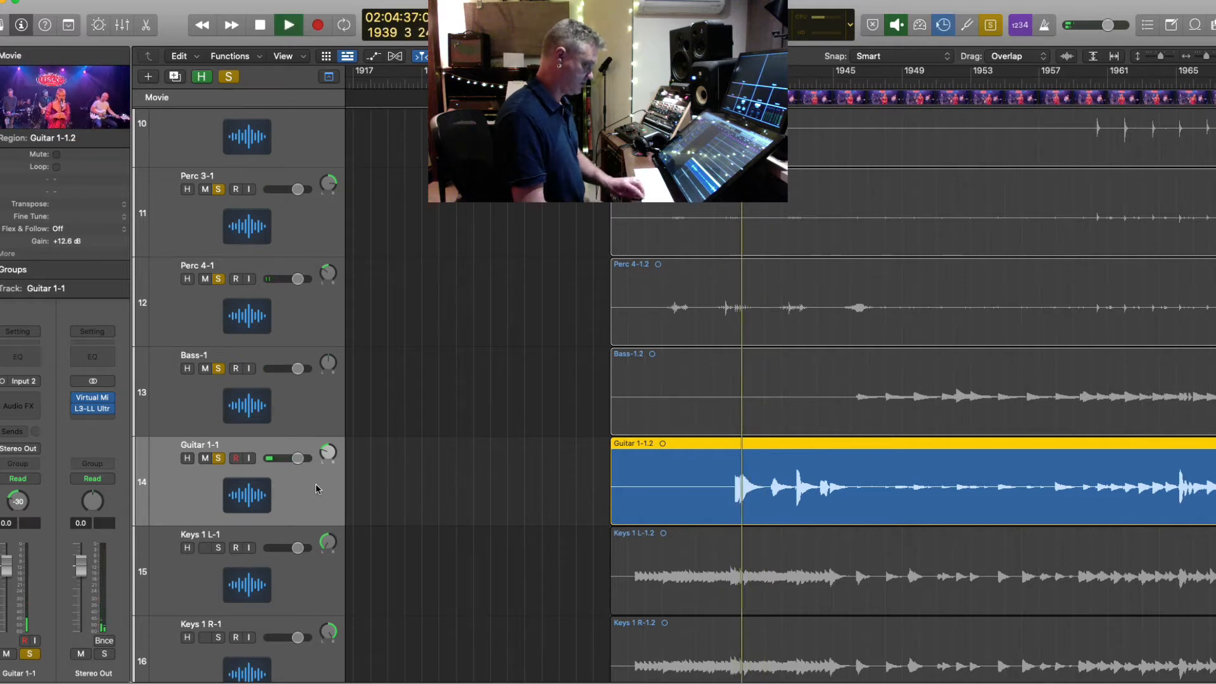
key(comma)
key(comma)
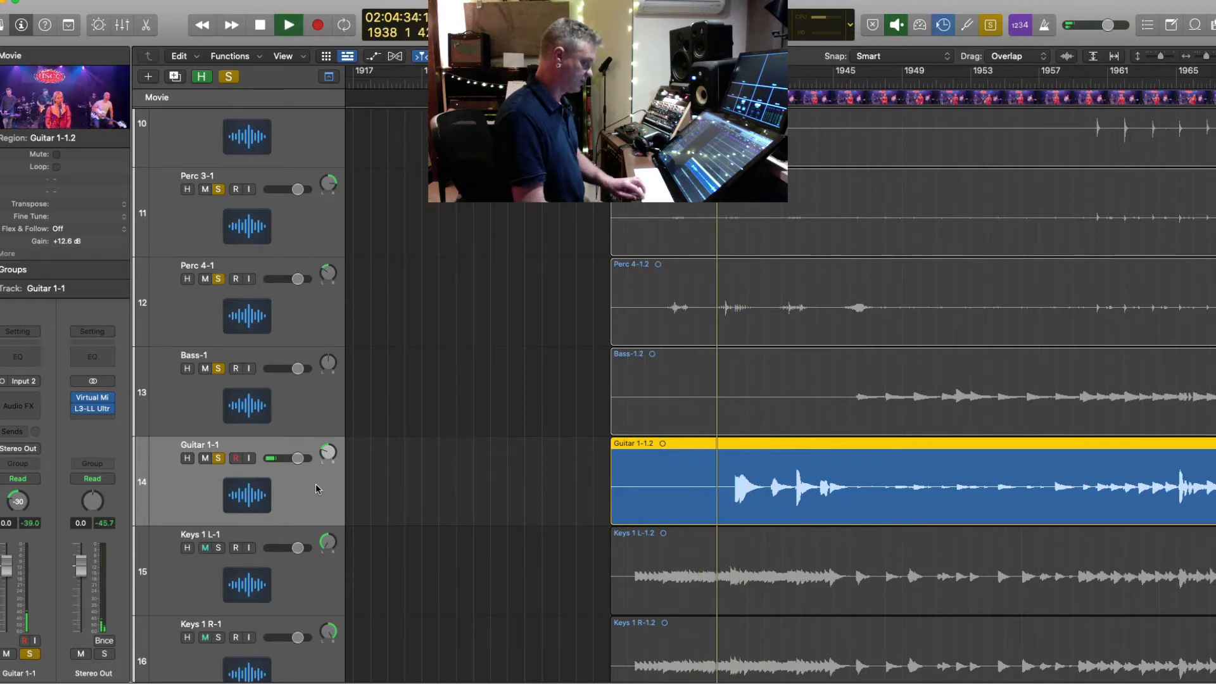
key(comma)
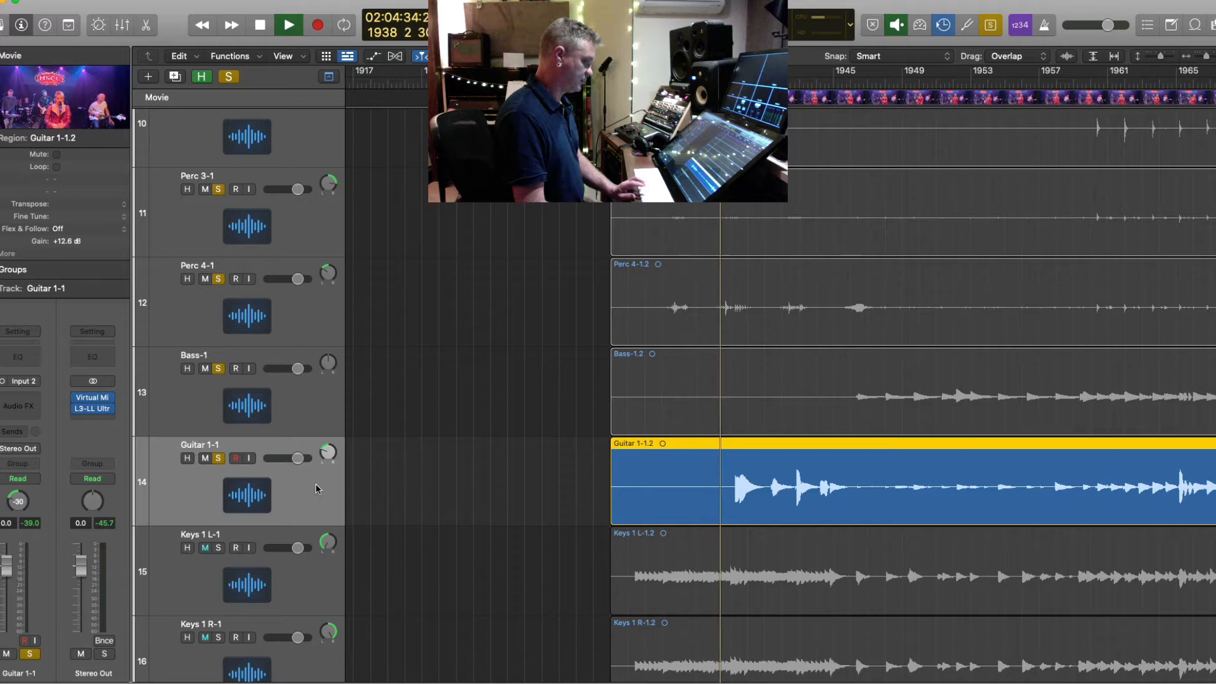
key(comma)
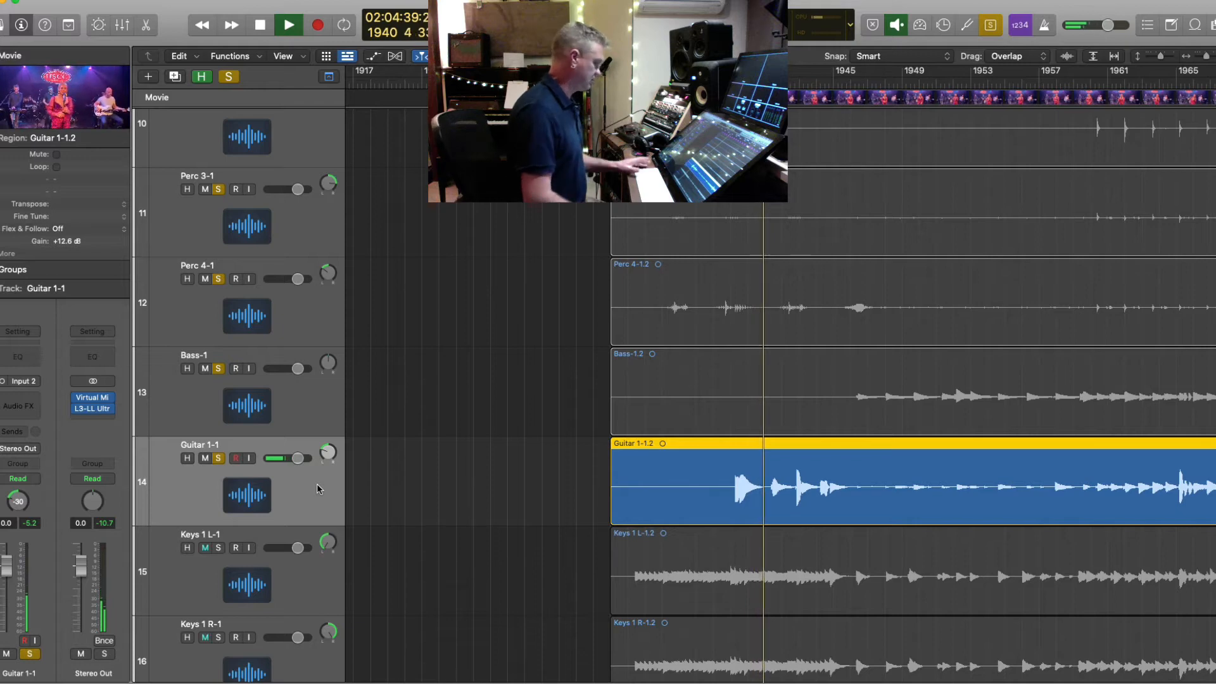
- Insert the Slate Digital Inf EQ plug-in on the Guitar 1-1 track
click(32, 401)
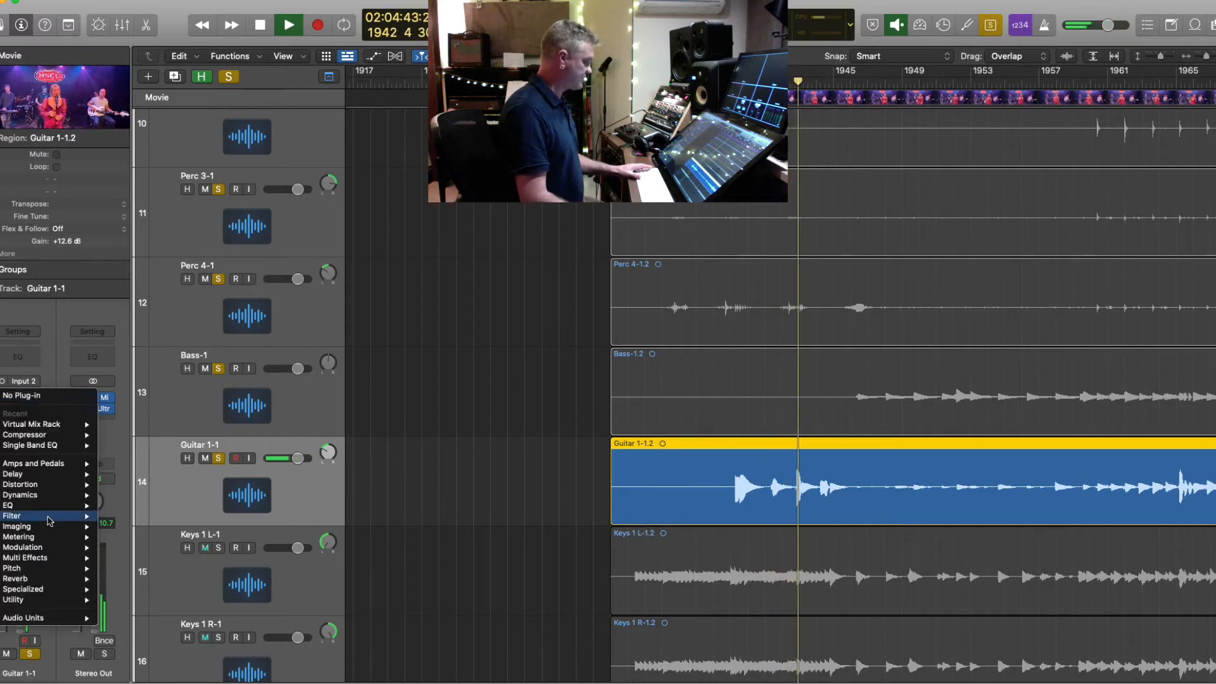
mouse_move(38, 505)
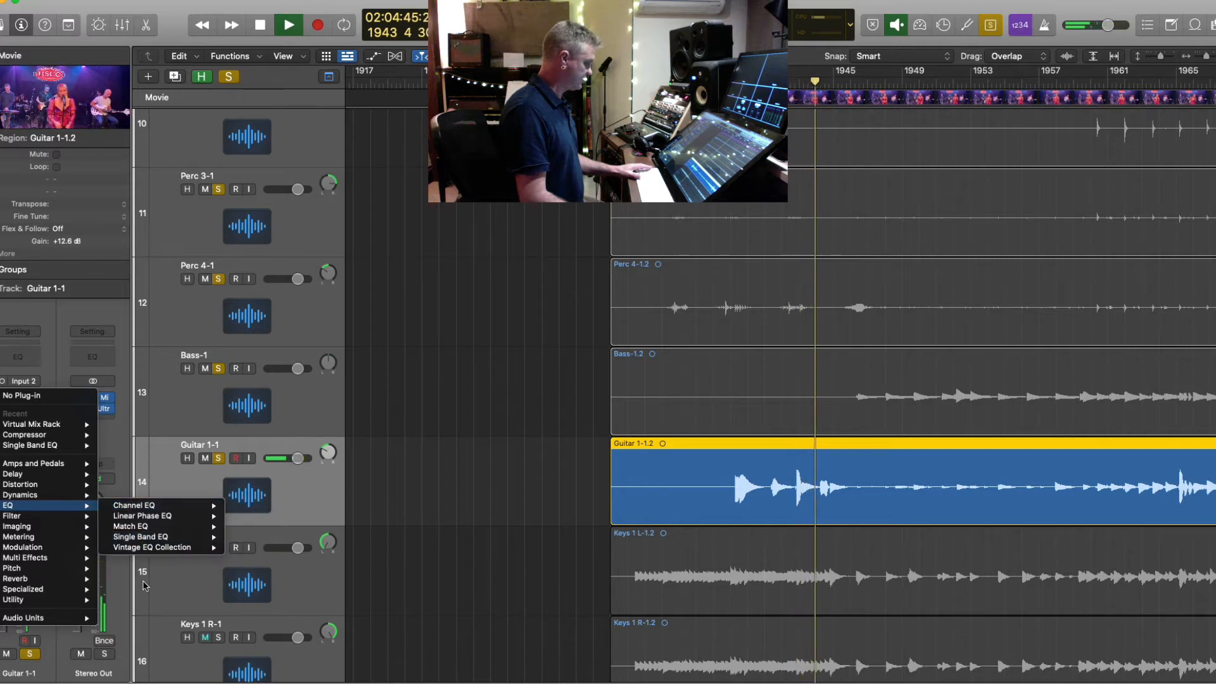
mouse_move(82, 617)
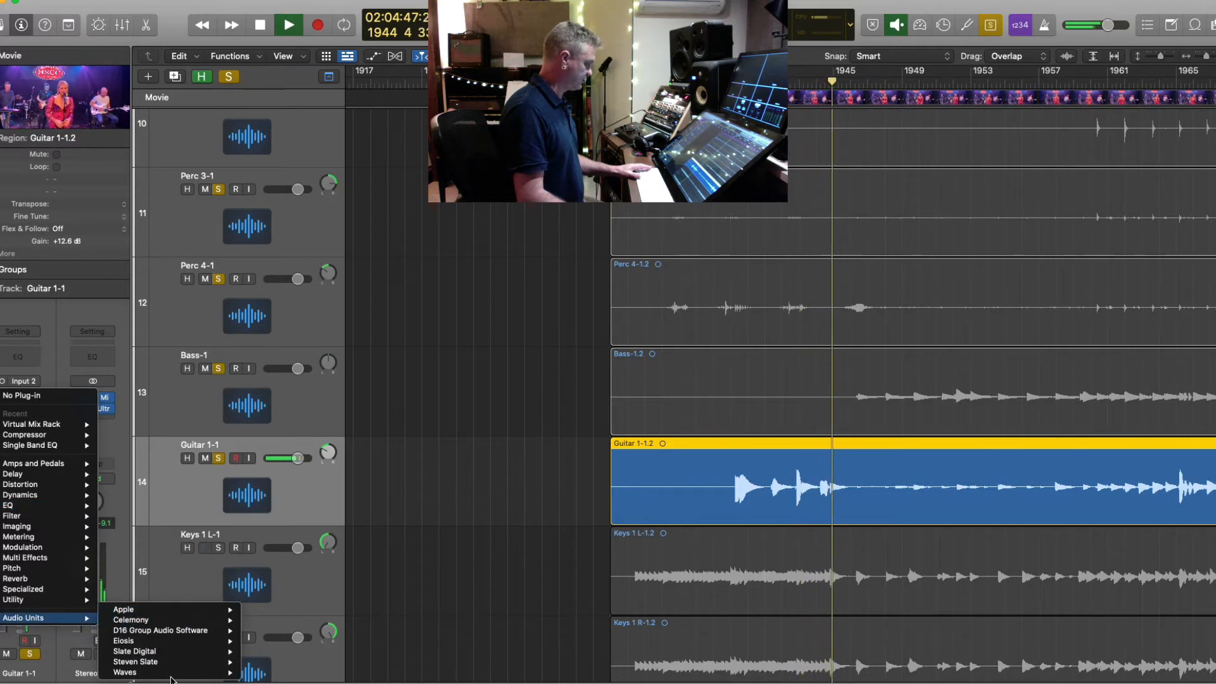
mouse_move(218, 654)
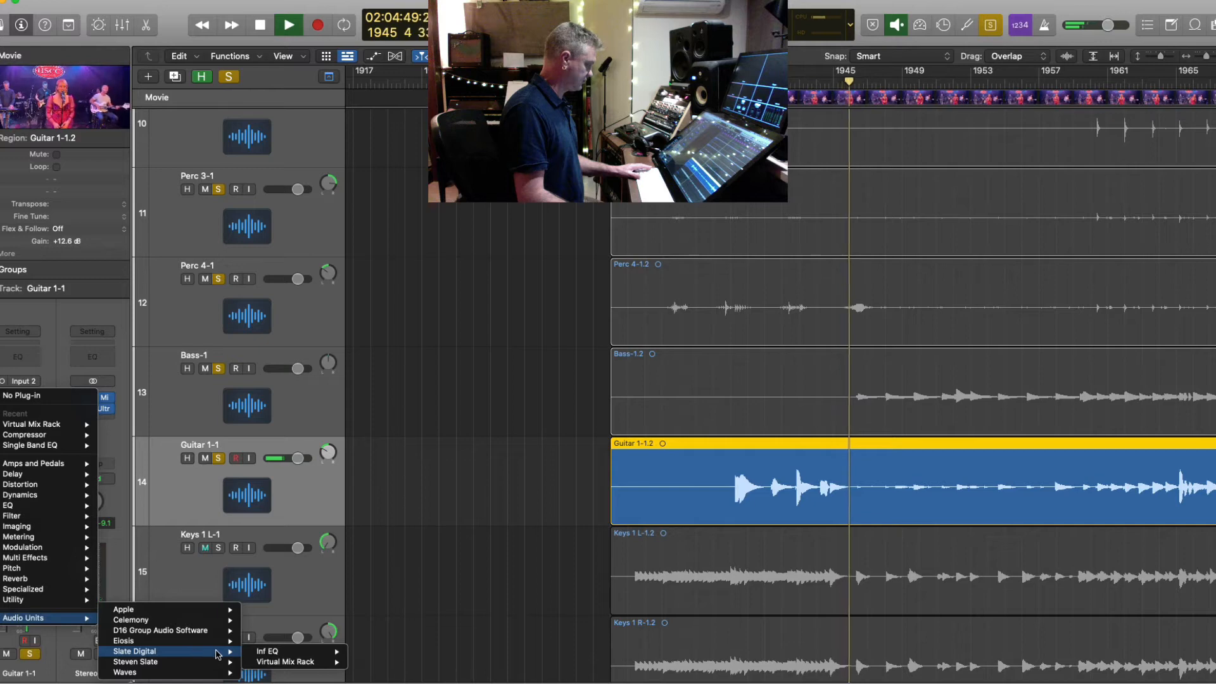
mouse_move(279, 651)
click(375, 649)
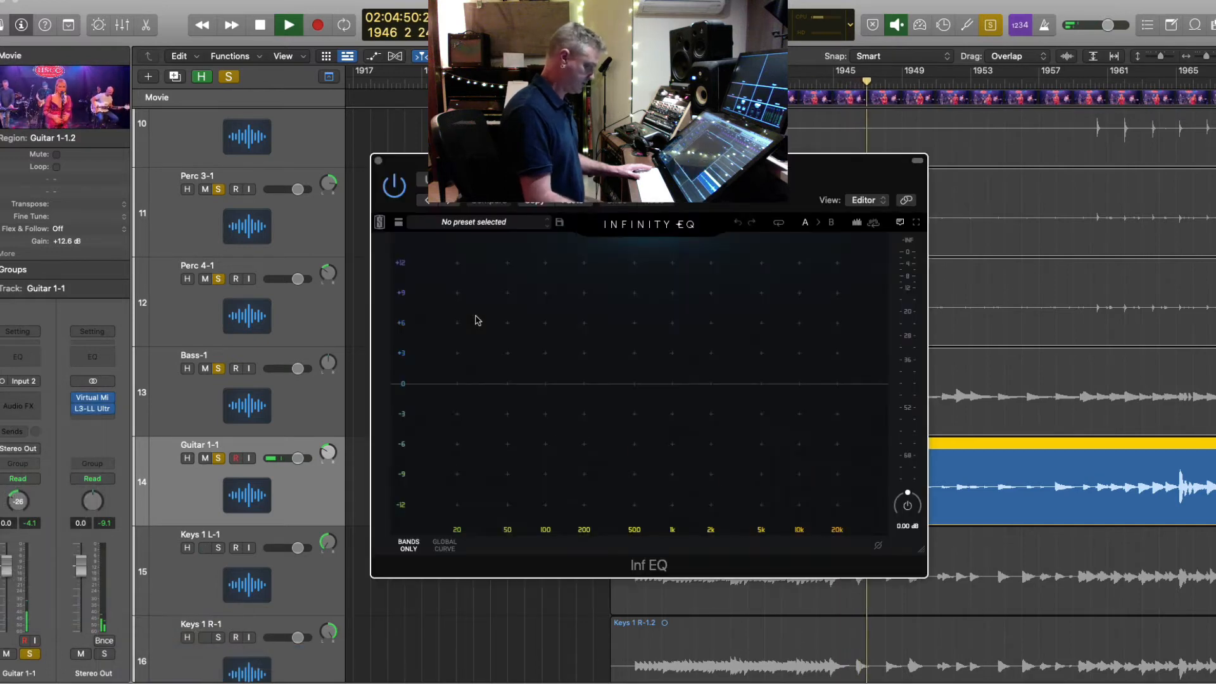
- Cut the guitar by about 4 dB at 935 Hz and boost it by about 2 dB at 143 Hz
click(648, 383)
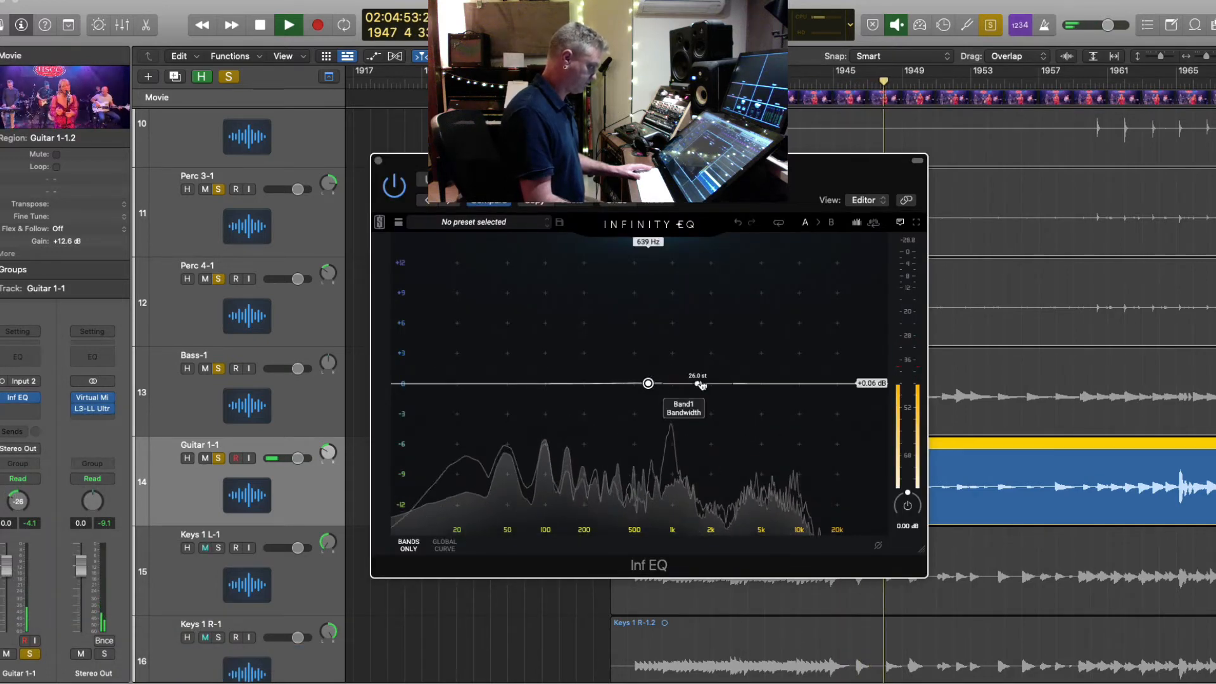
drag(648, 384, 658, 313)
drag(668, 282, 670, 428)
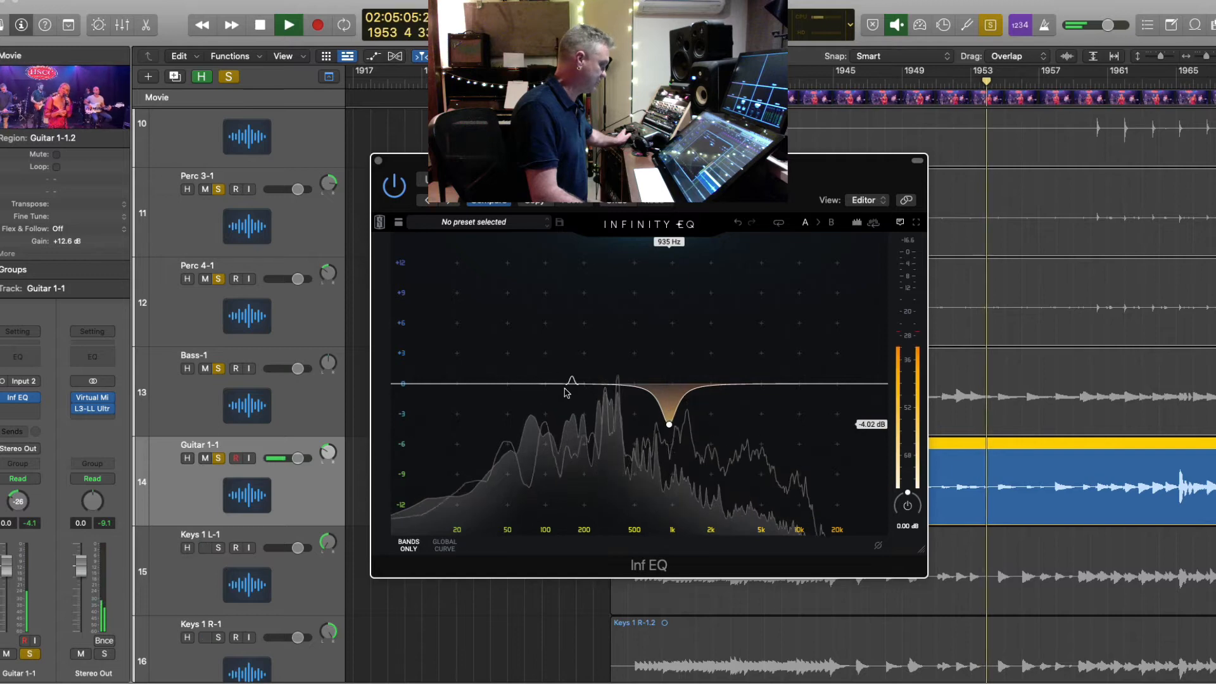
drag(567, 384, 567, 367)
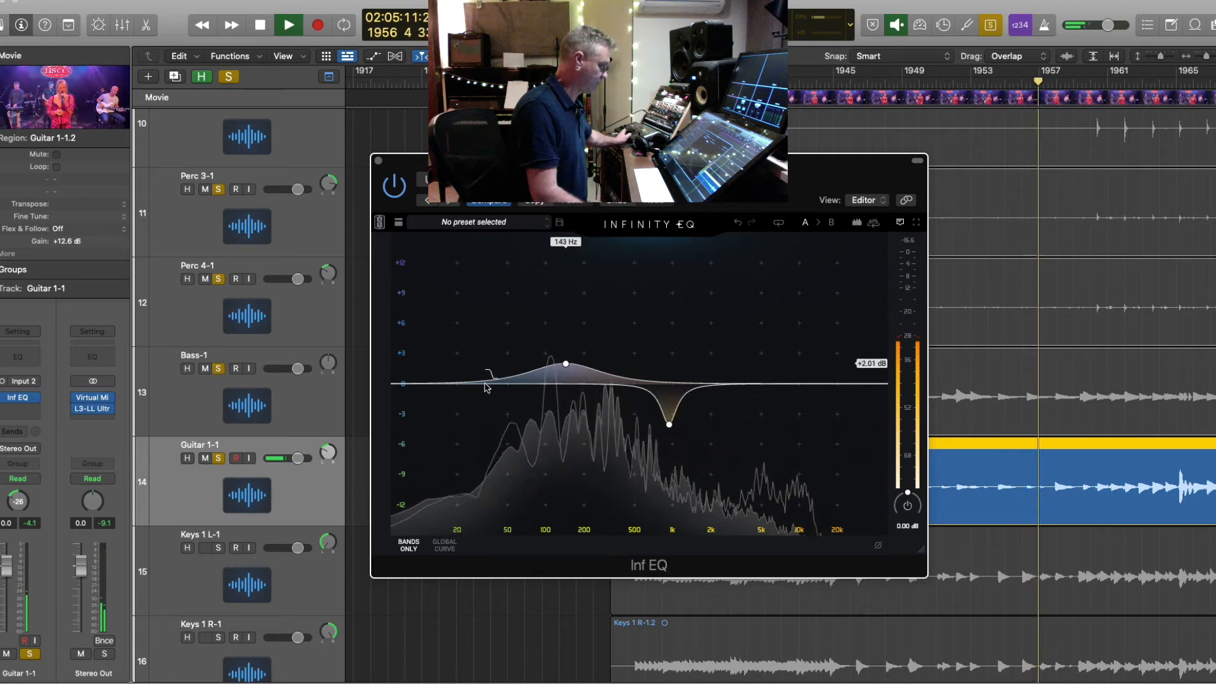
- Add a high-pass filter at about 69 Hz and a steep low-pass filter at about 7 kHz to the guitar EQ
drag(475, 388, 526, 393)
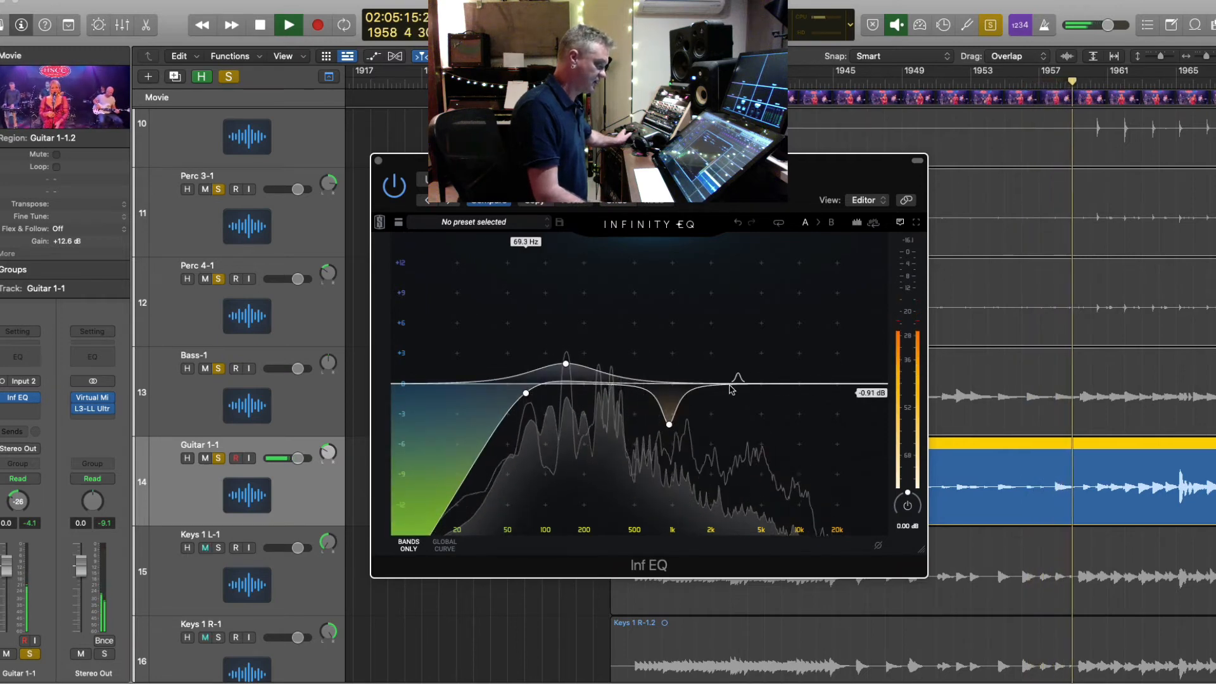
click(850, 385)
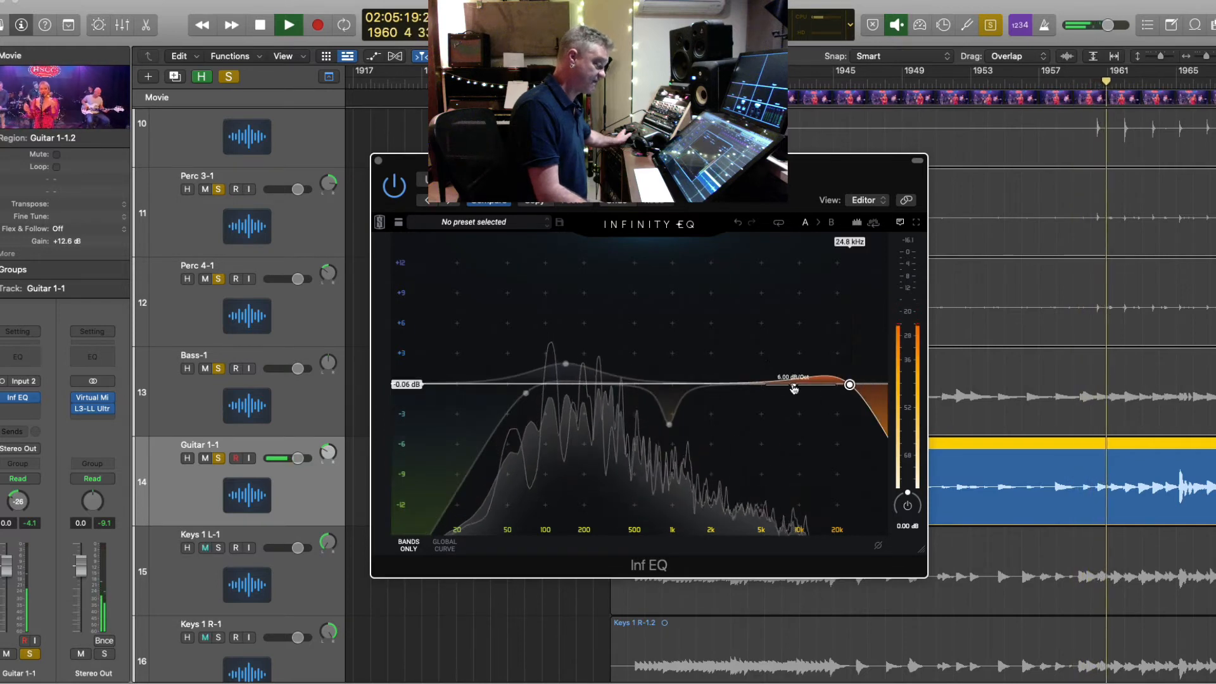
drag(793, 385, 780, 416)
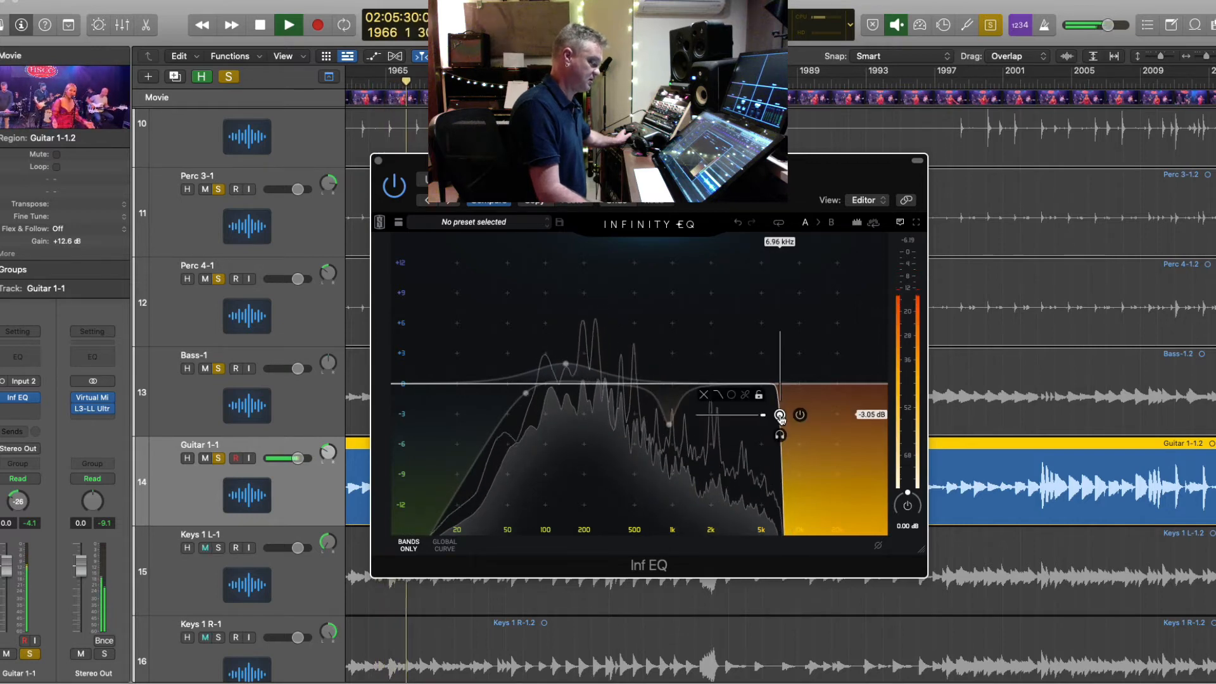
- Add an EQ band at 1.73 kHz with a gentle boost of about 0.45 dB
double_click(716, 375)
drag(760, 375, 703, 377)
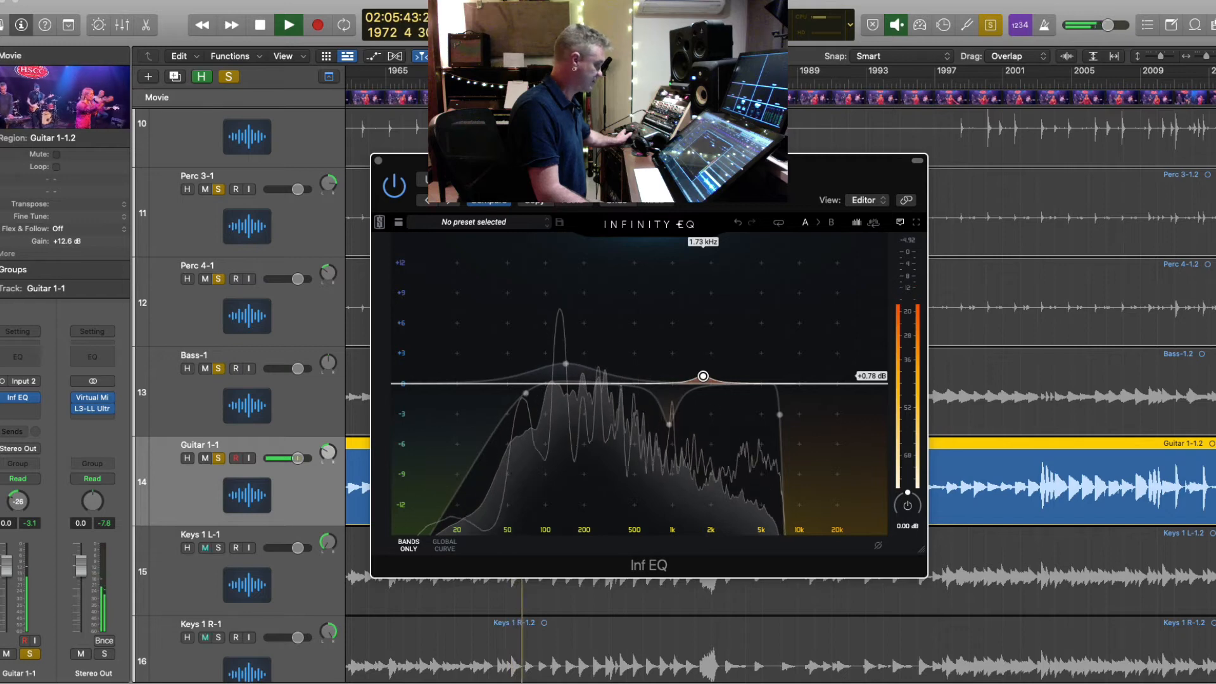
mouse_move(707, 382)
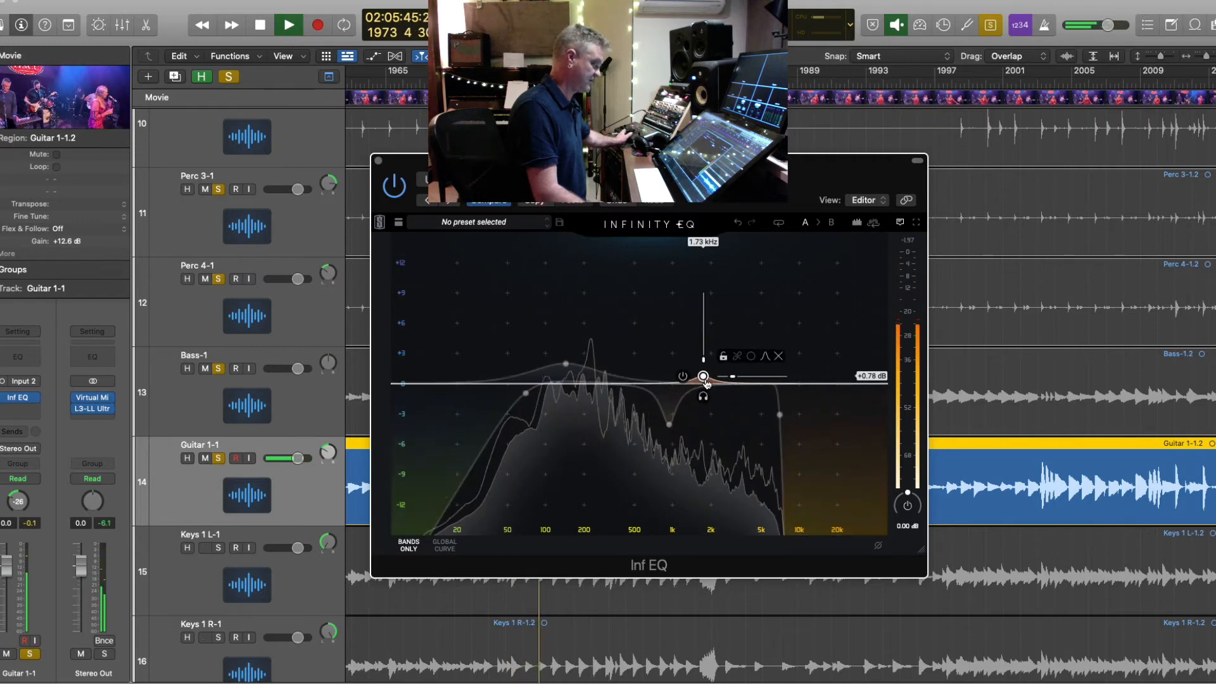
drag(705, 378, 705, 381)
mouse_move(88, 409)
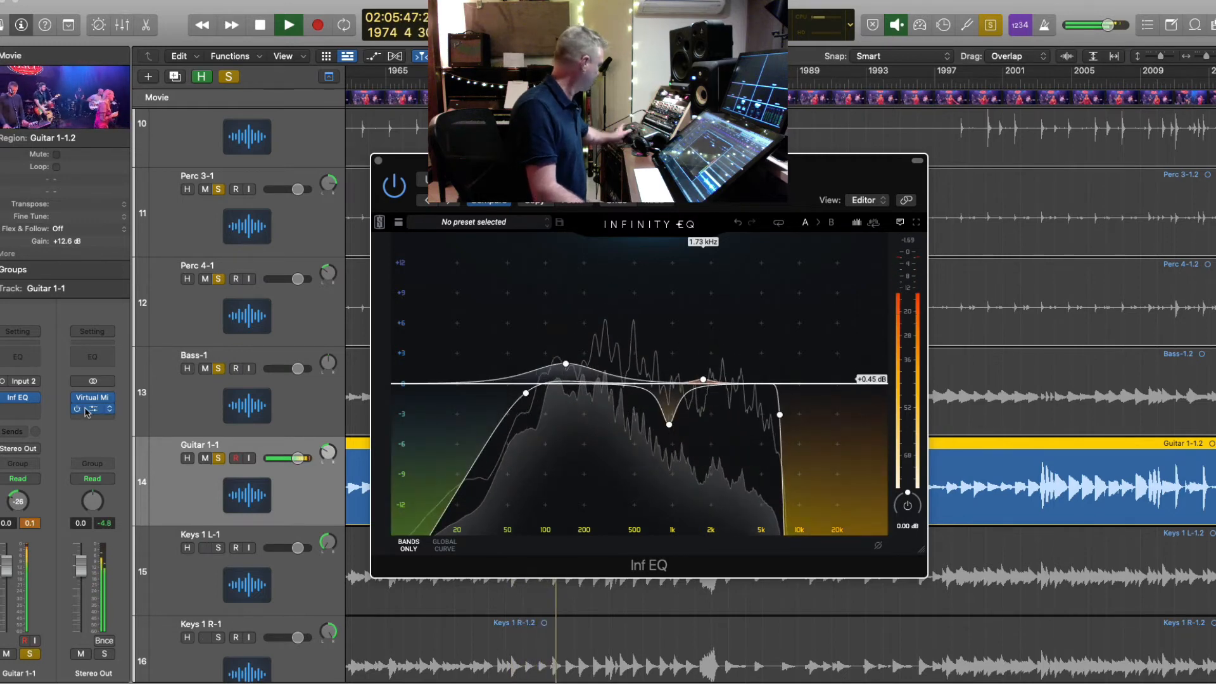
- Stop playback, add a Bus 7 send to the Guitar 1-1 track and rename the new aux channel as Delay
key(space)
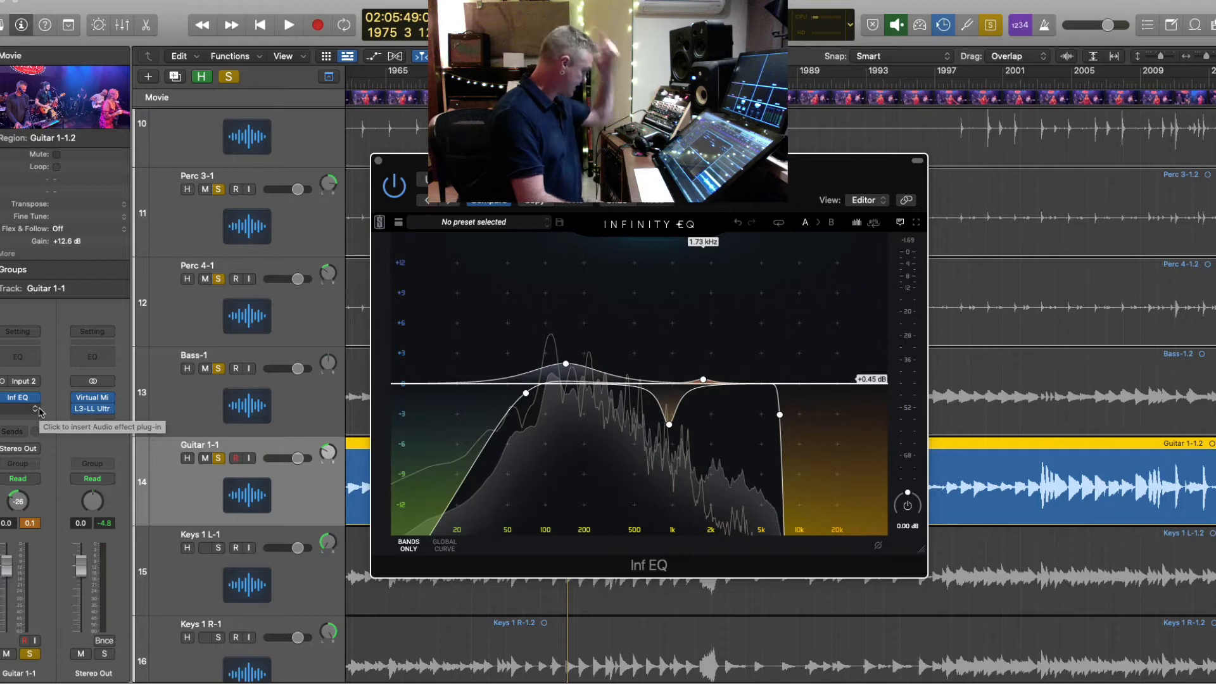
click(26, 432)
mouse_move(38, 447)
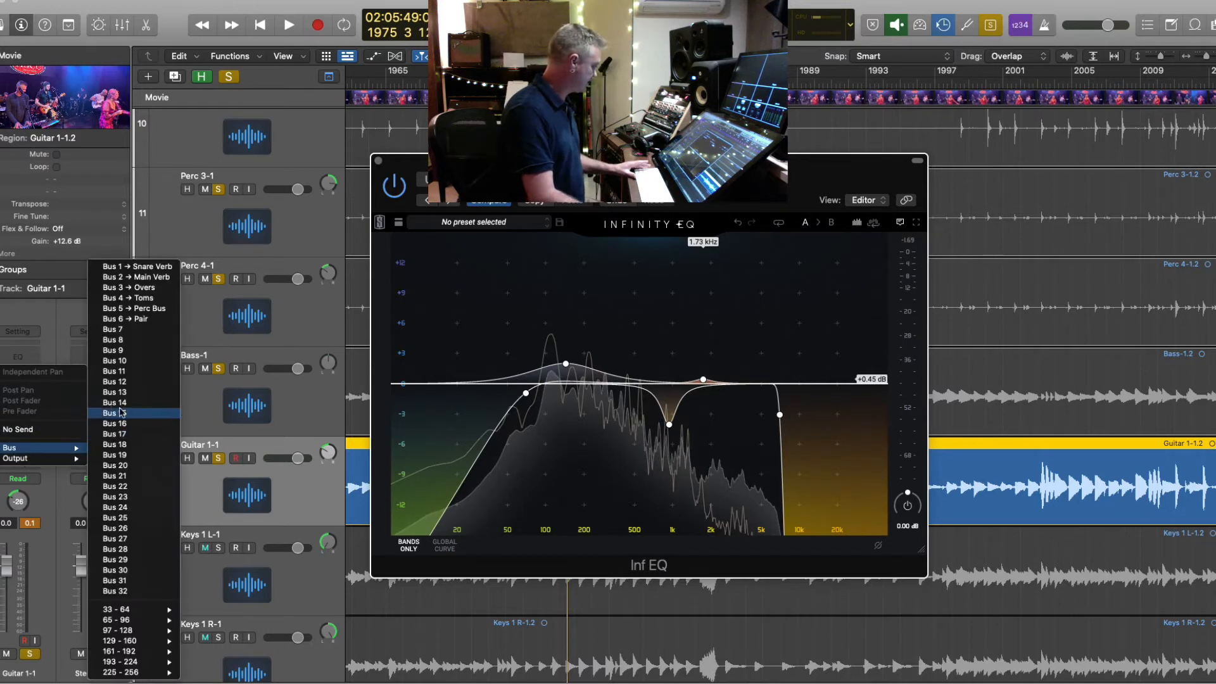
click(140, 332)
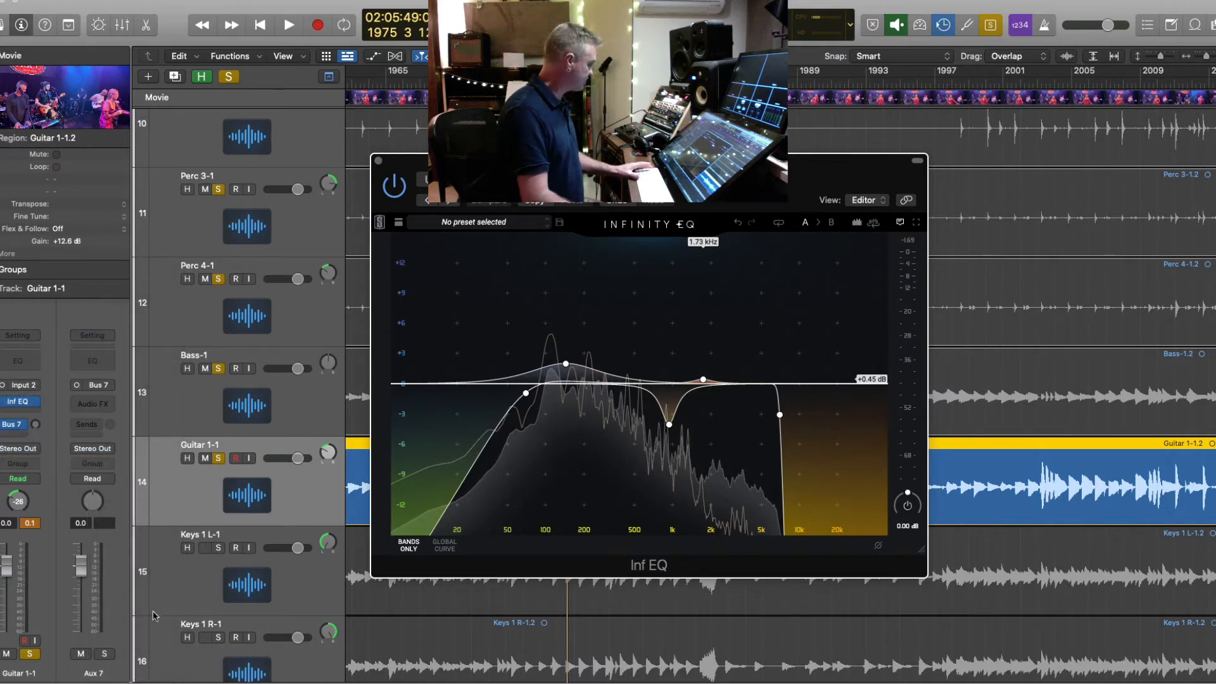
double_click(99, 673)
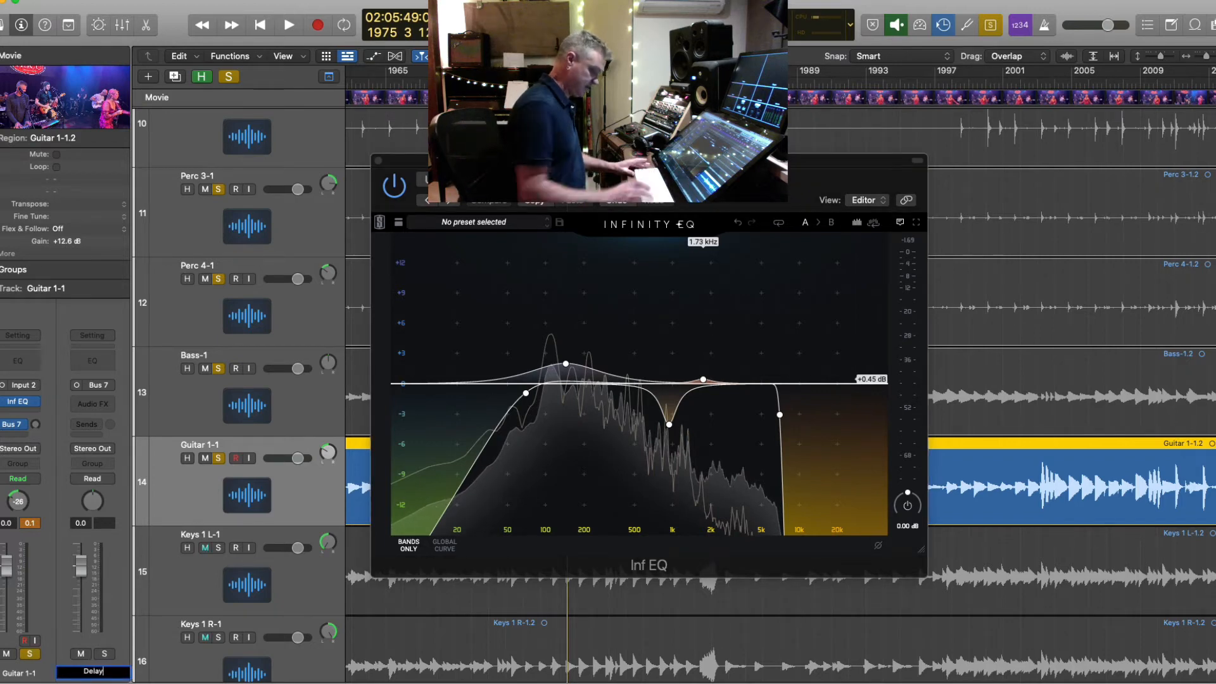
key(Return)
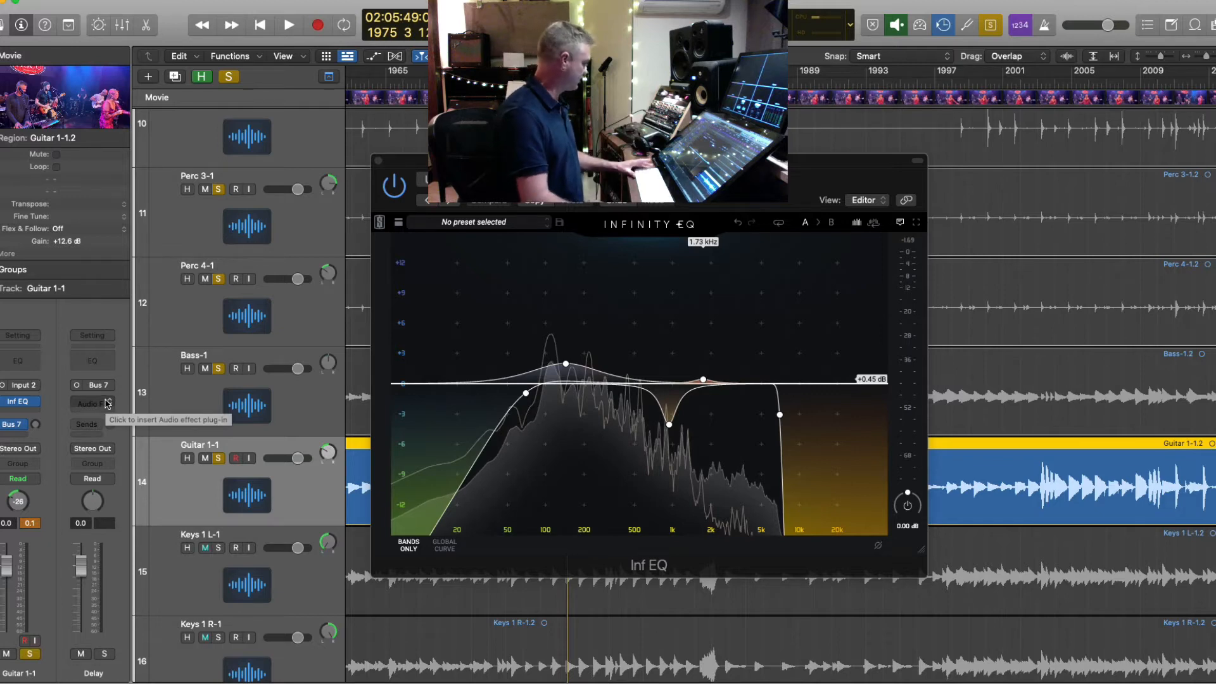
- Insert the mono Echo plug-in on the Delay aux channel
click(108, 404)
click(63, 361)
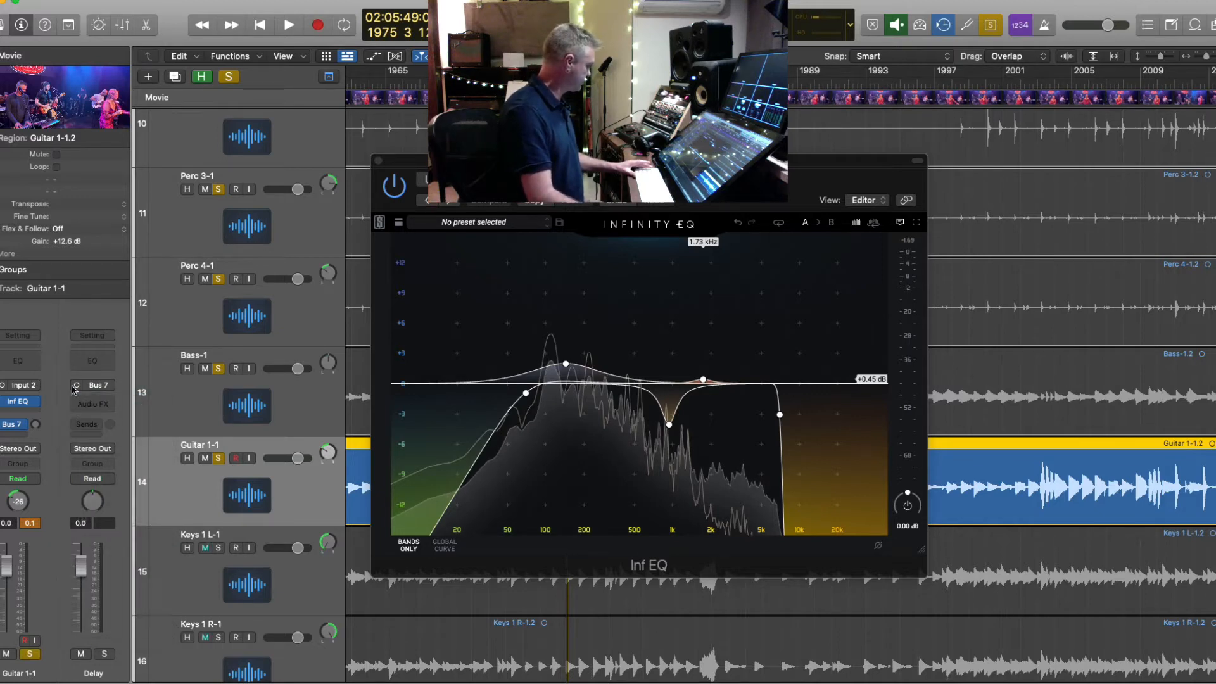
click(108, 403)
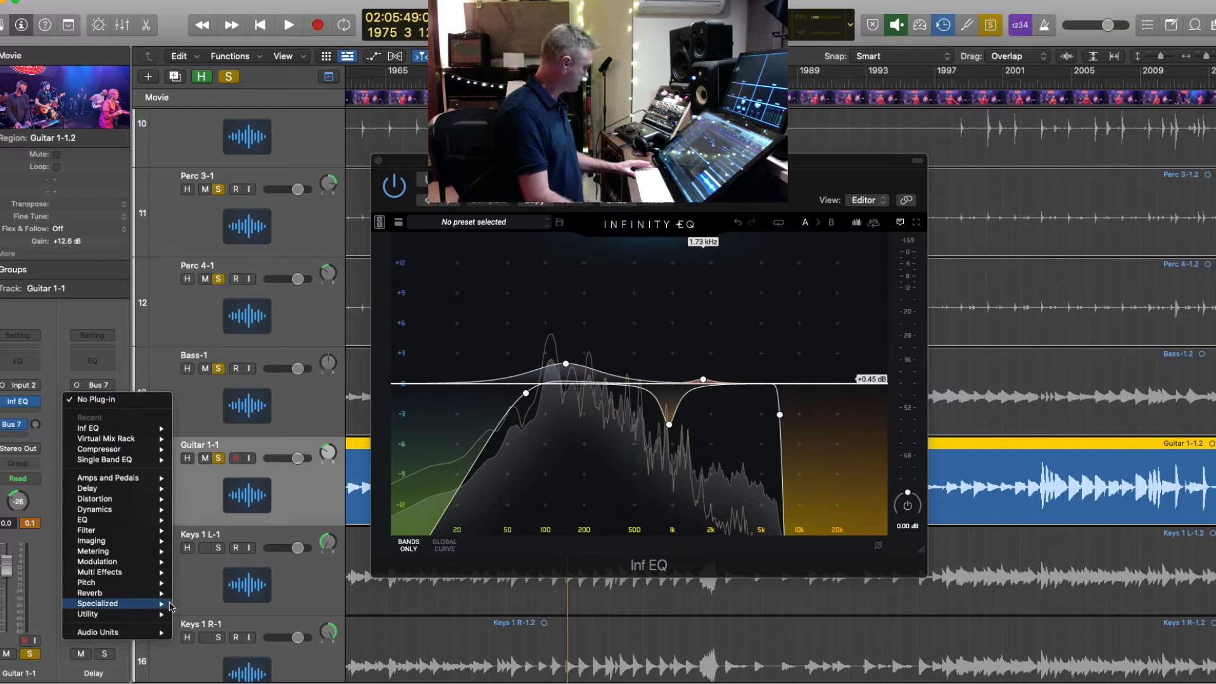
mouse_move(164, 492)
mouse_move(267, 491)
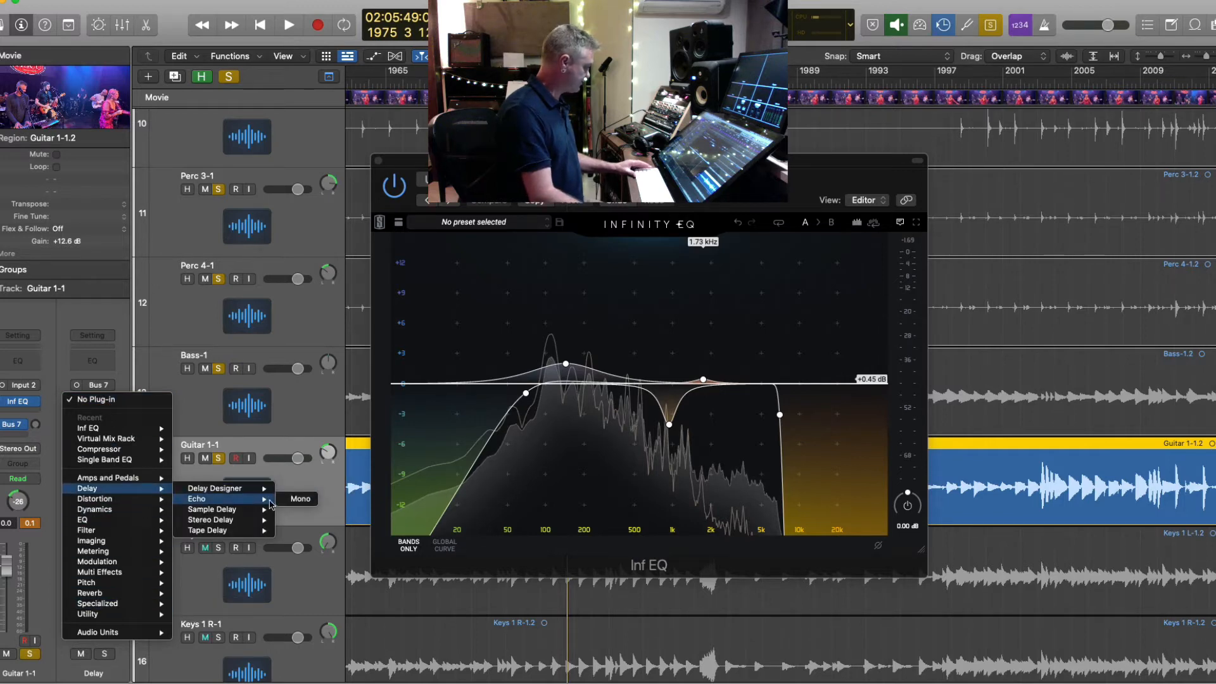
click(301, 499)
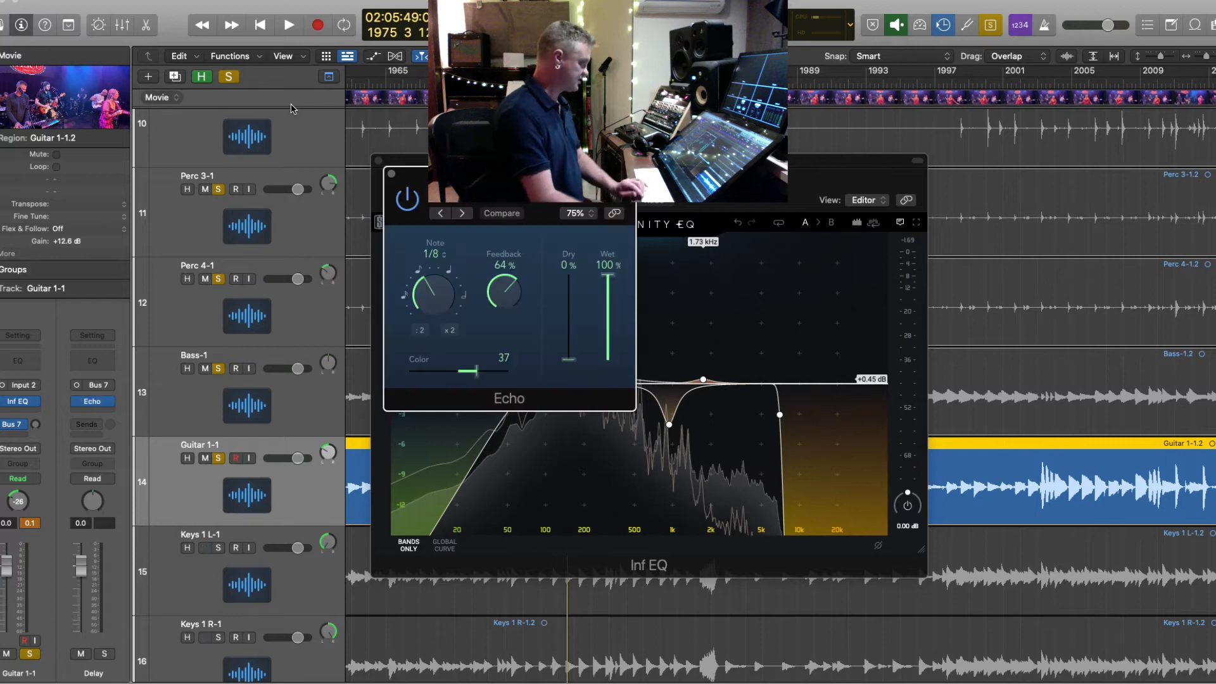
- Play the guitar and lower the Echo feedback to 32%, leaving the note value at 1/8
key(space)
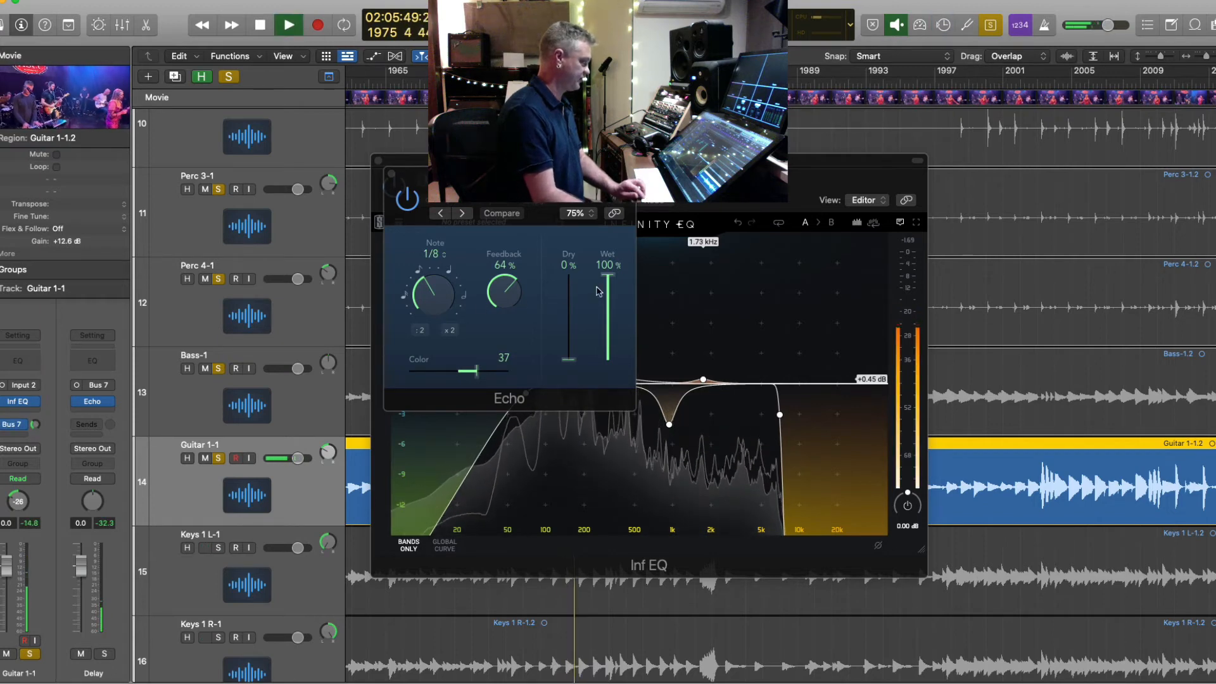
drag(508, 293, 505, 354)
drag(508, 297, 589, 319)
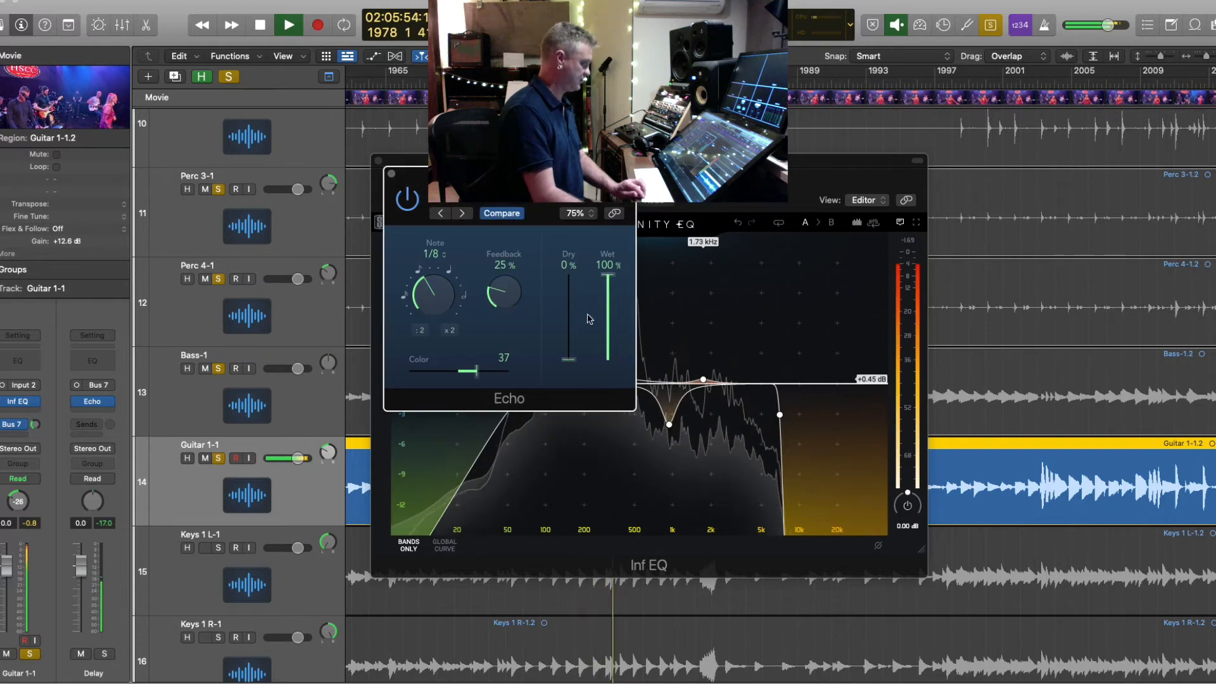
click(442, 244)
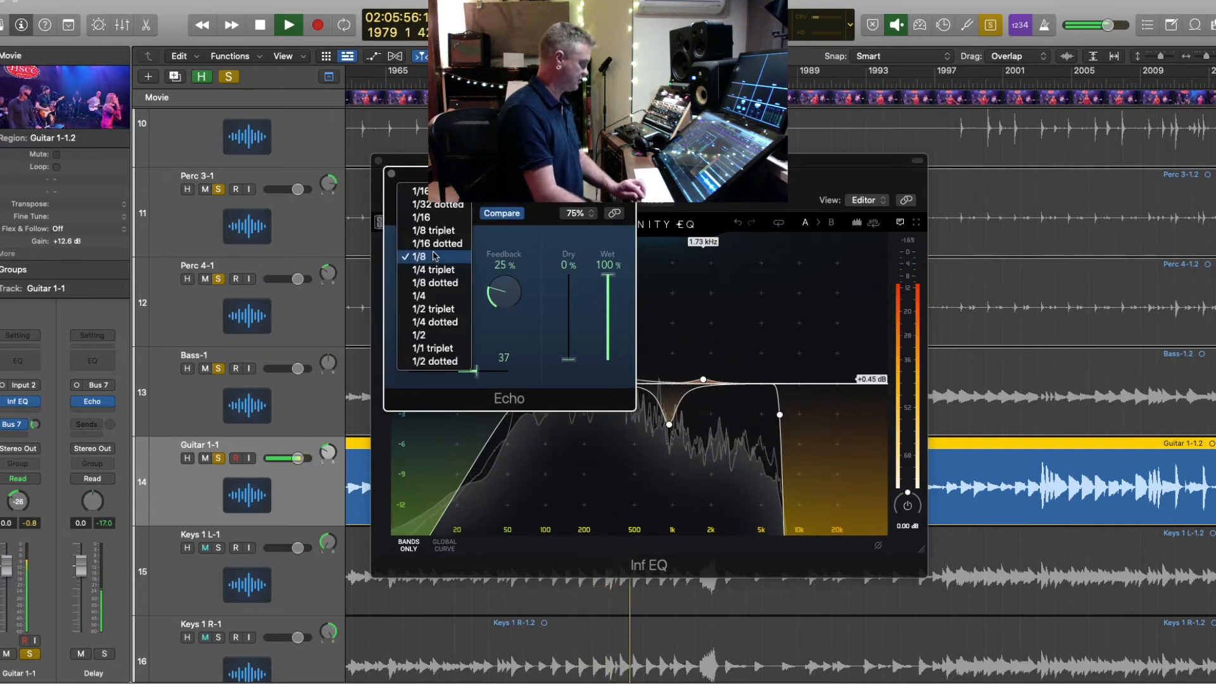
click(513, 239)
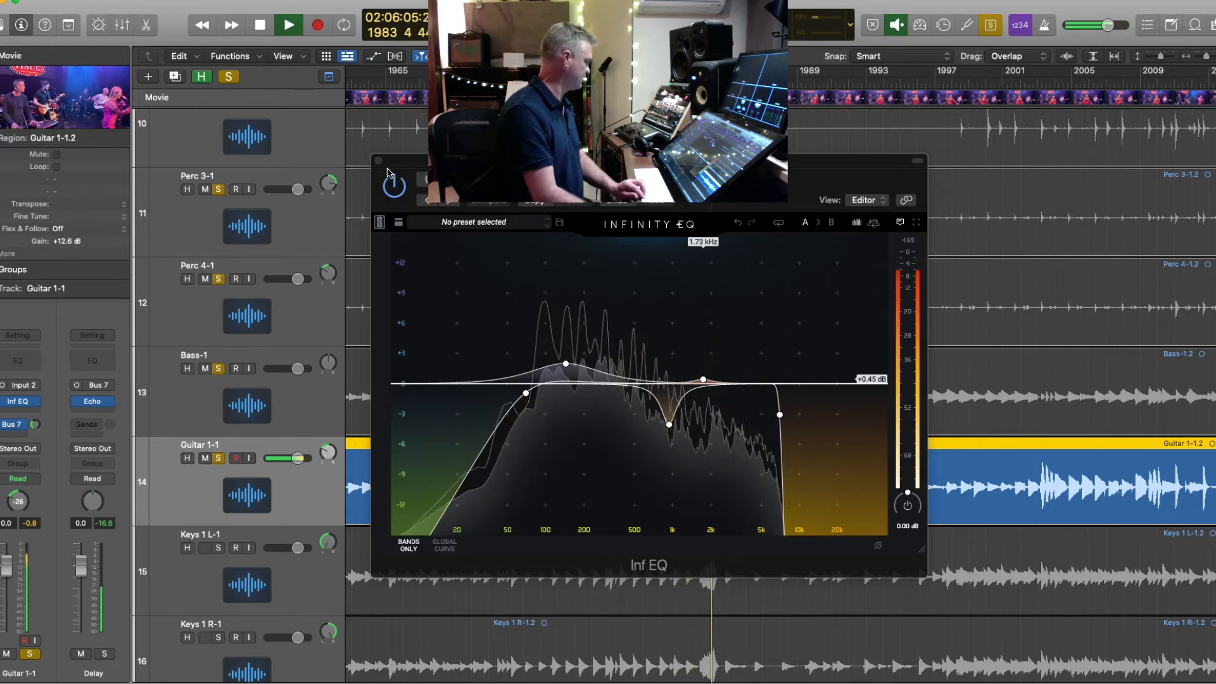
- Close the Echo and Inf EQ plug-in windows and stop playback
click(391, 174)
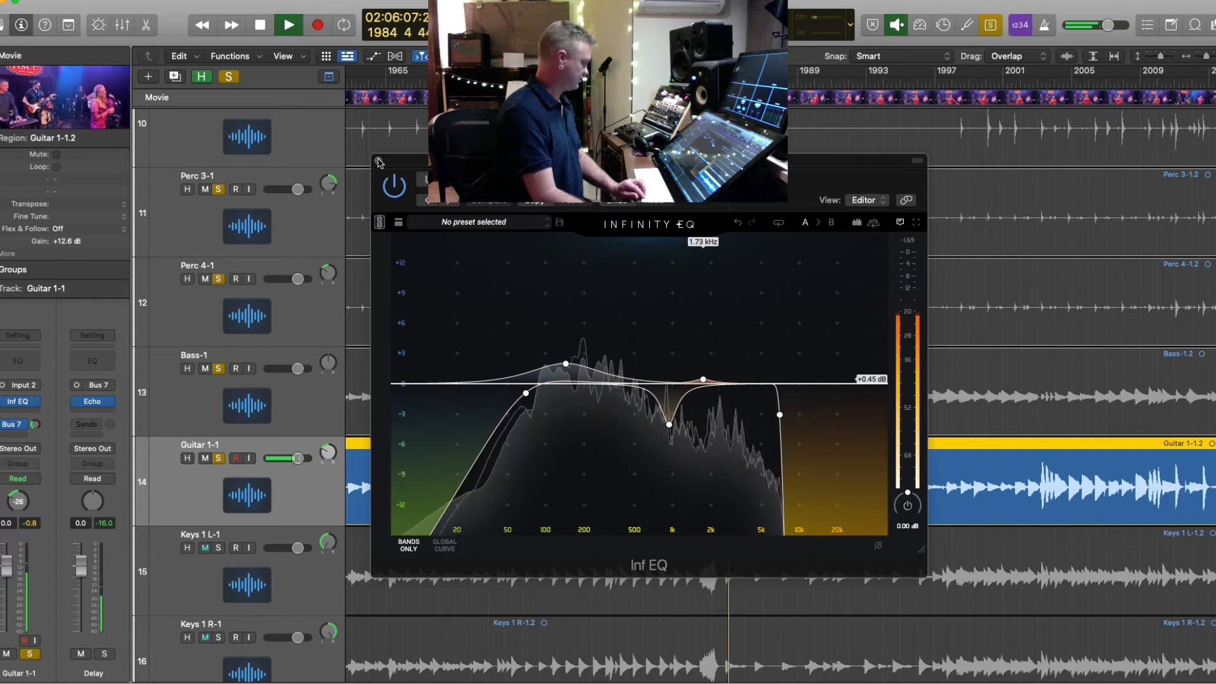
click(378, 162)
key(space)
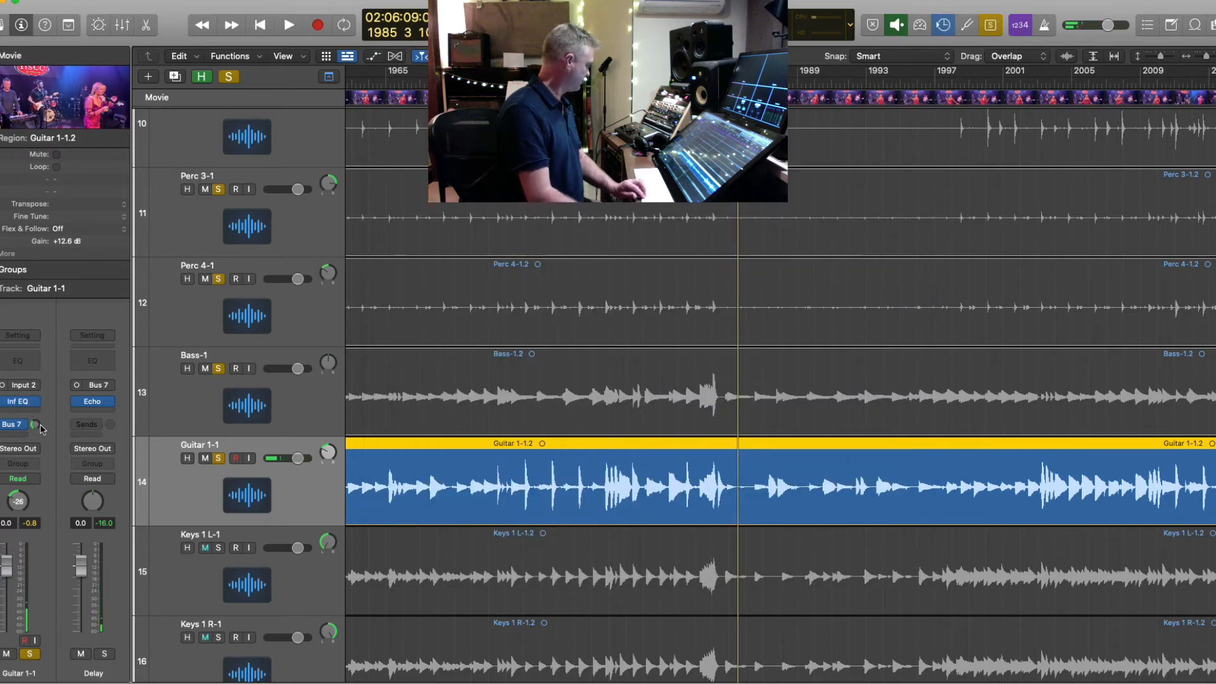
- Replace the Echo plug-in on the Delay aux with the mono Tape Delay
click(93, 402)
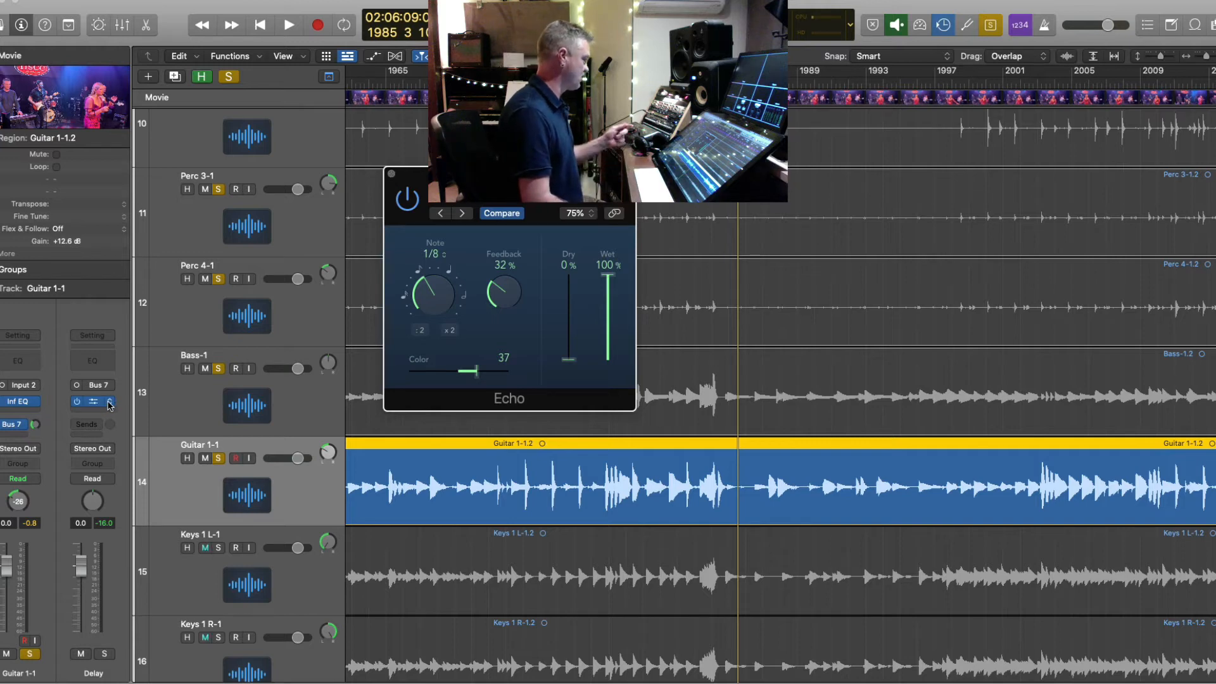
click(111, 404)
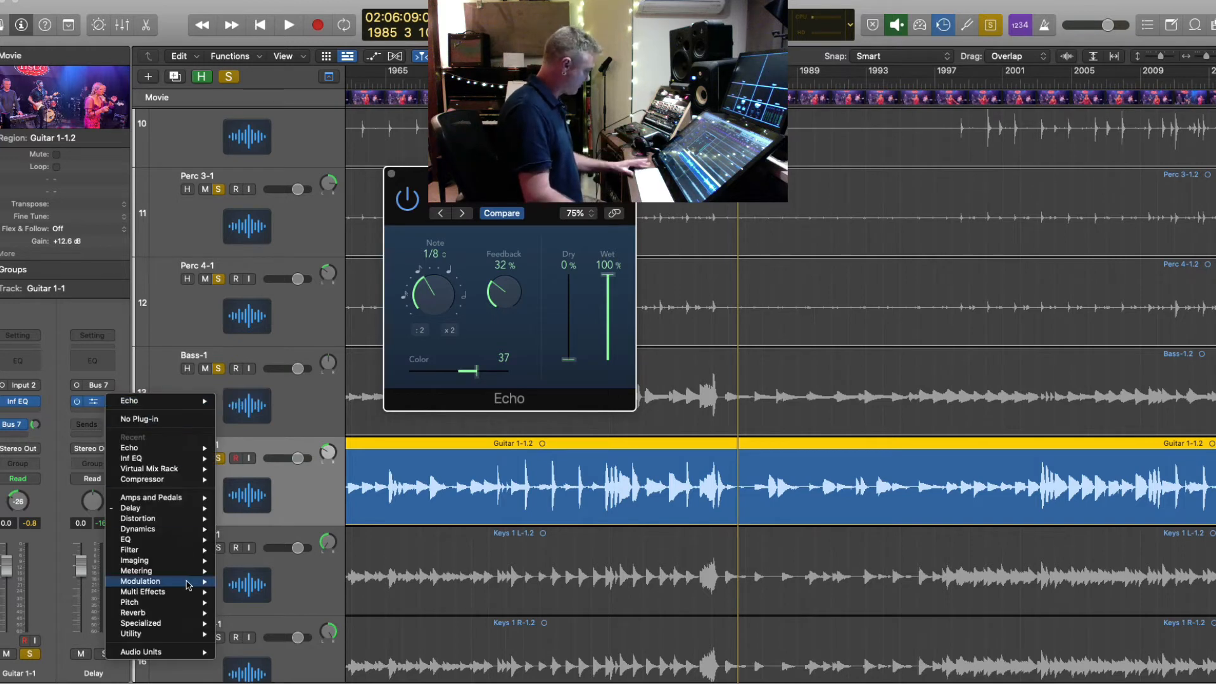
mouse_move(139, 508)
mouse_move(290, 556)
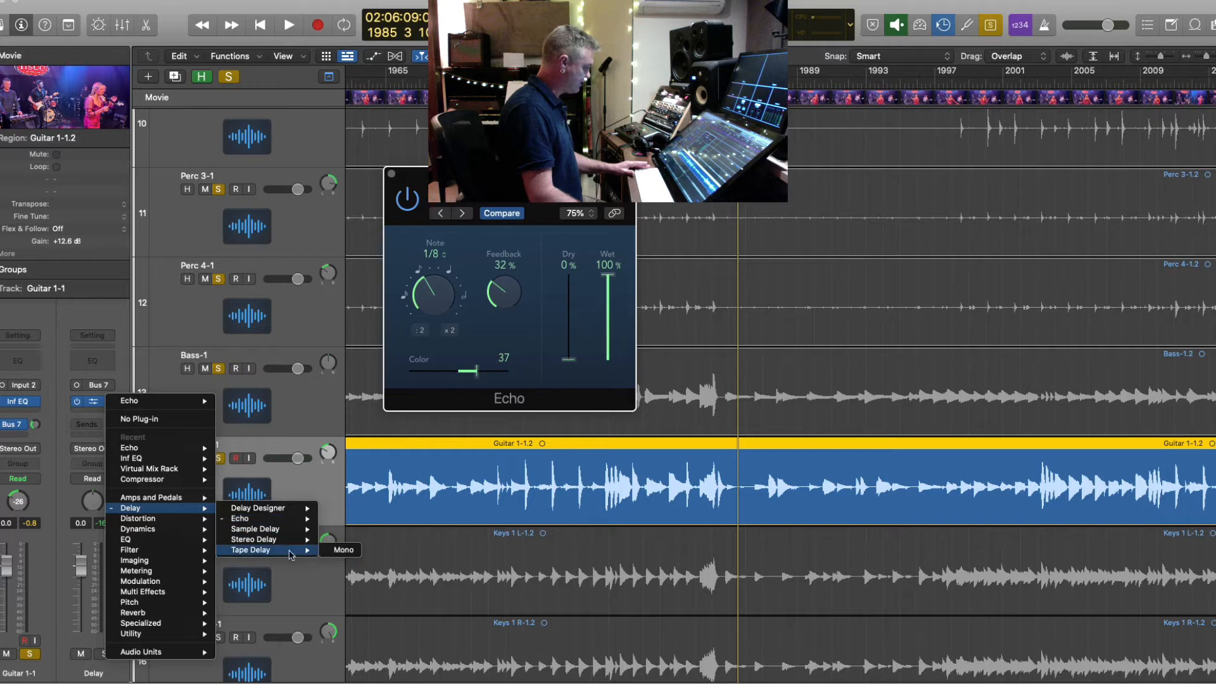
click(343, 550)
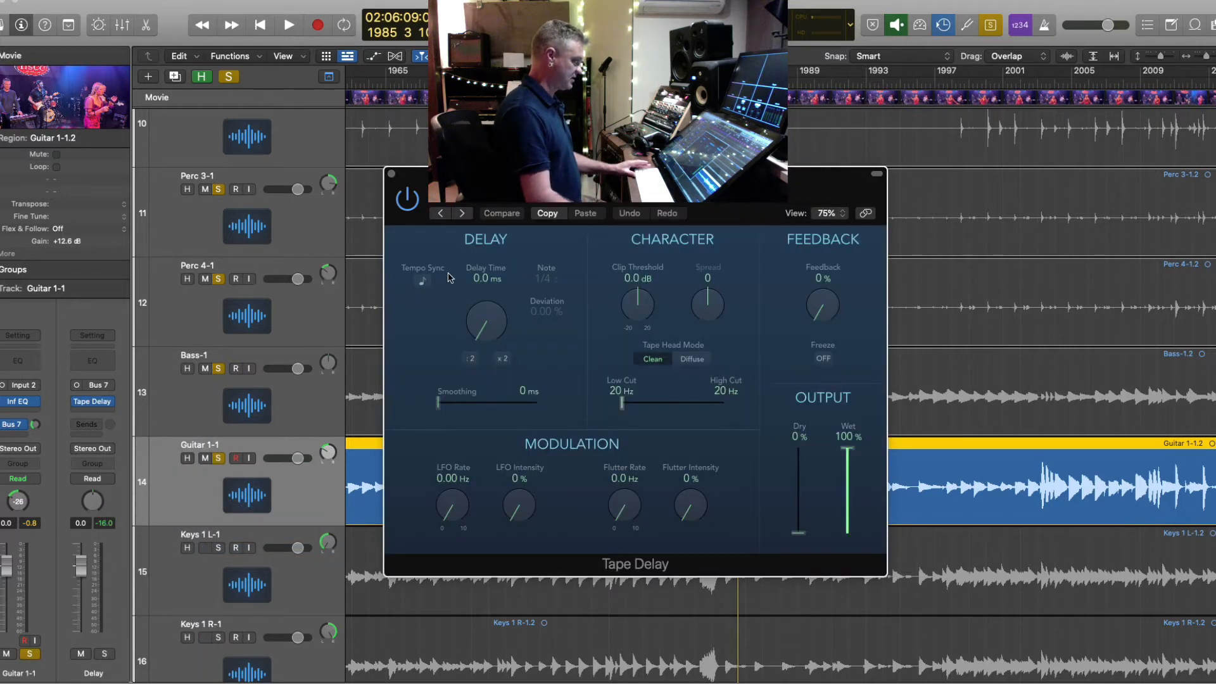
- Toggle Tape Delay's Tempo Sync on and back off, and audition the guitar with the dry output at 0%
click(423, 282)
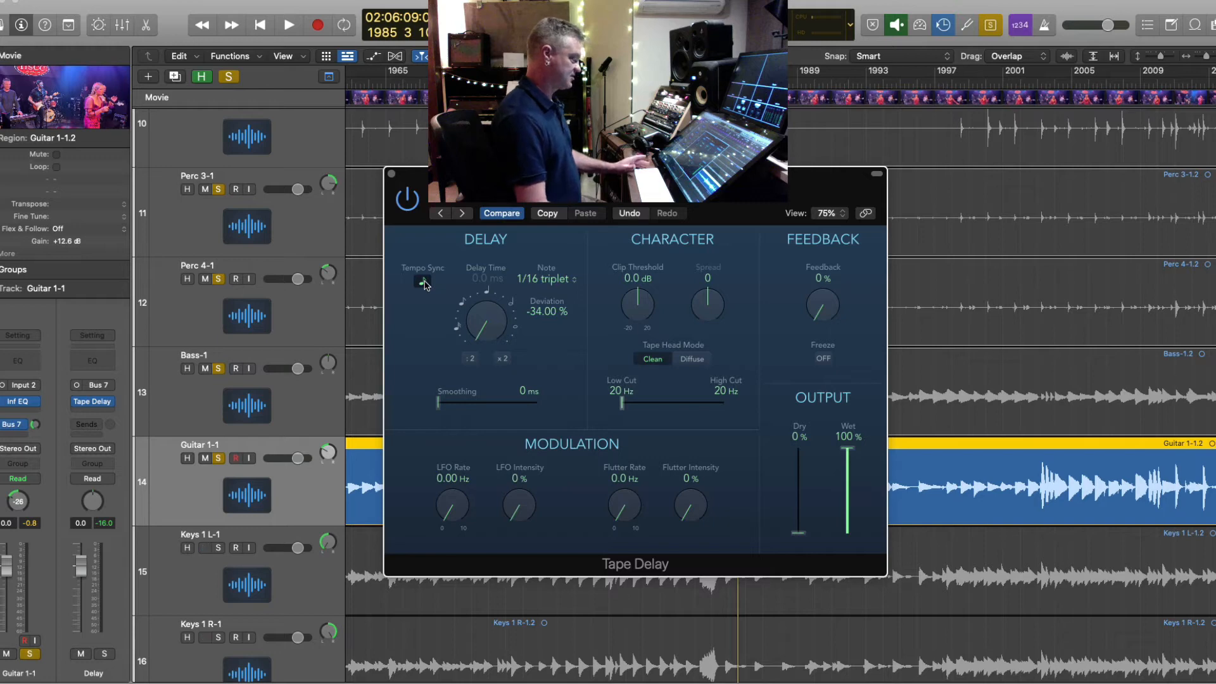
click(423, 281)
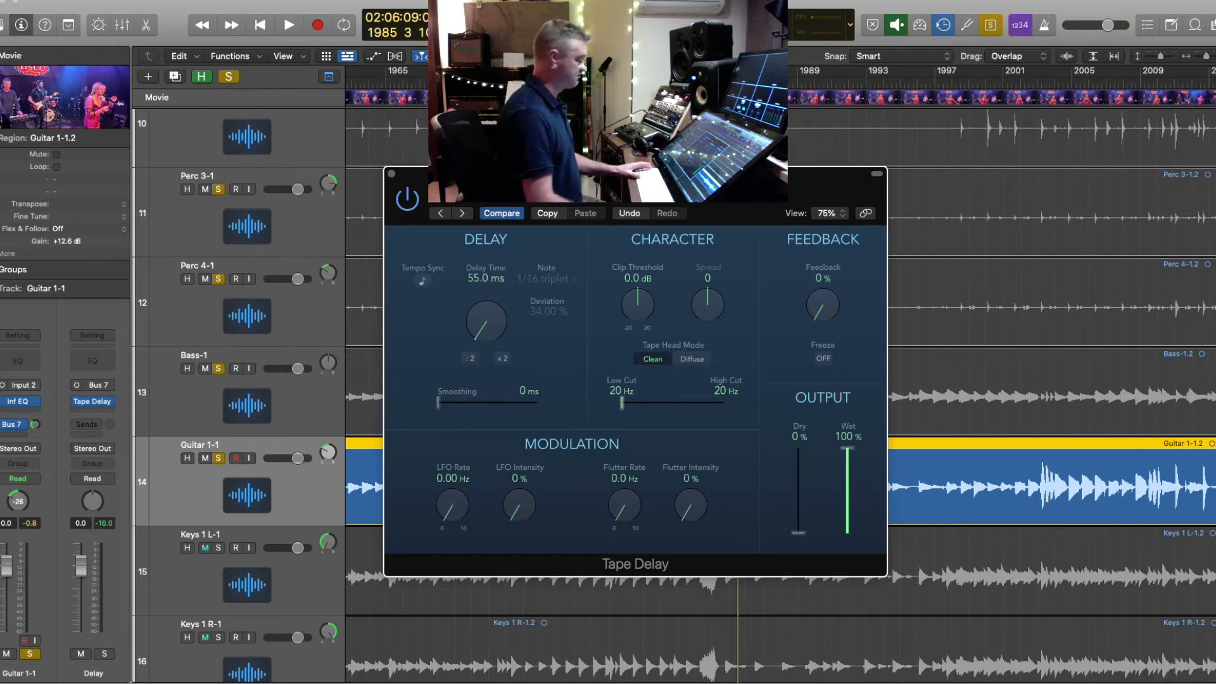
key(space)
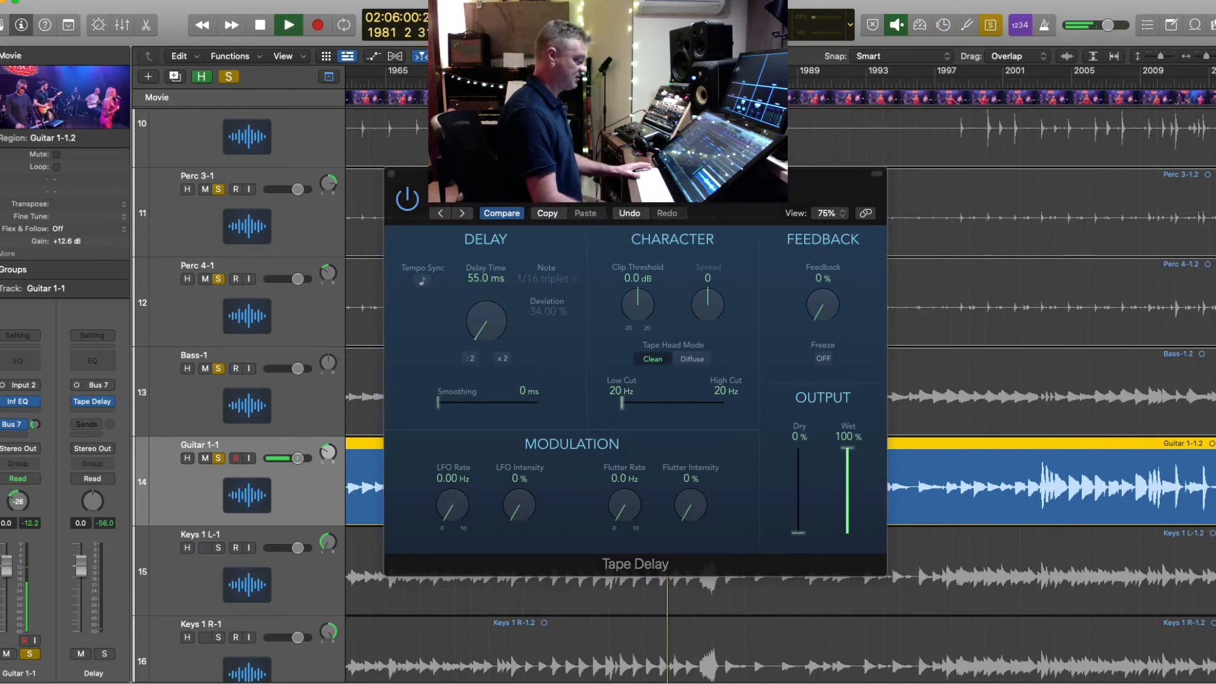
key(space)
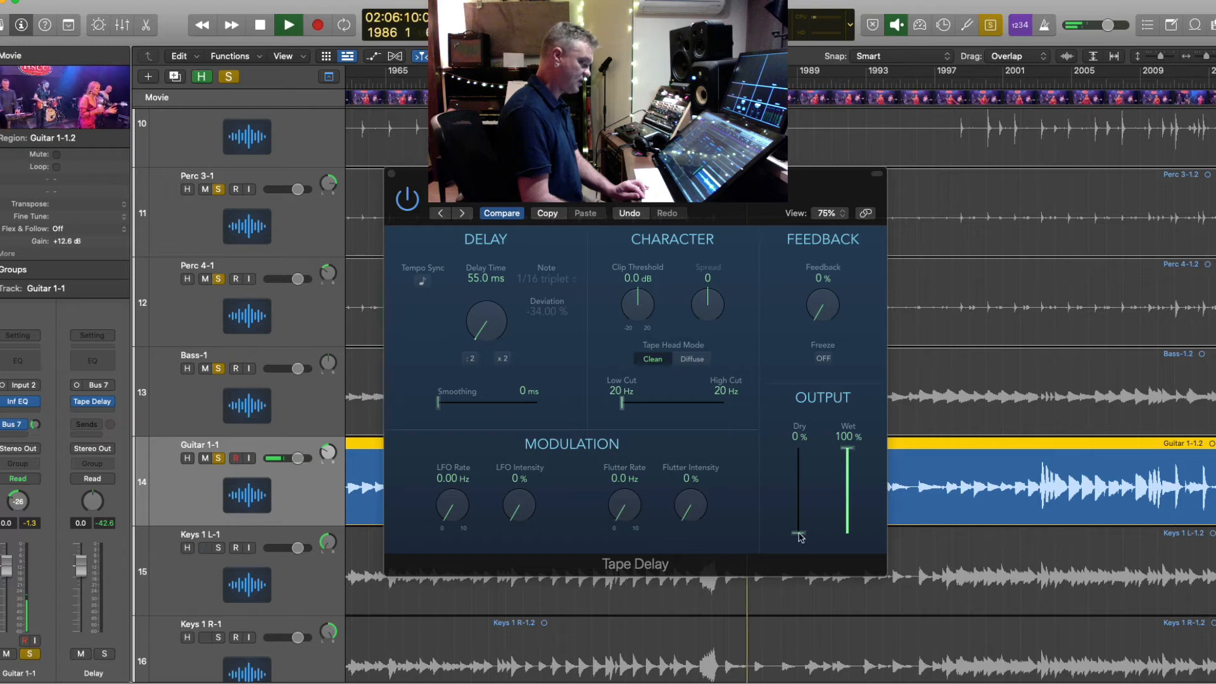
drag(799, 535, 796, 561)
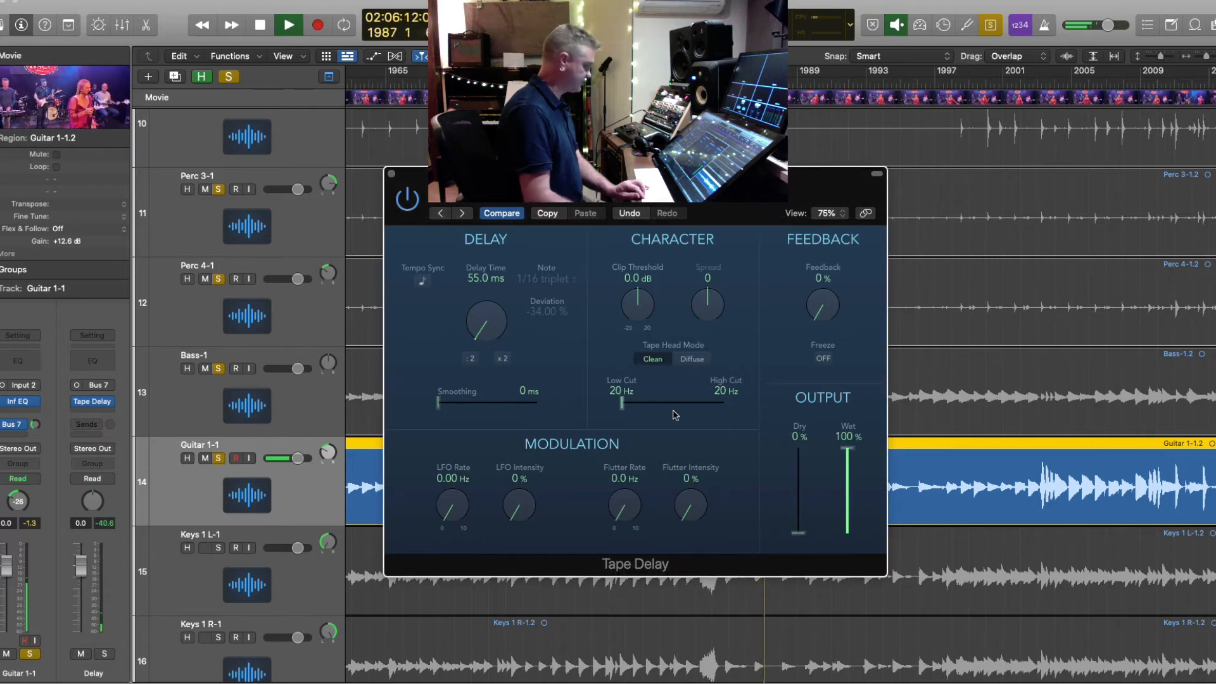
- Set Tape Delay's delay time to 215 ms and raise the guitar's Bus 7 send to about -7.2 dB
drag(486, 321, 486, 297)
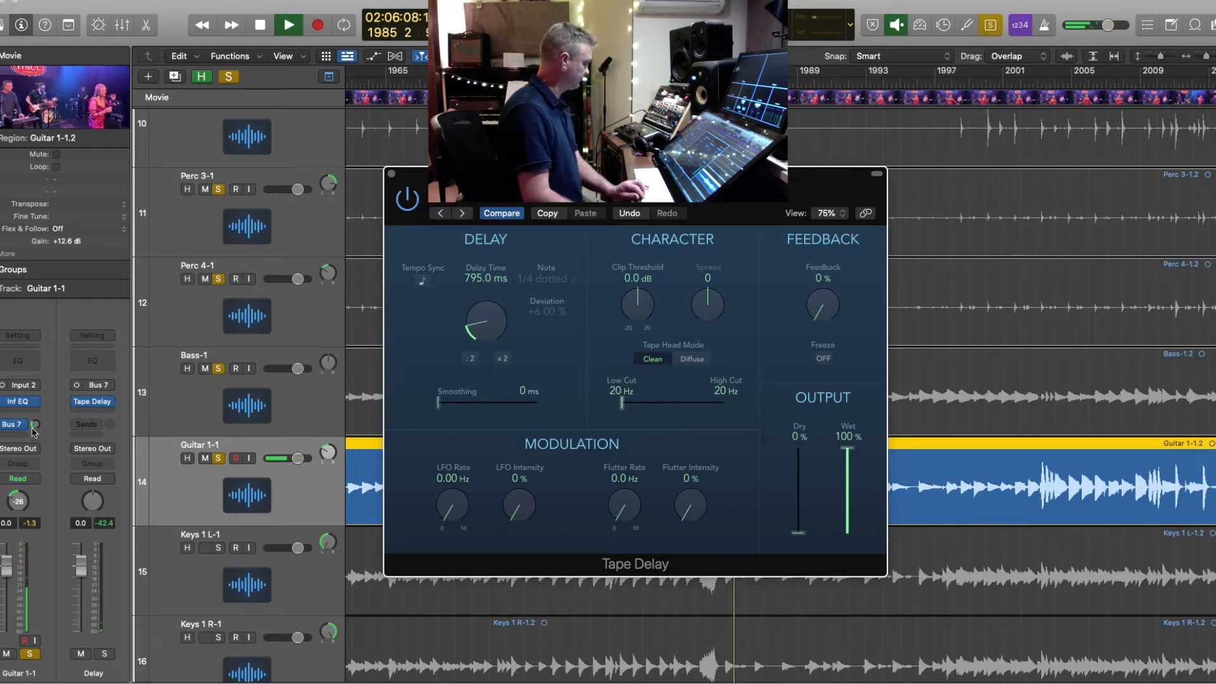
drag(36, 425, 36, 410)
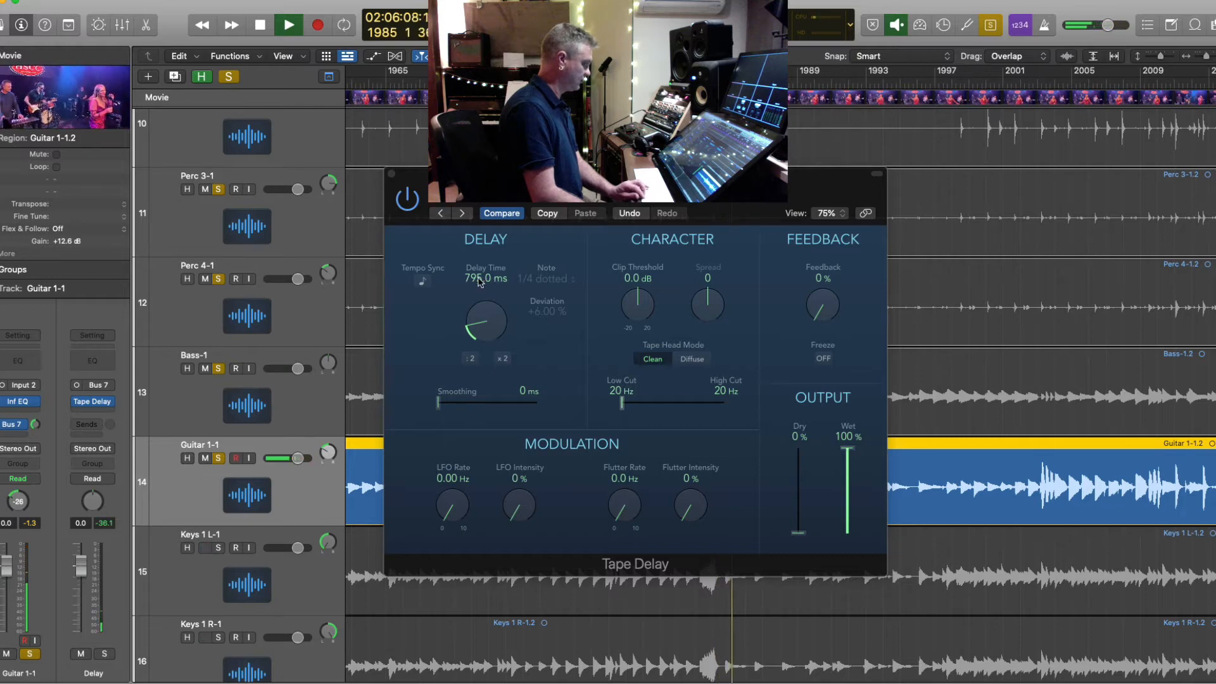
drag(479, 282, 479, 311)
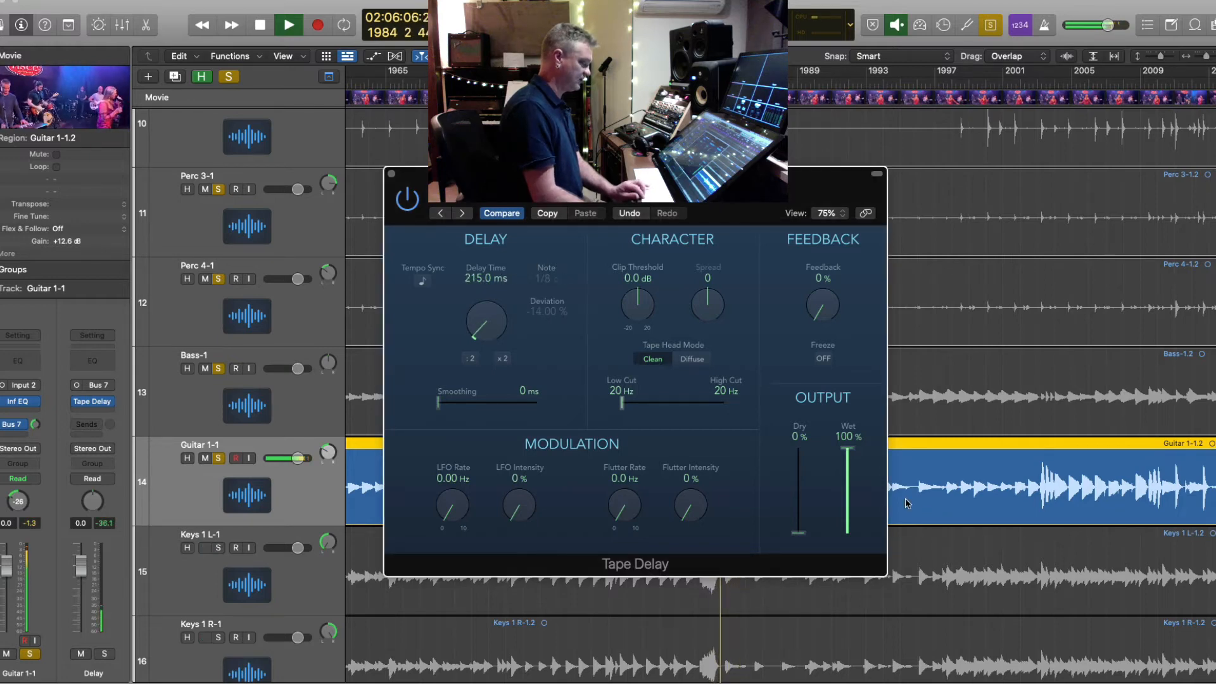
- Try the Tape Delay dry output at 100%, return it to 0%, move the plug-in window aside and stop playback
drag(806, 539, 805, 447)
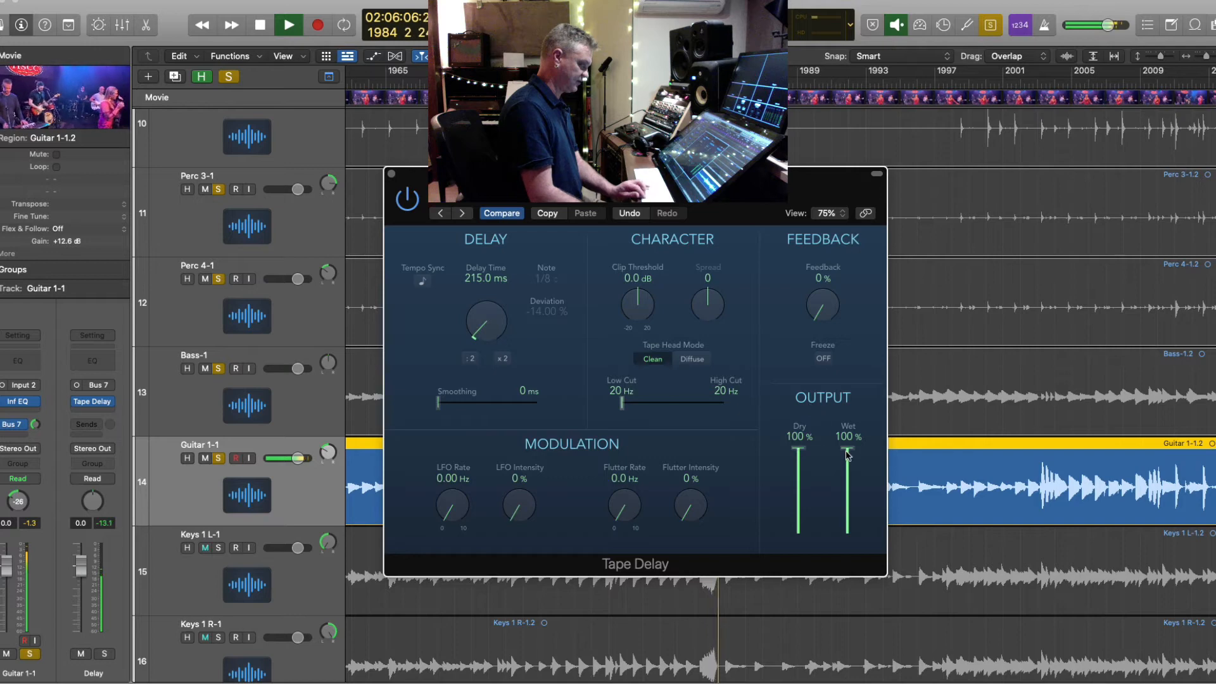
drag(806, 453, 798, 535)
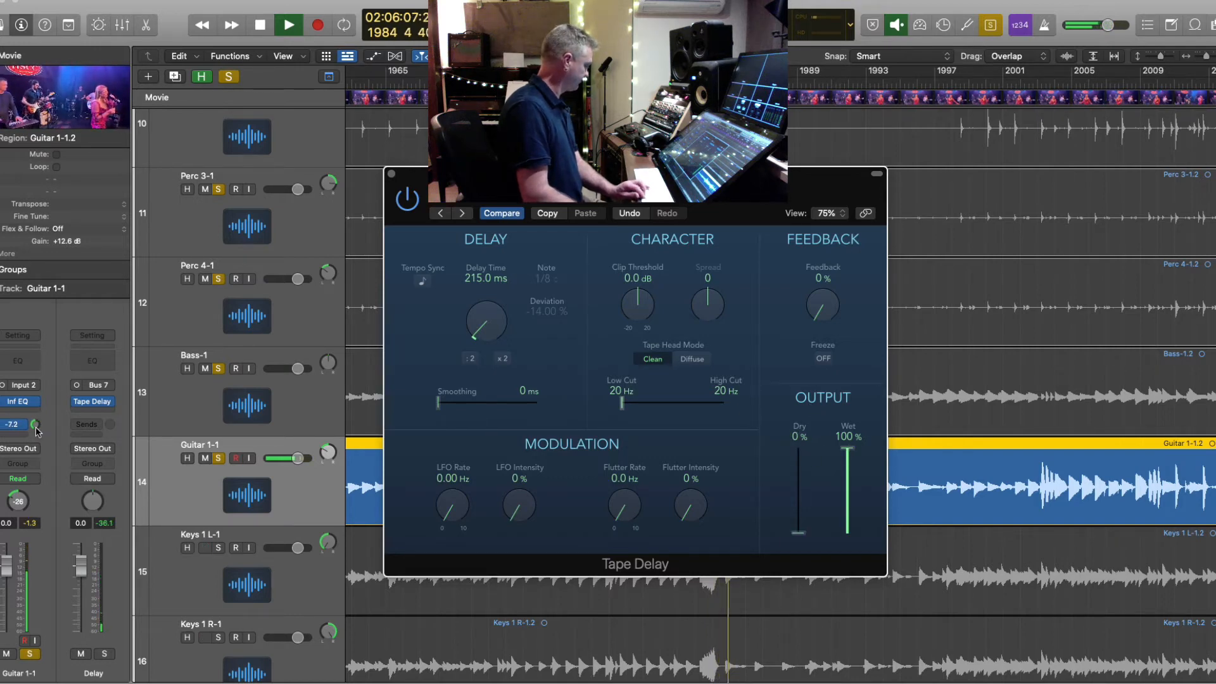
drag(549, 179, 642, 185)
key(space)
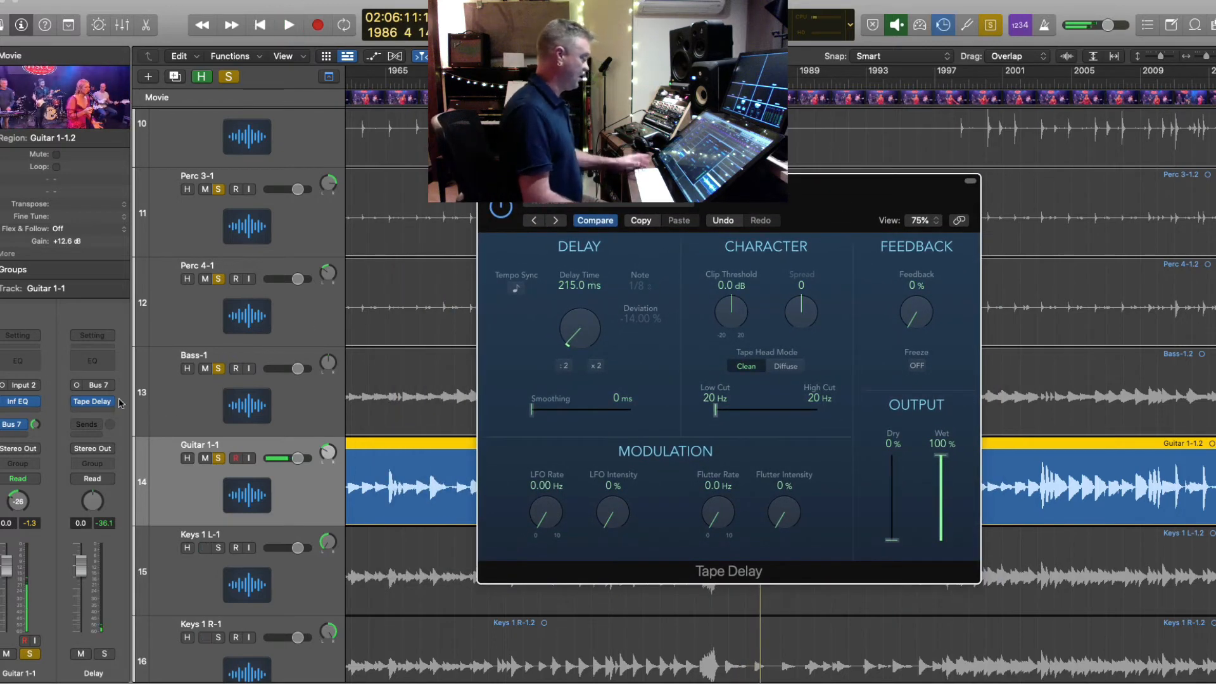
- Replace the Tape Delay on the Delay aux with the mono Echo plug-in
click(109, 401)
mouse_move(190, 509)
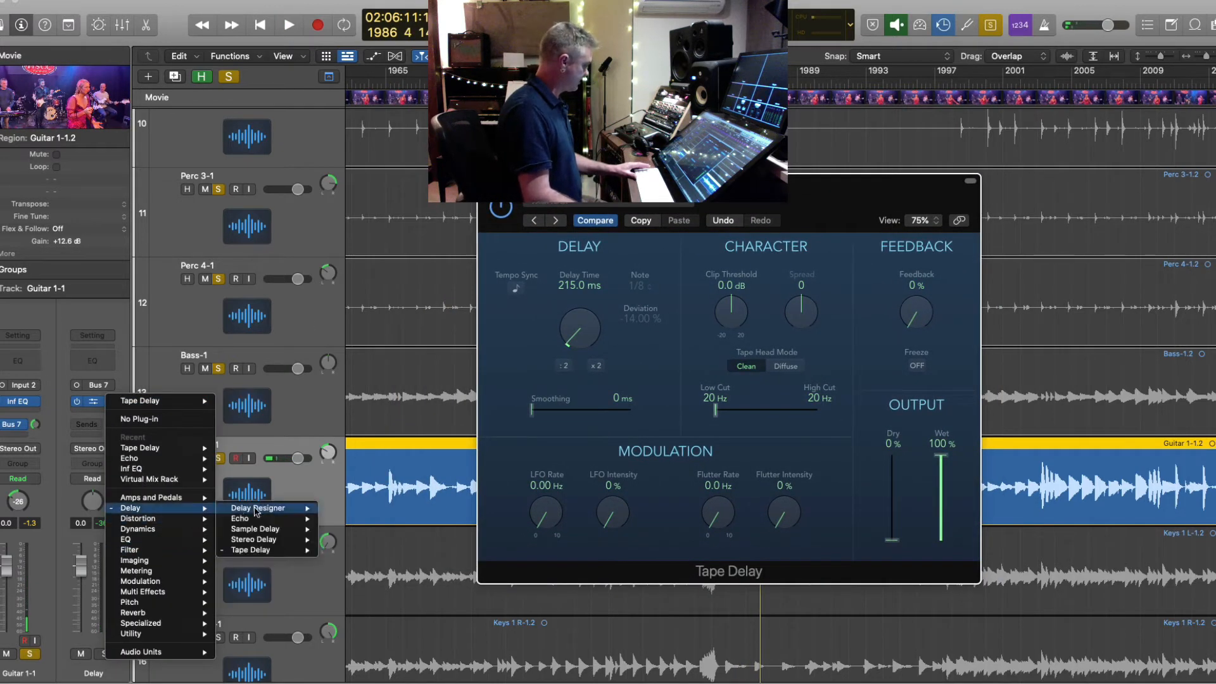
mouse_move(272, 512)
mouse_move(306, 520)
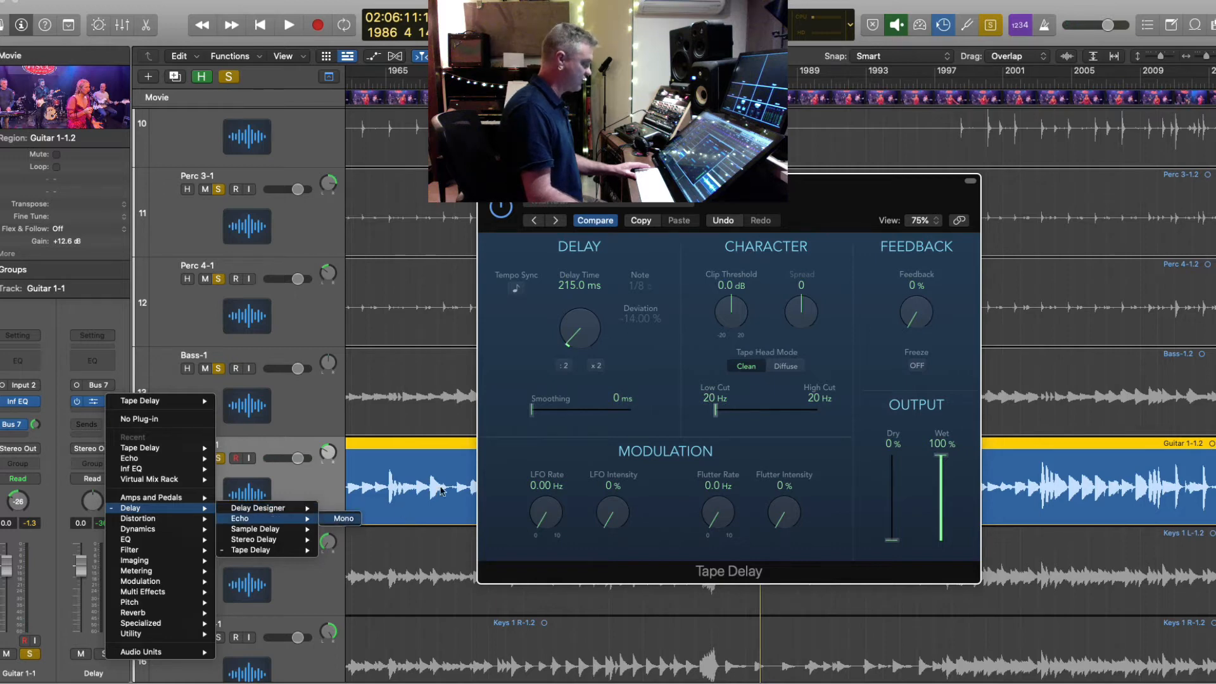
click(343, 519)
- Set the Echo feedback to 40% while auditioning the guitar
key(space)
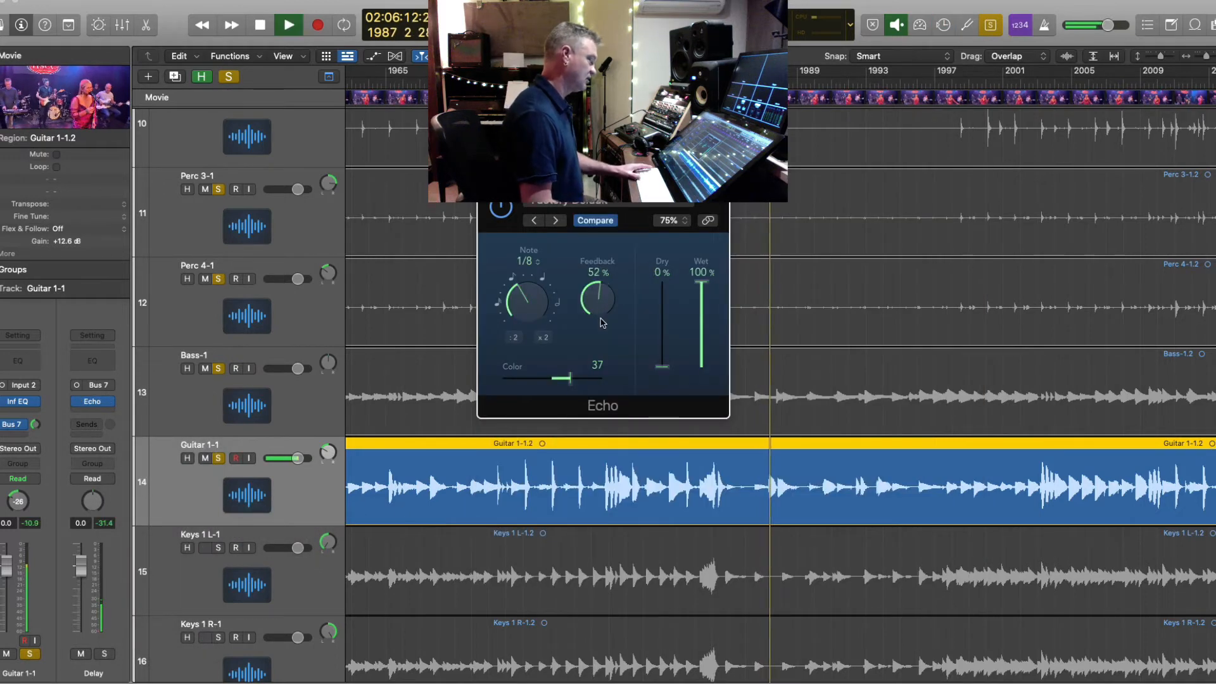
drag(600, 297, 600, 308)
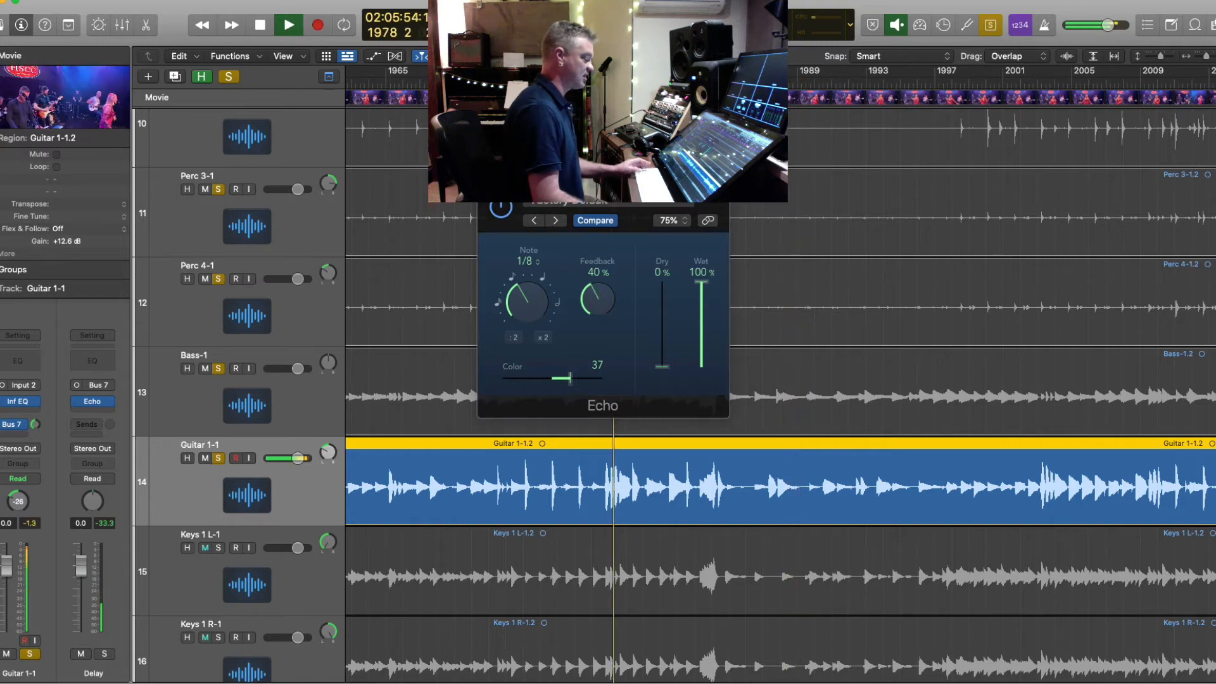
key(space)
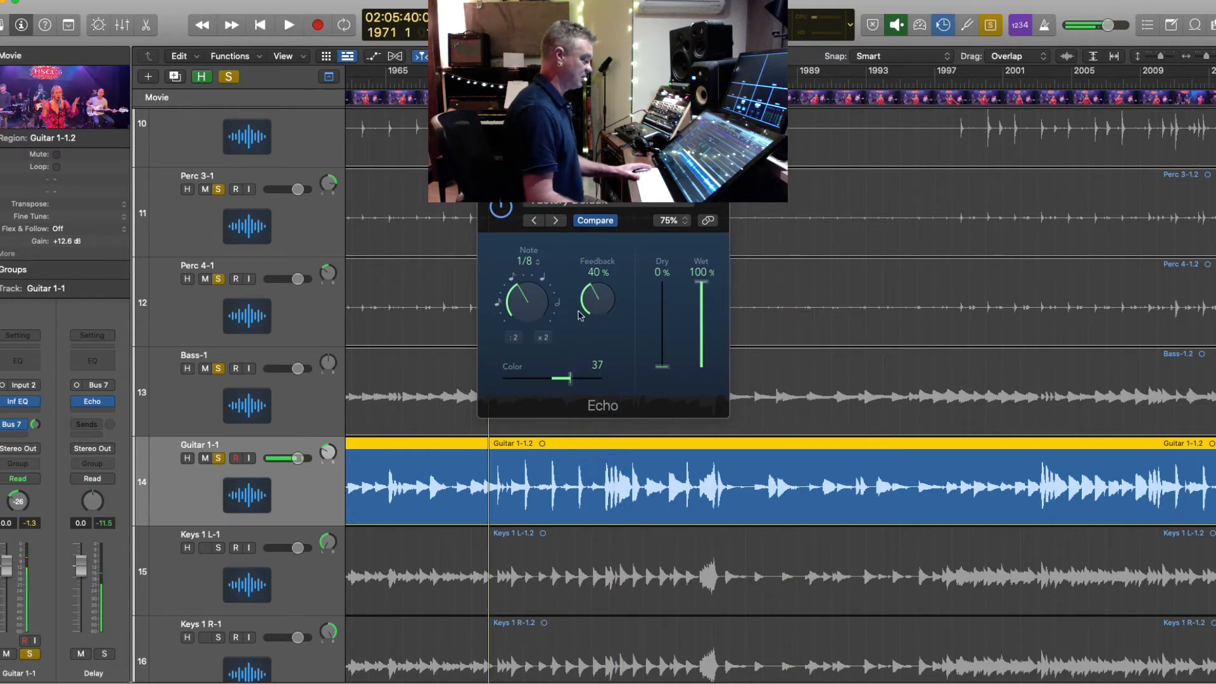
- Lower the guitar's Bus 7 send slightly while auditioning the echo, stop playback and close the Echo plug-in
key(space)
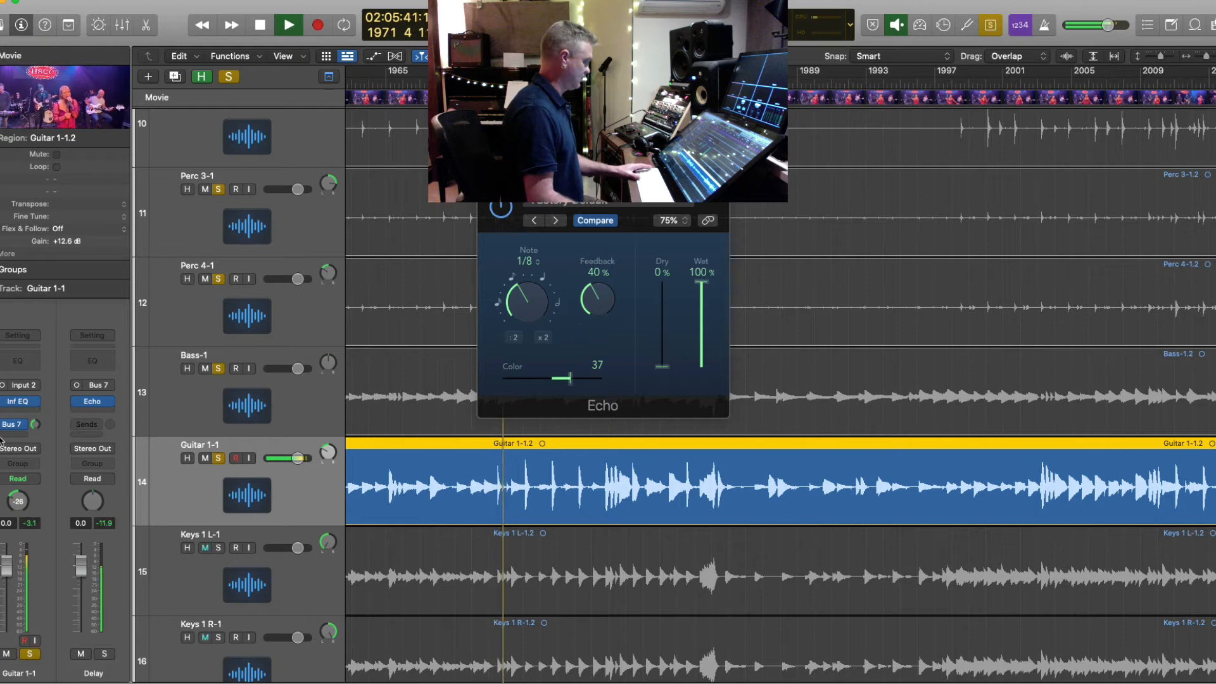
drag(35, 424, 34, 442)
key(space)
click(29, 654)
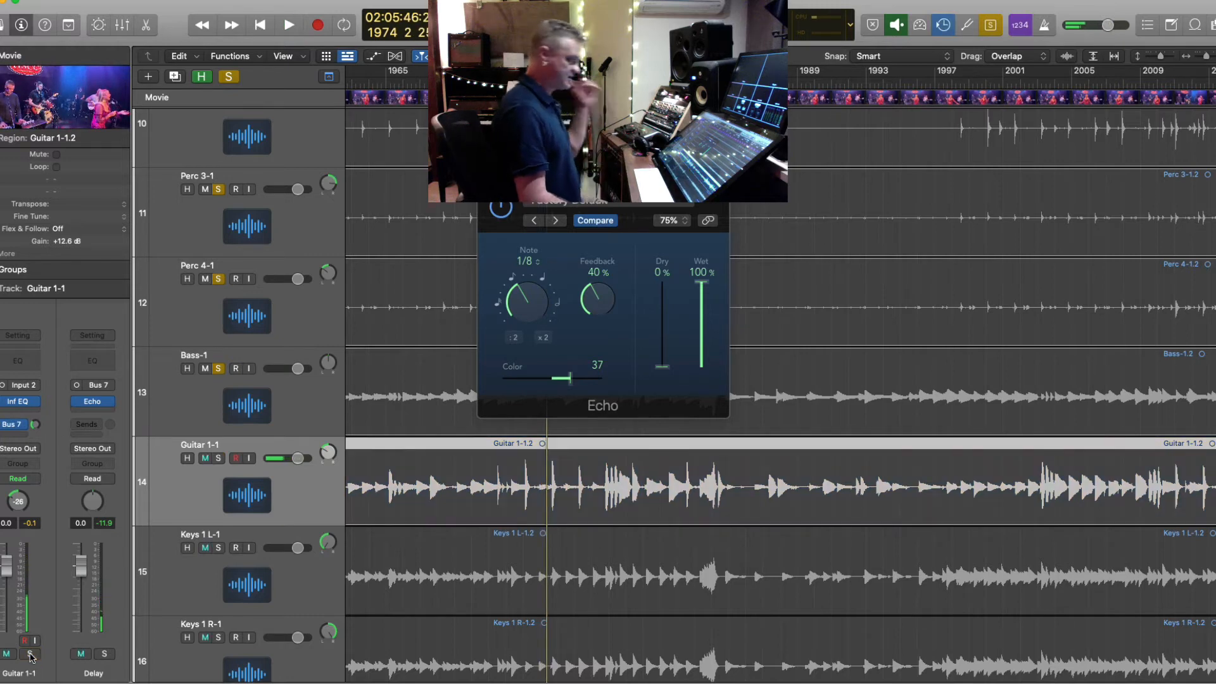
click(29, 654)
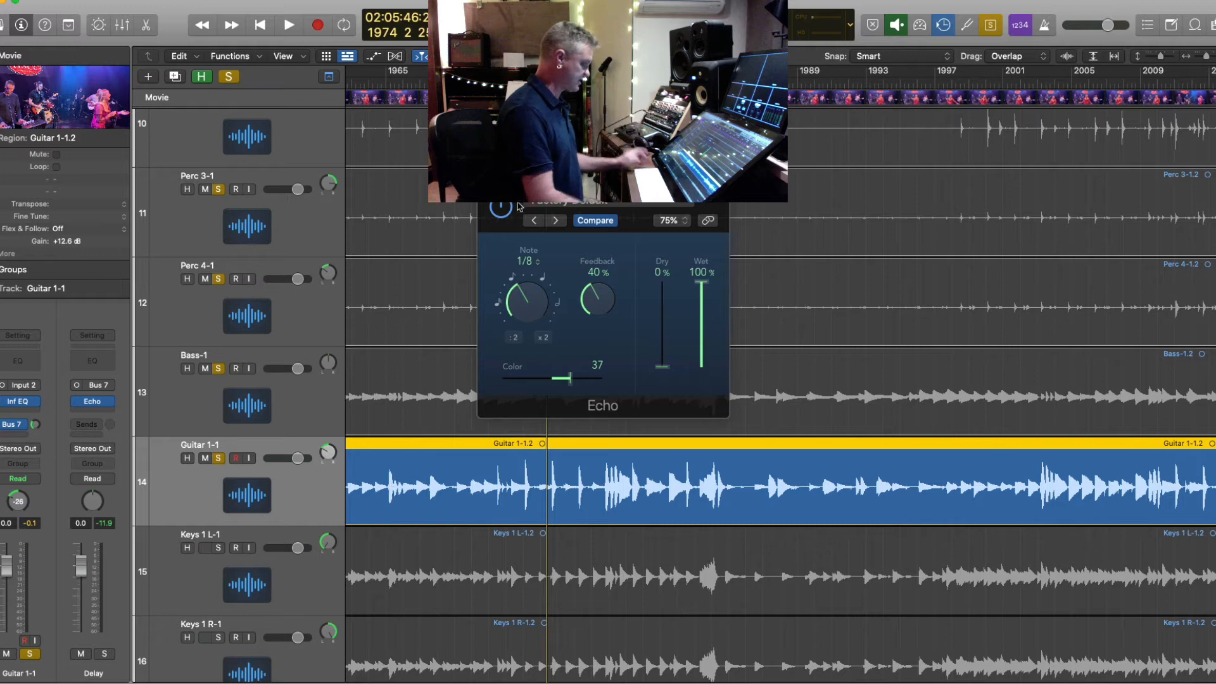
key(super+w)
- Clear the existing solos and solo the Keys 1 L-1 and Keys 1 R-1 tracks together
click(646, 564)
shift+click(649, 660)
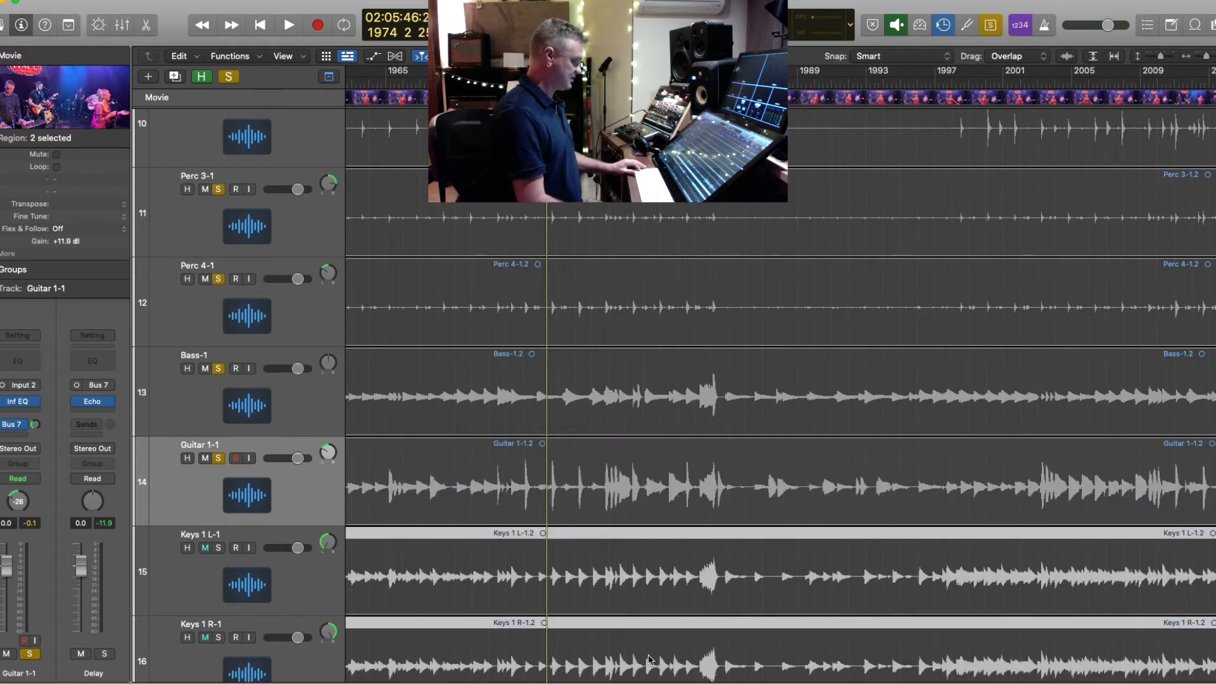
click(218, 459)
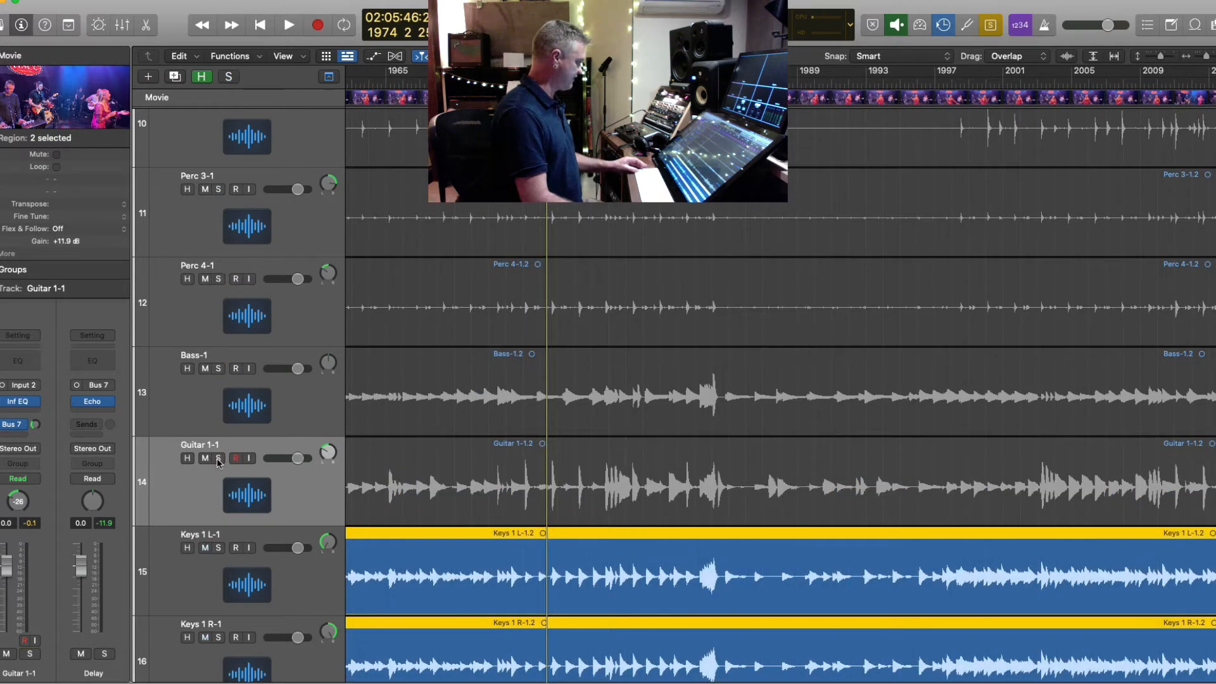
click(286, 578)
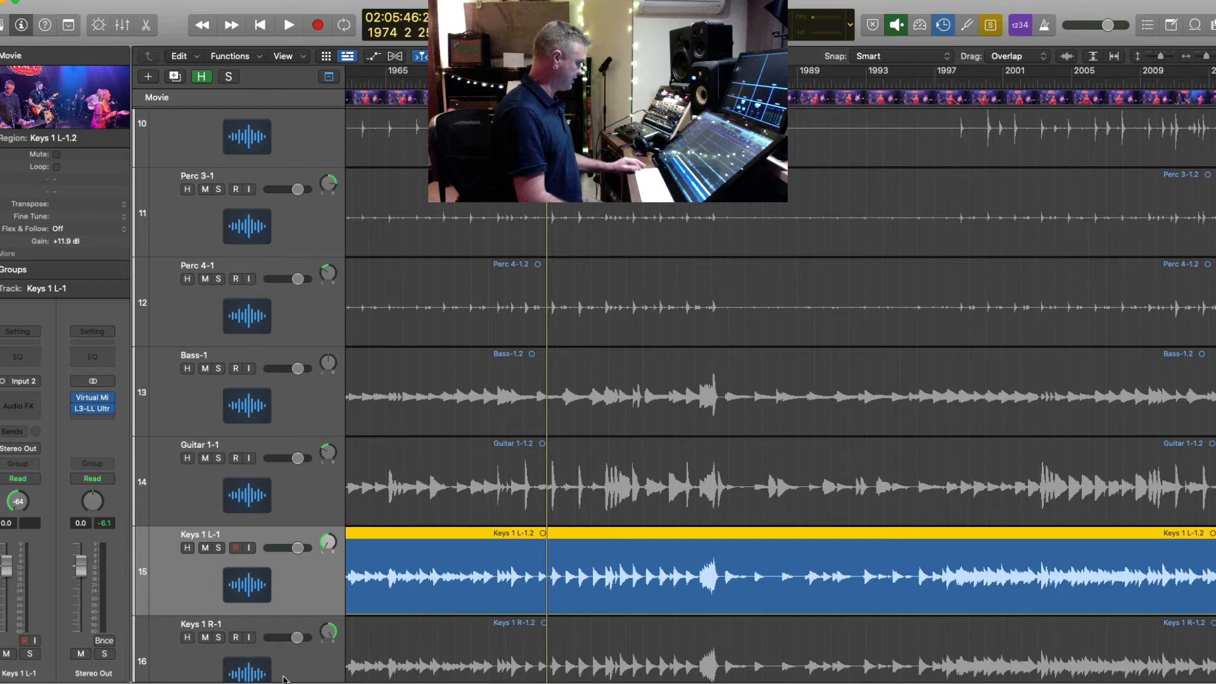
shift+click(285, 661)
key(s)
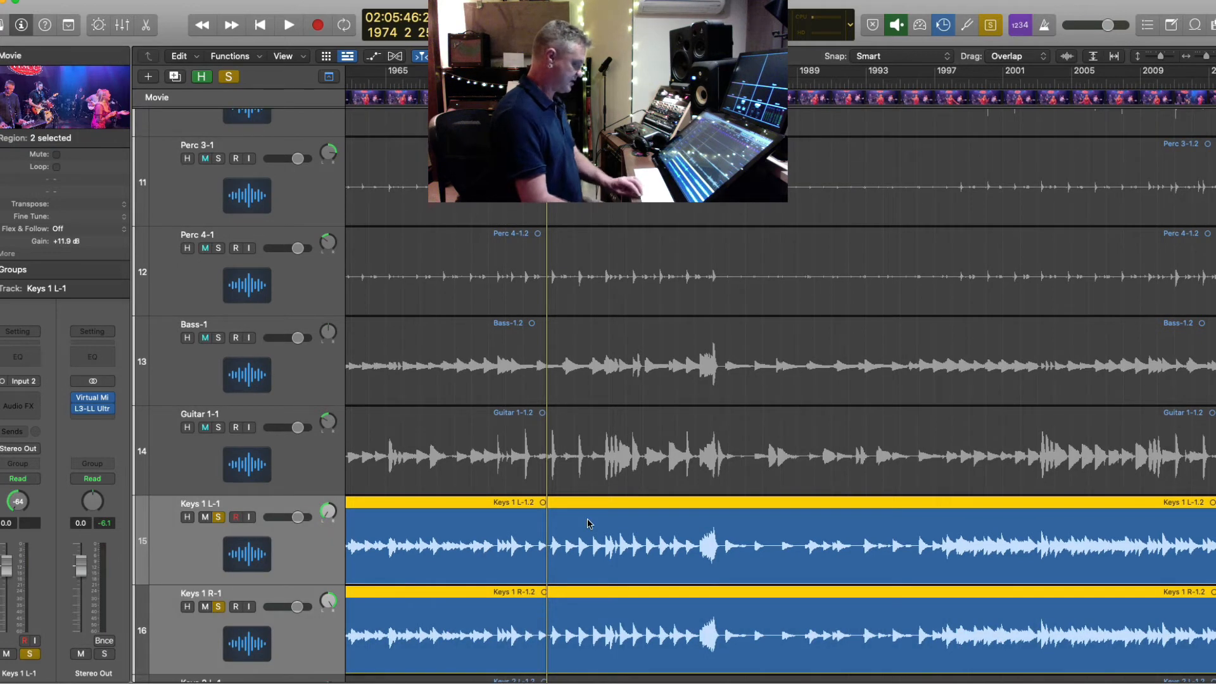
- Listen to the soloed Keys 1 pair from the start of its regions
key(space)
key(super+Left)
key(super+Left)
key(super+Left)
key(super+Left)
key(super+Left)
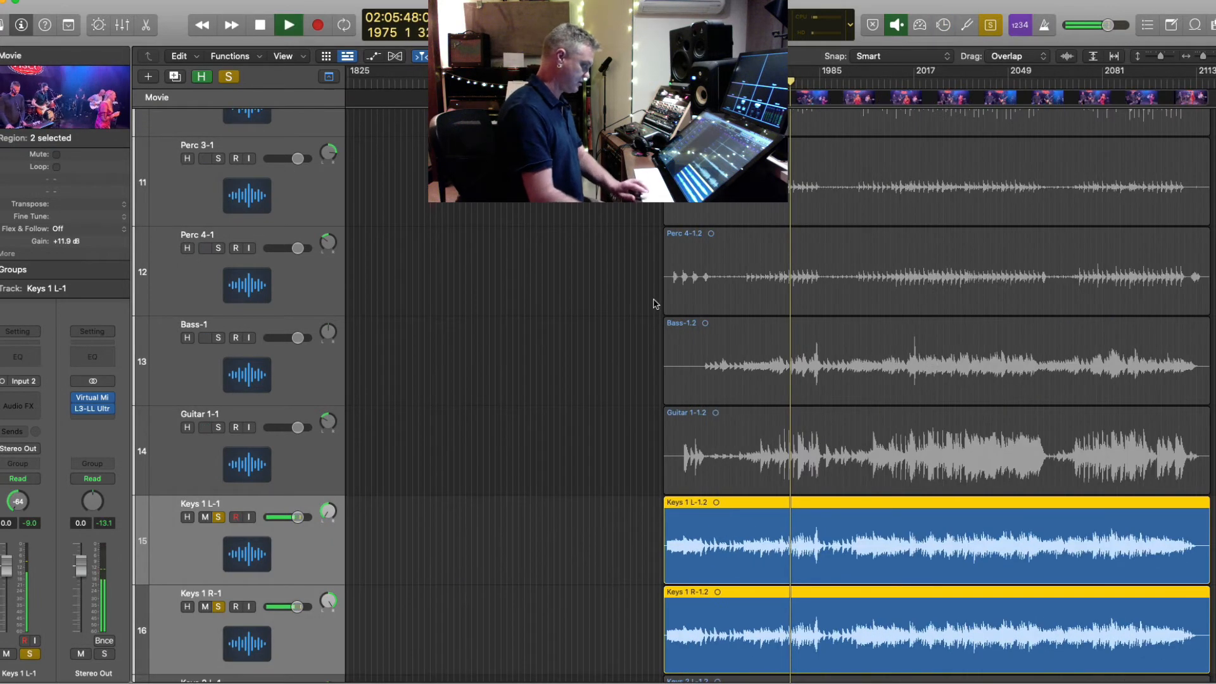
key(shift+space)
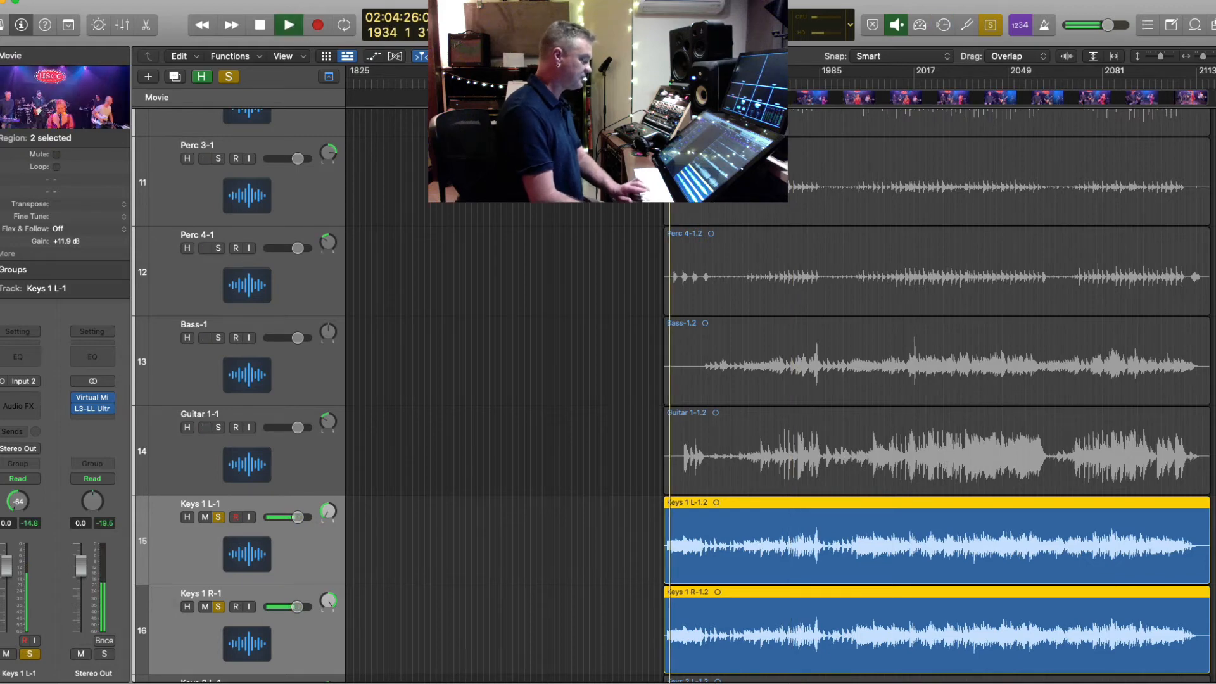
key(super+Right)
key(super+Right)
key(super+Right)
key(super+Down)
key(super+Down)
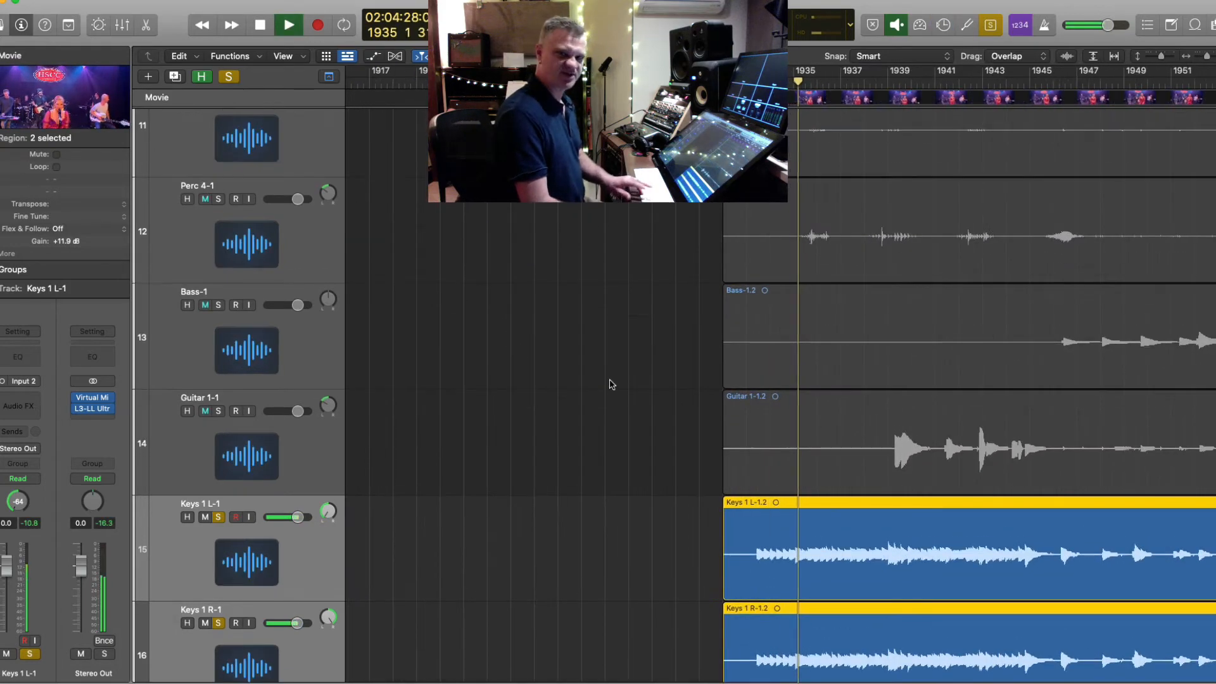
key(super+Left)
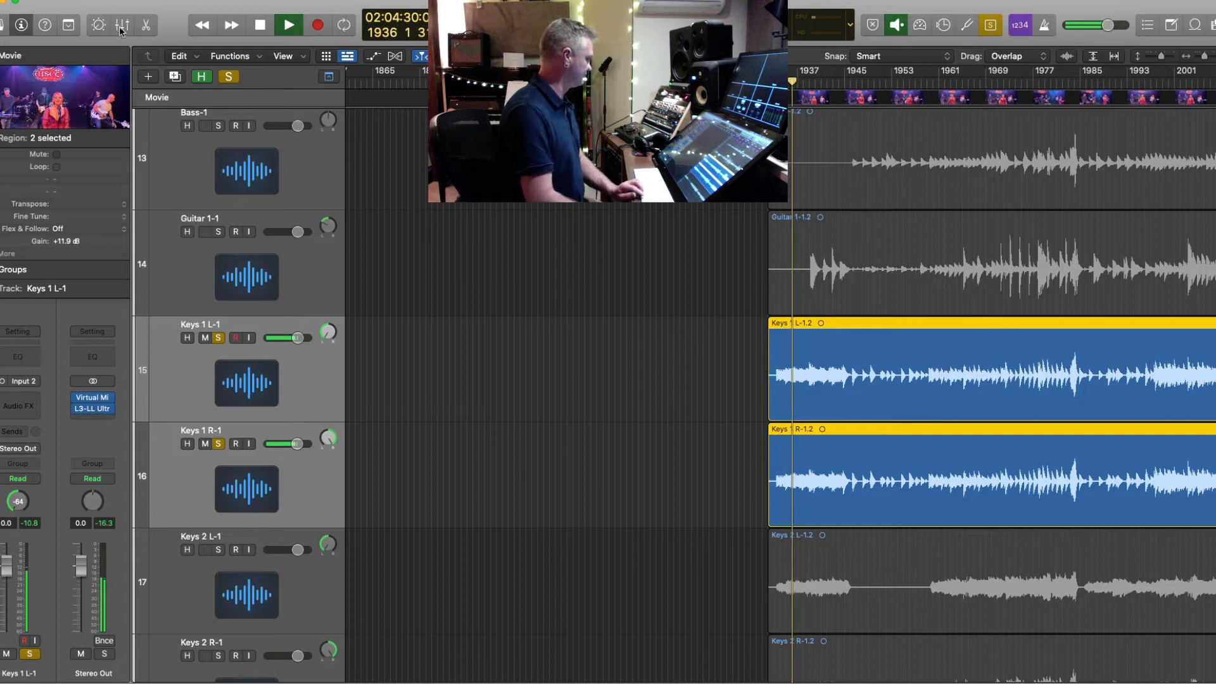
- Assign Keys 1 L-1 and Keys 1 R-1 to new mixer group 3 and name the group Piano
key(x)
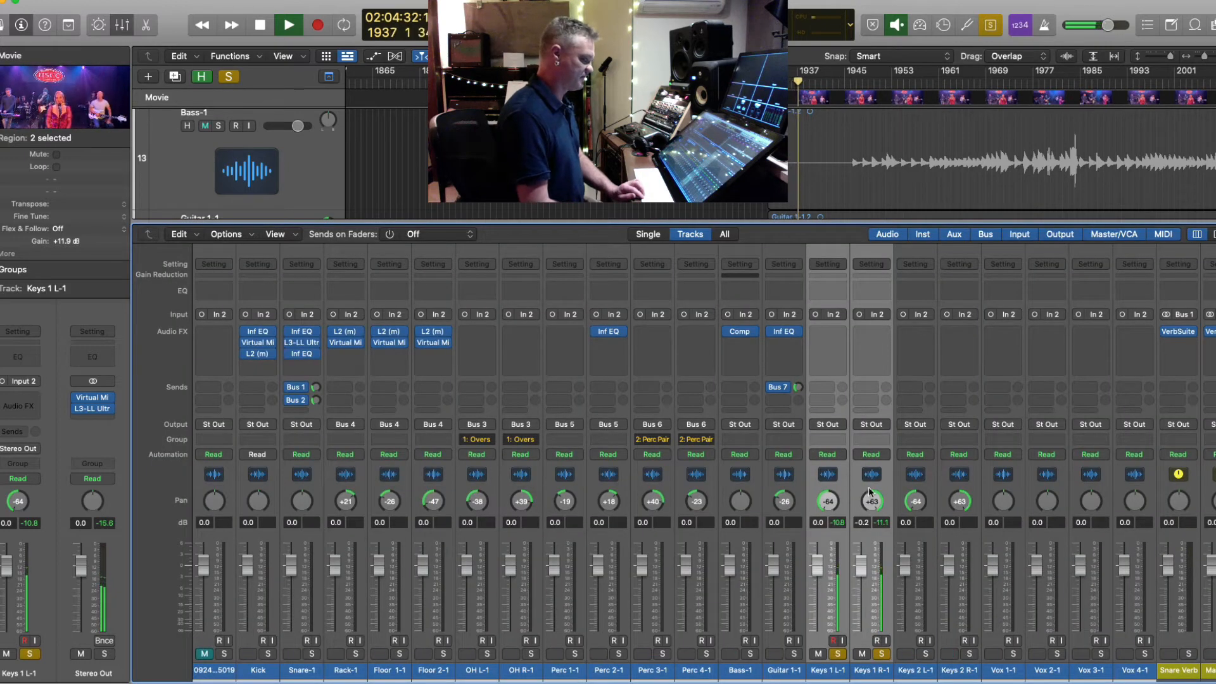
click(828, 439)
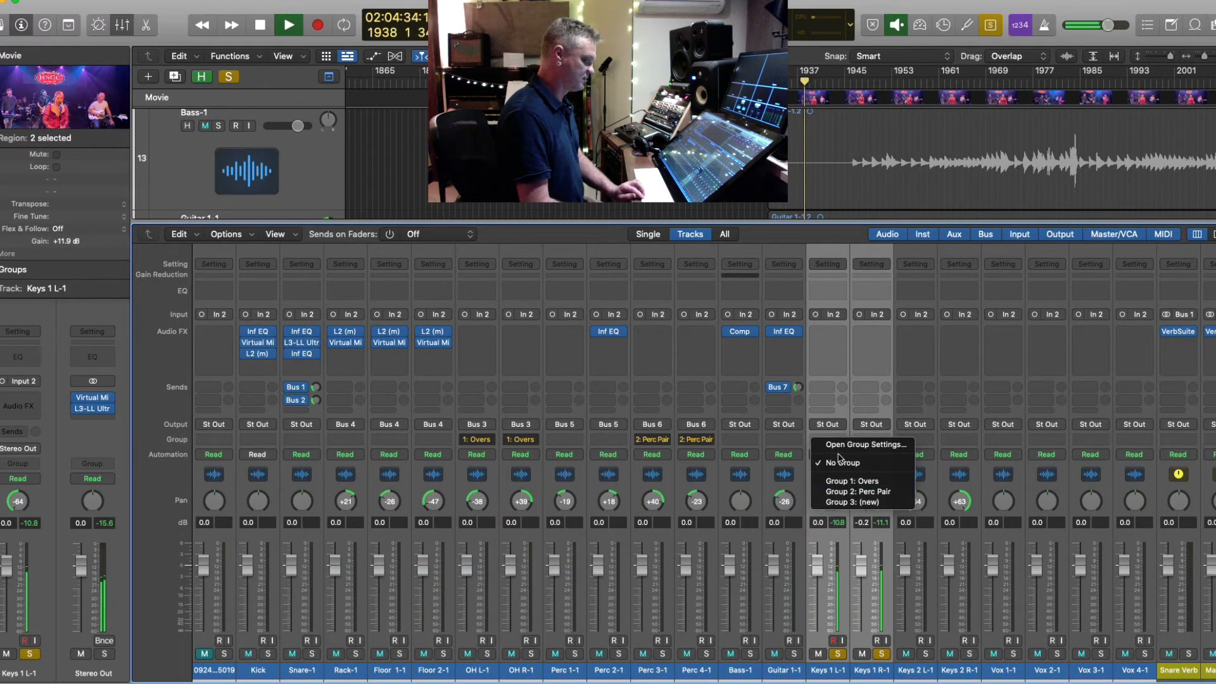
click(841, 462)
click(837, 442)
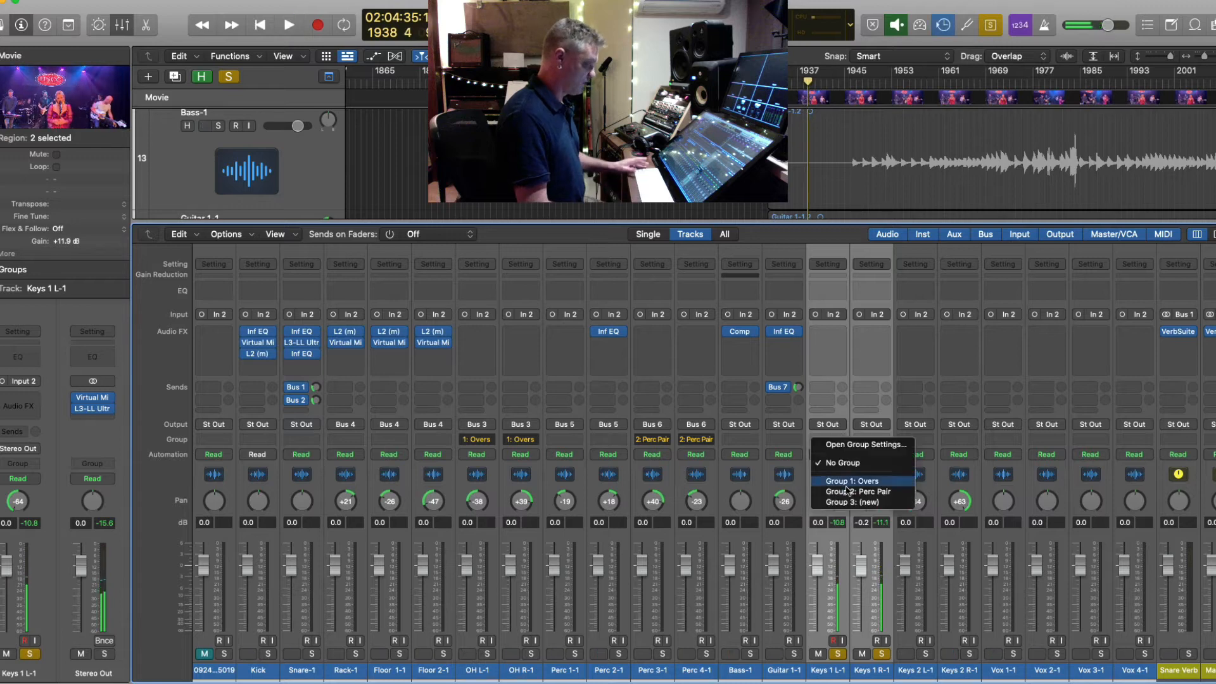
click(838, 504)
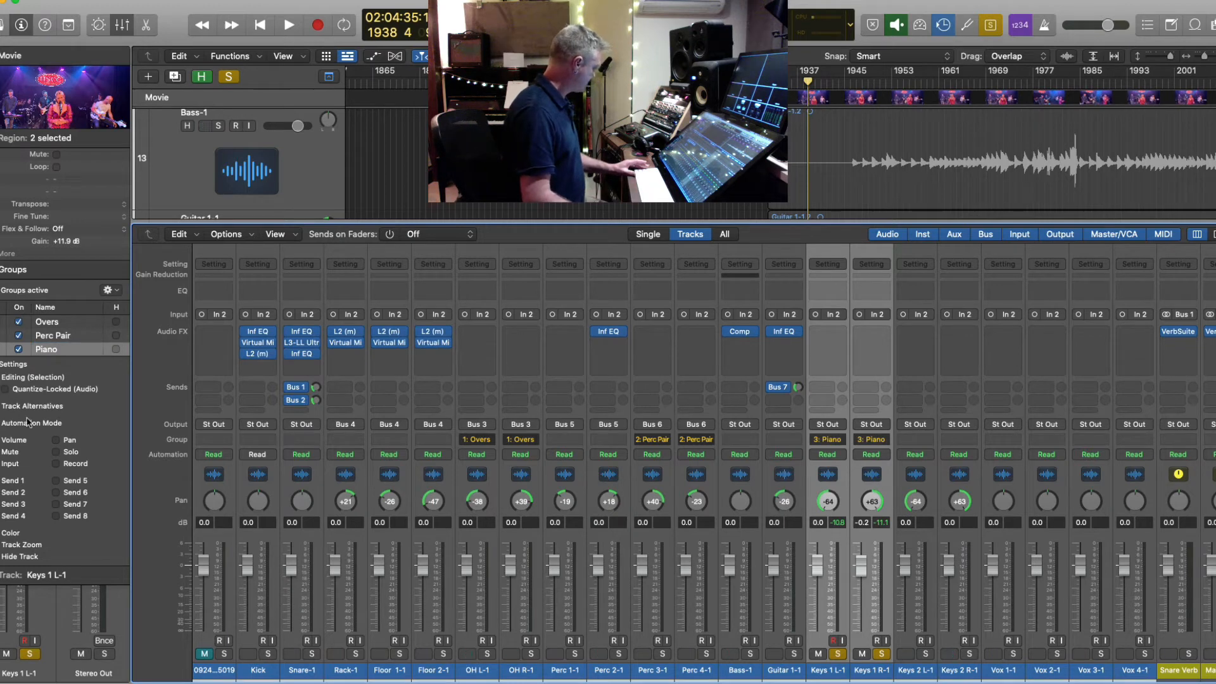
click(1, 270)
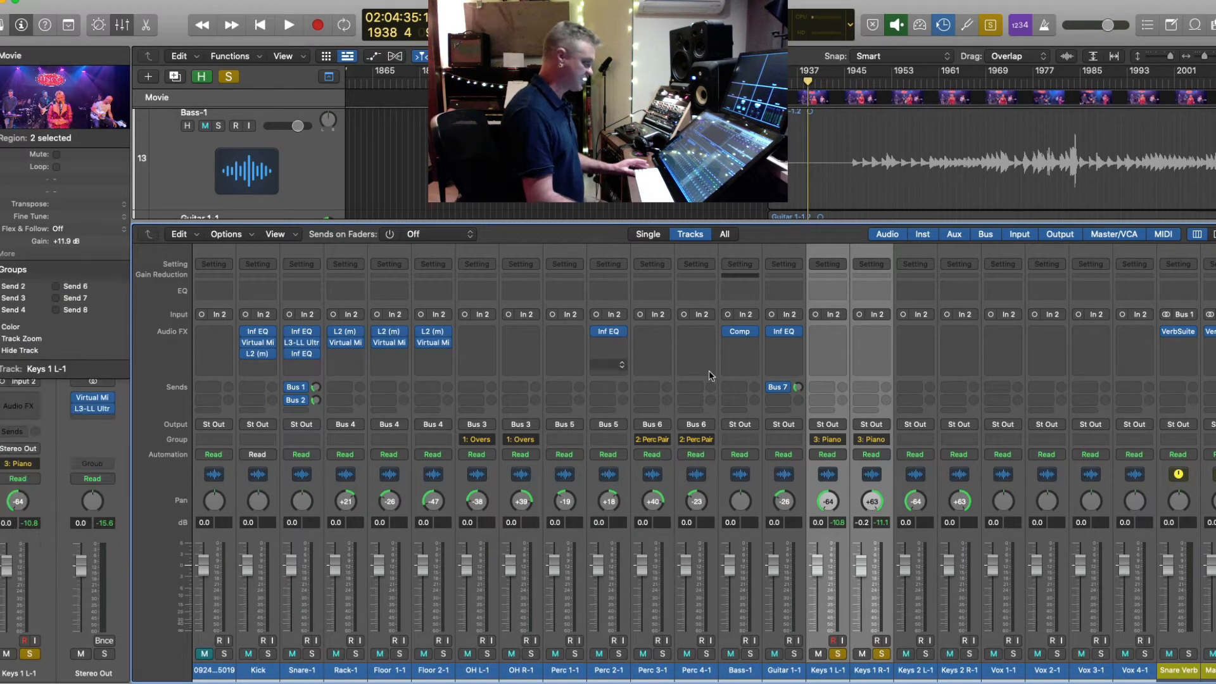
- Route both Keys 1 channels to Bus 8 and rename its aux channel as Piano
click(832, 424)
mouse_move(839, 476)
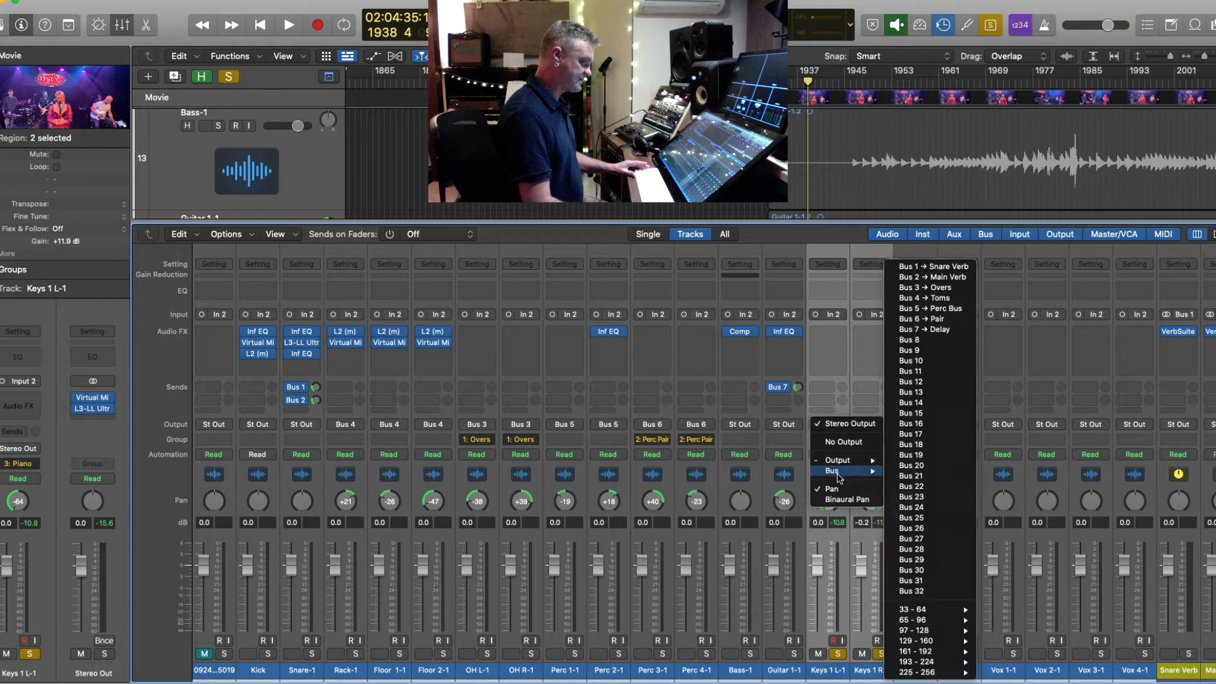
click(912, 340)
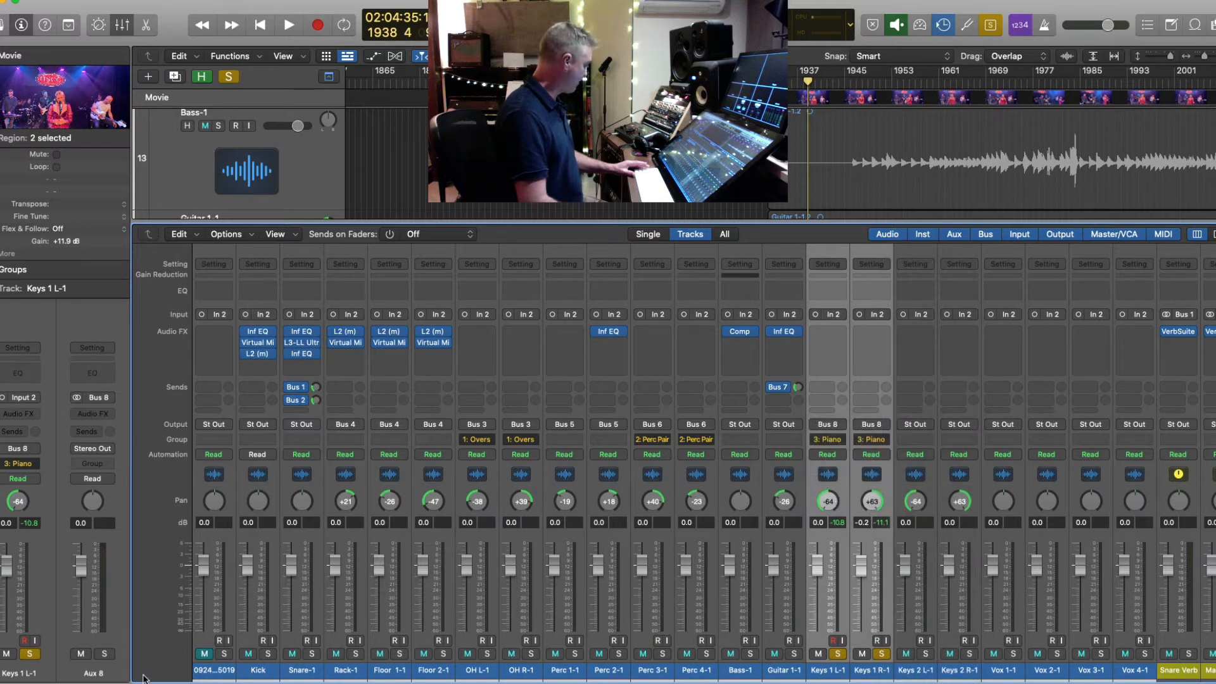
double_click(94, 675)
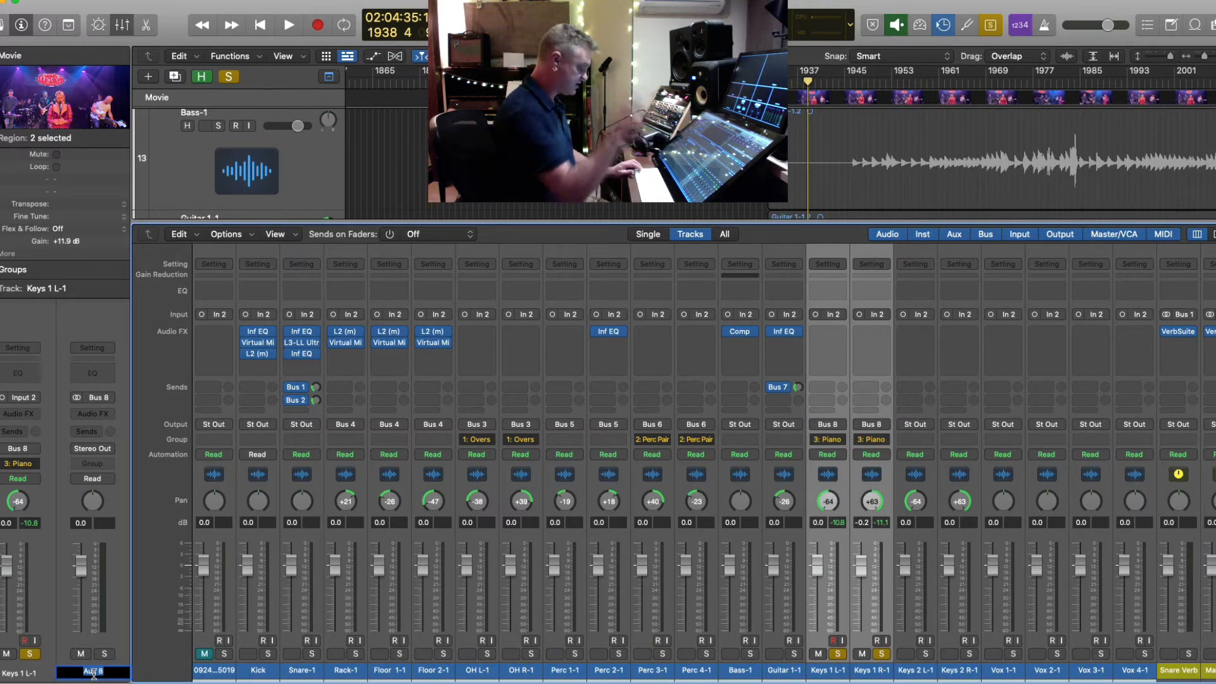
text(Piano)
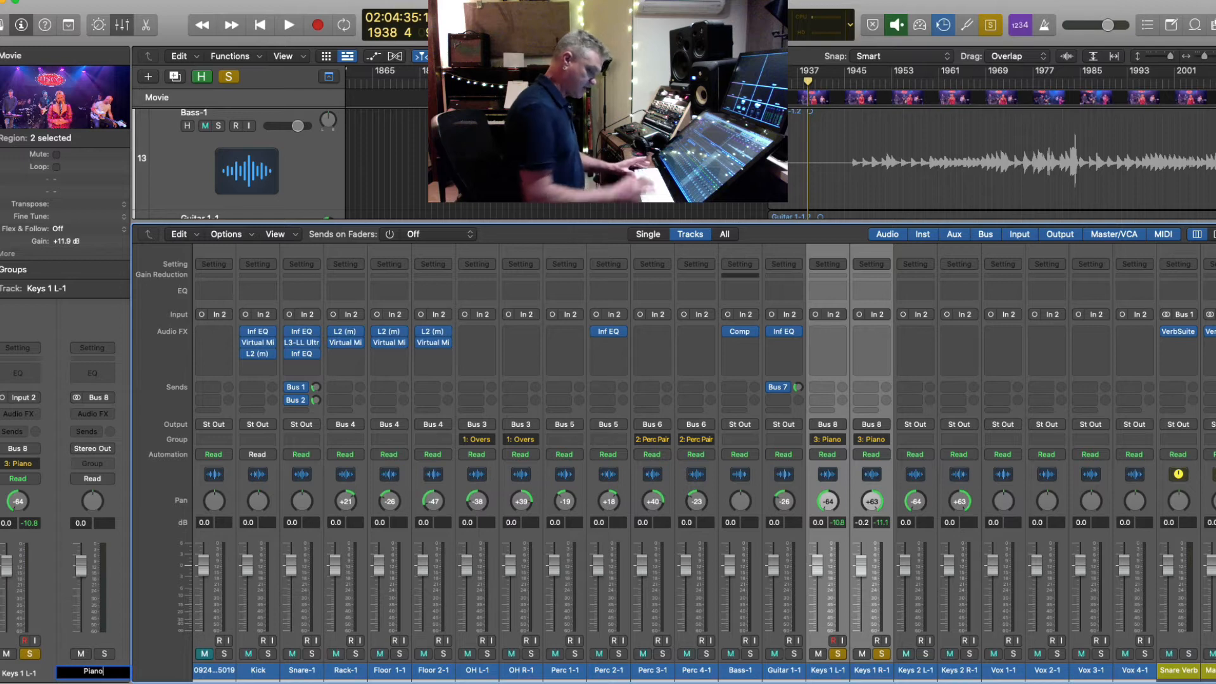
key(Return)
- Insert a Channel EQ on the Piano aux, shrink its window to 129% and place it above the mixer faders
click(86, 375)
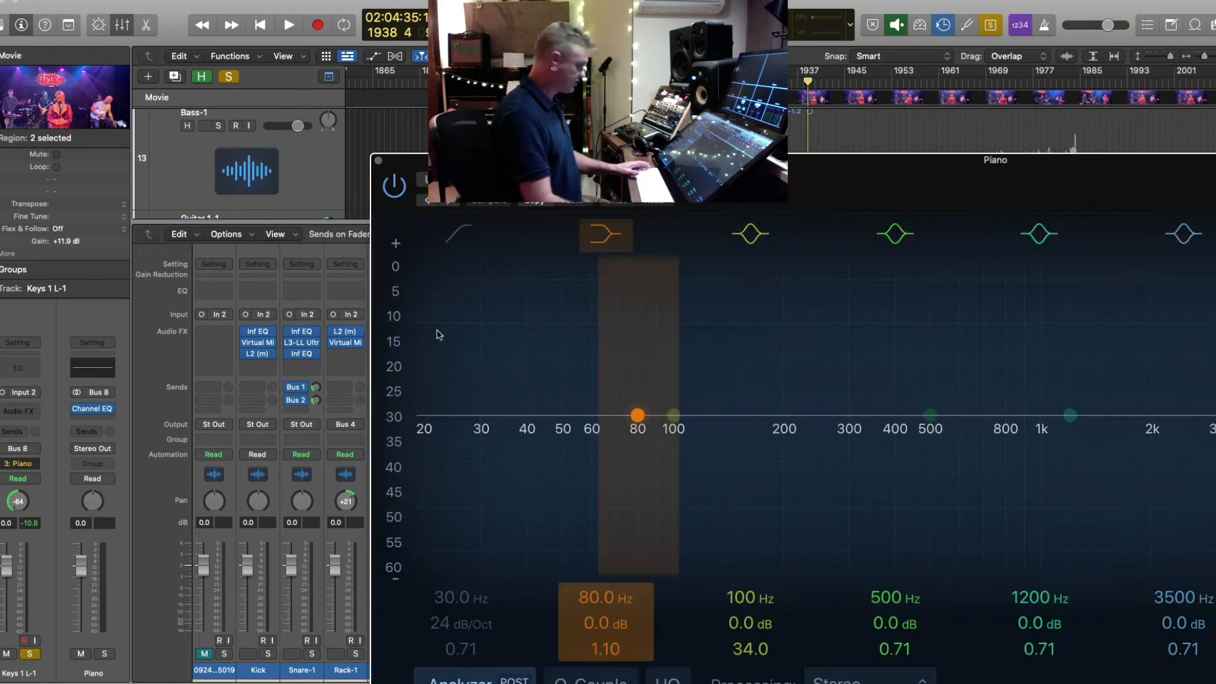
drag(640, 157, 229, 0)
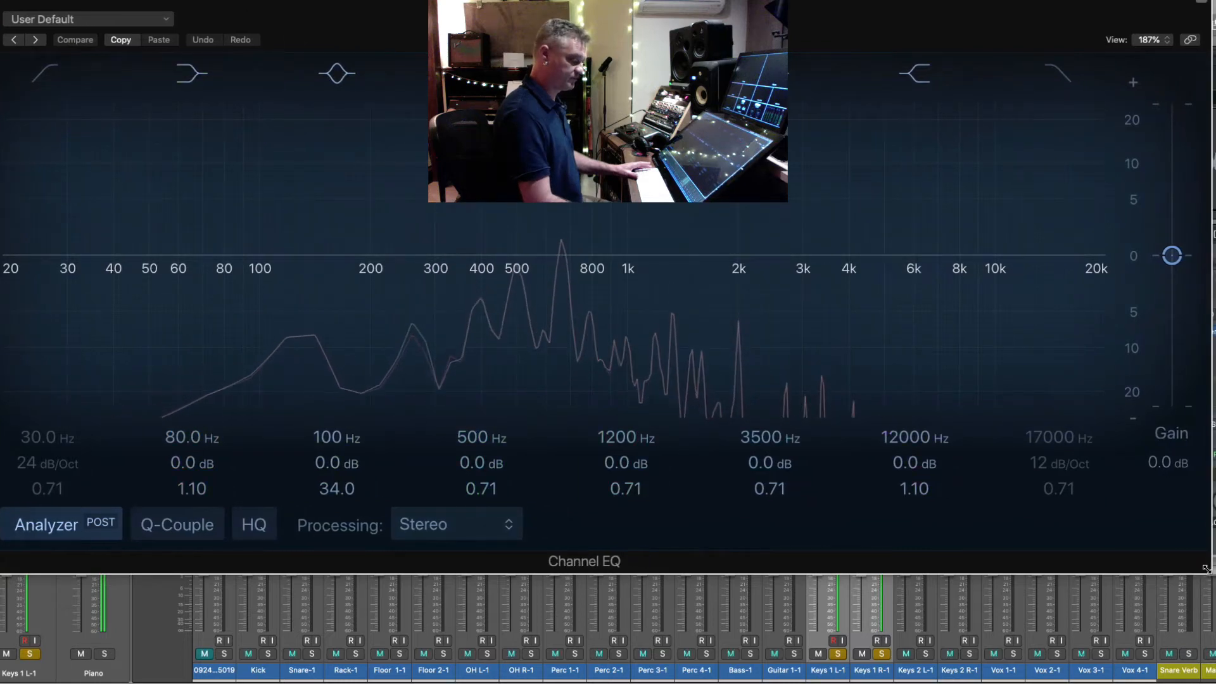
drag(1202, 578, 823, 418)
drag(219, 2, 497, 81)
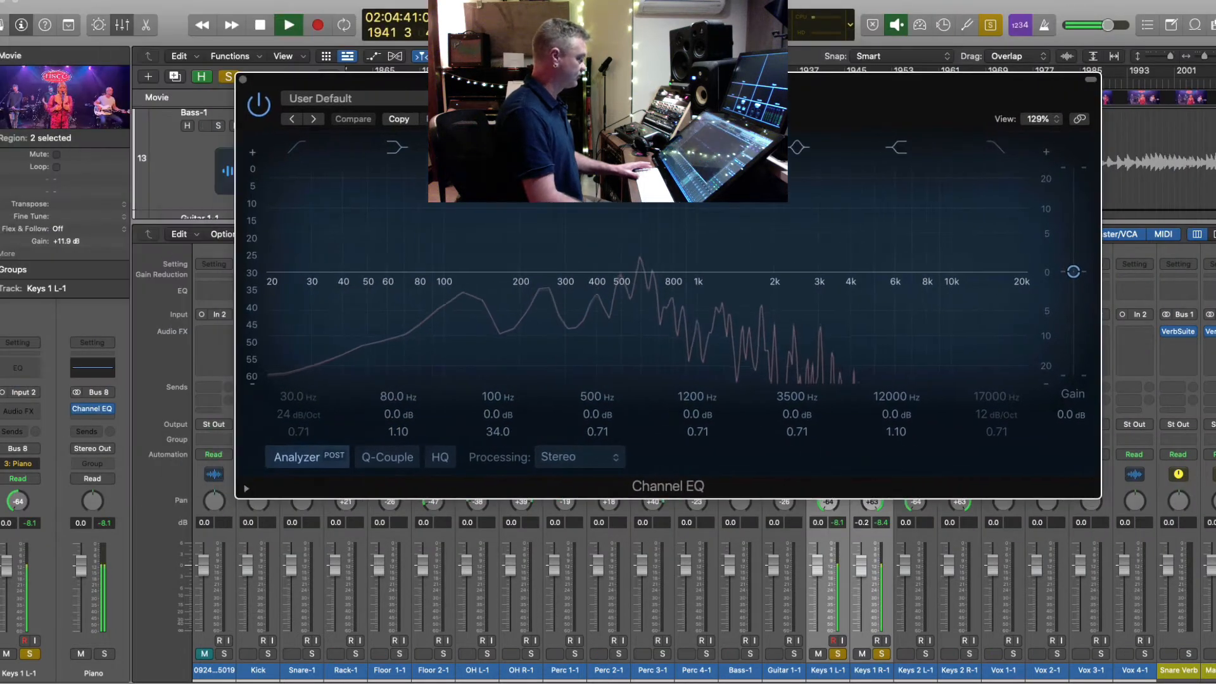
- Cut the piano by 2.8 dB at 1900 Hz with a Q of 4.50 and boost it by 1.8 dB at 242 Hz
drag(720, 272, 734, 216)
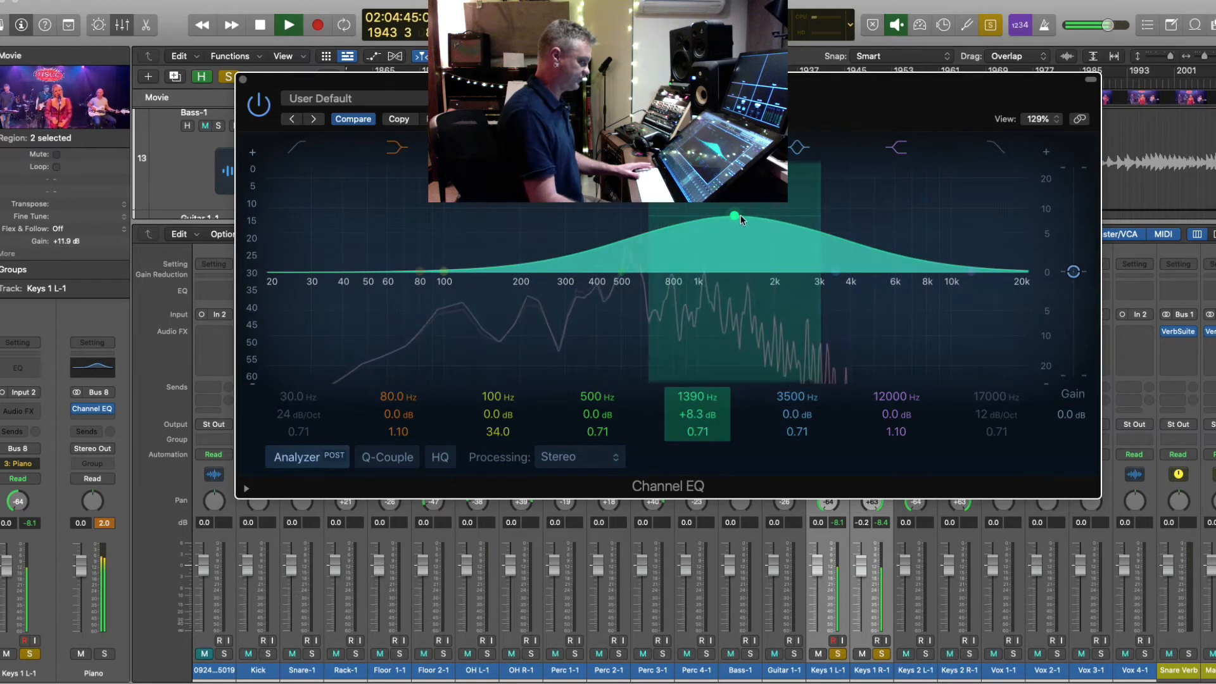
drag(819, 216, 769, 296)
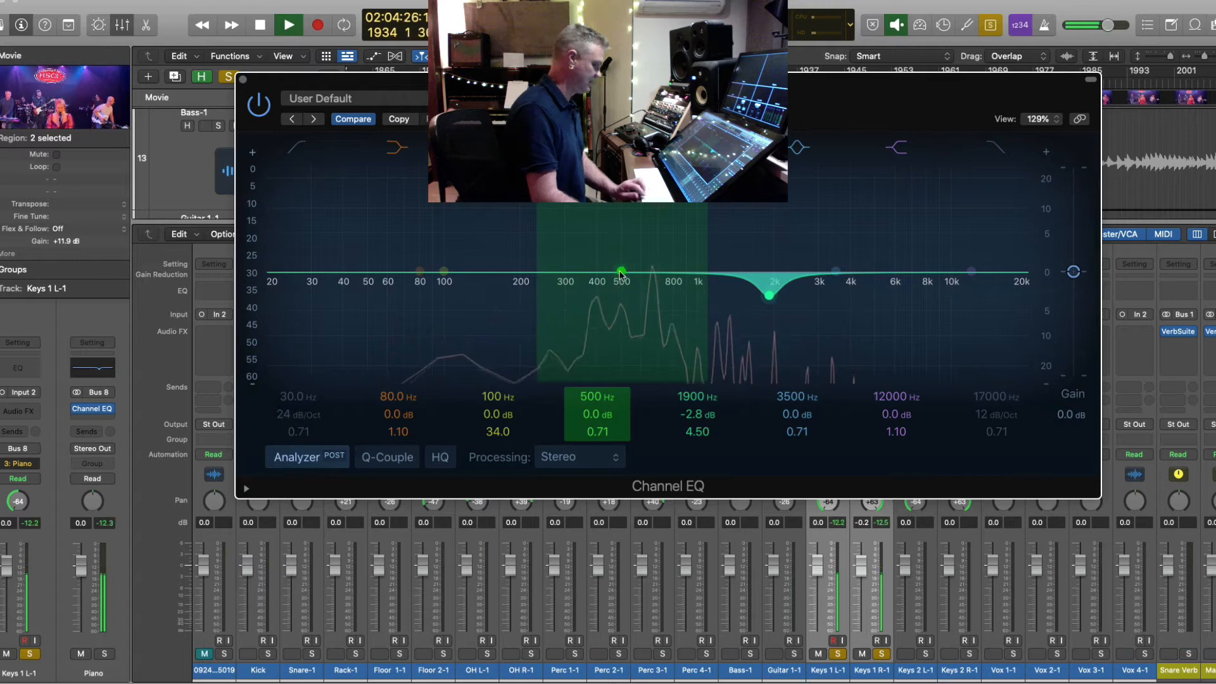
drag(619, 283, 607, 269)
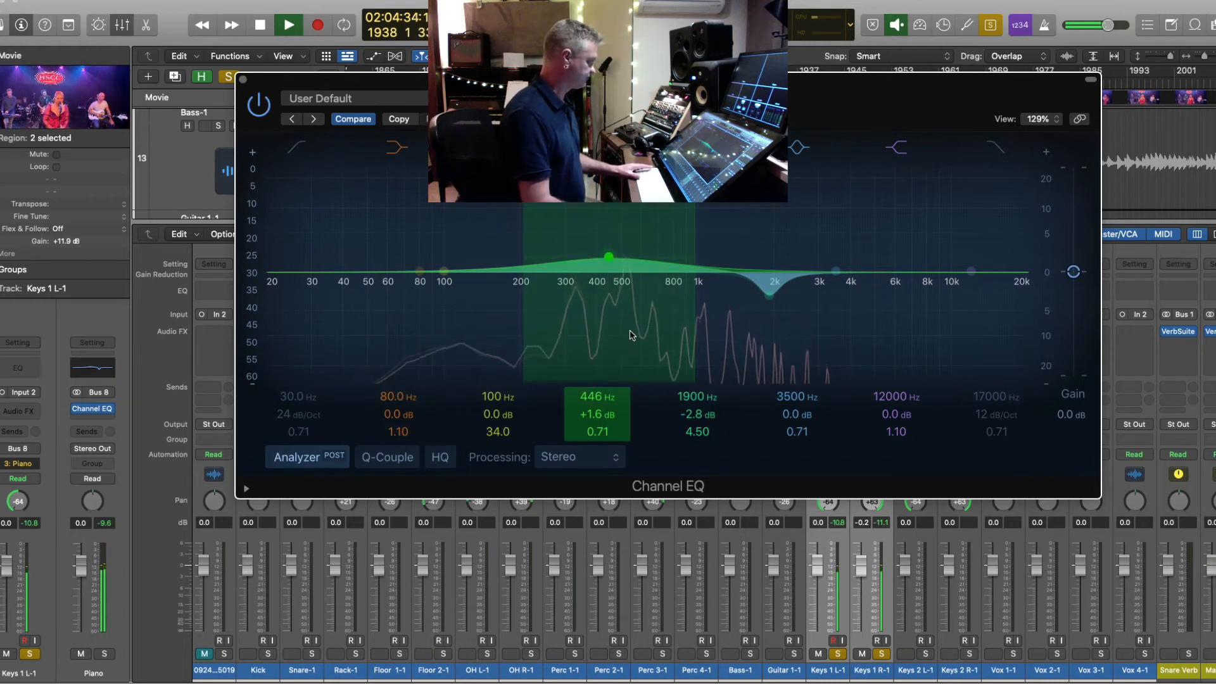
drag(609, 257, 543, 256)
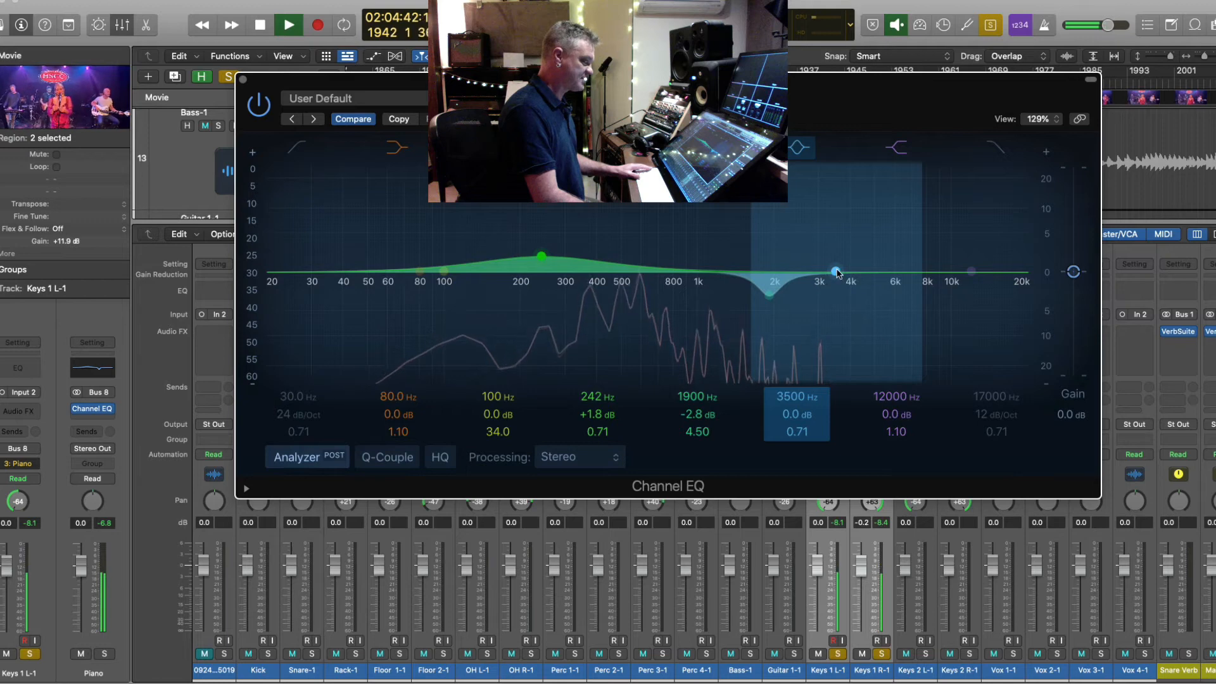
- Cut the piano by 1.1 dB at 955 Hz with a Q of 1.30 and close the Channel EQ
drag(836, 271, 682, 292)
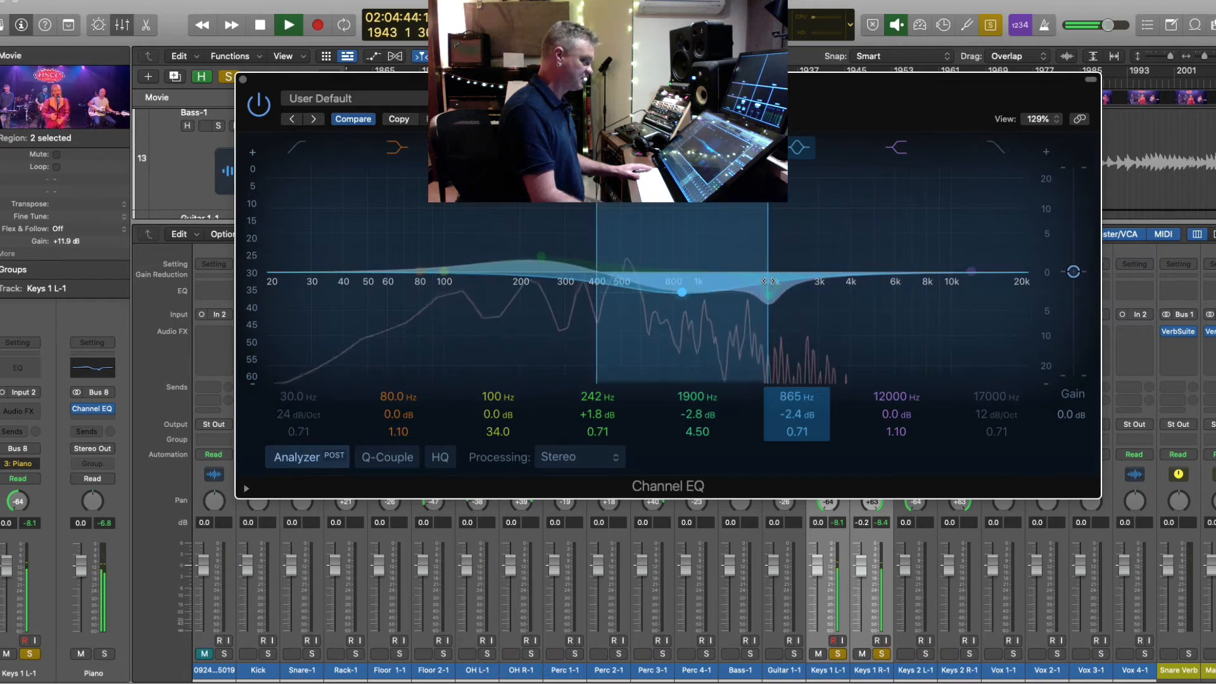
drag(769, 280, 759, 280)
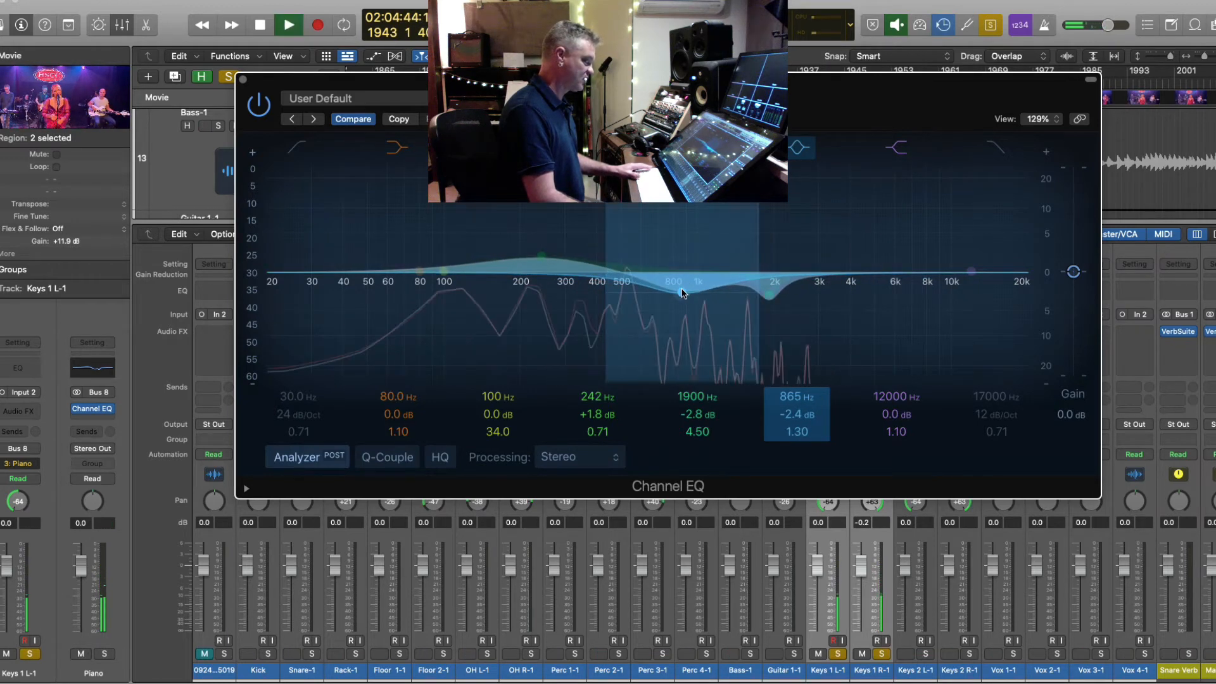
drag(683, 292, 694, 282)
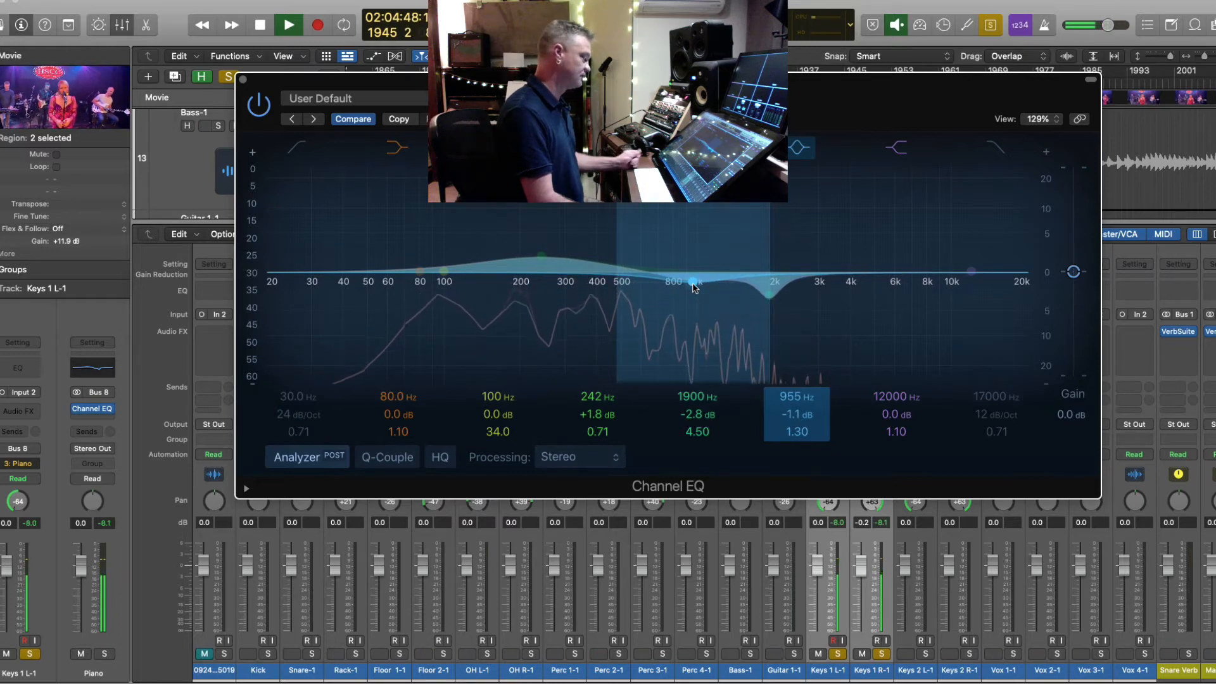
key(super+w)
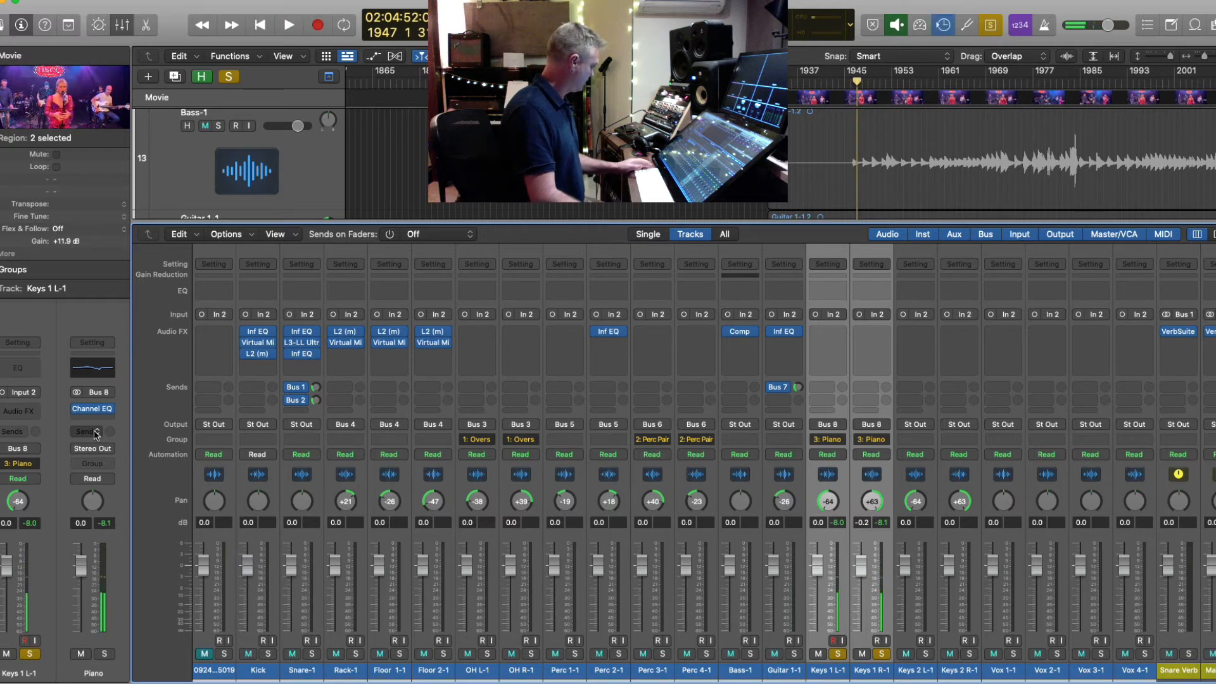
- Add a Bus 2 Main Verb send to the Piano aux and raise it to about -9.0 dB during playback
click(95, 433)
mouse_move(111, 448)
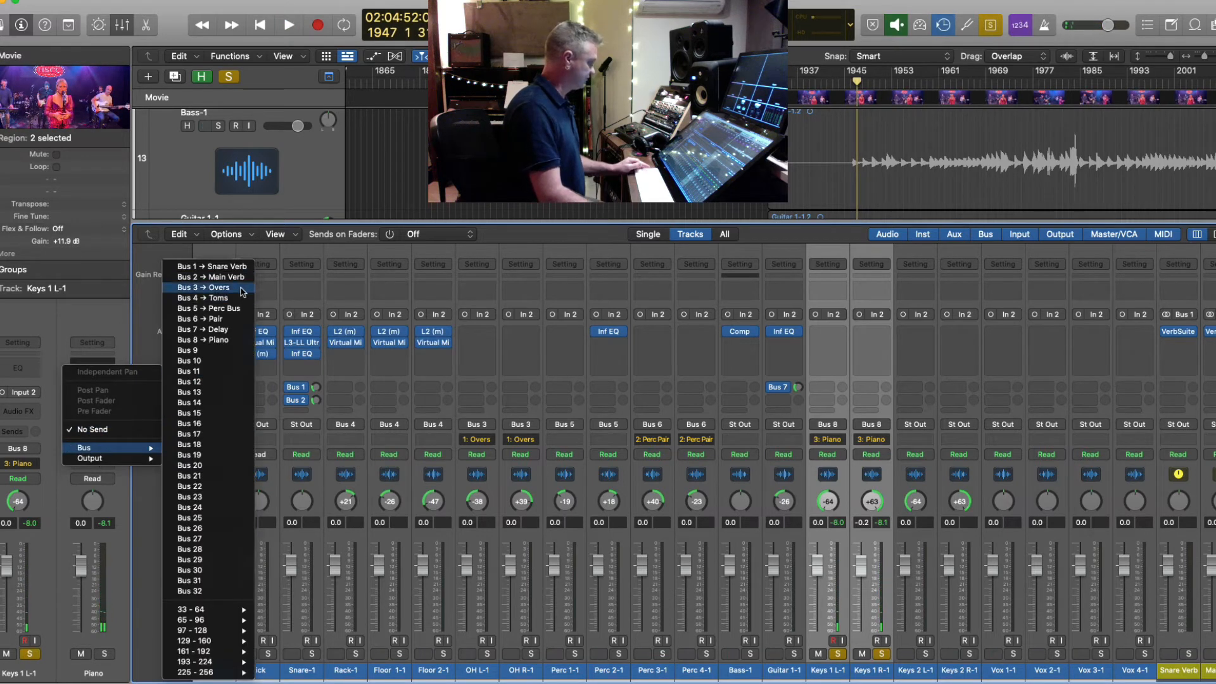
click(219, 277)
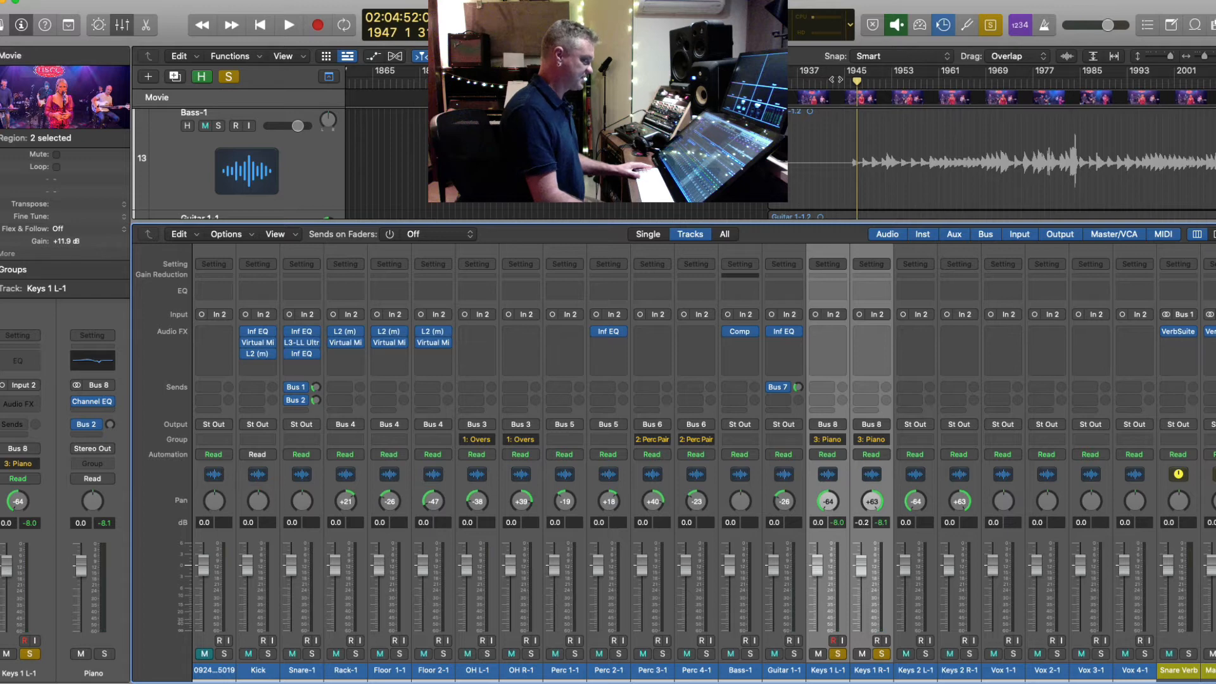
key(space)
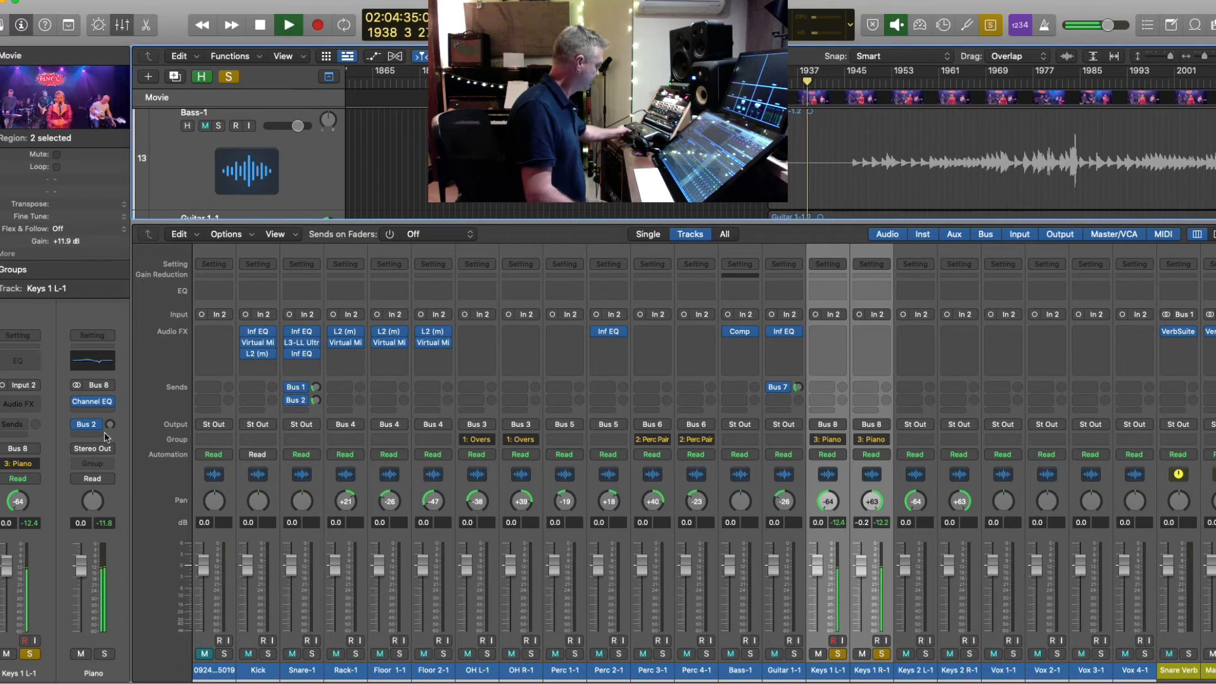
drag(110, 423, 111, 370)
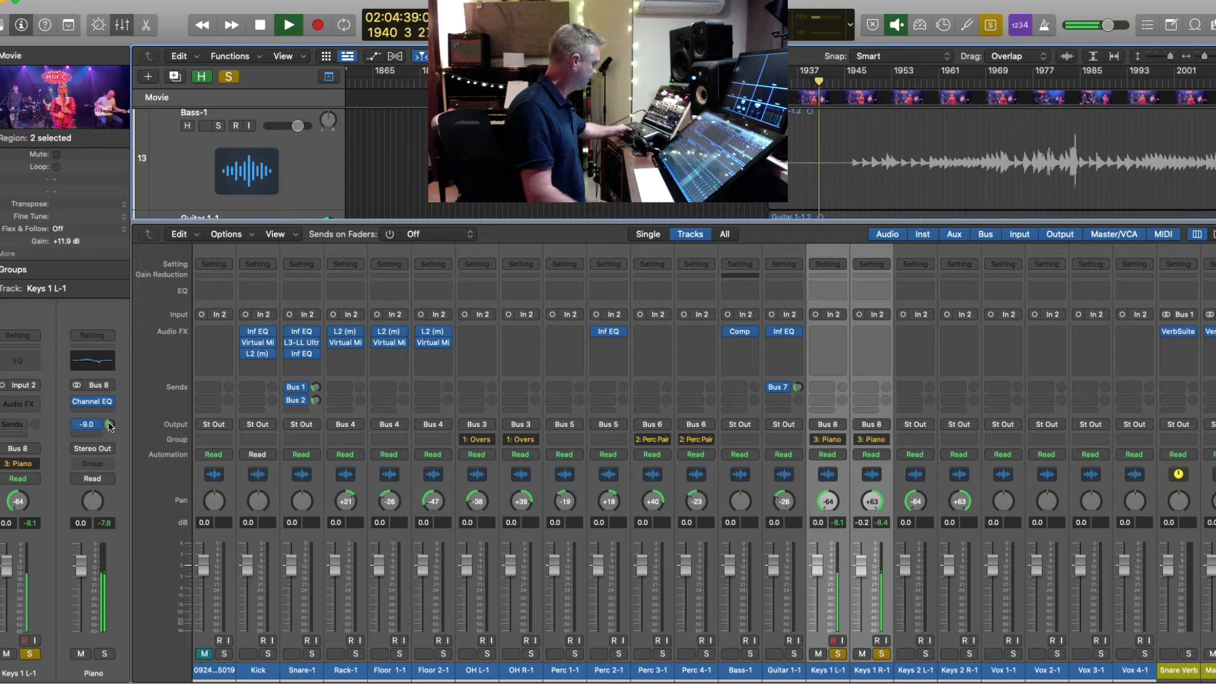
- Fine-tune the Piano aux's Bus 2 send level during playback and insert a stereo Inf EQ below its Channel EQ
drag(111, 428, 108, 445)
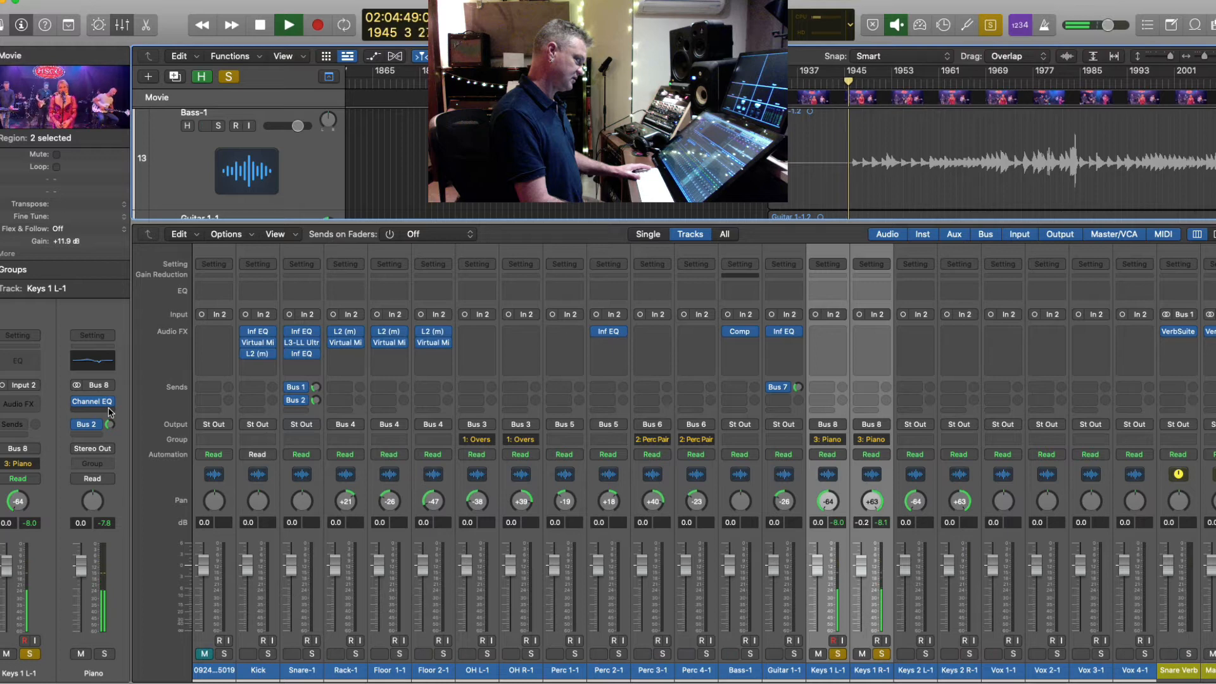
key(space)
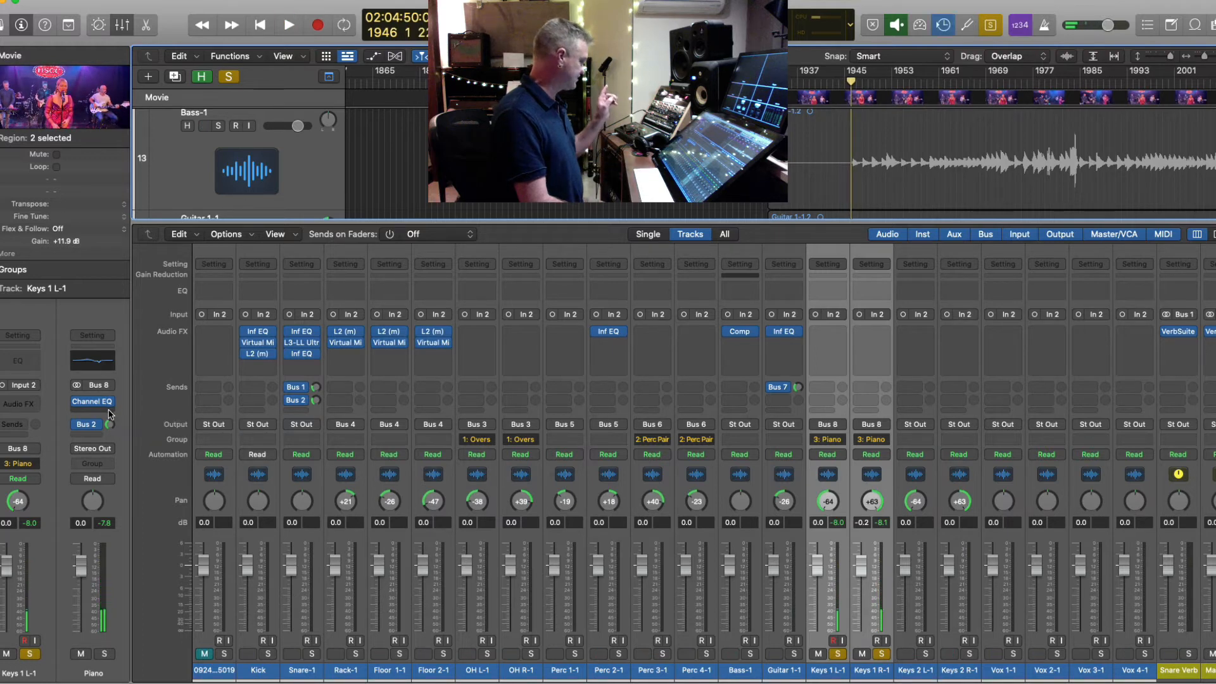
click(110, 413)
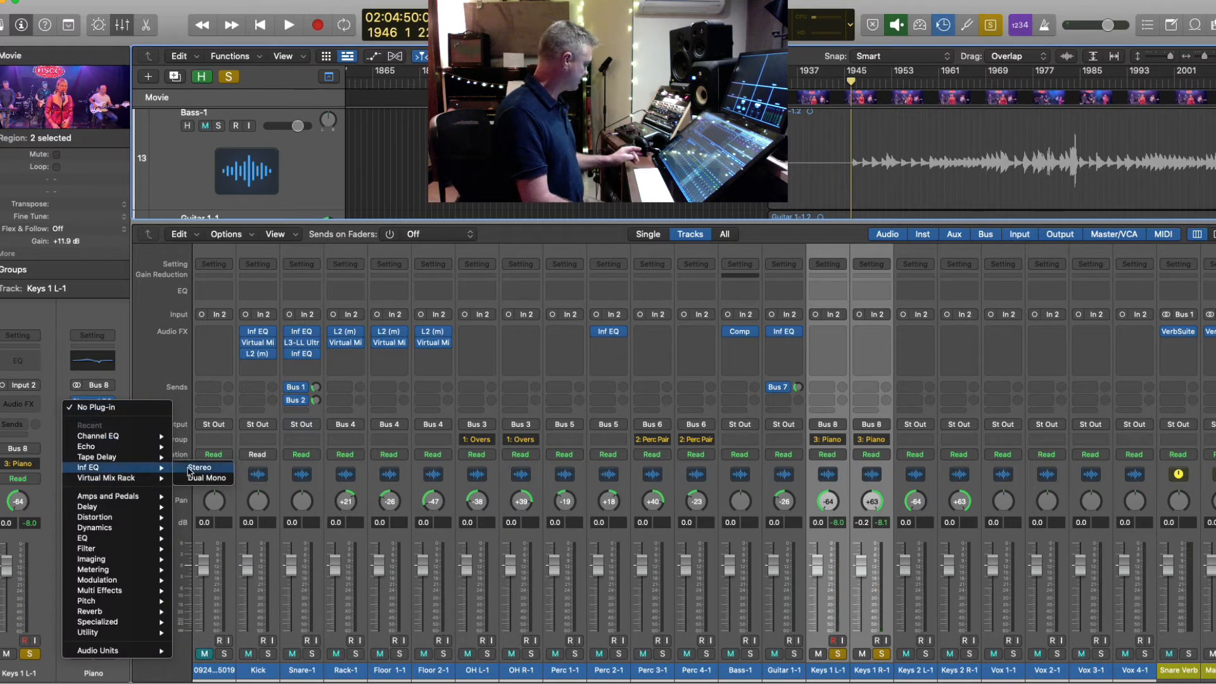
click(193, 472)
- Cut the piano by 1.69 dB at 3.33 kHz in the Inf EQ, close the plug-in and play the result briefly
key(space)
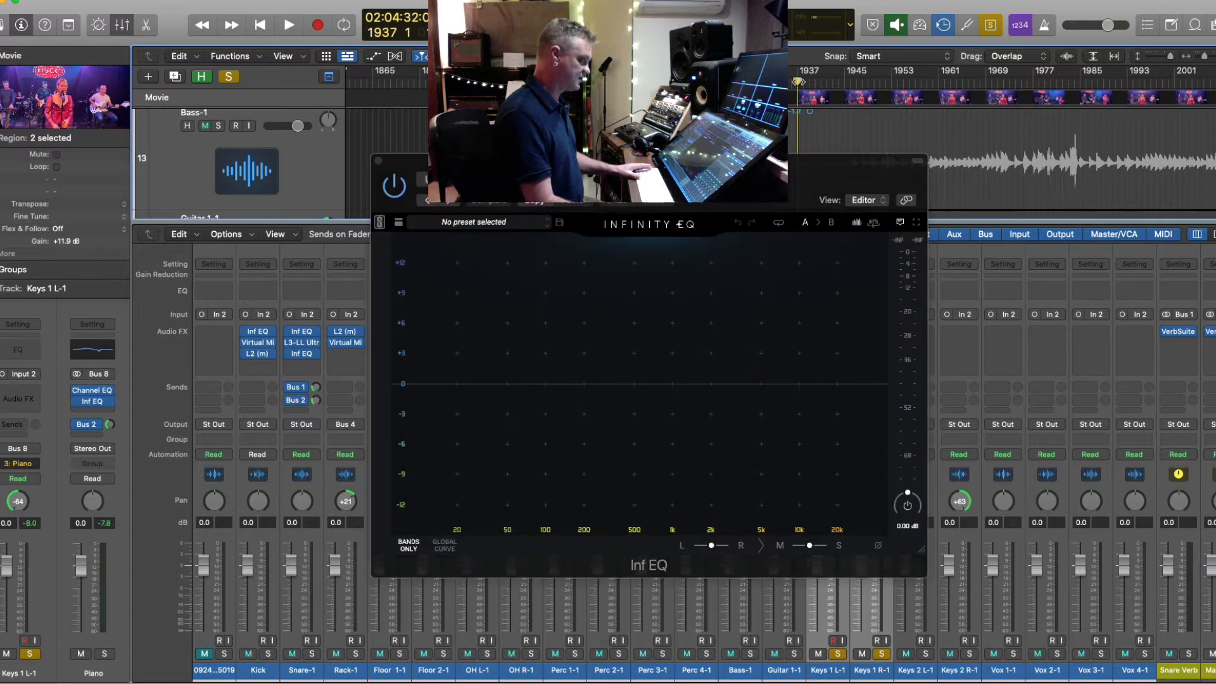
click(694, 384)
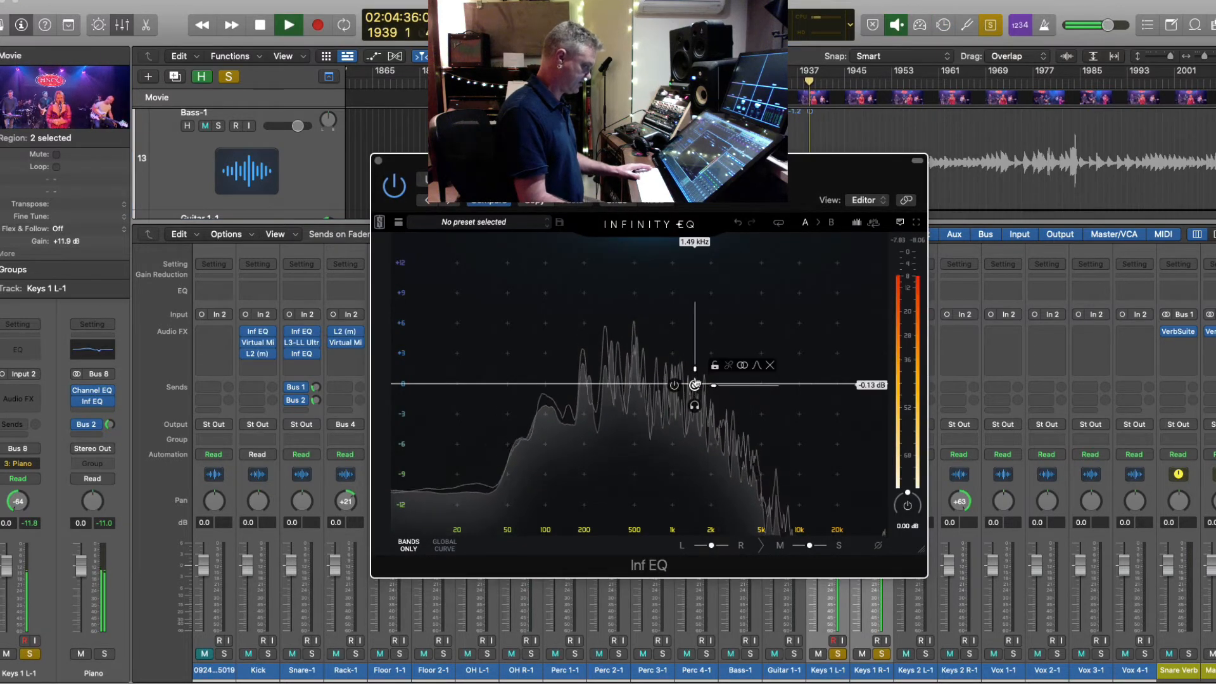
drag(694, 384, 738, 395)
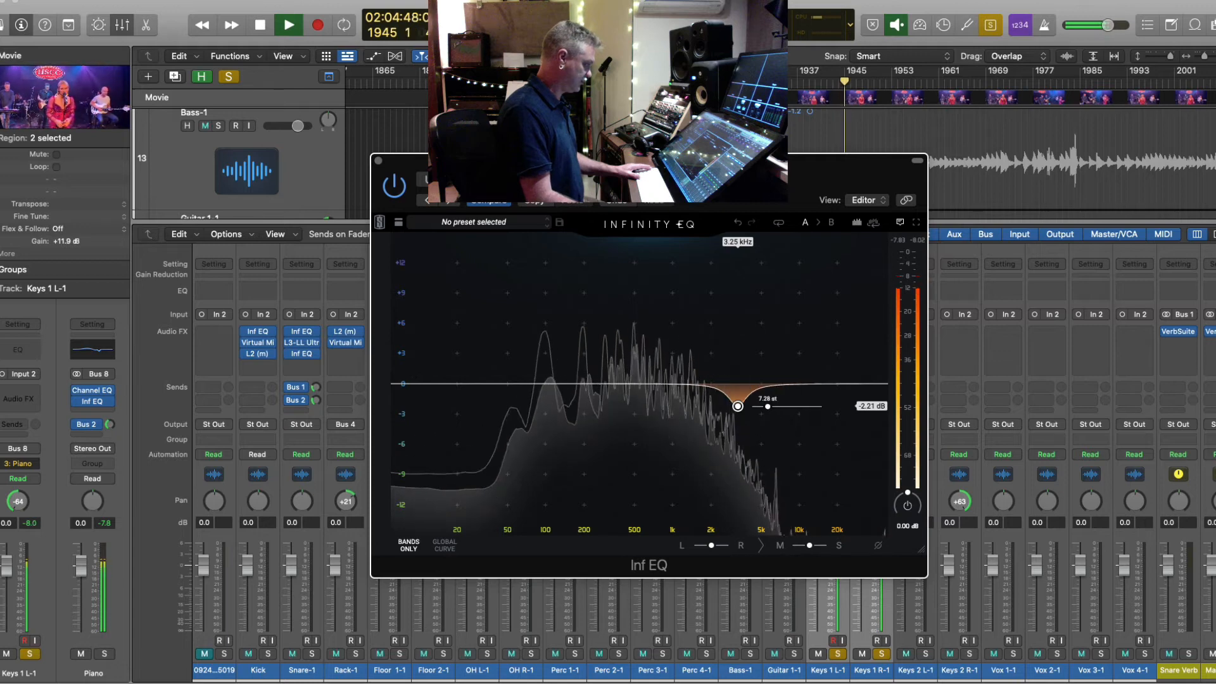
drag(738, 406, 740, 403)
key(space)
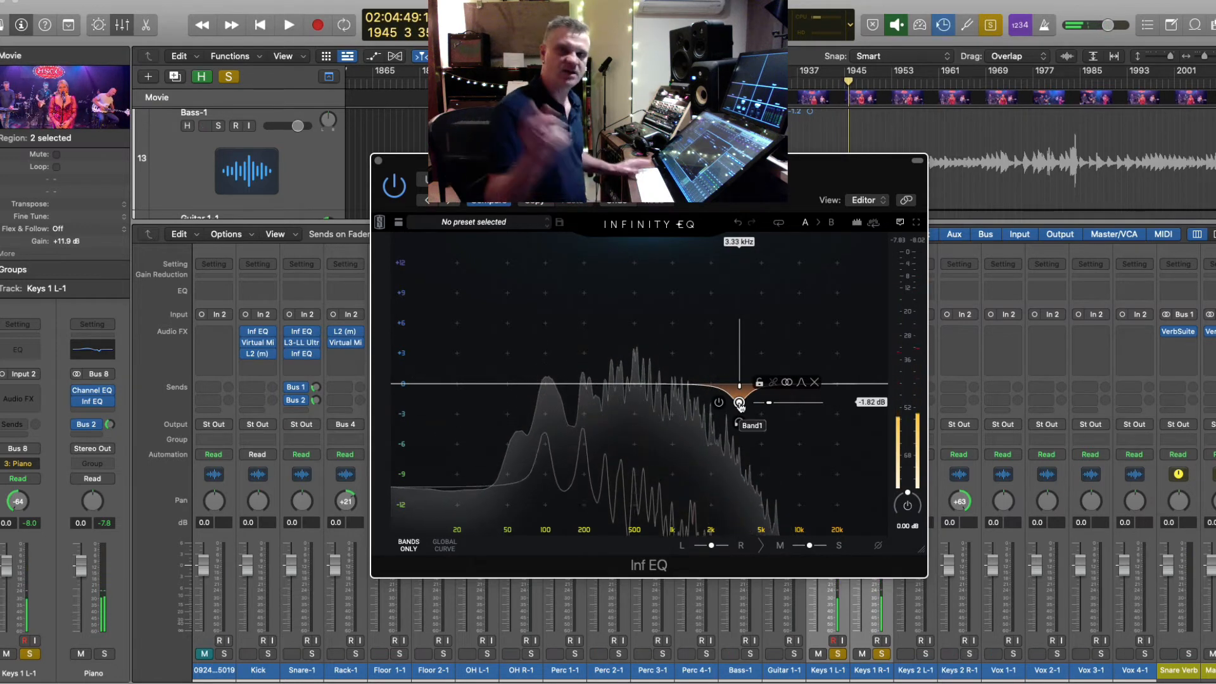
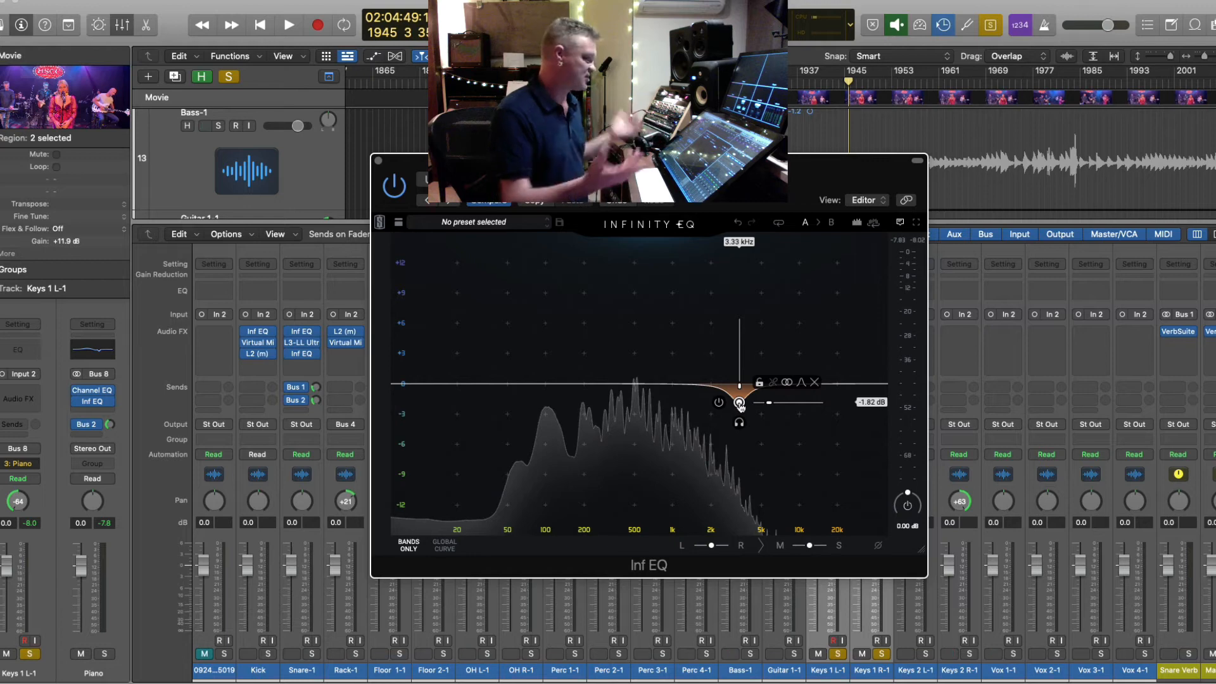
drag(740, 405, 739, 401)
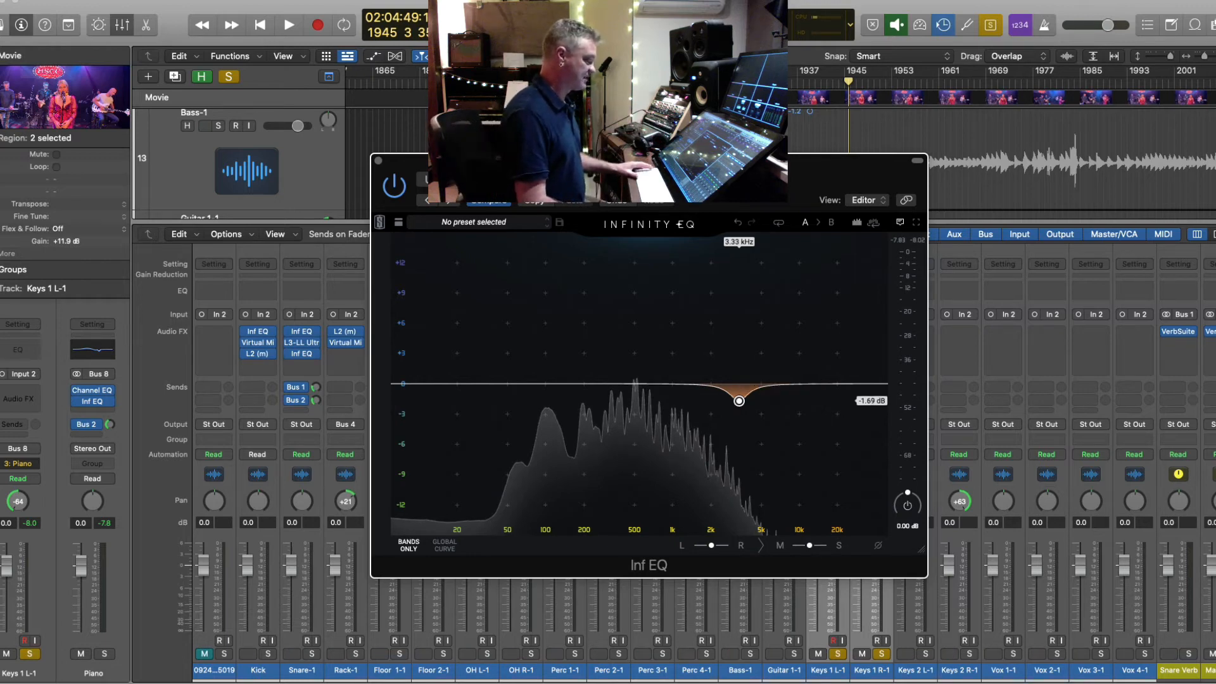
click(379, 162)
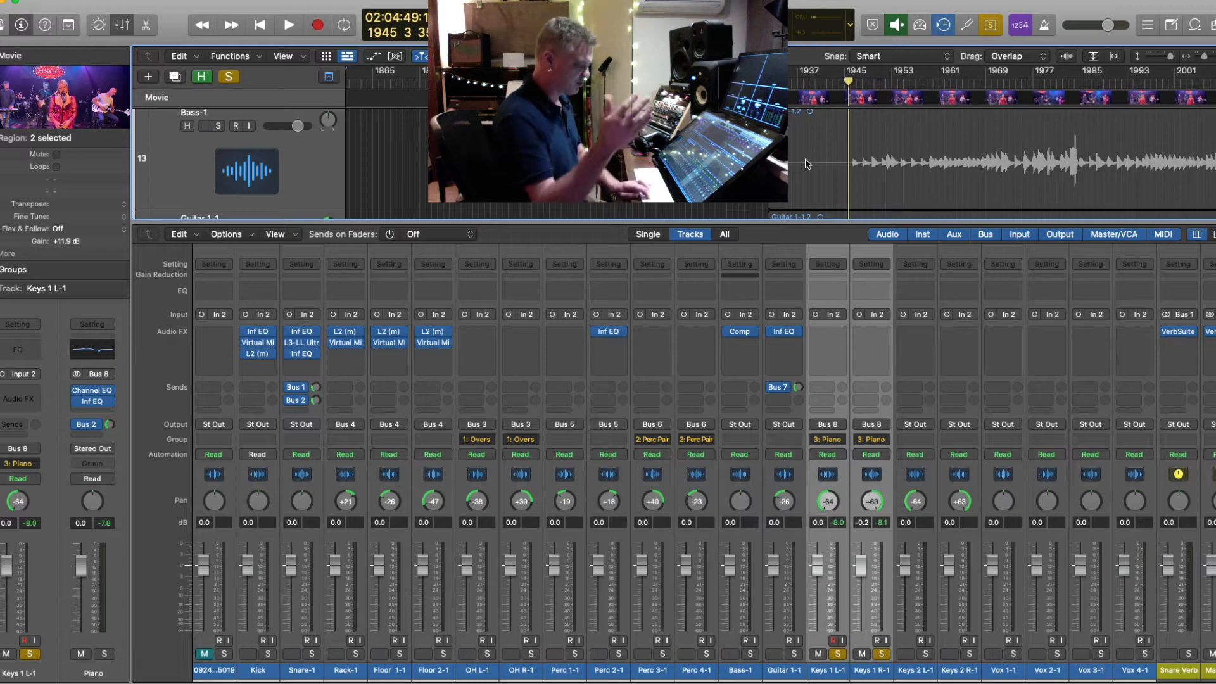
key(space)
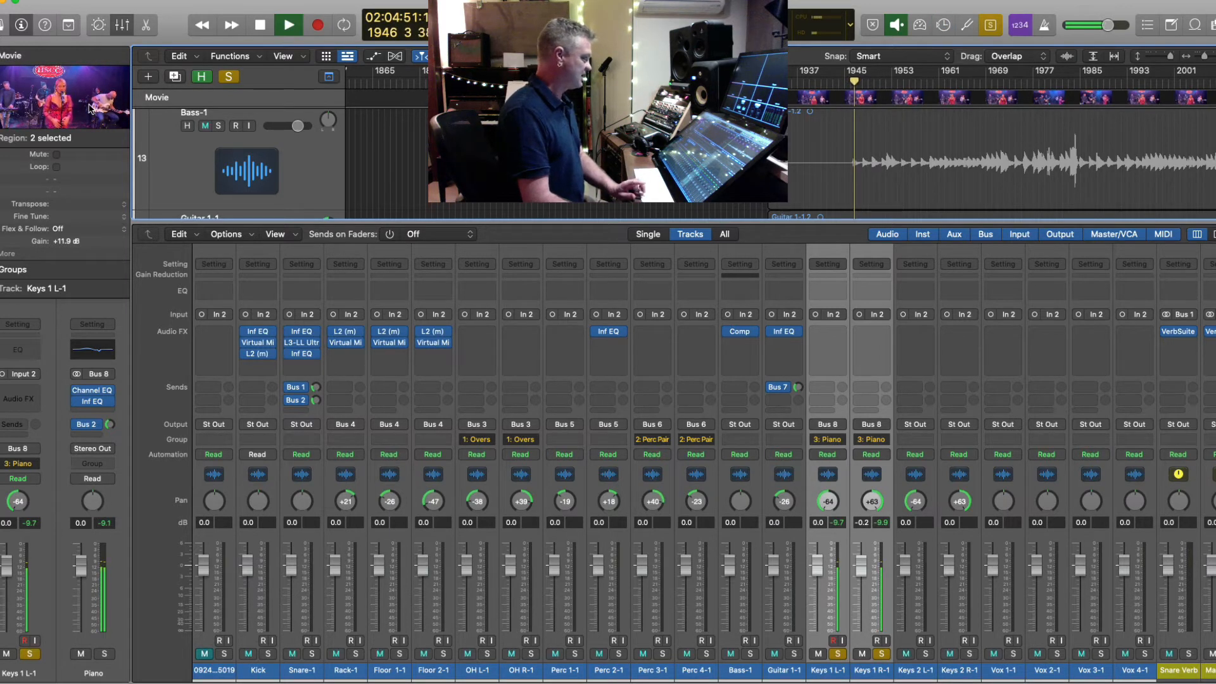
key(space)
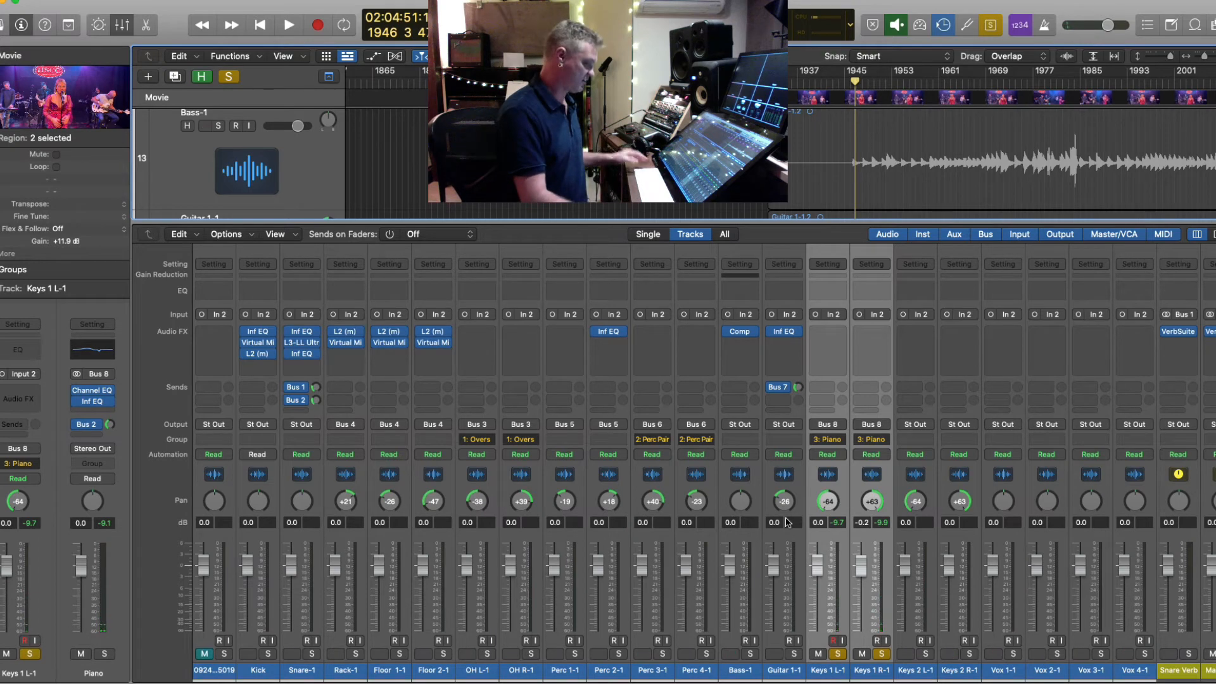
- Unsolo the Keys 1 pair, solo Keys 2 L-1 and Keys 2 R-1, and play them briefly
click(882, 655)
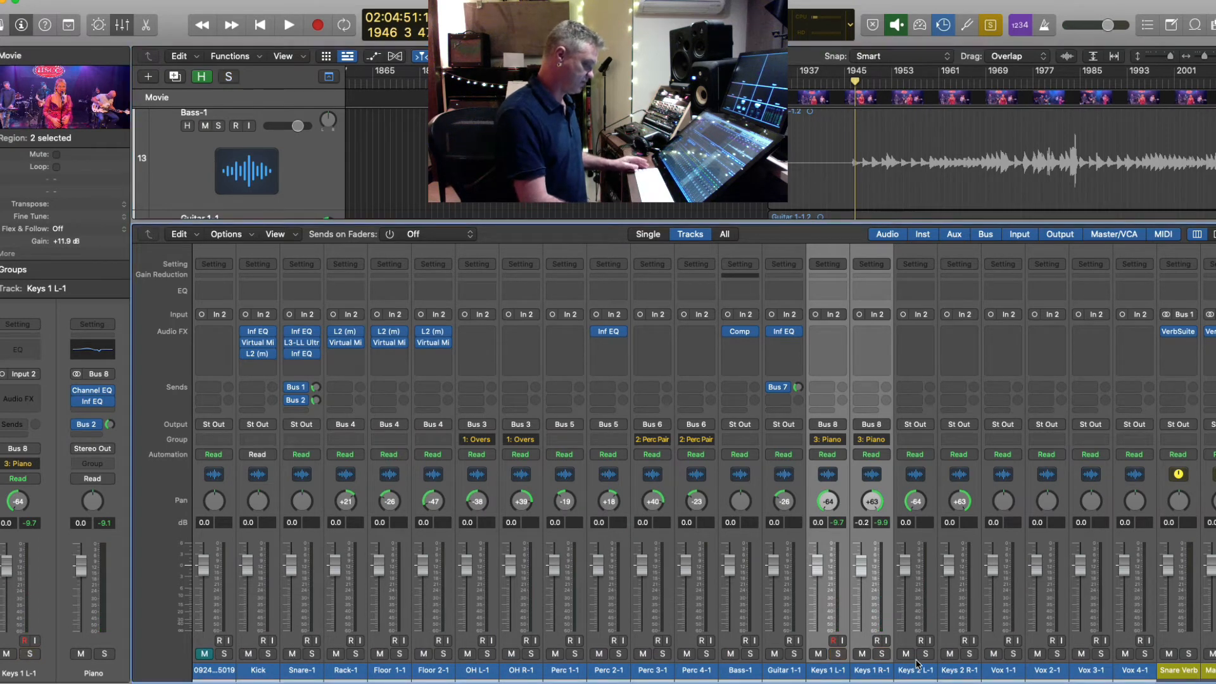
click(970, 654)
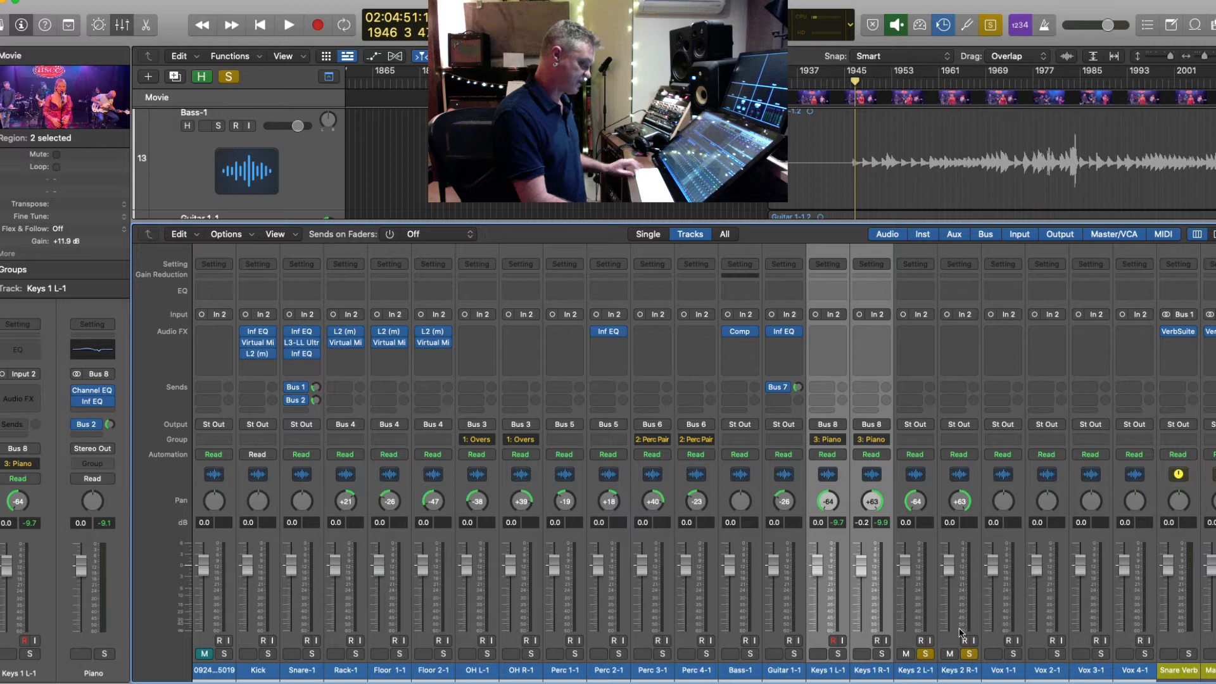
scroll(886, 184, down, 3)
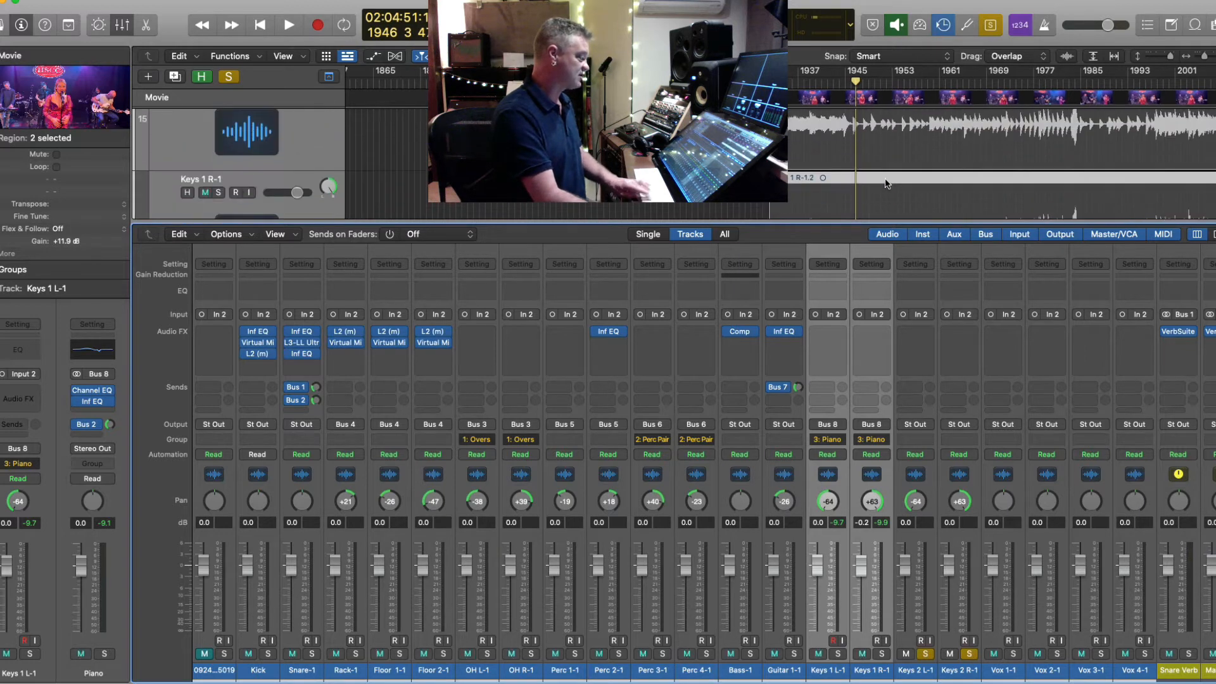
key(space)
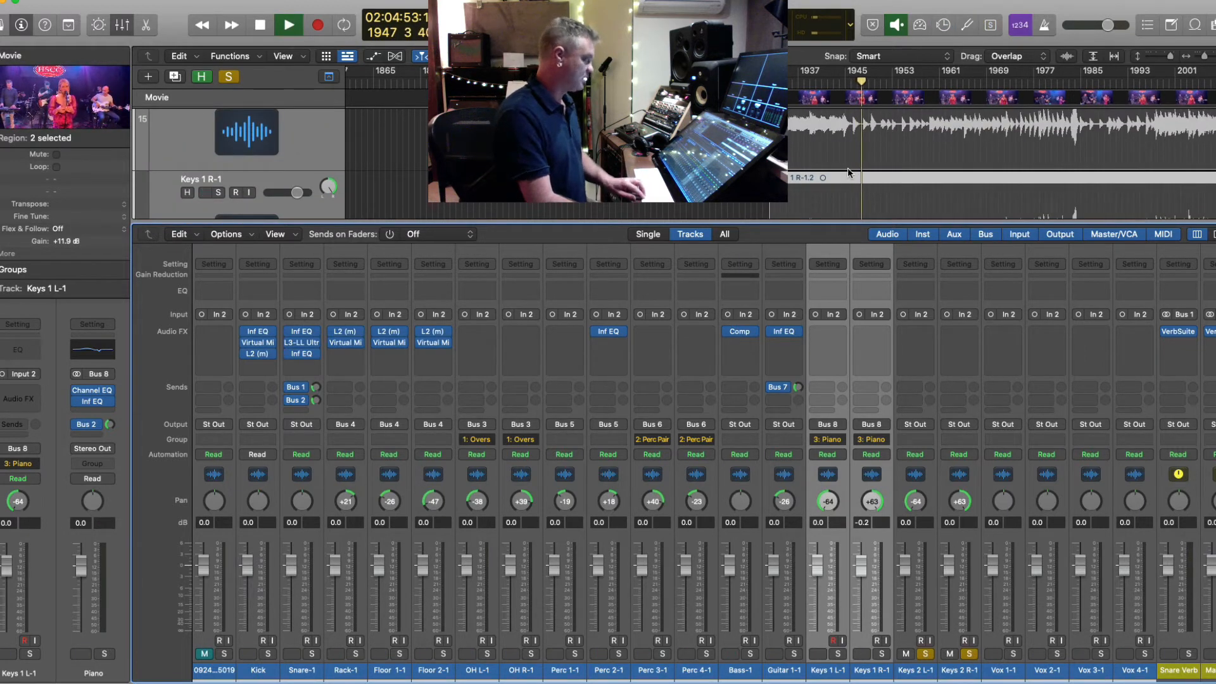
key(space)
- Show the Keys 2 regions without the mixer and play the soloed pair from about bar 1937
key(x)
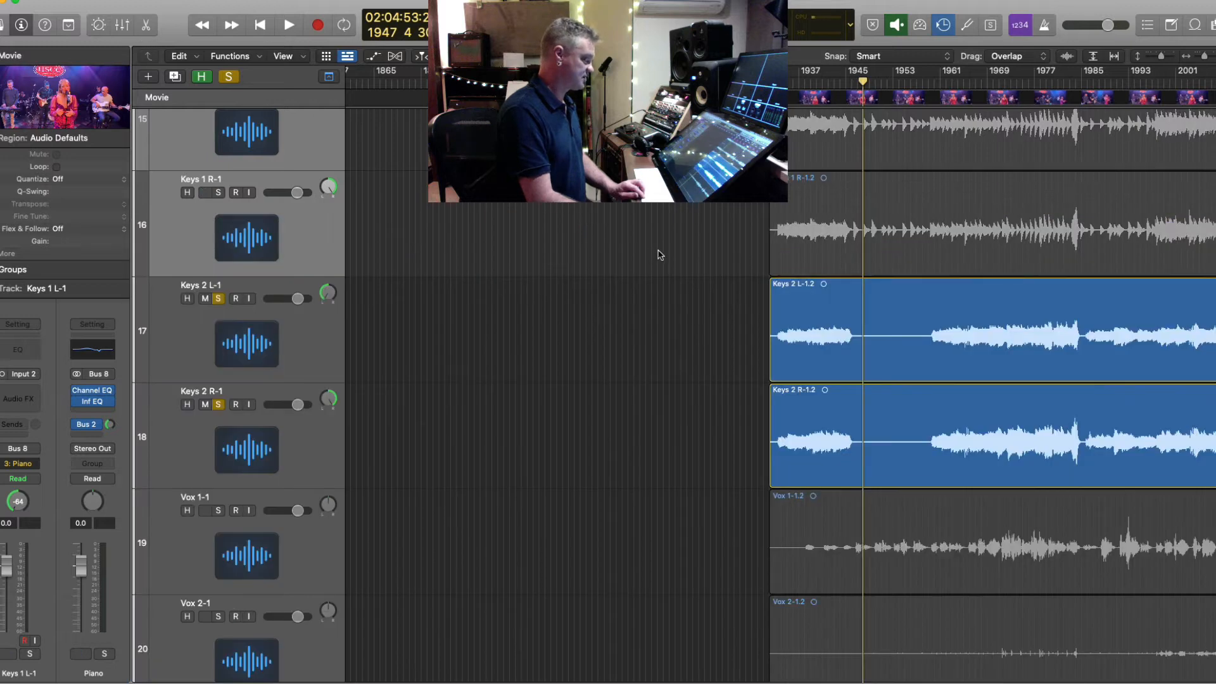
scroll(766, 304, up, 1)
click(875, 352)
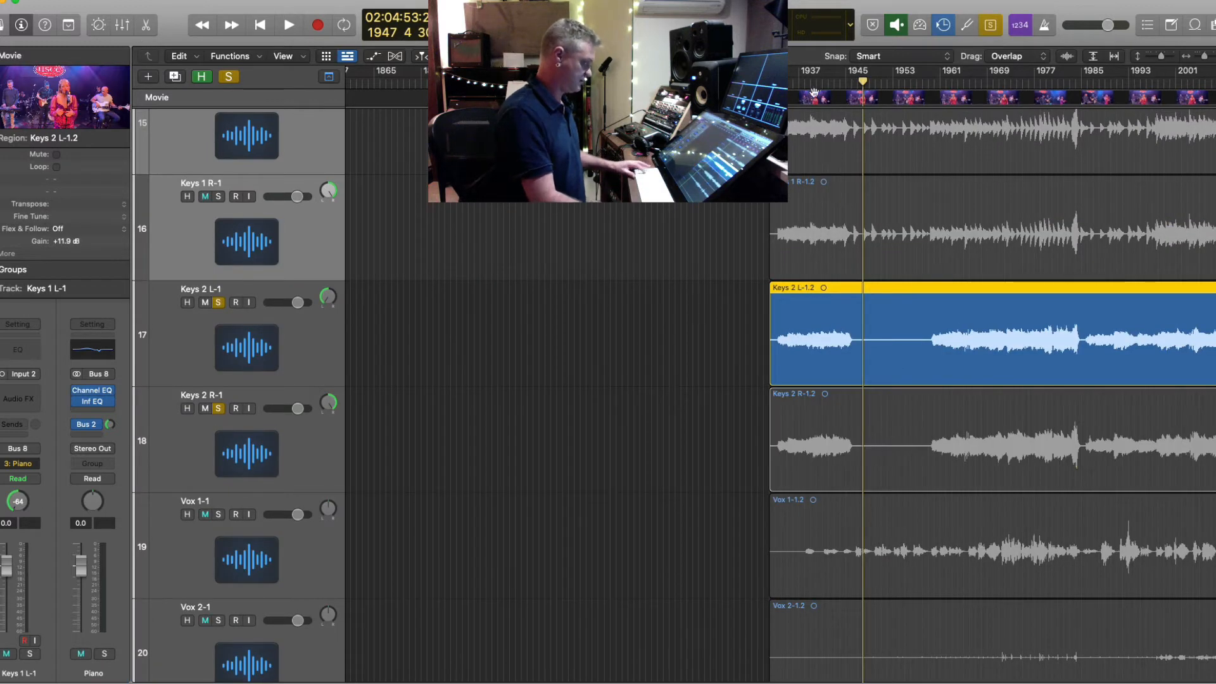
double_click(801, 82)
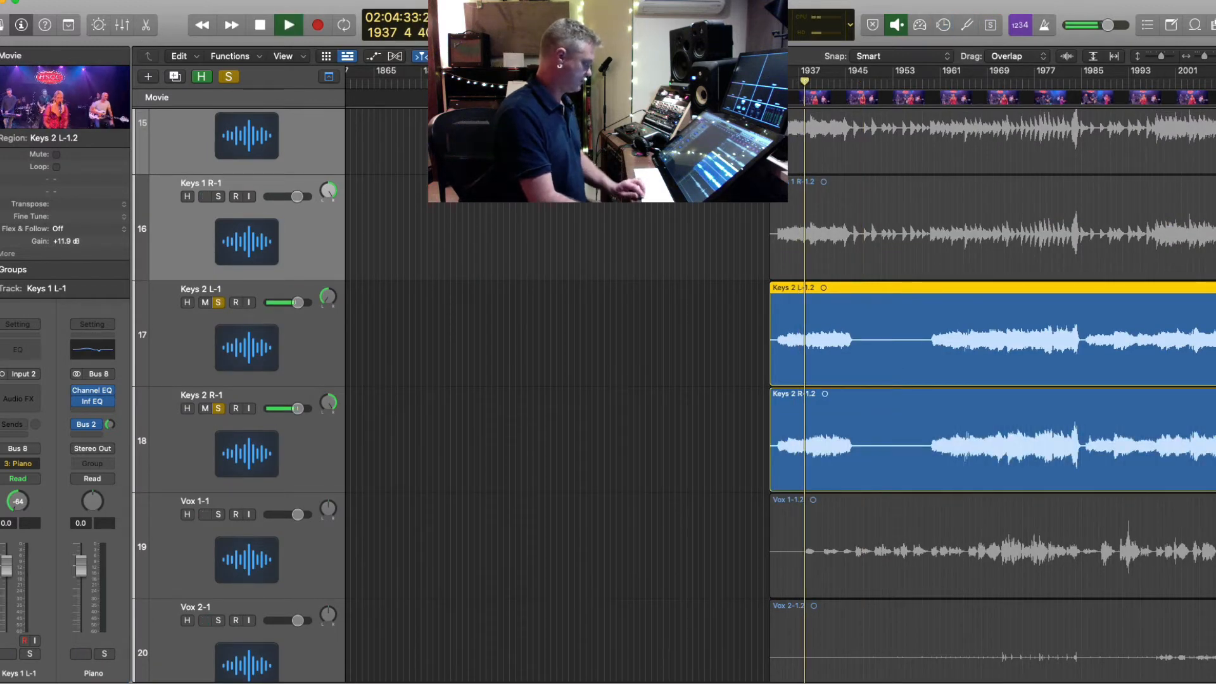
- Reopen the mixer, route Keys 2 L-1 and Keys 2 R-1 to Bus 9 and name the new aux Strings
click(122, 25)
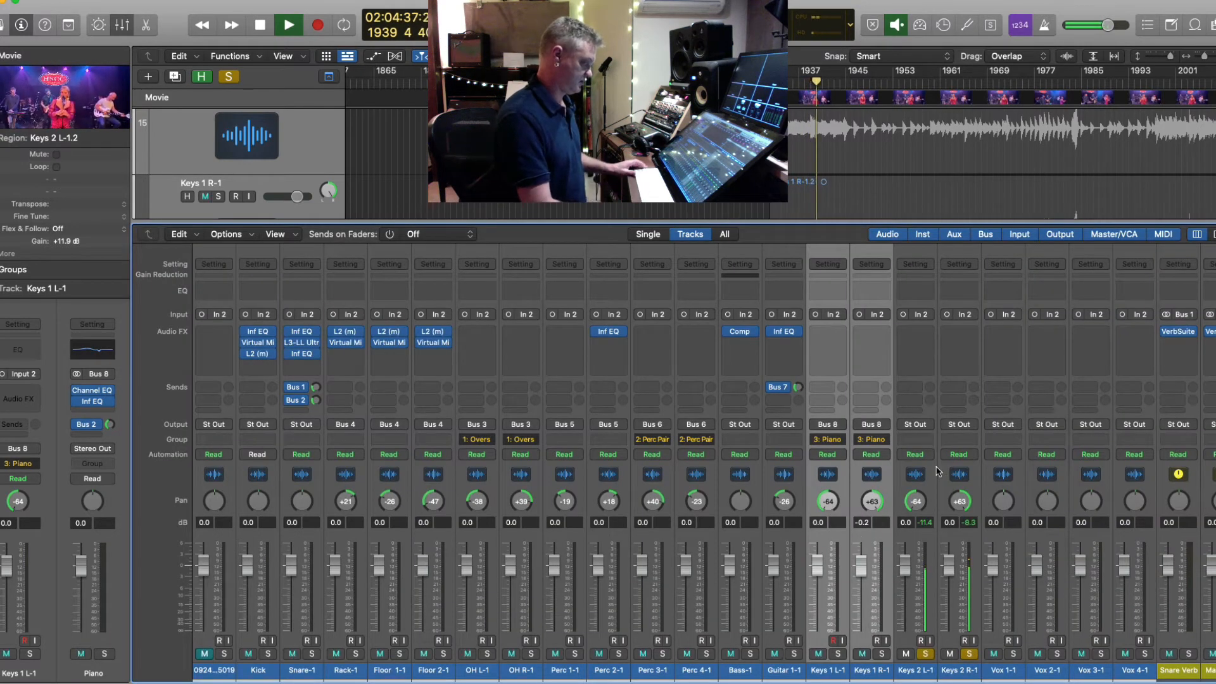
click(930, 447)
key(space)
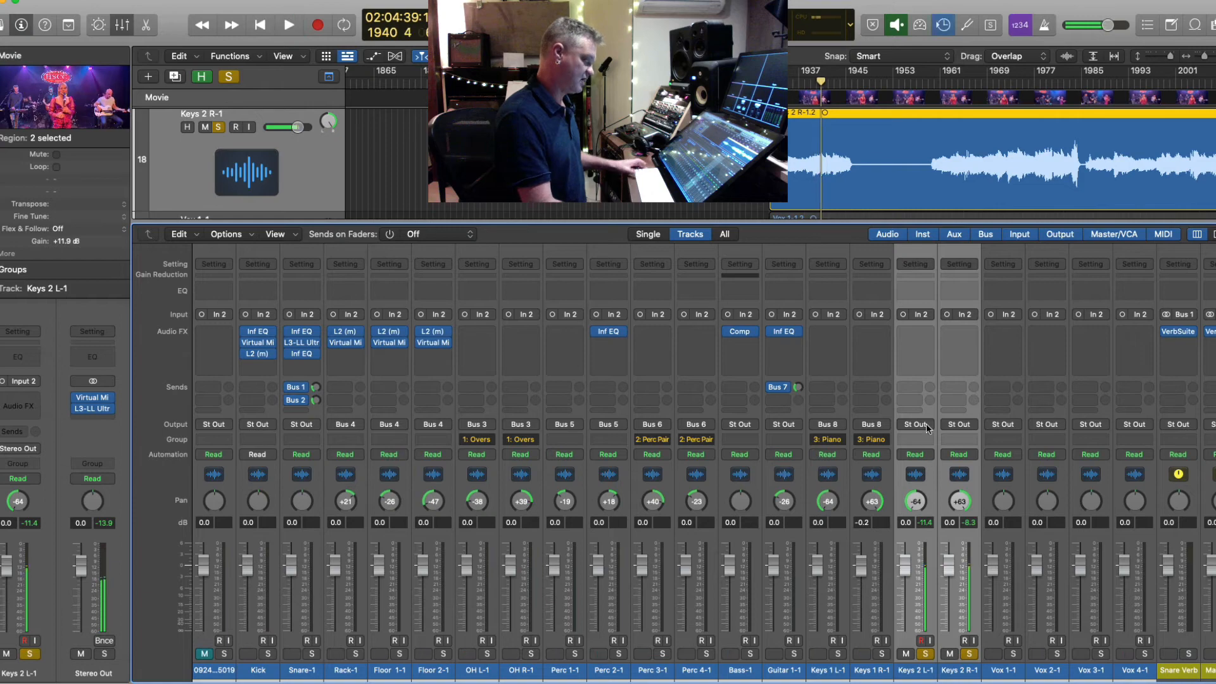
click(925, 424)
mouse_move(933, 474)
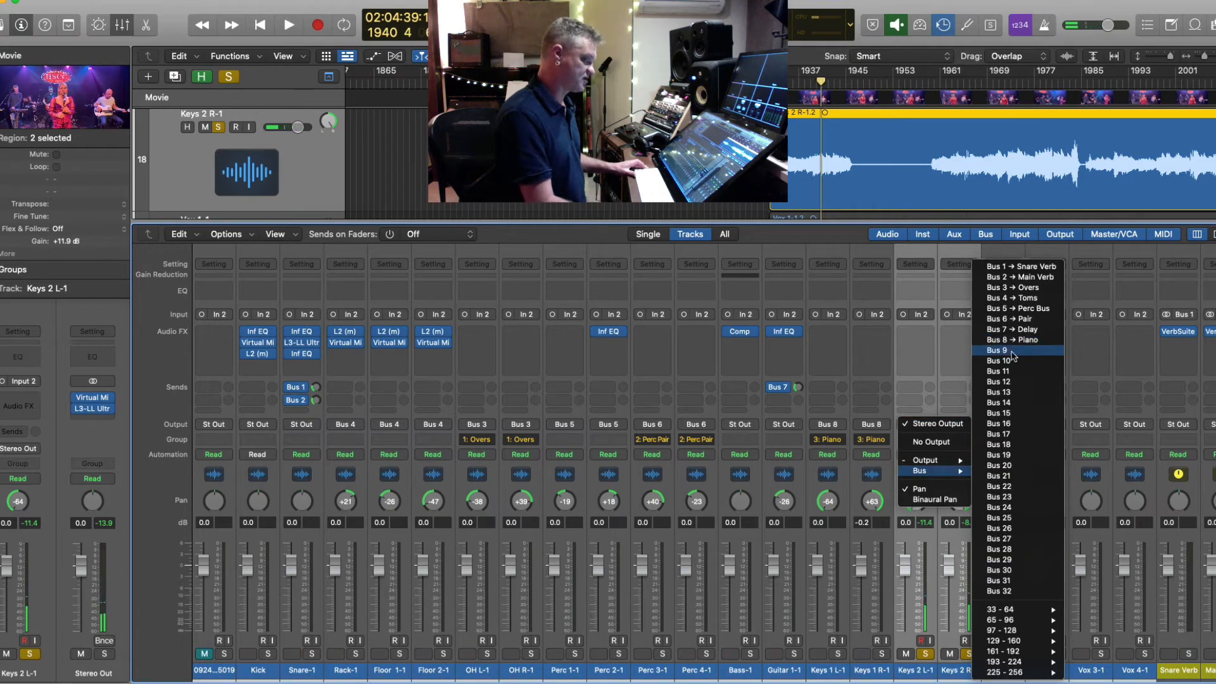
click(998, 350)
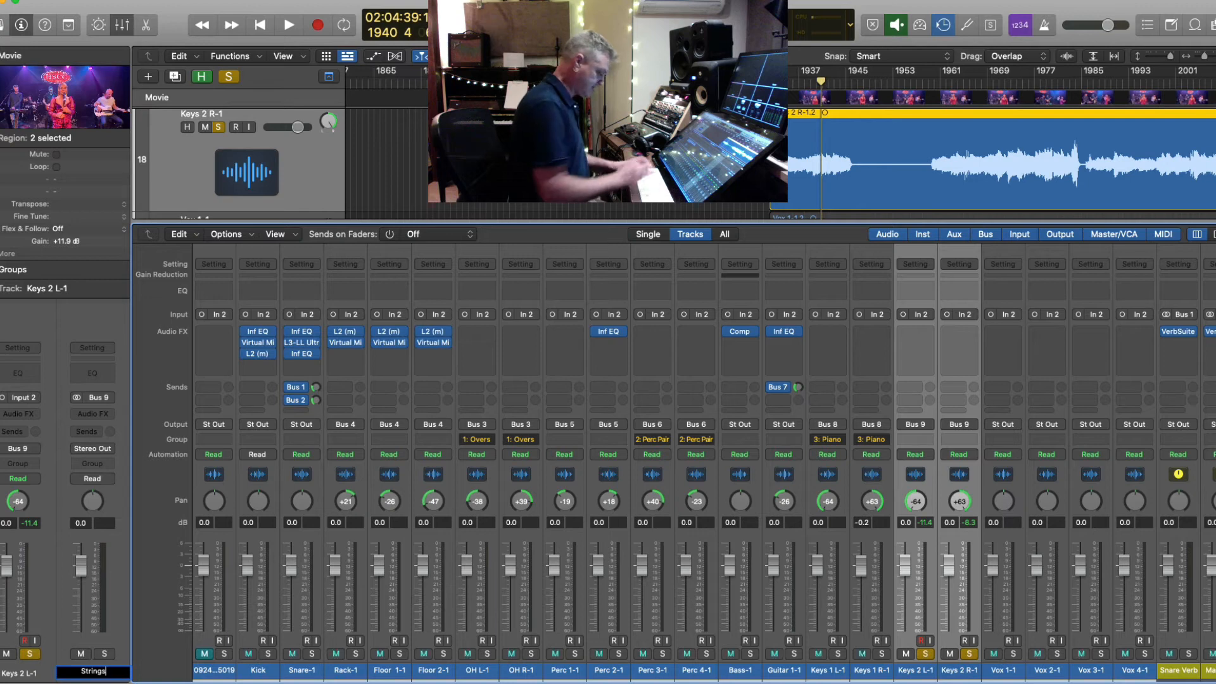
key(Return)
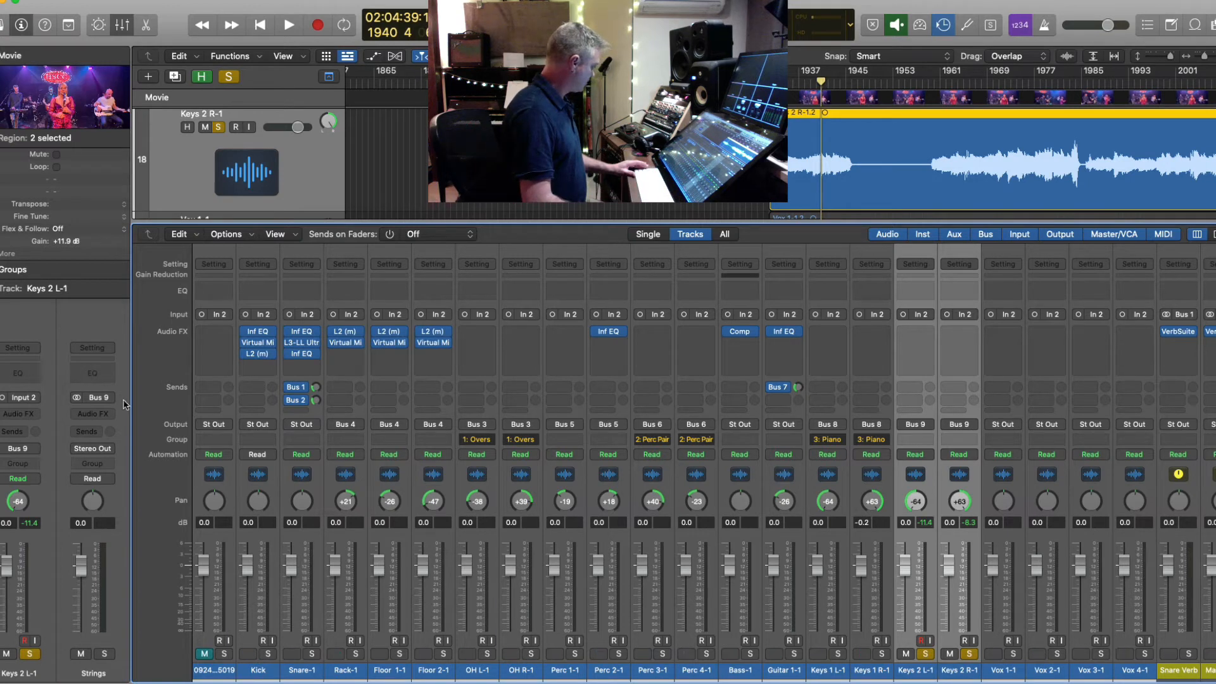
- Insert a stereo Inf EQ on the Strings aux and play the strings from bar 1961
click(109, 414)
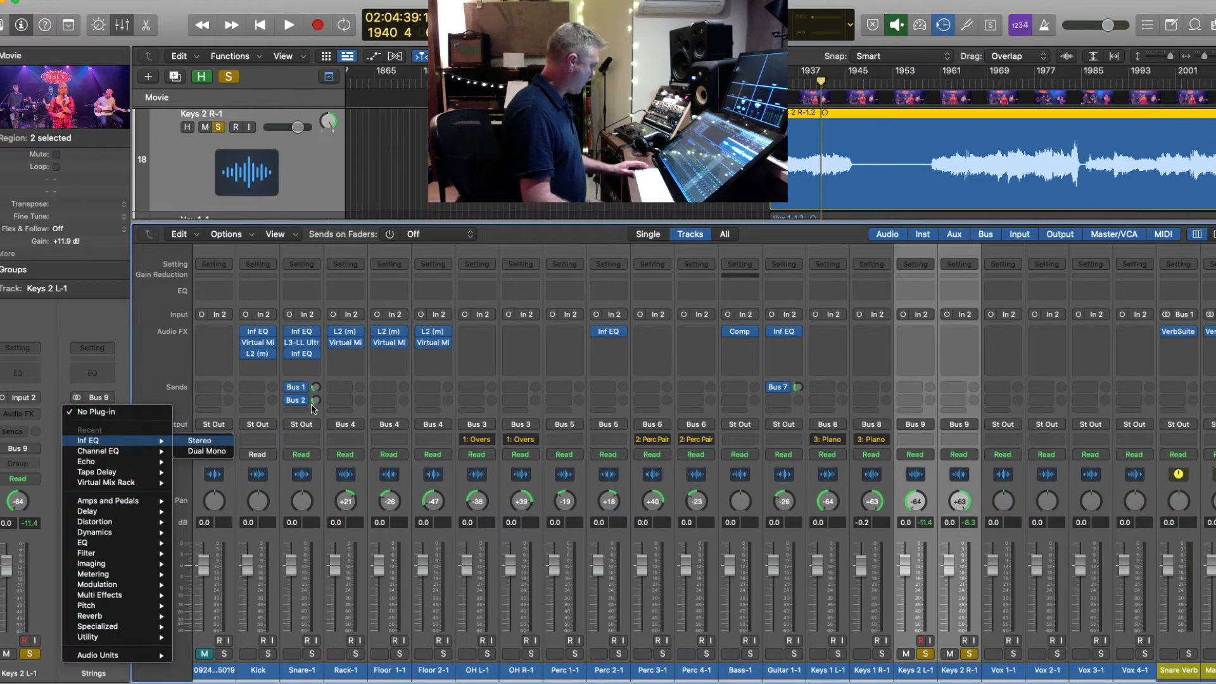
click(199, 441)
double_click(806, 83)
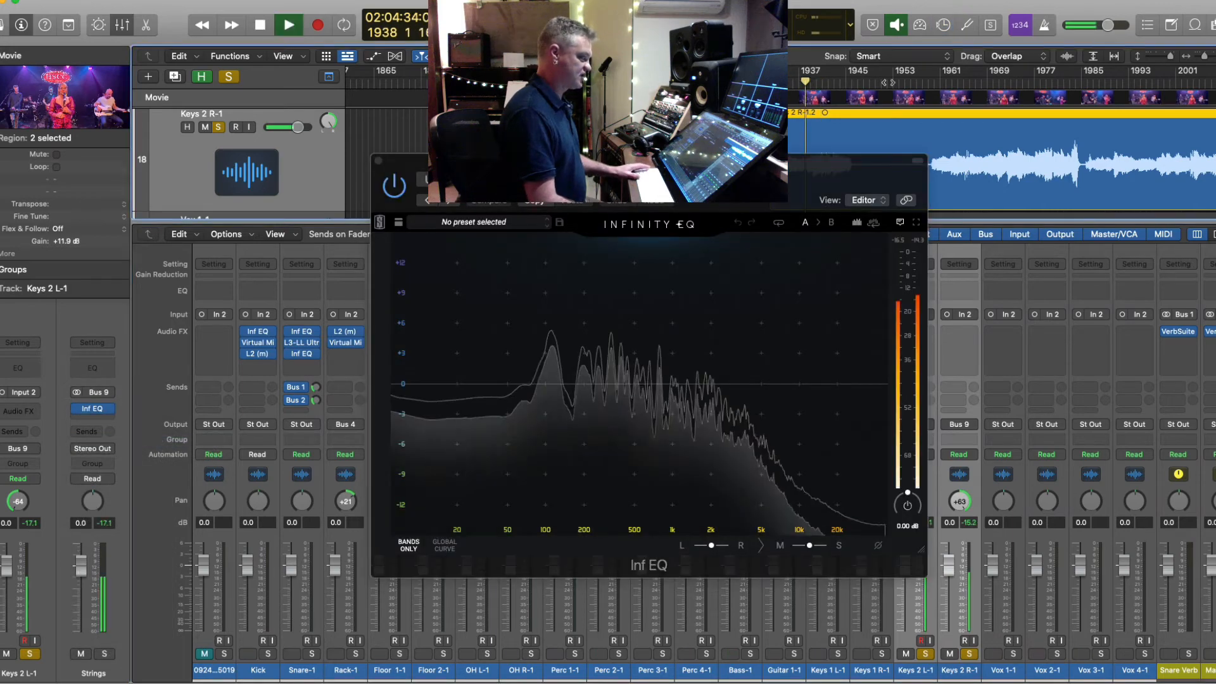
key(space)
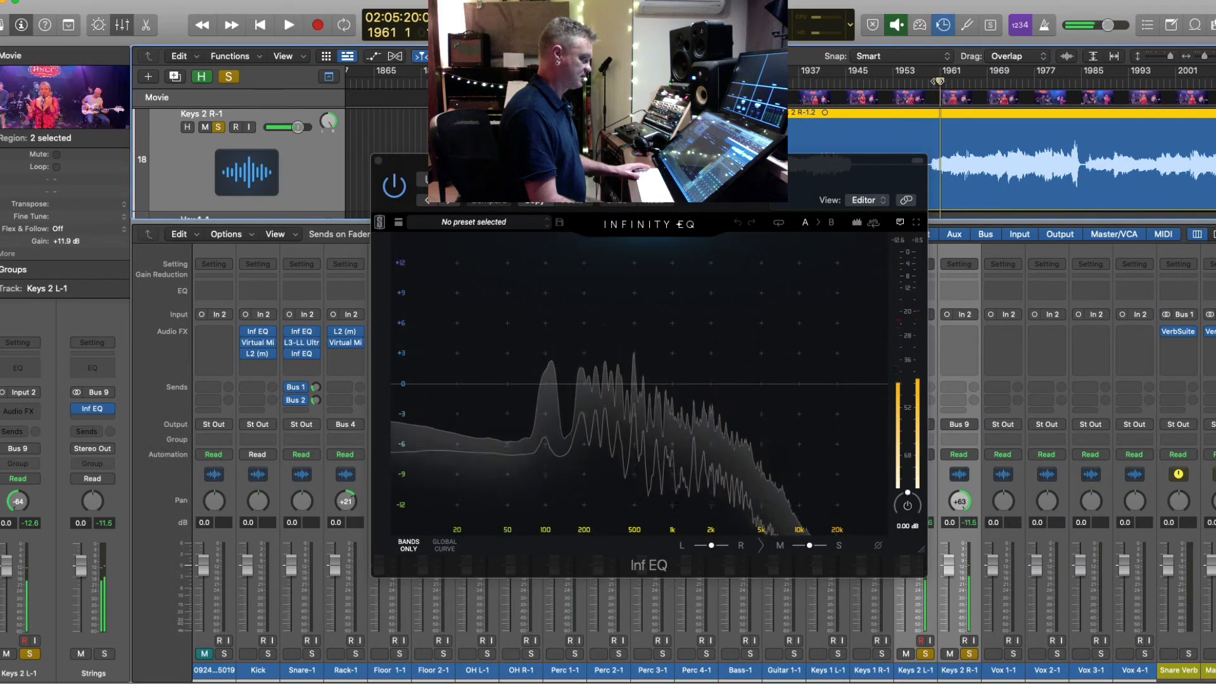
key(space)
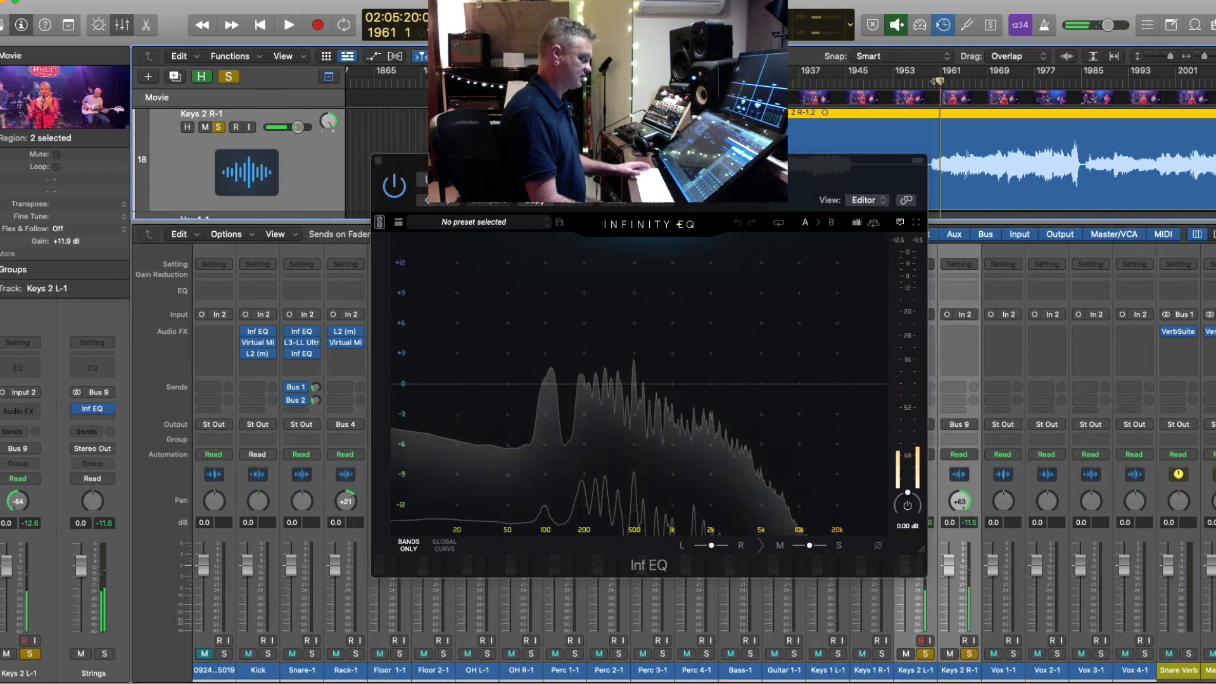
- Cut the strings by 1.88 dB at 1.65 kHz and 2.40 dB at 469 Hz, and roll off the lowest frequencies
drag(616, 383, 701, 403)
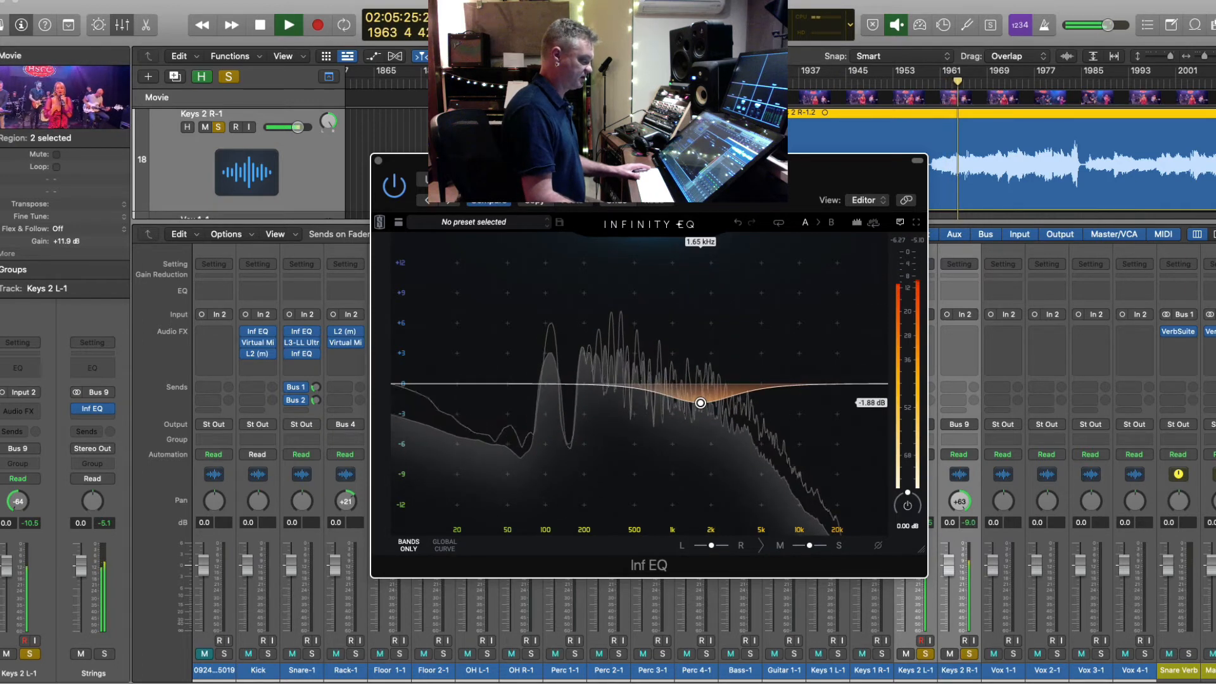
drag(499, 389, 470, 388)
mouse_move(748, 382)
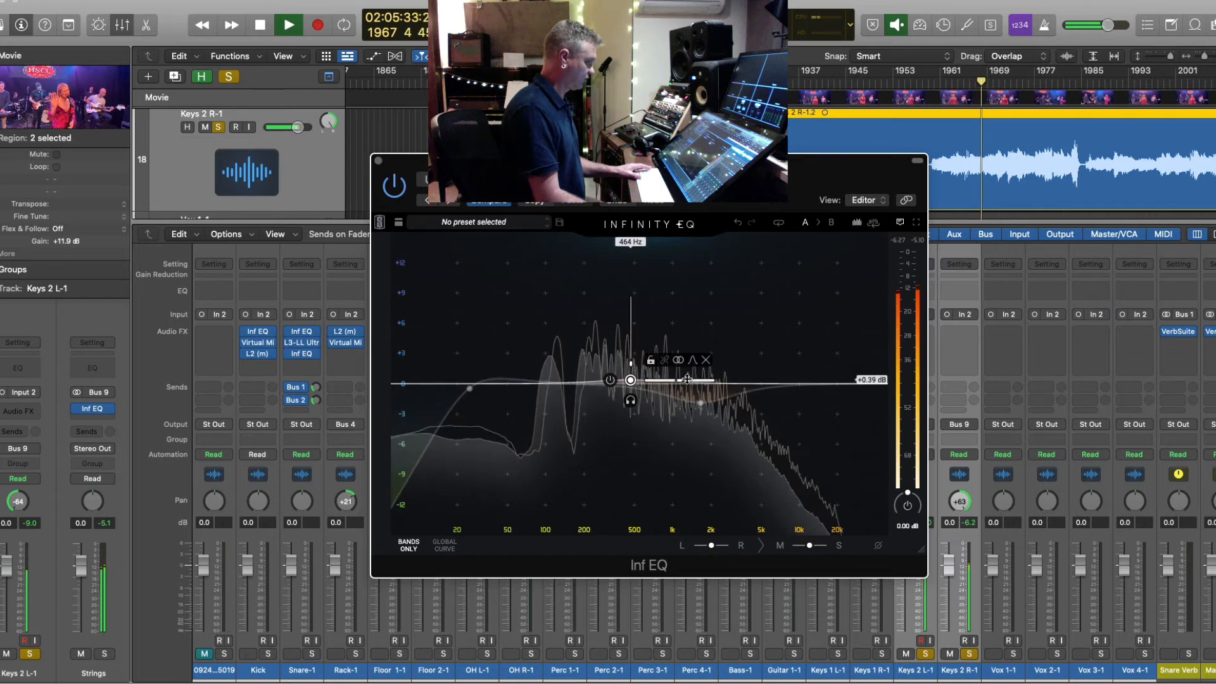
drag(630, 380, 631, 408)
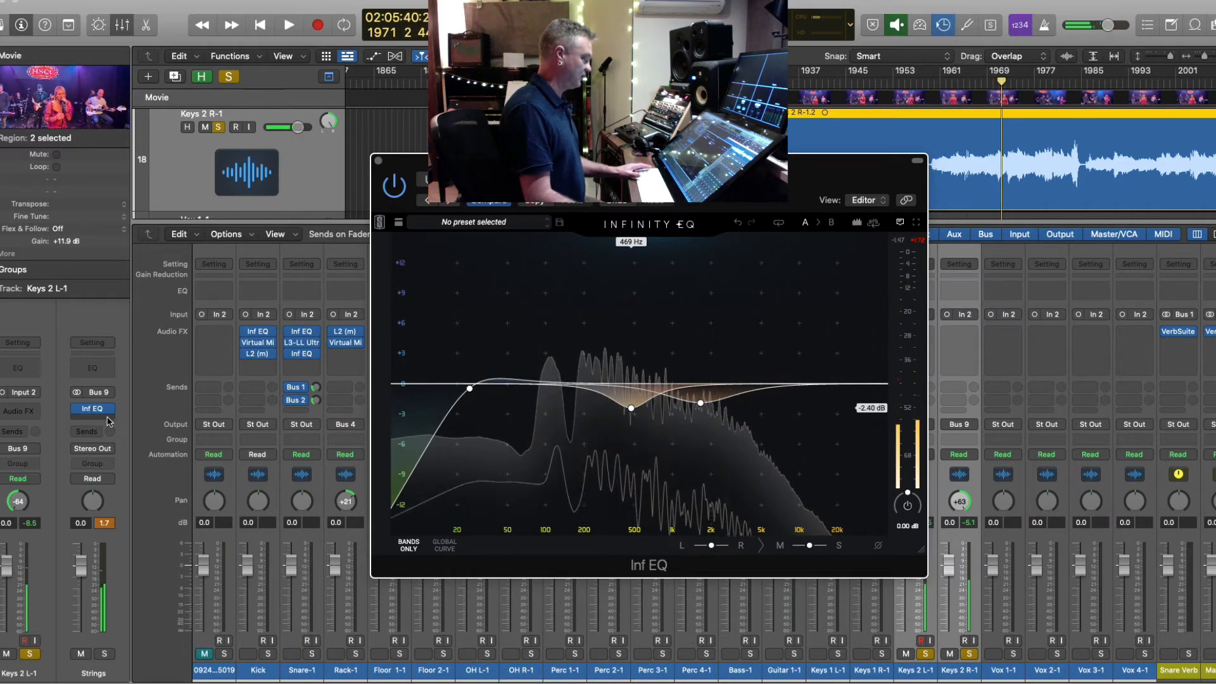
key(space)
- Insert a stereo ChromaVerb reverb below the Inf EQ on the Strings aux
click(85, 432)
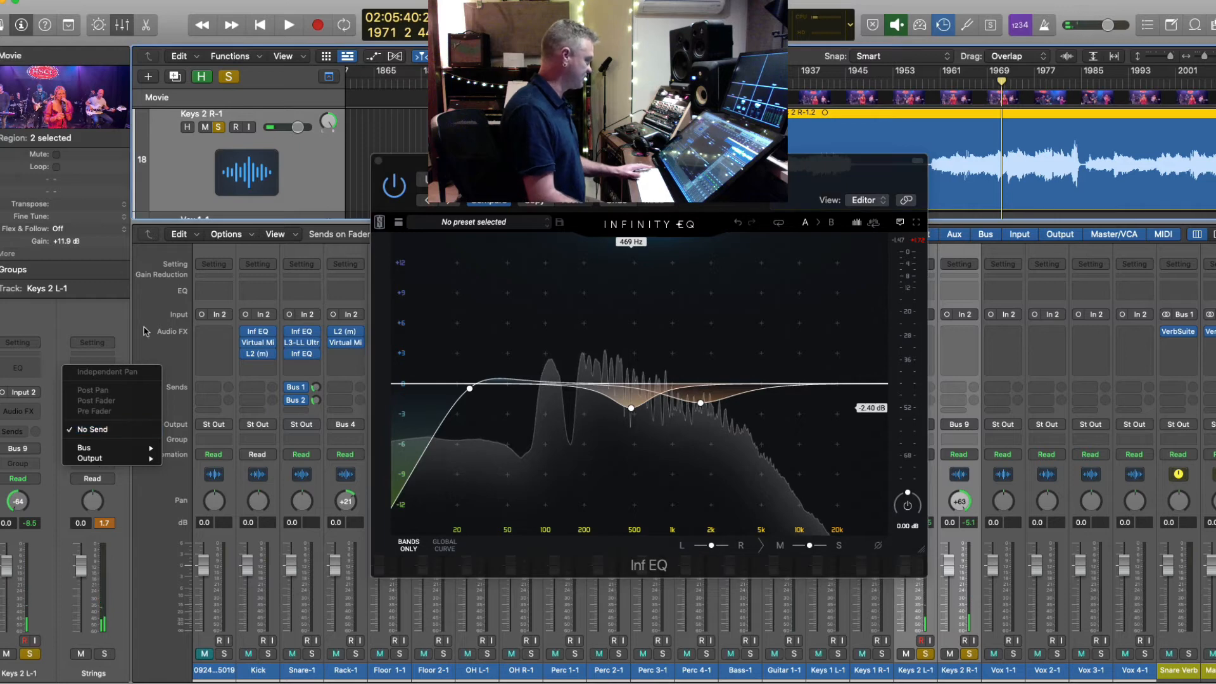
click(106, 428)
click(110, 420)
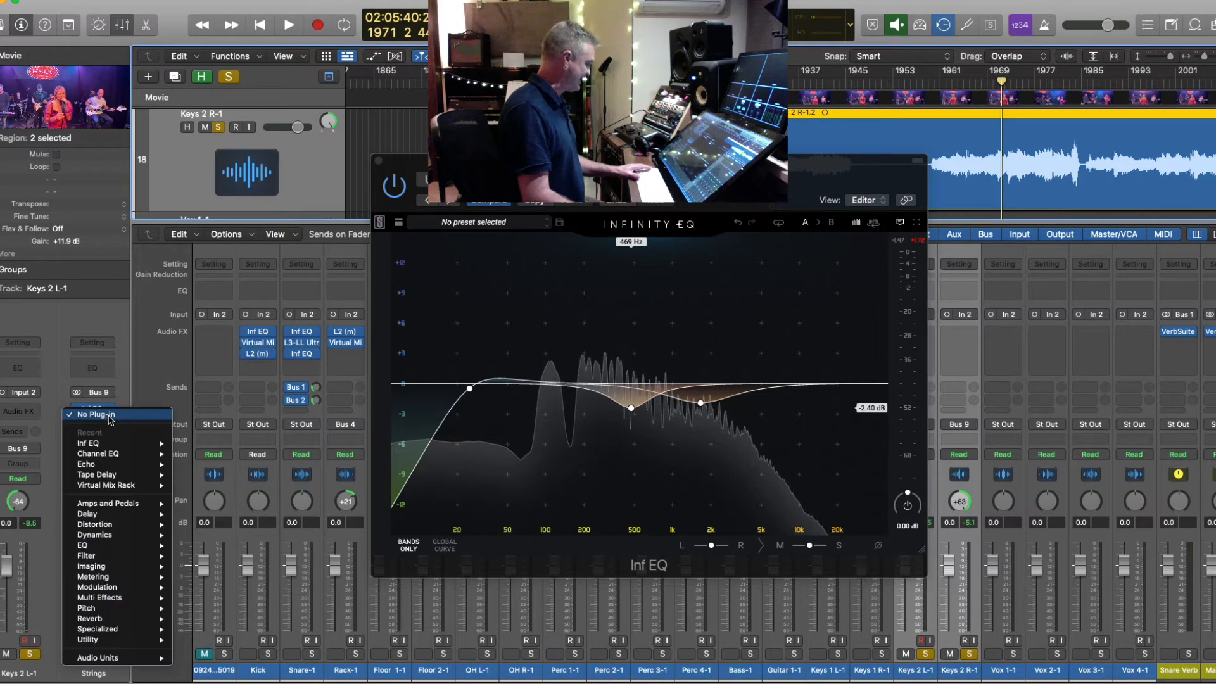
mouse_move(138, 621)
mouse_move(261, 621)
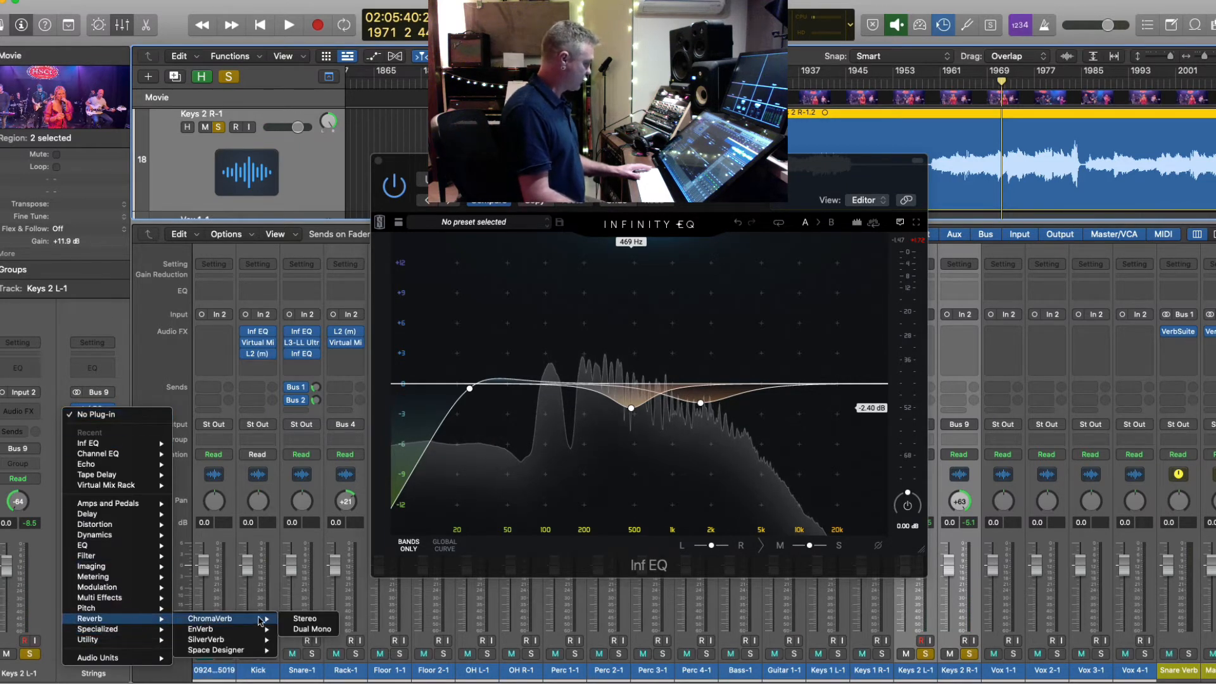
click(305, 619)
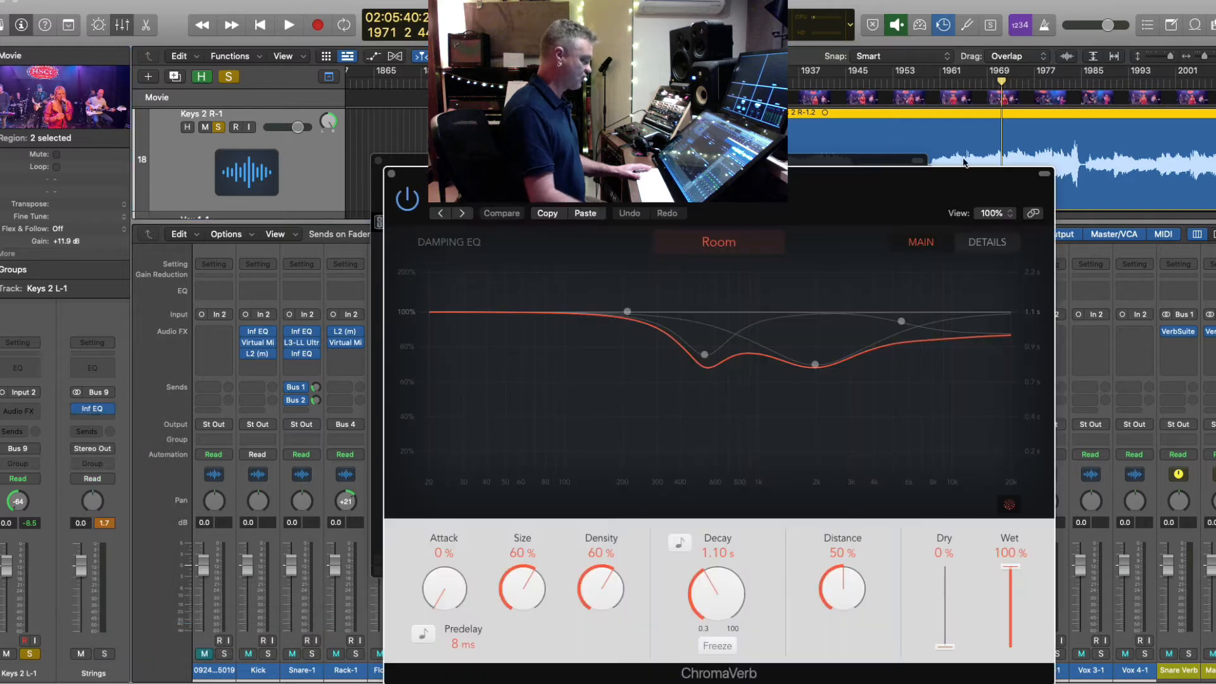
- Play the strings from about bar 1960 and load the Orchestra Chamber preset in the ChromaVerb
click(934, 88)
key(space)
click(557, 196)
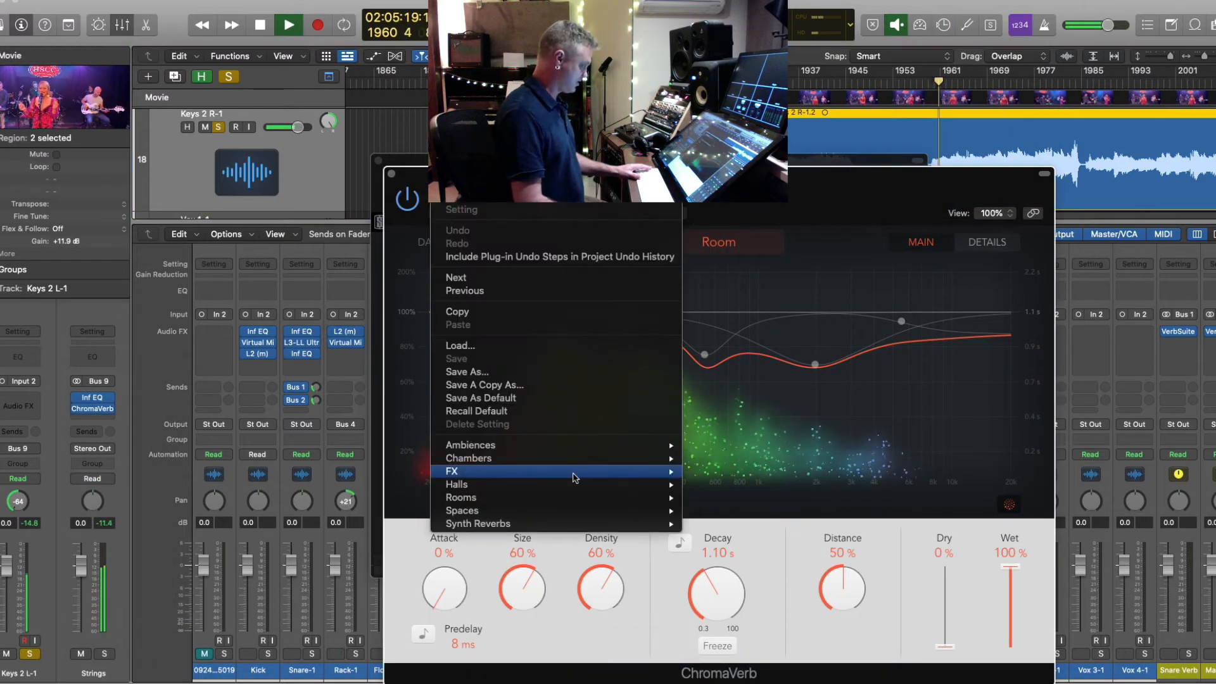
mouse_move(584, 458)
click(725, 495)
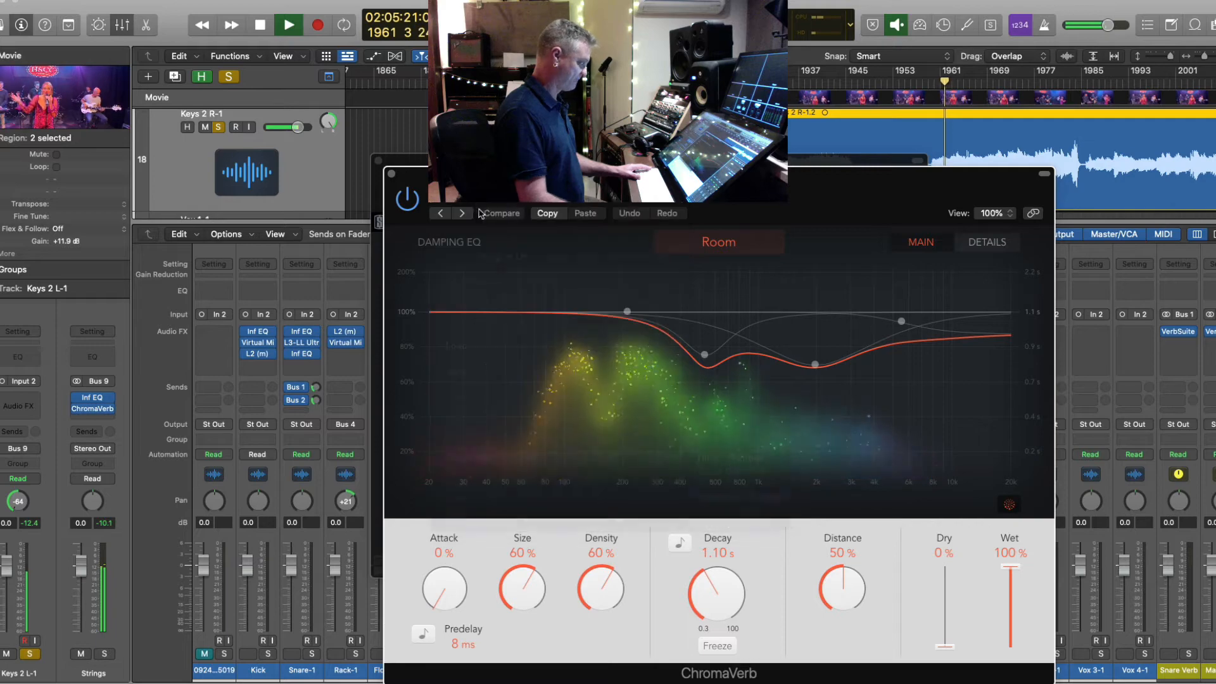
- Set the ChromaVerb to 100% dry and 26% wet, compare it with bypass, and close the plug-in windows
drag(480, 213, 279, 54)
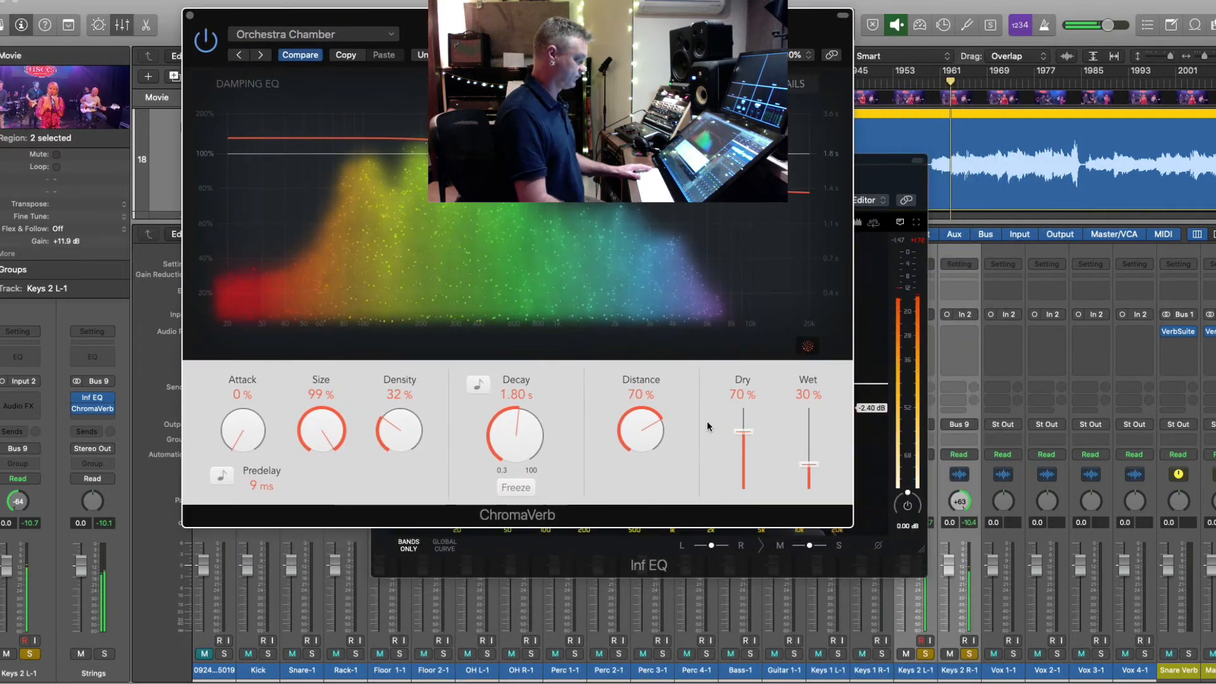
drag(744, 431, 747, 397)
drag(812, 463, 811, 465)
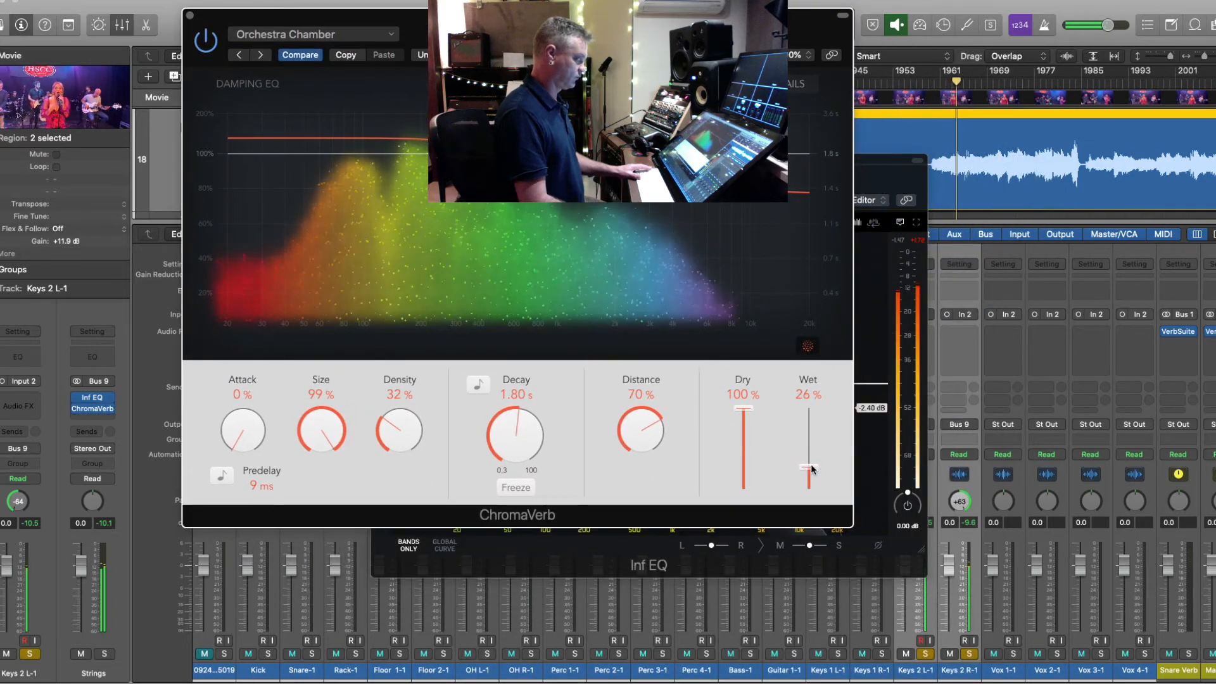
click(206, 41)
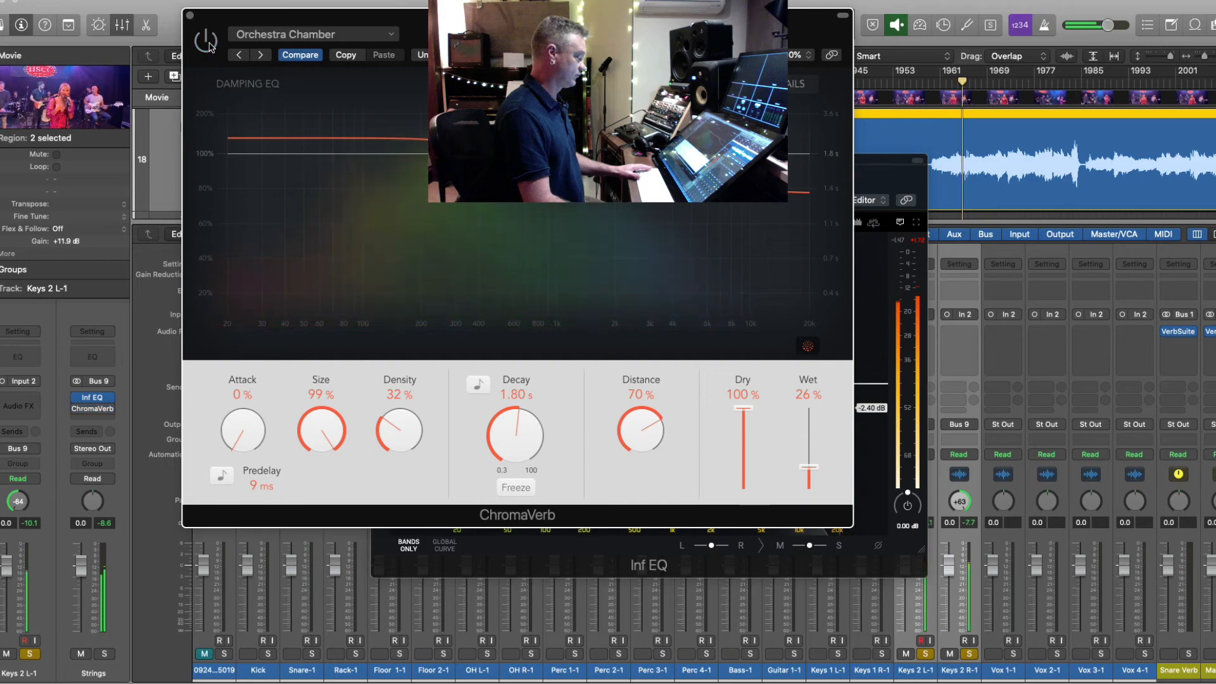
click(206, 40)
click(190, 14)
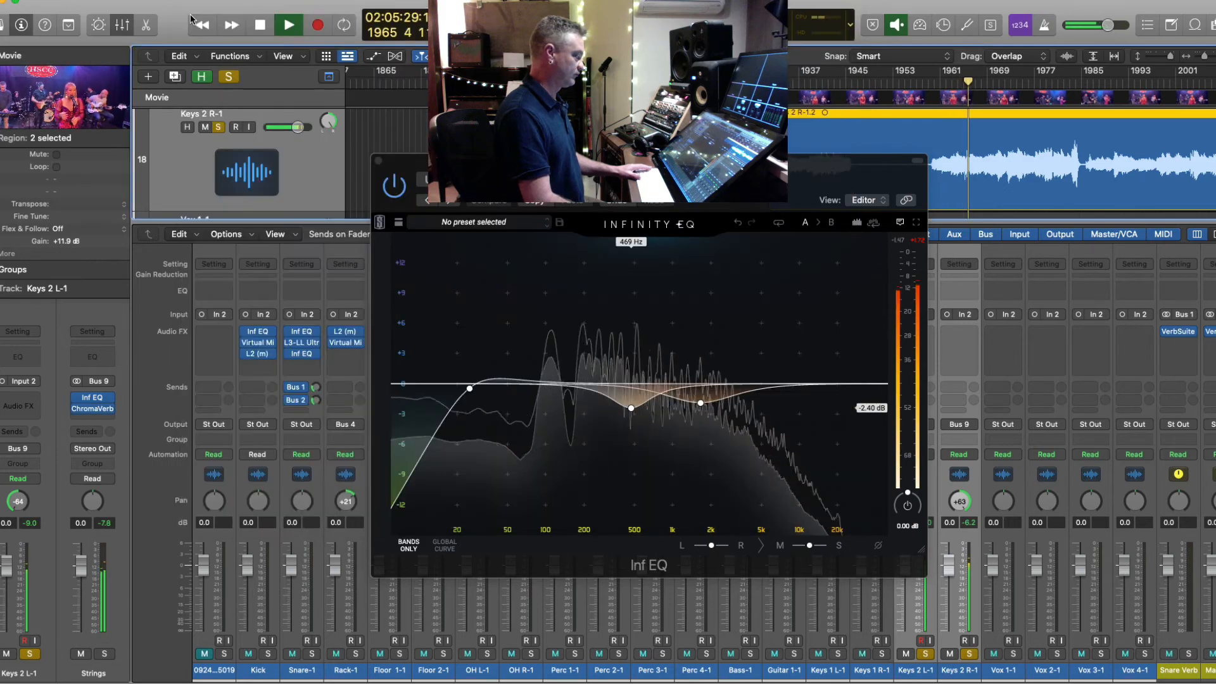
click(379, 161)
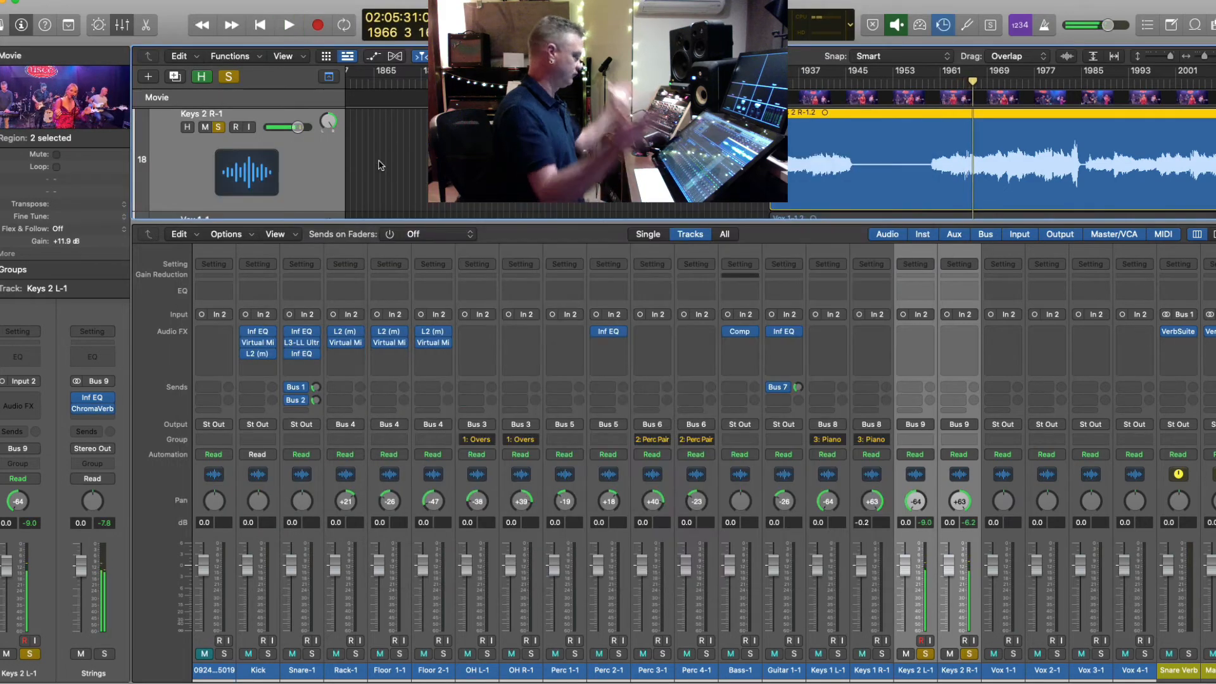
- Unsolo the strings tracks, solo all channels from Kick to Keys 2 R-1, and hide the mixer
click(925, 653)
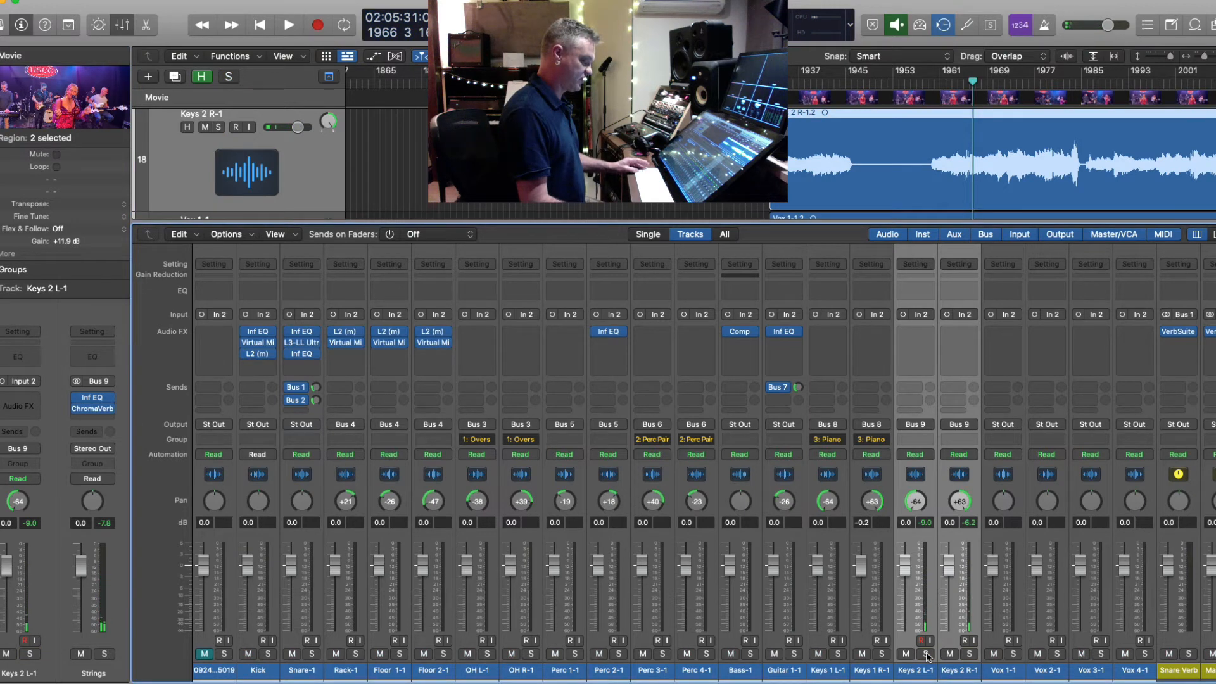
click(972, 674)
shift+click(258, 671)
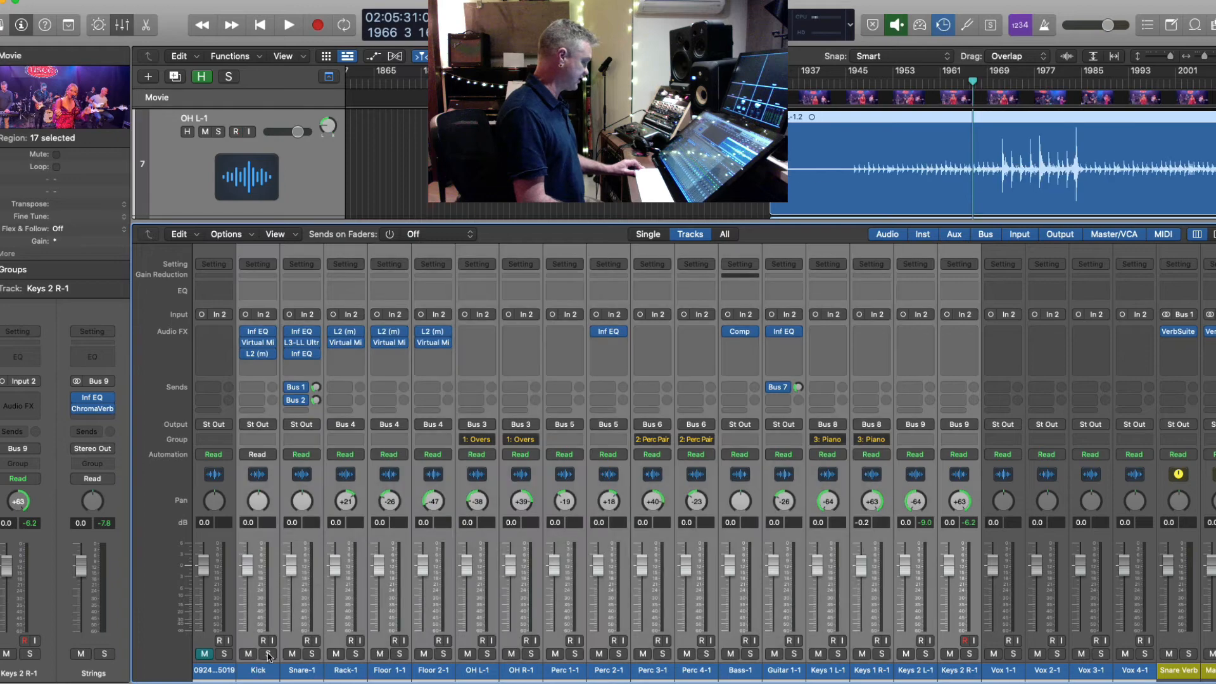
key(s)
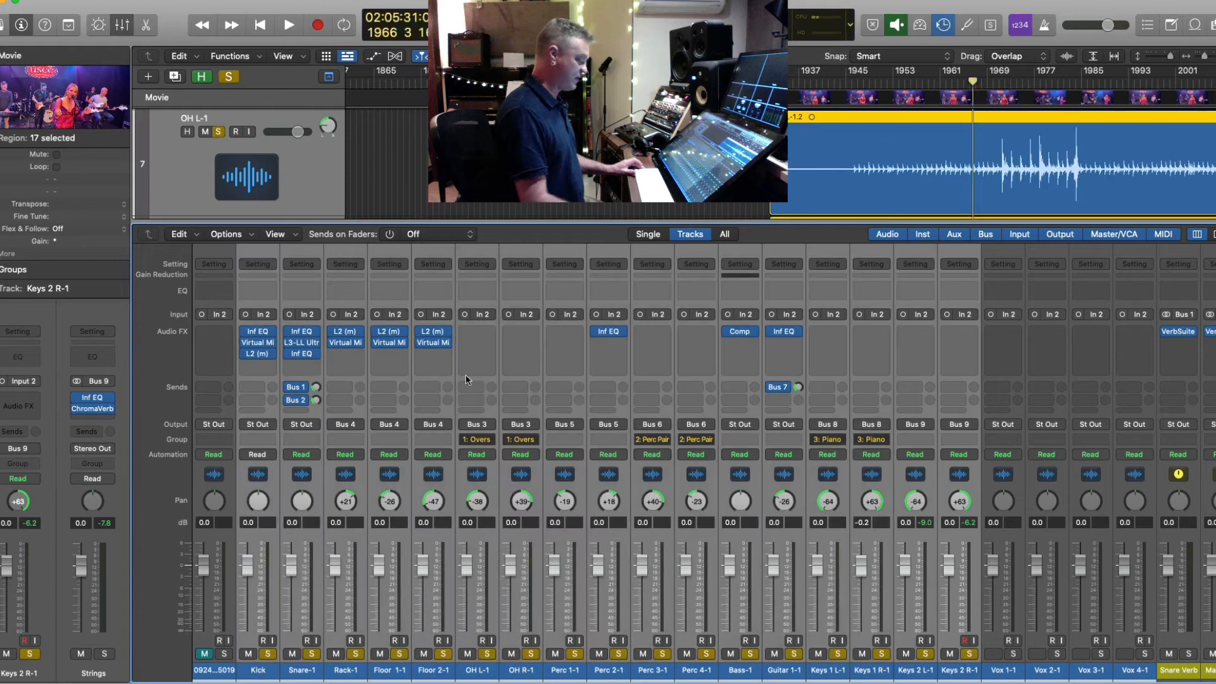
click(130, 27)
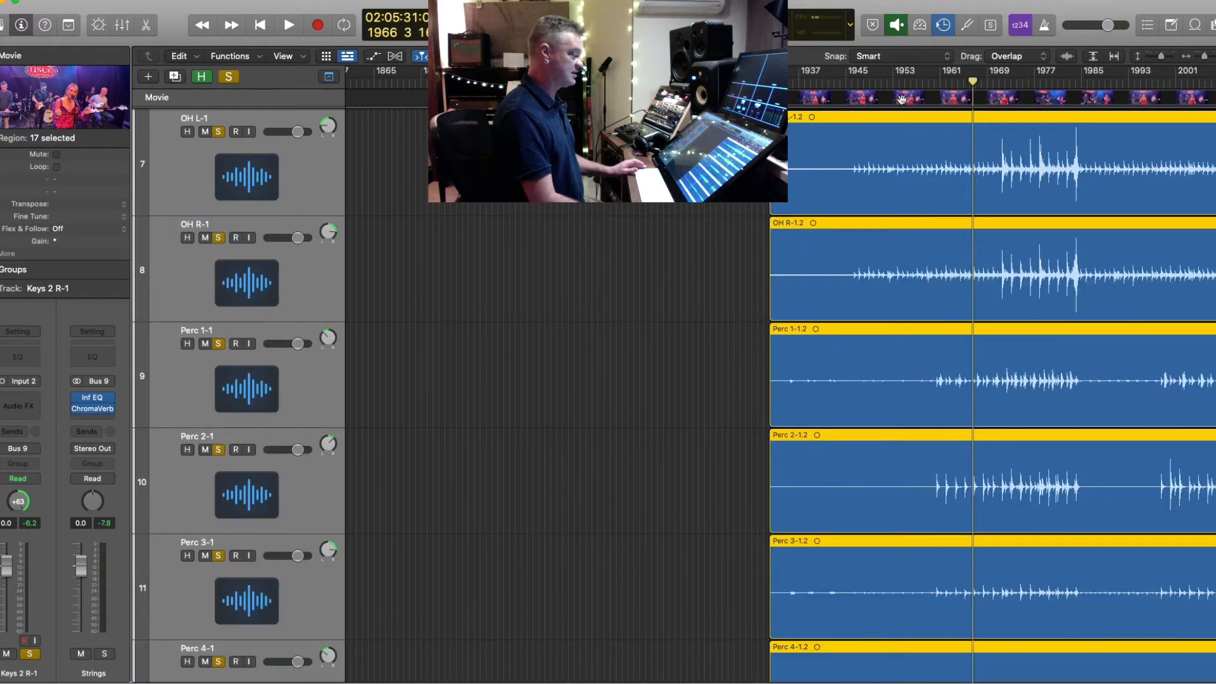
- Play the soloed band from about bar 1945 and scale the track area to follow the instruments from overheads to keys
click(852, 81)
key(space)
key(super+Left)
key(super+Left)
key(super+Up)
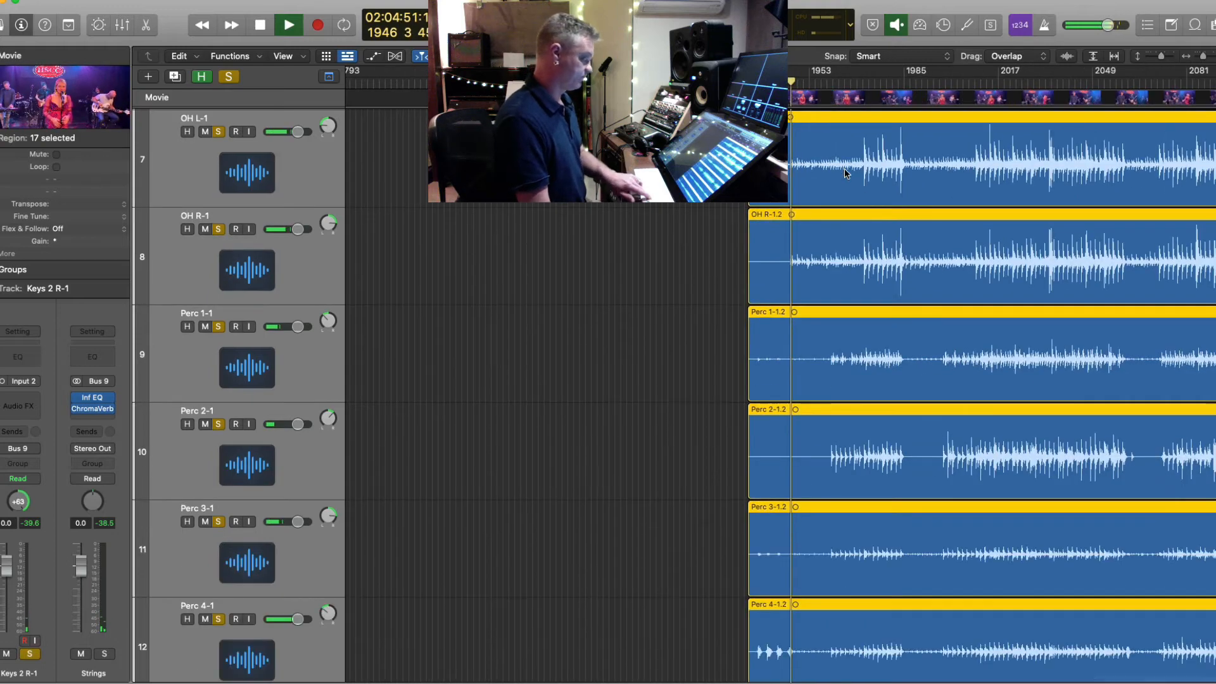
key(super+Up)
key(super+Up)
key(super+Up)
key(super+Up)
key(super+Up)
key(super+Right)
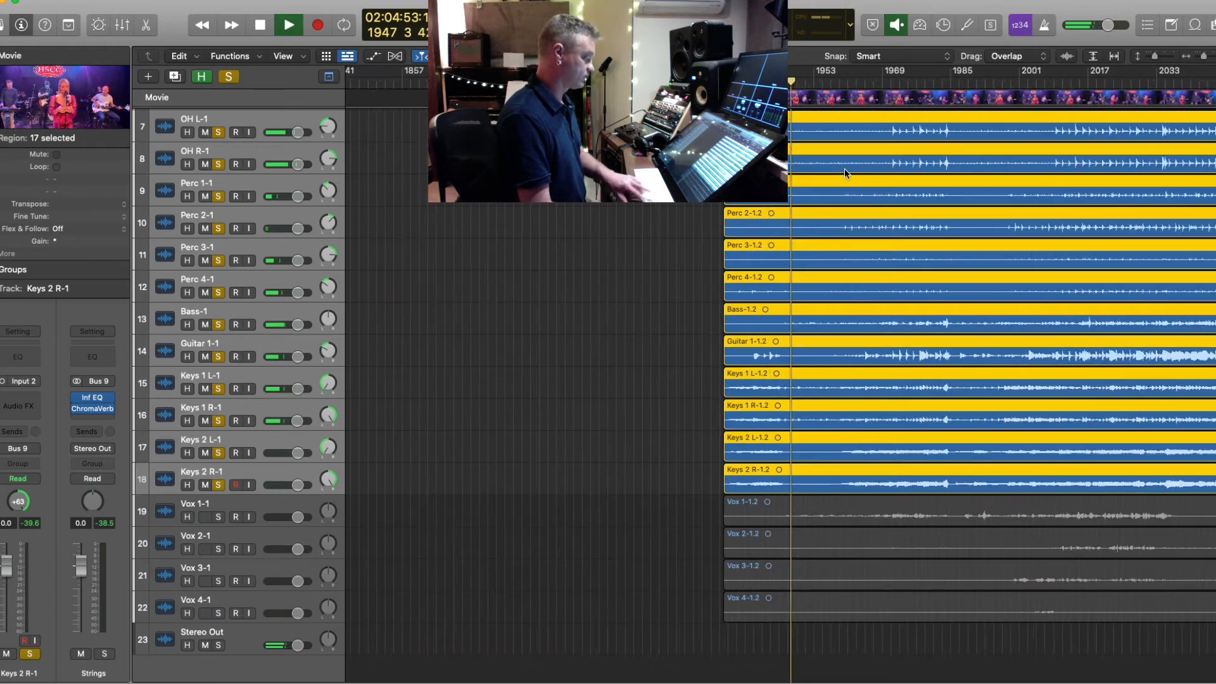
key(super+Right)
key(super+Down)
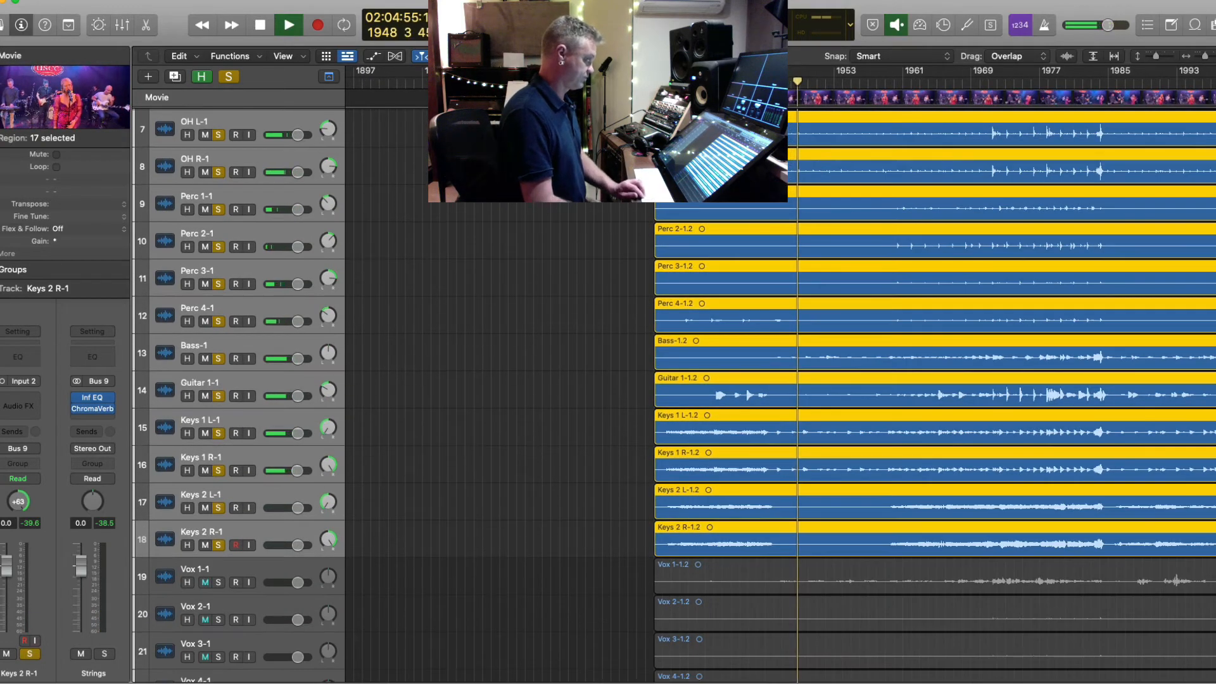
key(super+Down)
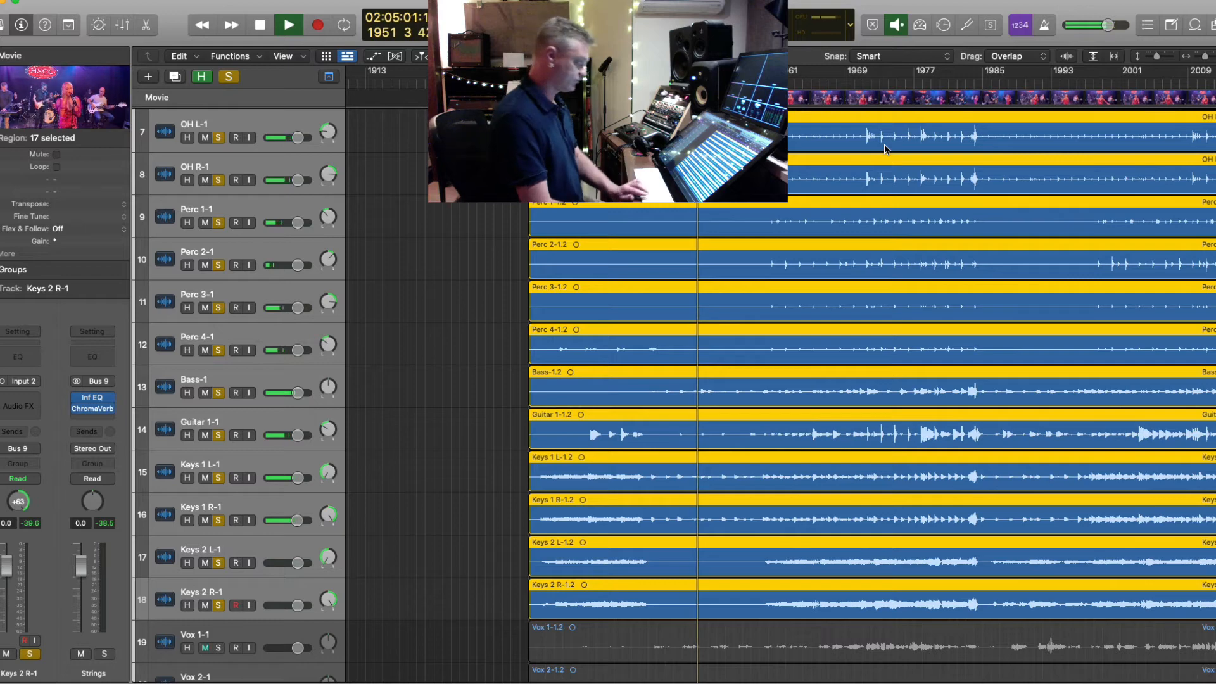
key(super+Up)
key(super+Right)
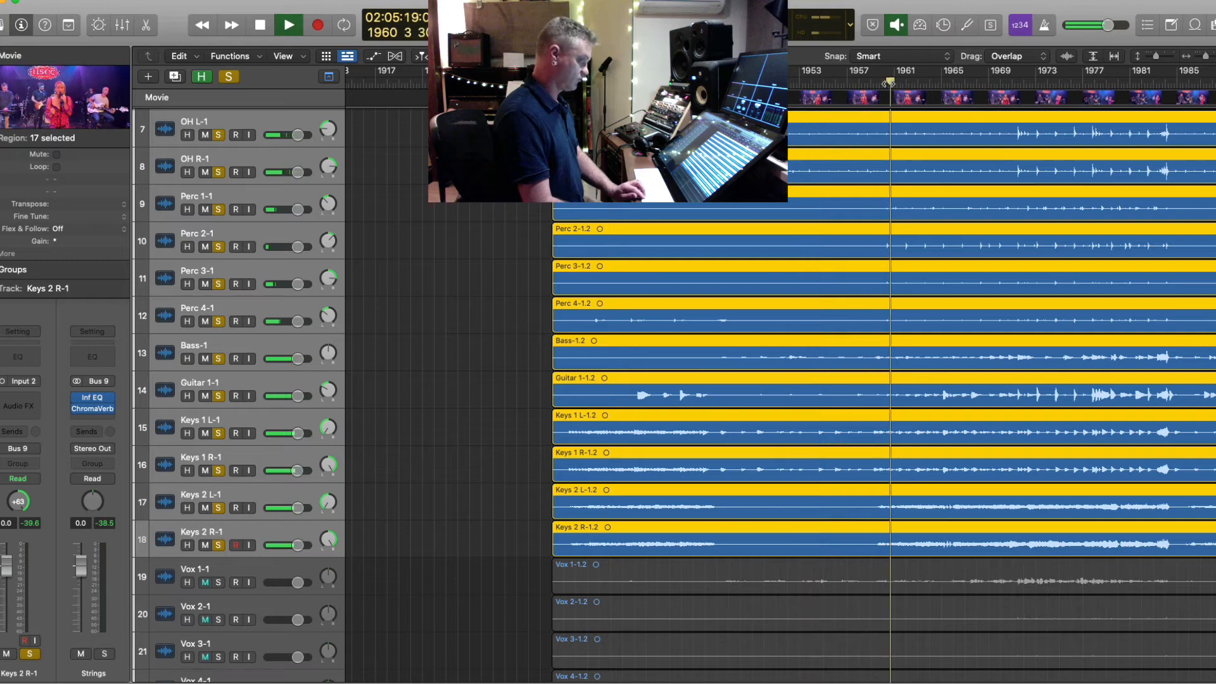
- Select the Keys 2 L-1 track and lower the Strings aux to -2.2 dB
key(super+Left)
key(super+Left)
key(super+Up)
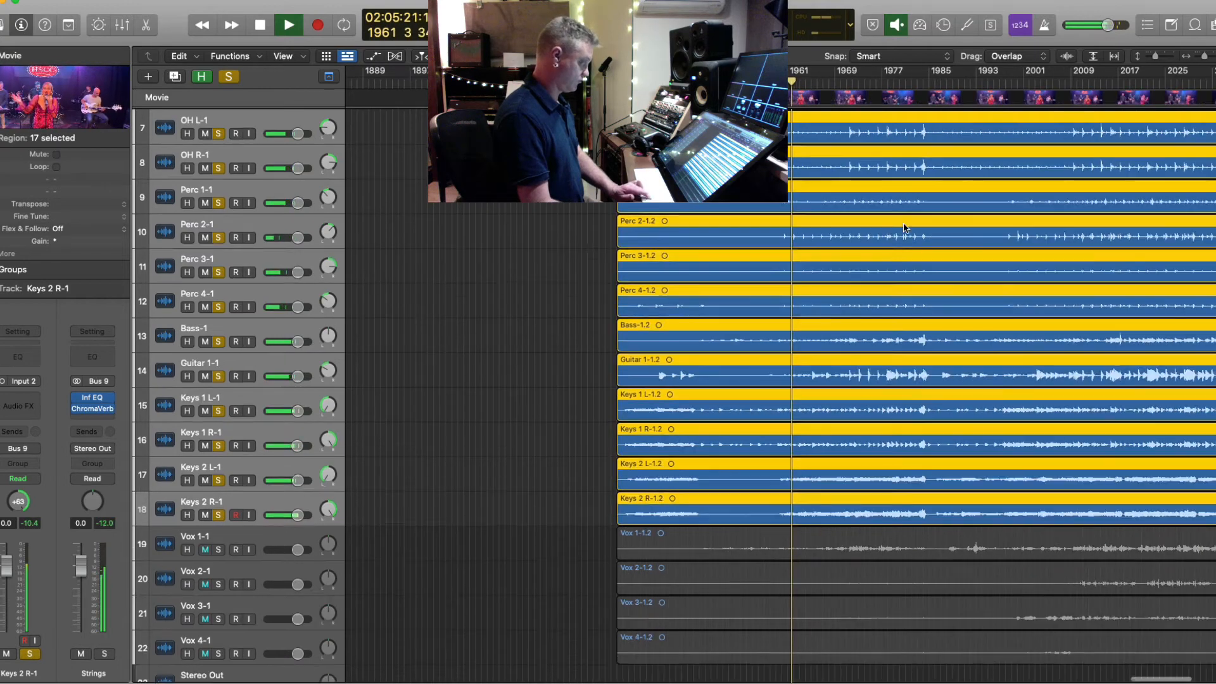
click(282, 446)
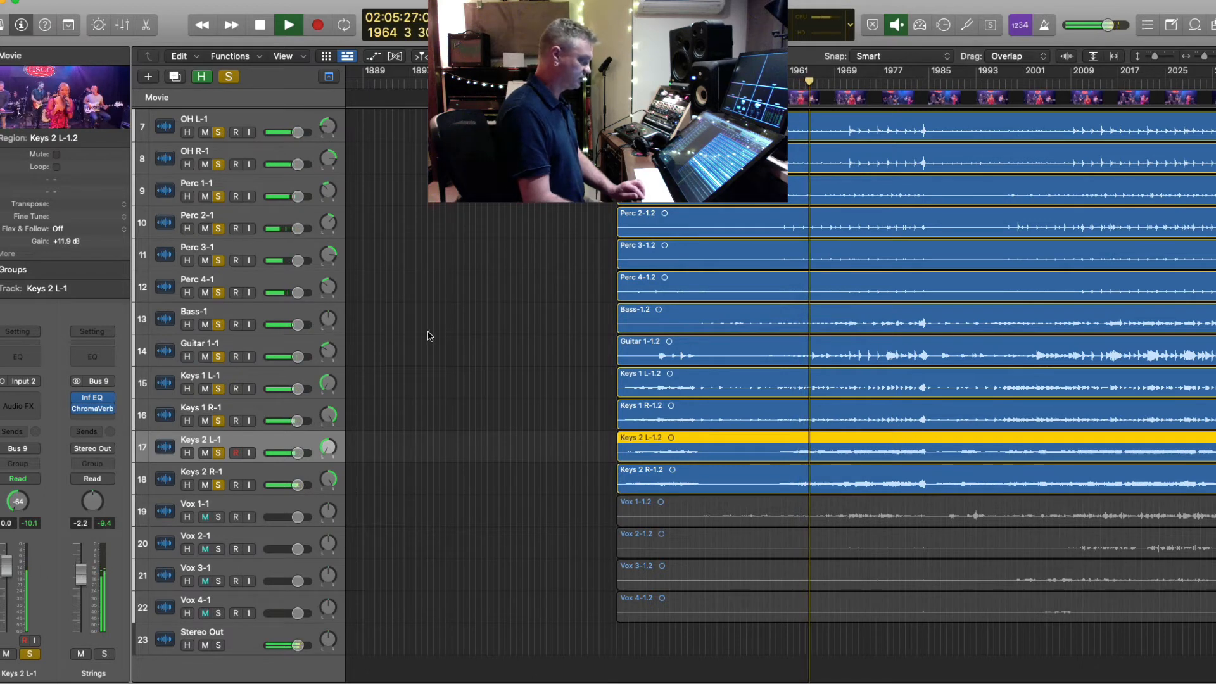
- Insert Slate Digital's Virtual Mix Rack below the Inf EQ on the Guitar 1-1 track
click(276, 344)
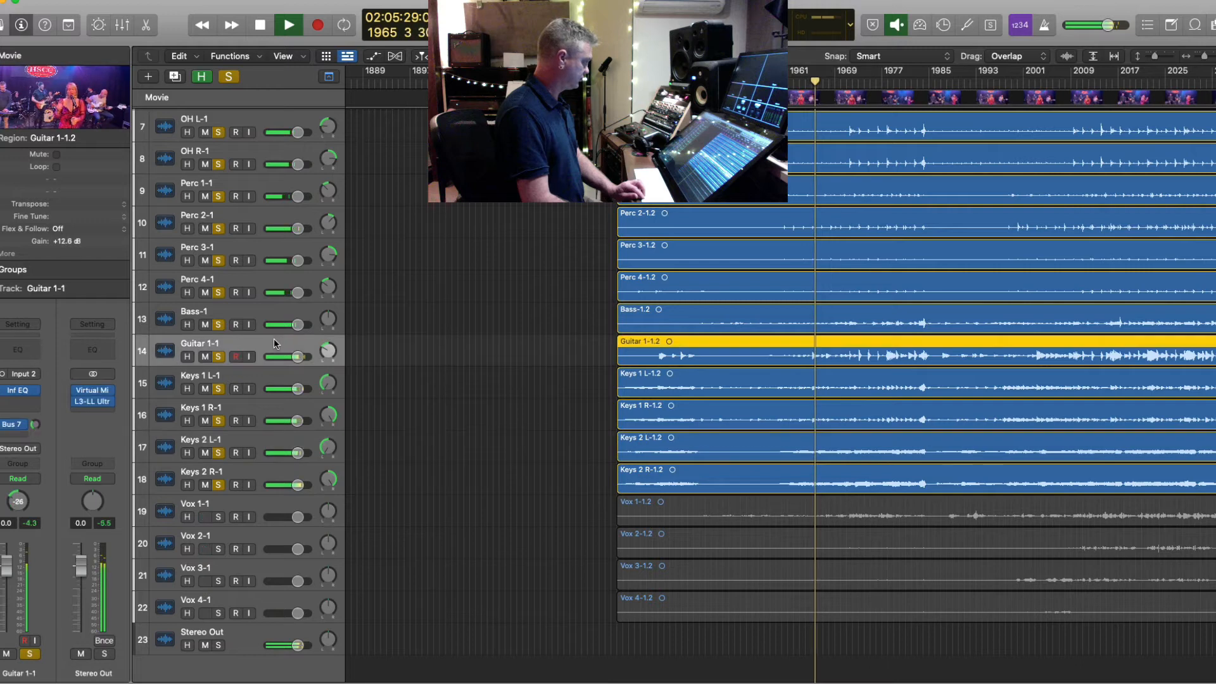
click(28, 405)
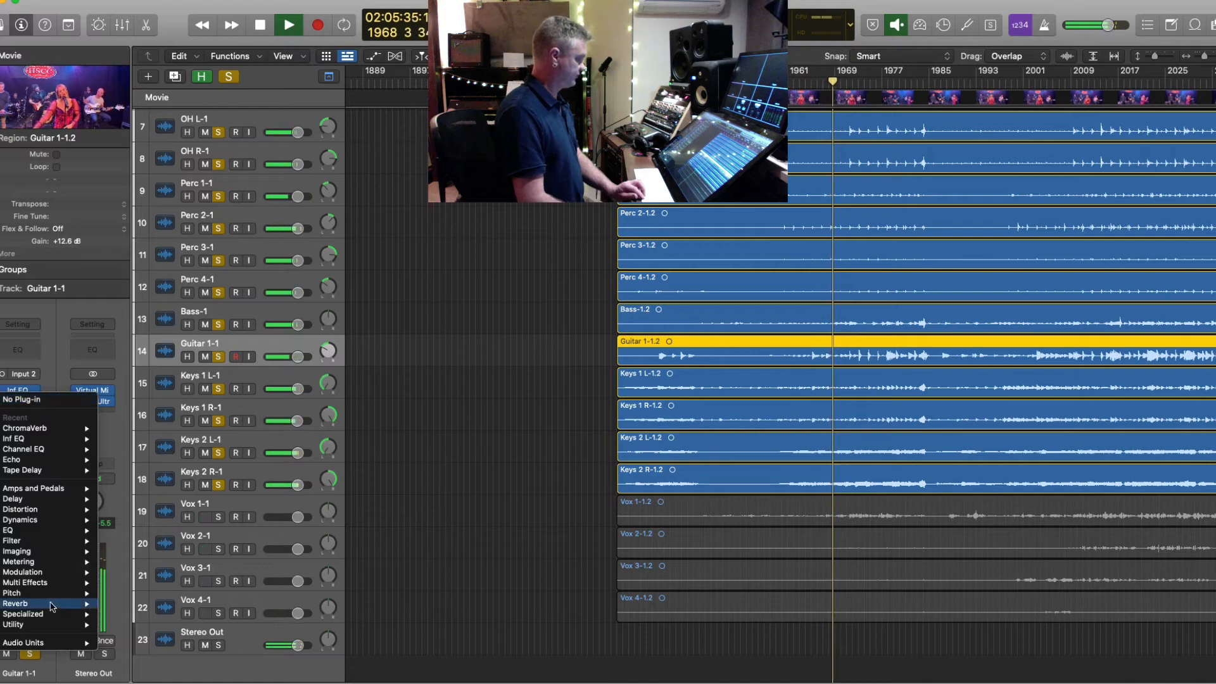
mouse_move(51, 643)
mouse_move(152, 652)
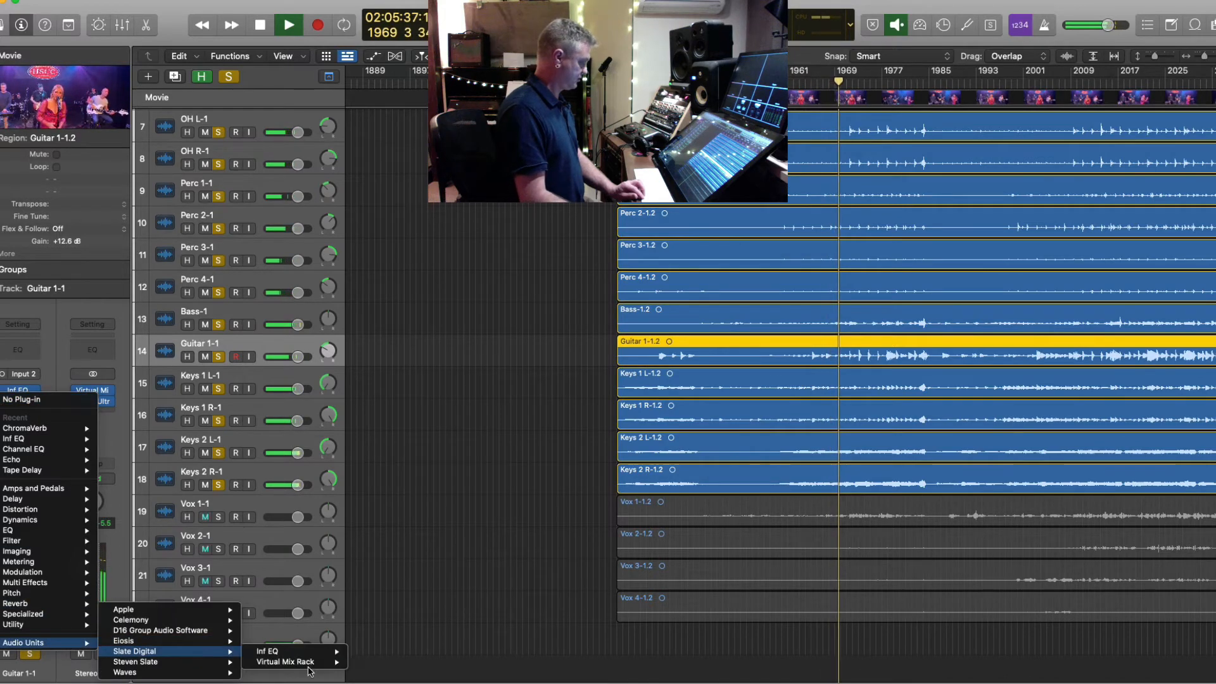
mouse_move(298, 662)
click(373, 661)
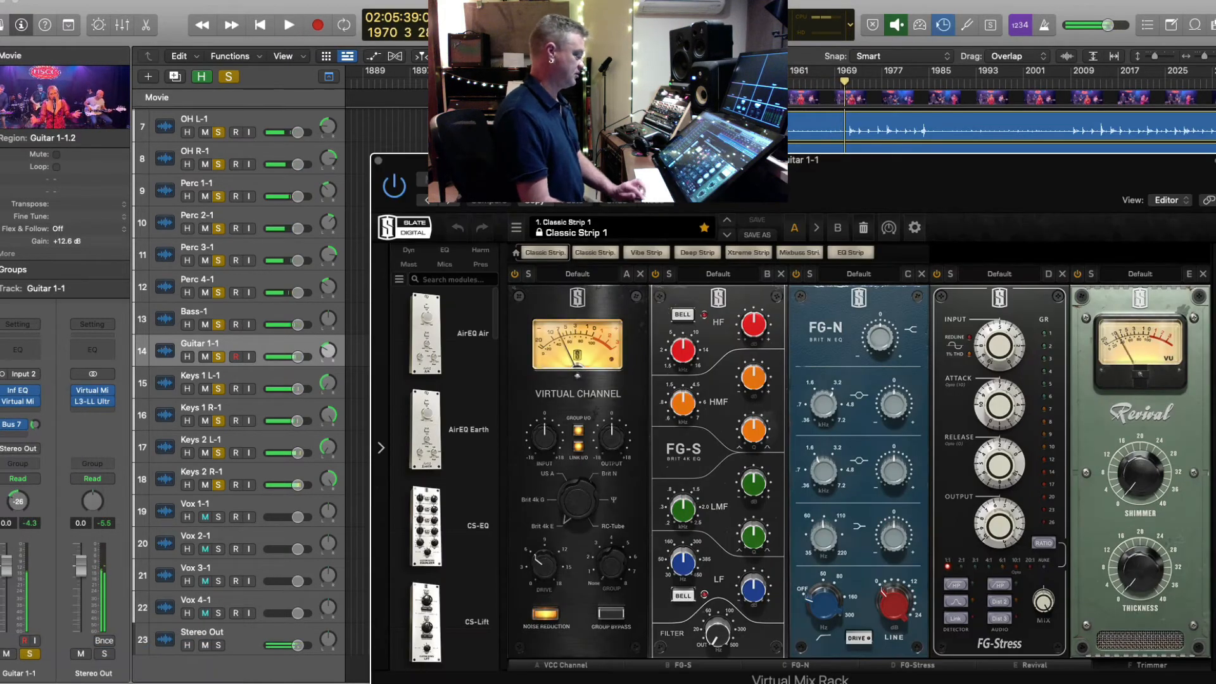
drag(648, 161, 359, 16)
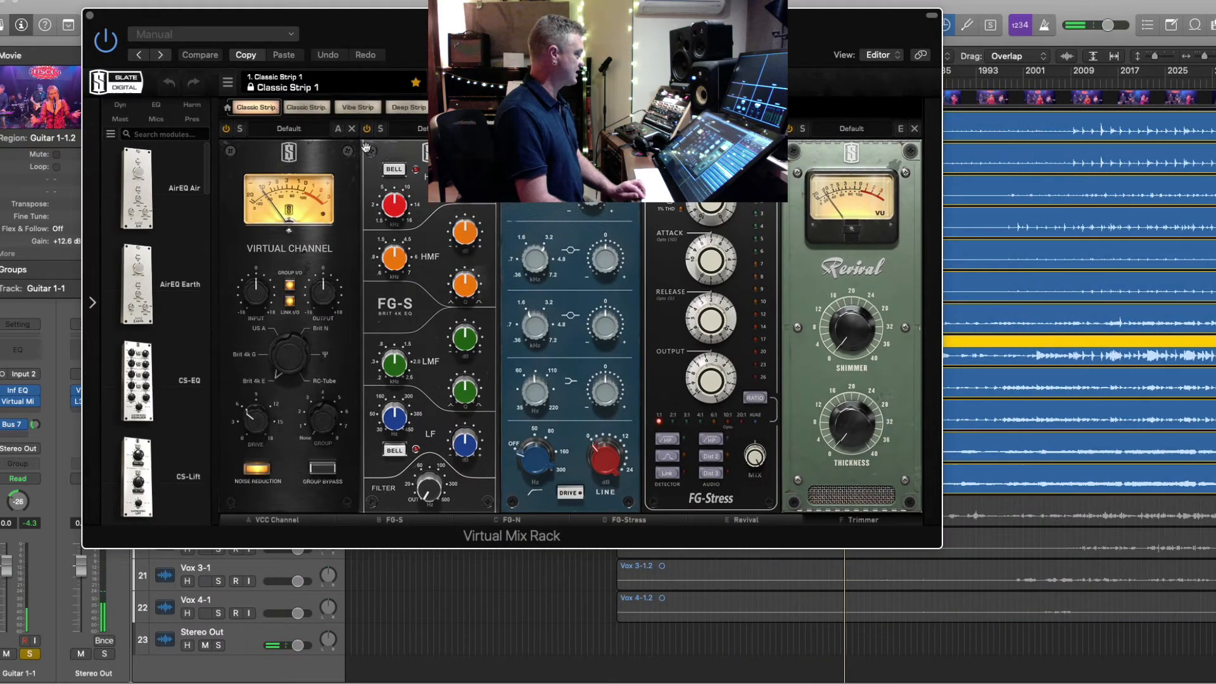
- Remove the FG-S, FG-N, FG-Stress, Revival and Trimmer modules from the rack, keeping only the Virtual Channel
click(492, 129)
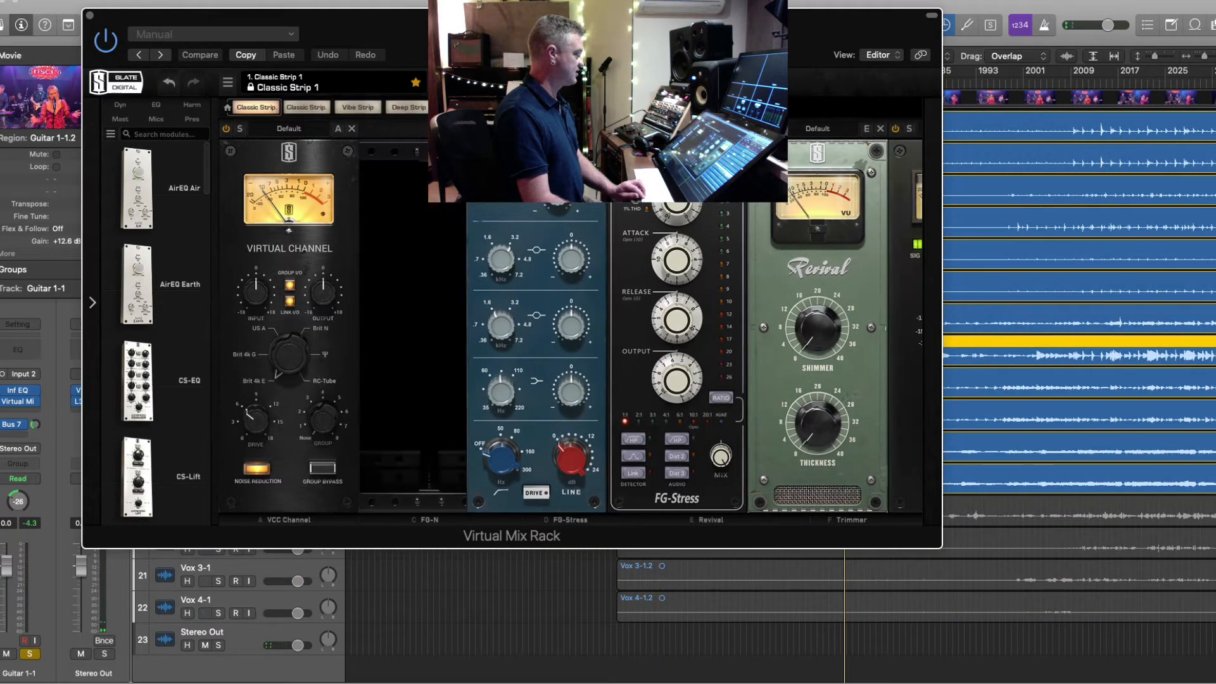
click(492, 128)
click(492, 129)
click(492, 128)
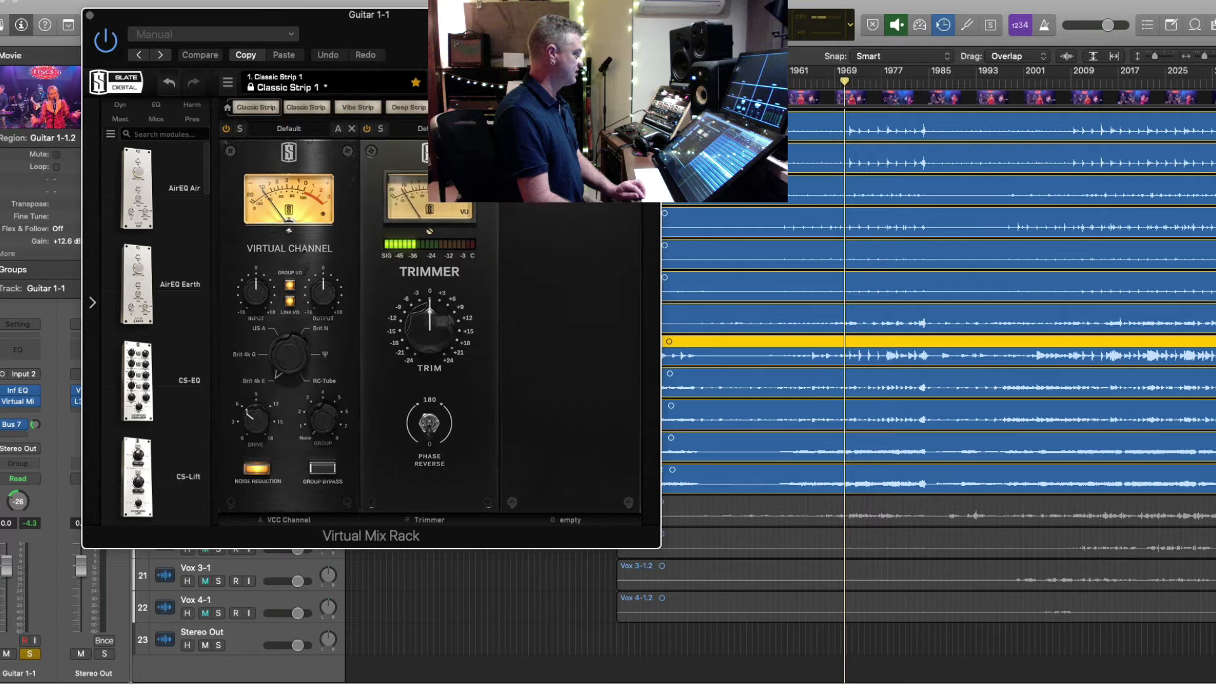
click(492, 128)
- Load the FG-Bomber module into the empty slot beside the Virtual Channel
scroll(177, 350, down, 3)
scroll(177, 350, down, 10)
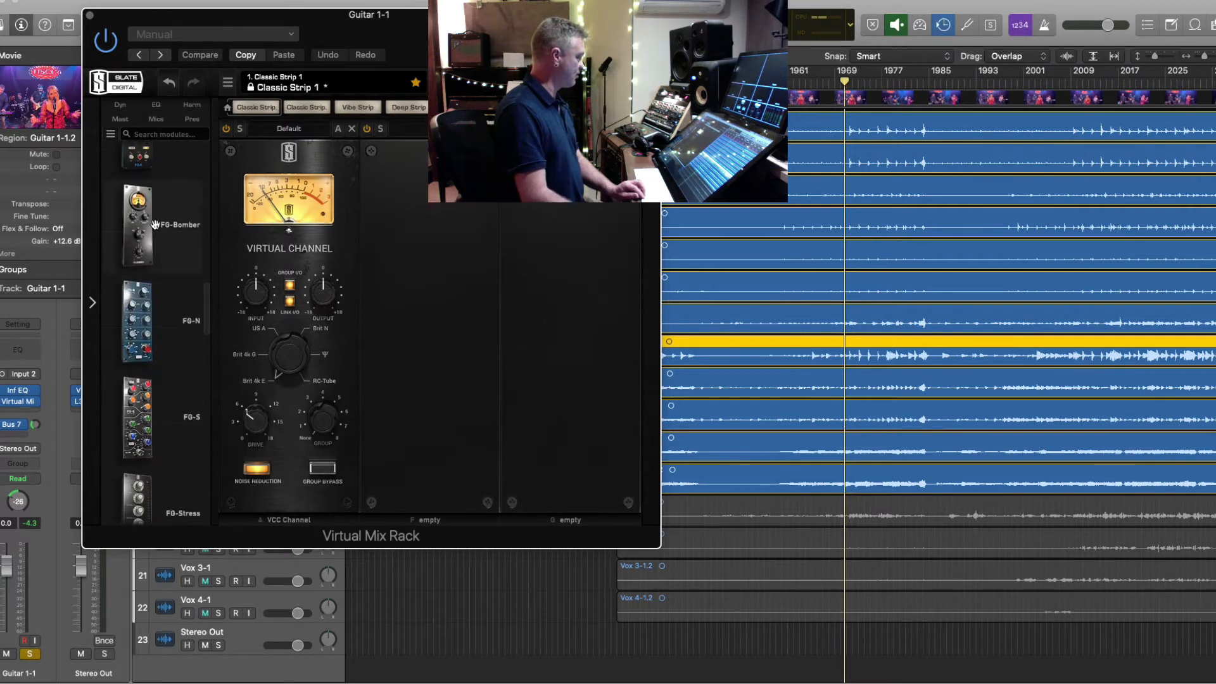
drag(138, 227, 429, 216)
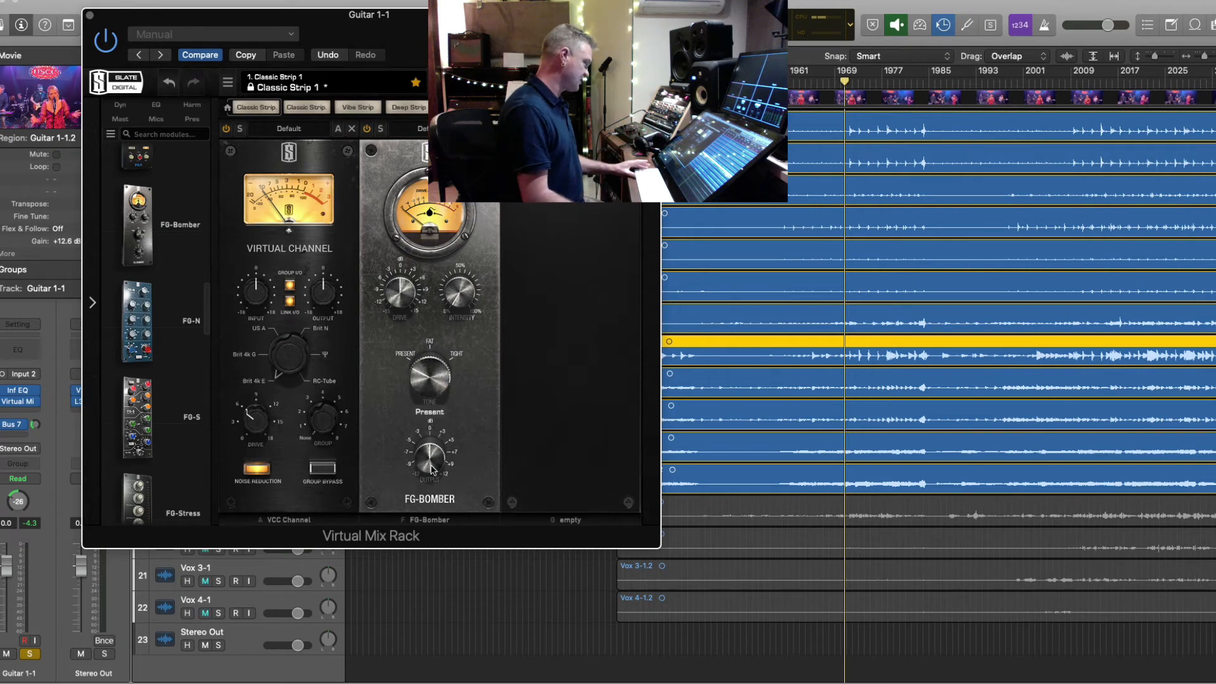
- Play the band from shortly before bar 1969 and lower the Guitar 1-1 fader to -1.0 dB
click(828, 84)
key(space)
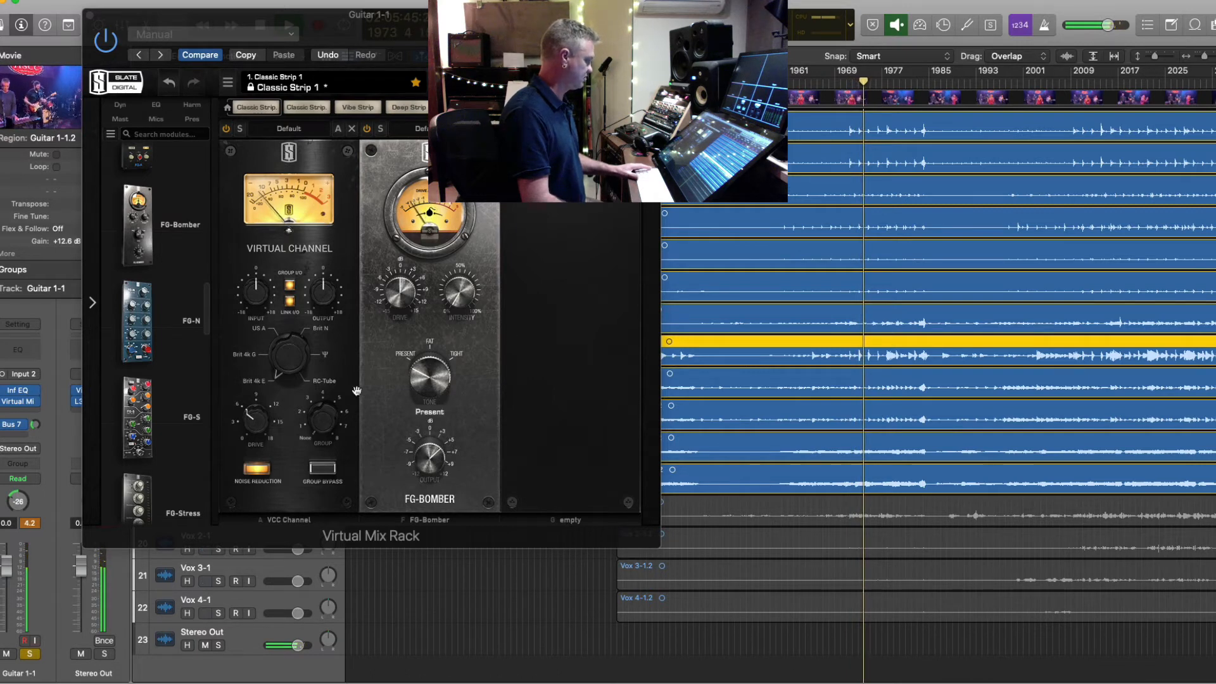
drag(11, 575, 11, 579)
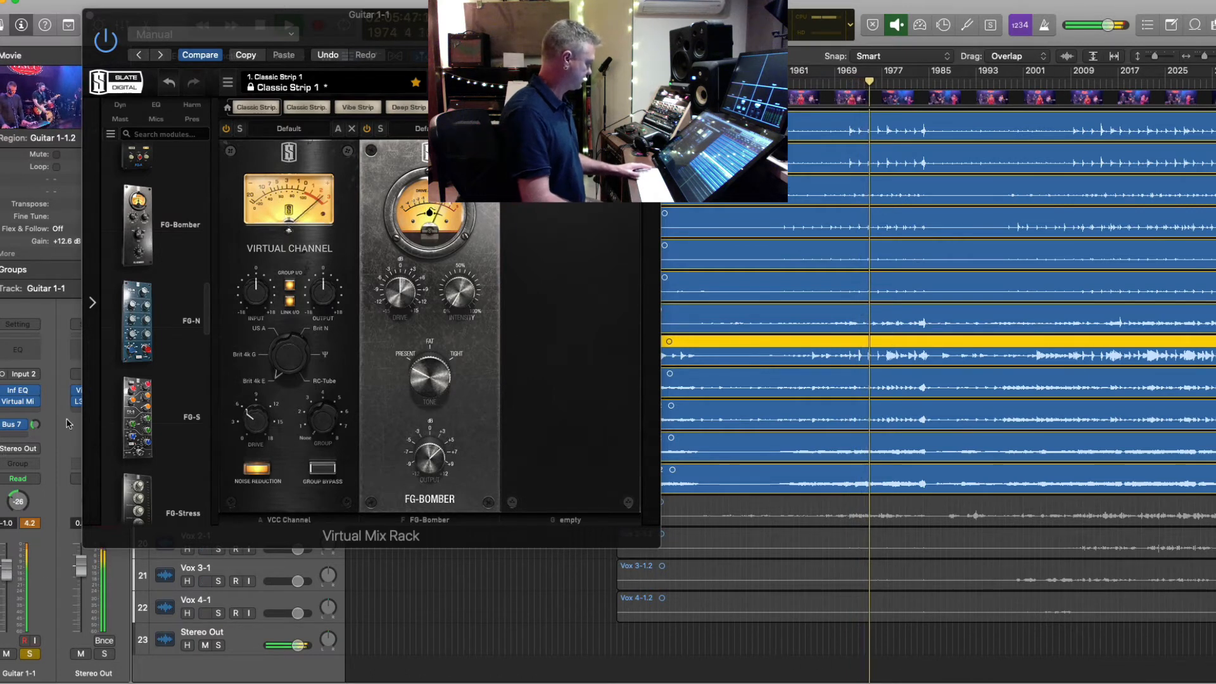
- Insert a mono Waves L2 limiter below the Virtual Mix Rack on the Guitar 1-1 track
click(37, 412)
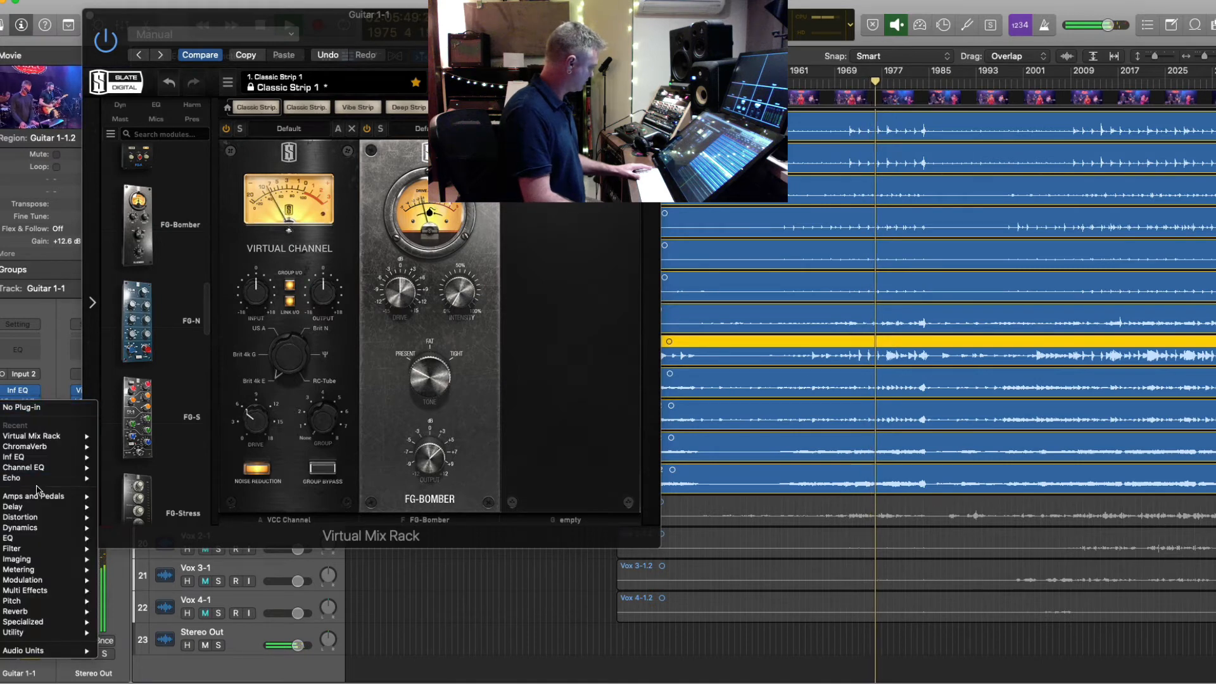
mouse_move(38, 651)
mouse_move(126, 672)
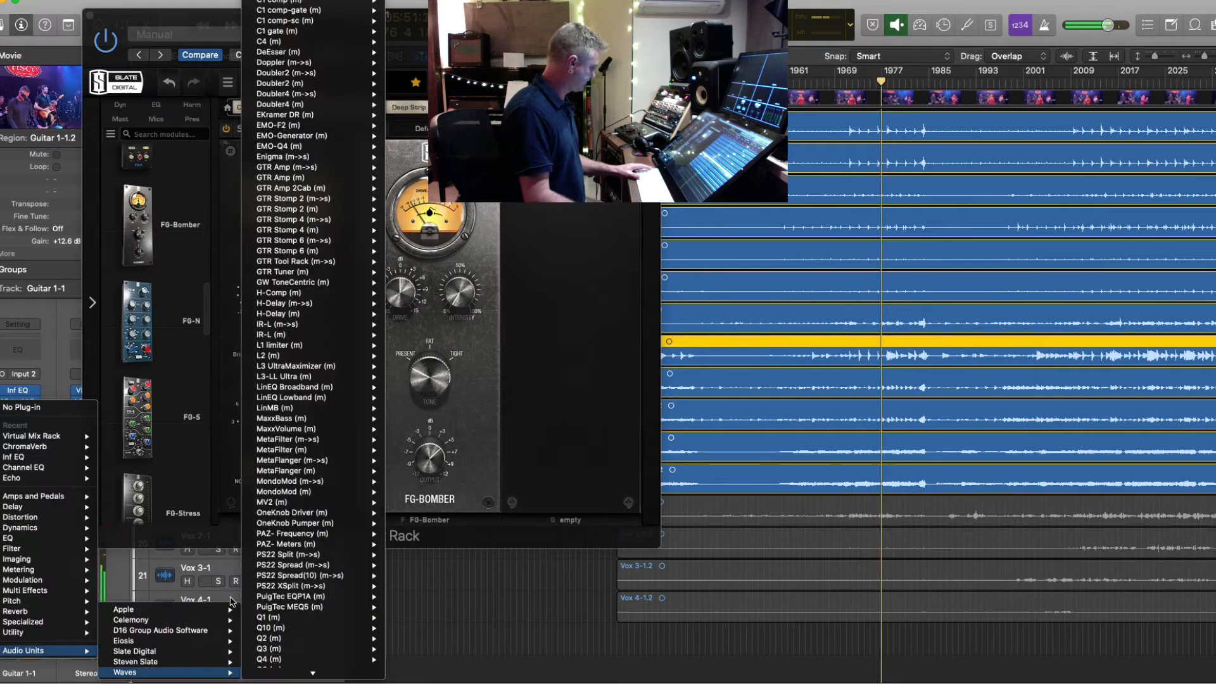
click(405, 357)
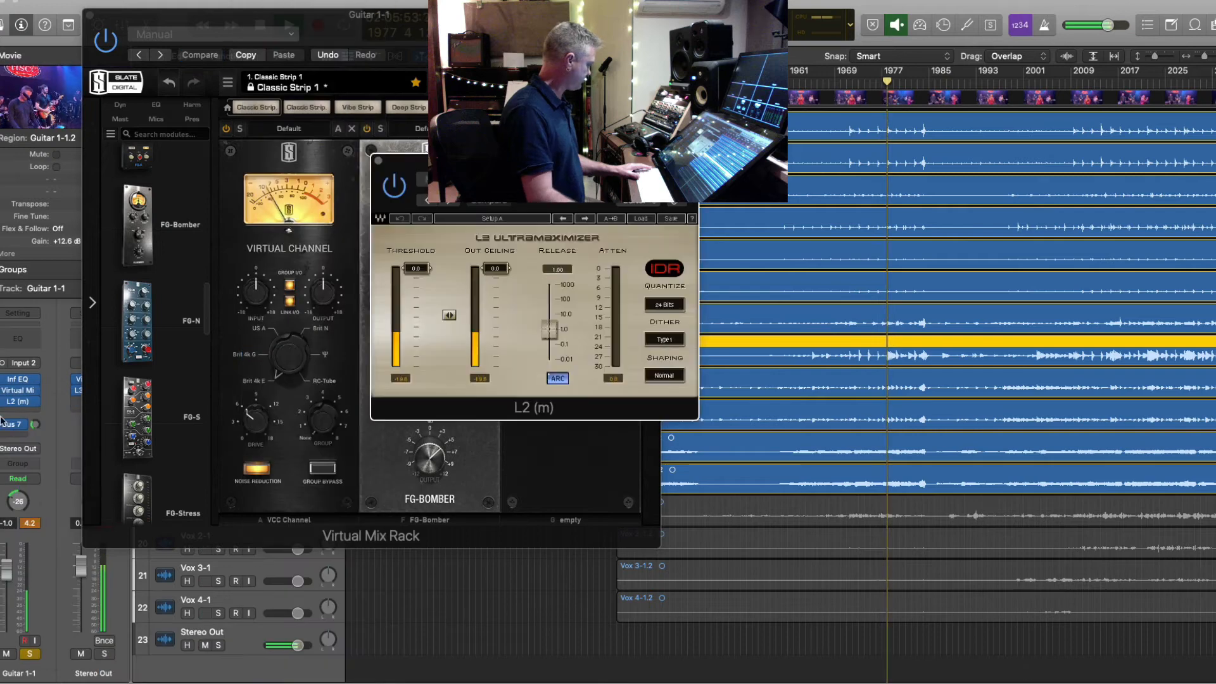
- Show the guitar's Bus 7 Delay aux, close the Virtual Mix Rack and L2 windows, and open the aux's Echo plug-in
click(34, 425)
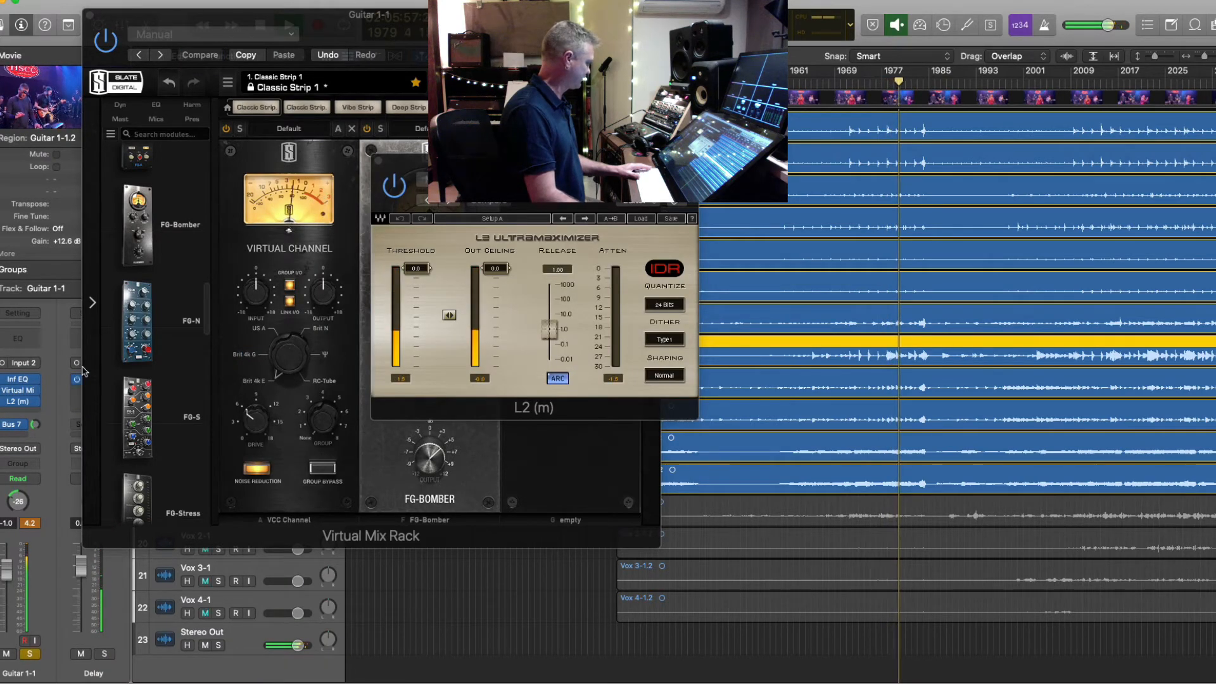
click(89, 14)
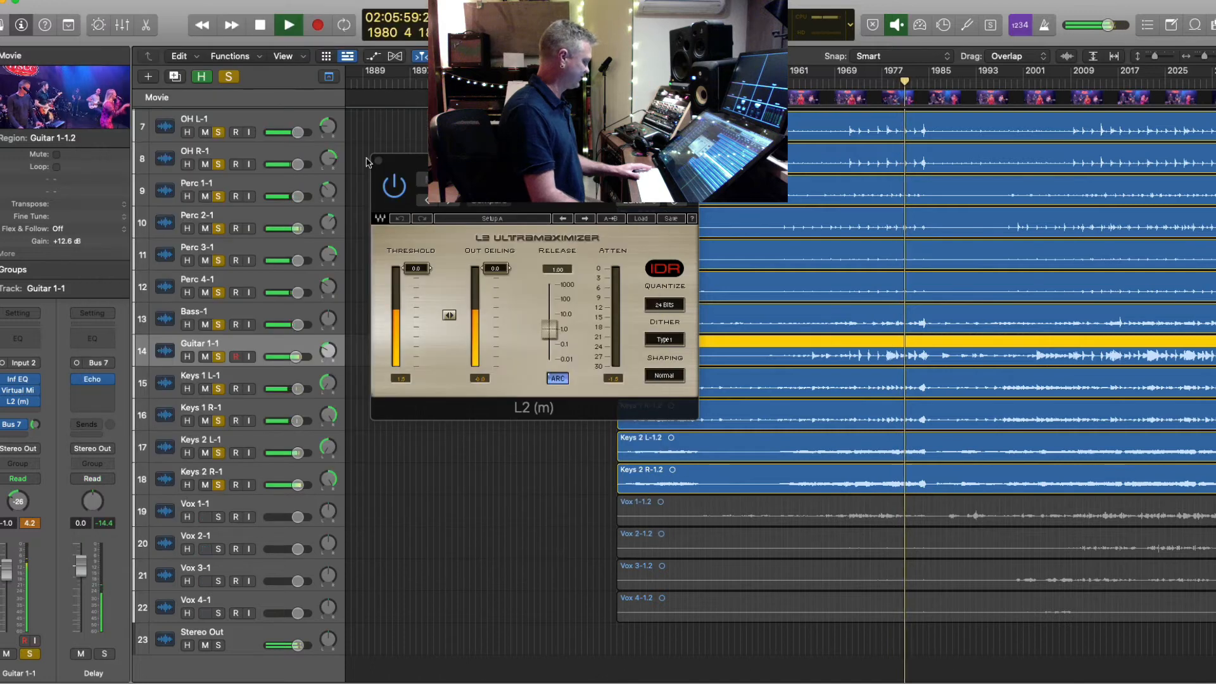
click(379, 163)
click(92, 379)
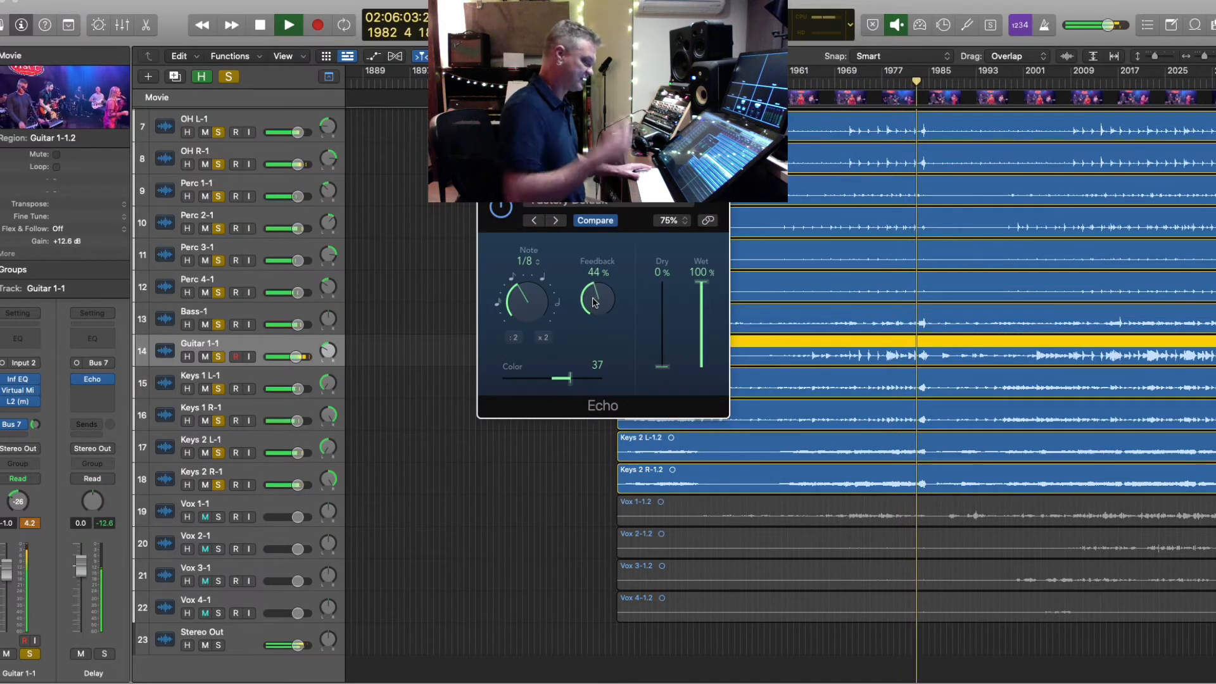
- Set the Delay aux's Echo feedback to 45% and close the plug-in
drag(592, 311, 595, 303)
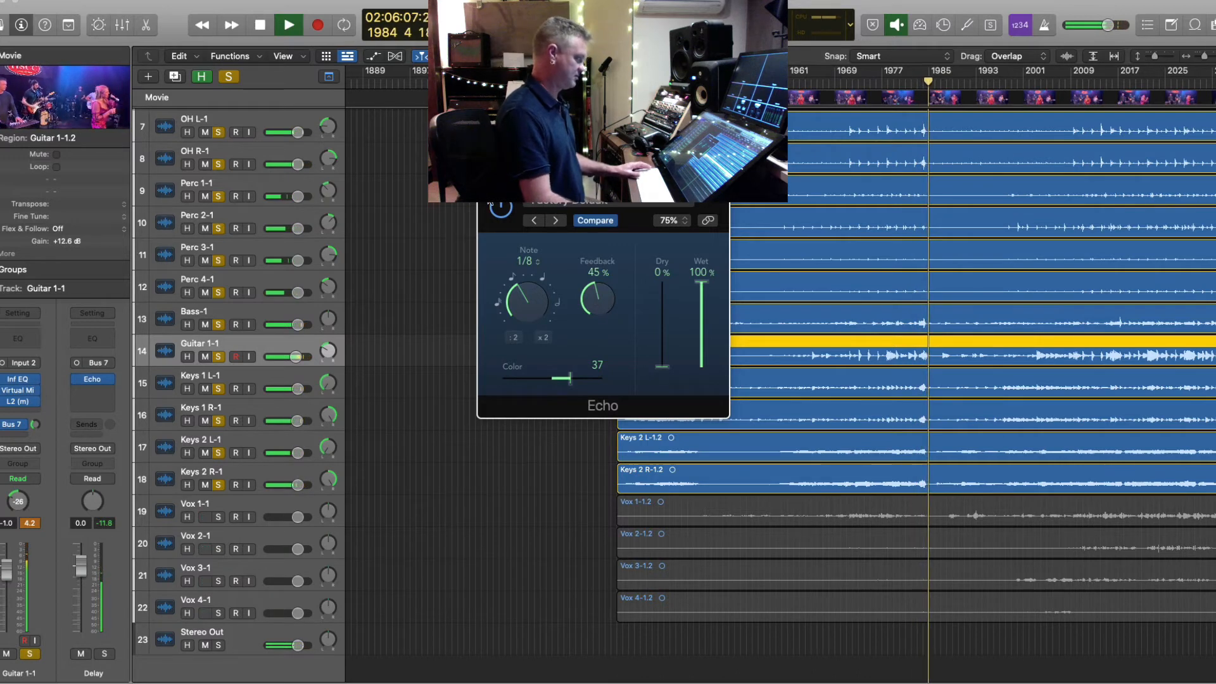
key(super+w)
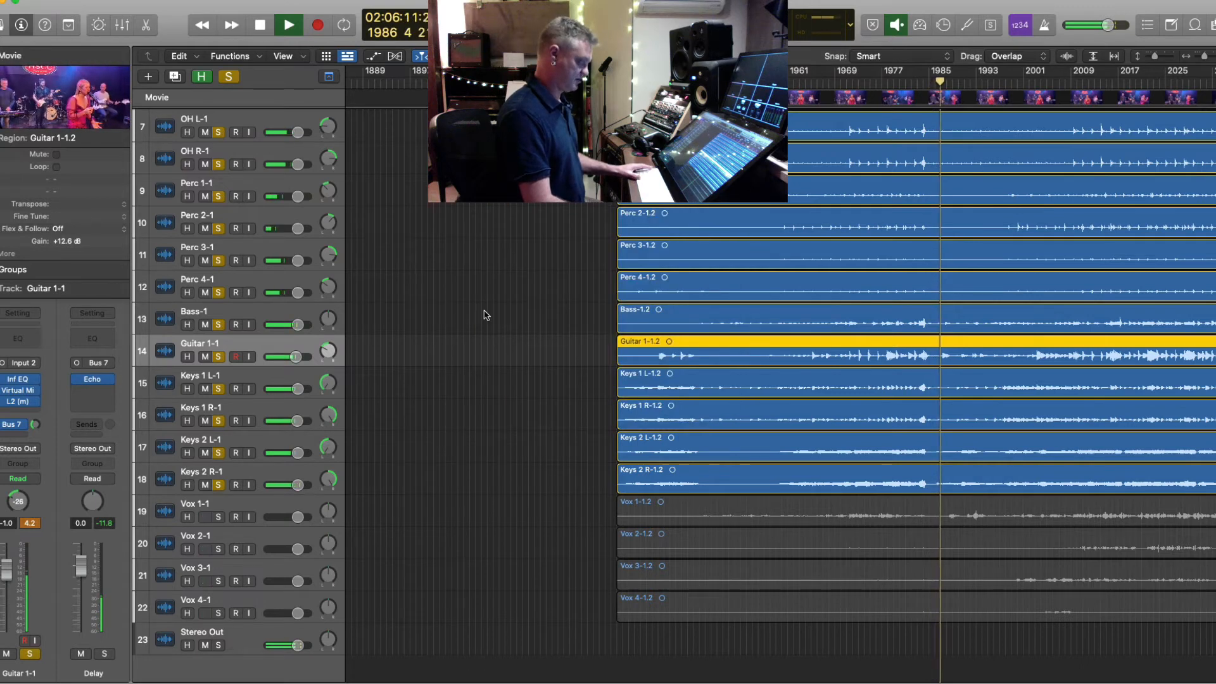
- Play the band from about bar 2036 to listen to the guitar solo section
scroll(486, 315, right, 5)
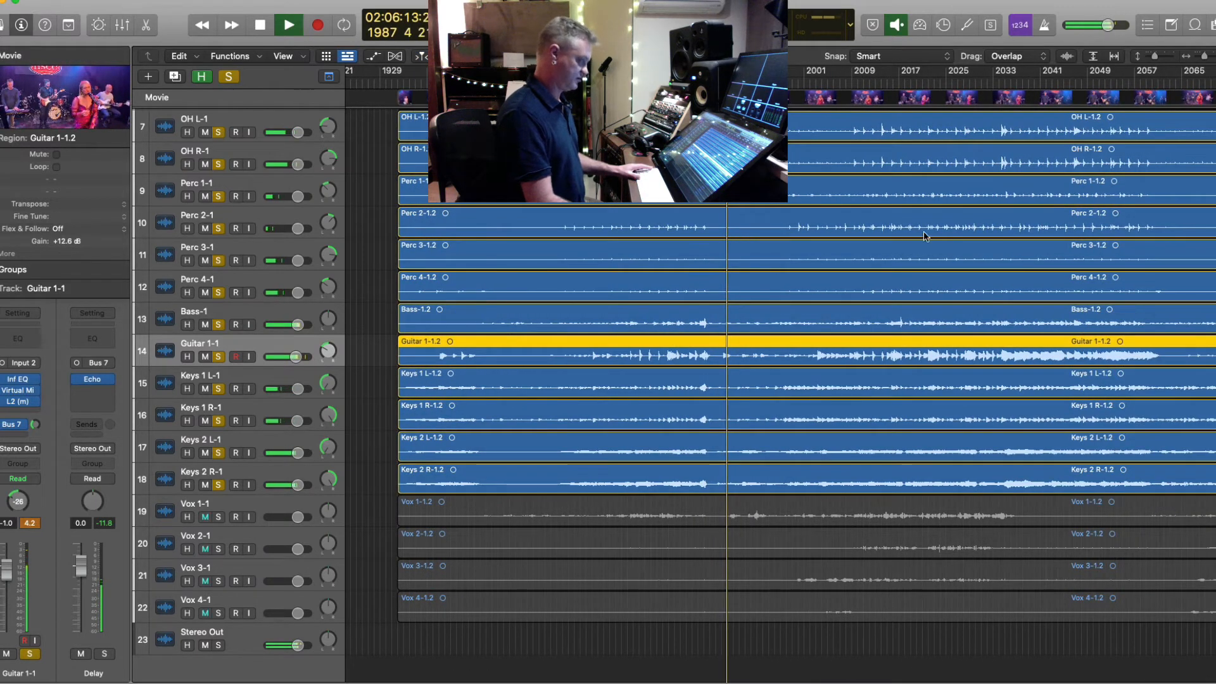
scroll(780, 374, right, 5)
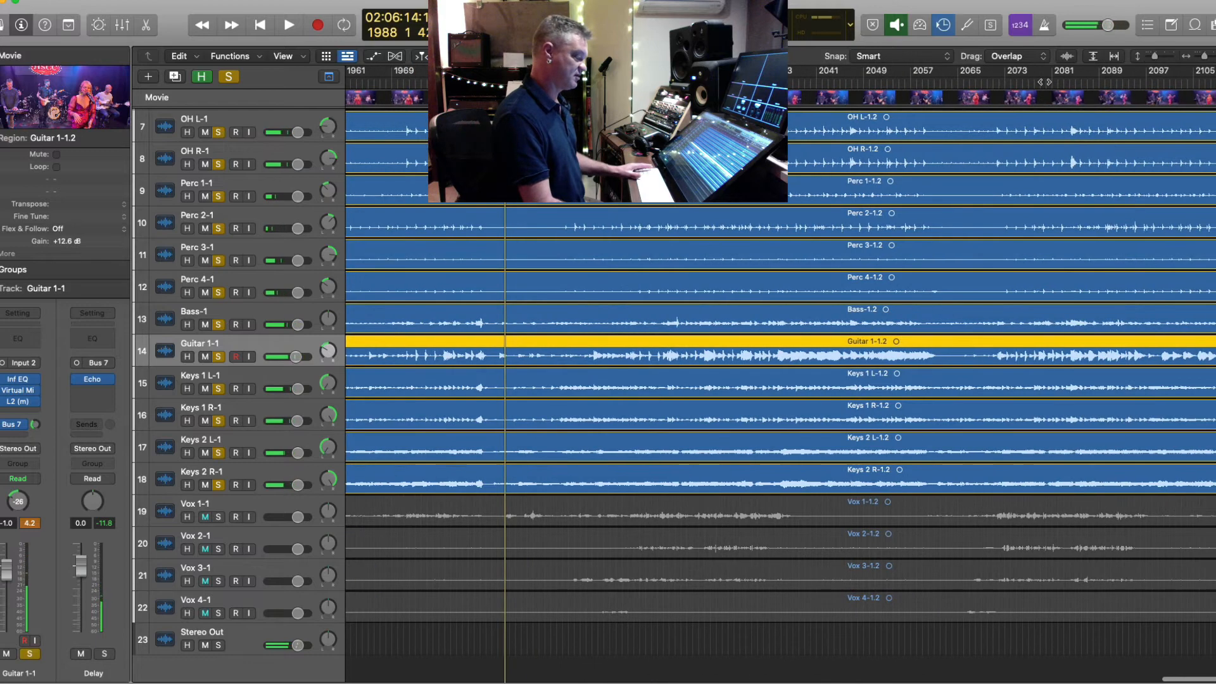
click(787, 83)
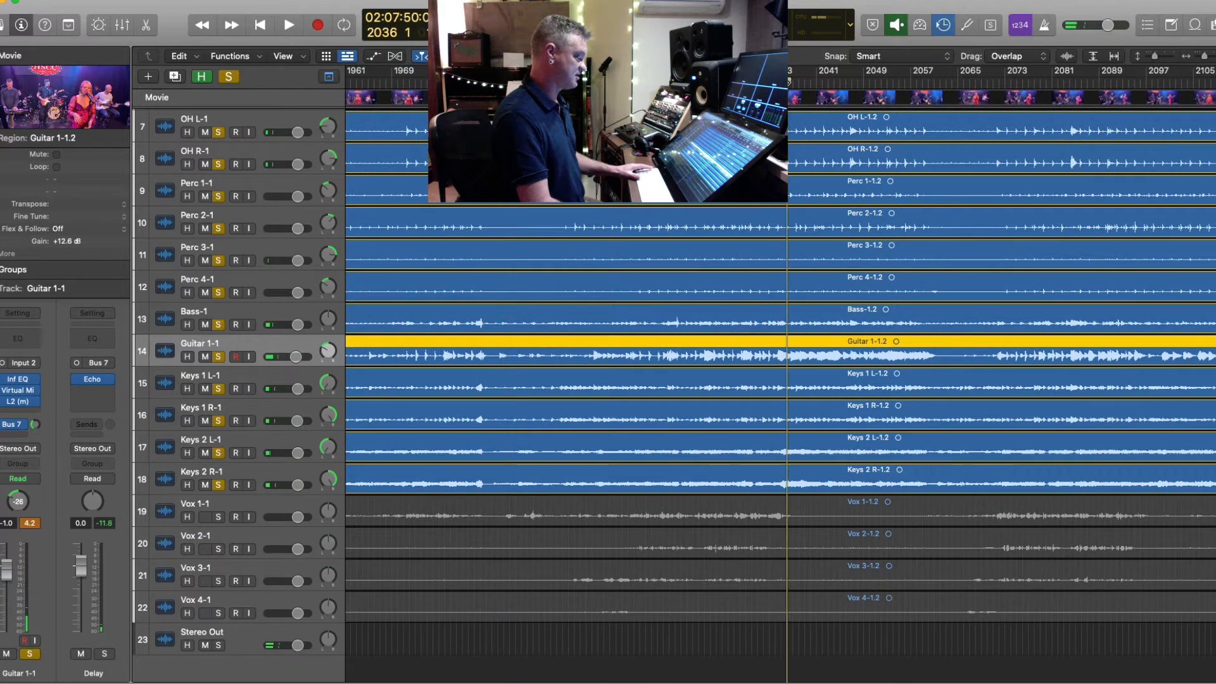
key(space)
click(235, 355)
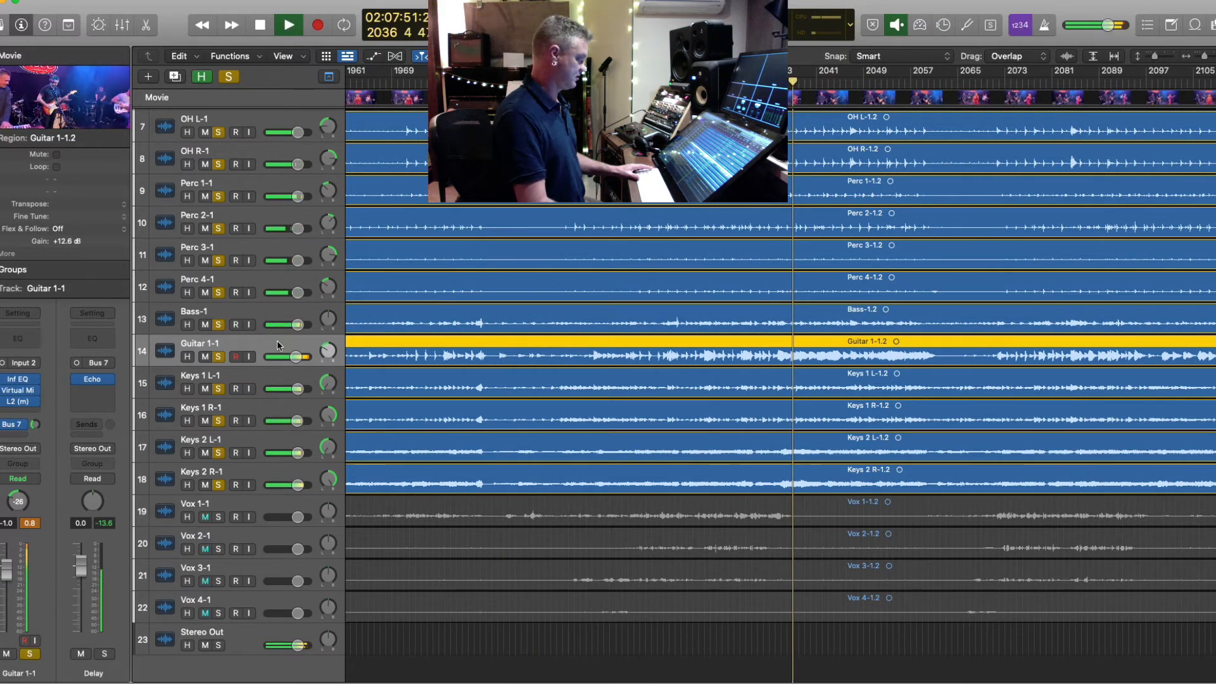
key(space)
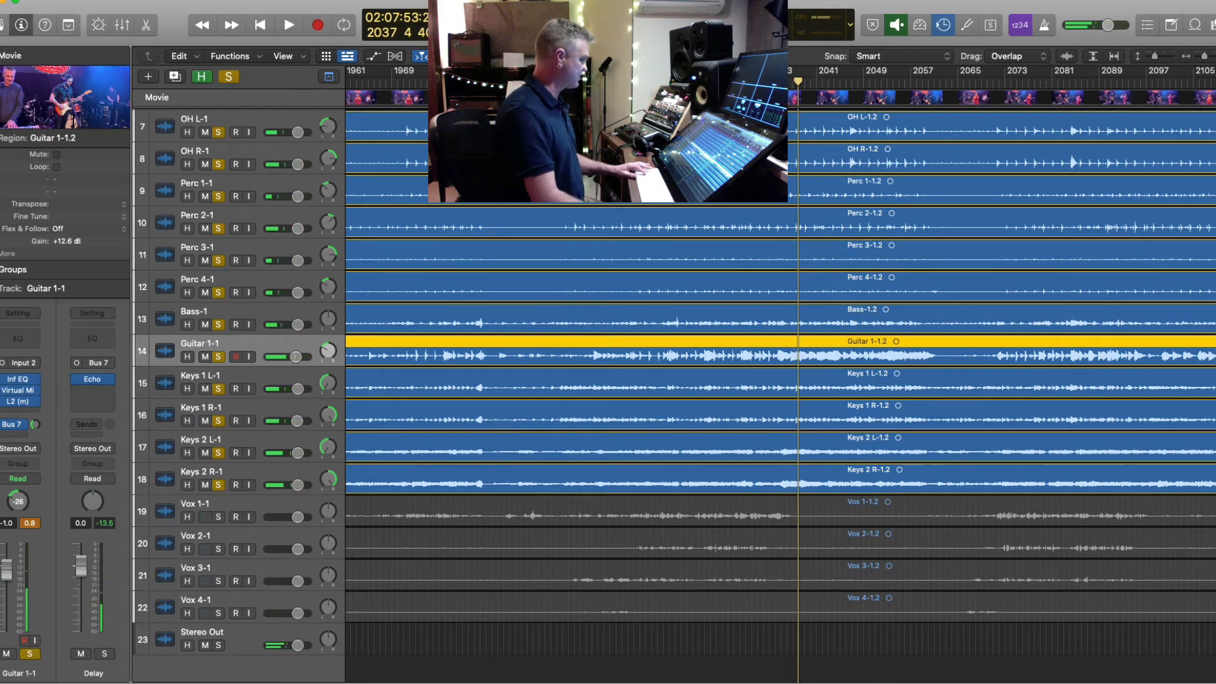
- Create a new track with duplicate settings from the Guitar 1-1 track
click(146, 0)
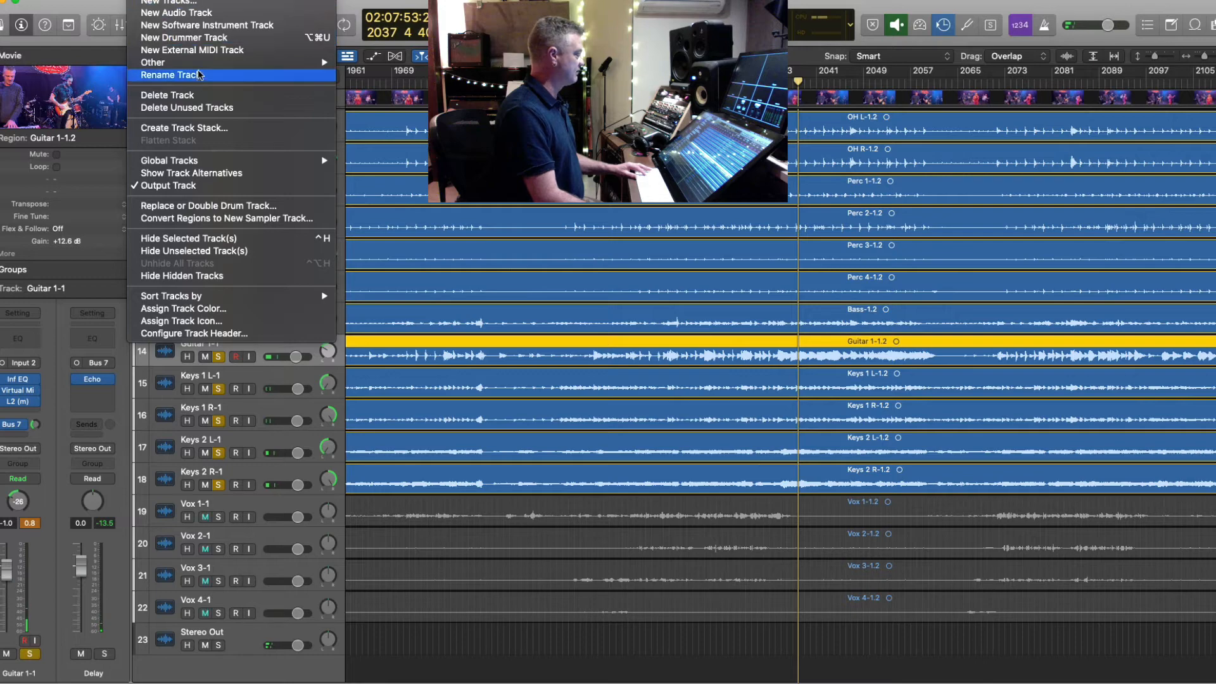
mouse_move(209, 65)
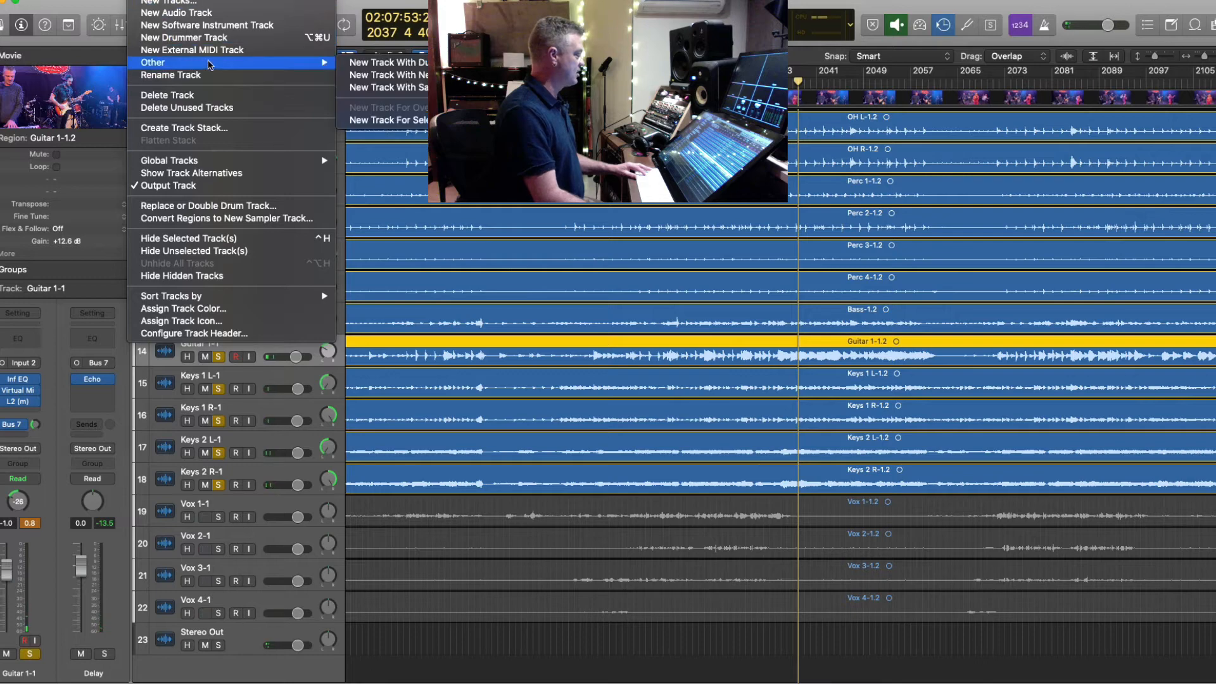
click(424, 63)
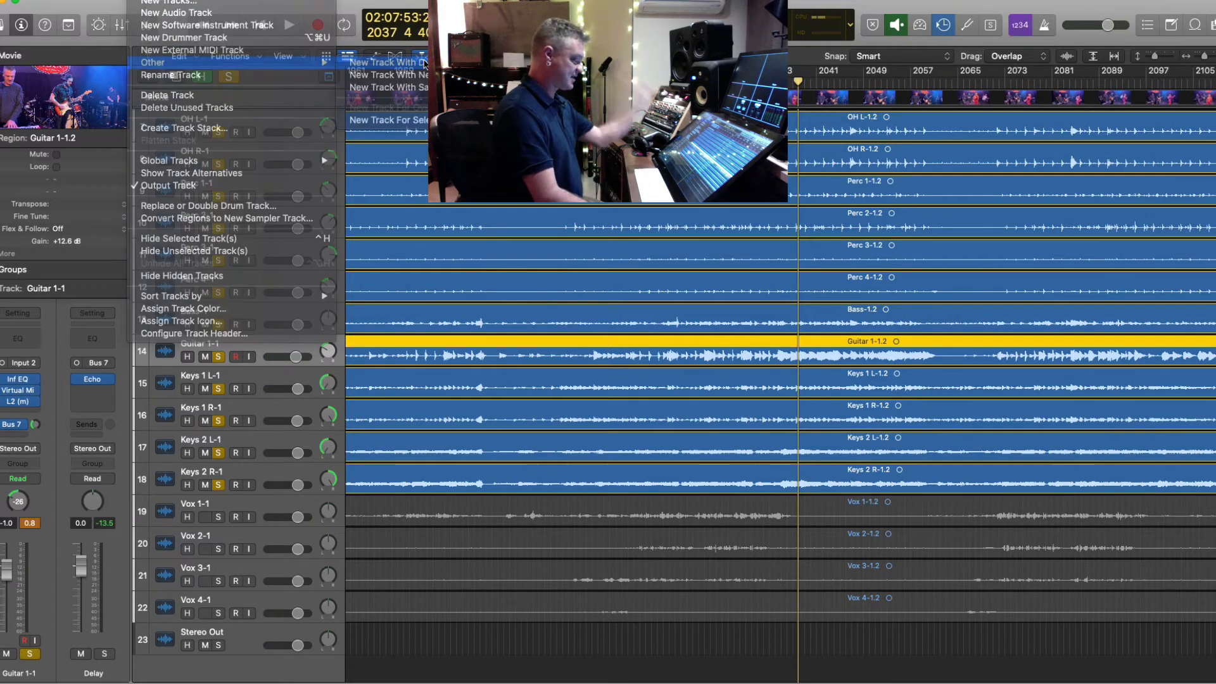
- Split the Guitar 1-1 region where the solo starts, just after bar 2034
key(comma)
key(comma)
key(comma)
key(comma)
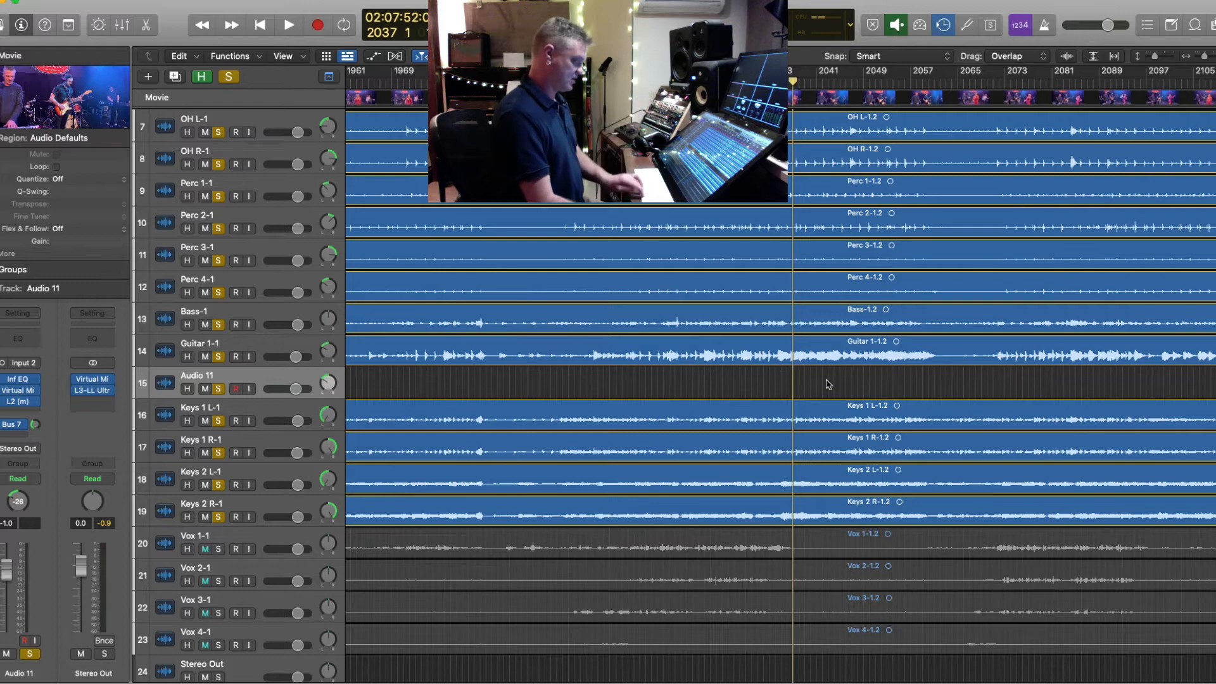
click(786, 357)
key(space)
key(super+Right)
key(super+Right)
key(super+Right)
key(super+Right)
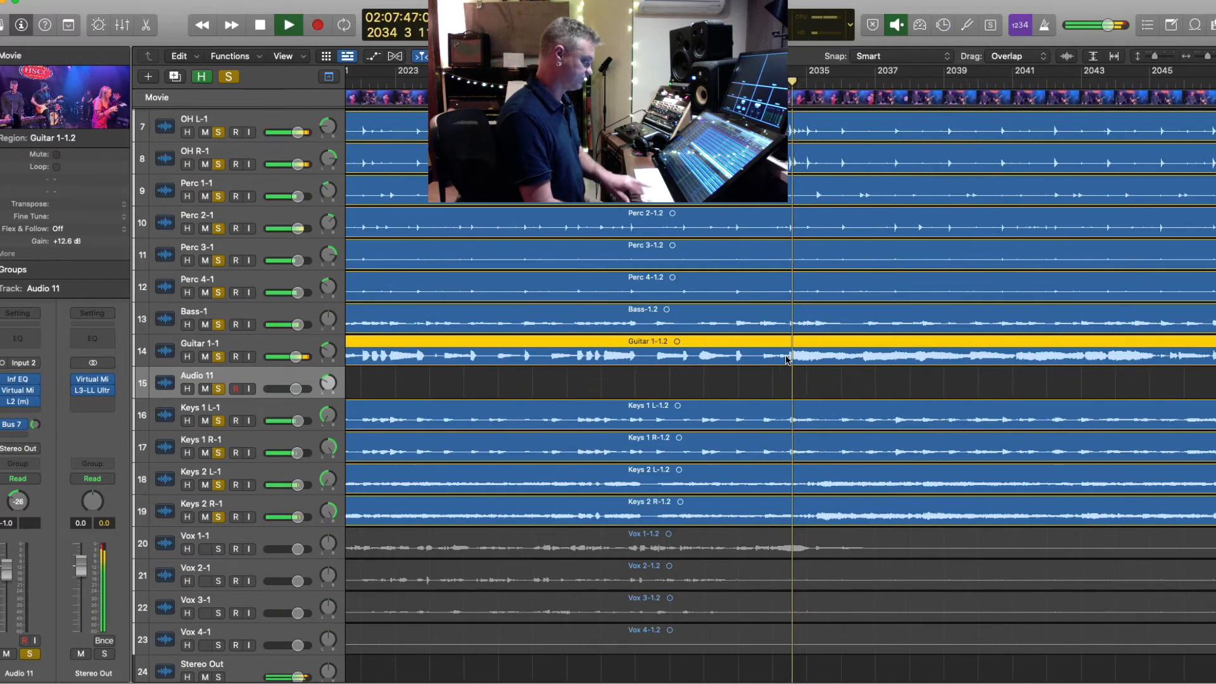
key(super+Down)
key(super+Down)
key(super+Down)
key(super+Down)
key(super+Down)
key(super+Down)
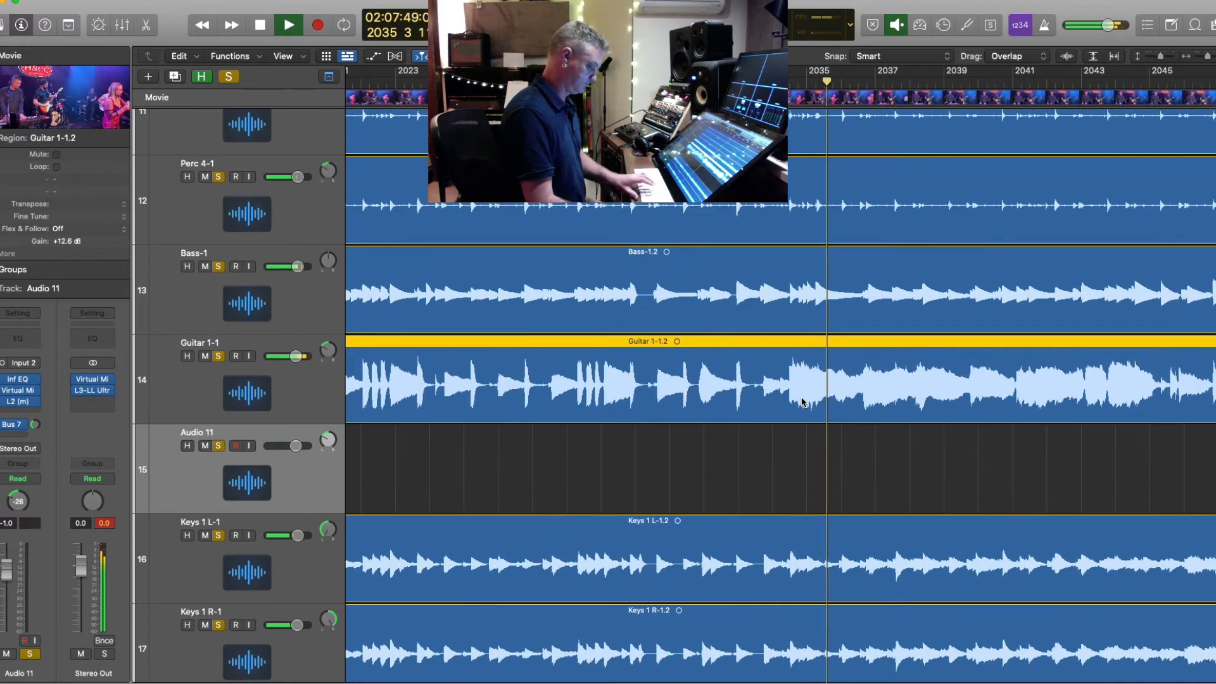
super+click(790, 402)
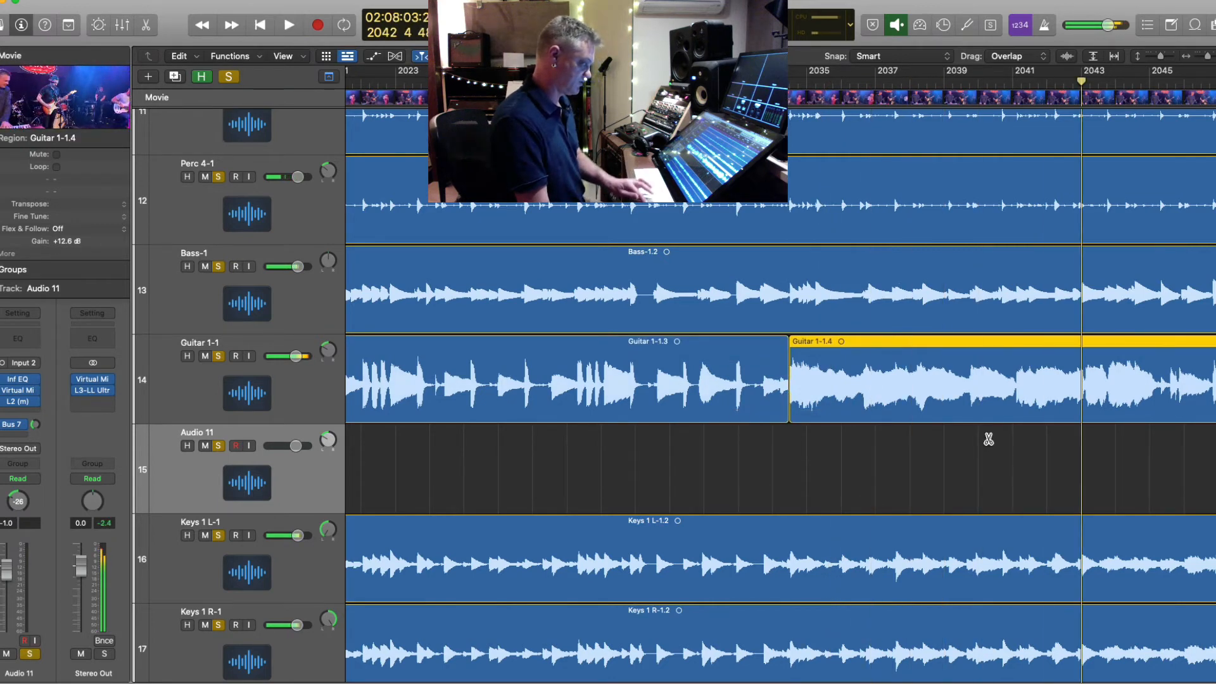
- Split the Guitar 1-1 region again where the solo has faded out, just before bar 2062
key(shift+period)
key(shift+period)
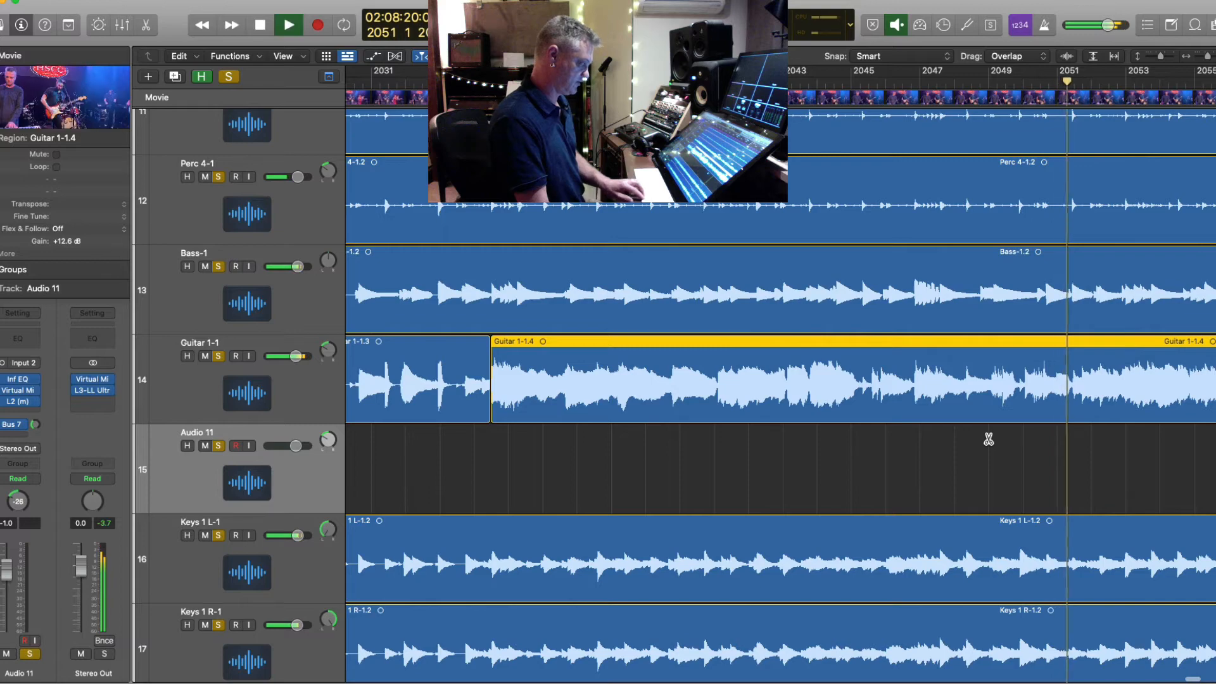
key(space)
key(period)
key(period)
key(period)
key(period)
key(period)
key(period)
key(period)
key(period)
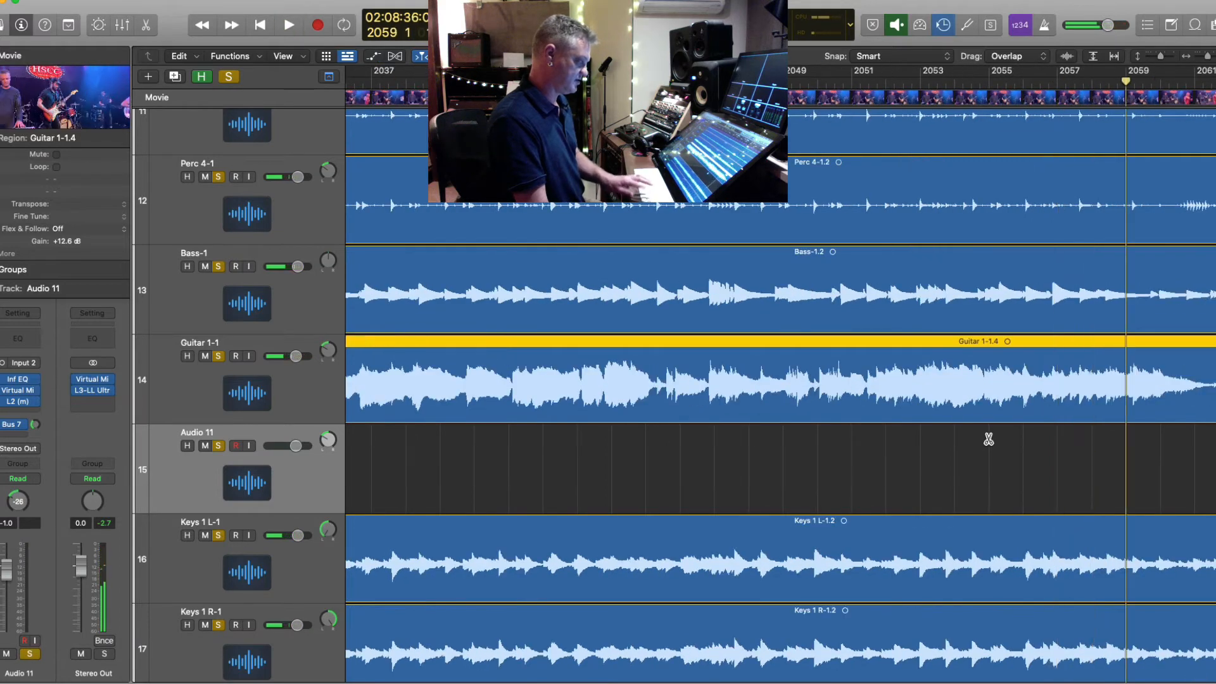
key(space)
key(super+Right)
key(super+Right)
key(super+Right)
key(super+Down)
key(super+Down)
key(super+Down)
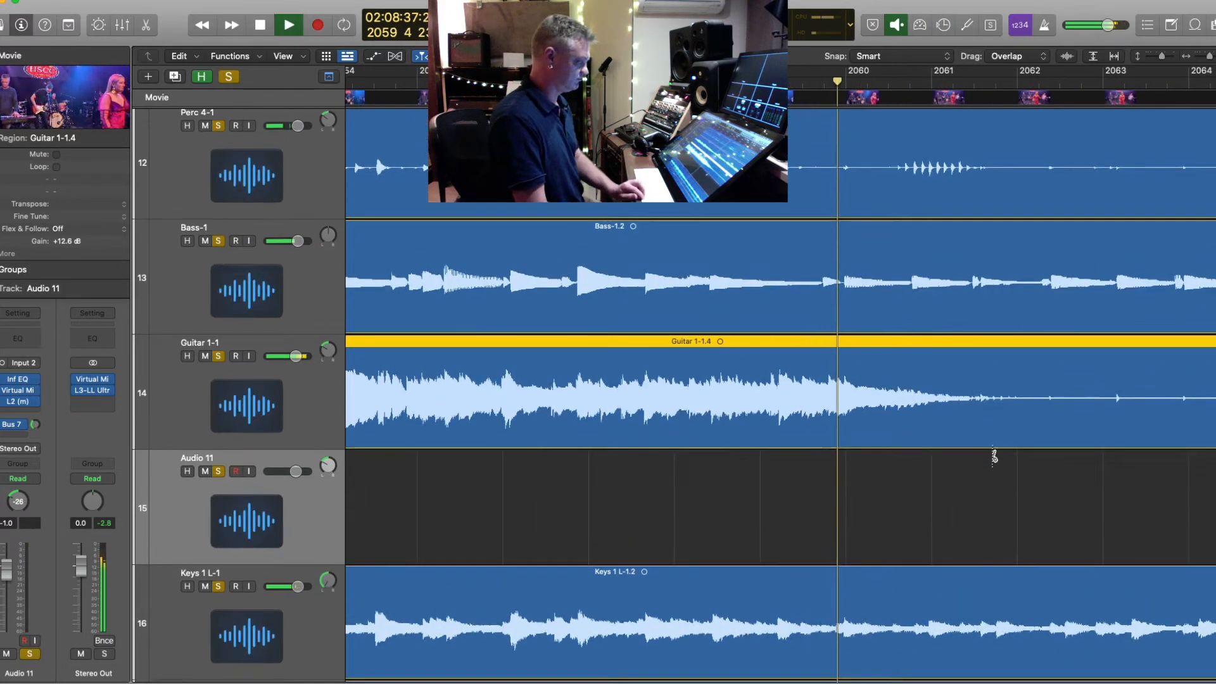
key(super+Down)
key(super+Down)
key(super+Right)
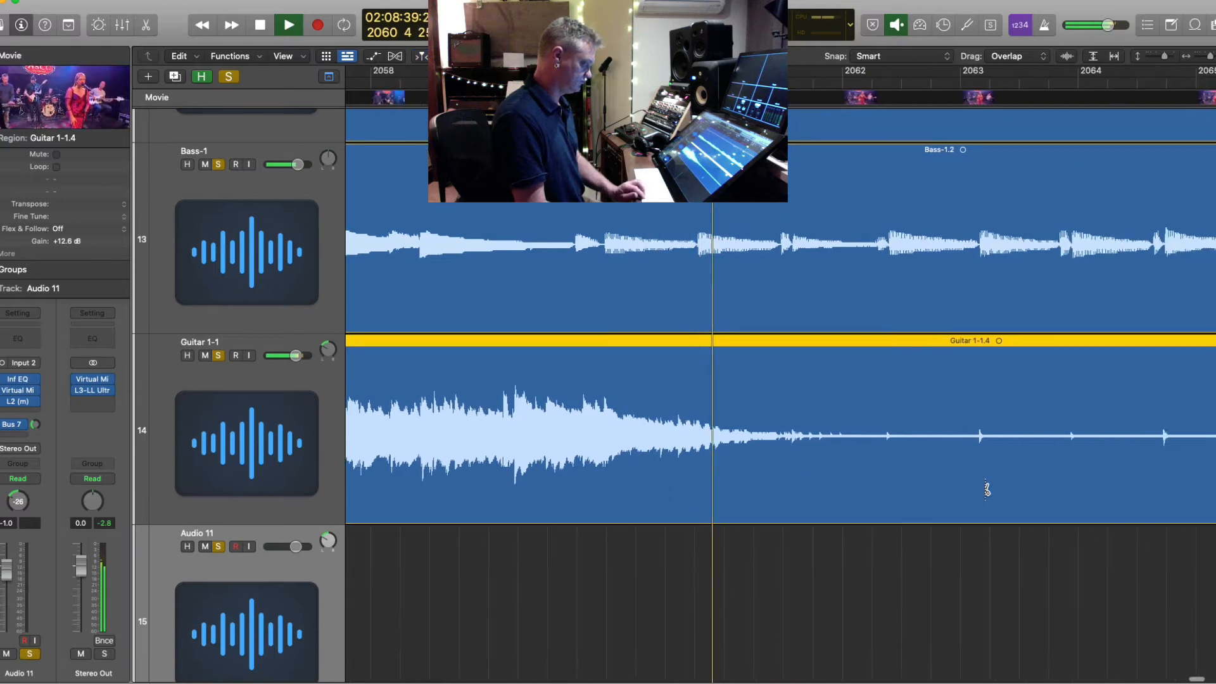
scroll(986, 490, down, 3)
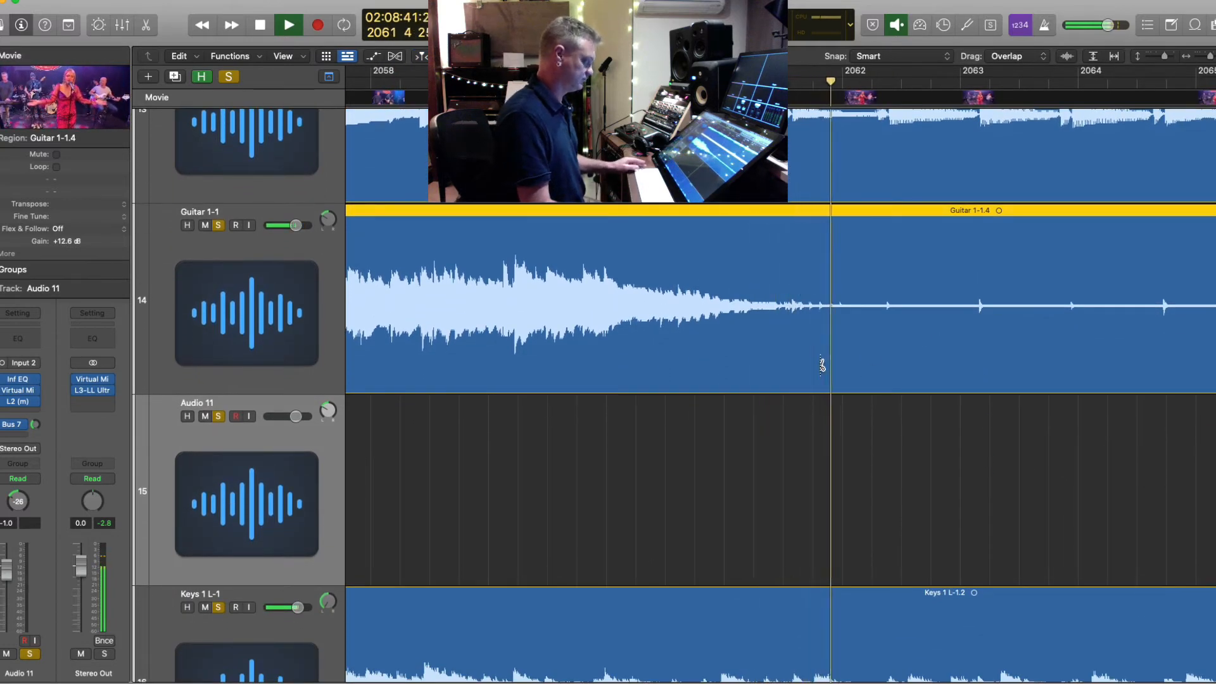
click(820, 365)
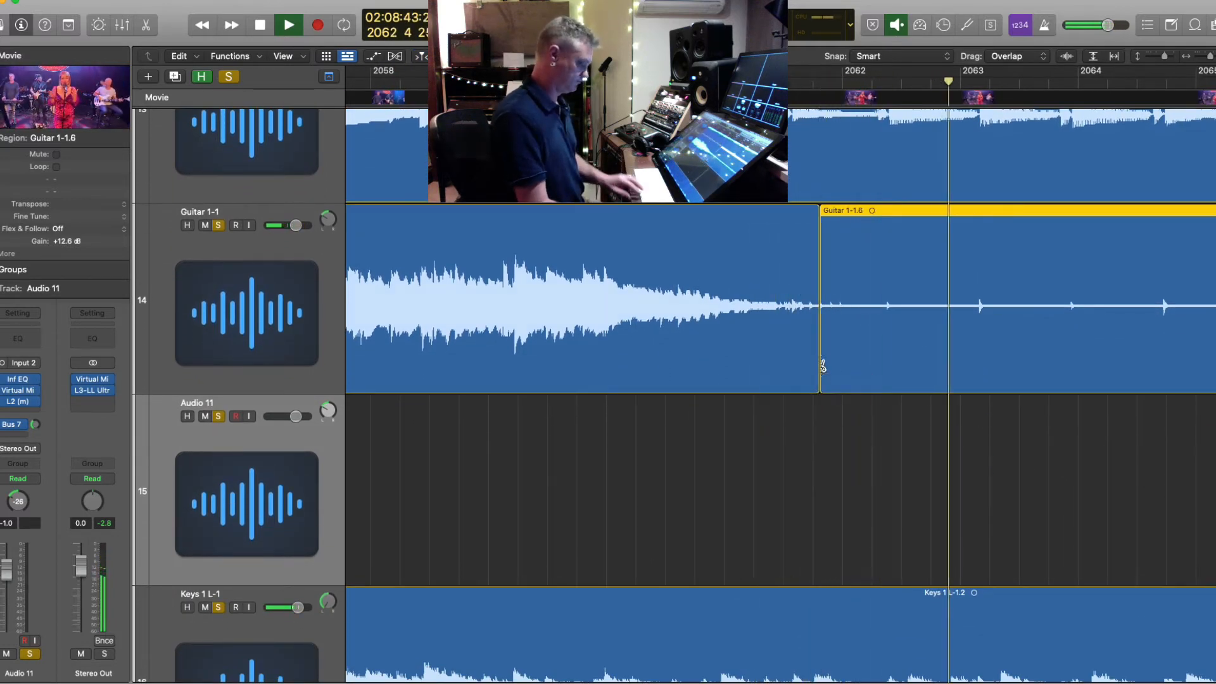
- Move the separated solo region onto the new track below Guitar 1-1, keeping its position in time, and centre that track's pan
key(super+Left)
key(super+Left)
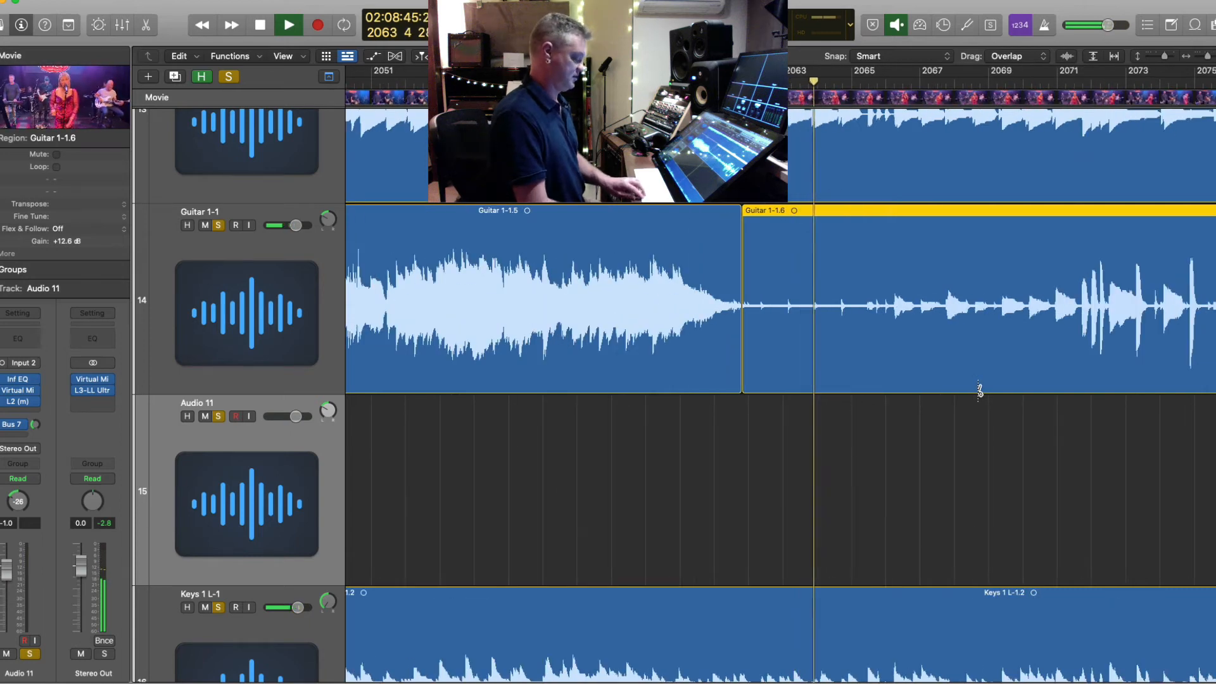
key(super+Left)
key(super+Left)
key(space)
click(659, 348)
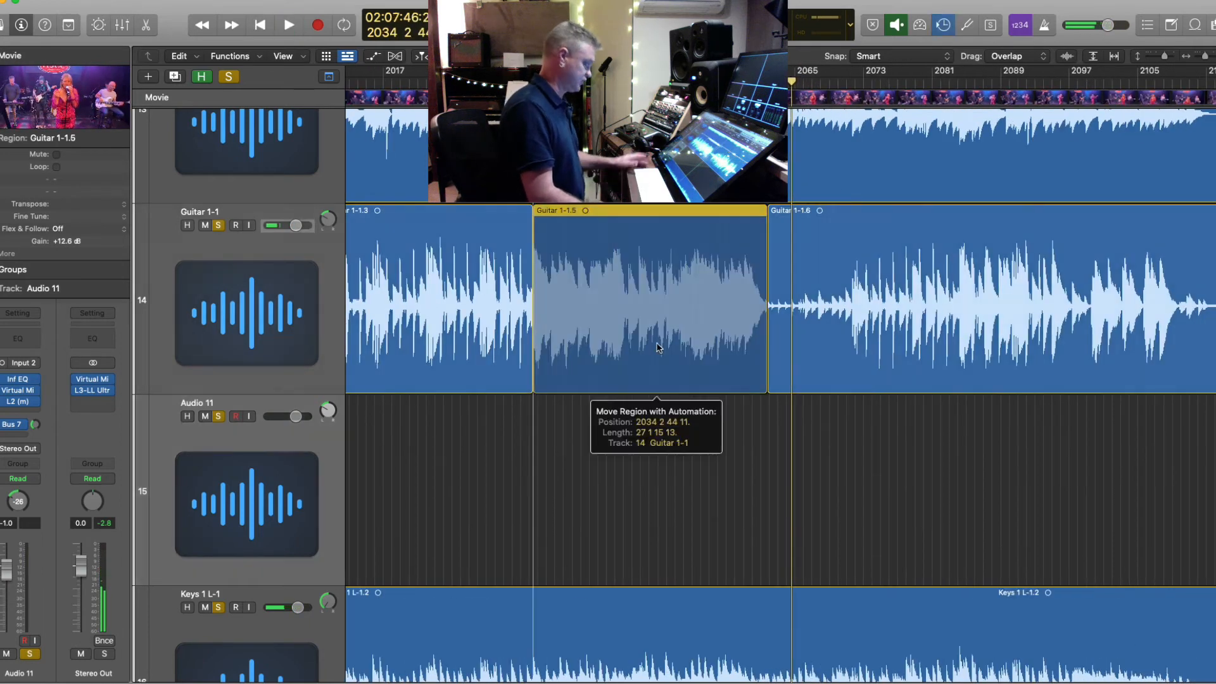
drag(659, 347, 659, 538)
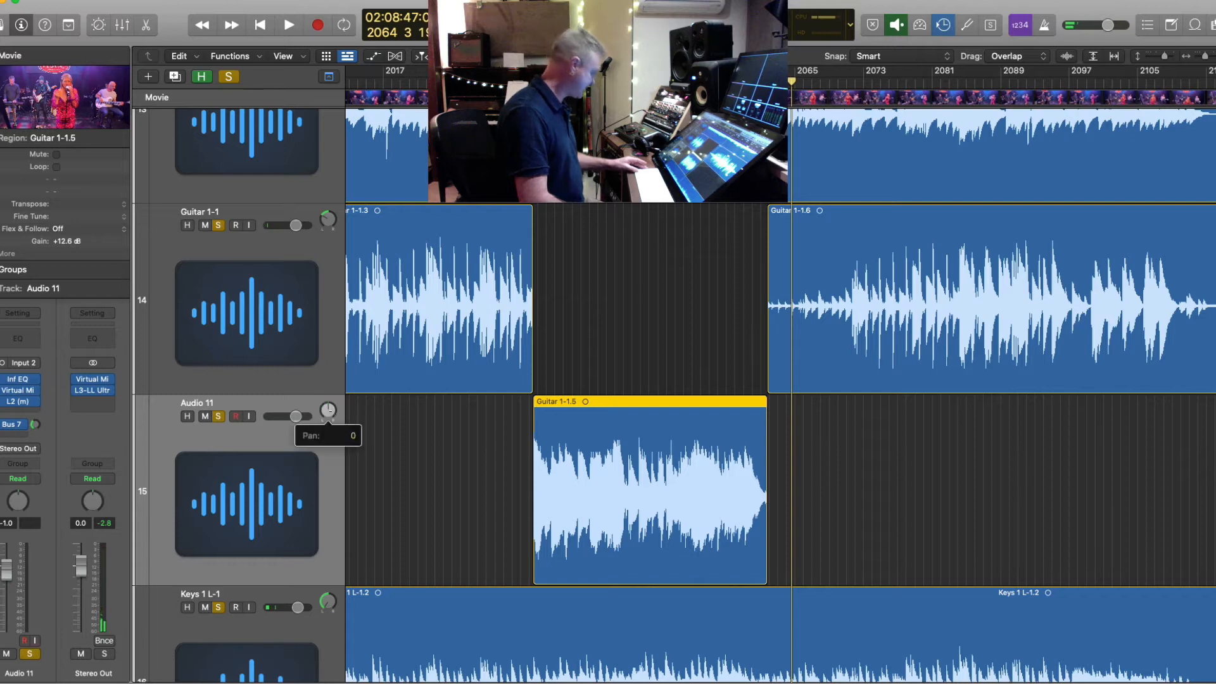
- Load the FG-N module into the empty slot of the new solo track's Virtual Mix Rack, adjust its EQ during playback, and close the rack
key(space)
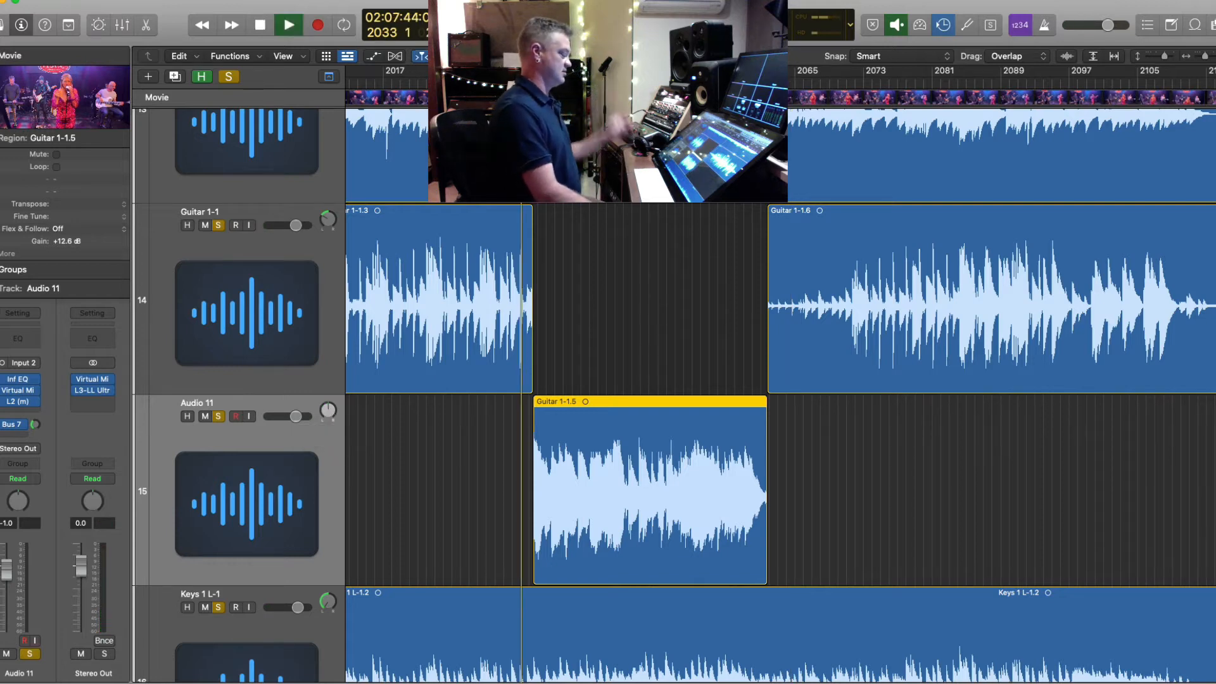
scroll(496, 479, down, 2)
scroll(496, 479, down, 3)
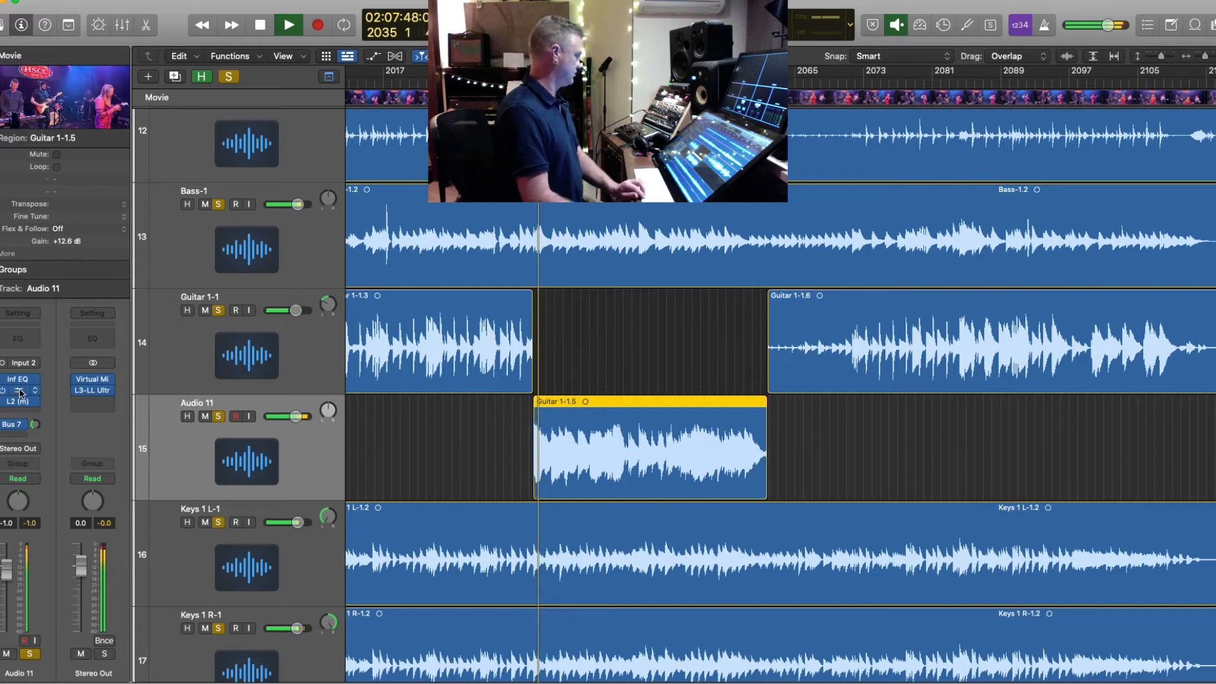
click(14, 390)
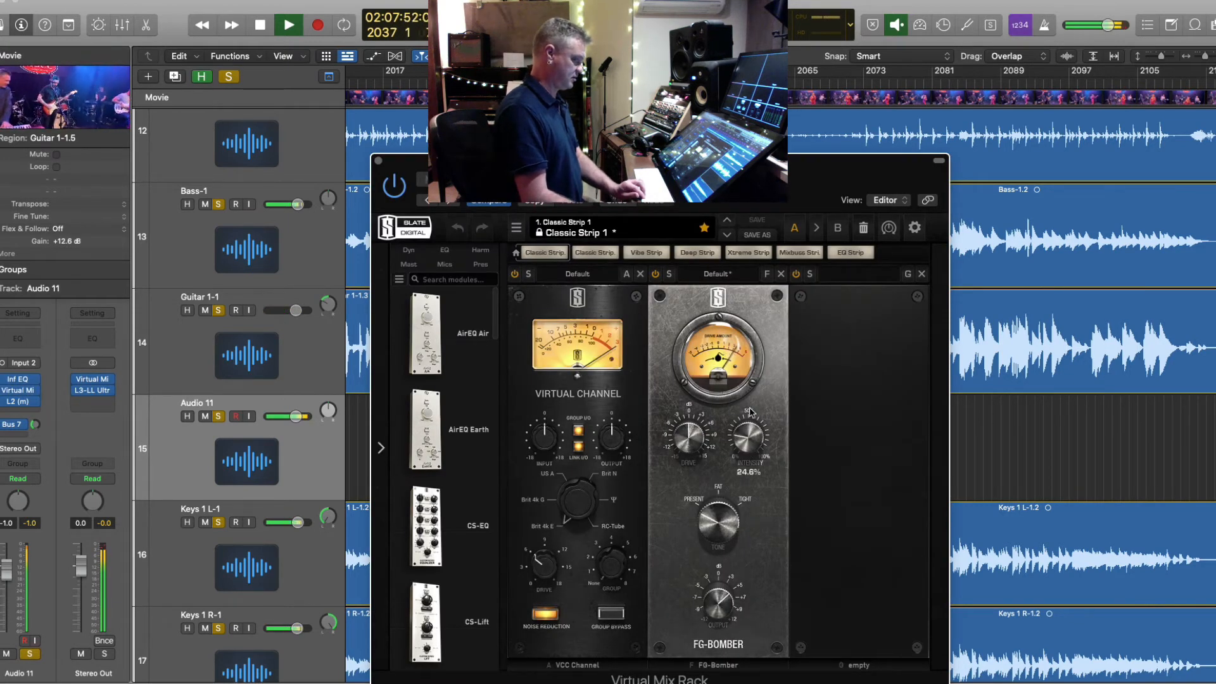
scroll(430, 441, down, 10)
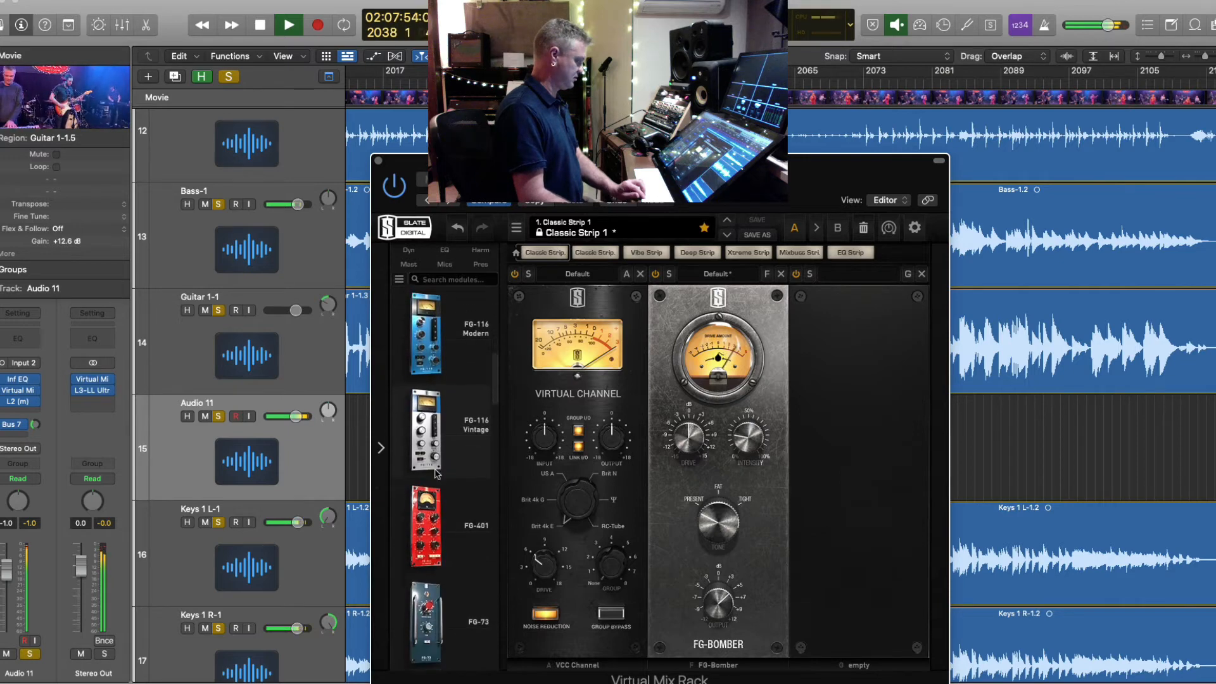
scroll(436, 472, down, 10)
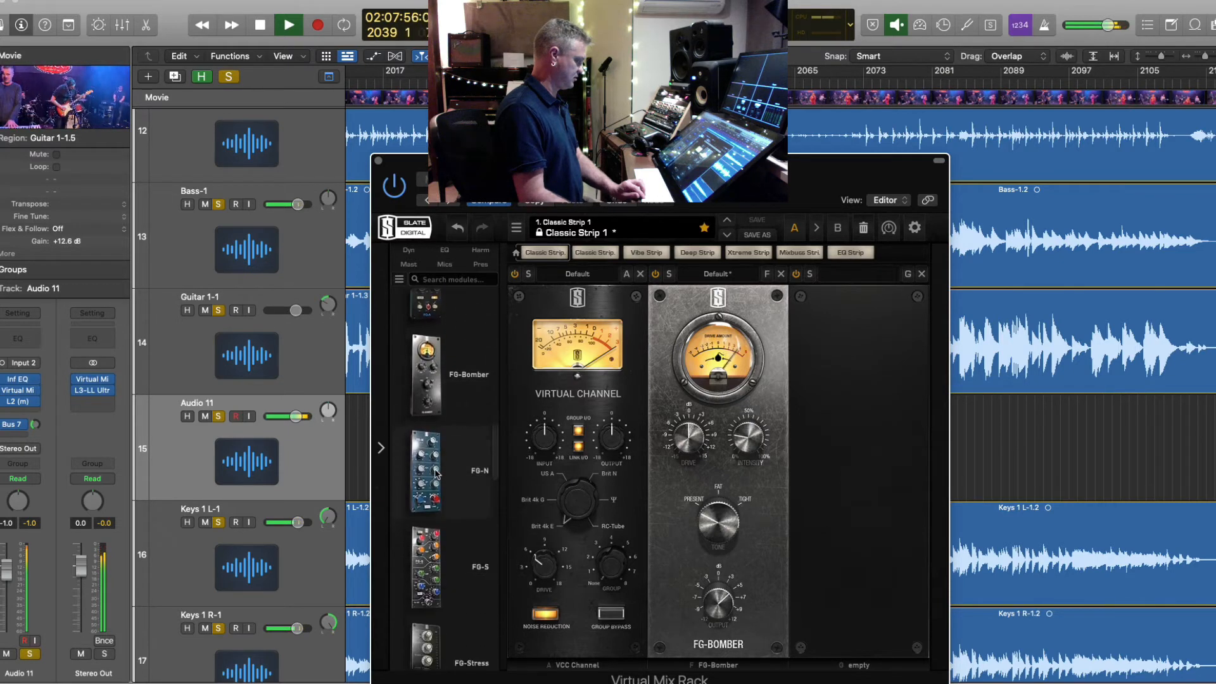
drag(426, 387, 887, 412)
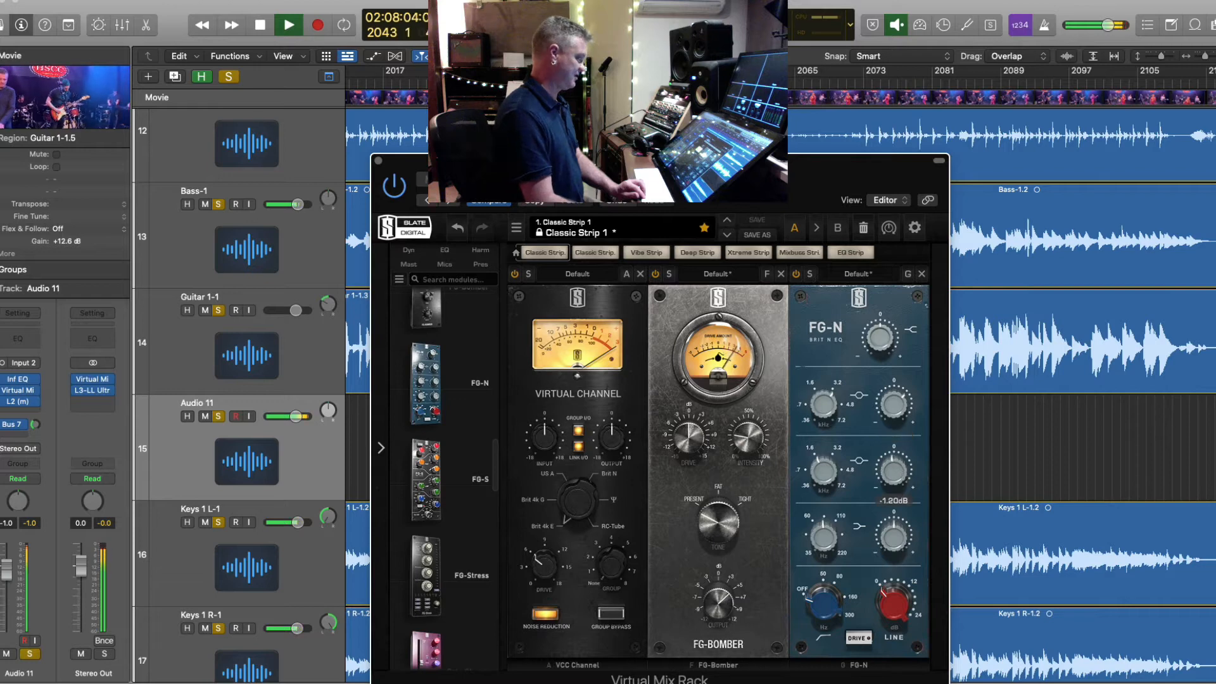
drag(659, 162, 541, 1)
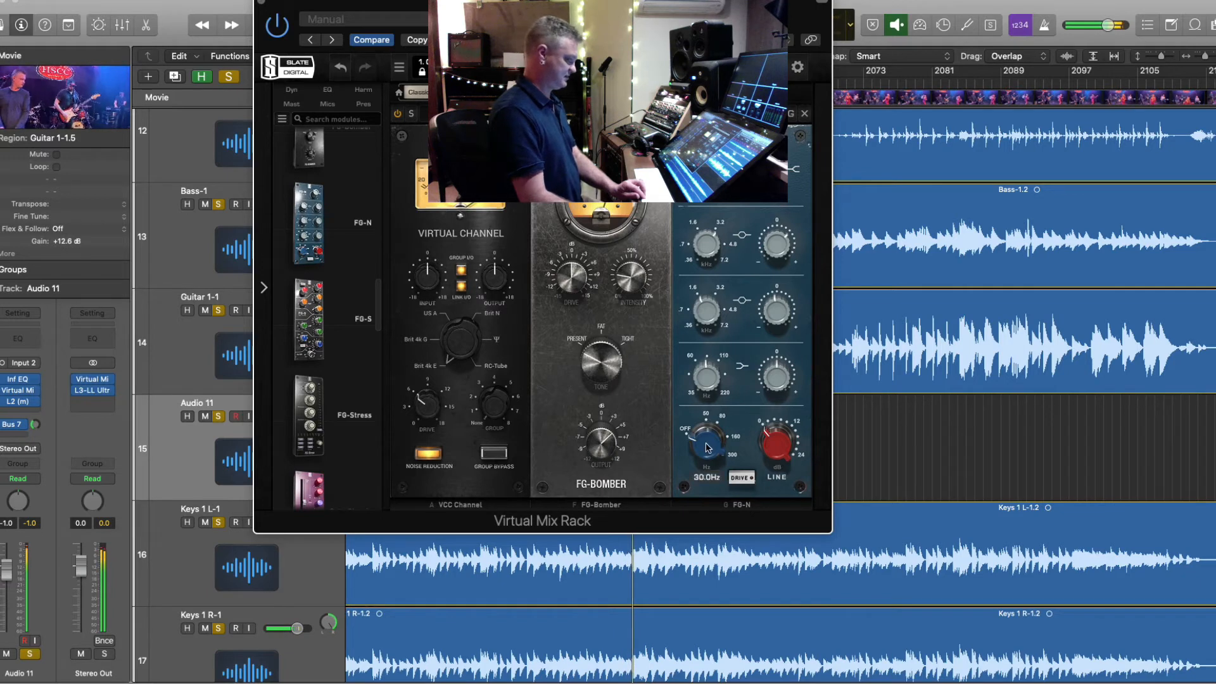
click(263, 3)
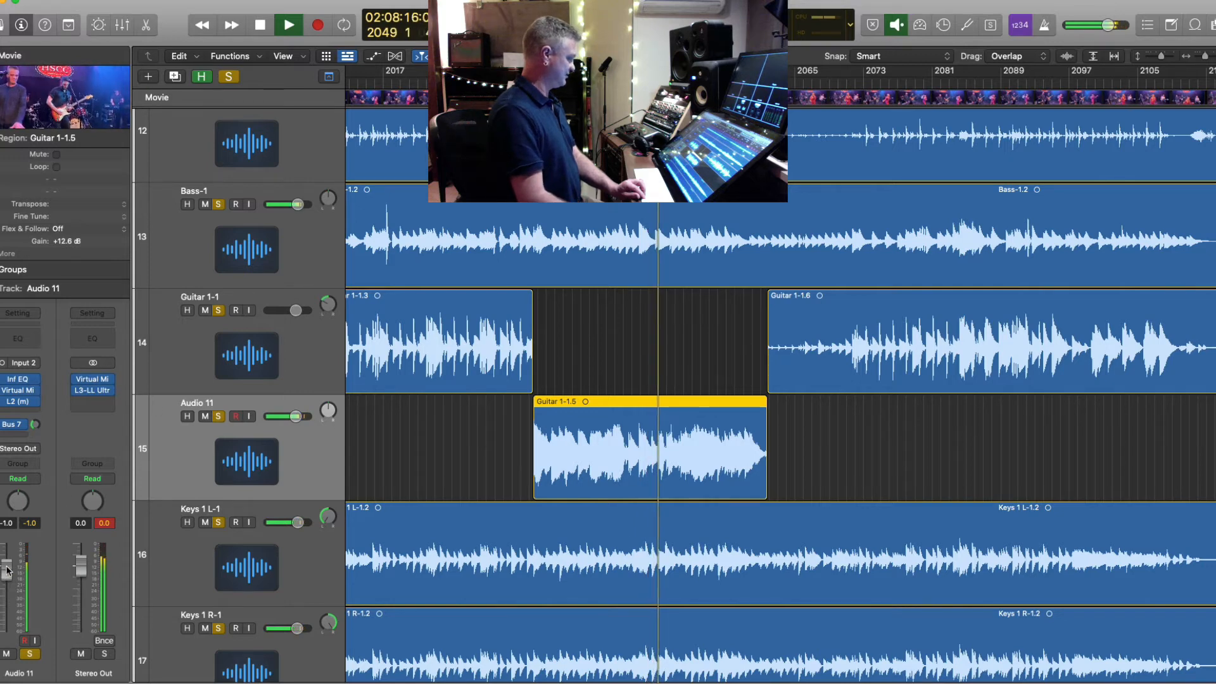
- Rename the Audio 11 track as SOLO
double_click(18, 672)
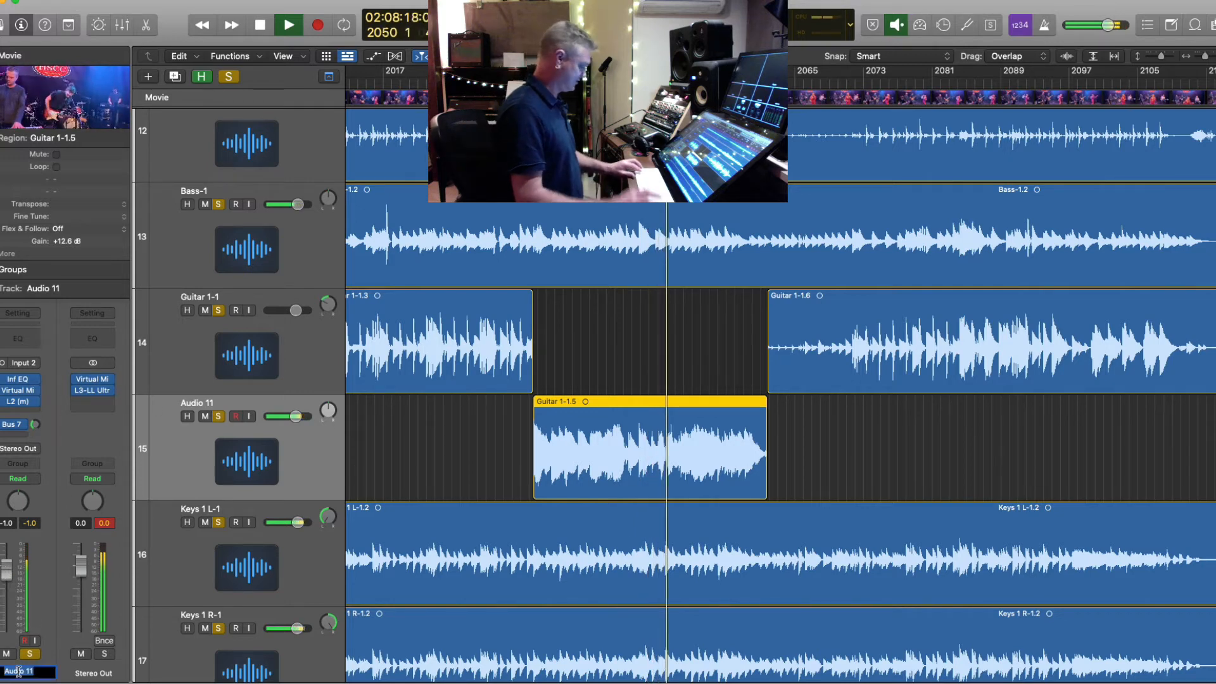
text(SOLO)
key(Return)
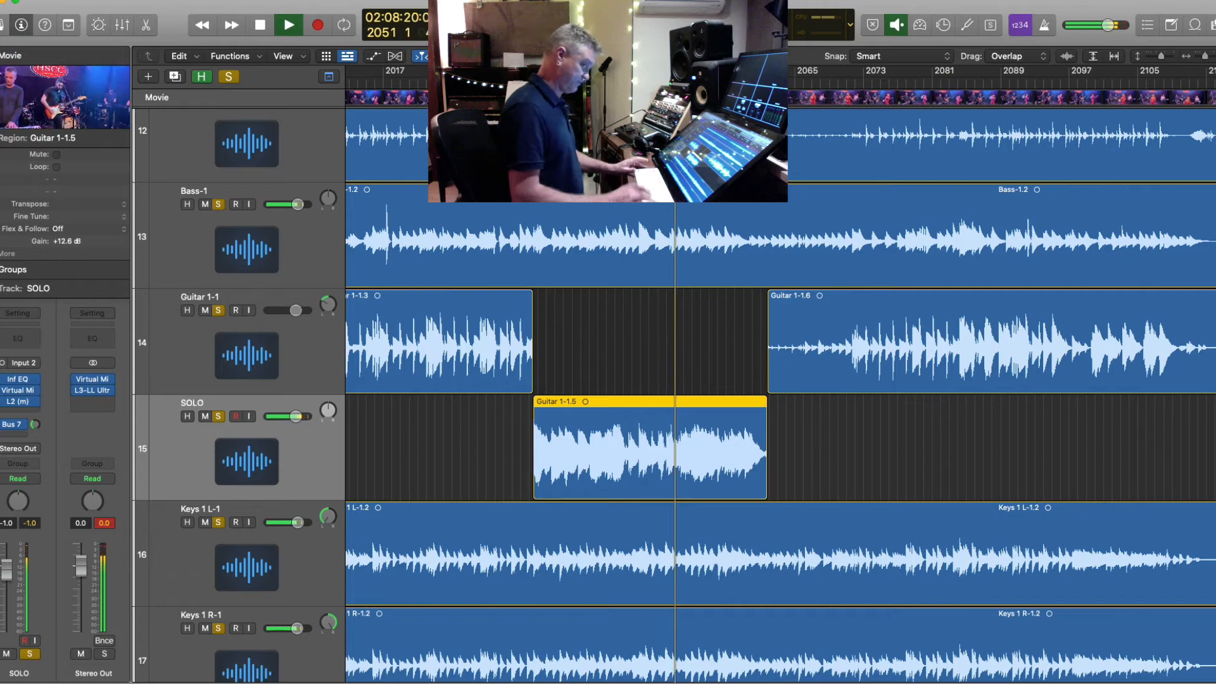
- Deselect the solo region and zoom the arrangement out to show more tracks around the solo
click(620, 359)
key(super+Left)
key(super+Up)
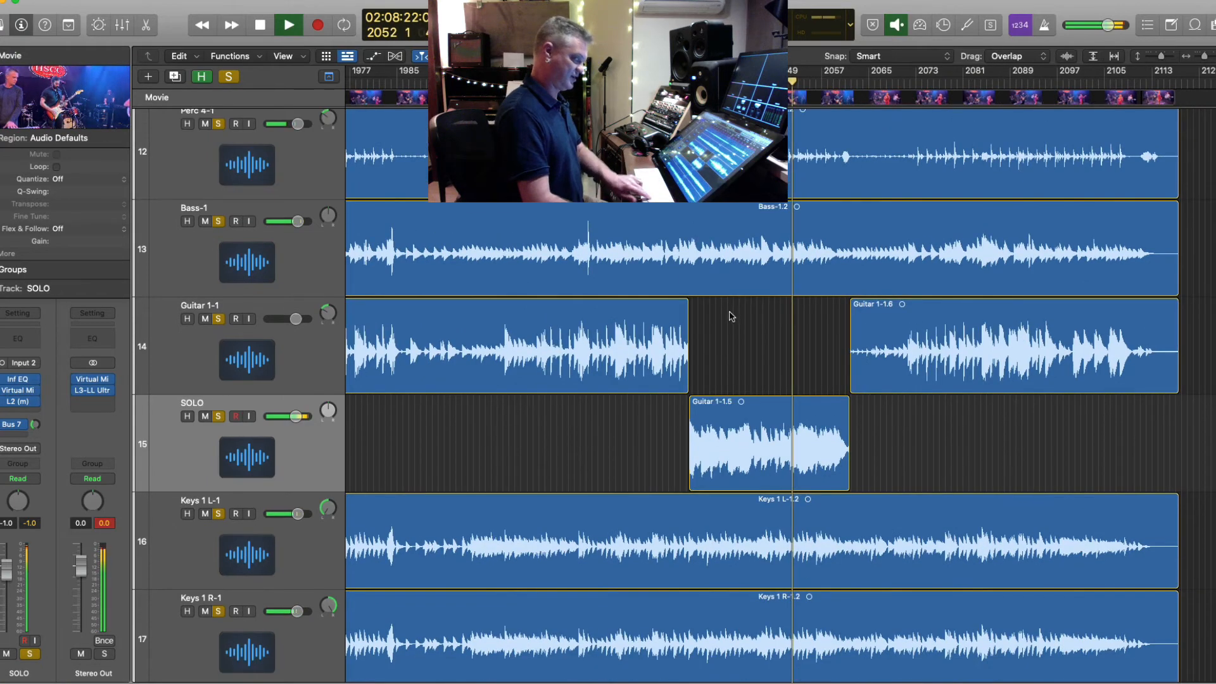
key(super+Up)
key(super+Up)
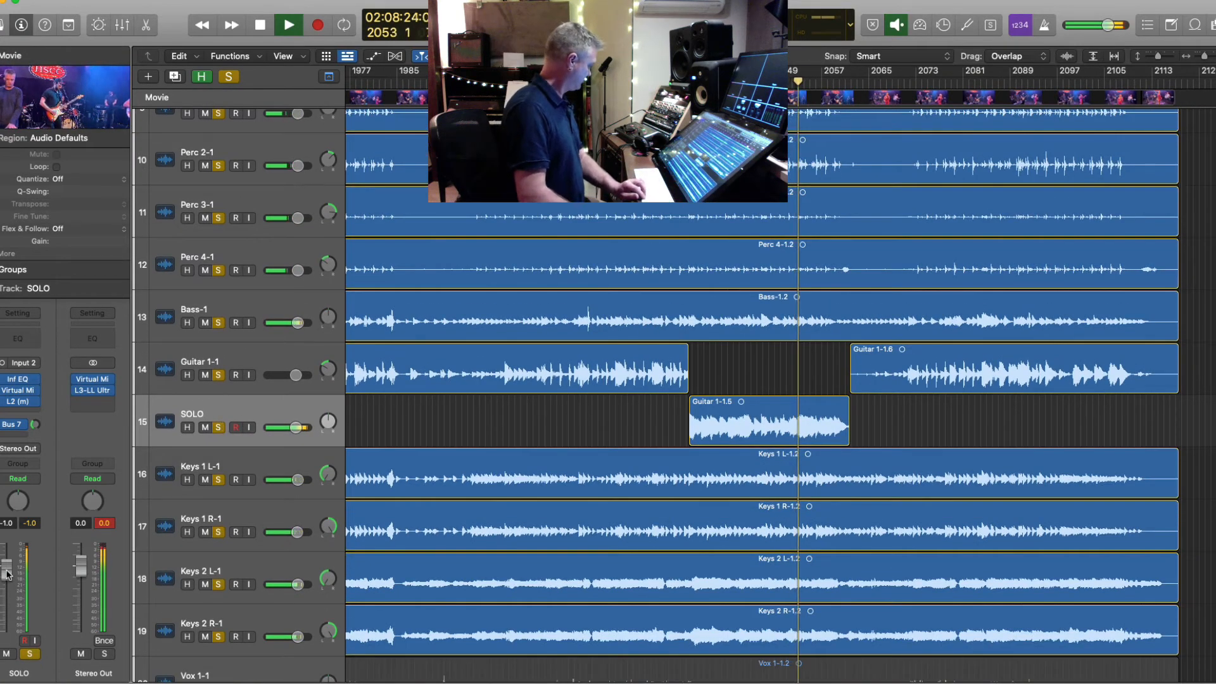
- Lower the SOLO track's fader to -1.7 dB and add a Bus 2 (Main Verb) send at about -12.6 dB during playback
drag(7, 575, 8, 580)
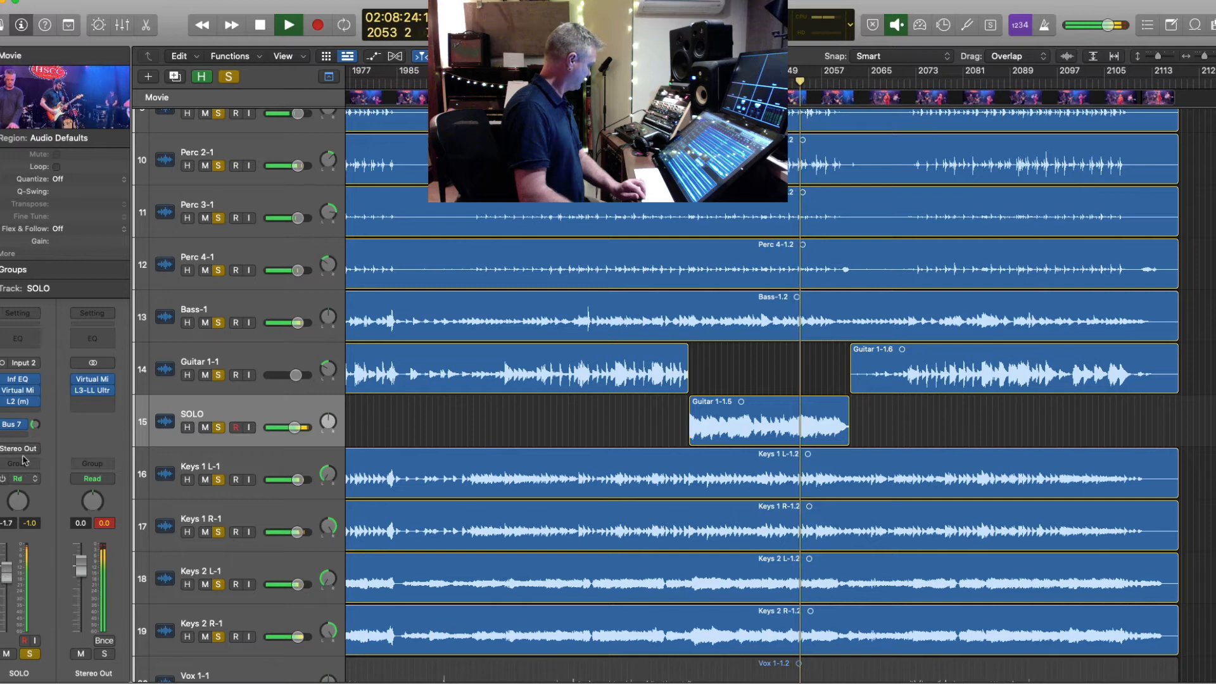
click(37, 427)
click(19, 425)
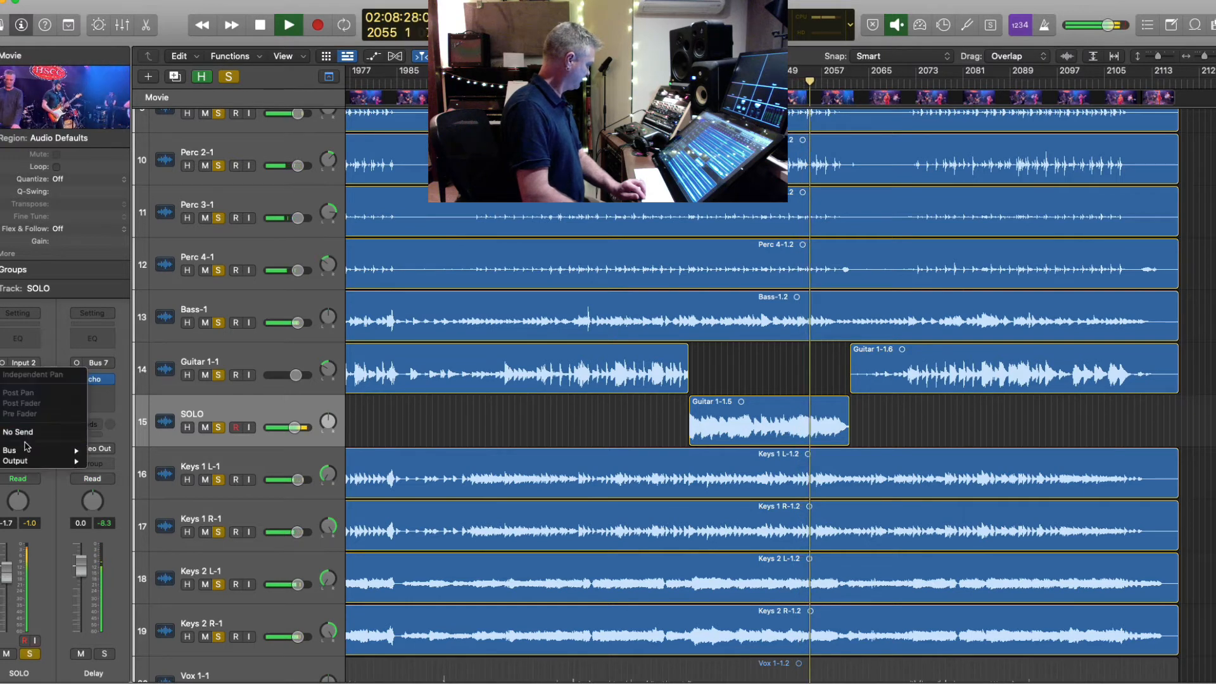
mouse_move(26, 448)
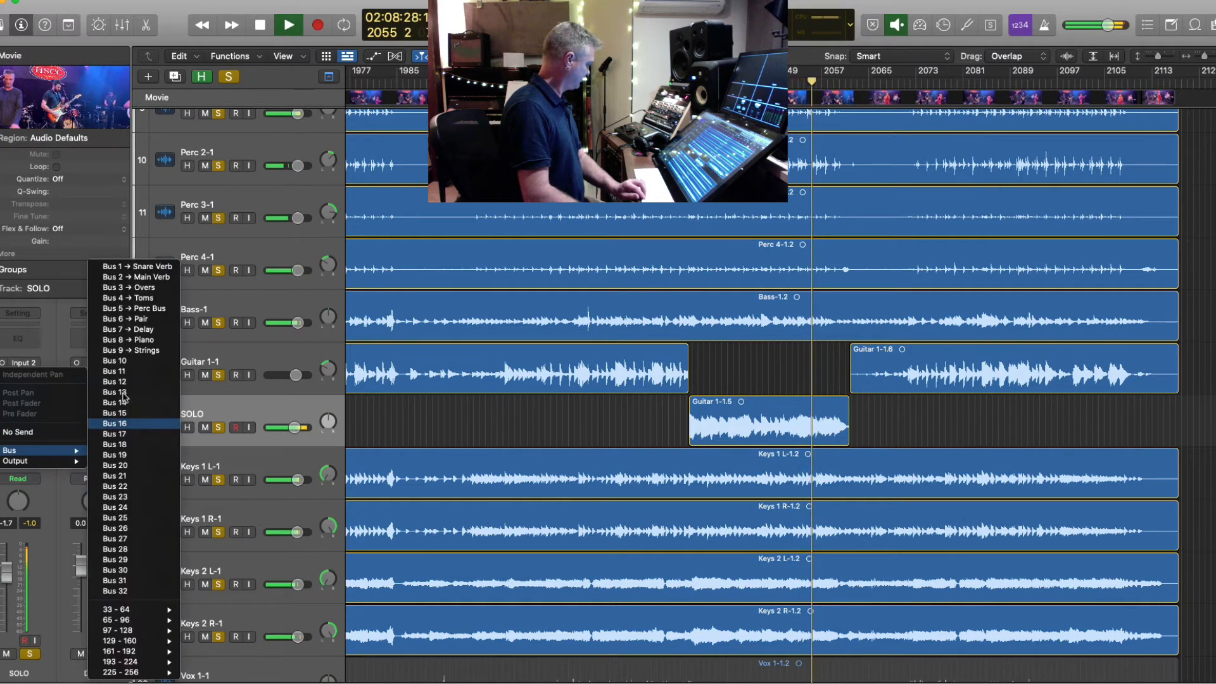
click(151, 278)
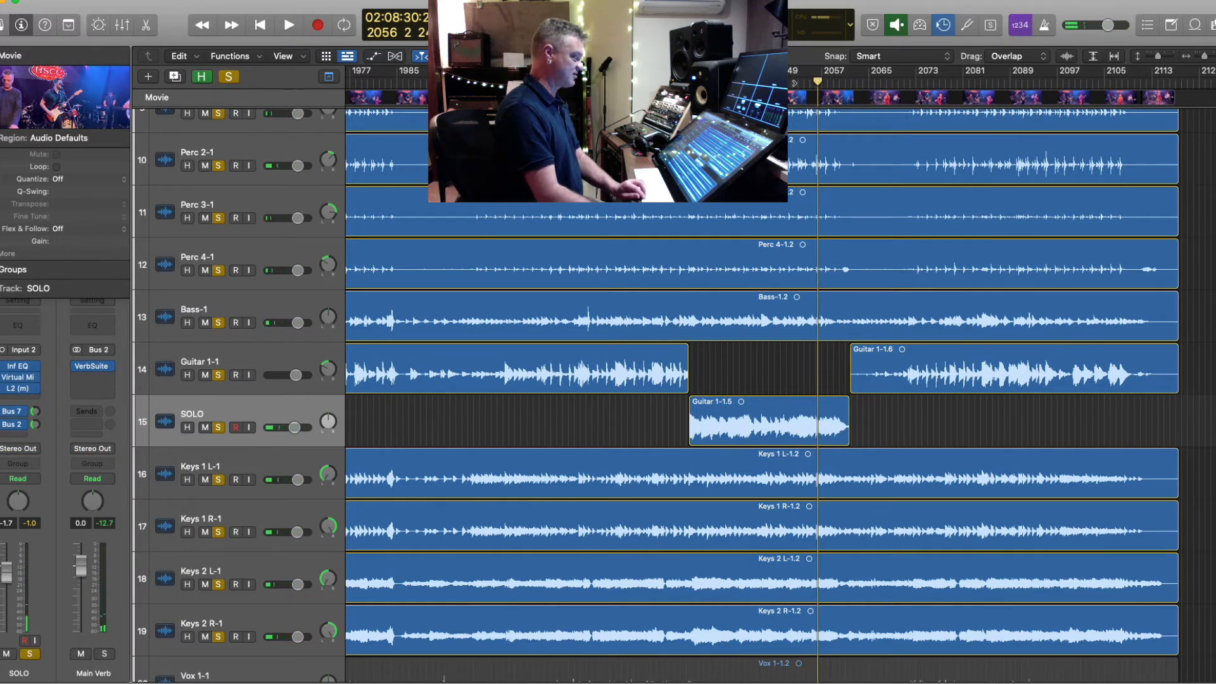
key(space)
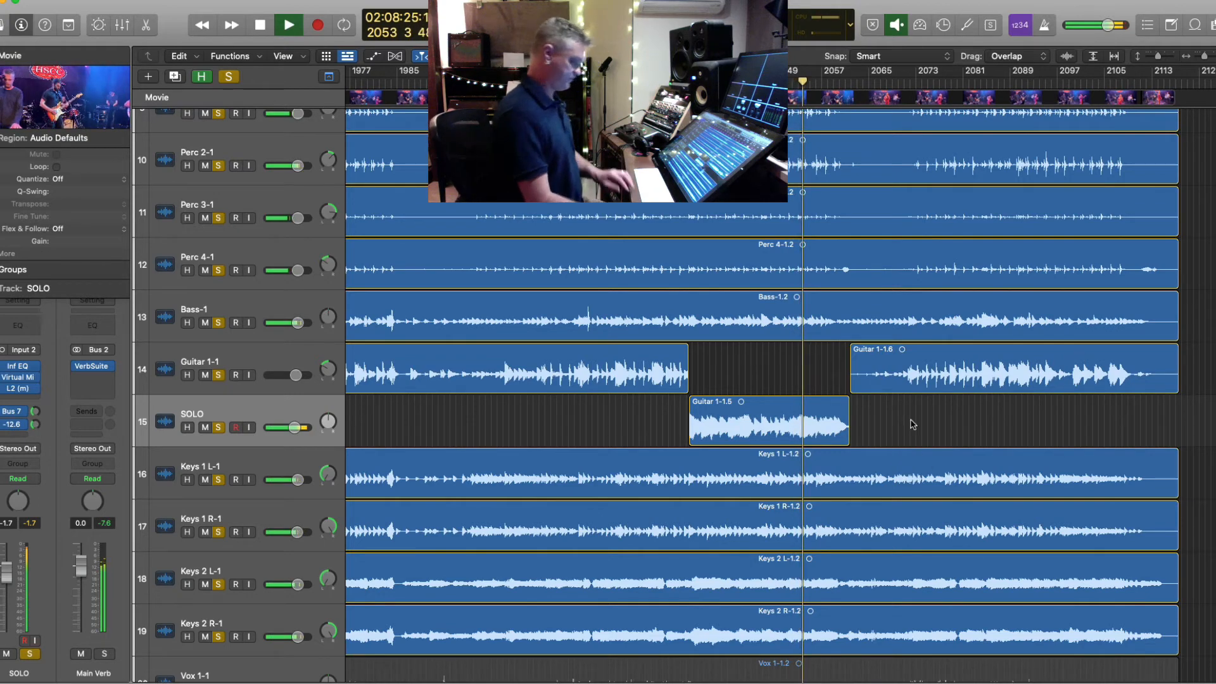
key(space)
- Select the Vox 1-1 track and clear the solo state of all tracks
key(z)
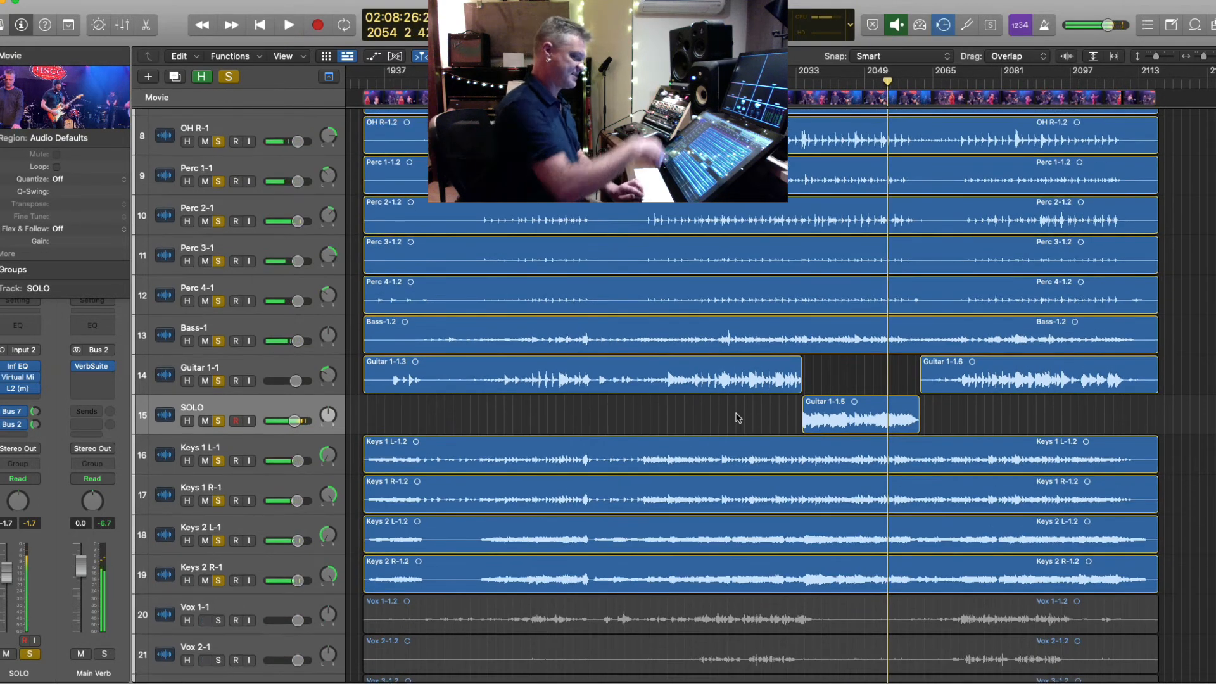
key(super+Up)
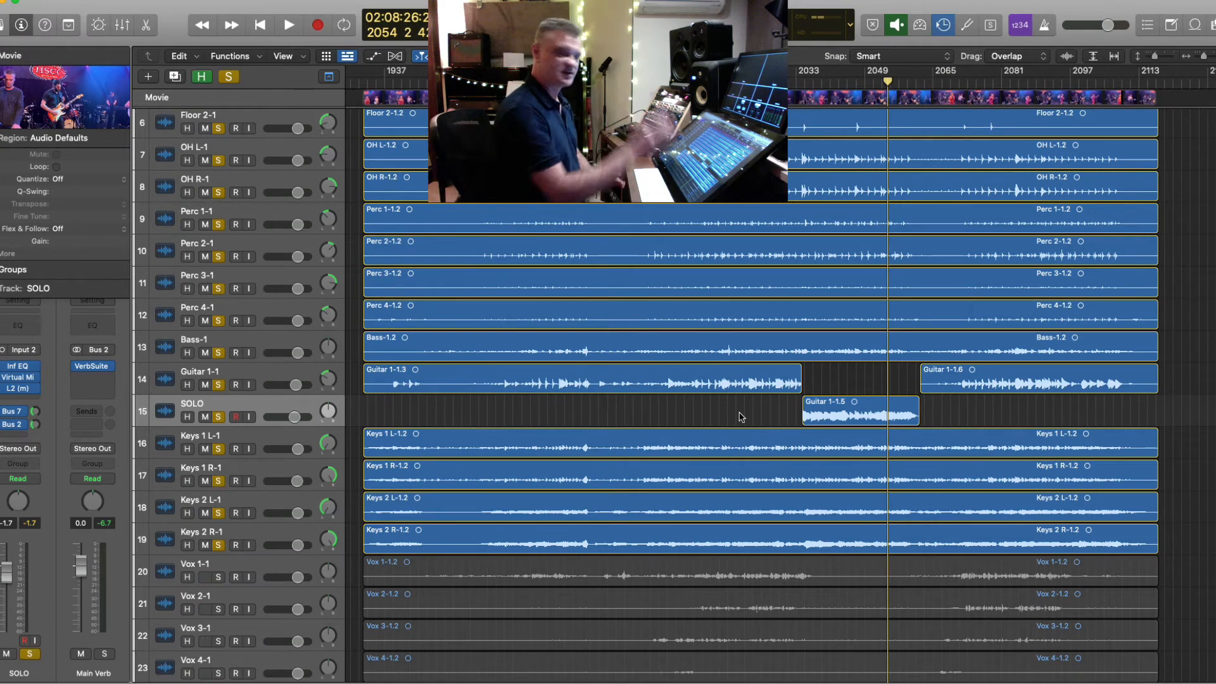
click(265, 561)
alt+click(218, 545)
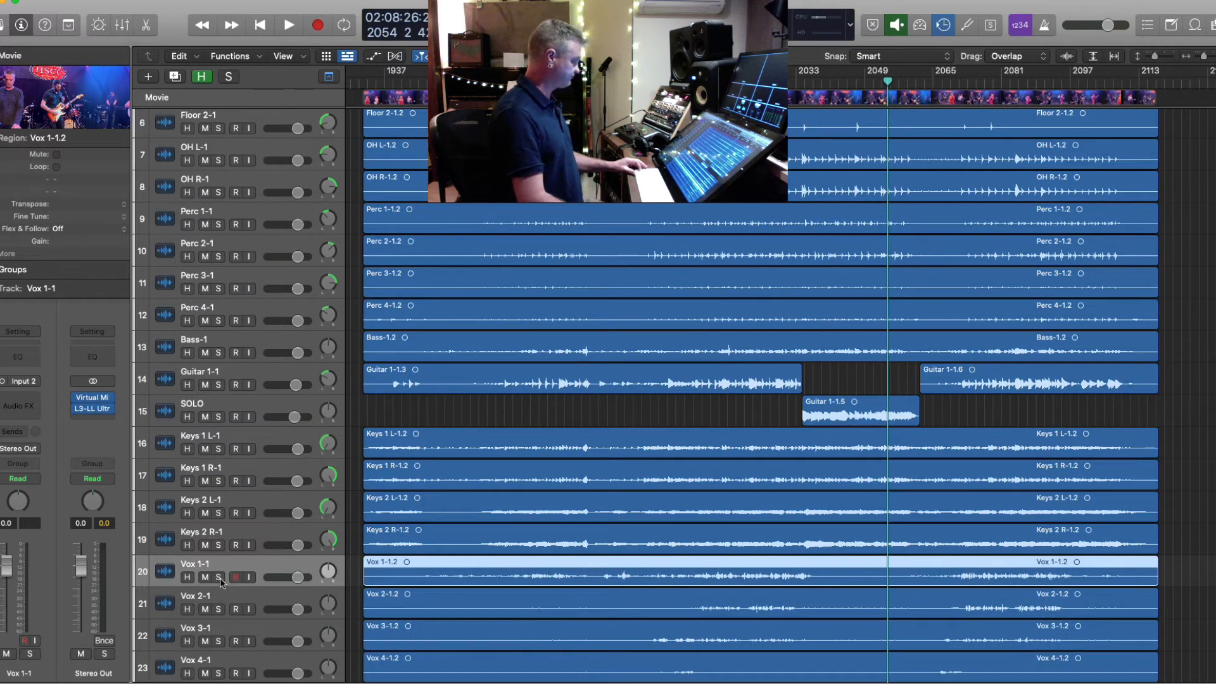
key(super+Down)
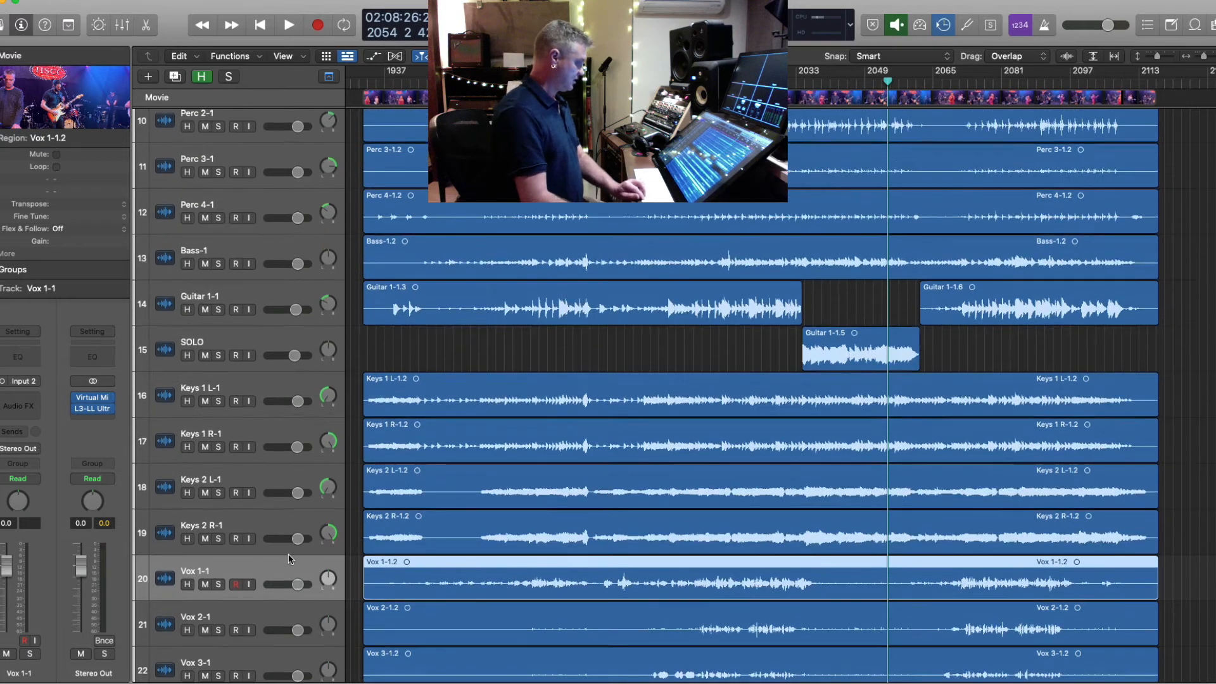
- Place the playhead at bar 1938 near the start of the song and play the full mix from there
click(388, 82)
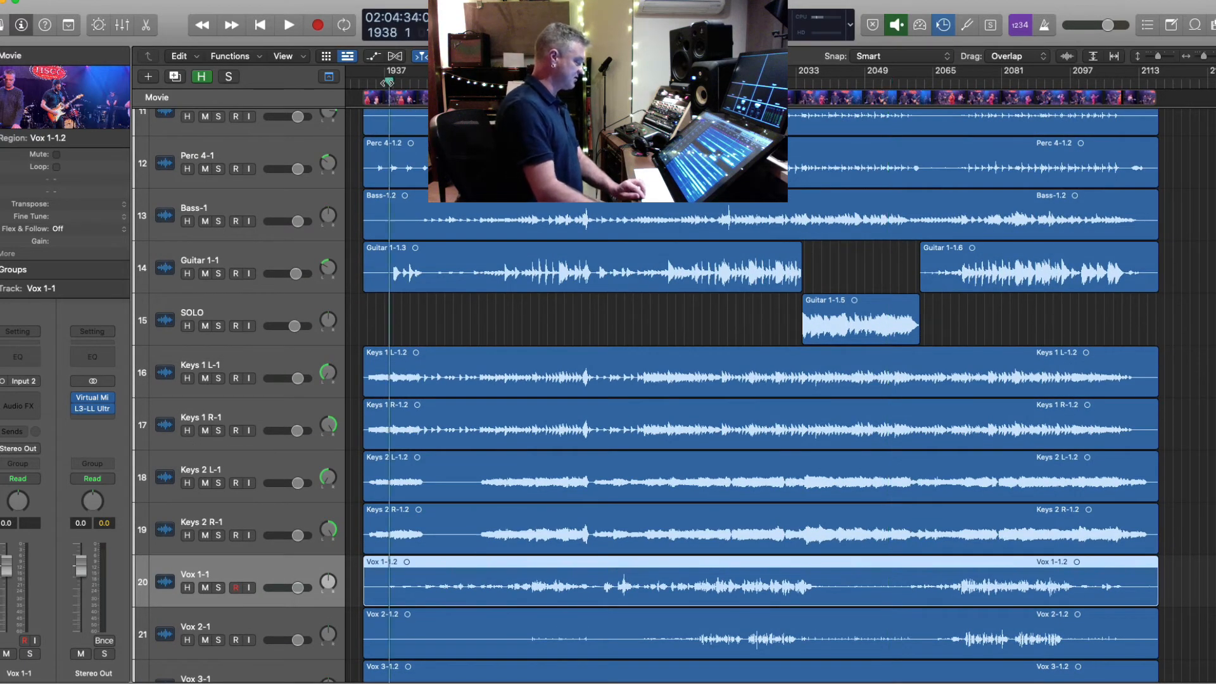
key(super+Right)
key(super+Right)
key(super+Up)
key(super+Up)
key(super+Up)
key(super+Up)
key(super+Up)
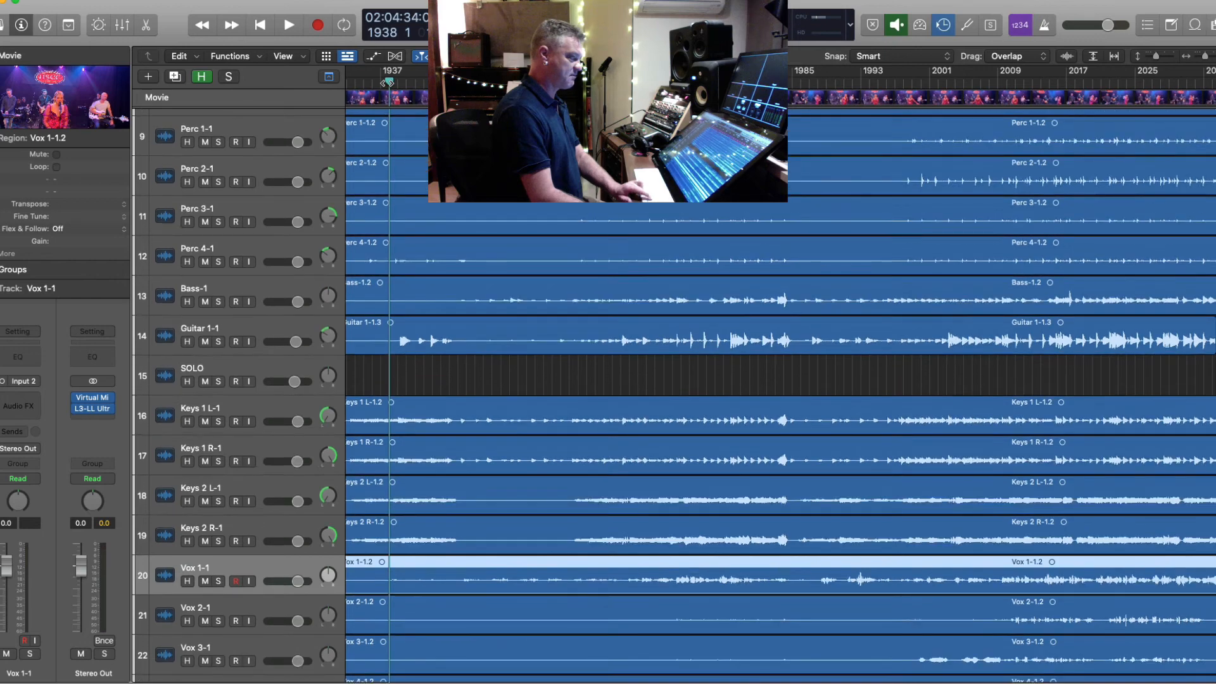
key(super+Left)
key(super+Left)
key(super+Left)
key(super+Left)
key(super+Up)
key(super+Up)
key(super+Up)
key(super+Right)
key(super+Right)
key(super+Right)
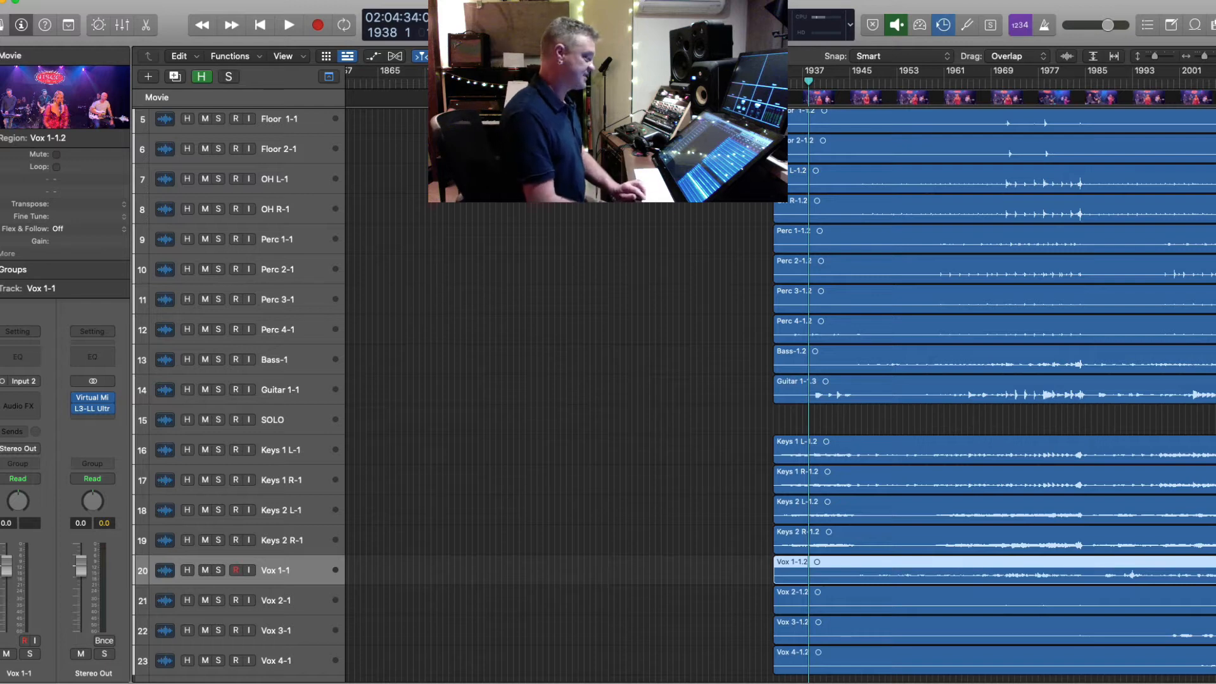
key(space)
key(super+Right)
key(super+Right)
key(super+Right)
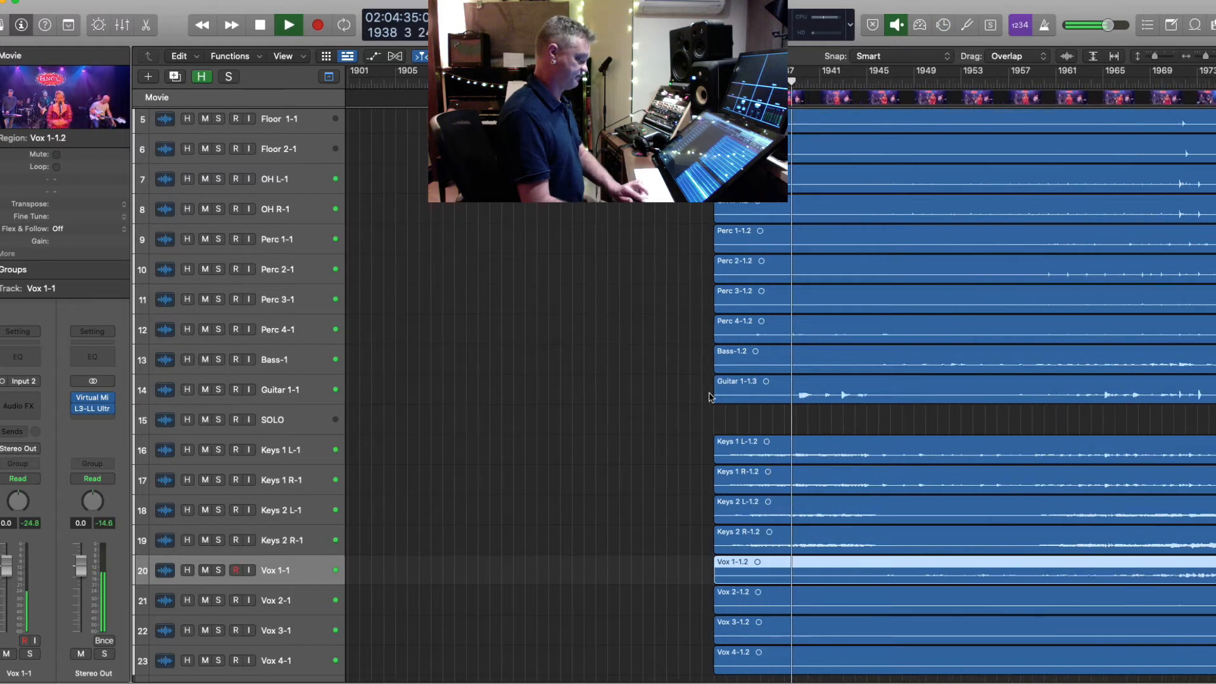
- Select the Vox 1-1 region among the vocal tracks while the mix plays, and stop playback
key(super+Down)
click(780, 533)
key(super+Down)
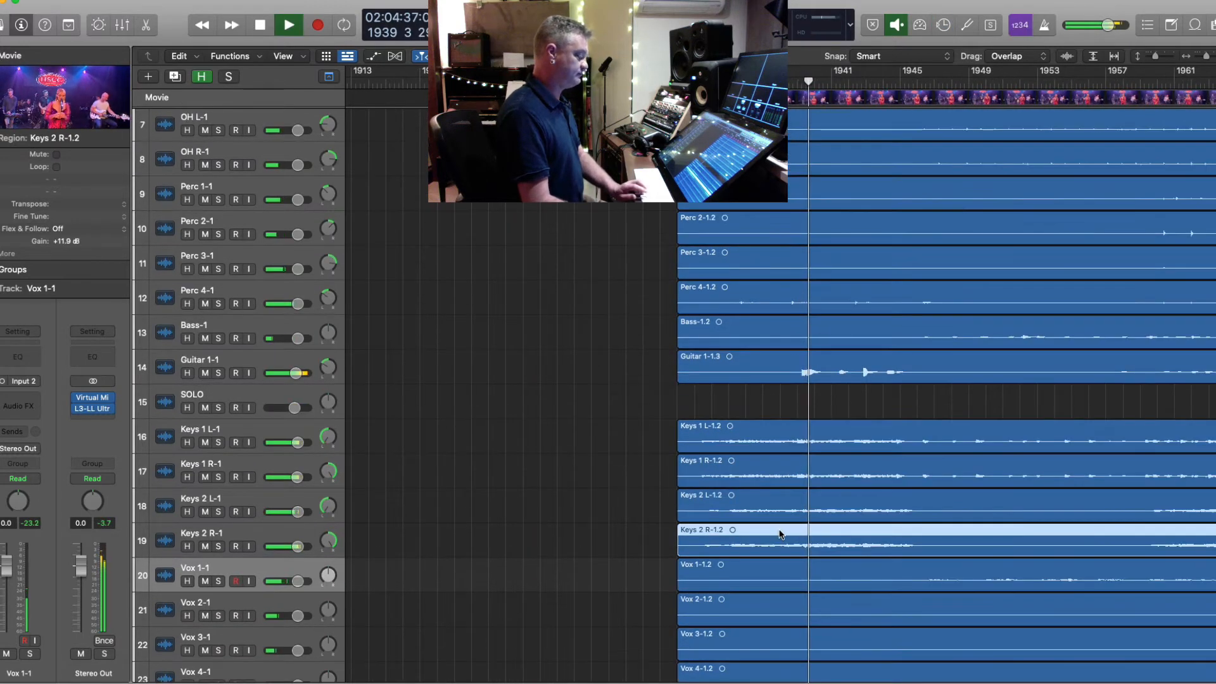
scroll(779, 533, down, 5)
click(784, 459)
key(super+Down)
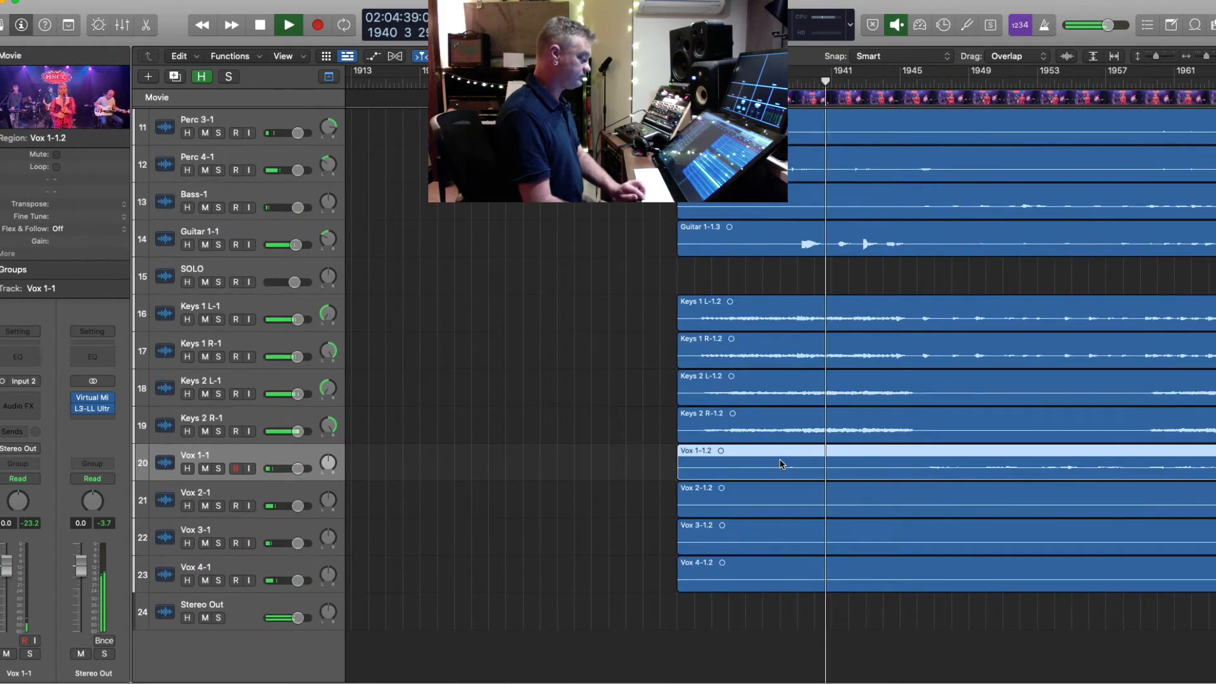
key(super+Down)
key(super+Down)
key(space)
- Insert the Virtual Mix Rack plug-in on the Vox 1-1 track and load its Vocals 1 preset
click(28, 406)
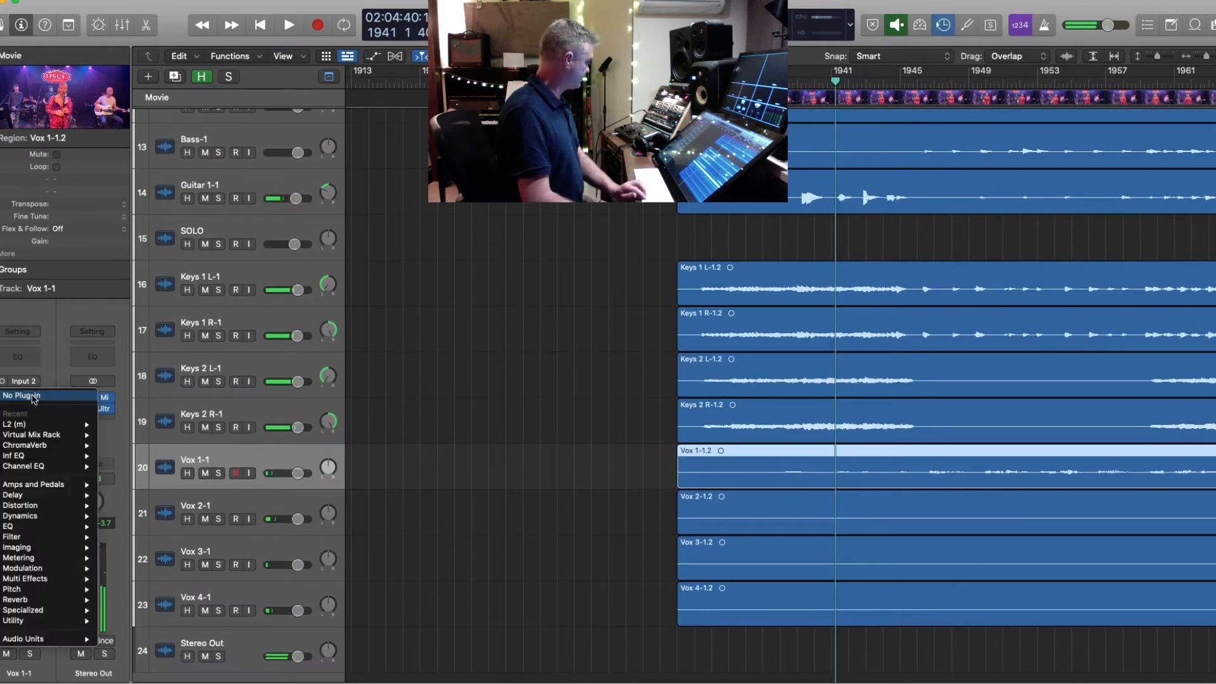
mouse_move(46, 434)
click(123, 435)
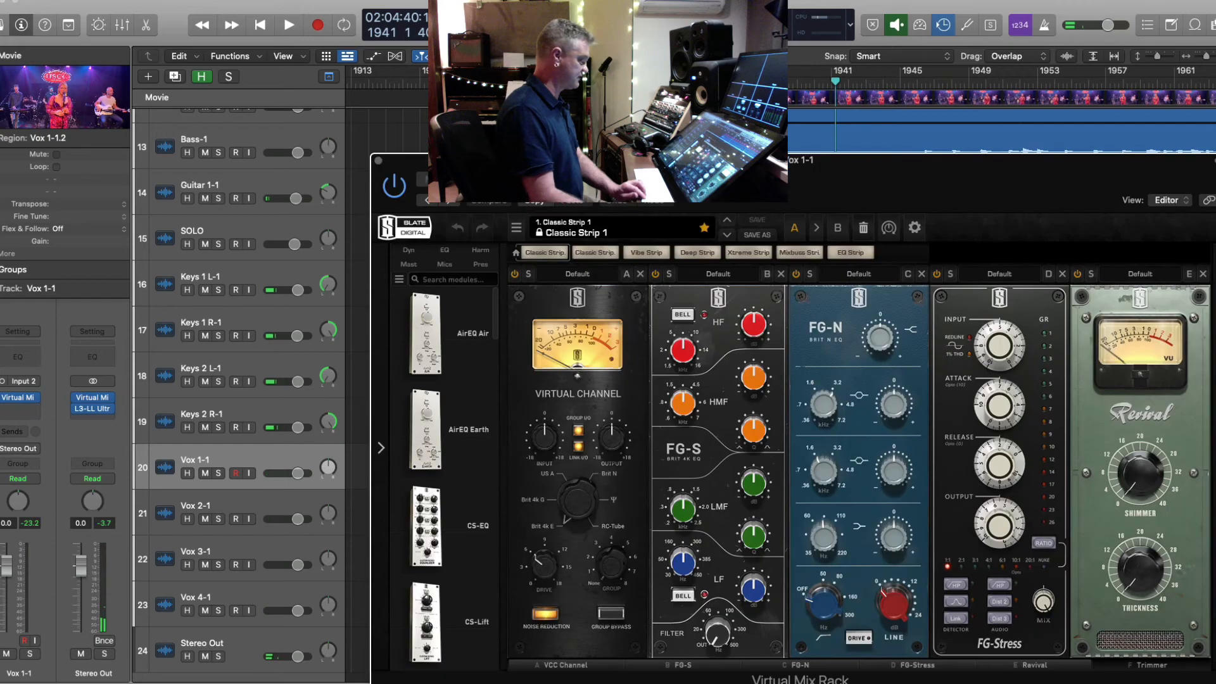
drag(525, 197, 188, 52)
click(188, 52)
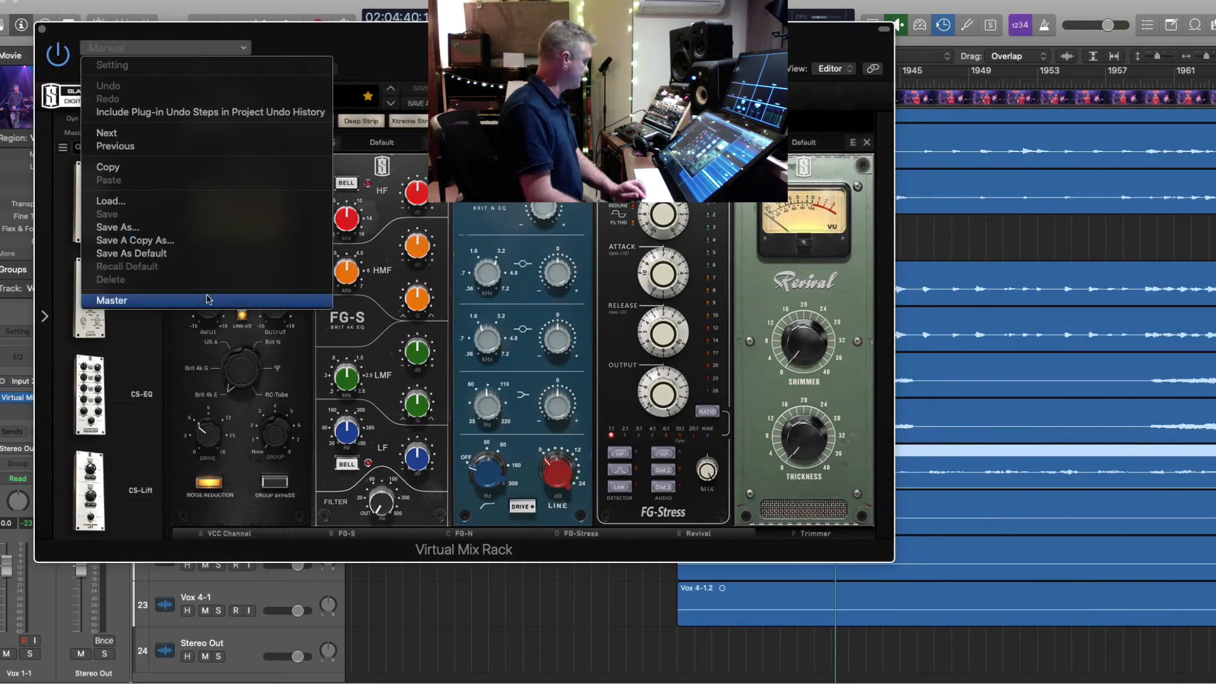
click(482, 54)
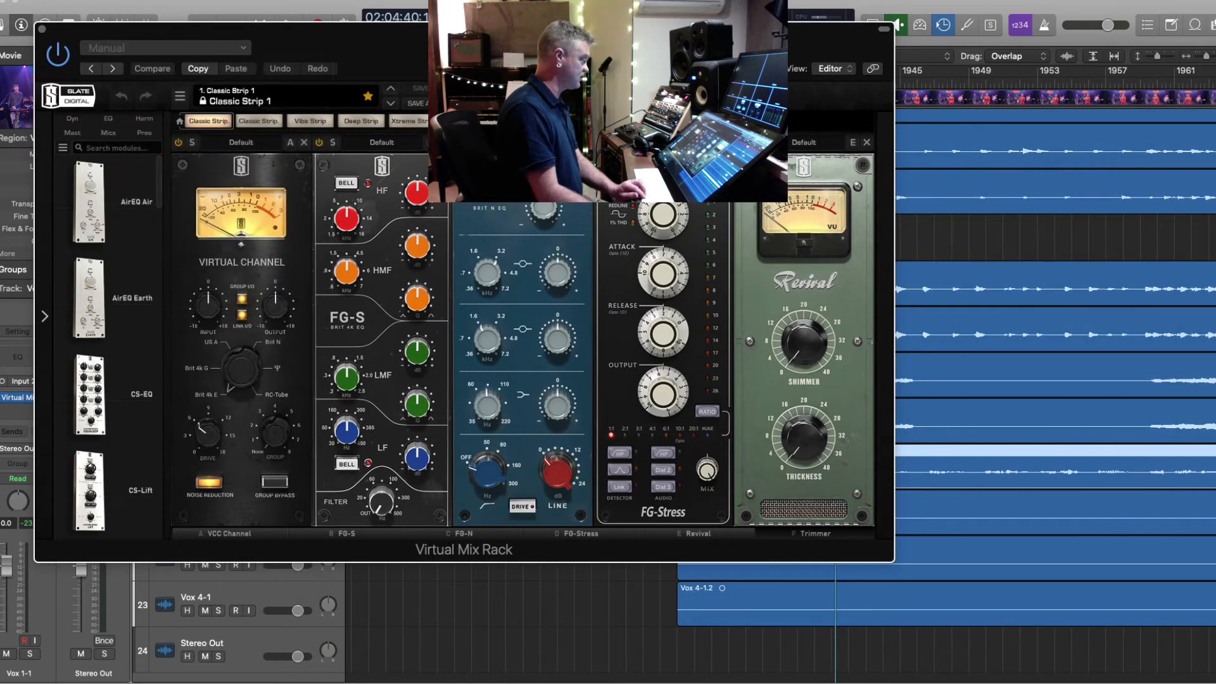
click(253, 98)
mouse_move(258, 294)
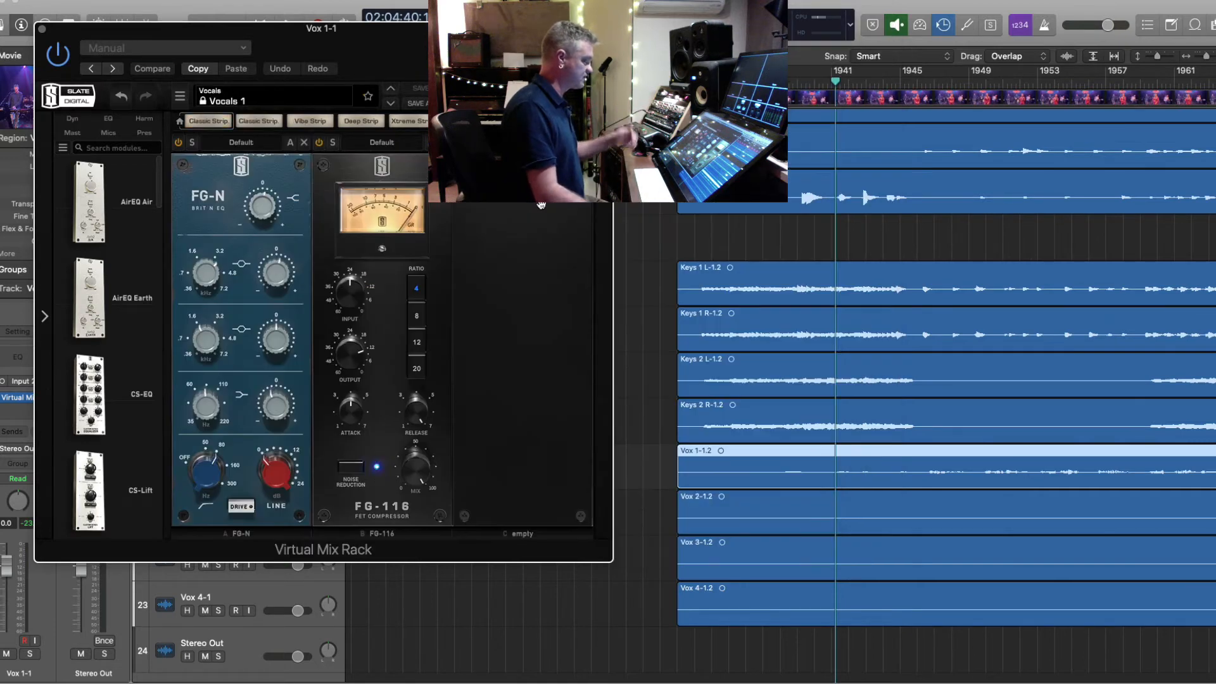
- Add CS-Lift between FG-N and FG-116 with Low Lift at 2.06, and adjust FG-N's low cut to 68.5 Hz and its low-band gain
click(368, 370)
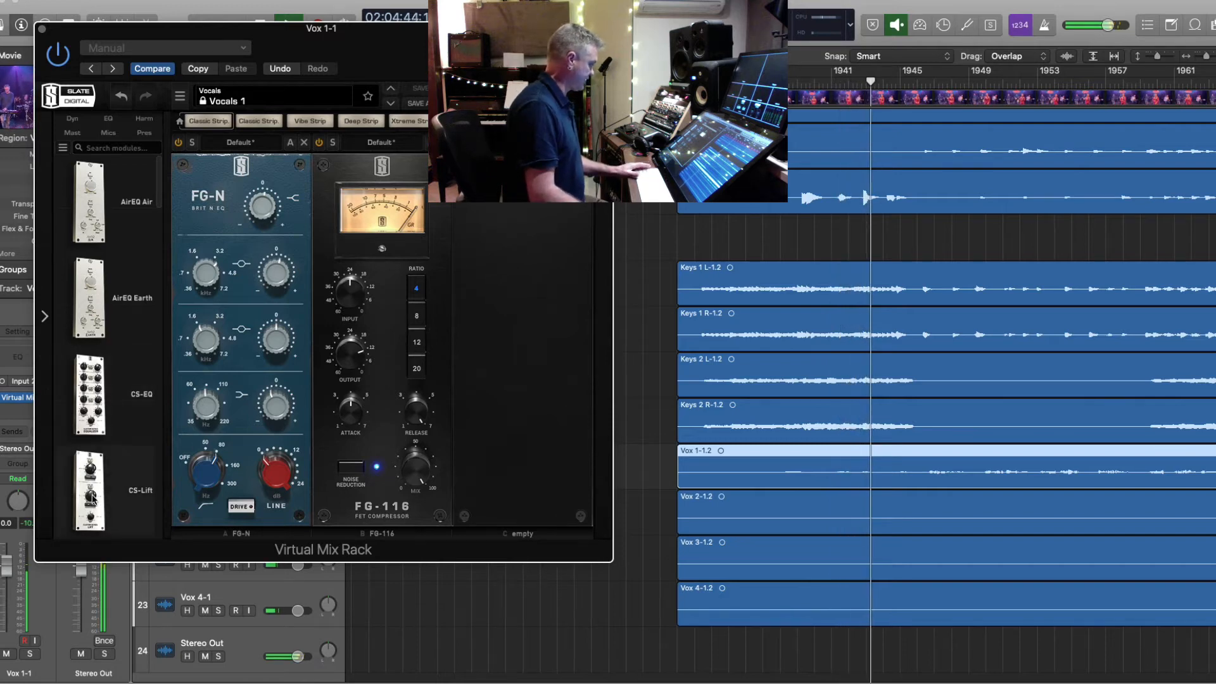
drag(93, 498, 383, 228)
drag(381, 375, 381, 349)
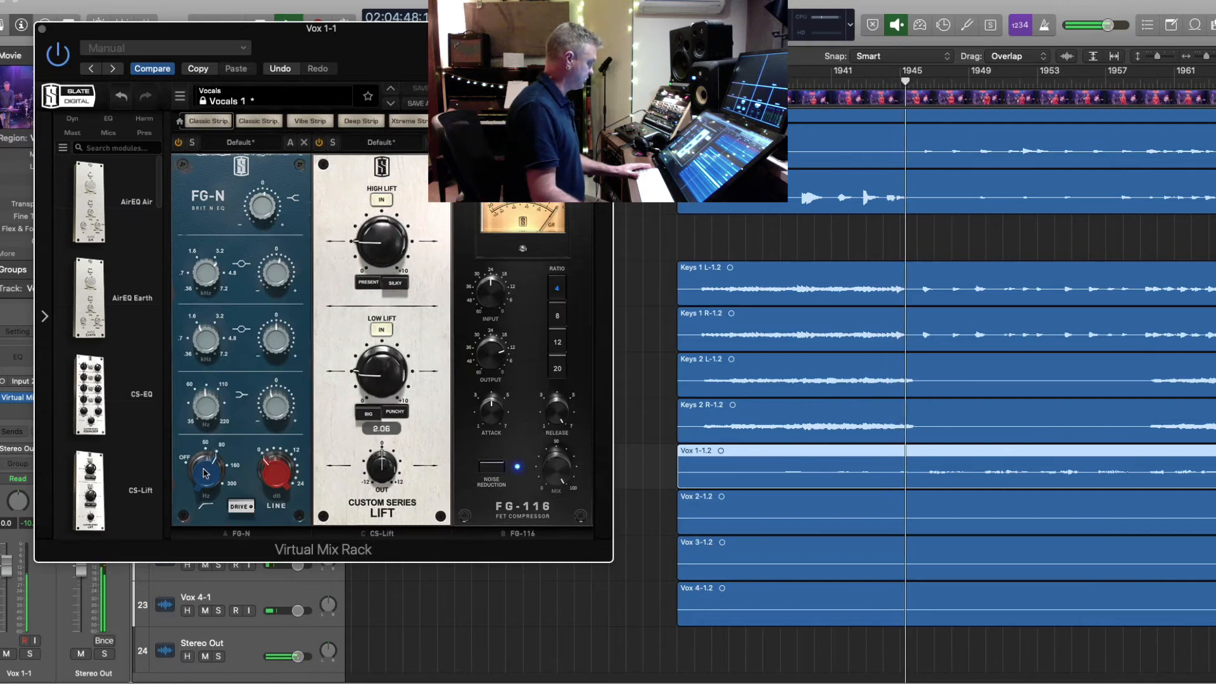
drag(204, 473, 204, 482)
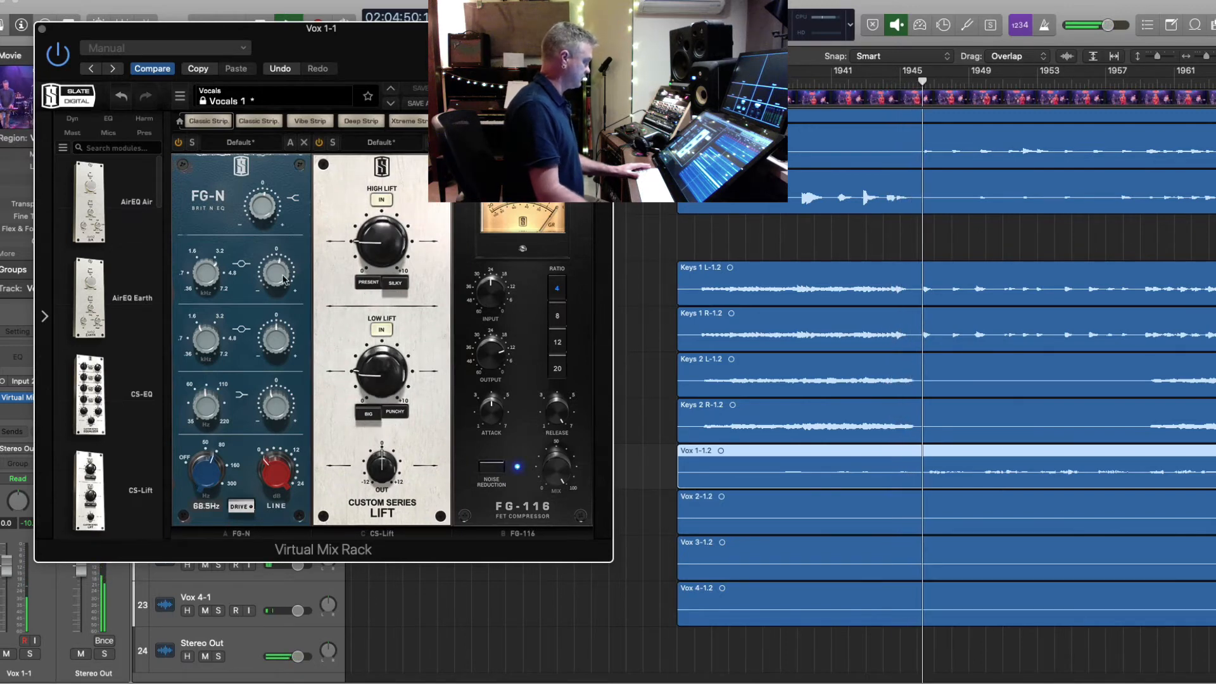
drag(277, 402, 276, 388)
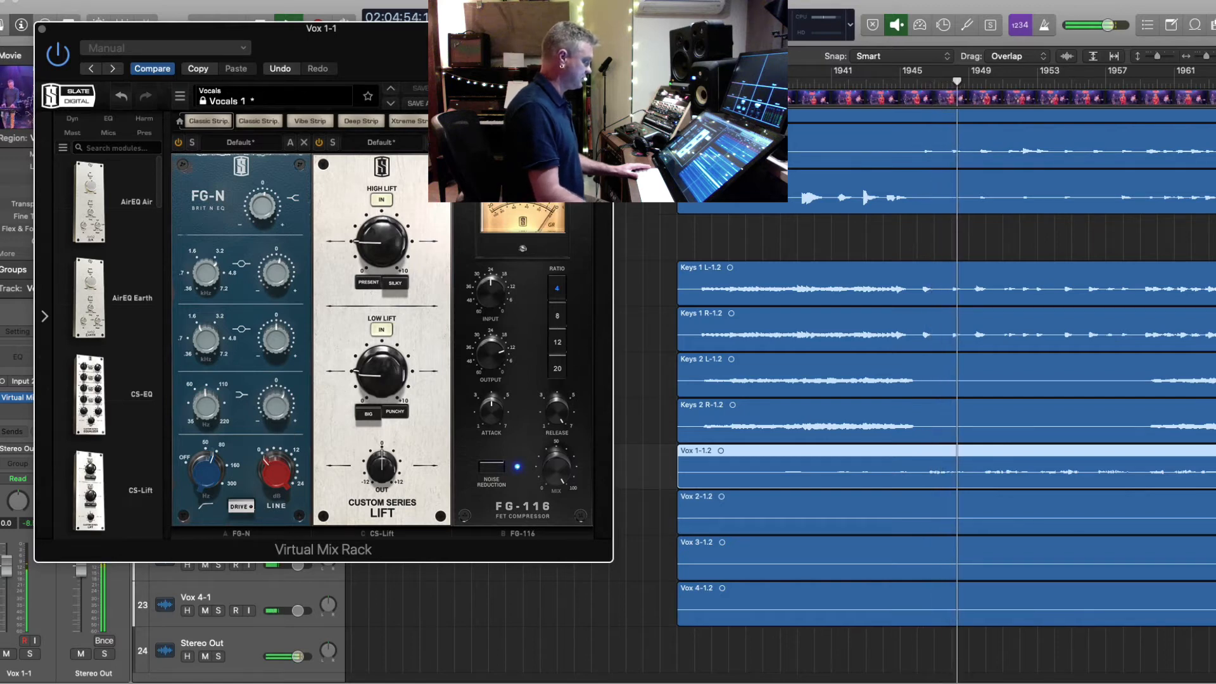
- Stop playback and remove the FG-116, FG-N and CS-Lift modules from the Vox 1-1 rack
click(585, 142)
scroll(117, 432, down, 5)
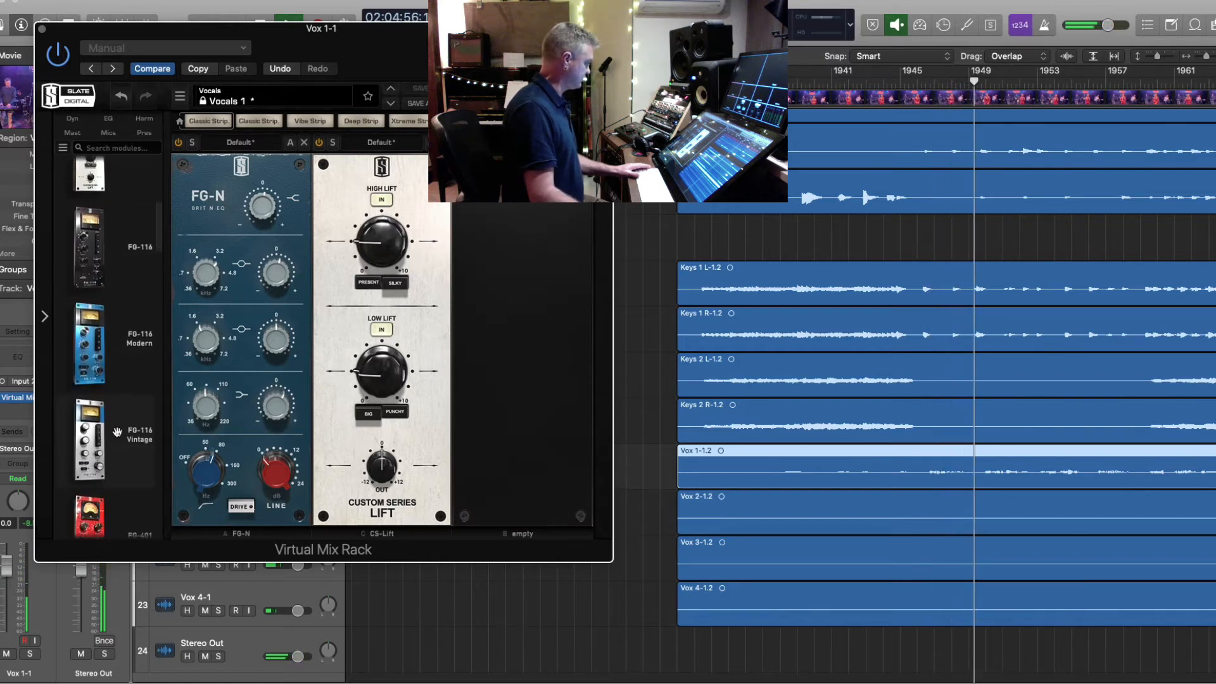
scroll(117, 432, down, 3)
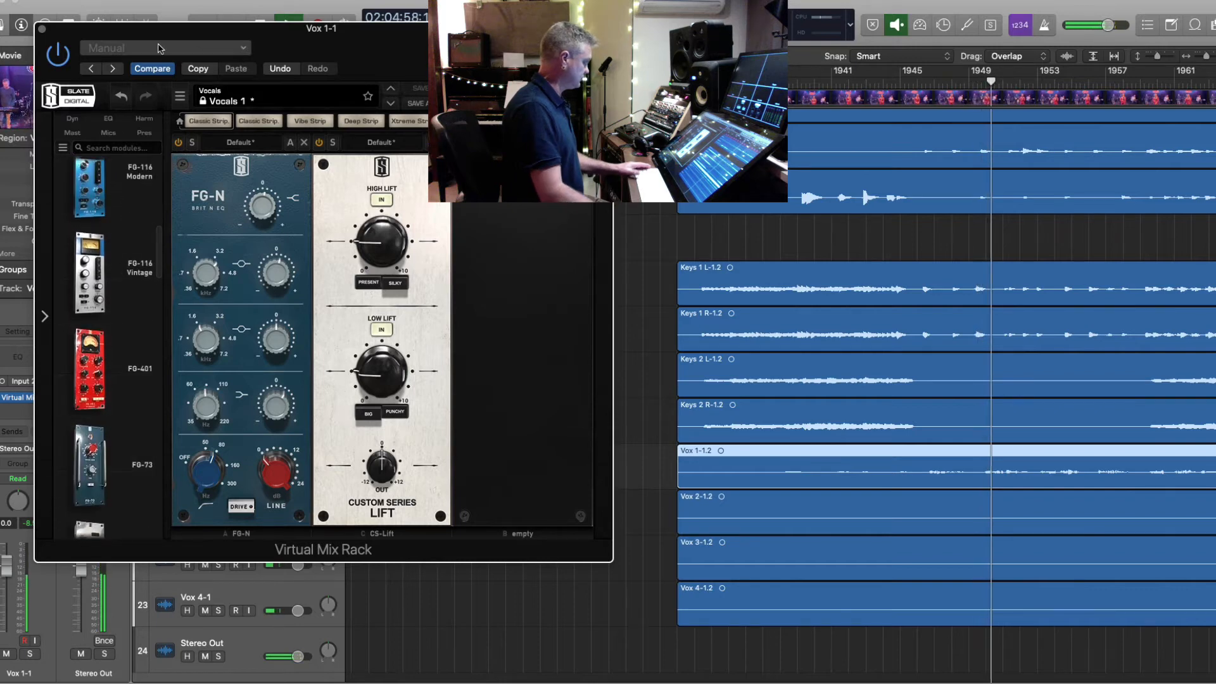
key(space)
drag(166, 32, 458, 17)
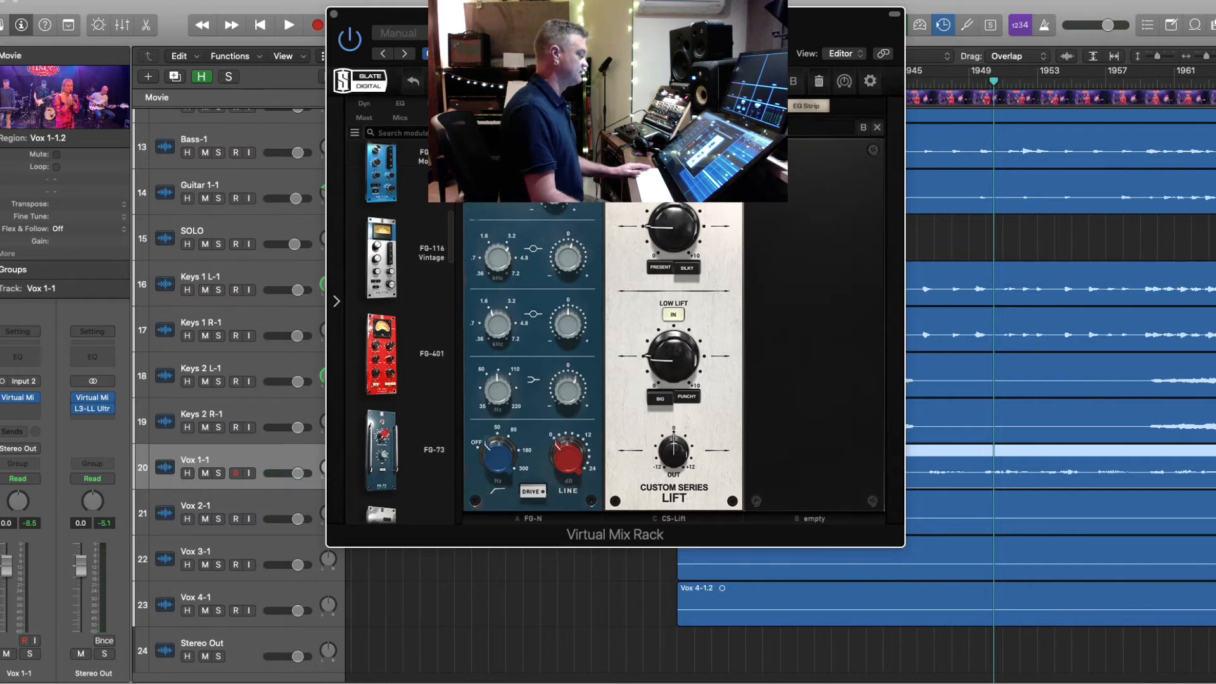
click(596, 128)
click(596, 128)
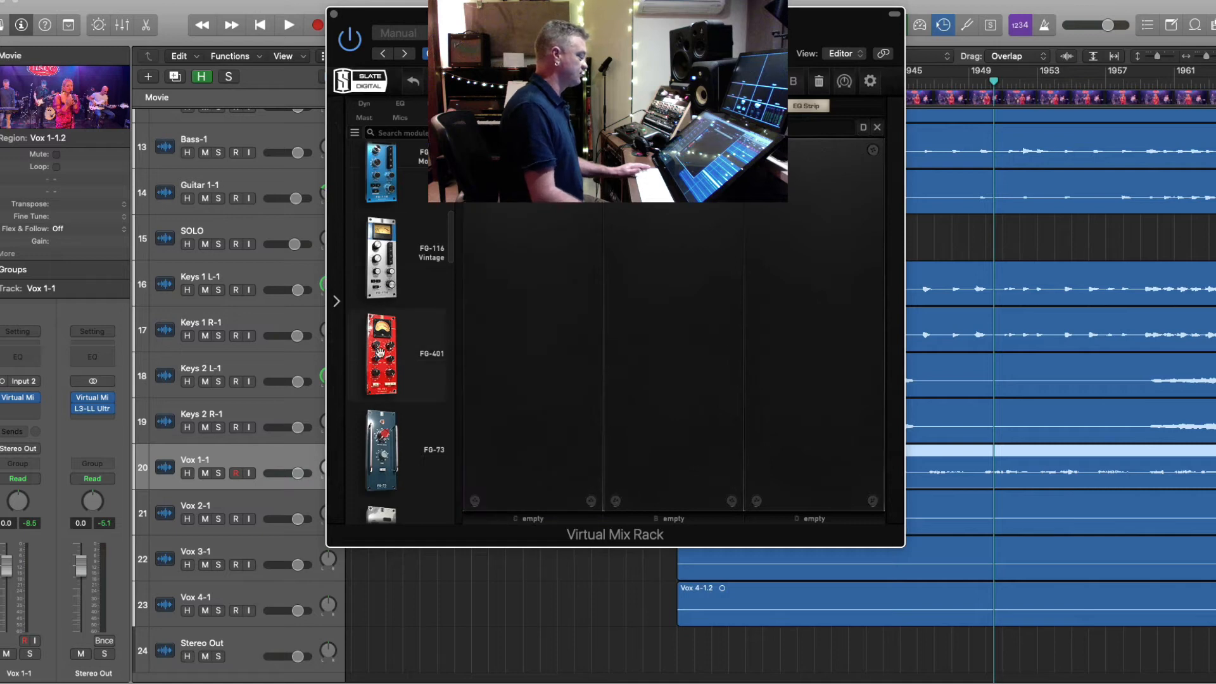
- Load the Trimmer module into the first empty slot of the Vox 1-1 rack
scroll(380, 352, down, 15)
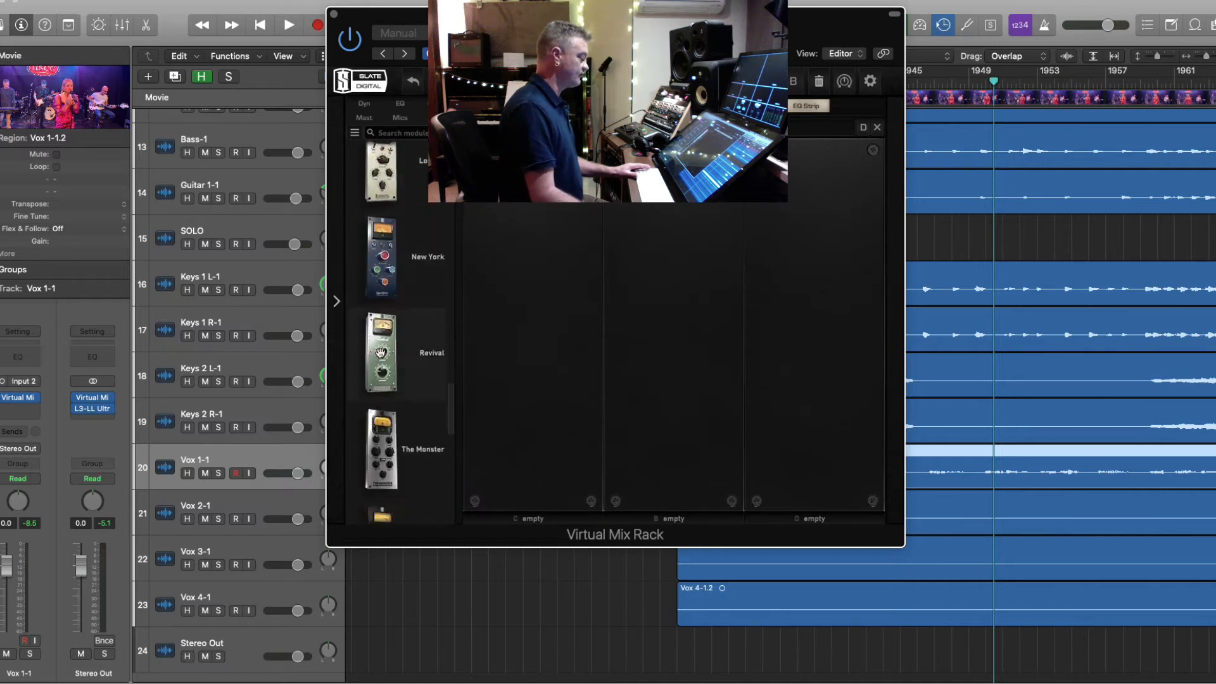
scroll(380, 353, down, 2)
drag(398, 369, 535, 342)
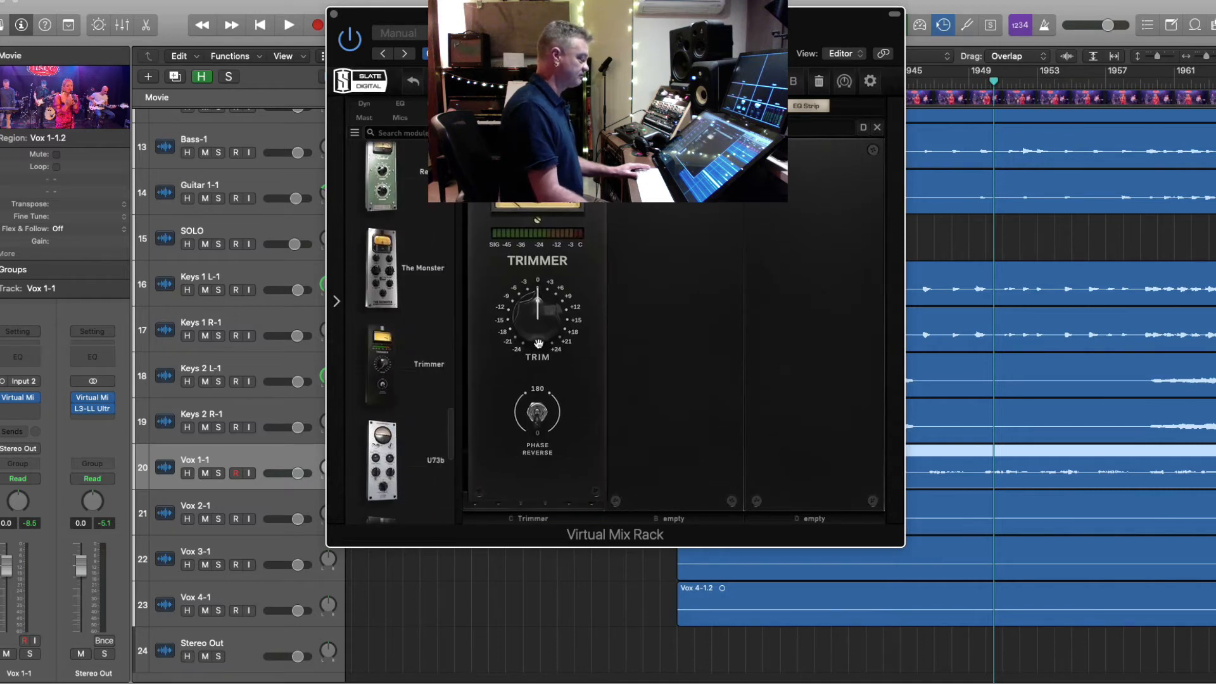
- Play from around bar 1949 and set the Vox 1-1 Trimmer's trim between +3 and +6
click(990, 87)
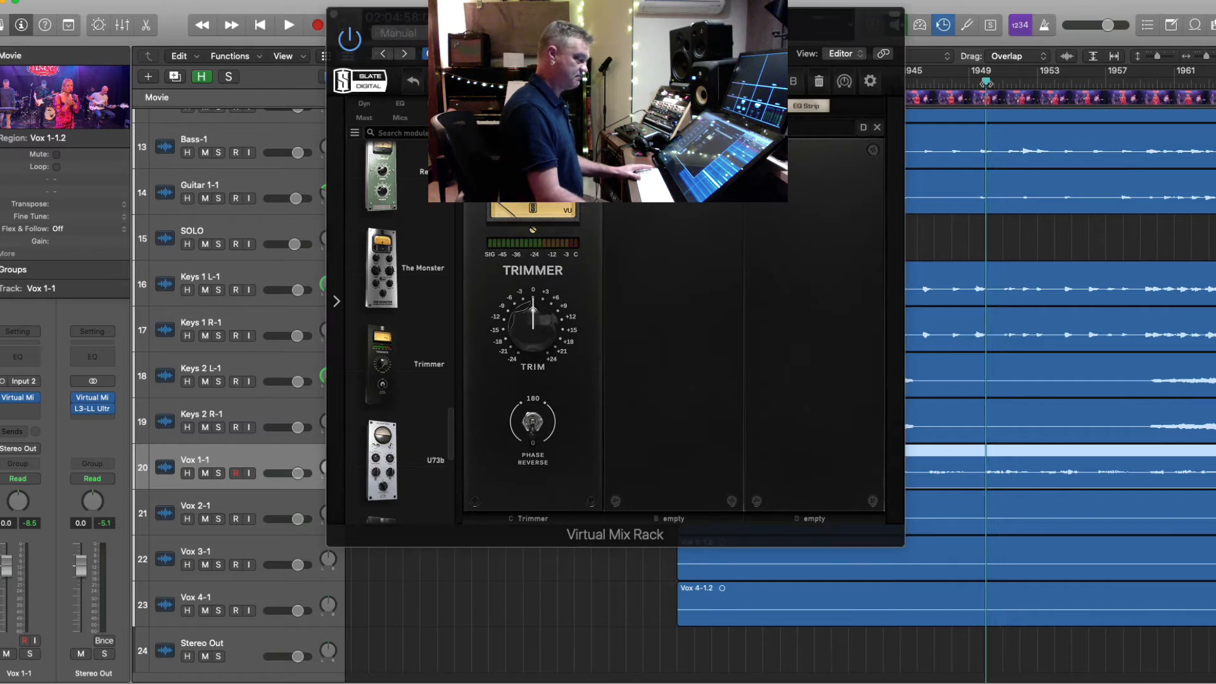
key(space)
drag(534, 320, 534, 325)
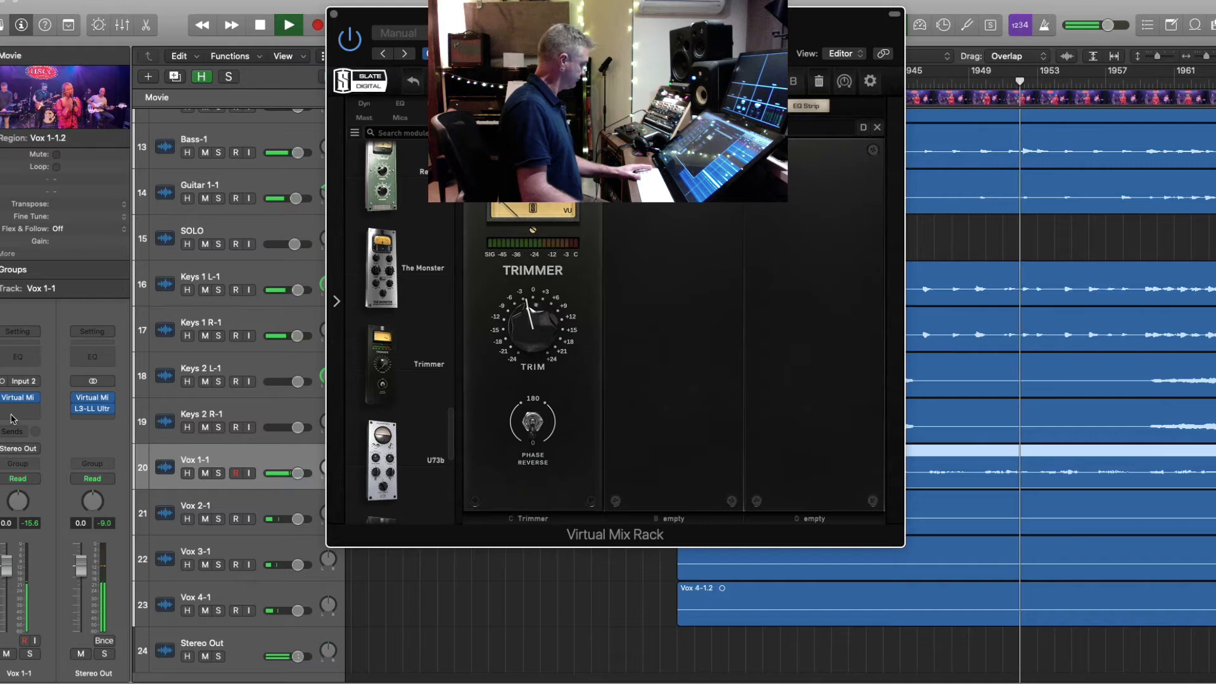
click(25, 399)
click(25, 399)
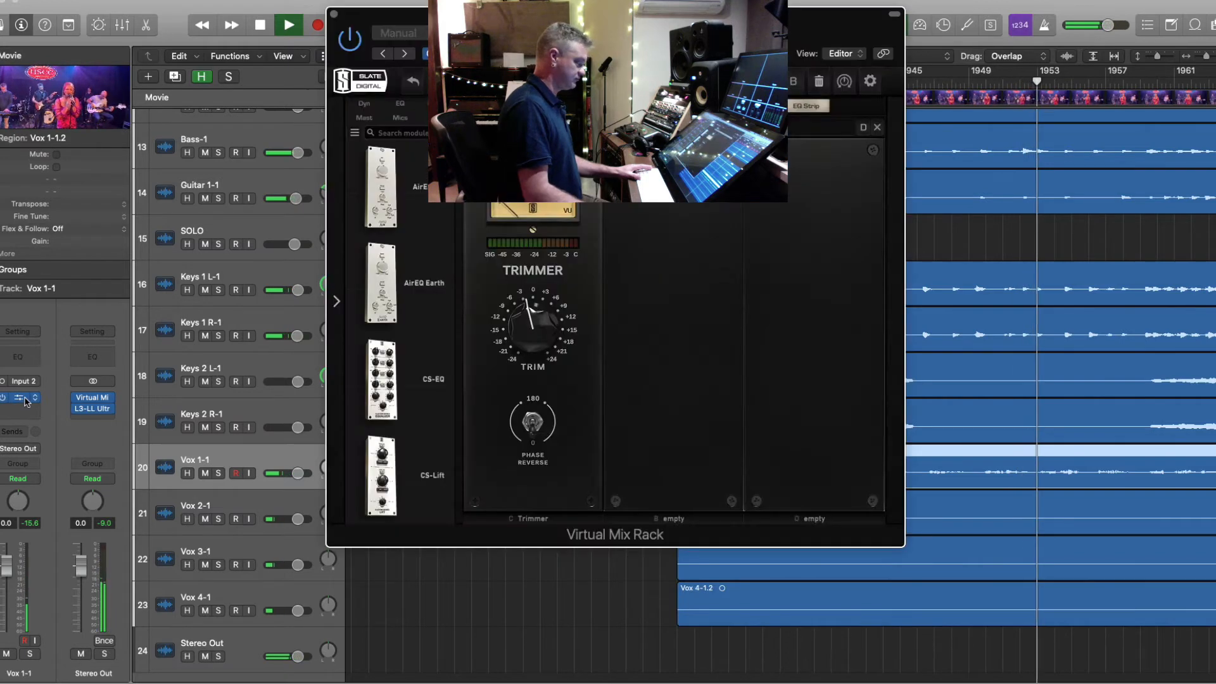
mouse_move(532, 309)
drag(531, 310, 532, 312)
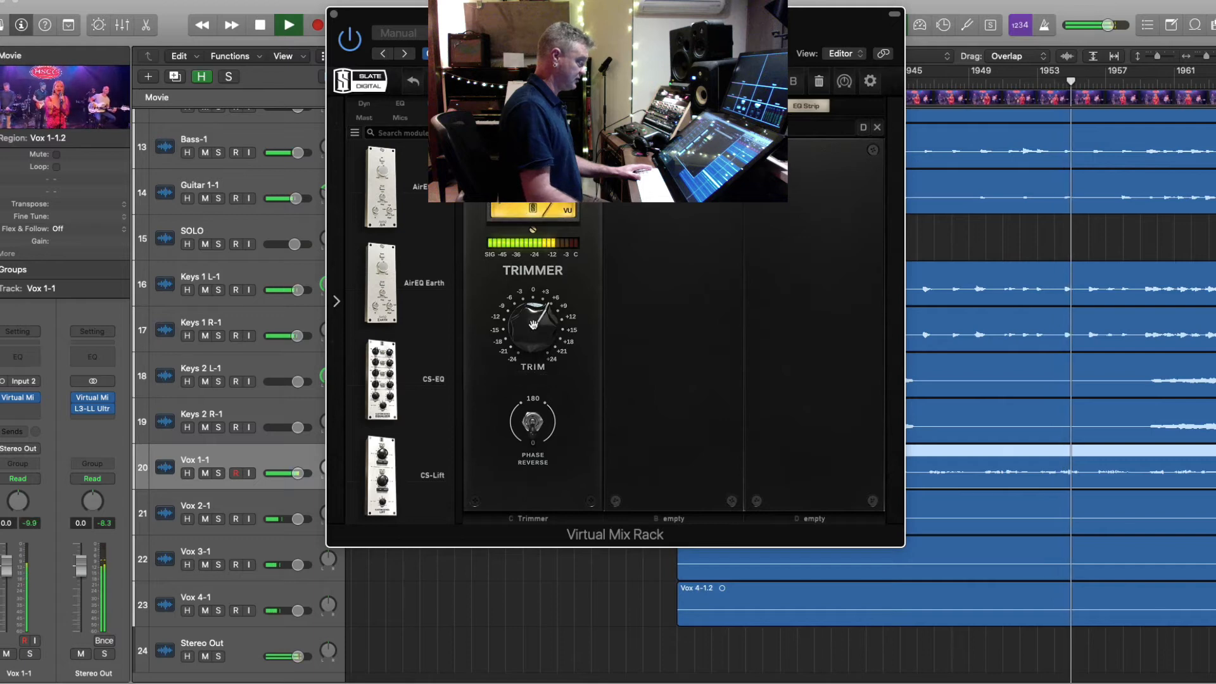
drag(534, 320, 529, 333)
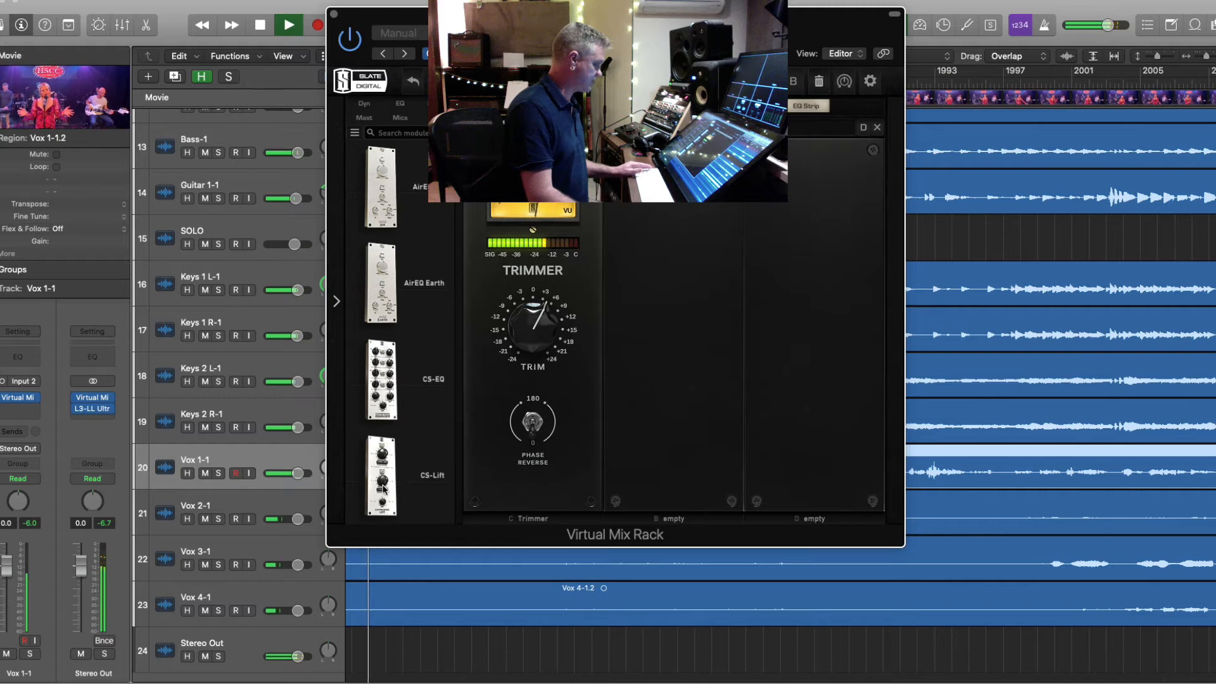
- Try CS-Lift in the slot after the Vox 1-1 Trimmer with its high lift at 2.59, and remove the module
drag(383, 488, 672, 355)
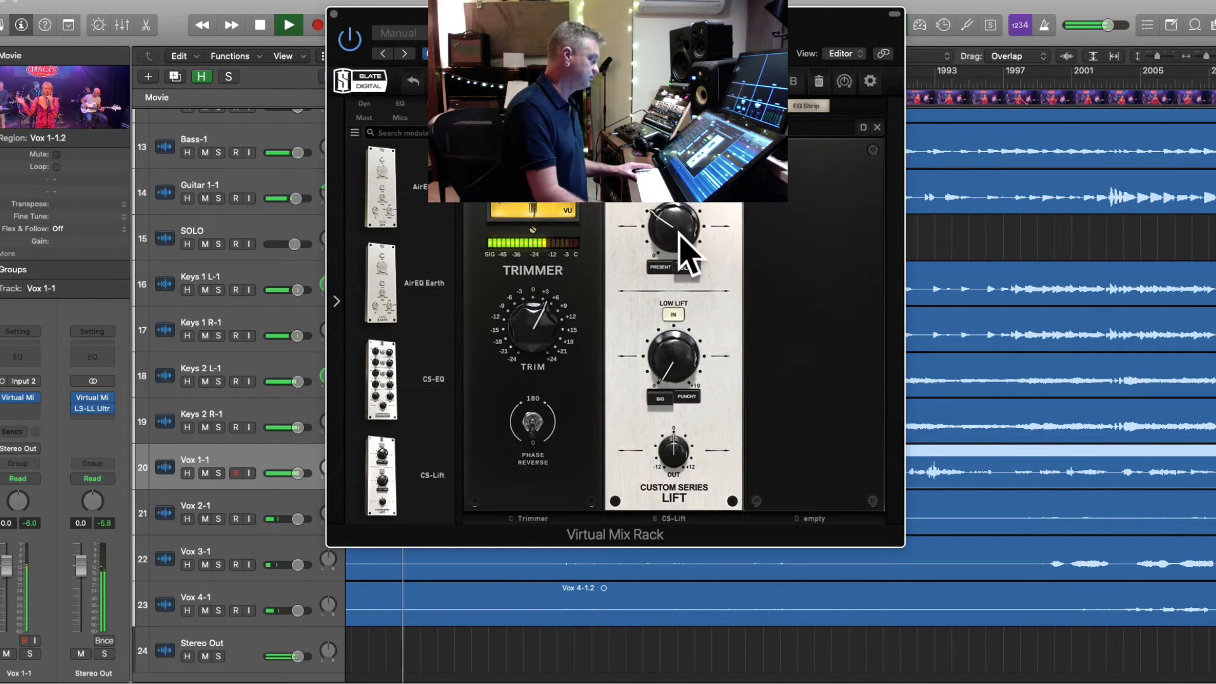
drag(678, 243, 679, 231)
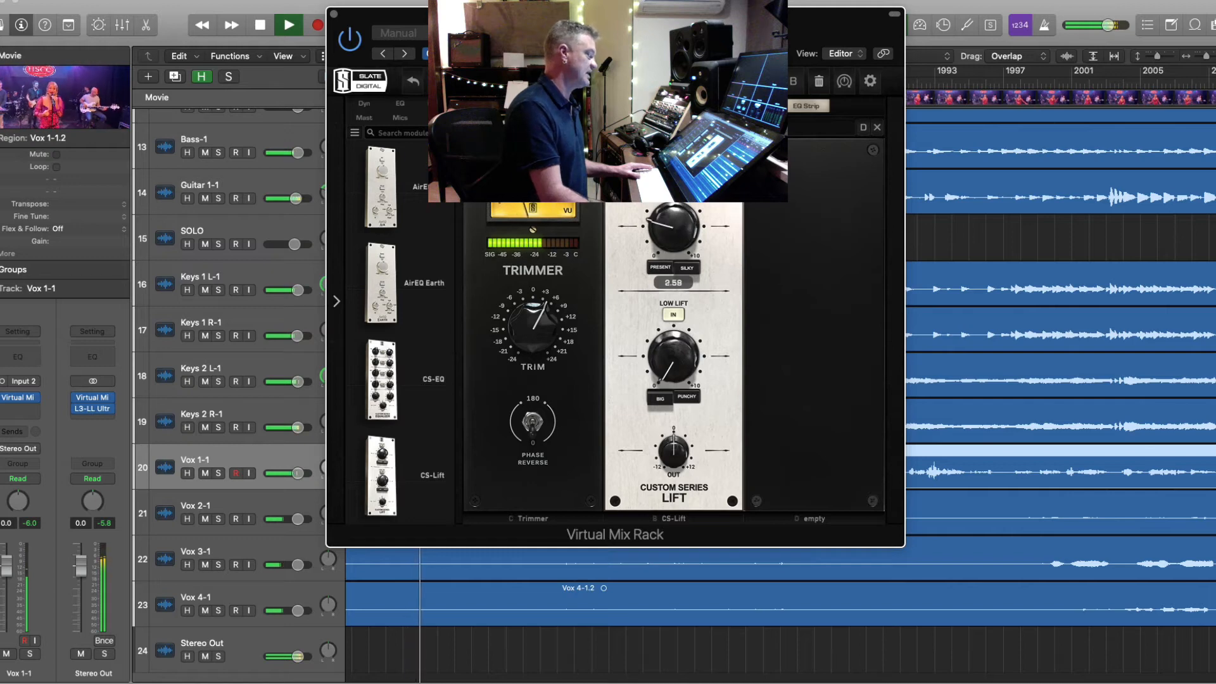
click(737, 127)
- Fill the Vox 1-1 rack after the Trimmer with AirEQ Air at 4.84 dB, AirEQ Earth at 4.31 dB and FG-401 with +6.15 dB makeup
drag(398, 197, 660, 269)
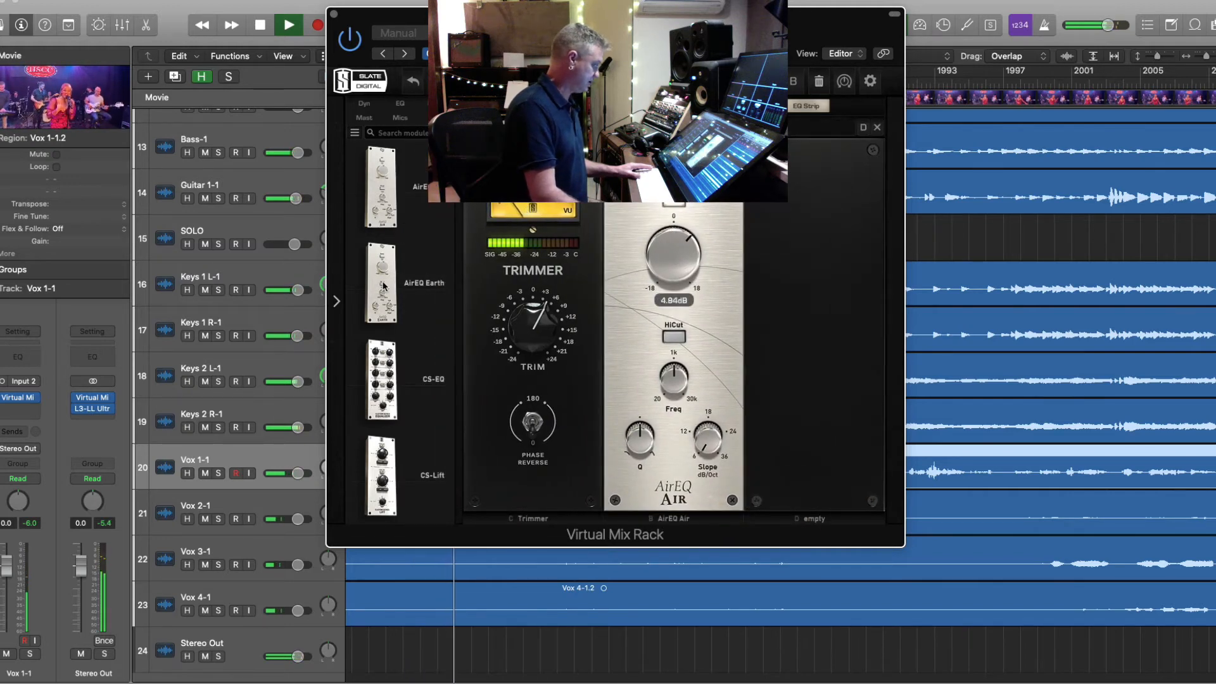
drag(383, 287, 813, 273)
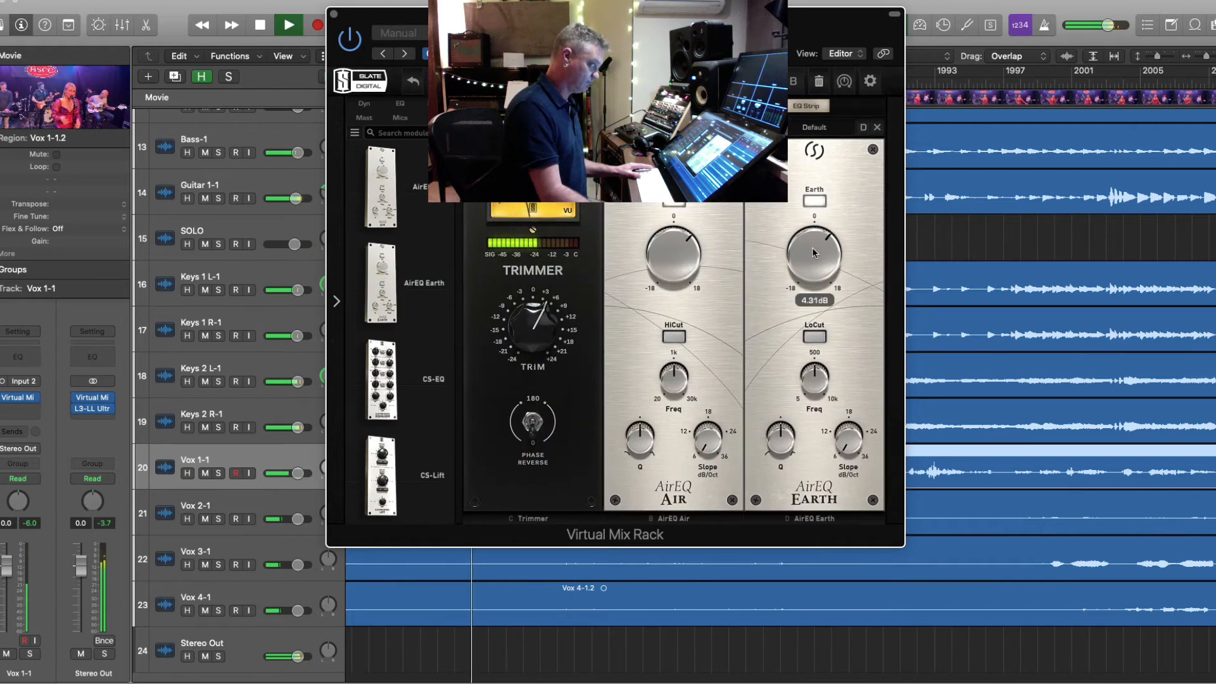
scroll(396, 248, down, 10)
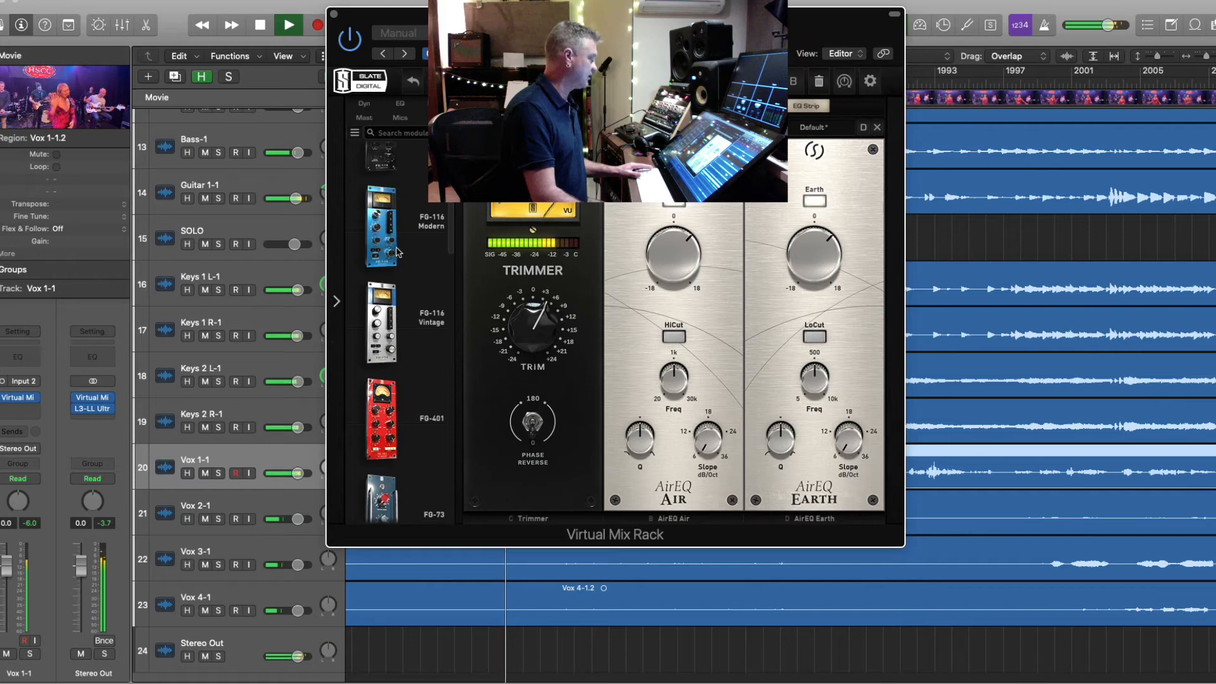
drag(395, 428, 951, 420)
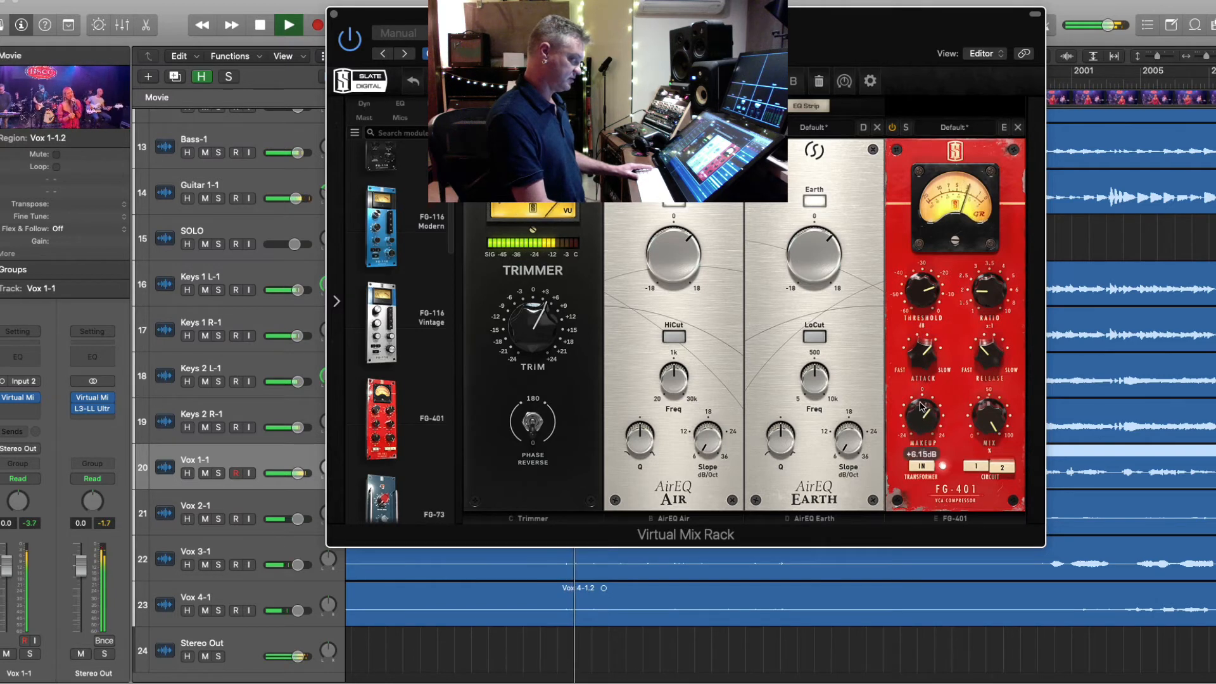
- Add a send from Vox 1-1 to Bus 2 (Main Verb) with its level at about -11.4
click(21, 433)
mouse_move(38, 448)
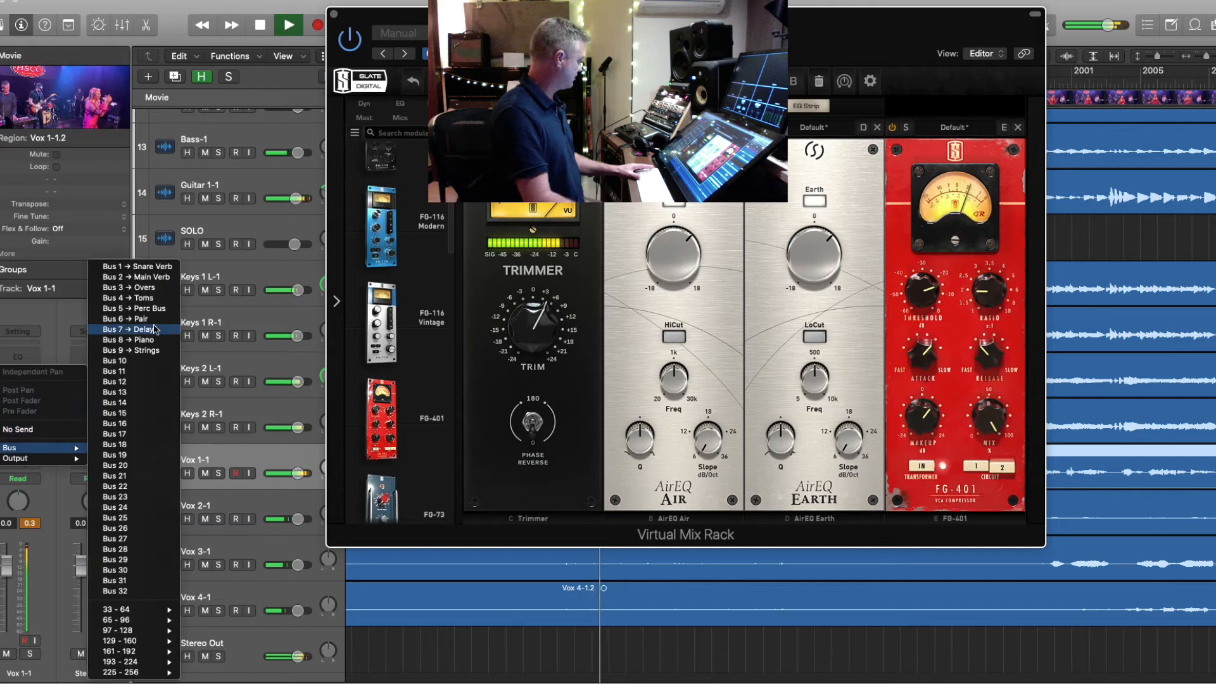
click(172, 282)
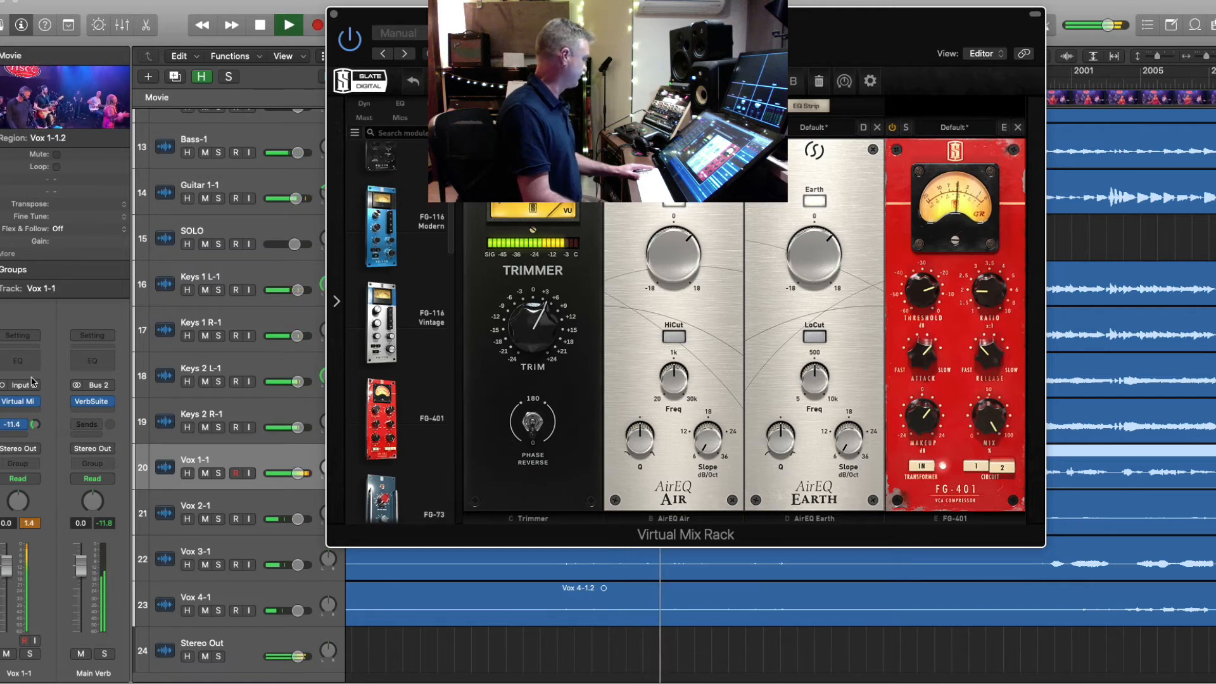
drag(31, 385, 31, 387)
key(super+w)
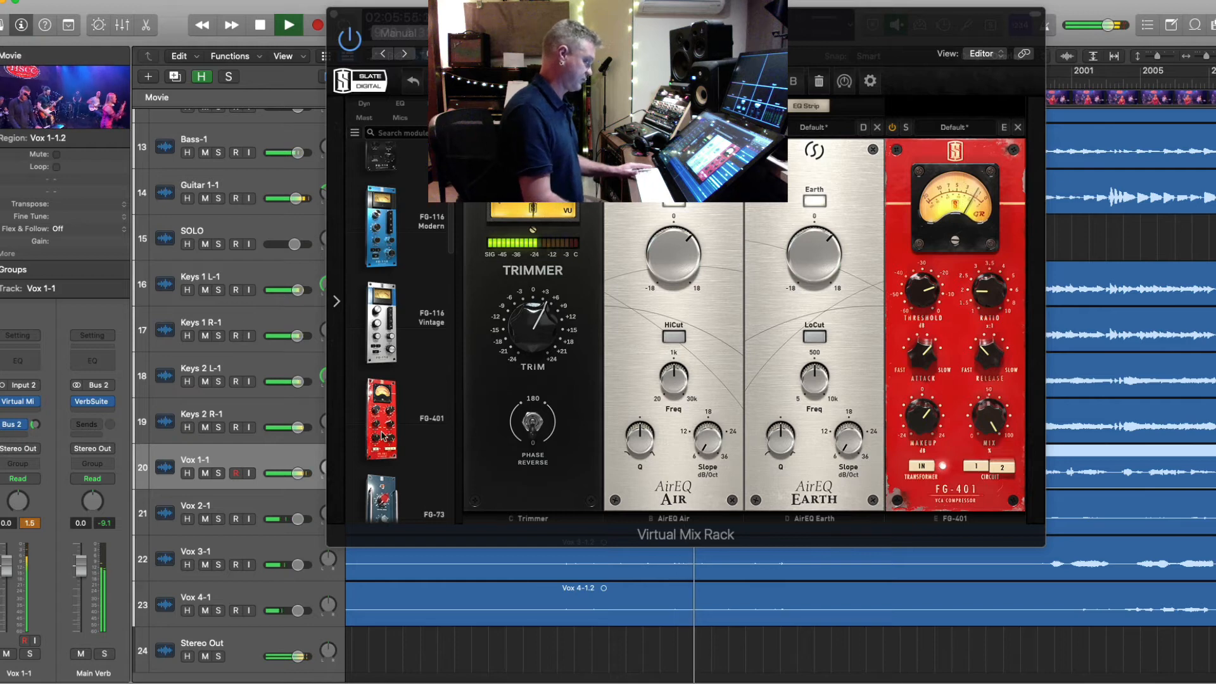
- Insert FG-76 between the Trimmer and AirEQ Air, set its virtual drive to 18.0 dB, and raise its trim slightly
scroll(383, 435, down, 4)
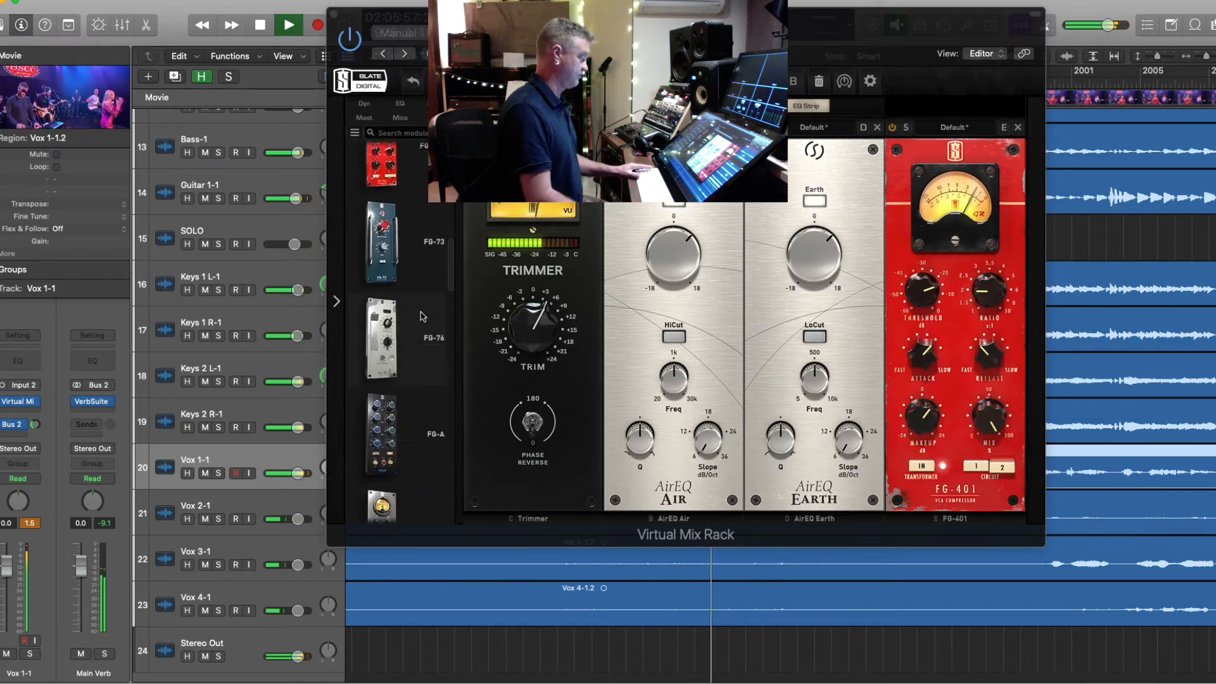
scroll(380, 254, down, 5)
click(379, 206)
drag(379, 206, 697, 254)
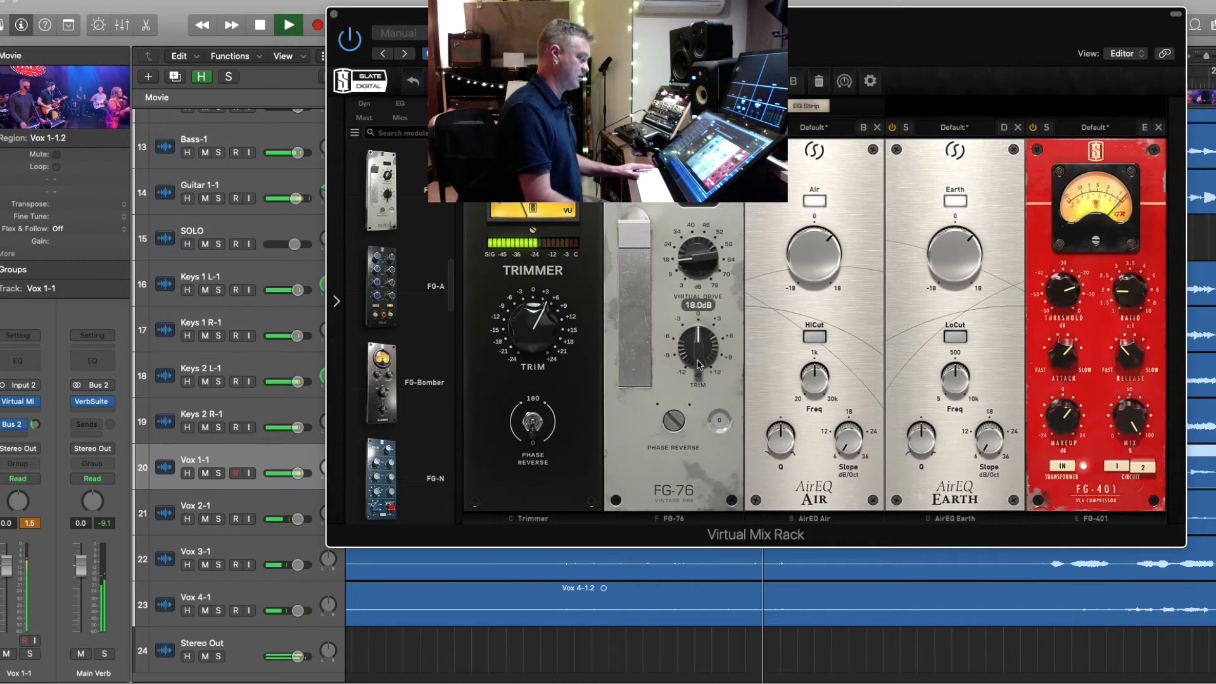
drag(700, 361, 696, 352)
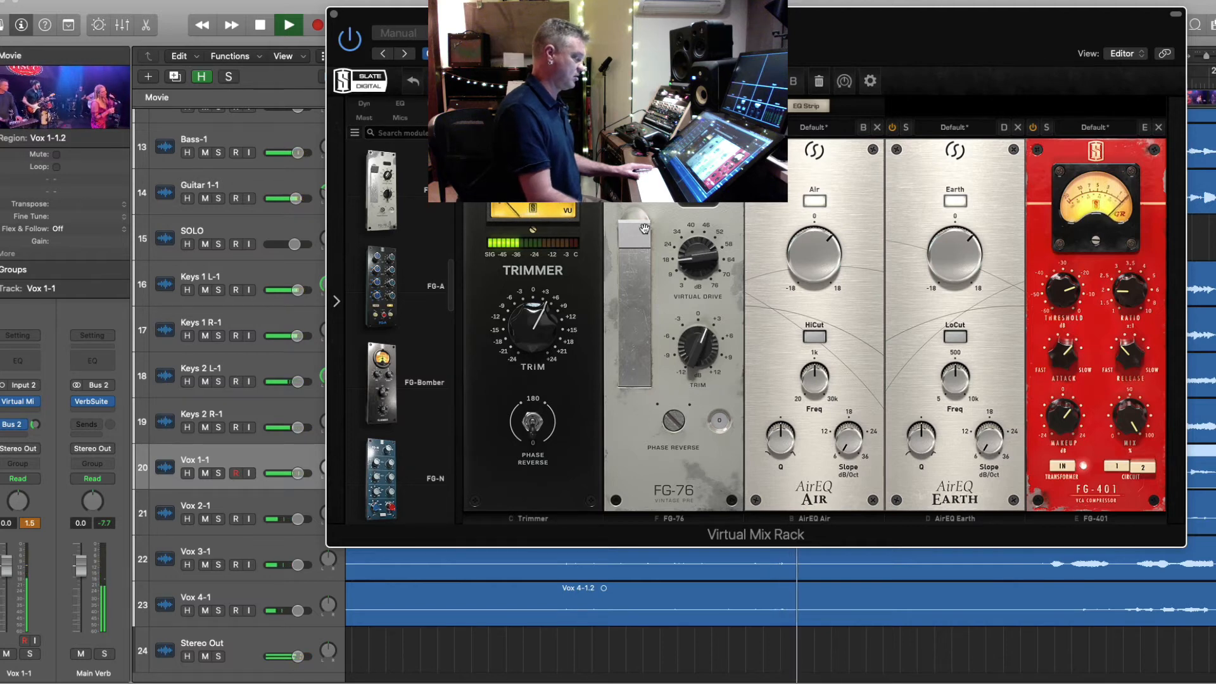
drag(635, 235, 636, 236)
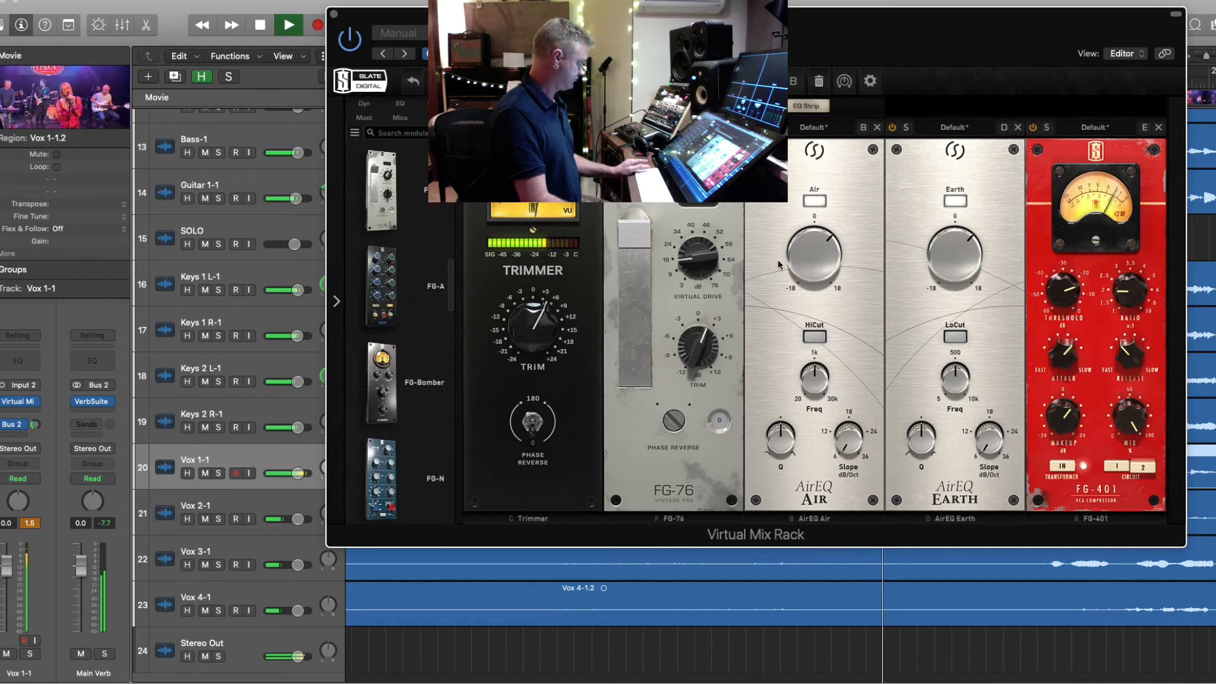
- Stop playback, insert the L2 (m) limiter after Virtual Mix Rack on Vox 1-1, resume playback and close the limiter's window
key(space)
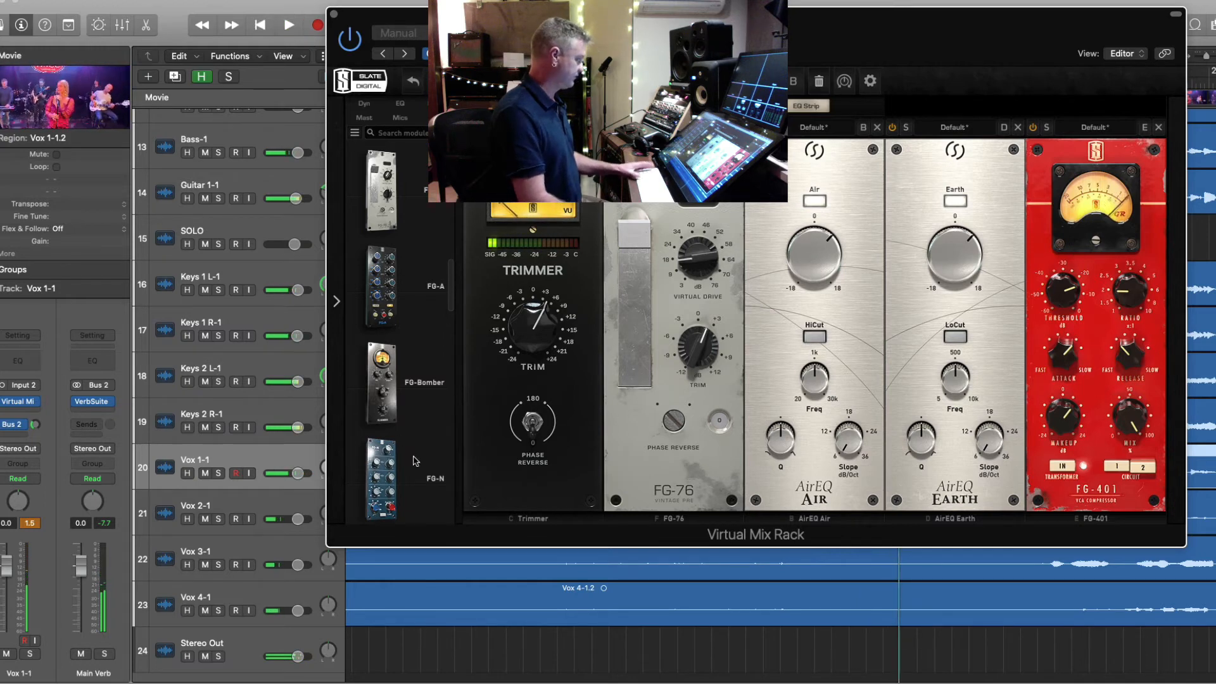
click(31, 404)
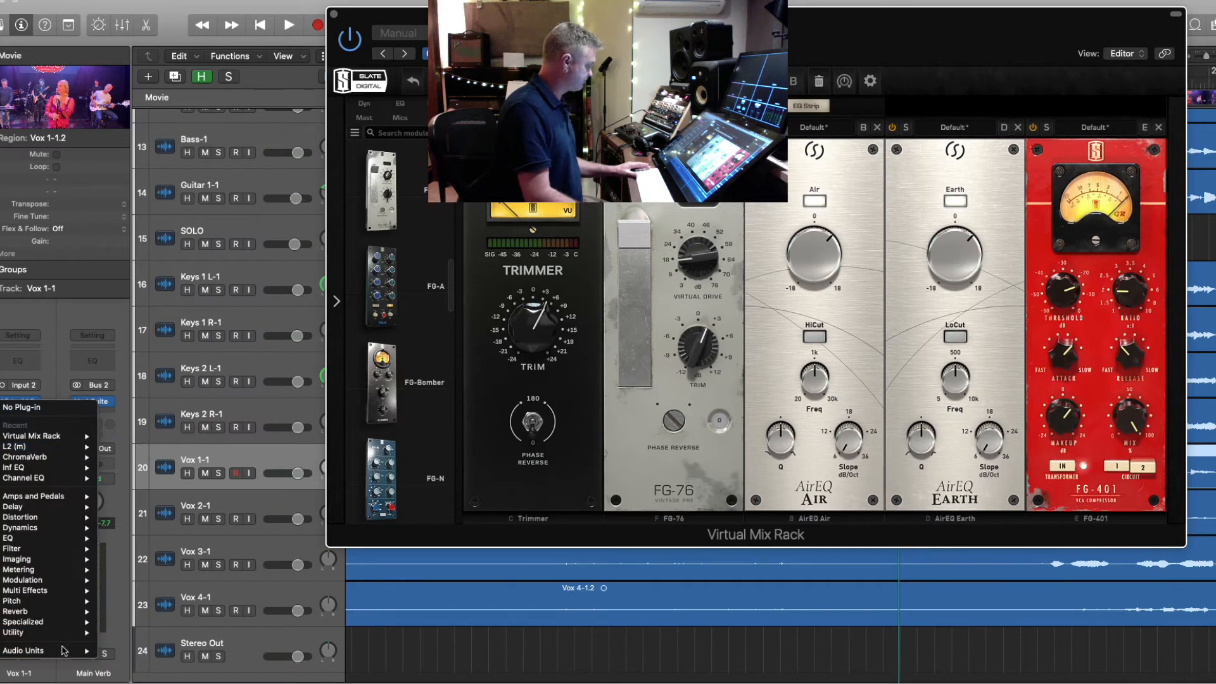
click(114, 448)
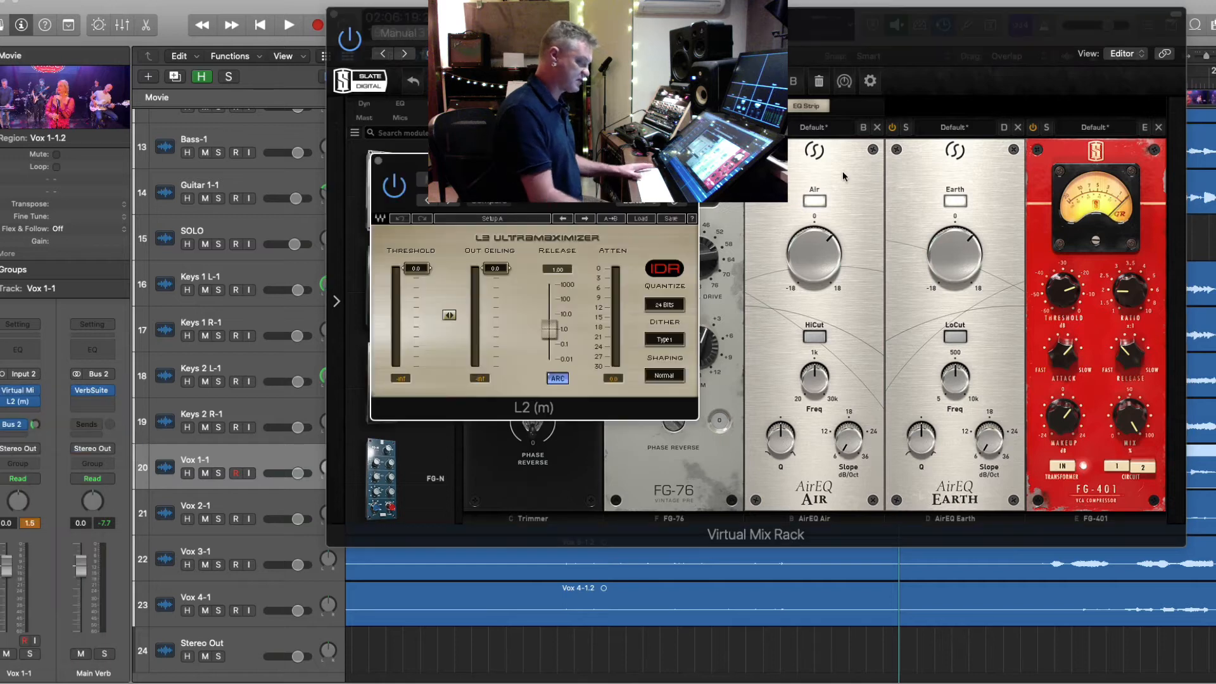
key(space)
click(378, 161)
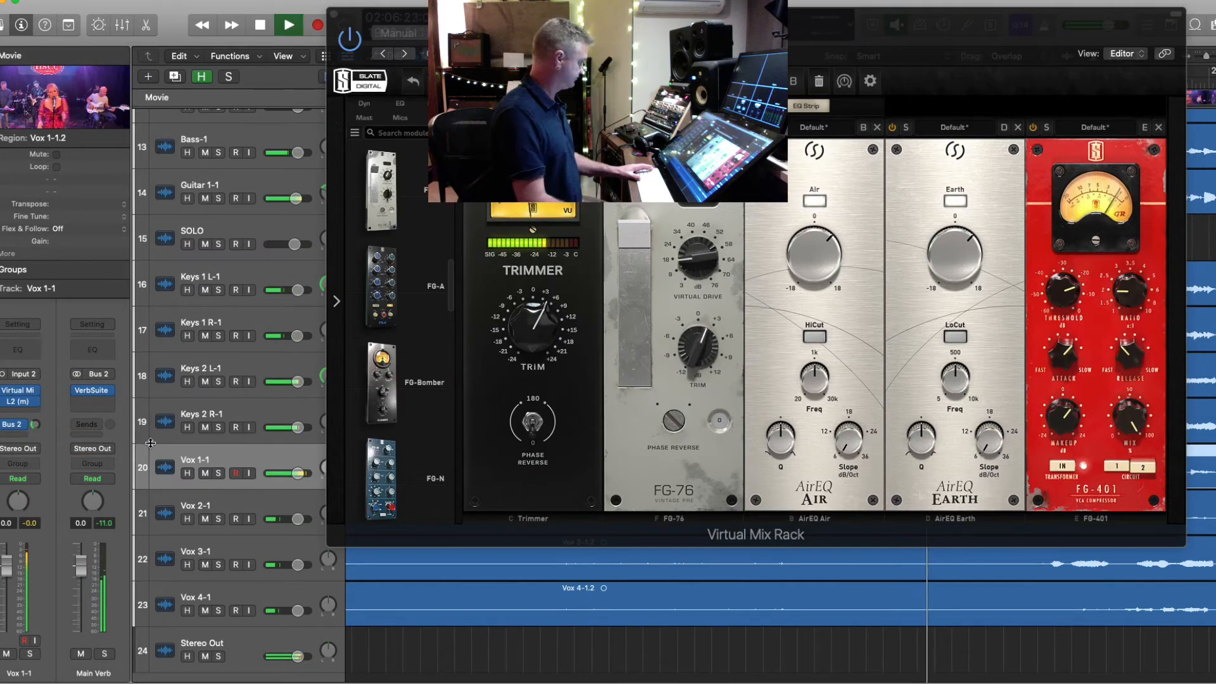
- Raise the FG-401 makeup gain to about +16.7 dB and place a second Trimmer between AirEQ Earth and FG-401
drag(1060, 429, 1062, 405)
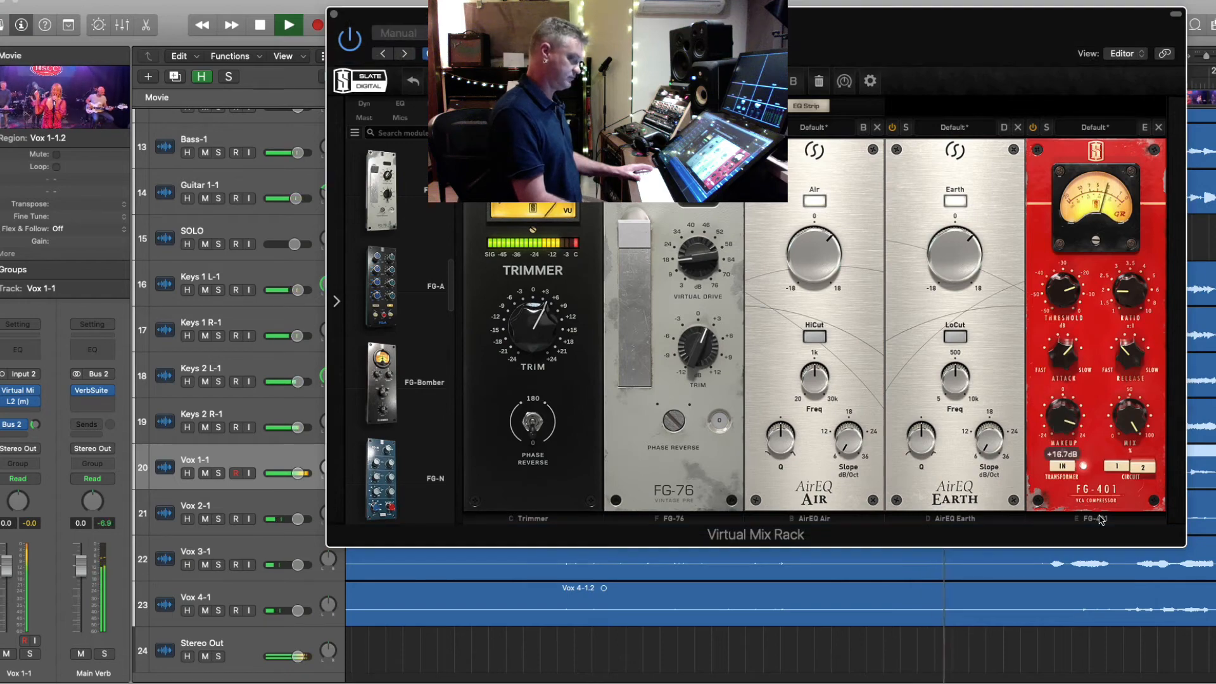
drag(556, 393, 1086, 314)
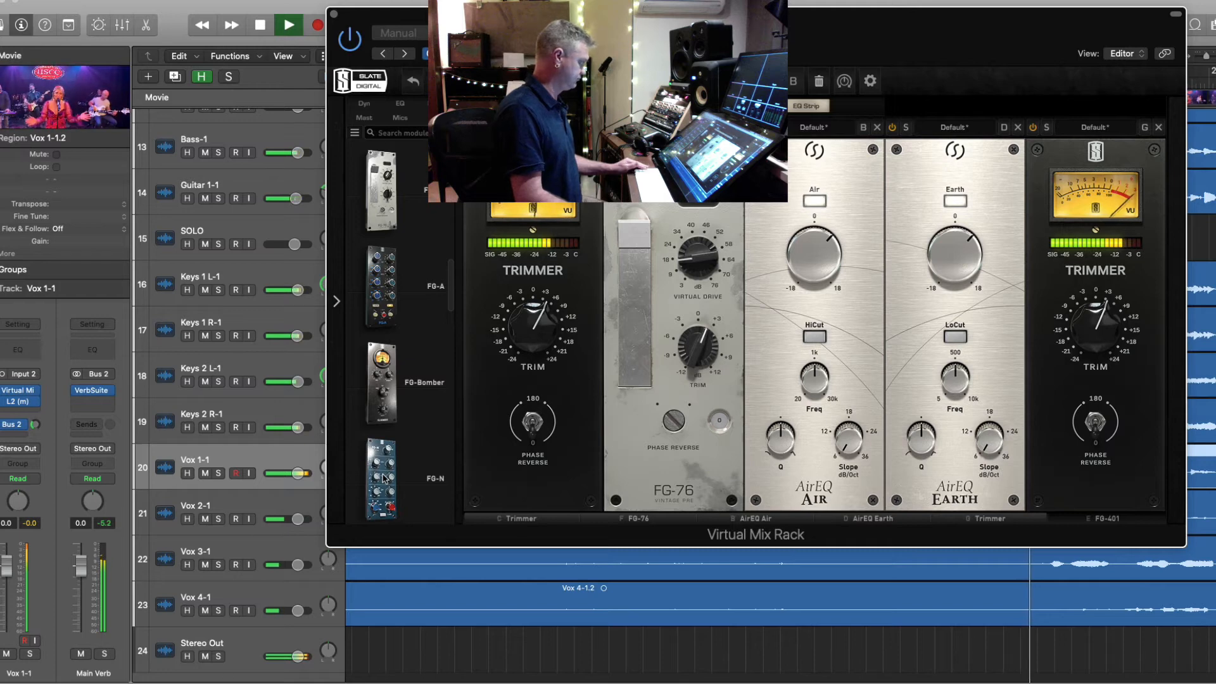
- Insert FG-N between the first Trimmer and FG-76, and sweep its lower mid gain between +11.0 and -7.14 dB
drag(383, 479, 647, 394)
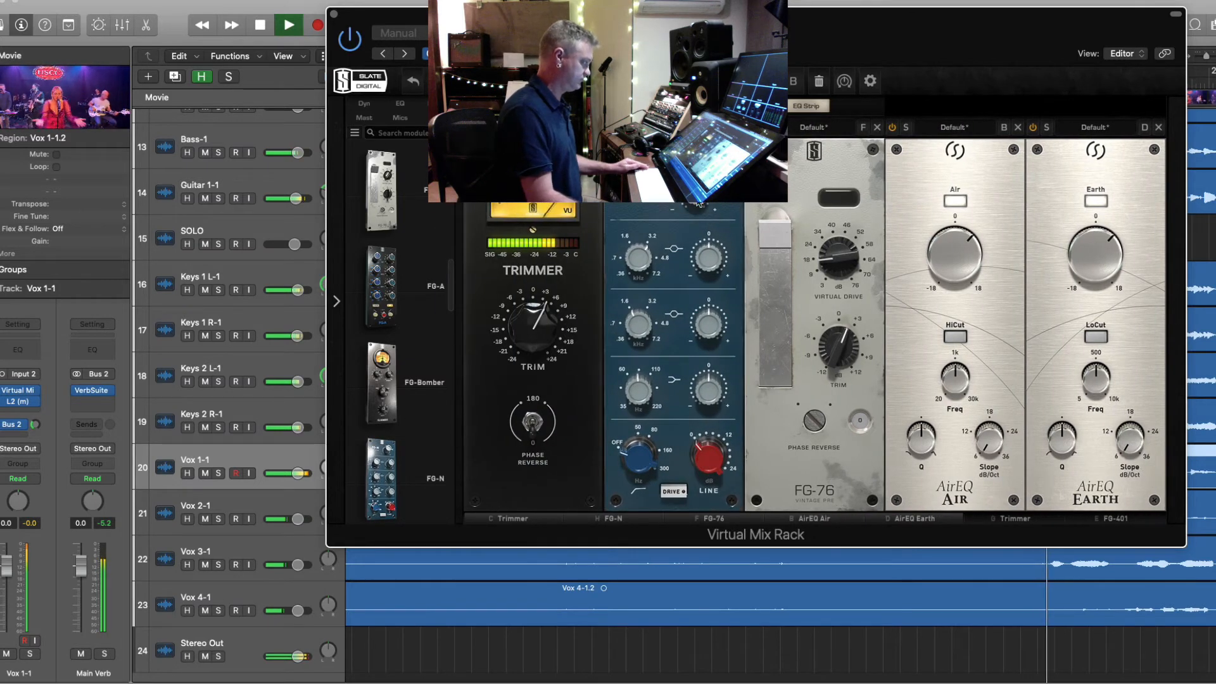
drag(698, 202, 698, 194)
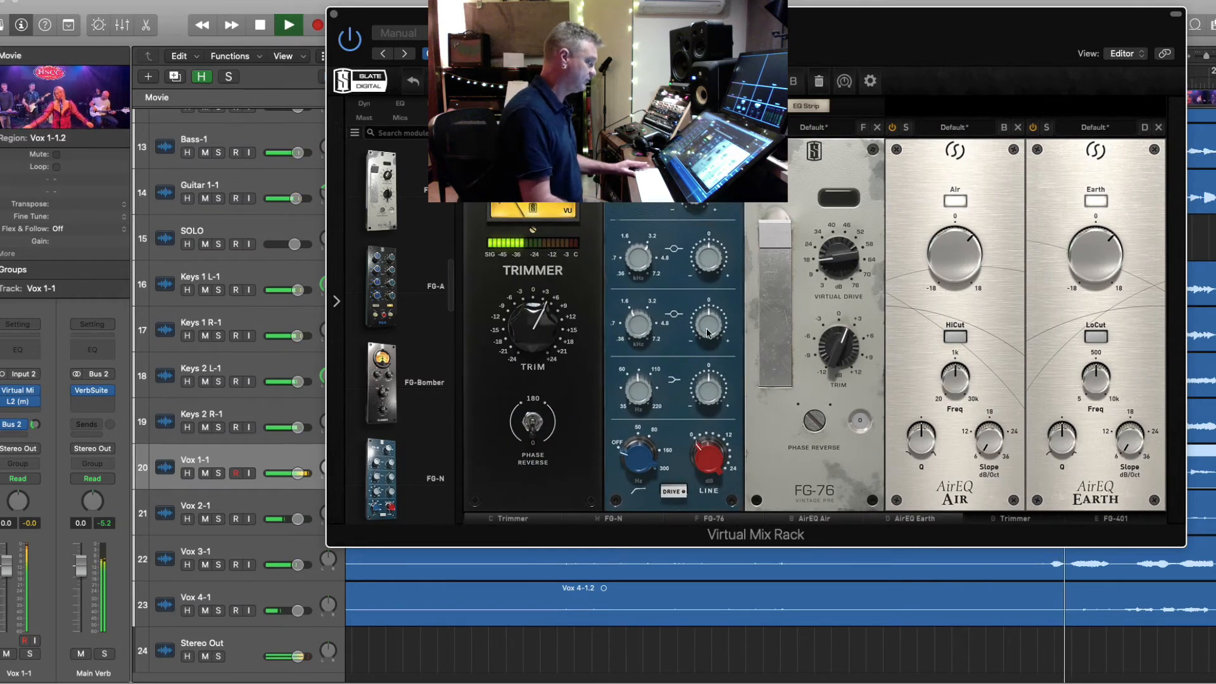
drag(709, 327, 705, 280)
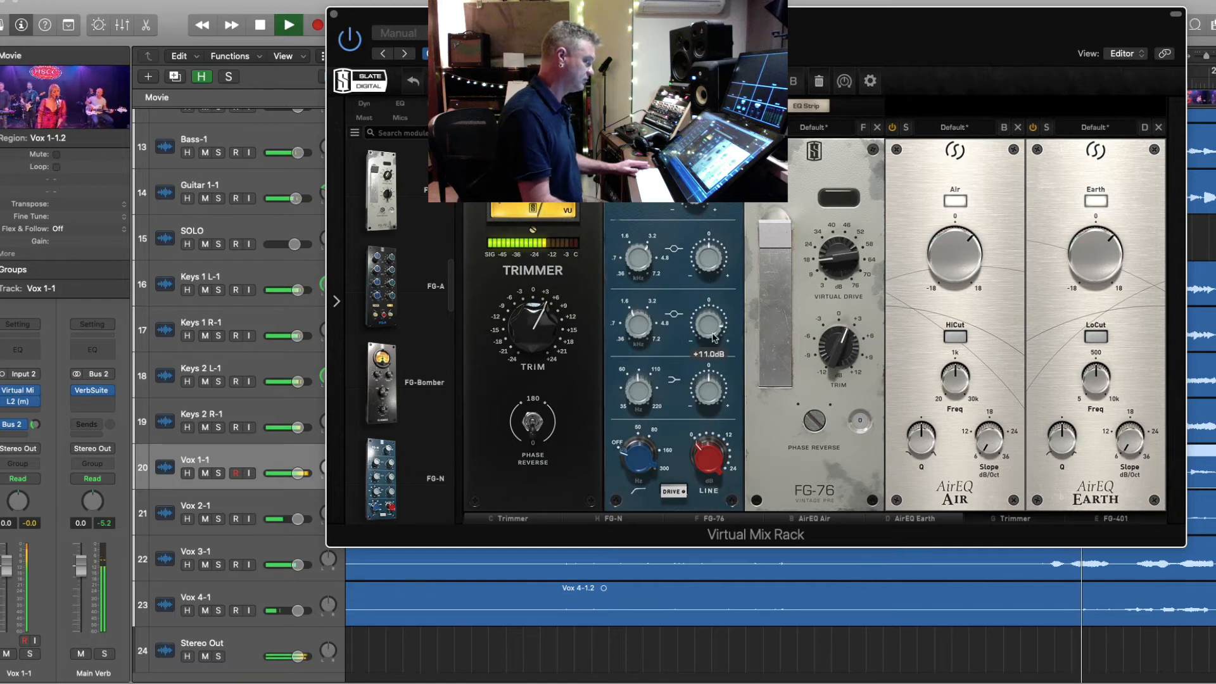
drag(714, 338, 709, 393)
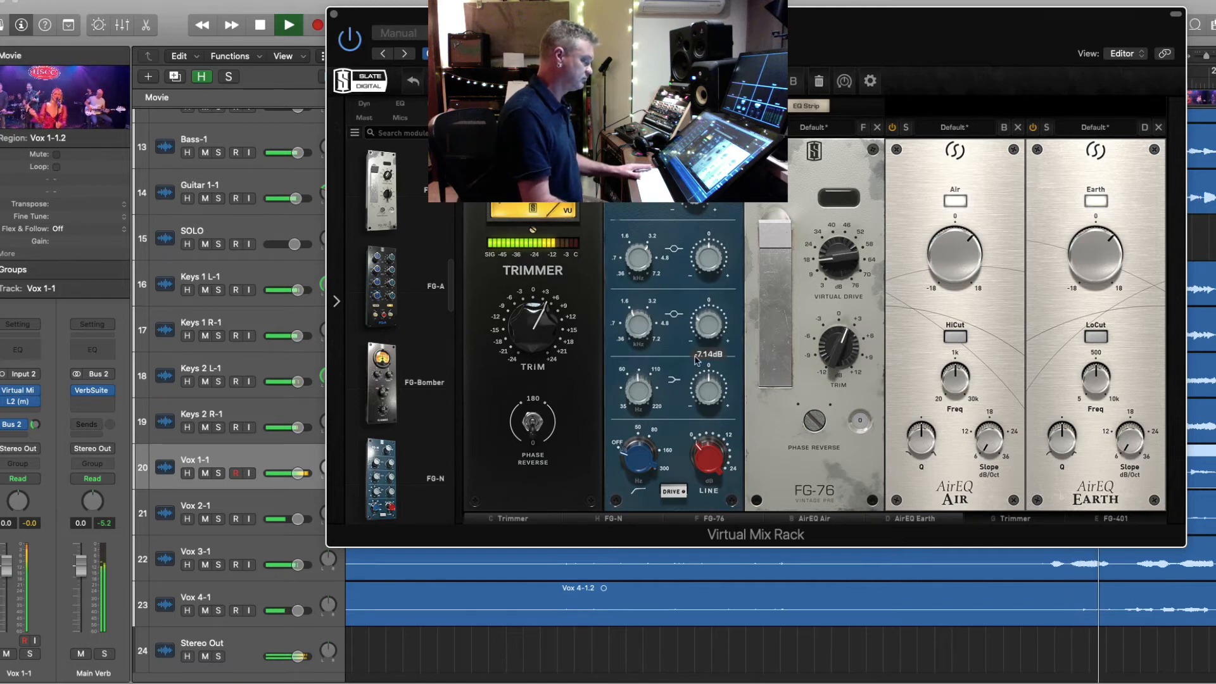
drag(705, 310, 705, 308)
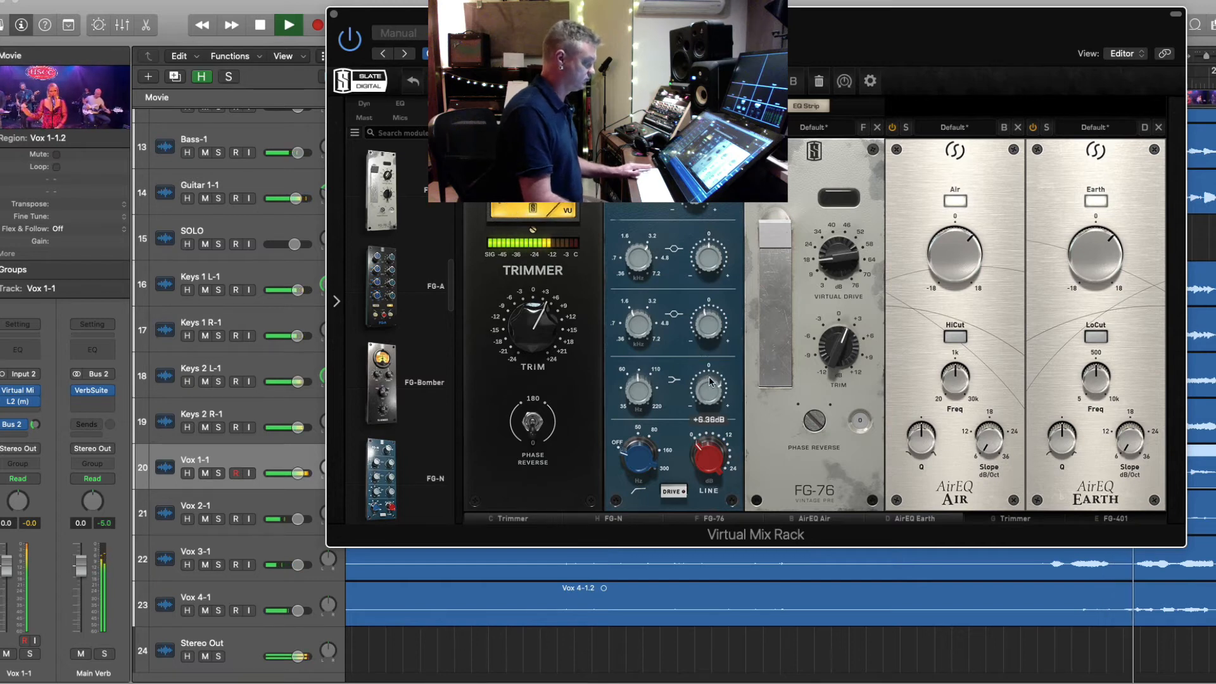
- Set the FG-N low-band gain to -2.15 dB and lower mid gain to -3.02 dB, adjust the upper mid gain, and stop playback
drag(709, 377, 705, 456)
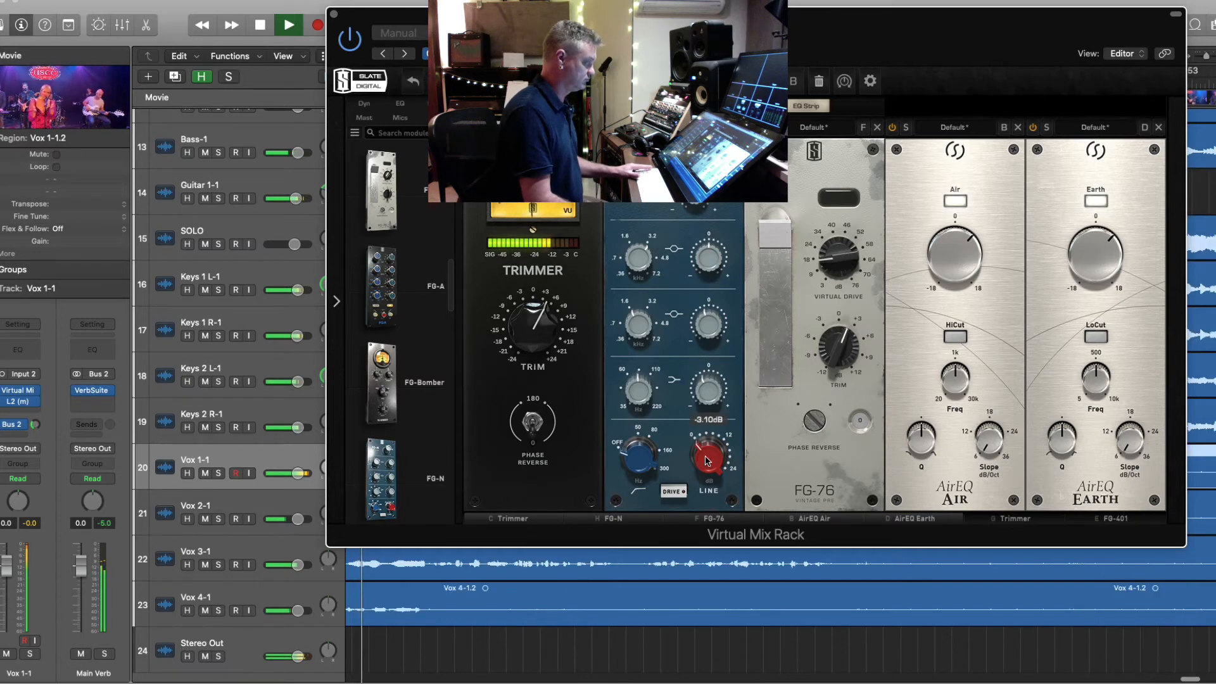
drag(705, 396, 707, 392)
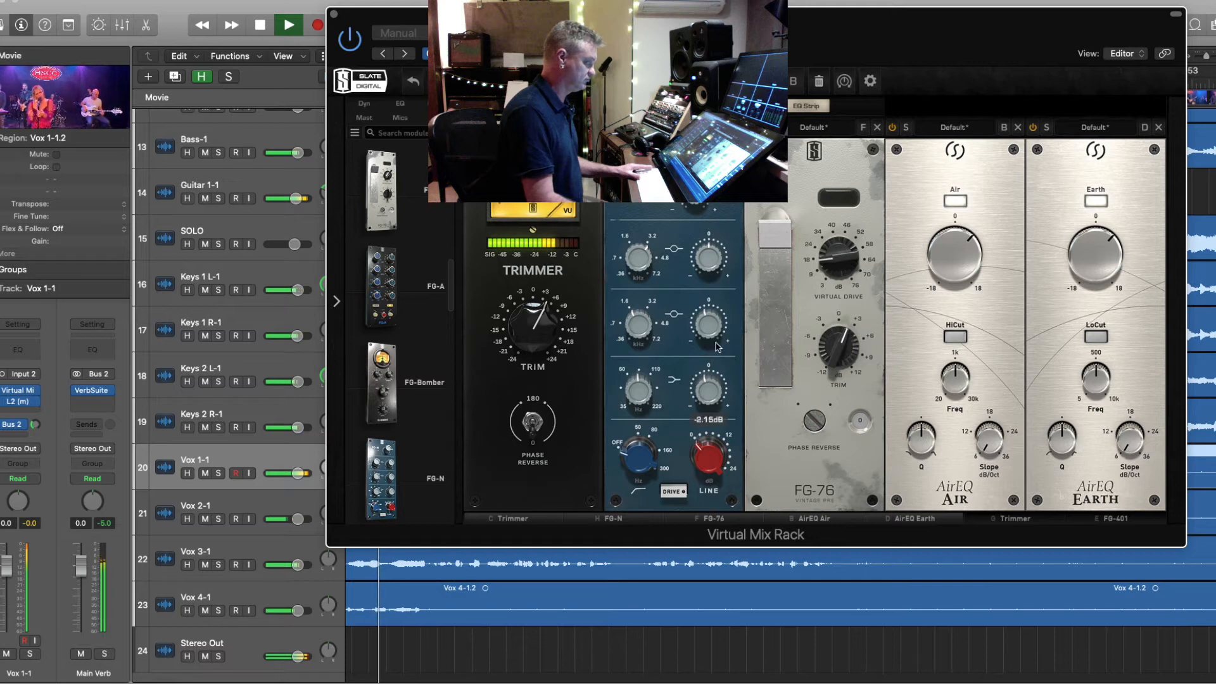
drag(715, 334, 713, 330)
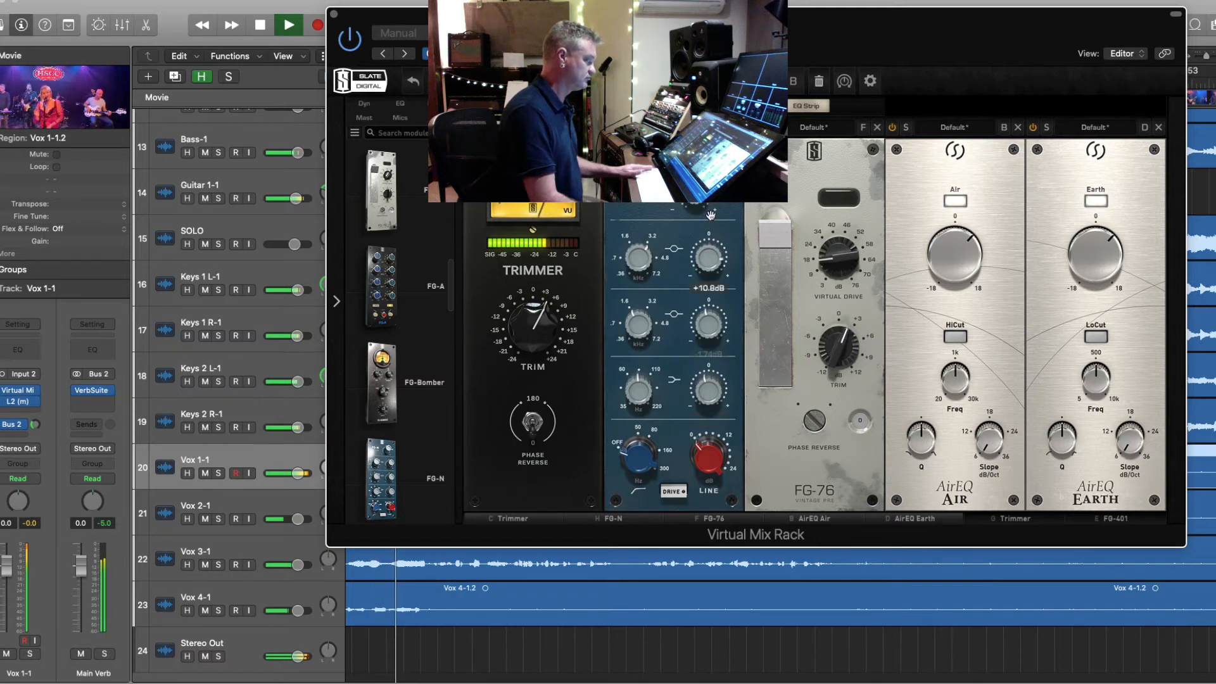
drag(715, 267, 712, 283)
key(space)
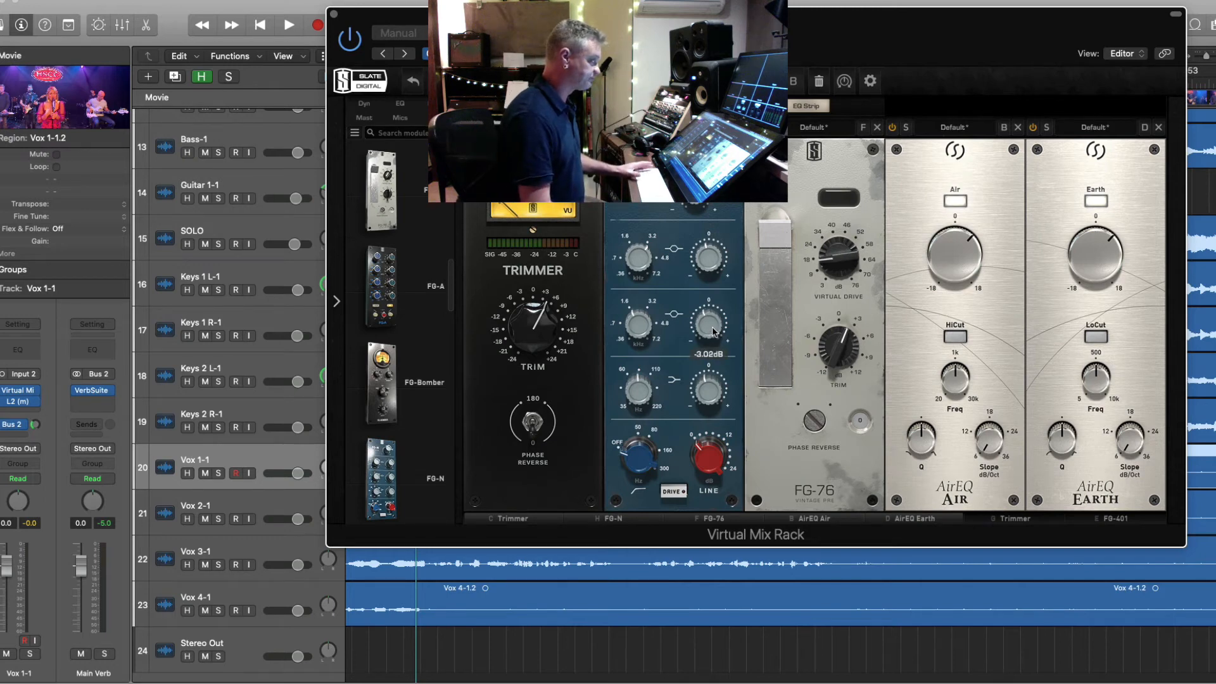
- Resume playback and ease the FG-N cuts to about -2.01 dB on the lower mid band and -0.76 dB on the low band
key(space)
mouse_move(714, 328)
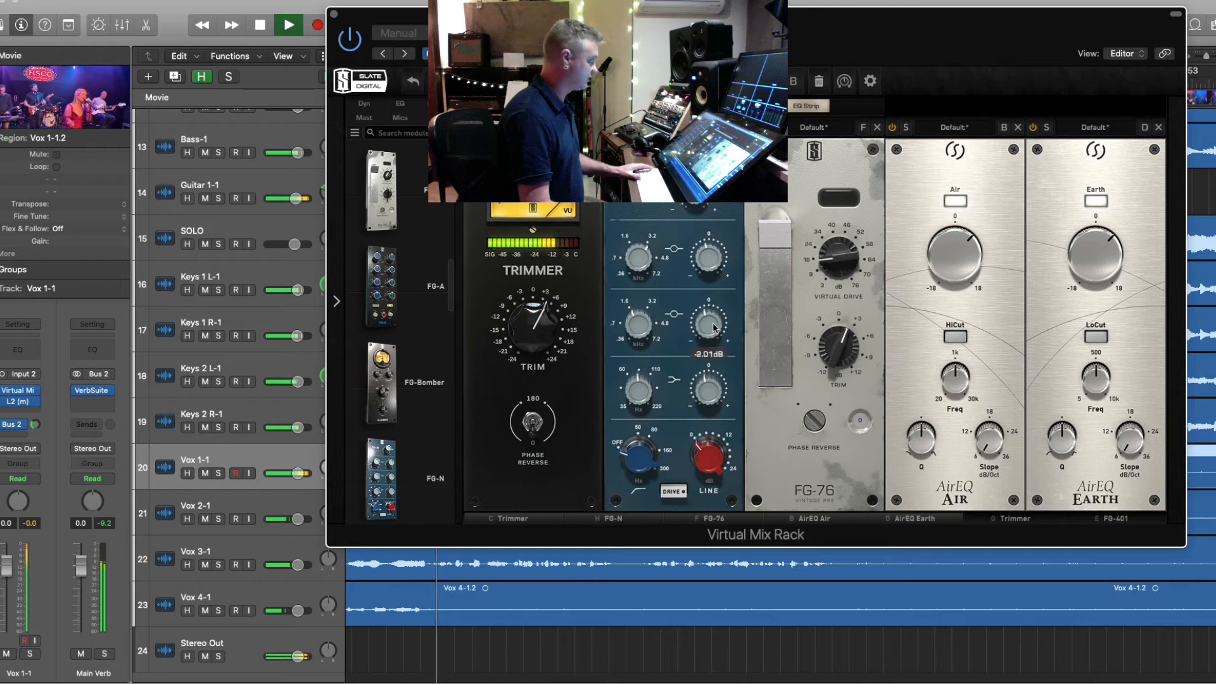
drag(713, 324, 713, 325)
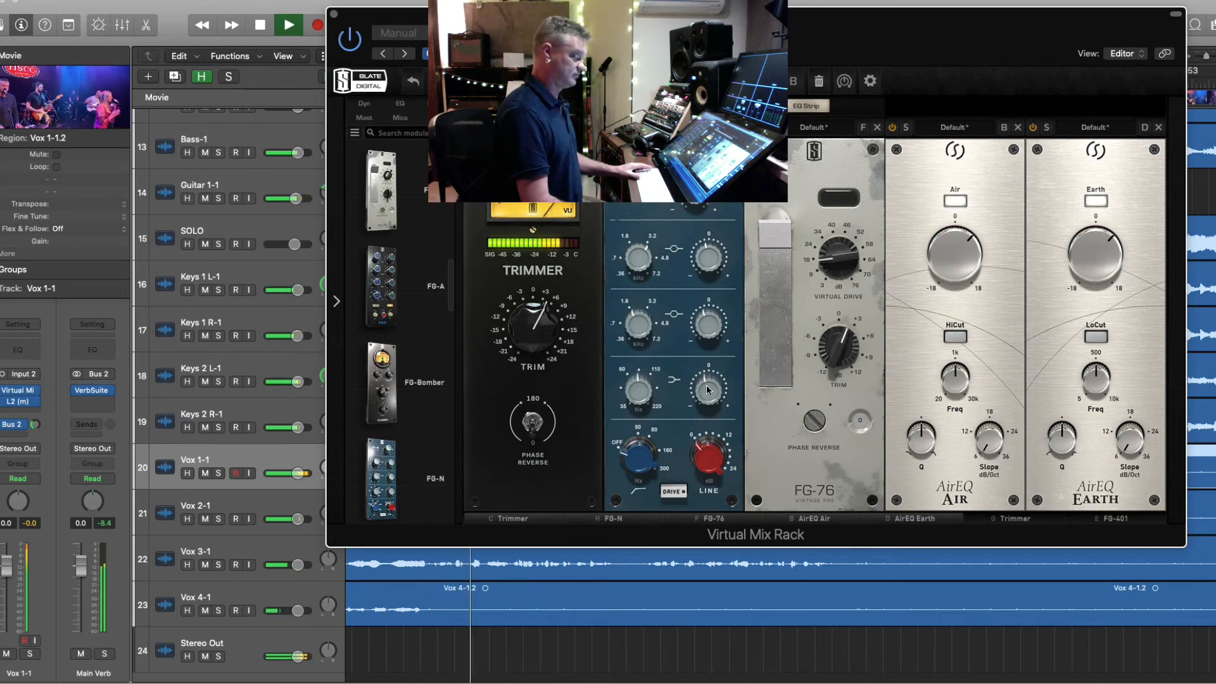
drag(708, 390, 706, 395)
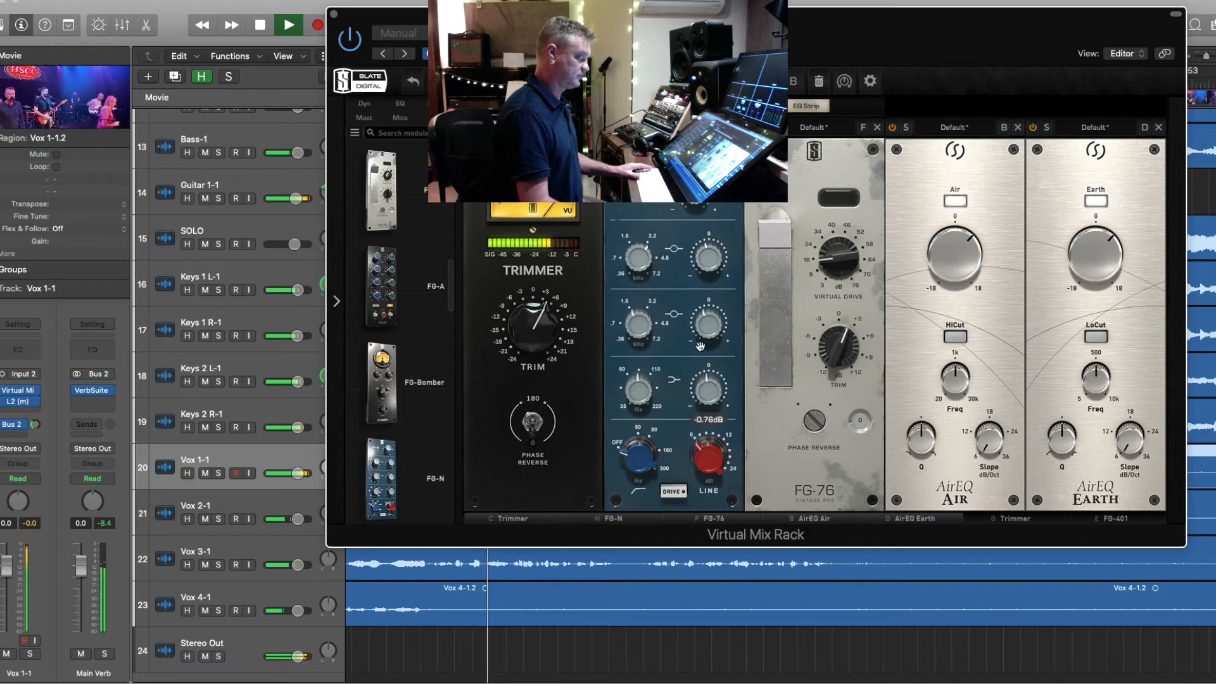
- Boost the FG-N lower mid band to +10.0 dB, tune its frequency to 1.28 kHz, and readjust both mid-band gains
drag(706, 331, 716, 280)
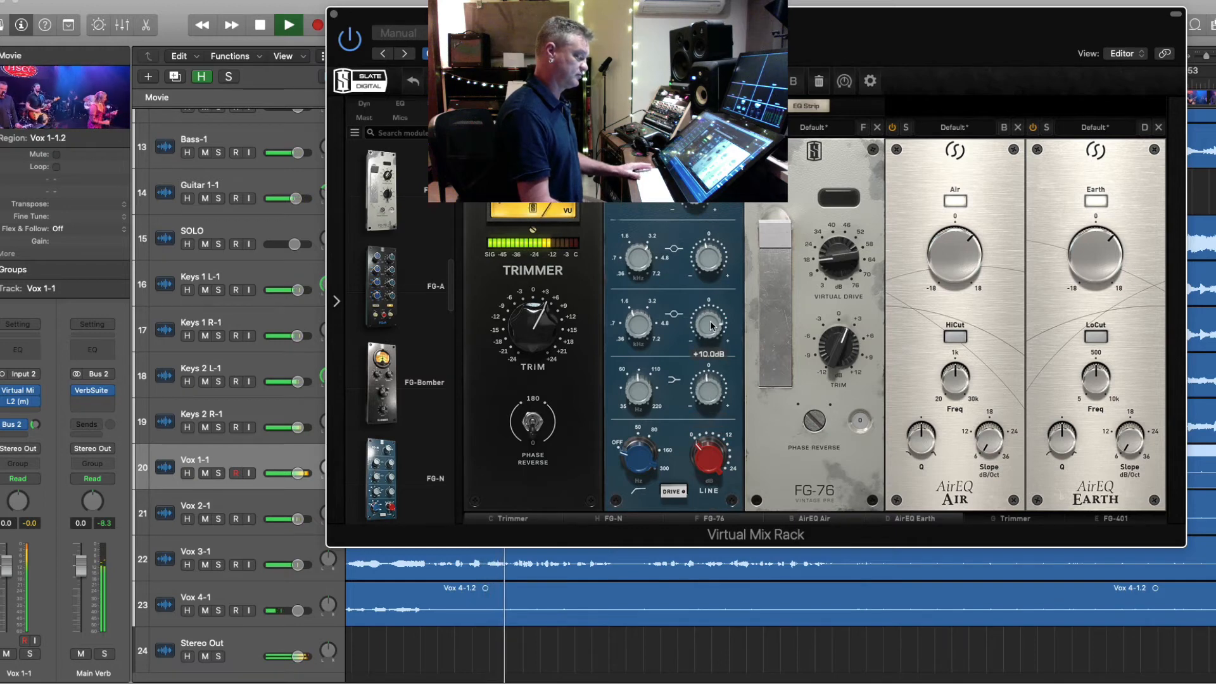
drag(637, 326, 636, 334)
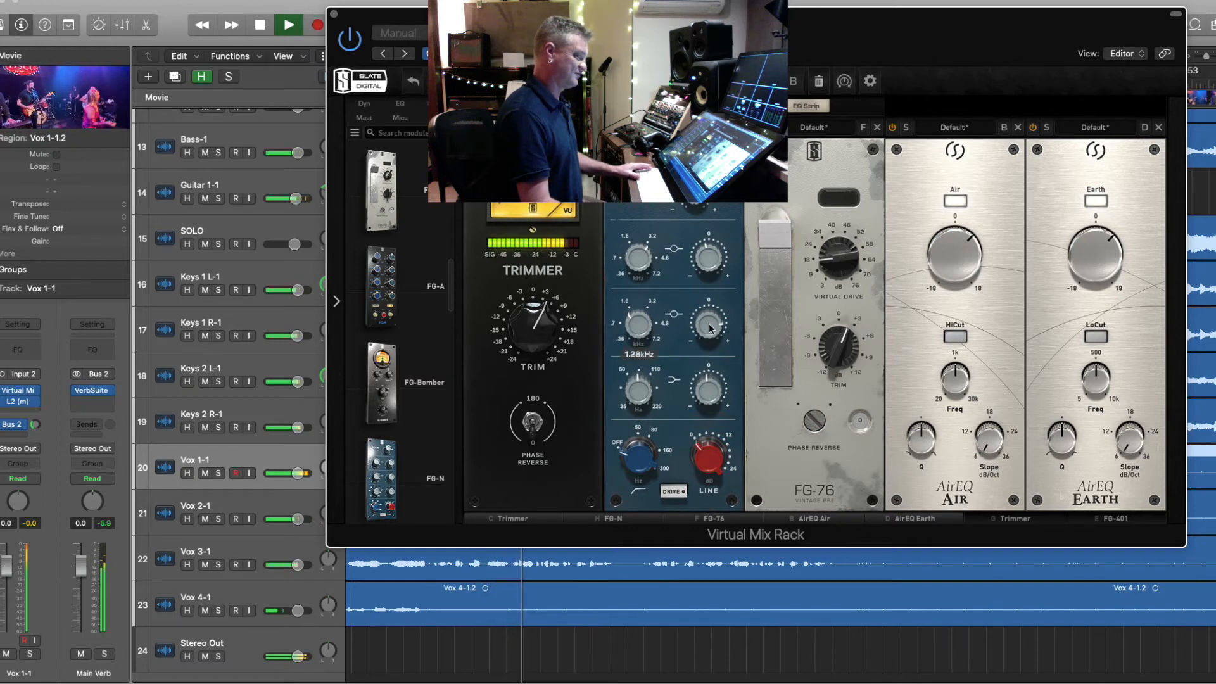
mouse_move(710, 328)
mouse_down()
mouse_move(707, 374)
mouse_move(707, 324)
mouse_up()
drag(709, 244, 708, 257)
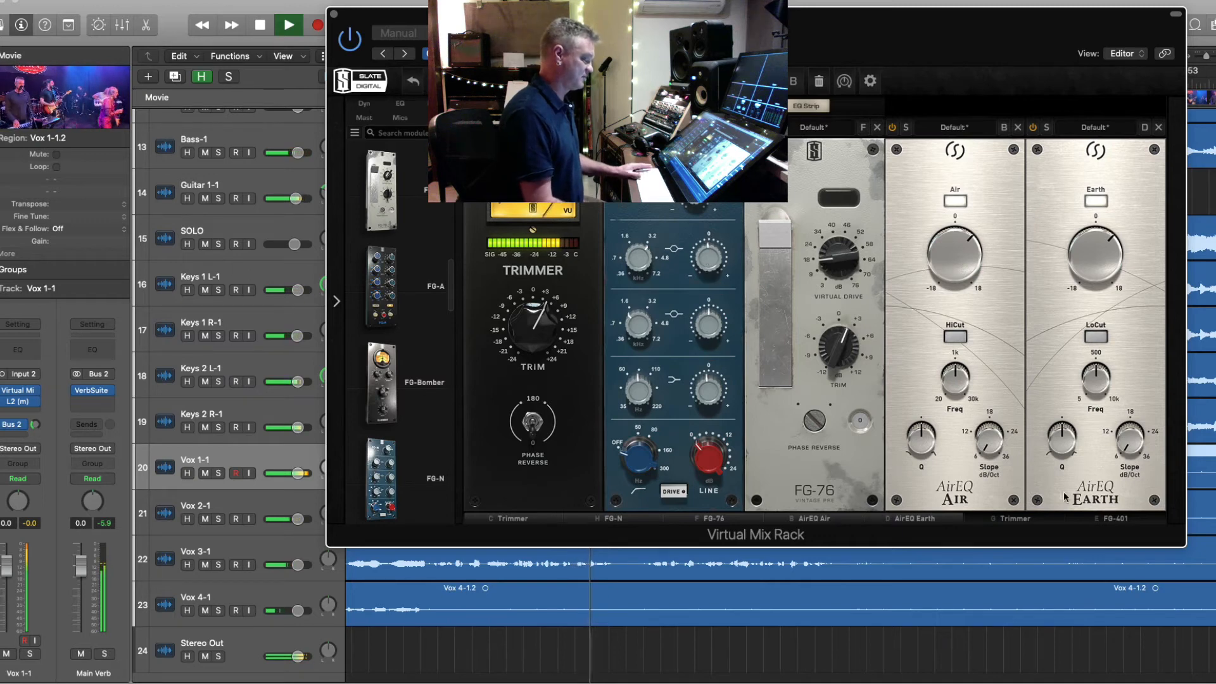
- Bring up the FG-401 compressor in the vocal rack and adjust its threshold while playing and pausing the song
click(1044, 520)
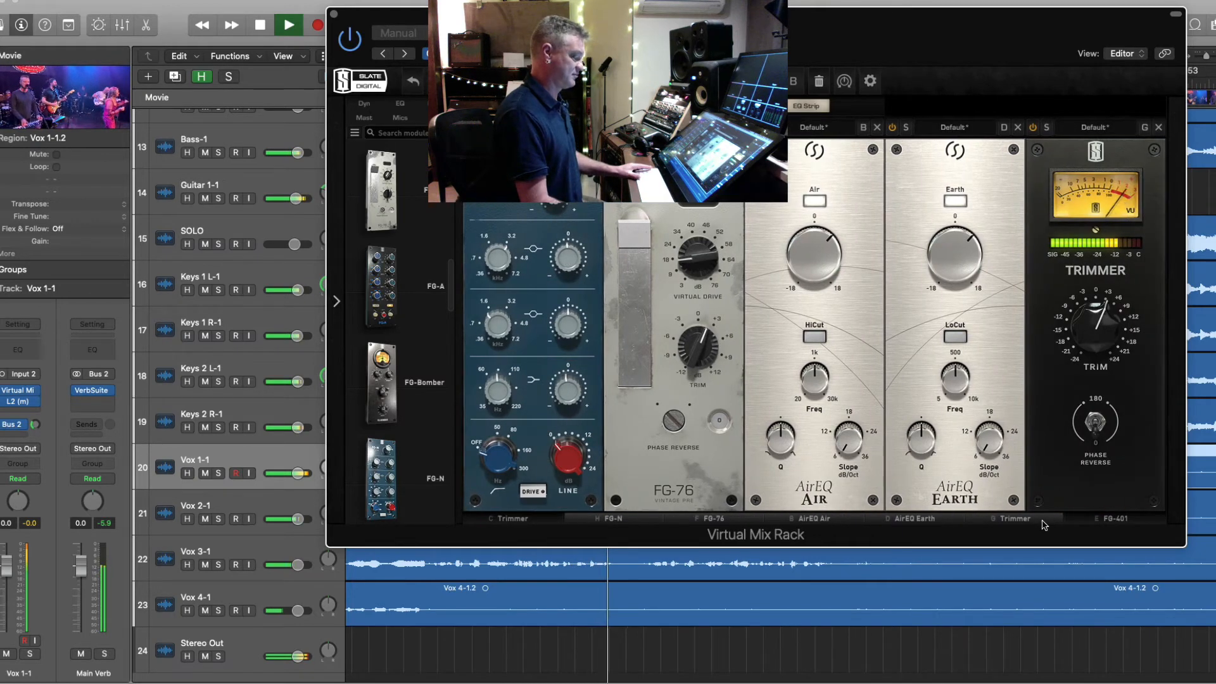
click(1121, 519)
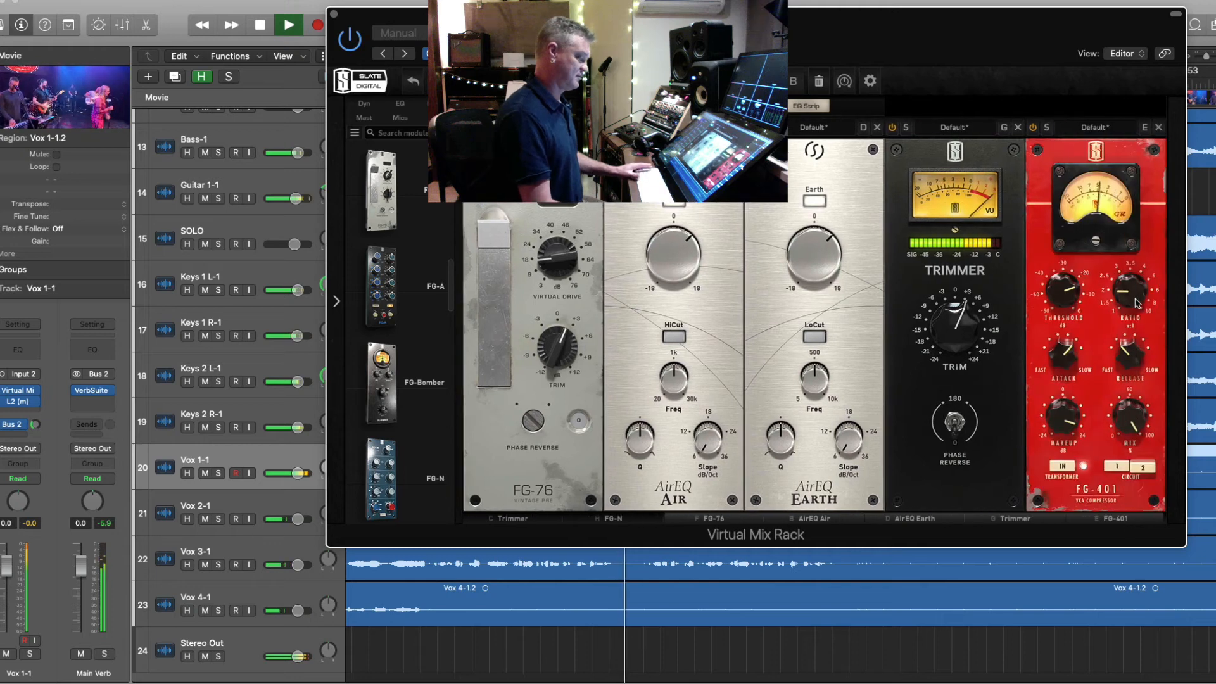
mouse_move(1061, 294)
mouse_down()
mouse_move(1061, 304)
mouse_move(1064, 278)
mouse_up()
key(space)
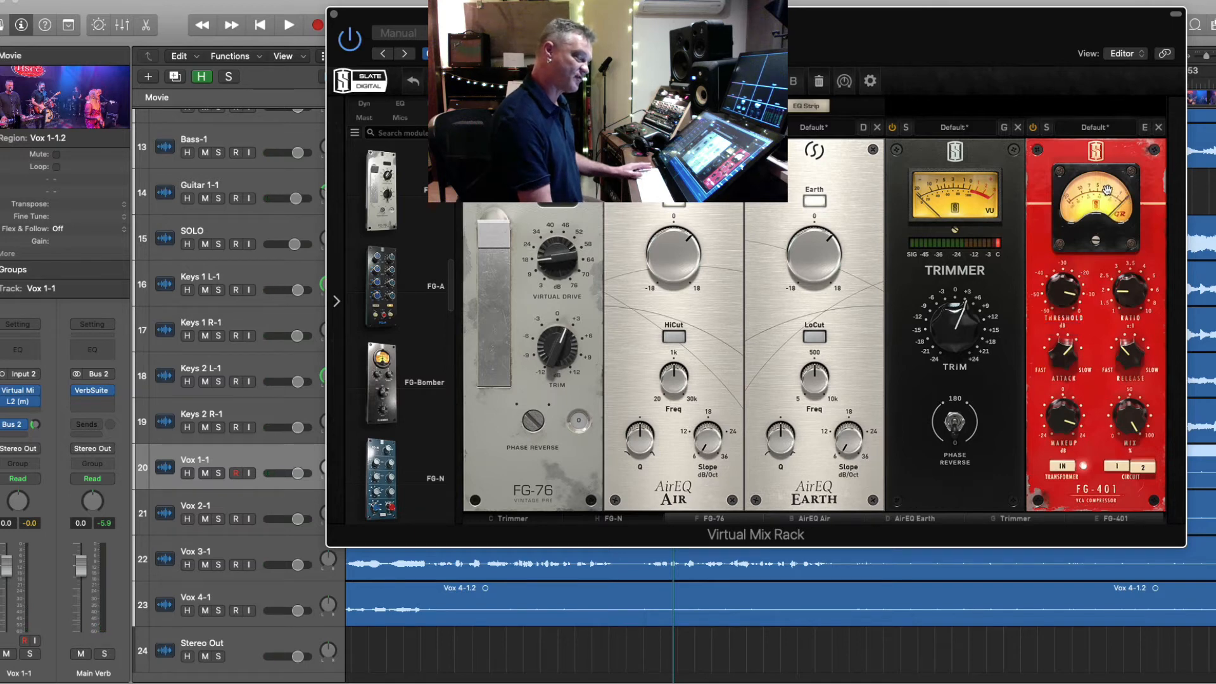
key(space)
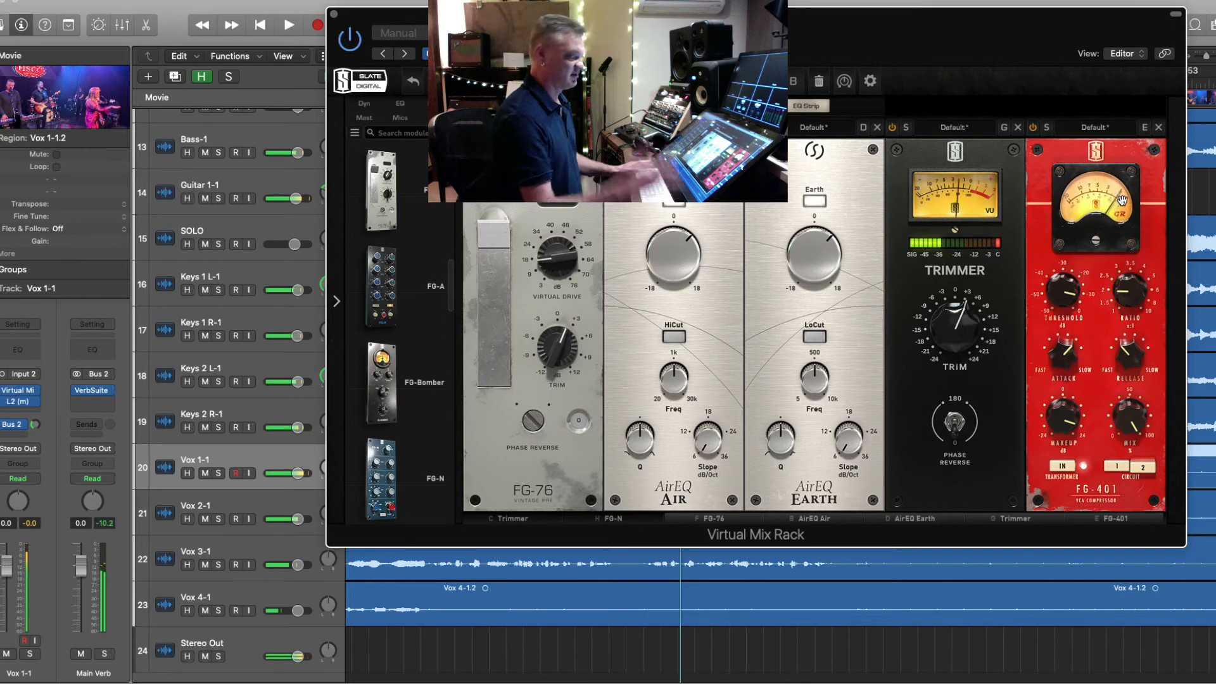
key(space)
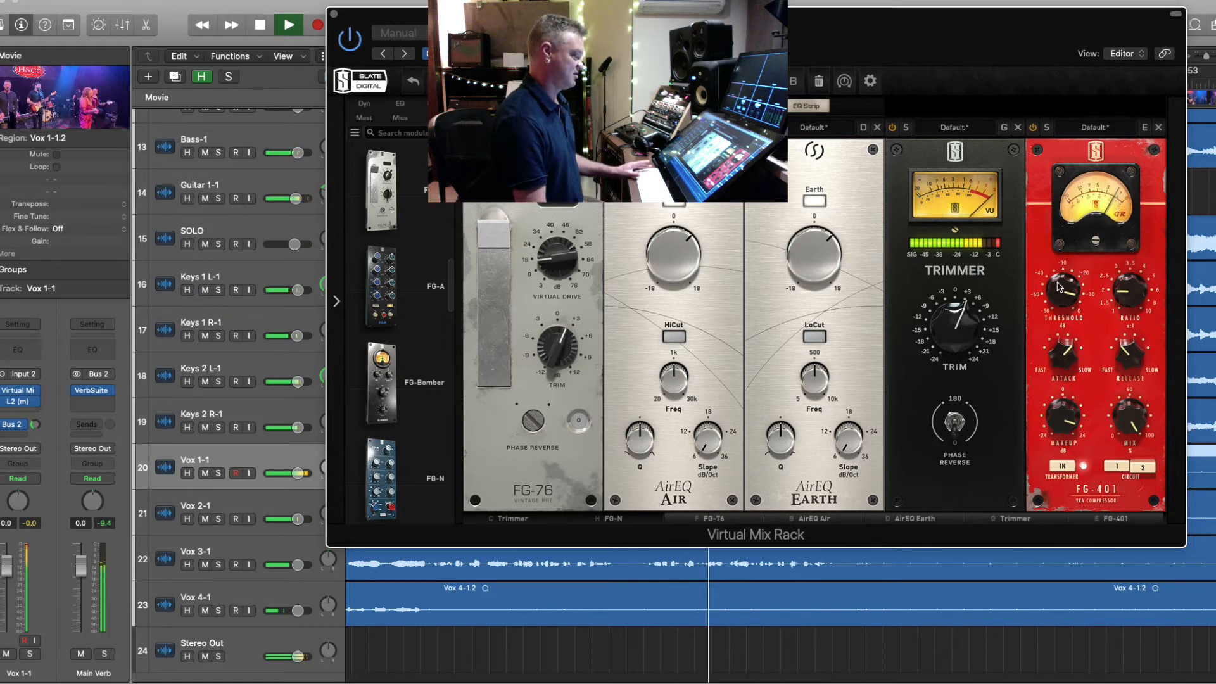
mouse_move(1061, 288)
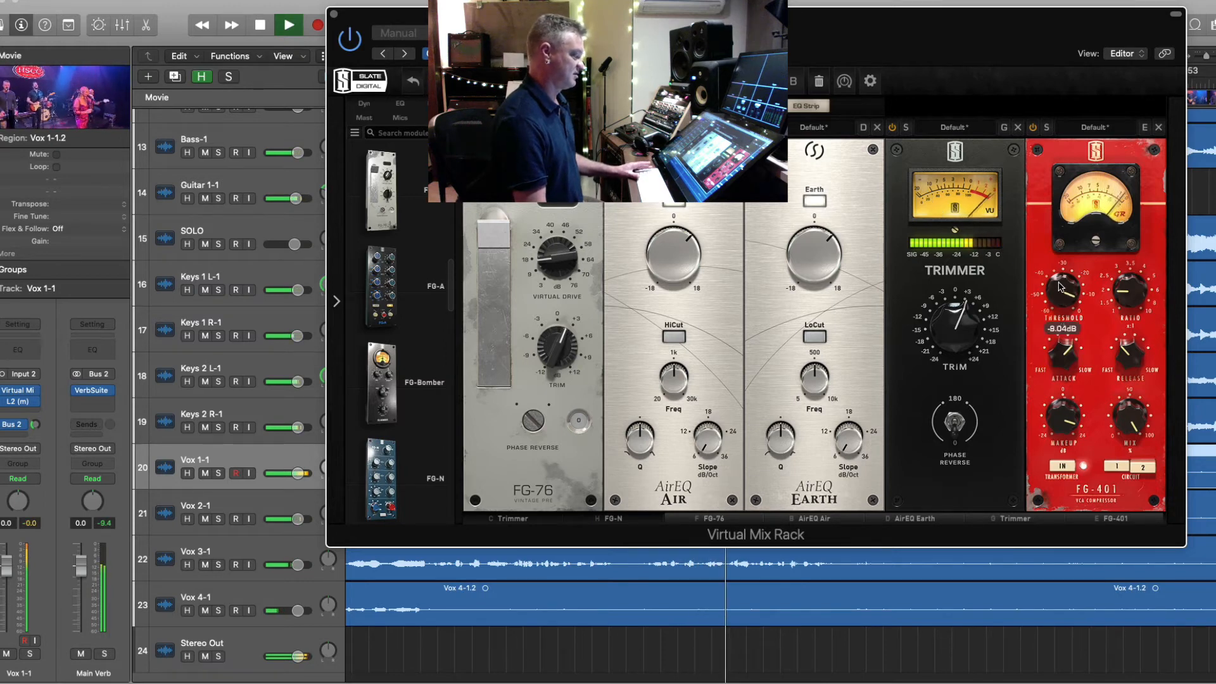
drag(1061, 287, 1063, 283)
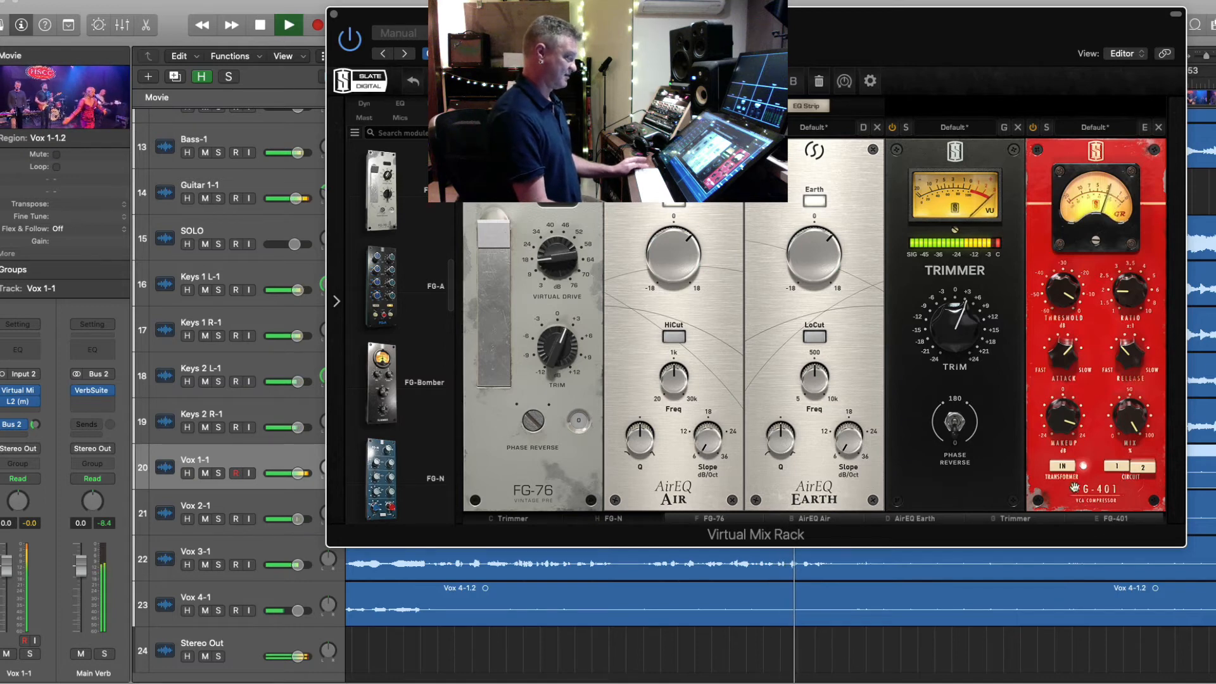
- Place the final Trimmer after the FG-401 with its trim reset to 0 dB, readjust the first Trimmer's trim, and close the rack
drag(981, 357, 1098, 344)
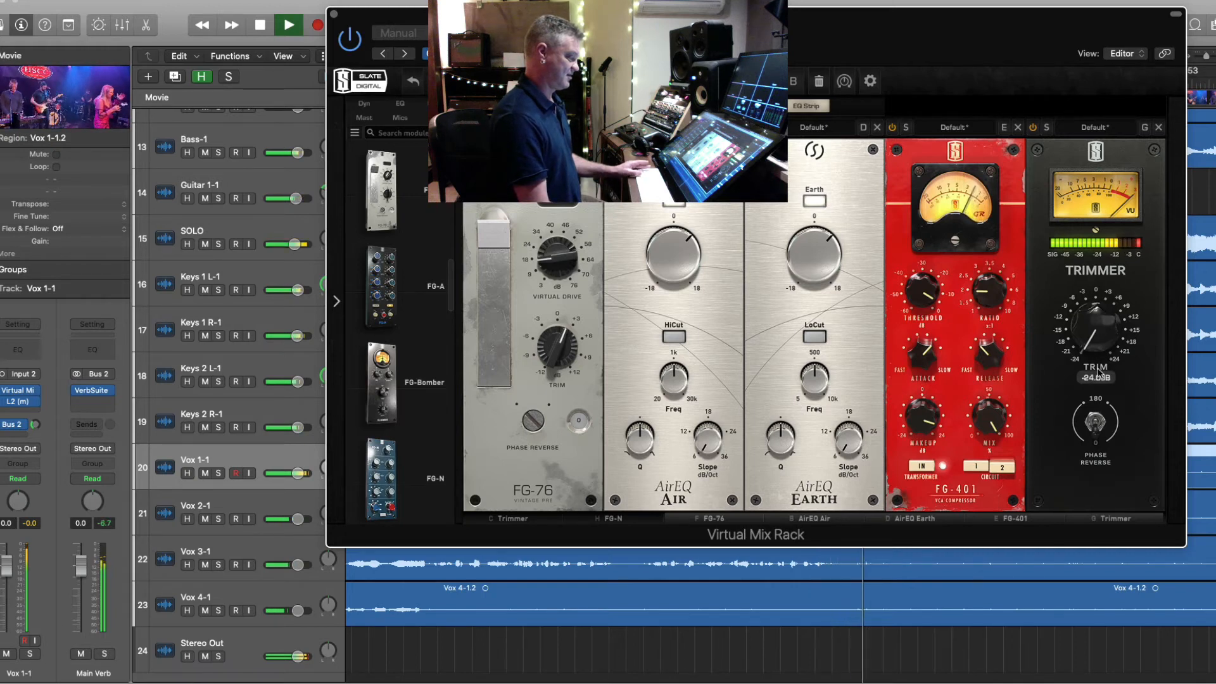
double_click(1097, 326)
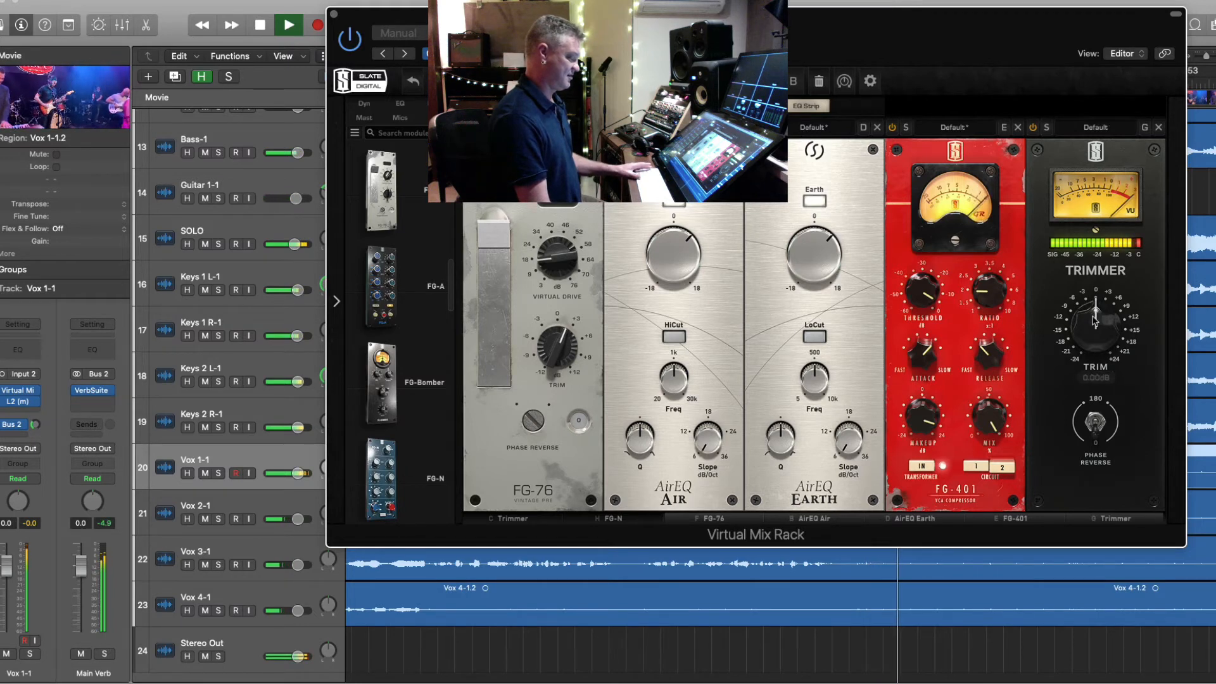
click(546, 517)
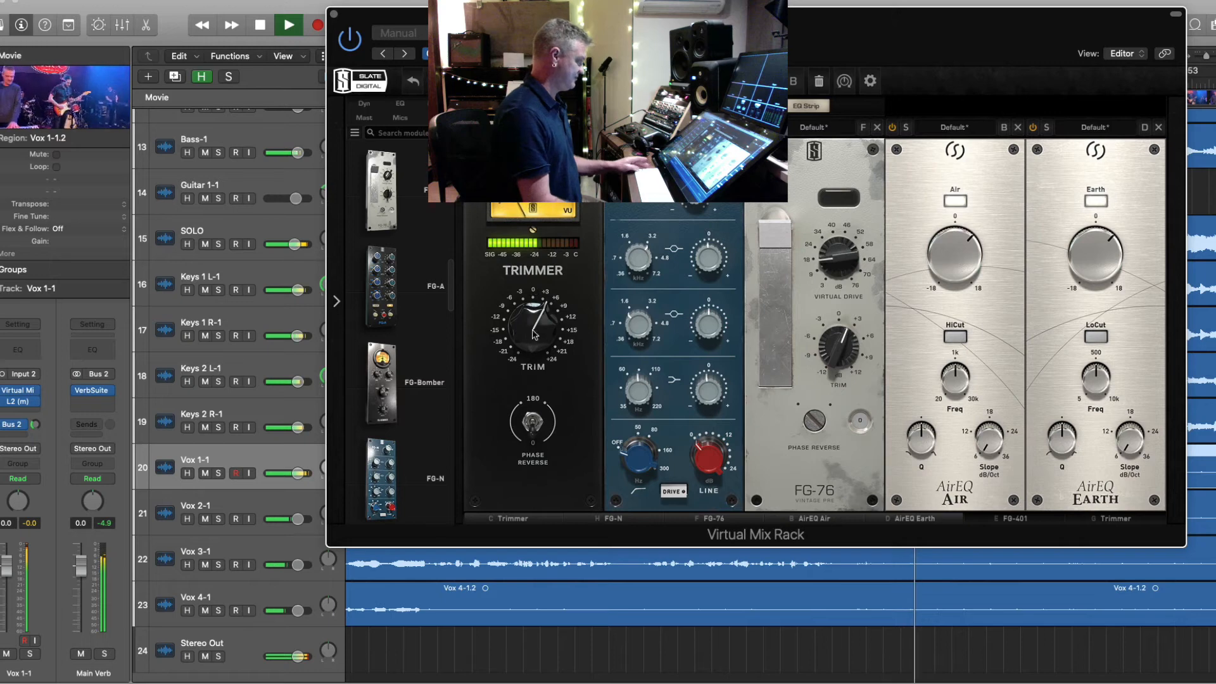
drag(534, 296, 540, 320)
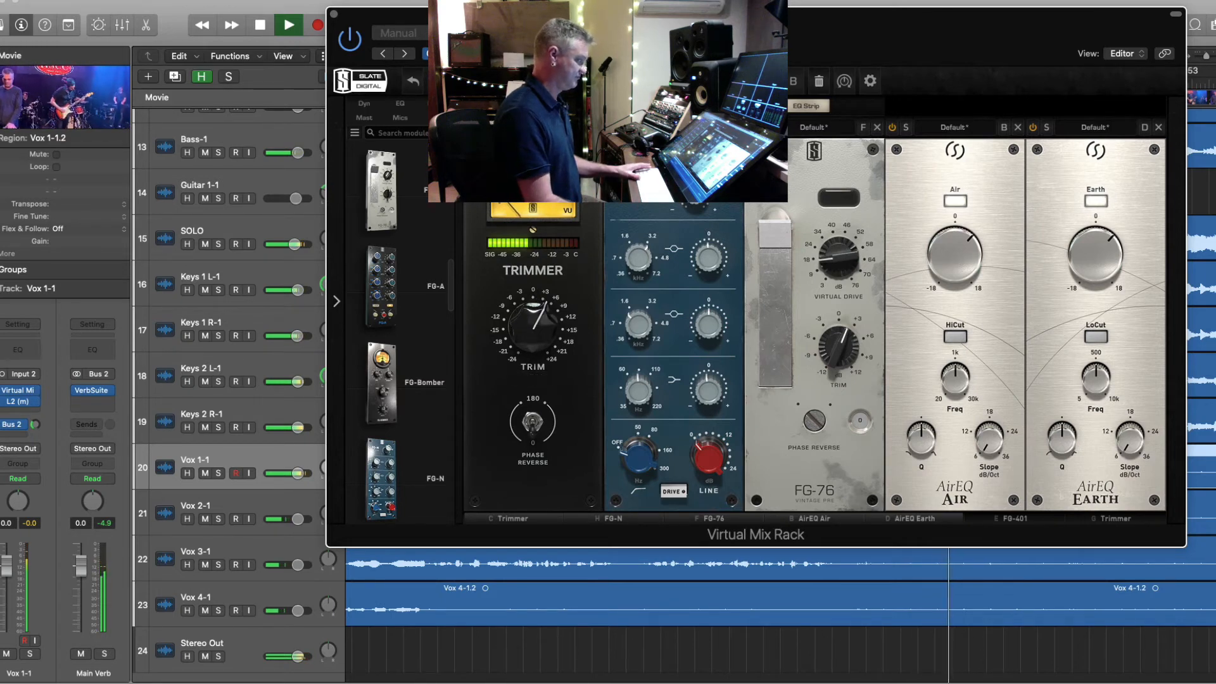
click(334, 14)
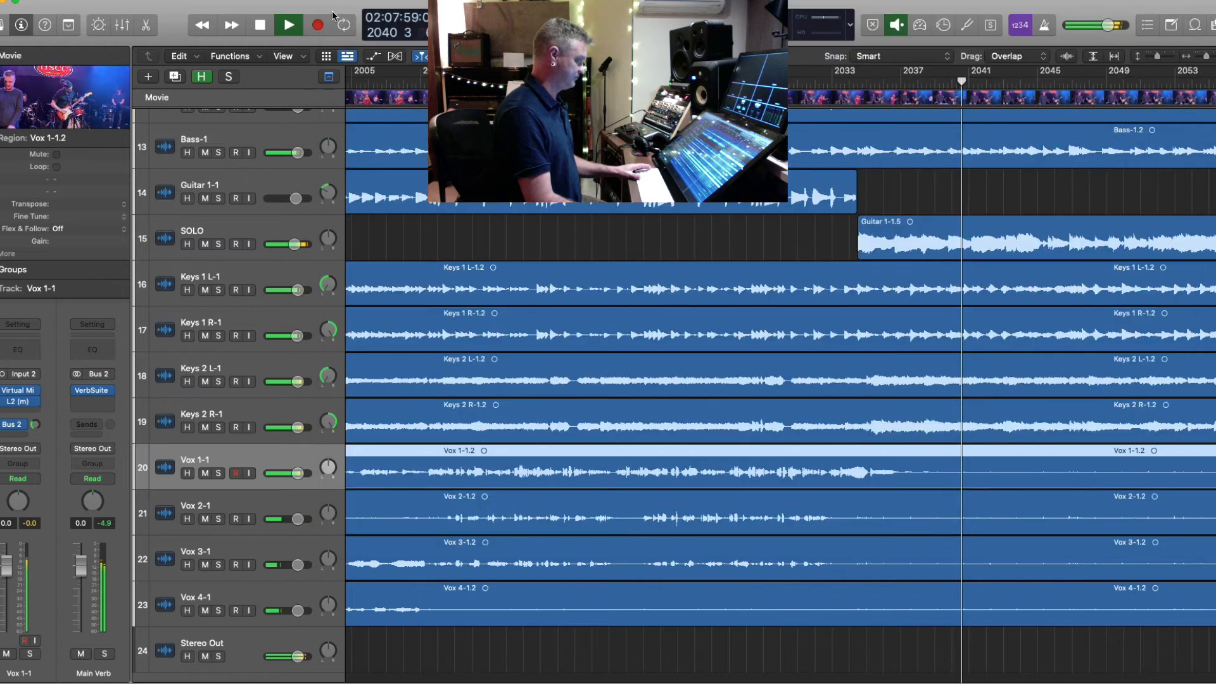
- Show the full song length, play from around bar 2018, and solo the Vox 1-1 track
click(912, 570)
key(super+Left)
key(super+Left)
key(super+Left)
key(super+Left)
key(super+Left)
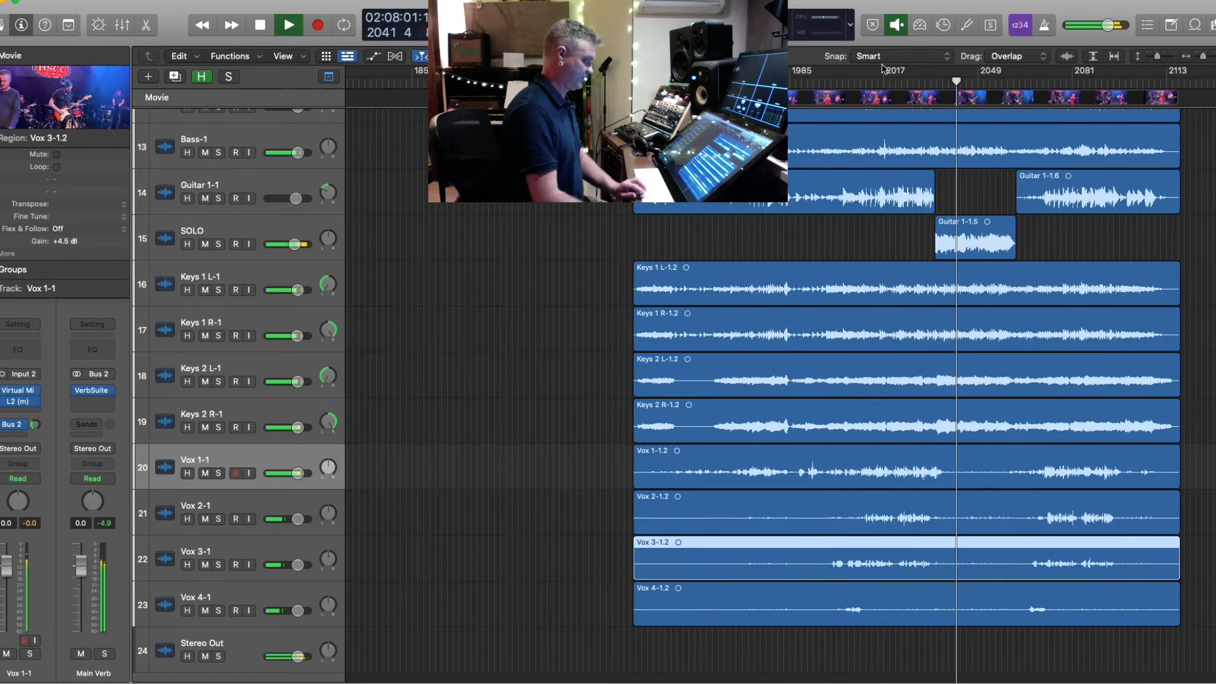
click(898, 83)
key(super+Down)
key(super+Down)
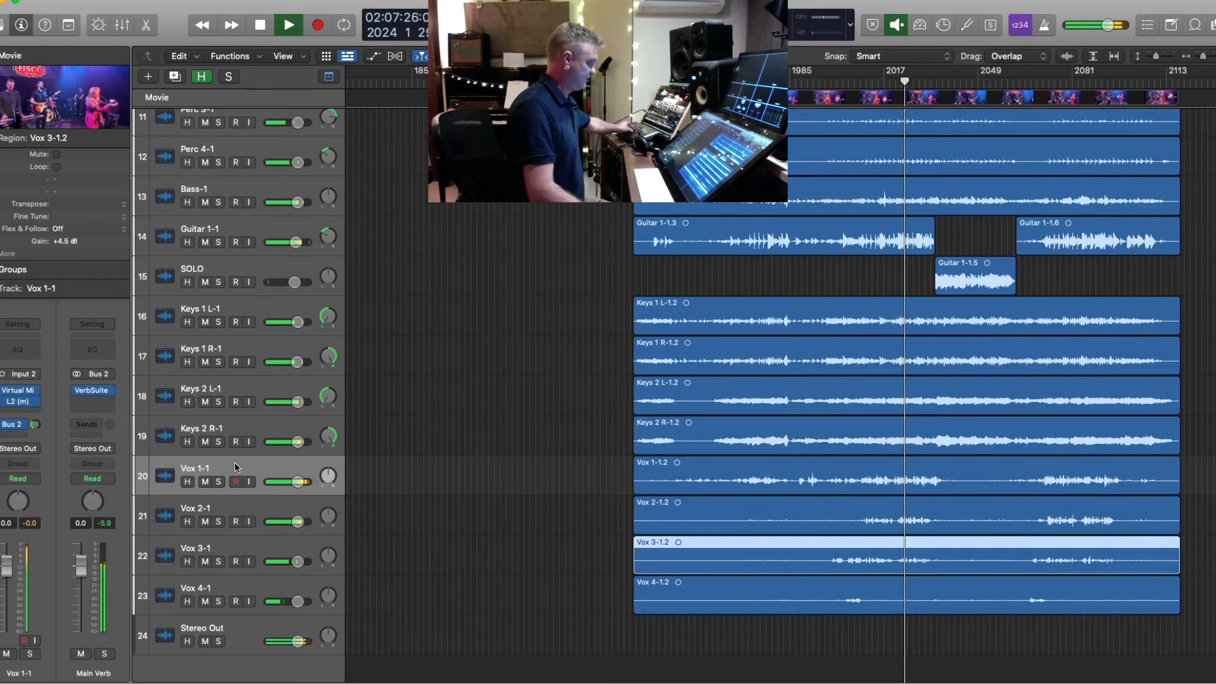
click(219, 482)
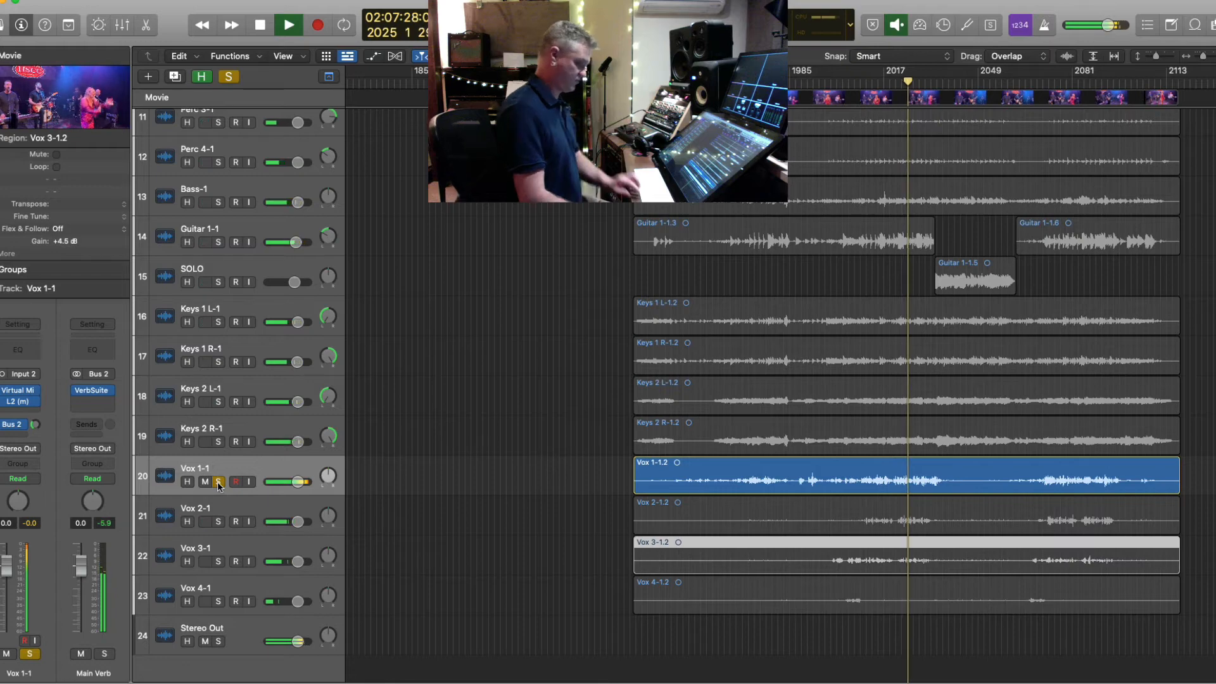
- Enlarge the track lanes, magnify the Vox 1-1 waveform around bar 2027, and stop playback
key(super+Up)
key(super+Up)
key(super+Down)
key(super+Down)
key(super+Down)
key(super+Down)
key(super+Down)
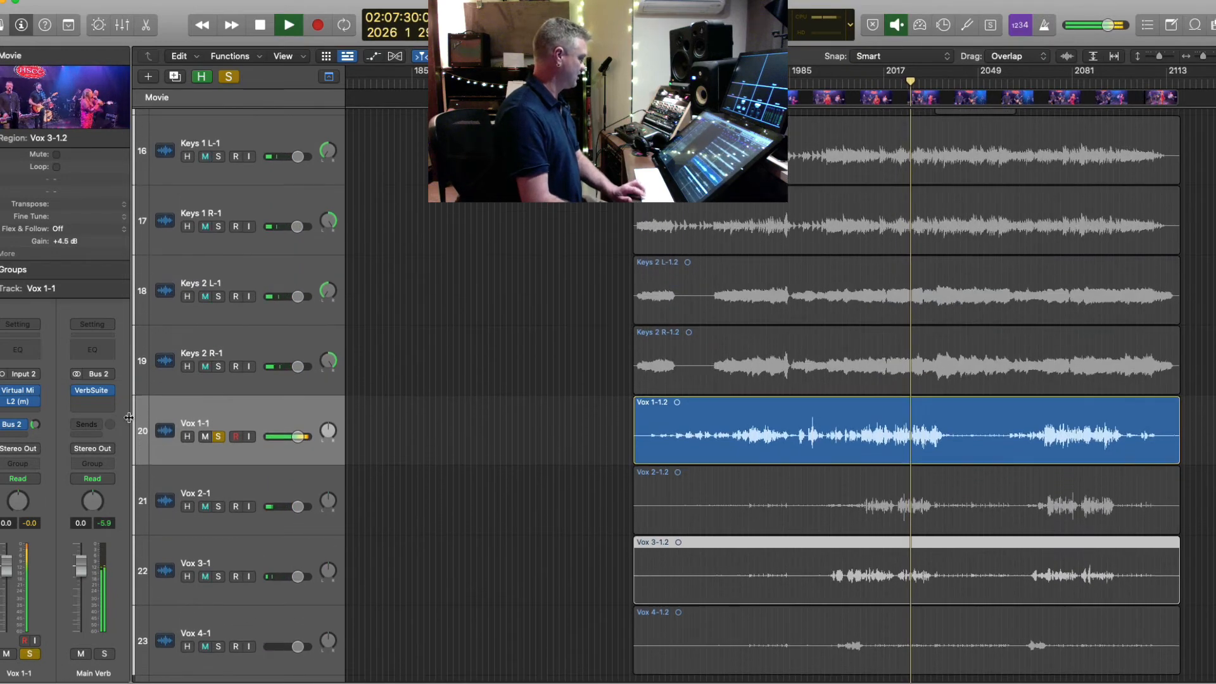
key(super+Right)
key(super+Right)
key(super+Right)
key(super+Right)
key(space)
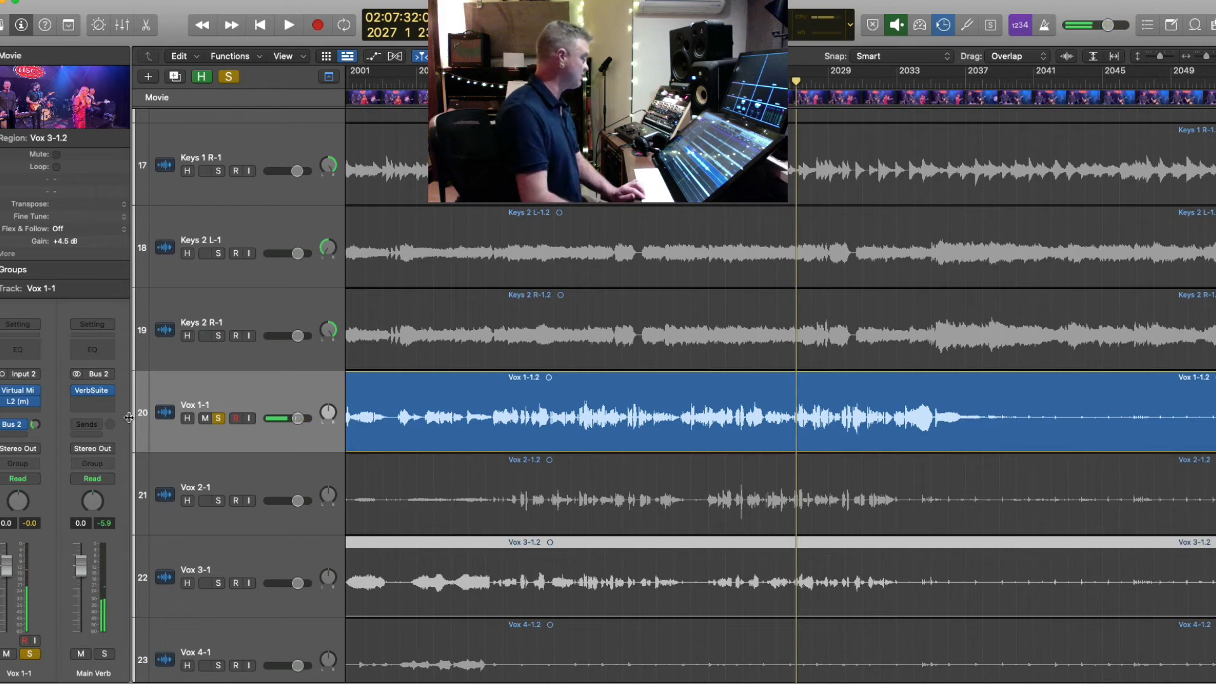
- Select the Vox 1-1 region and listen to the soloed vocal from bar 2027 to bar 2032
click(263, 399)
key(super+Left)
key(super+Left)
key(super+Left)
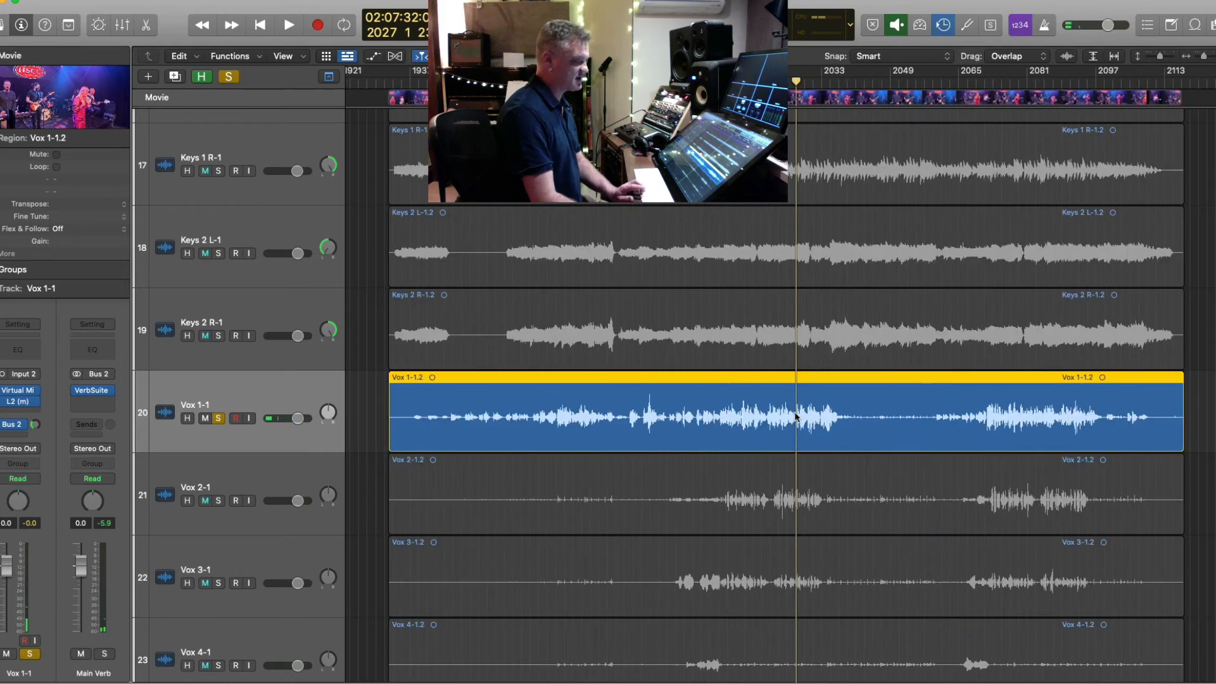
key(super+Right)
key(super+Right)
key(space)
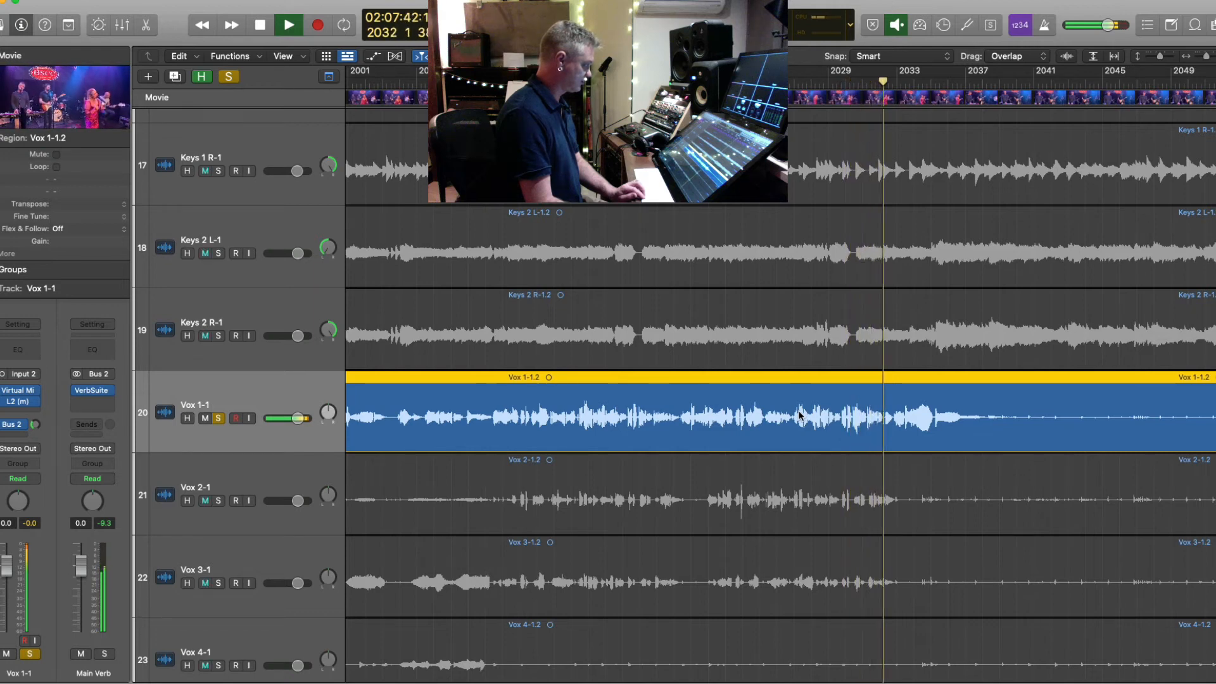
key(space)
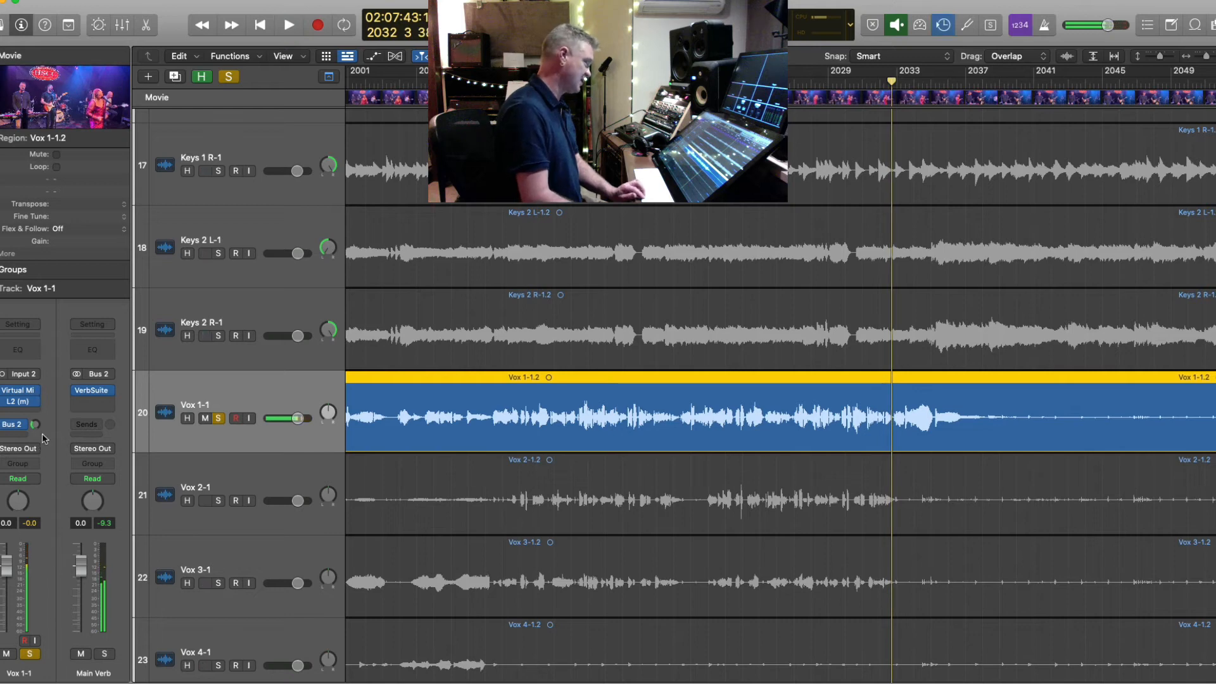
- Check the L2 limiter on Vox 1-1 during playback, and lower the first Trimmer's trim in the Virtual Mix Rack
click(19, 400)
key(space)
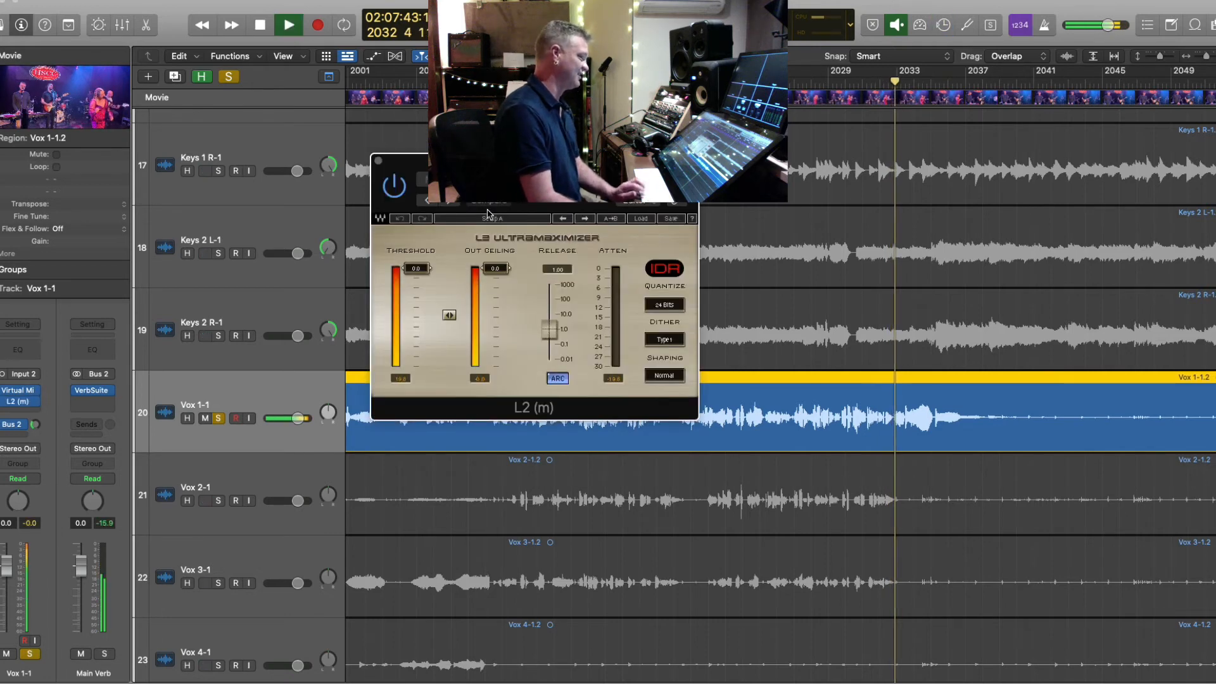
click(21, 391)
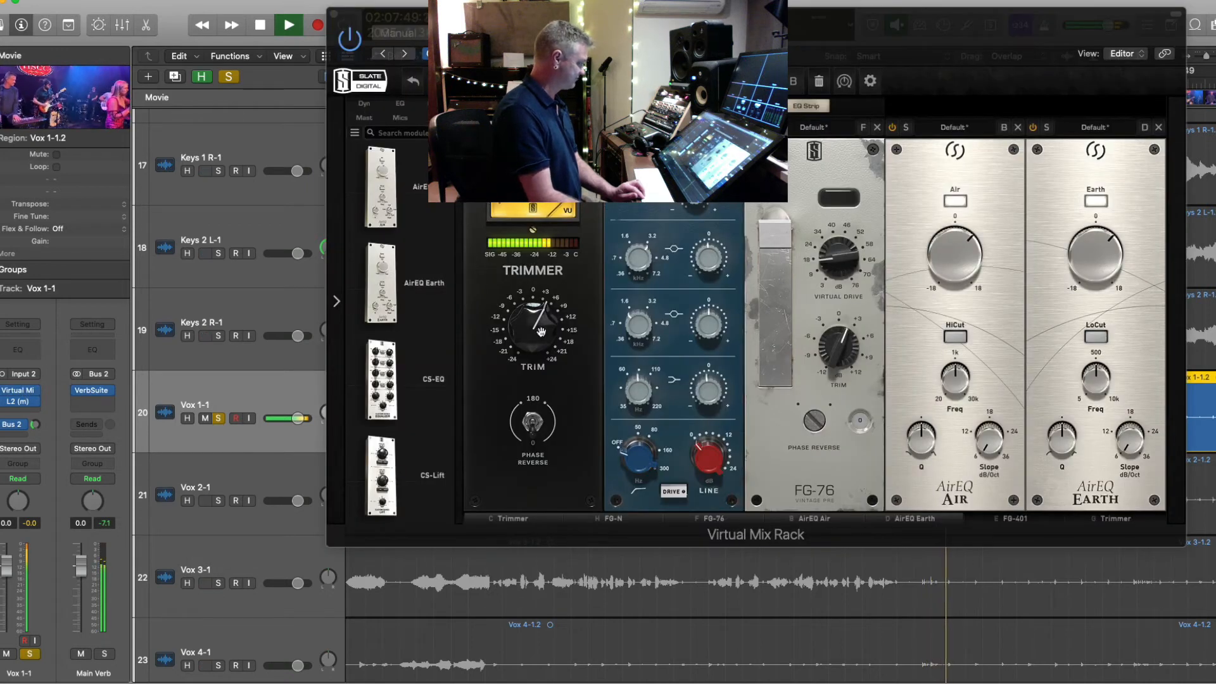
drag(540, 331, 521, 283)
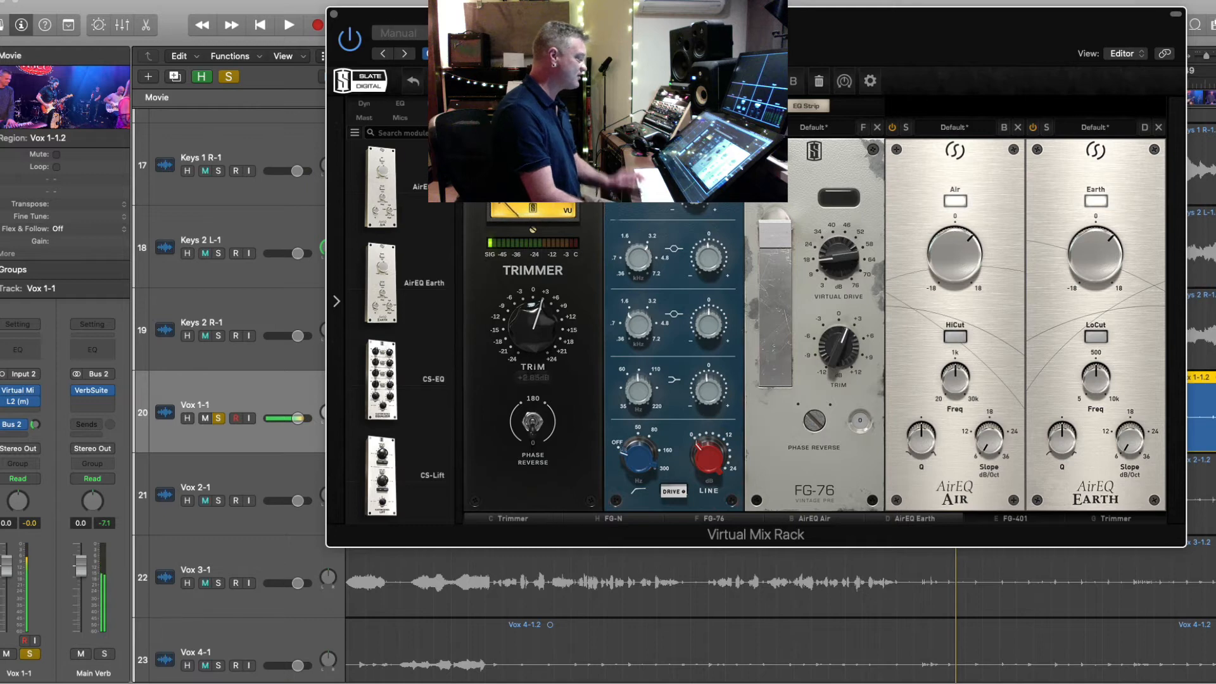
drag(535, 326, 535, 325)
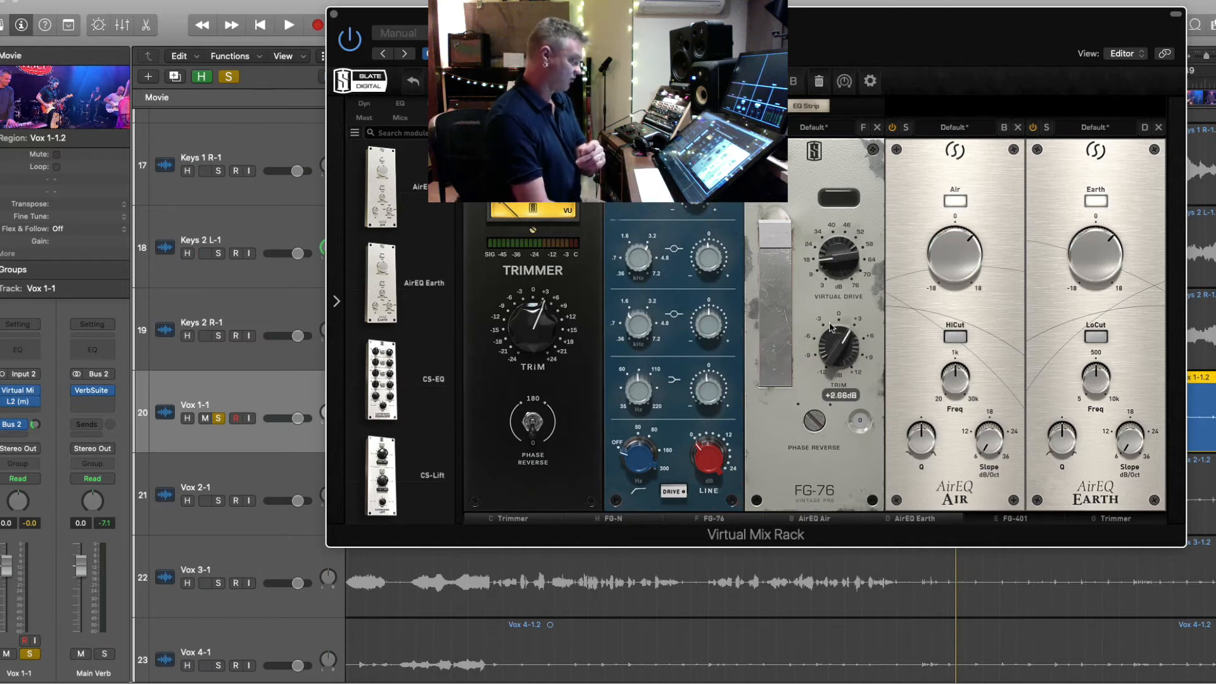
- Replay the soloed vocal from around bar 2029 and set the FG-401 makeup gain to +4.51 dB
click(1126, 520)
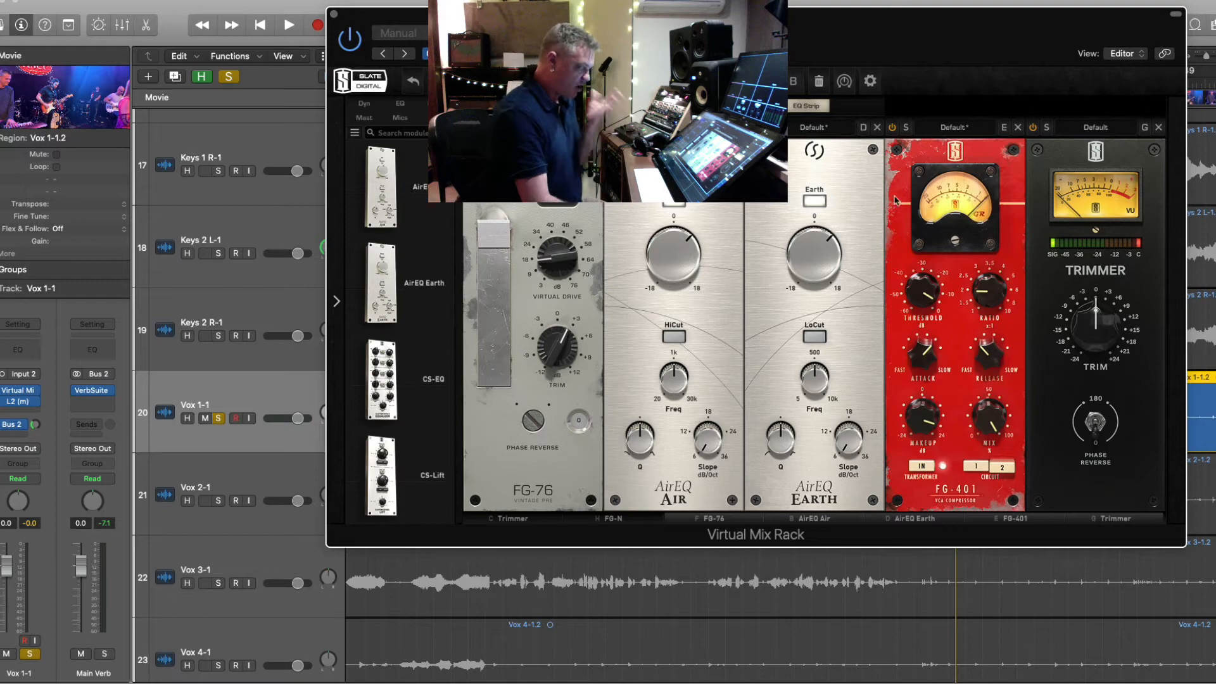
drag(704, 19, 311, 12)
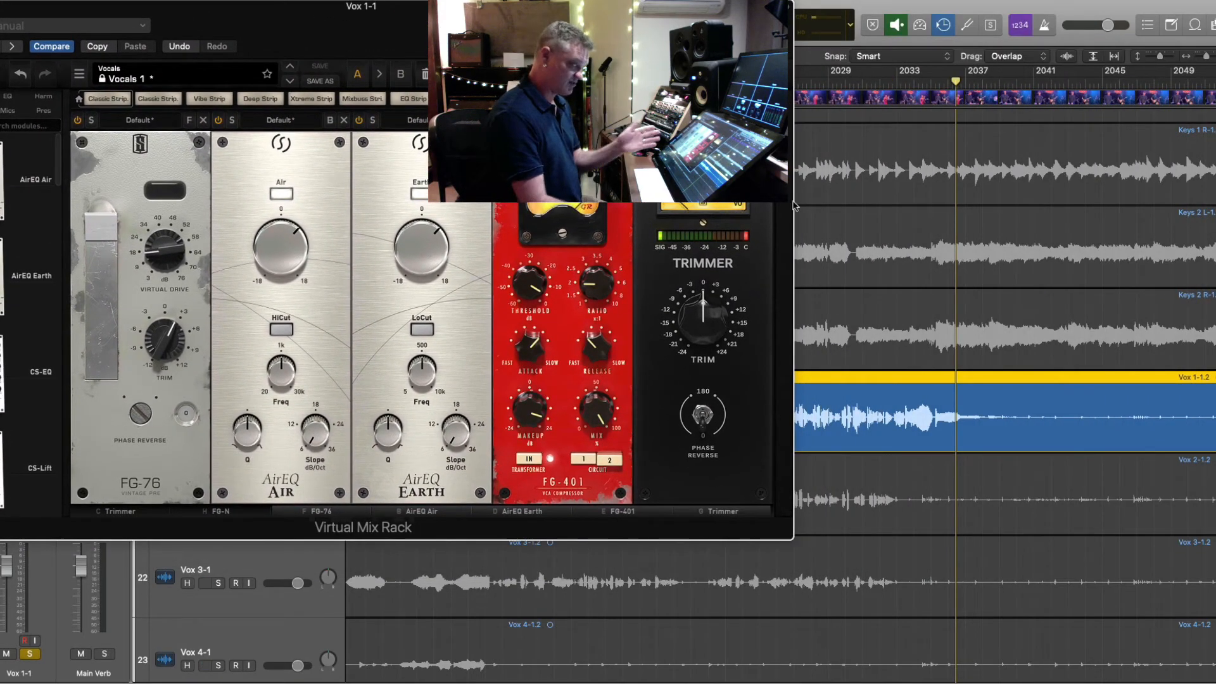
click(842, 81)
key(space)
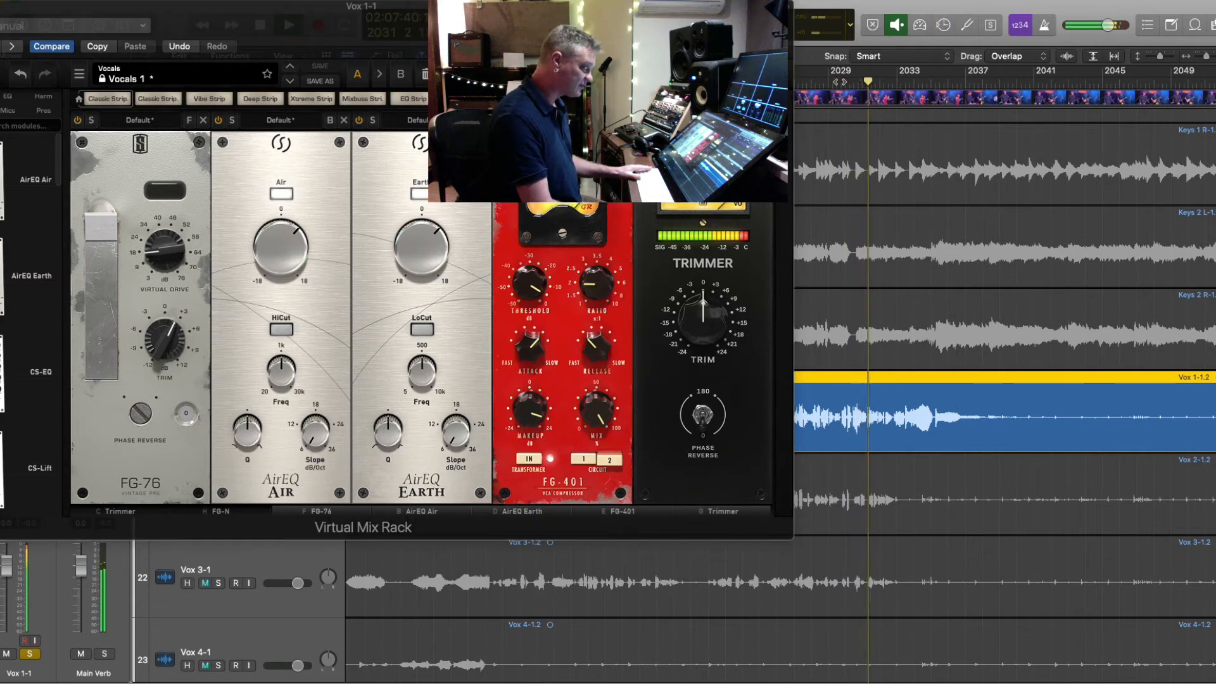
drag(529, 408, 527, 339)
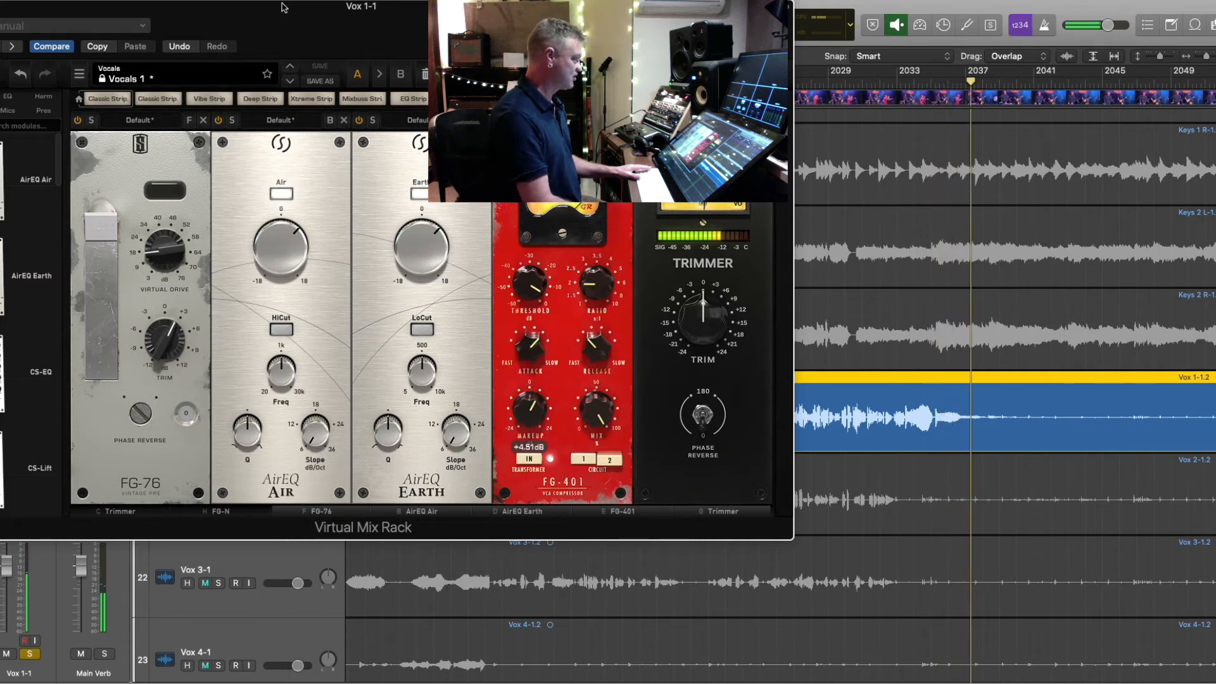
- Set the L2 limiter threshold on Vox 1-1 to -4.8, and close the limiter and Virtual Mix Rack windows
drag(283, 7, 442, 0)
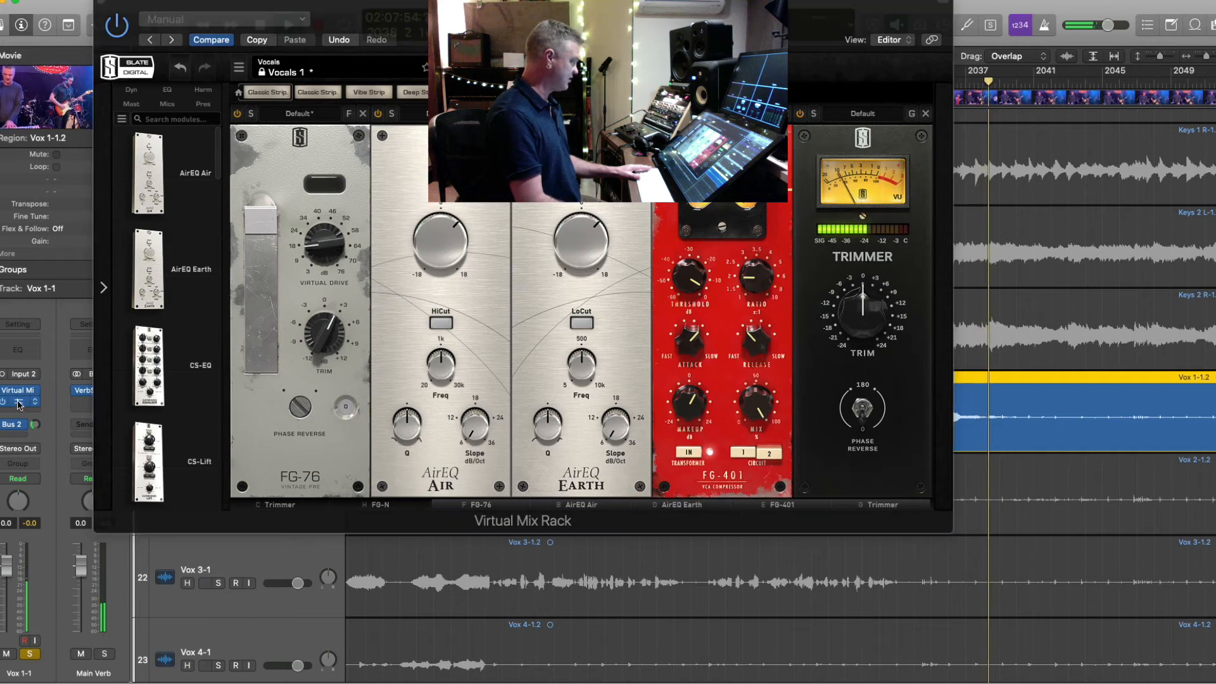
click(19, 403)
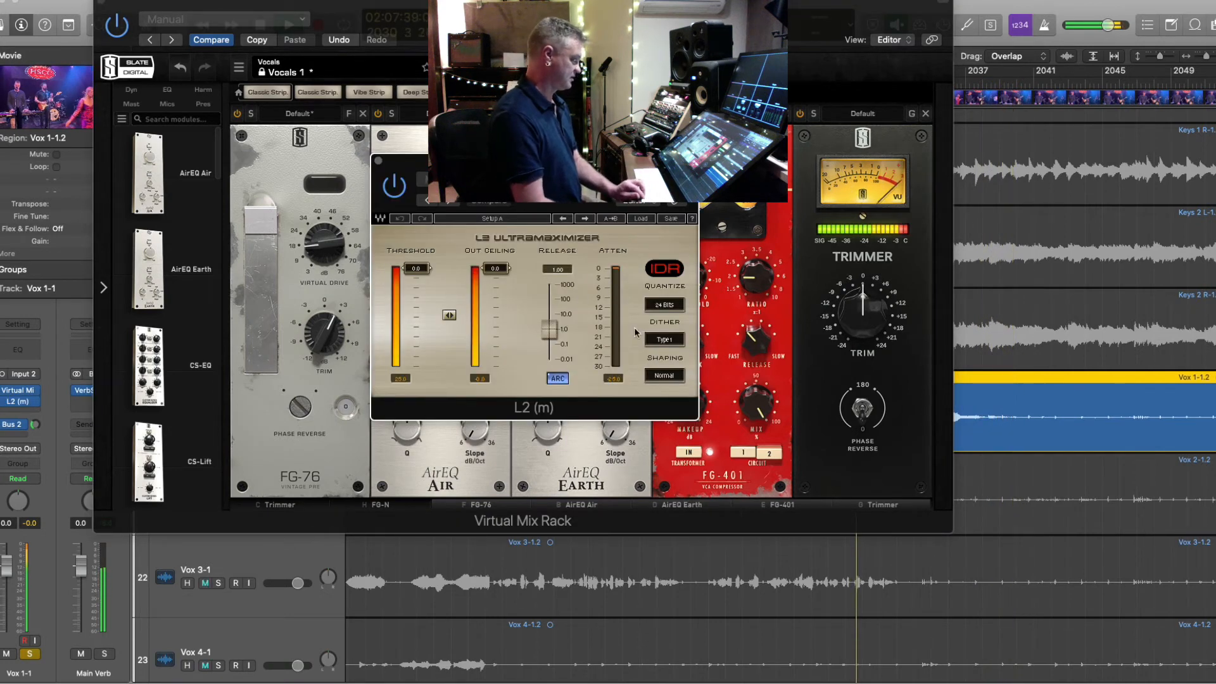
drag(390, 267, 390, 282)
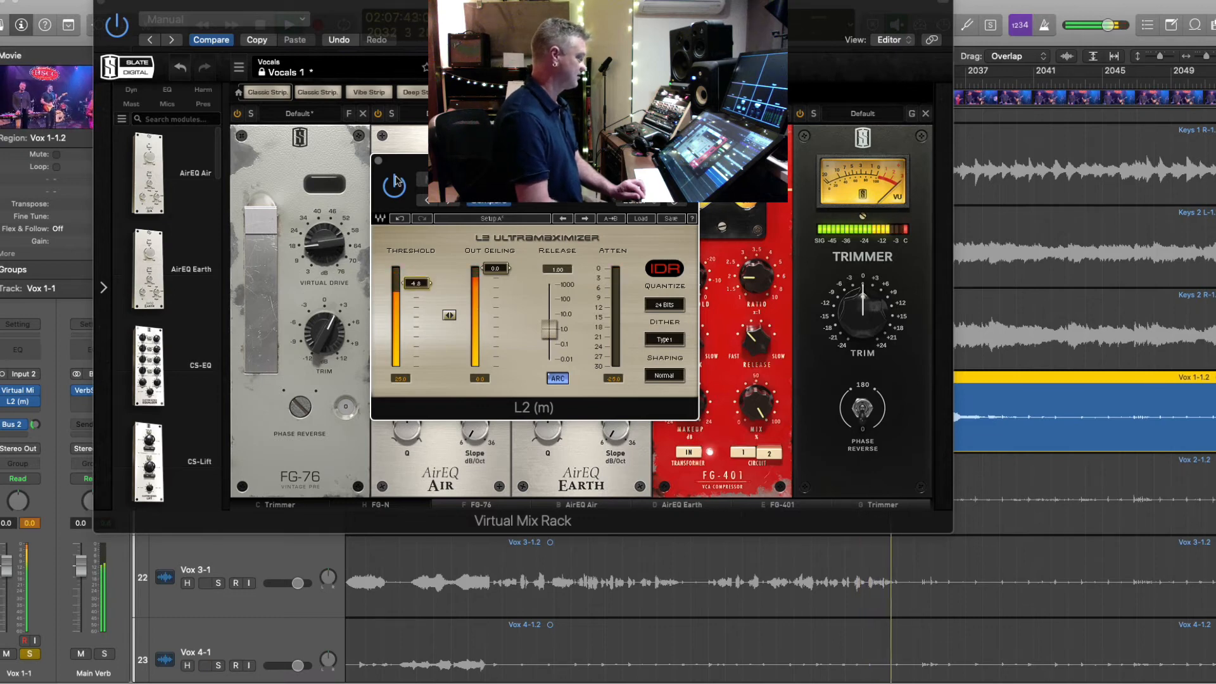
click(378, 161)
click(100, 5)
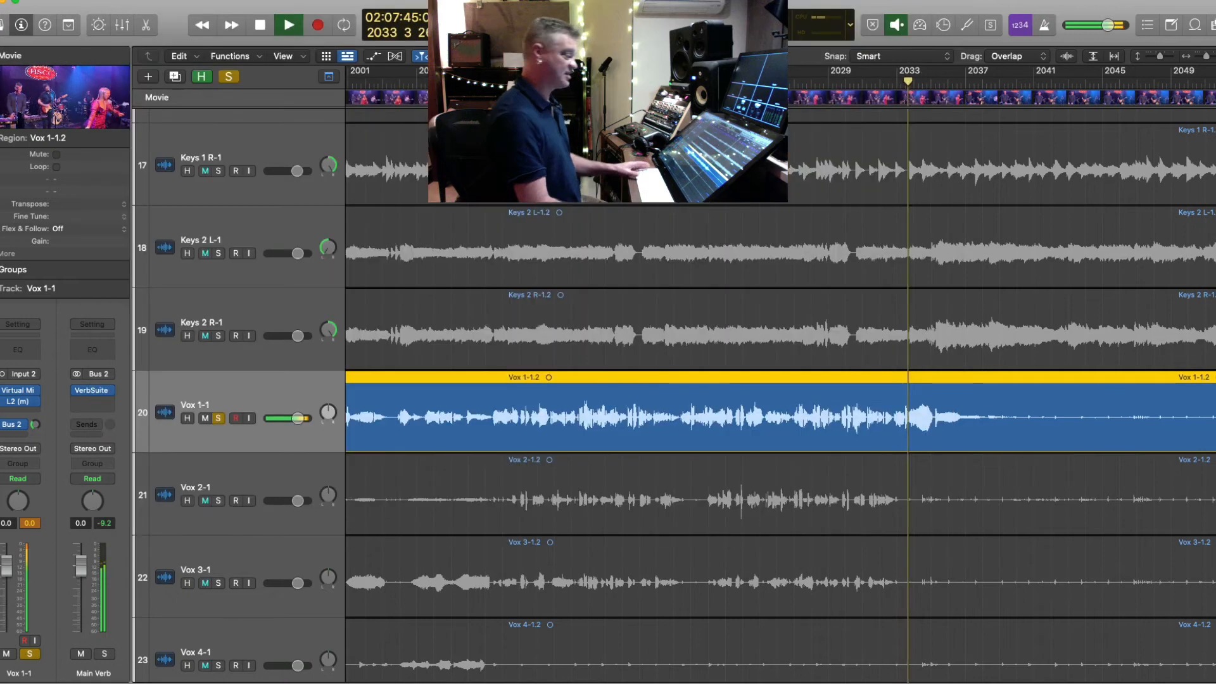
- Turn off solo on Vox 1-1 and select the Vox 2-1 region
click(219, 419)
click(770, 505)
key(super+Left)
key(comma)
key(comma)
key(comma)
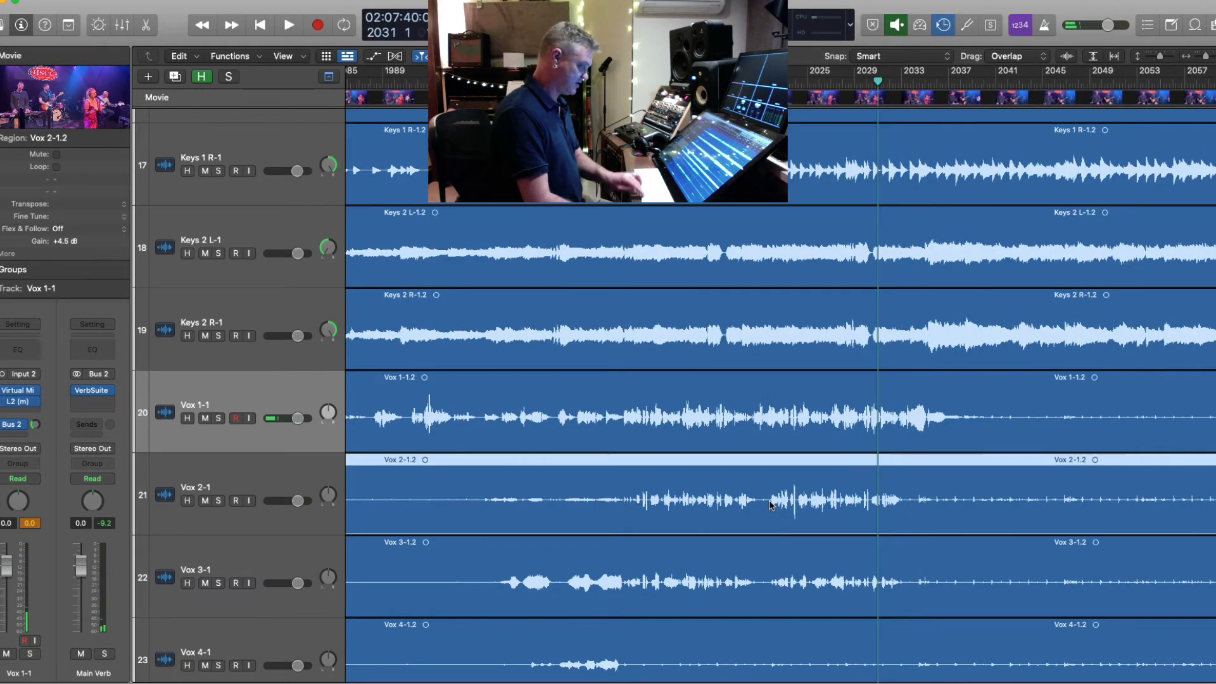
- Move the playhead back to bar 2018 and solo the selected Vox 2-1 region
key(comma)
key(comma)
key(comma)
key(comma)
key(comma)
key(comma)
key(comma)
key(comma)
key(comma)
key(comma)
key(comma)
key(comma)
key(comma)
key(ctrl+s)
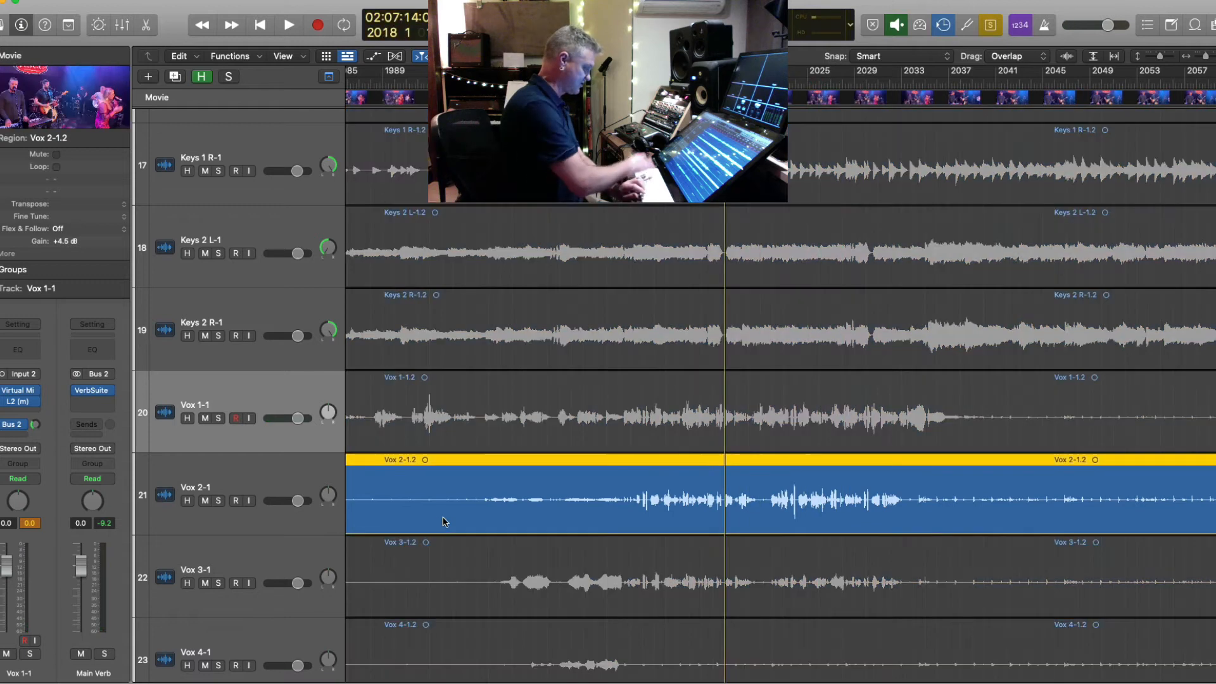
- Play the soloed region from around bar 2016, select the Vox 2-1 track, pan it to -38, and stop playback
key(comma)
key(comma)
key(space)
click(279, 486)
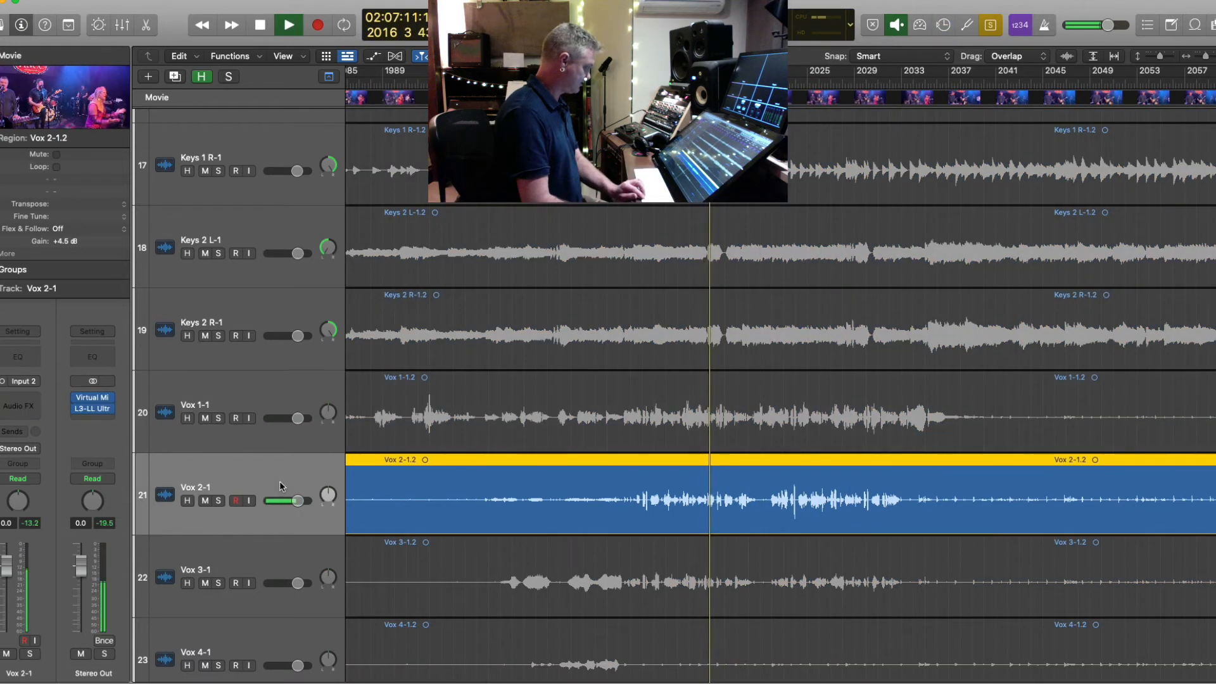
key(space)
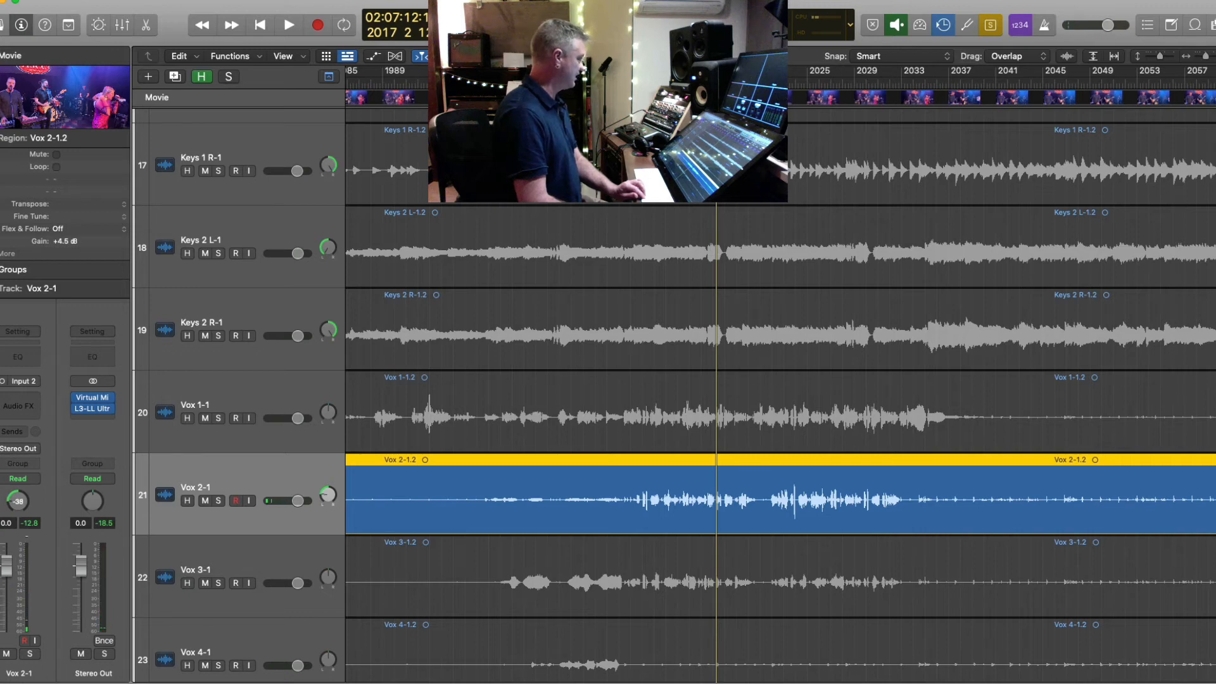
- Pan the Vox 3-1 track to +33 and audition the result with a short playback
click(586, 578)
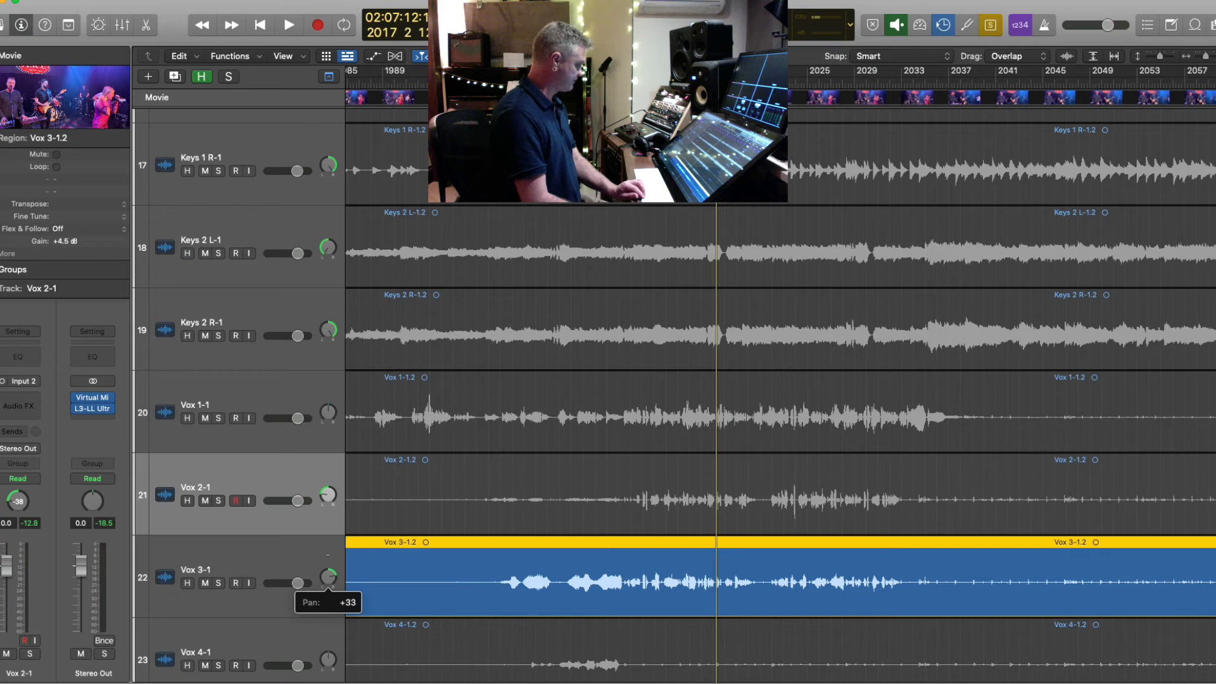
key(space)
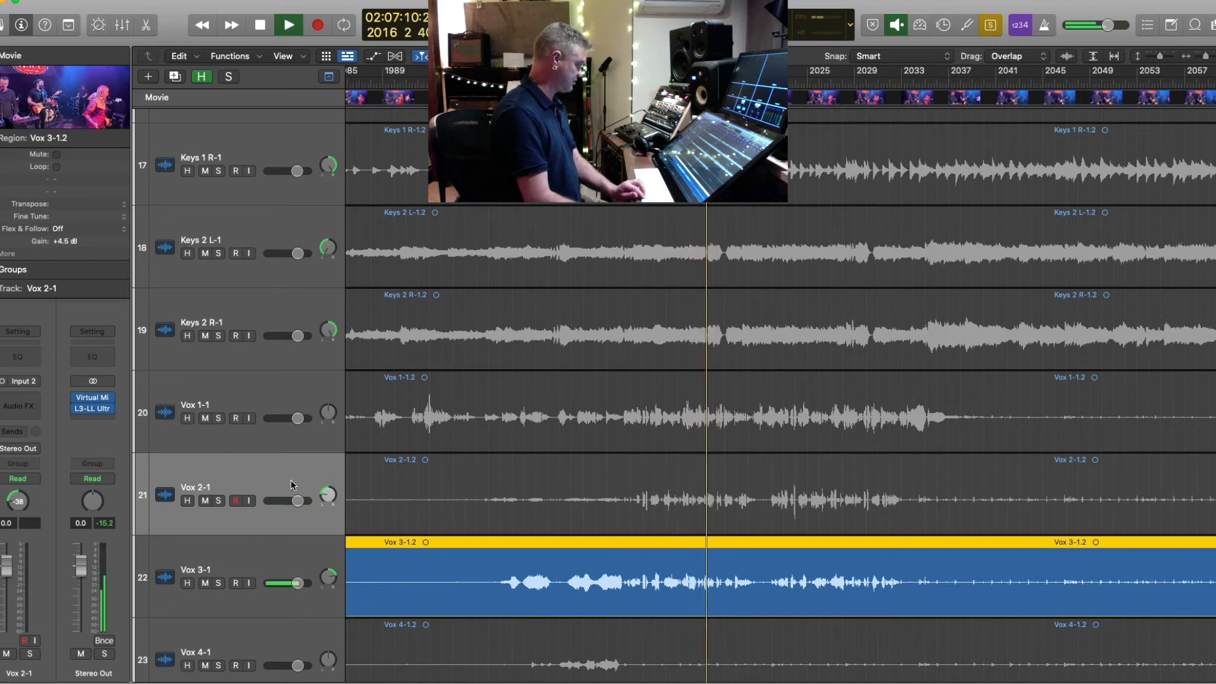
key(space)
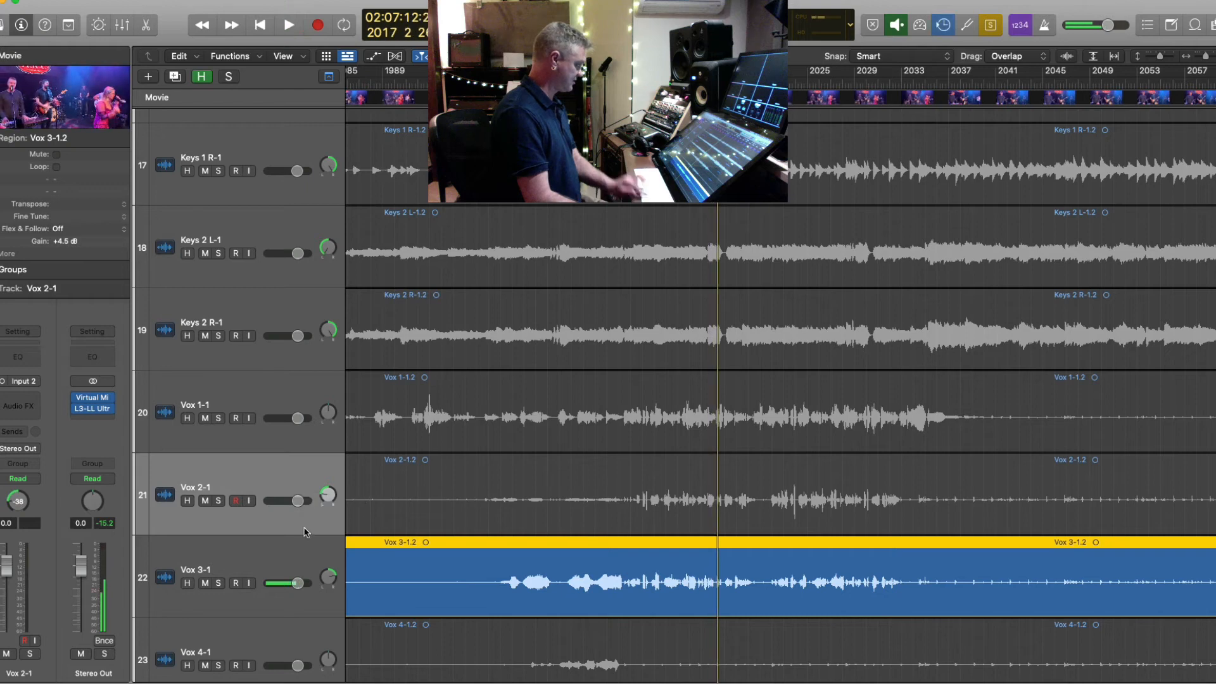
- Route the outputs of the Vox 2-1 and Vox 3-1 tracks together to Bus 10 and name the new aux channel BV
click(295, 553)
shift+click(299, 473)
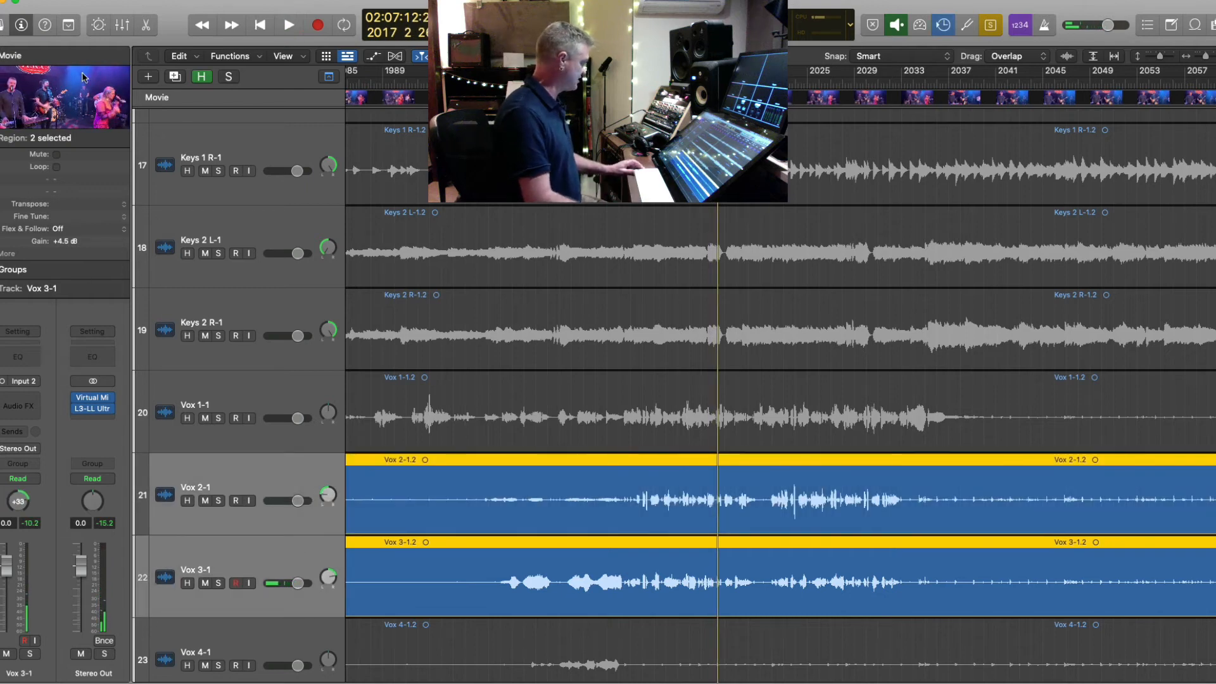
click(124, 26)
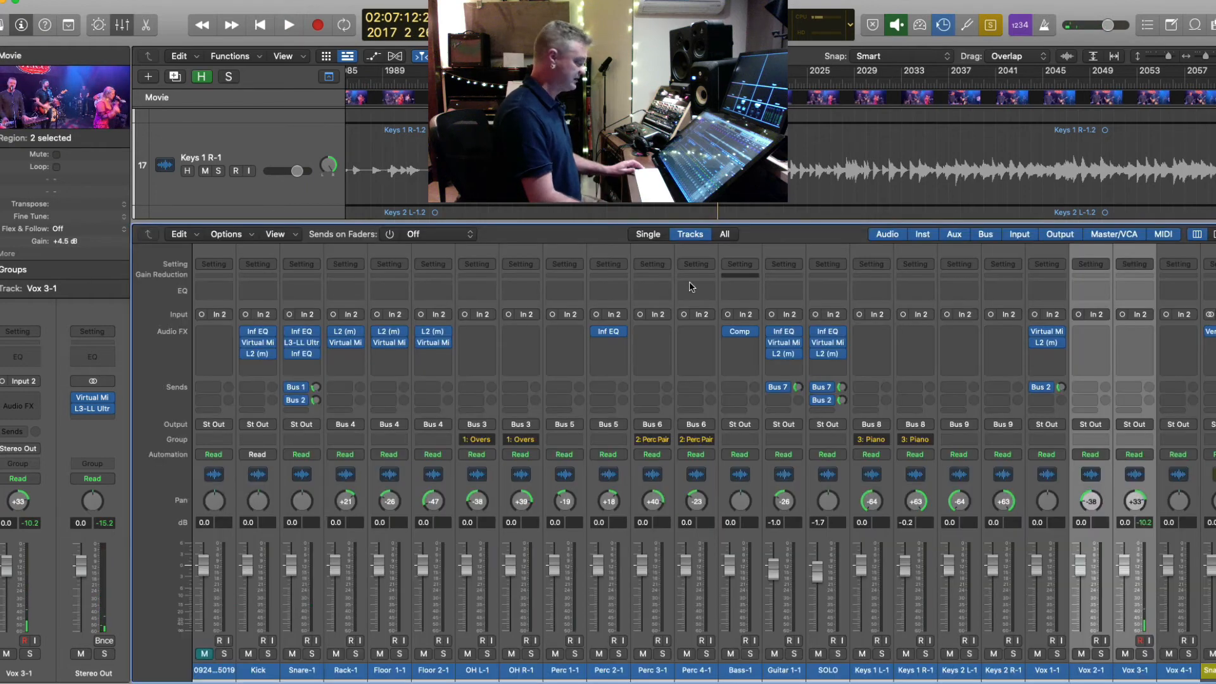
click(1101, 426)
mouse_move(1110, 470)
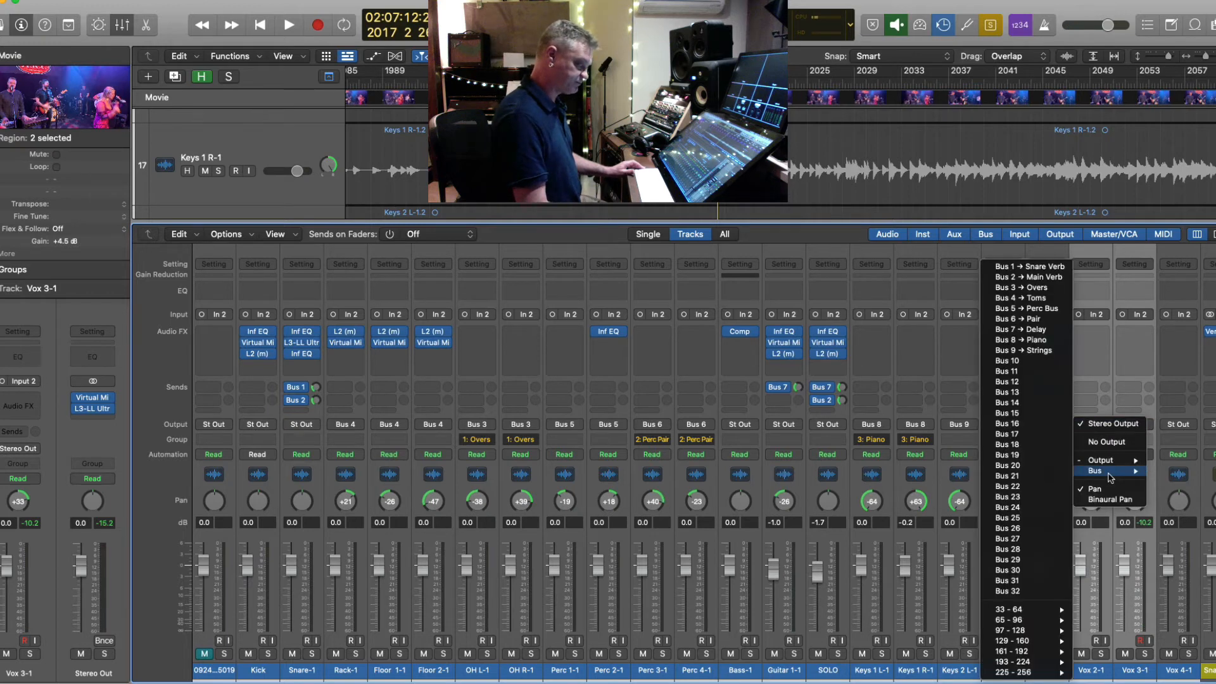
click(1029, 362)
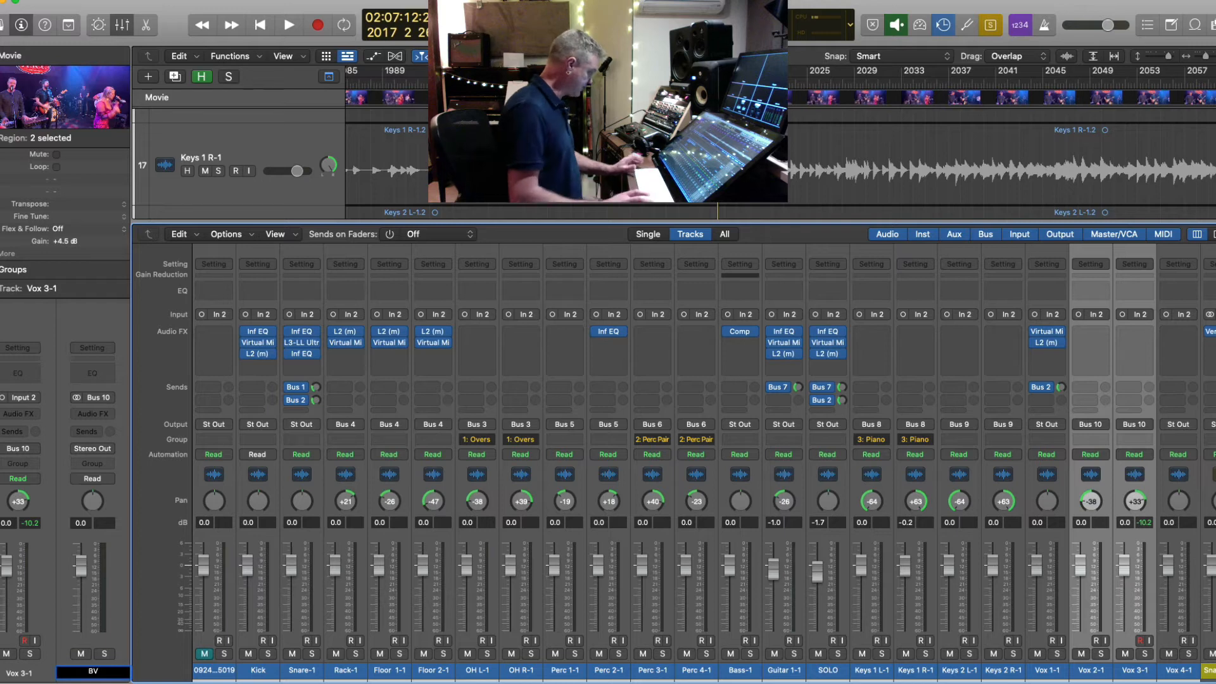
- Insert a stereo Inf EQ on the BV aux and, during playback, add a low cut at about 93 Hz
click(111, 415)
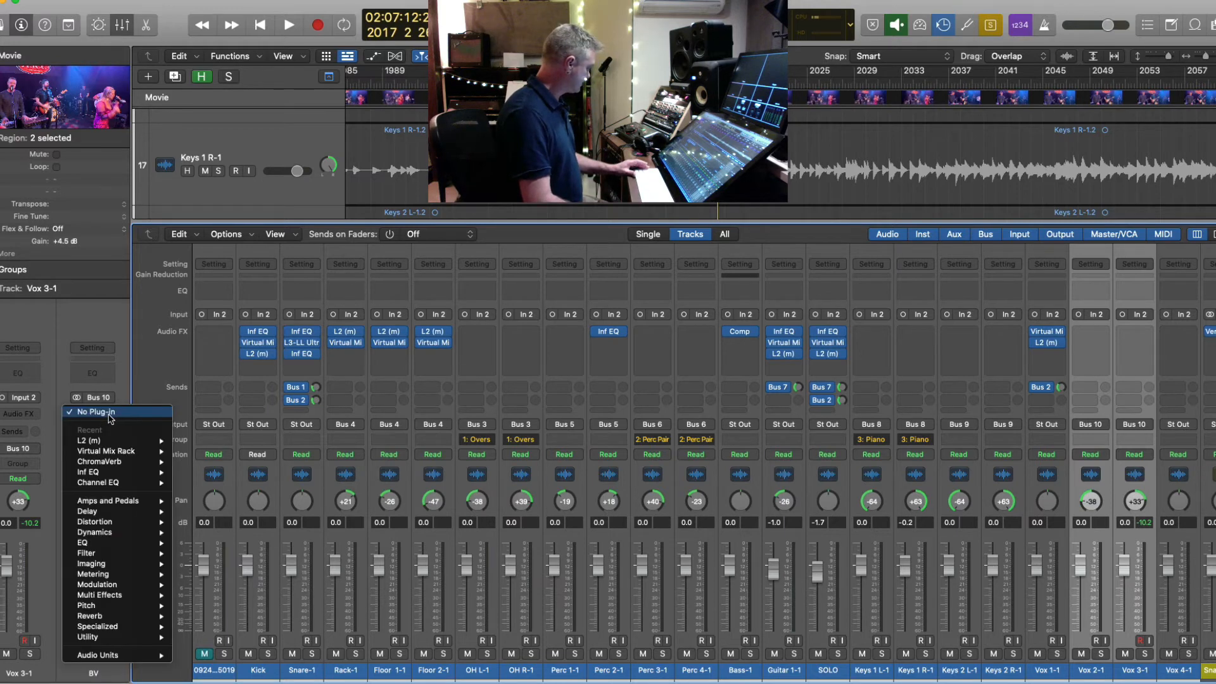
mouse_move(143, 472)
click(199, 472)
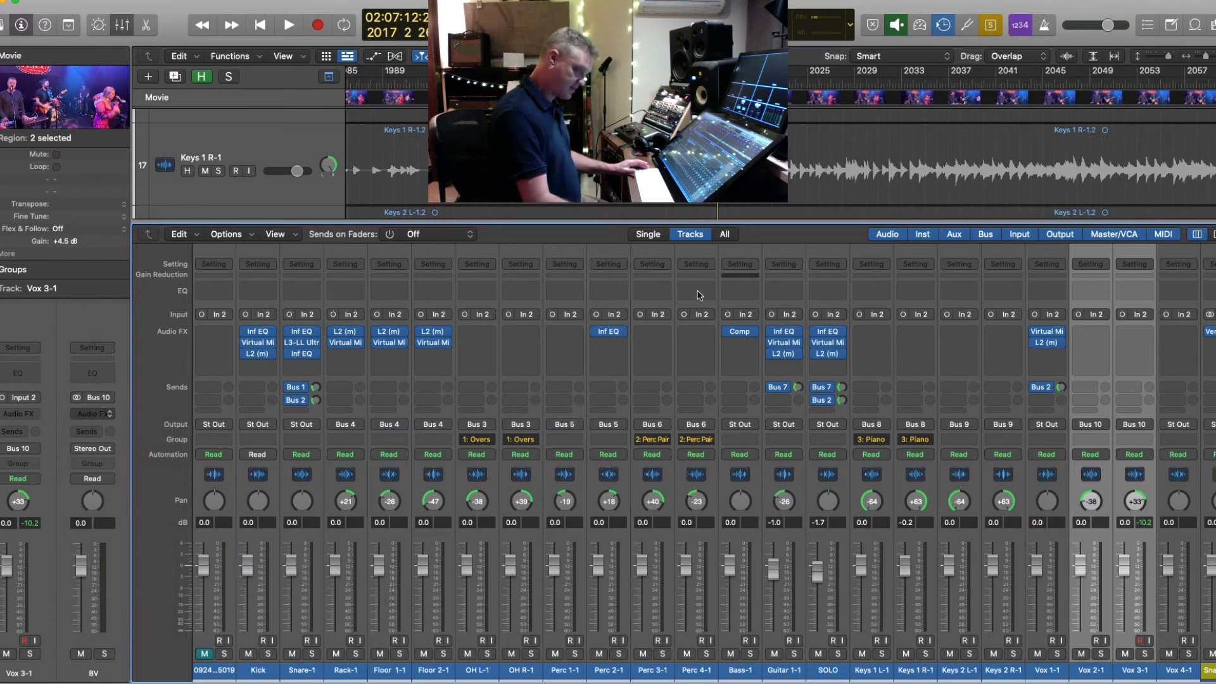
key(space)
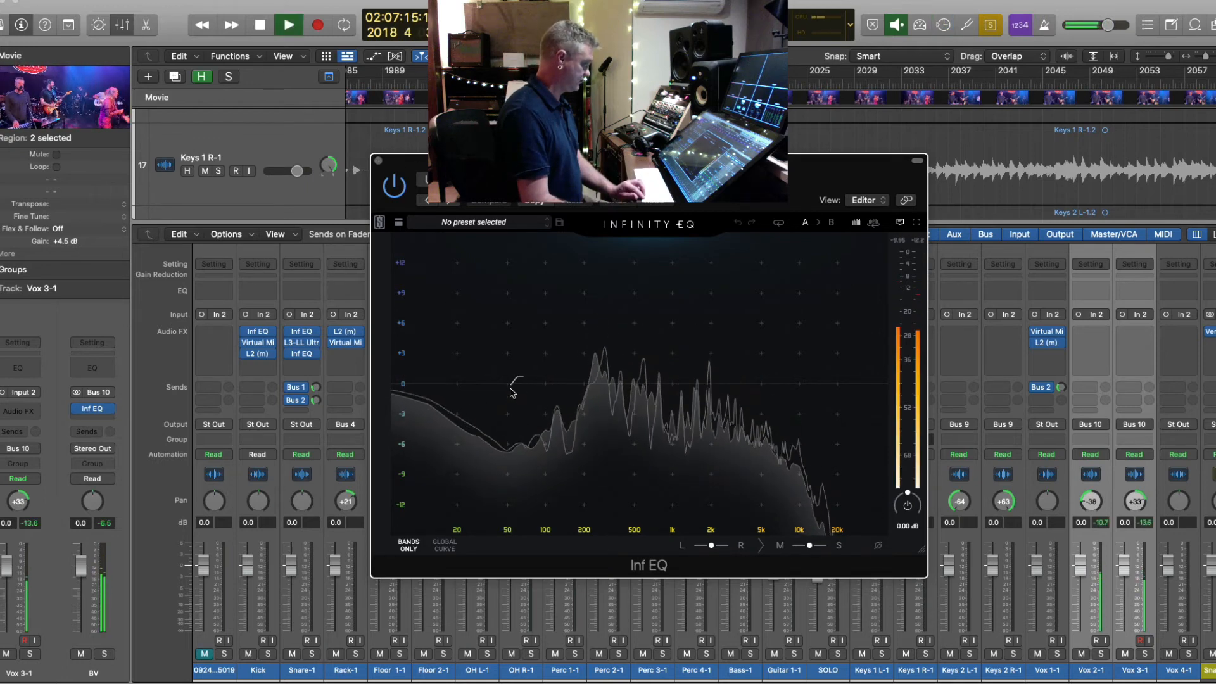
drag(511, 383, 542, 396)
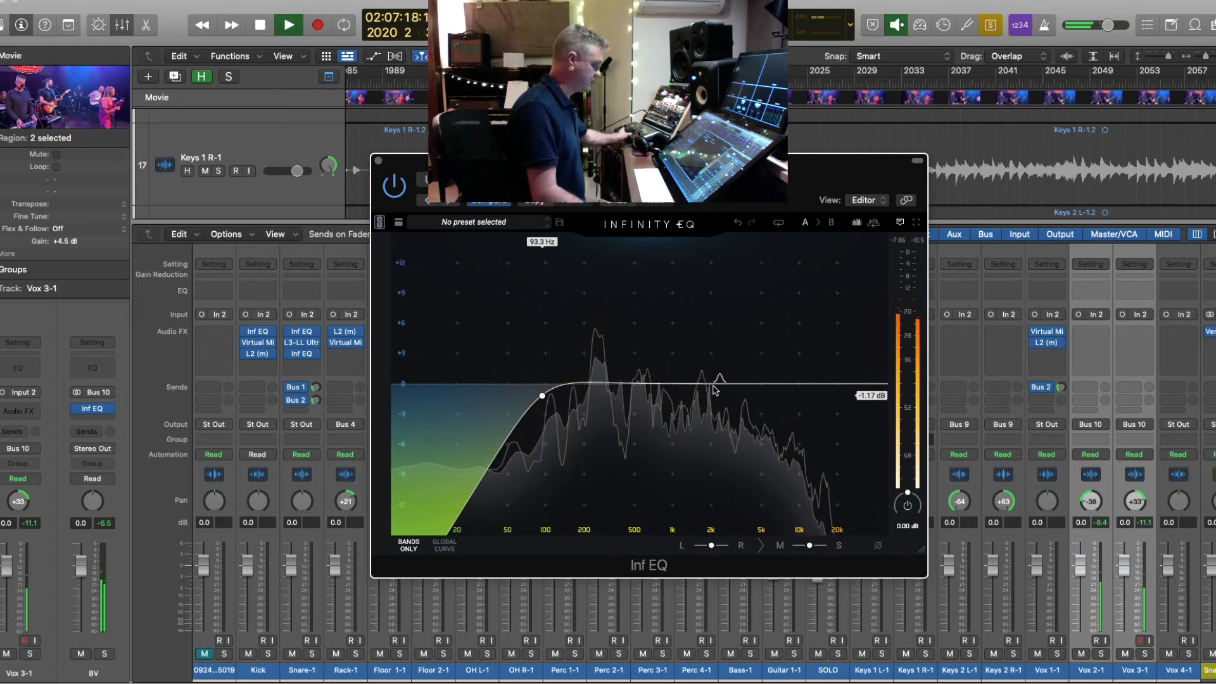
- Add a slight midrange dip and a high shelf of about +2.14 dB at 2.57 kHz to the BV equalizer, and close it
click(659, 389)
drag(659, 389, 657, 394)
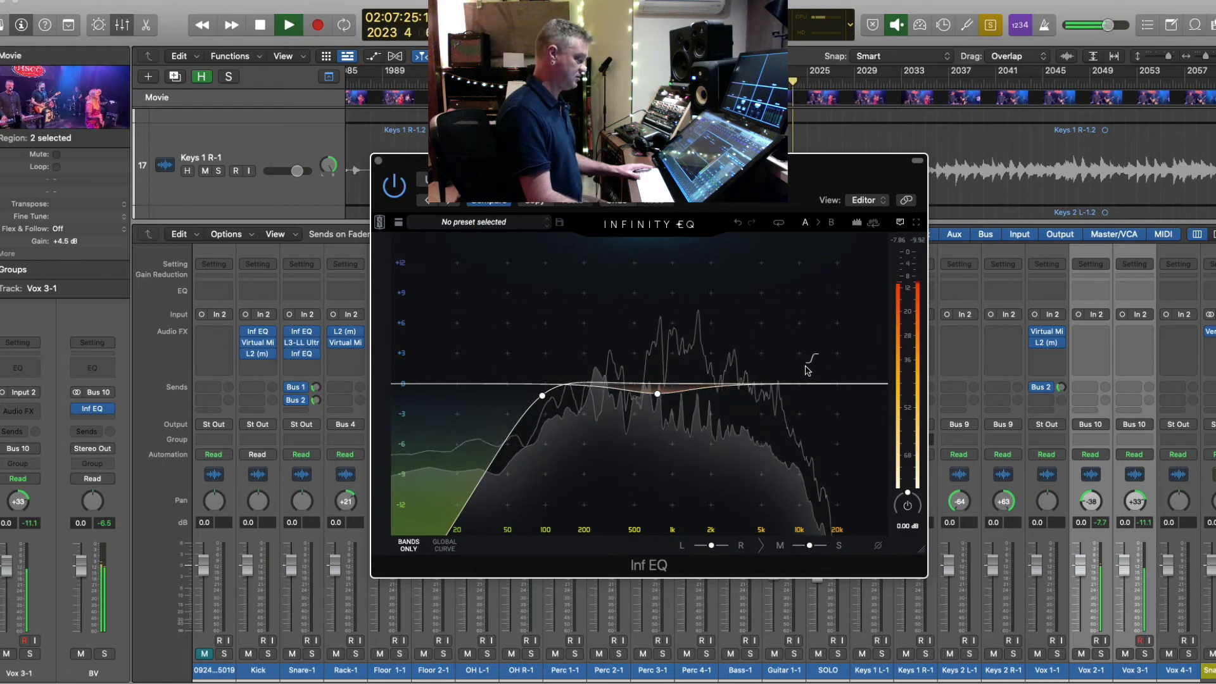
drag(806, 356, 724, 363)
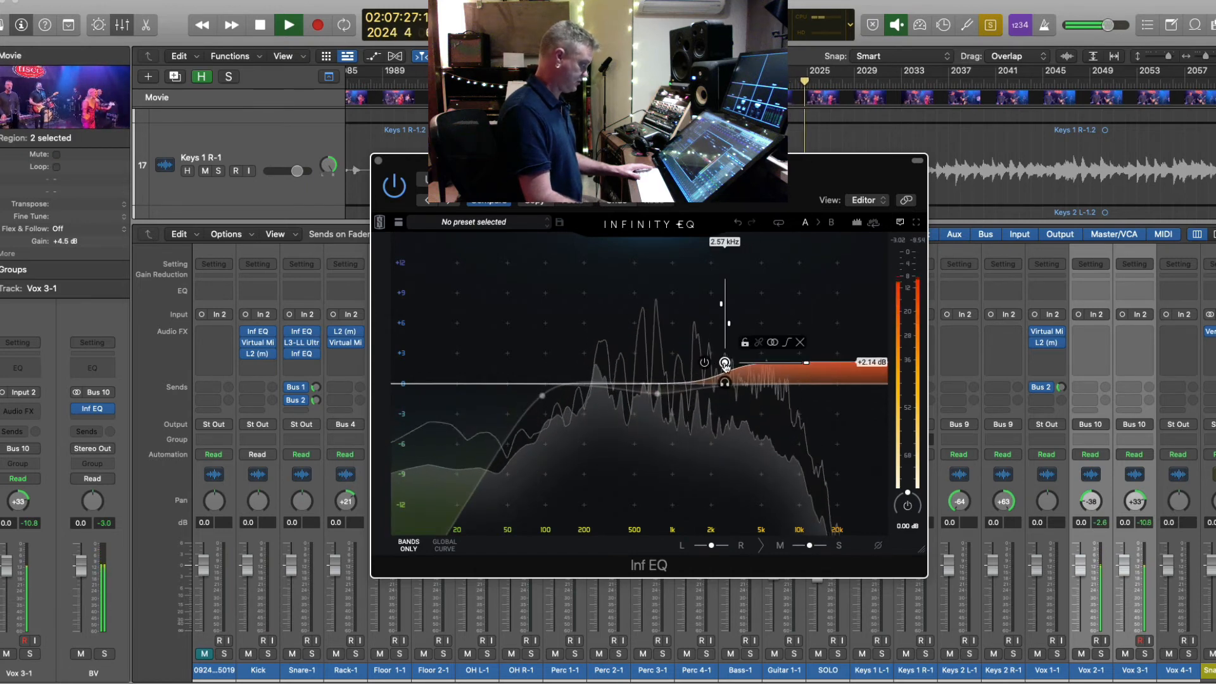
key(space)
click(379, 161)
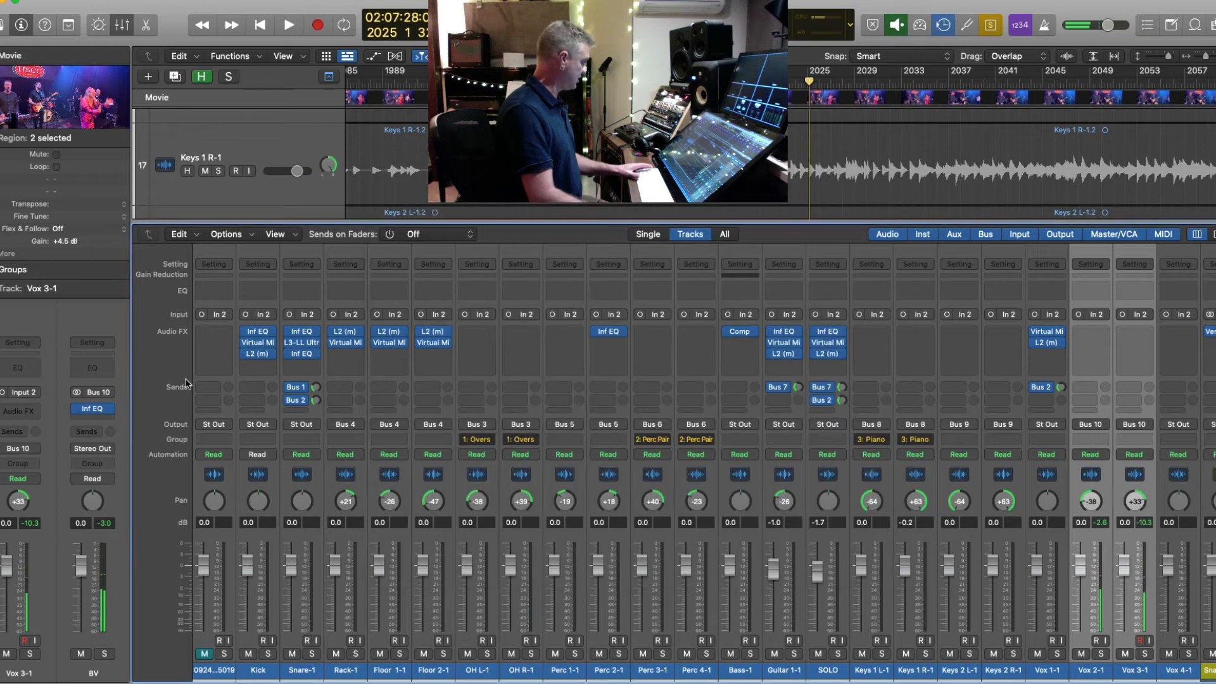
- Insert the stereo Waves RCompressor (s) after the EQ on the BV aux channel
click(111, 420)
click(42, 369)
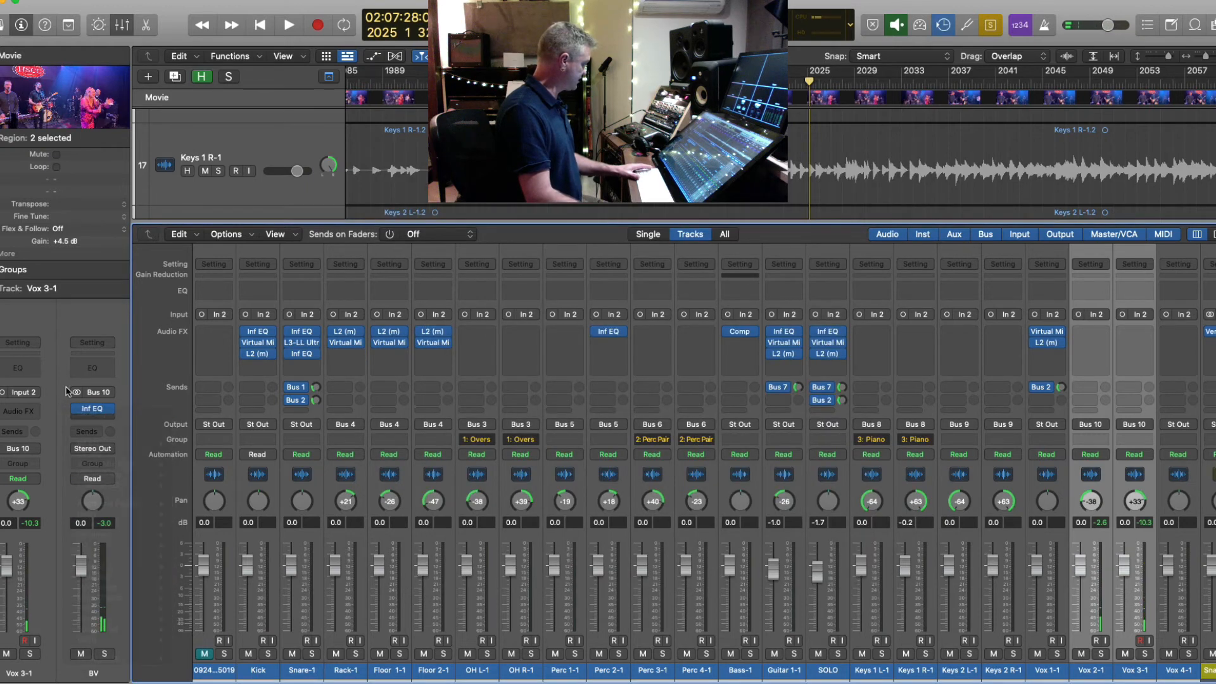
click(110, 420)
mouse_move(157, 537)
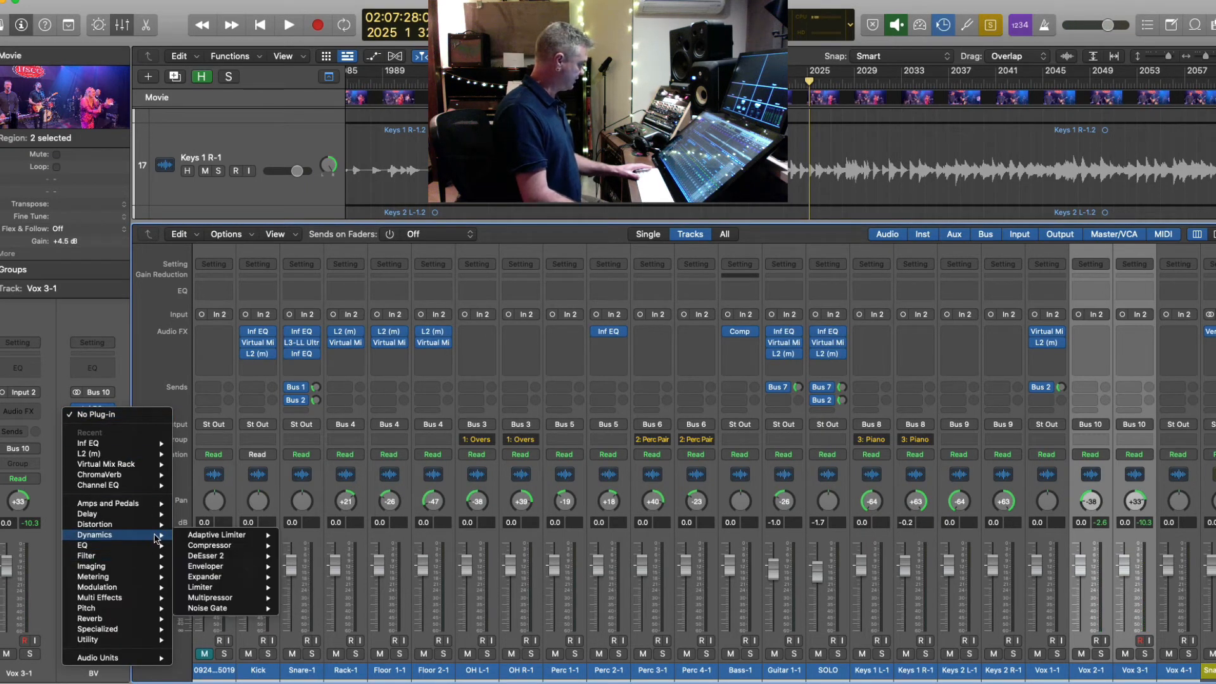
mouse_move(98, 658)
mouse_move(199, 672)
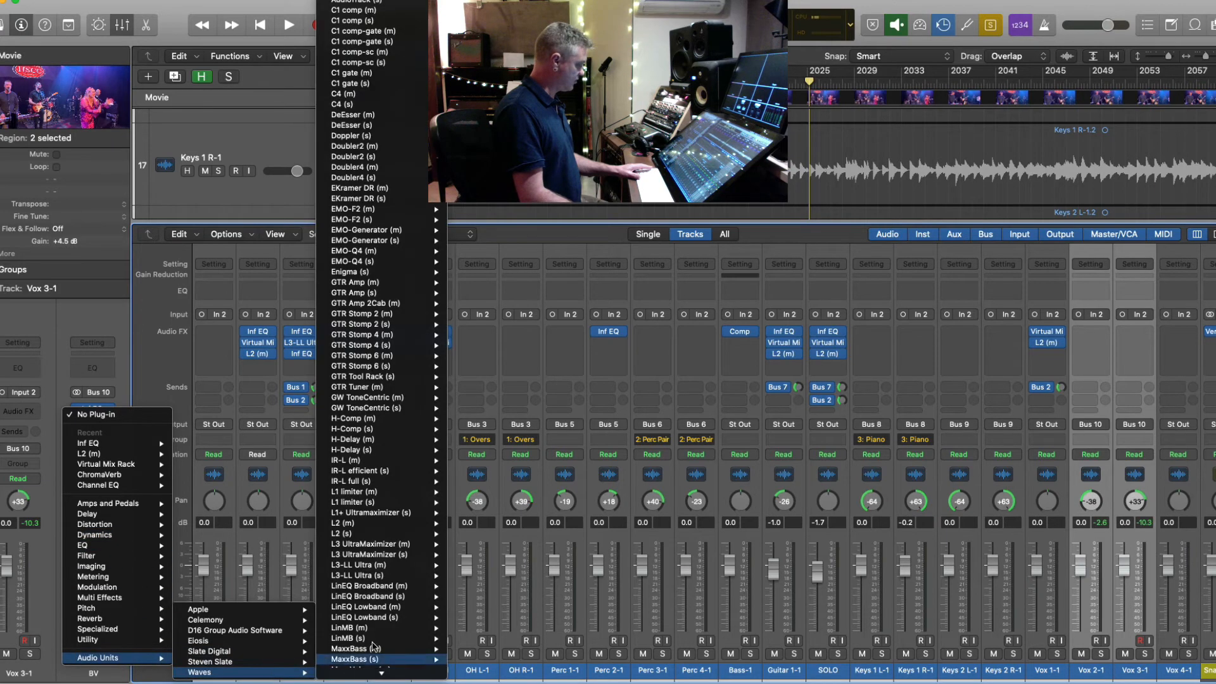
scroll(378, 623, down, 10)
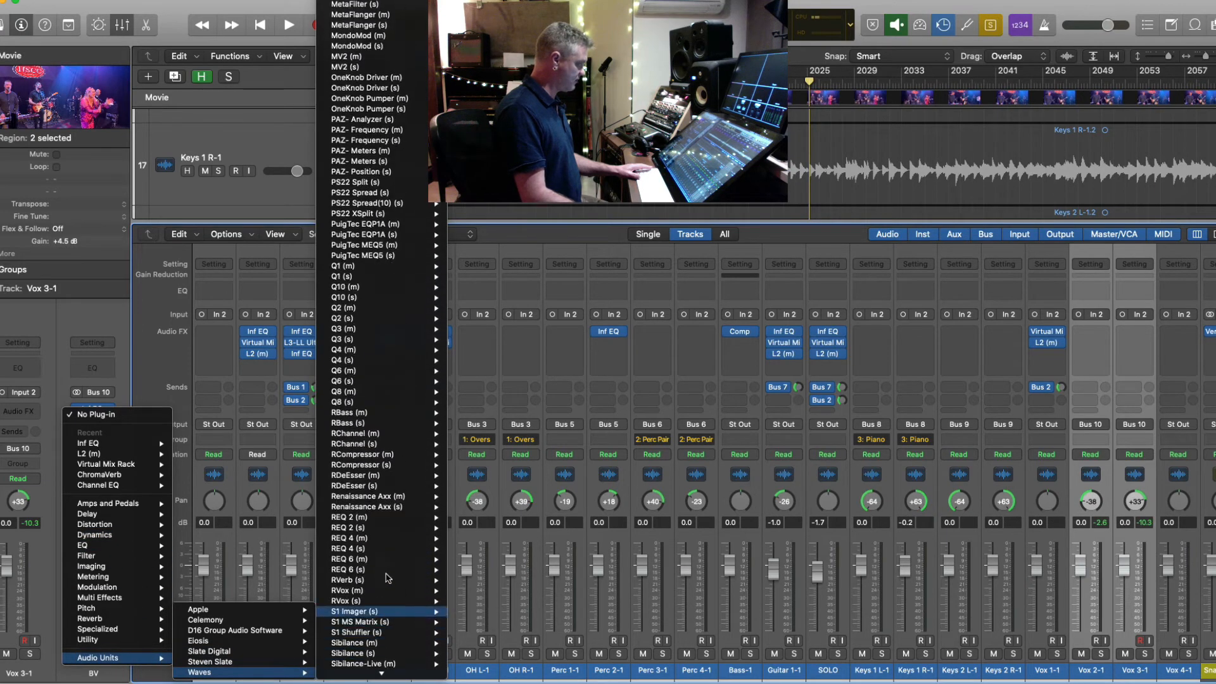
mouse_move(406, 412)
click(480, 465)
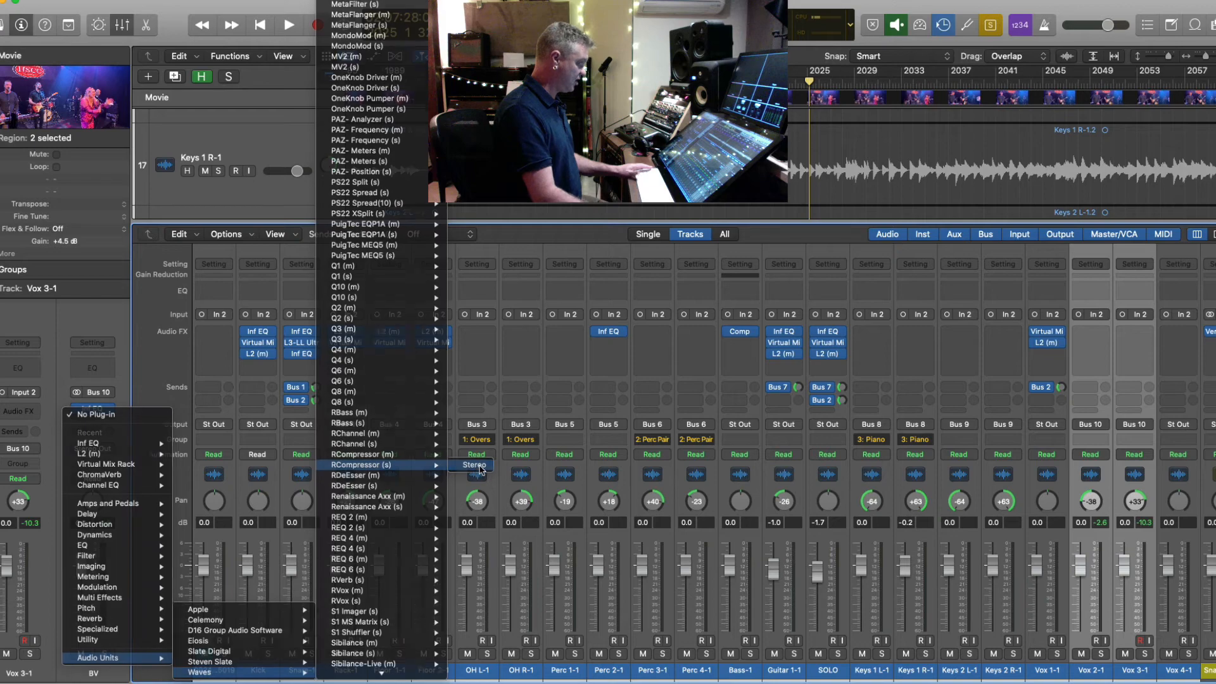
- During playback, set the compressor's threshold to -24.7, ratio to 1.59 and gain to 3.9, and close it
key(space)
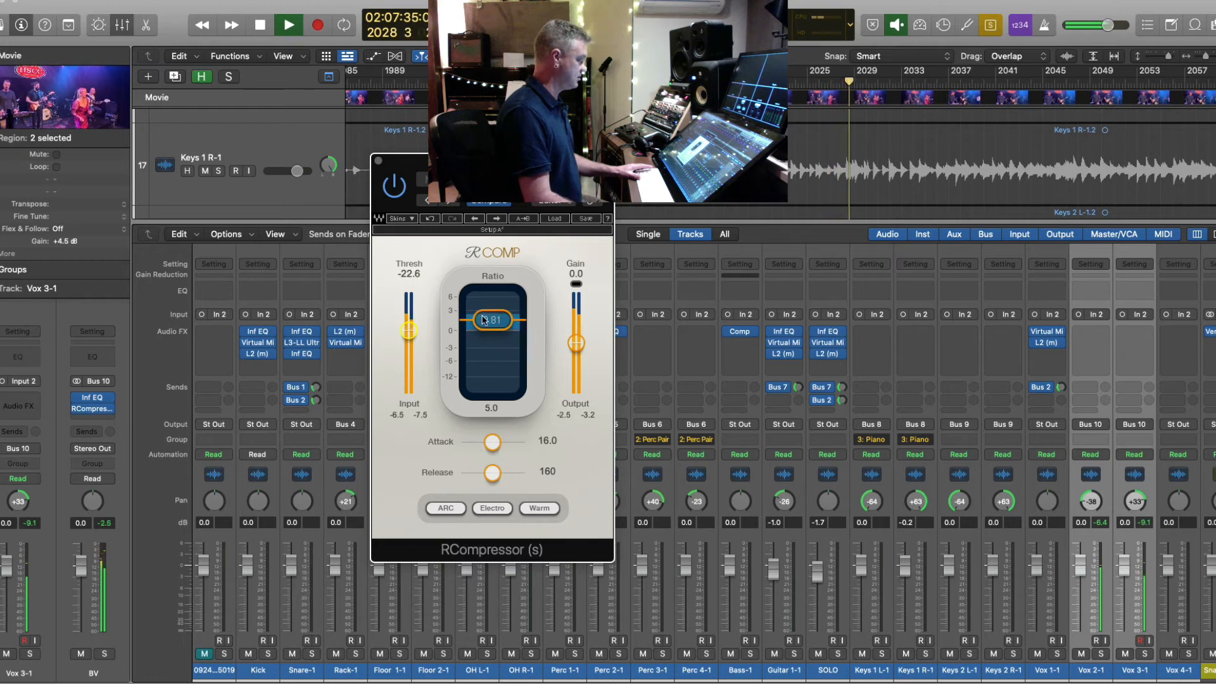
drag(484, 320, 492, 337)
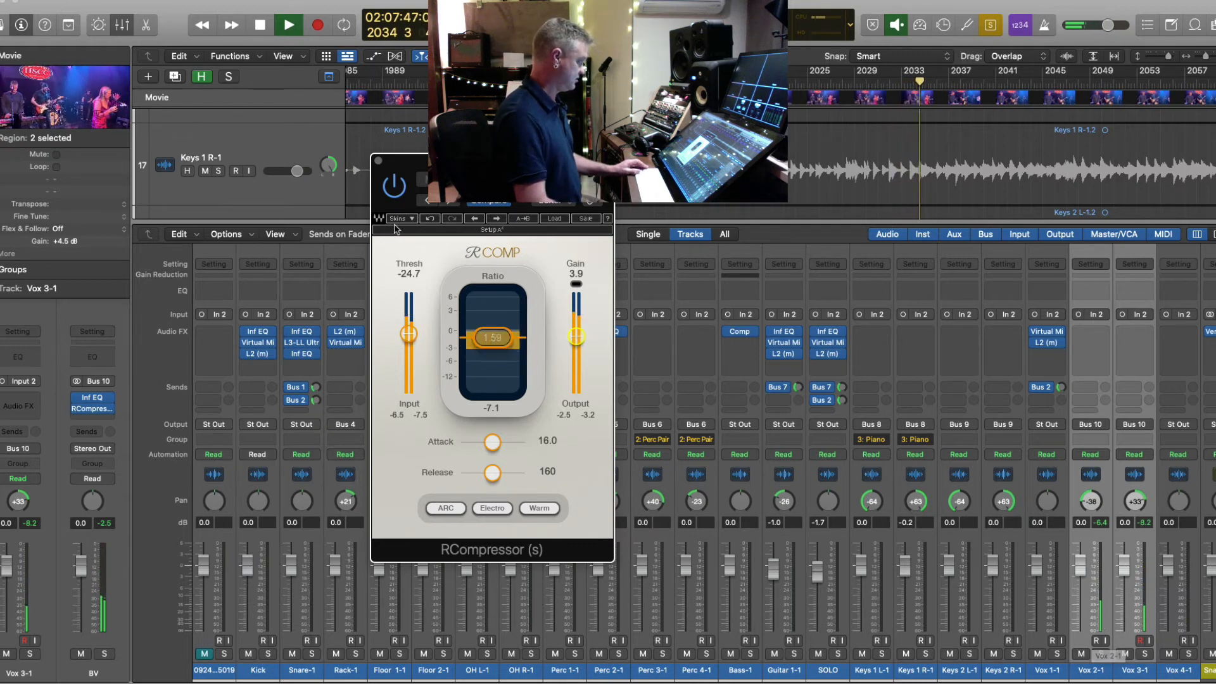
click(379, 162)
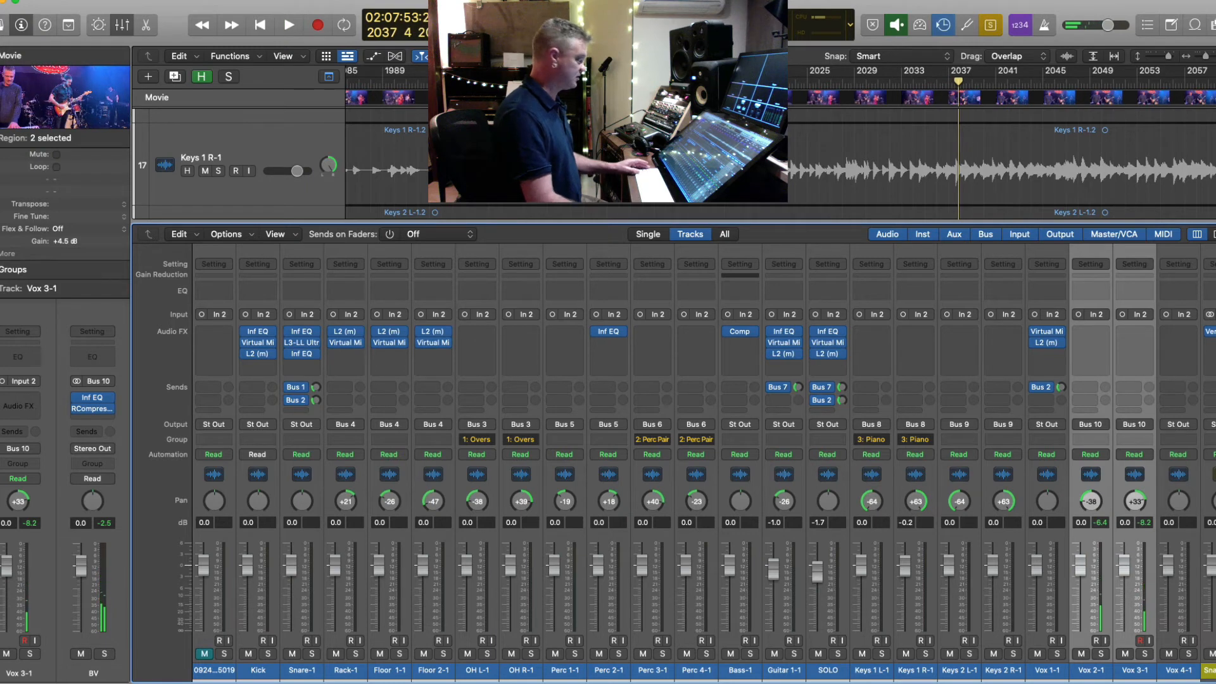
- Insert ChromaVerb after the compressor on the BV aux and load a preset from the Chambers category
click(109, 420)
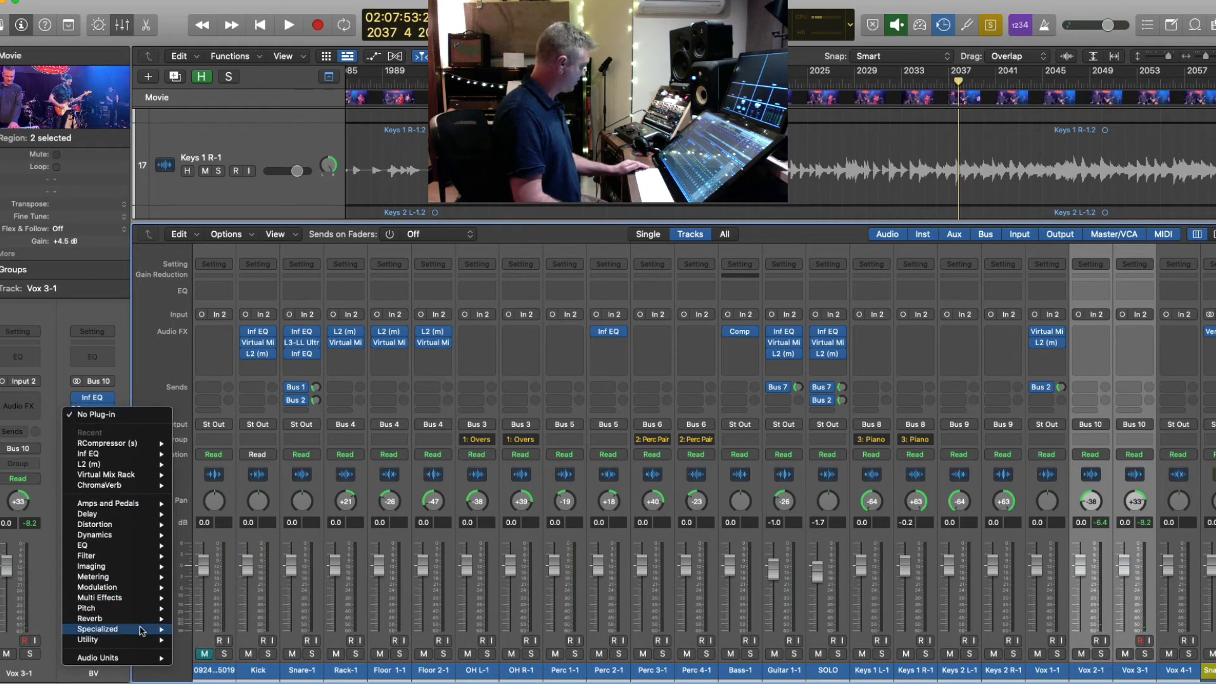
mouse_move(145, 619)
mouse_move(240, 622)
click(307, 618)
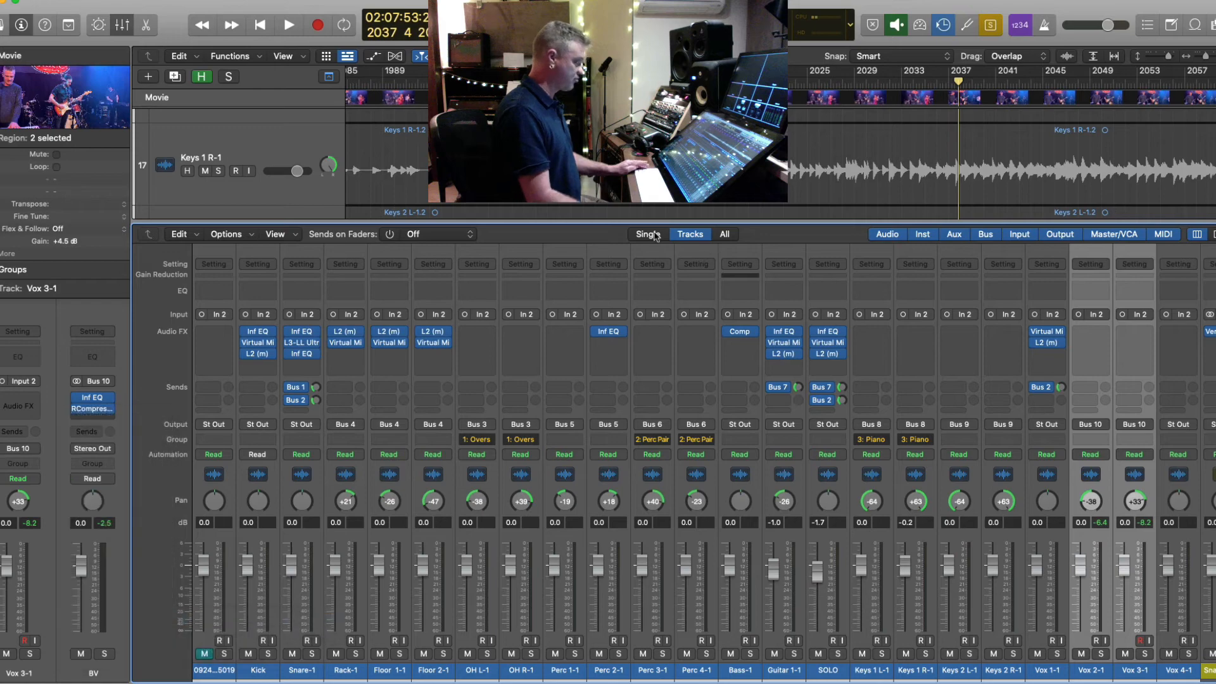
click(520, 180)
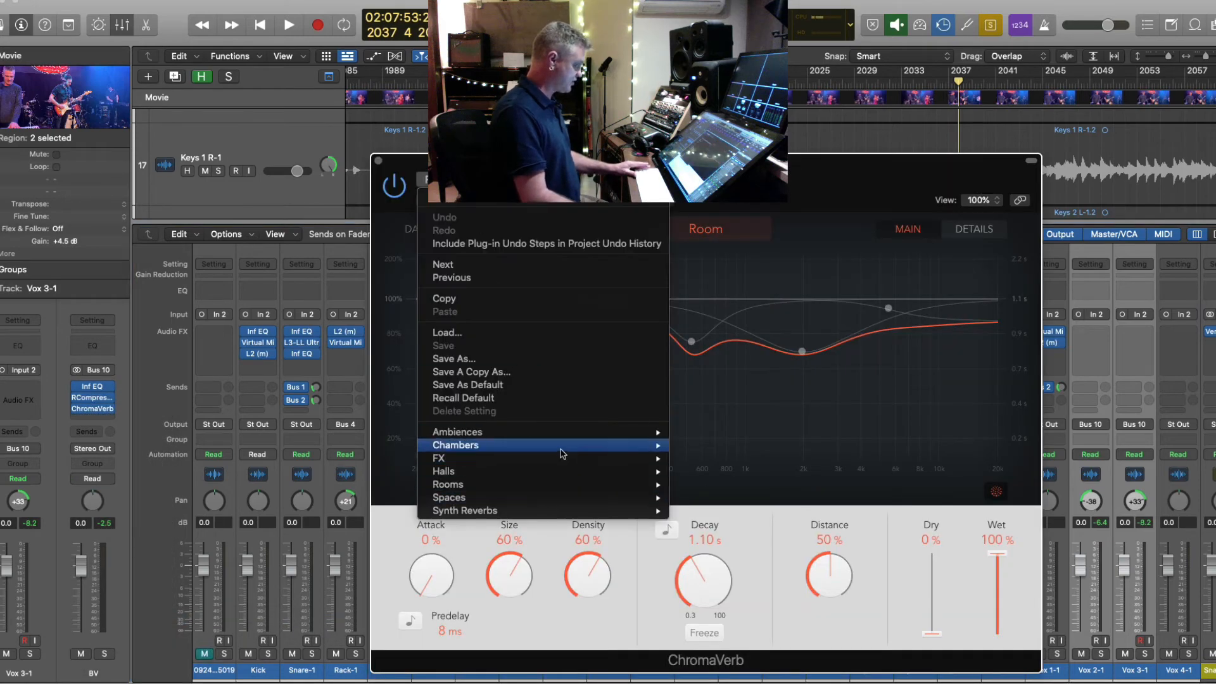
mouse_move(622, 445)
click(711, 444)
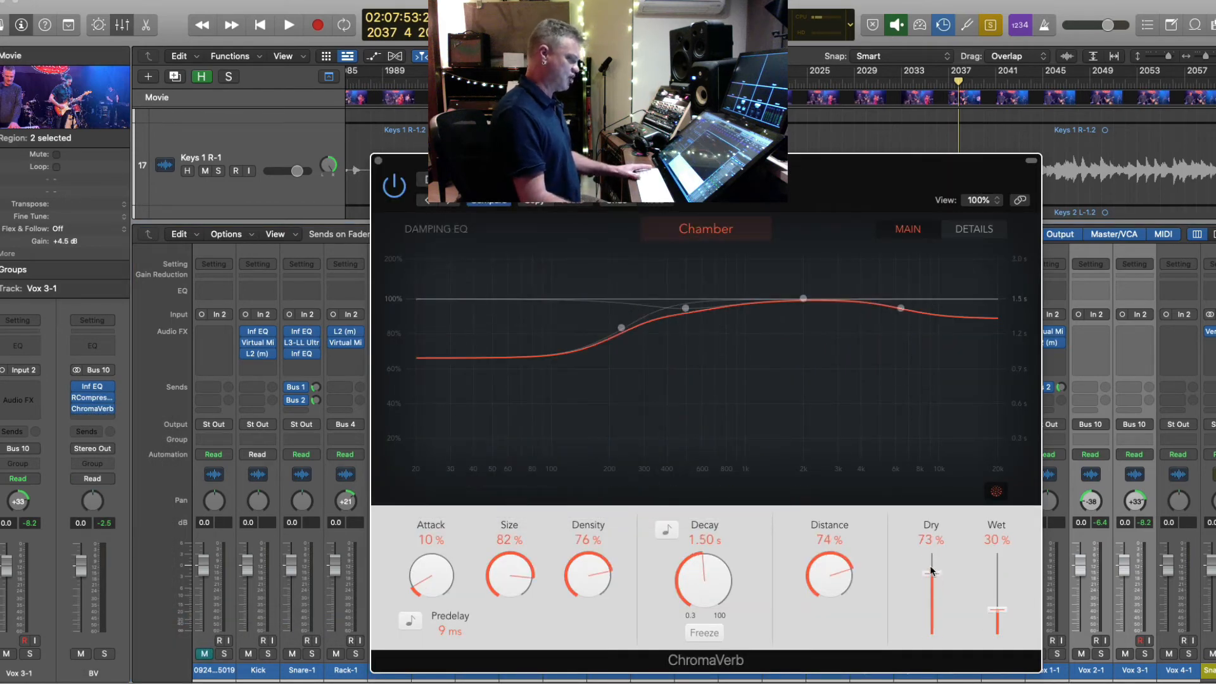
- Set the reverb's dry level to 100 %, audition the vocals from around bar 2023 and close the plug-in
double_click(790, 84)
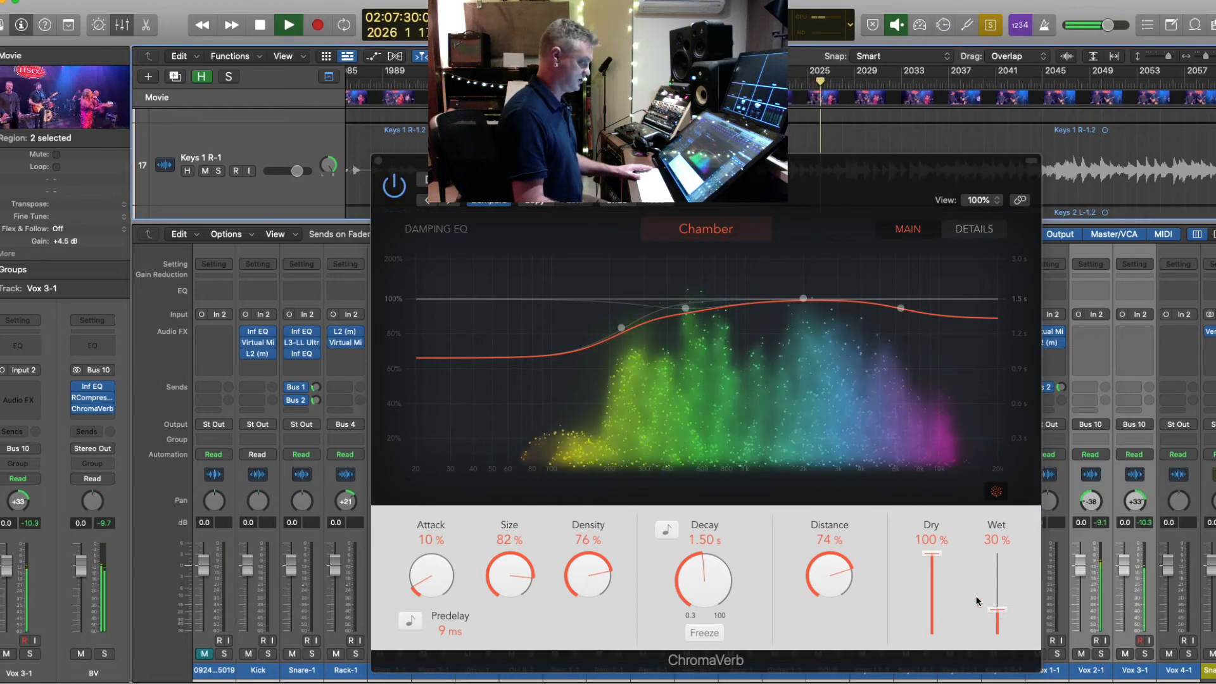
key(super+w)
key(space)
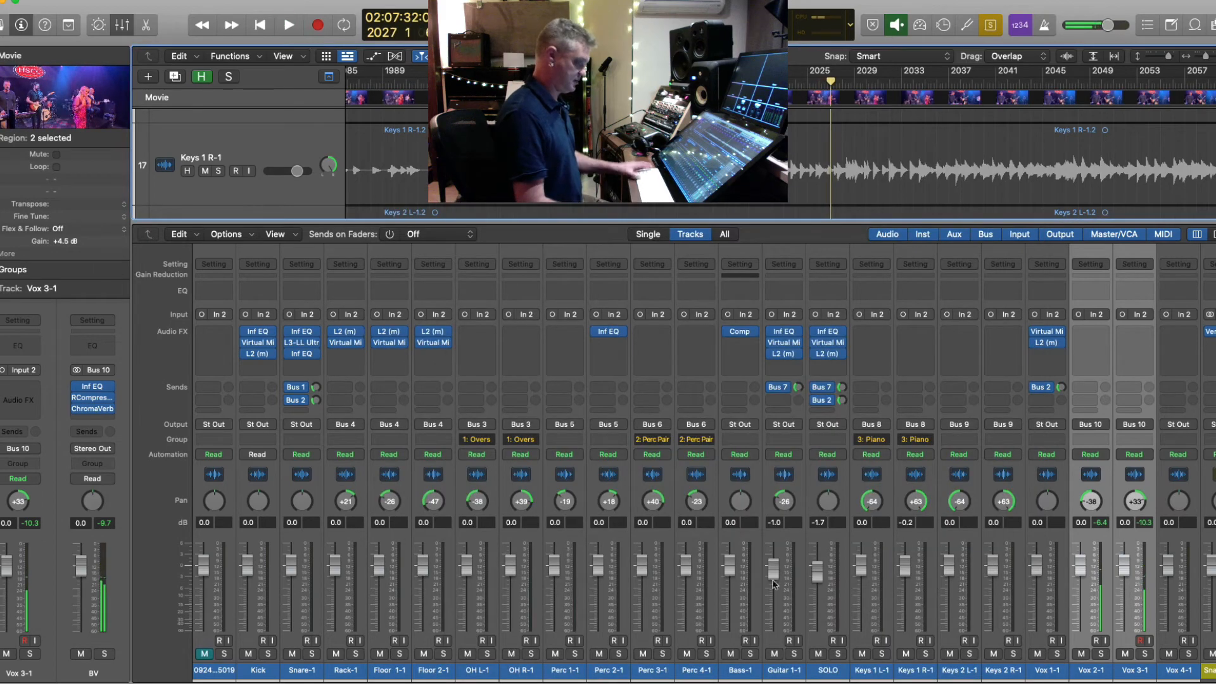
- Hide the mixer, select the Vox 4-1 track plus the Vox 2-1 and Vox 3-1 regions, and play back around bar 2004
click(123, 25)
scroll(776, 624, down, 5)
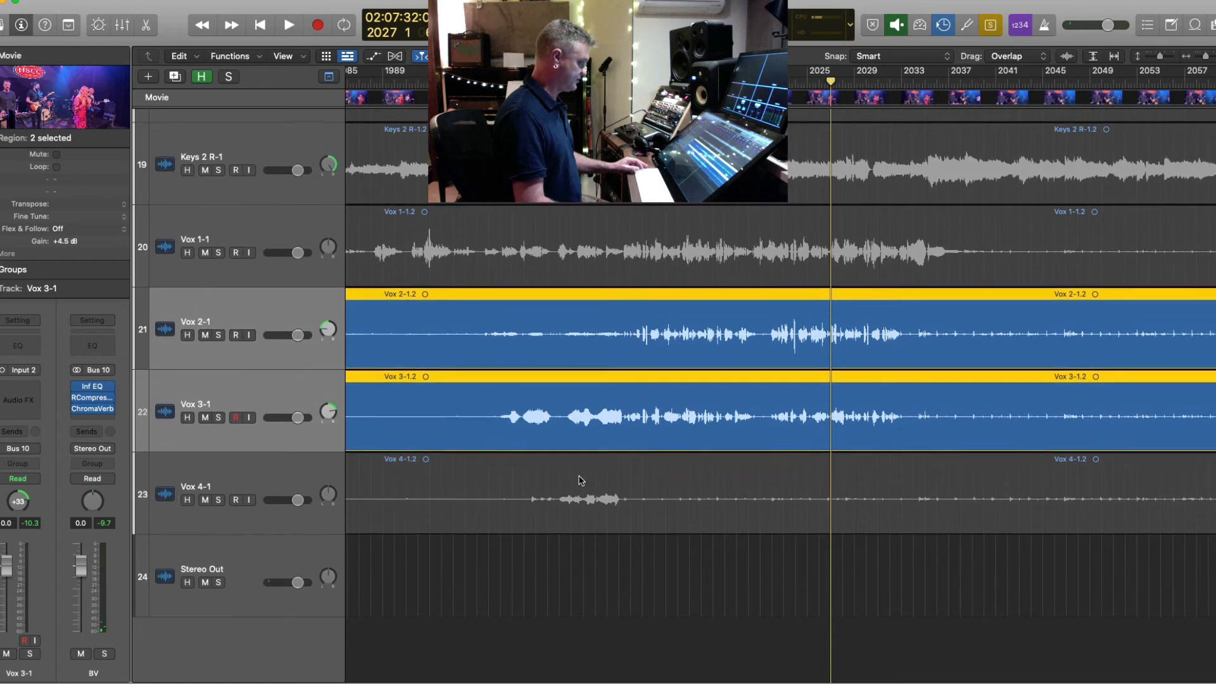
click(234, 489)
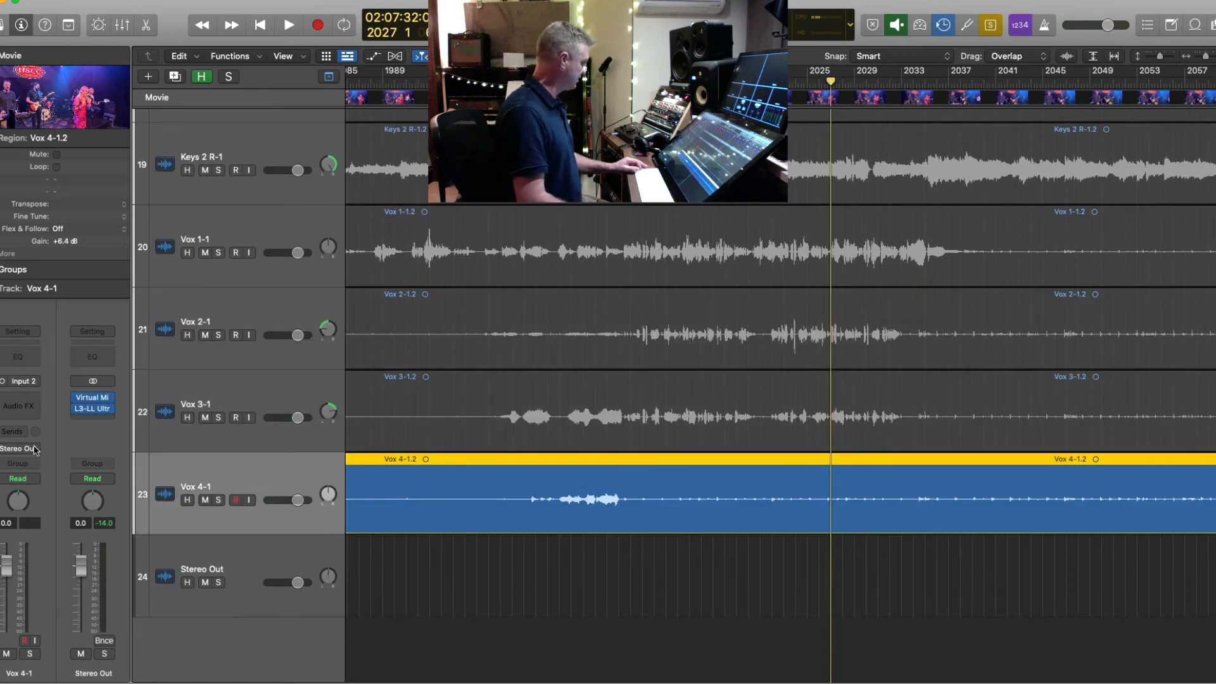
shift+click(595, 389)
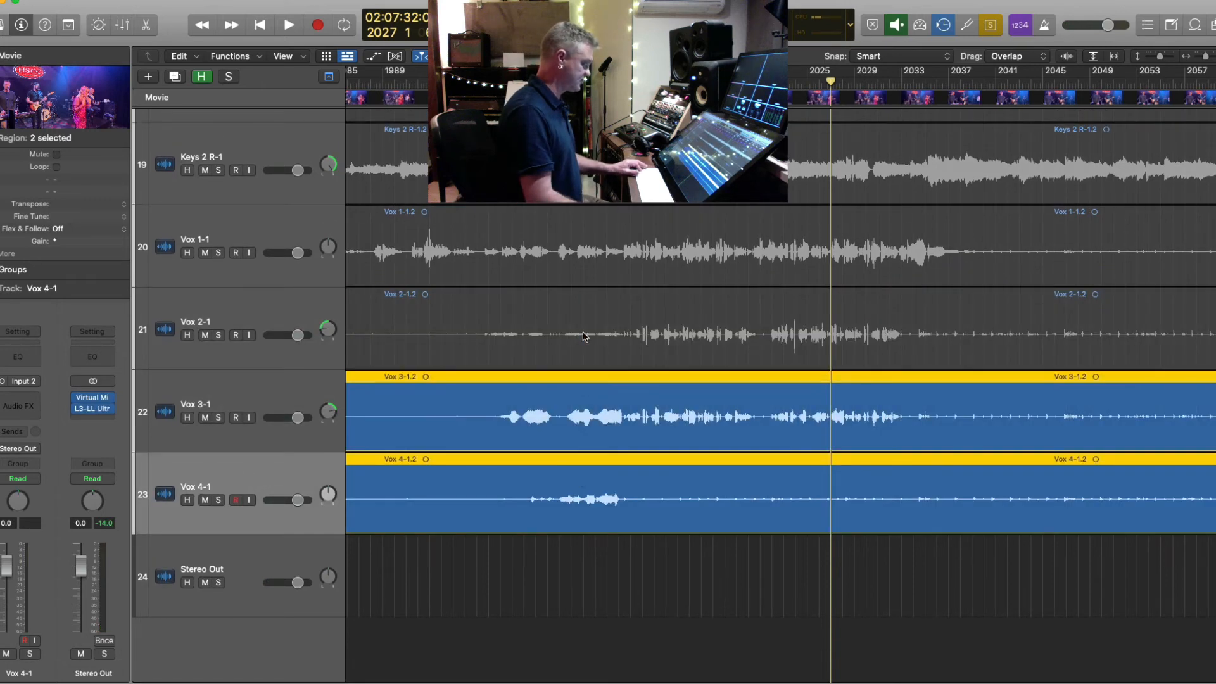
shift+click(583, 337)
key(space)
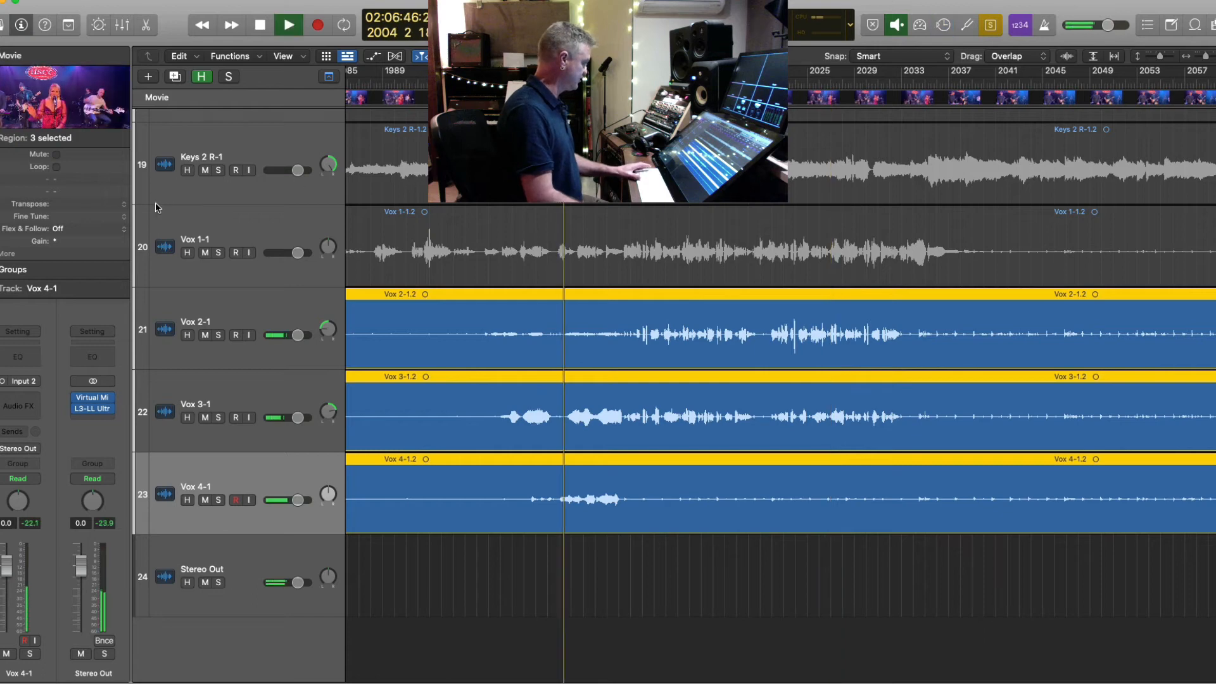
- Route the Vox 4-1 track's output to Bus 10 so that it feeds the BV aux
click(29, 448)
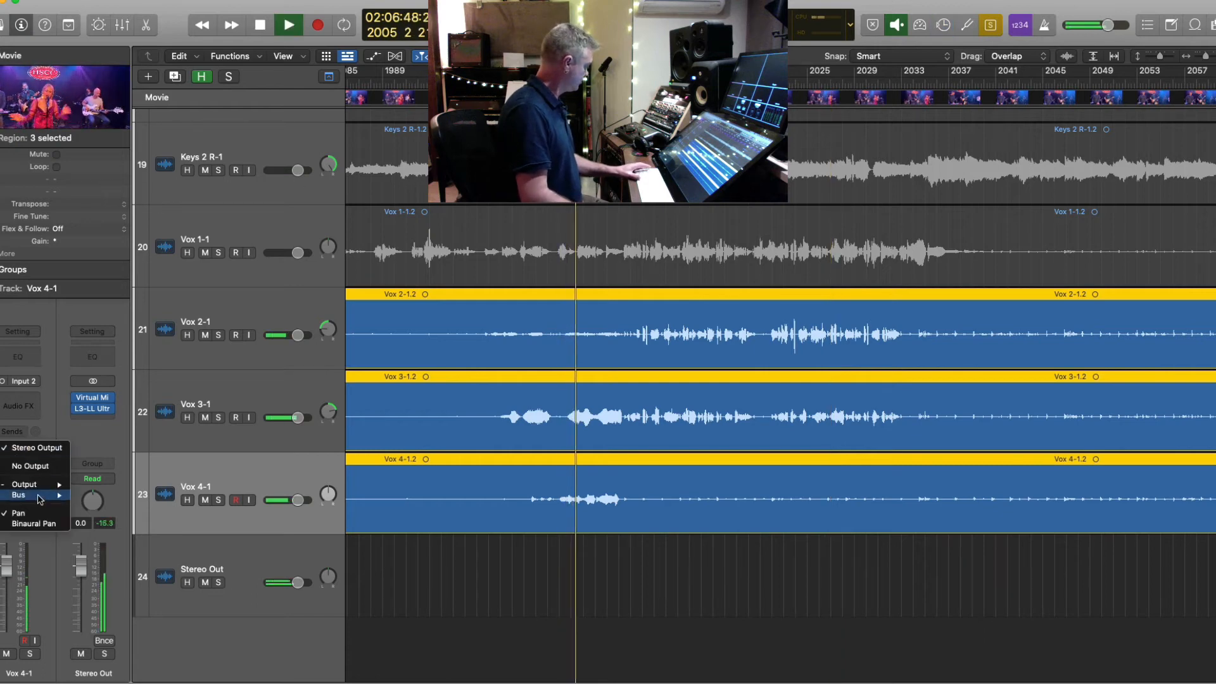
mouse_move(34, 494)
click(108, 360)
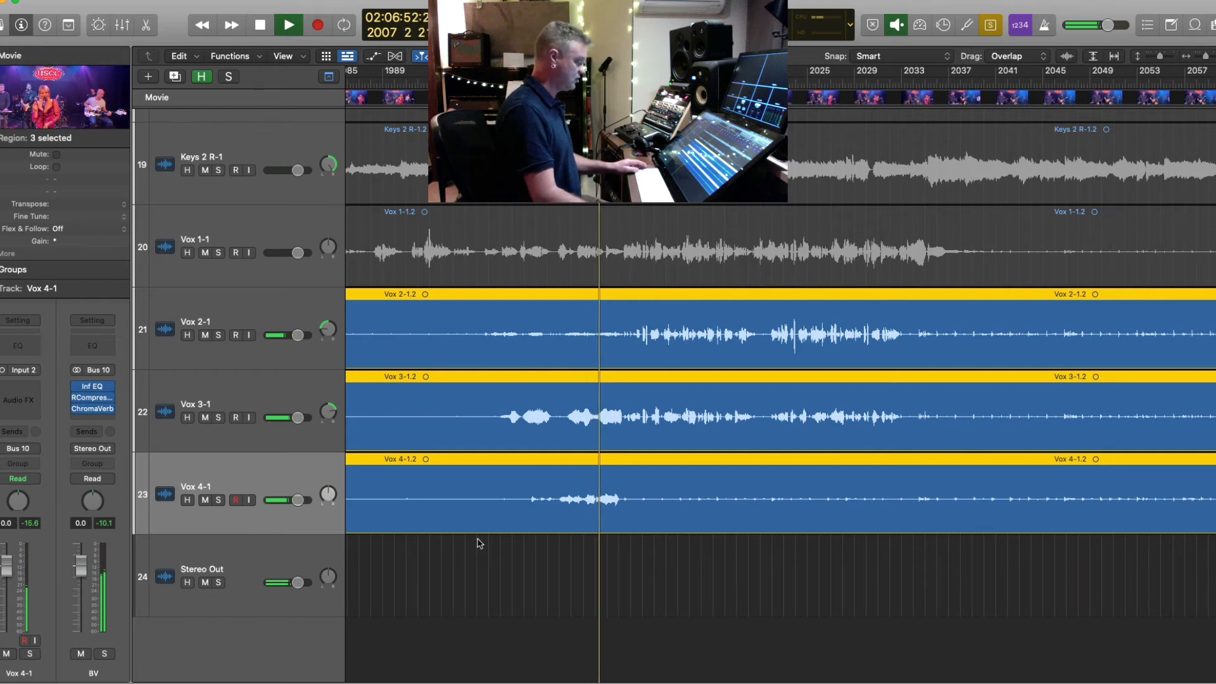
- Clear the region selection and zoom out to view a longer stretch of the vocal tracks during playback
click(684, 595)
key(super+Left)
key(super+Left)
key(super+Up)
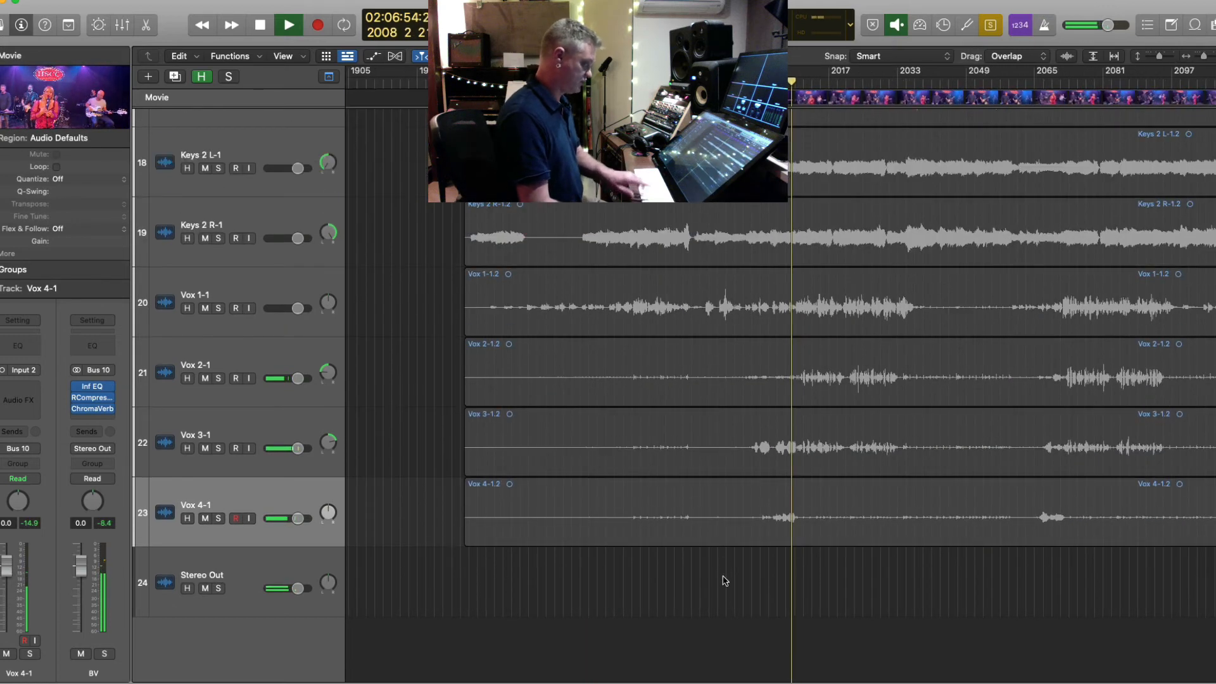
- Select the Vox 2-1, Vox 3-1 and Vox 4-1 regions, turn solo mode off, and play the full mix from bars 1976 and 1999
drag(725, 591, 769, 385)
key(ctrl+s)
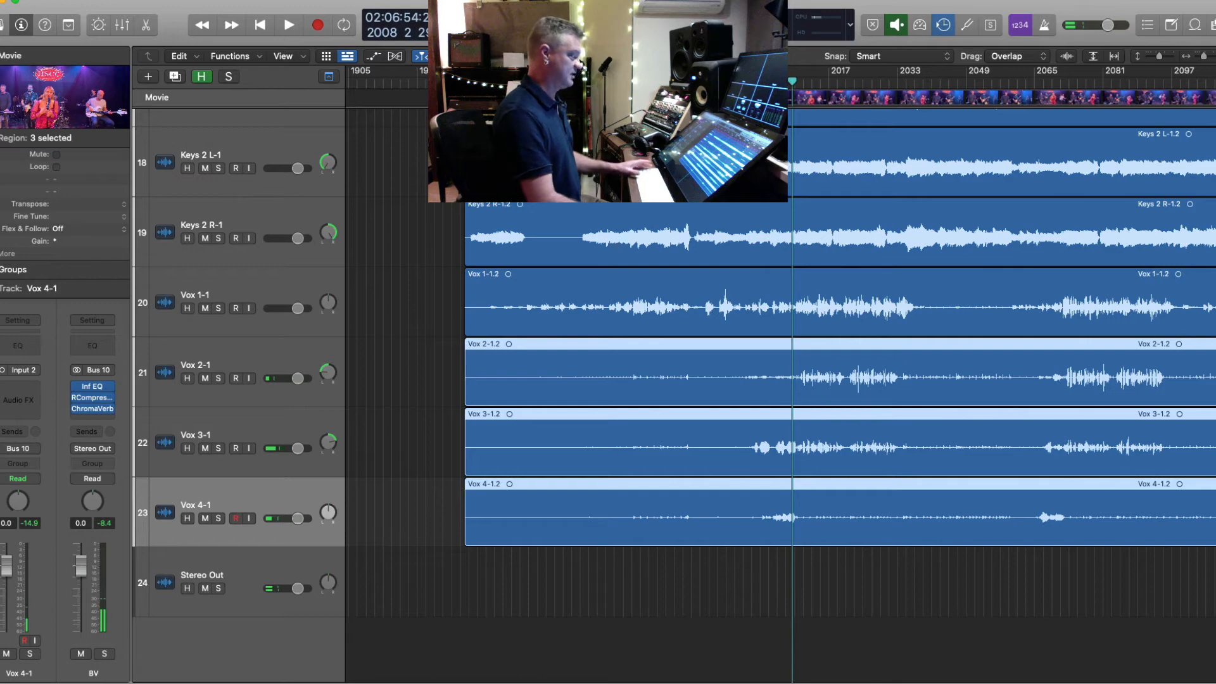
click(654, 83)
key(space)
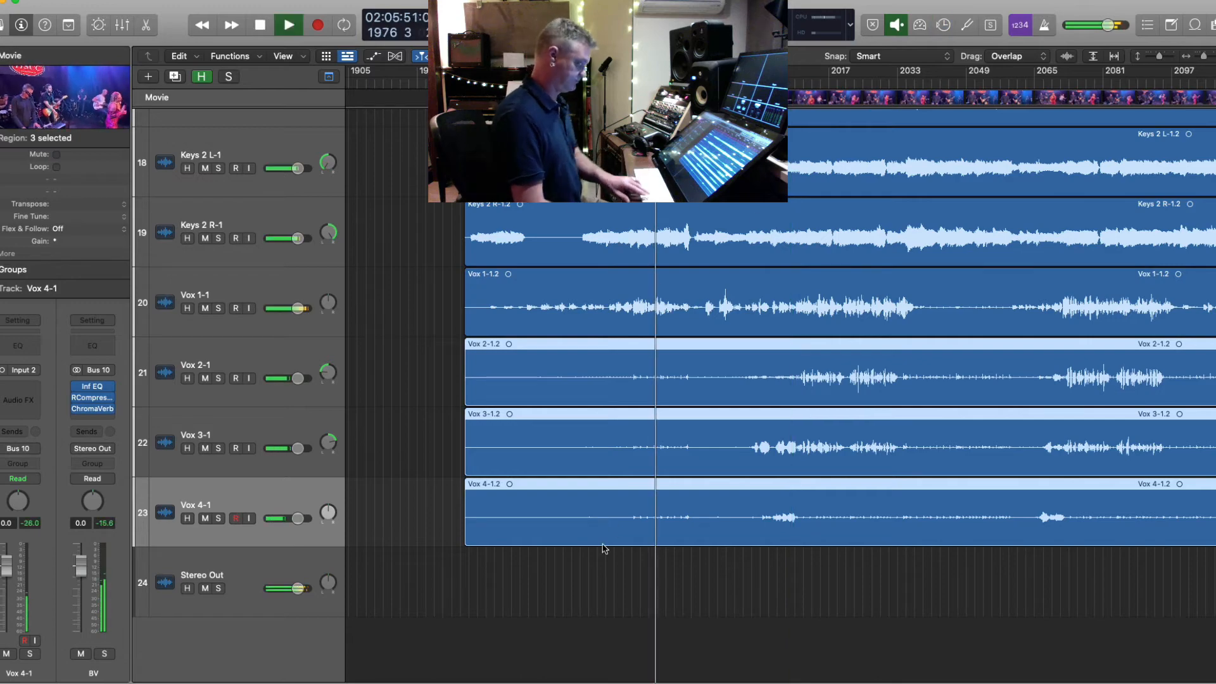
key(super+Up)
click(752, 83)
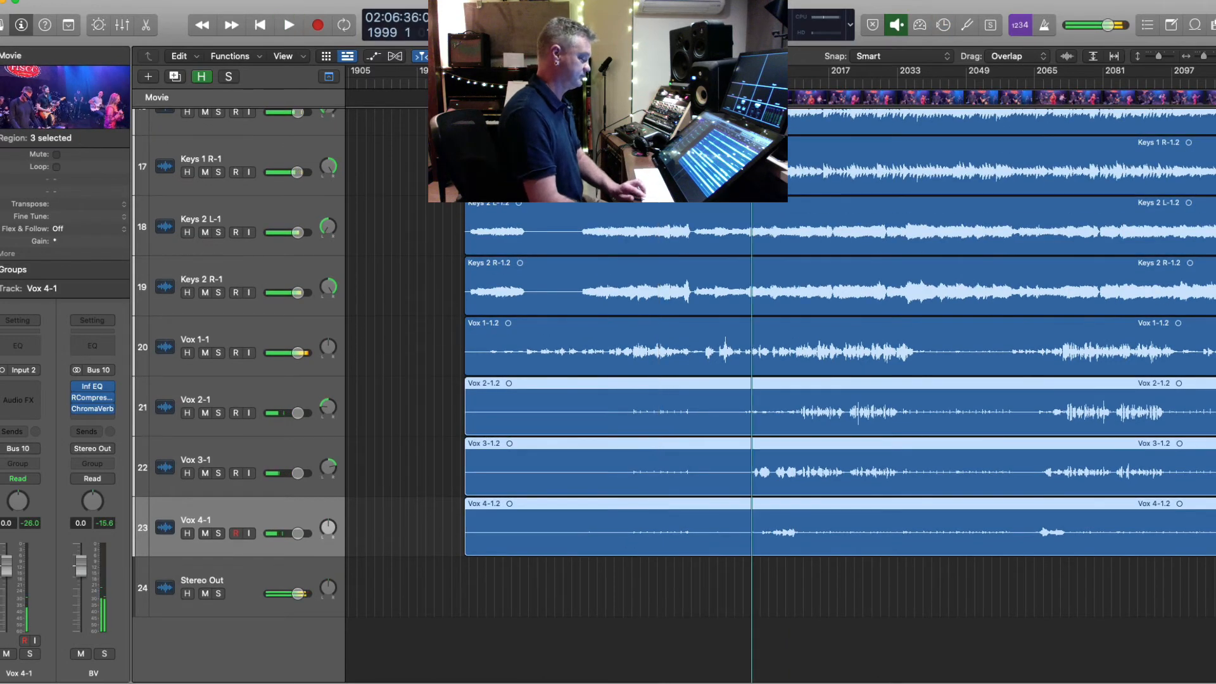
- Audition the backing vocals from bar 1999 to about bar 2001, briefly soloing the BV aux for comparison with the full mix
key(super+Right)
key(super+Right)
key(super+Right)
key(super+Right)
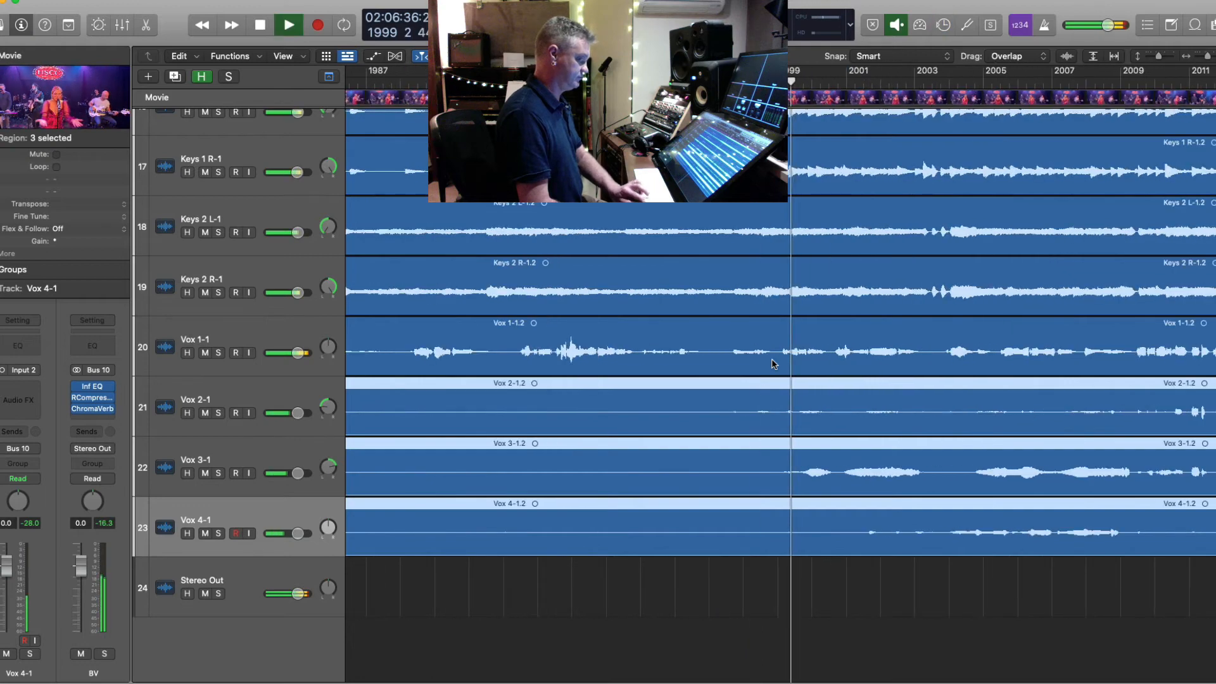
key(super+Right)
key(super+Down)
key(super+Down)
key(super+Left)
key(super+Left)
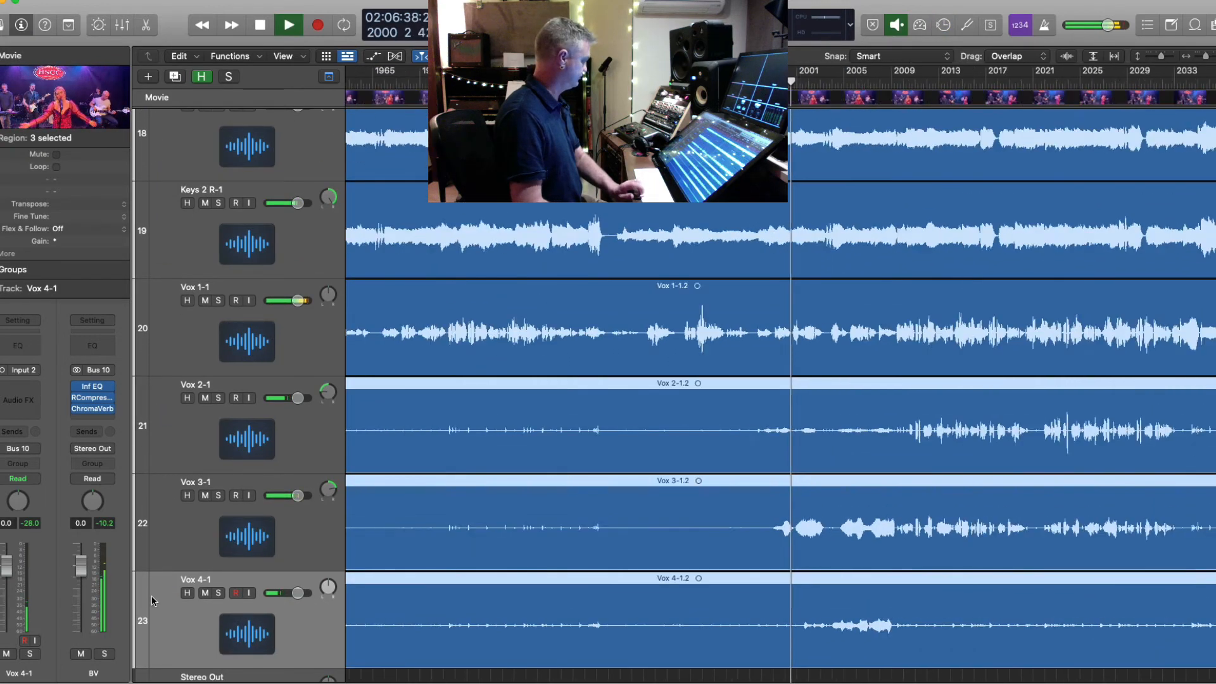
click(104, 654)
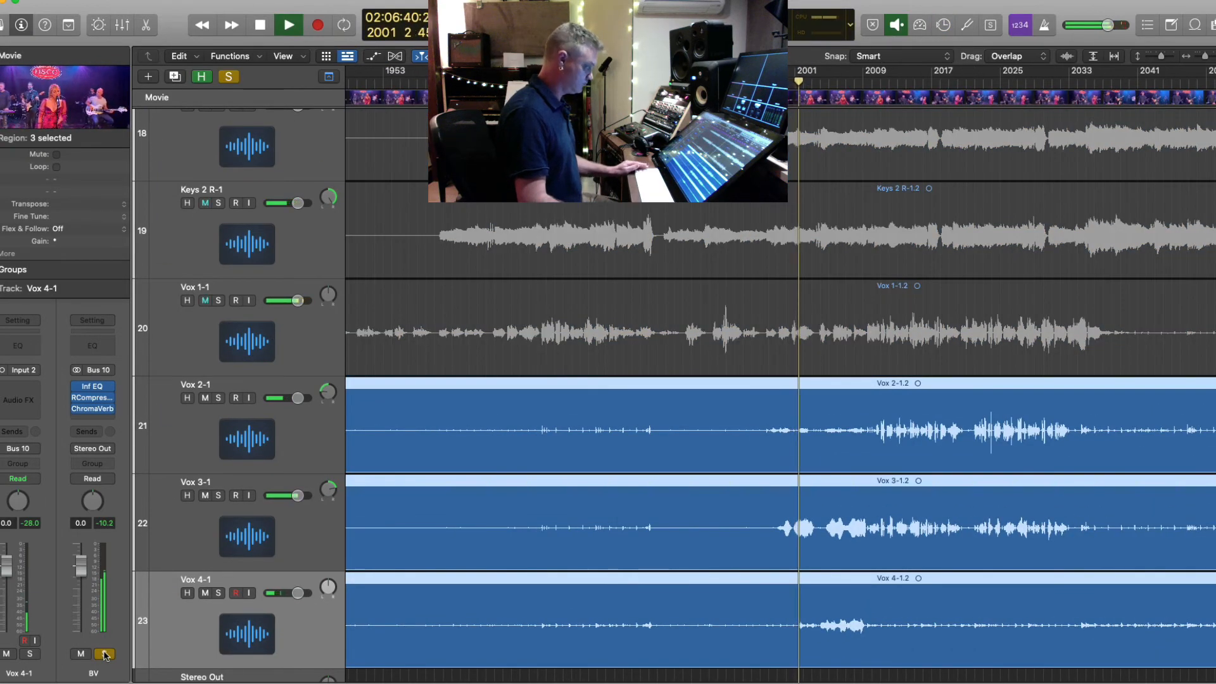
click(105, 654)
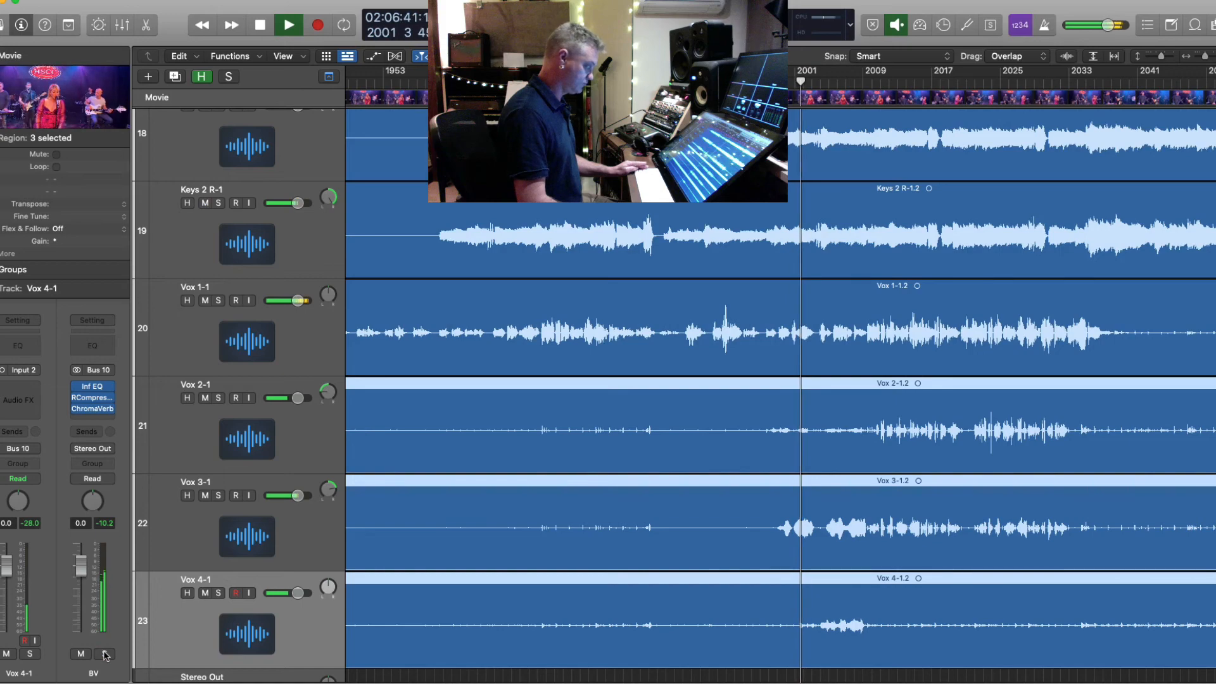
- Select the Vox 3-1 region and check it against the neighbouring vocals around bar 2003 during playback
click(839, 676)
click(801, 527)
key(super+Left)
key(super+Up)
key(super+Up)
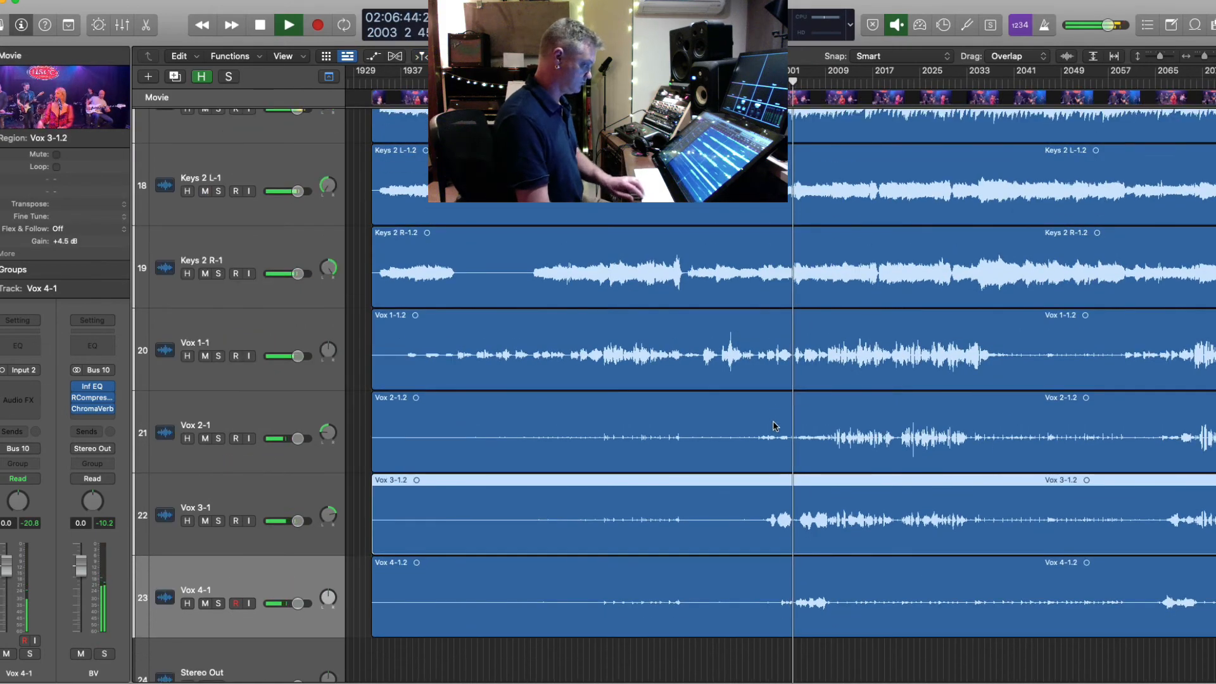
- Insert the L2 (m) limiter on the Vox 2-1 track with threshold about -6.9 and out ceiling about -2.8, and close its window
click(772, 426)
key(super+Left)
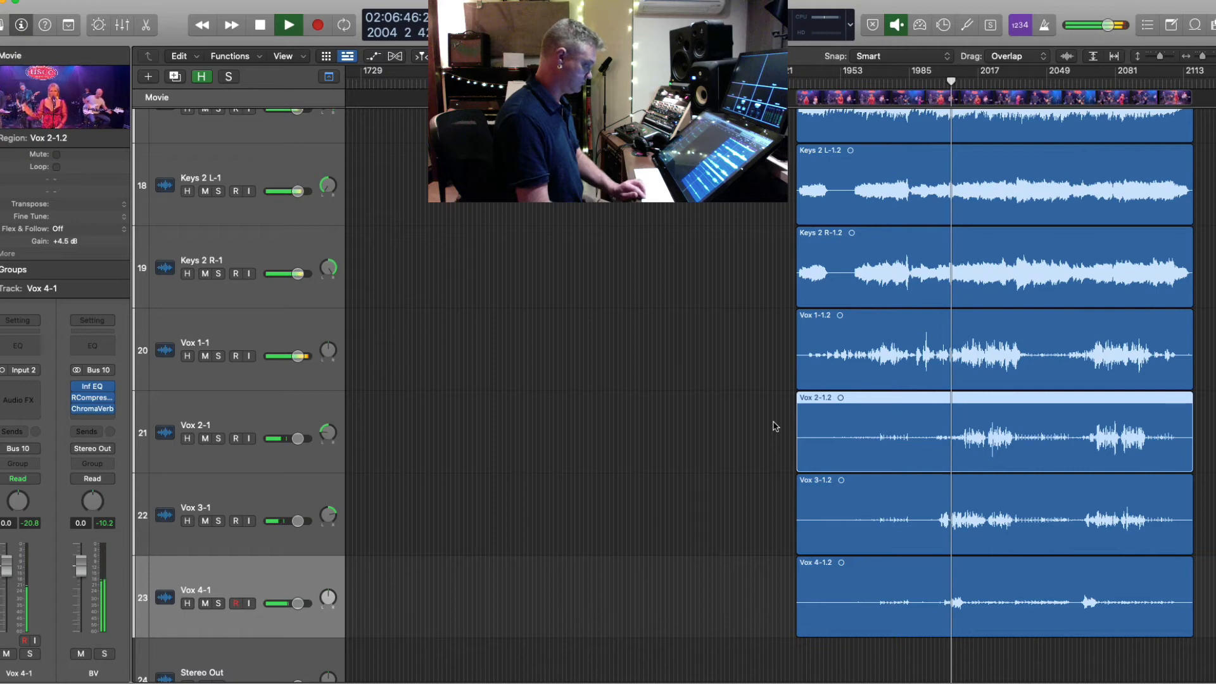
click(243, 411)
click(19, 389)
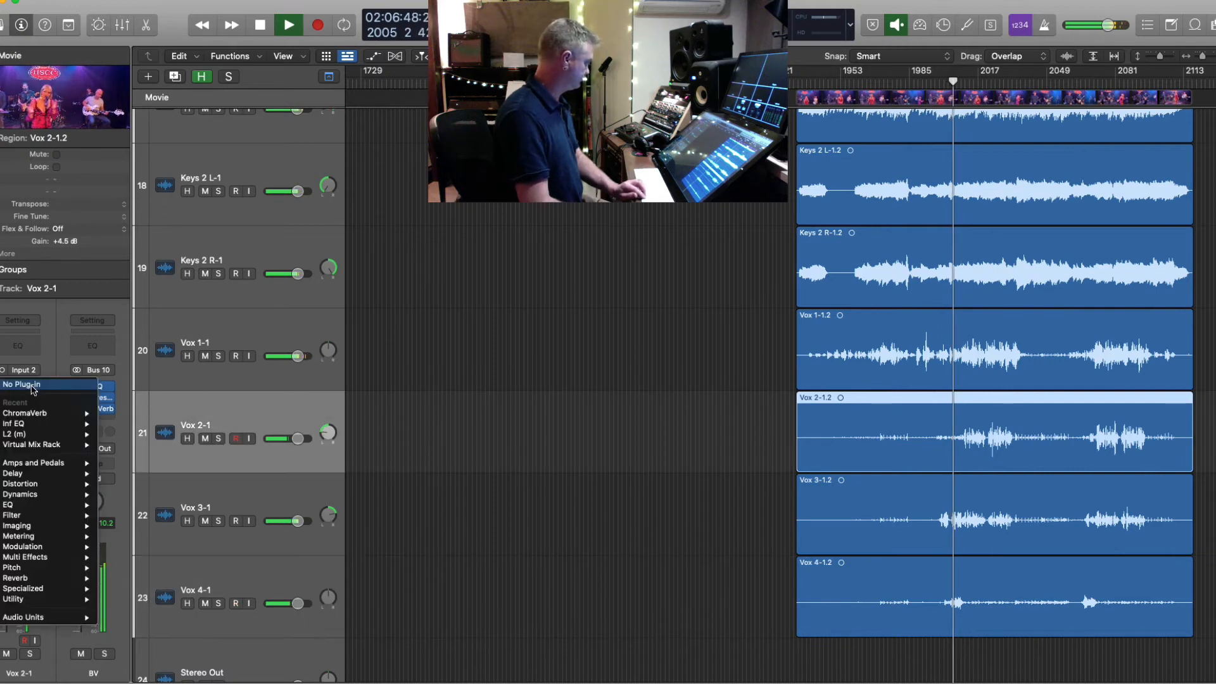
click(111, 437)
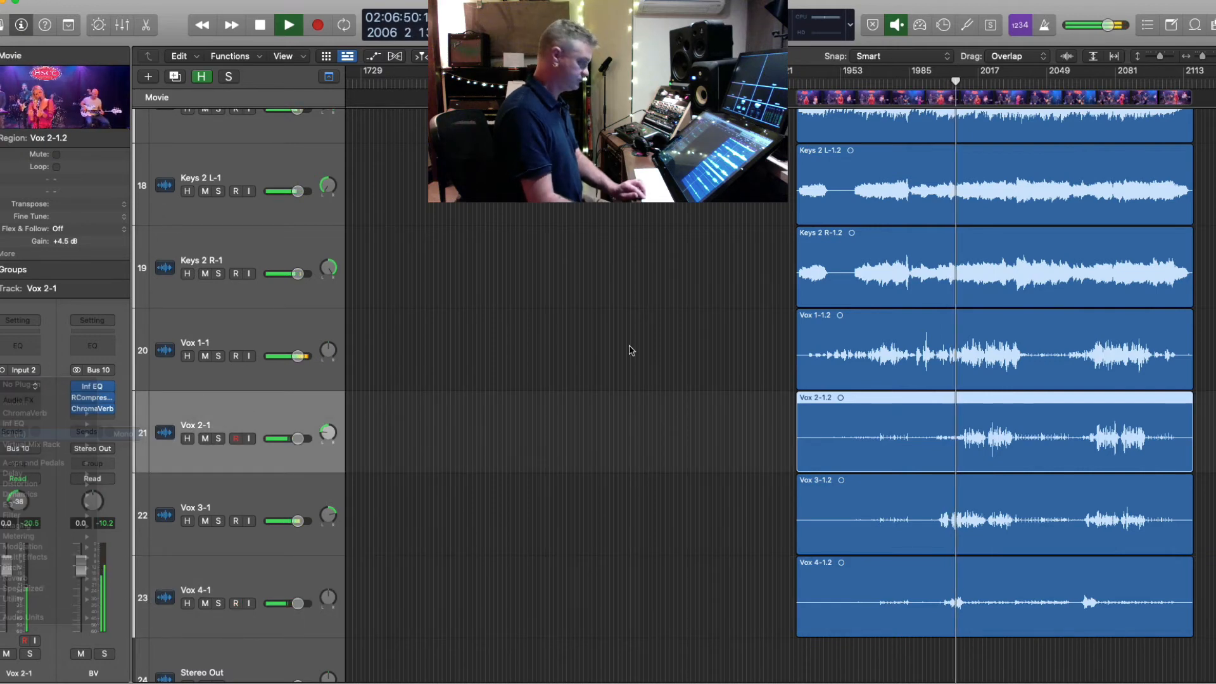
drag(416, 279, 416, 289)
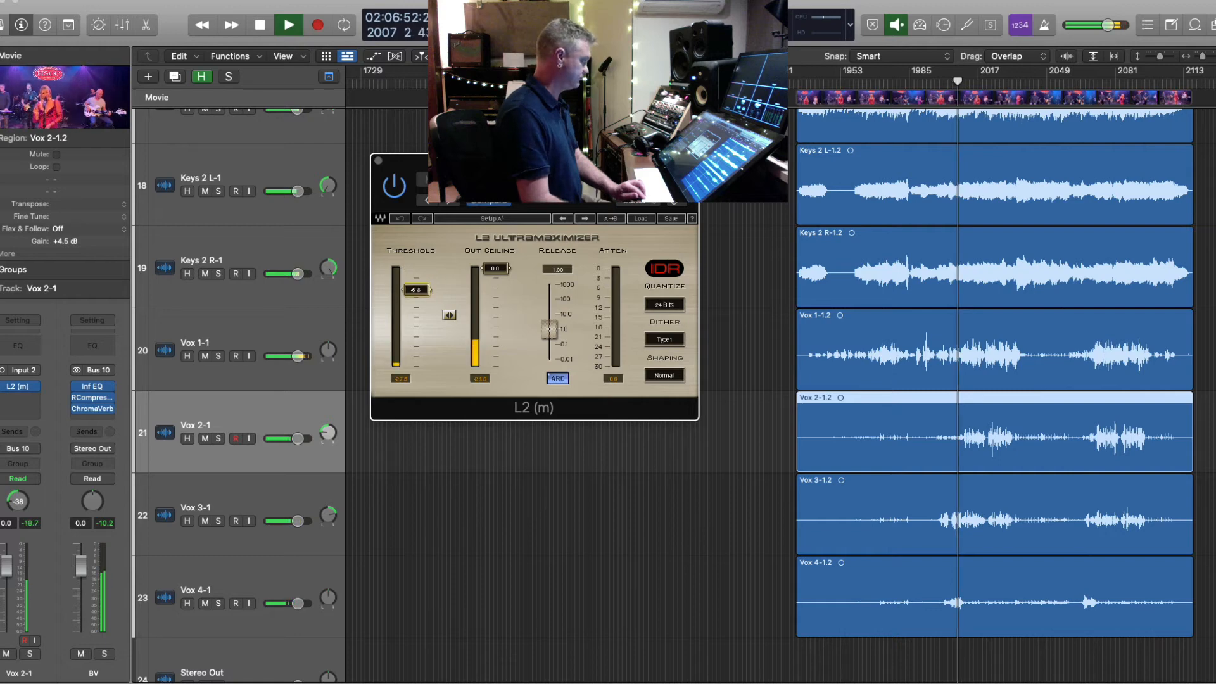
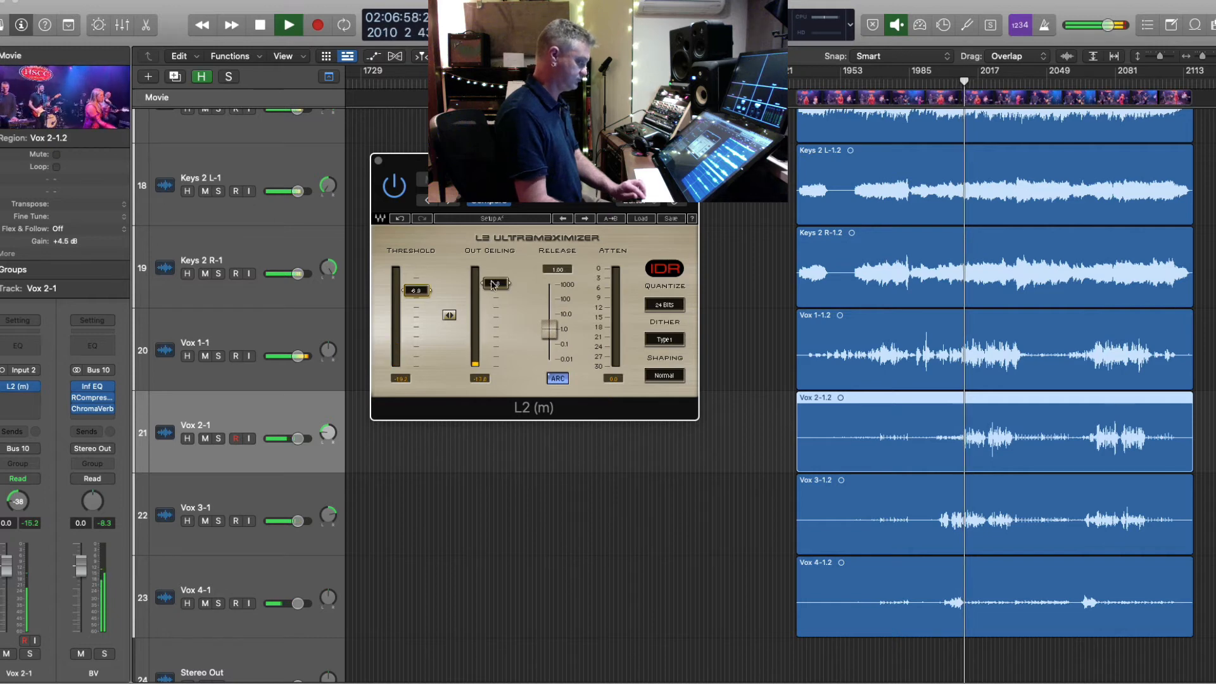
drag(496, 280, 496, 267)
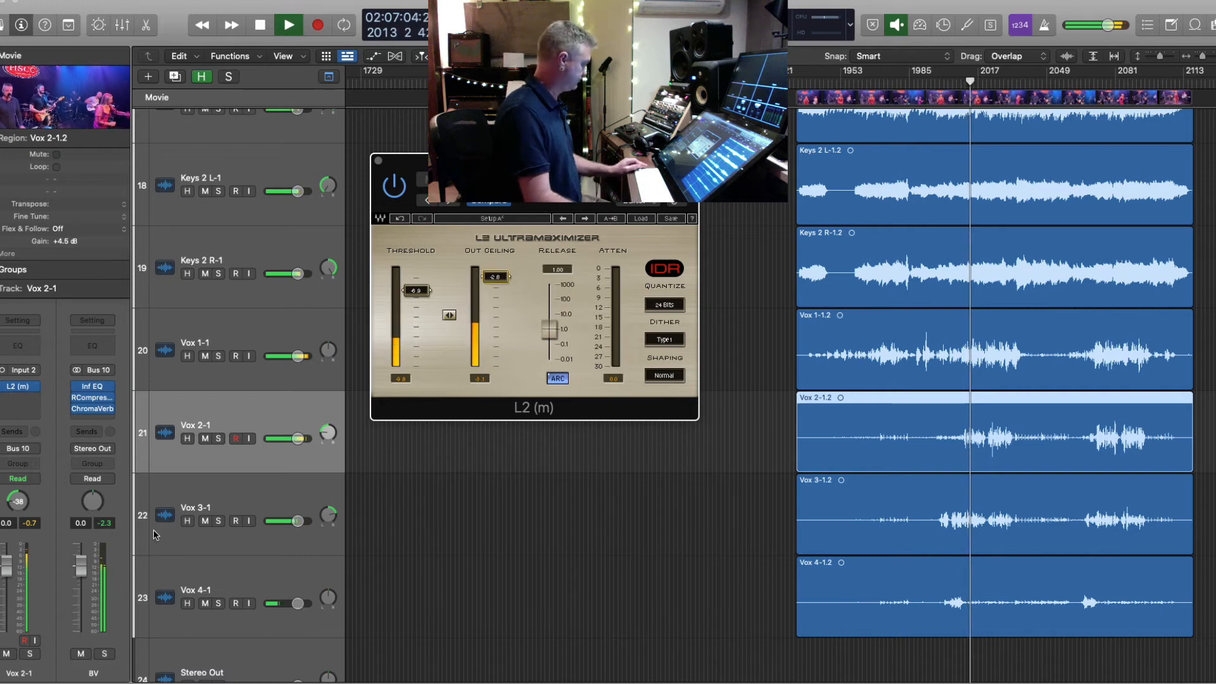
click(379, 162)
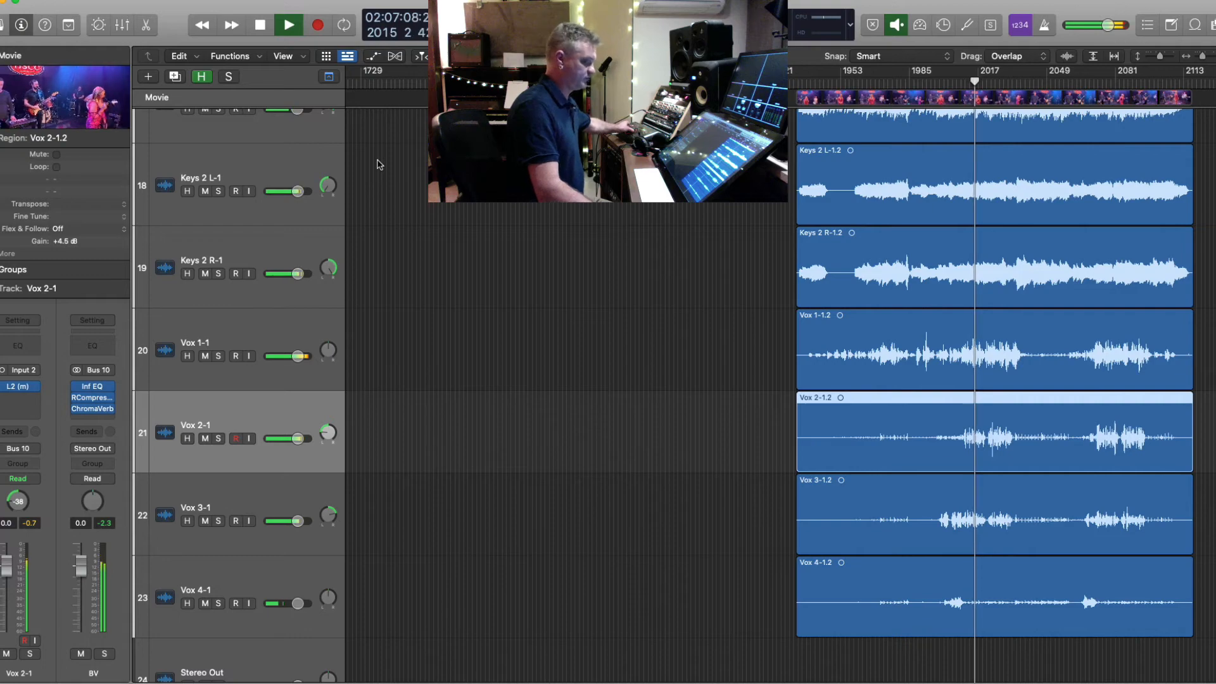
- Clear the region selection and watch the movie in a large floating window while showing more tracks during playback
click(546, 386)
key(super+Up)
key(super+Up)
key(super+Up)
key(super+Up)
key(super+Up)
key(super+Up)
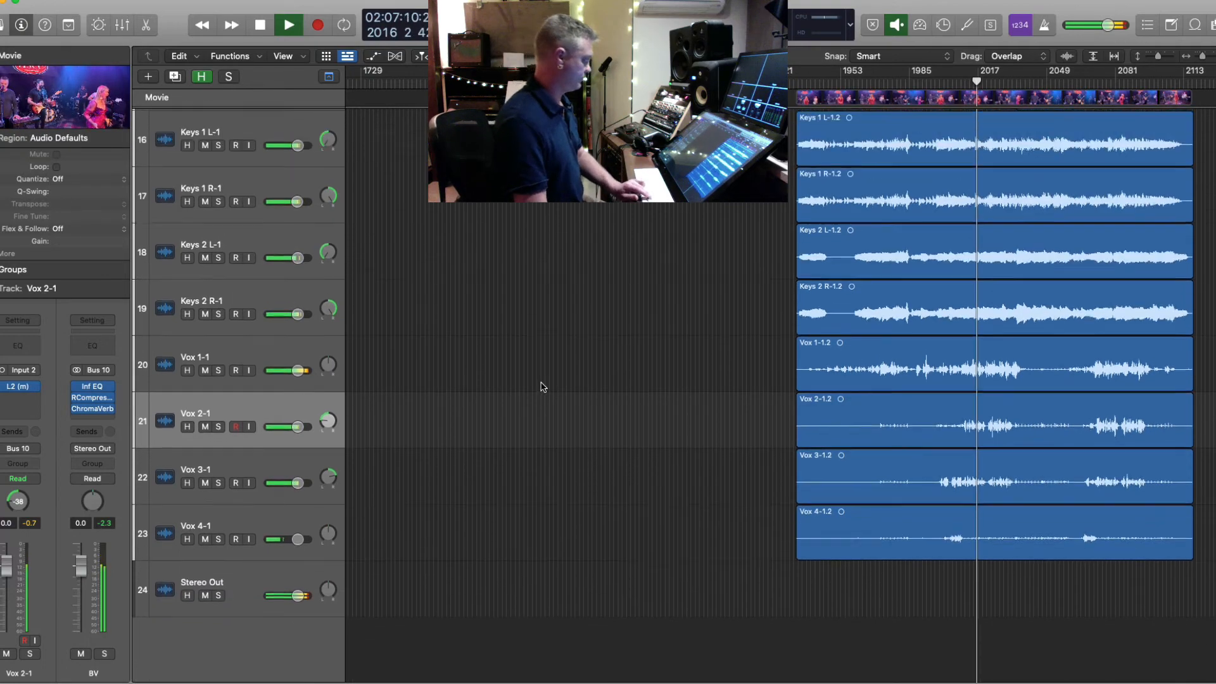
double_click(56, 110)
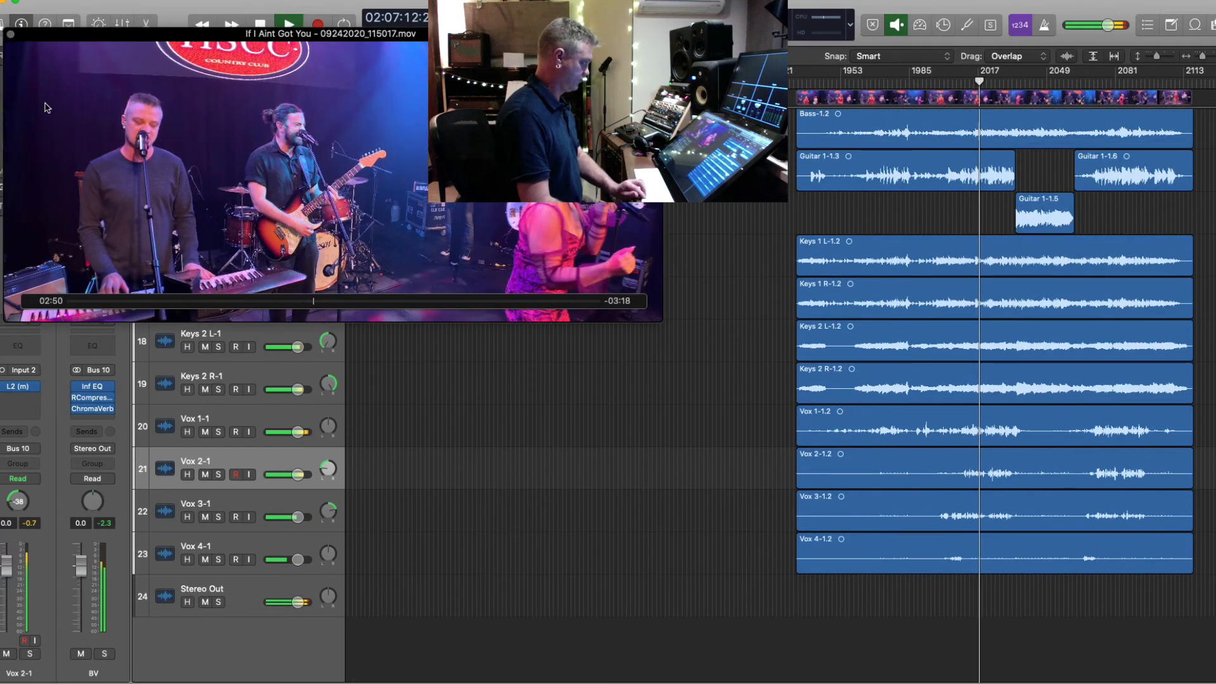
key(super+Up)
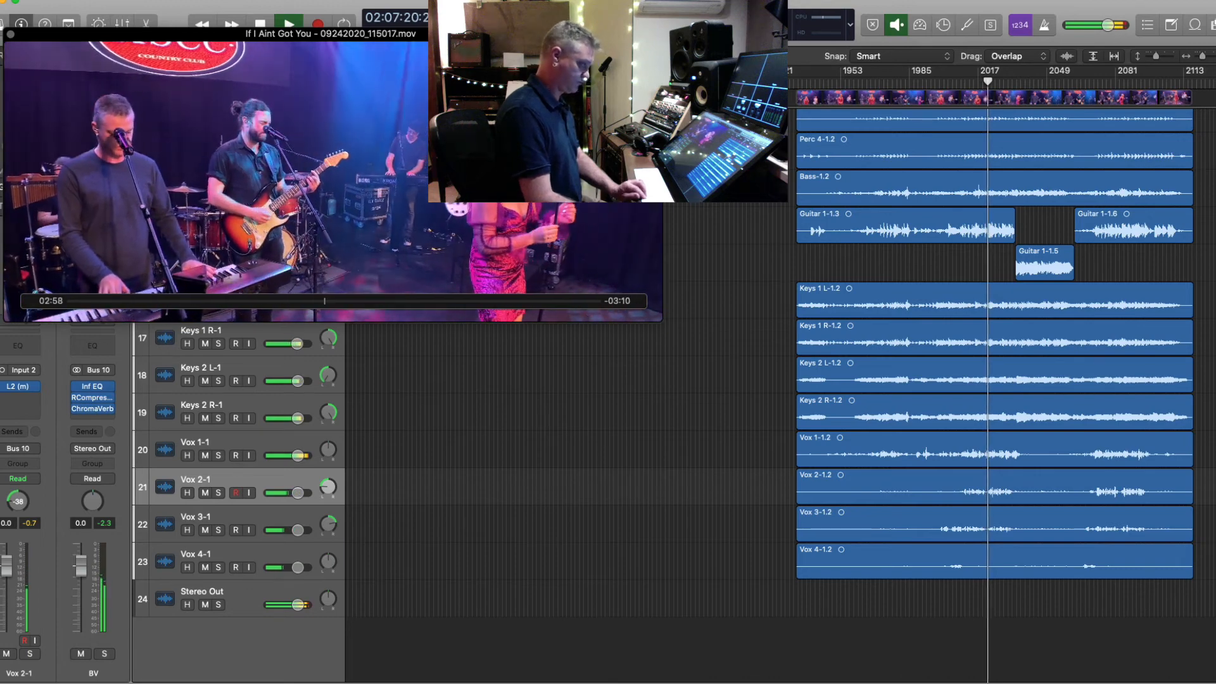
key(super+Up)
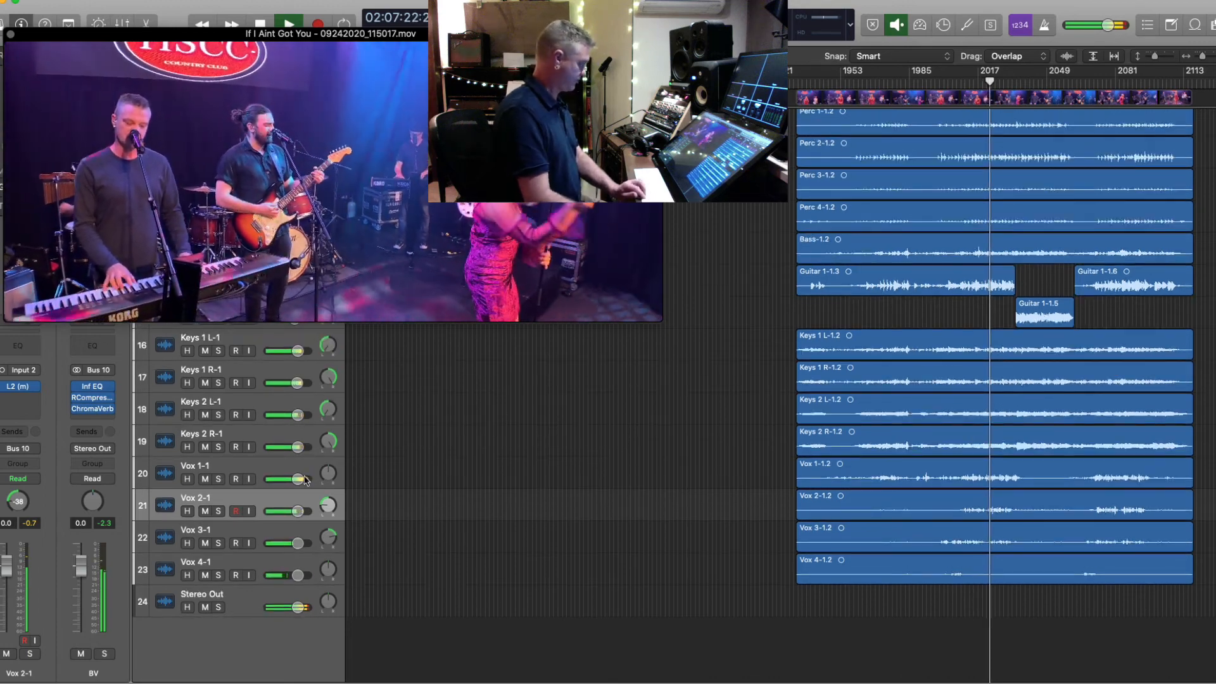
- Select the Vox 1-1 track, replay the mix from around bar 2017 to check the lead vocal, and close the floating movie window
click(273, 469)
key(space)
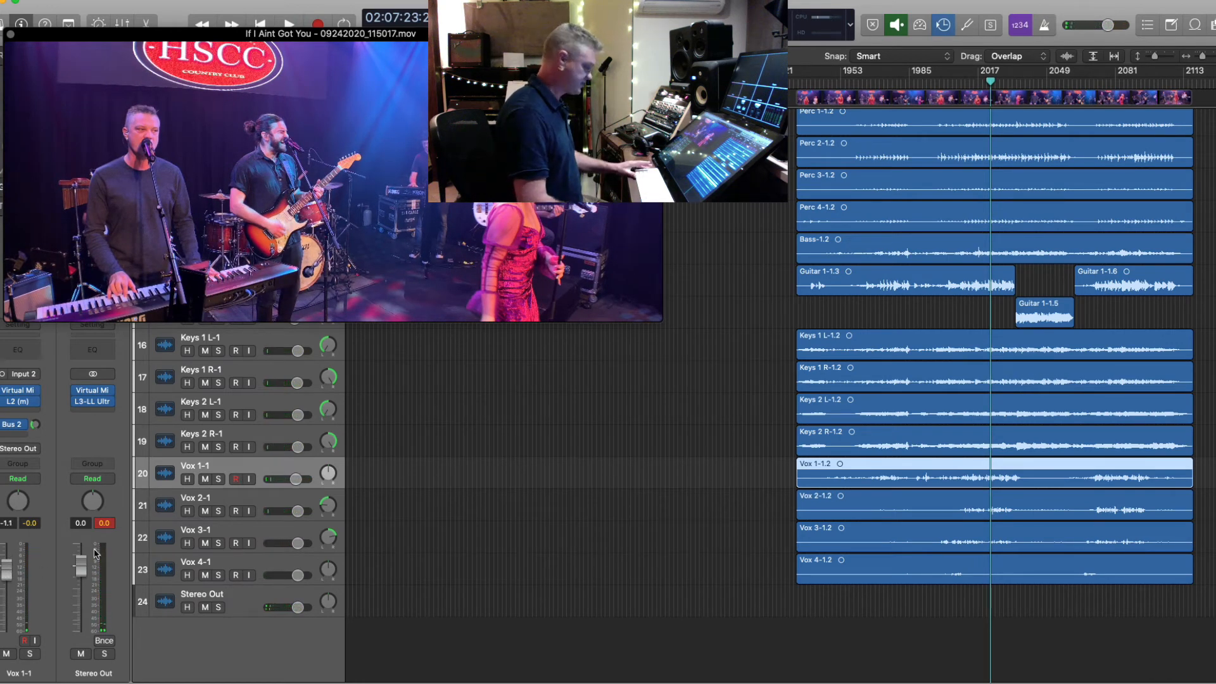
key(space)
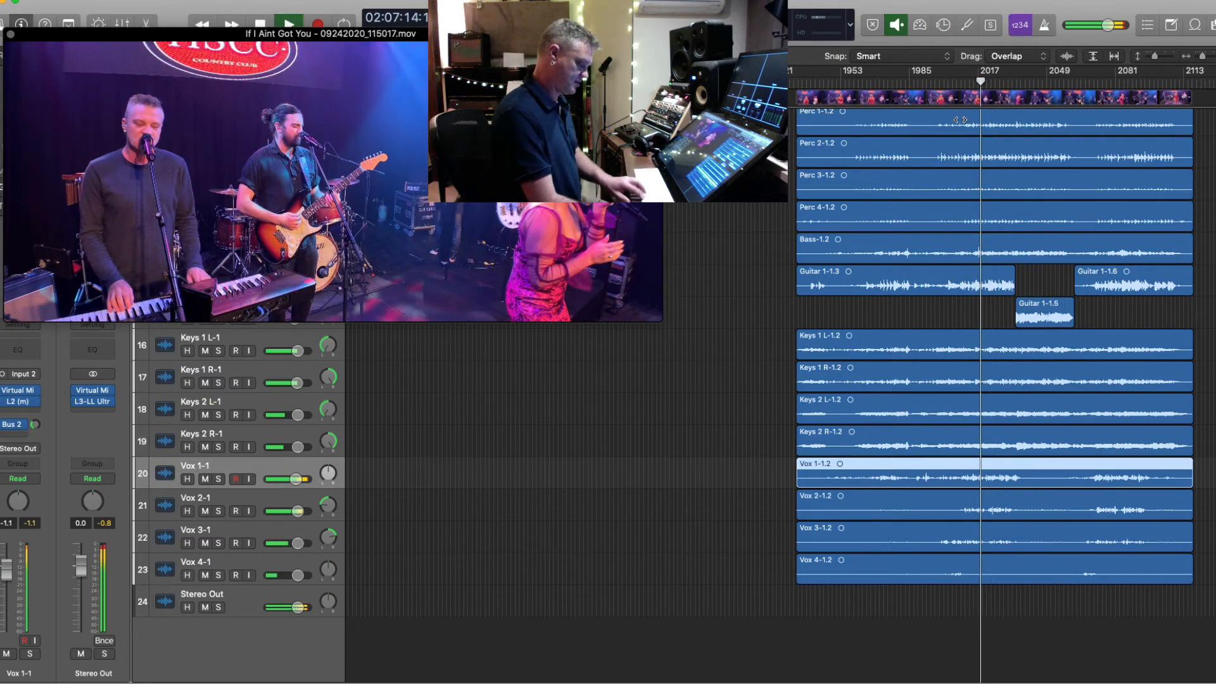
key(super+Down)
key(super+Down)
key(super+Right)
key(super+Right)
key(super+Right)
key(super+Right)
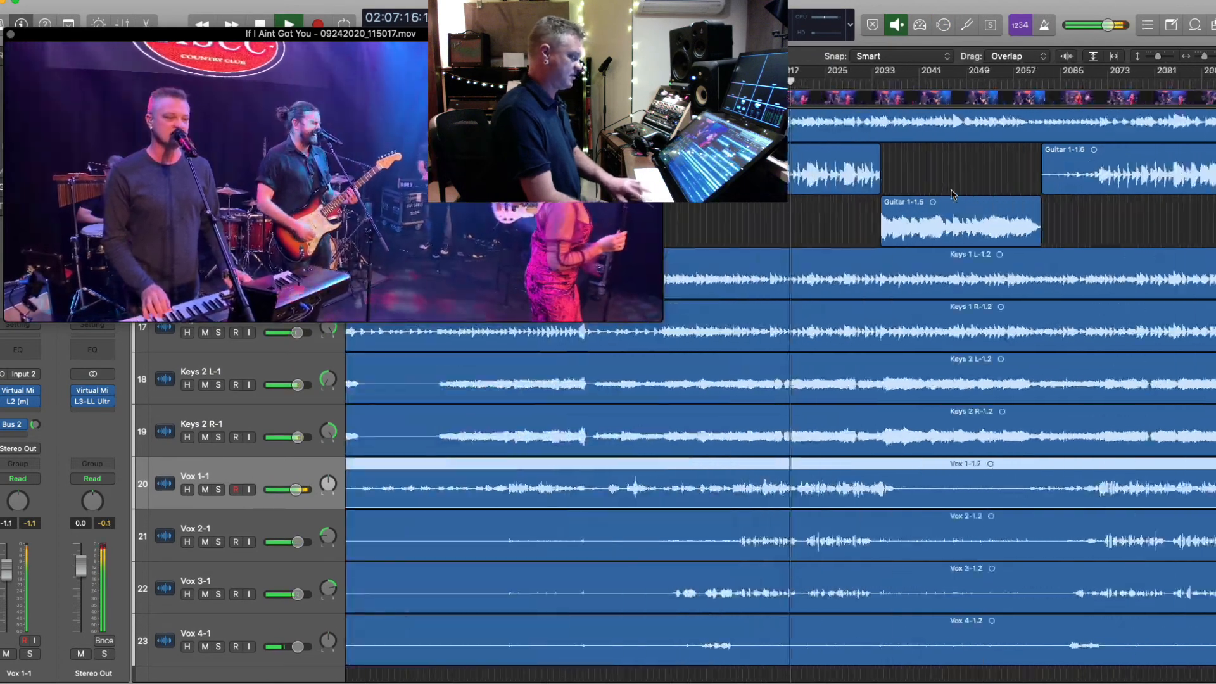
click(11, 34)
key(super+Left)
key(super+Left)
key(super+Left)
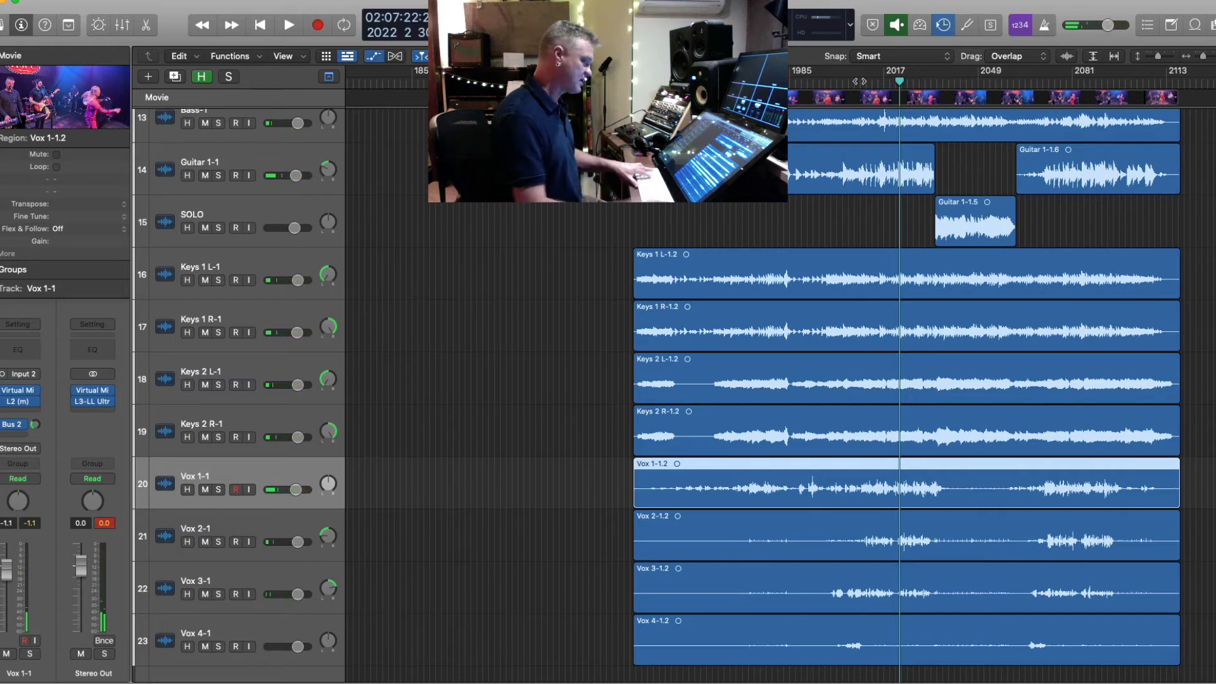
- Show the tracks' volume automation and audition the Vox 1-1 track closely from about bar 1962
key(a)
key(super+Right)
key(super+Right)
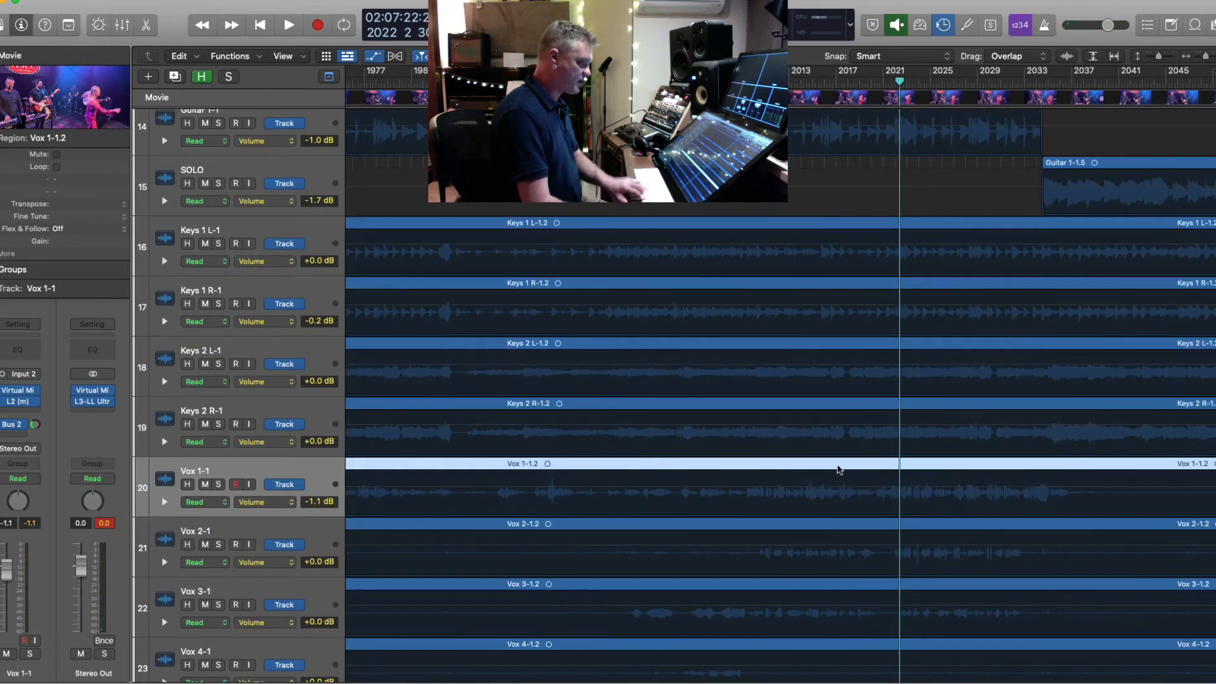
key(super+Down)
scroll(836, 473, left, 10)
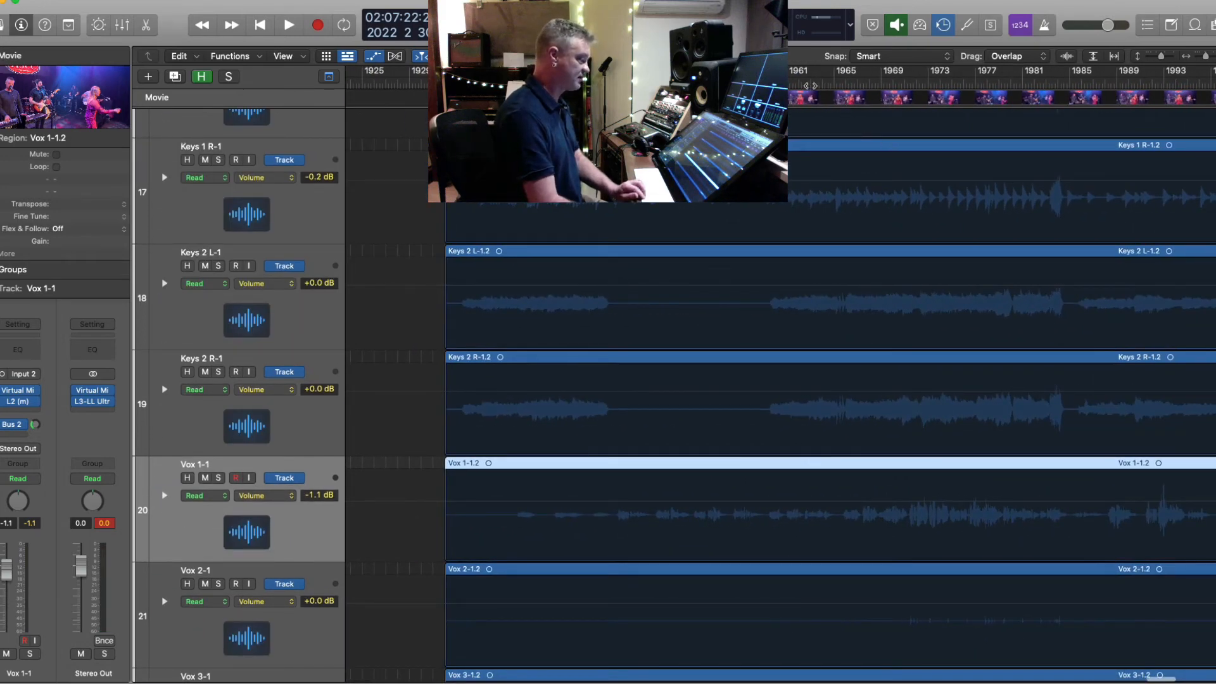
double_click(810, 85)
key(super+Down)
key(super+Down)
key(super+Down)
key(super+Down)
key(super+Right)
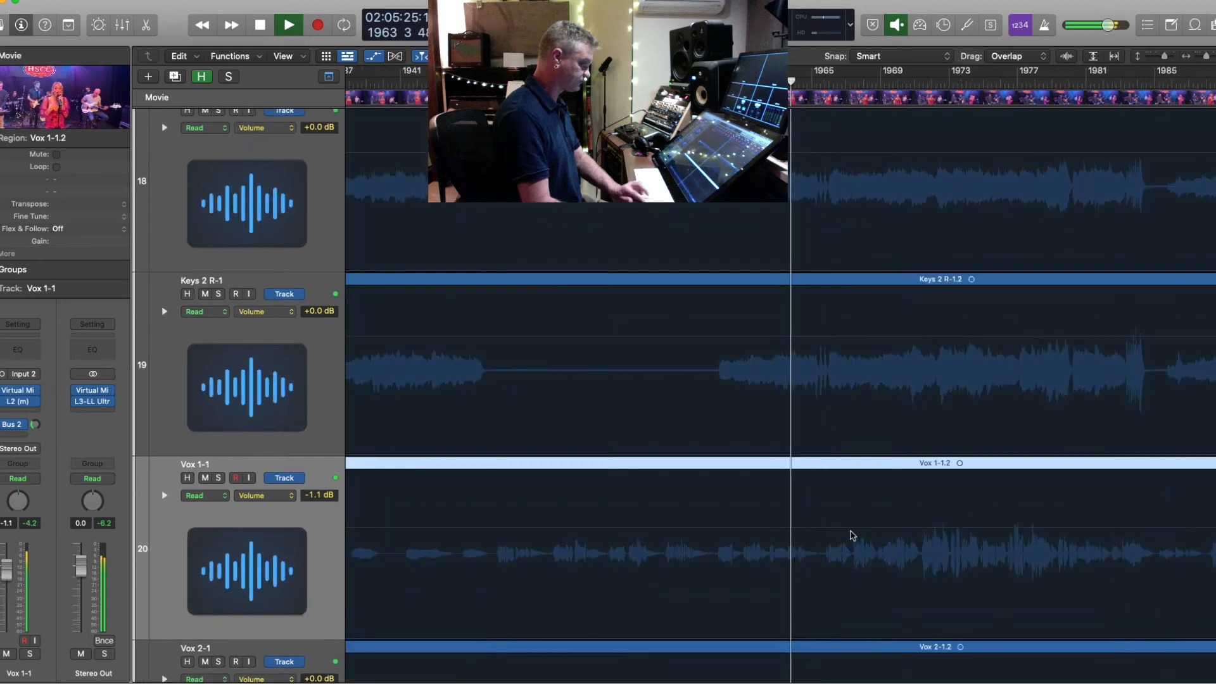
key(space)
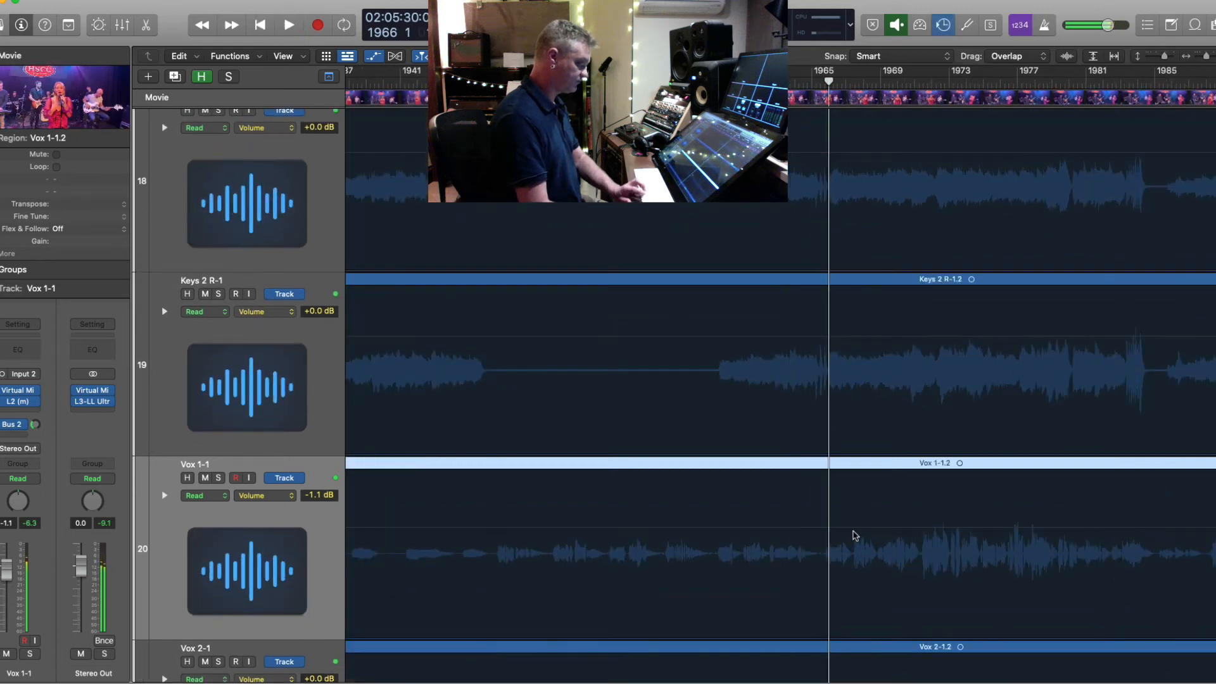
key(space)
- Raise the Vox 1-1 volume automation slightly up to about bar 1965, with the line dropping to -1.1 dB from there
key(super+Right)
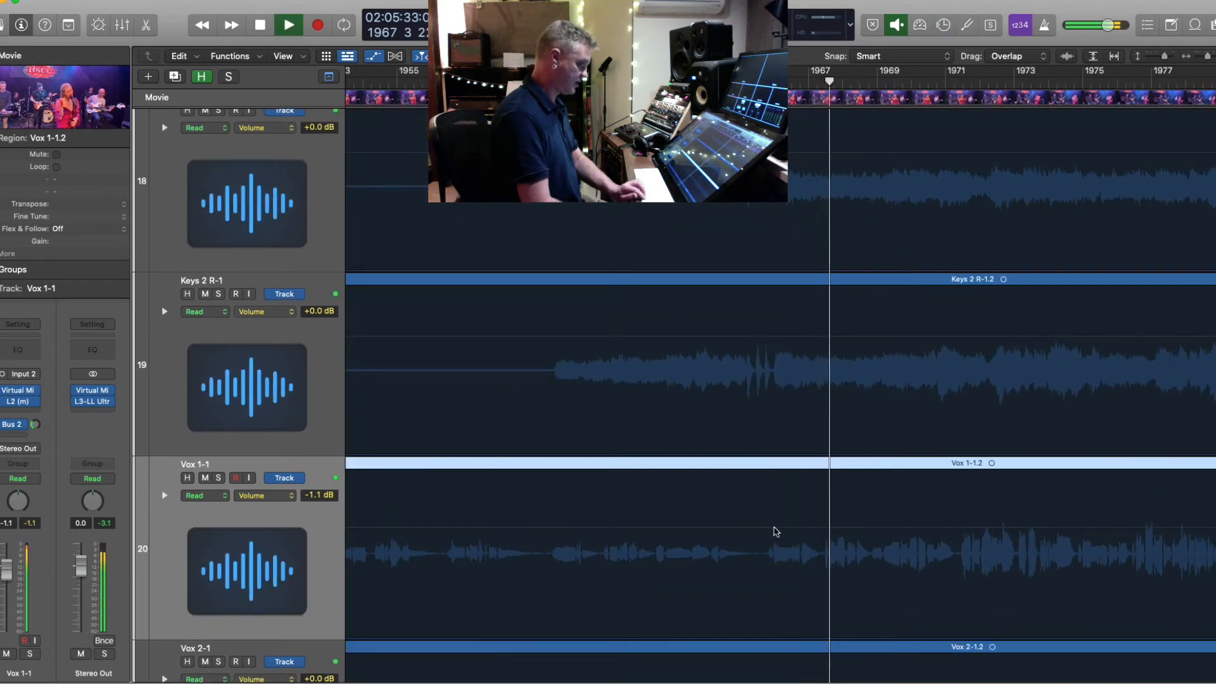
key(a)
click(762, 528)
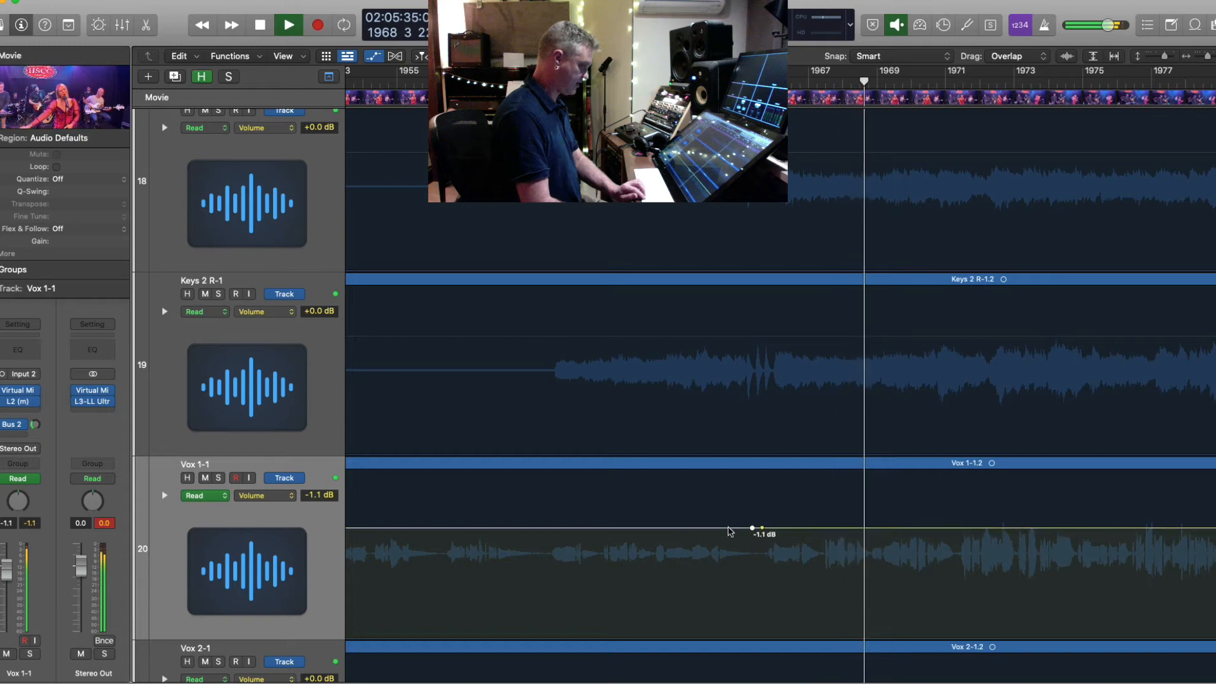
drag(730, 531, 730, 524)
key(super+Left)
key(super+Left)
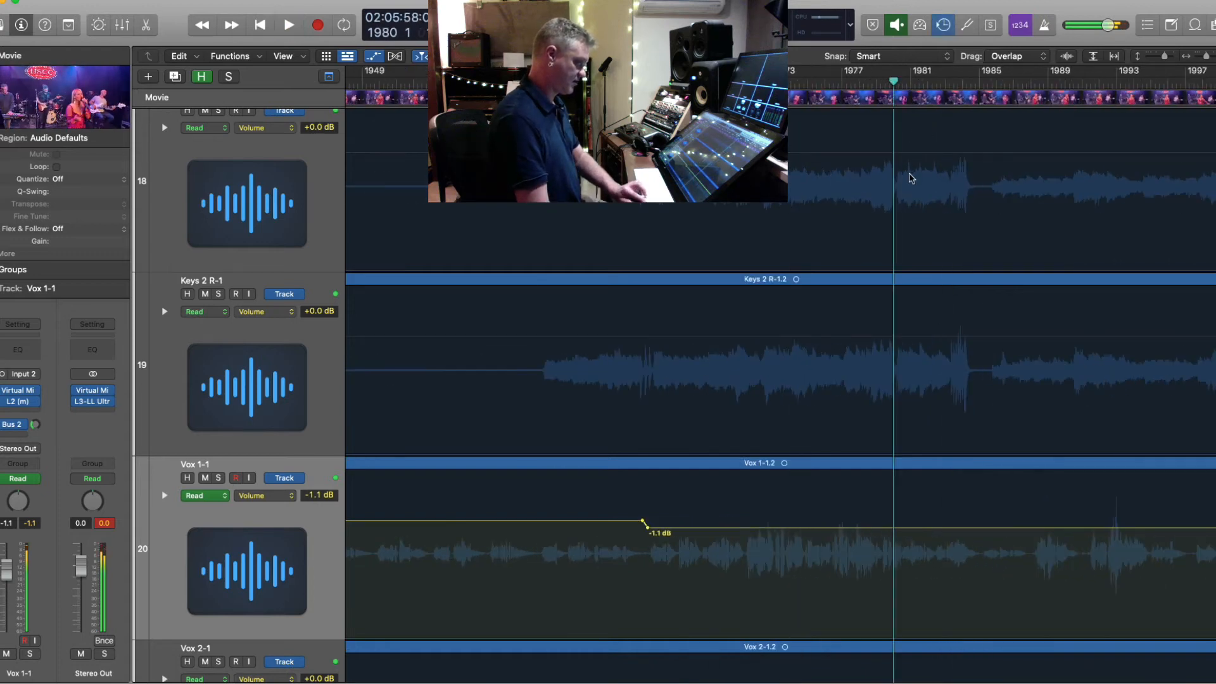
- Raise the Vox 1-1 volume automation to +0.0 dB between about bars 1980 and 1984, returning to -1.1 dB near bar 1985
key(super+Right)
key(super+Right)
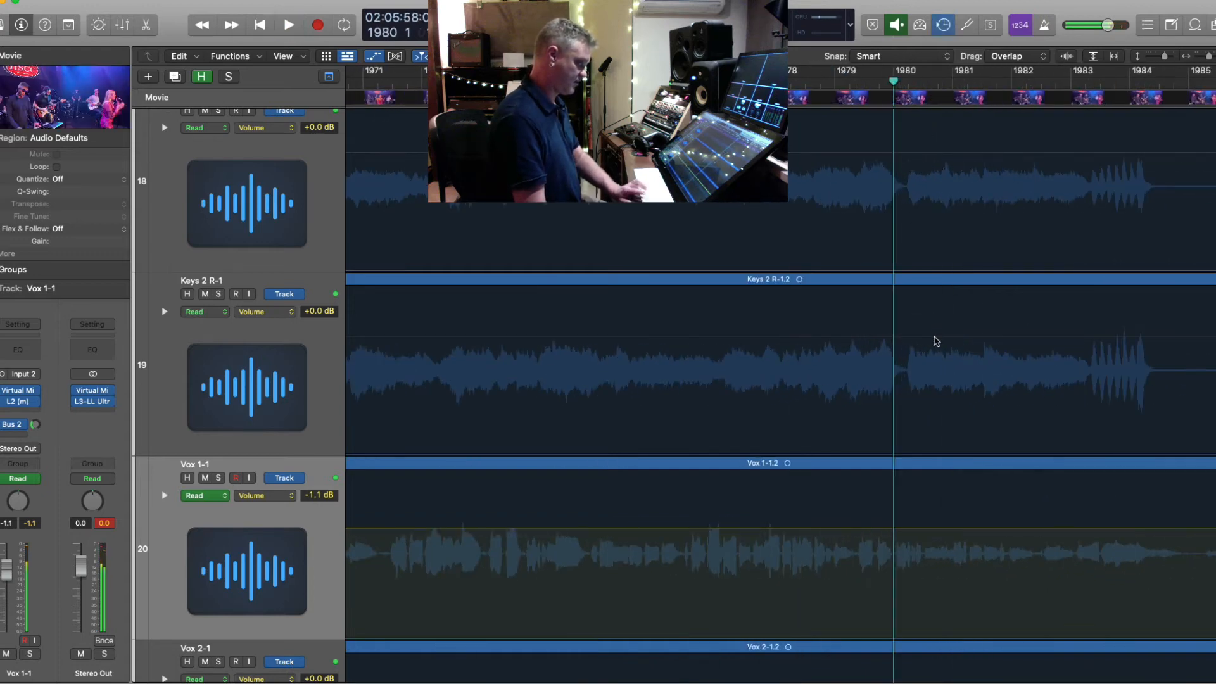
key(super+Right)
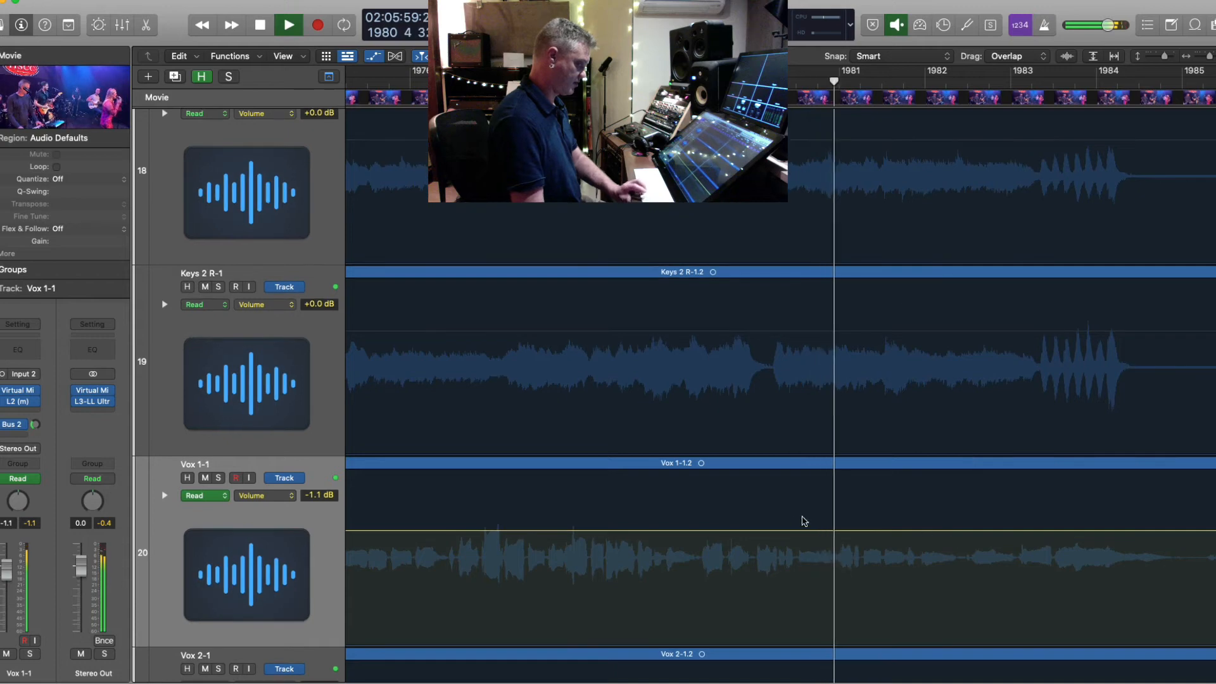
click(729, 531)
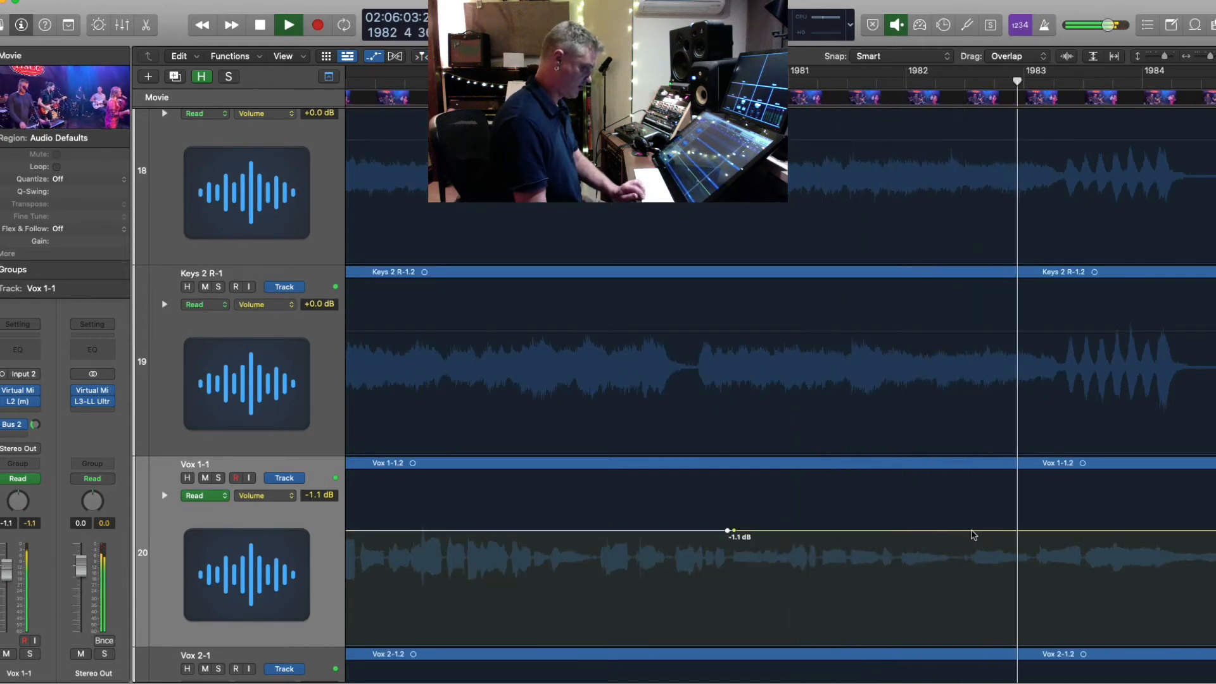
key(super+Left)
click(919, 531)
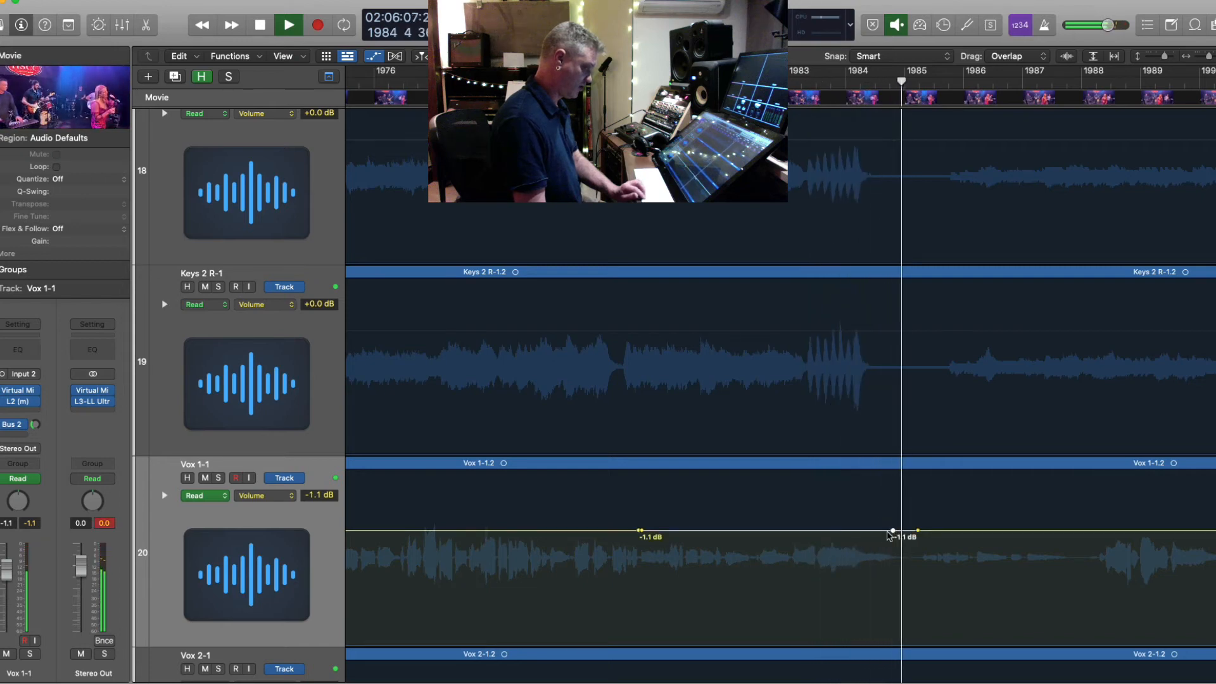
drag(900, 531, 869, 527)
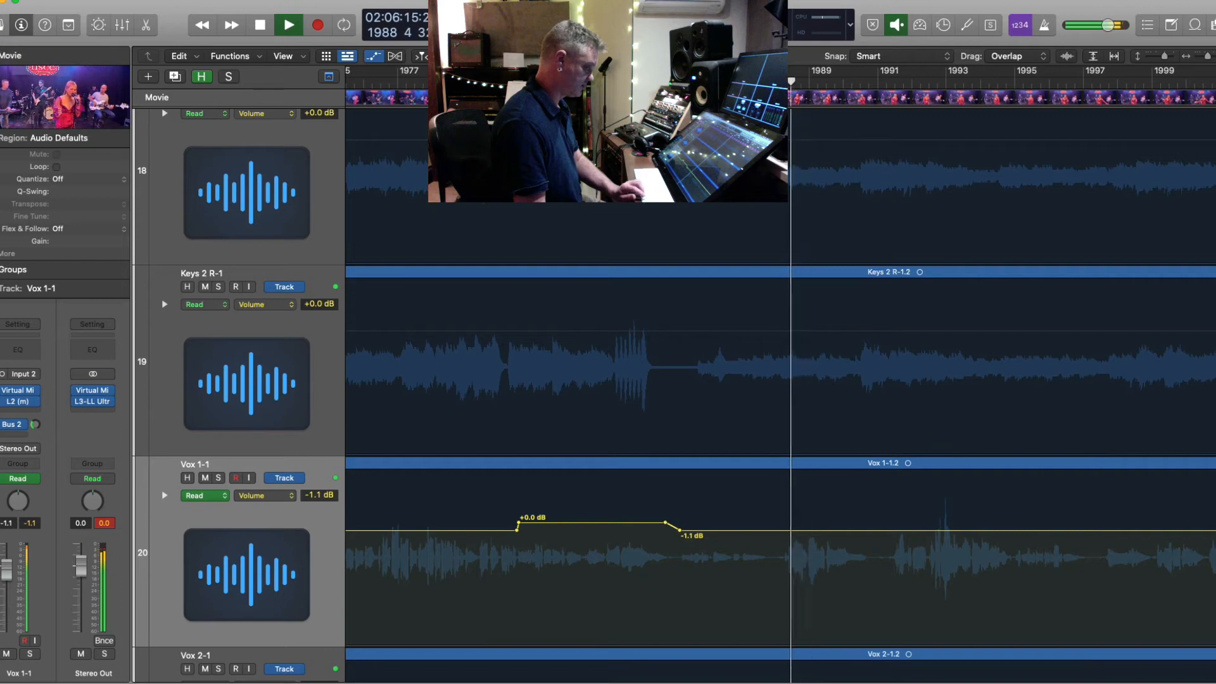
- Raise the Vox 1-1 volume automation to +3.3 dB between about bars 1985 and 1988, returning to -1.1 dB
scroll(1068, 566, down, 2)
scroll(770, 573, up, 2)
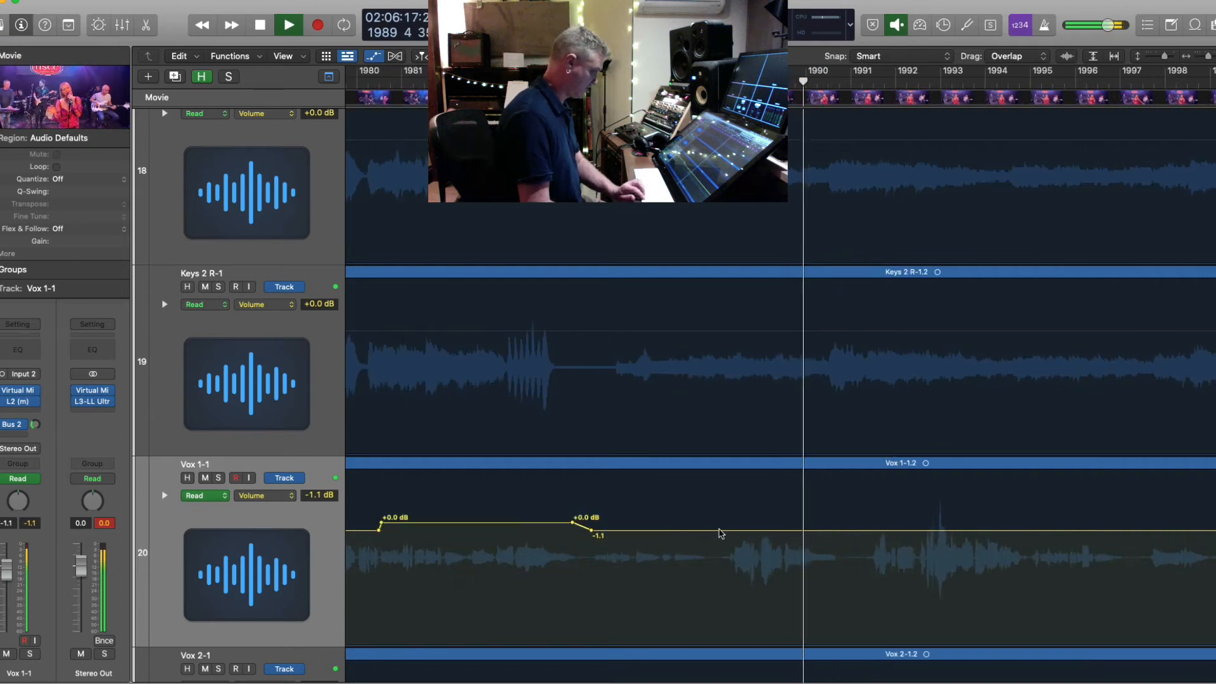
click(716, 535)
key(comma)
key(comma)
key(comma)
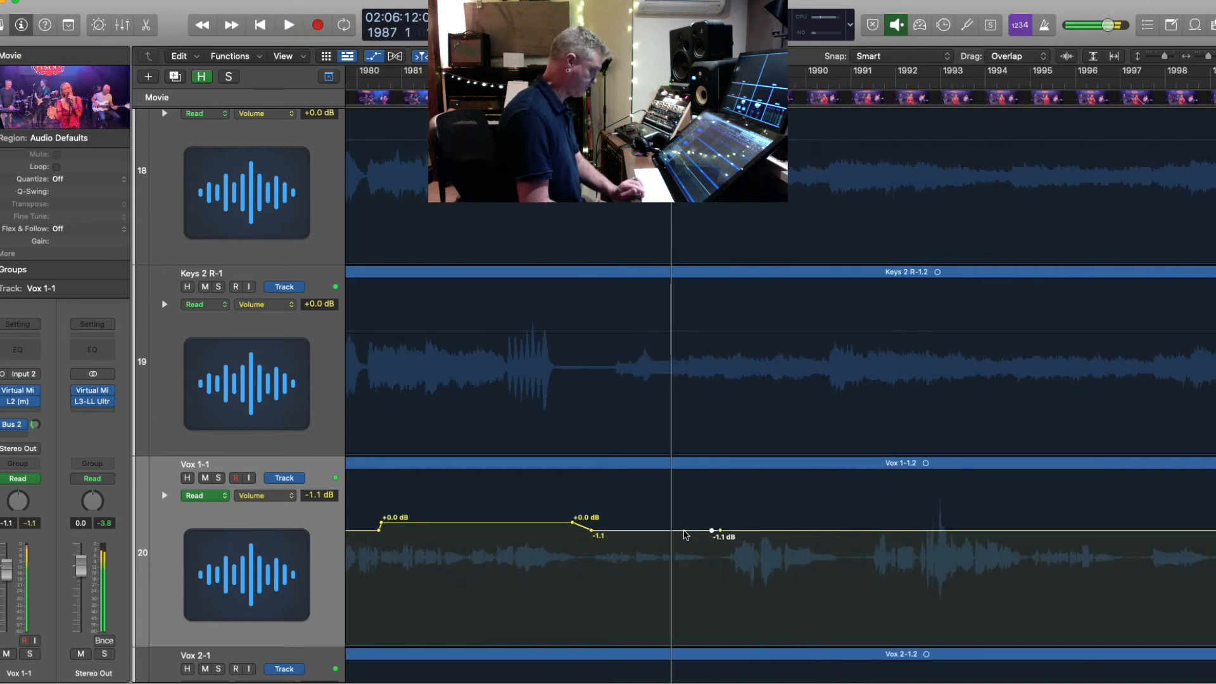
drag(685, 526, 683, 503)
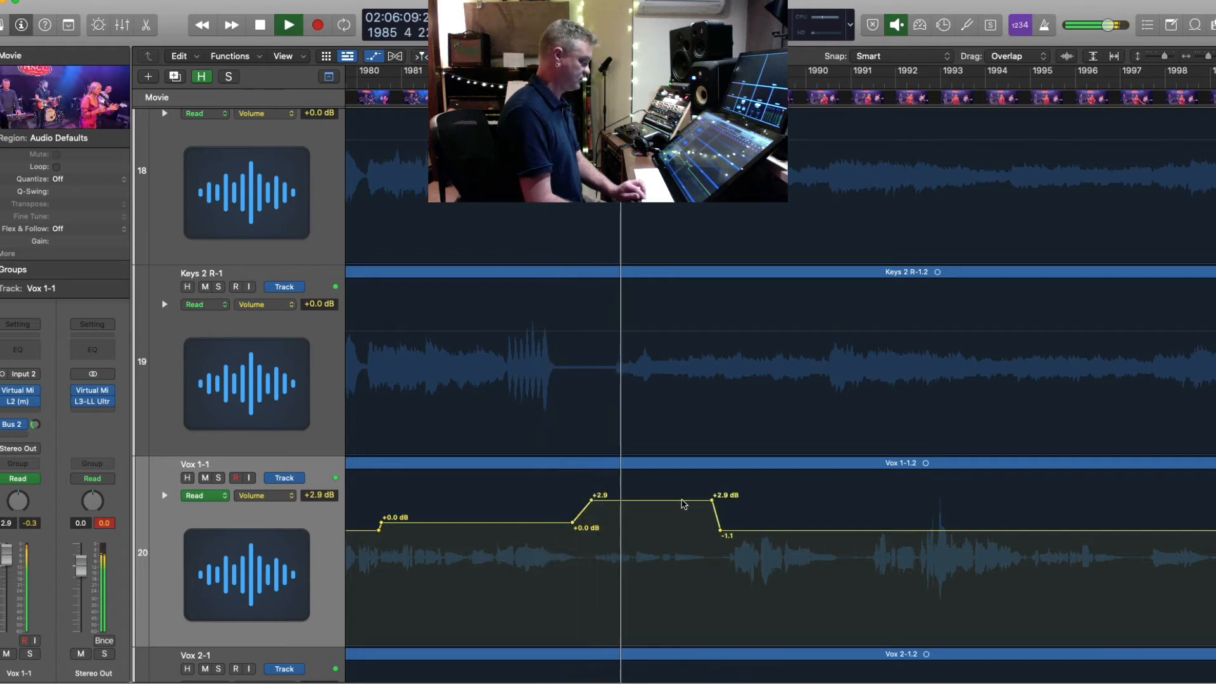
click(683, 503)
drag(683, 504, 684, 499)
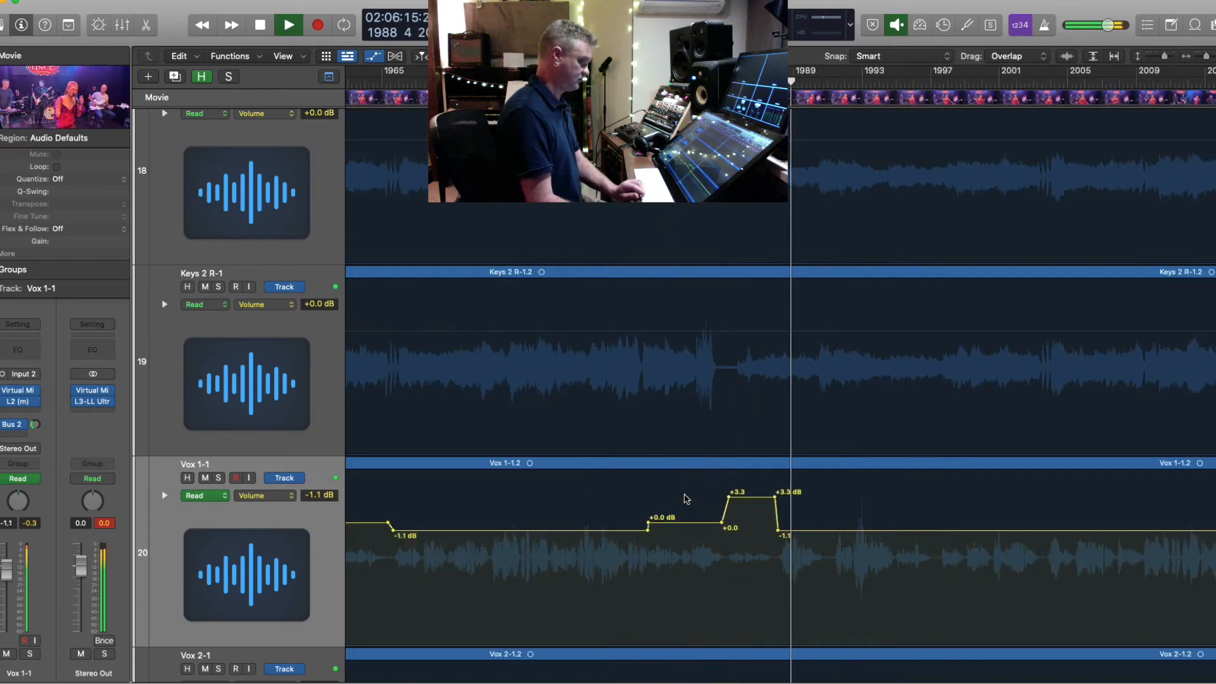
key(space)
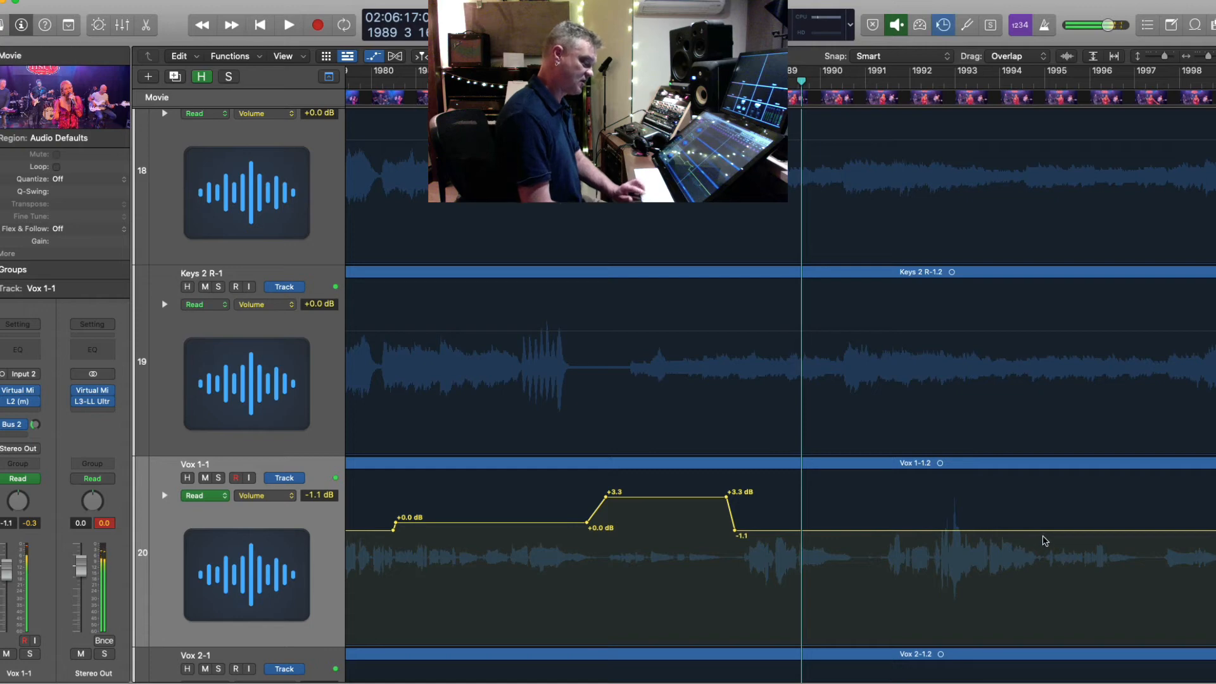
- Raise the Vox 1-1 volume automation to +3.2 dB between about bars 1995 and 1997, followed by +0.8 dB until about bar 2000
key(super+Right)
scroll(930, 543, right, 4)
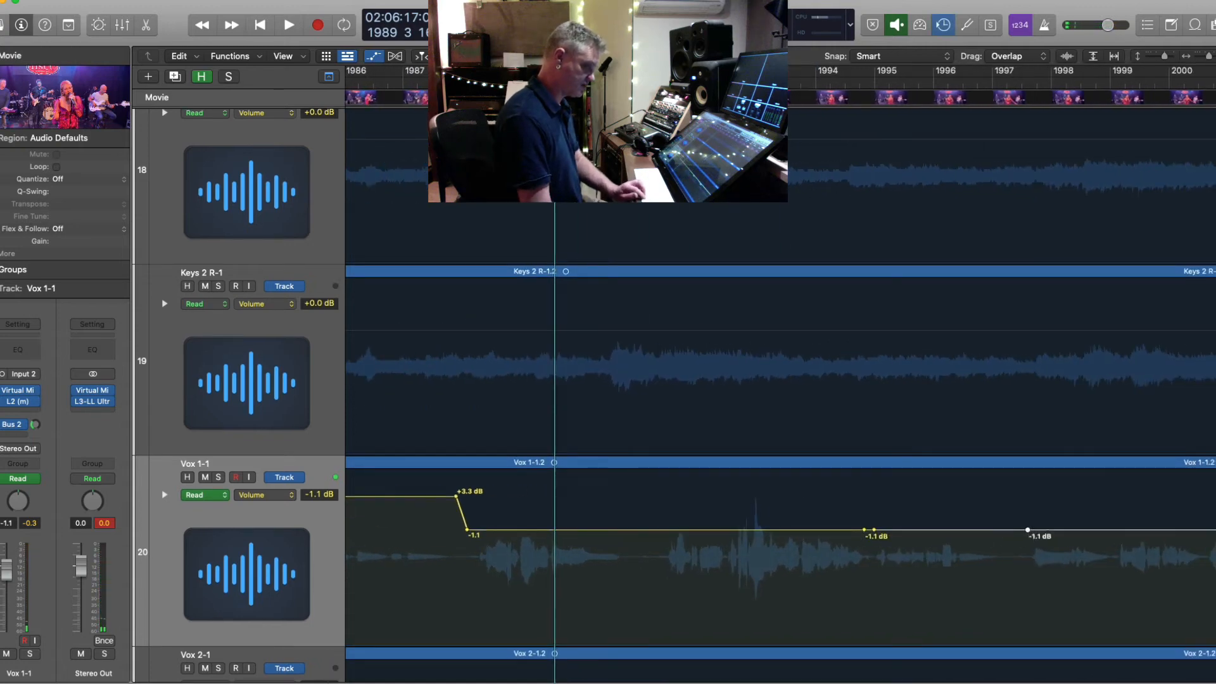
drag(1028, 530, 1207, 530)
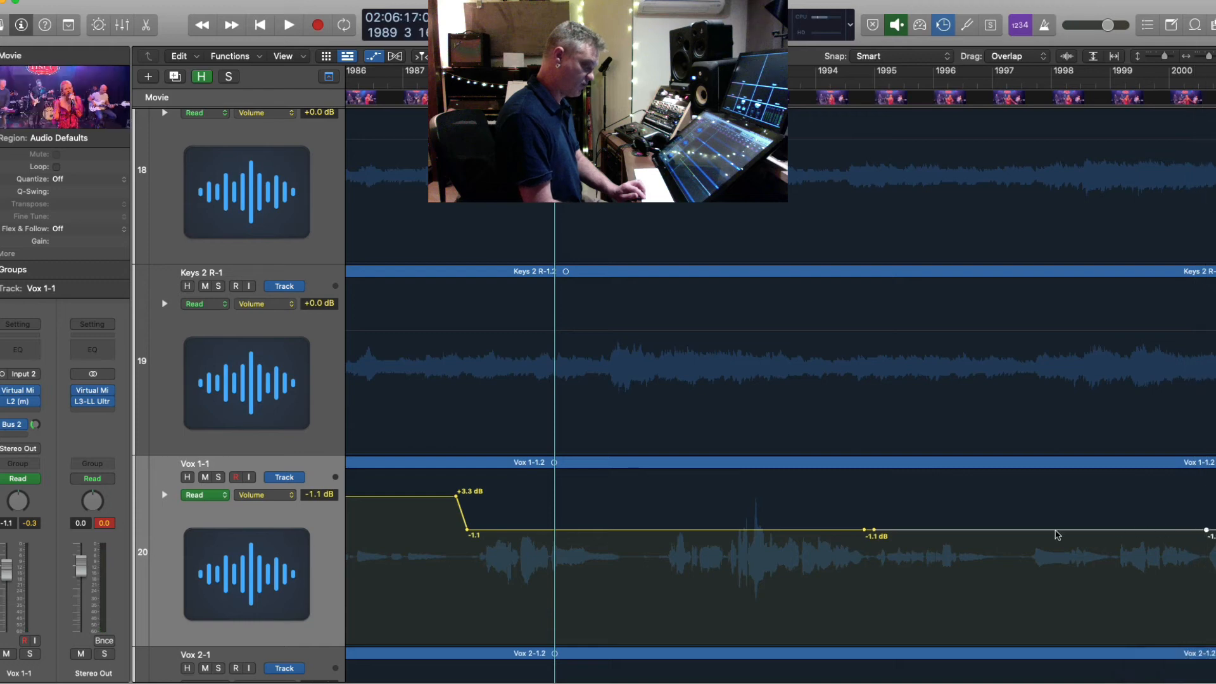
drag(1021, 531, 1021, 498)
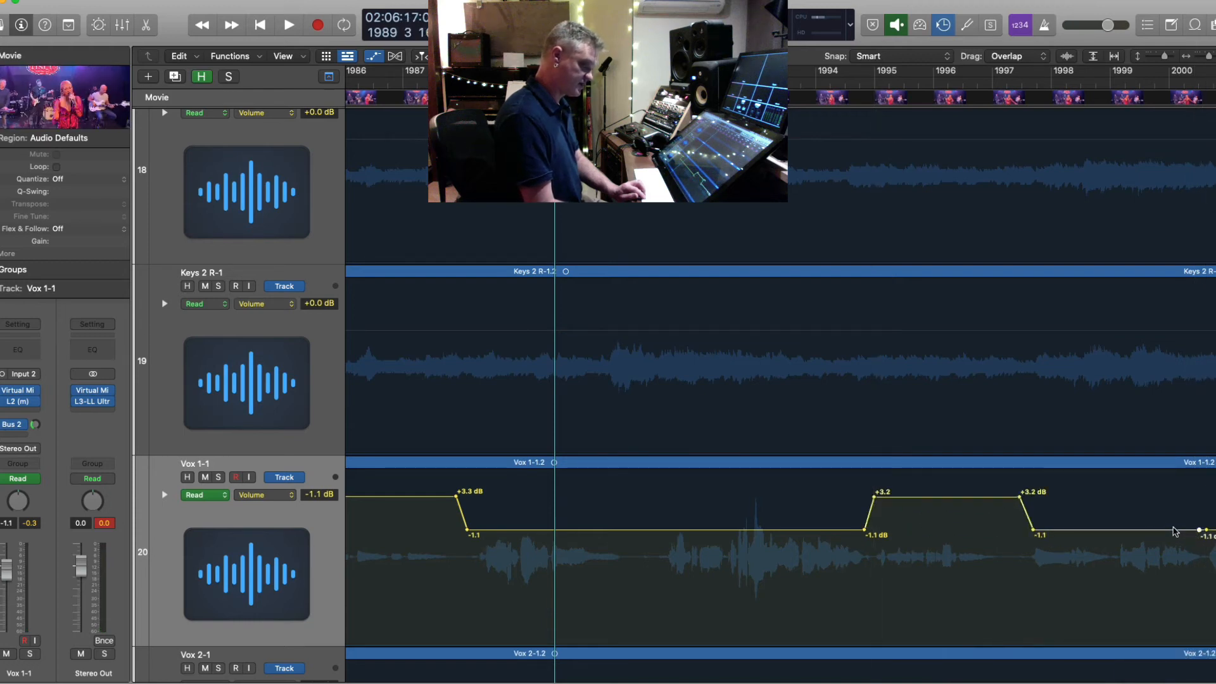
drag(1176, 531, 1175, 517)
- Play back the mix from about bar 1994 and skip ahead past bar 2000 to check the lead vocal level
key(space)
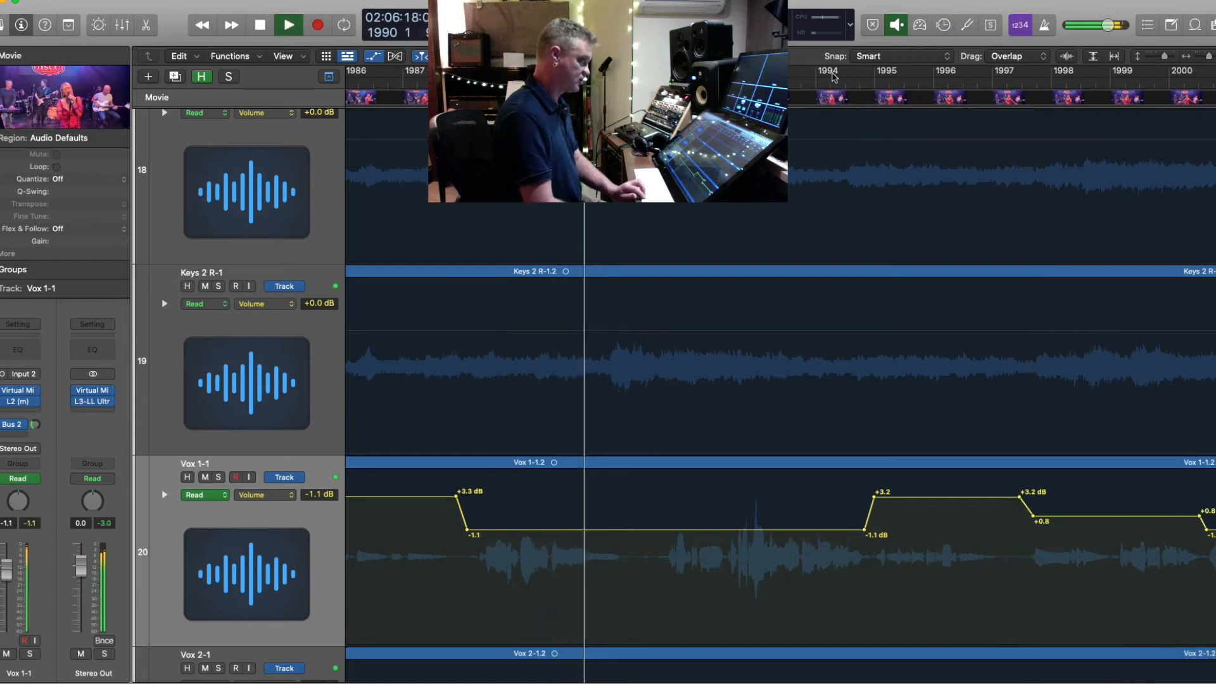
click(832, 74)
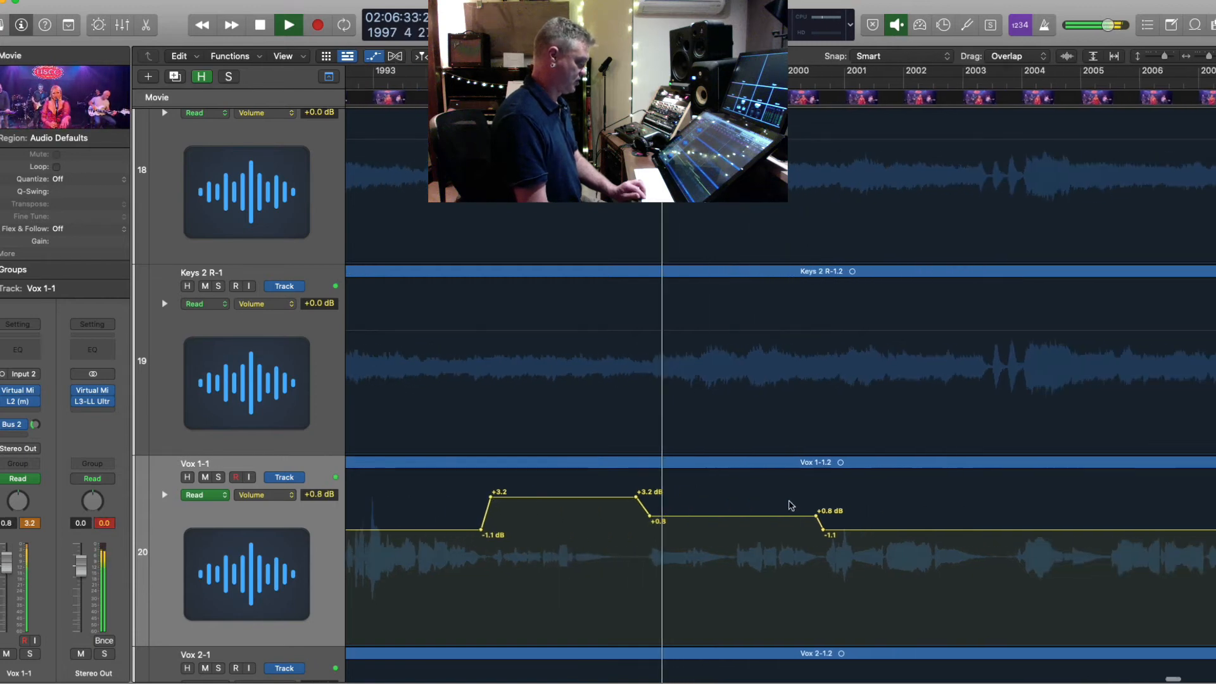
scroll(758, 519, right, 1)
scroll(912, 538, down, 3)
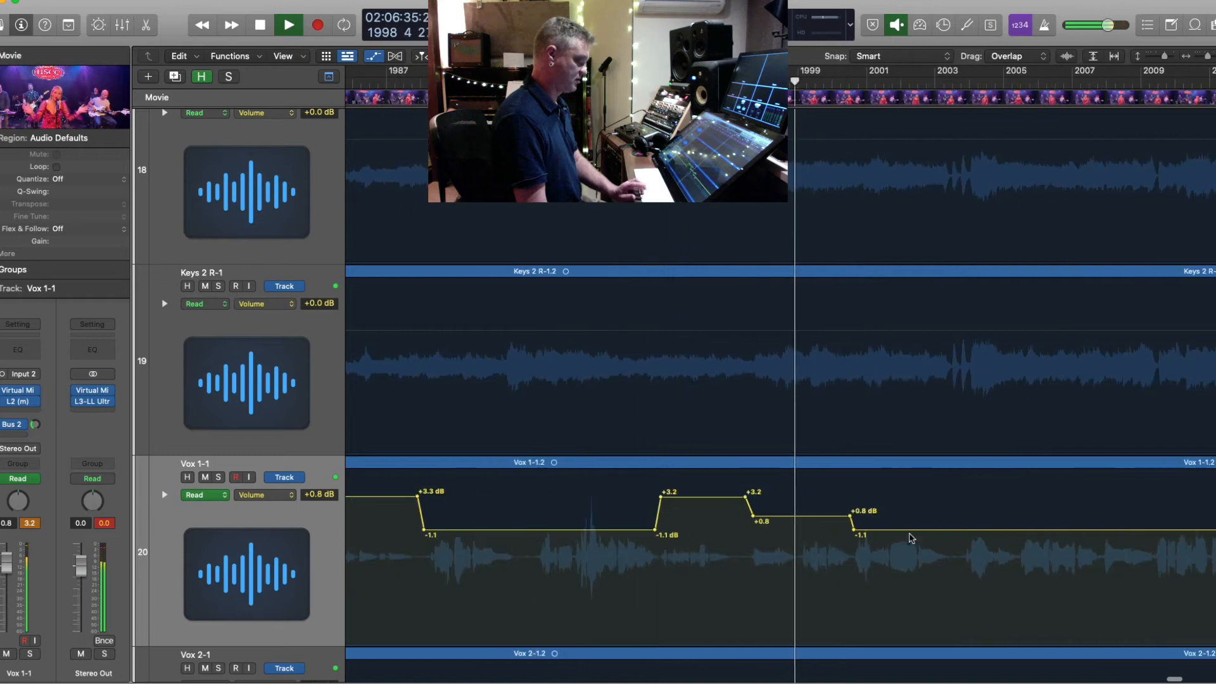
key(space)
key(period)
key(period)
key(period)
key(period)
key(period)
key(space)
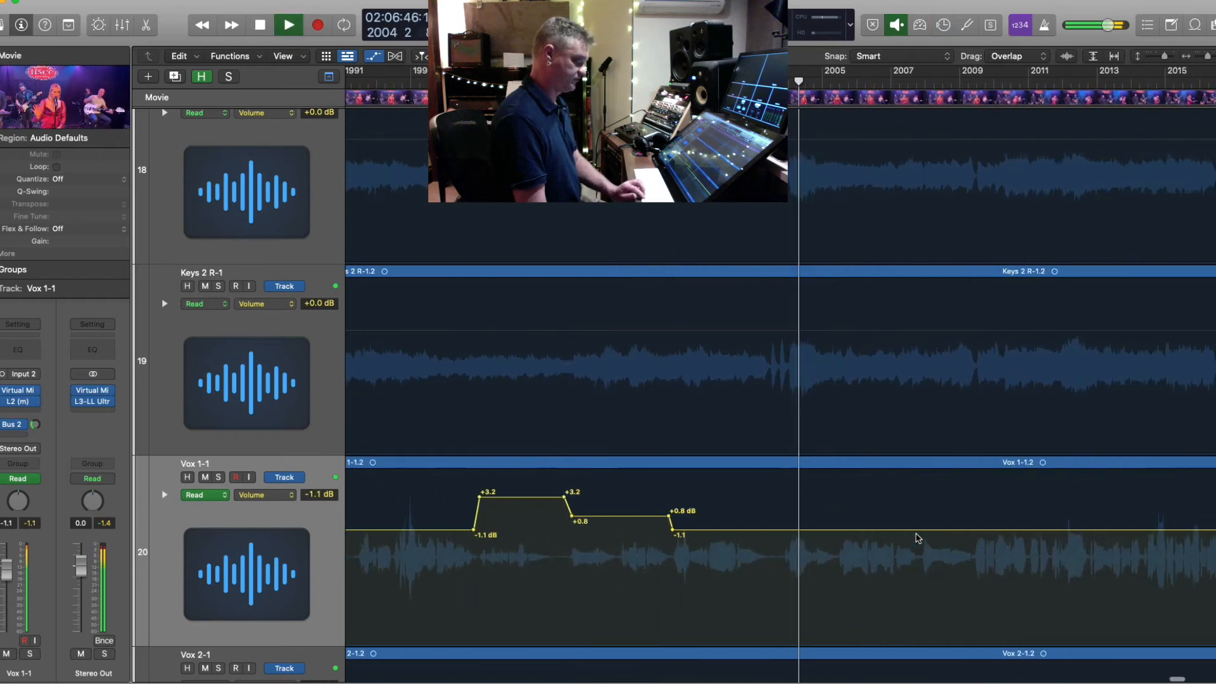
scroll(914, 534, down, 3)
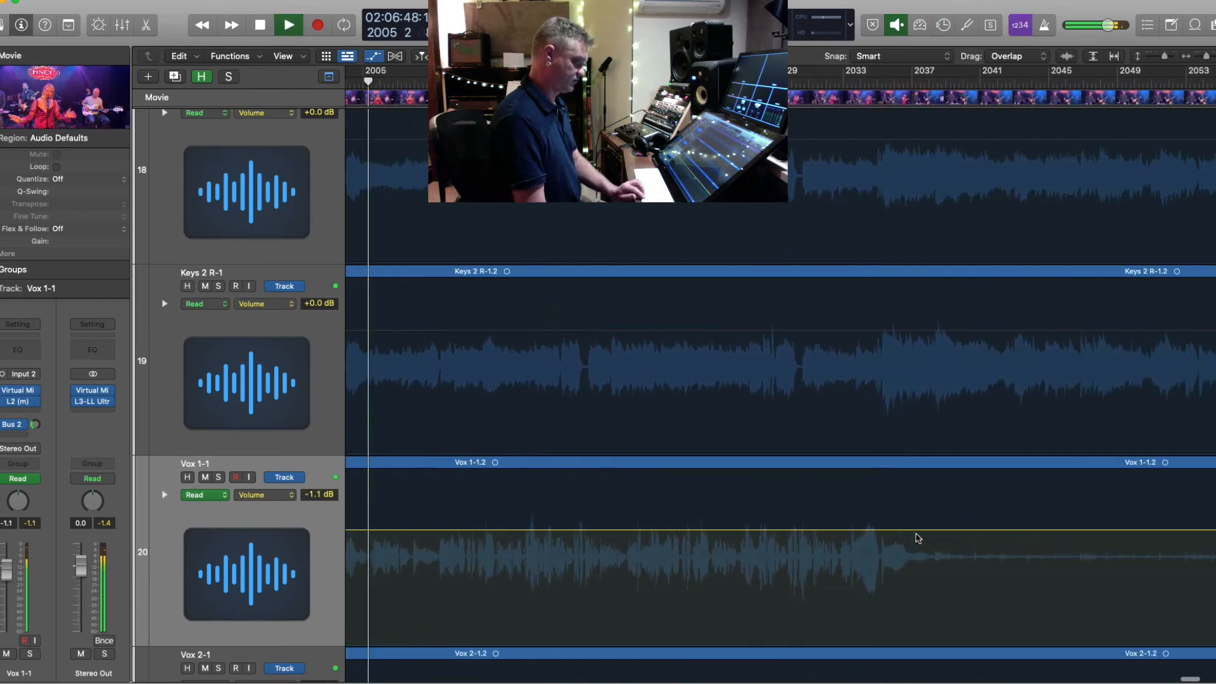
- Audition from bar 2035 and lower the Vox 1-1 volume automation to -14.8 dB between about bars 2039 and 2057
click(880, 82)
key(super+Right)
key(super+Right)
key(super+Right)
key(super+Right)
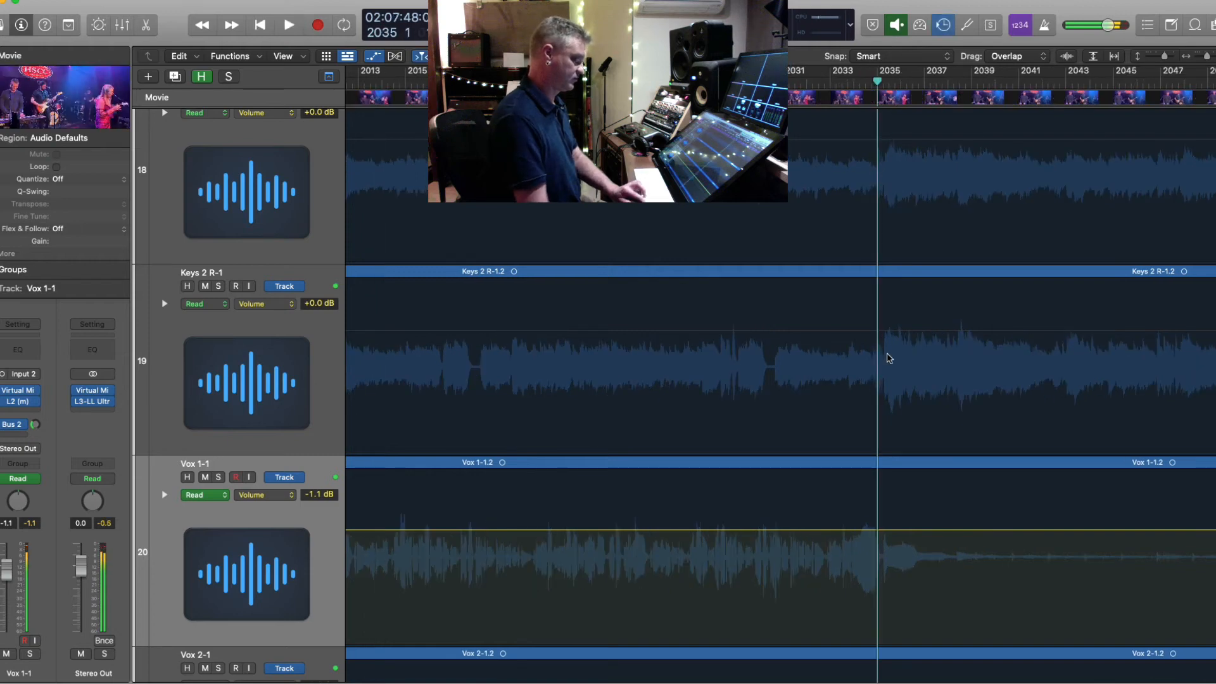
key(super+Down)
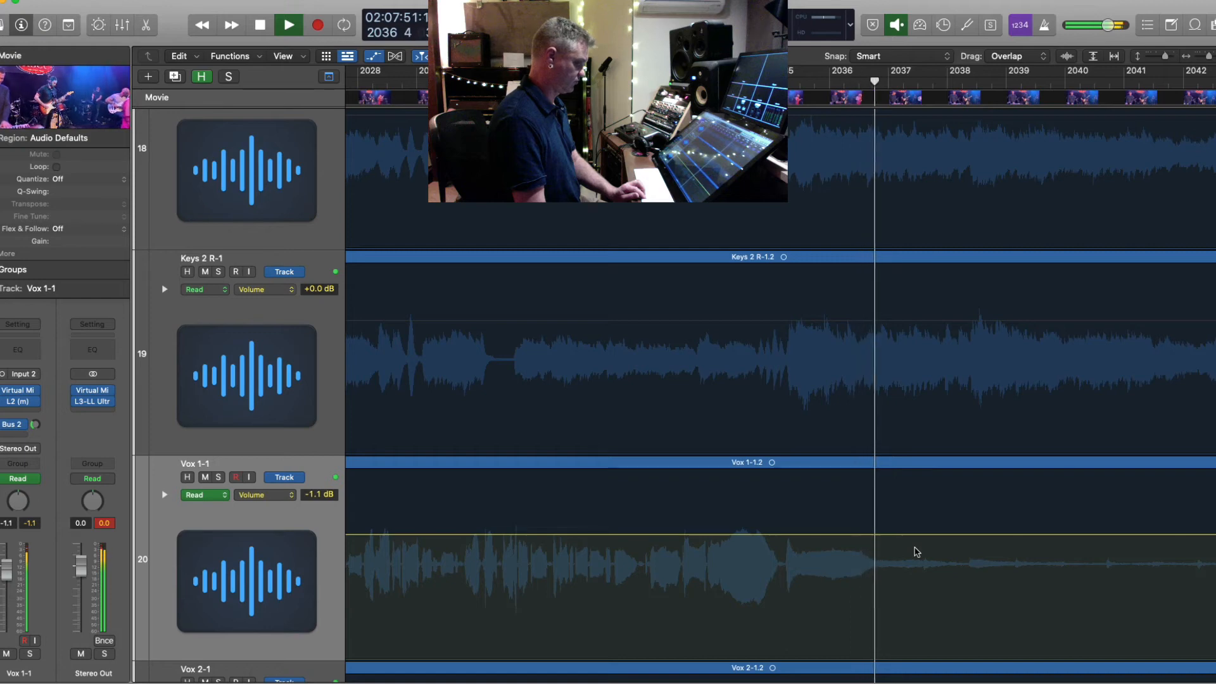
key(super+Left)
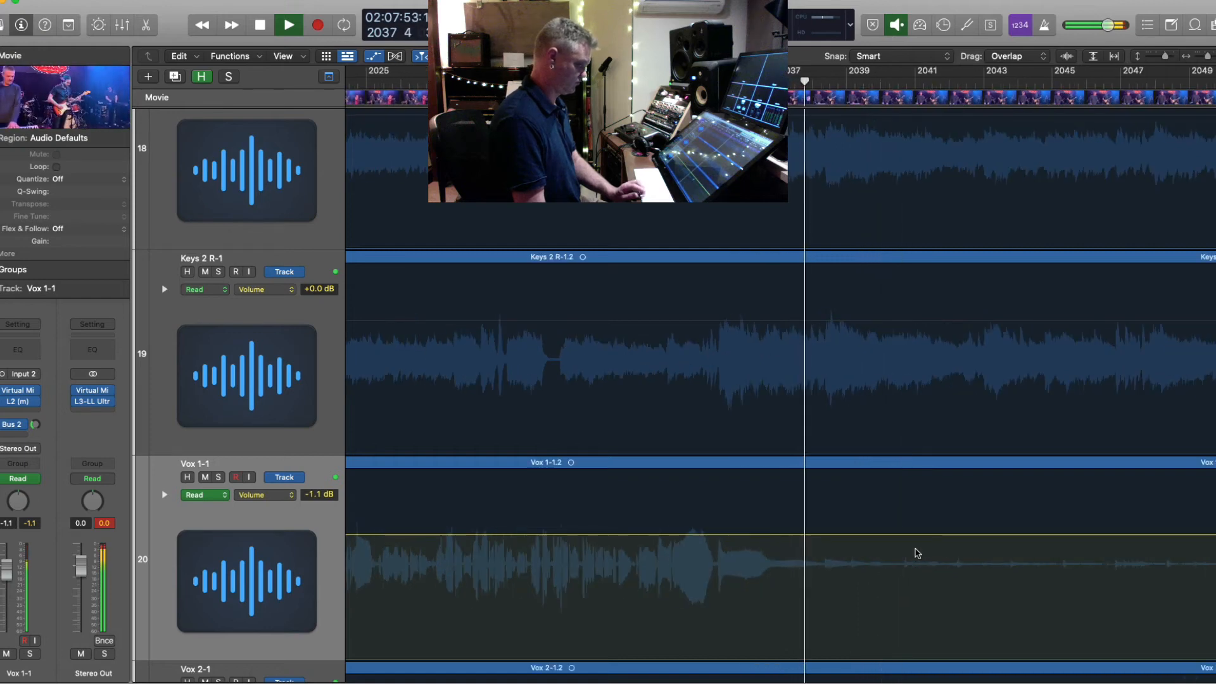
key(super+Right)
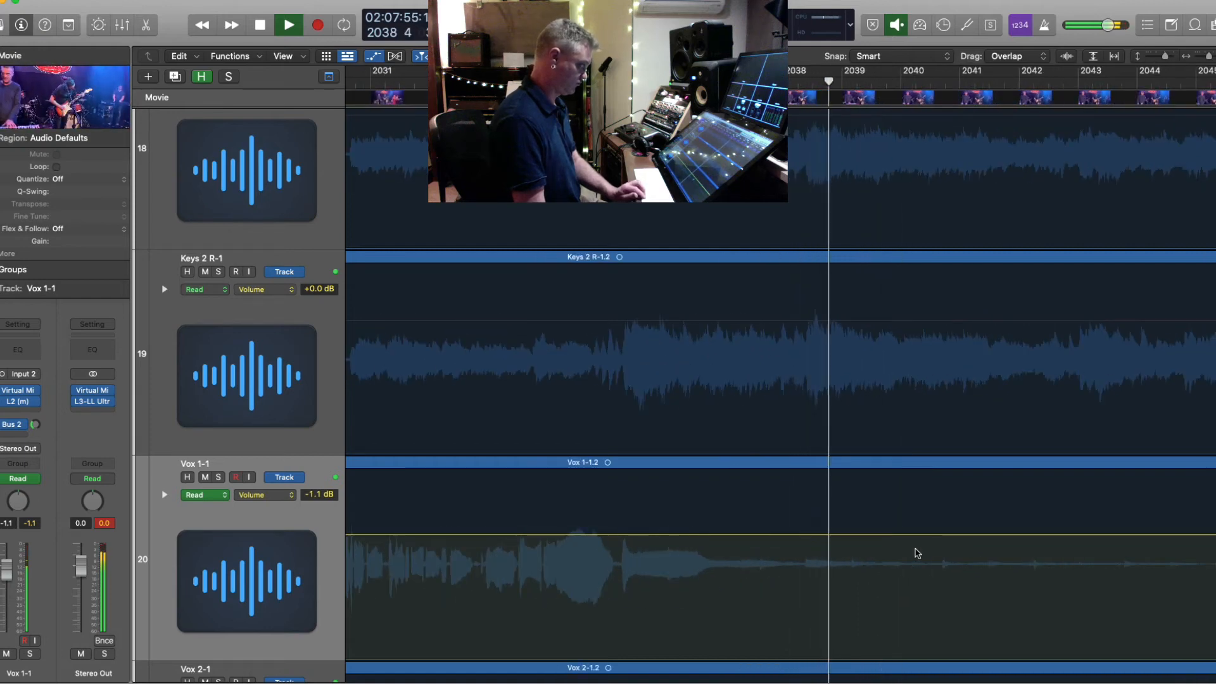
key(super+Left)
key(super+Left)
key(super+Left)
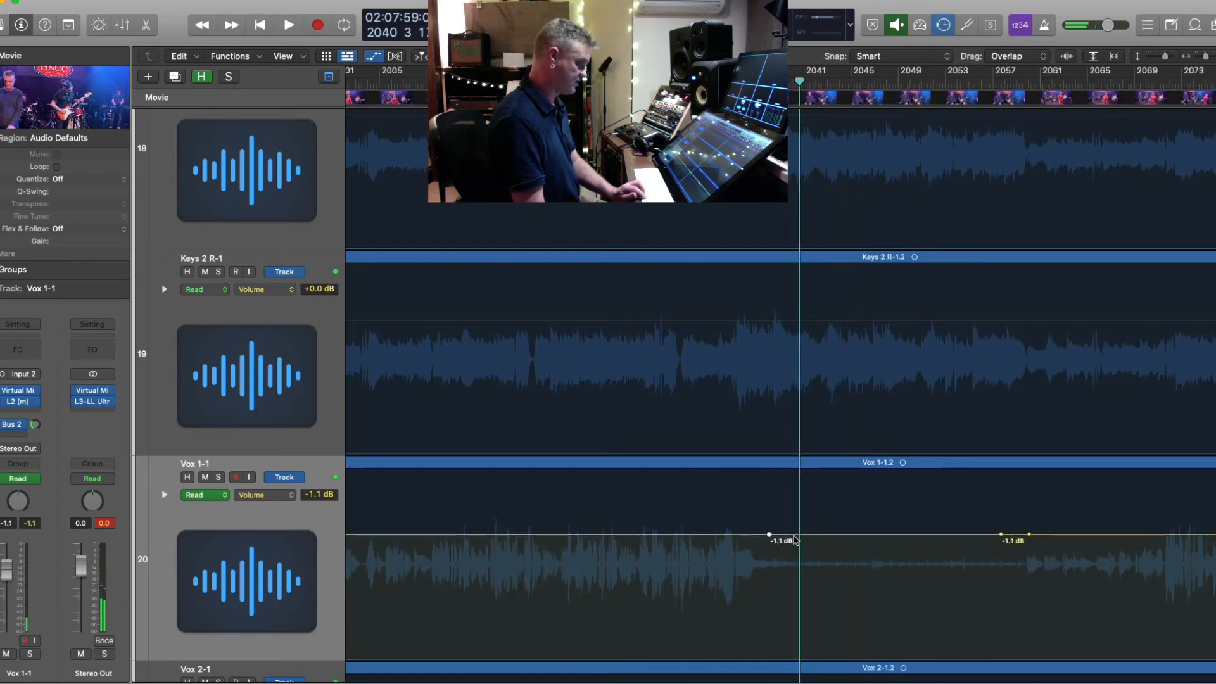
drag(853, 546, 853, 605)
key(space)
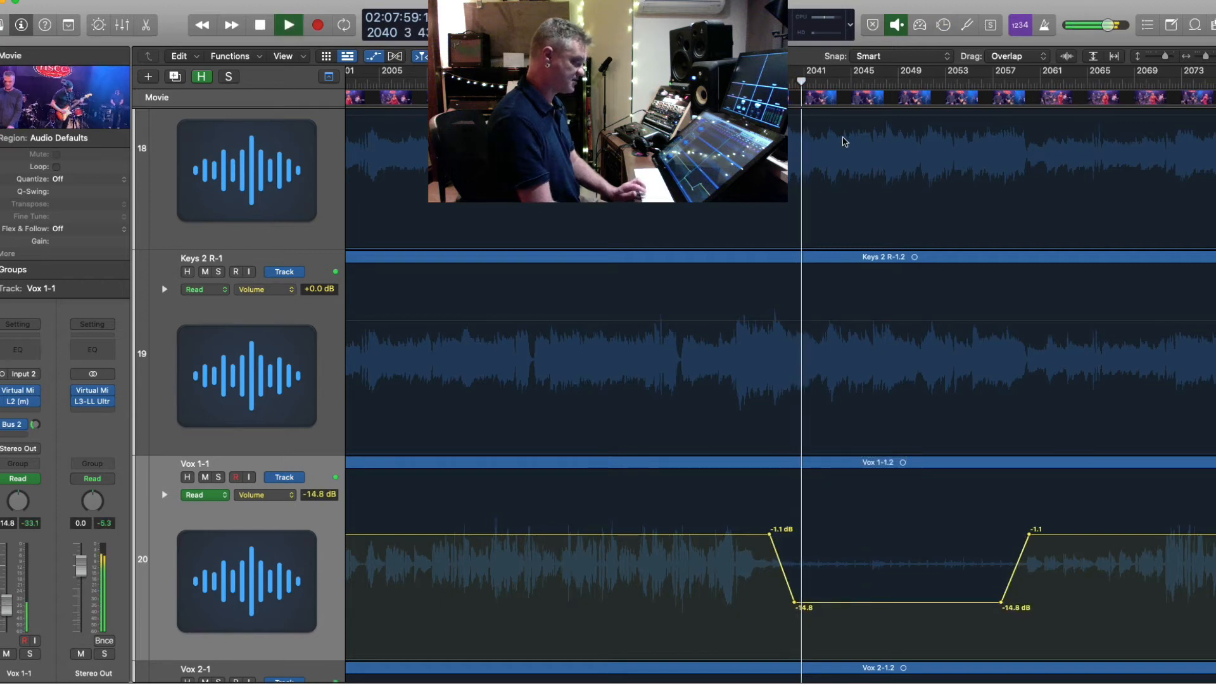
- Check playback through the lowered passage and raise the Vox 1-1 volume automation to +1.4 dB between about bars 2059 and 2071
click(917, 81)
key(space)
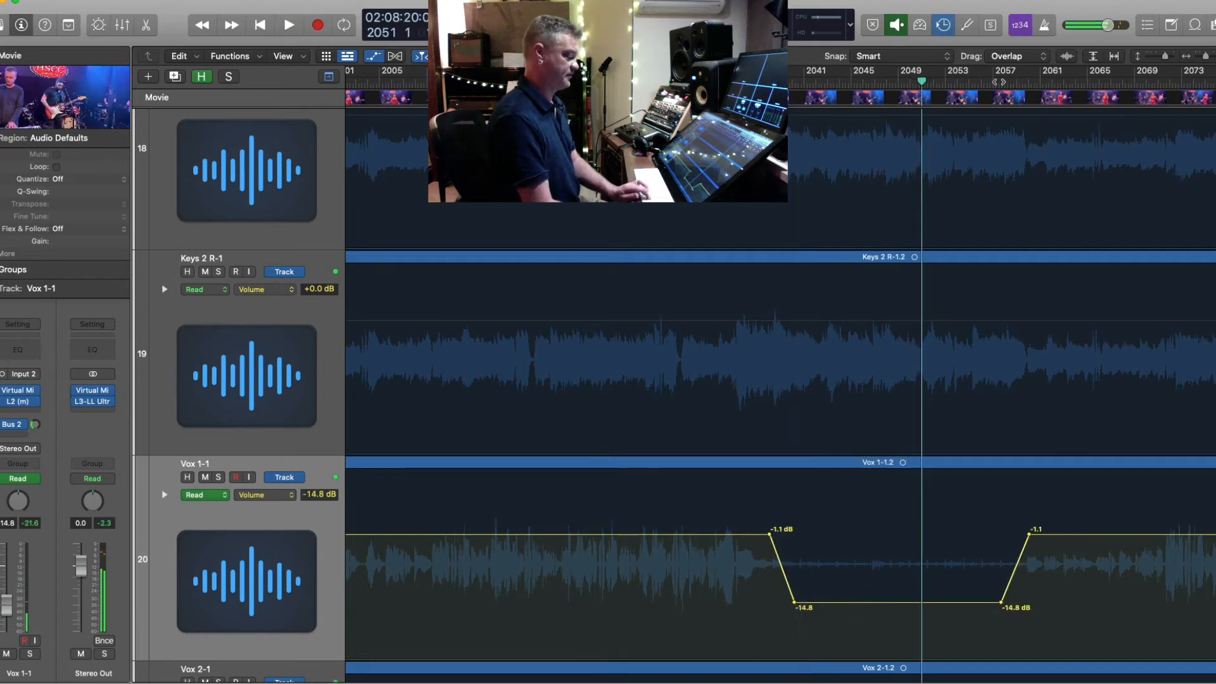
click(1000, 82)
key(super+Right)
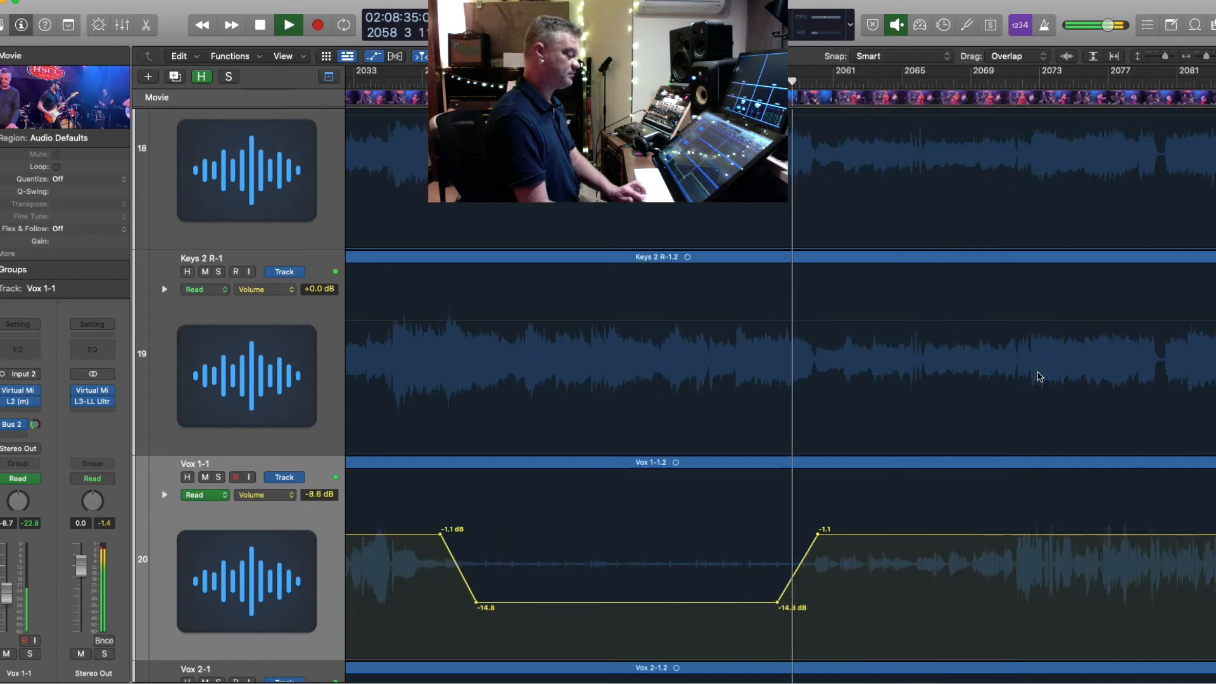
key(super+Right)
key(super+Right)
key(super+Left)
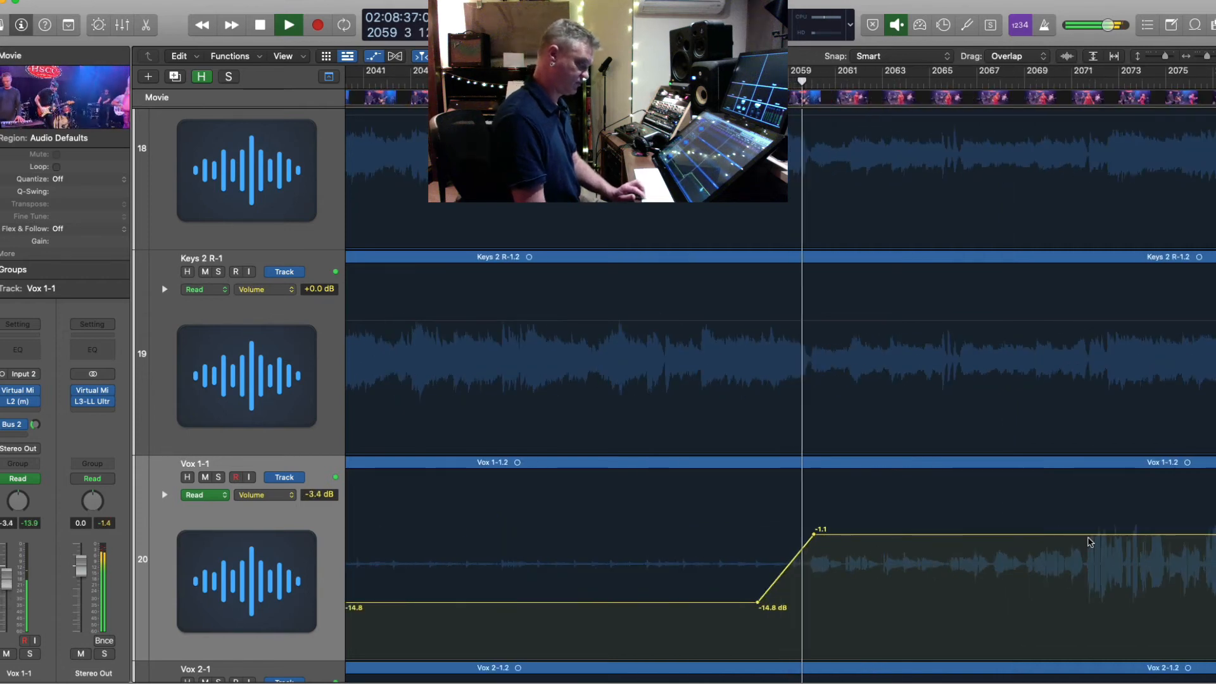
drag(1087, 536, 1061, 521)
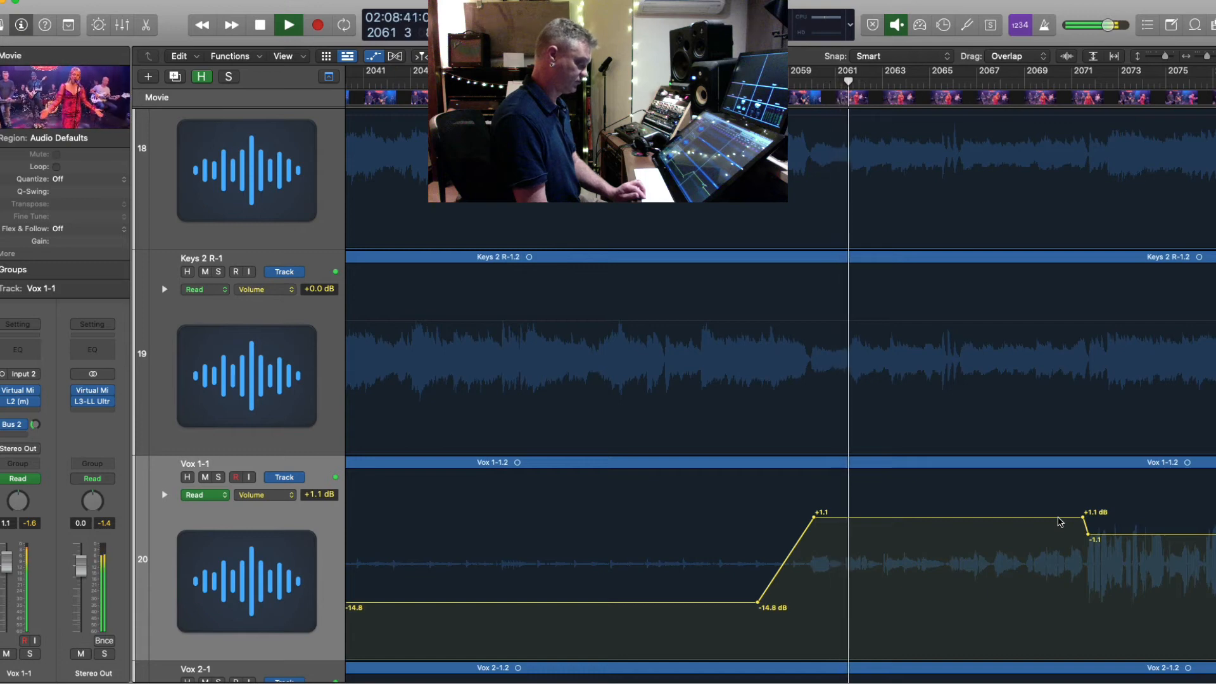
drag(1060, 521, 1060, 519)
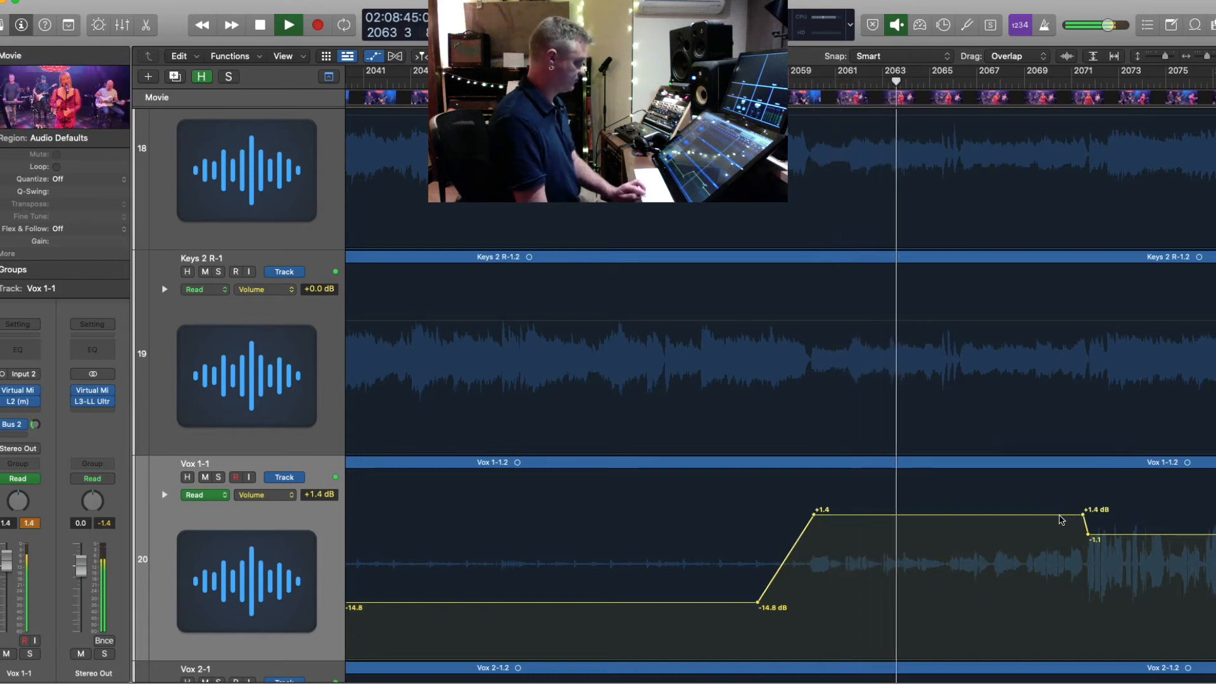
- Start the drop from +1.4 dB at about bar 2069 and set the Vox 1-1 volume line to -0.8 dB from about bar 2071
key(period)
key(period)
key(period)
key(period)
key(space)
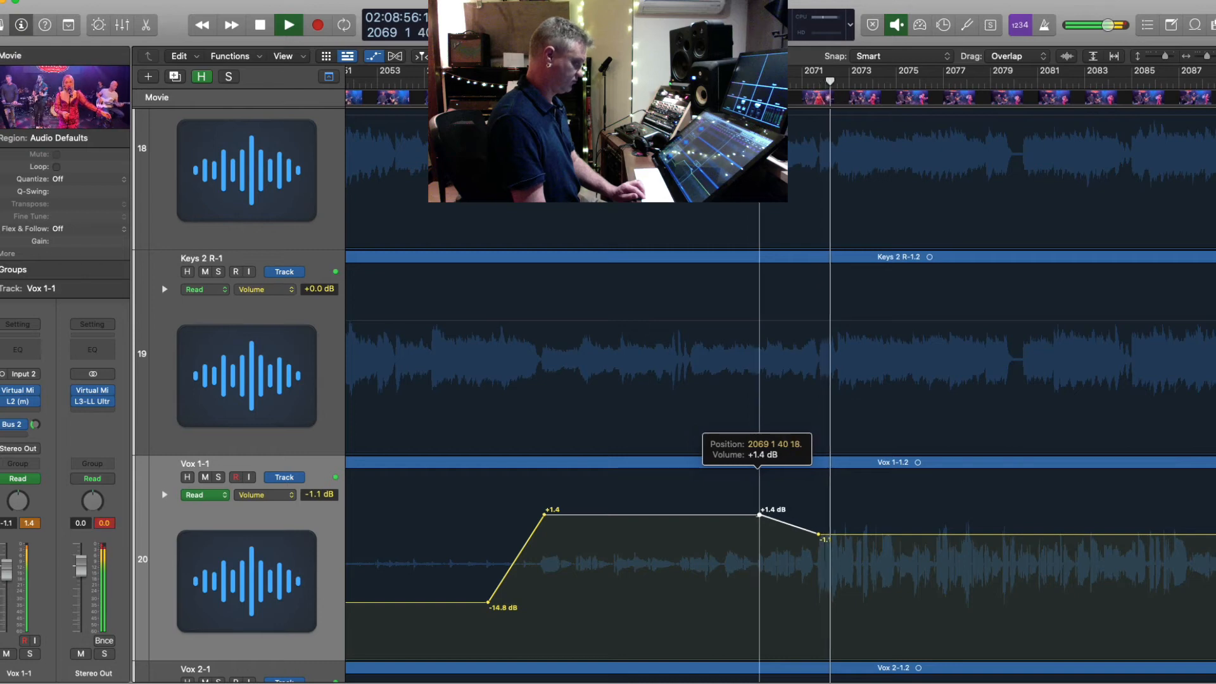
drag(897, 538, 897, 535)
key(super+Left)
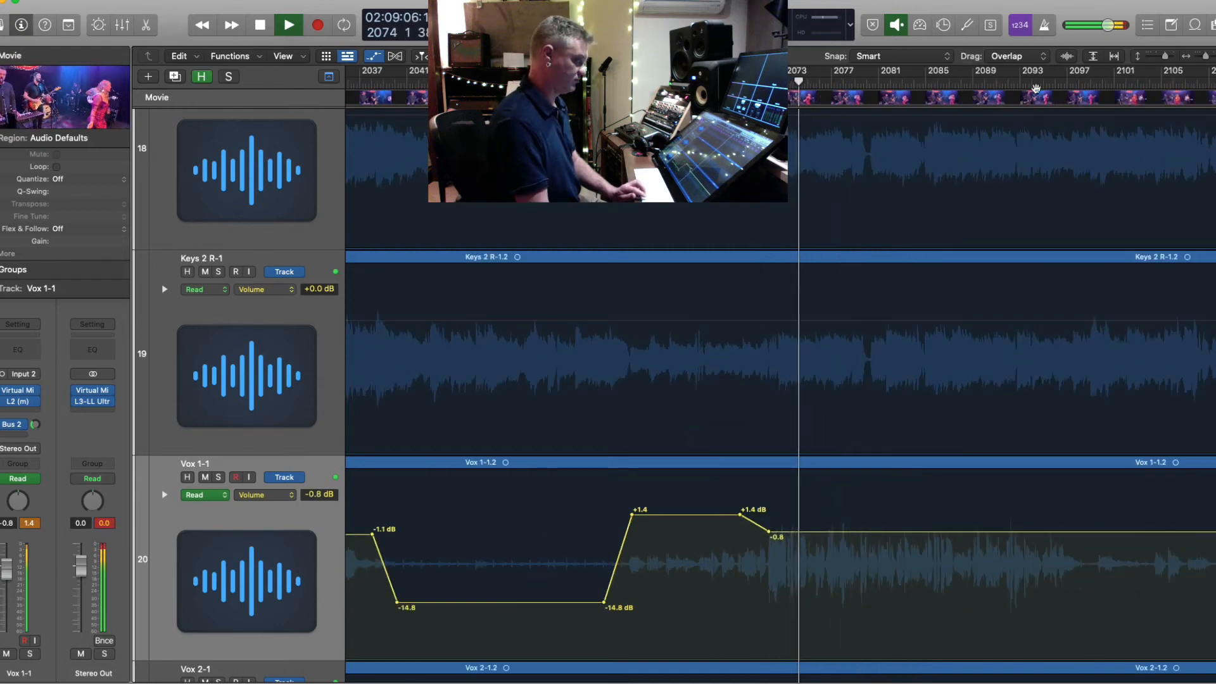
- Audition from about bar 2094 and ramp the Vox 1-1 volume automation up from about bar 2097 to +0.6 dB at bar 2099
click(1036, 83)
key(super+Right)
key(super+Right)
key(super+Right)
key(super+Right)
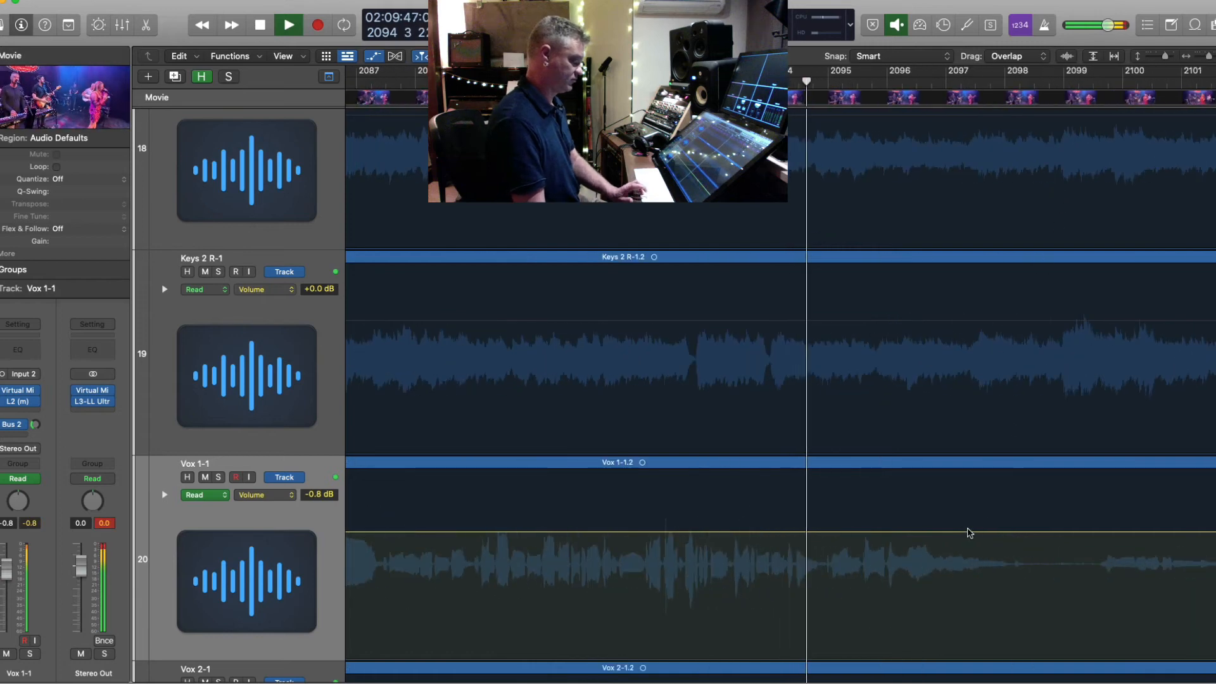
key(super+Down)
key(super+Down)
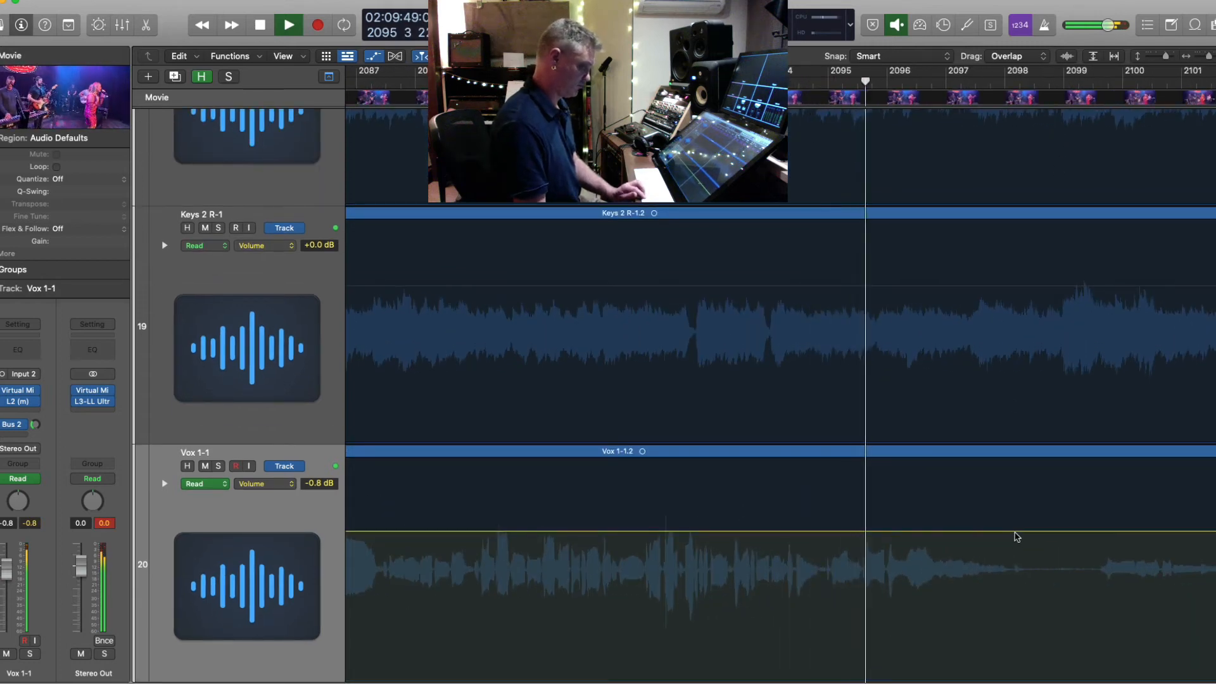
click(1087, 532)
click(973, 532)
key(super+Left)
key(super+Left)
key(super+Left)
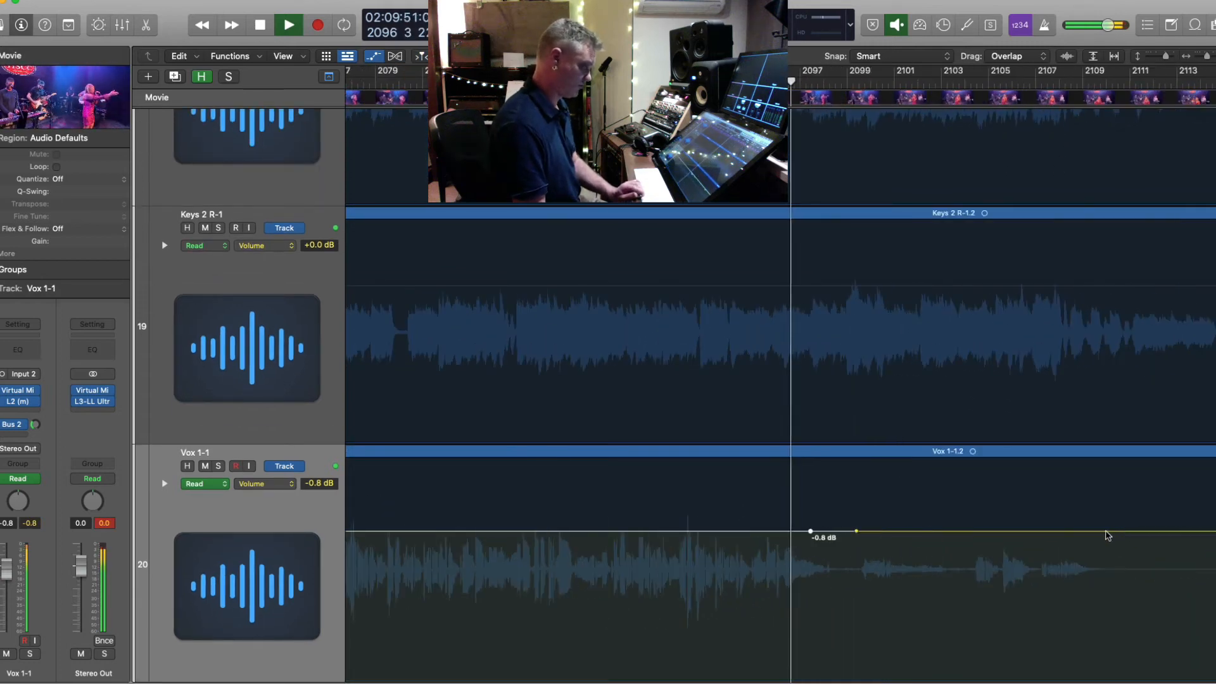
drag(1033, 534, 1034, 521)
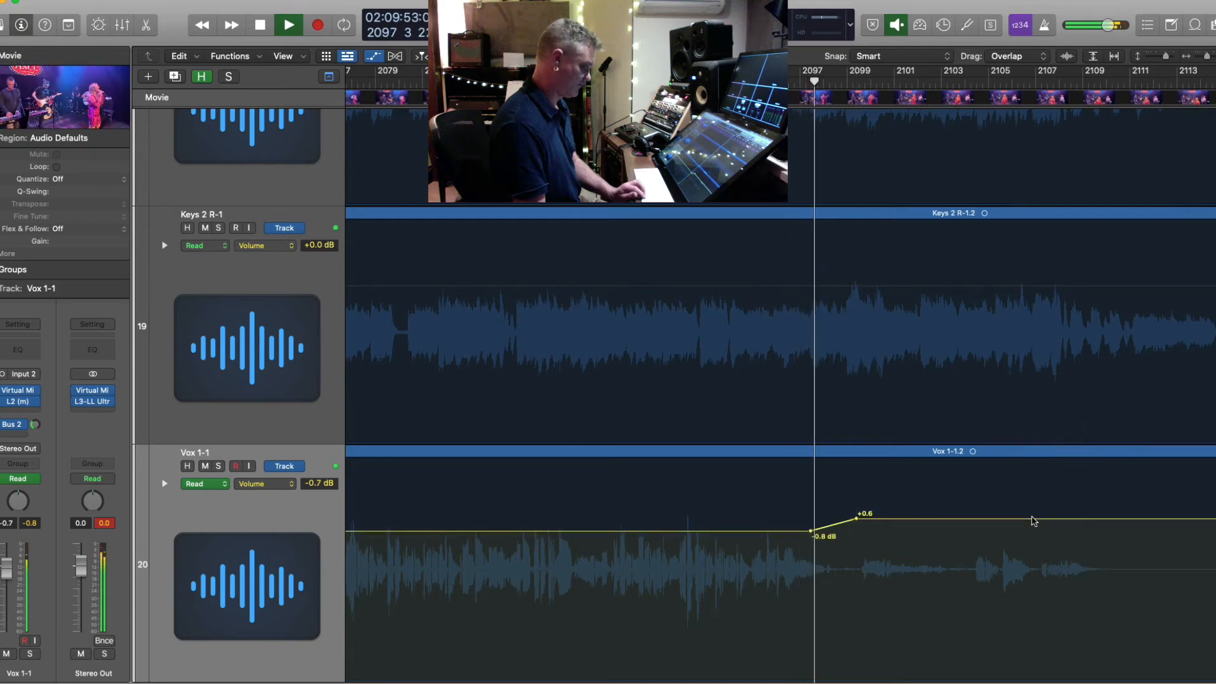
- Dip the Vox 1-1 volume automation in the gap before bar 2099, with points at -4.4 dB and -3.6 dB
key(super+Right)
key(super+Right)
key(super+Right)
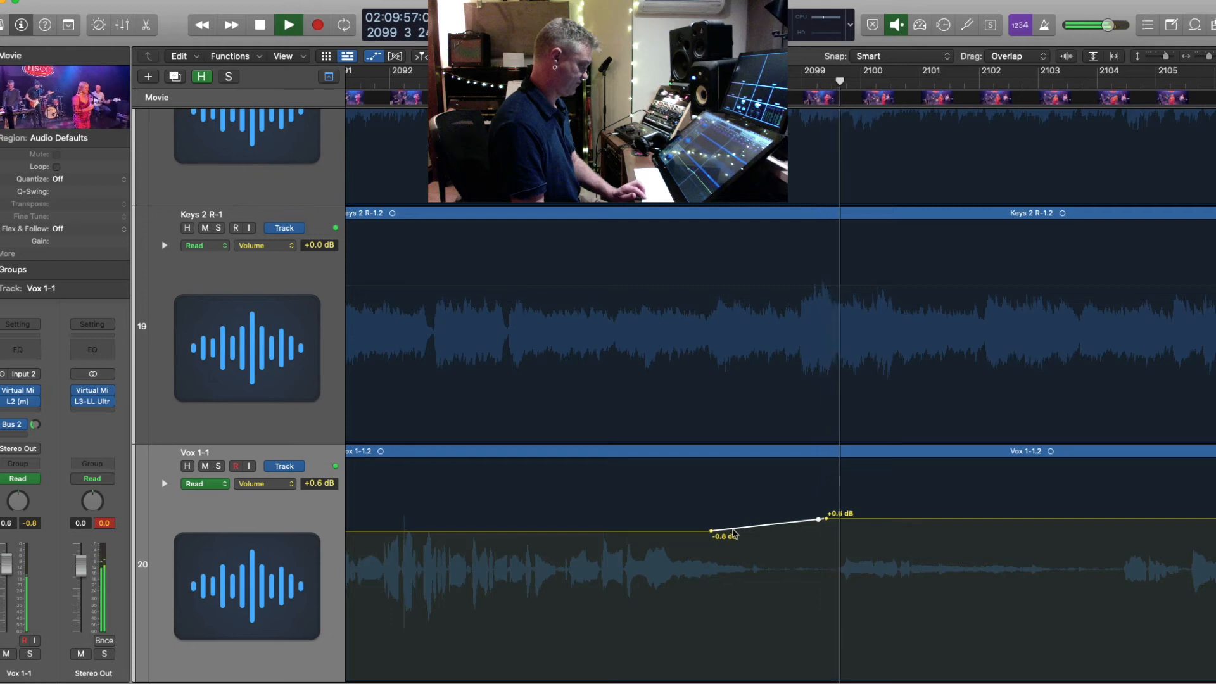
drag(747, 534, 748, 562)
key(super+Right)
- Dip the Vox 1-1 volume automation to -5.7 dB between about bars 2103 and 2104, with +0.6 dB on both sides
click(981, 519)
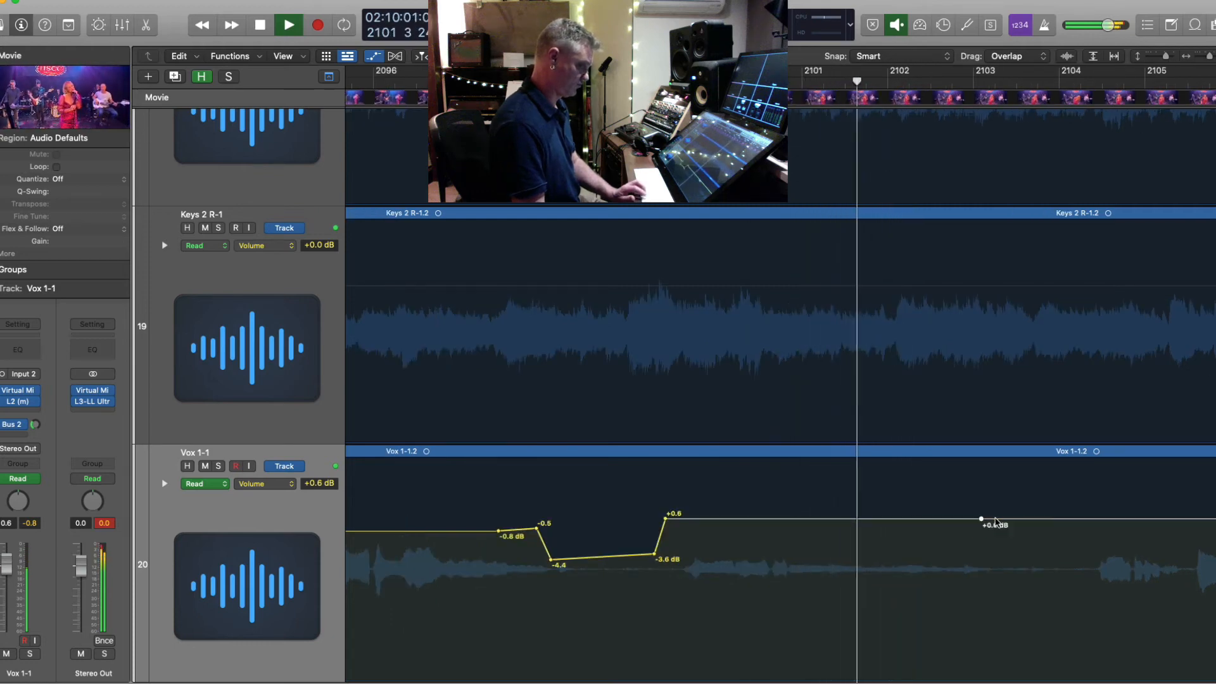
click(996, 519)
click(1094, 518)
click(1079, 519)
drag(1046, 523, 1045, 572)
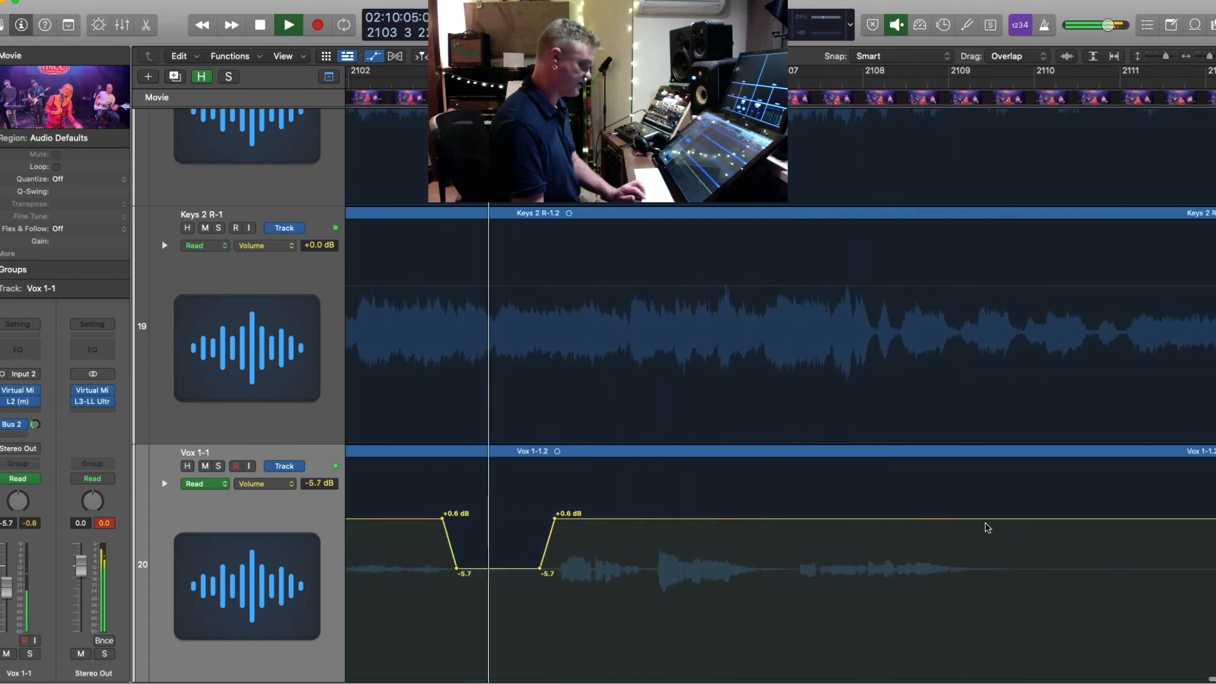
- Drop the Vox 1-1 volume automation to -67.2 dB from about bar 2109 through the end of the song
click(1027, 519)
key(super+Left)
key(super+Left)
key(super+Left)
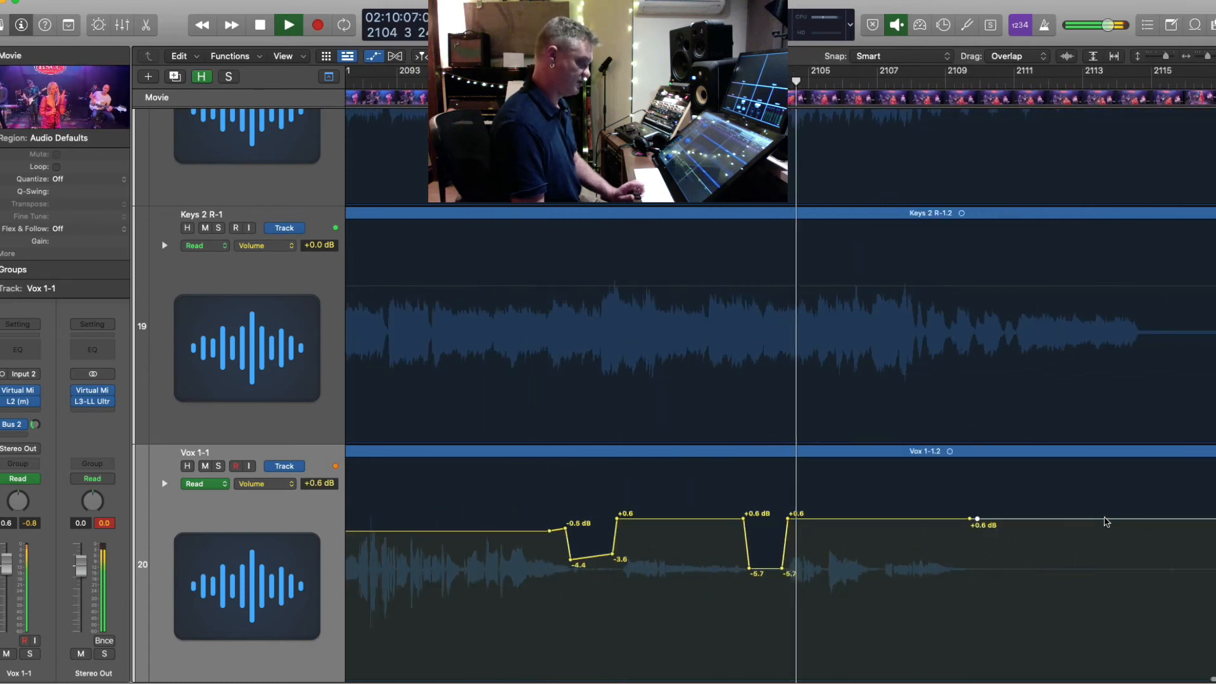
drag(1063, 522, 1084, 682)
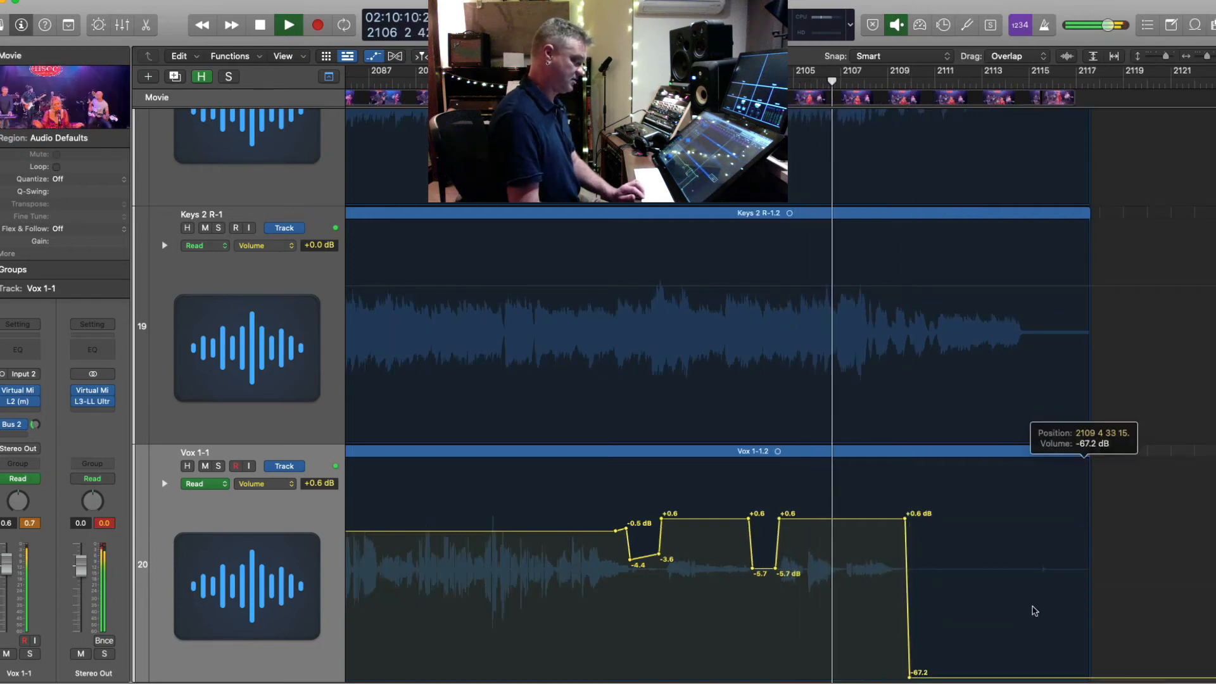
- Lower the end of the Vox 1-1 volume automation to -∞ and raise the phrase between about bars 2107 and 2109 to +2.3 dB
scroll(1032, 612, down, 5)
drag(1007, 430, 1008, 438)
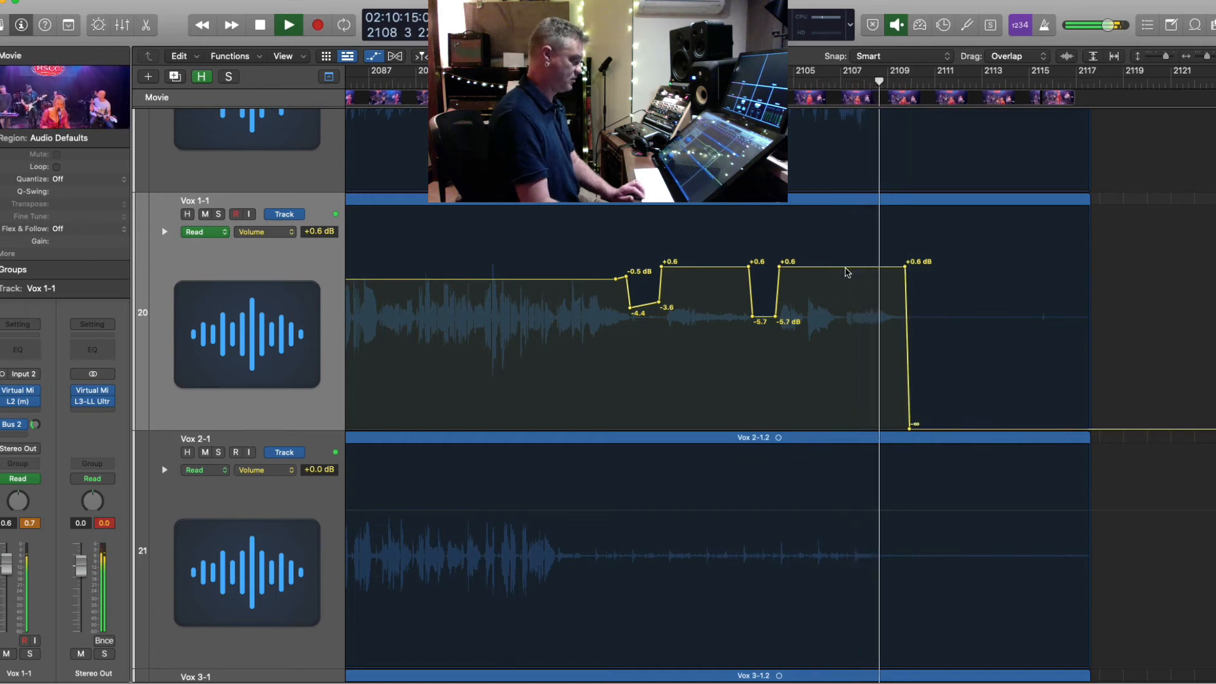
drag(846, 271, 871, 257)
- Stop playback, select Vox 4-1 and add its BV bus to the arrangement as a track
key(super+Up)
key(super+Up)
key(super+Up)
key(super+Up)
key(super+Up)
key(super+Up)
key(super+Up)
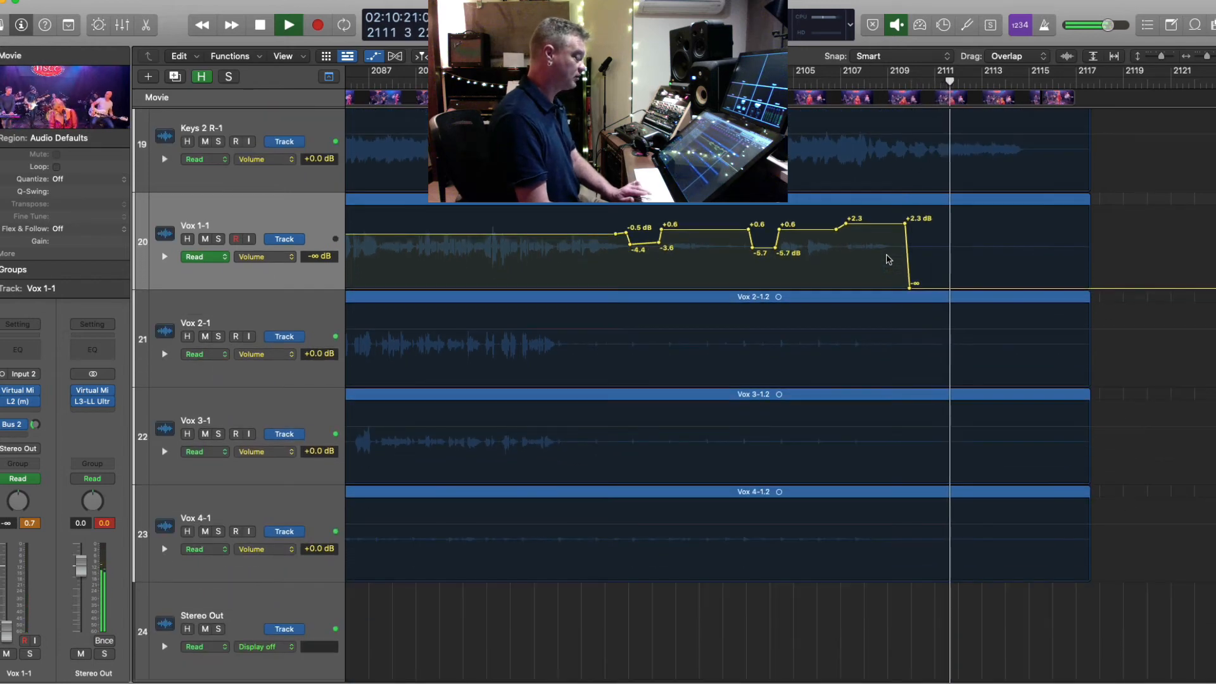
key(super+Up)
key(super+Left)
key(super+Left)
key(space)
key(super+Left)
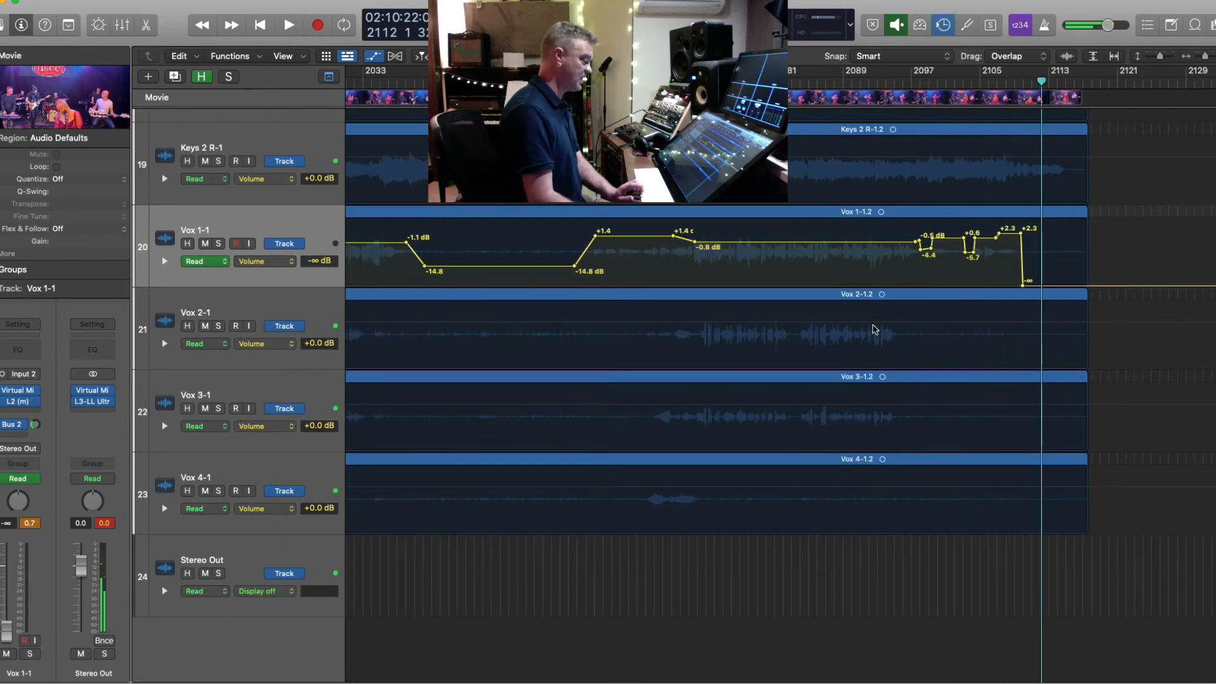
scroll(601, 569, left, 10)
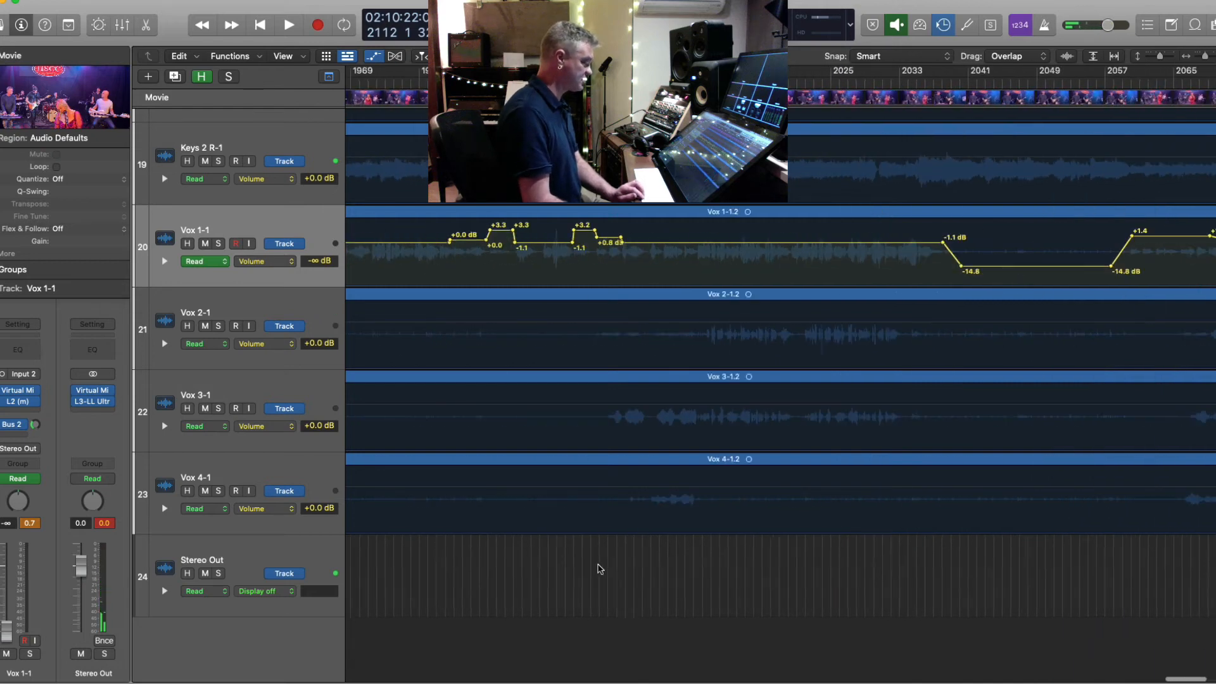
scroll(605, 569, left, 7)
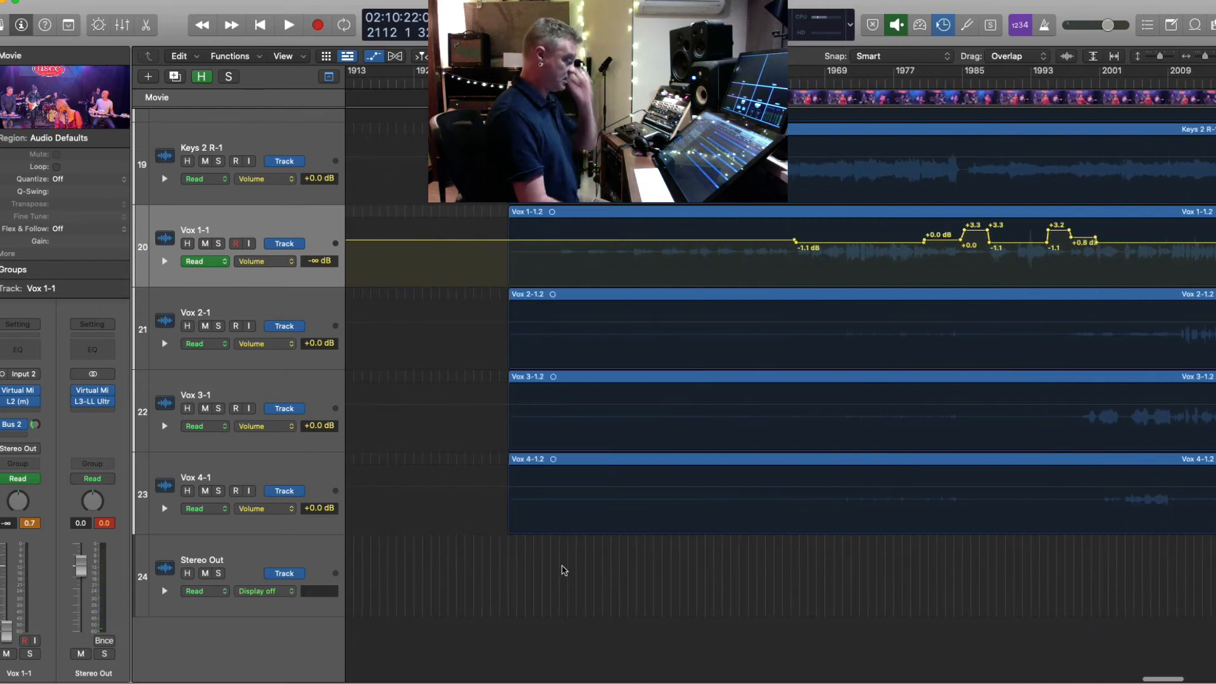
click(301, 468)
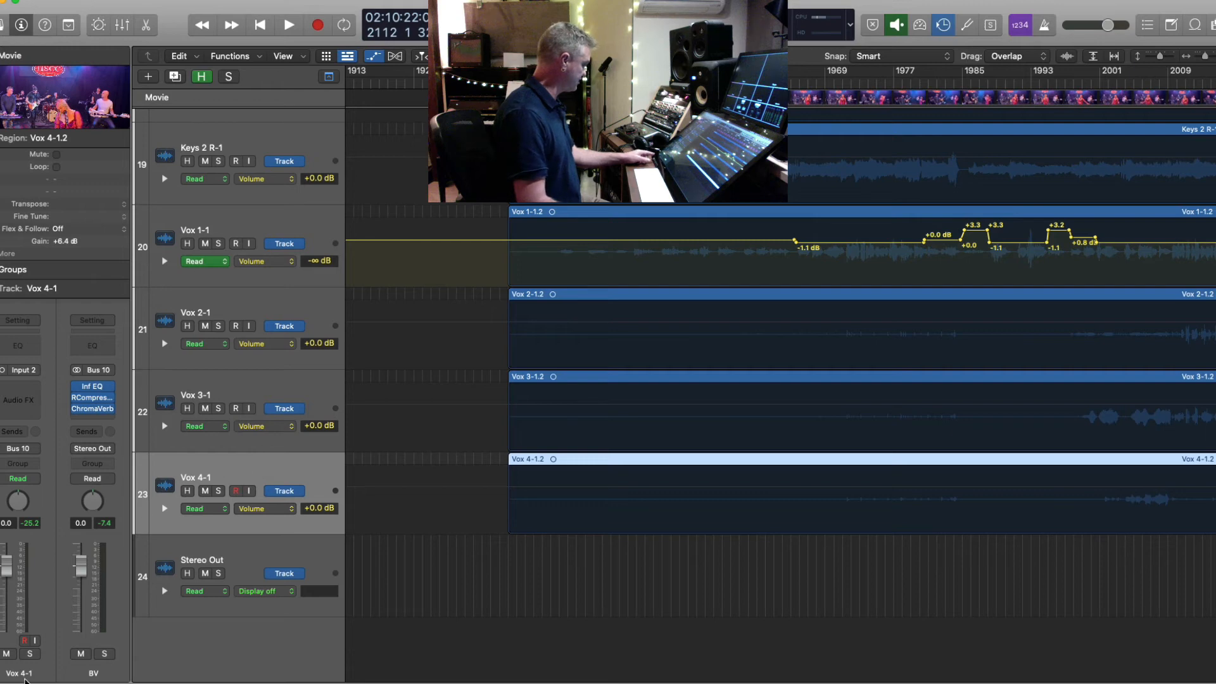
right_click(93, 675)
click(132, 625)
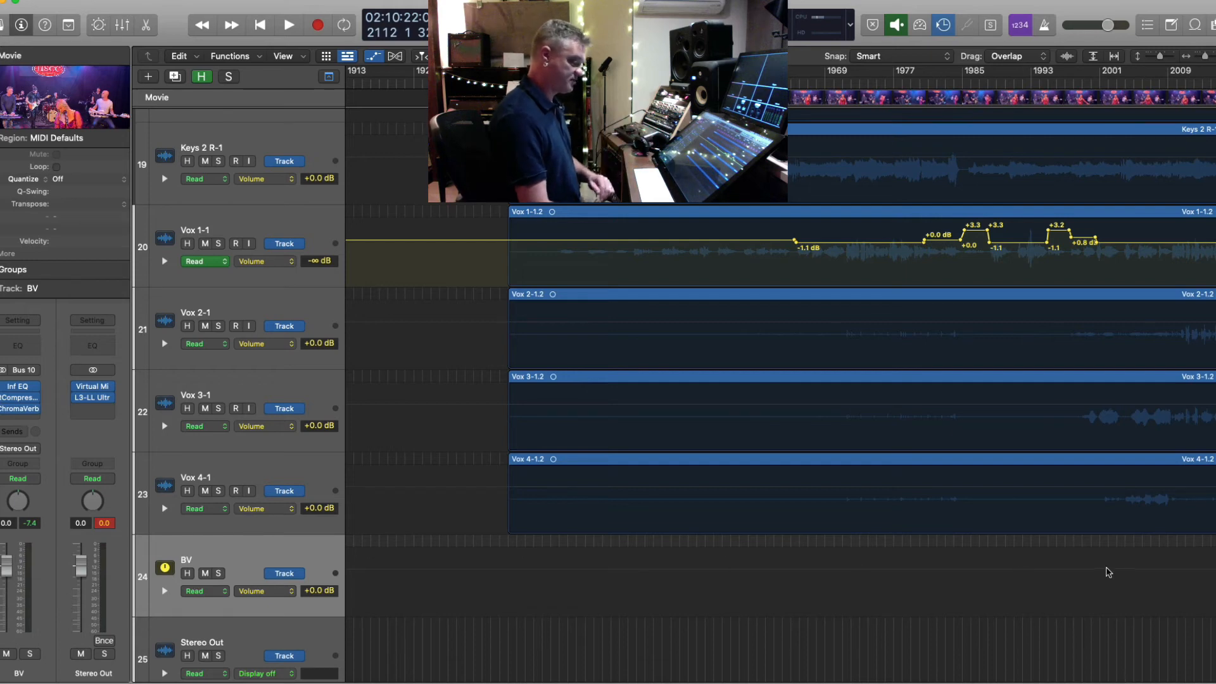
- Audition from bar 1997 and place +0.0 dB volume automation points on the BV track just before bar 1998
click(1066, 83)
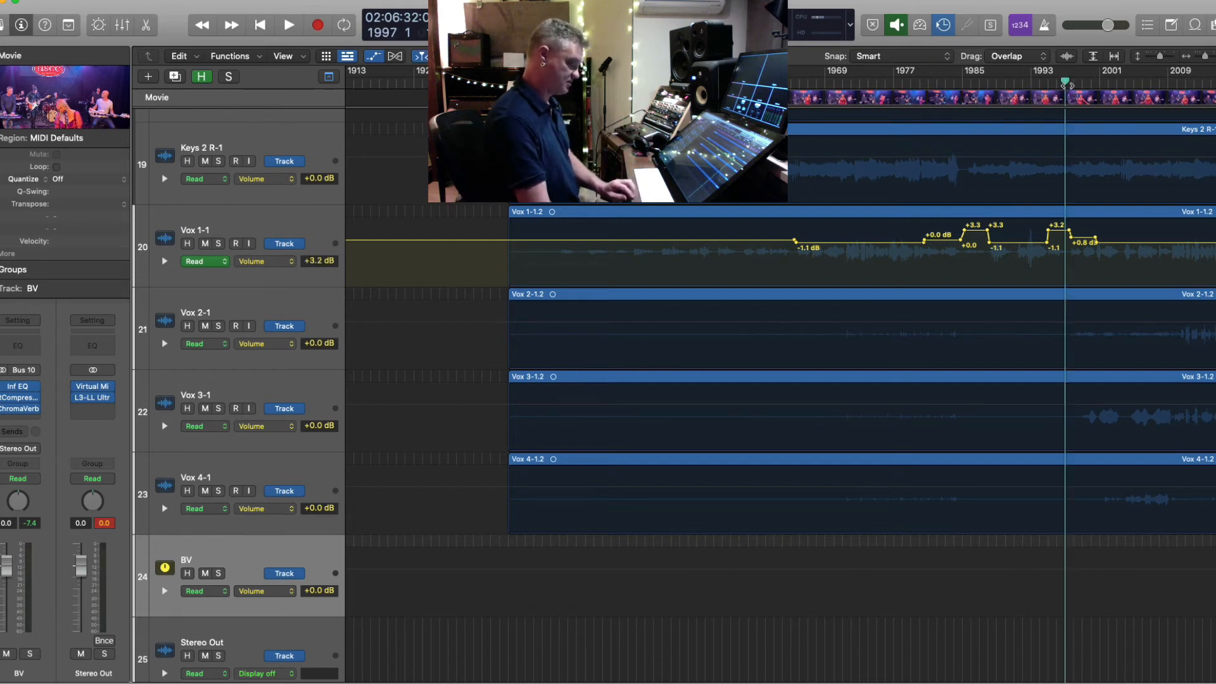
key(space)
key(super+Right)
key(super+Right)
key(super+Right)
key(super+Right)
key(super+Right)
key(super+Right)
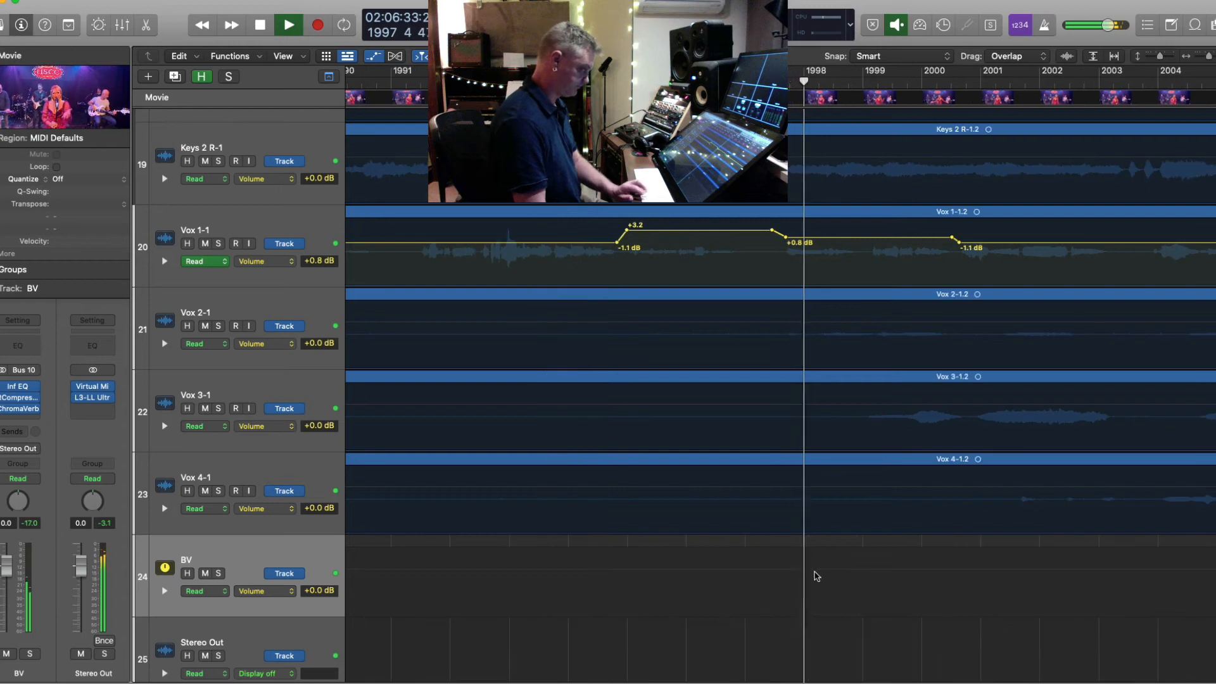
key(space)
click(806, 575)
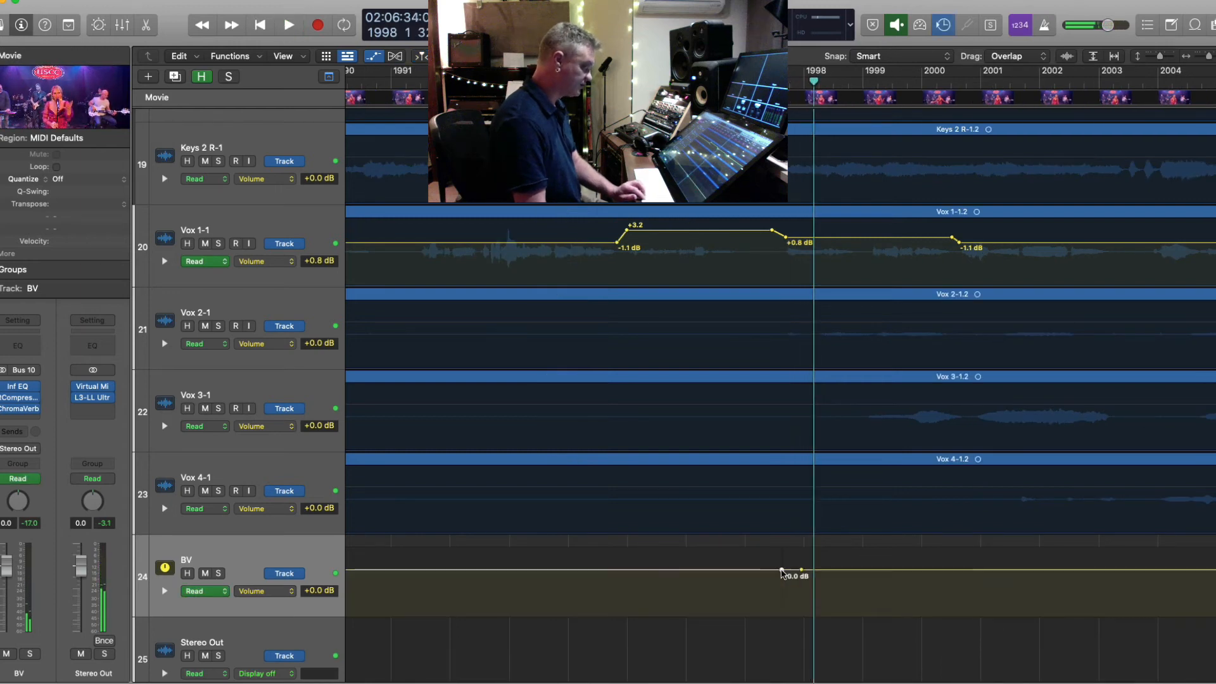
- Place +0.0 dB volume automation points on the BV track at the backing vocals' boundaries, around bars 2033, 2065 and 2095
scroll(950, 584, right, 15)
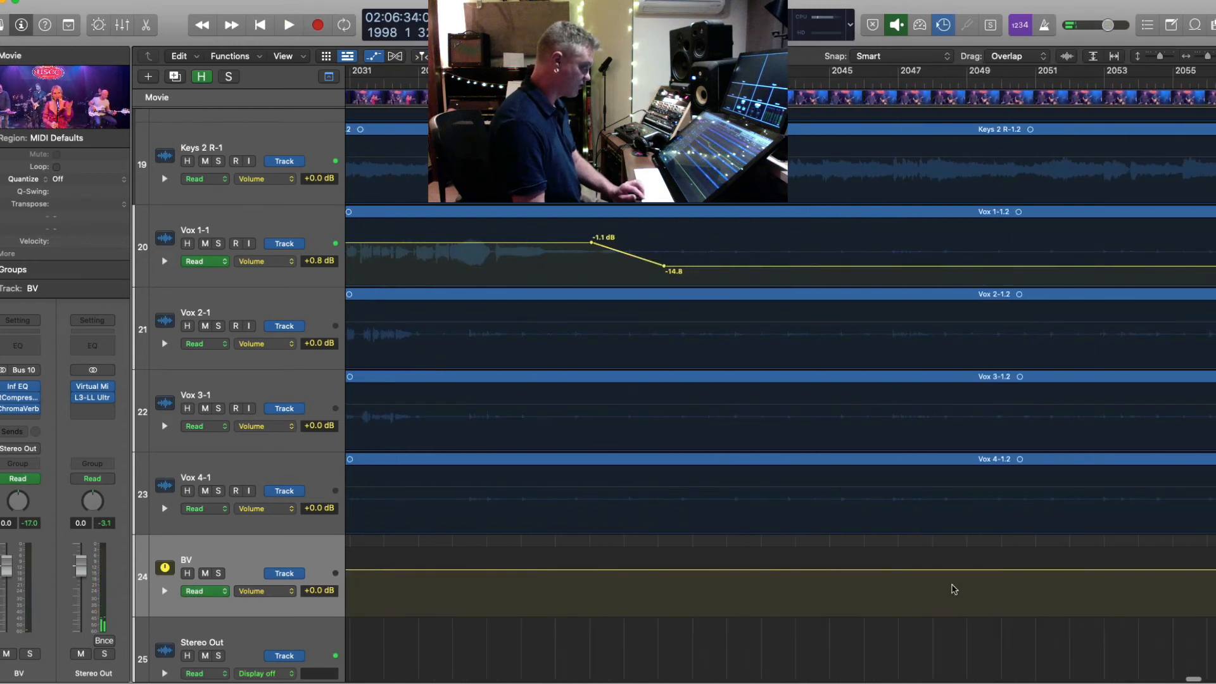
scroll(938, 589, left, 3)
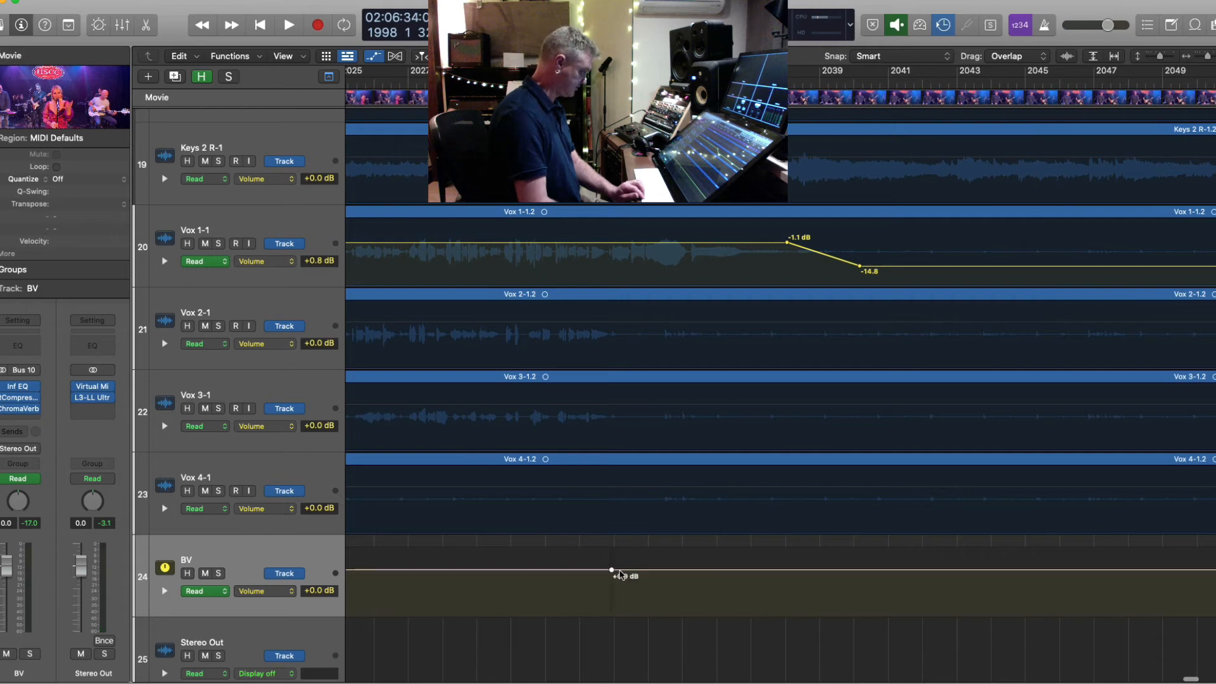
scroll(624, 573, right, 15)
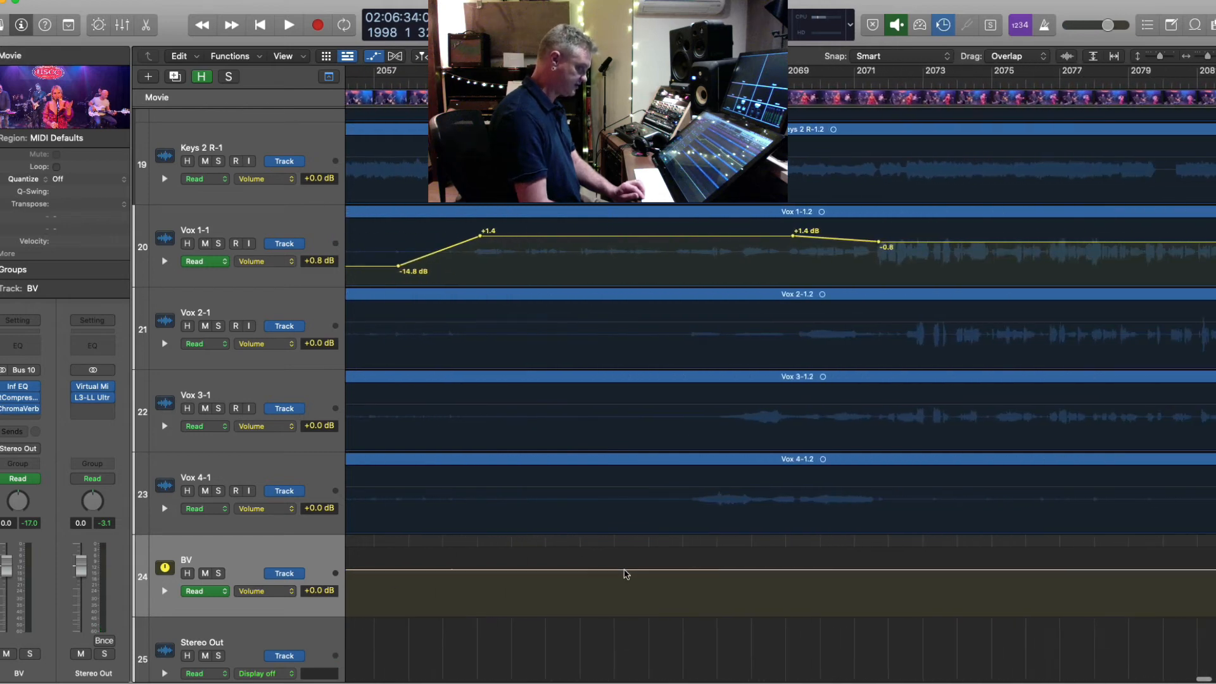
scroll(677, 574, right, 18)
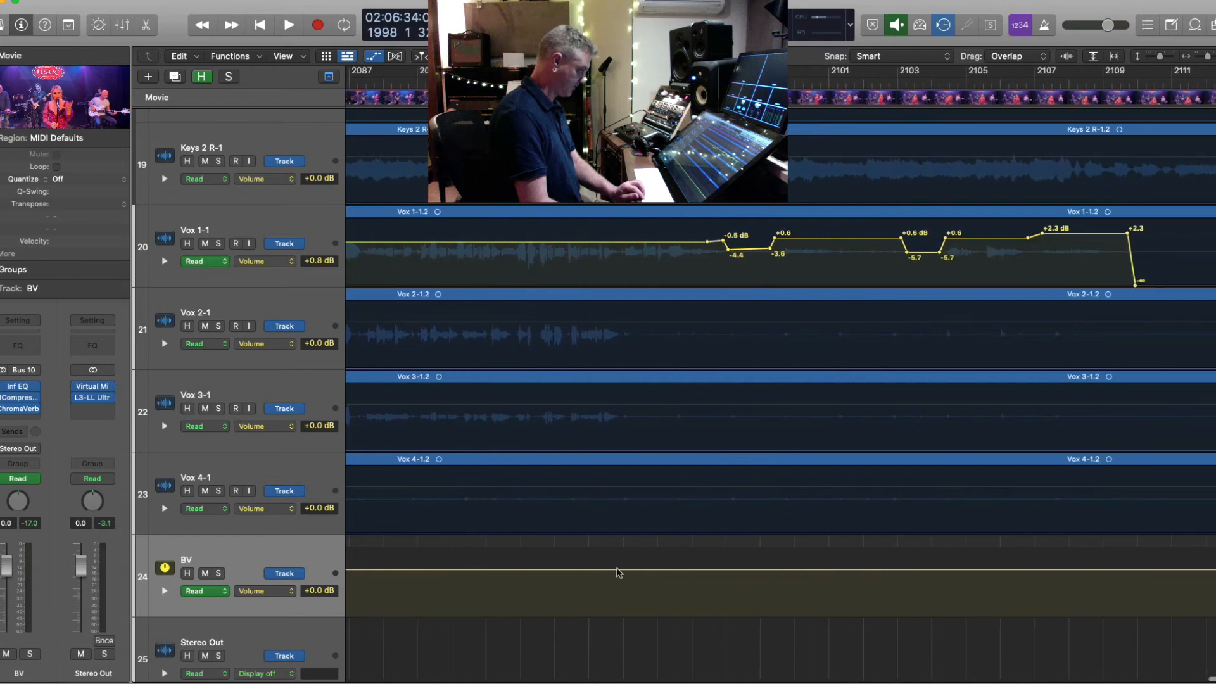
scroll(638, 574, right, 12)
key(super+Left)
key(super+Left)
key(super+Left)
key(super+Left)
key(super+Left)
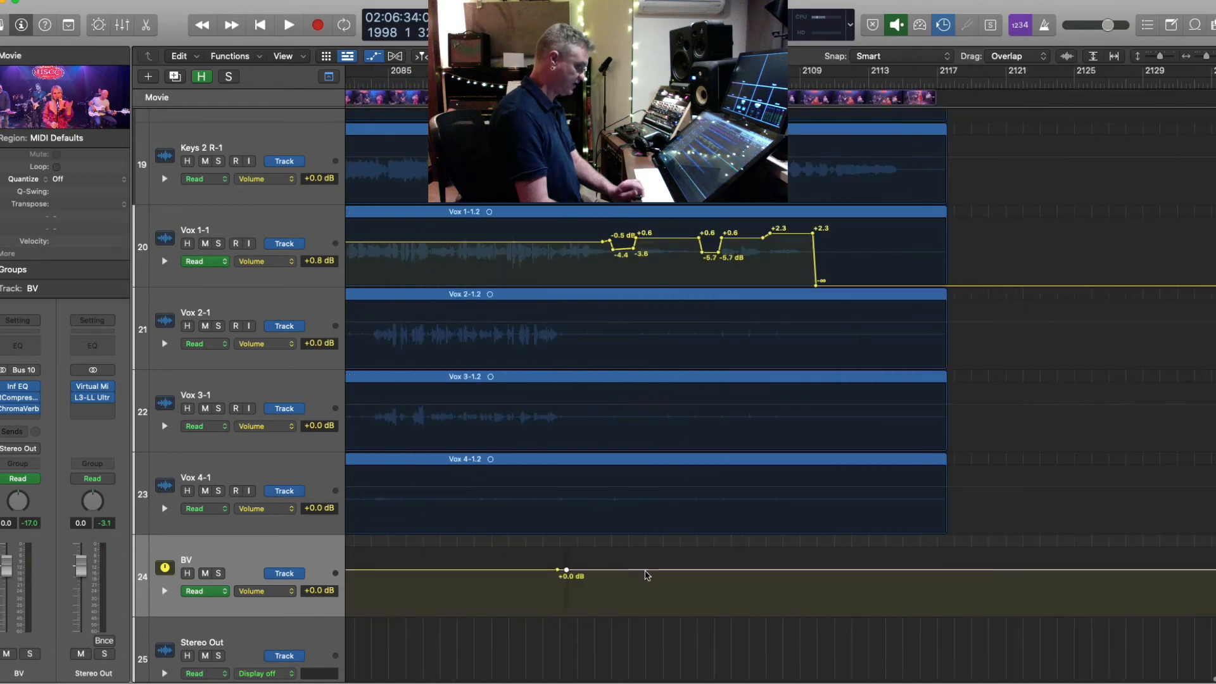
- Drop the BV volume automation to -23.4 dB before the first backing vocals, -20.9 dB between sections and -28.4 dB after the last
key(super+Left)
drag(549, 572, 549, 606)
drag(868, 580, 871, 611)
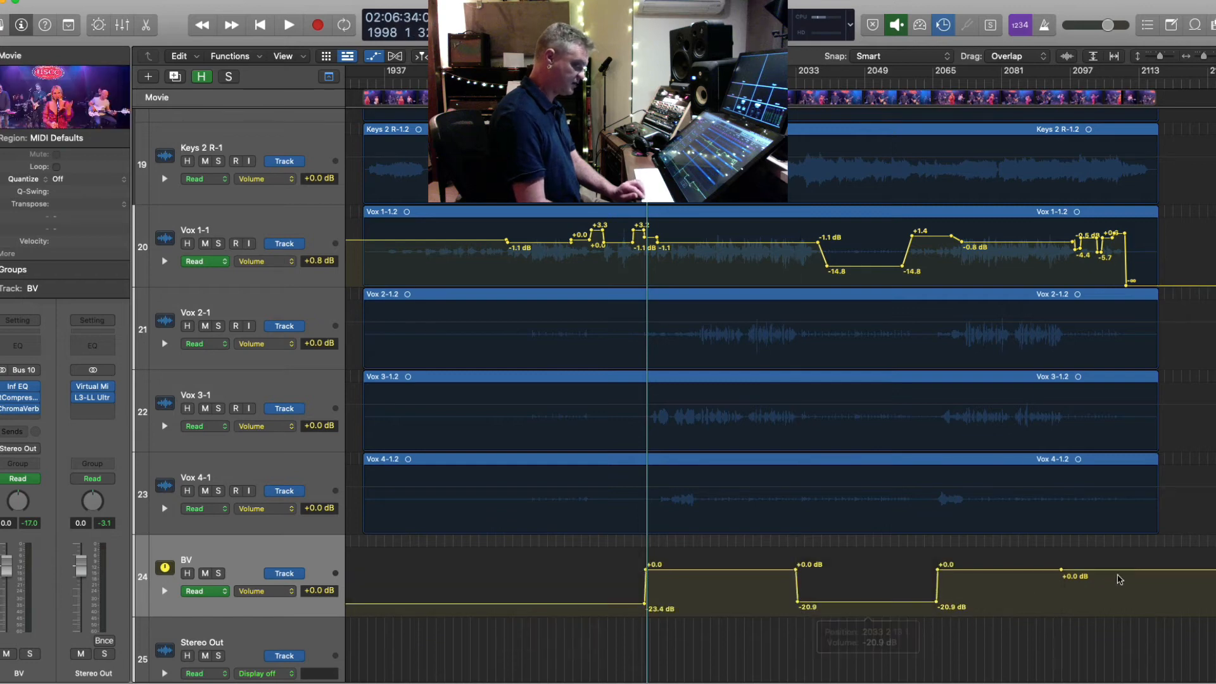
drag(1115, 576, 1124, 613)
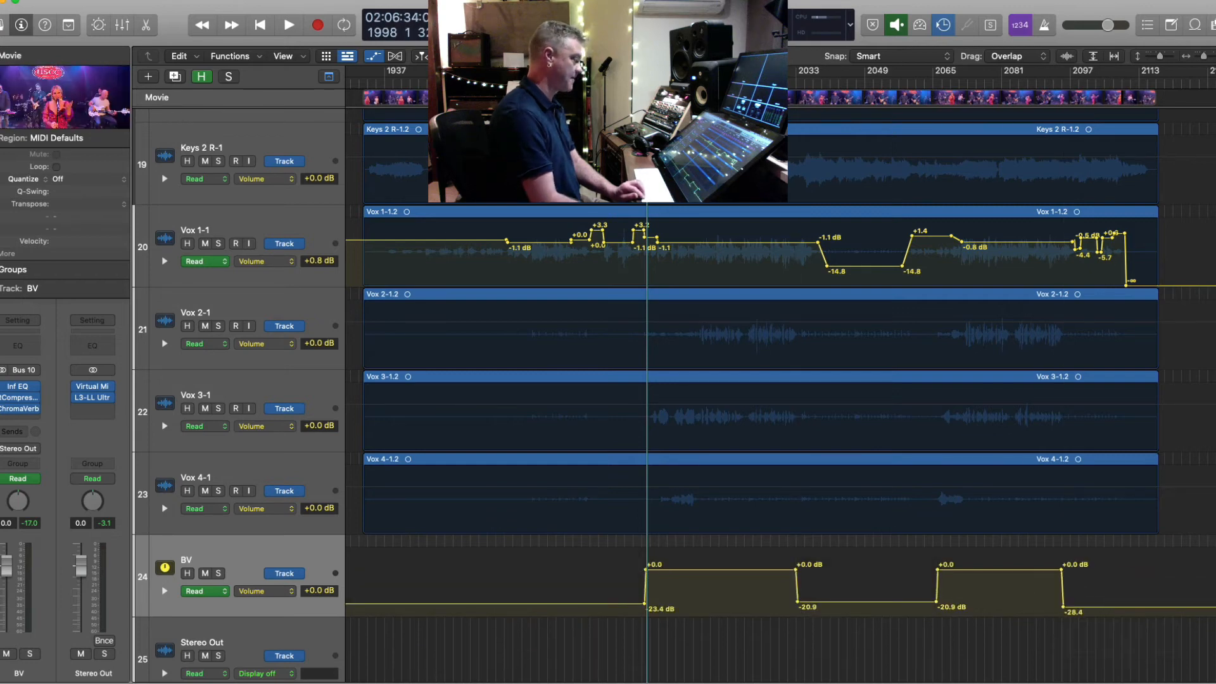
- Audition the mix leading up to the first backing vocal entry, around bars 1993 and 1983
key(space)
key(super+Up)
key(super+Up)
key(super+Up)
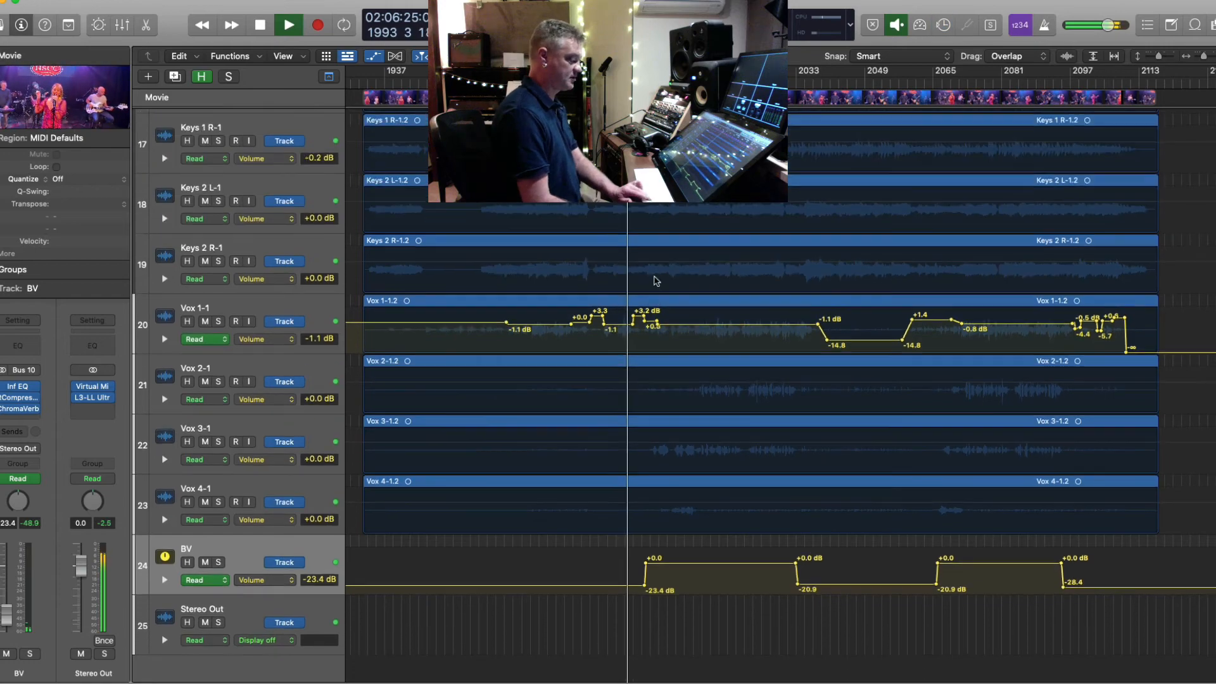
key(super+Right)
key(super+Up)
key(super+Left)
key(super+Left)
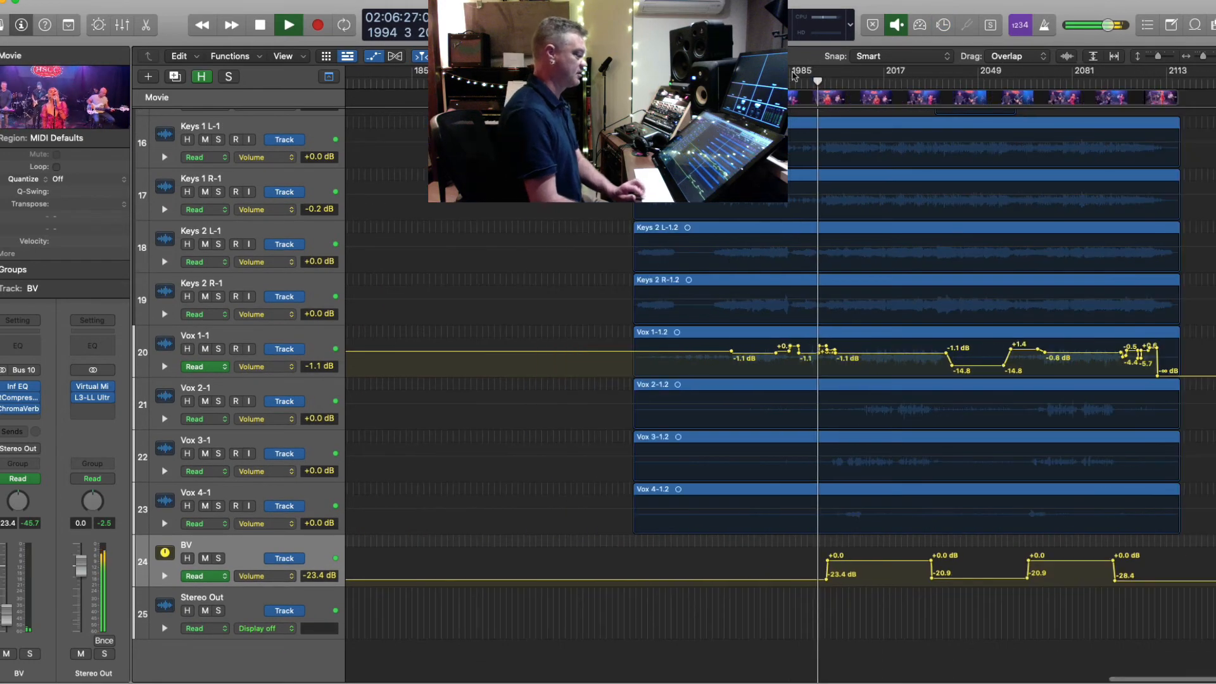
key(space)
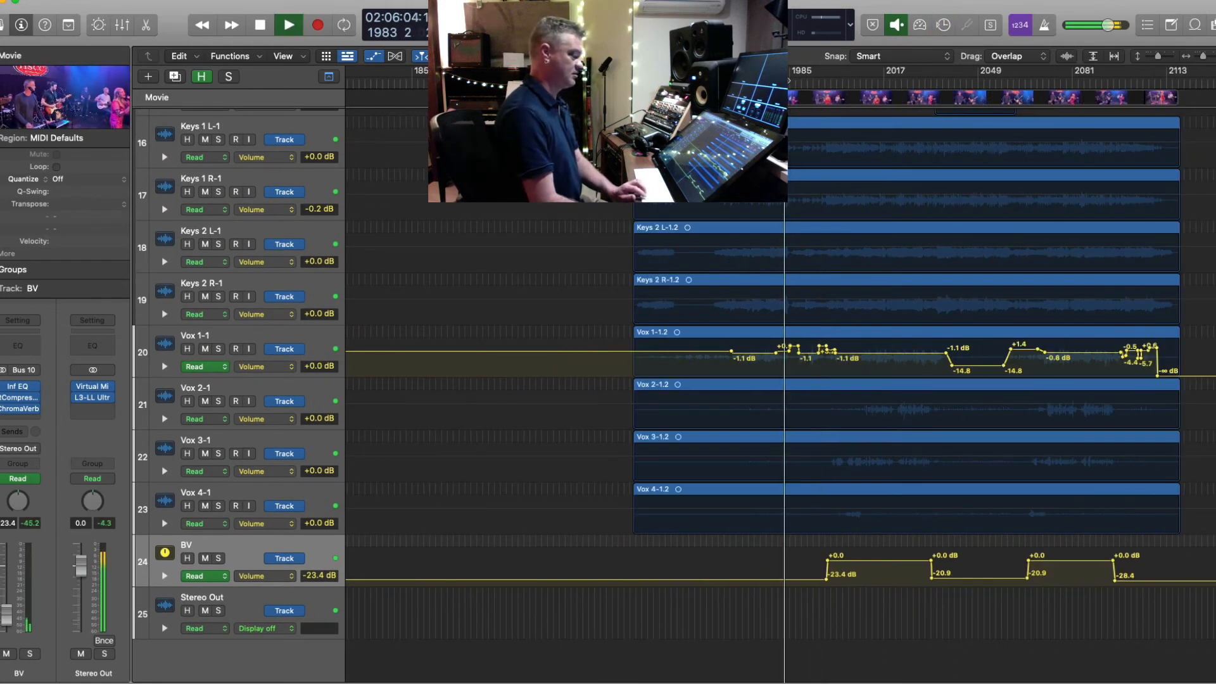
key(space)
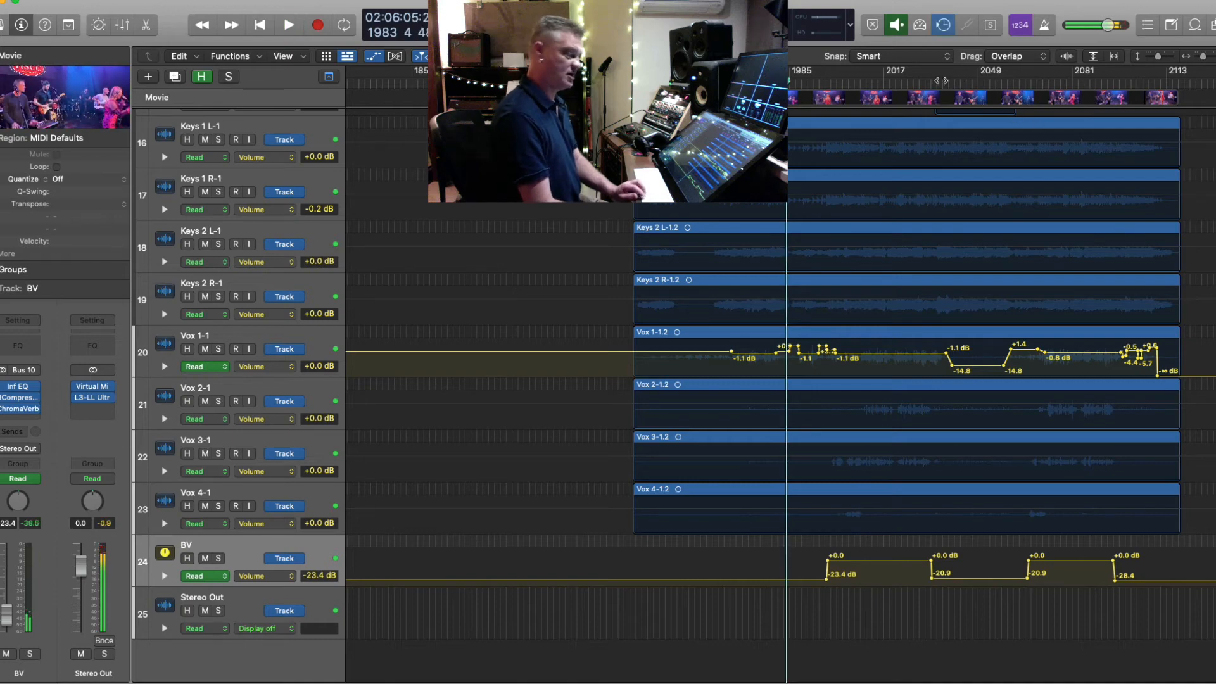
- Audition the end of the first backing vocal section, from about bar 2035 and again from about bar 2027
click(938, 80)
key(space)
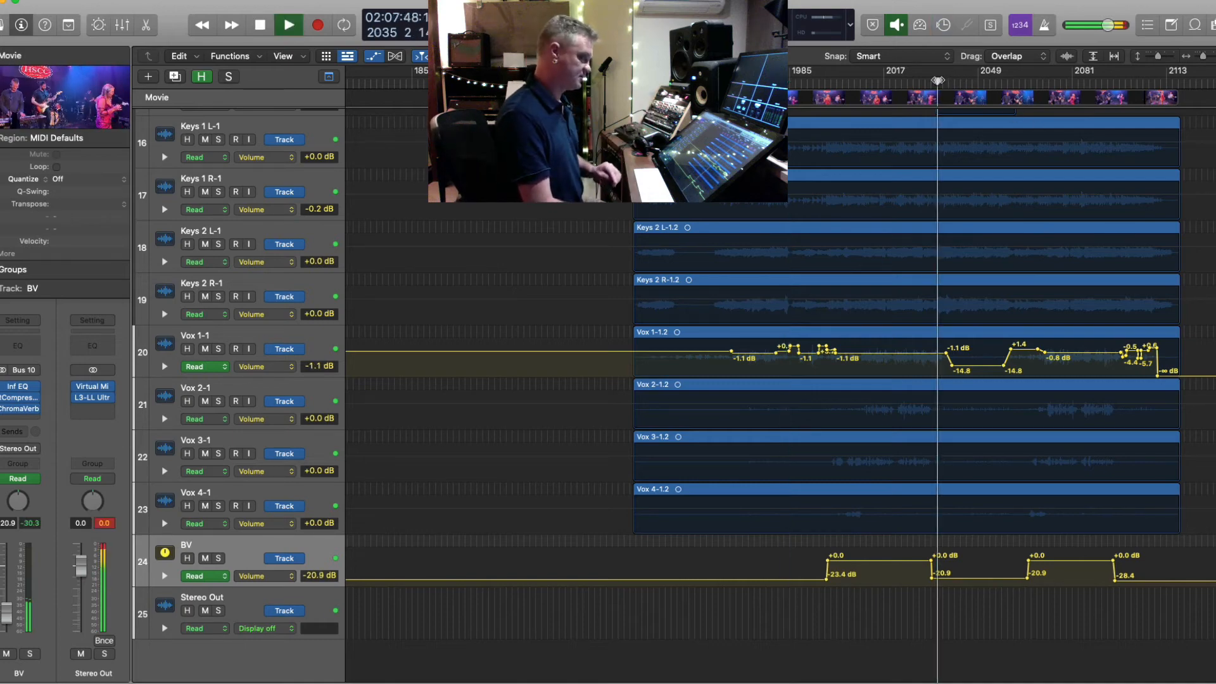
key(super+Right)
key(super+Right)
key(super+Right)
scroll(781, 392, up, 3)
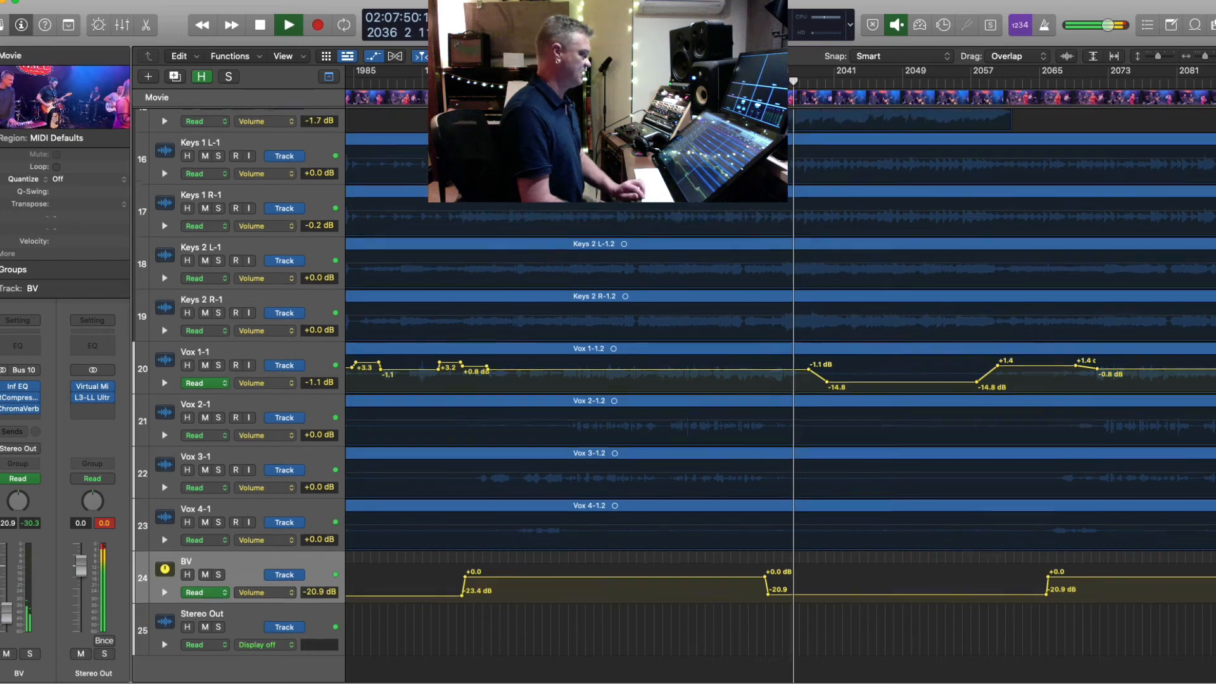
click(714, 81)
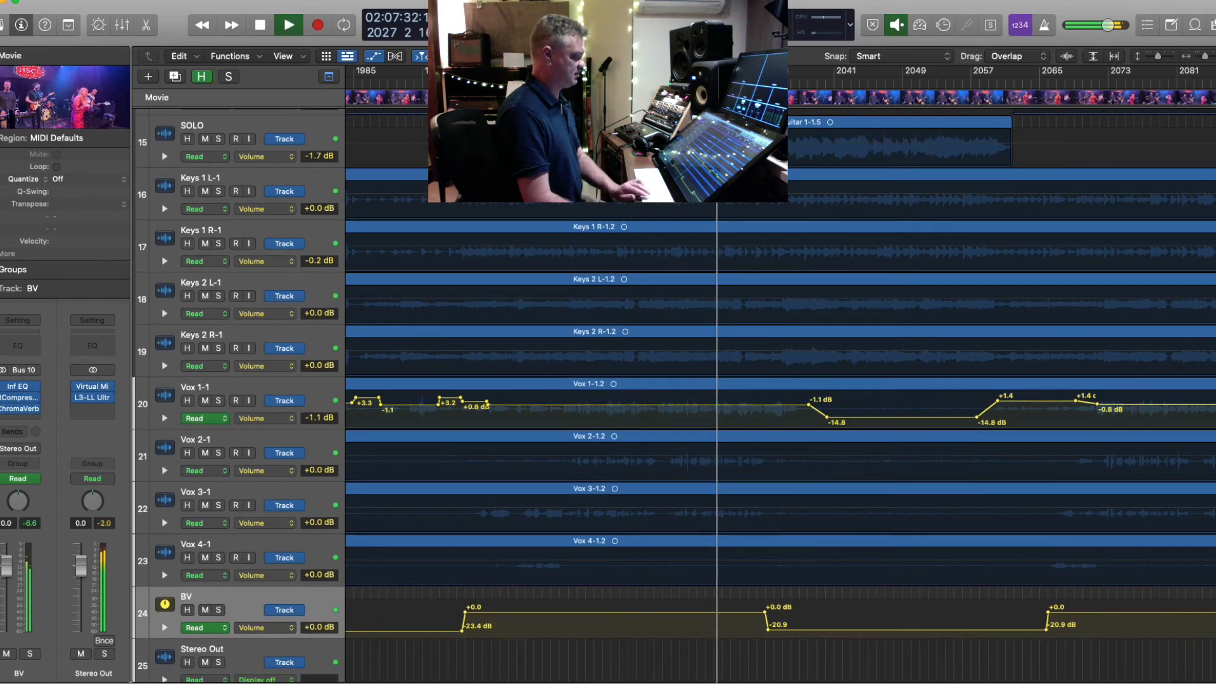
- Hide the track automation and select the SOLO guitar track while playback approaches its region
key(a)
click(287, 162)
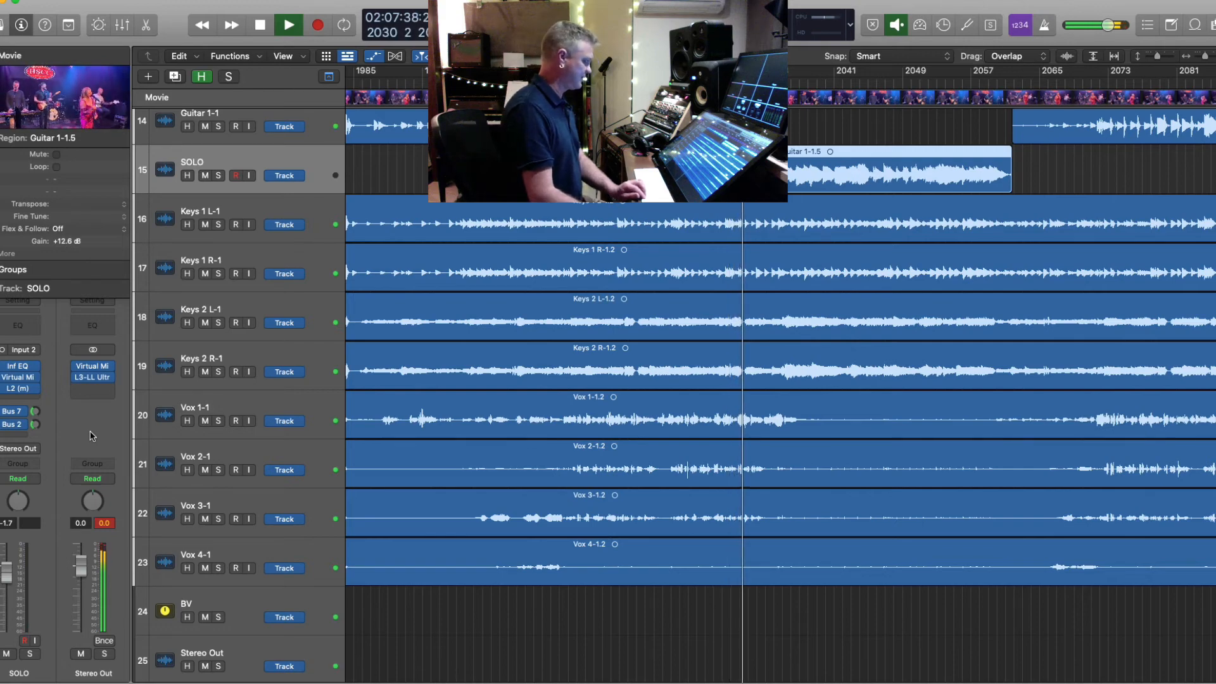
key(super+Up)
key(super+Up)
key(super+Up)
key(super+Right)
key(super+Right)
key(super+Right)
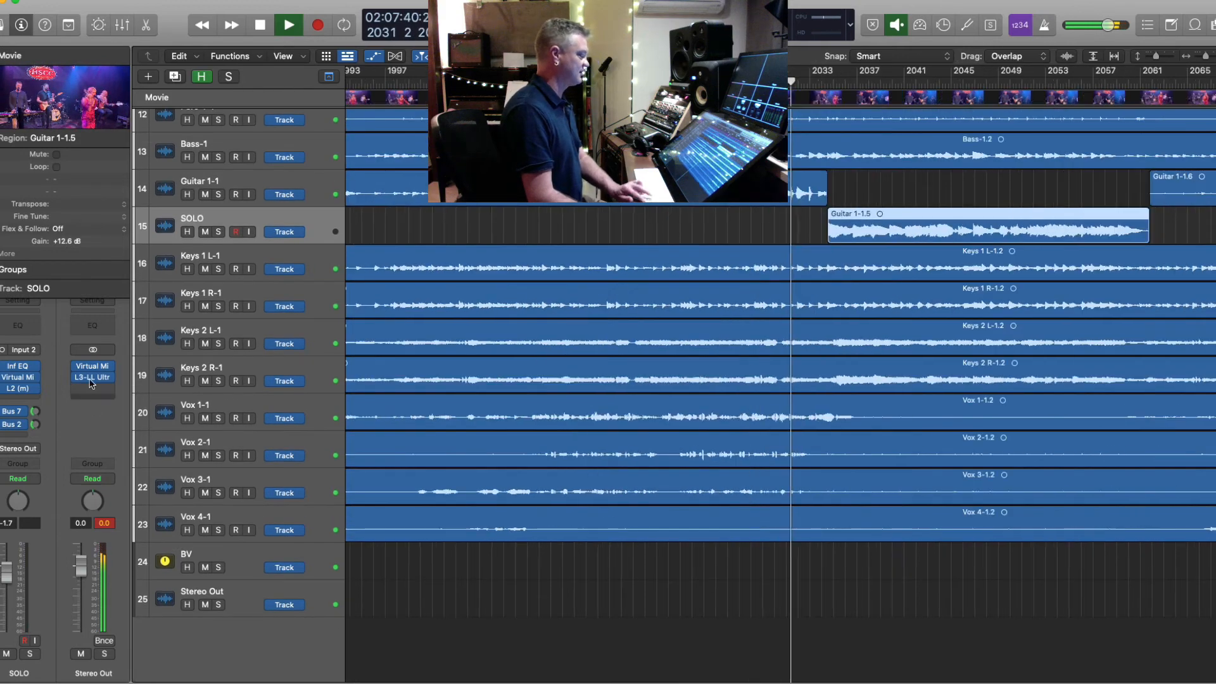
- Check the Keys 1 L-1 and Guitar 1-1 channels and set the SOLO channel's volume to -2.5 dB
click(251, 267)
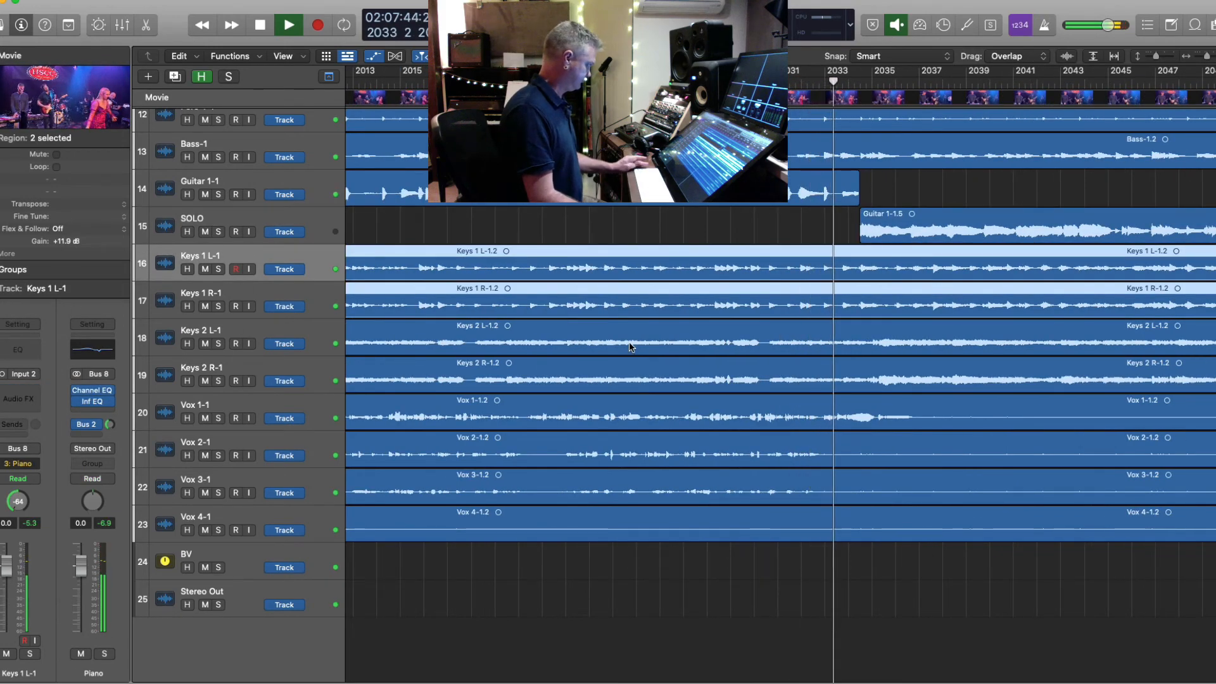
click(303, 179)
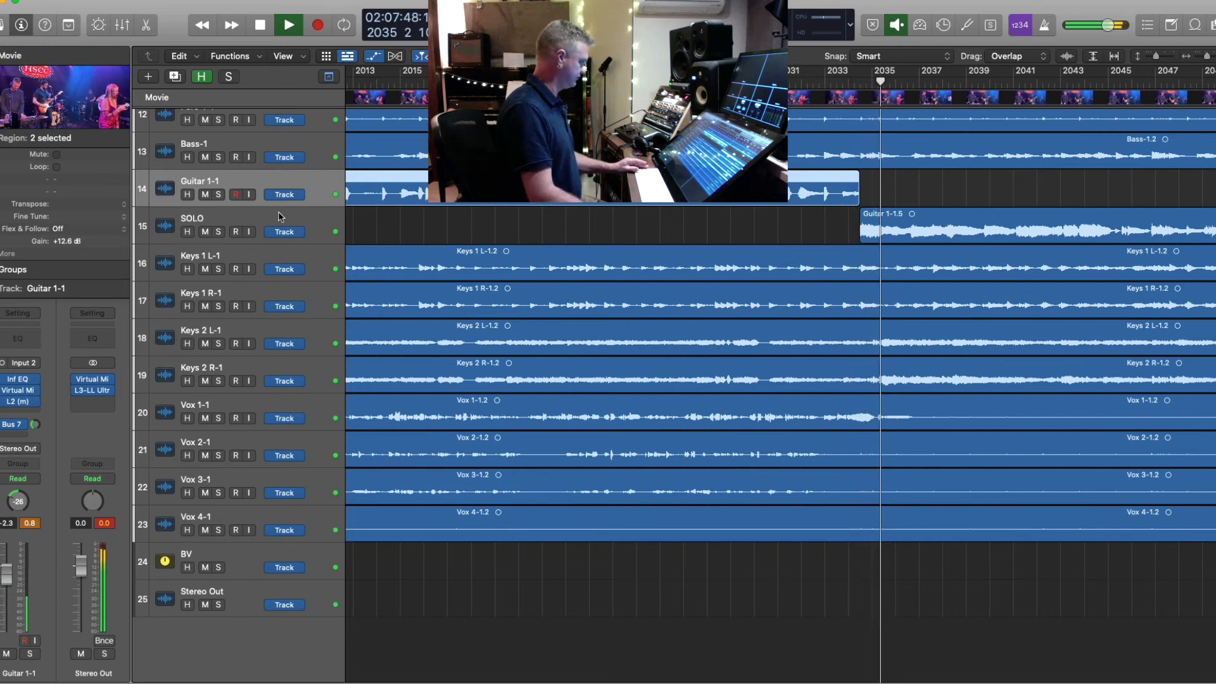
key(Down)
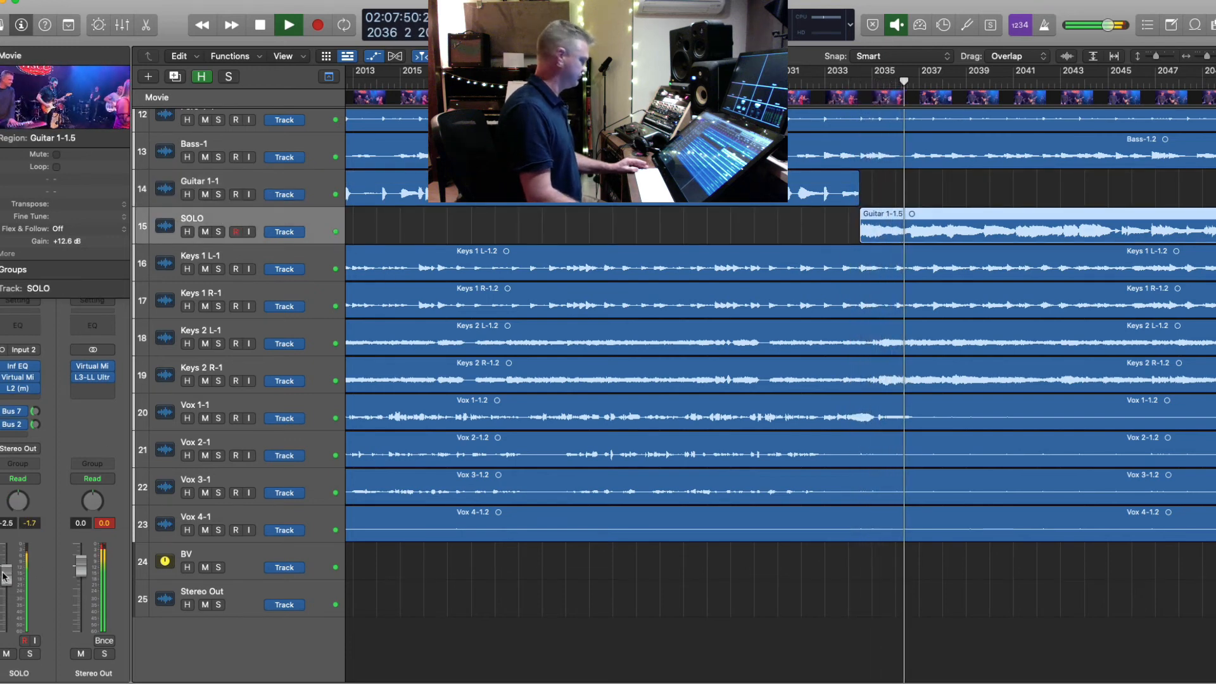
click(807, 225)
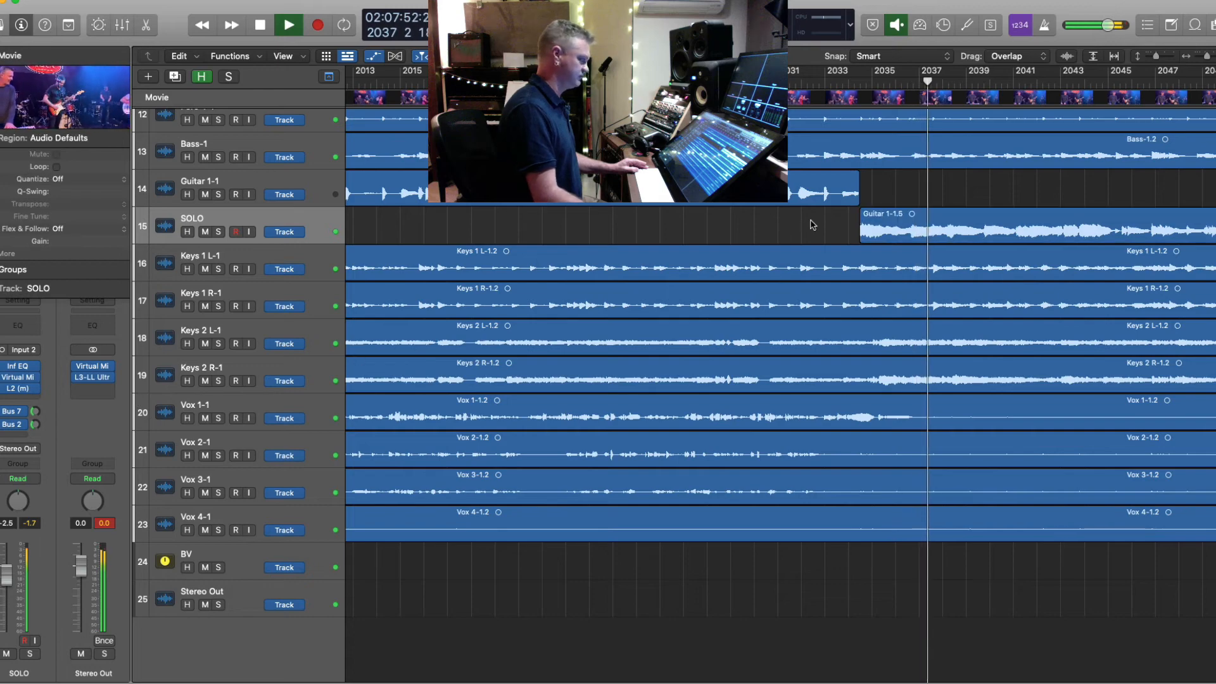
key(super+Left)
key(super+Left)
key(super+Up)
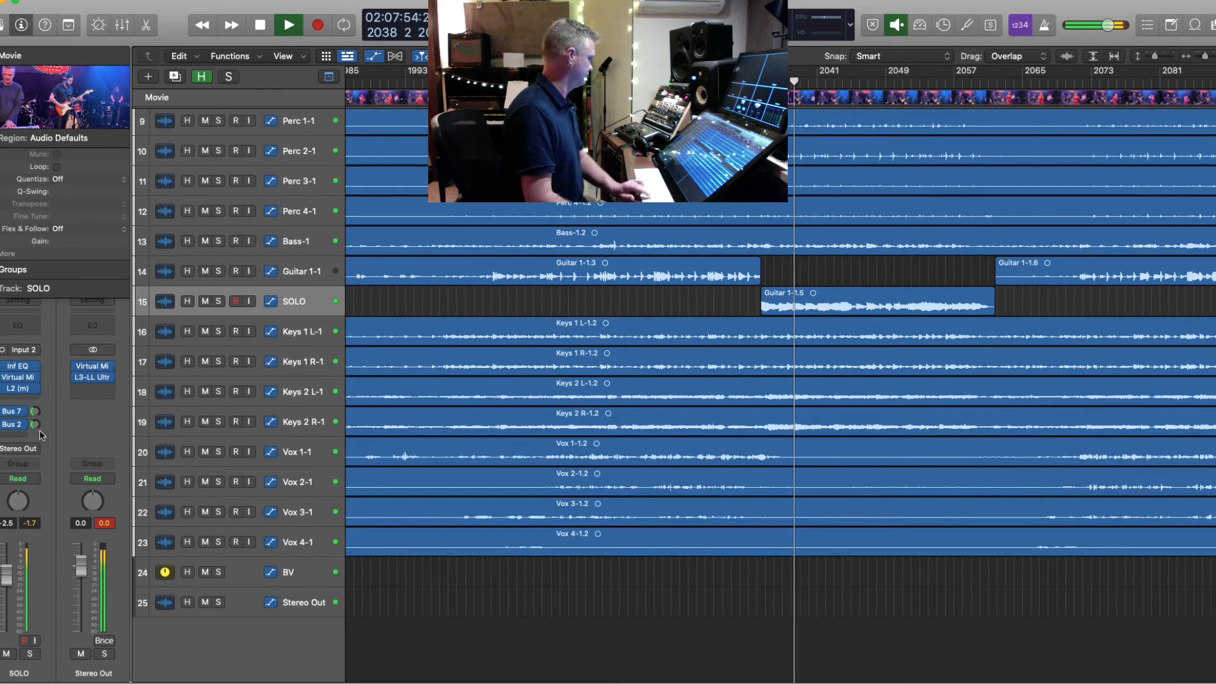
click(19, 425)
mouse_move(38, 450)
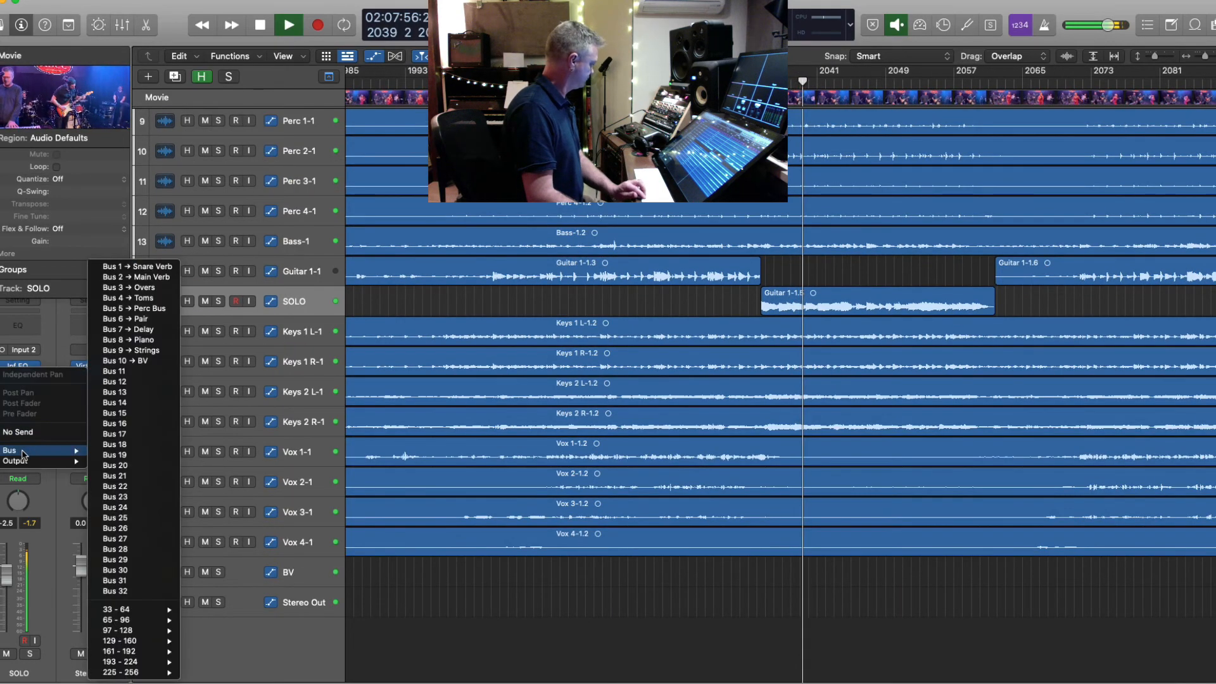
click(142, 374)
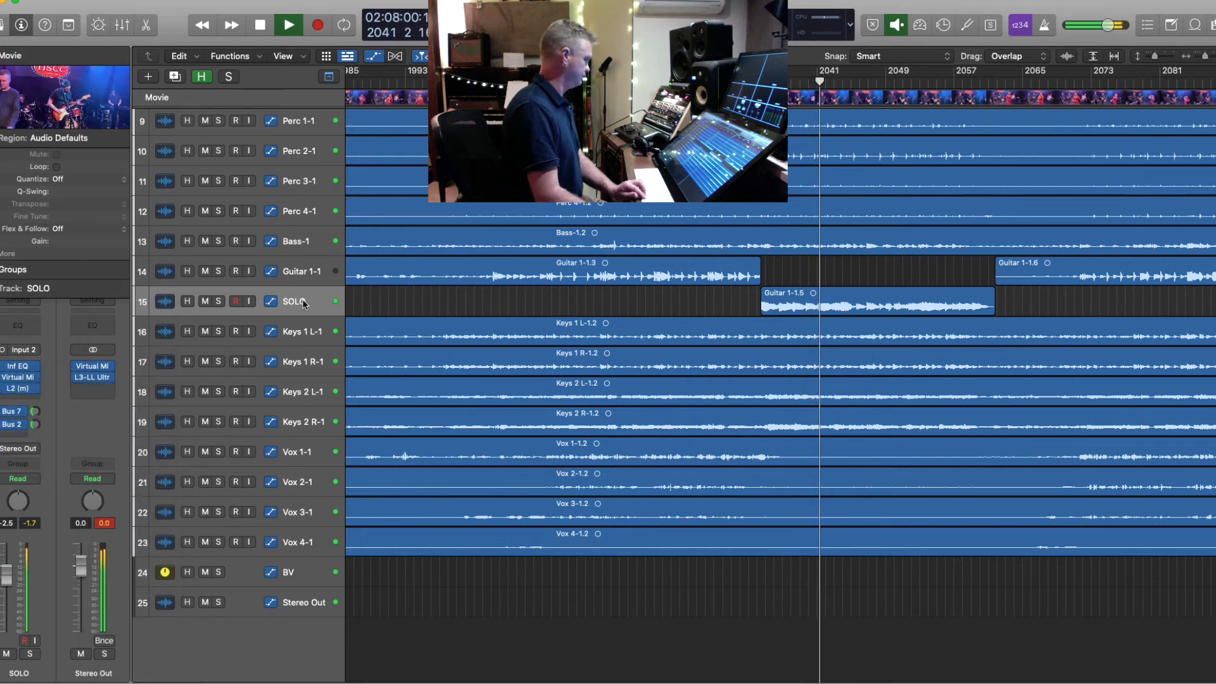
- Stop playback, inspect the SOLO guitar channel's existing Bus 7 send, and add a new send to Bus 11
key(Right)
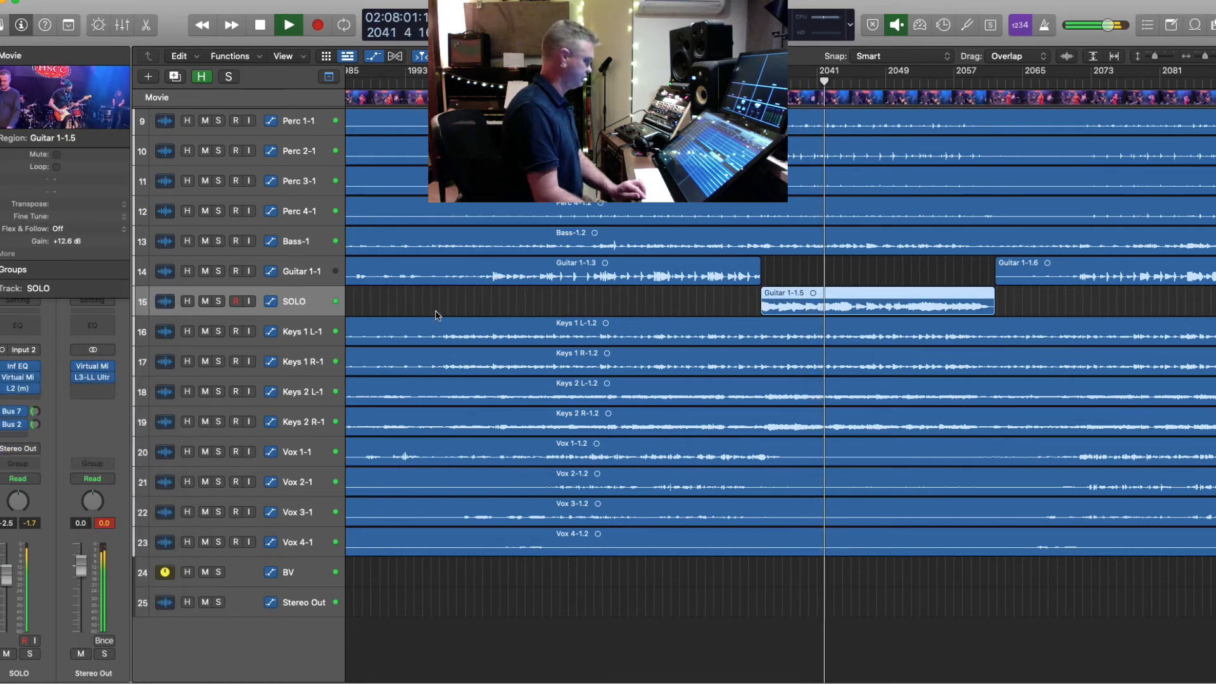
key(space)
click(21, 413)
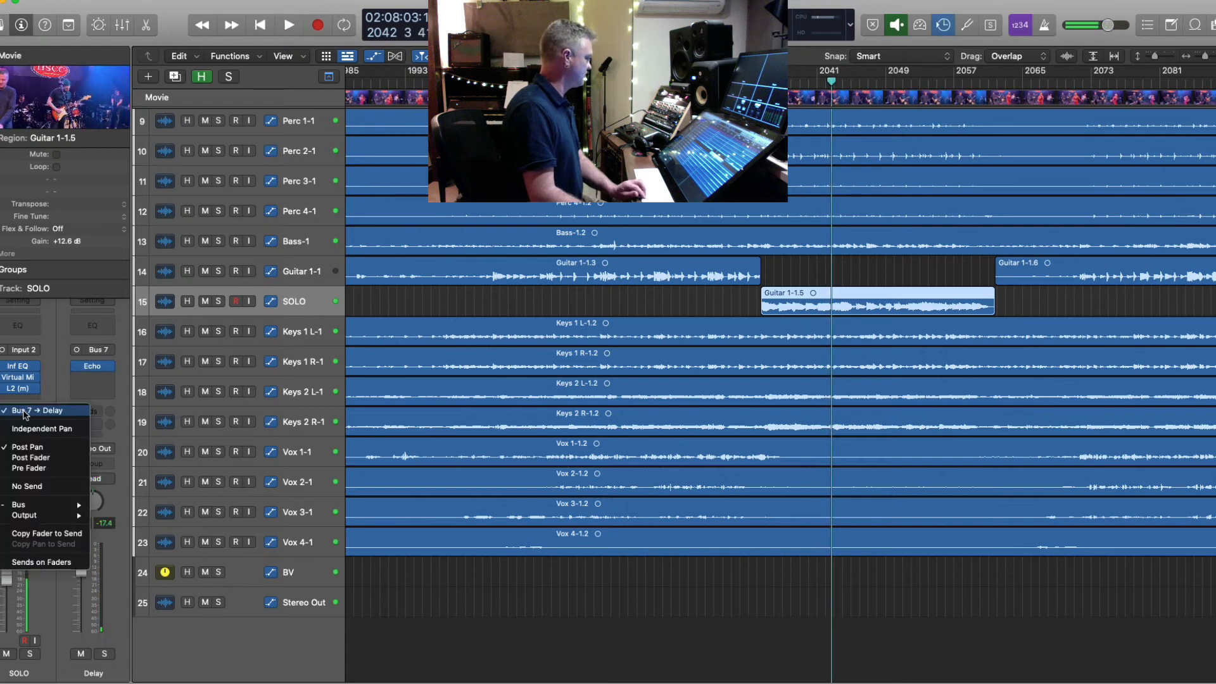
click(50, 370)
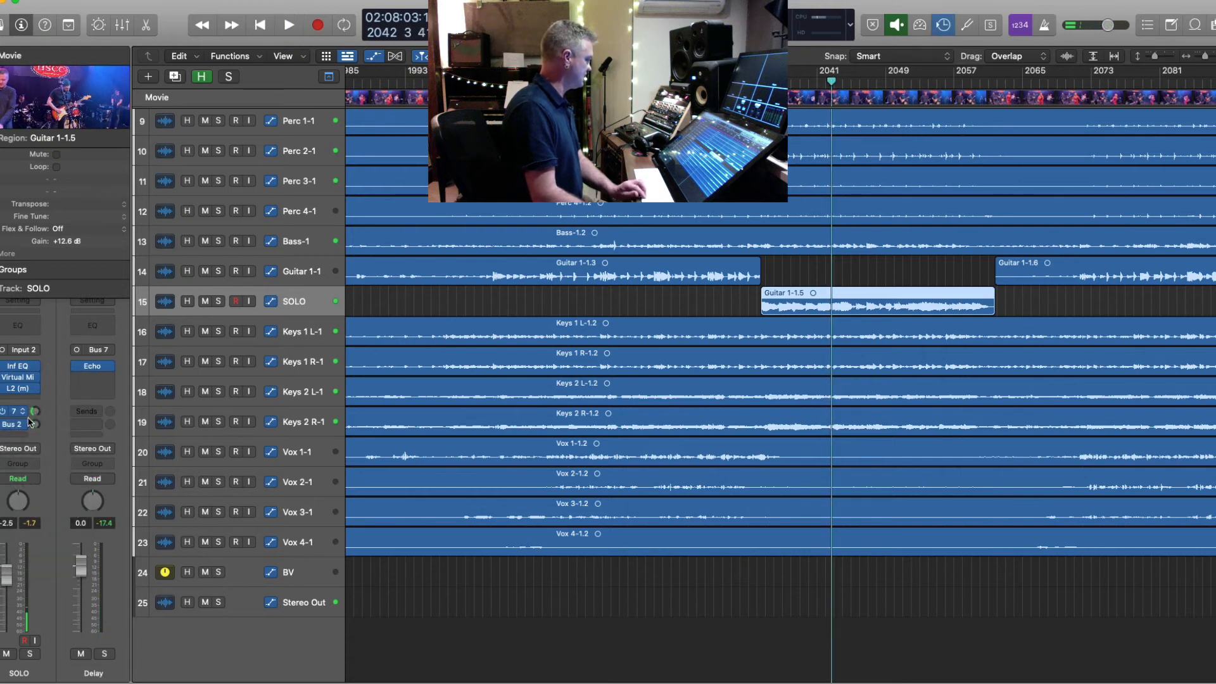
click(22, 436)
mouse_move(26, 455)
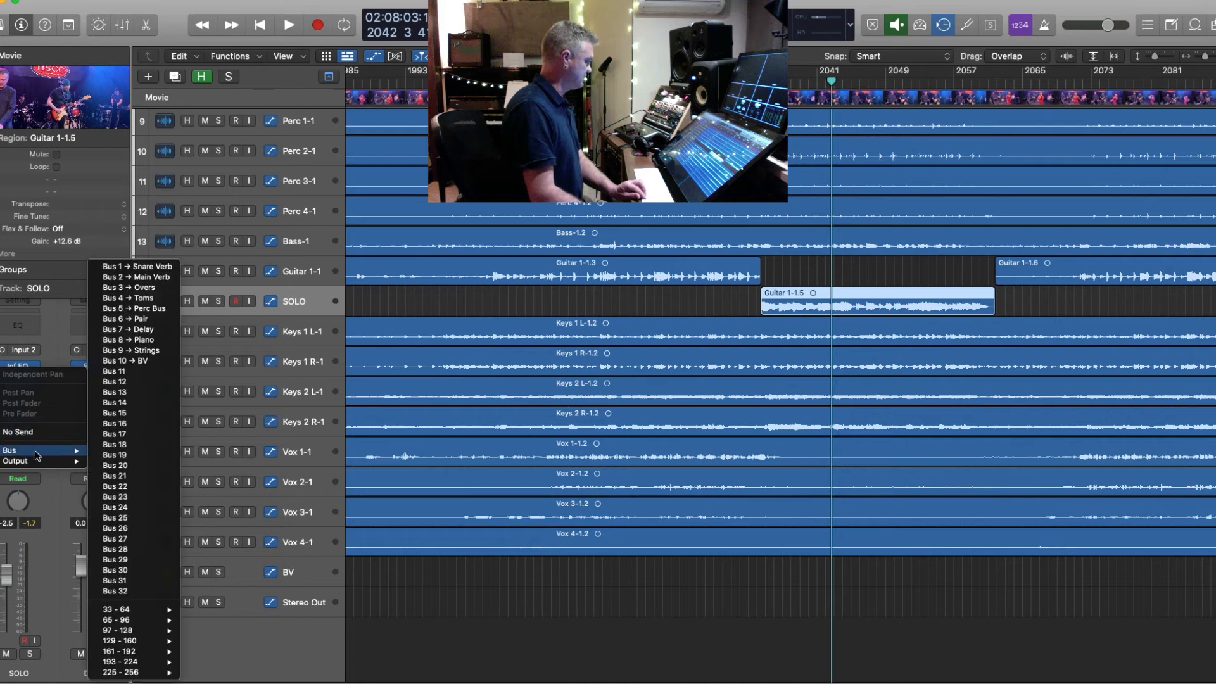
click(114, 371)
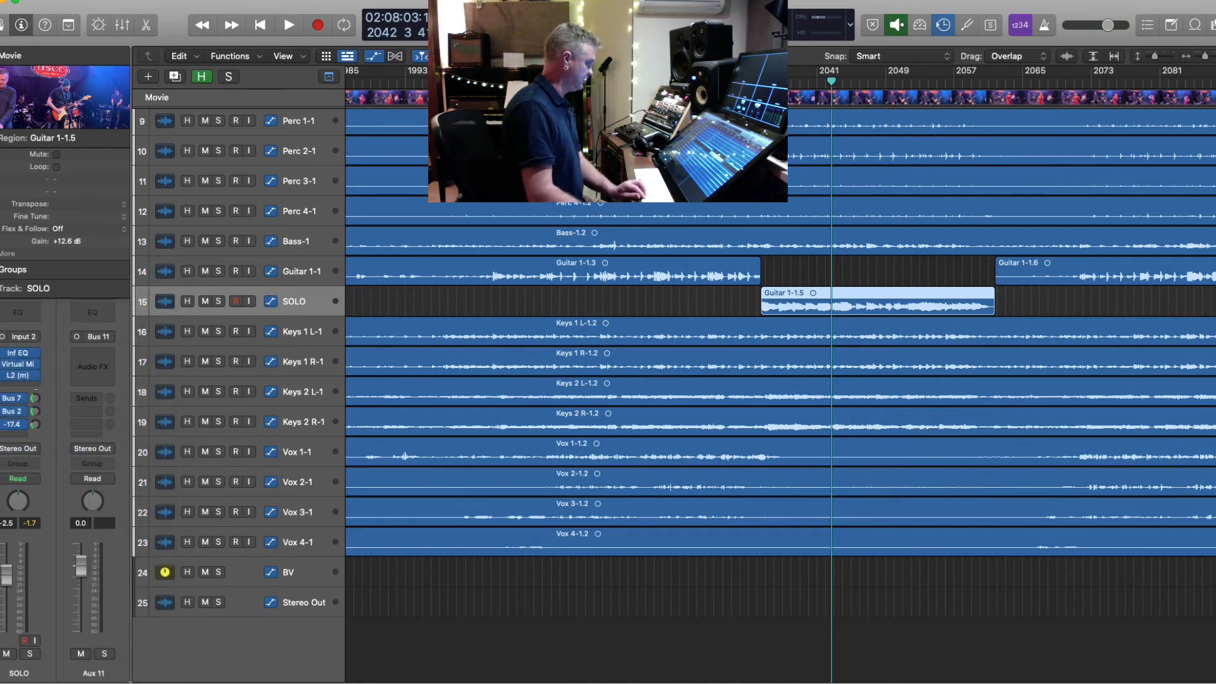
- Insert a stereo Tape Delay on the Aux 11 channel and move its window off the guitar solo region
click(105, 360)
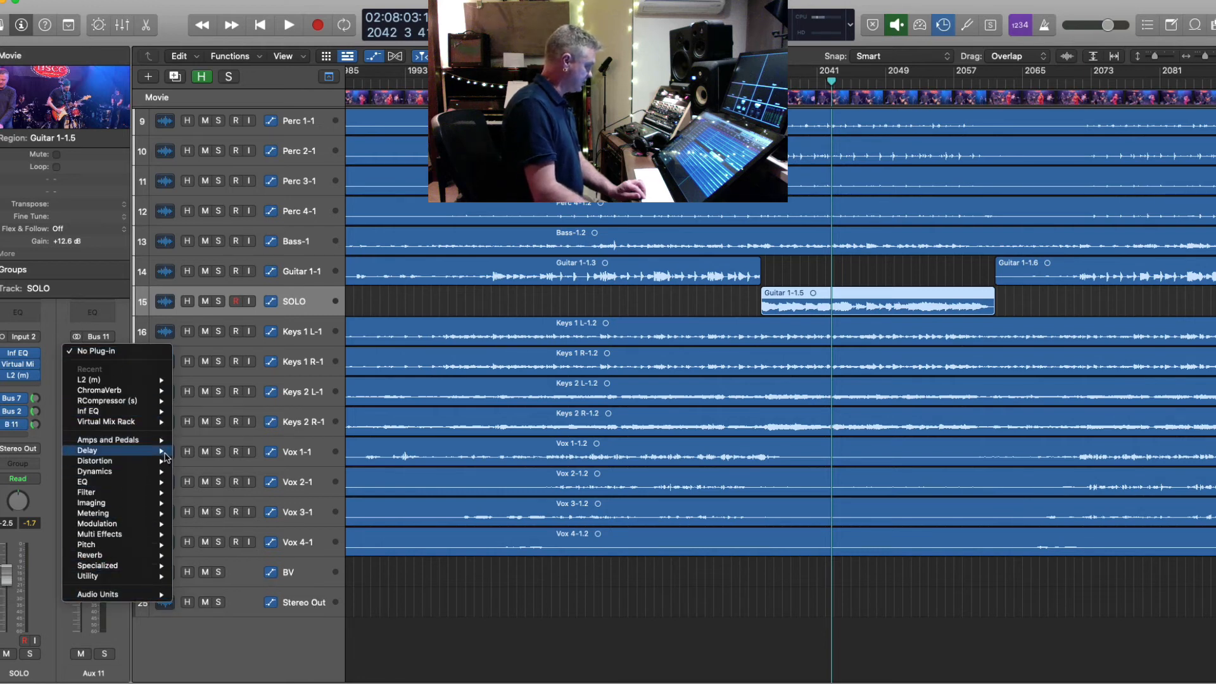
mouse_move(168, 450)
mouse_move(252, 494)
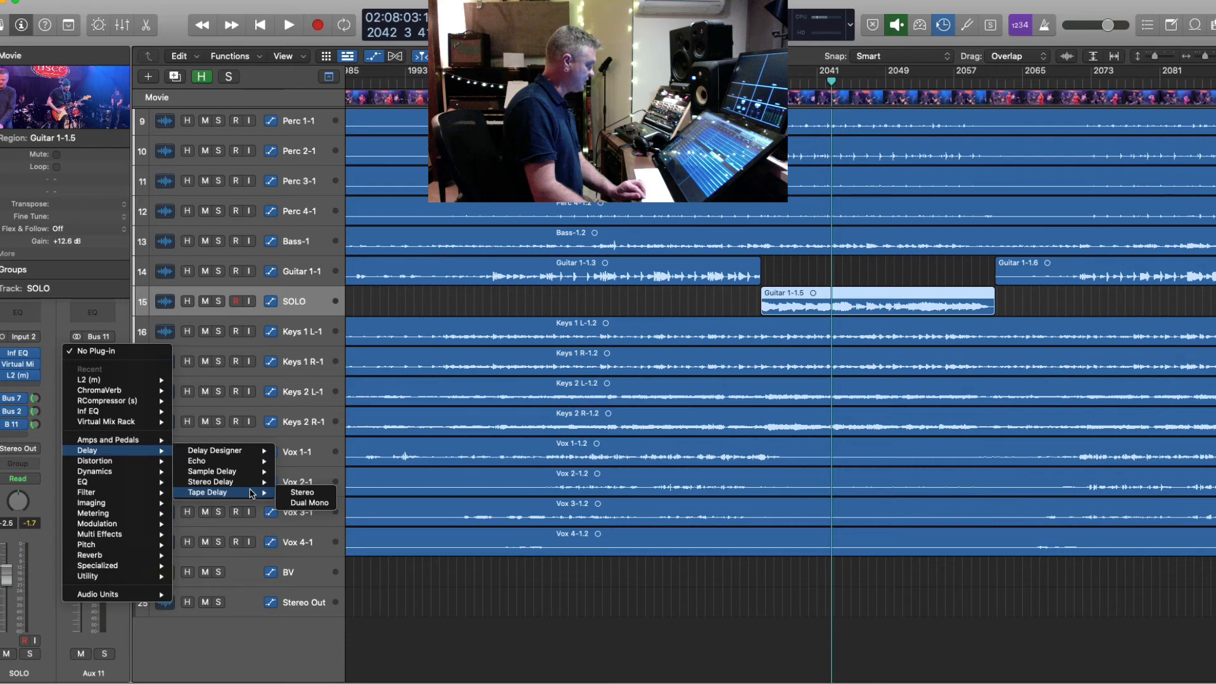
click(303, 493)
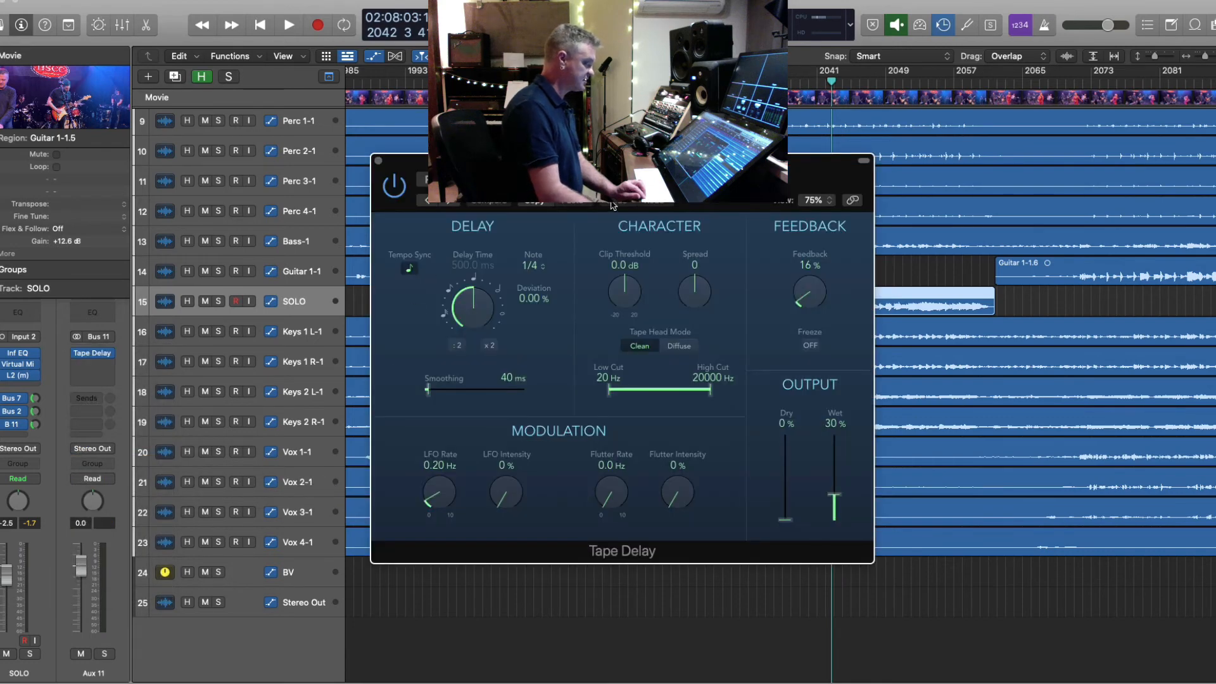
drag(729, 161, 527, 18)
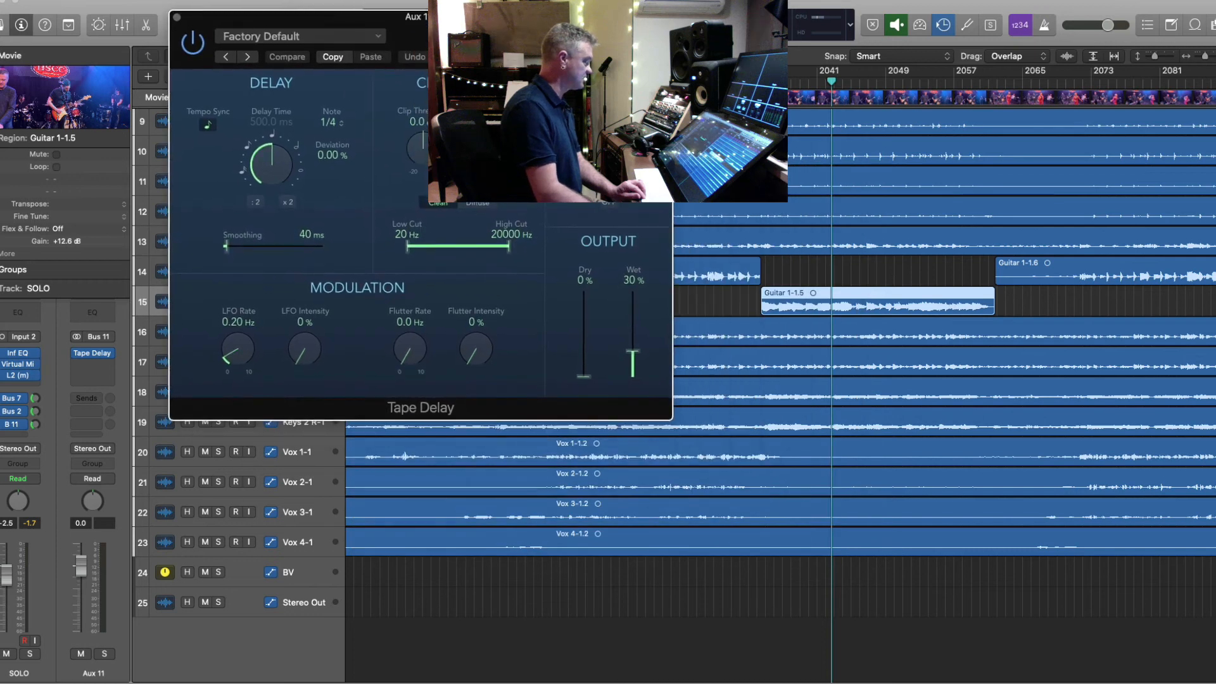
- With the guitar region soloed, disable the Tape Delay's tempo sync, raise the SOLO channel's Bus 11 send and set the delay time to 530 ms
click(207, 126)
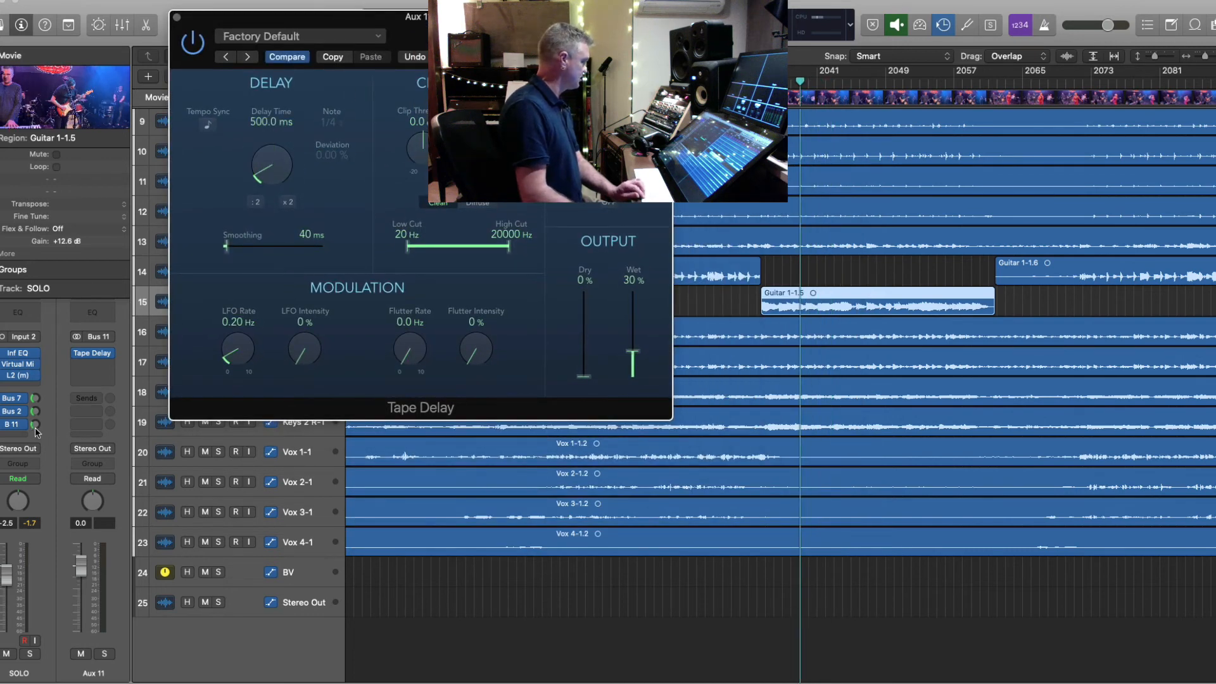
key(ctrl+s)
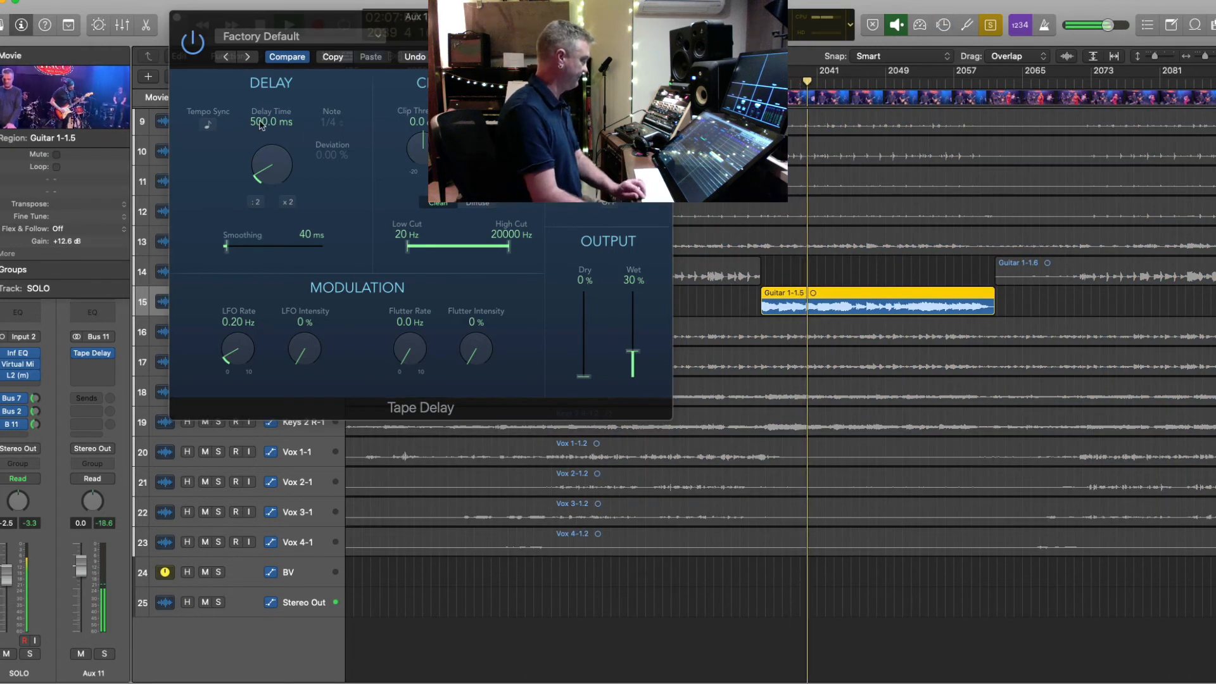
drag(265, 161, 263, 152)
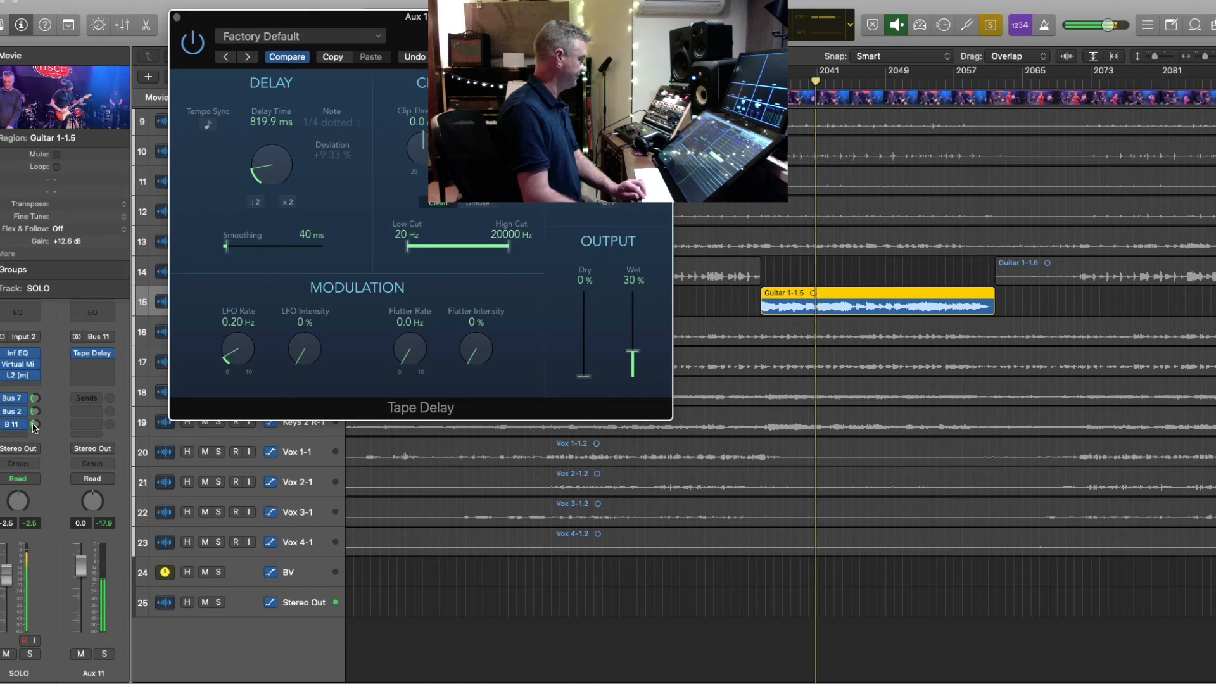
drag(34, 423, 57, 384)
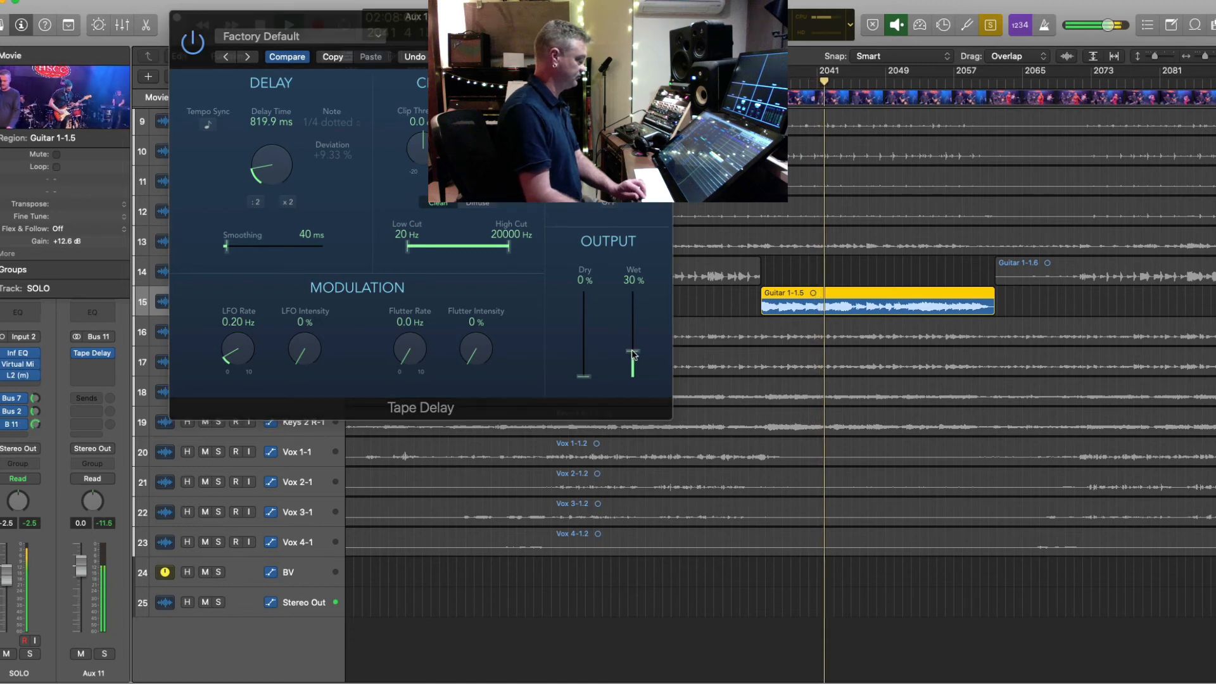
drag(263, 118, 263, 122)
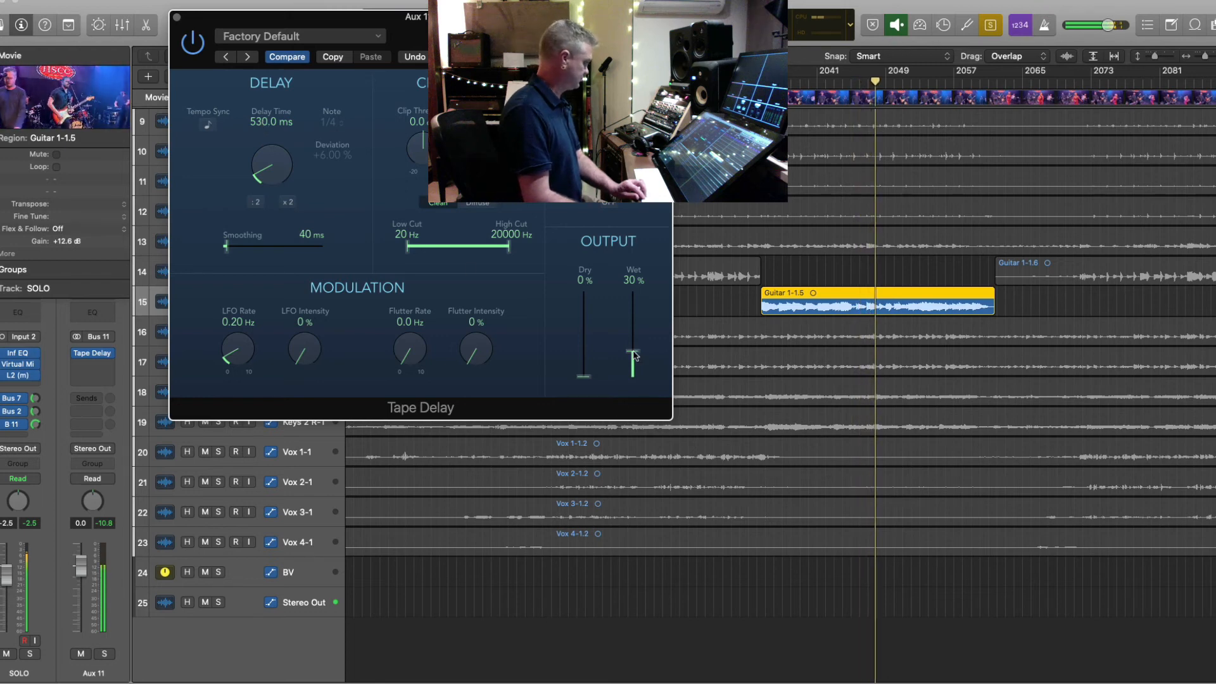
- Set the Tape Delay's wet output to 100 %, adjust the SOLO channel's Bus 11 send level and close the plug-in
drag(583, 377, 600, 459)
drag(633, 351, 633, 292)
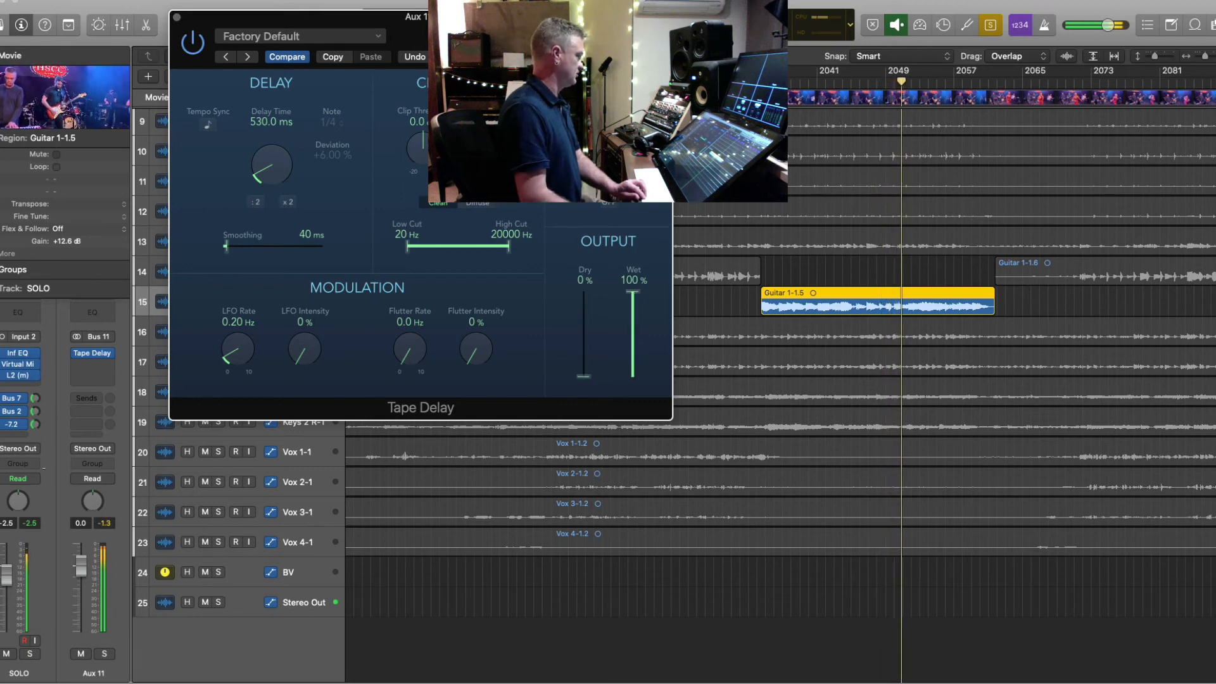
drag(35, 425, 194, 298)
click(179, 19)
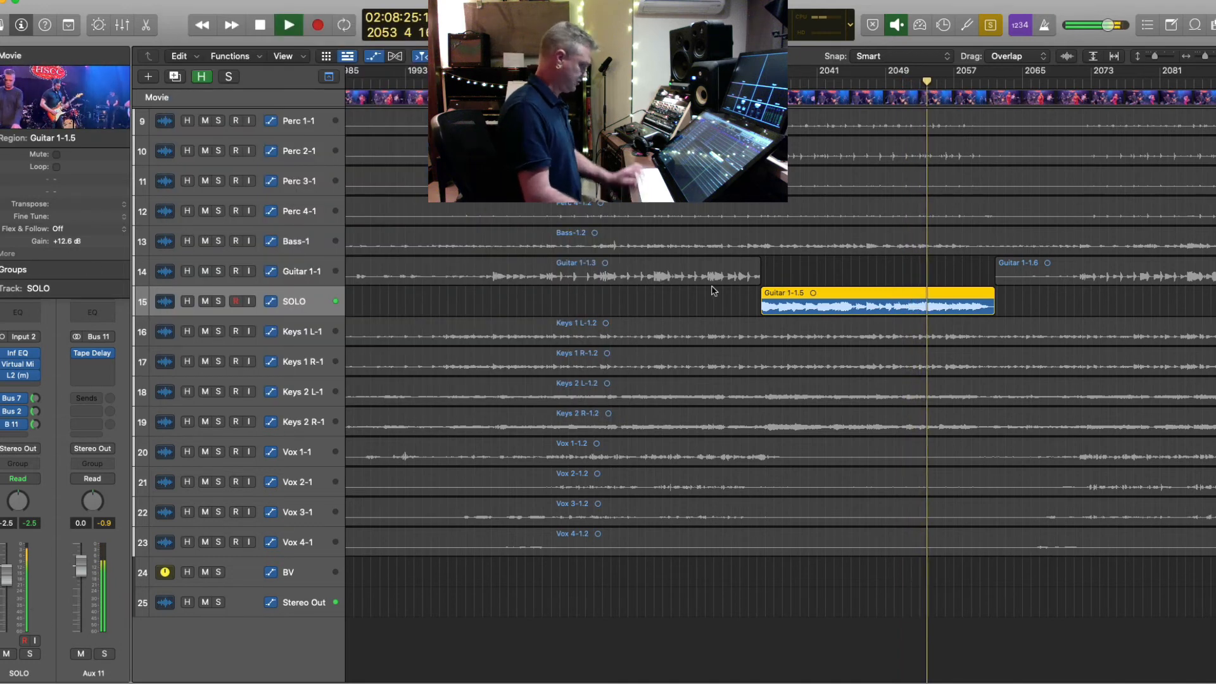
- Turn off region solo and audition the lead-in to the guitar solo in the full mix, checking the SOLO channel's sends
key(ctrl+s)
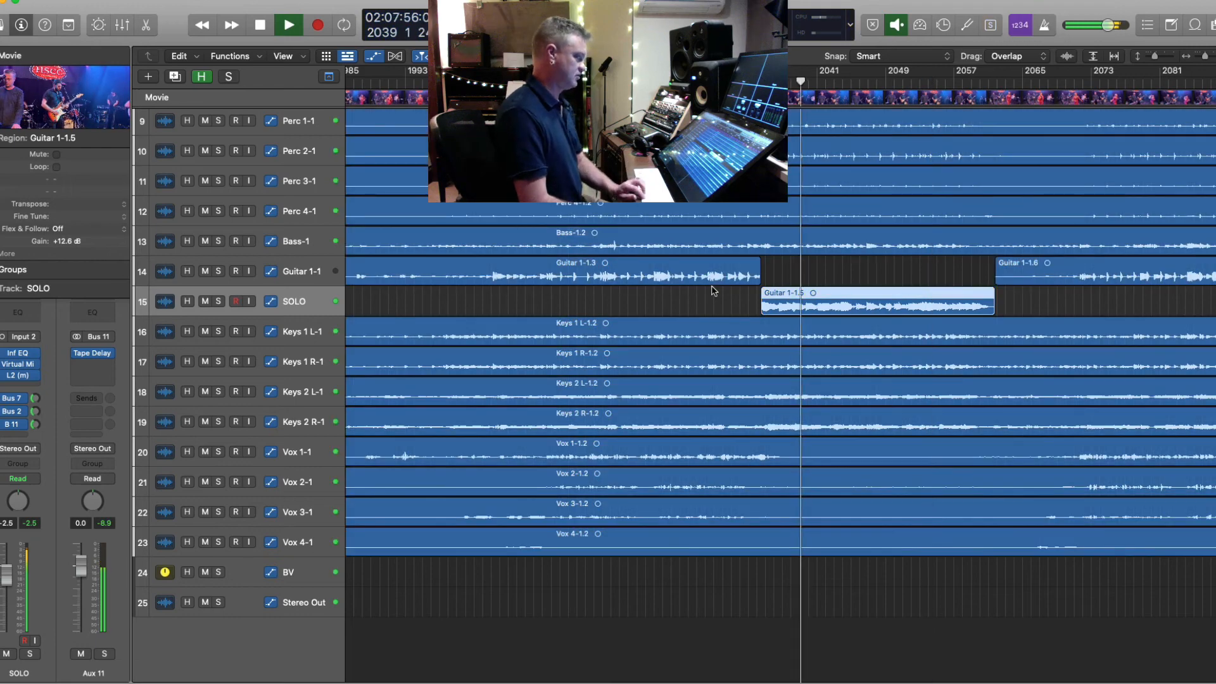
key(space)
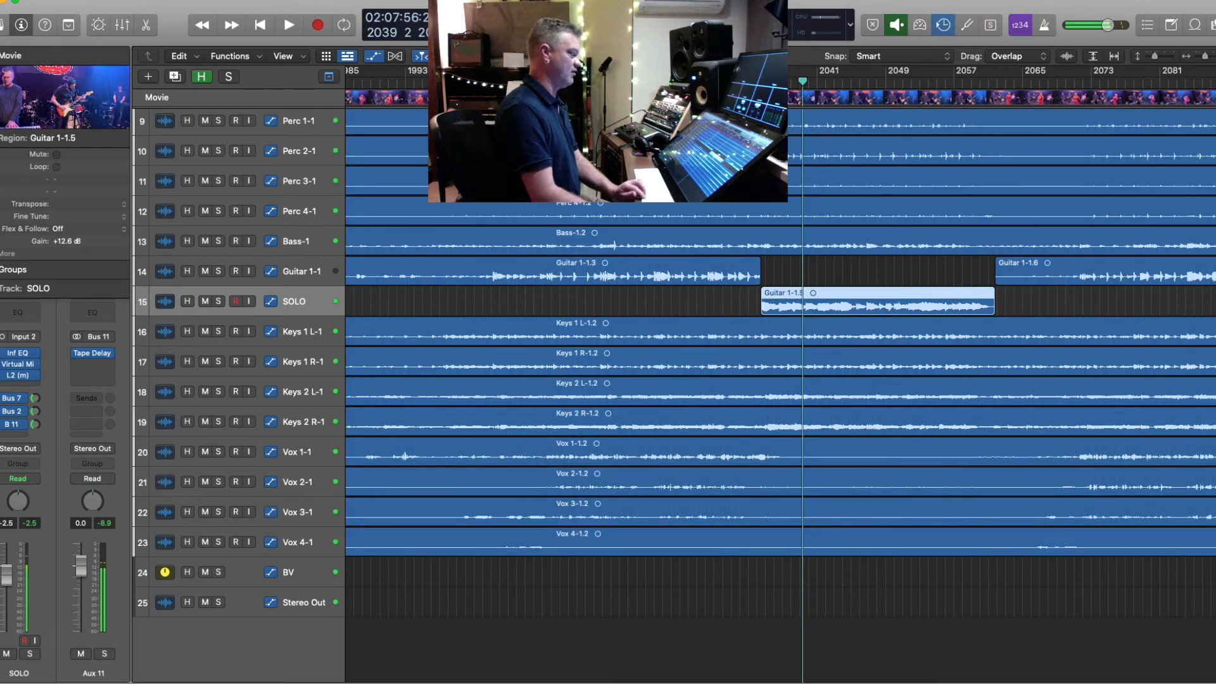
key(shift+comma)
key(space)
drag(35, 400, 35, 398)
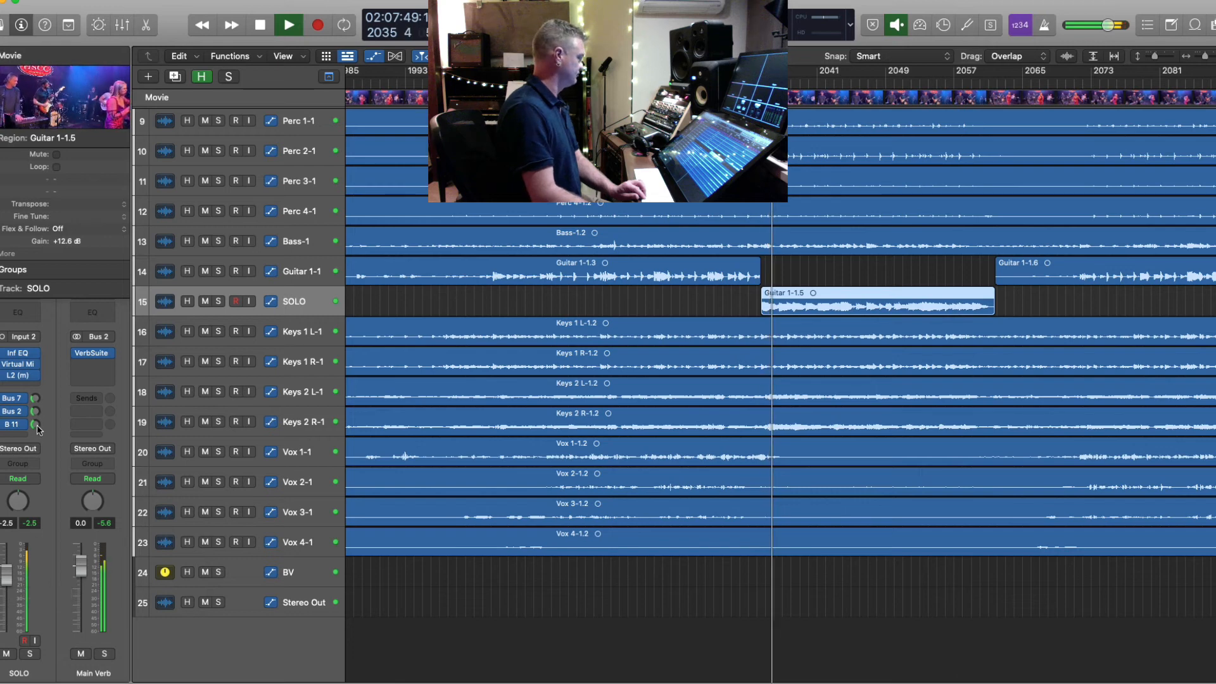
click(35, 424)
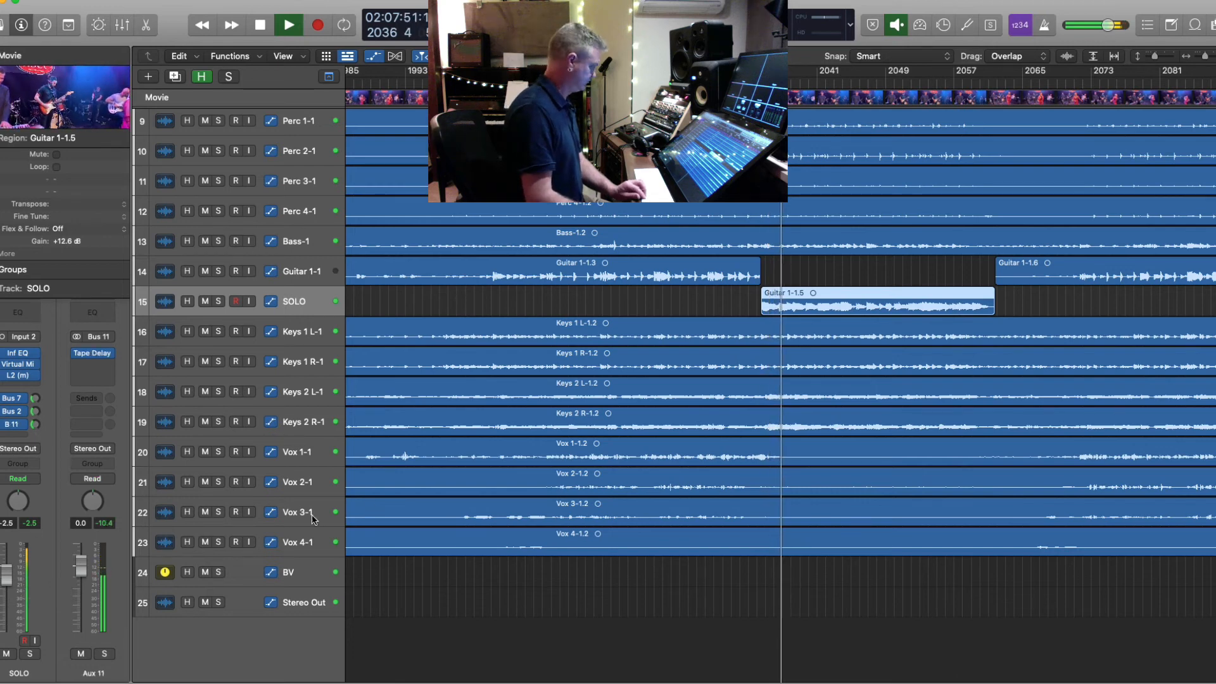
- Select the Vox 1-1 track, enlarge the track view and add a send to Bus 11 on its channel
click(305, 456)
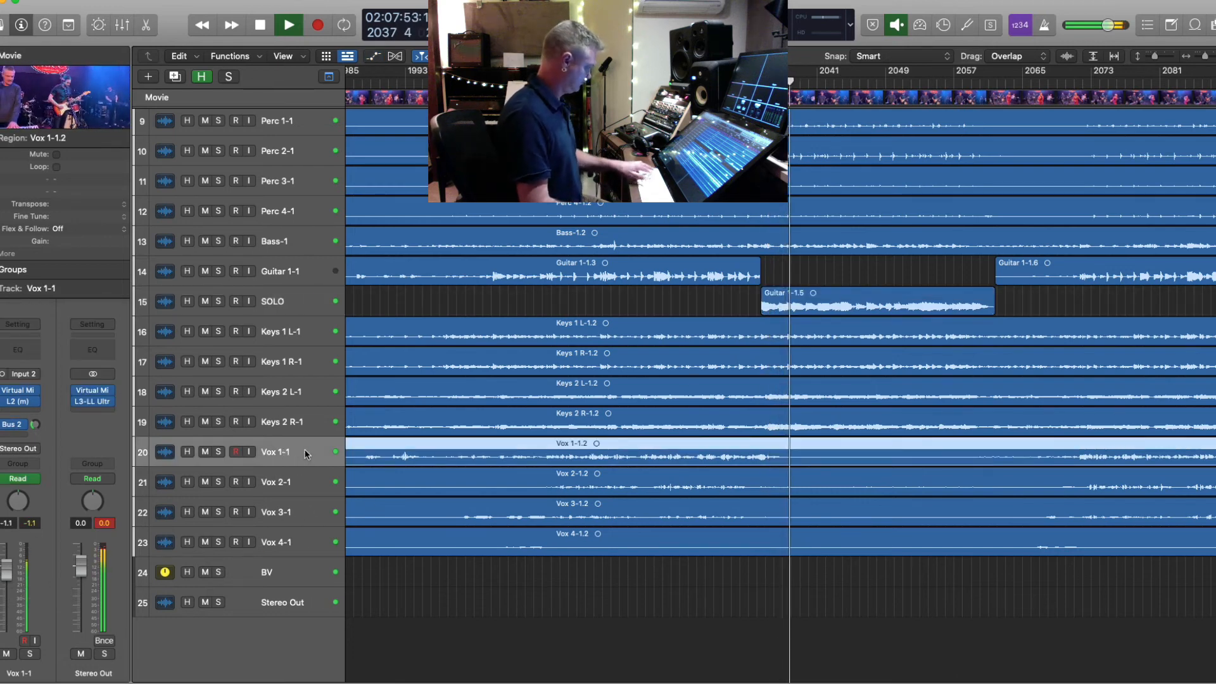
key(super+Down)
key(super+Down)
key(super+Down)
key(super+Down)
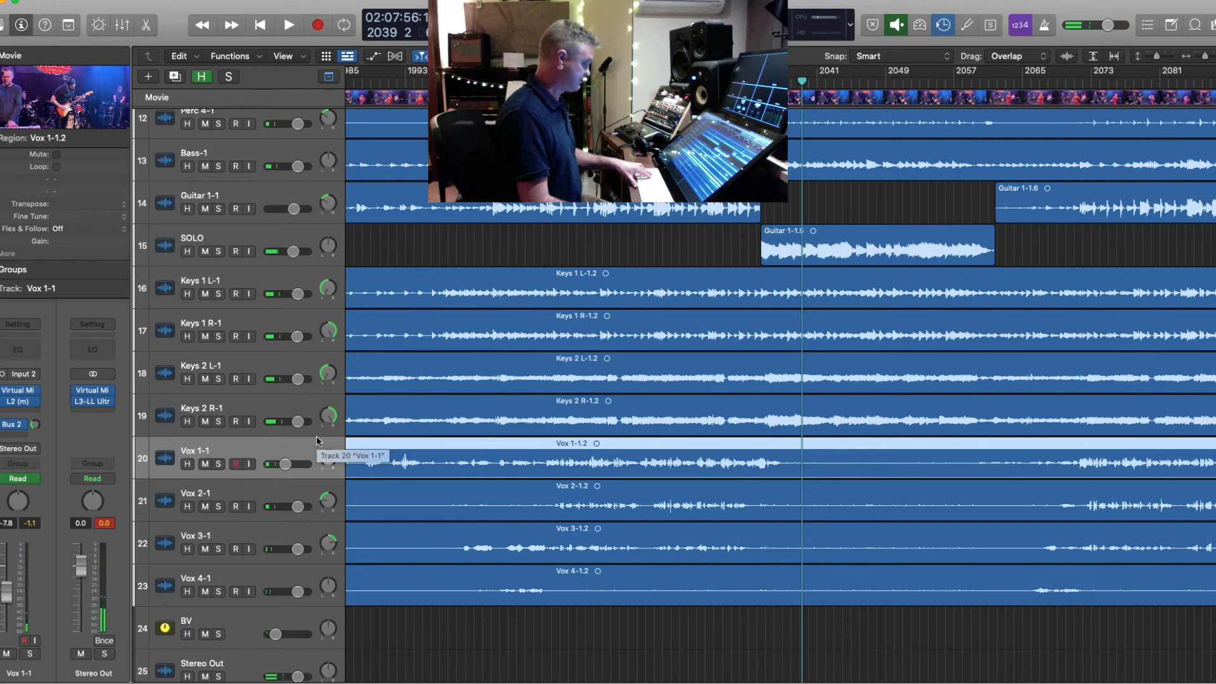
click(22, 438)
mouse_move(31, 450)
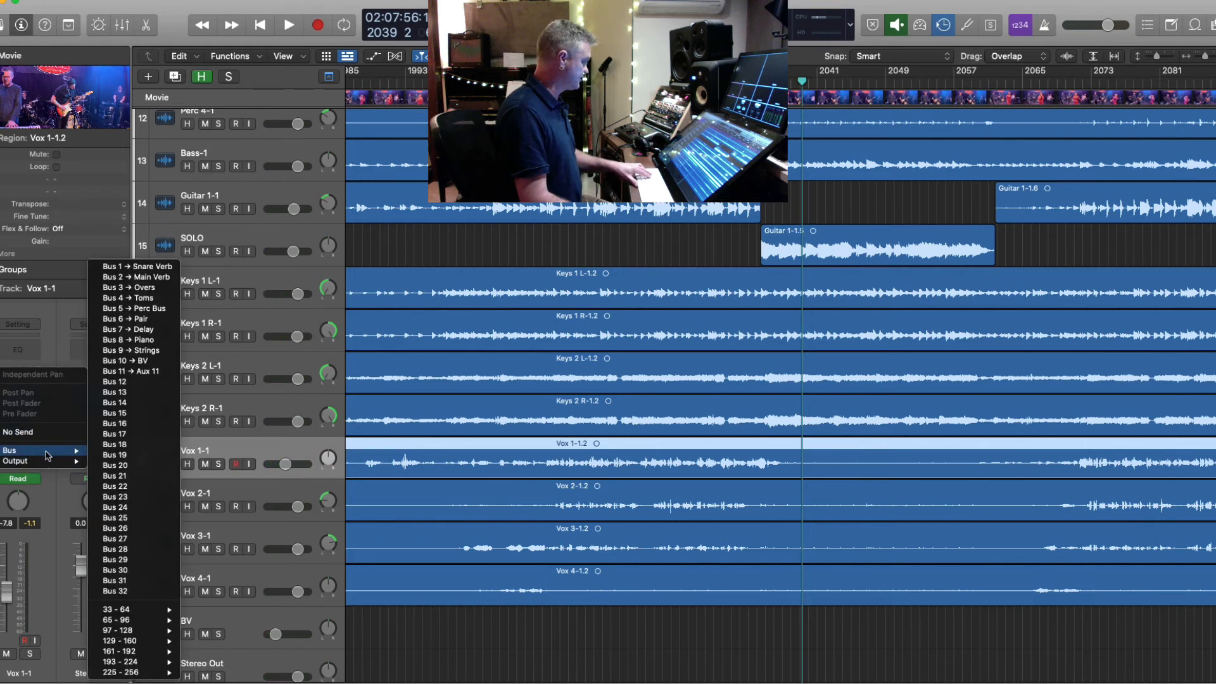
click(163, 372)
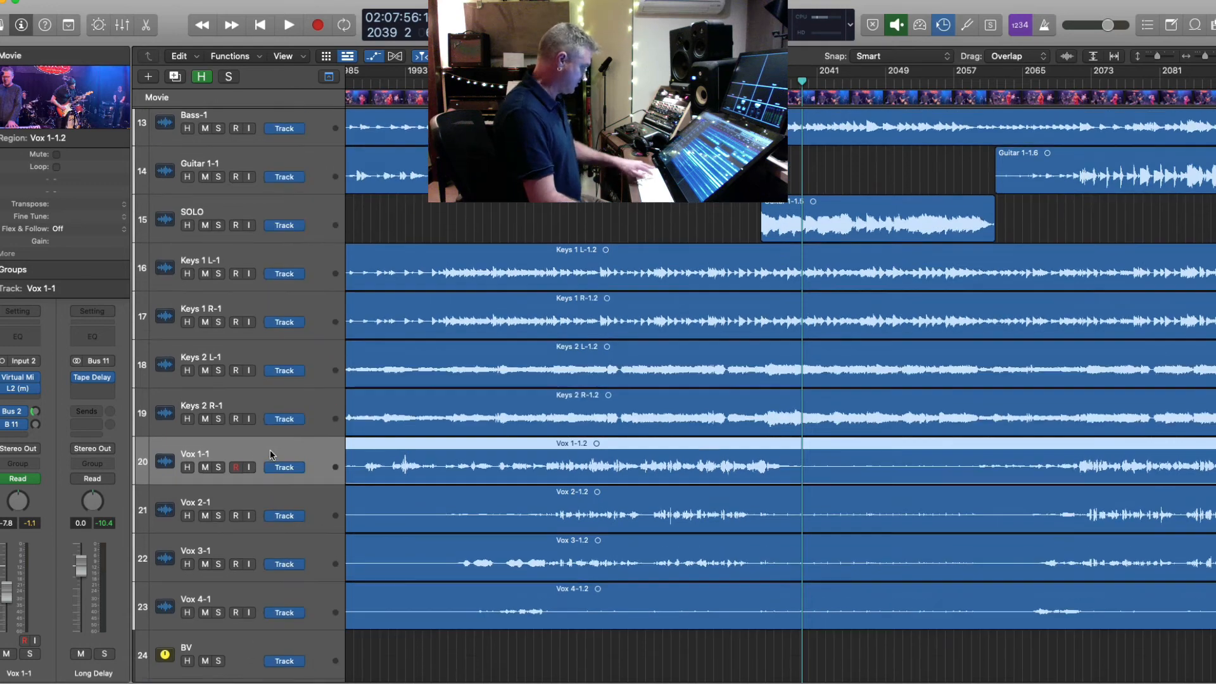
- Show track automation and switch the Vox 1-1 lane to absolute automation of Send 2 → Long Delay
key(a)
click(275, 483)
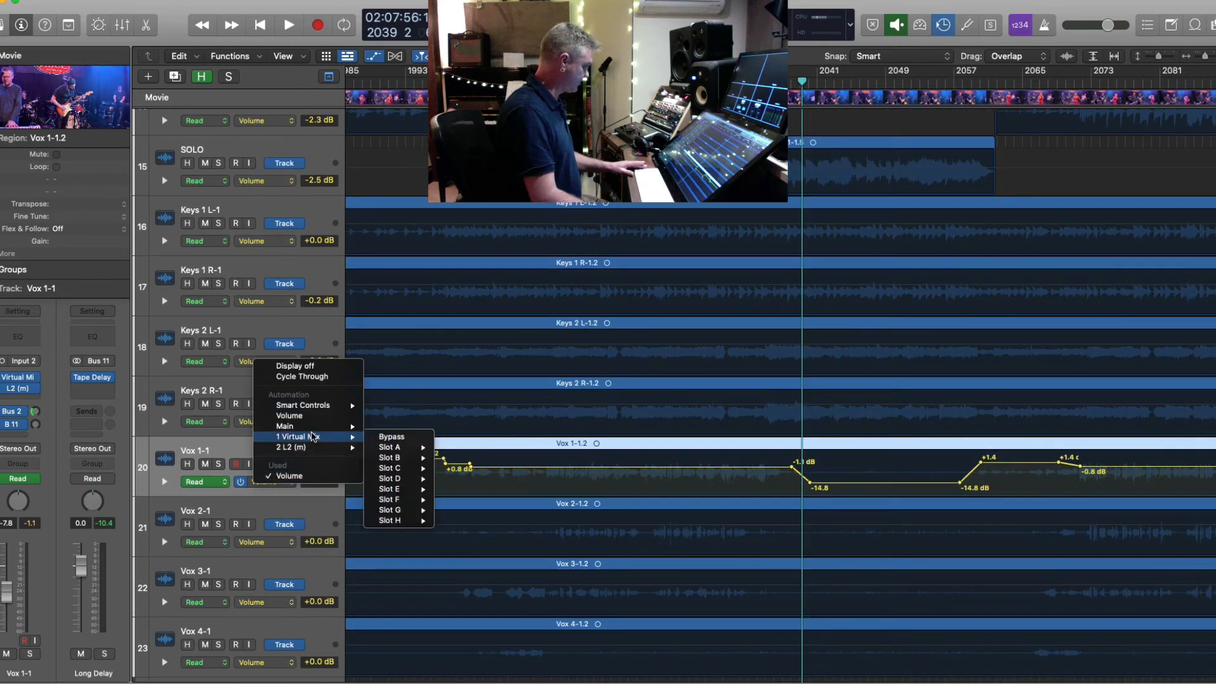
mouse_move(322, 428)
mouse_move(460, 428)
mouse_move(457, 480)
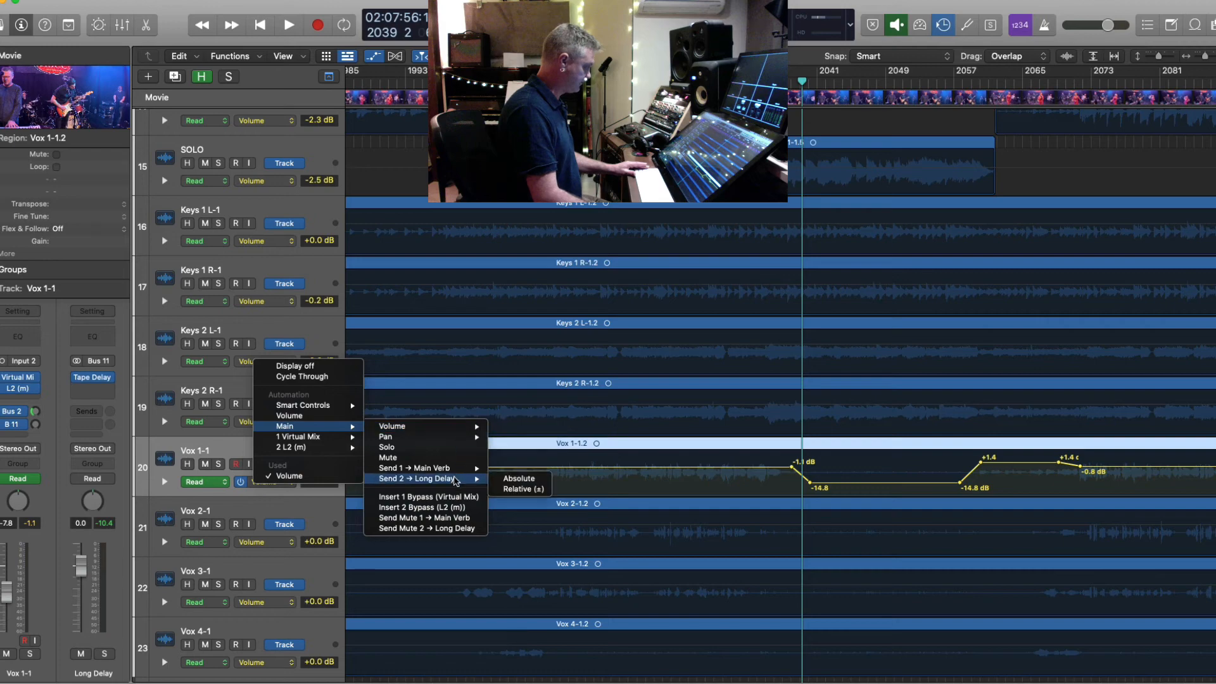
click(519, 479)
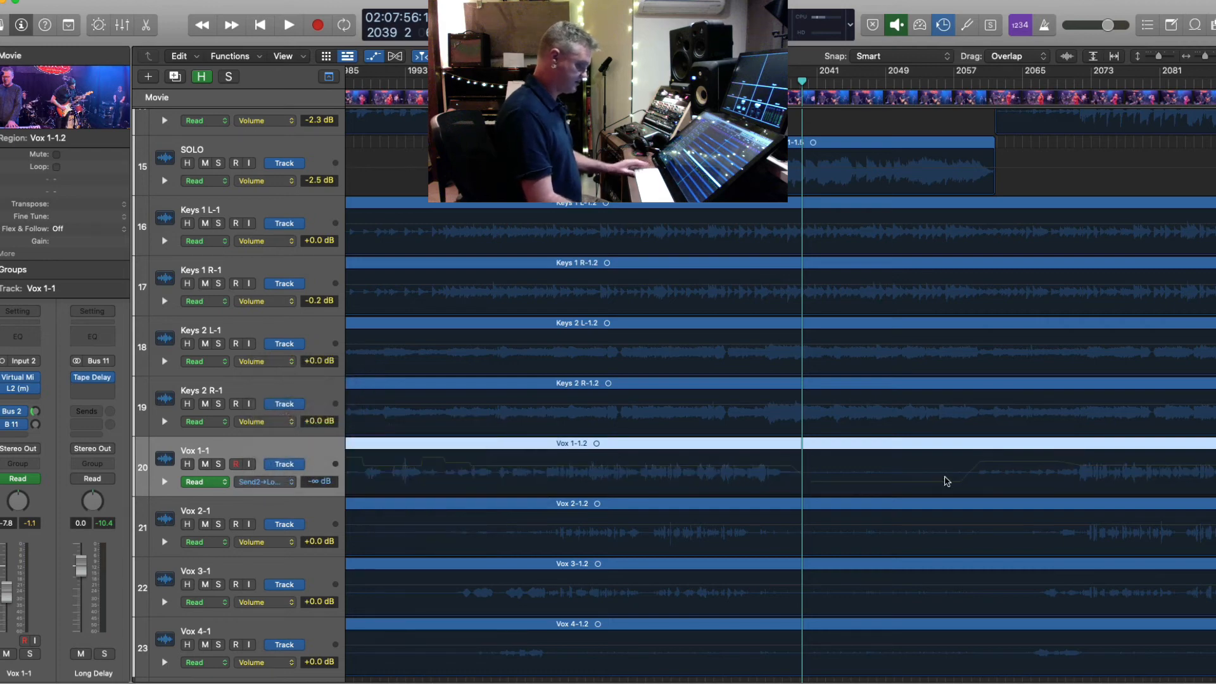
- On Vox 1-1, automate the Long Delay send up to -14.9 dB from about bar 2034 to bar 2038
key(super+Down)
key(super+Down)
key(super+Down)
key(super+Down)
key(comma)
key(comma)
key(comma)
key(comma)
key(comma)
key(comma)
key(comma)
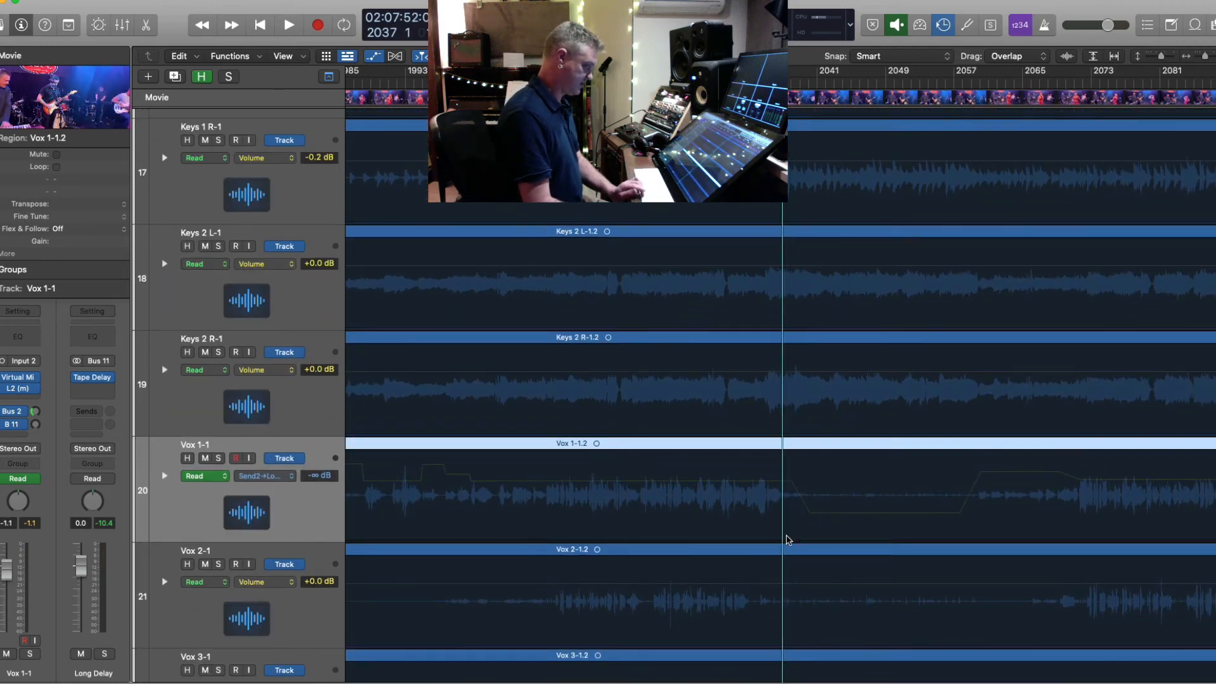
key(space)
key(super+Right)
key(super+Right)
key(super+Right)
key(super+Right)
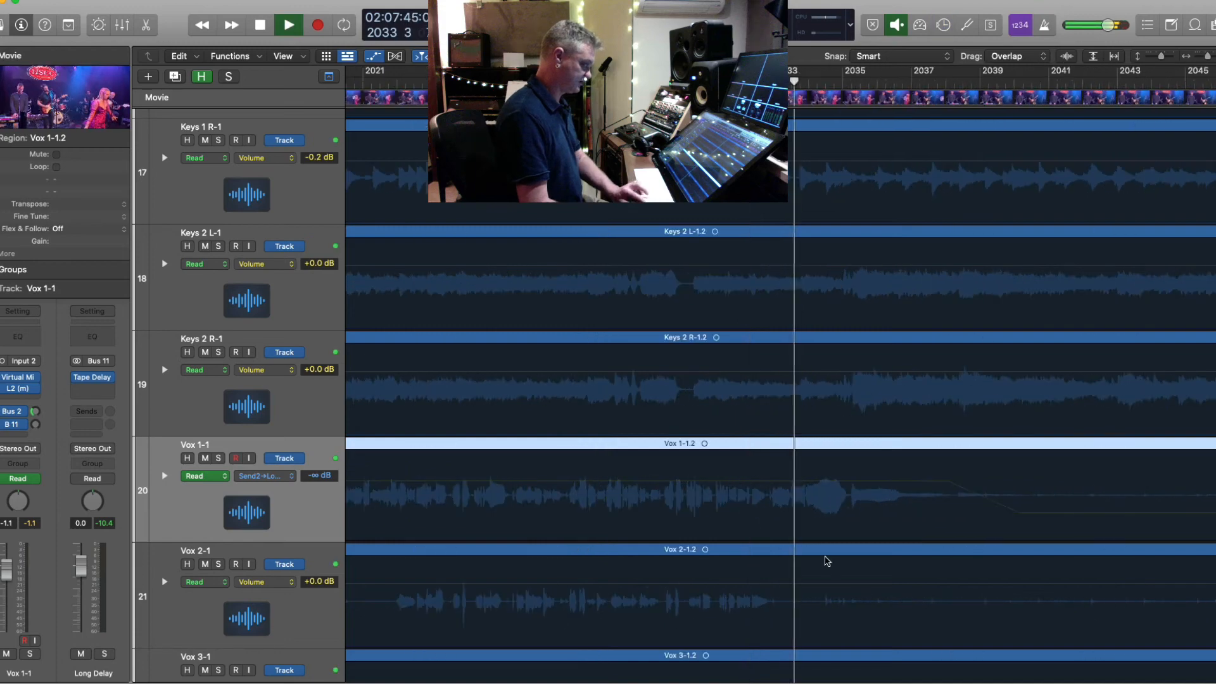
click(808, 541)
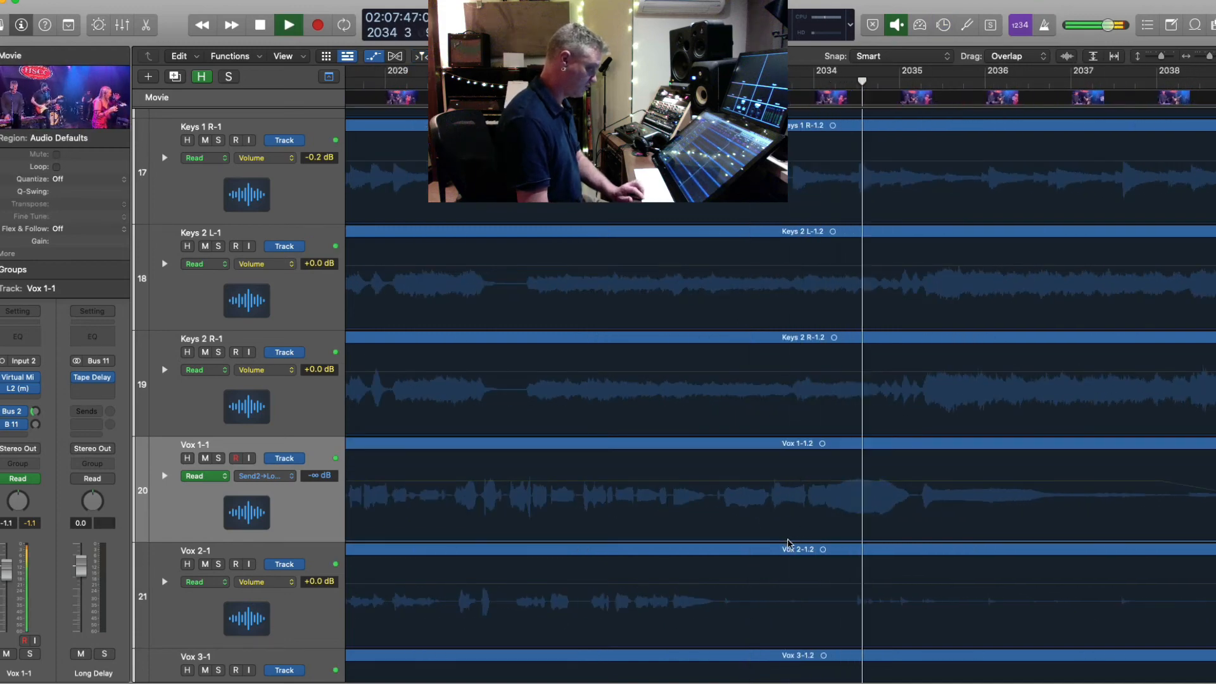
key(space)
key(super+Left)
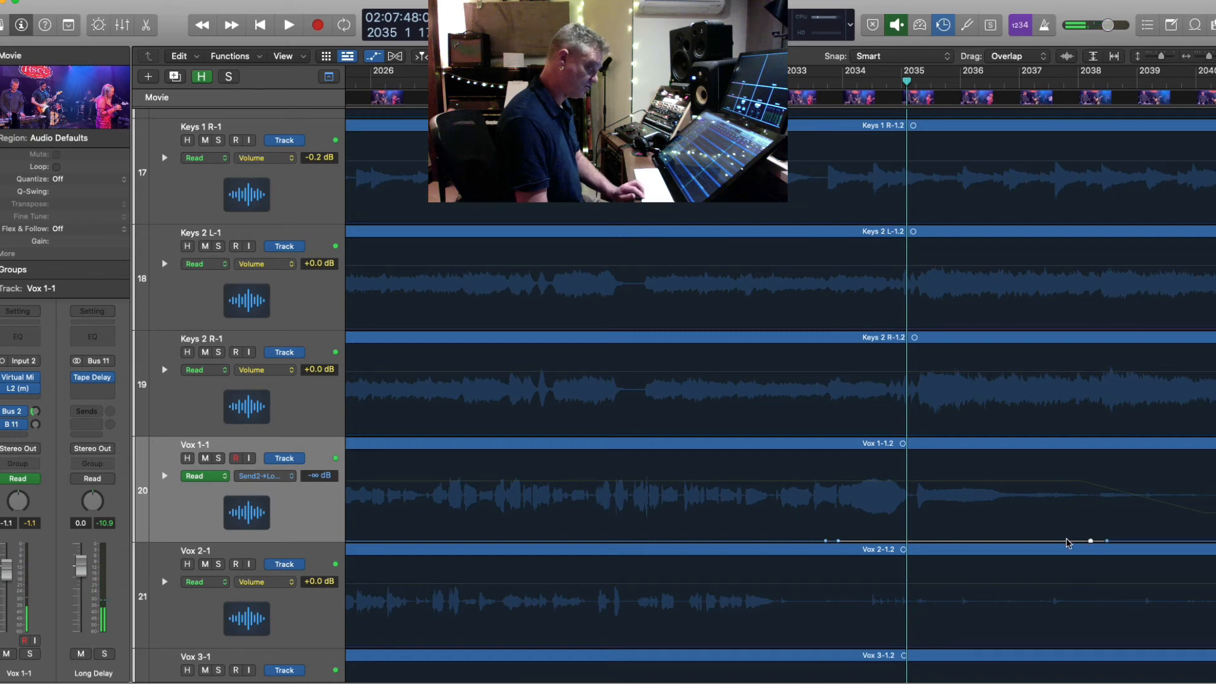
drag(1069, 542, 1072, 515)
- Audition from about bar 2033 and reshape the Long Delay send to -18.6 dB until about bar 2035 and -10.7 dB after it
key(comma)
key(comma)
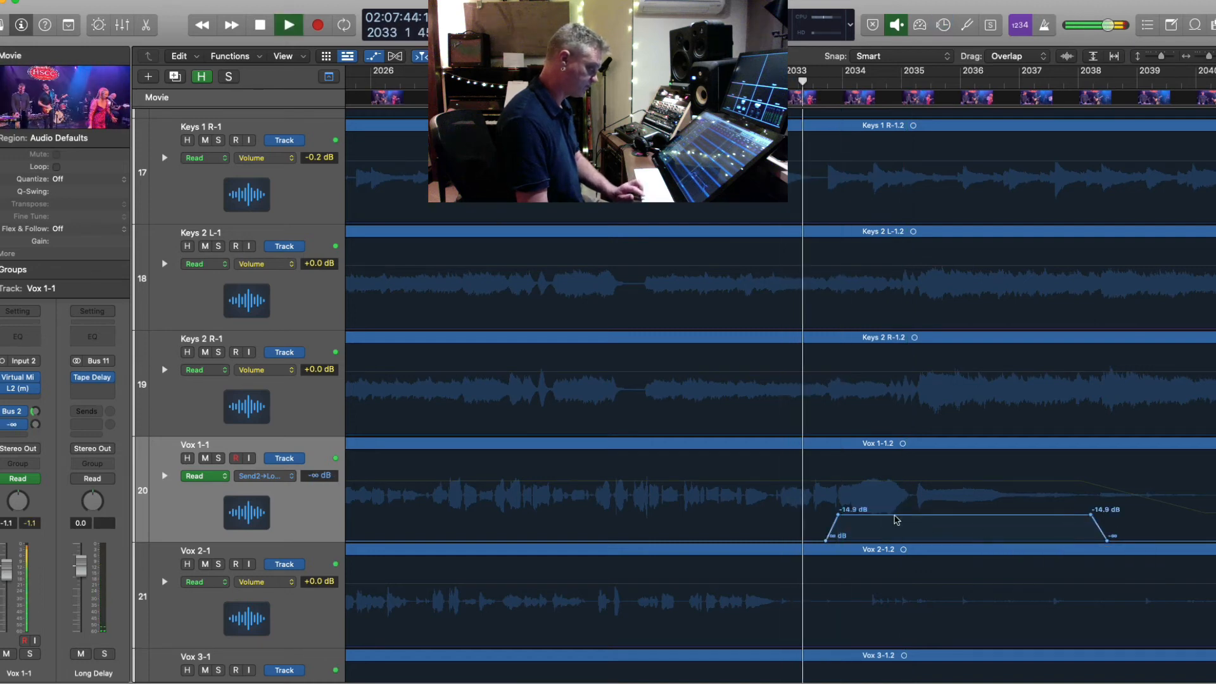
drag(895, 520, 897, 516)
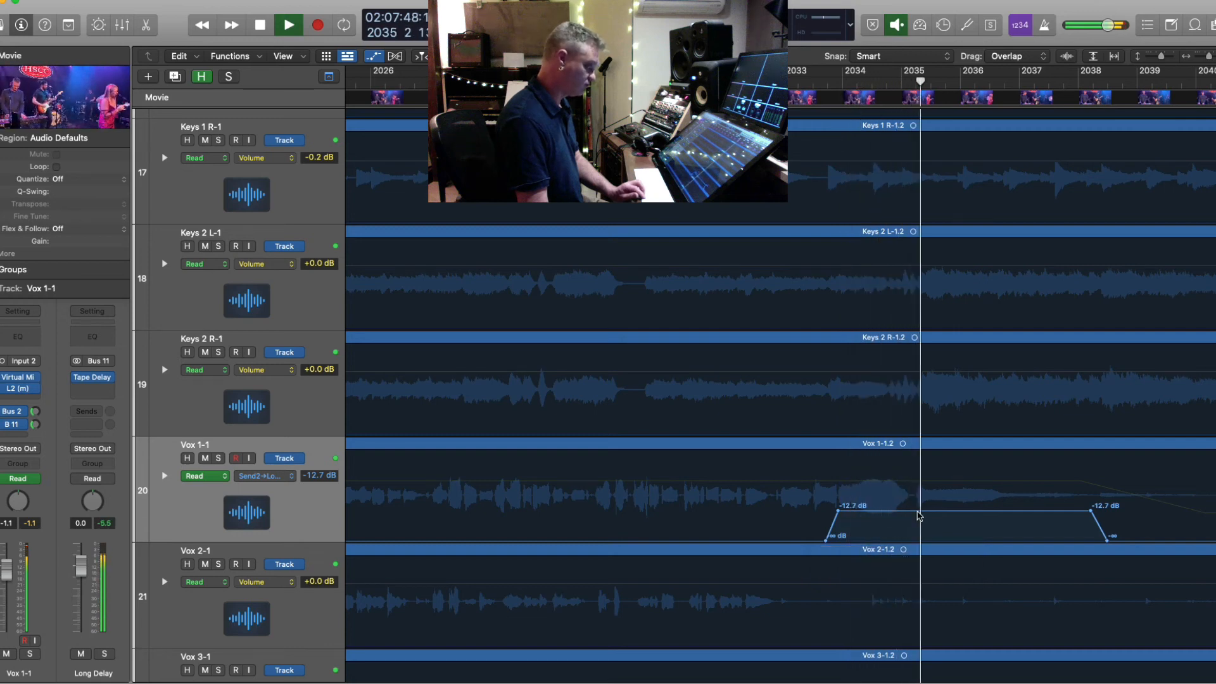
drag(920, 515, 860, 525)
- Pull the end of the -10.7 dB send section back to about bar 2037 for a more gradual fade-out
key(super+Left)
key(super+Left)
key(super+Left)
key(super+Left)
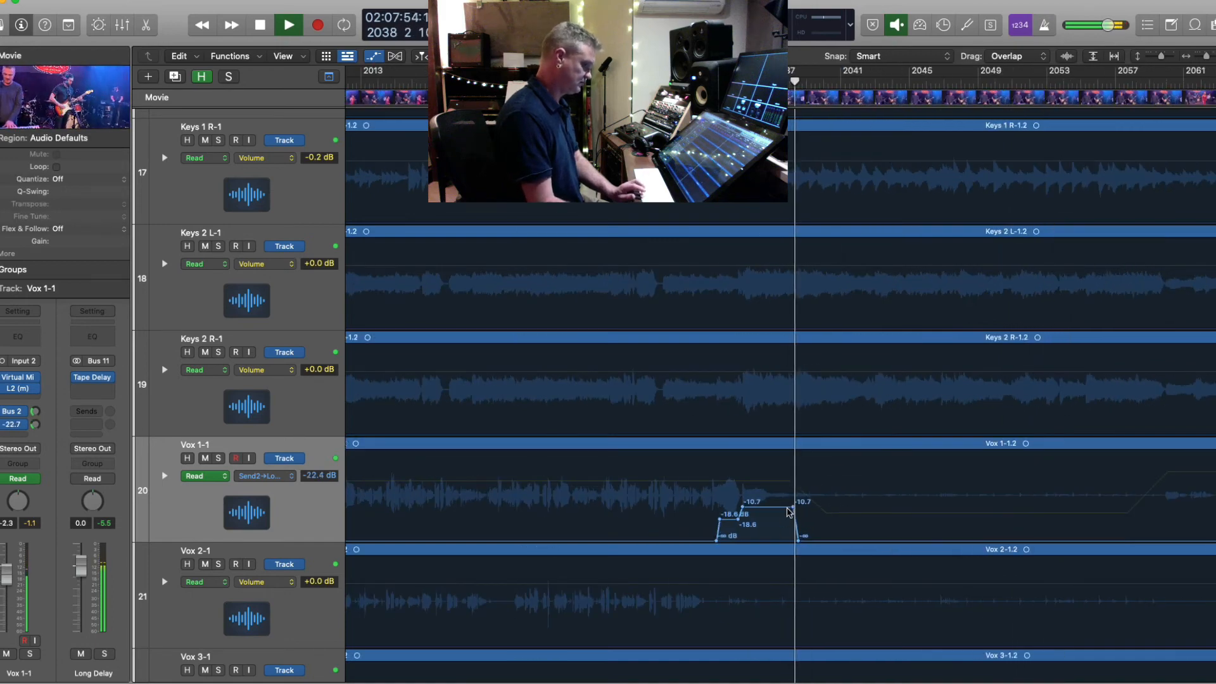
drag(789, 510, 771, 506)
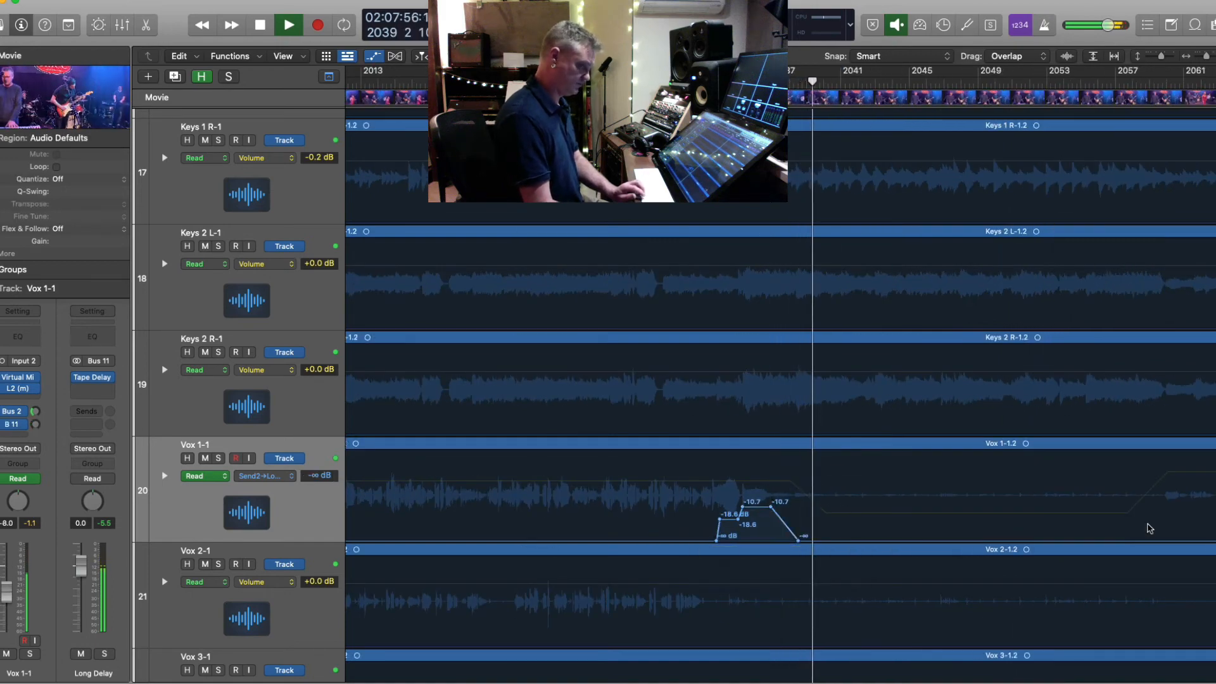
- On Vox 1-1, raise the Long Delay send to -32.8 dB from about bar 2099 to the end
key(super+Left)
key(super+Left)
key(super+Left)
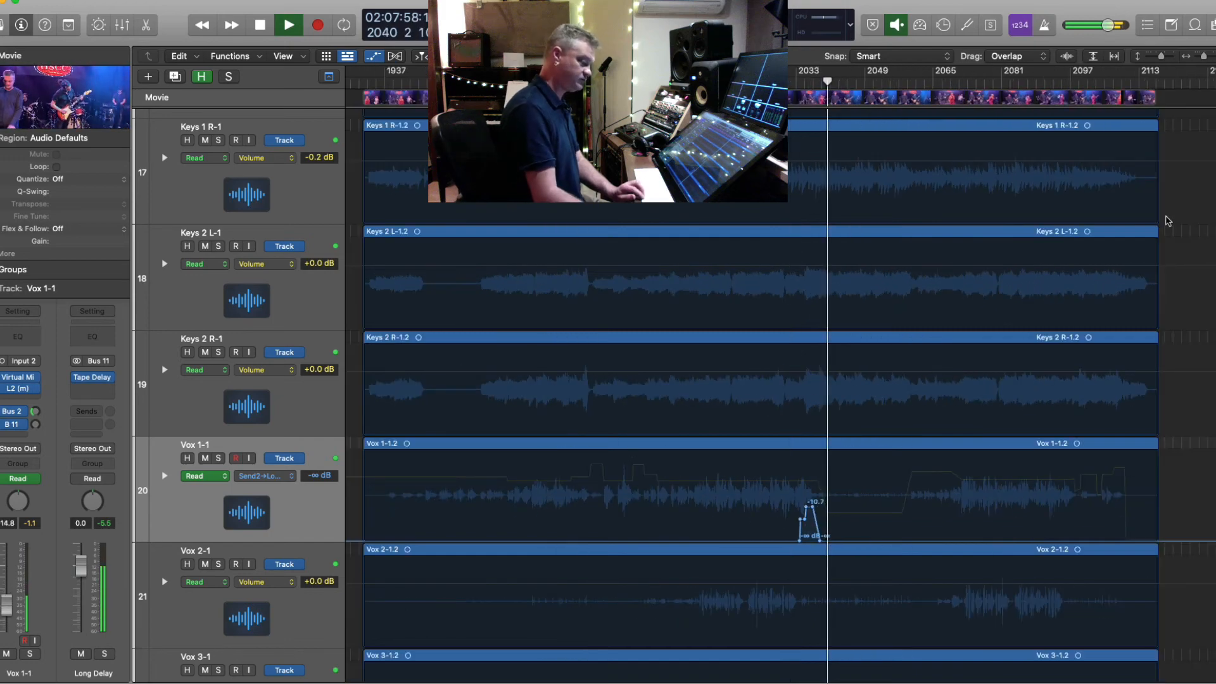
click(1077, 83)
key(super+Right)
key(super+Right)
key(super+Right)
key(super+Right)
key(super+Right)
key(super+Right)
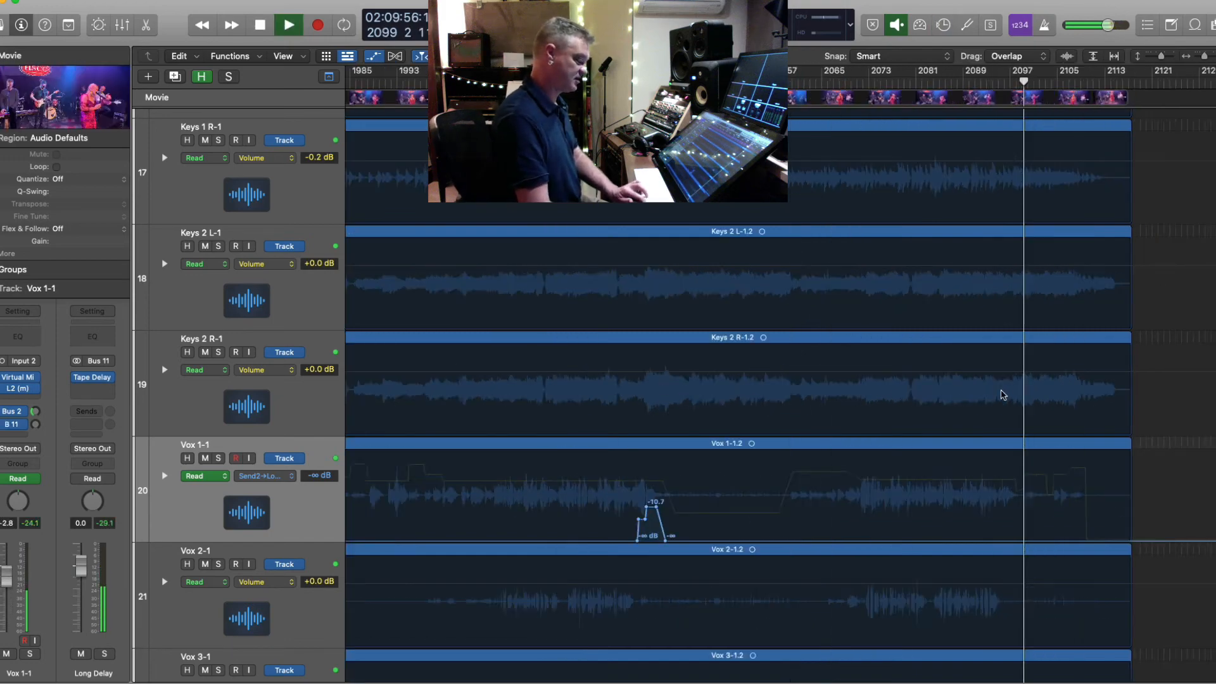
key(super+Down)
key(super+Down)
key(super+Down)
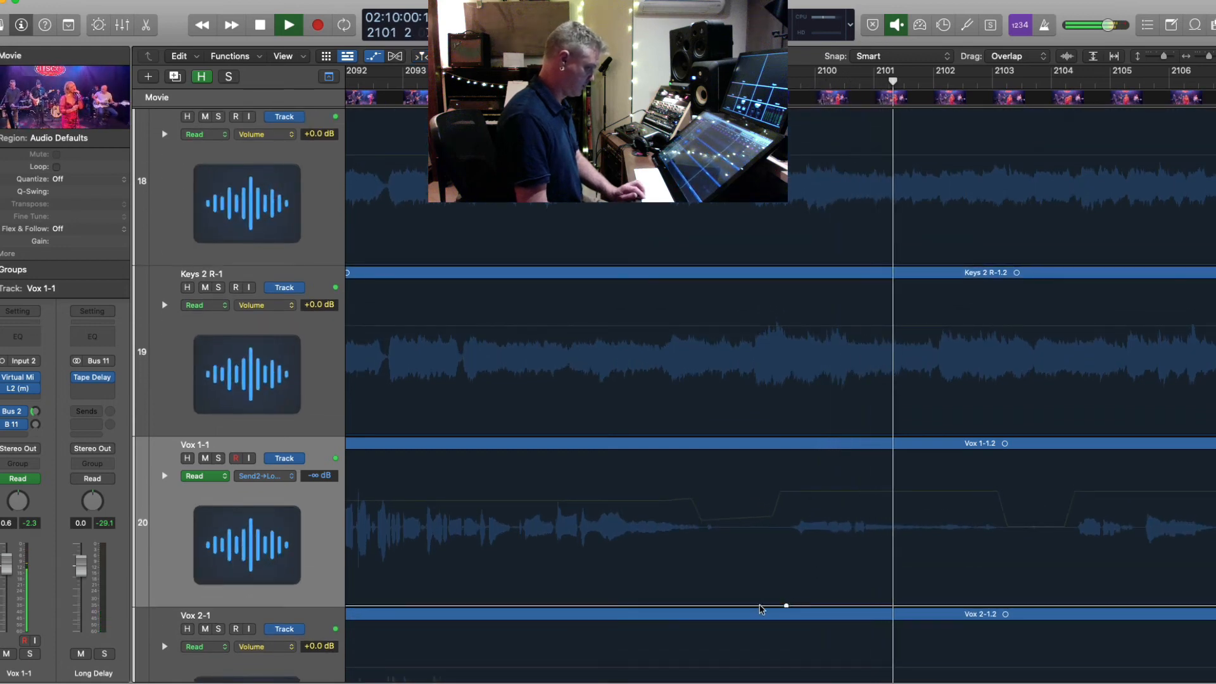
drag(786, 605, 815, 590)
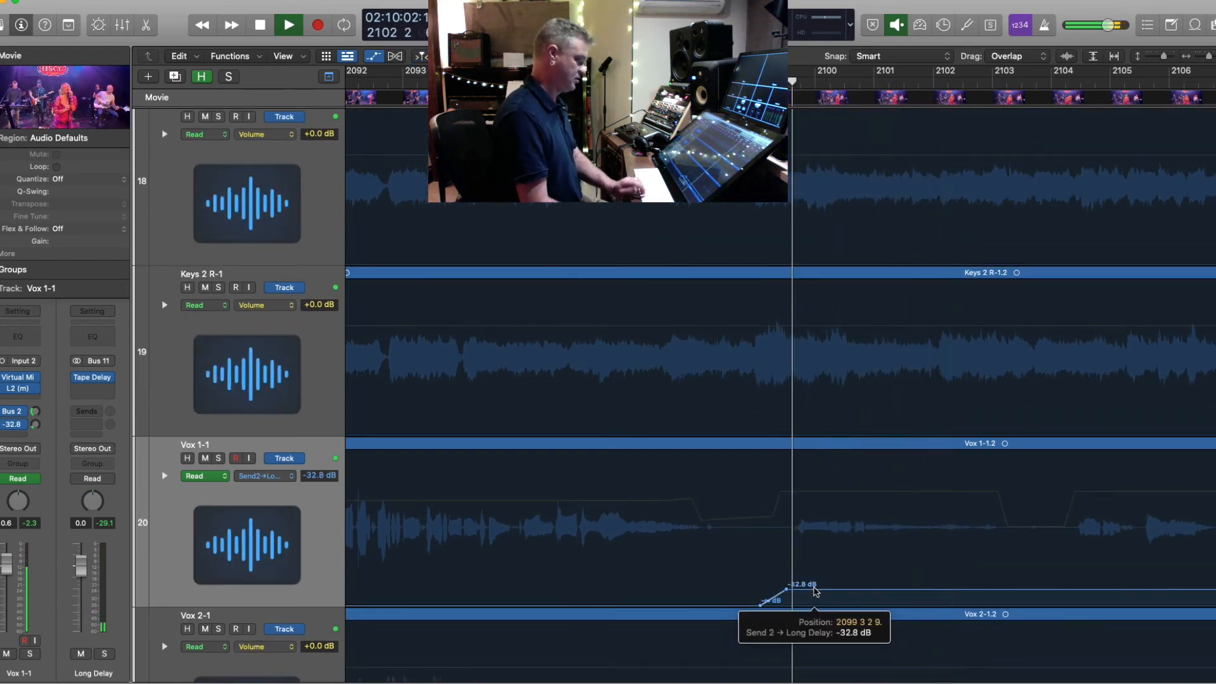
- Stop playback and raise the Vox 1-1 Long Delay send to -38.3 dB up to about bar 2034 and between about bars 2059 and 2099
key(super+Left)
key(super+Left)
key(super+Left)
key(super+Left)
key(super+Left)
key(super+Left)
key(super+Left)
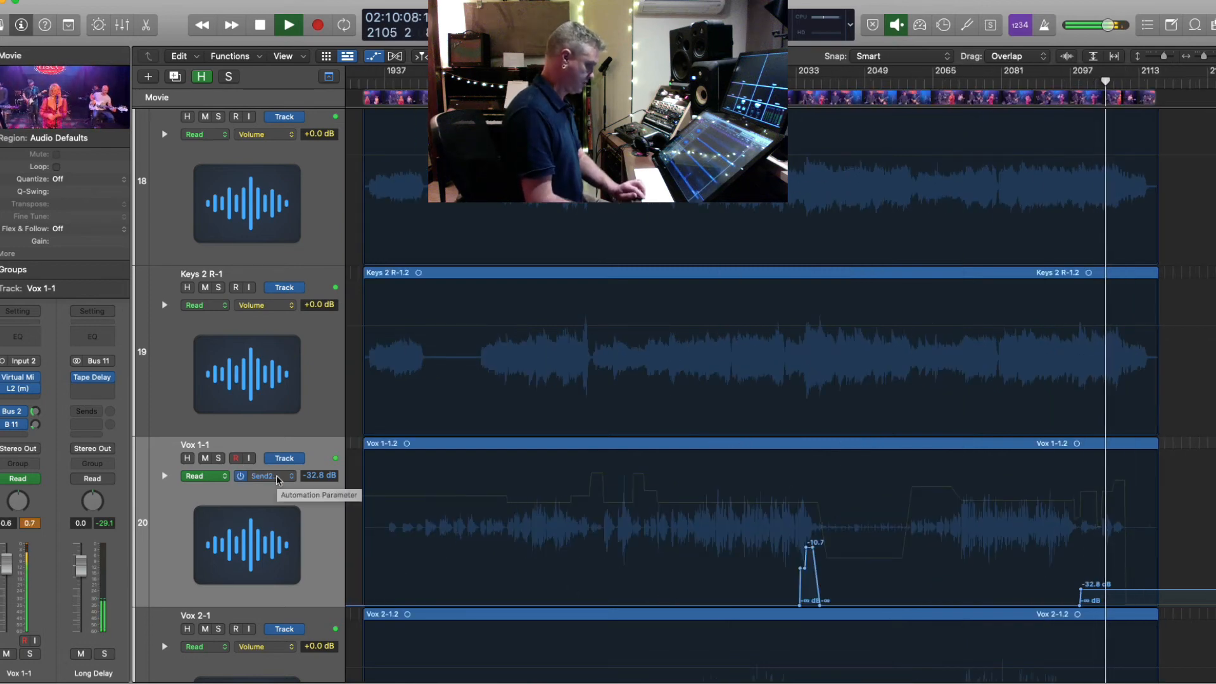
key(space)
drag(691, 605, 692, 596)
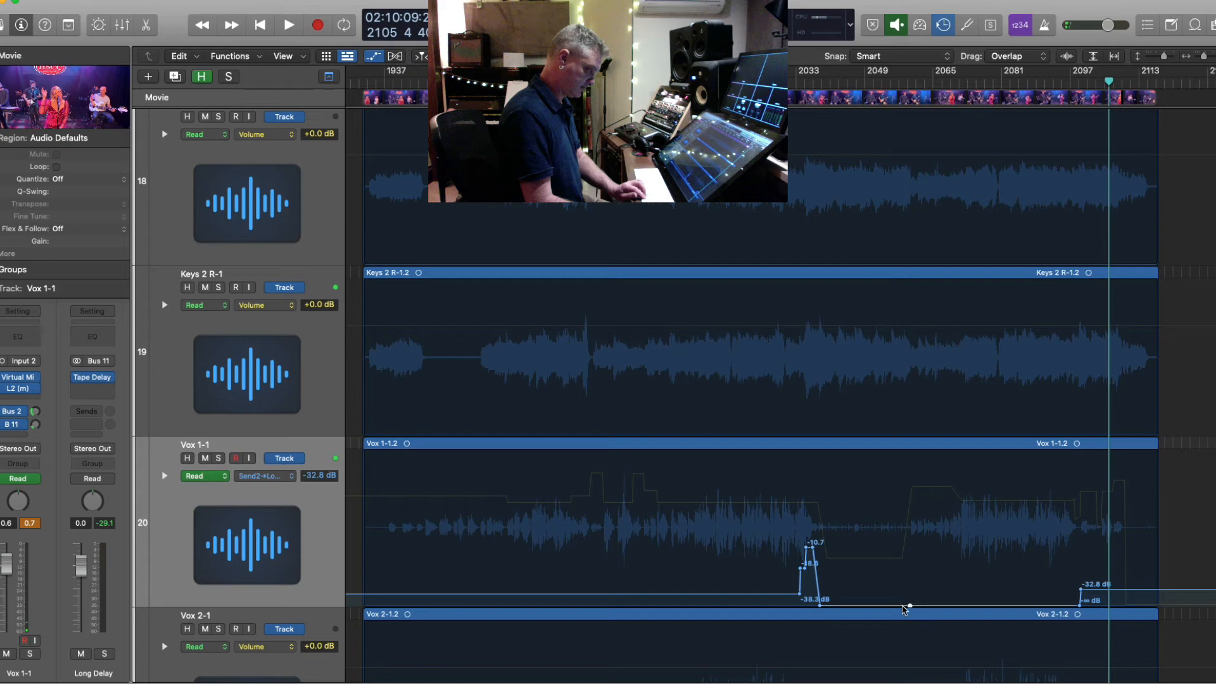
drag(933, 608, 940, 602)
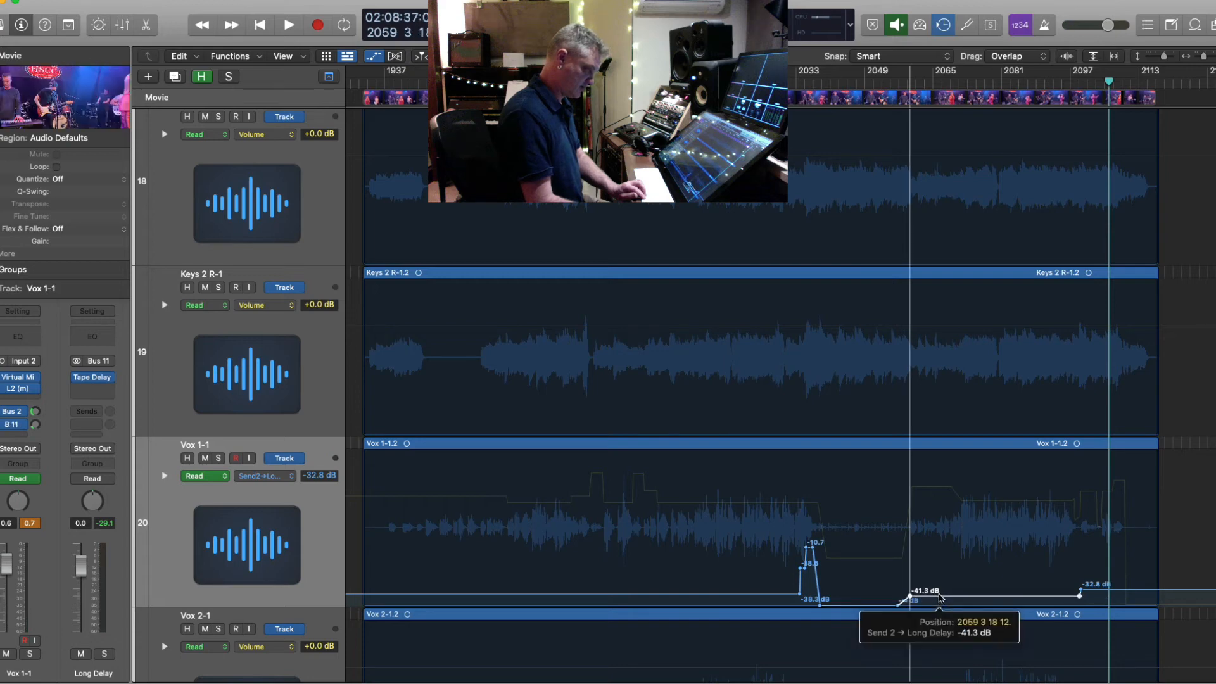
drag(942, 597, 941, 596)
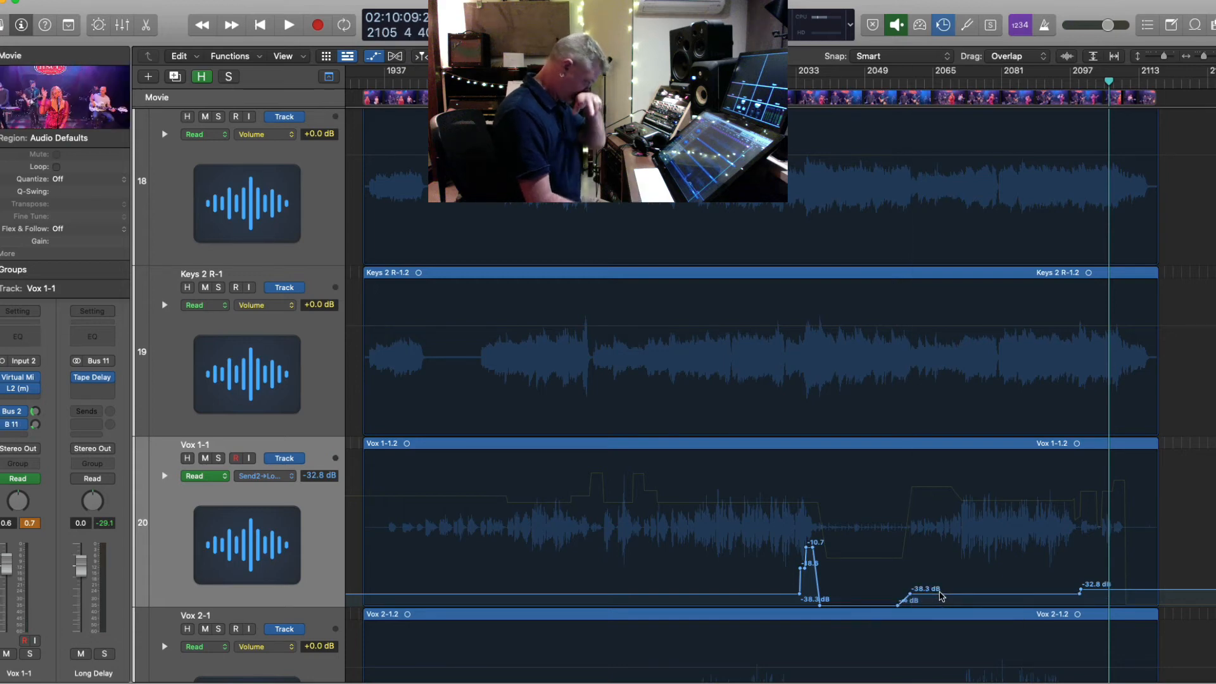
click(944, 599)
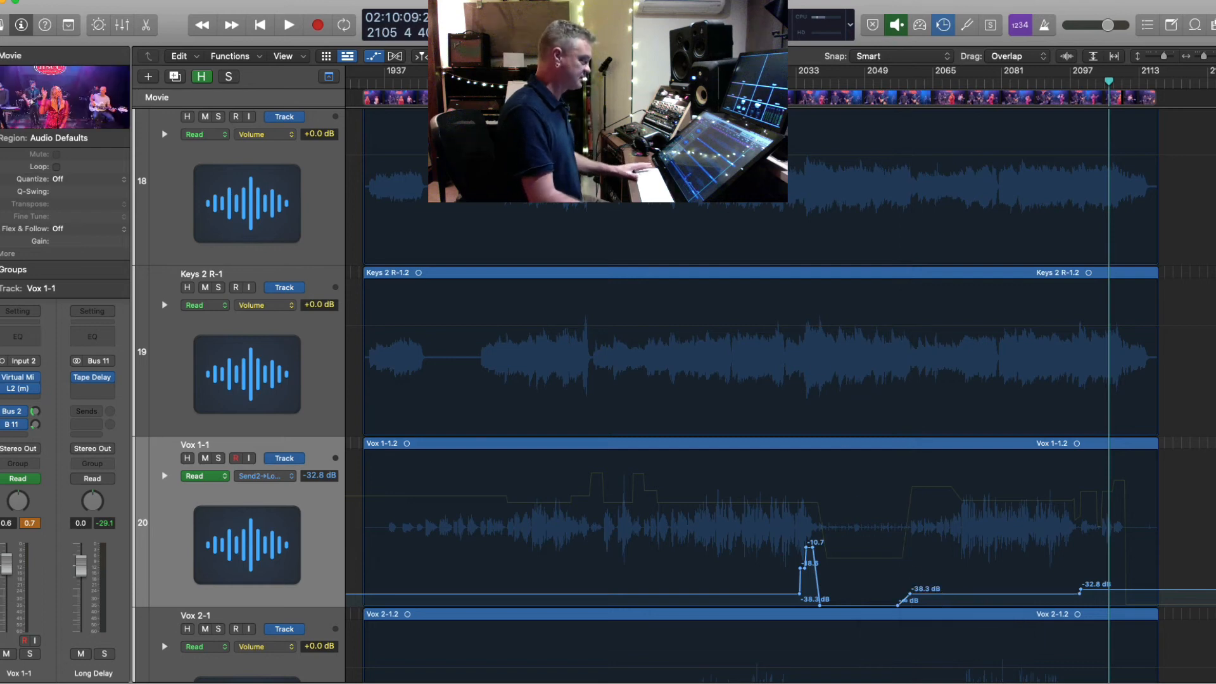
- Audition from about bars 2013 and 1942, and raise the opening Long Delay send to -27.7 dB until about bar 1946
click(710, 84)
key(space)
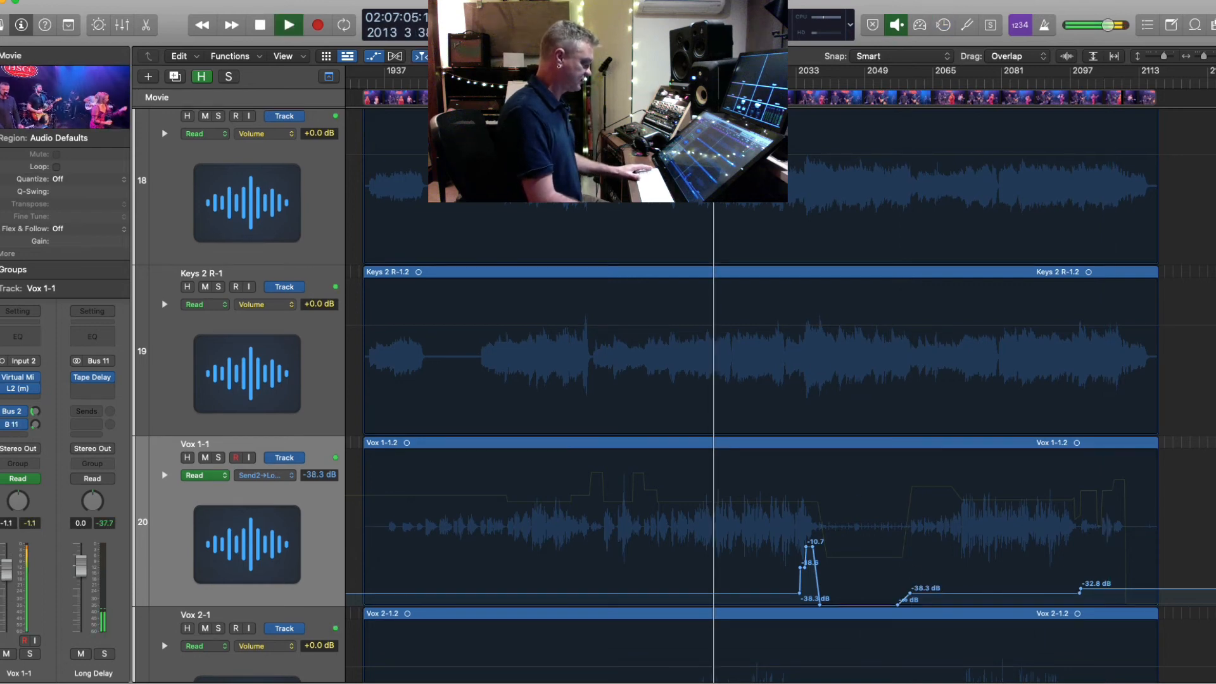
click(405, 83)
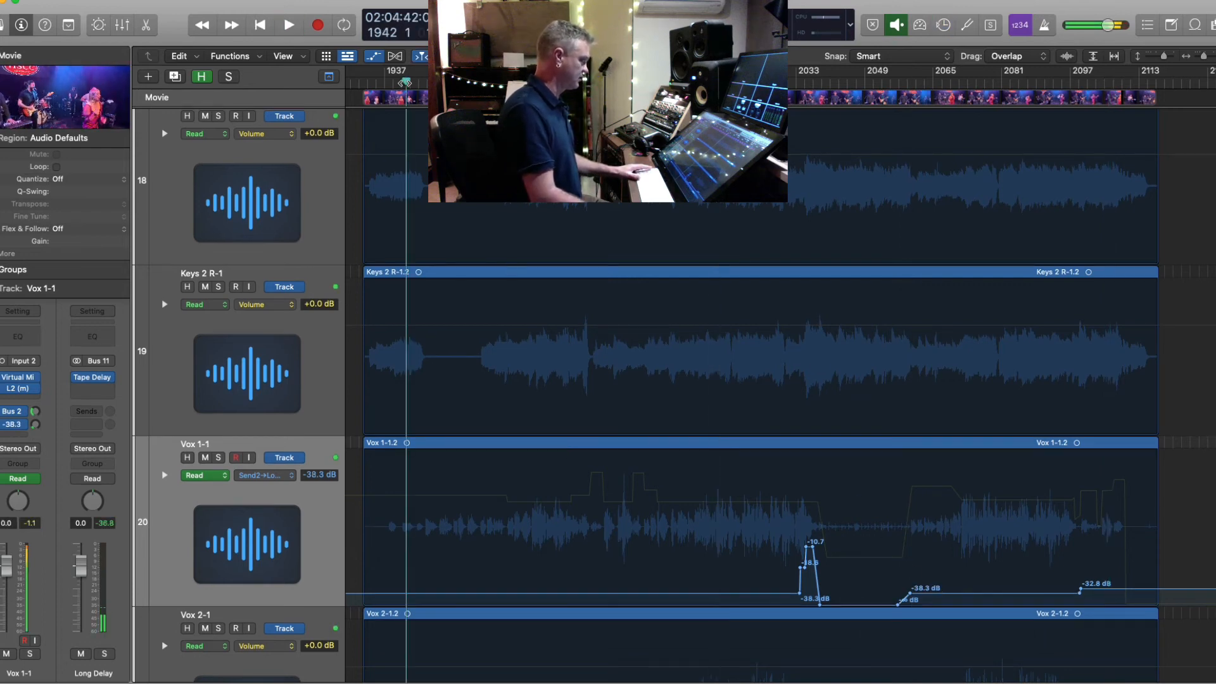
key(space)
key(super+Right)
key(super+Right)
key(super+Right)
key(super+Right)
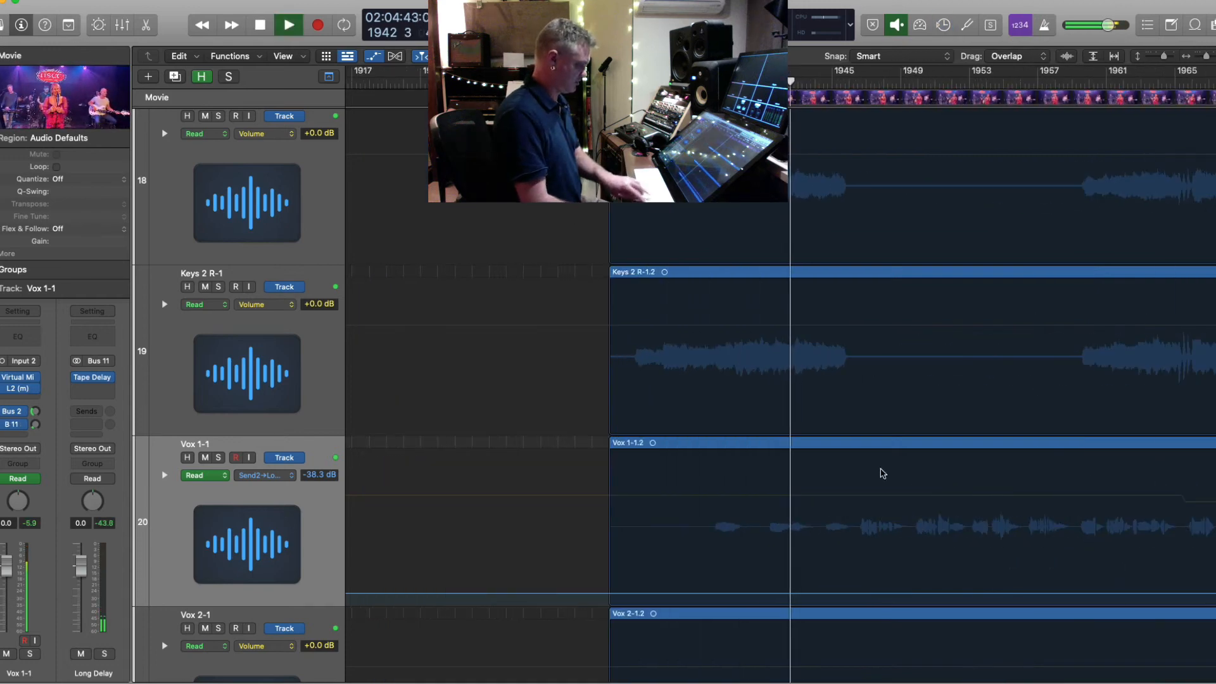
key(super+Down)
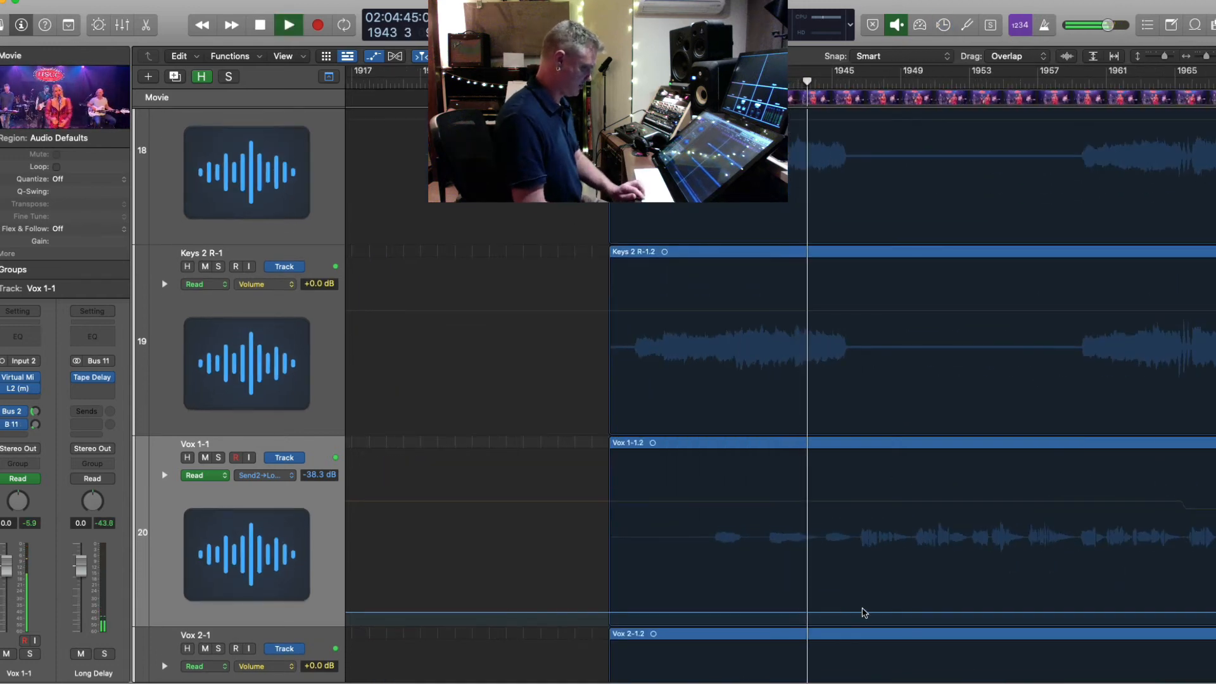
drag(847, 616, 850, 603)
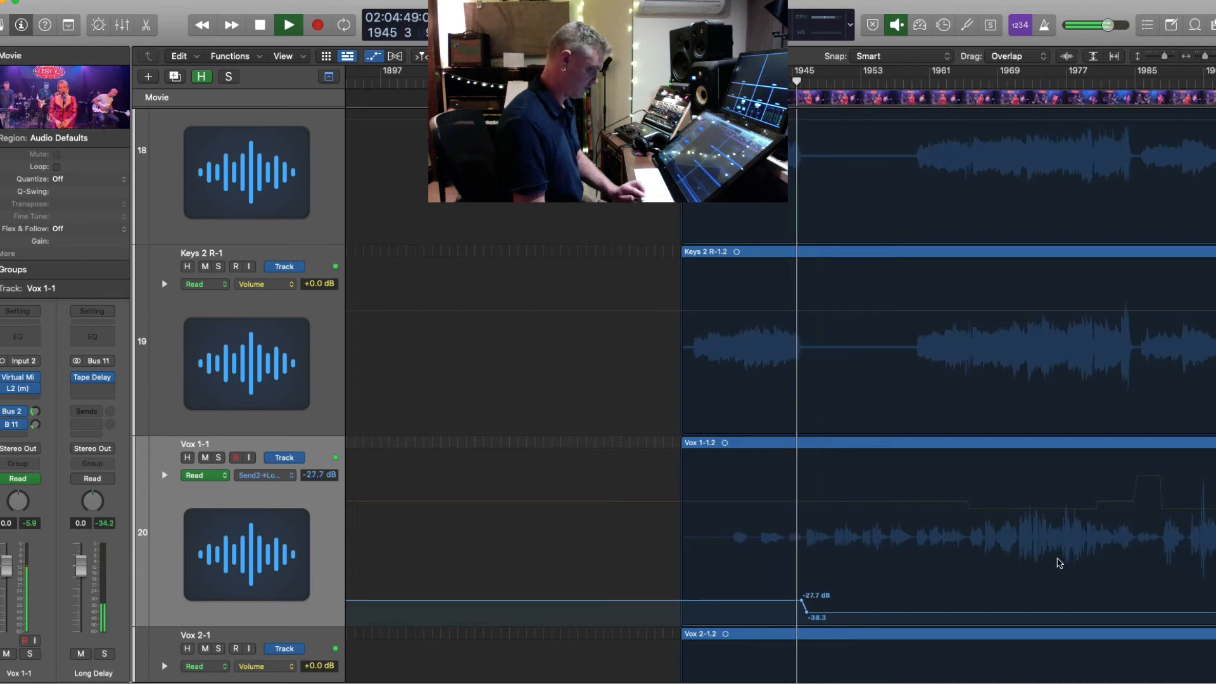
- Raise the Vox 1-1 Long Delay send to -34.0 dB between about bars 1946 and 2034, and to -34.6 dB between about bars 2059 and 2099
drag(1015, 617, 1018, 613)
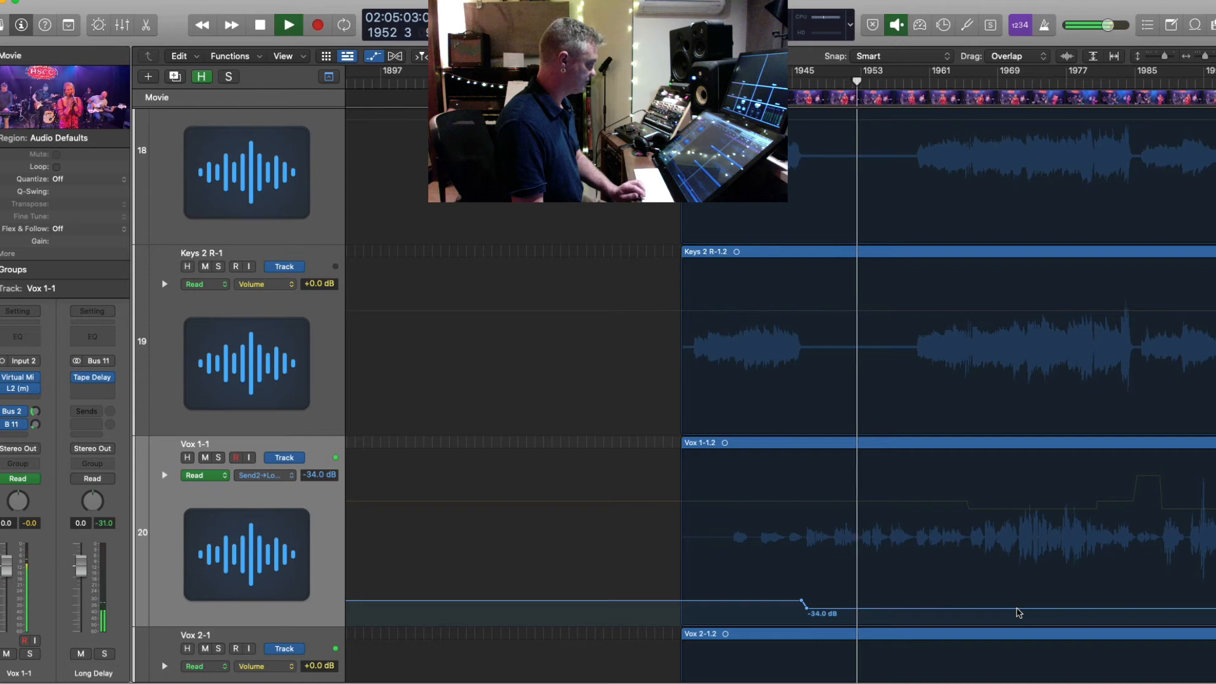
scroll(1017, 612, down, 6)
key(space)
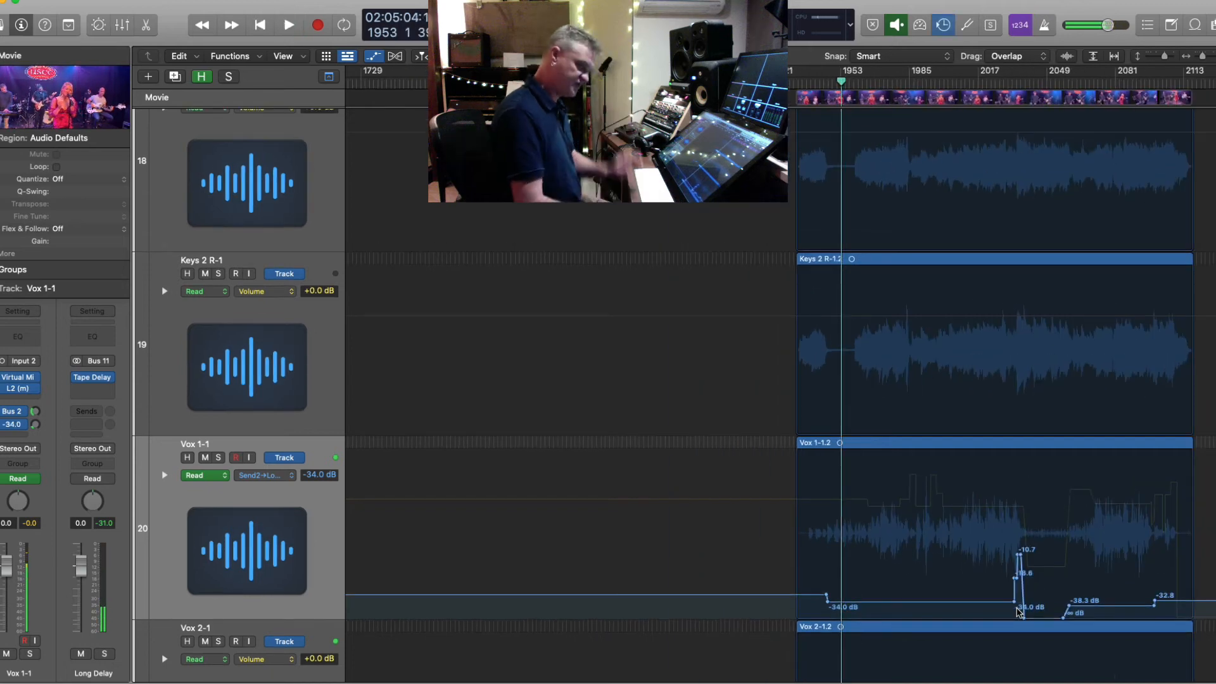
drag(1093, 609, 1093, 605)
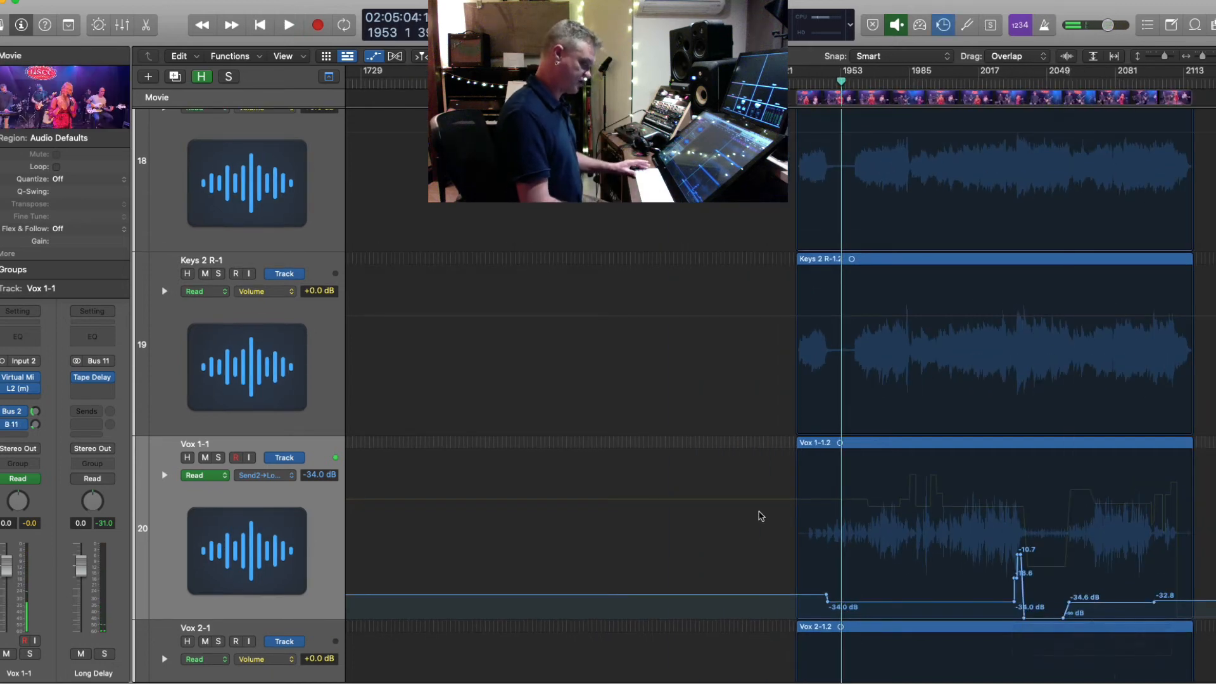
- Audition from about bar 2003 and examine the backing vocal tracks alongside the BV volume automation
scroll(763, 517, down, 10)
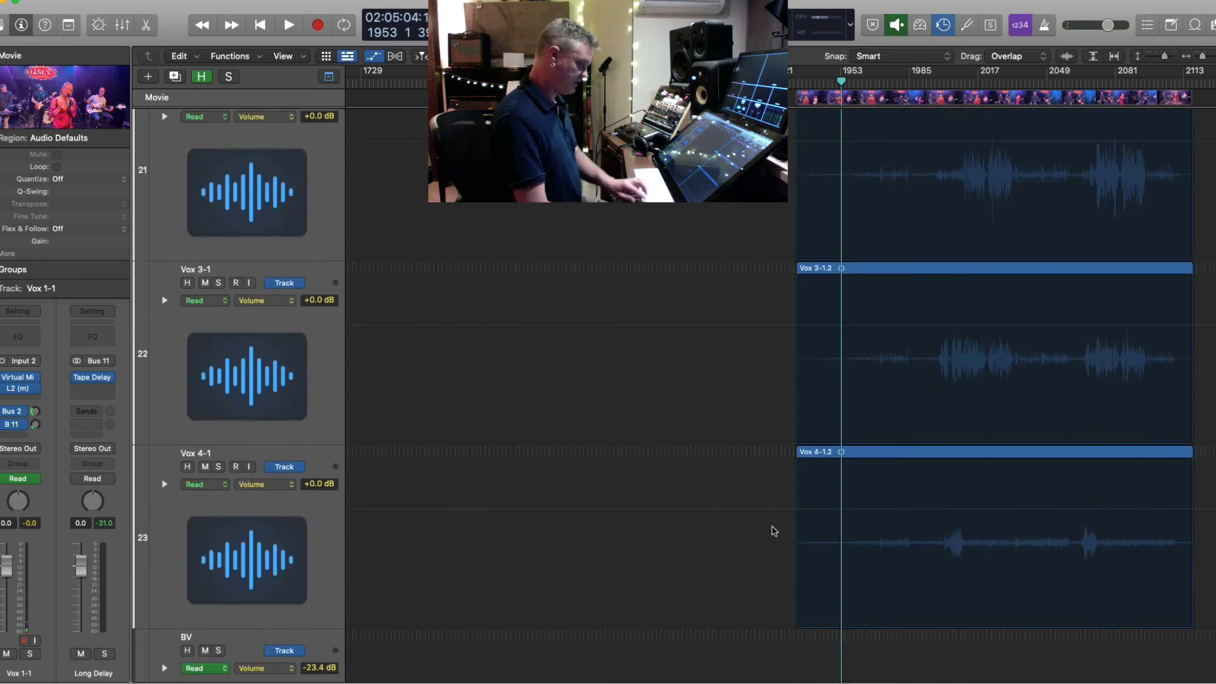
click(948, 83)
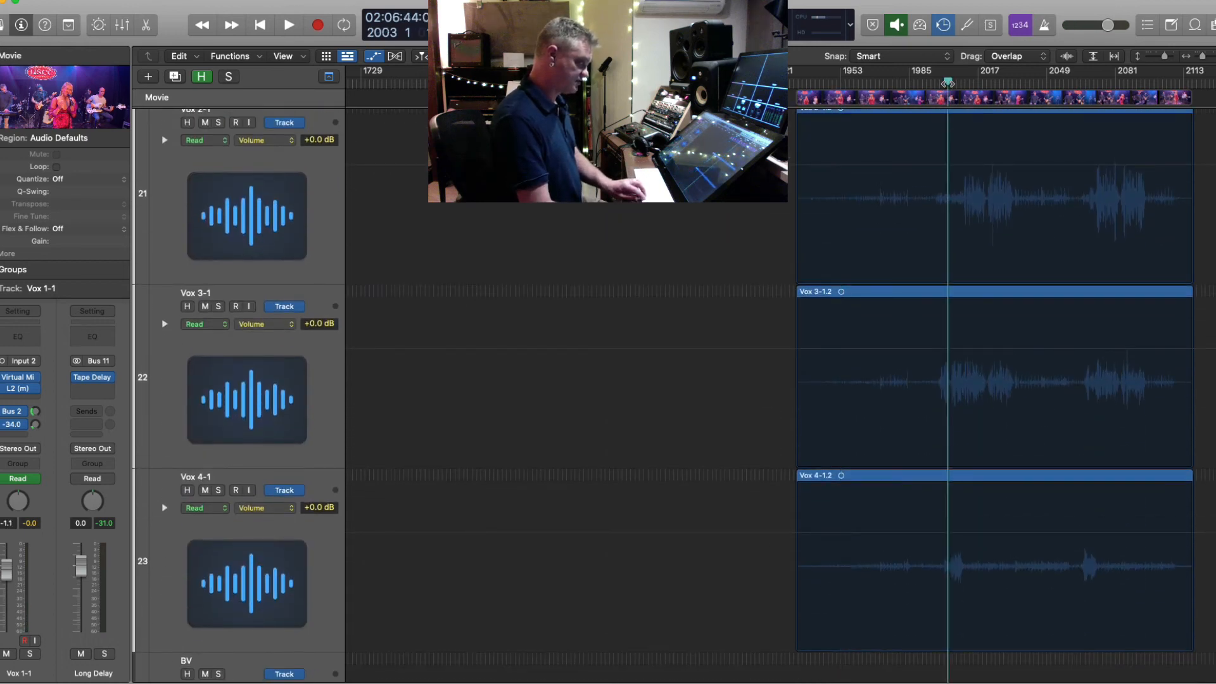
key(space)
key(super+Right)
key(super+Right)
key(super+Right)
key(super+Up)
key(super+Up)
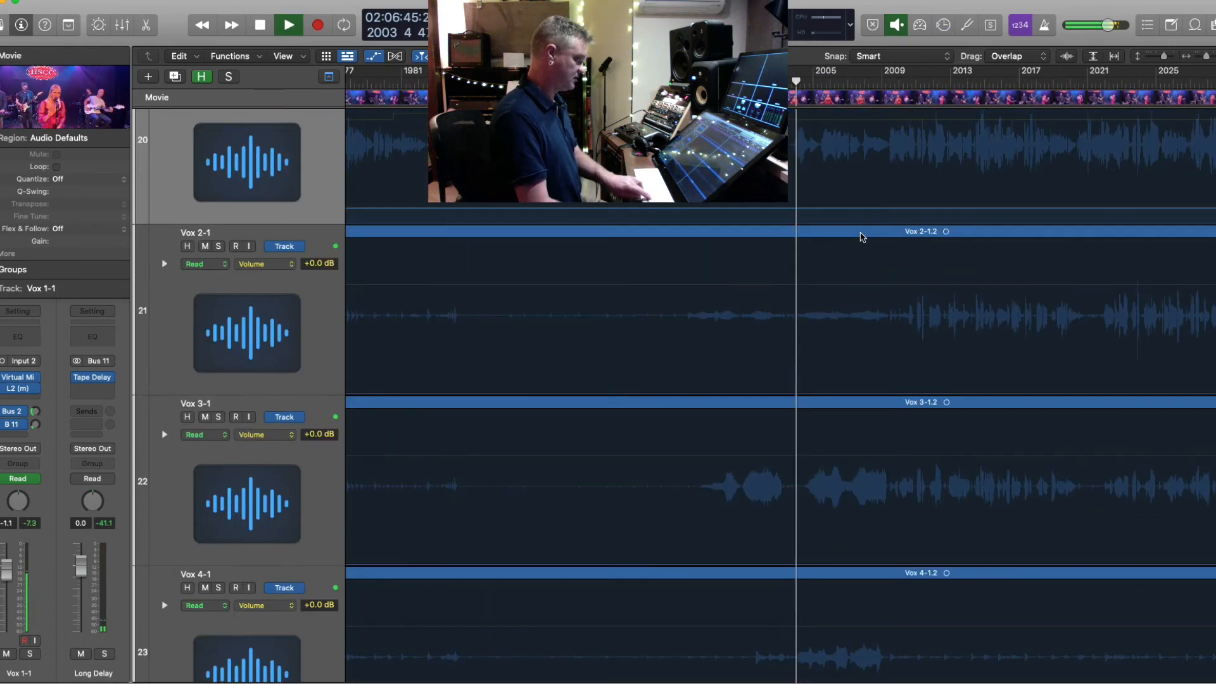
scroll(718, 501, down, 5)
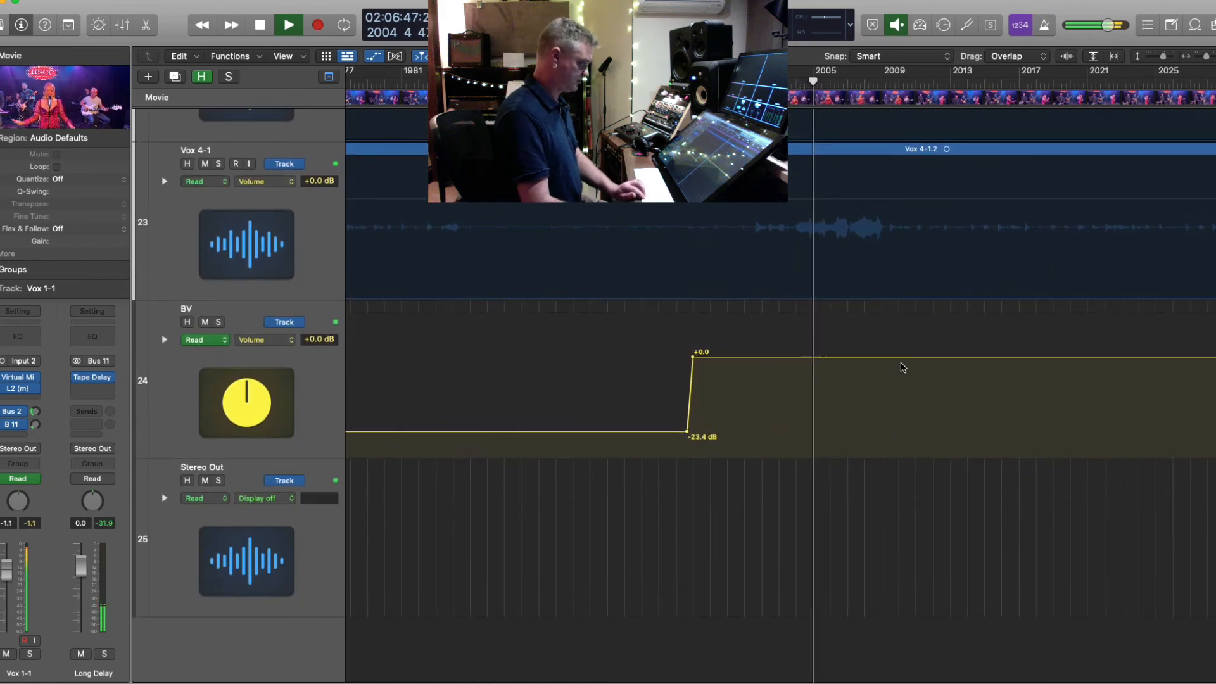
key(super+Up)
key(super+Up)
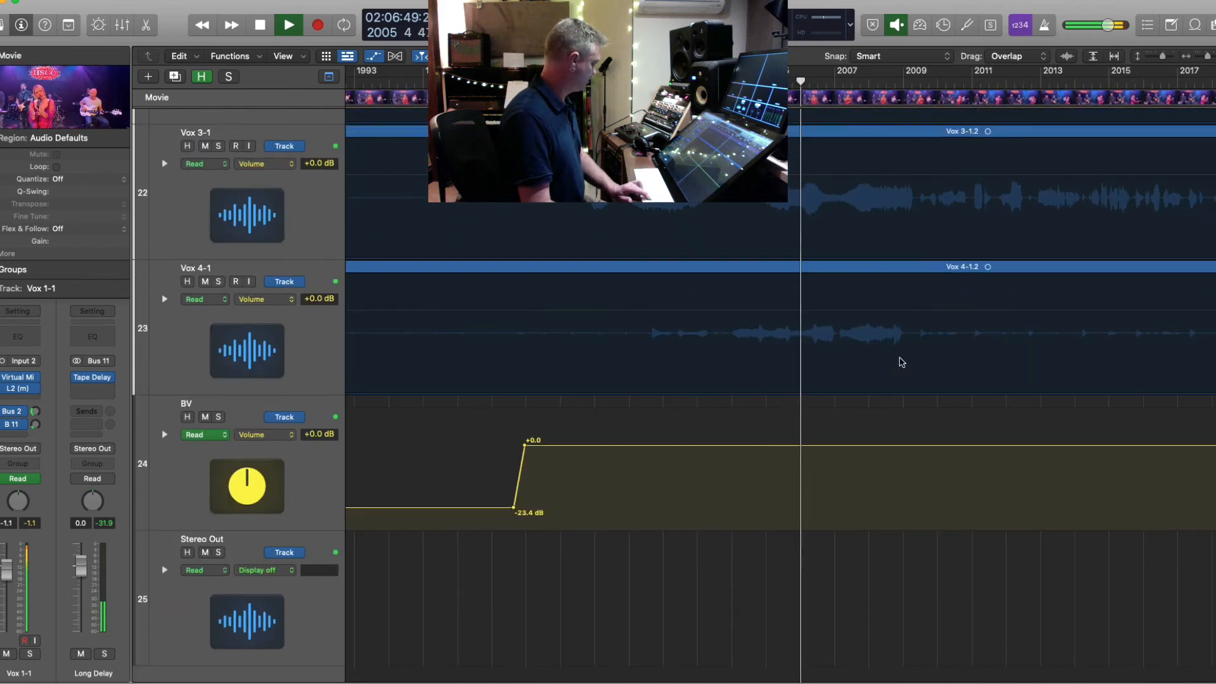
key(super+Left)
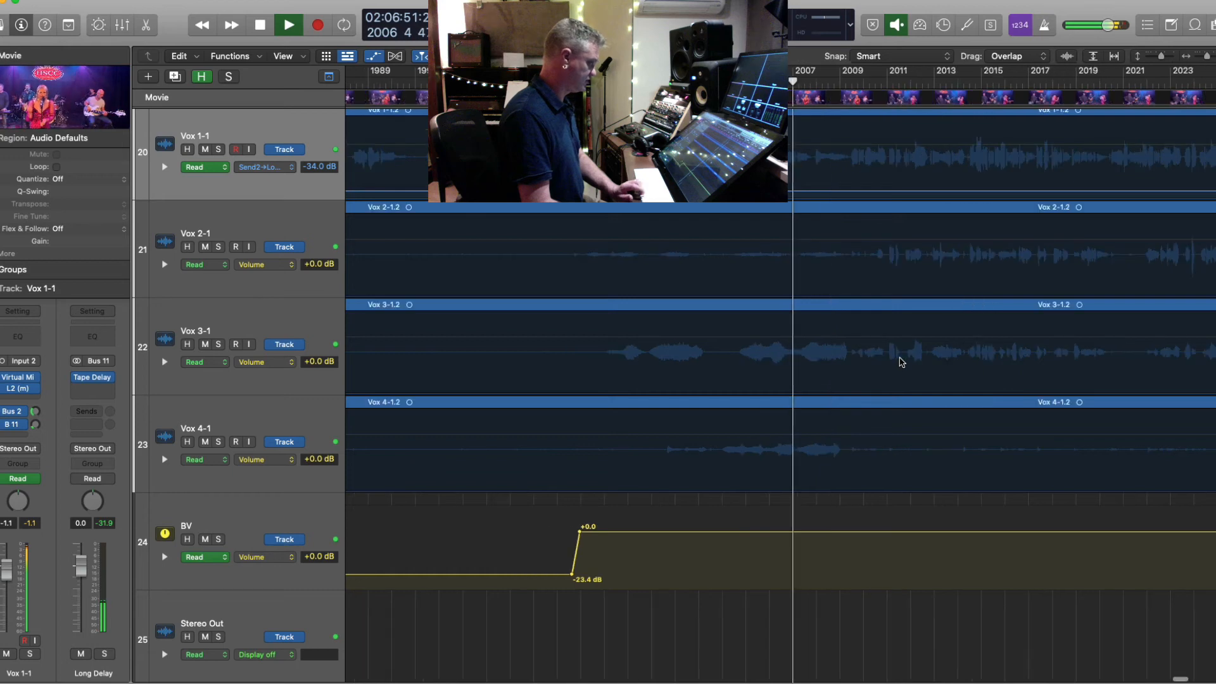
- Select Vox 3-1 and solo it briefly during playback to compare its part with the full mix
click(253, 336)
click(218, 344)
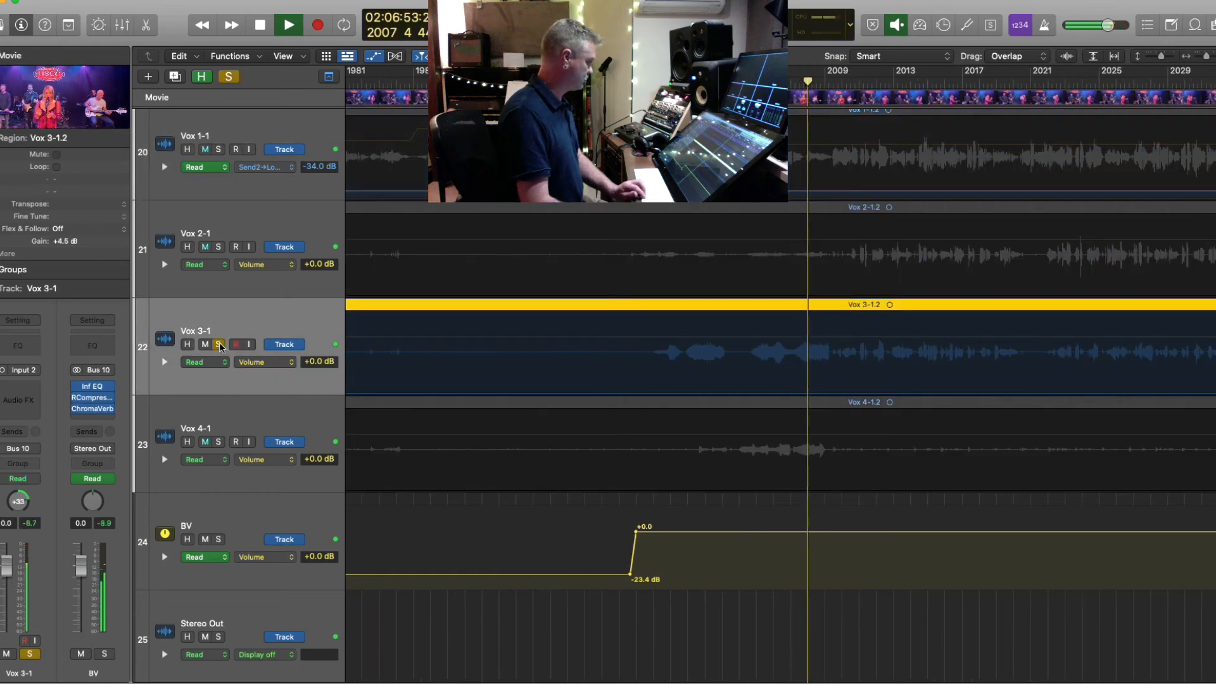
click(219, 344)
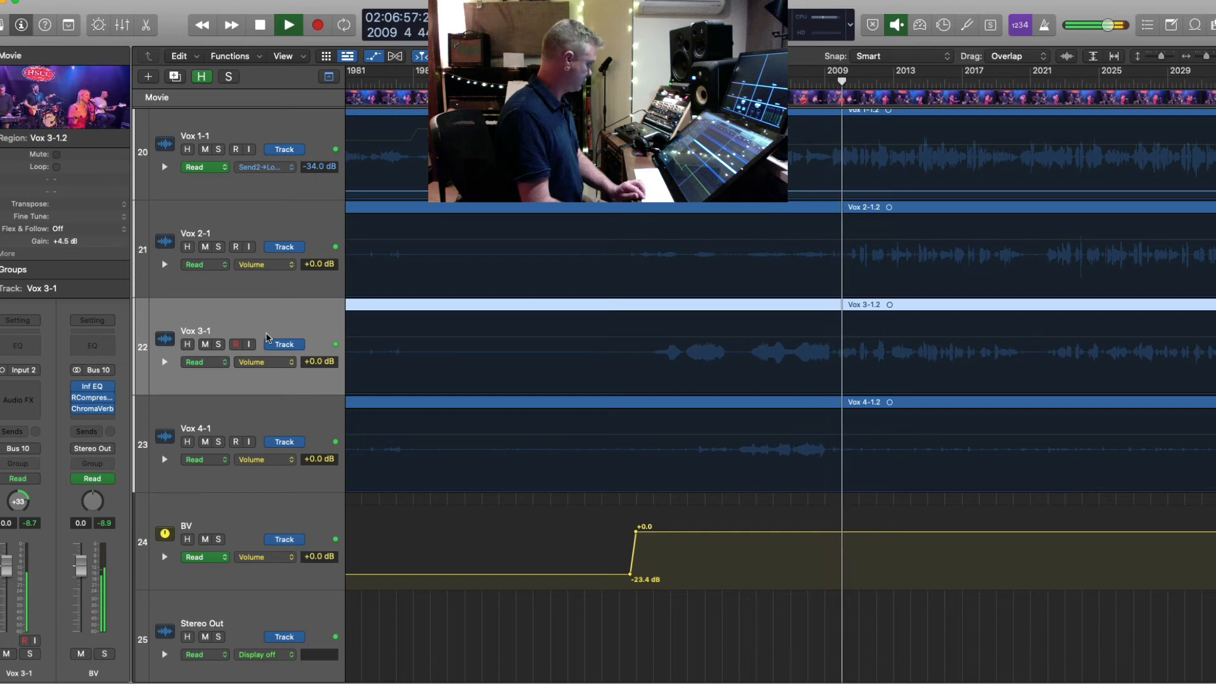
click(219, 344)
click(219, 344)
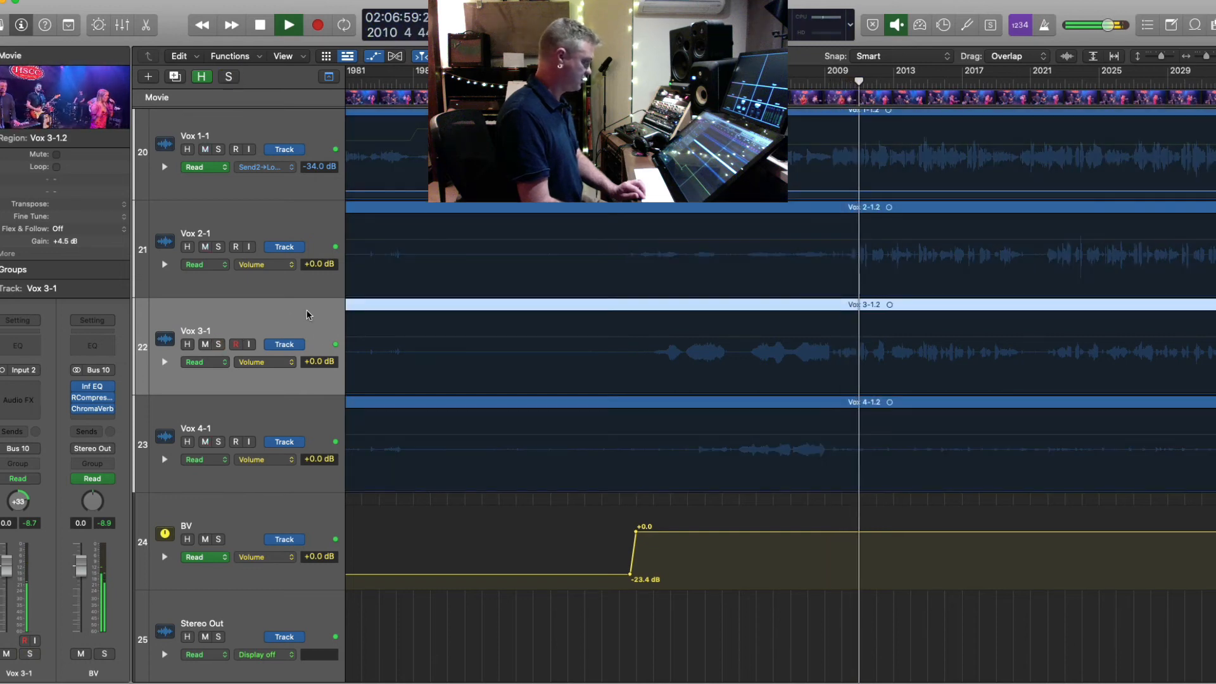
- Automate the Vox 3-1 volume down to -5.0 dB from about bar 1998 to bar 2009
scroll(632, 345, down, 2)
scroll(634, 346, down, 2)
scroll(639, 345, up, 3)
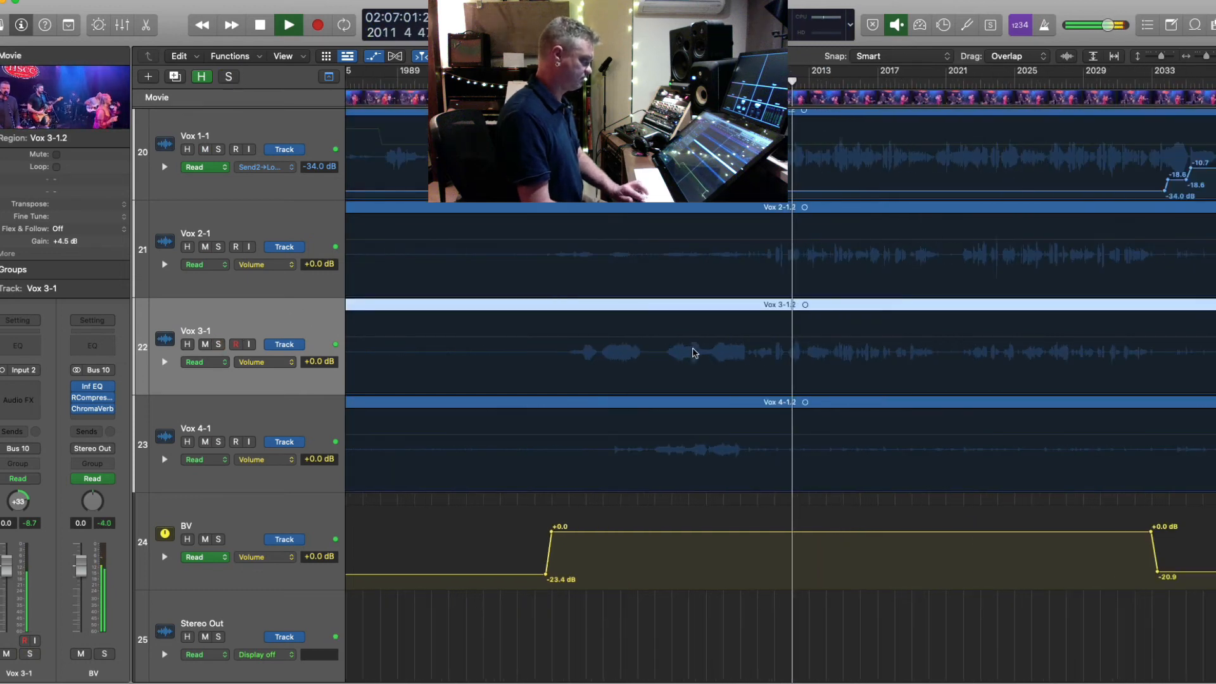
click(671, 340)
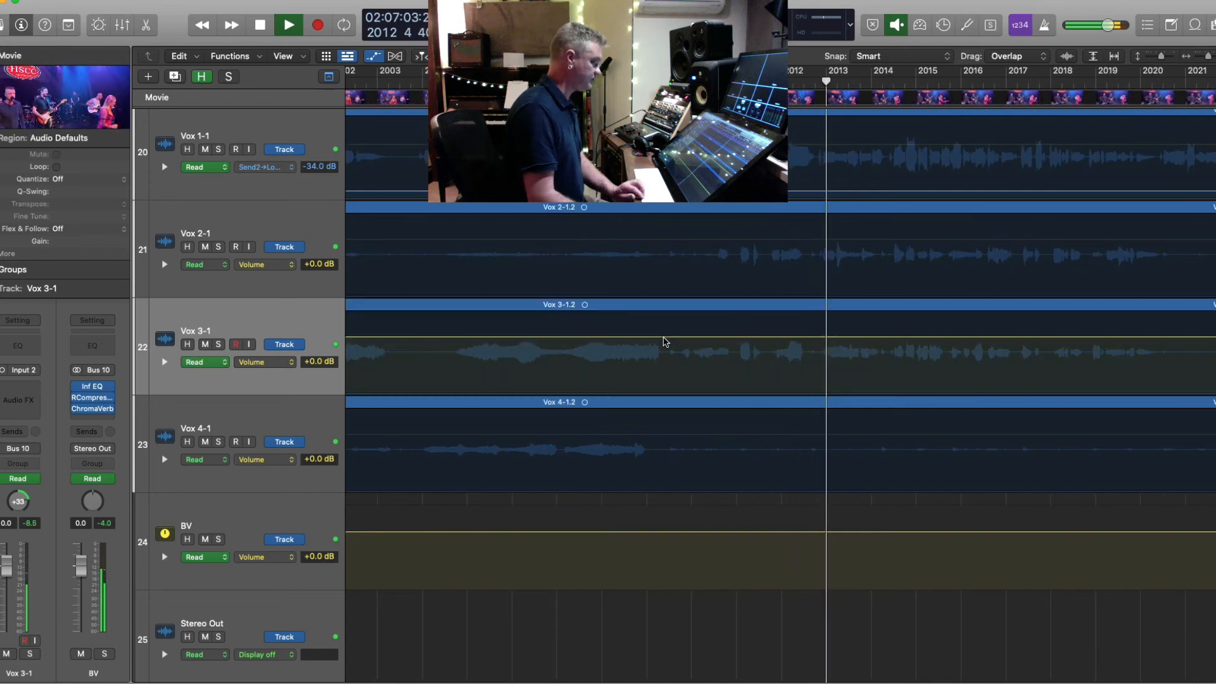
scroll(672, 342, left, 5)
key(space)
scroll(507, 344, left, 4)
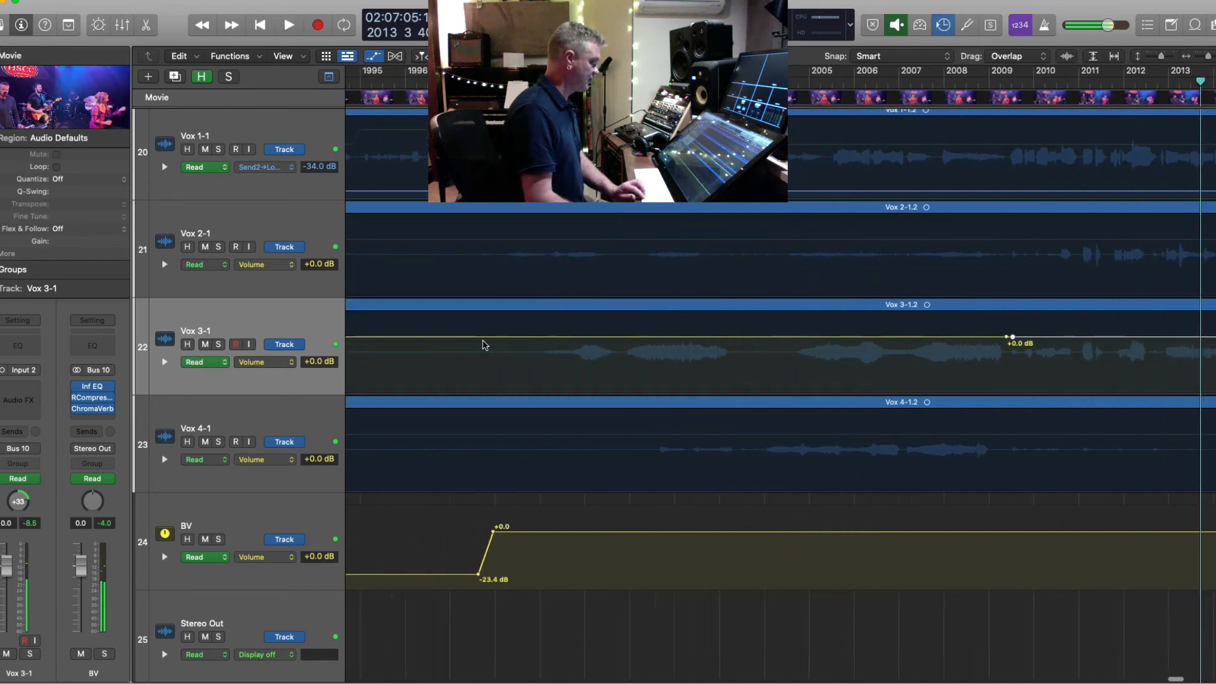
drag(545, 339, 541, 353)
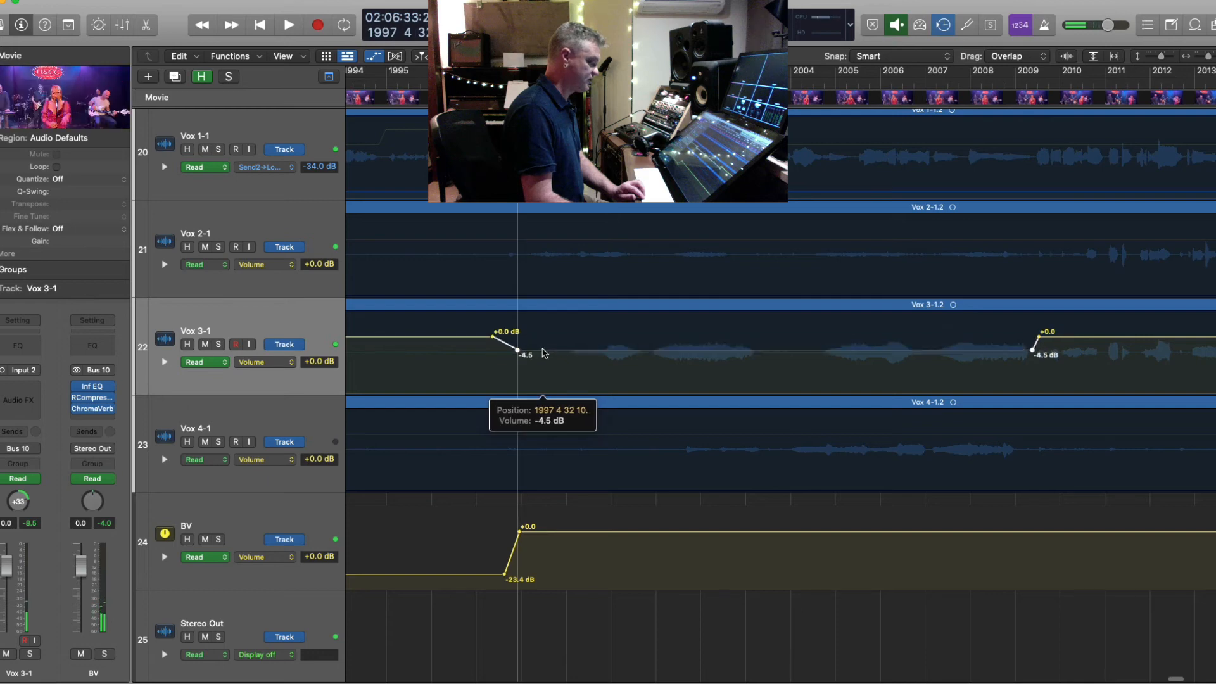
- Audition the second backing vocal entry from about bar 2065 and examine the automation across the whole song
scroll(844, 399, left, 5)
scroll(847, 398, down, 3)
scroll(847, 398, right, 15)
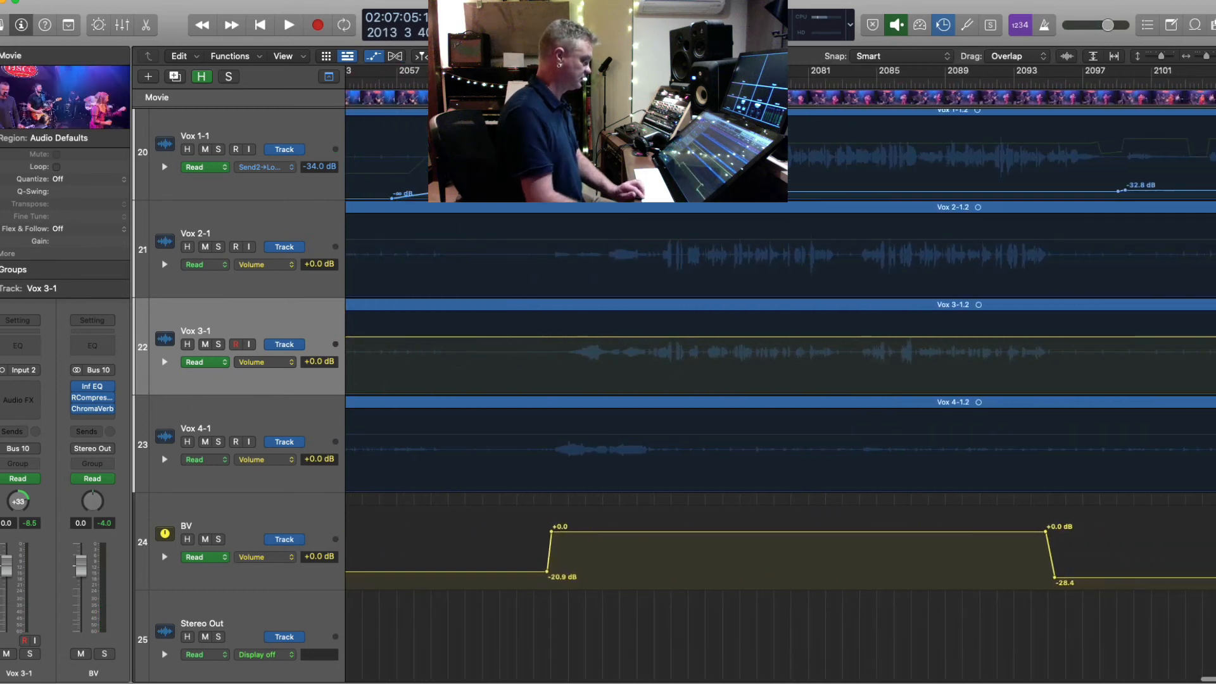
double_click(548, 83)
scroll(516, 459, down, 8)
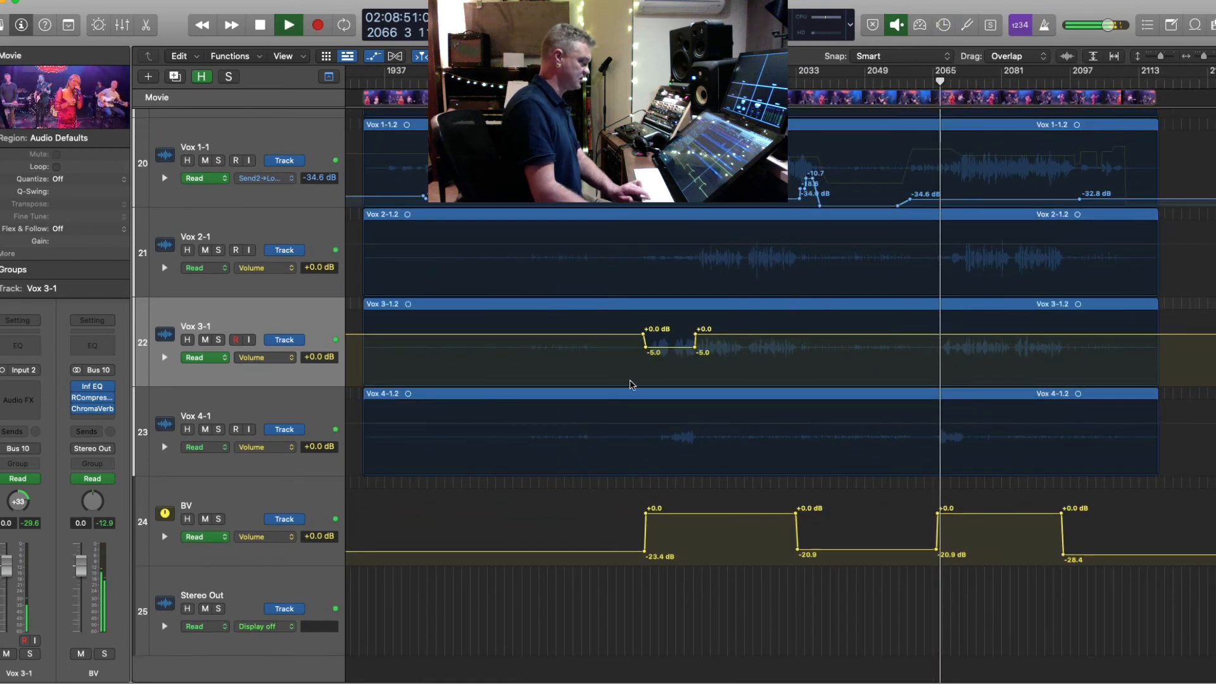
- Play from about bar 1997 to check the lowered Vox 3-1 passage against the other vocals
scroll(697, 499, up, 5)
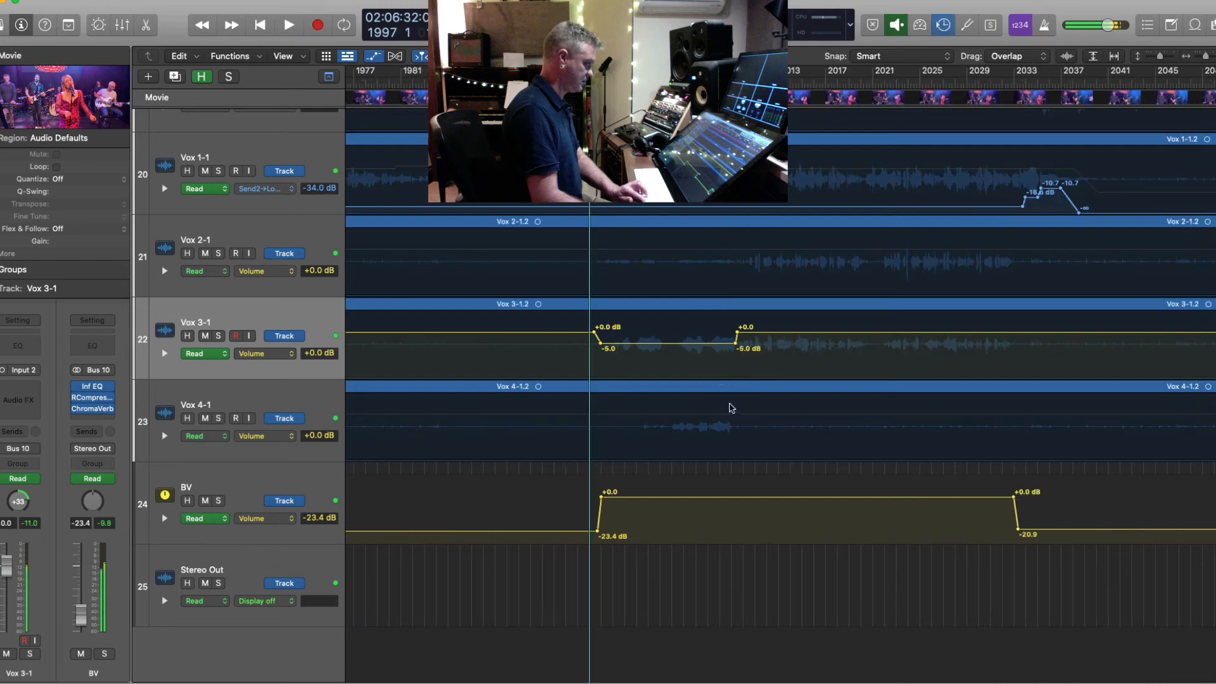
key(super+Right)
key(super+Right)
key(space)
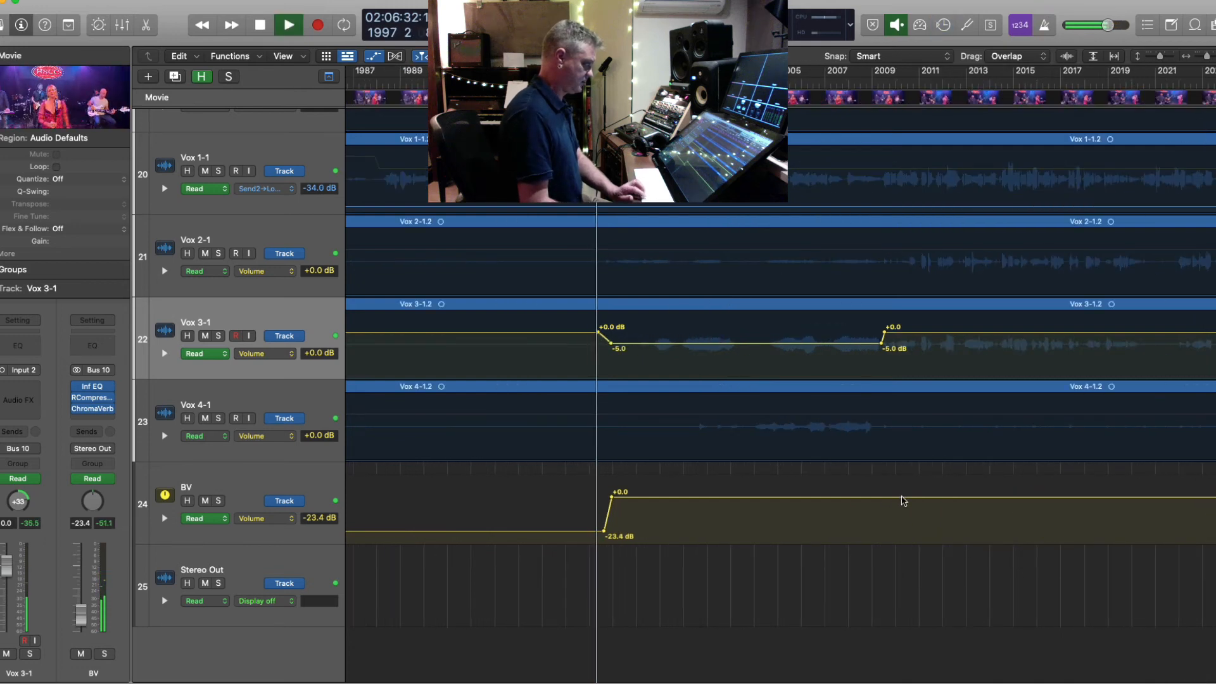
key(super+Right)
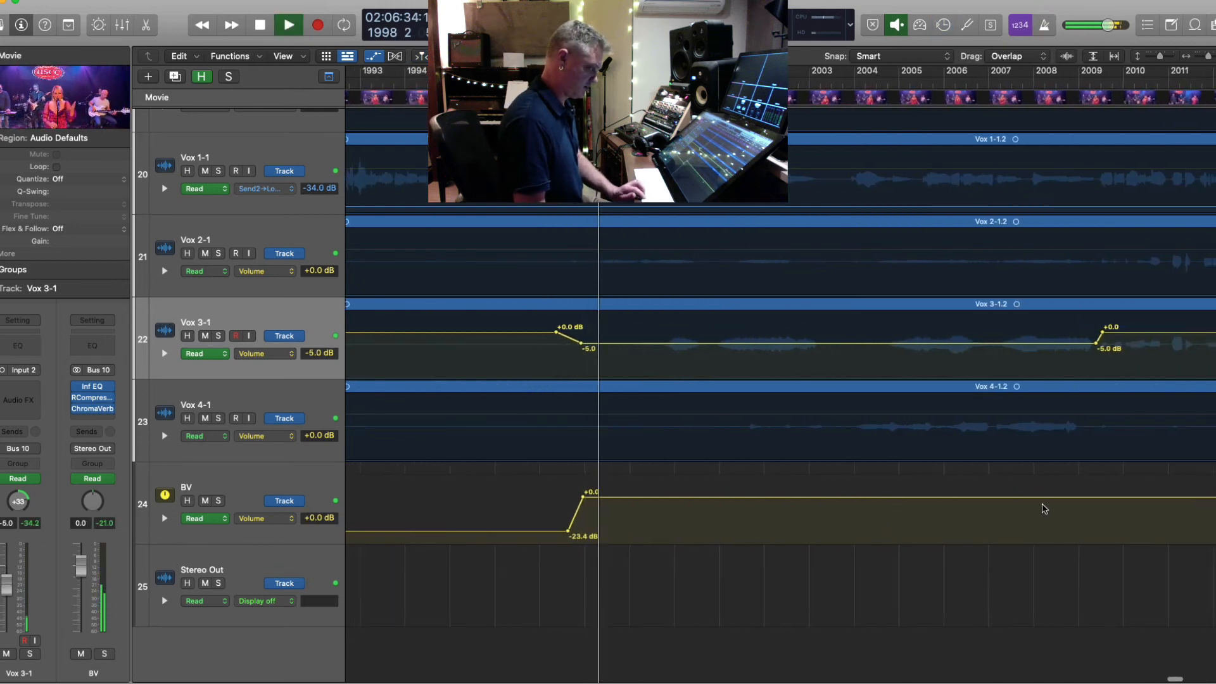
- Automate the BV bus volume up to +5.0 dB from about bar 1998 to bar 2009
click(955, 498)
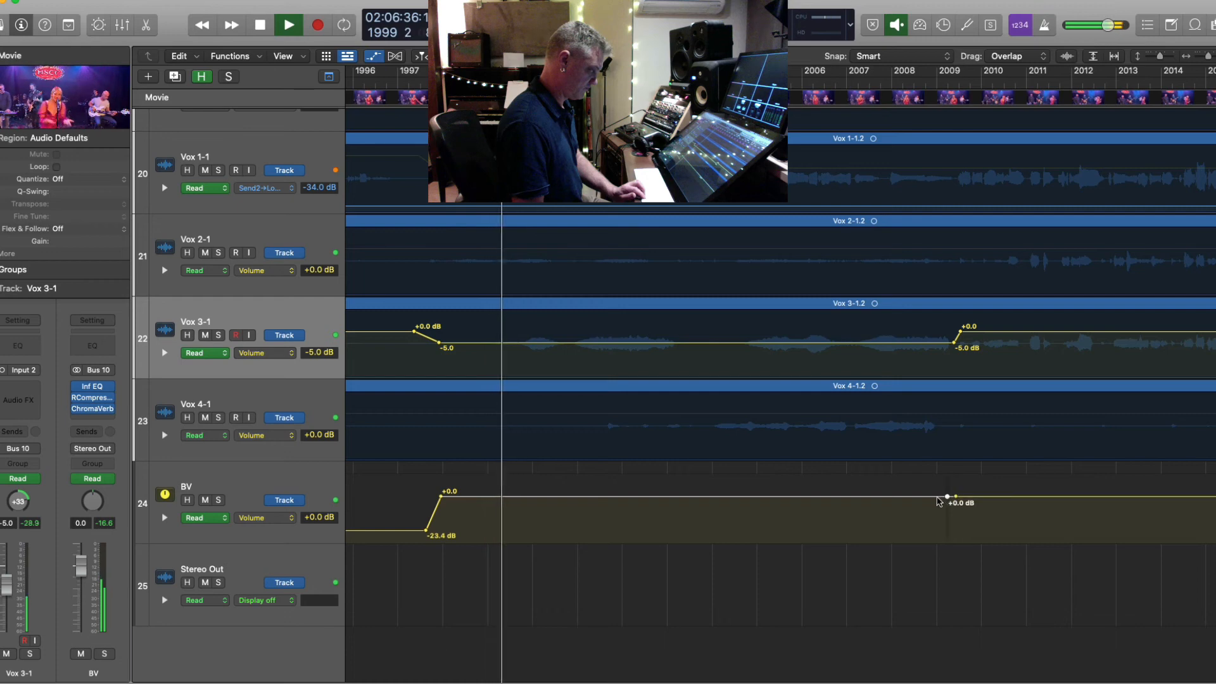
drag(950, 497, 926, 484)
key(super+Left)
key(super+Left)
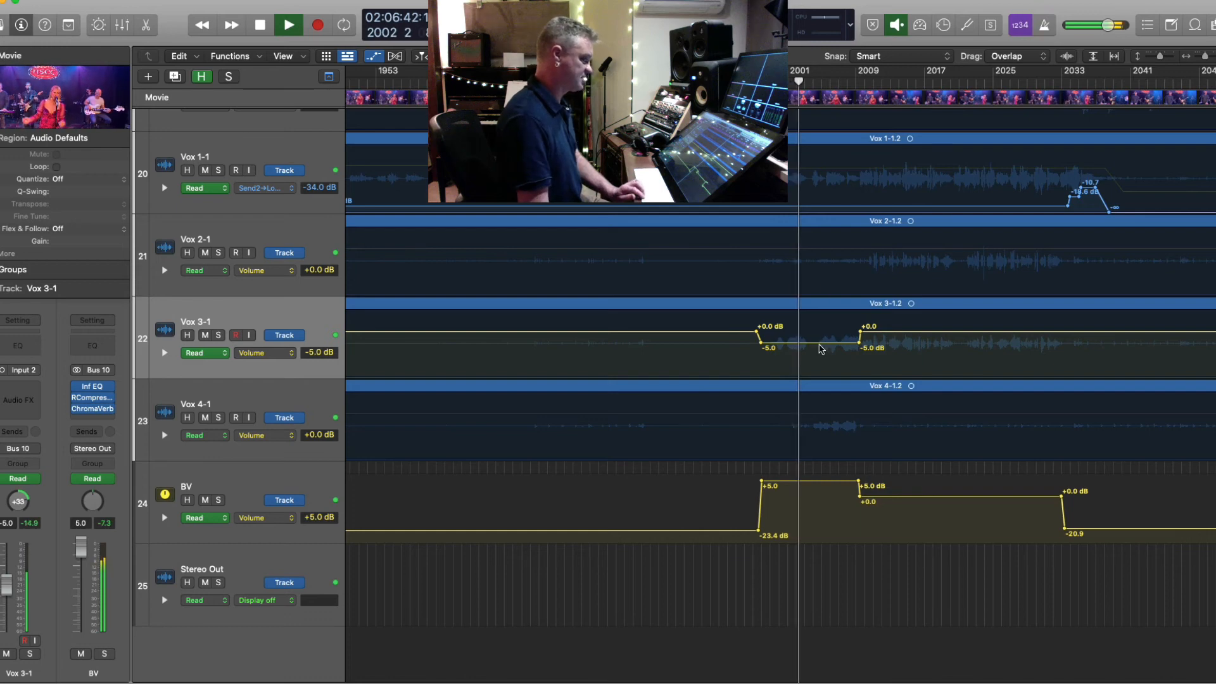
- Automate the Vox 3-1 volume down to -4.8 dB from about bar 2066 to bar 2071, in the second backing vocal entry
key(super+Left)
key(super+Up)
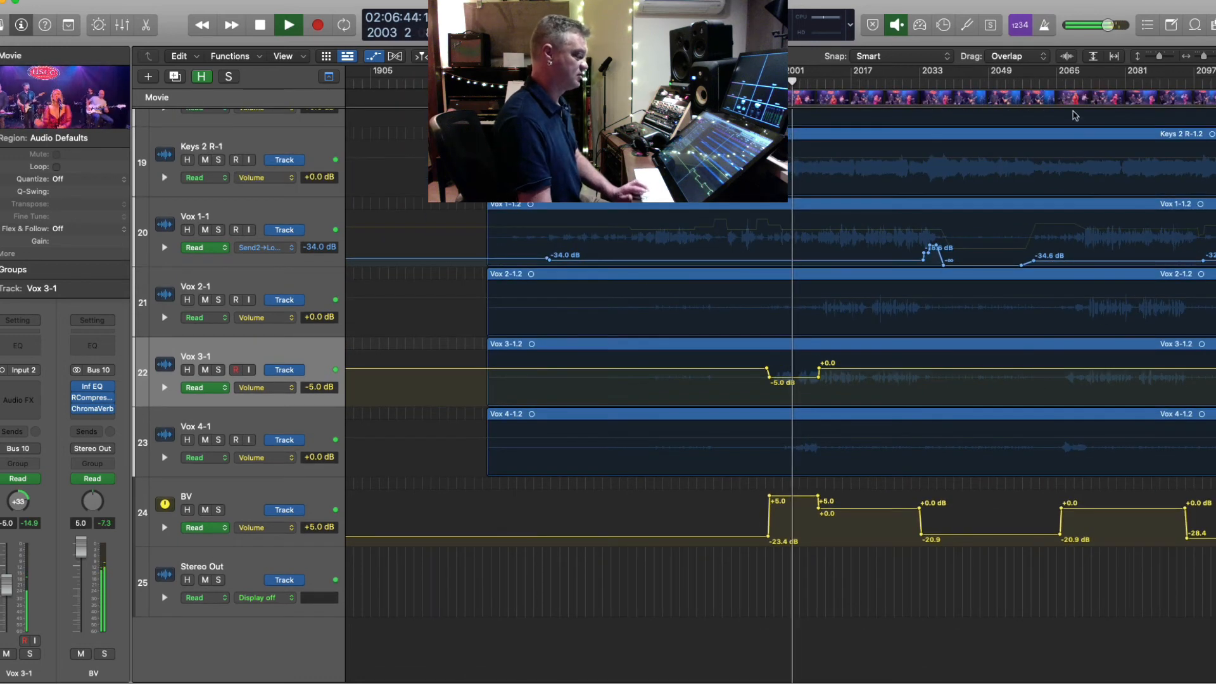
key(super+Right)
key(super+Right)
key(super+Right)
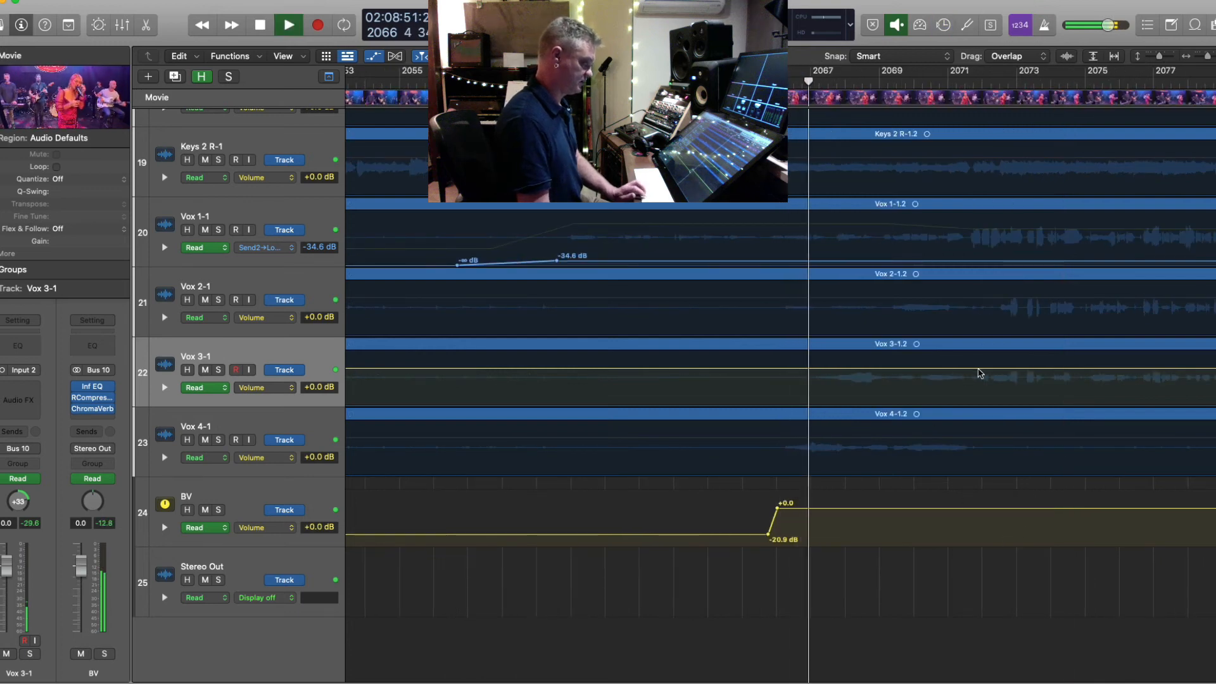
click(965, 368)
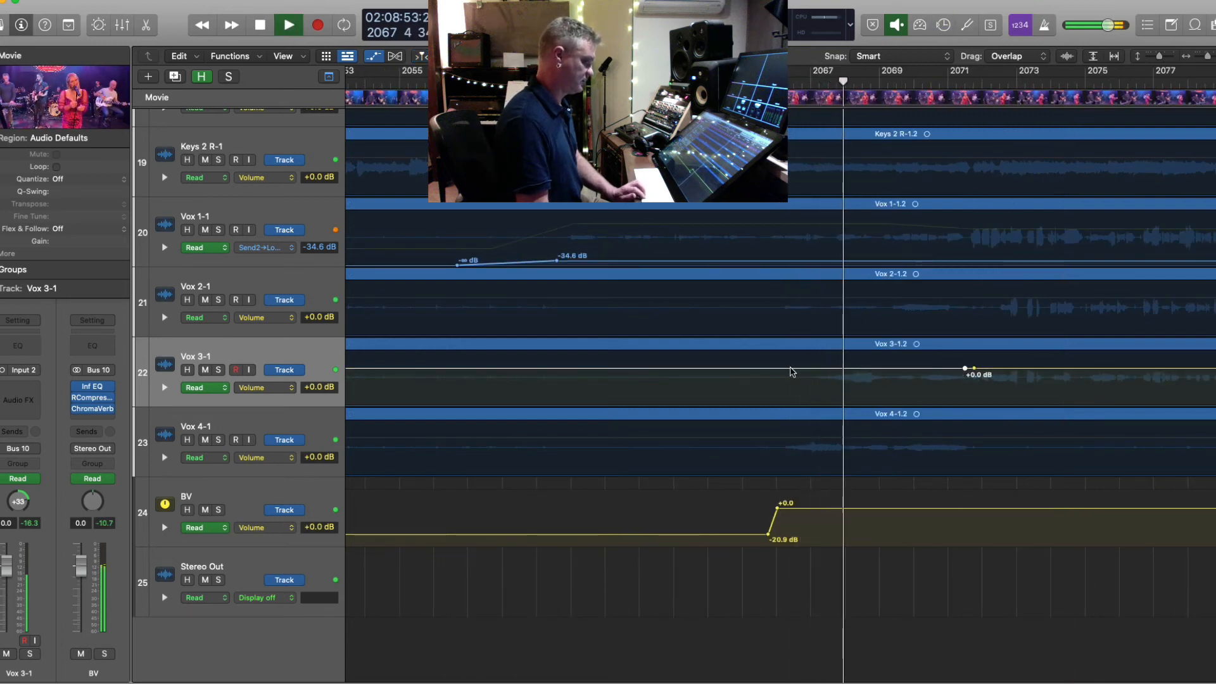
click(784, 369)
click(762, 369)
drag(813, 372, 813, 381)
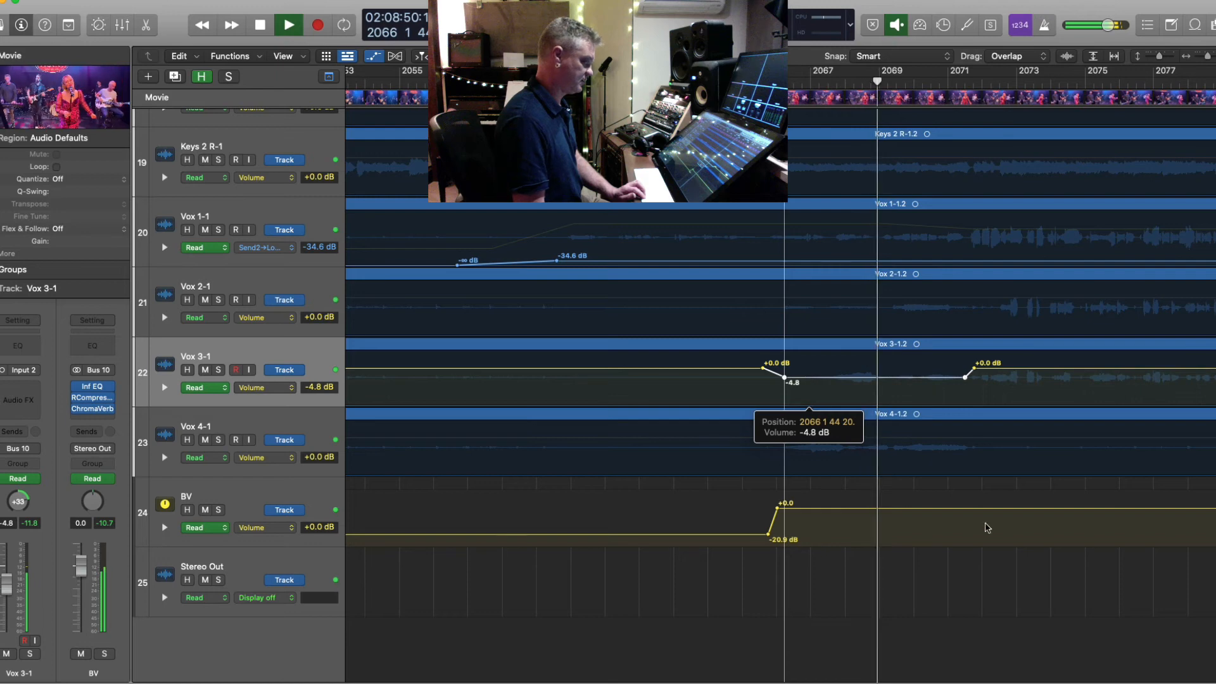
- Automate the BV bus volume up to +3.2 dB for the second backing vocal entry, returning to +0.0 dB at about bar 2071
click(980, 508)
click(970, 508)
drag(942, 508, 954, 504)
key(super+Left)
key(super+Left)
key(super+Left)
key(super+Left)
key(super+Left)
key(super+Left)
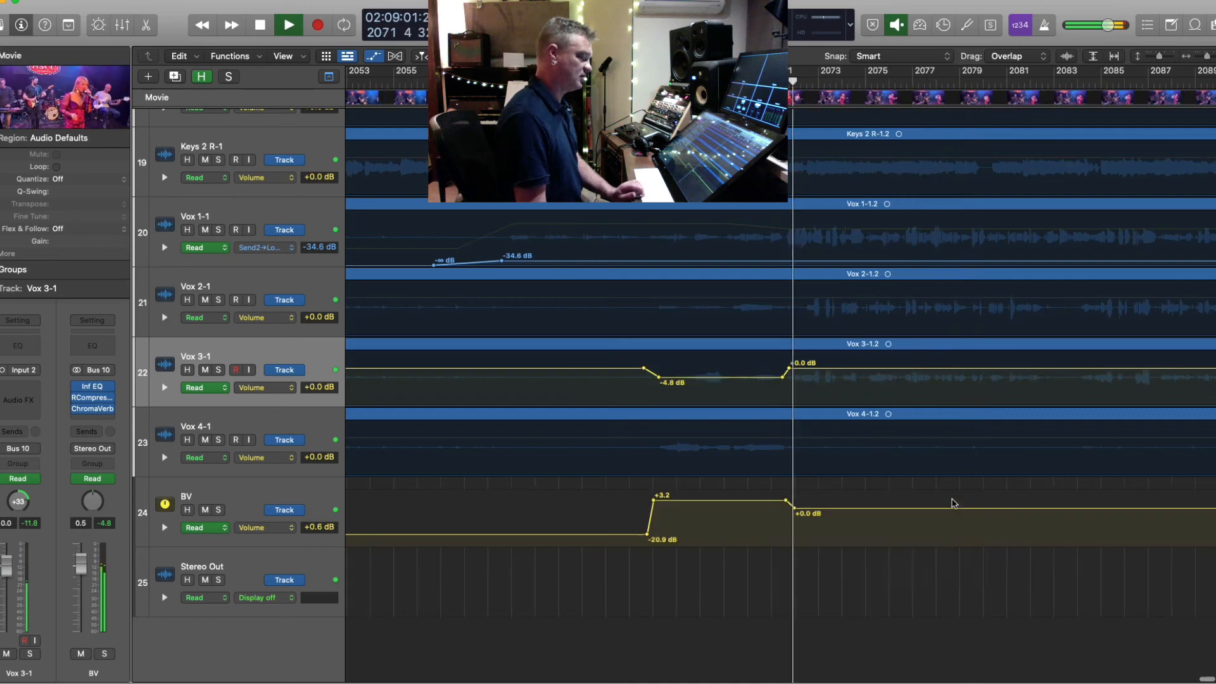
- Hide the track automation and briefly solo the BV bus during playback around bar 2073
key(super+Up)
key(a)
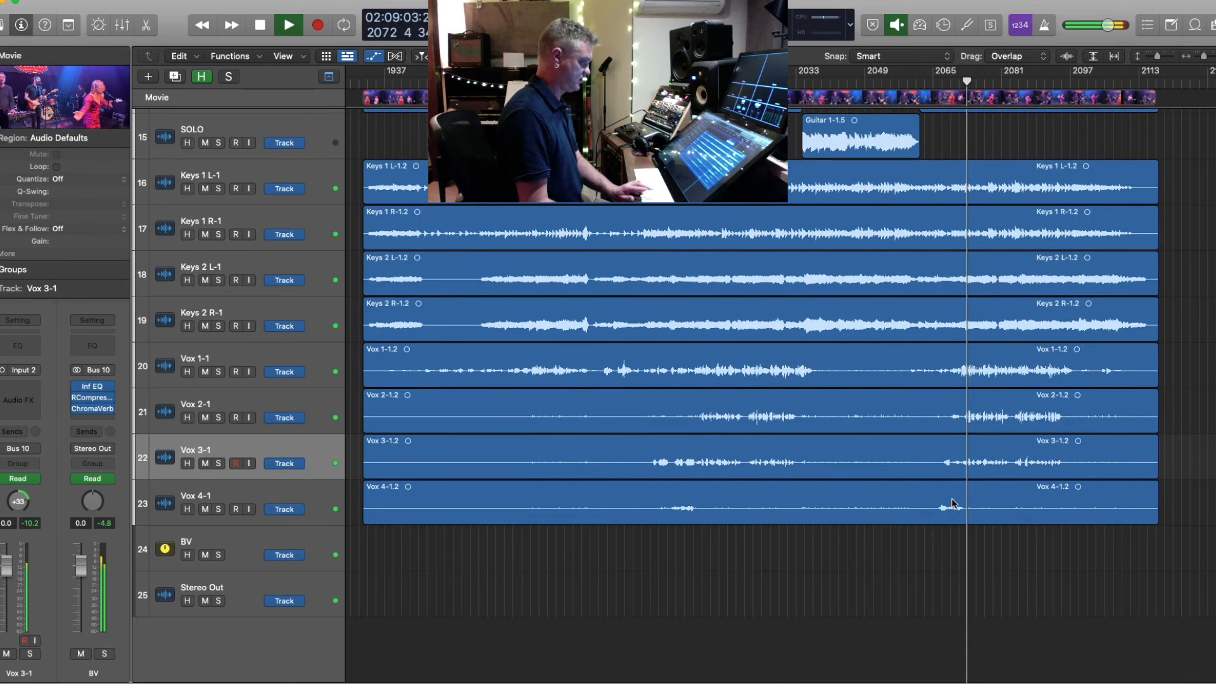
key(super+Right)
key(super+Right)
key(super+Right)
key(super+Right)
key(super+Right)
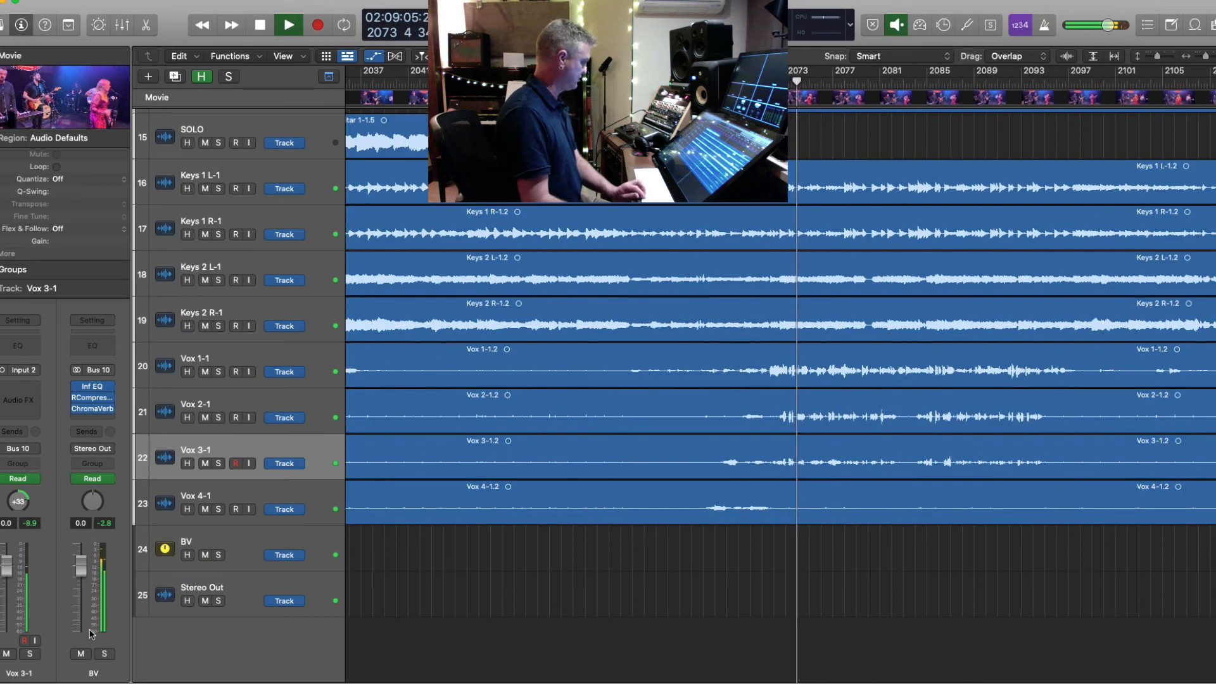
click(104, 654)
click(105, 653)
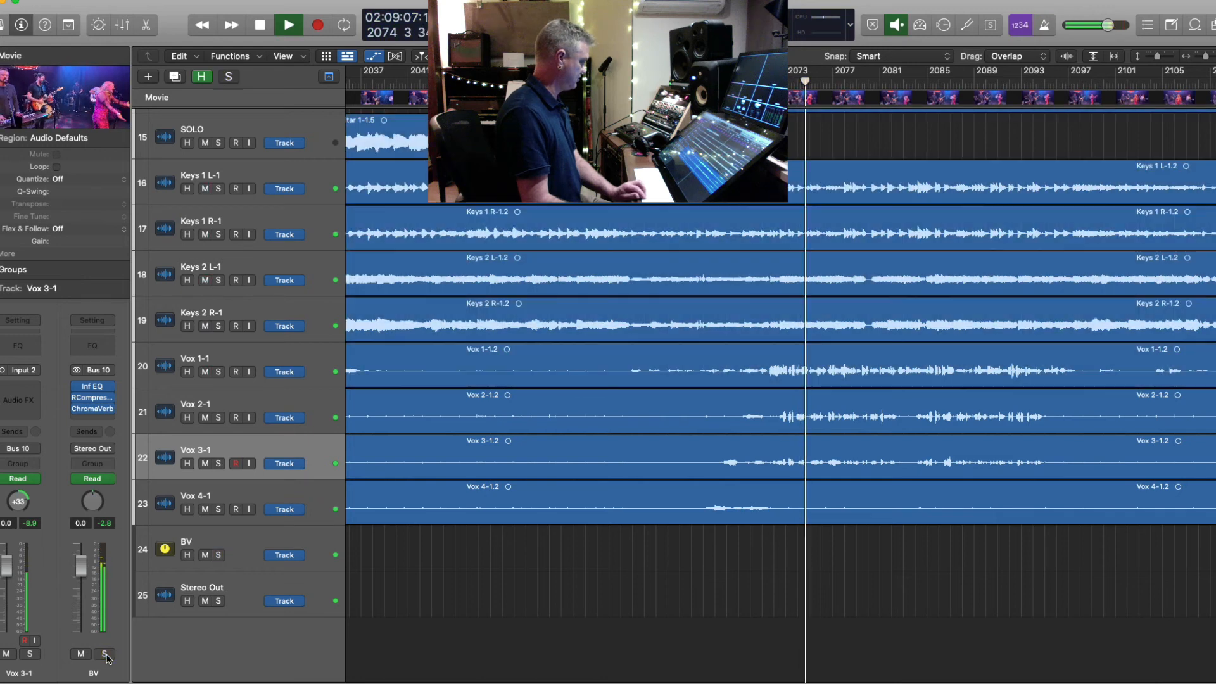
- Check the BV bus's RCompressor and Inf EQ settings during playback, closing each plug-in window when done
click(94, 399)
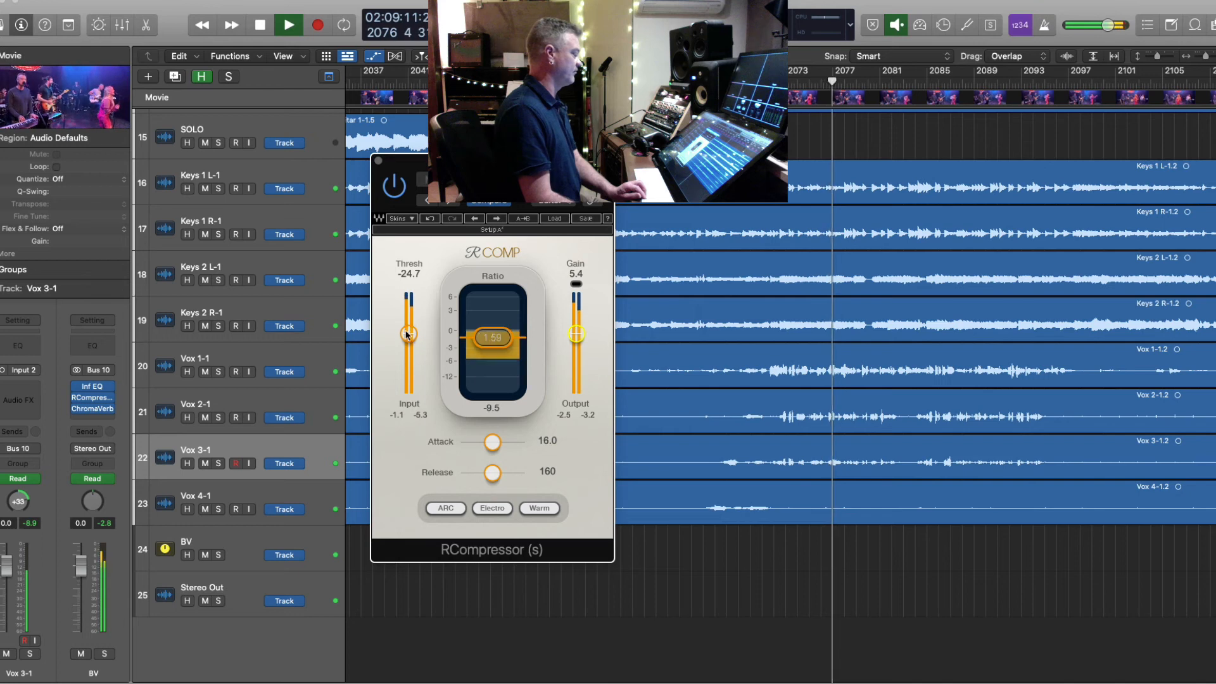
click(378, 161)
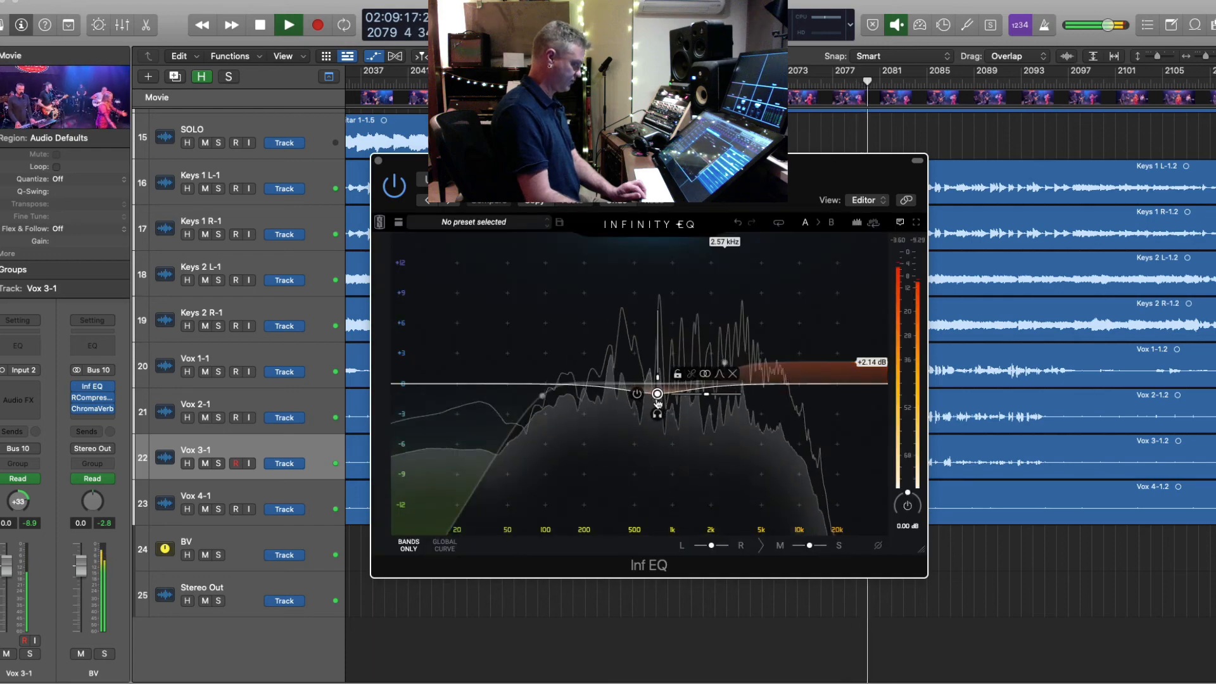
click(657, 392)
key(super+w)
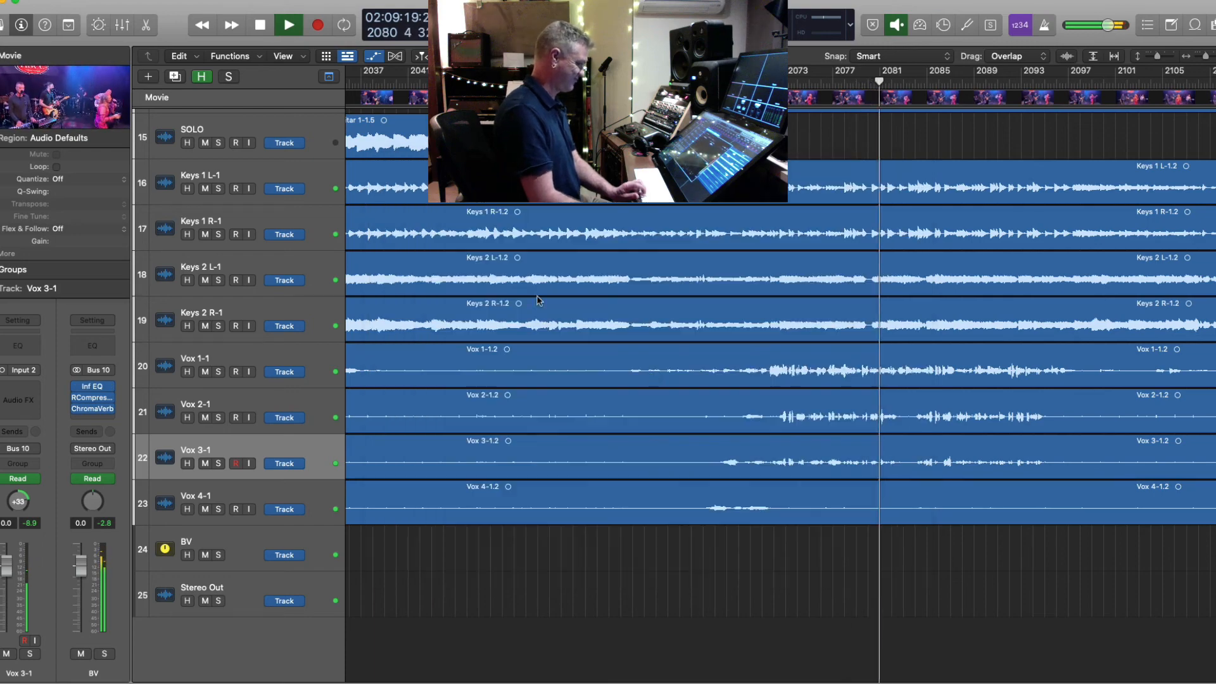
- Stop playback, view the whole song and start playing from its first regions at bar 1933
key(space)
key(super+Left)
key(super+Left)
key(super+Left)
key(super+Left)
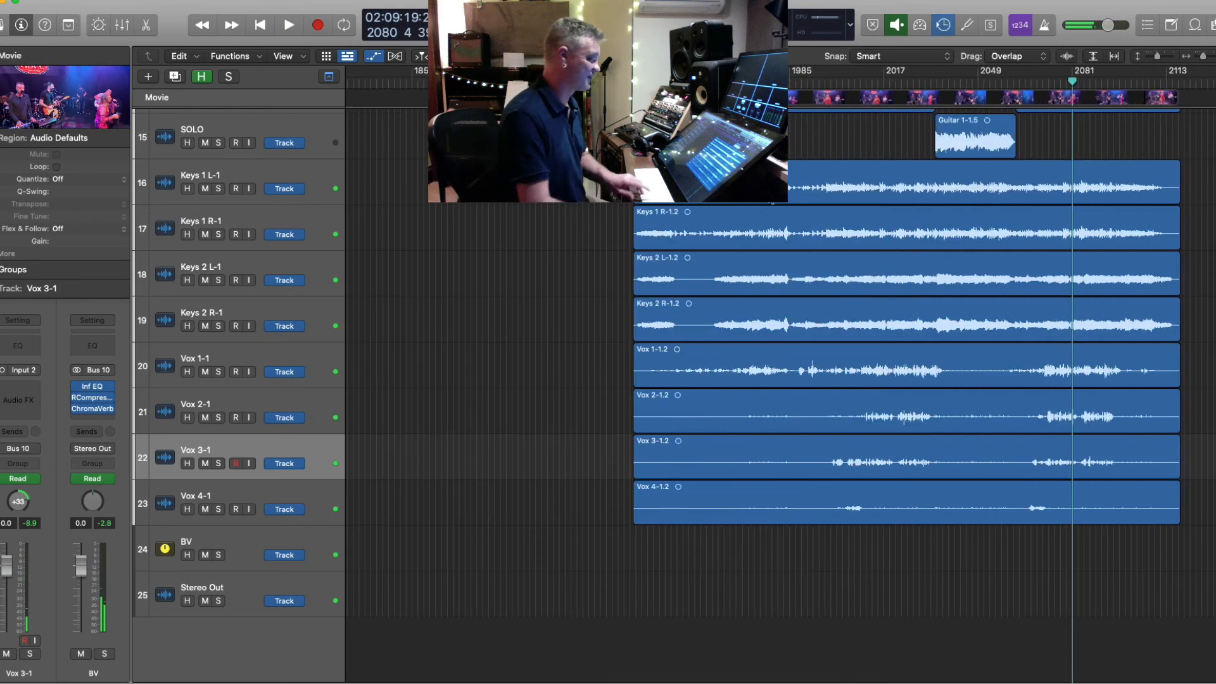
key(super+Up)
key(super+Up)
key(super+Up)
key(super+Up)
click(1079, 154)
key(super+Left)
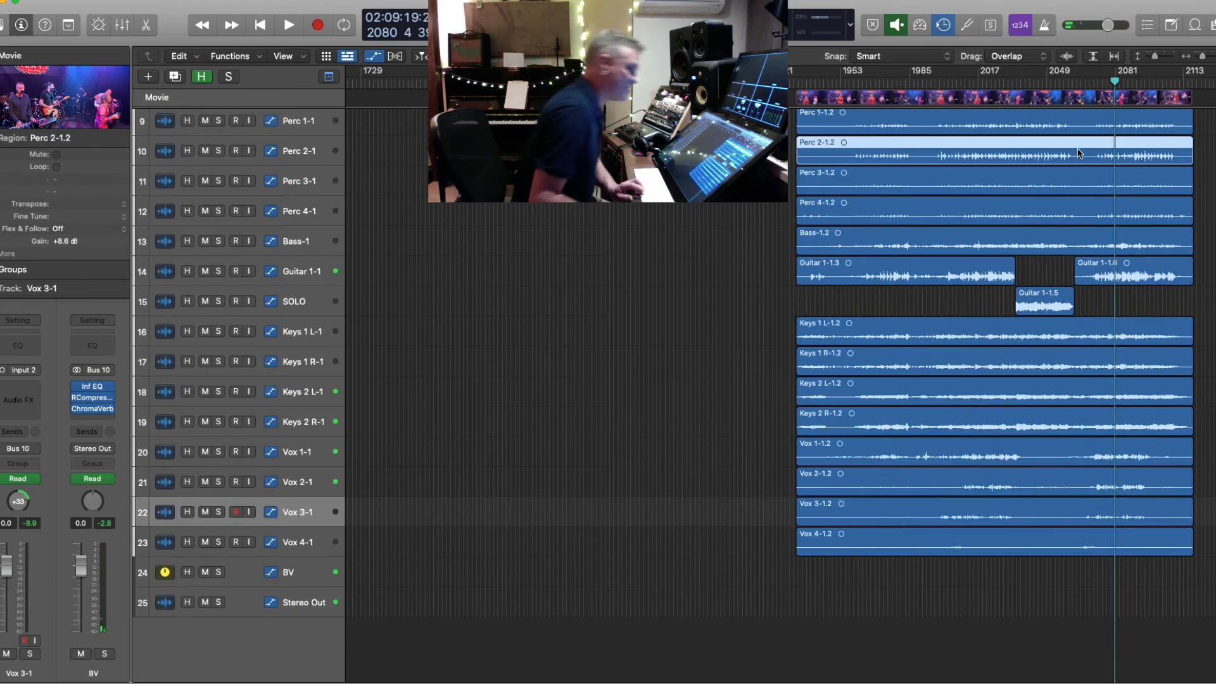
key(super+Down)
key(super+Down)
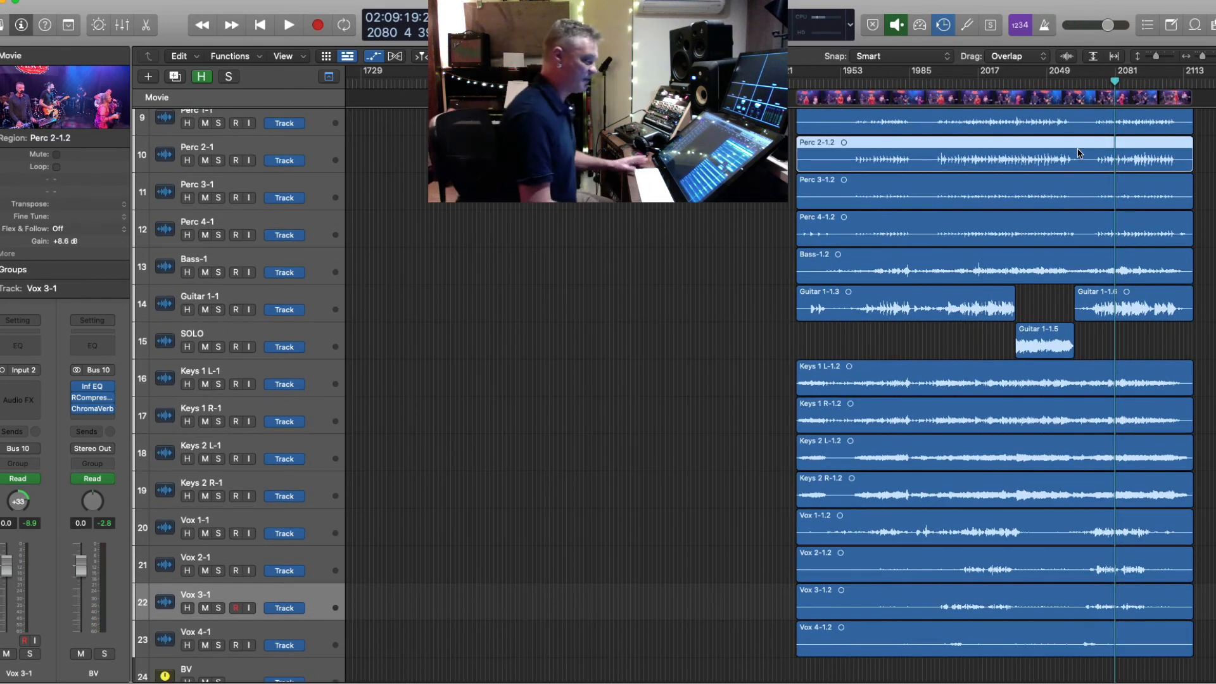
click(724, 211)
double_click(798, 83)
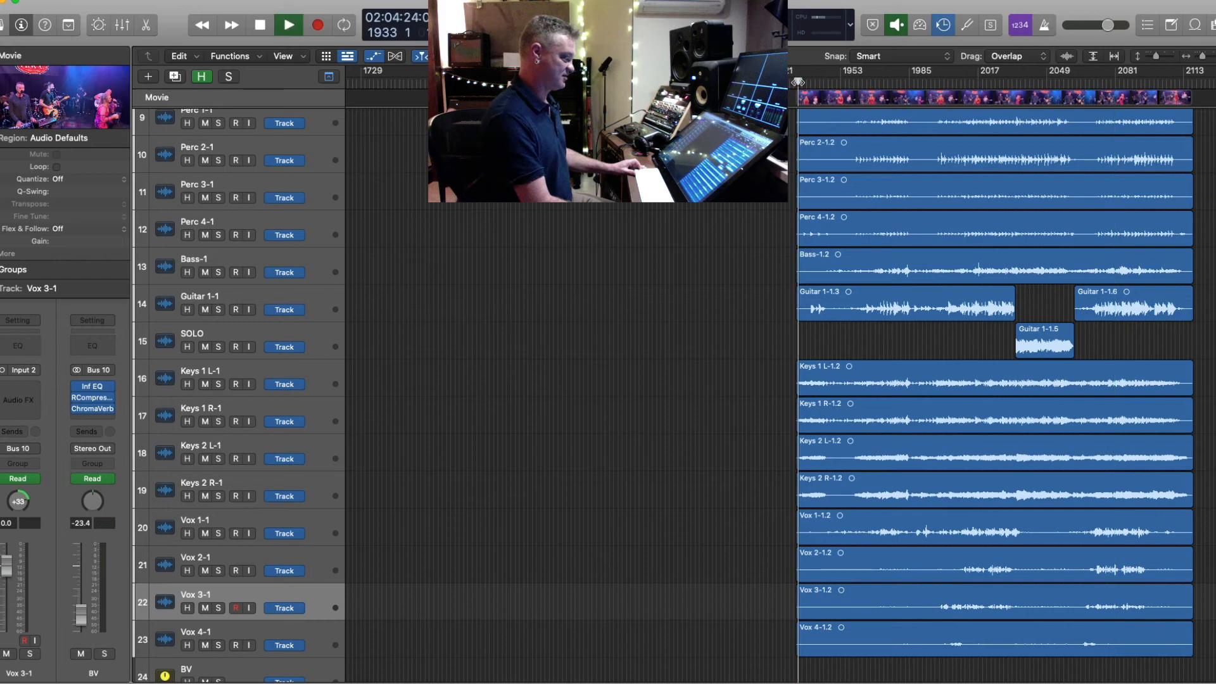
- Play the song's ending from about bar 2106 and examine where the tracks fade into silence
key(super+Up)
key(super+Right)
key(super+Left)
key(super+Left)
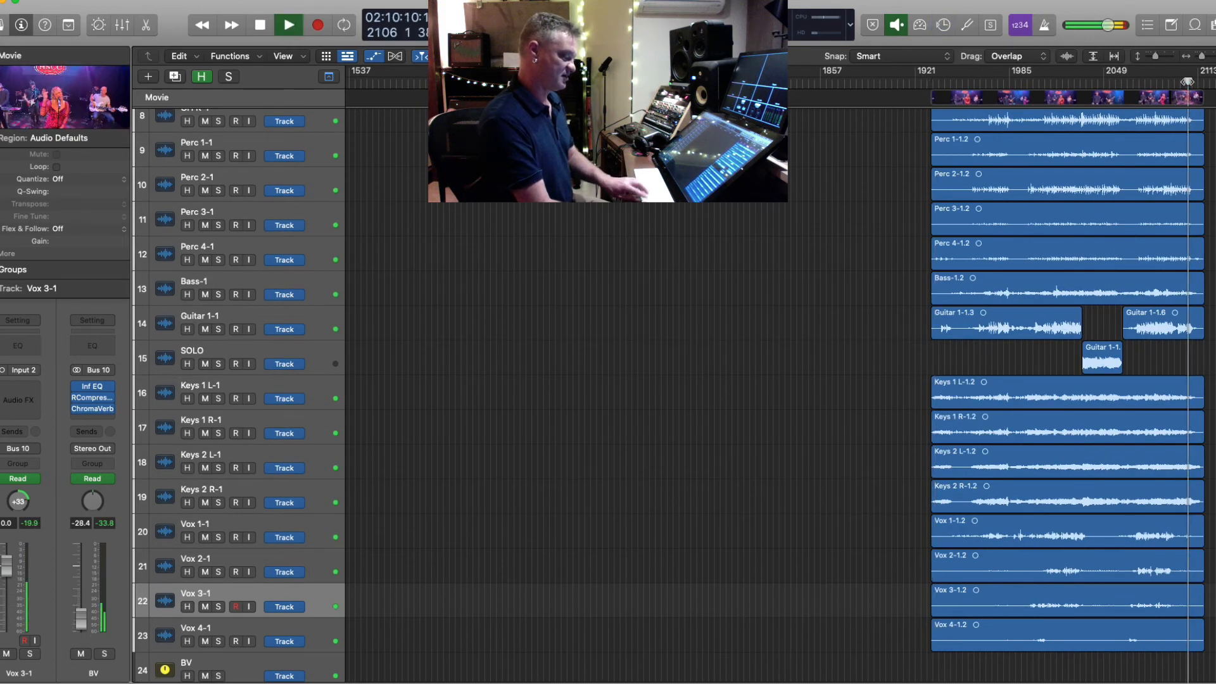
key(super+Right)
key(super+Right)
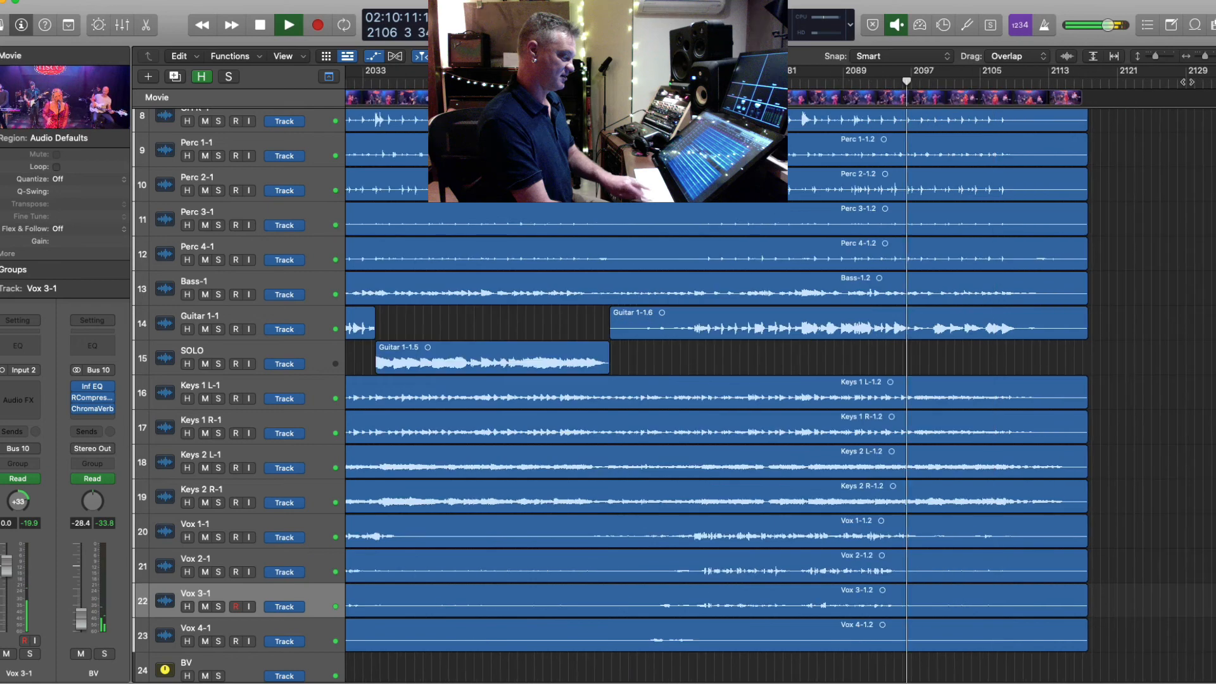
key(super+Right)
key(super+Up)
key(super+Up)
key(super+Up)
key(super+Up)
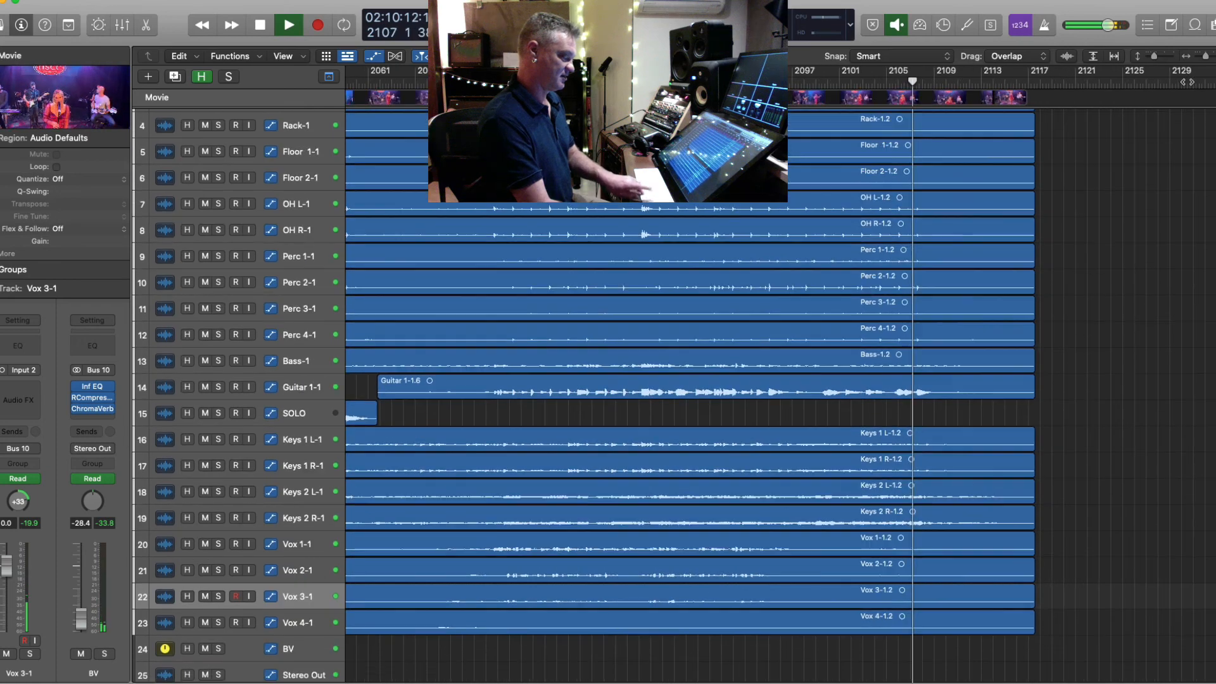
key(super+Left)
key(super+Left)
key(super+Left)
key(super+Down)
key(super+Down)
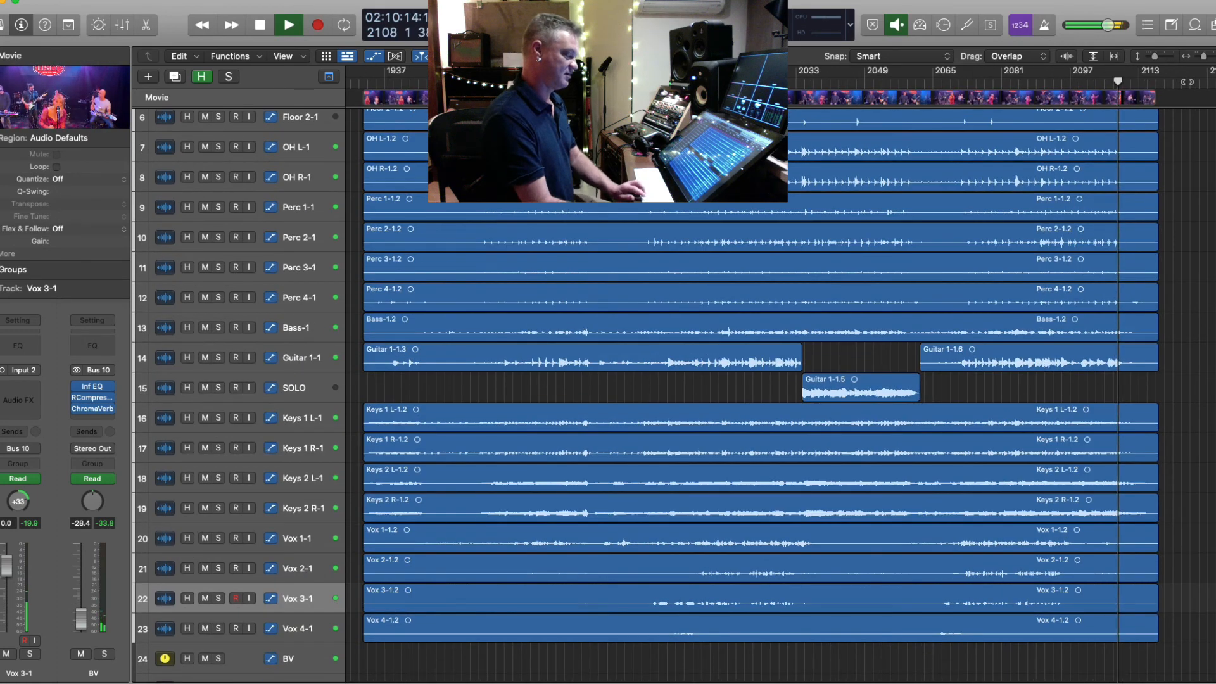
key(super+Up)
click(1138, 82)
key(super+Right)
key(super+Right)
key(super+Right)
key(super+Right)
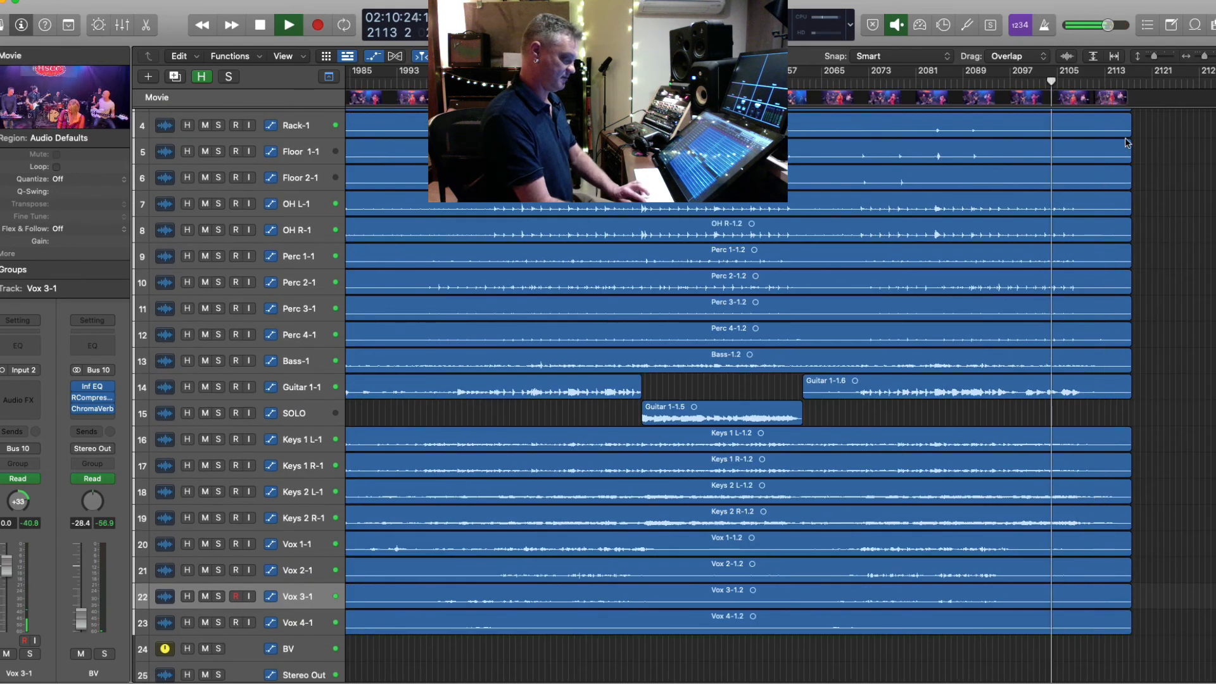
- Select all the instrument and vocal regions at the song's end and trim them back to about bar 2115
key(super+Up)
key(super+Up)
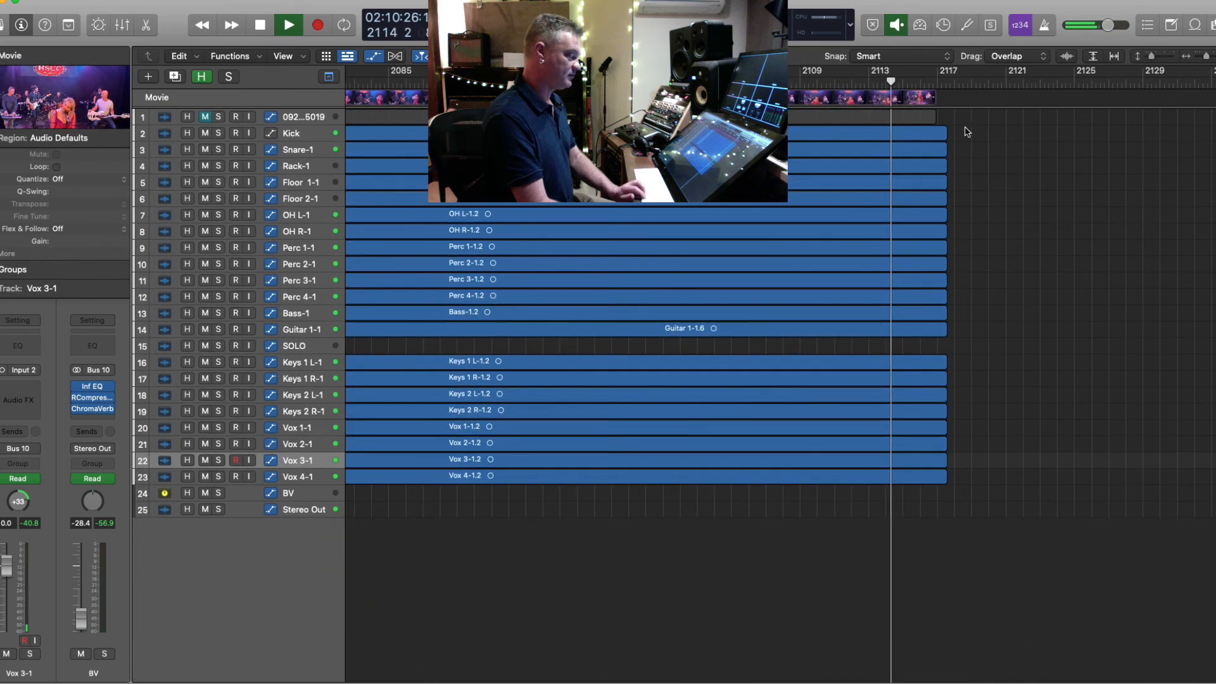
drag(964, 125, 939, 517)
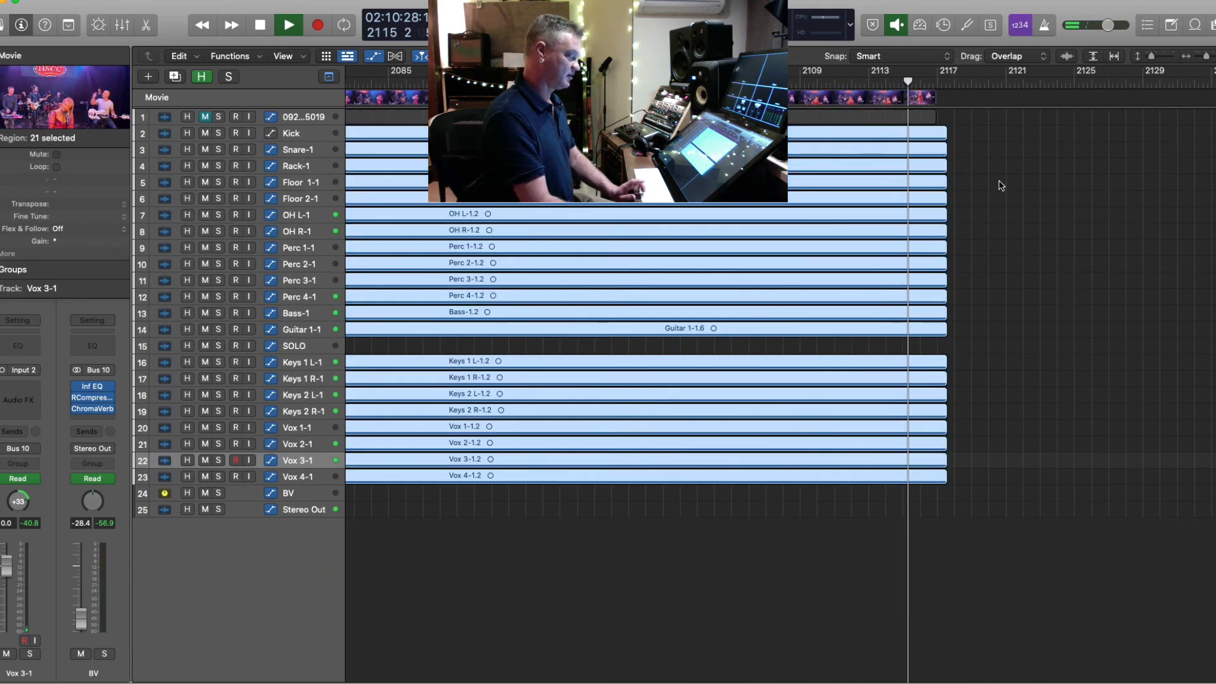
key(space)
key(super+Down)
key(super+Down)
key(super+Down)
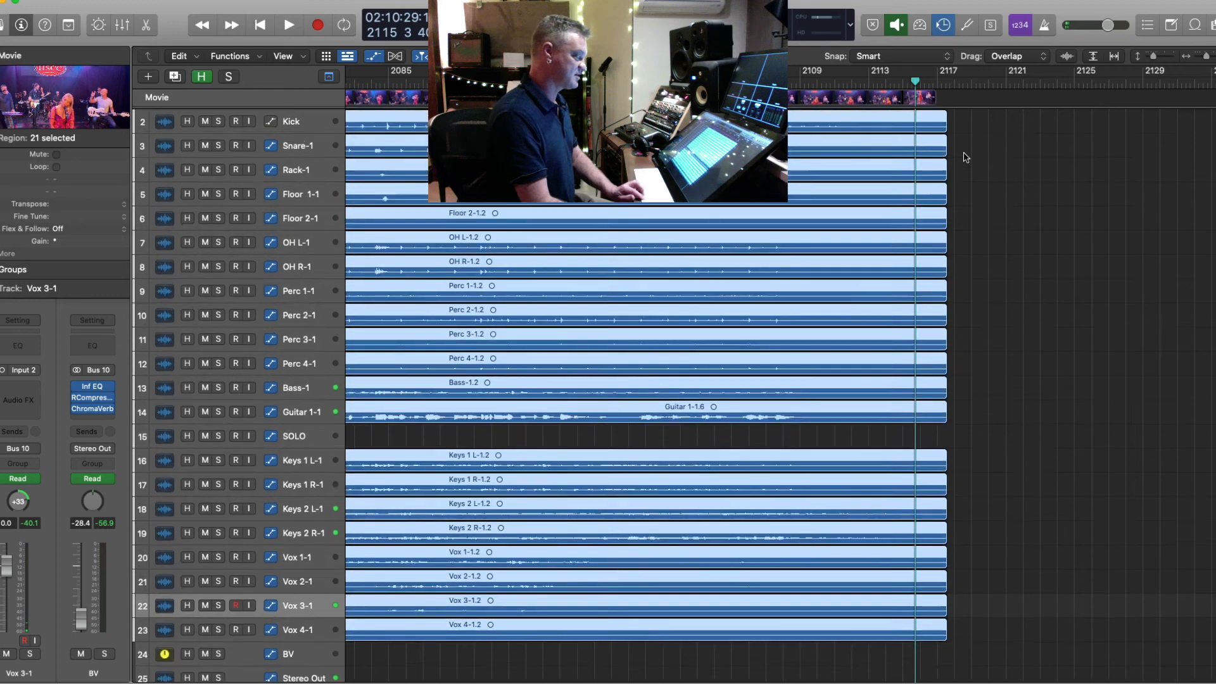
drag(947, 143, 910, 143)
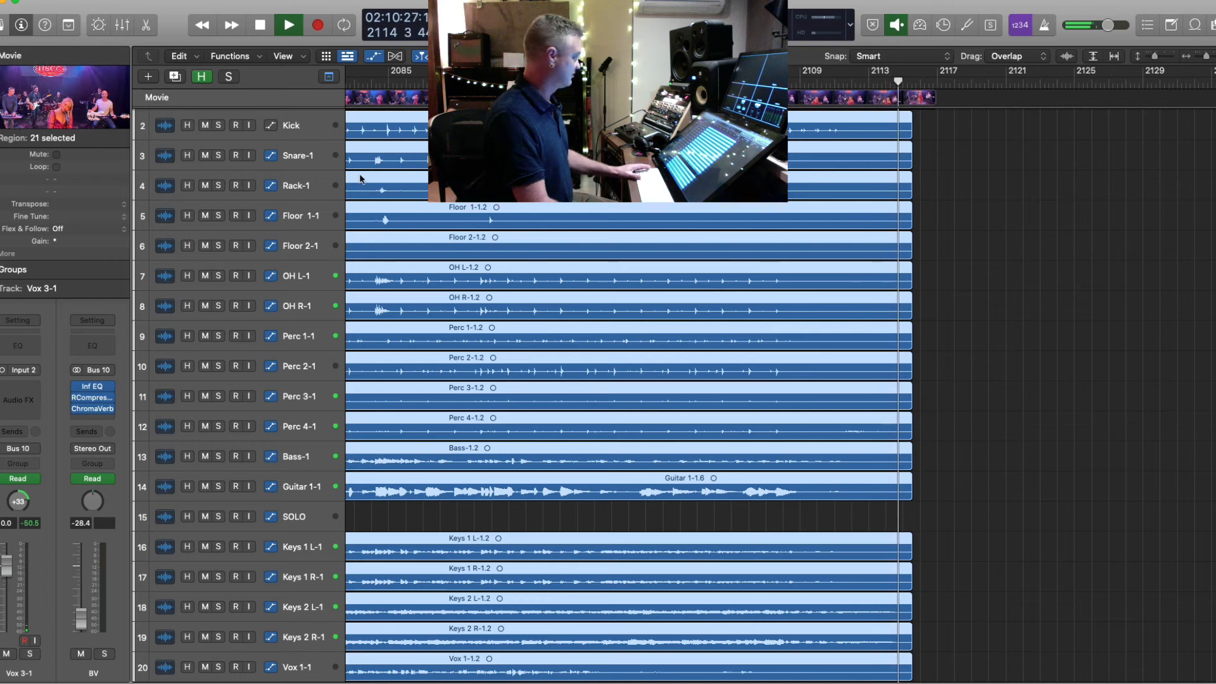
- Give the selected regions a fade-out of 922 and play the ending from about bar 2114 to check it
key(space)
click(12, 254)
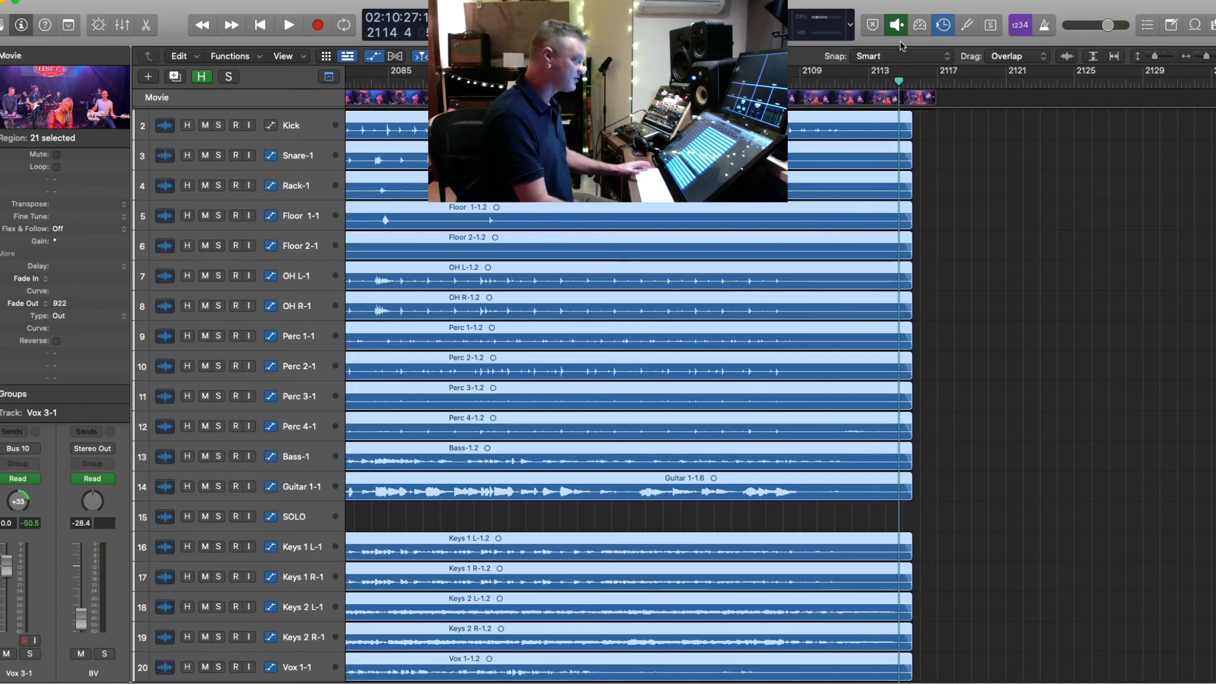
key(space)
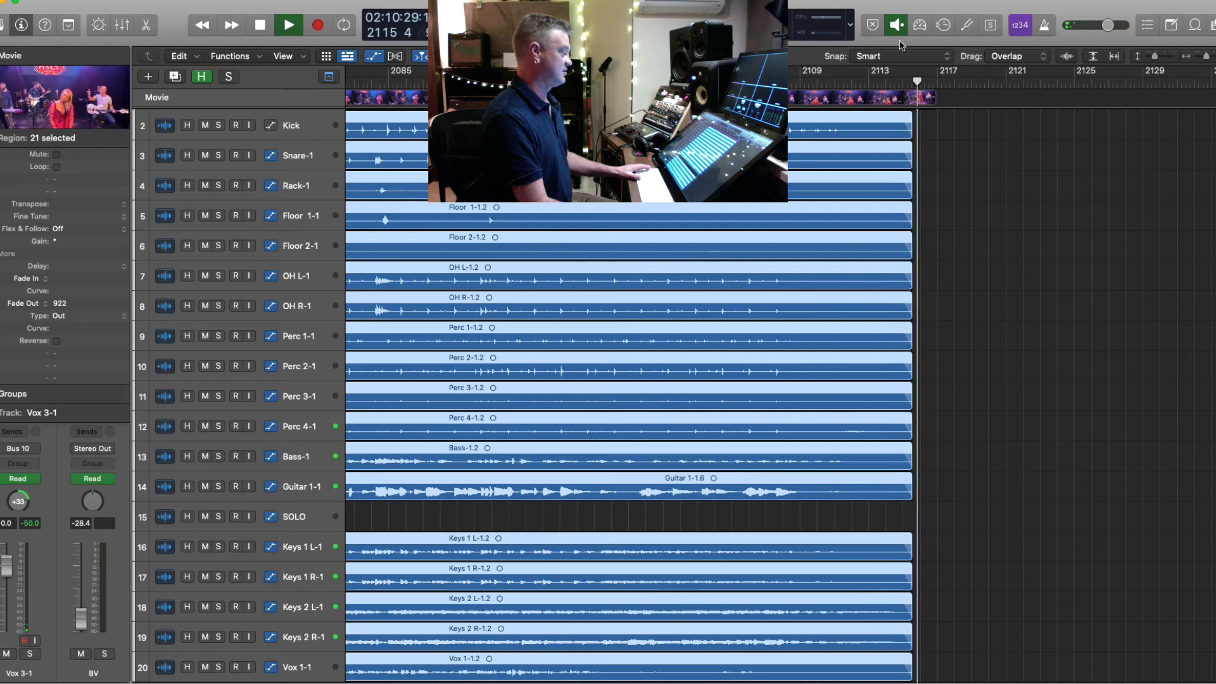
key(space)
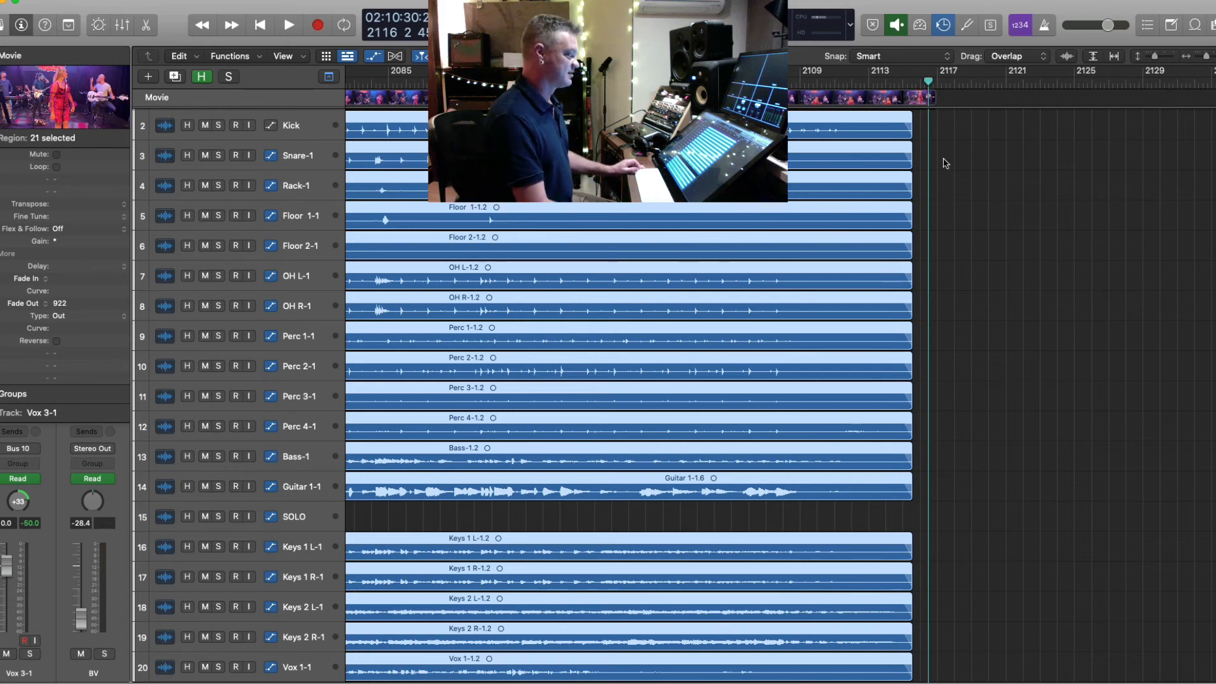
- Select the 09242020_115019 region on the first track and enable cycle playback from the song's start
scroll(946, 165, up, 1)
click(969, 169)
click(824, 124)
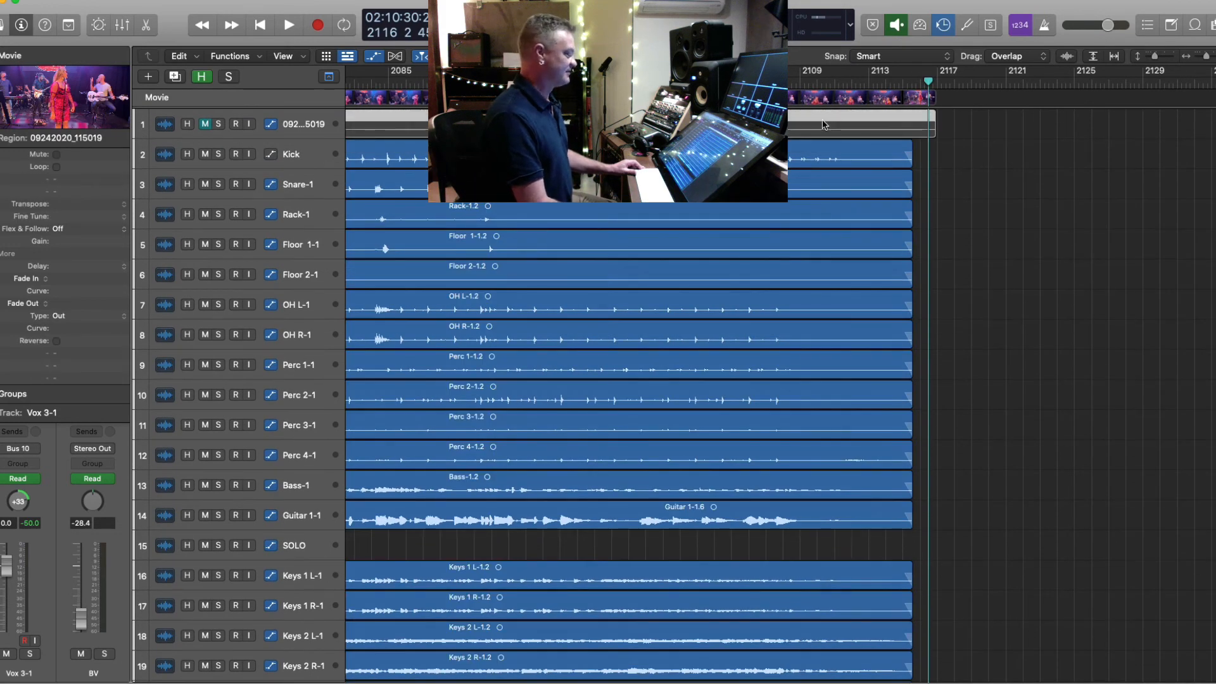
scroll(824, 124, left, 10)
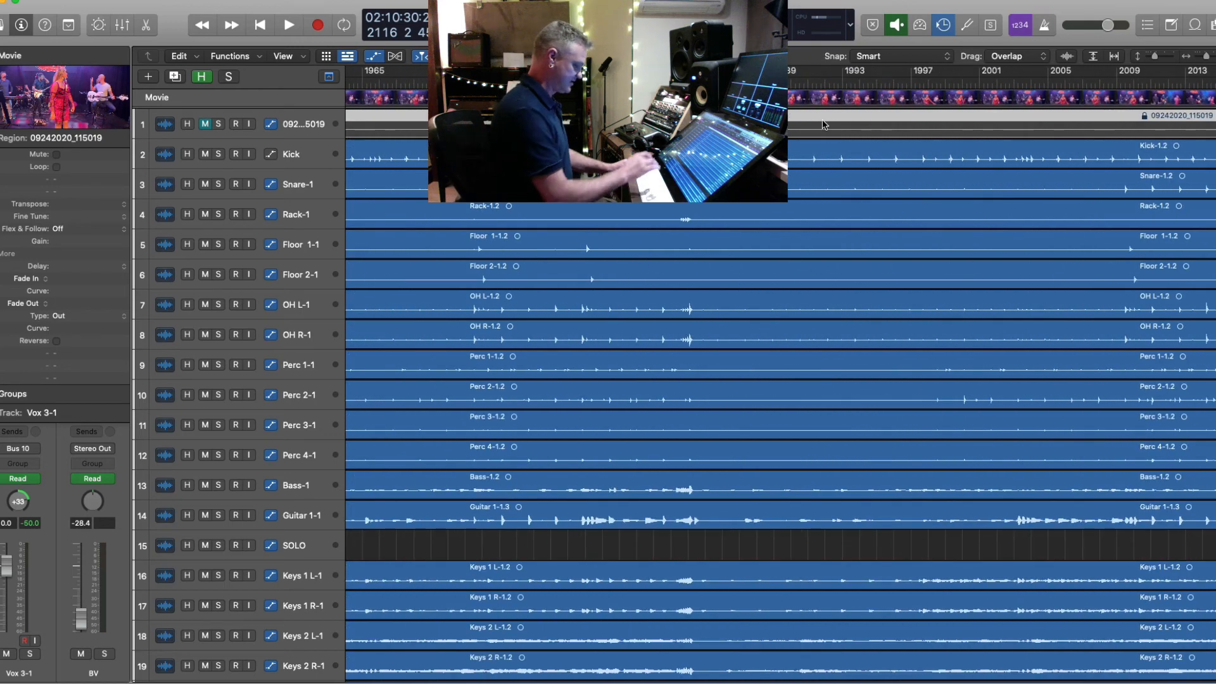
scroll(824, 124, left, 10)
key(c)
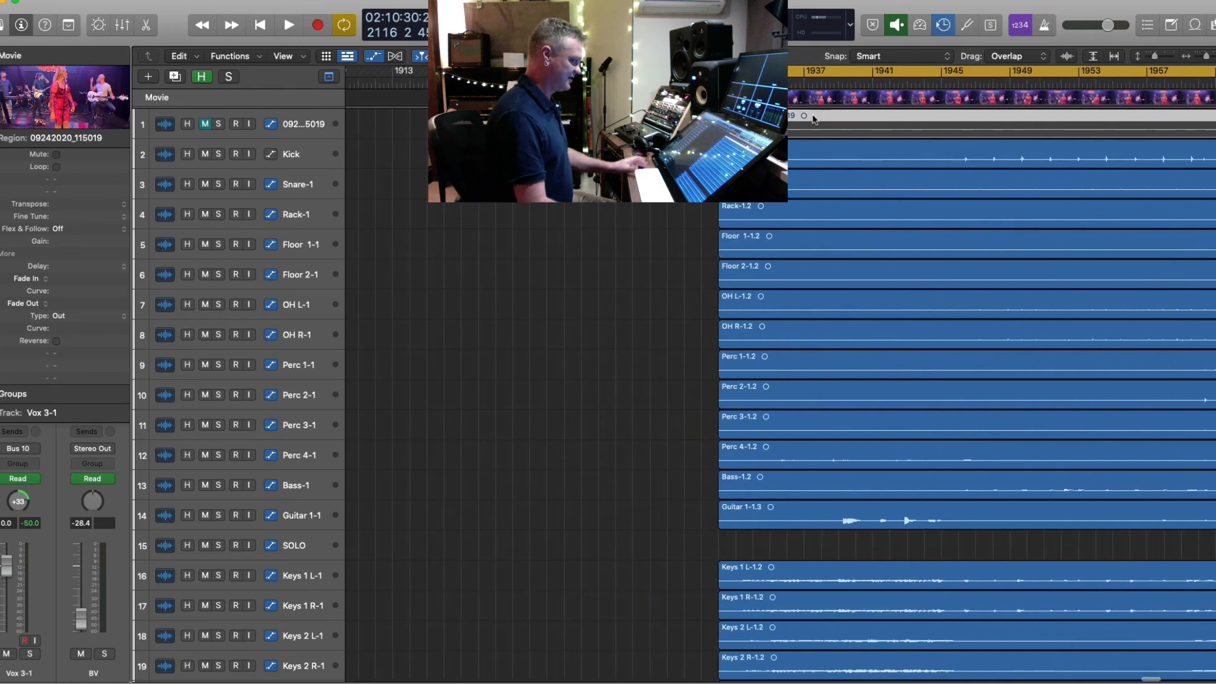
- Play the cycled song from its start at about bar 1932 while looking over all the tracks
key(space)
key(super+Left)
key(super+Left)
key(super+Up)
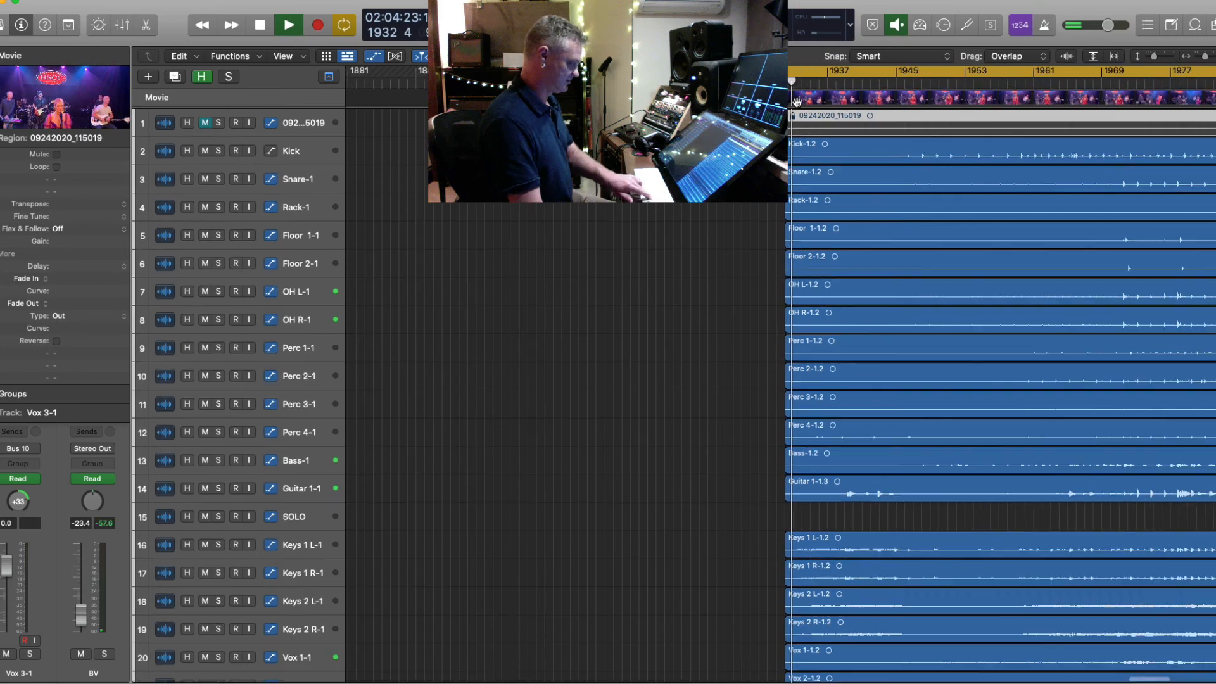
key(super+Up)
key(super+Up)
key(super+Up)
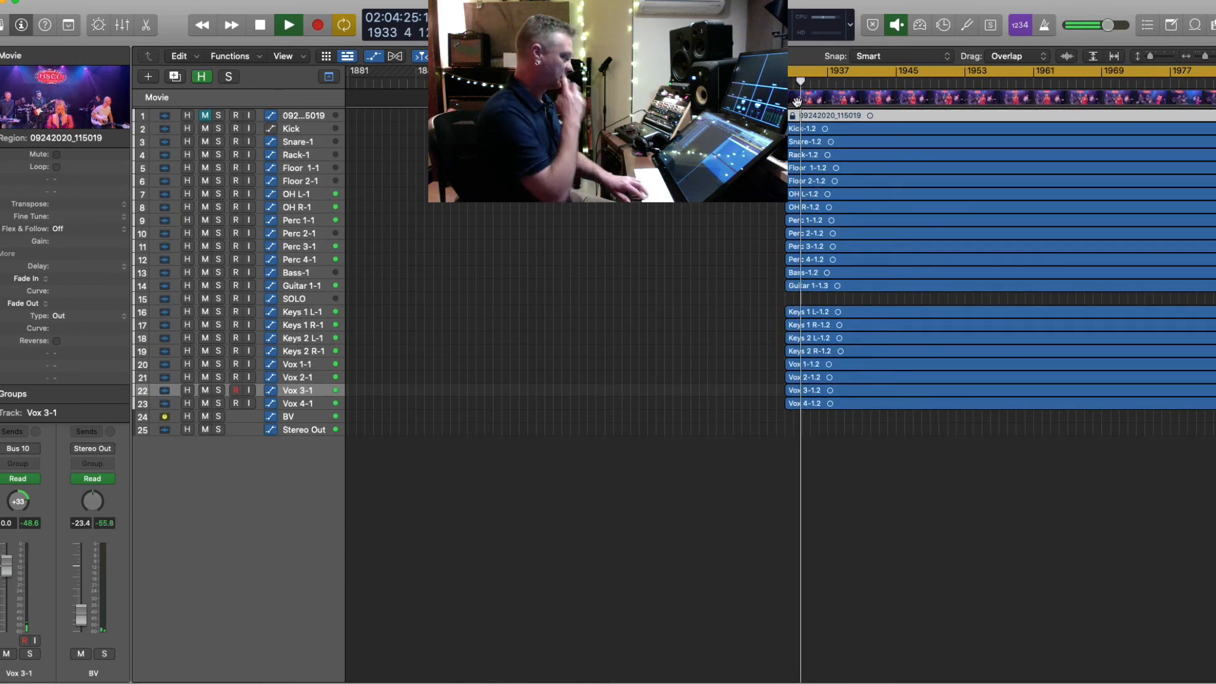
key(super+Down)
key(super+Down)
key(super+Down)
key(super+Down)
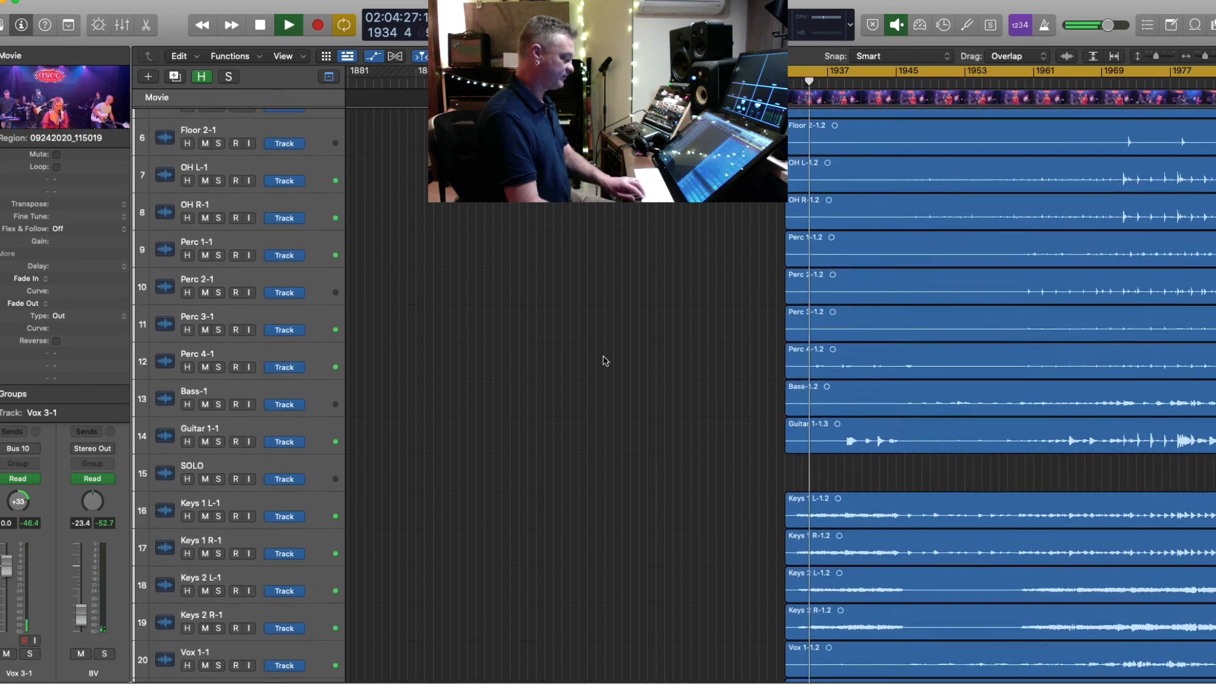
- Show the tracks' automation and trim the start of the Vox 1-1 region forward to about bar 1937
scroll(608, 355, down, 5)
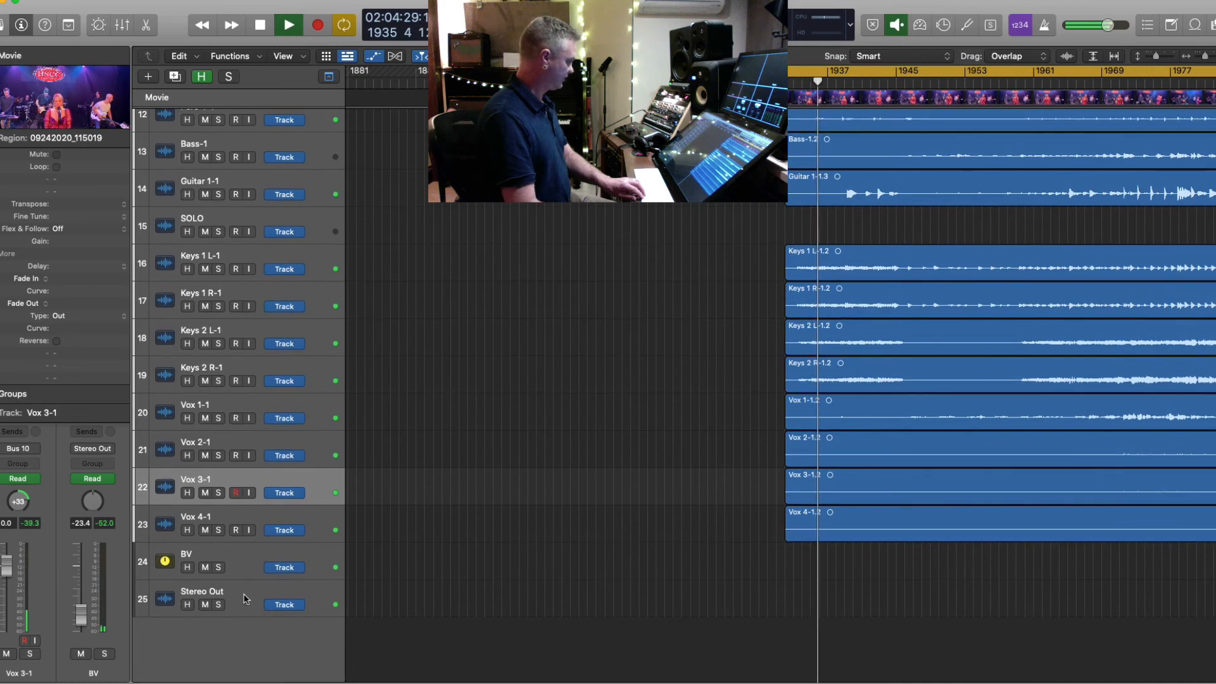
click(246, 599)
key(a)
key(super+Right)
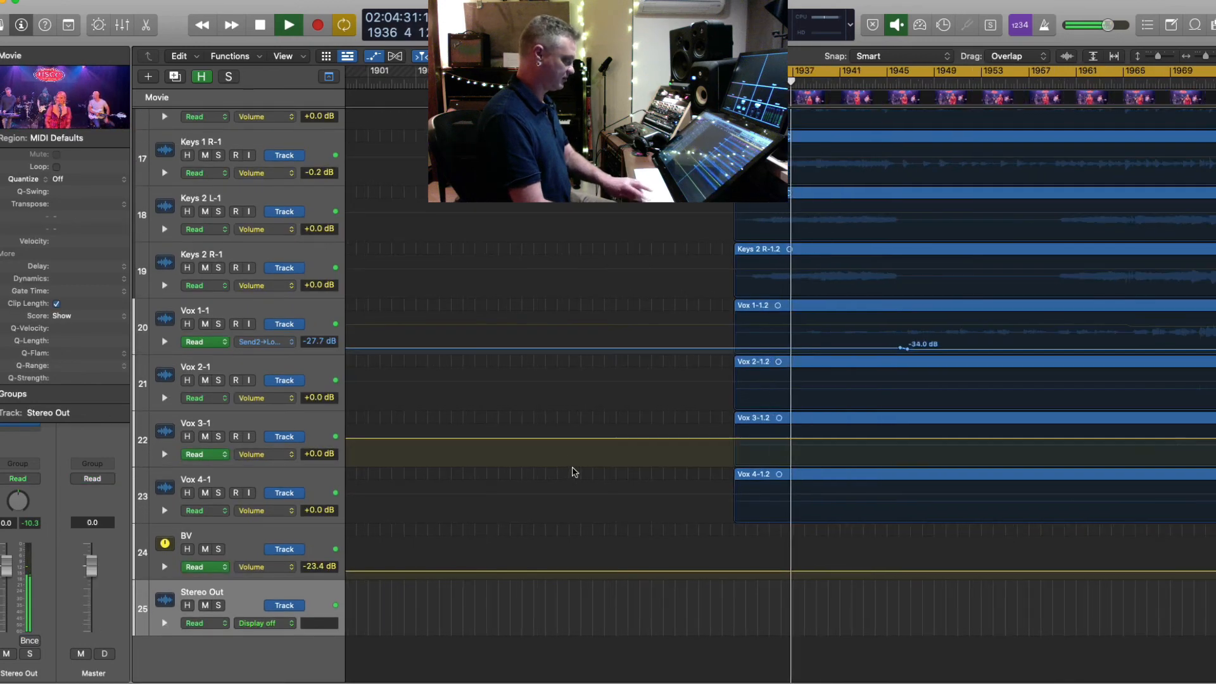
key(super+Right)
key(super+Down)
key(super+Down)
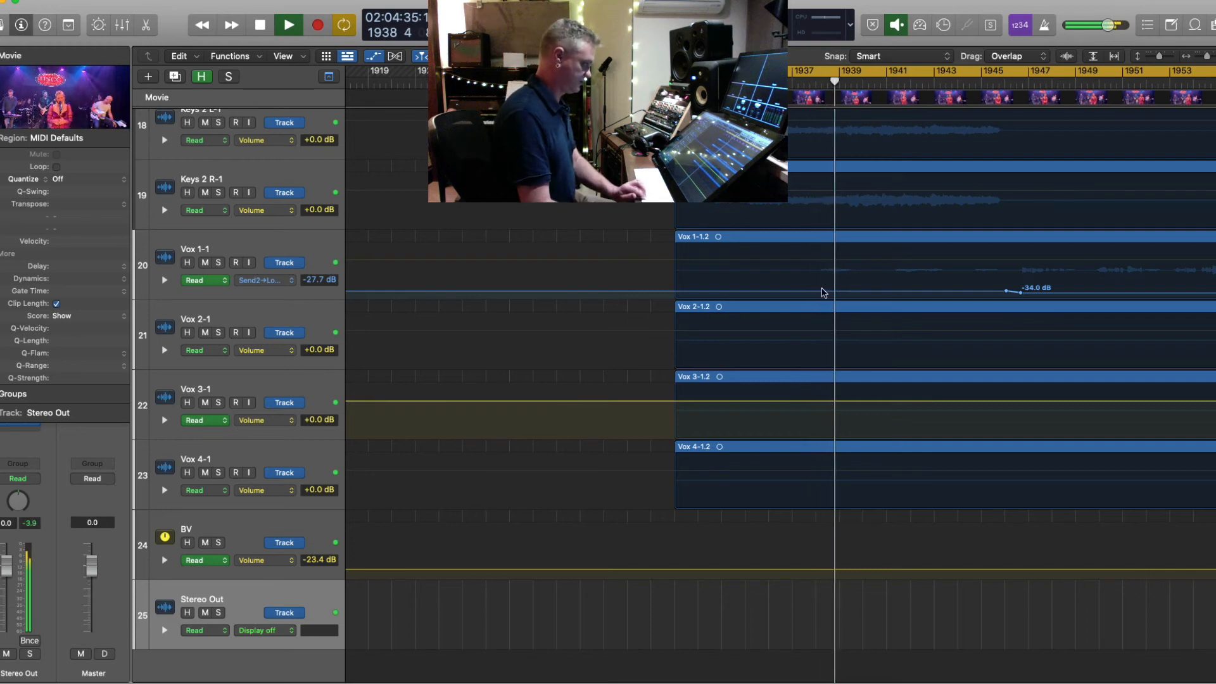
key(space)
key(super+Down)
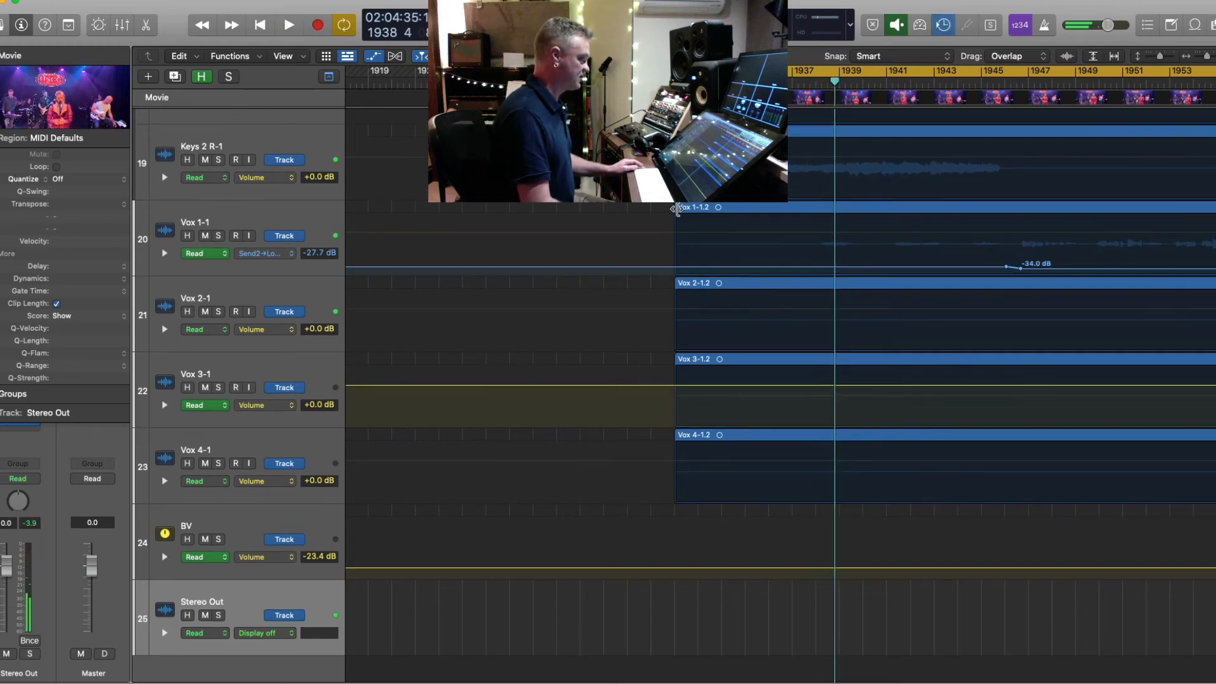
drag(677, 209, 816, 209)
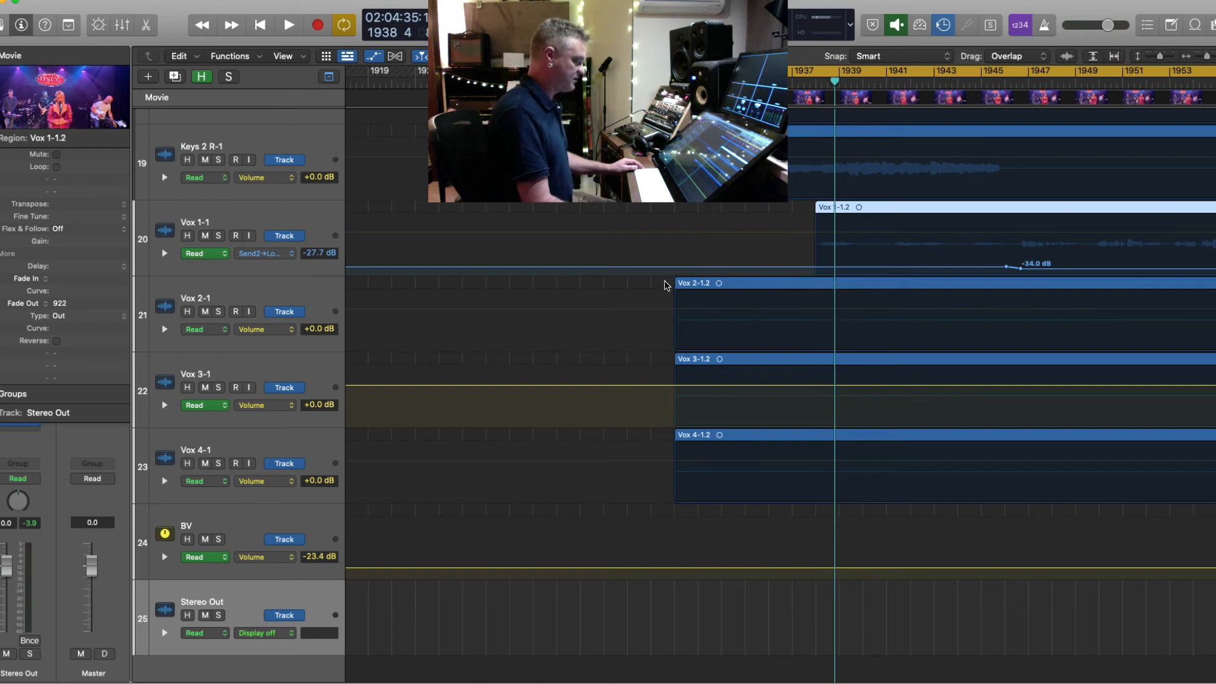
- Give the Vox 1-1 to Vox 4-1 regions a fade-in of 125 at the song's start
drag(664, 285, 692, 442)
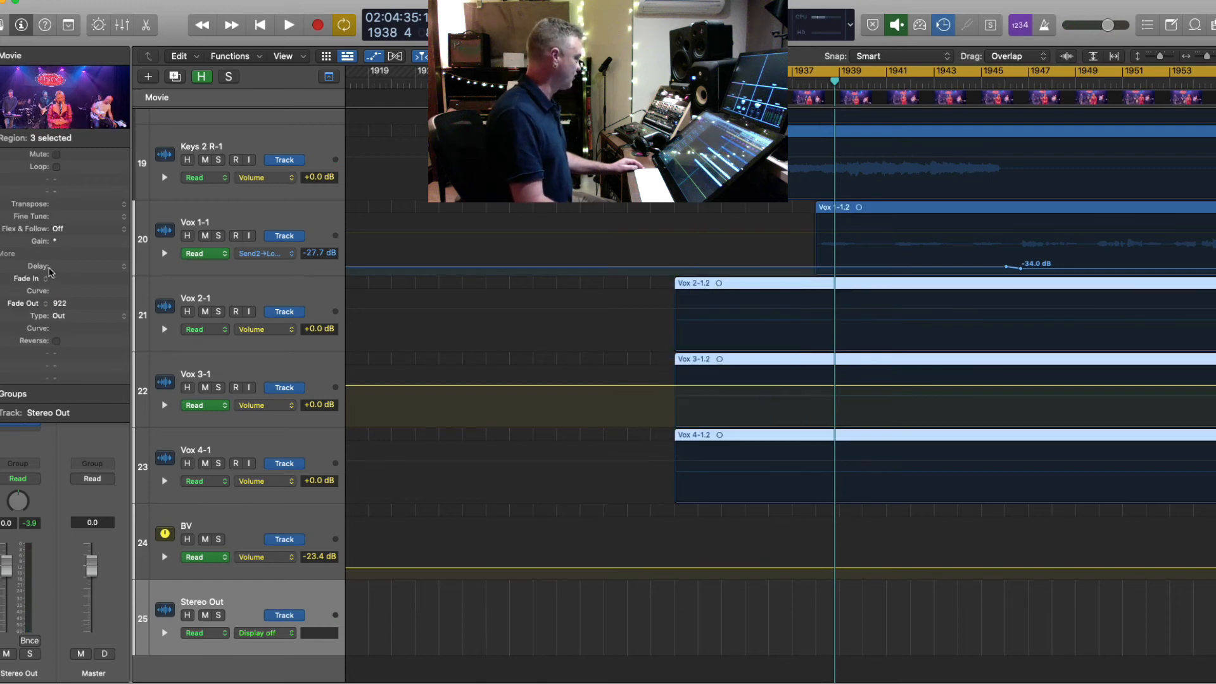
drag(71, 283, 90, 278)
click(838, 209)
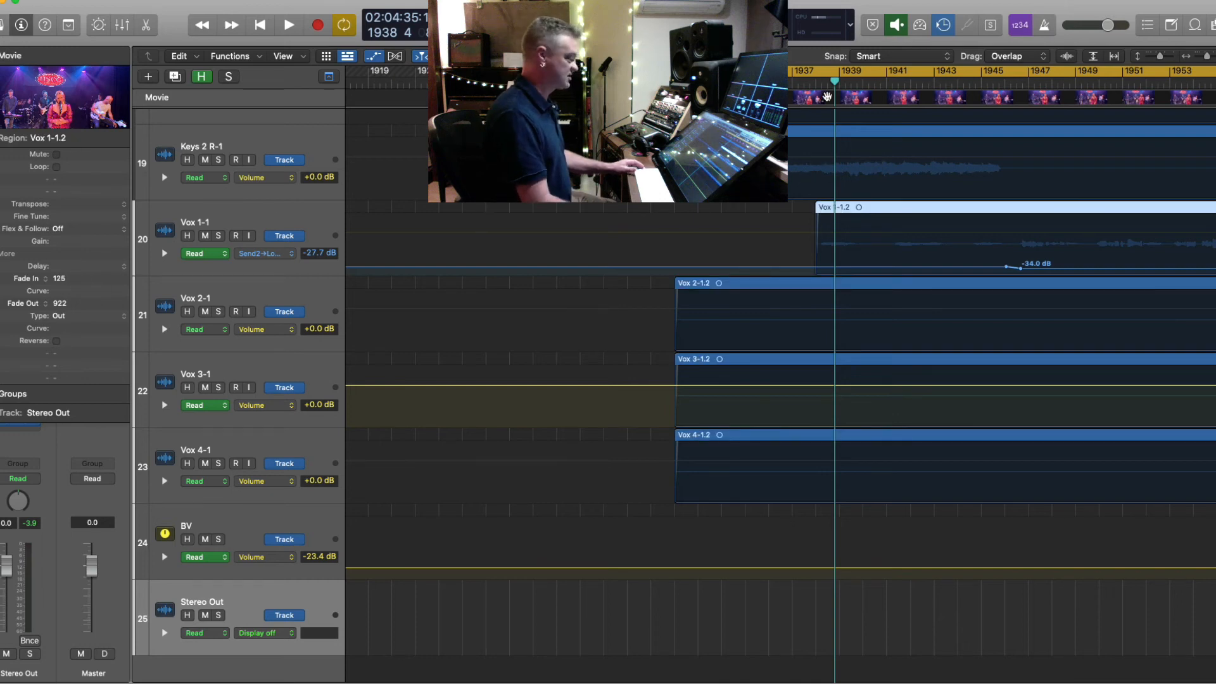
- Play the song from its start and examine the keys and vocal tracks up to about bar 1937
key(space)
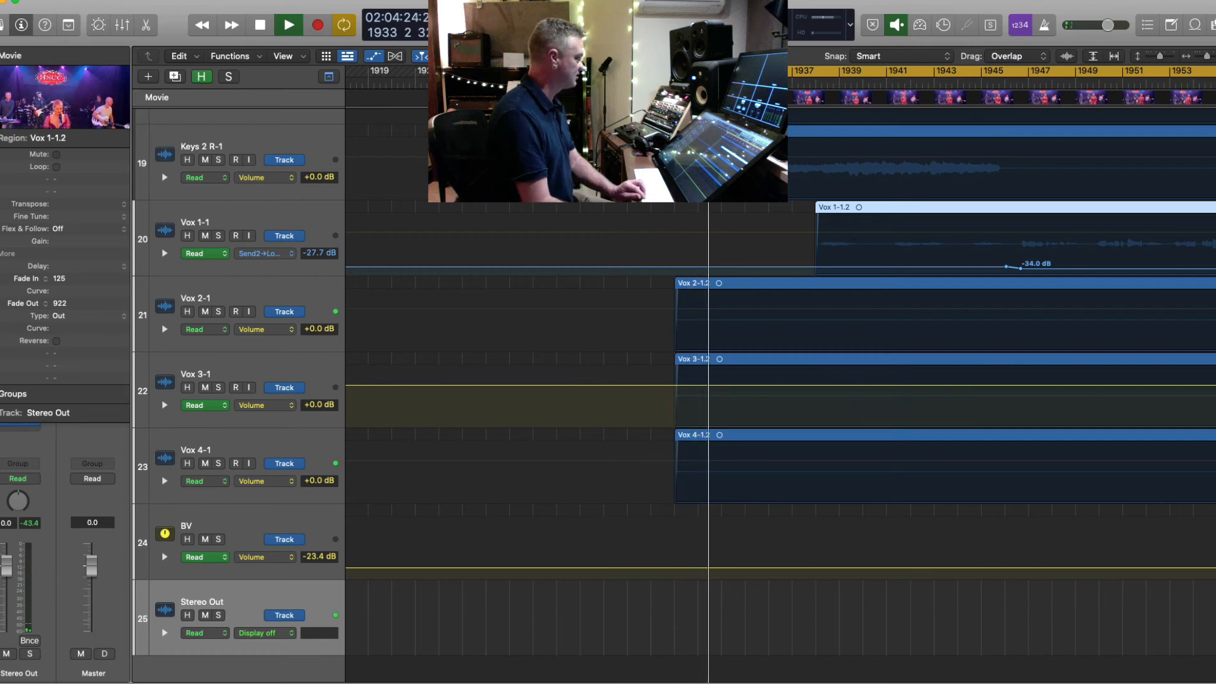
key(super+Left)
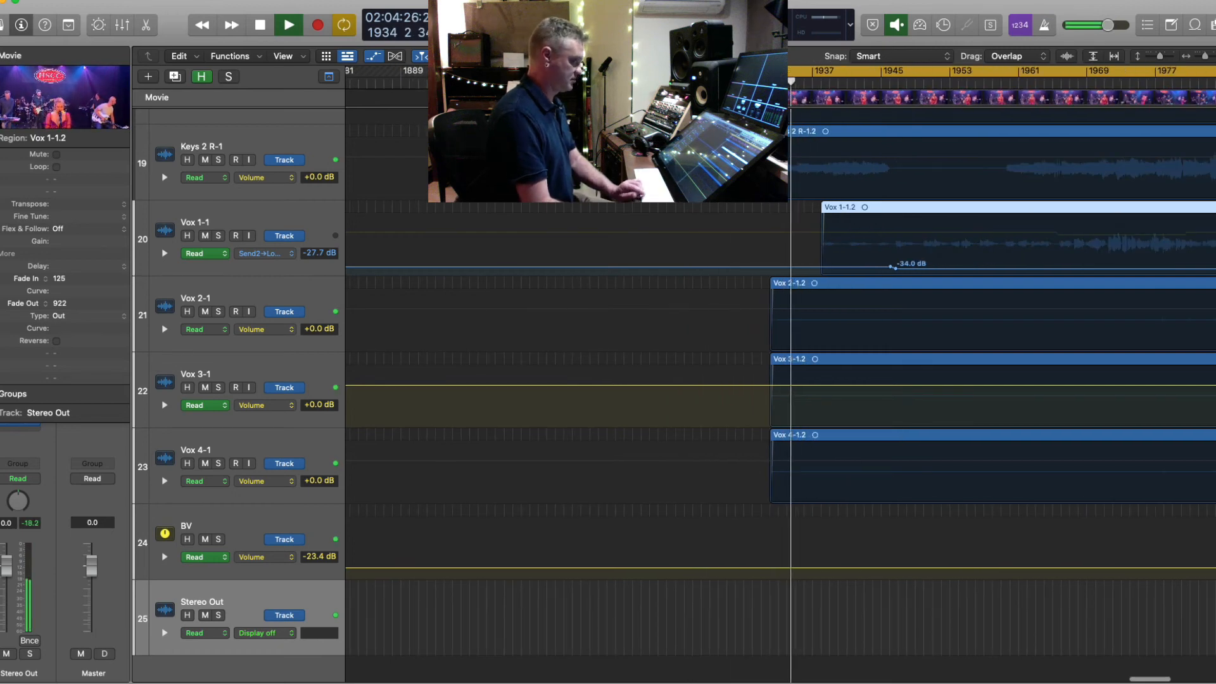
key(super+Up)
key(super+Up)
key(super+Right)
key(super+Right)
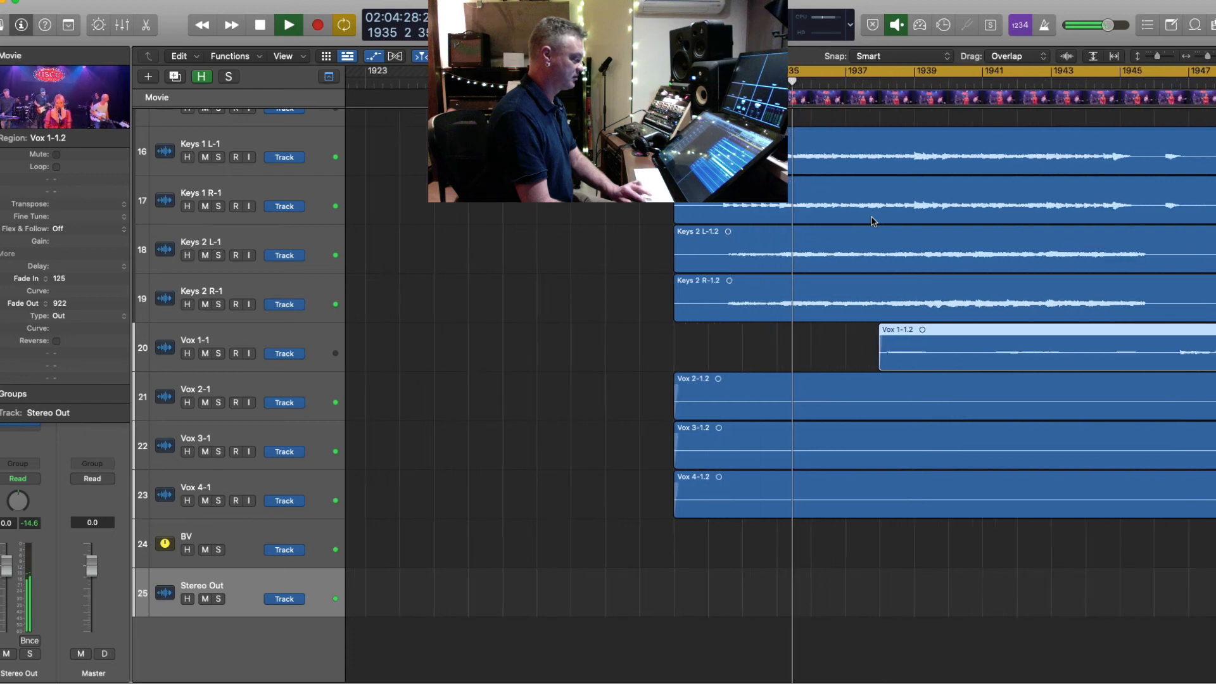
key(super+Down)
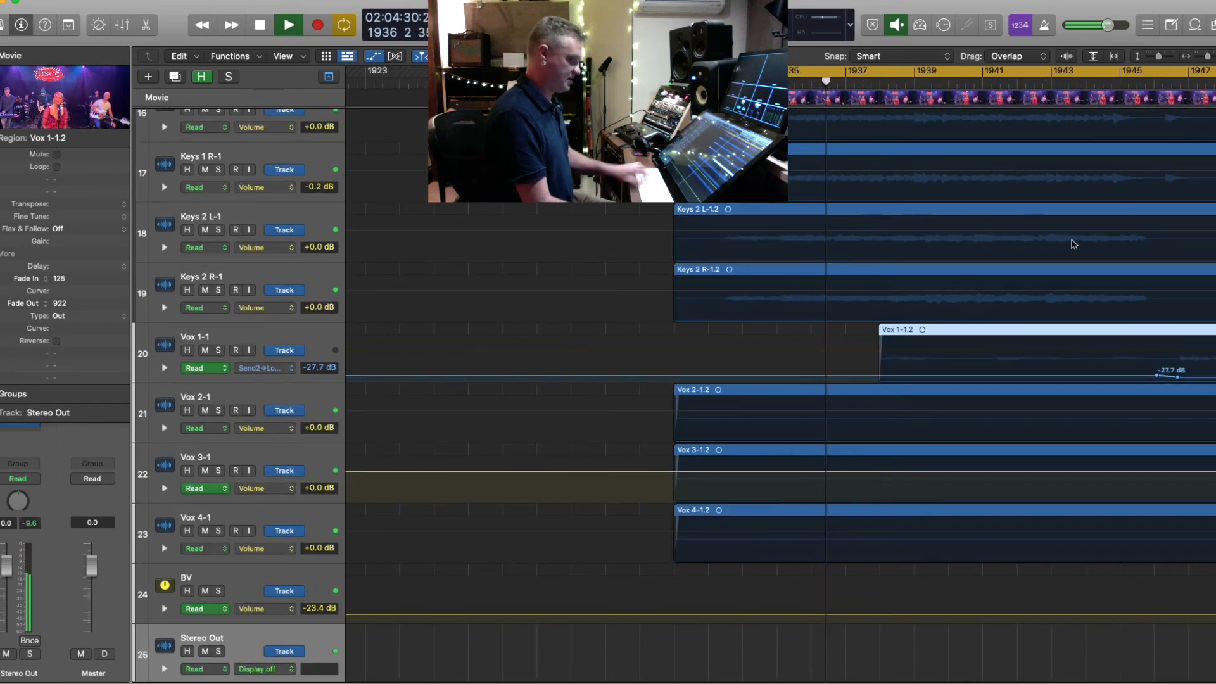
key(super+Down)
scroll(1072, 244, up, 4)
key(space)
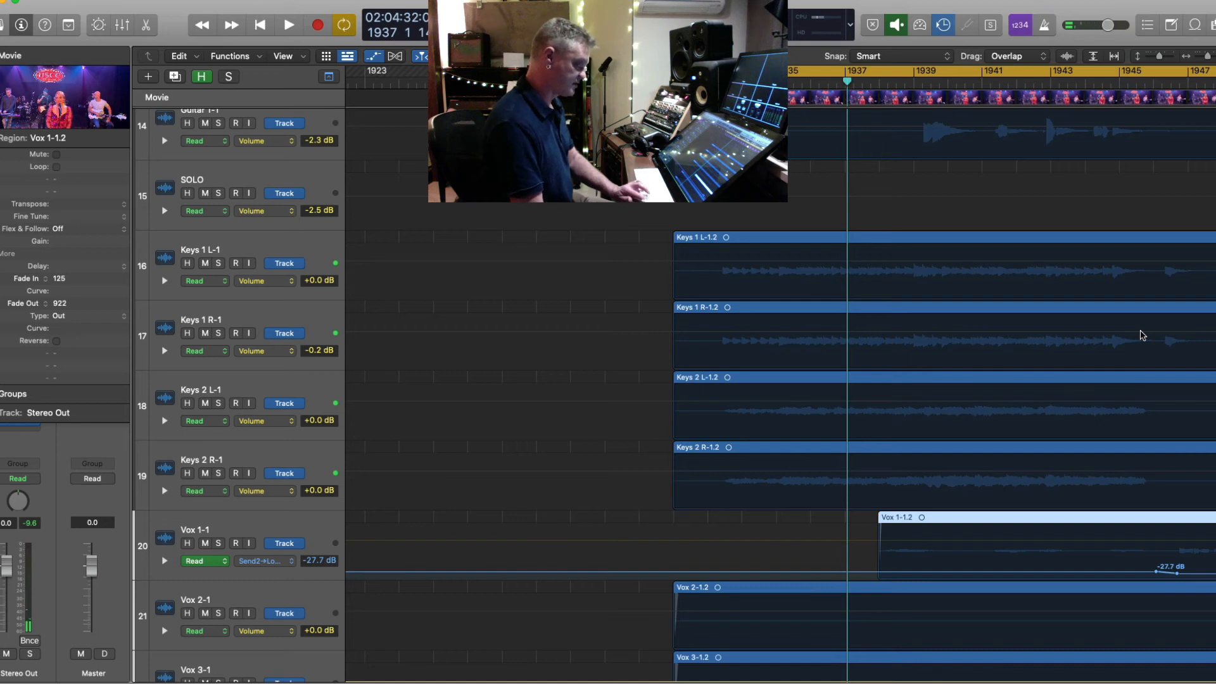
- Add a track for the Piano bus that the Keys 1 L-1 and Keys 1 R-1 channels feed
key(period)
key(period)
key(period)
key(period)
click(1160, 336)
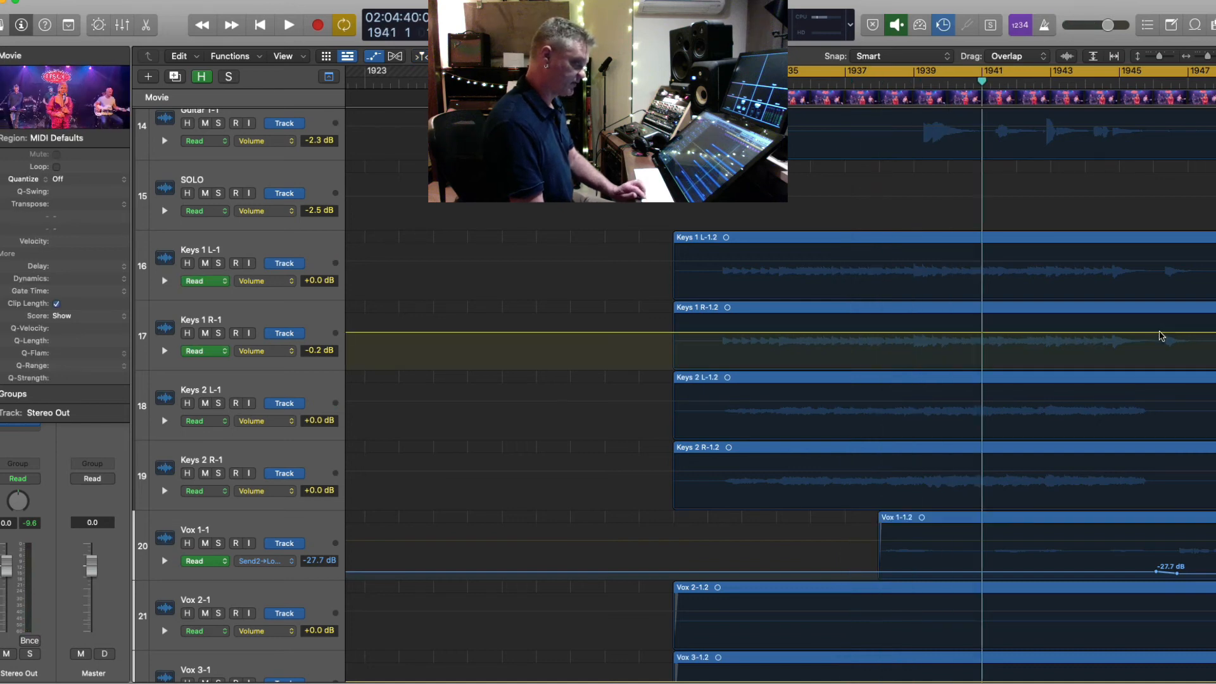
shift+click(319, 244)
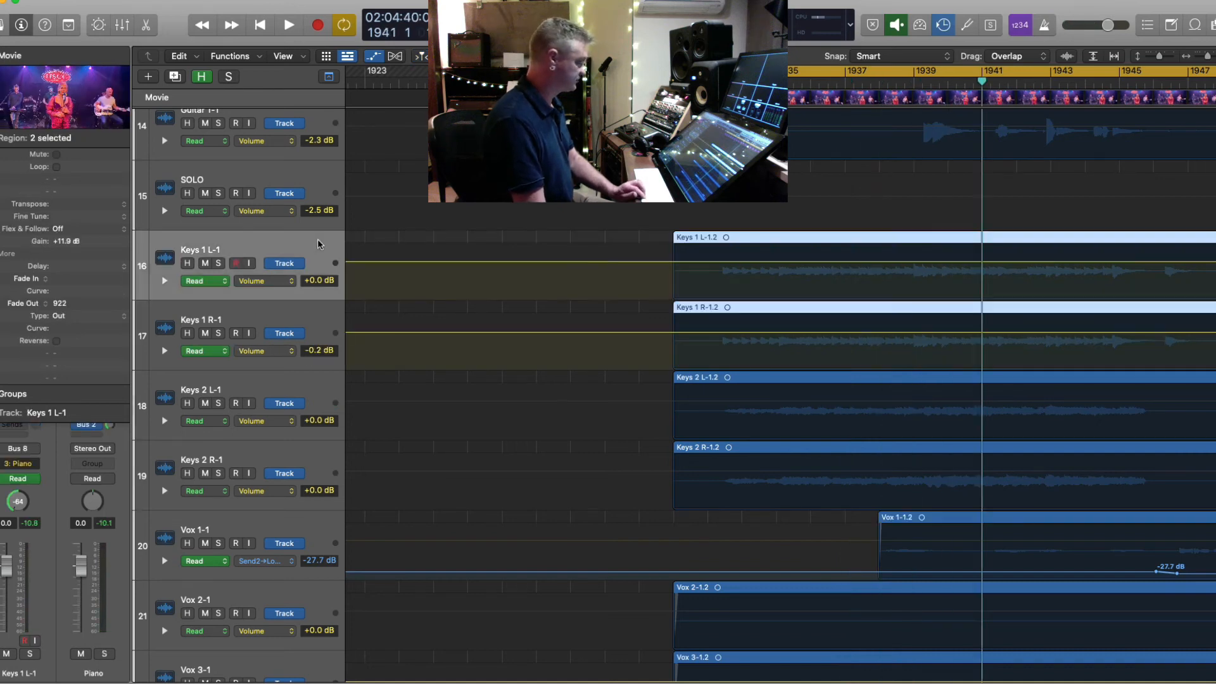
click(311, 323)
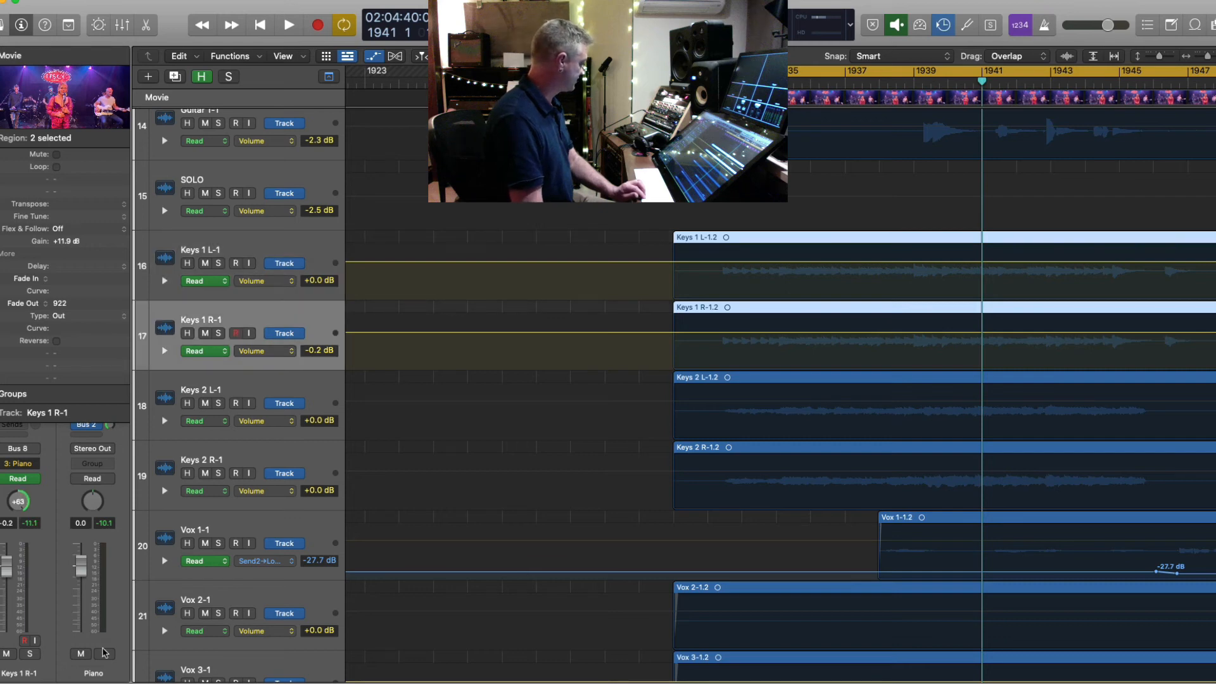
right_click(99, 676)
key(Return)
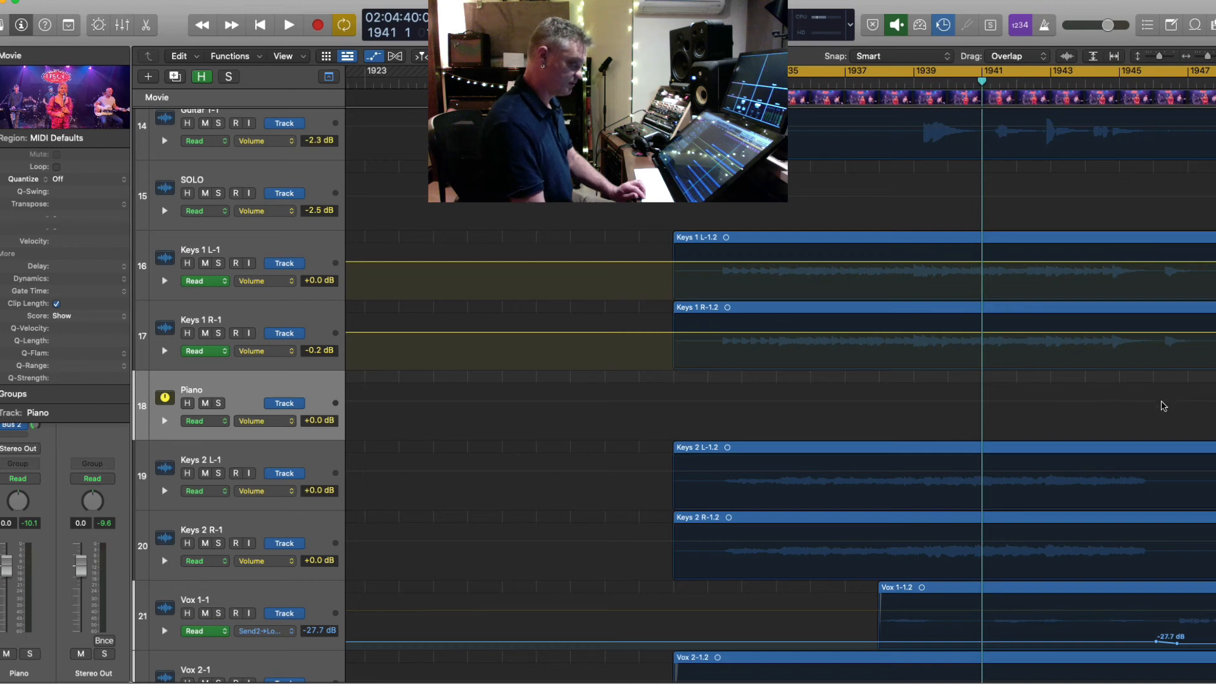
- Automate the Piano track's volume to +3.4 dB for the intro, dropping to +0.0 dB between about bars 1945 and 1946
click(1162, 403)
click(1154, 401)
click(1128, 402)
drag(1101, 402, 1102, 394)
key(space)
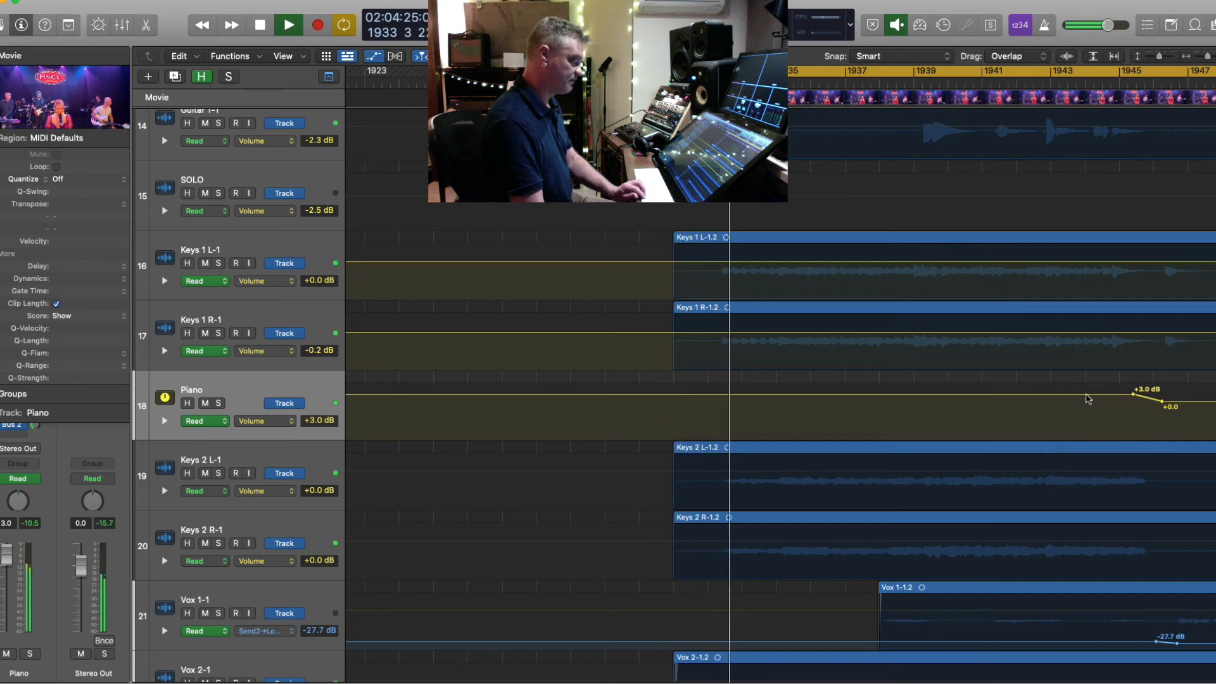
drag(1088, 399, 1088, 397)
- Play the intro and the section from about bar 1947 to check the Piano level change in the mix
key(super+Left)
key(super+Left)
key(super+Left)
key(super+Left)
key(super+Left)
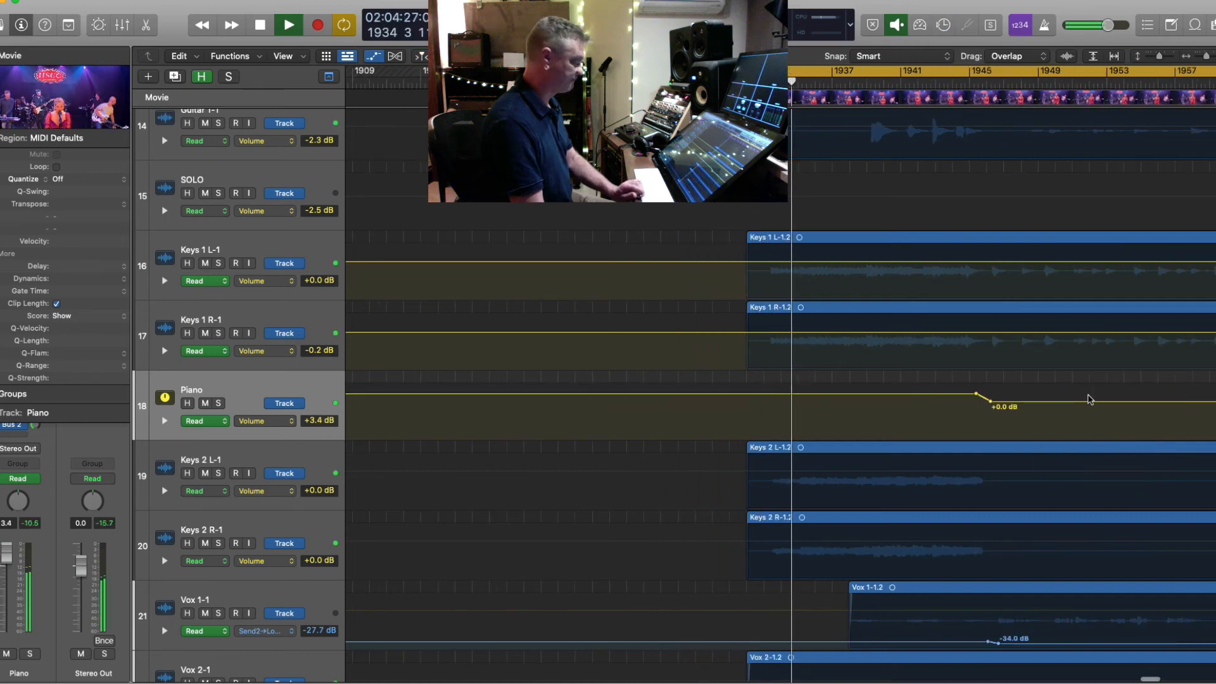
key(super+Down)
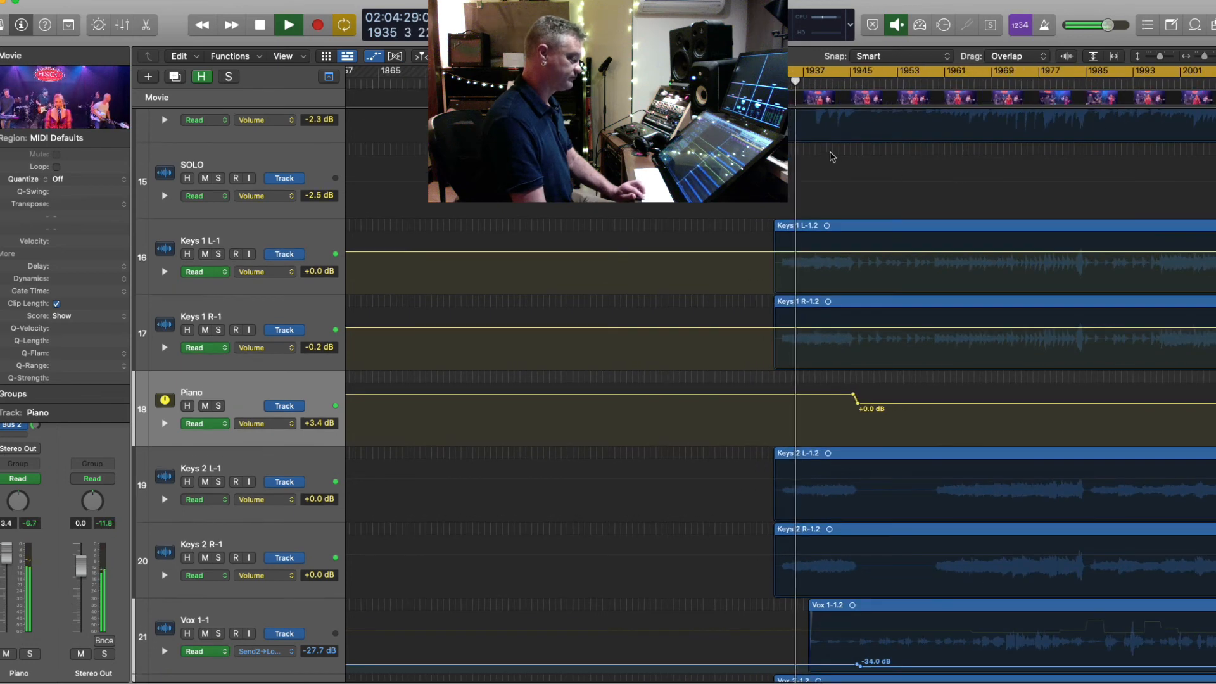
click(862, 80)
scroll(775, 81, down, 1)
click(776, 80)
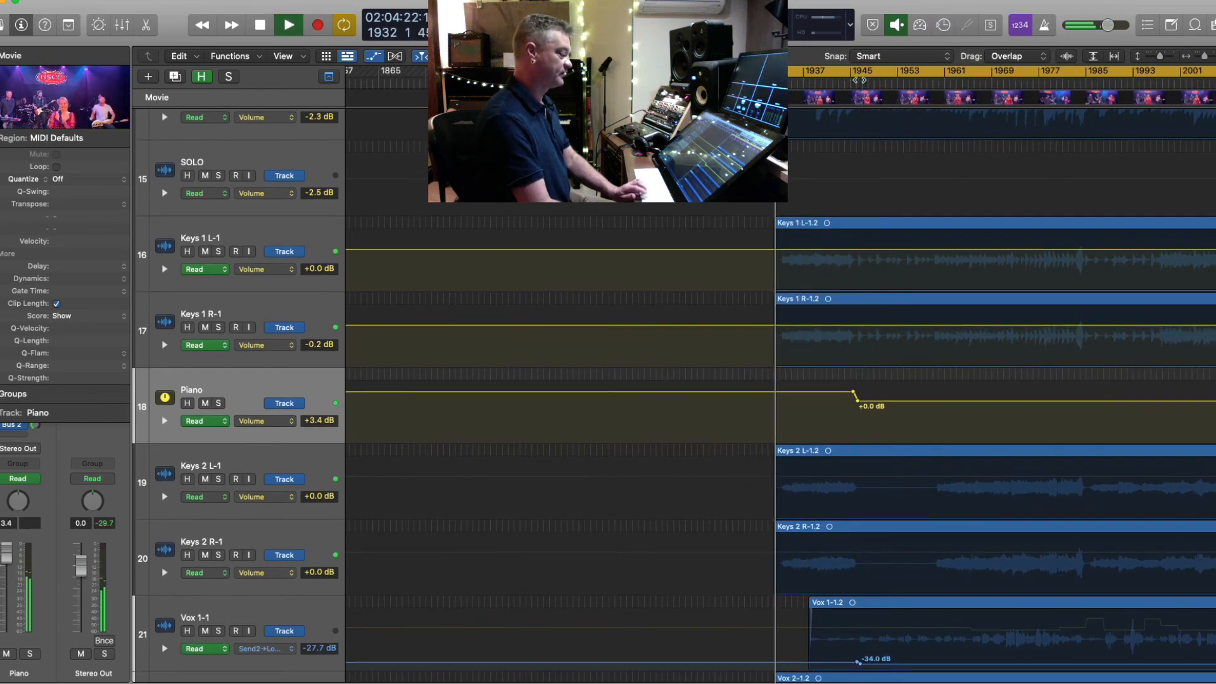
click(867, 80)
key(z)
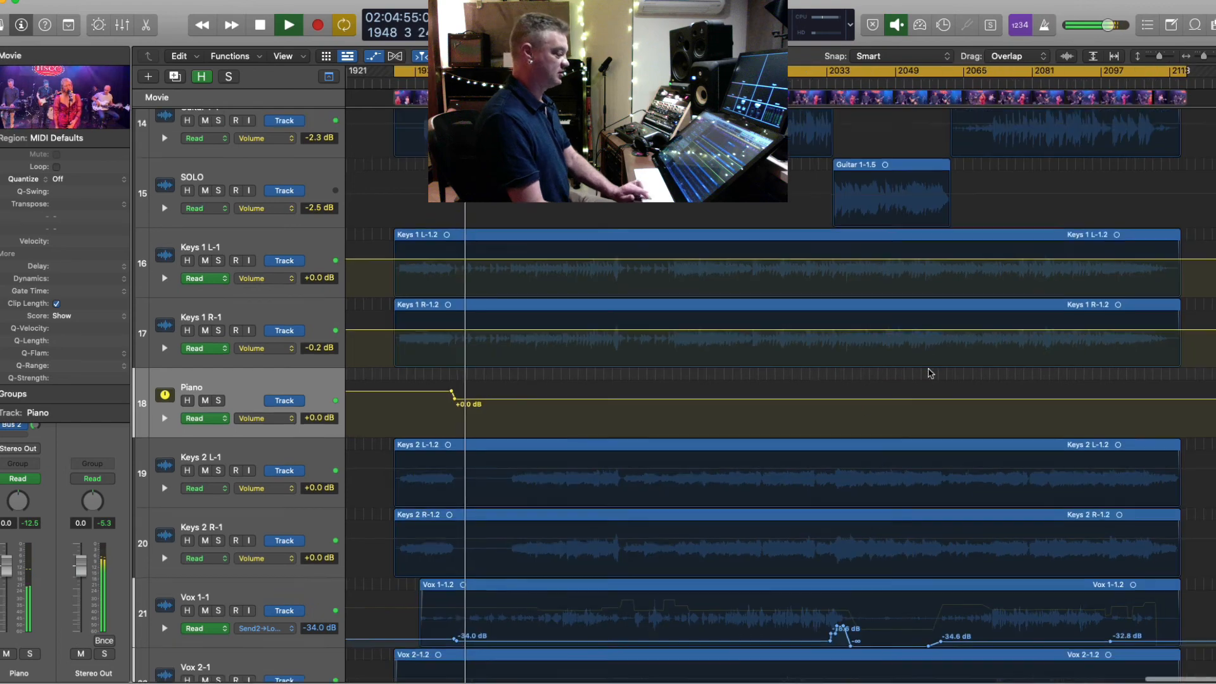
- Stop playback and bounce the song offline from bar 1932 to 2116 with Overload Protection Only normalization
key(space)
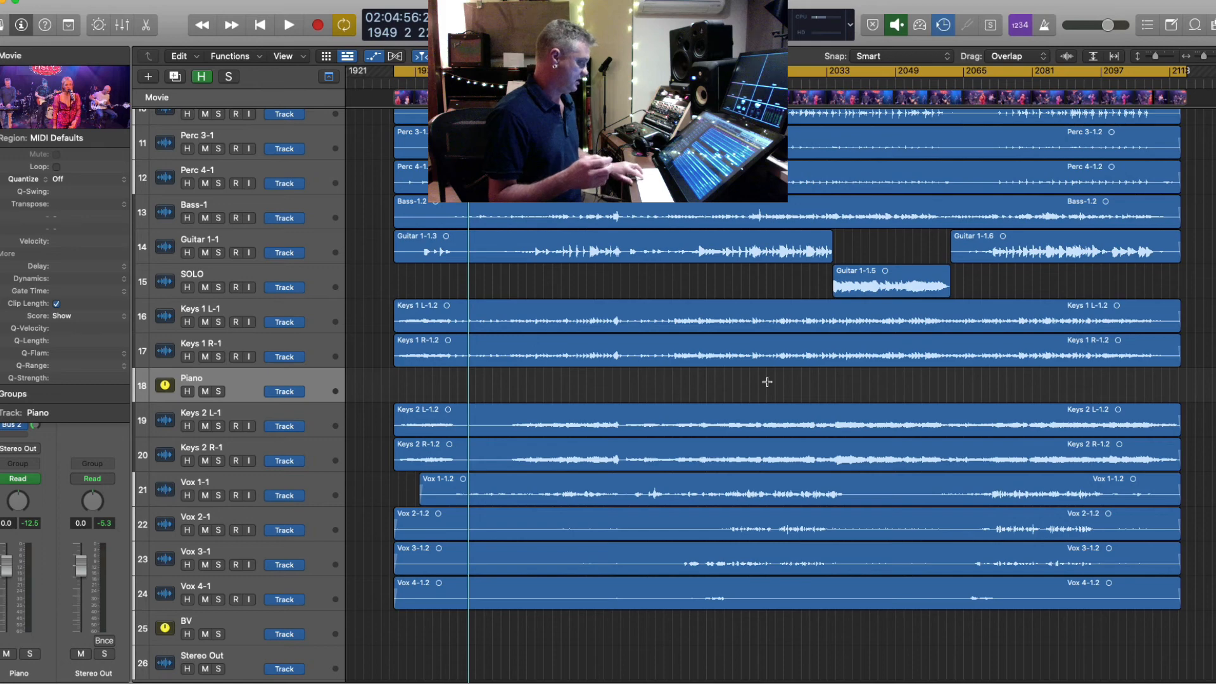
key(super+b)
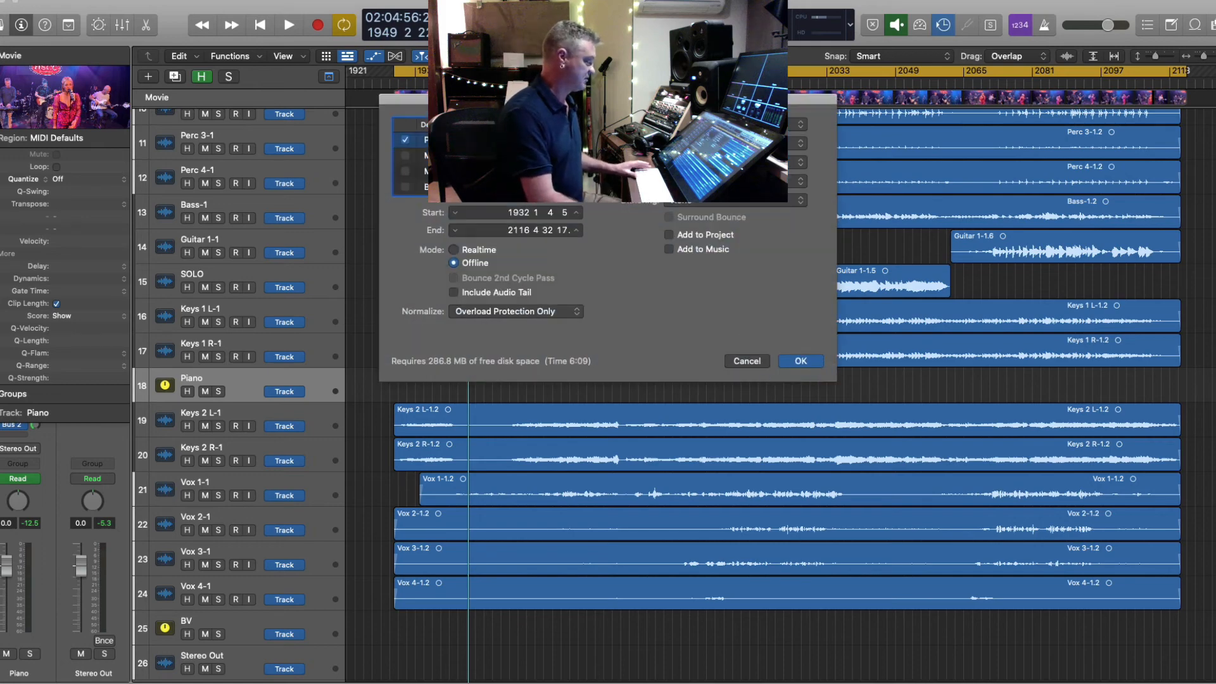
click(802, 362)
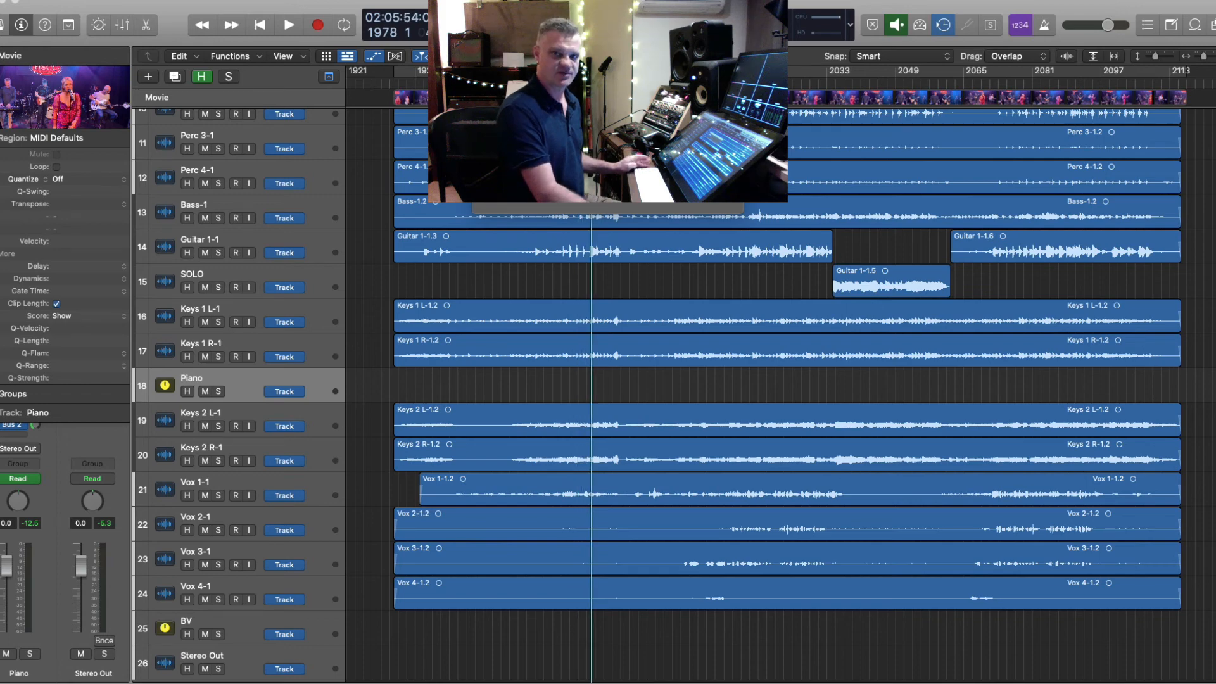
- Switch to the LANDR app and look at its default mastering style and intensity settings
drag(1215, 215, 746, 28)
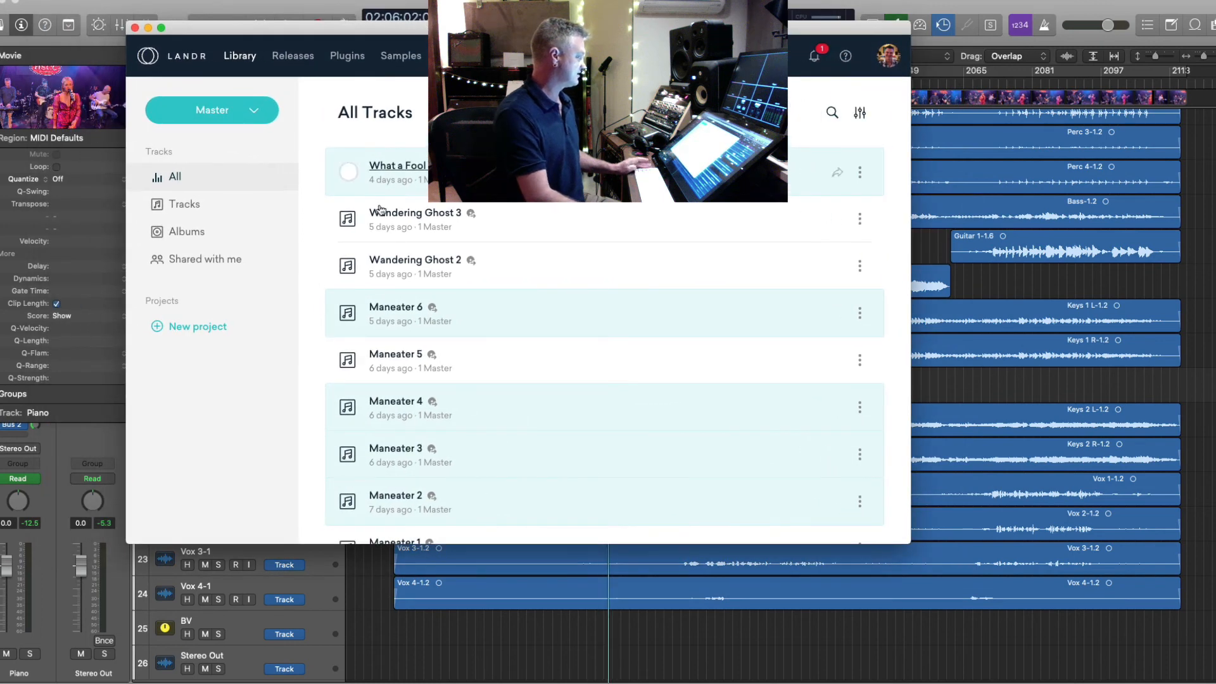
click(858, 114)
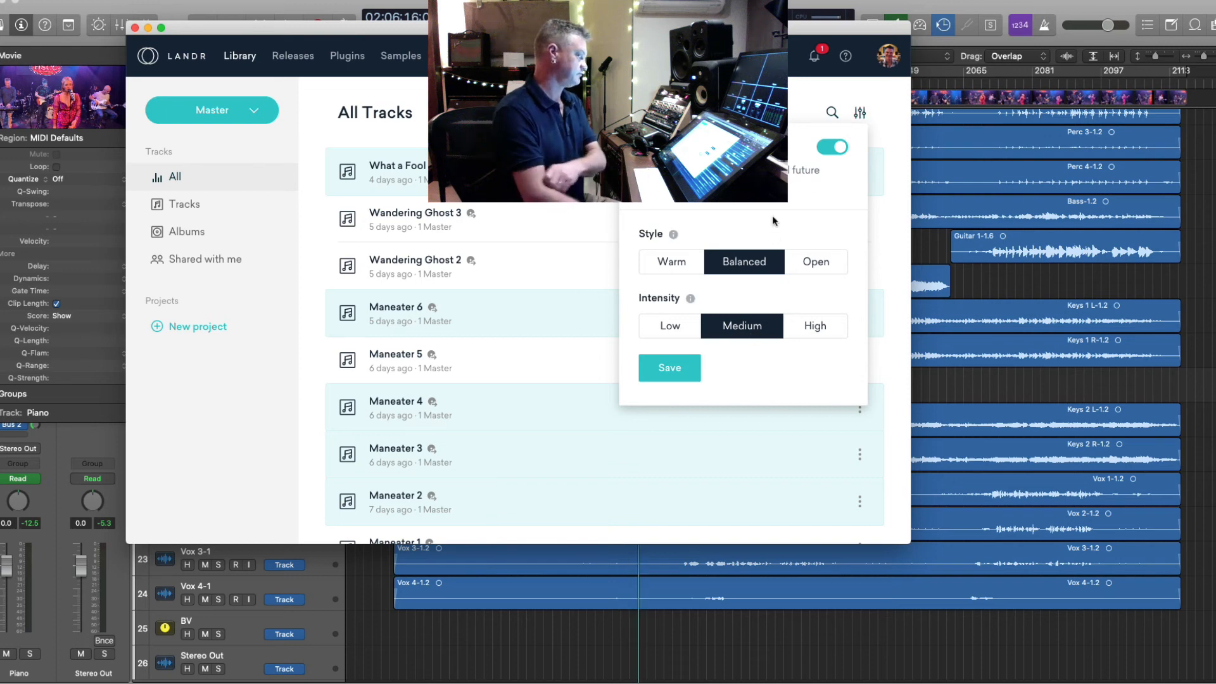
click(860, 114)
click(251, 109)
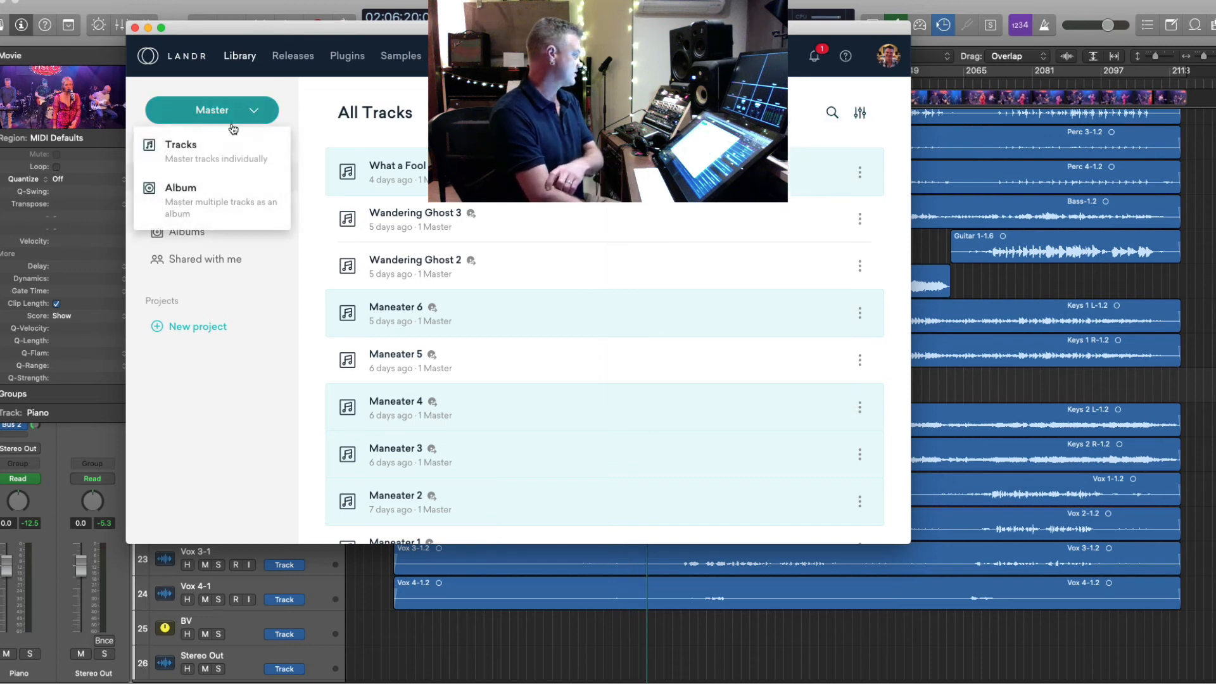
click(206, 147)
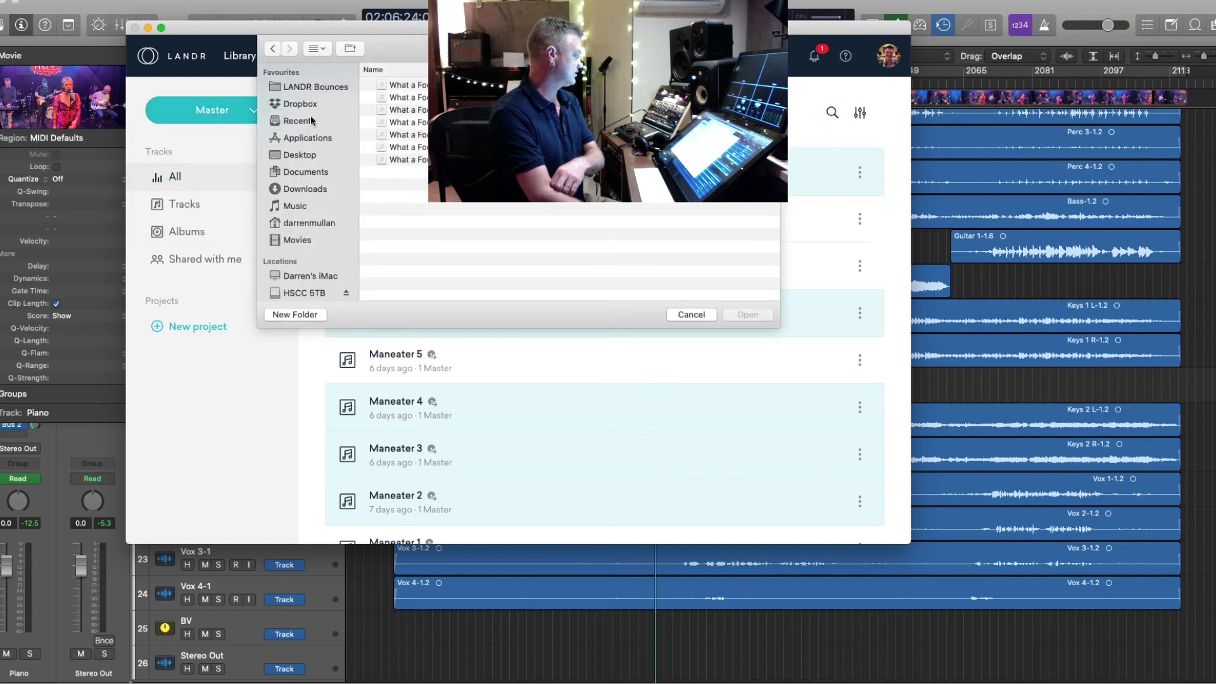
click(523, 49)
click(501, 176)
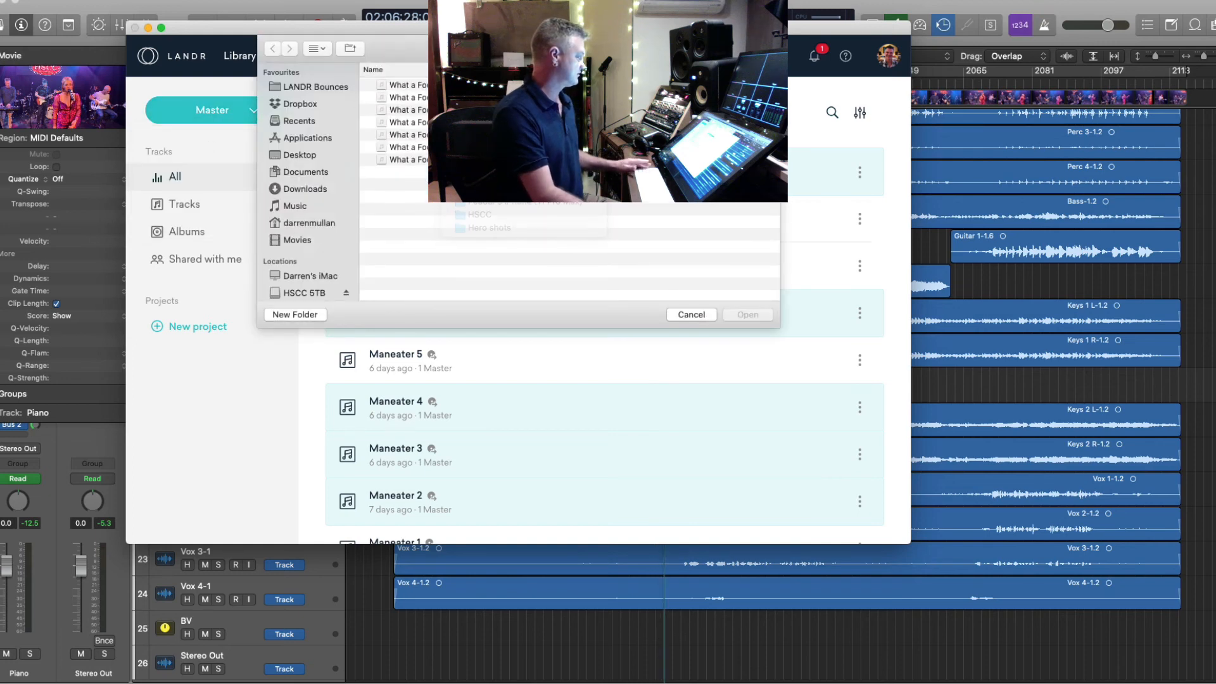
click(380, 87)
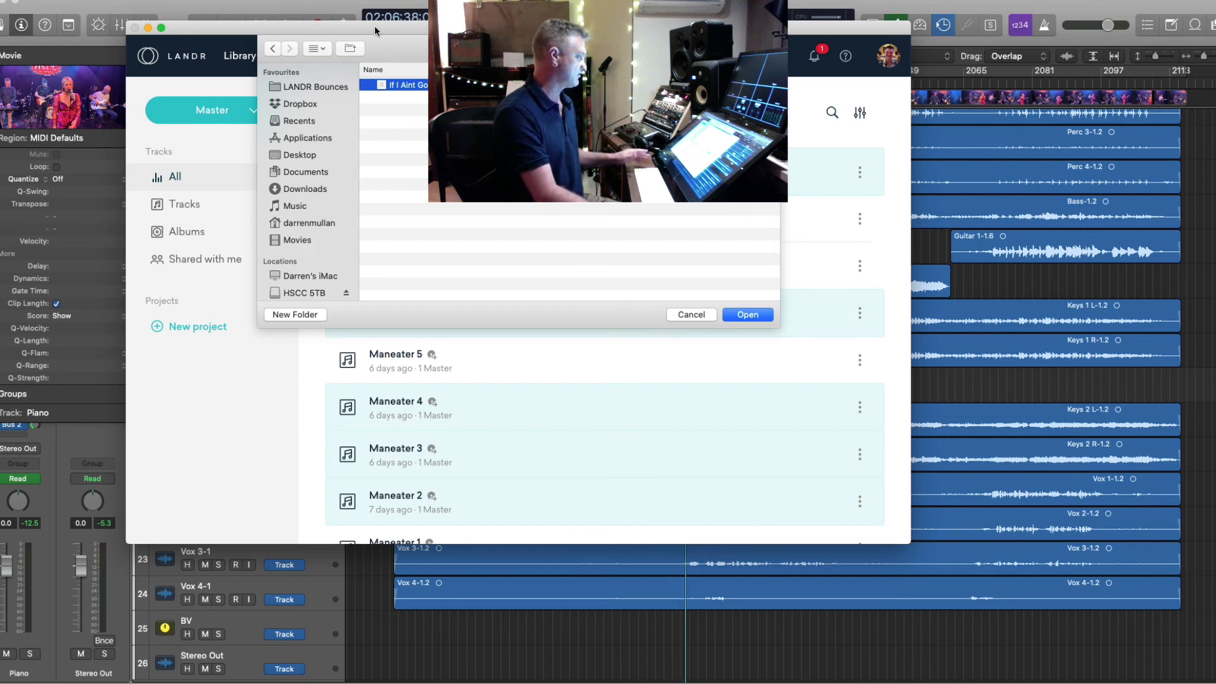
drag(375, 26, 402, 67)
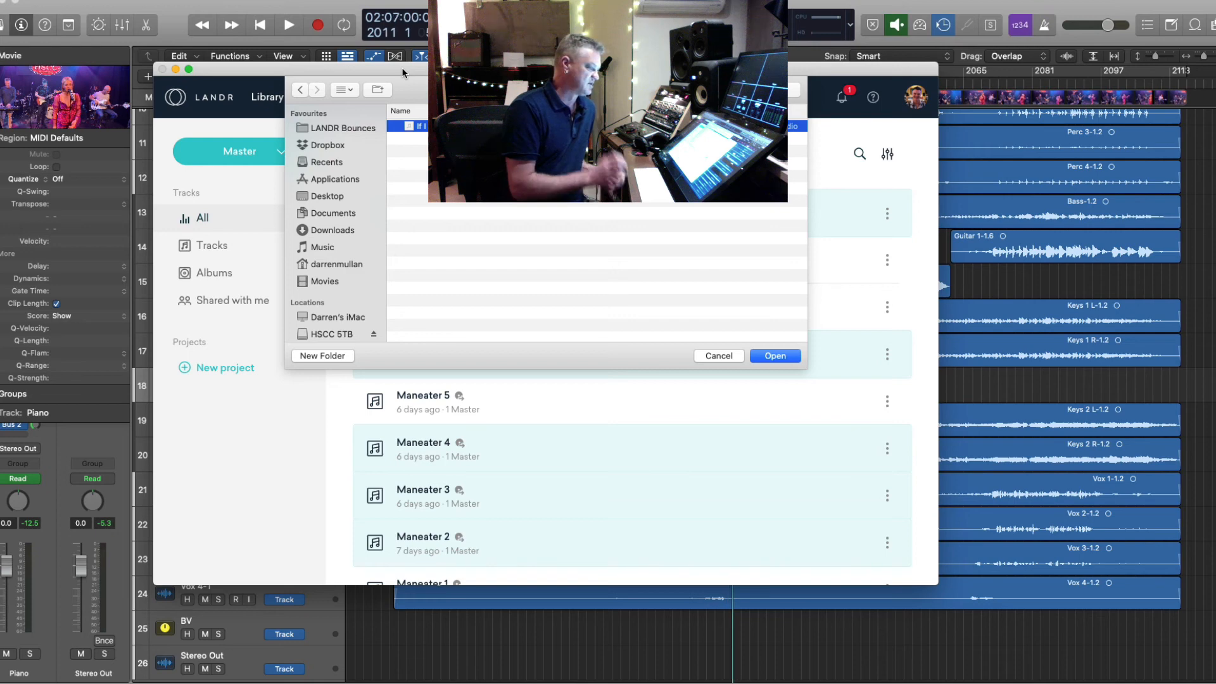
click(719, 356)
- Look through the previously mastered tracks in the LANDR library
scroll(487, 353, down, 3)
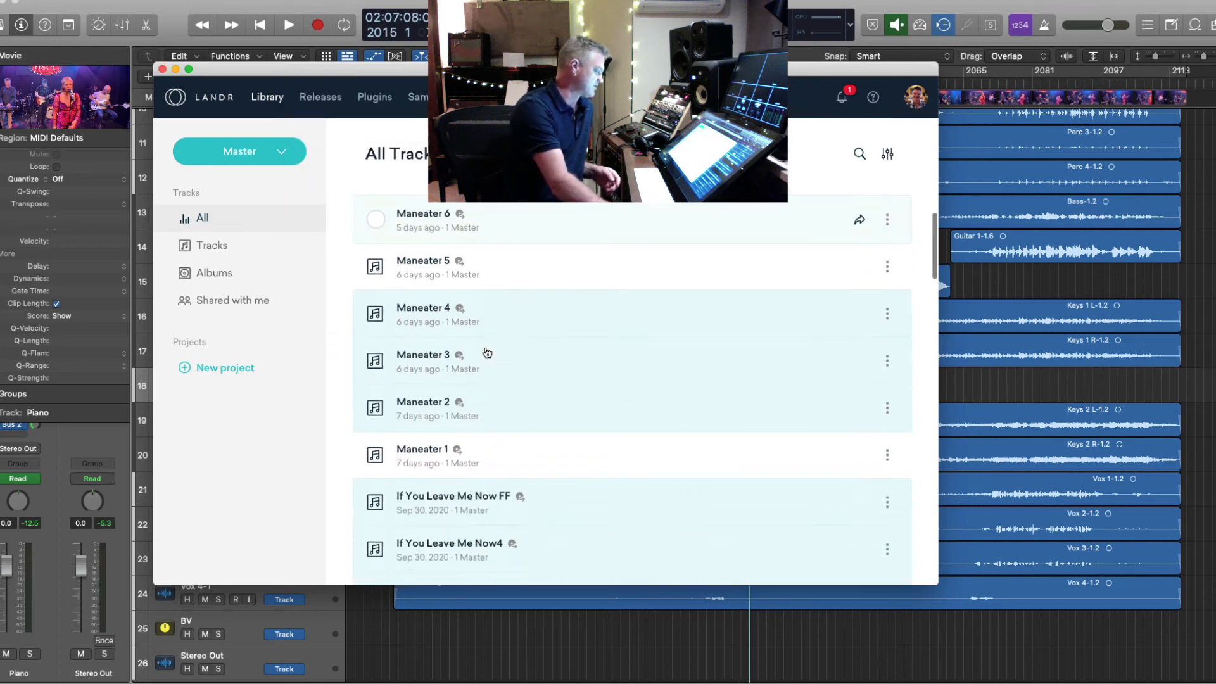
scroll(487, 353, down, 2)
scroll(544, 377, up, 1)
scroll(559, 351, up, 3)
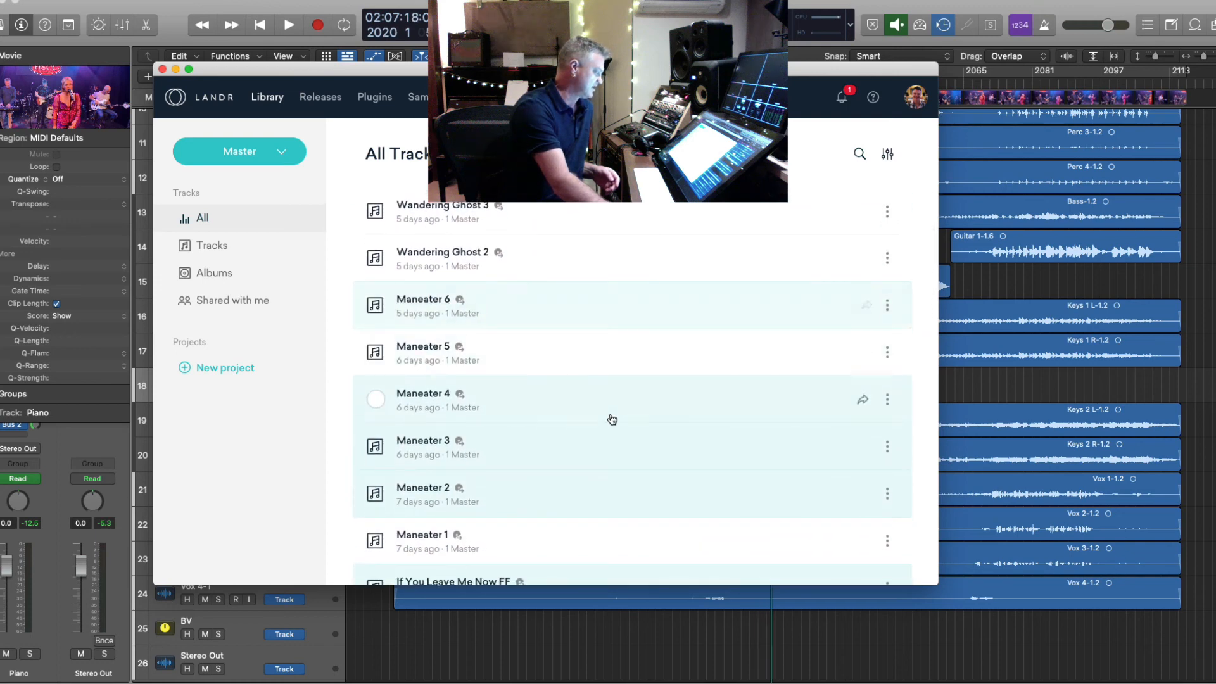
scroll(612, 419, down, 5)
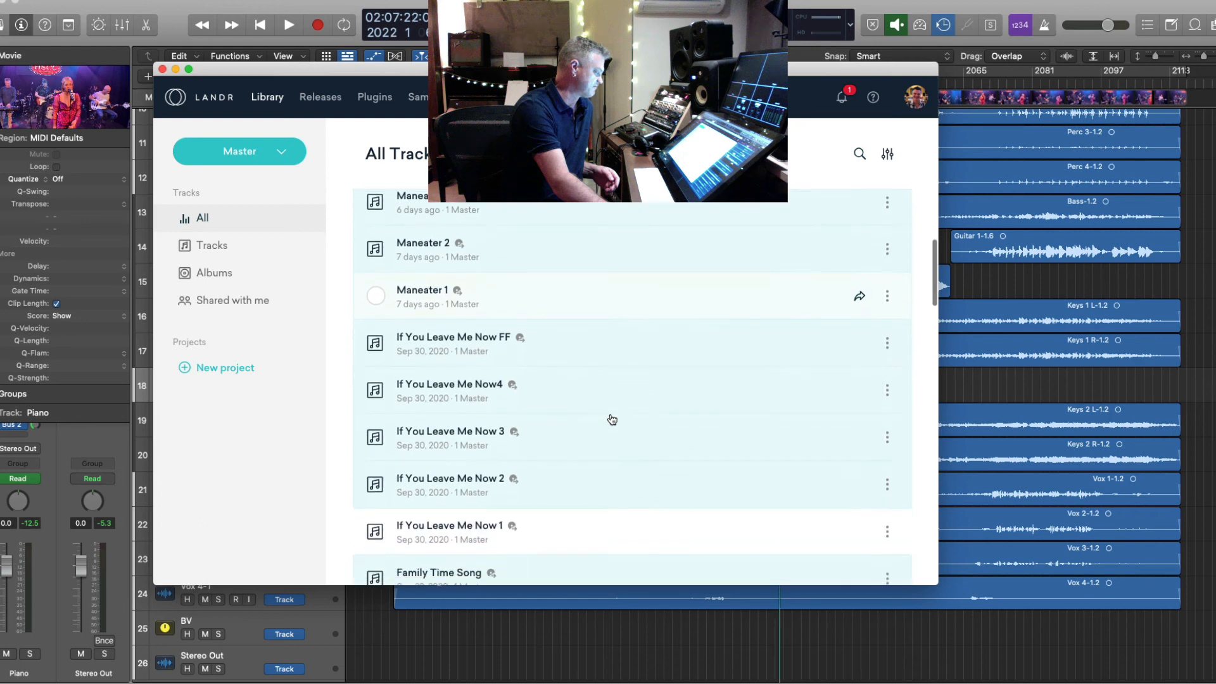
scroll(612, 420, down, 1)
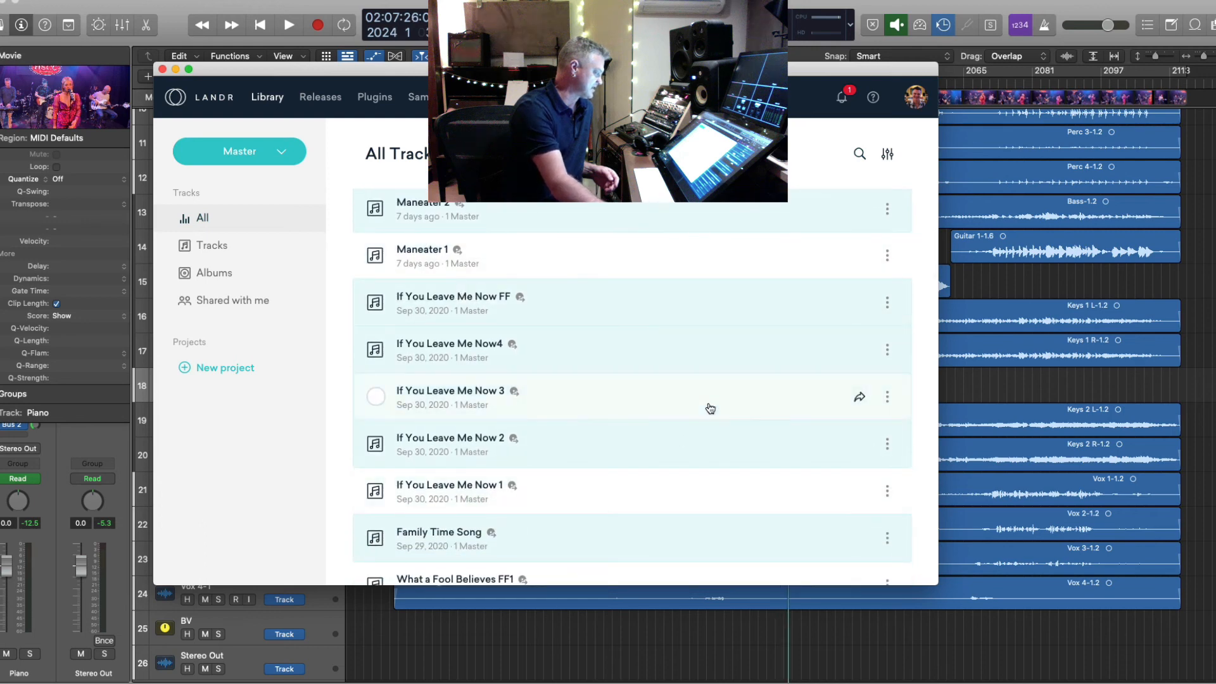
- Browse the older tracks in the library to find the What a Fool Believes masters
scroll(710, 408, down, 4)
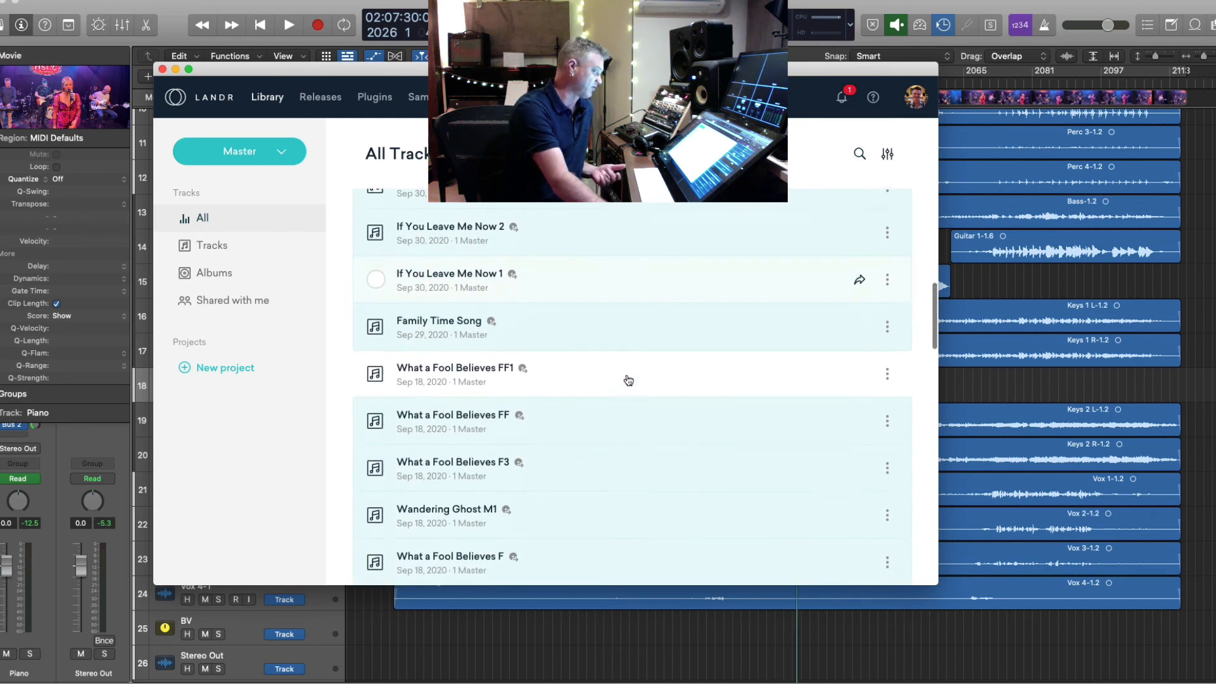
scroll(626, 379, down, 4)
scroll(617, 370, up, 1)
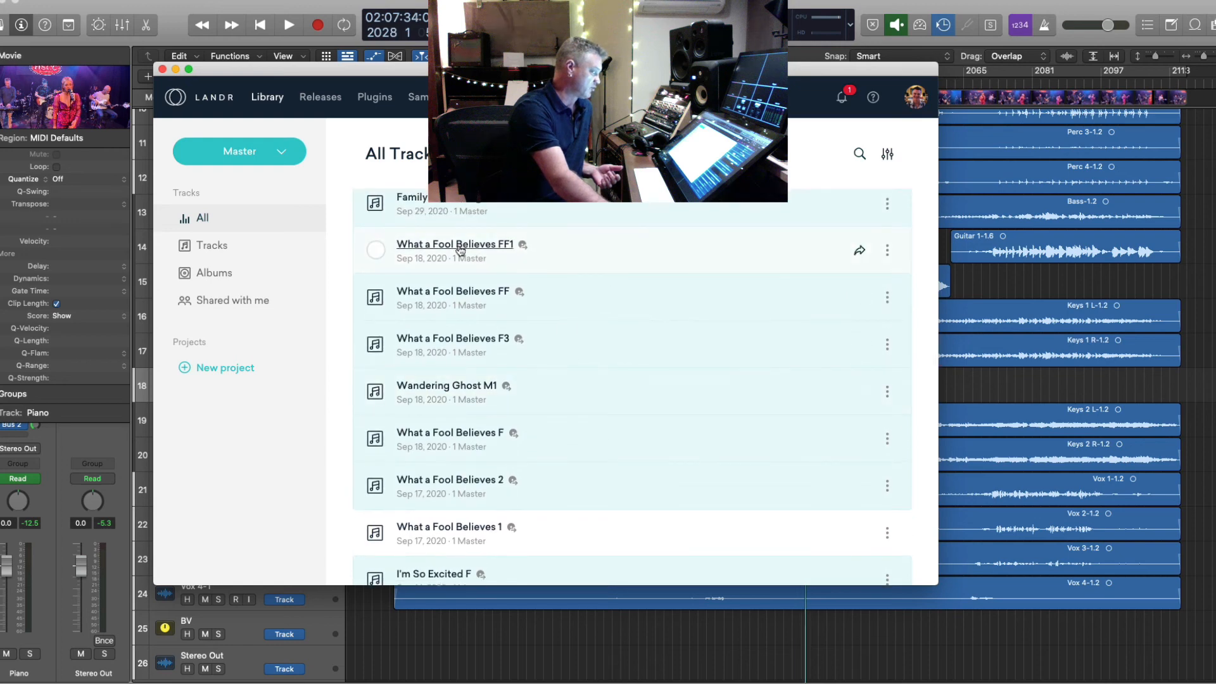
scroll(593, 313, down, 1)
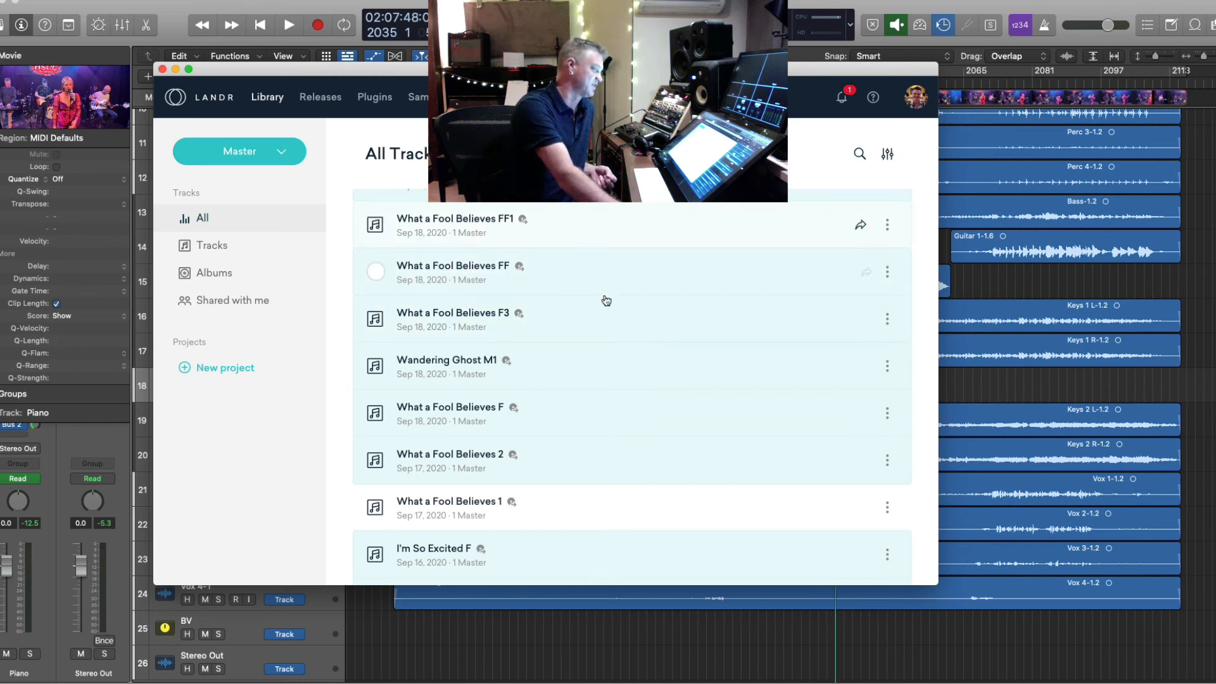
scroll(604, 359, down, 2)
scroll(603, 360, up, 1)
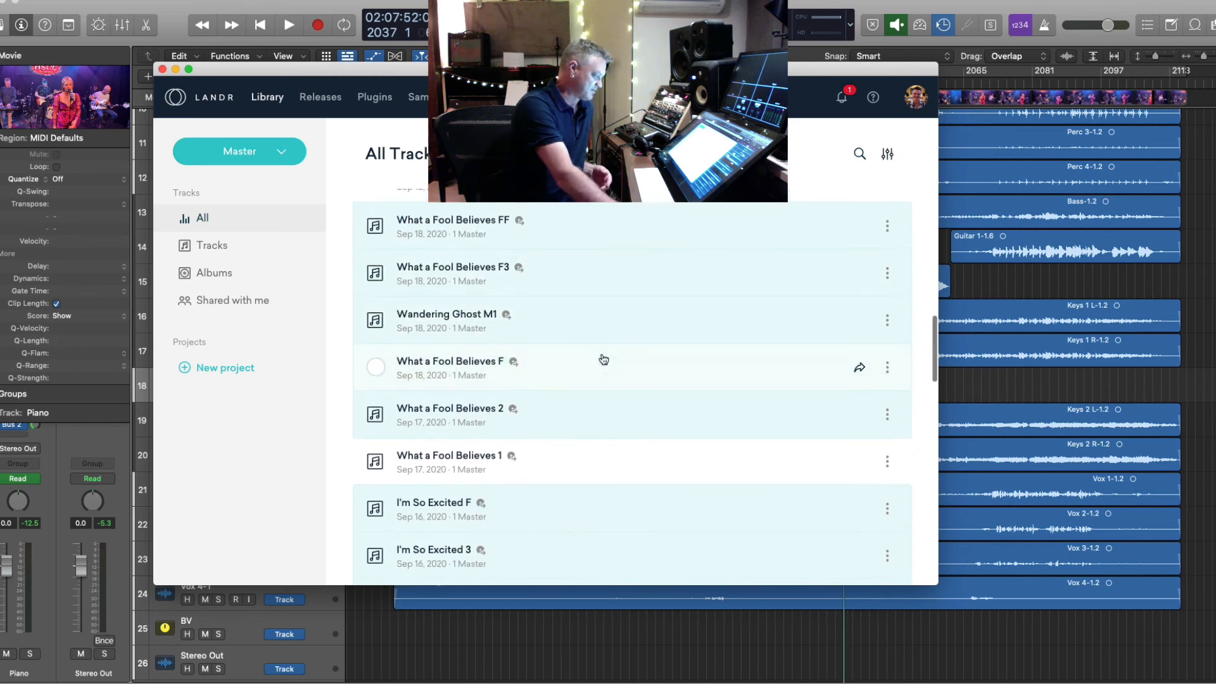
scroll(604, 359, down, 4)
scroll(604, 359, up, 2)
scroll(603, 359, up, 4)
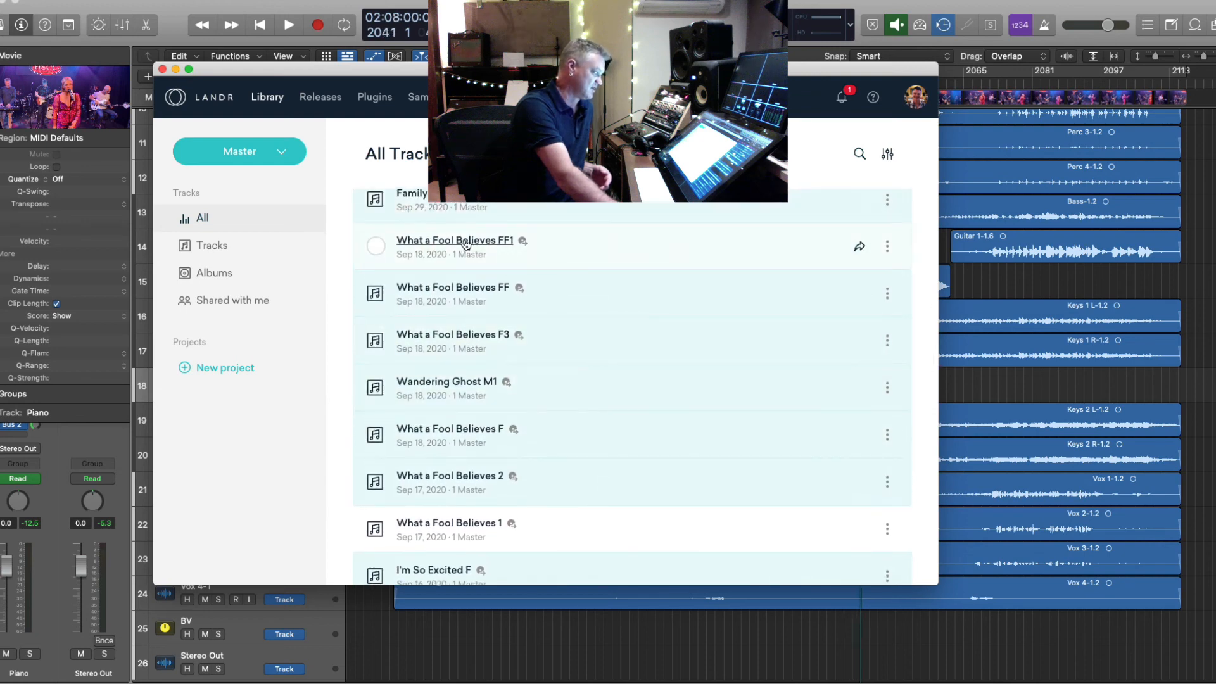
- Open What a Fool Believes FF1 and play it, comparing the master with the original version
click(465, 246)
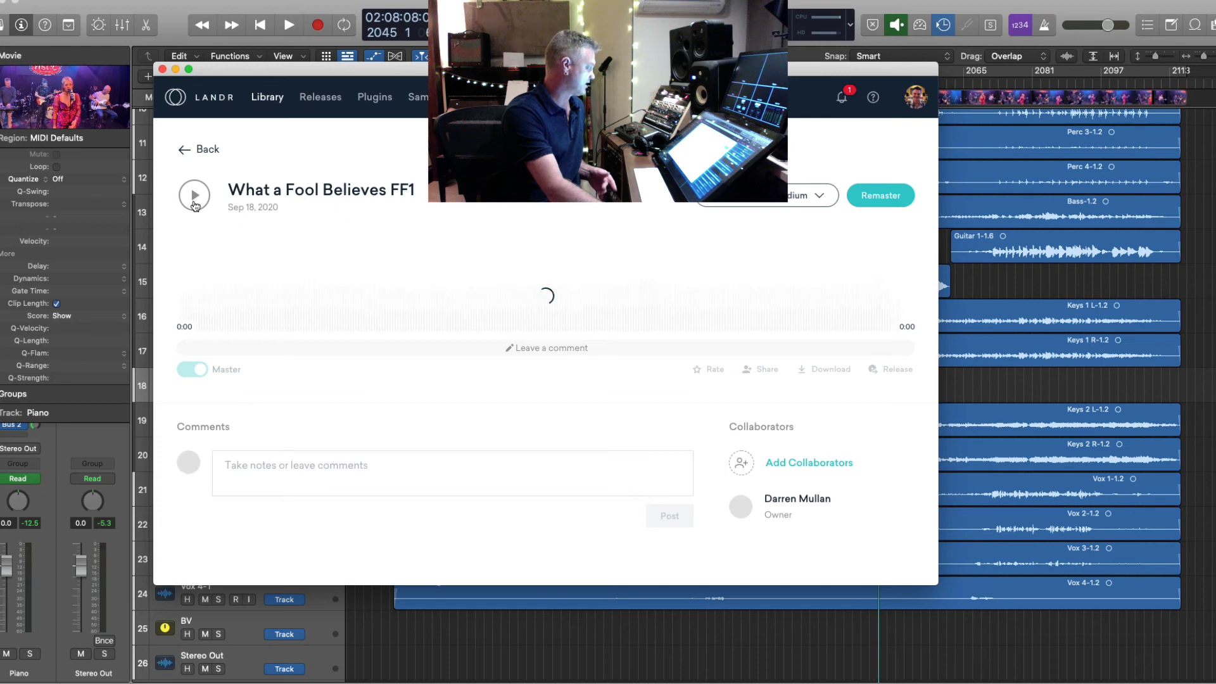
click(194, 196)
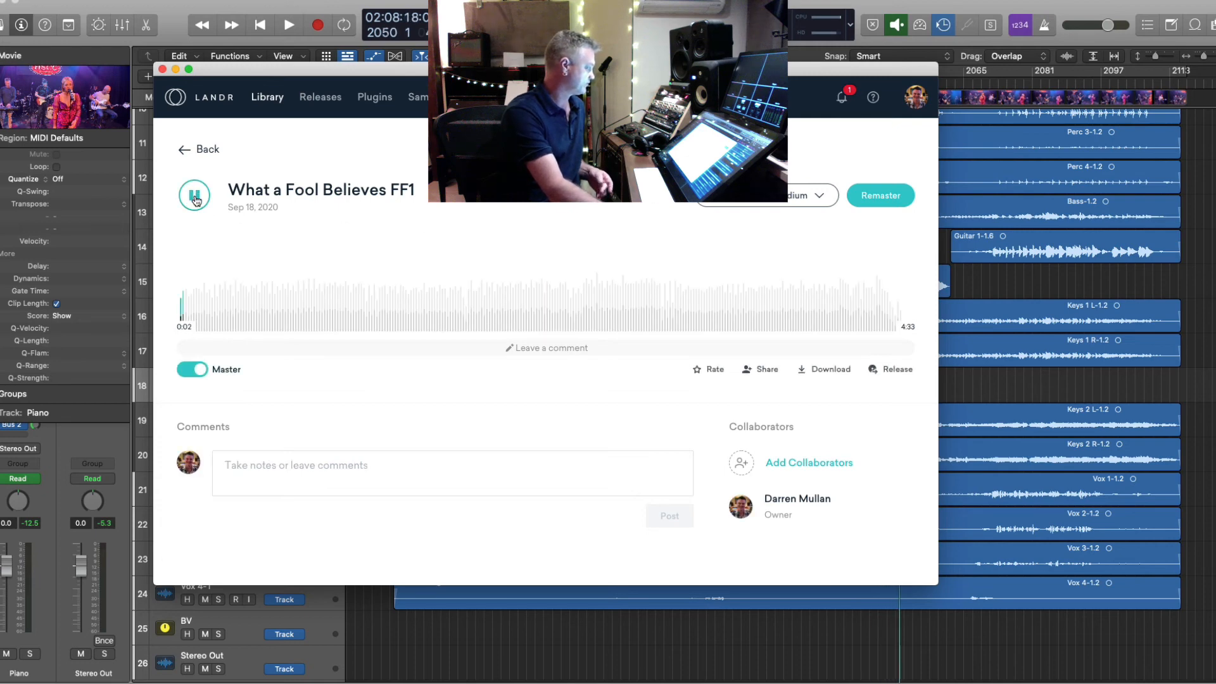
click(198, 371)
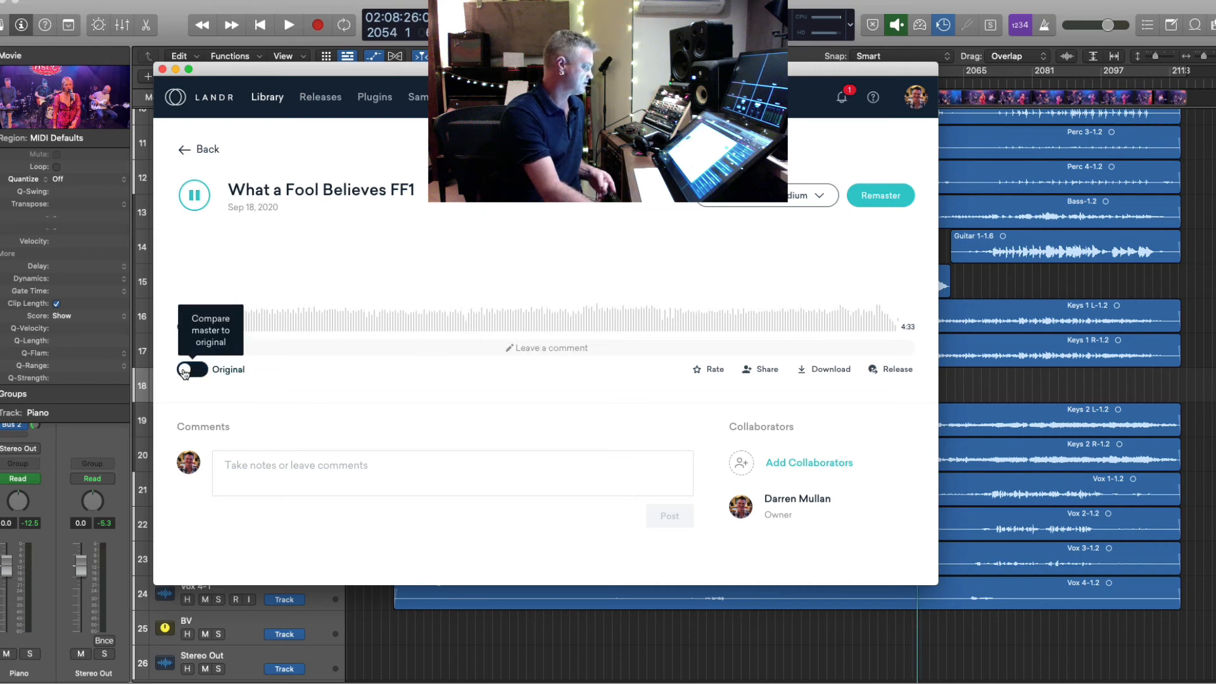
click(185, 371)
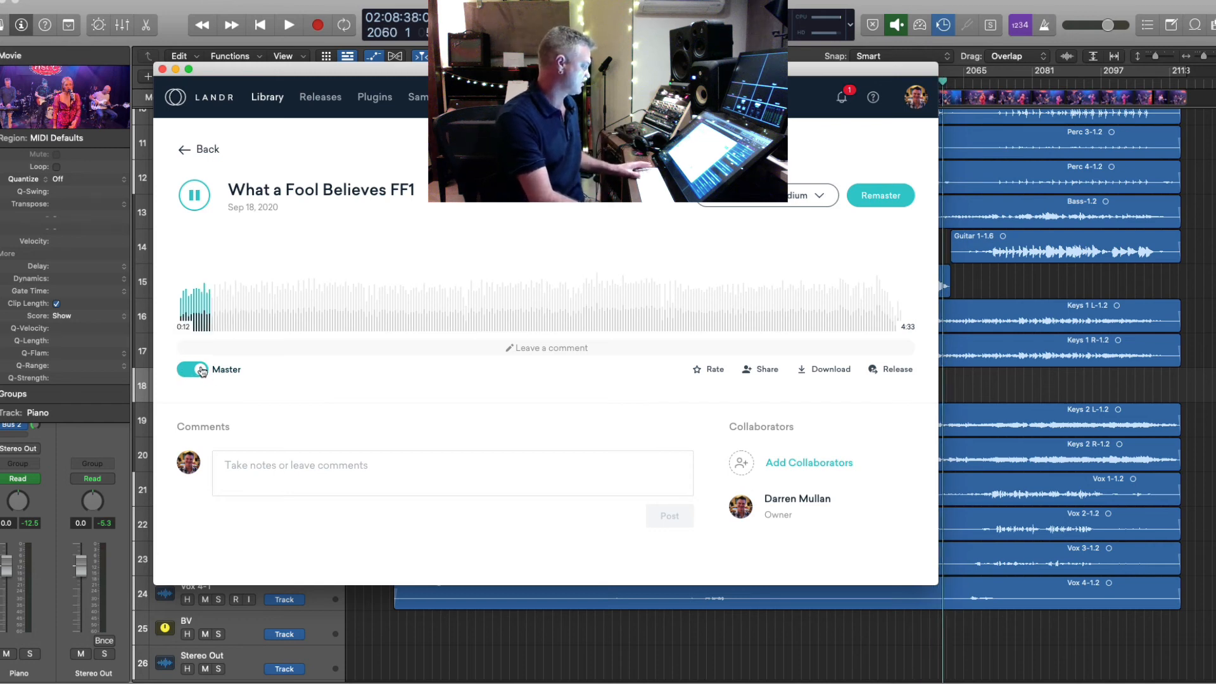
click(202, 372)
click(202, 371)
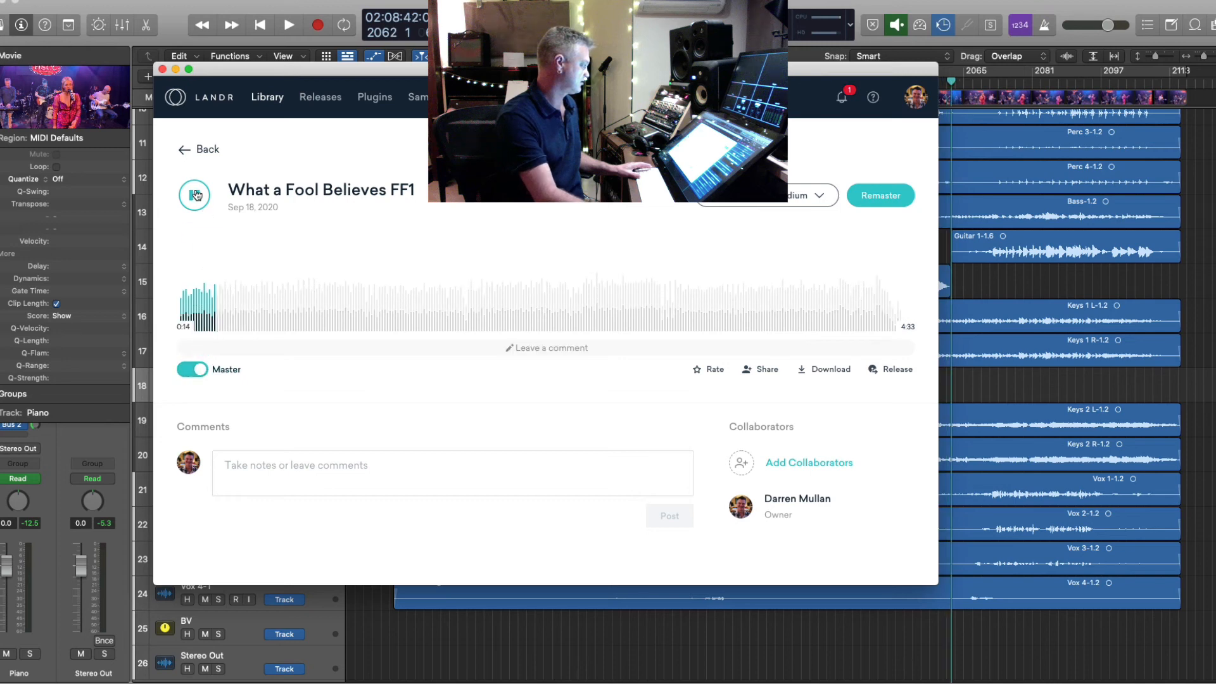
- Audition the FF1 master at several points from about 1:13 to 3:57, stop playback and return to the library
click(372, 304)
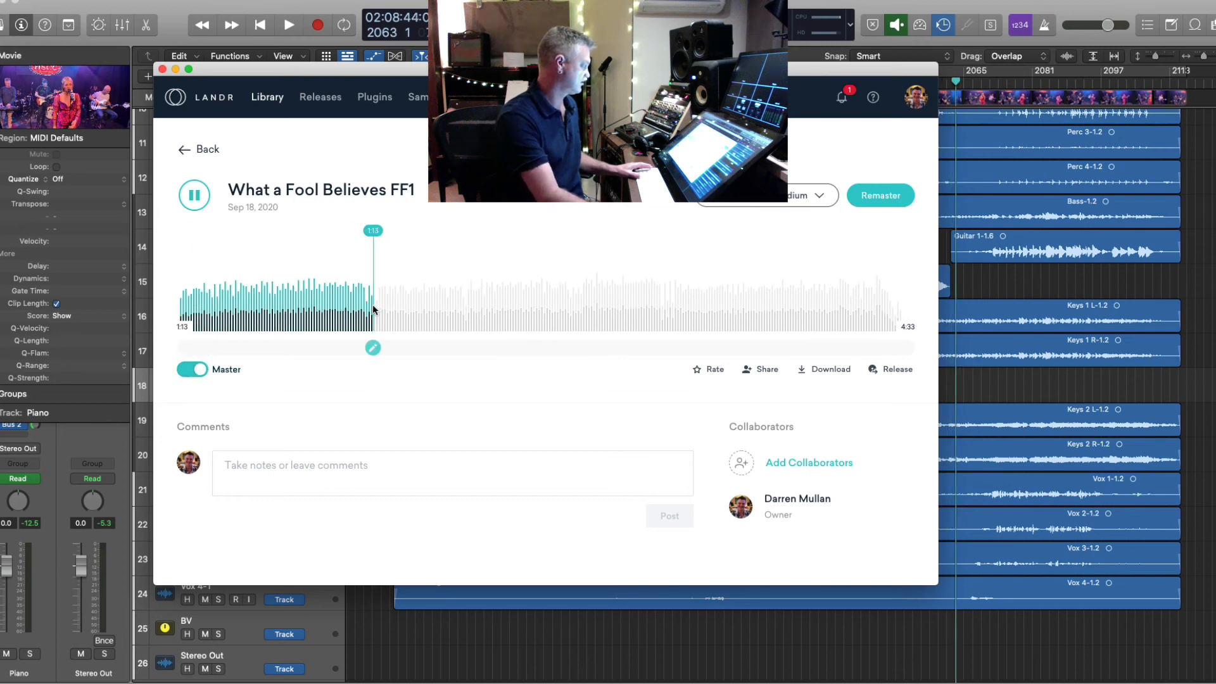
click(491, 309)
click(804, 300)
click(599, 306)
click(618, 303)
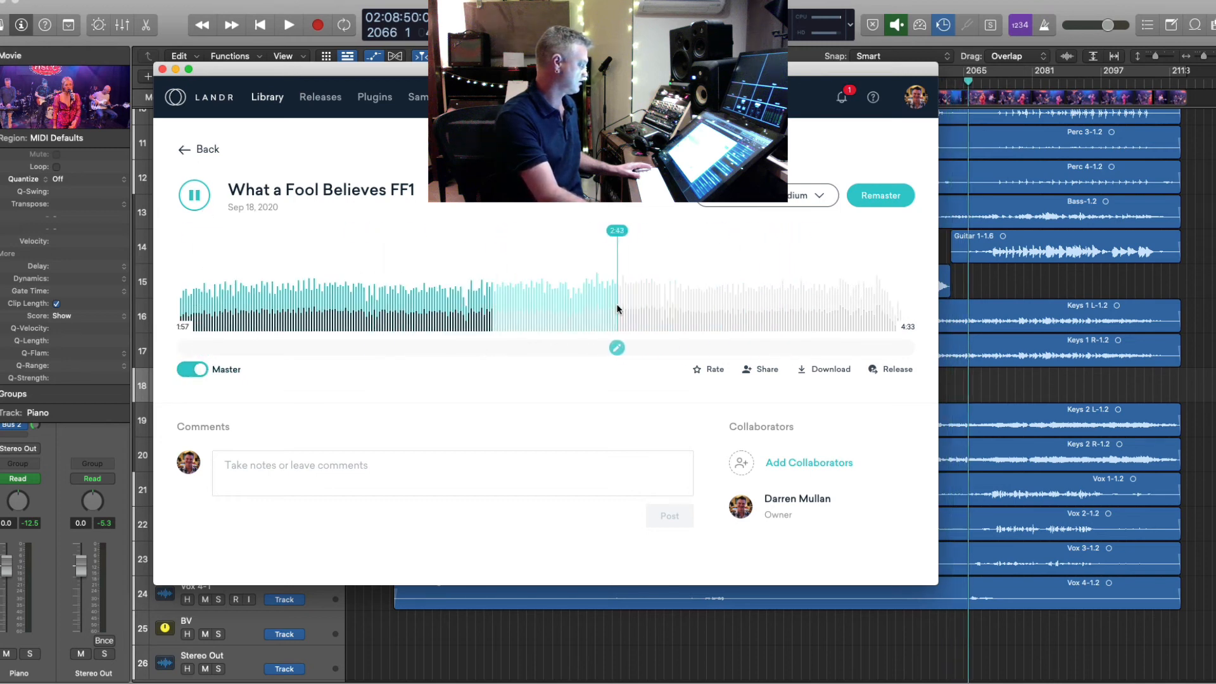
click(696, 303)
click(726, 304)
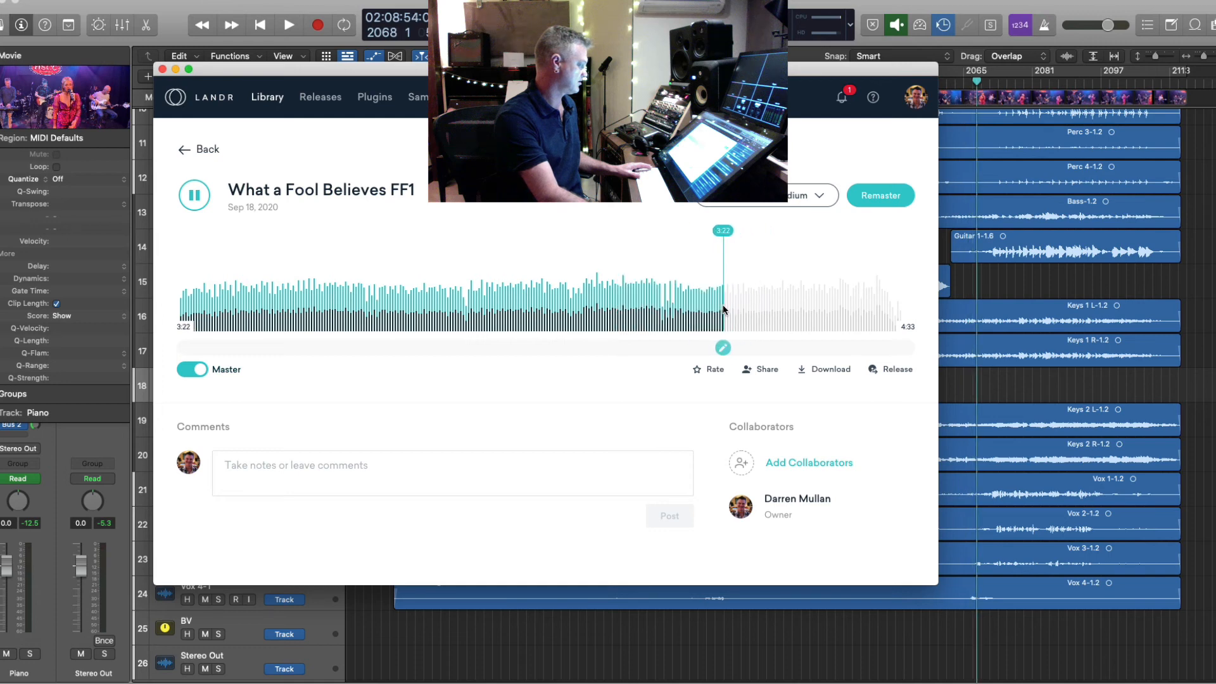
click(834, 304)
click(815, 305)
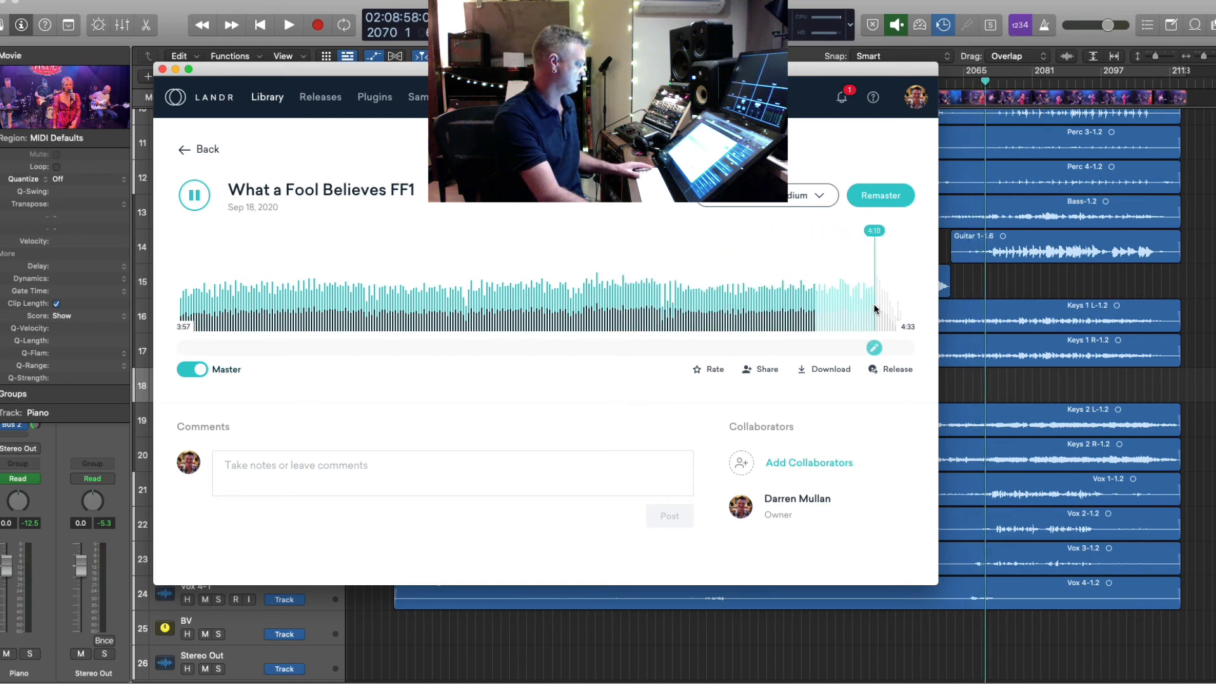
click(195, 197)
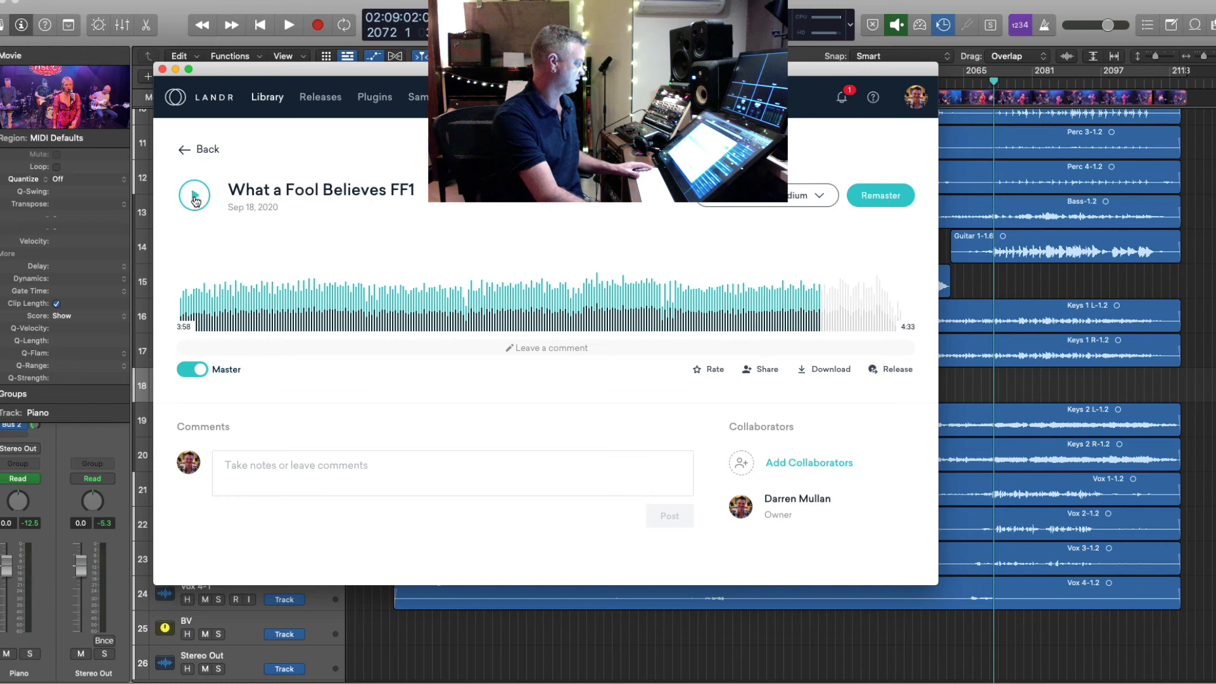
click(198, 149)
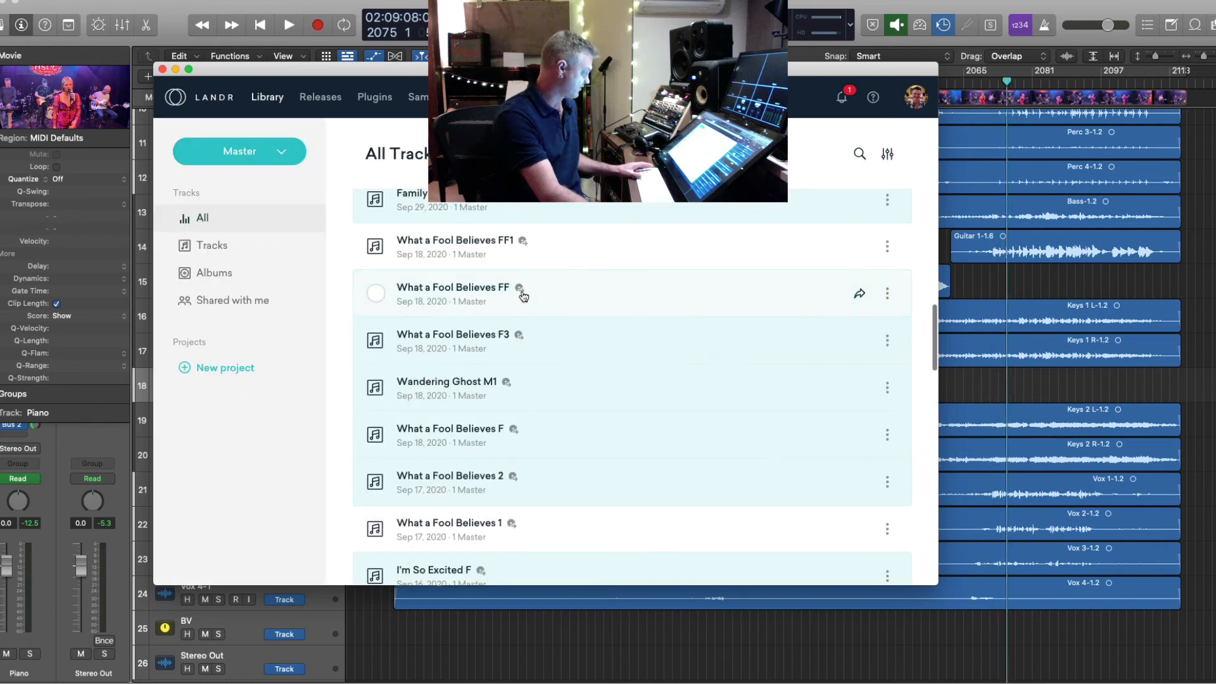
- Open What a Fool Believes 1 and audition its master from about 0:50, 1:33 and 3:28
scroll(536, 491, down, 3)
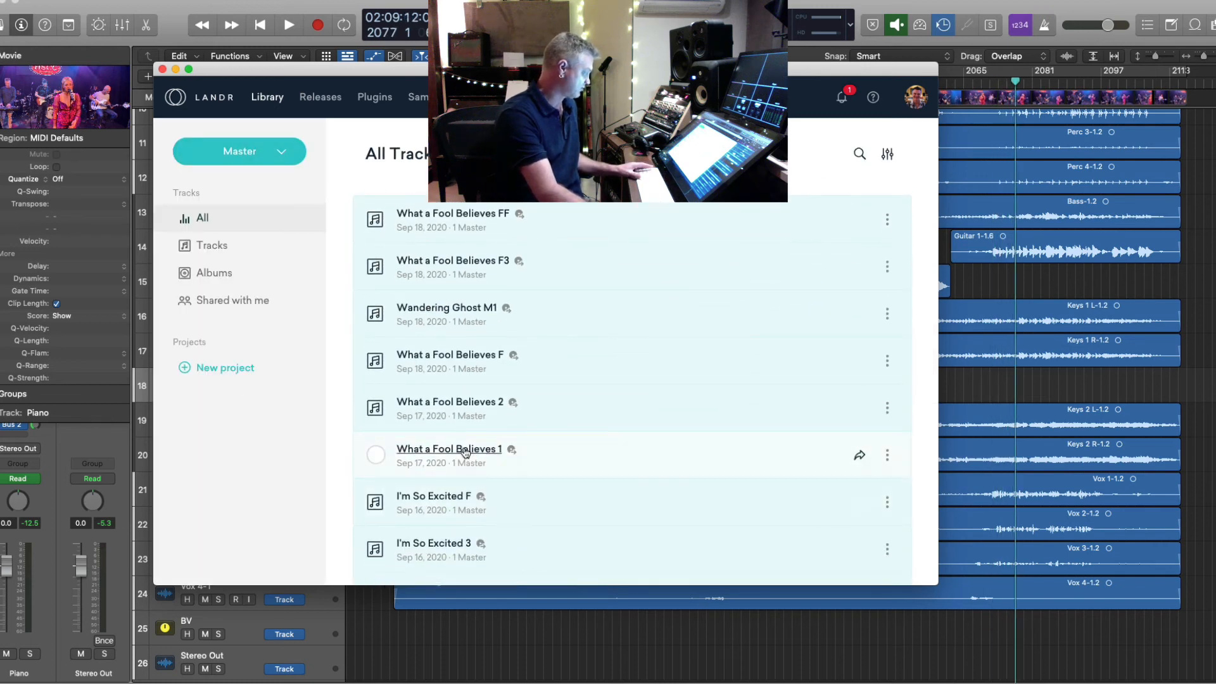
click(603, 367)
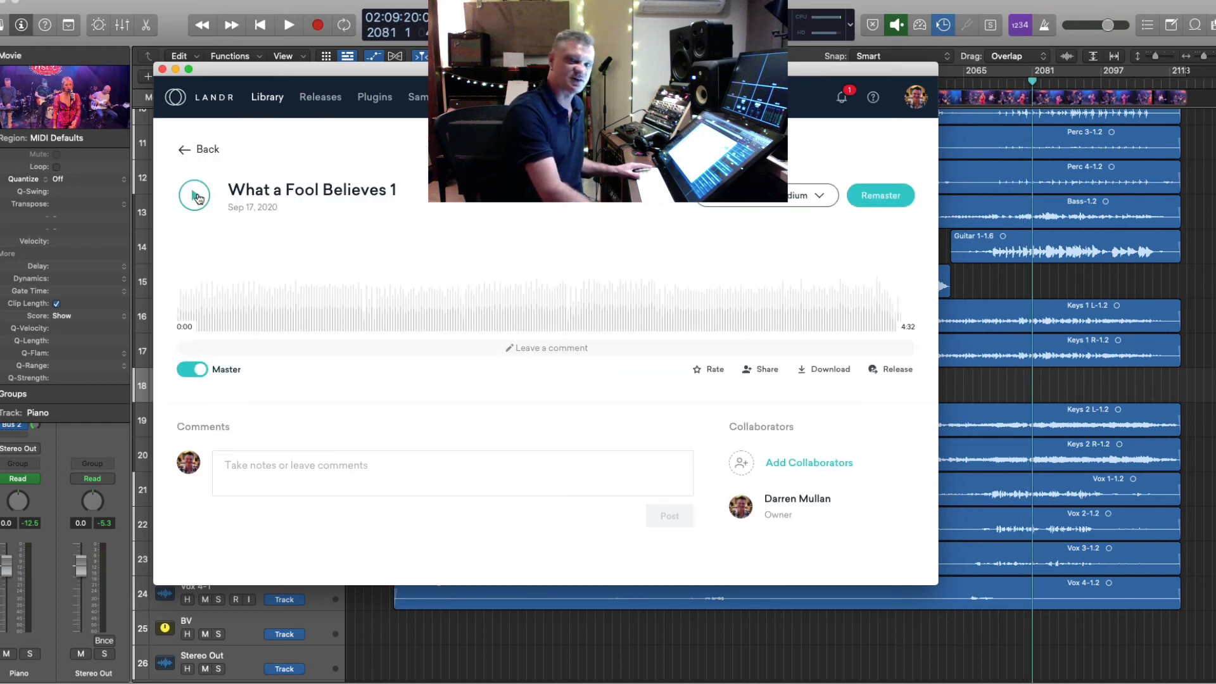
click(198, 198)
click(313, 308)
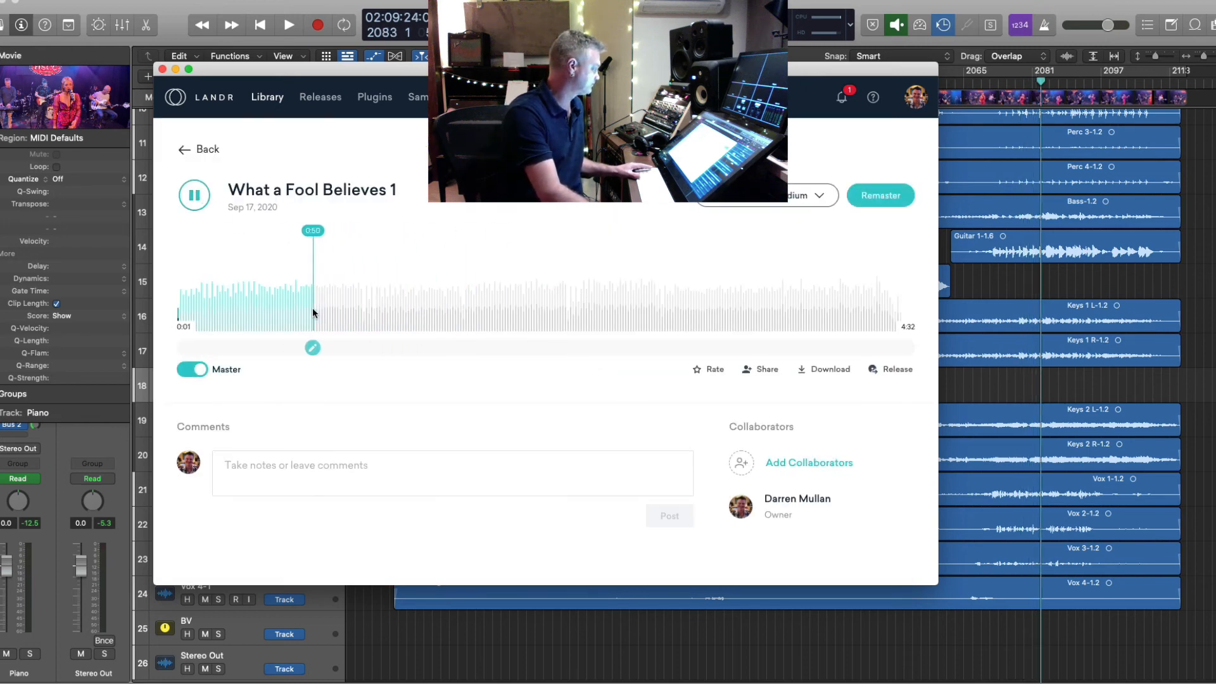
click(427, 308)
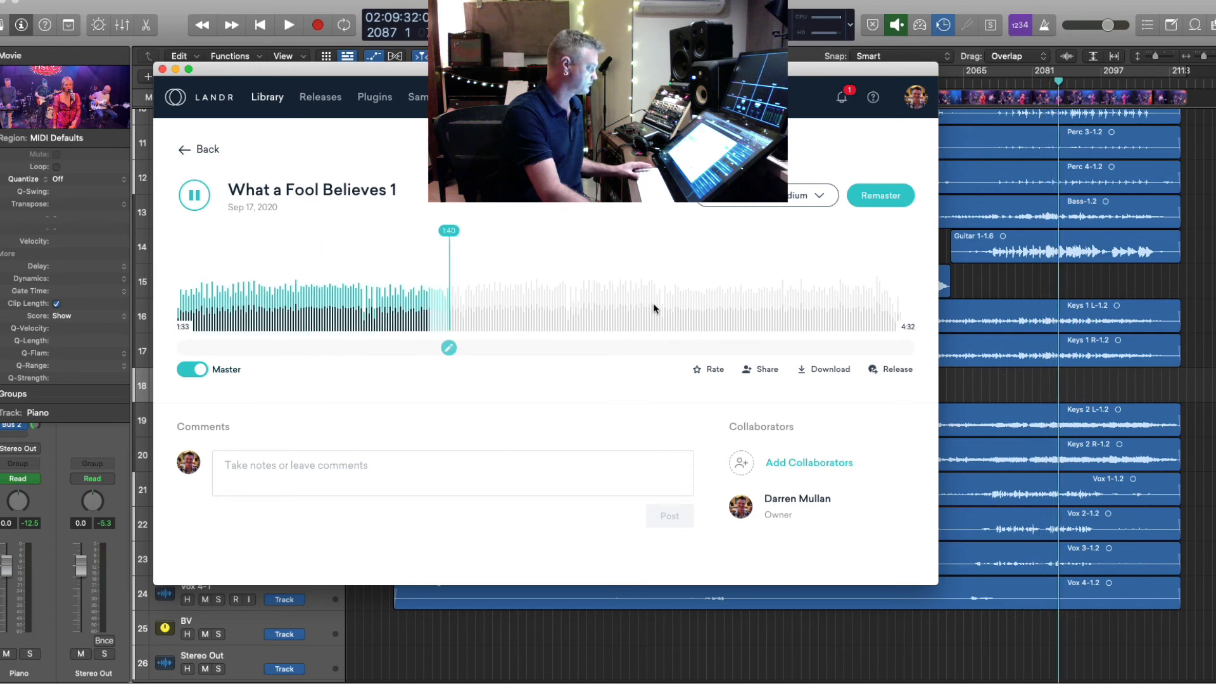
click(745, 310)
click(745, 309)
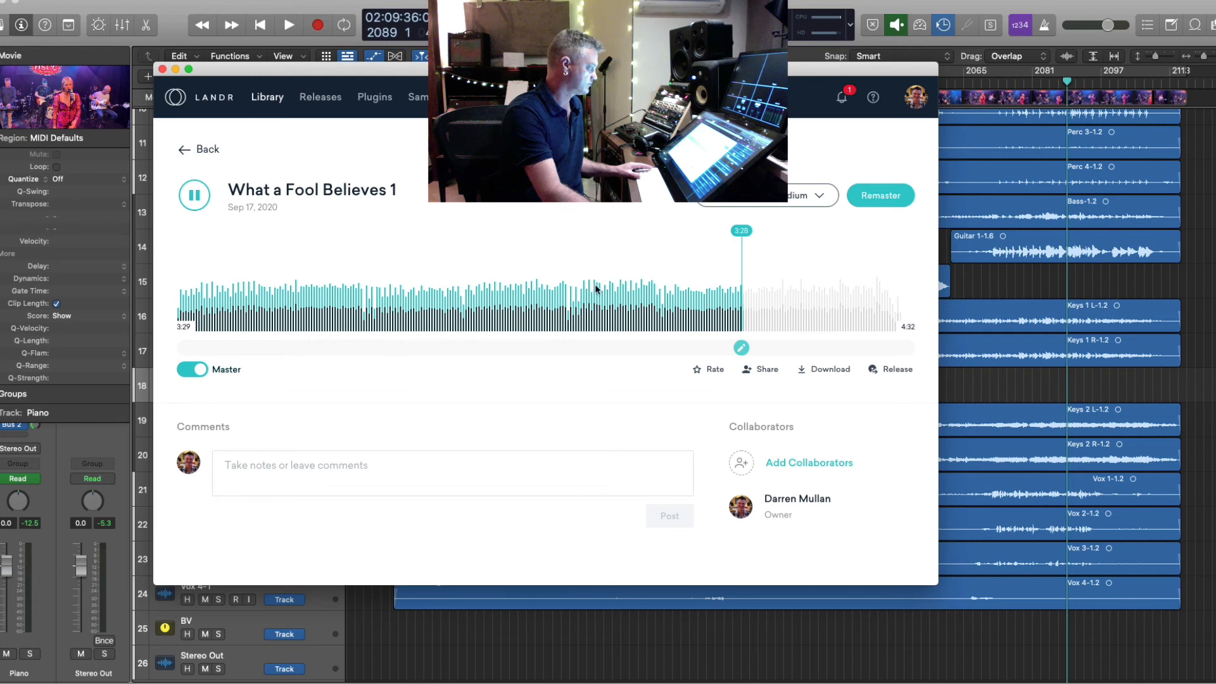
- Return to the library and check the notifications about finished masters
click(185, 152)
click(841, 96)
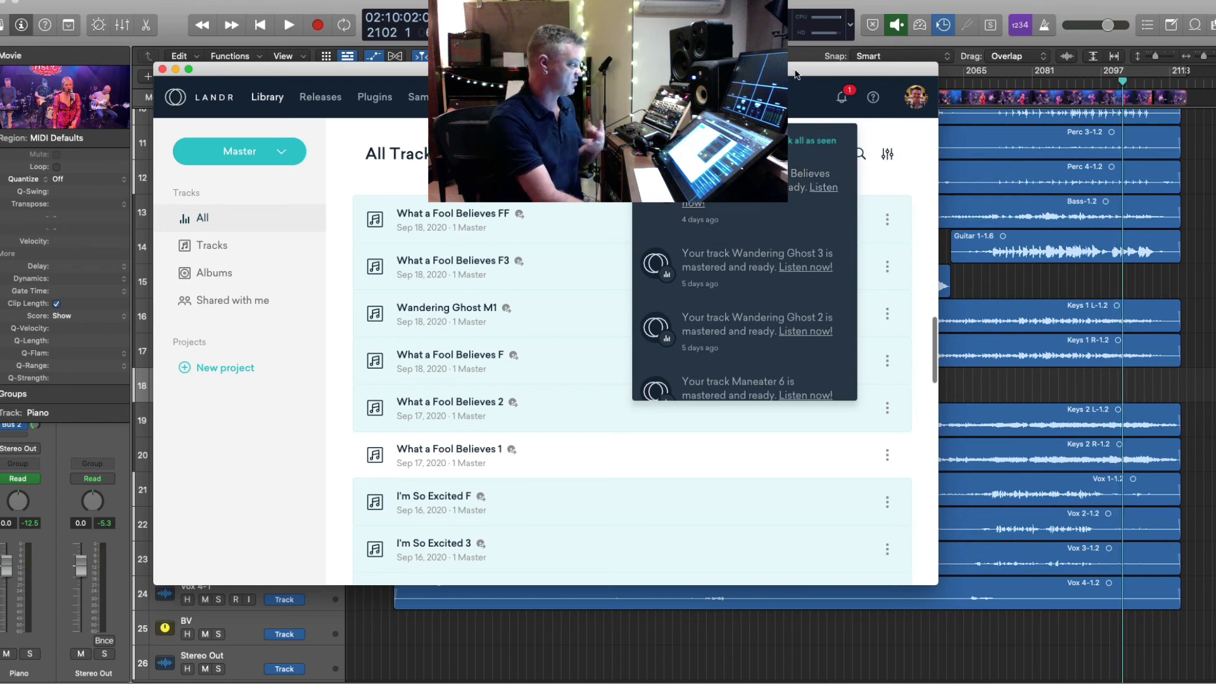
click(843, 97)
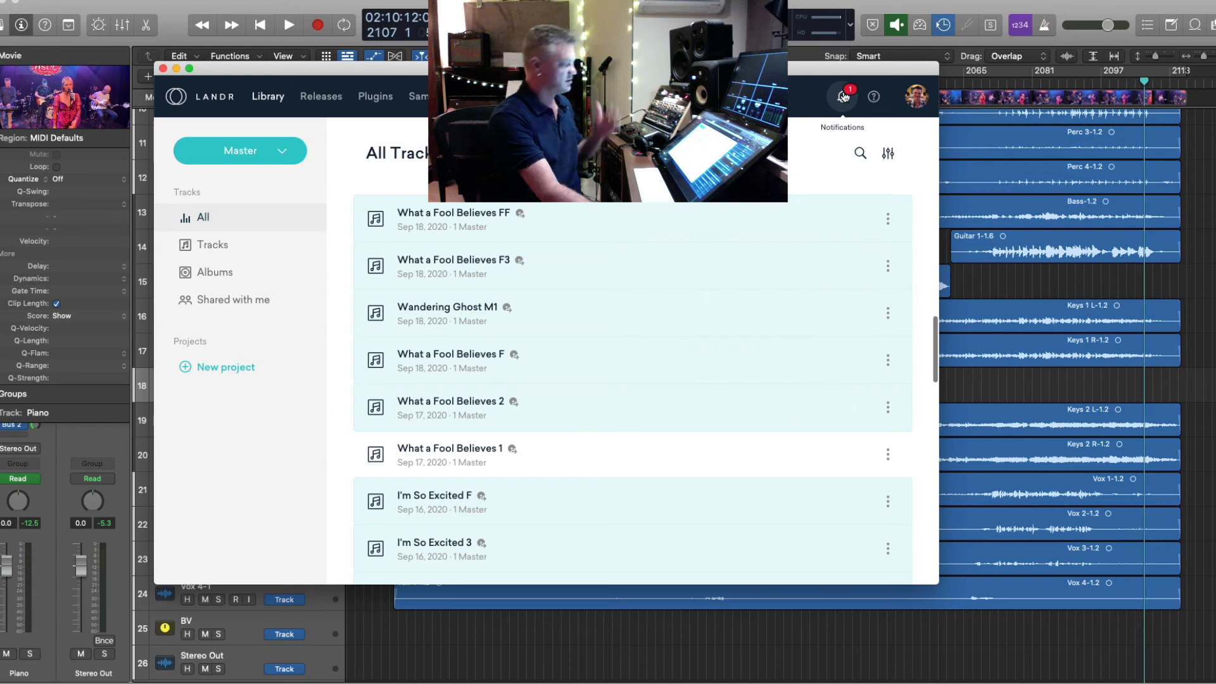
- Start an individual track master and upload the If I Aint Got You 1 bounce from the Bounces folder
click(253, 158)
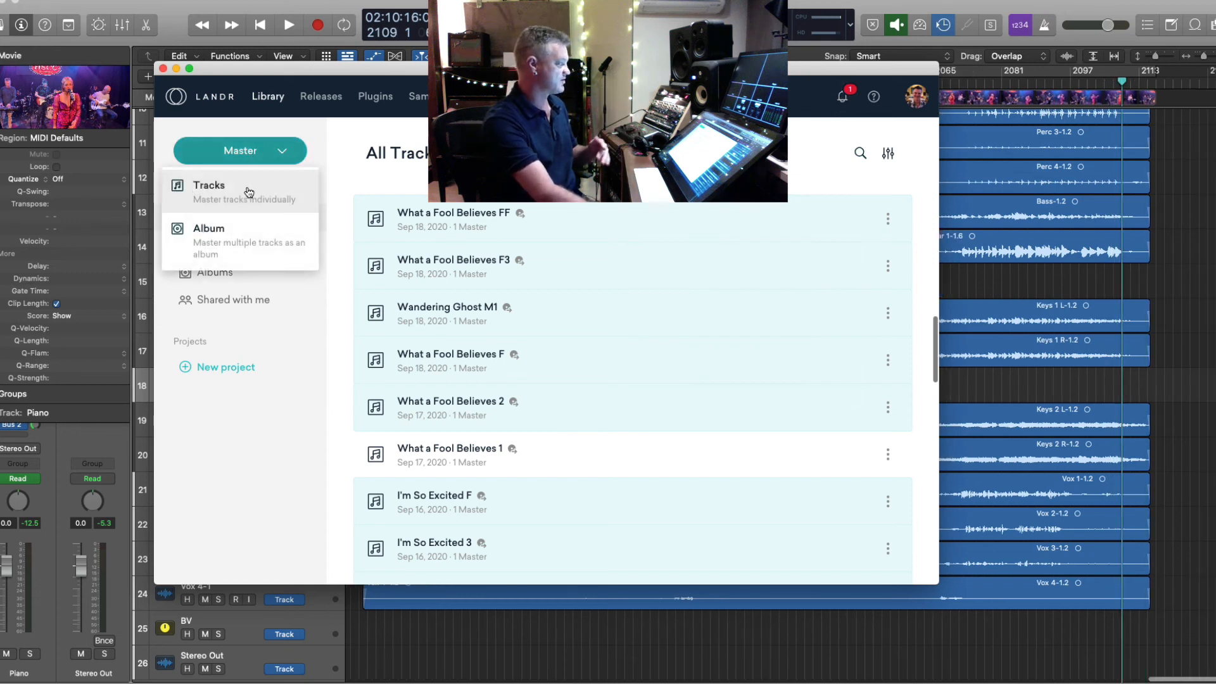
click(243, 191)
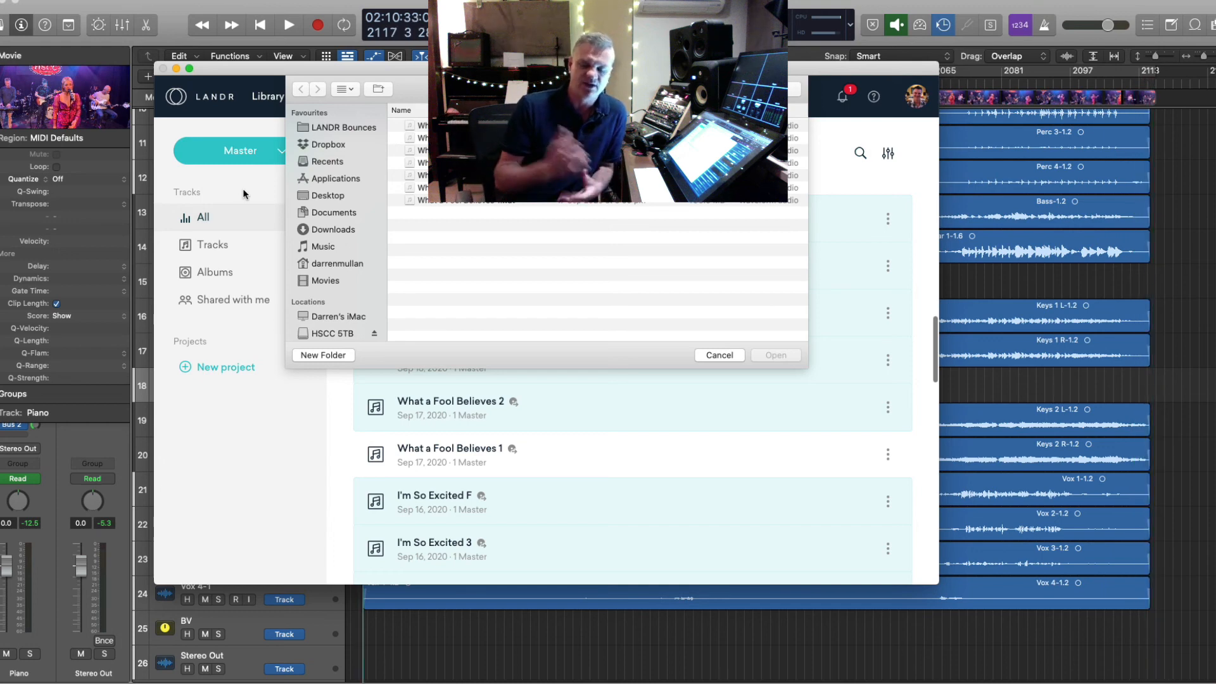
key(c)
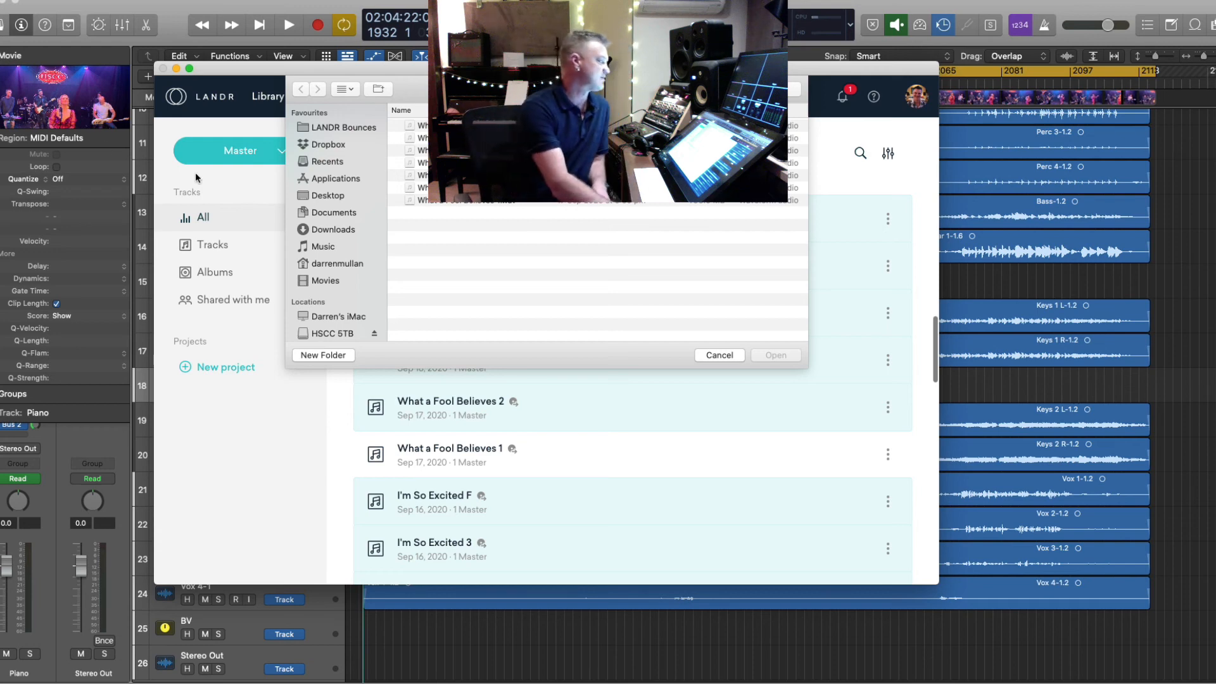
click(546, 90)
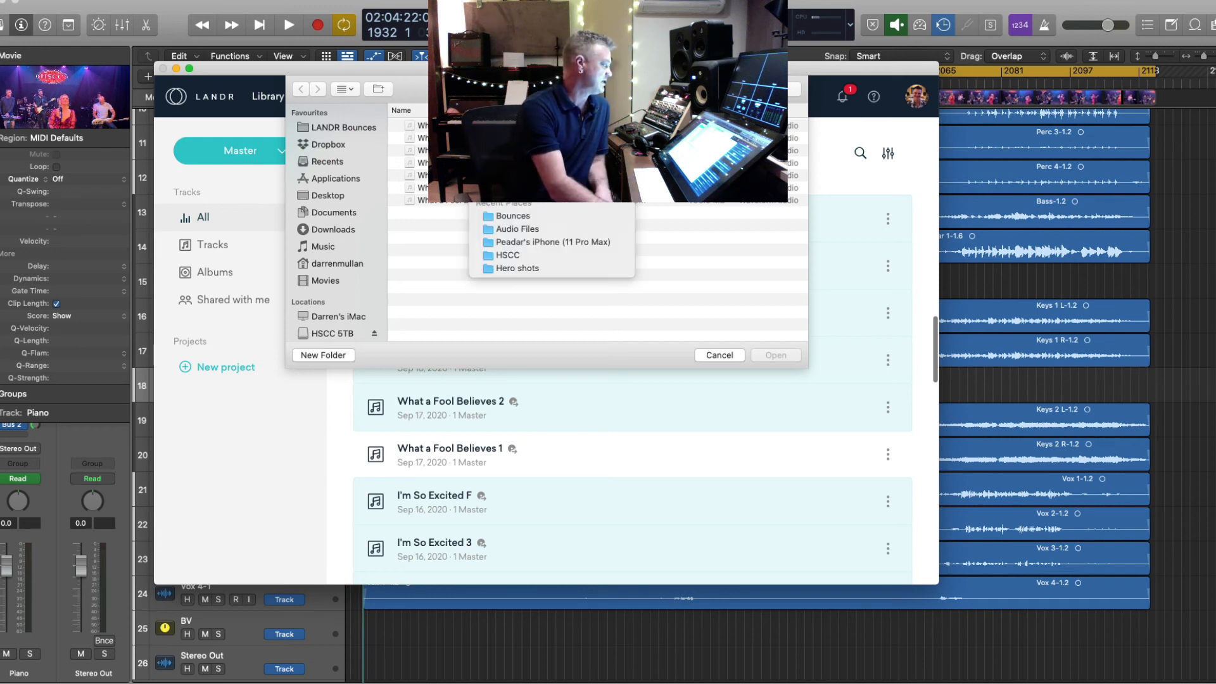
click(548, 216)
click(546, 125)
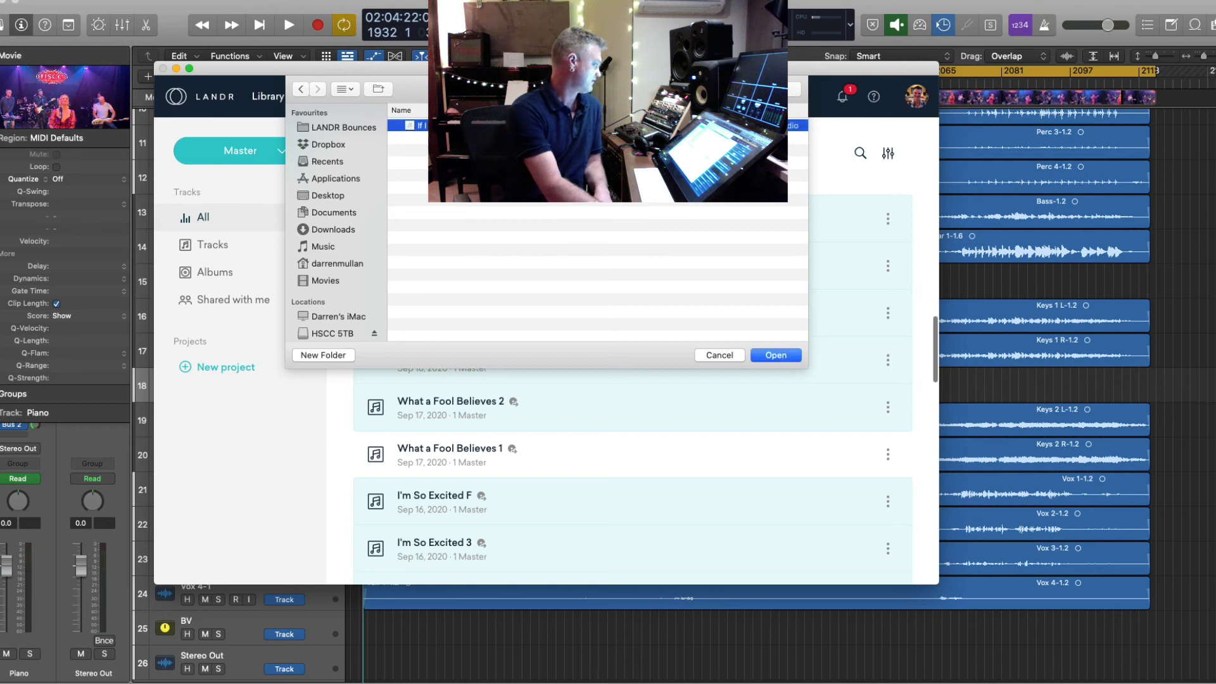
key(Return)
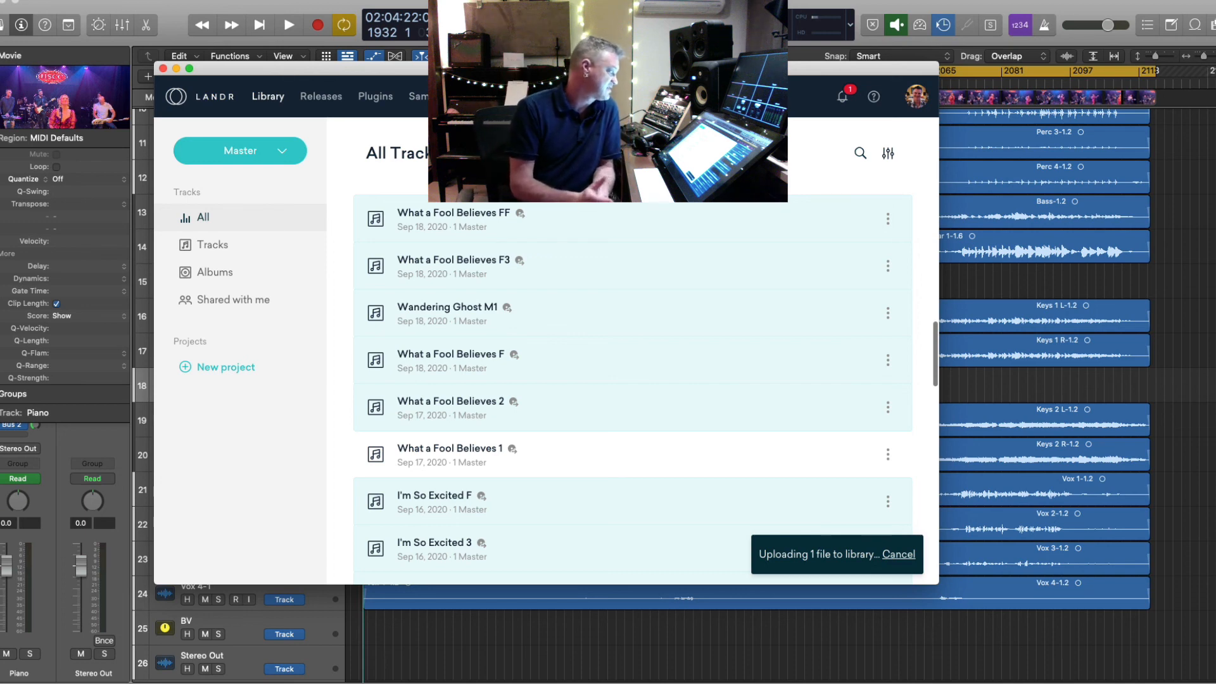
- Open Wandering Ghost 3 from the library and compare its master waveform with the original
scroll(496, 245, up, 10)
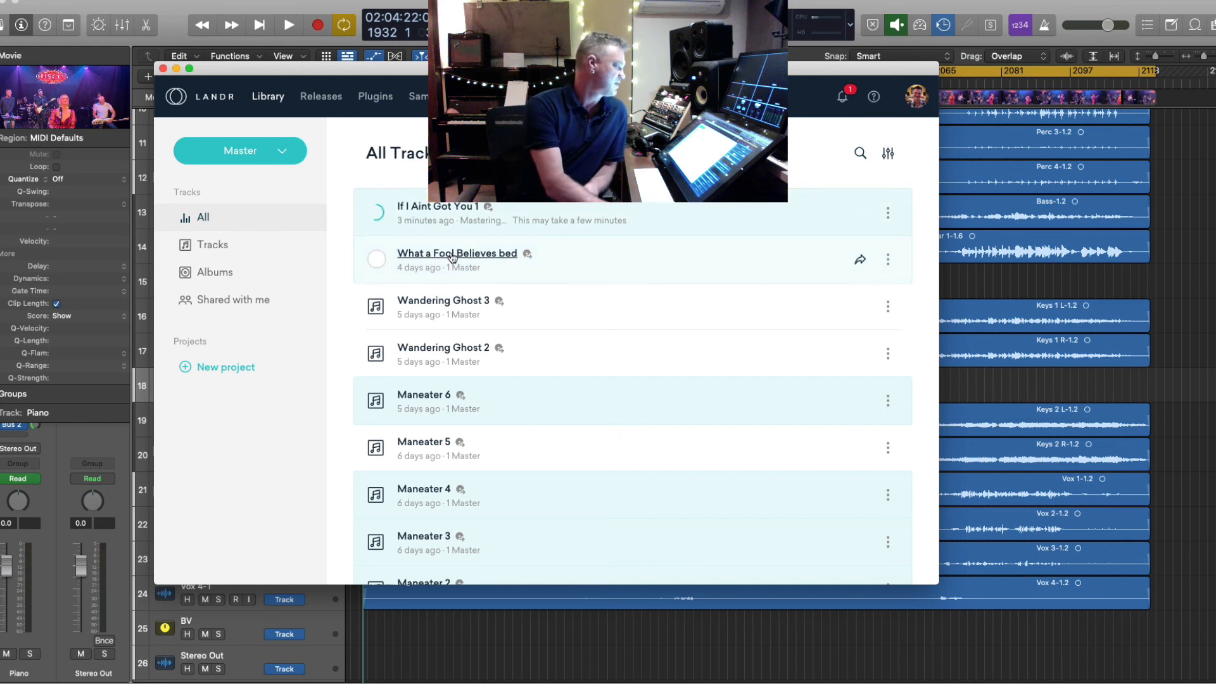
click(445, 303)
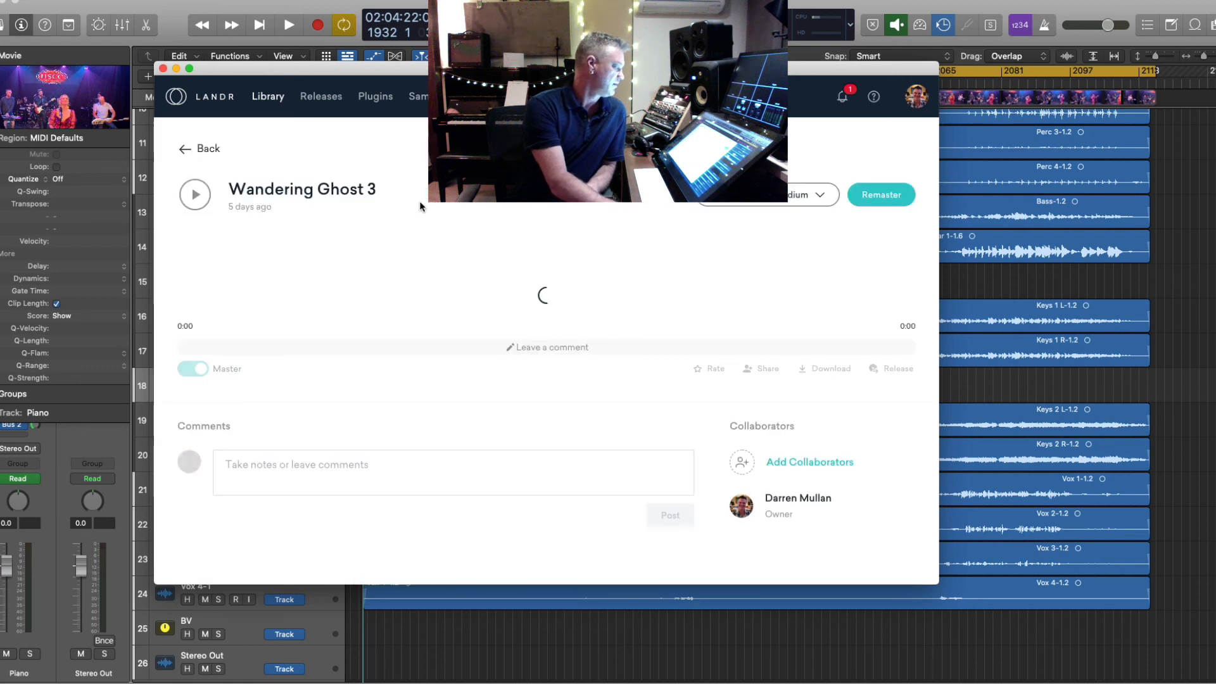
click(199, 371)
click(200, 370)
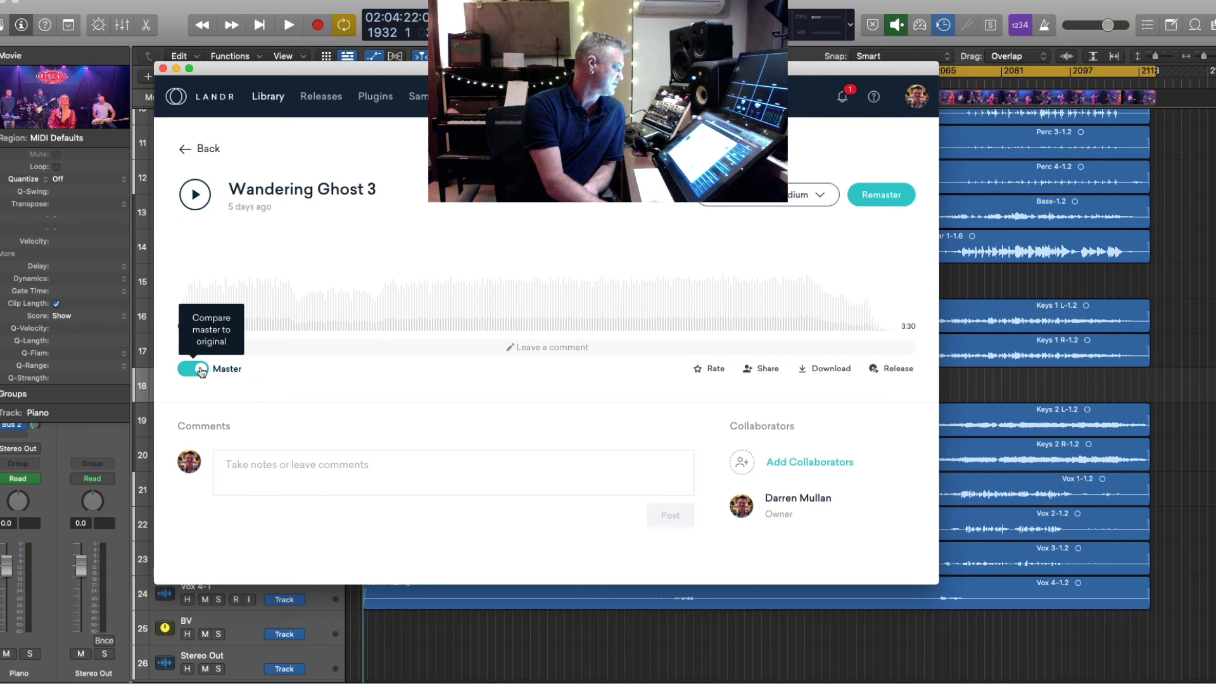
click(200, 370)
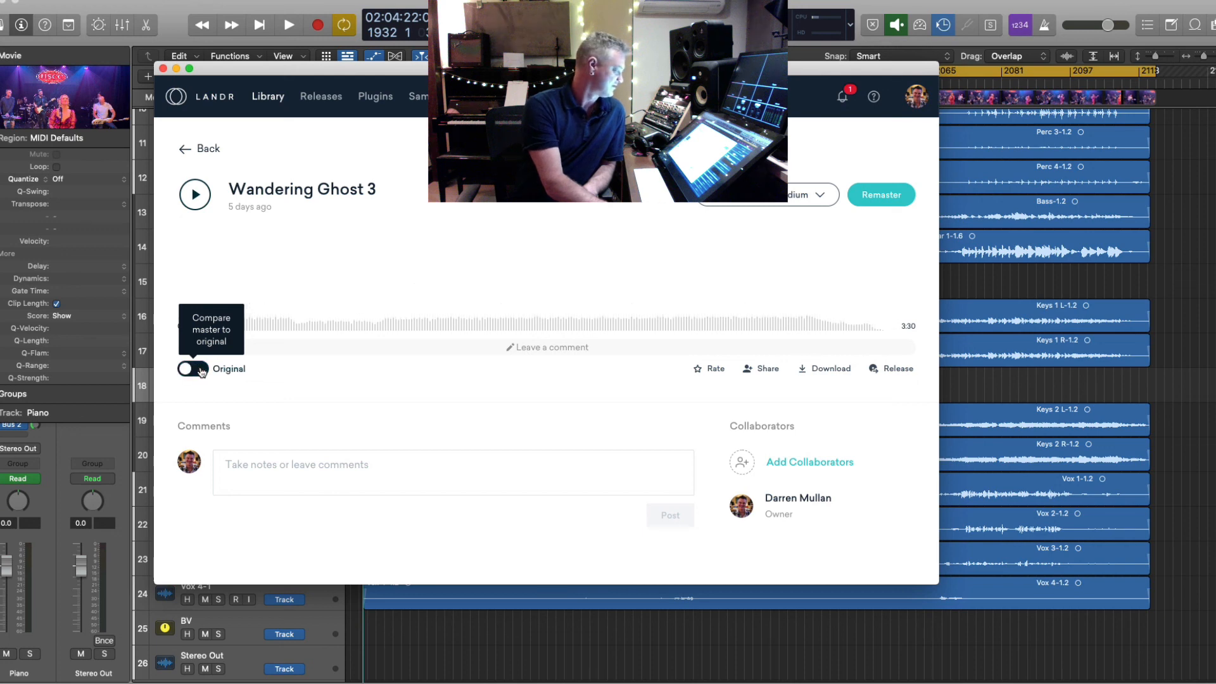
click(200, 370)
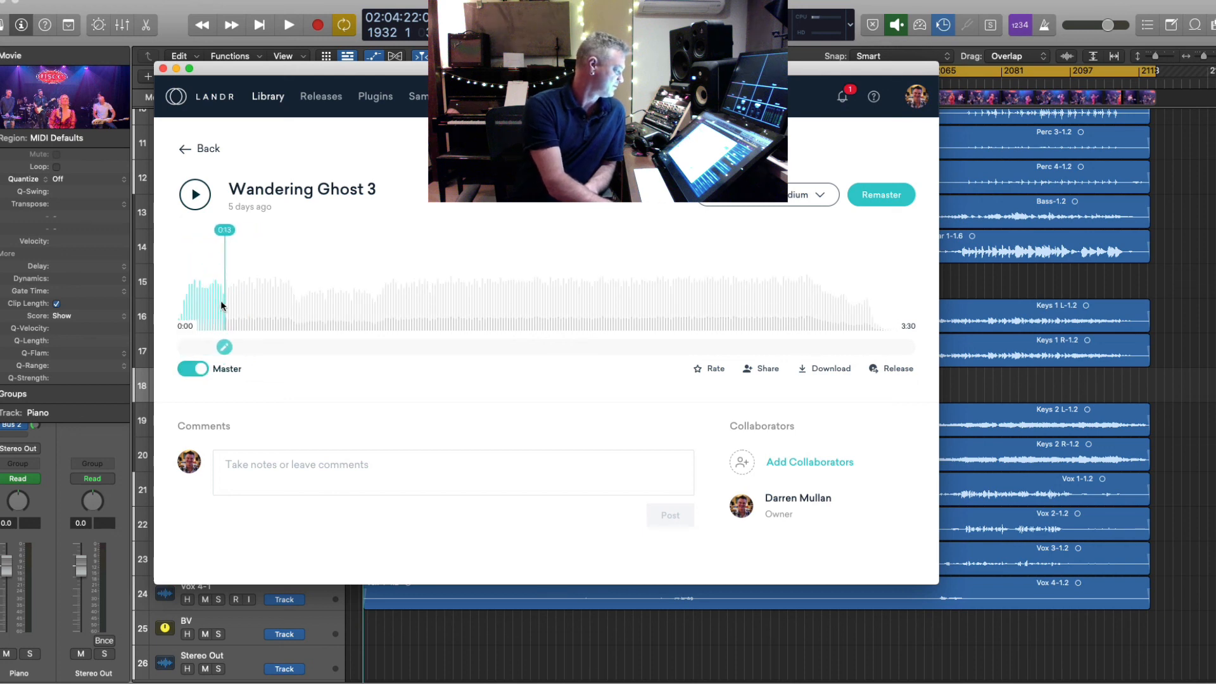
- Play Wandering Ghost 3 while switching between master and original, stop playback and return to the library
click(198, 196)
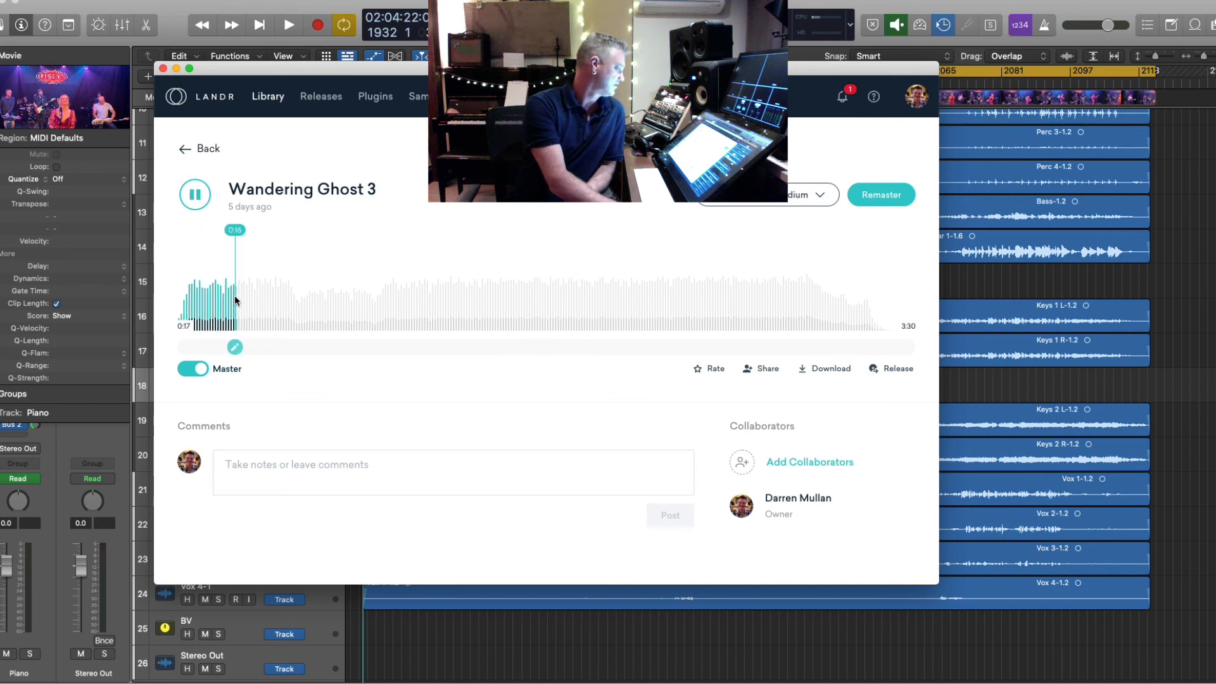
click(201, 370)
click(201, 371)
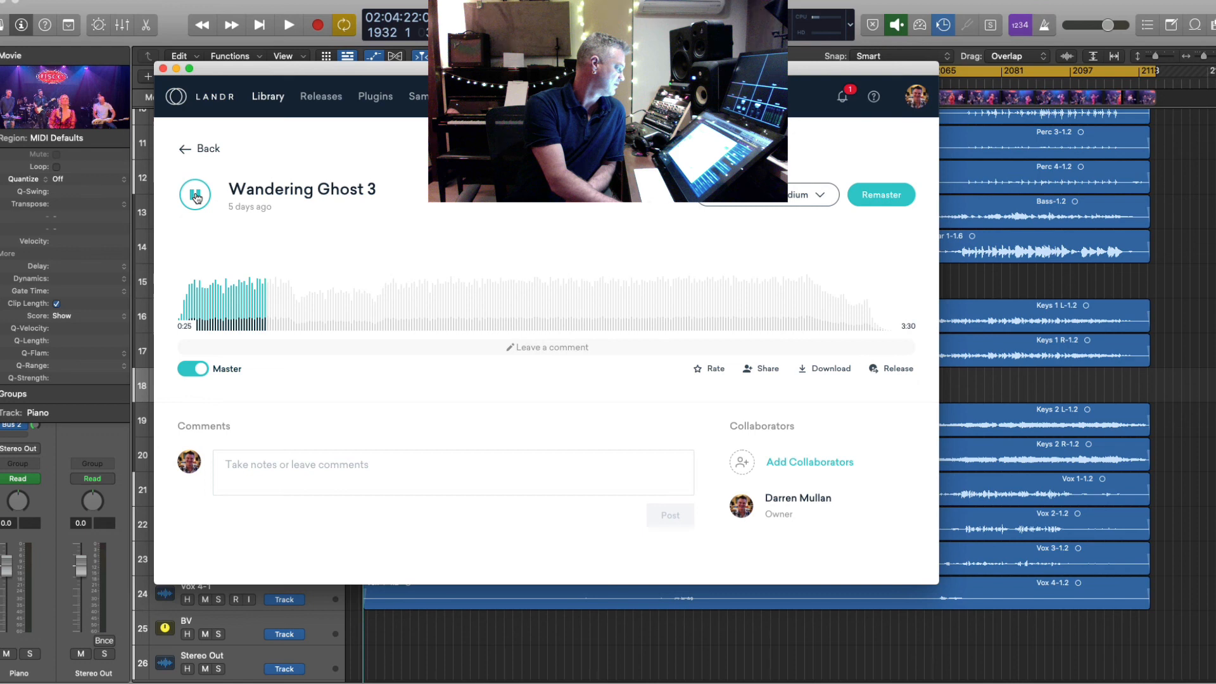
click(196, 195)
click(187, 150)
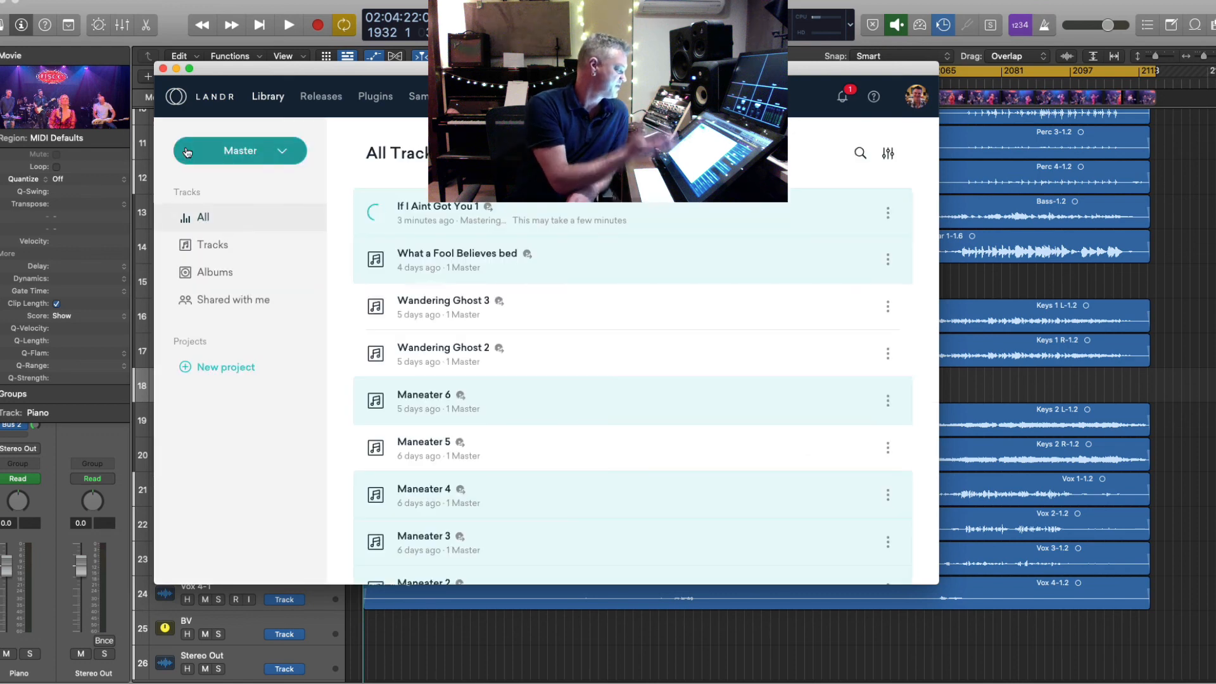